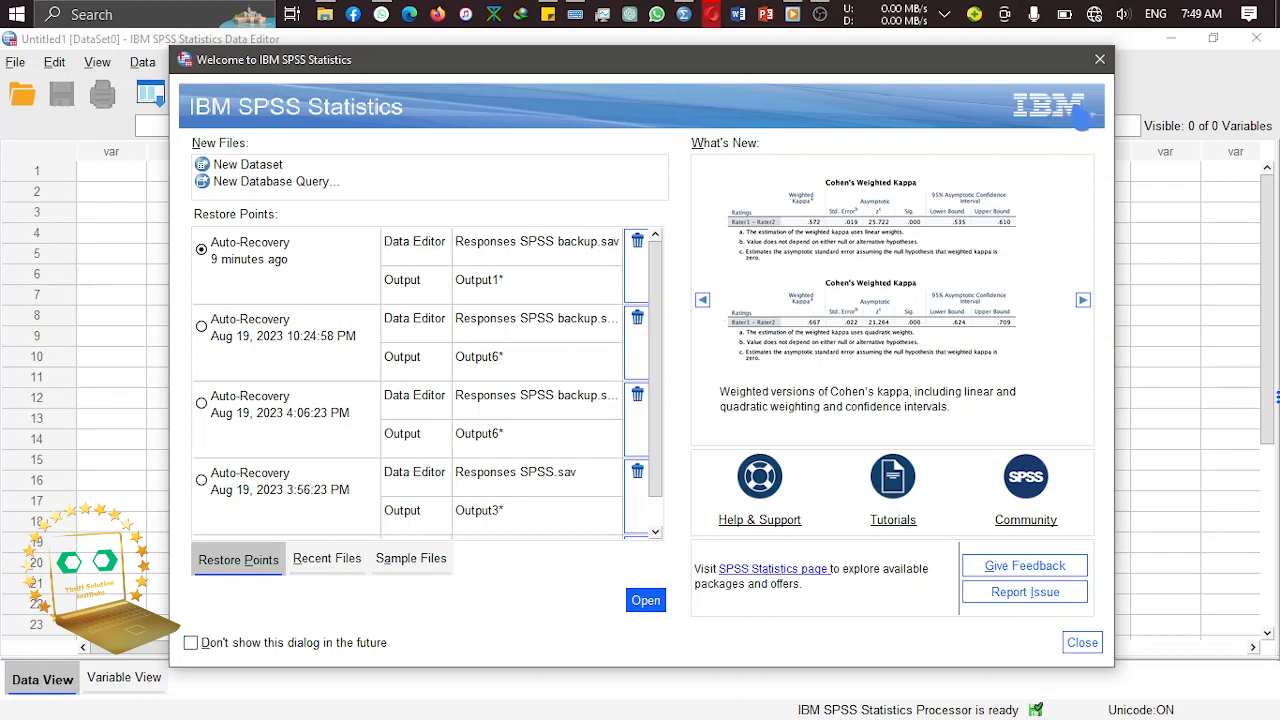
Step: Dismiss the welcome window and select the first empty column of the untitled dataset
click(1100, 59)
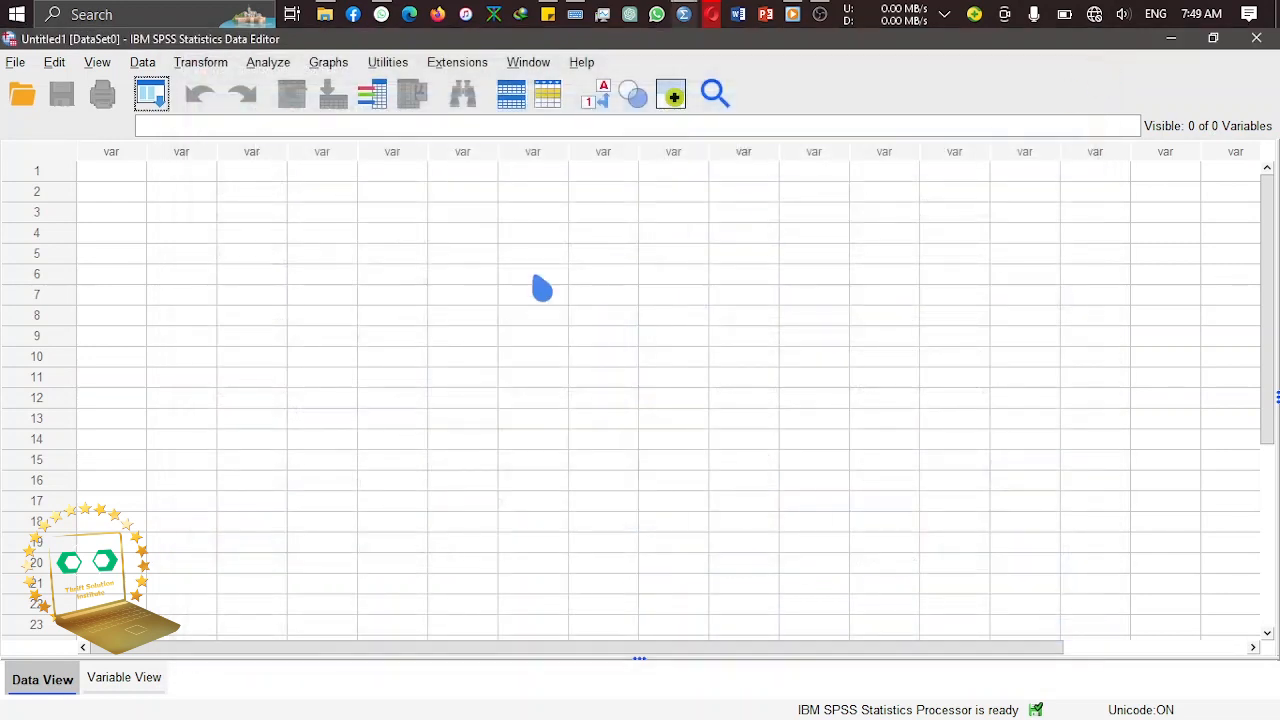
drag(534, 277, 409, 251)
click(98, 157)
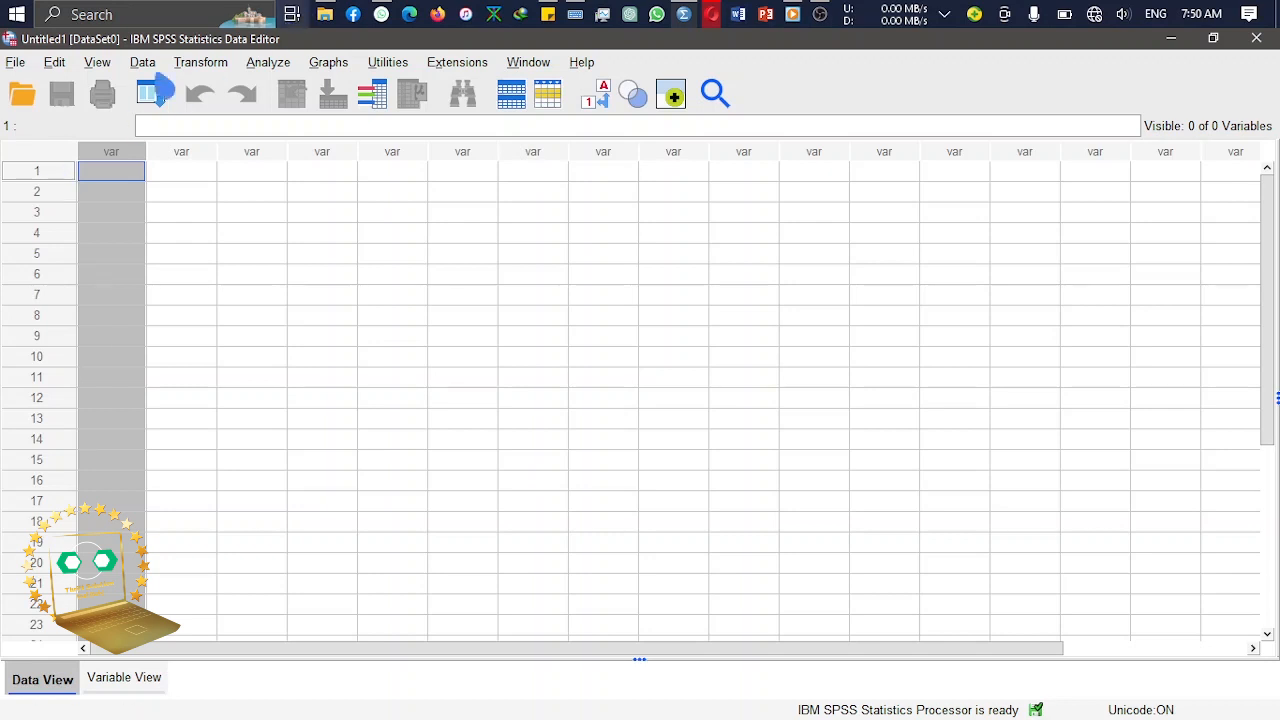
Step: Locate the Responses SPSS.xlsx workbook in the project folder using File Explorer, then return to the empty dataset
mouse_move(325, 24)
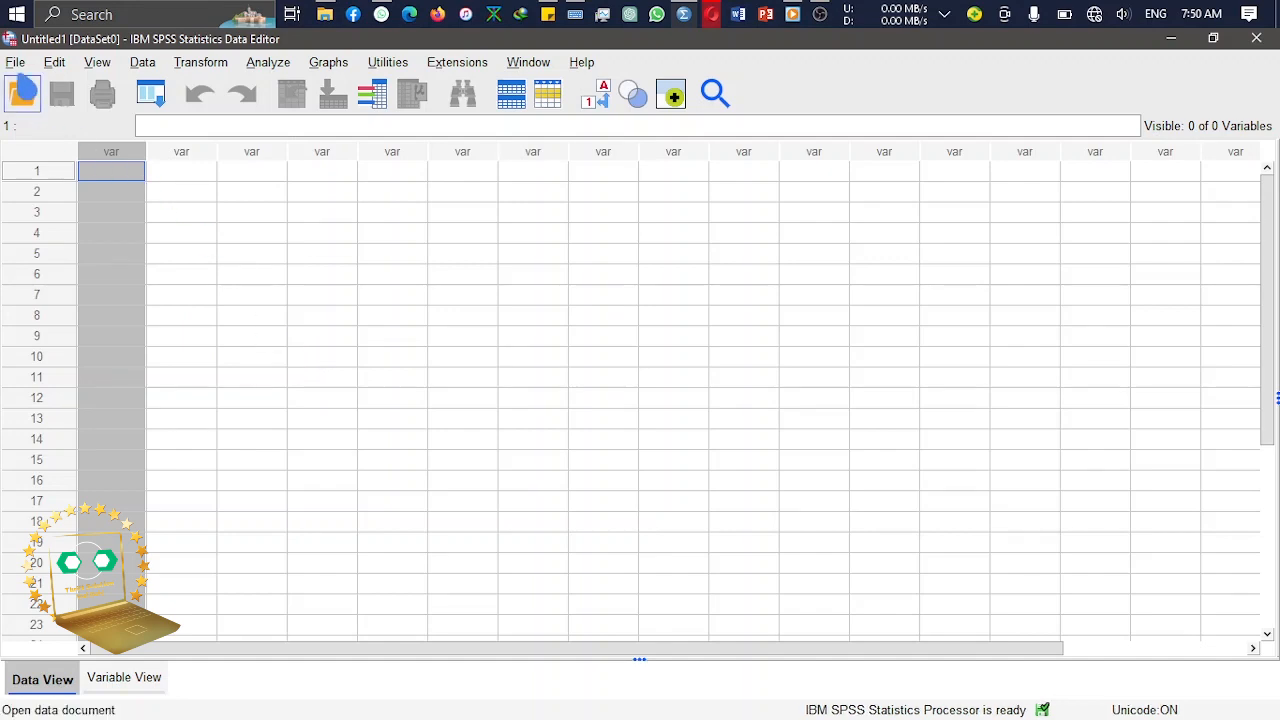
key(alt+f)
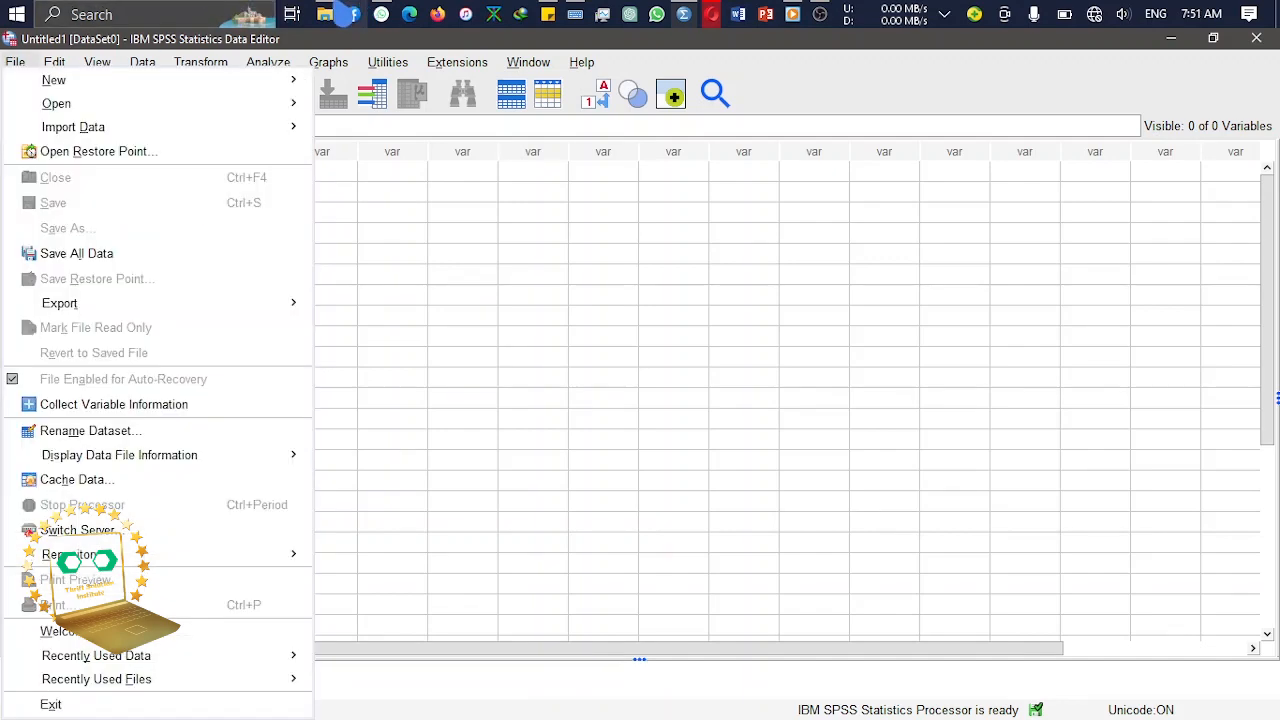
click(325, 14)
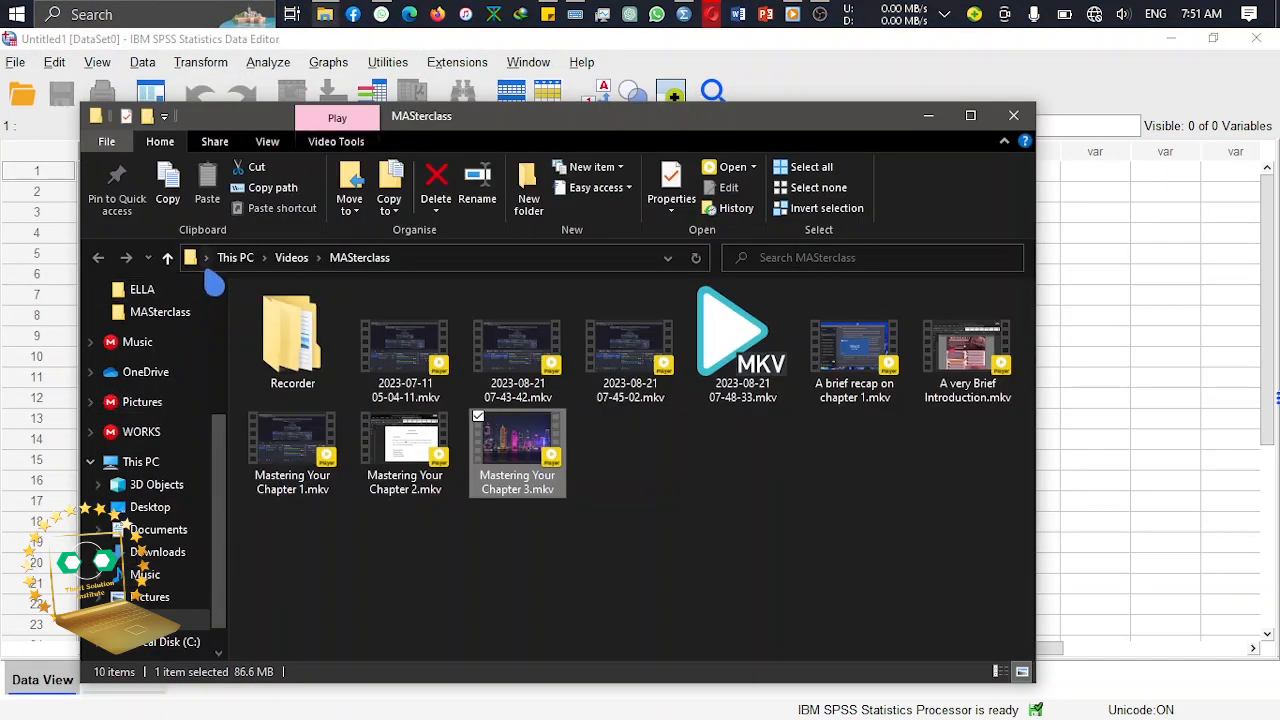
click(145, 292)
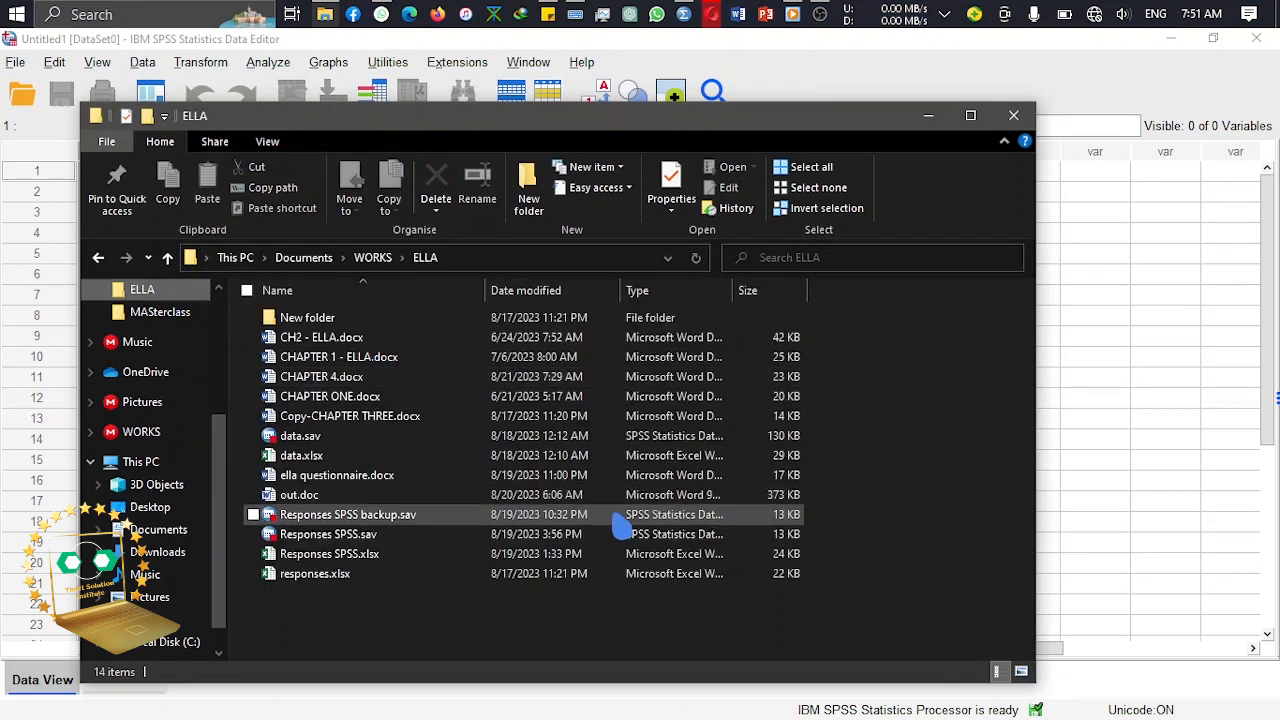
click(372, 557)
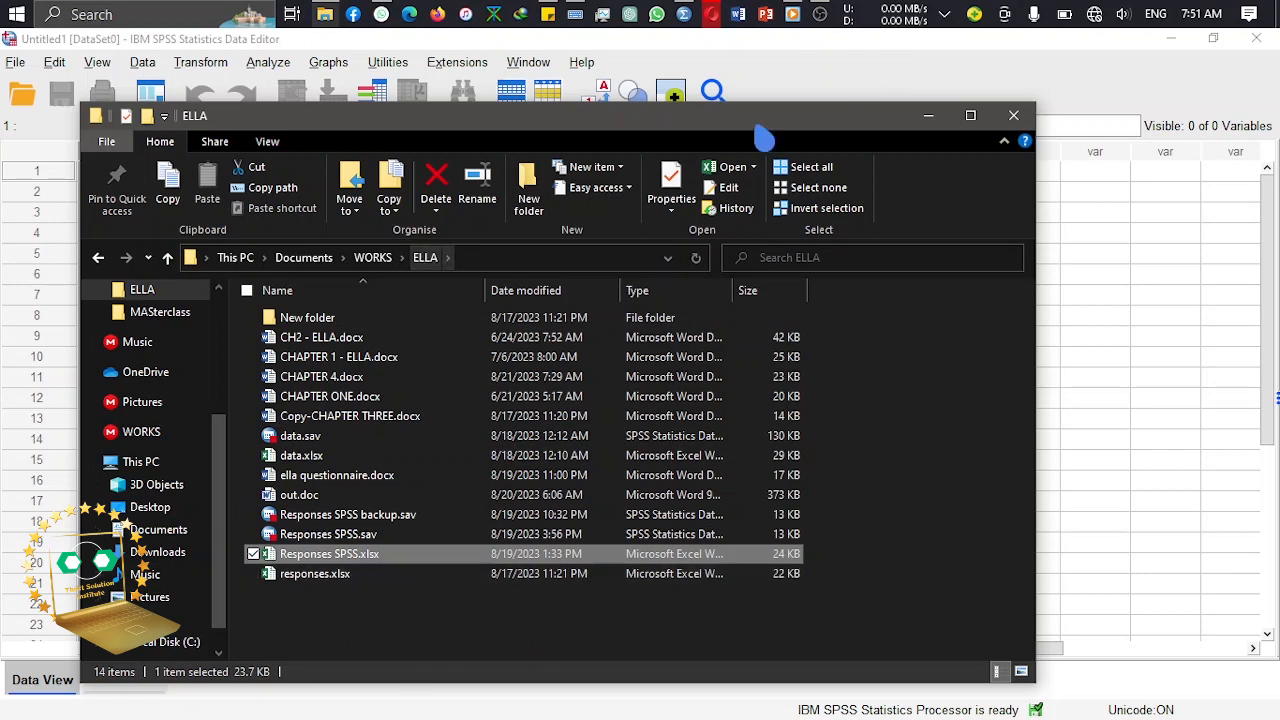
click(930, 118)
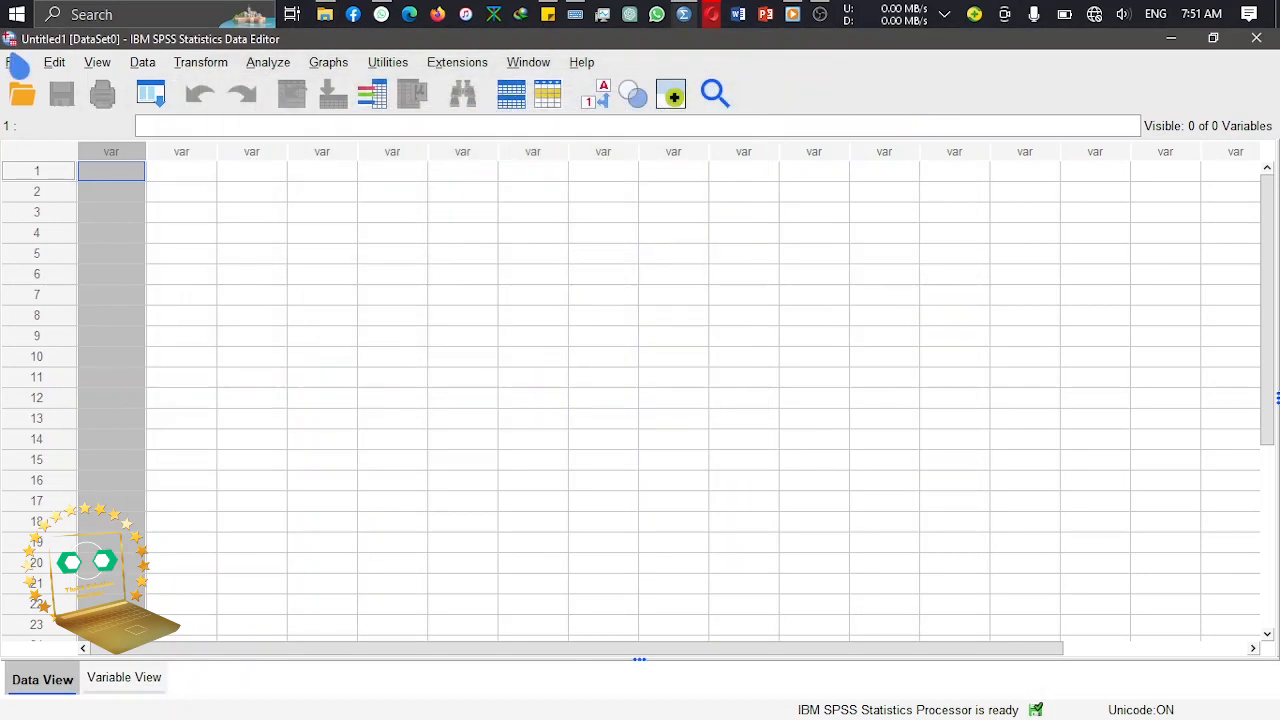
Step: Try to import the Excel file responses.xlsx into the data editor
click(15, 62)
mouse_move(286, 127)
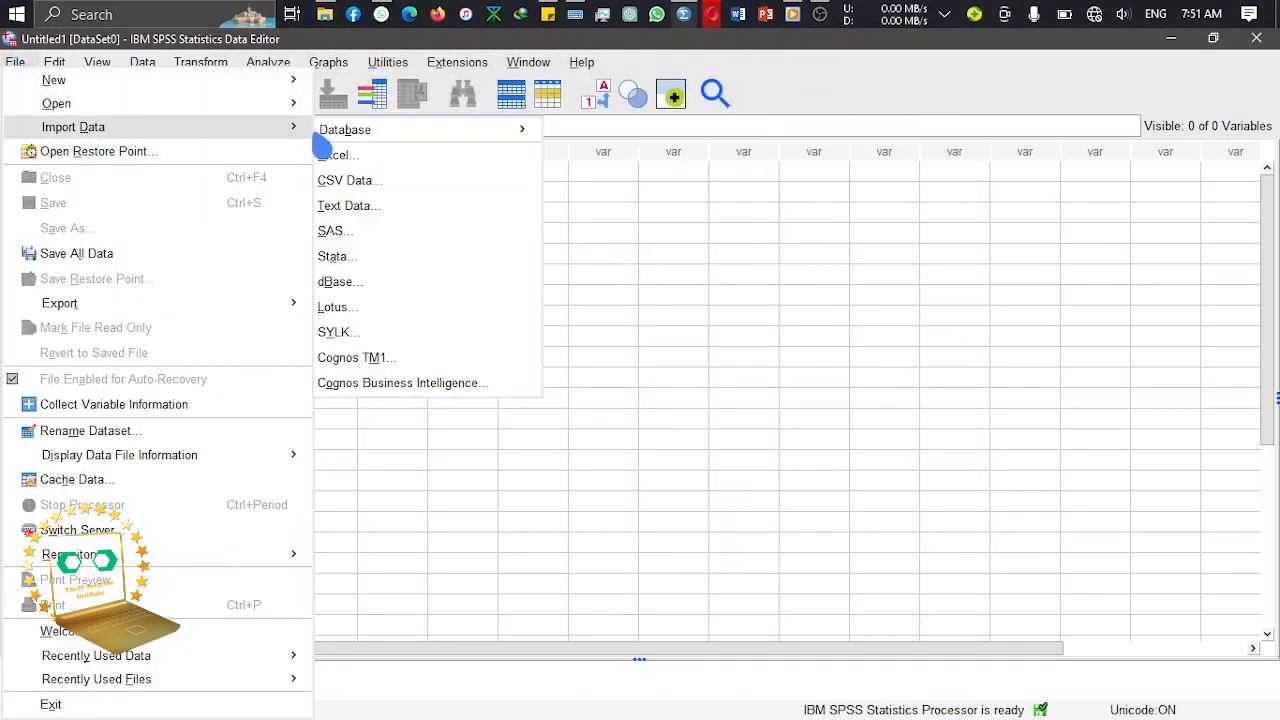
click(373, 160)
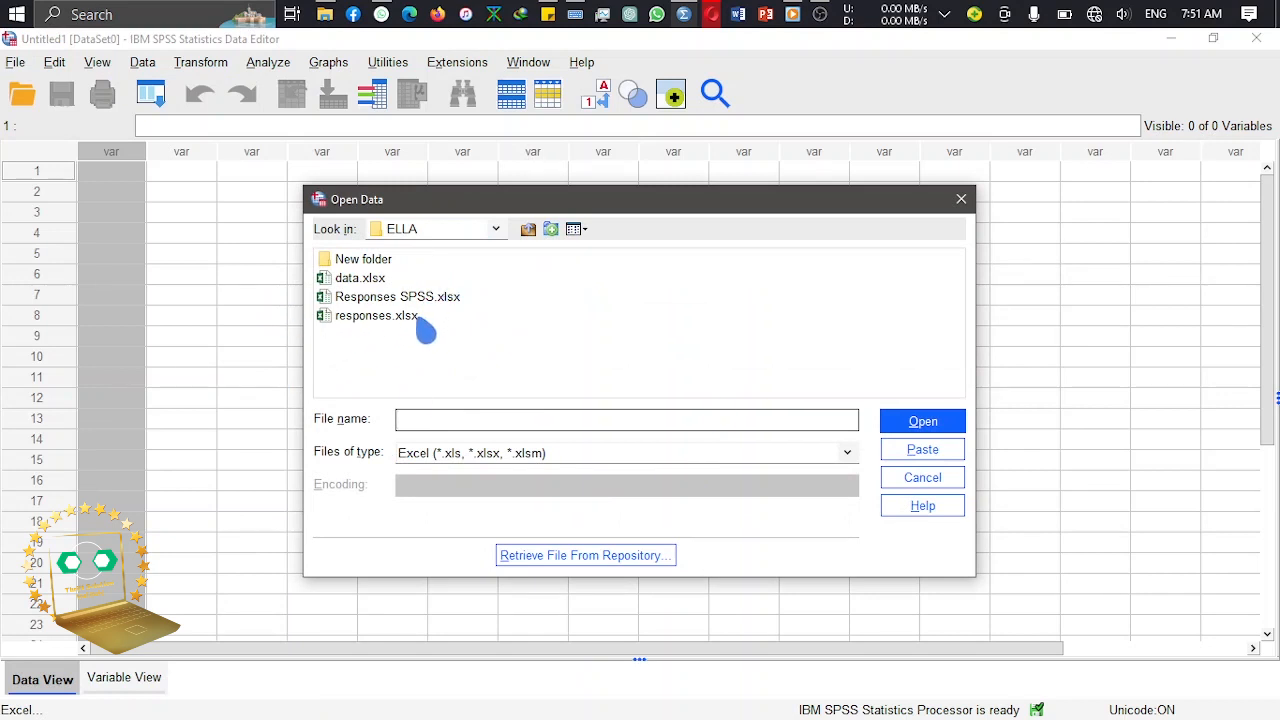
click(390, 318)
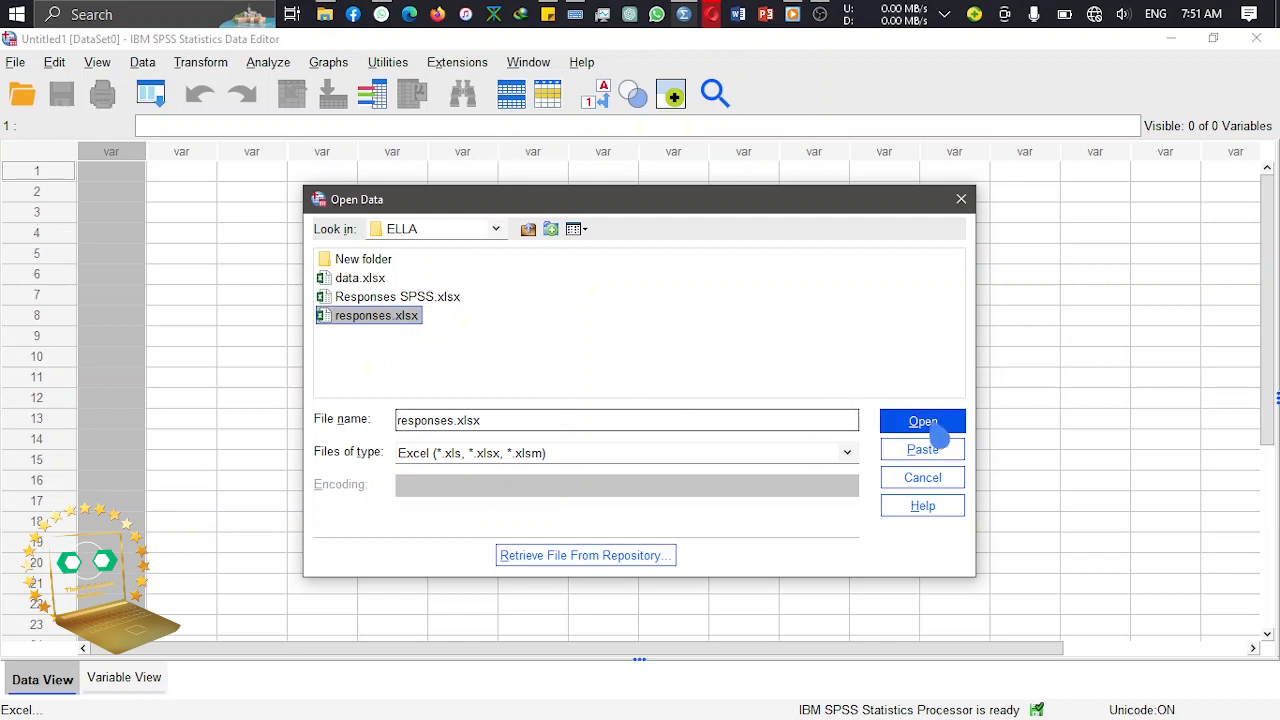
click(928, 428)
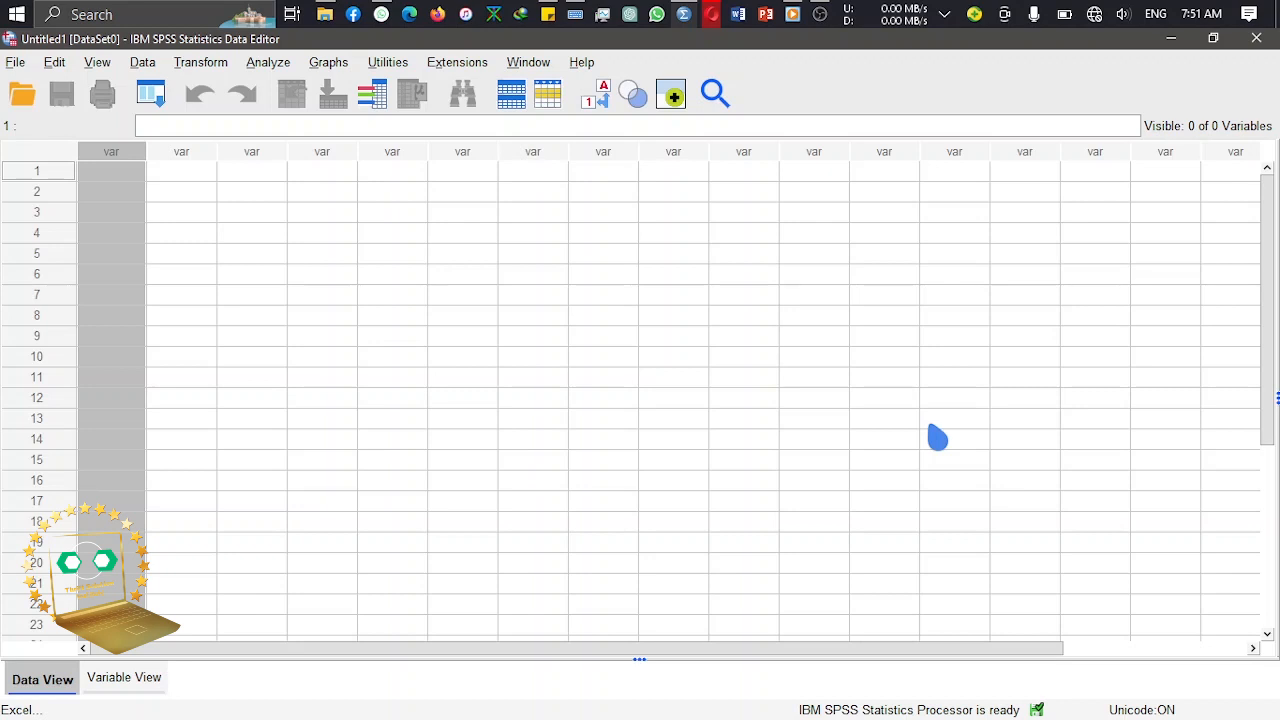
click(641, 407)
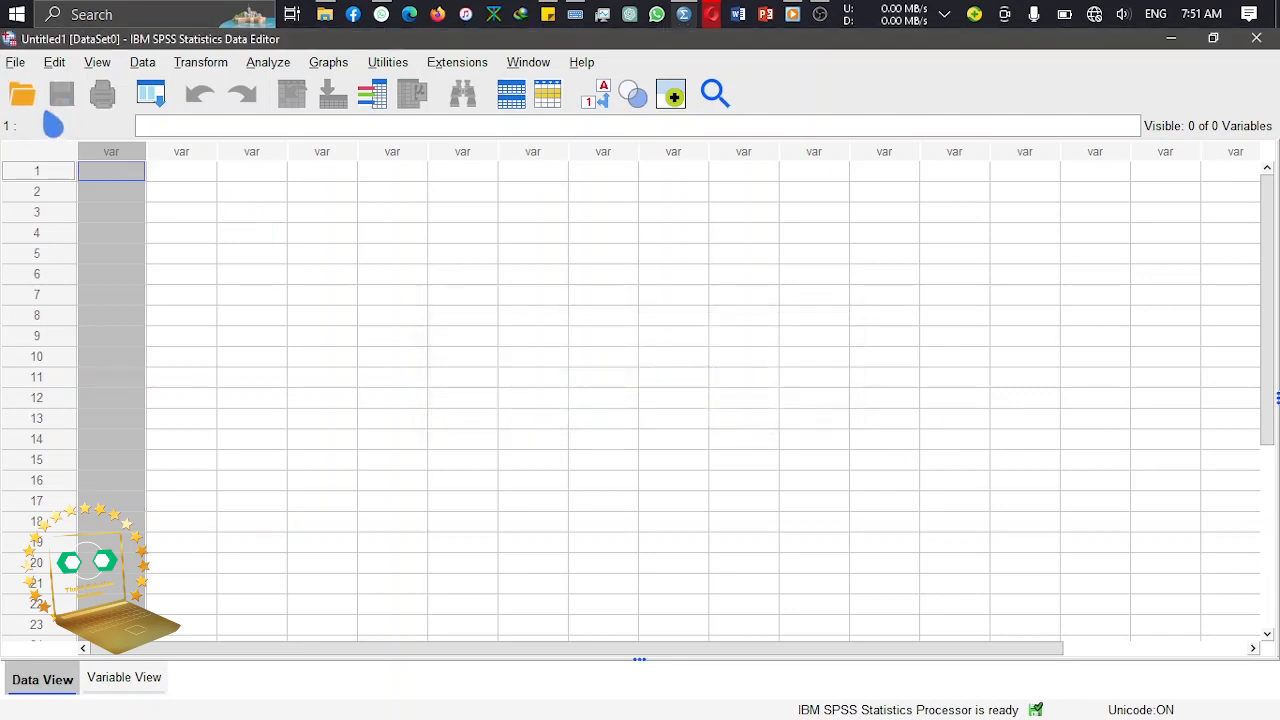
Step: Import the Excel file Responses SPSS.xlsx from worksheet Form Responses 1, reading variable names from the first row of data
click(18, 64)
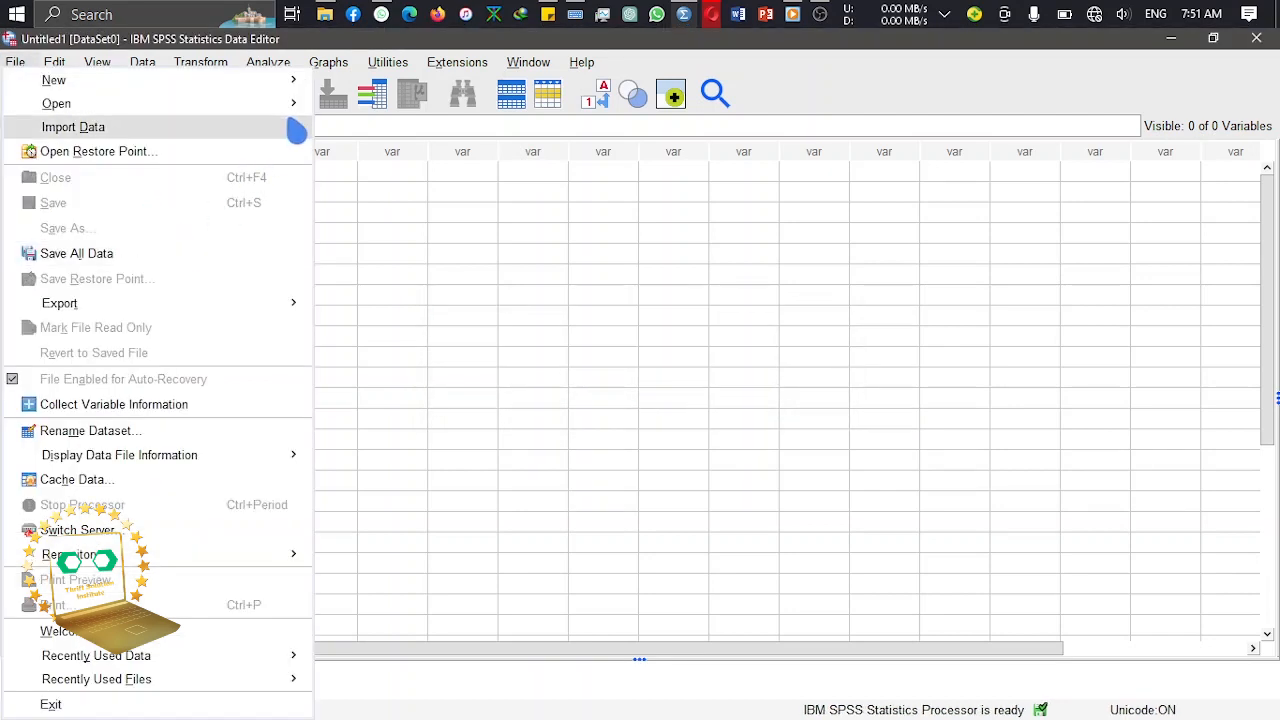
mouse_move(297, 128)
click(410, 157)
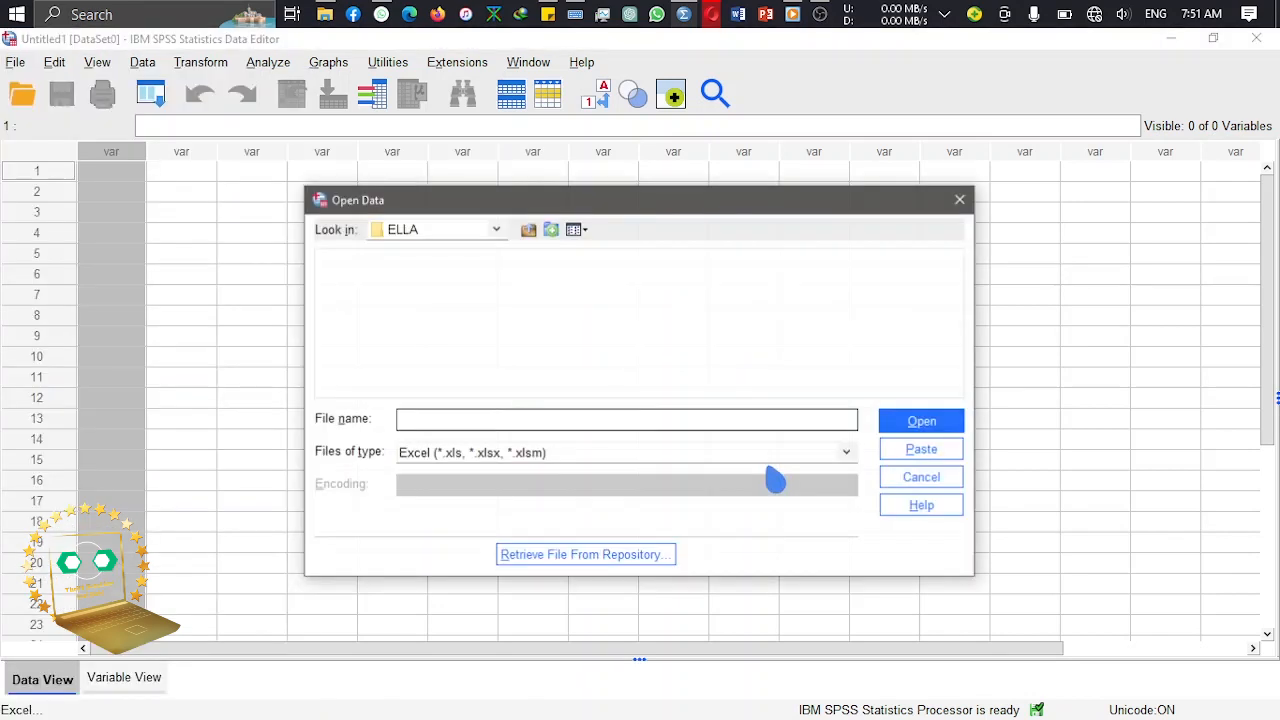
click(385, 297)
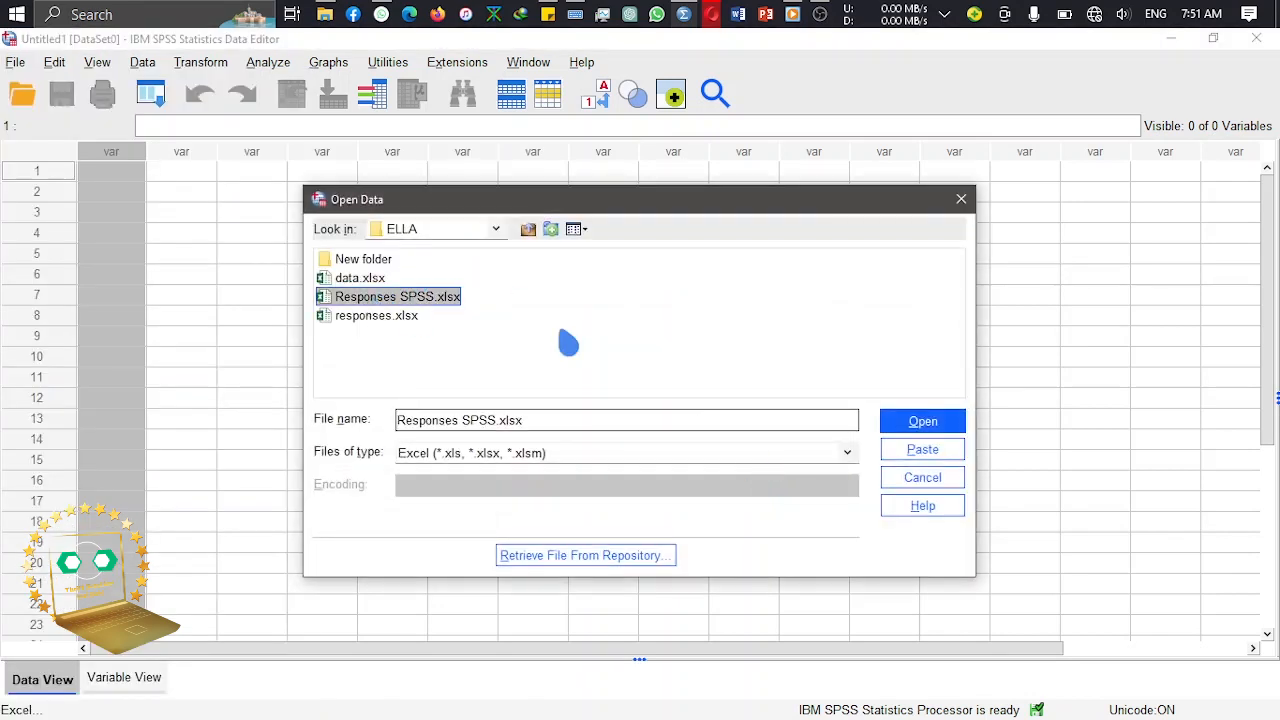
click(918, 424)
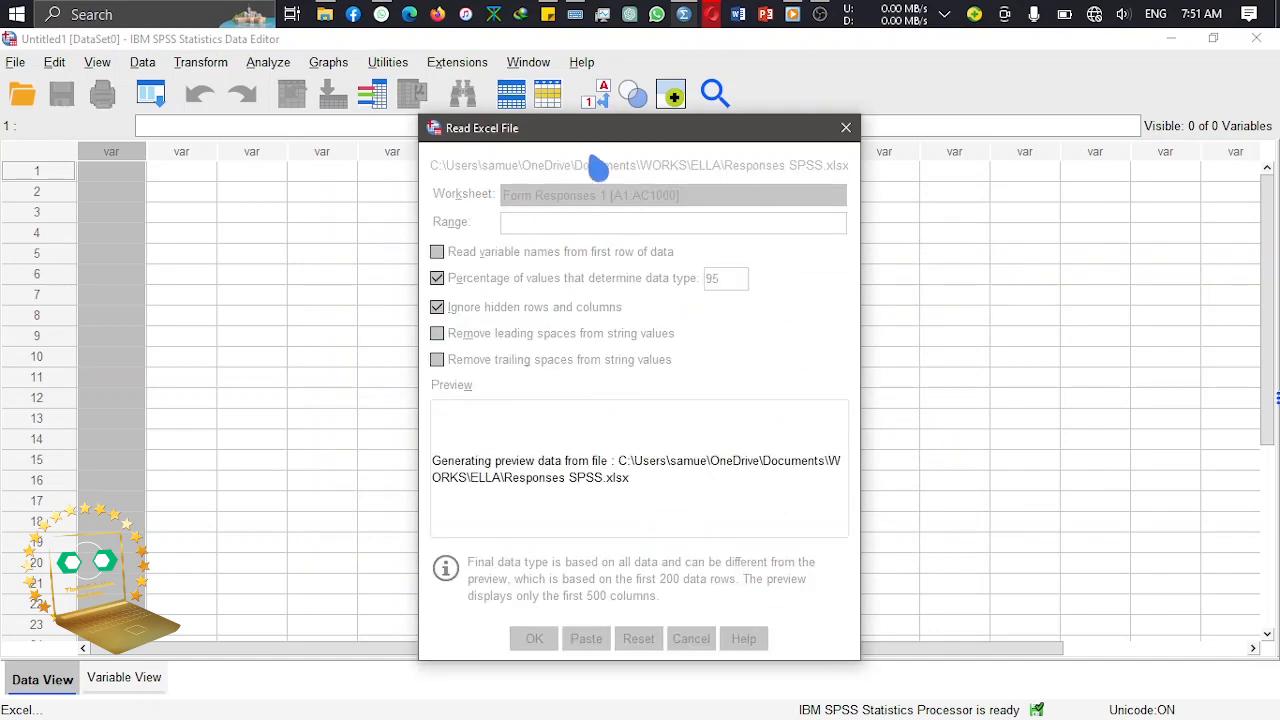
drag(645, 140, 490, 119)
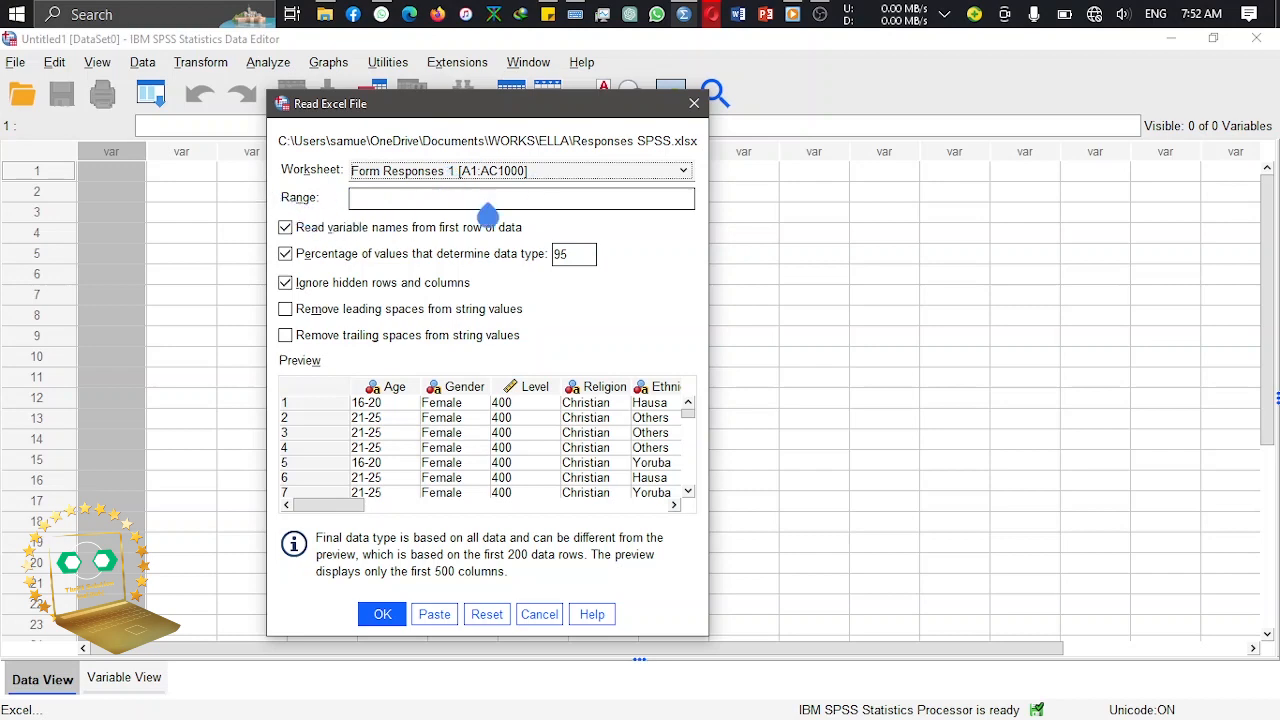
click(385, 618)
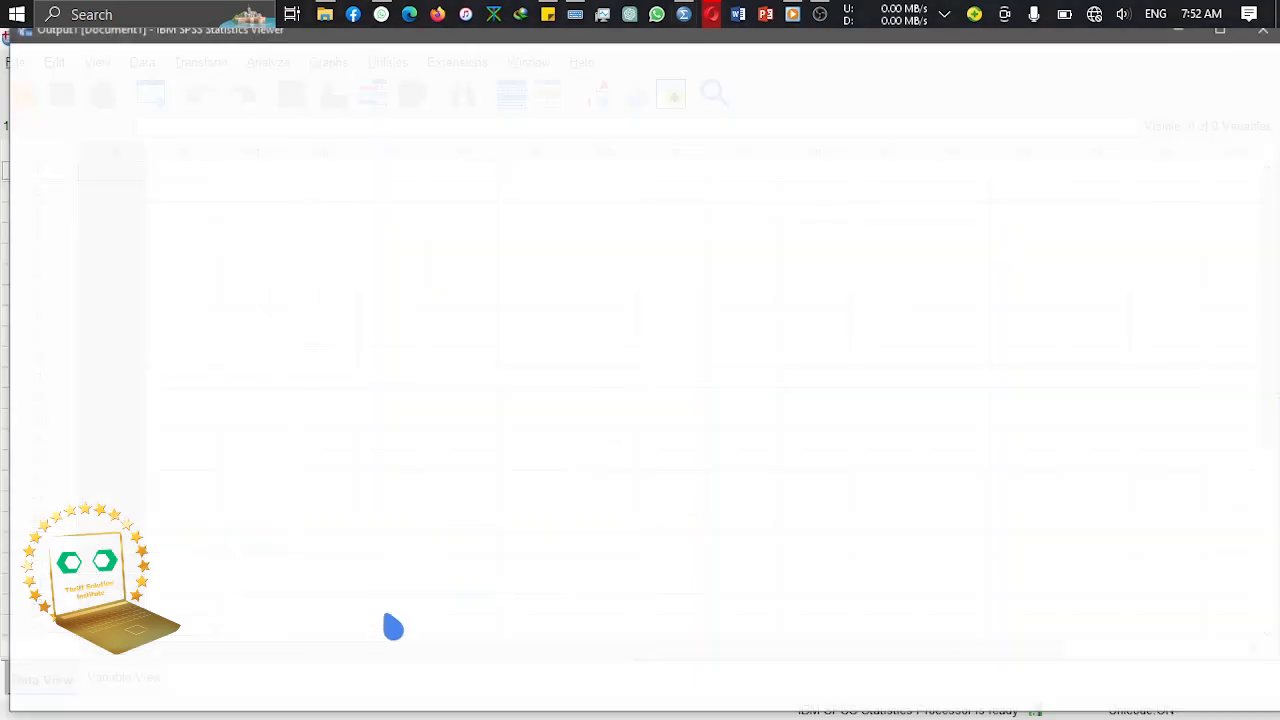
Step: Minimize the output viewer, bring up the imported dataset and look across its questionnaire columns
click(1174, 34)
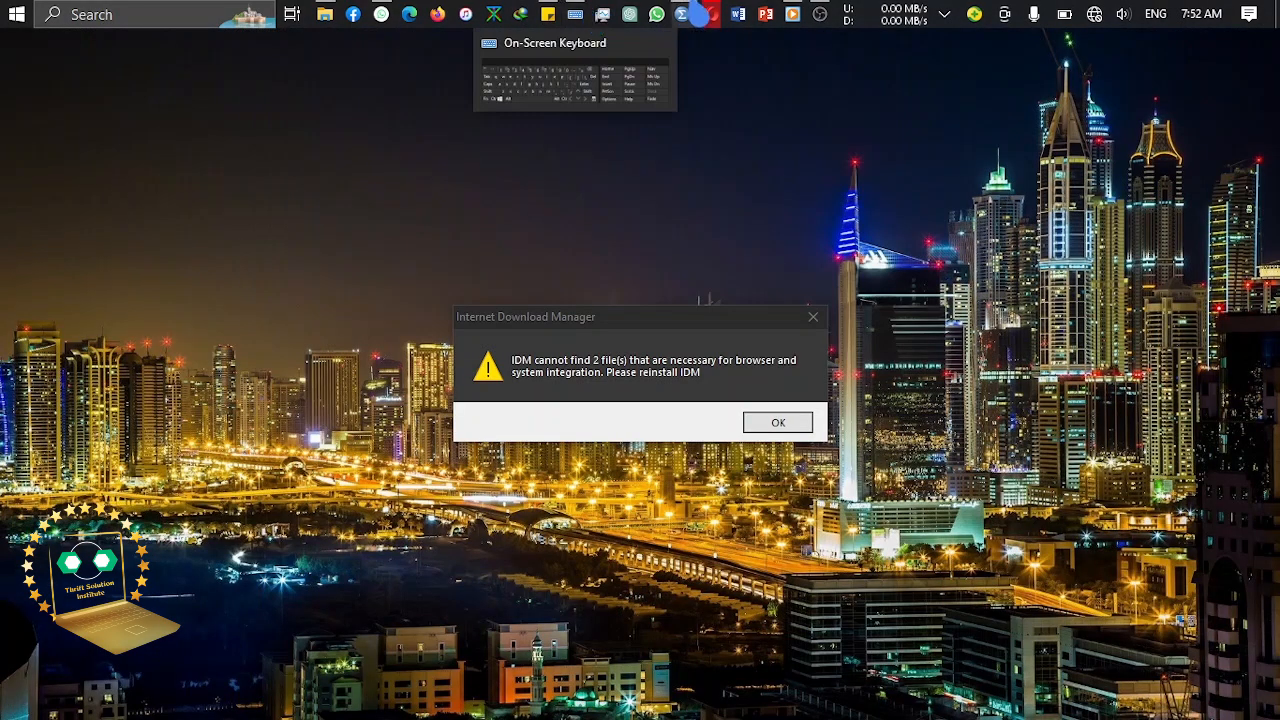
mouse_move(682, 14)
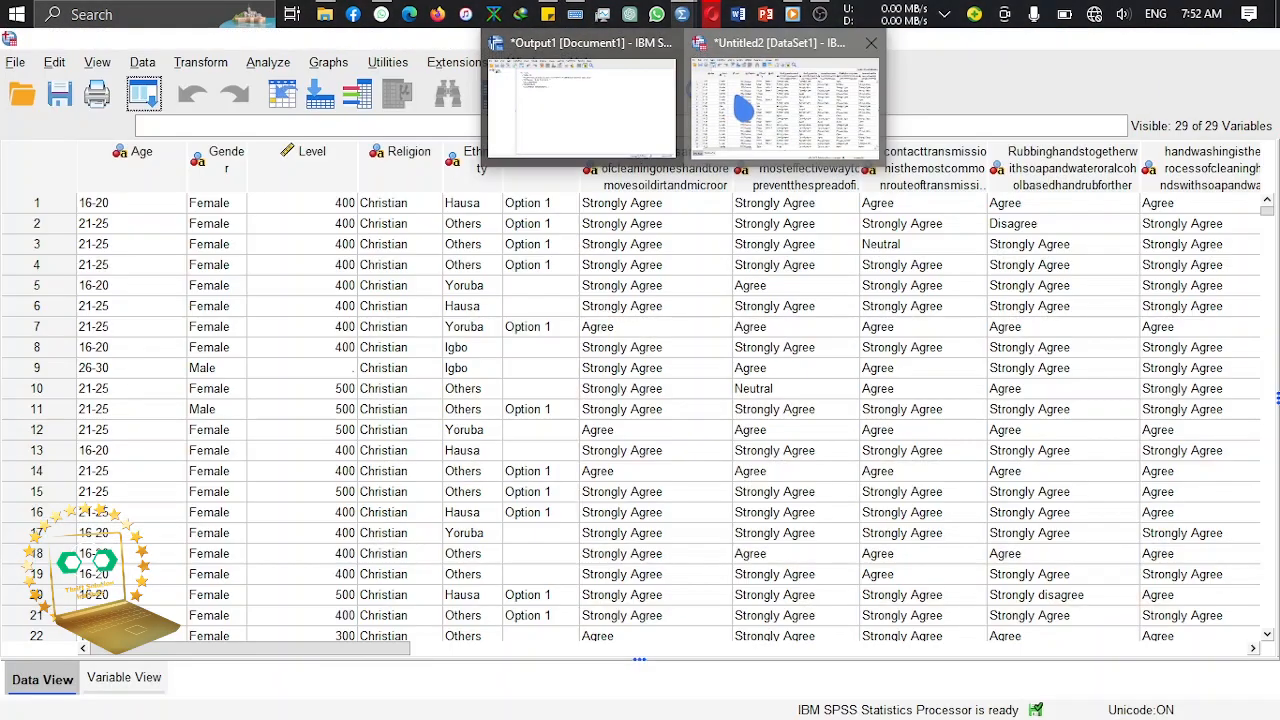
click(743, 107)
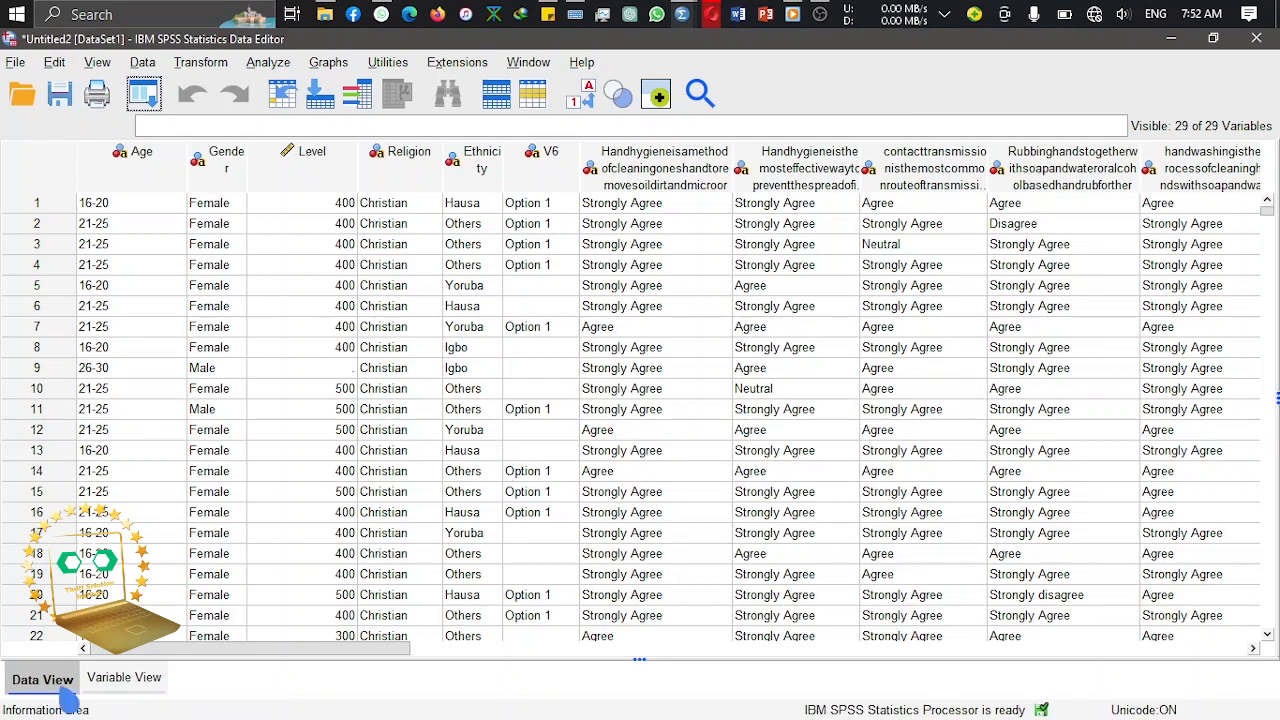
drag(143, 665, 647, 678)
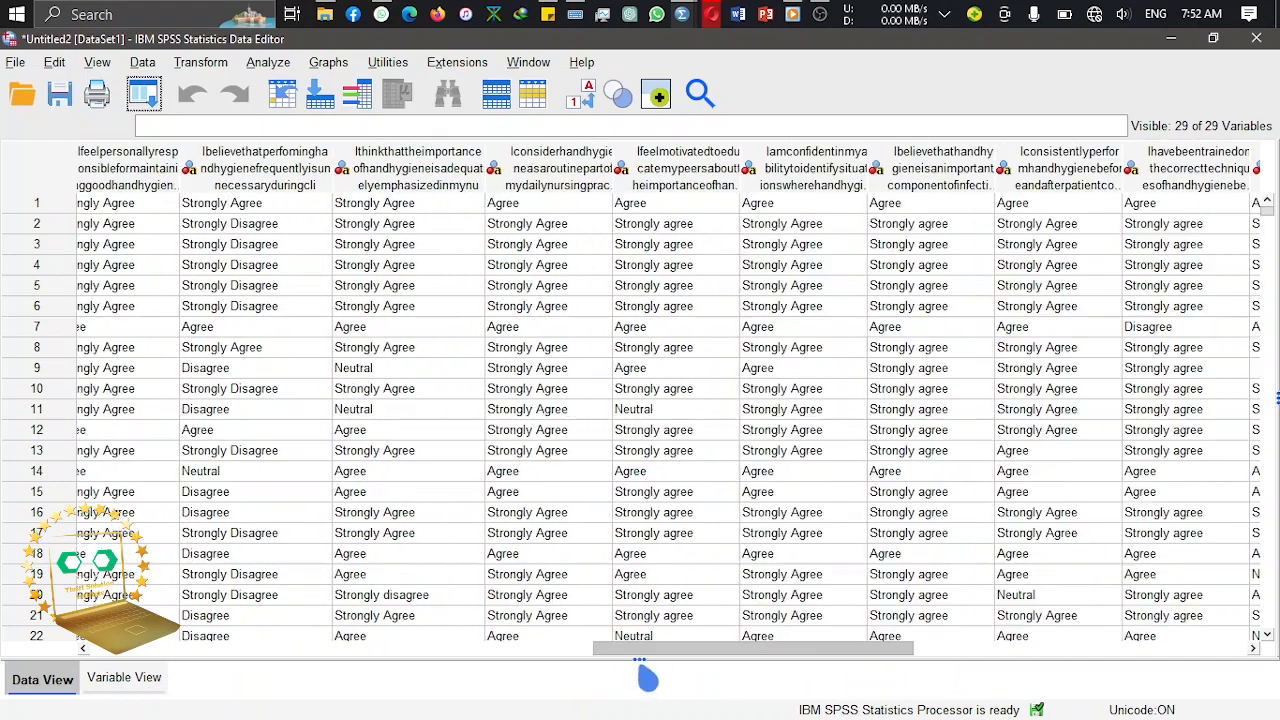
Step: Check the target population and total sample size in the Word document Copy-CHAPTER THREE.docx, then return to the imported dataset
click(325, 14)
click(358, 416)
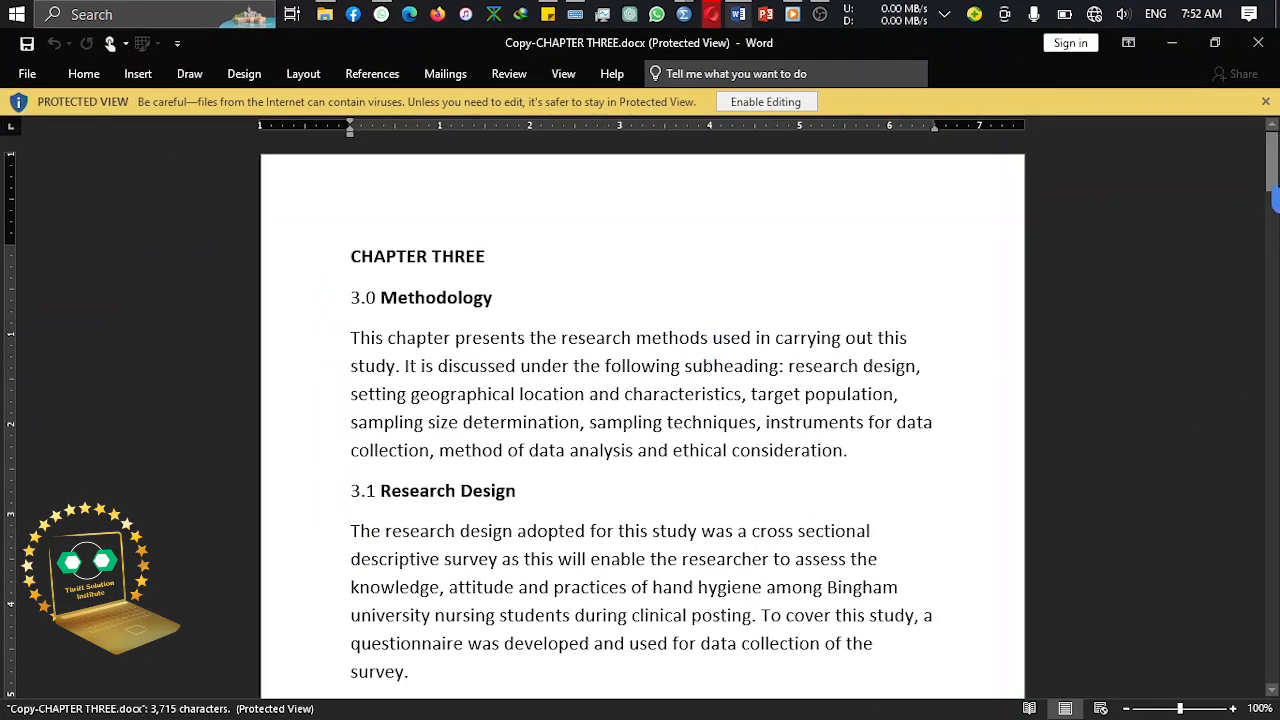
drag(1272, 175, 1276, 280)
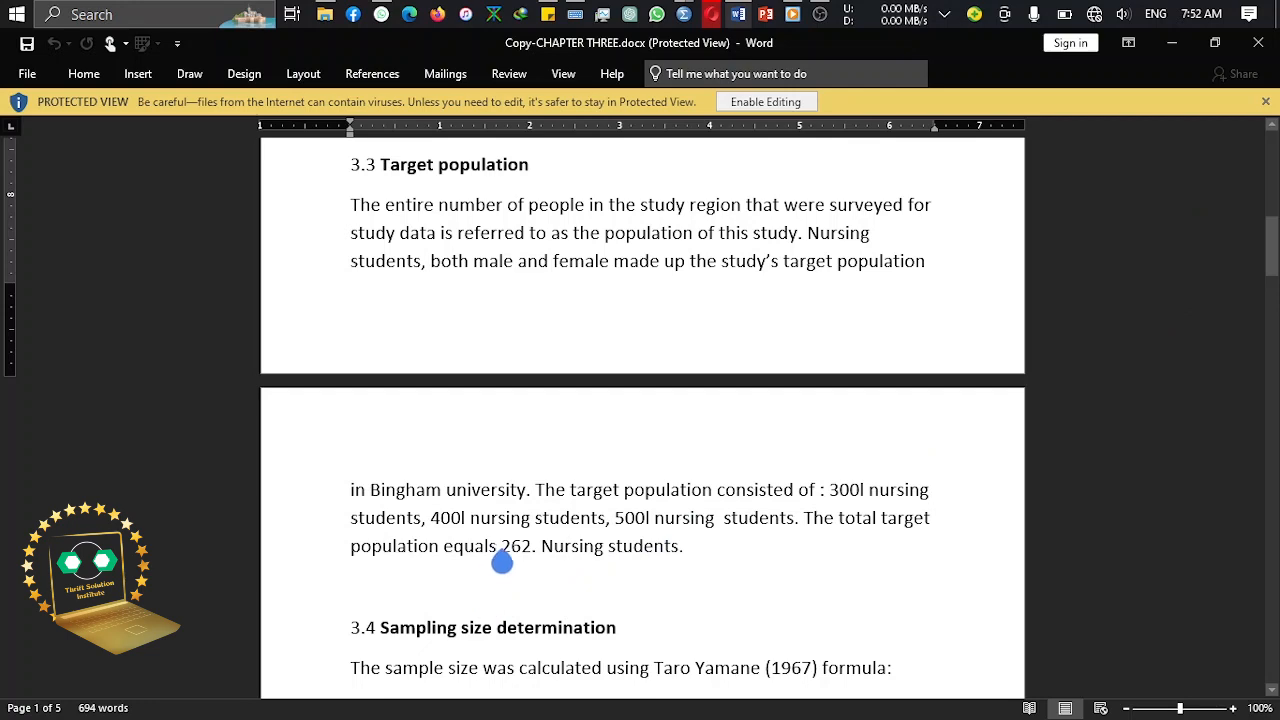
drag(502, 563, 531, 560)
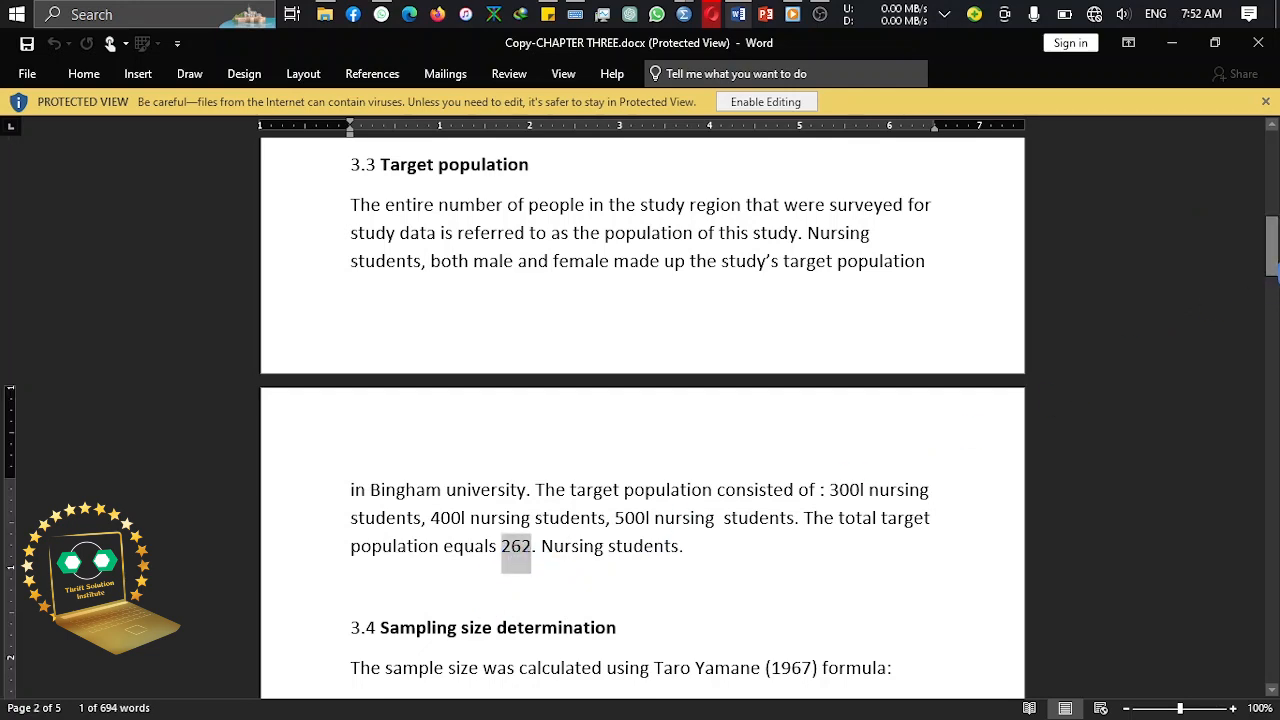
drag(1273, 250, 1273, 357)
drag(640, 497, 608, 507)
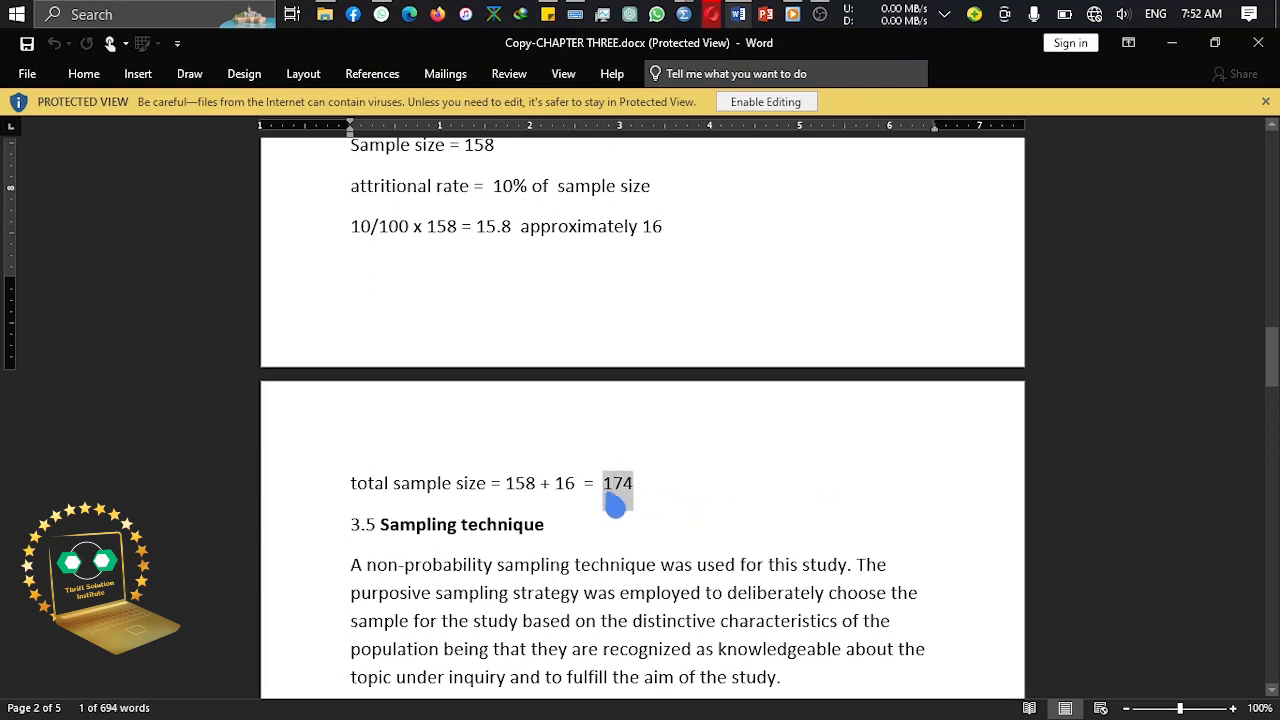
click(1172, 43)
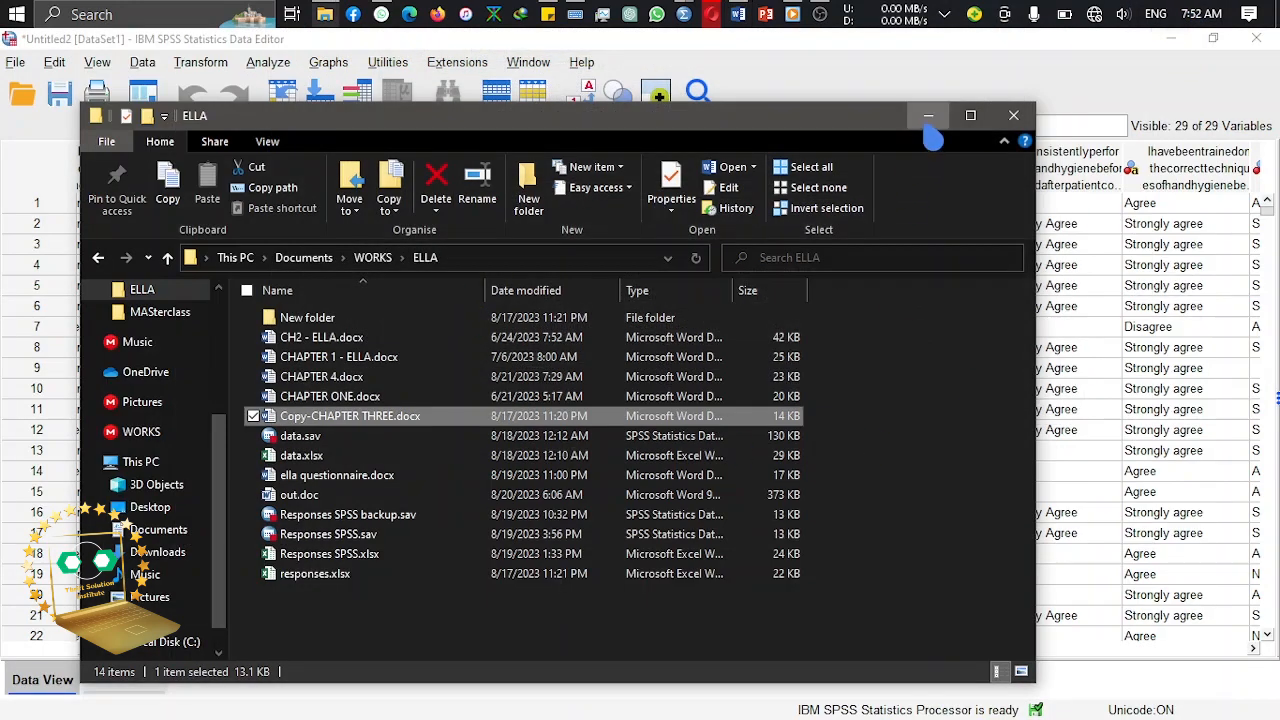
click(928, 115)
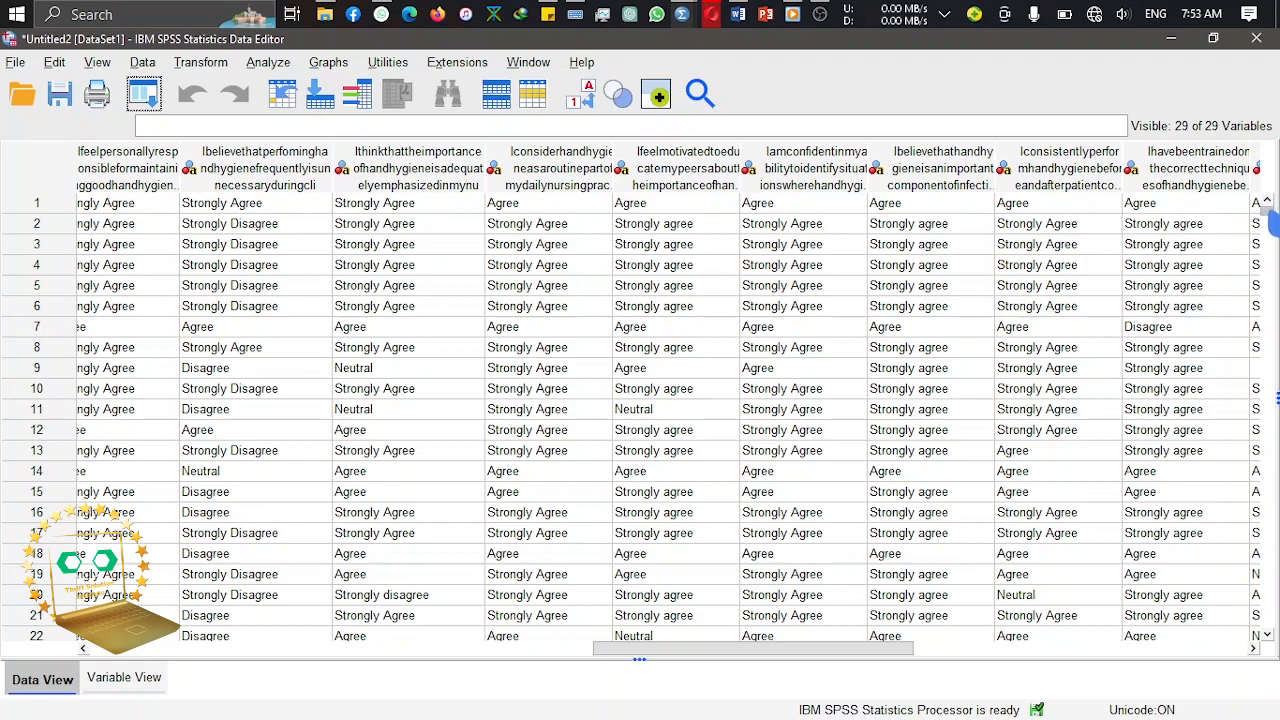
Step: Look through the imported responses down to the last case and back to the first
drag(1268, 212, 1265, 260)
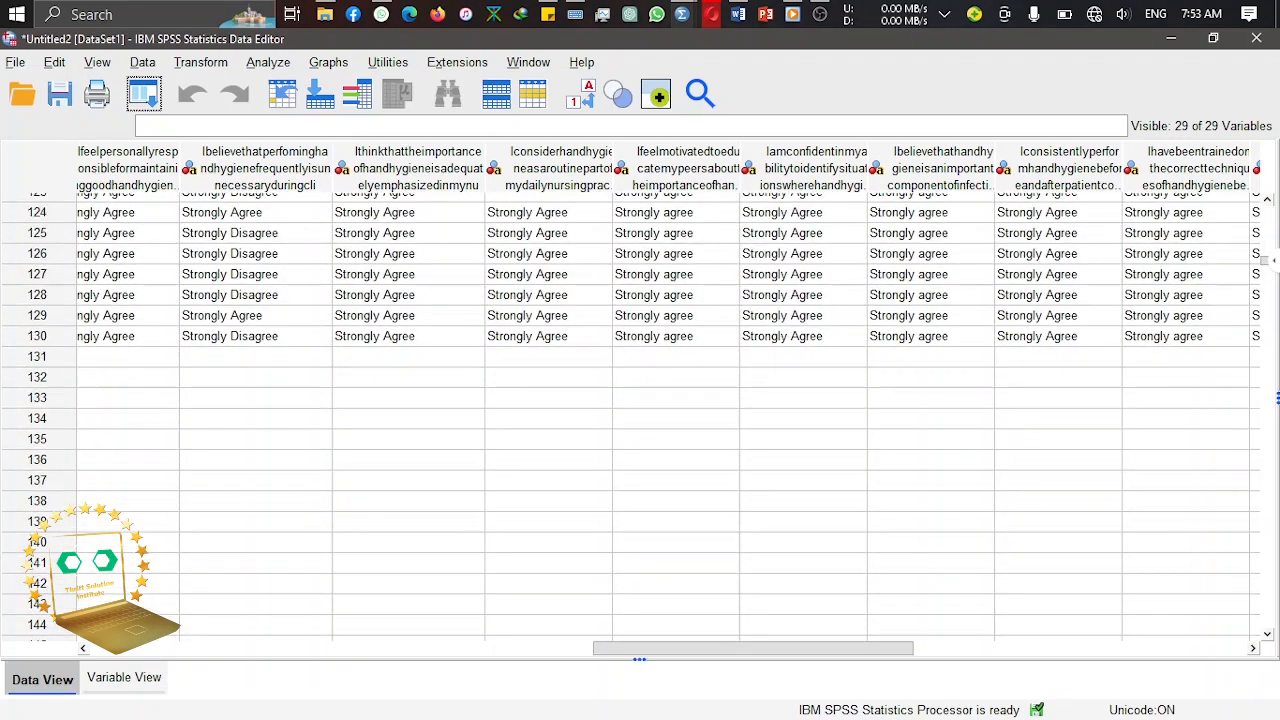
drag(880, 646, 275, 676)
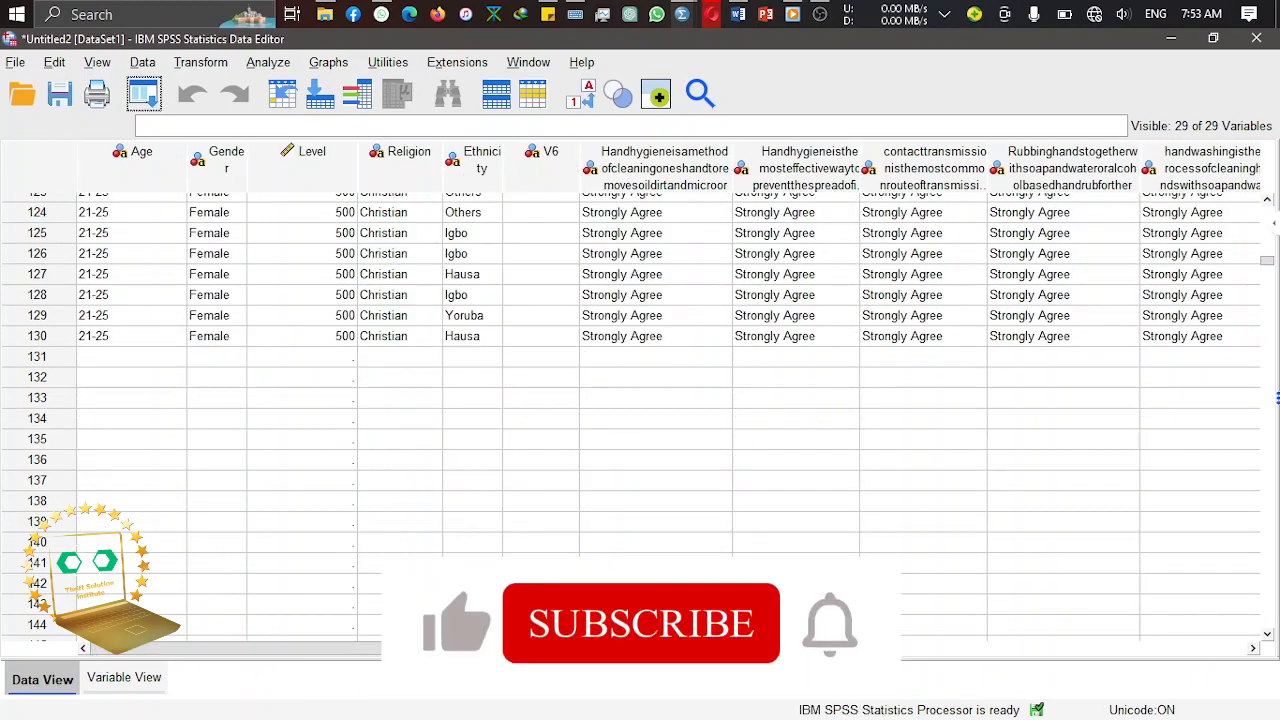
scroll(640, 415, up, 20)
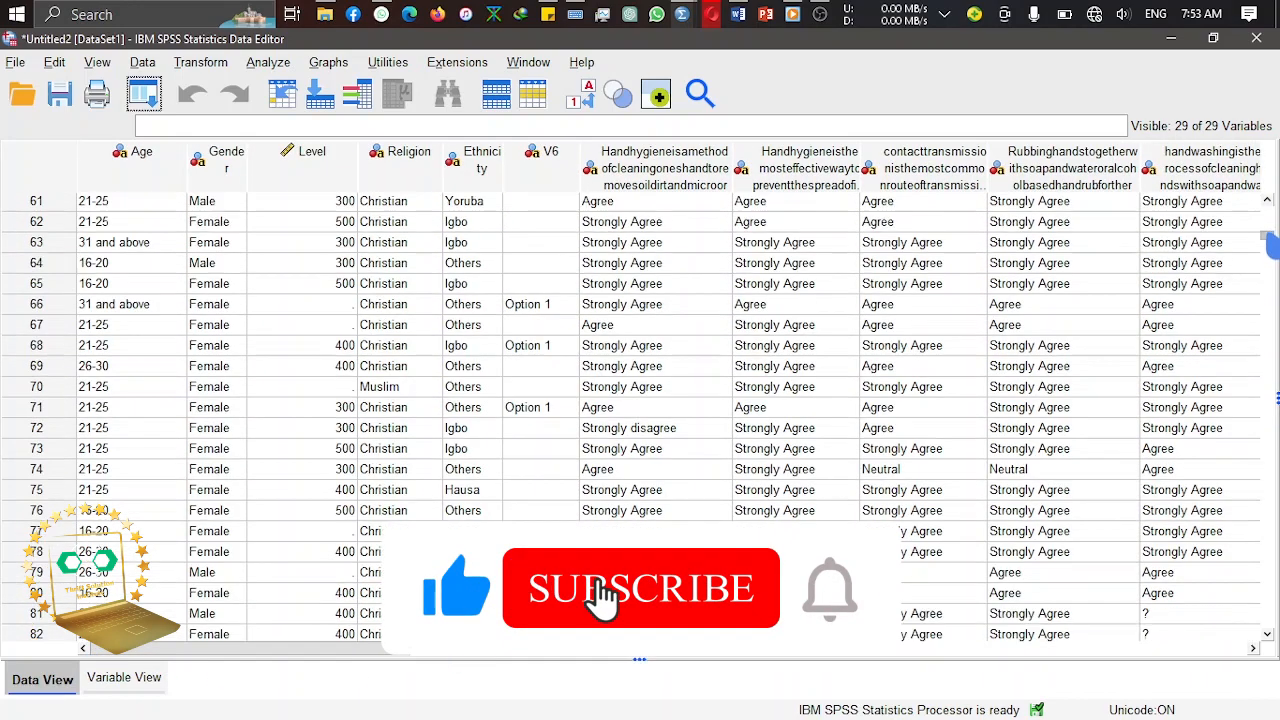
scroll(640, 415, up, 8)
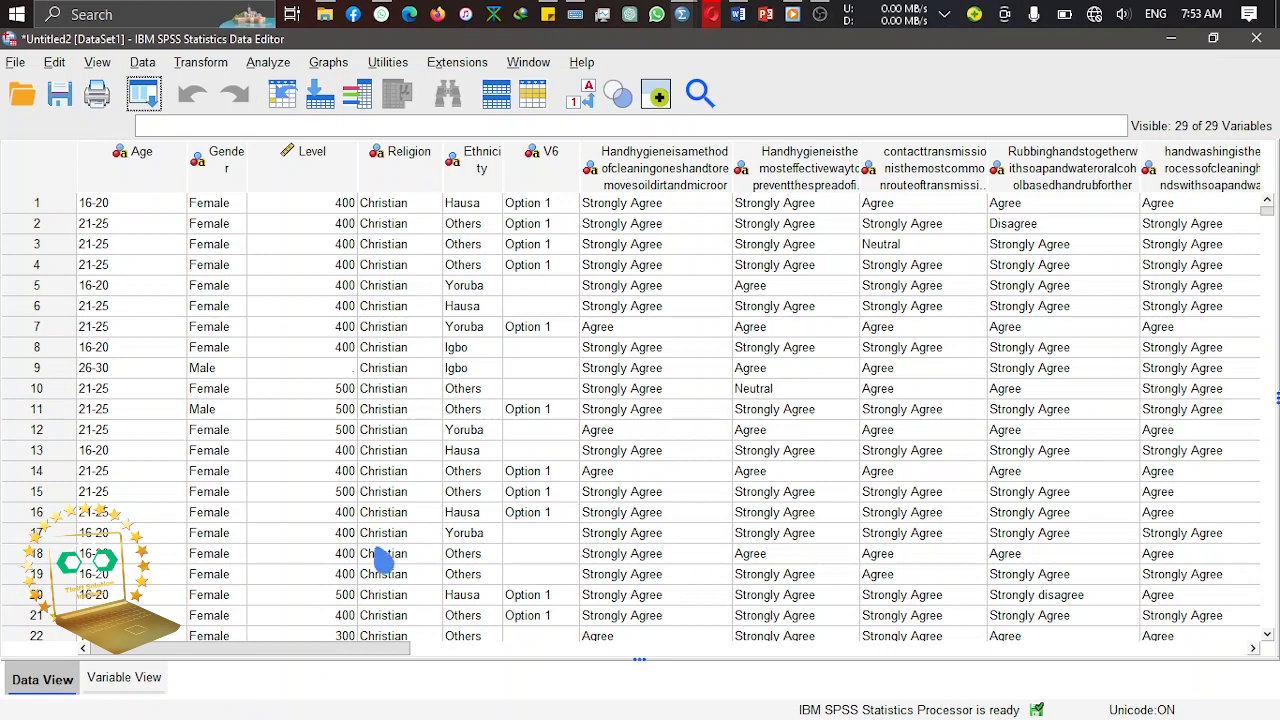
Step: Compare the data with the variable definitions, ending on the imported dataset's Variable View
click(134, 684)
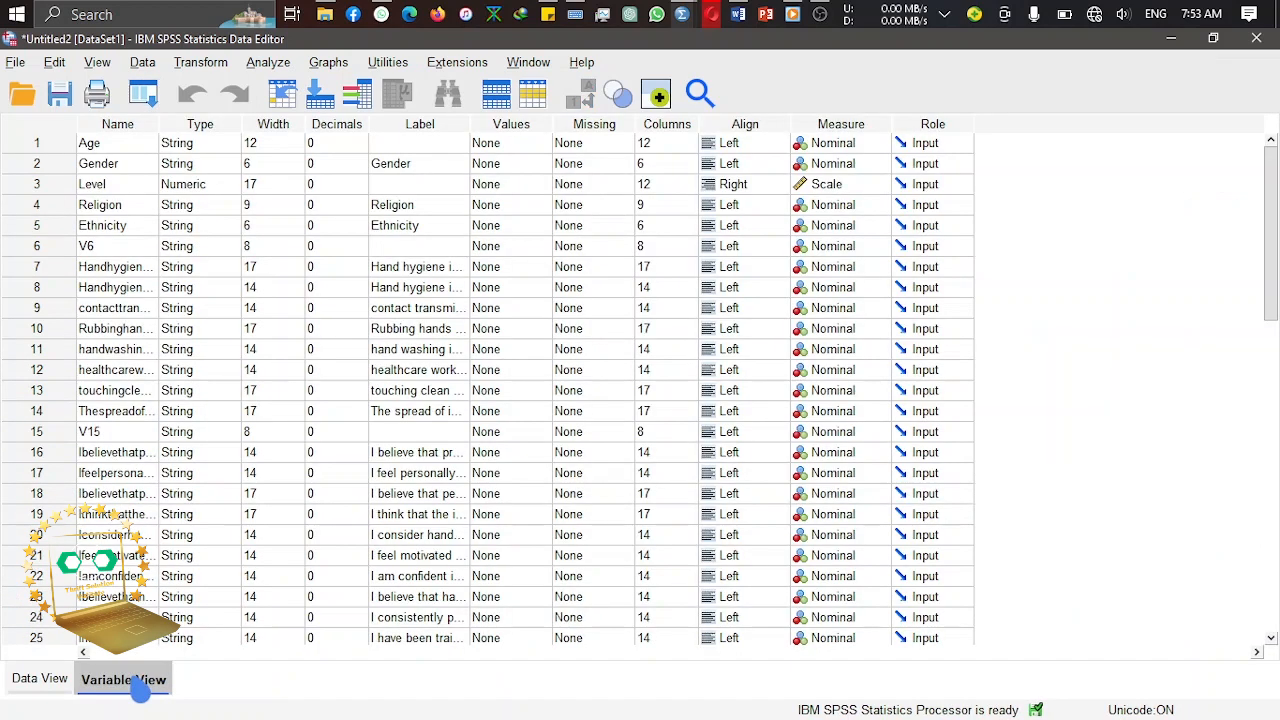
click(44, 688)
click(132, 685)
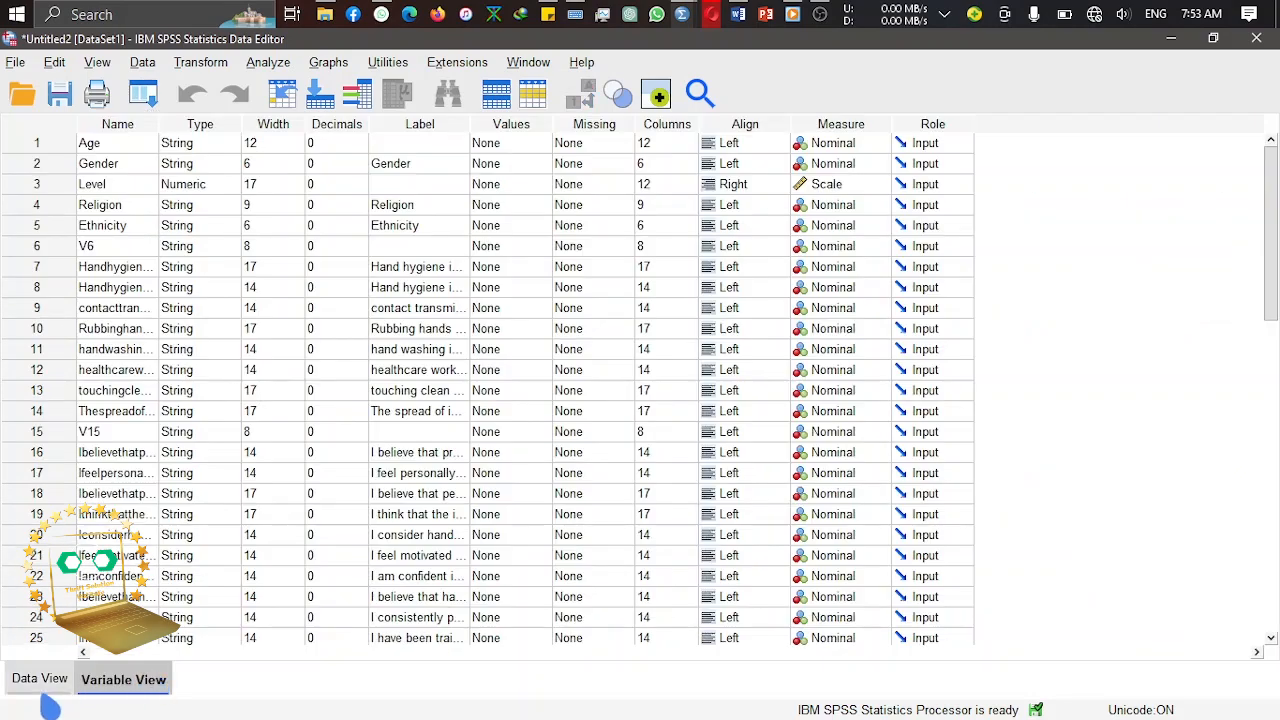
Step: Check the imported responses against the variable definitions once more, dismissing the Open Data dialog without opening a file
click(46, 692)
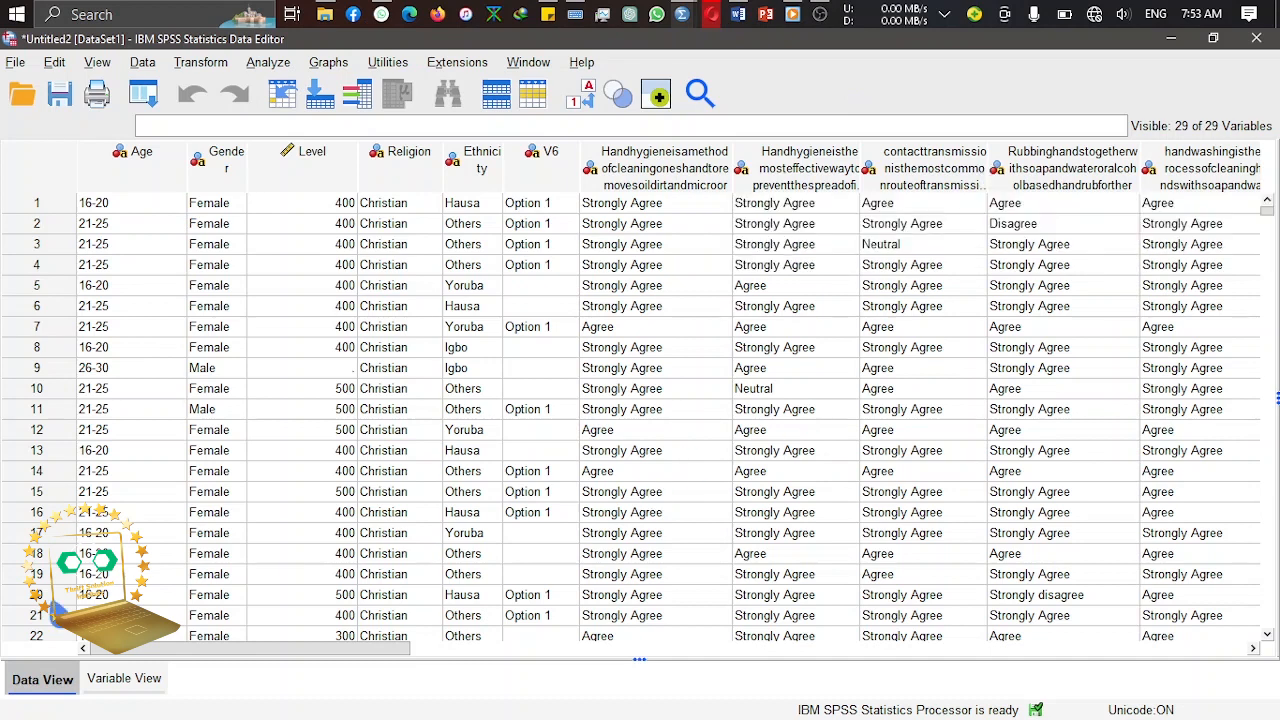
click(122, 679)
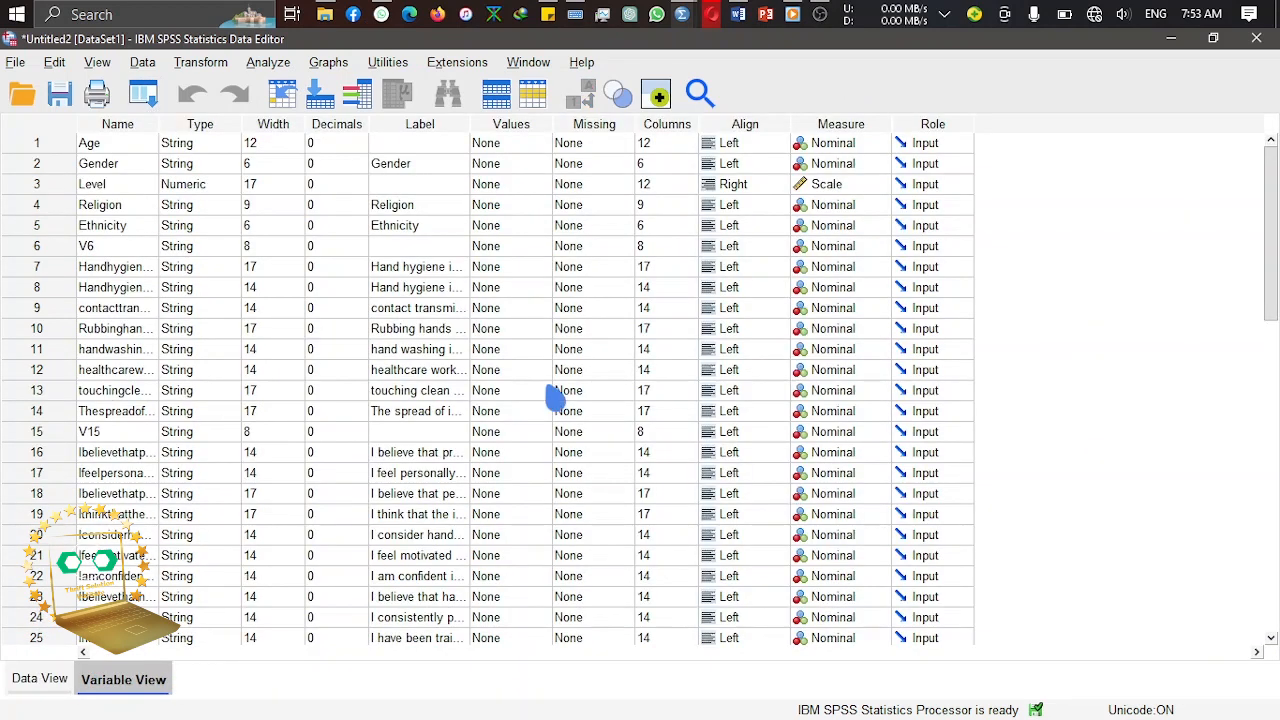
mouse_move(1272, 185)
mouse_down()
mouse_move(1276, 258)
mouse_move(1273, 180)
mouse_up()
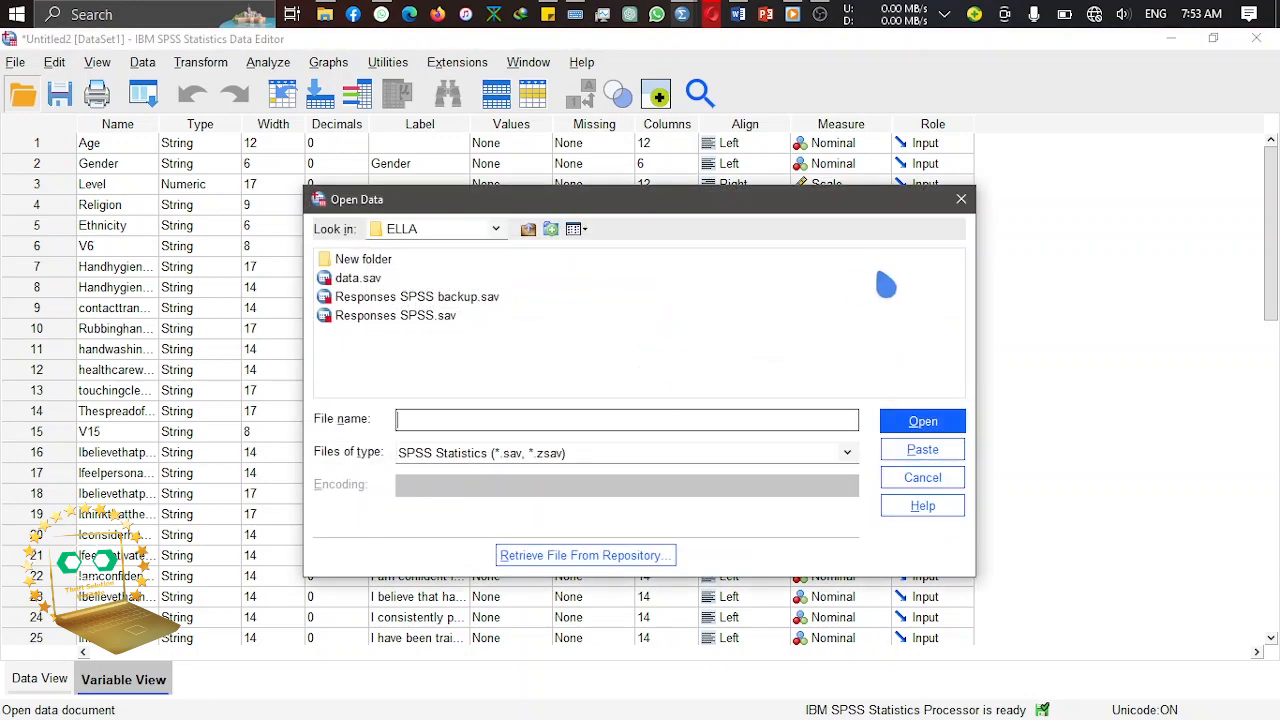
click(960, 201)
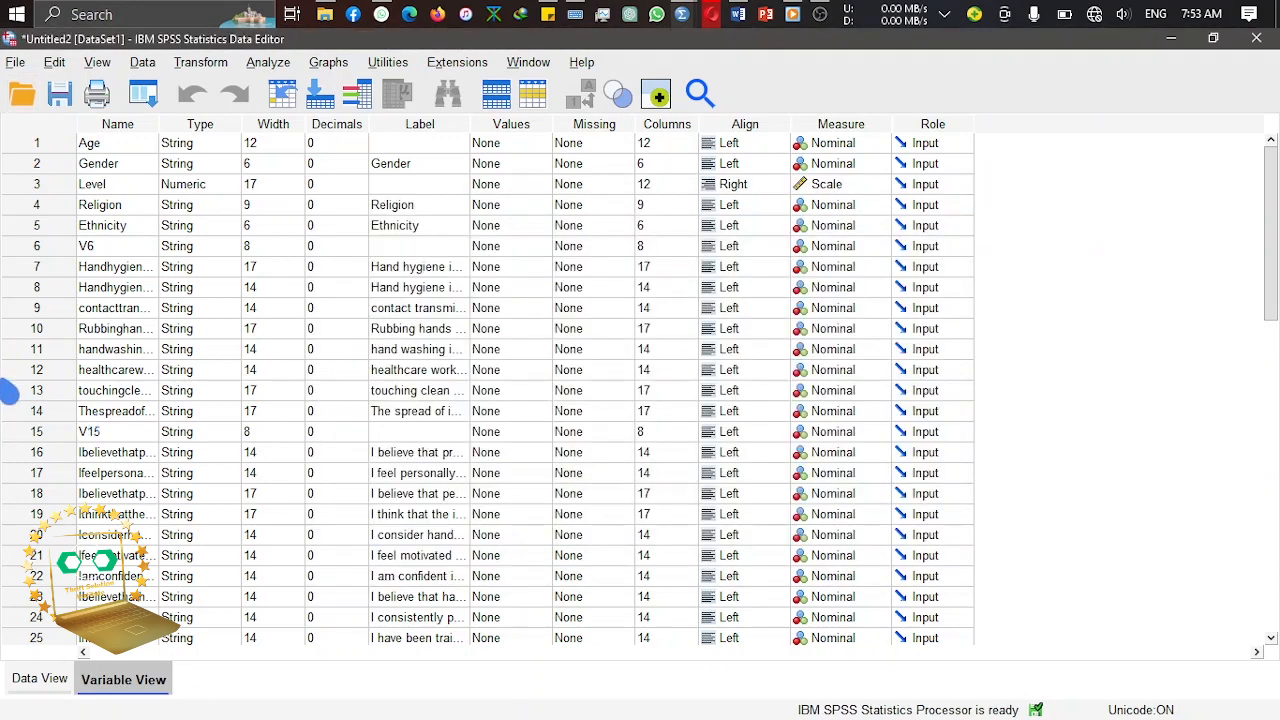
Step: Look over the Age, Gender, Level, Religion and Ethnicity columns in the data, then return to the variable definitions
click(41, 680)
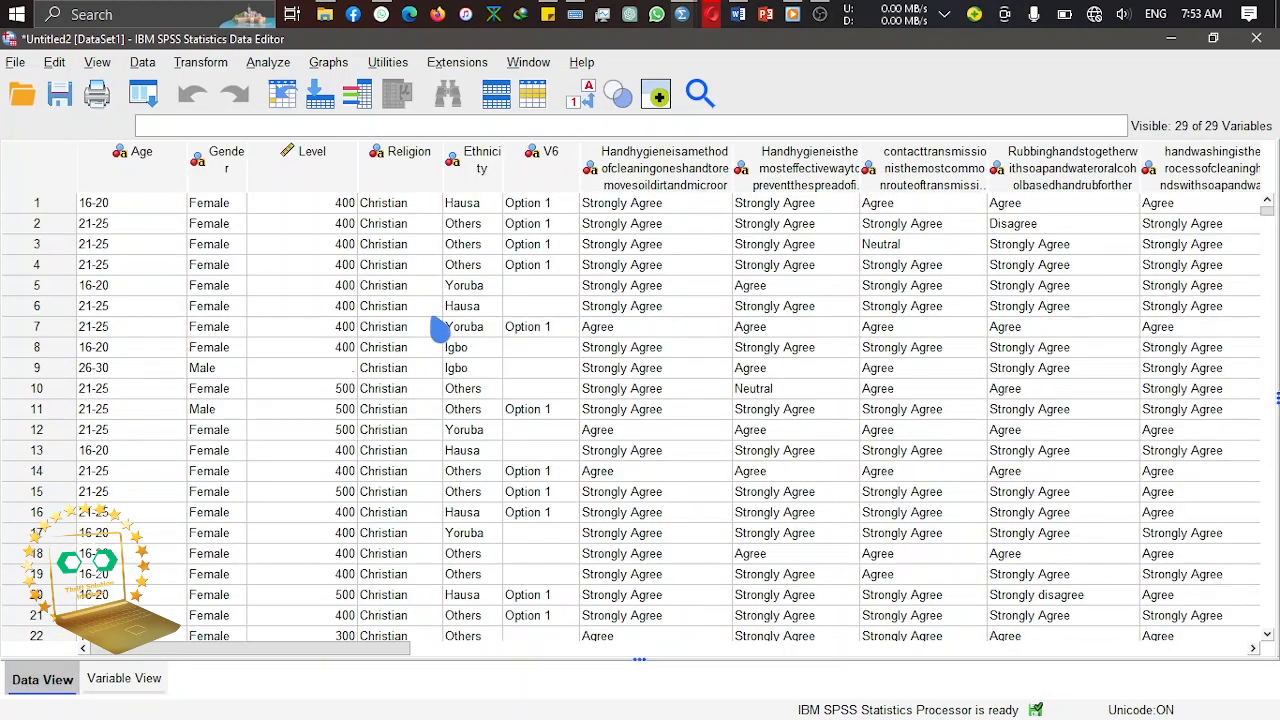
click(142, 174)
click(231, 176)
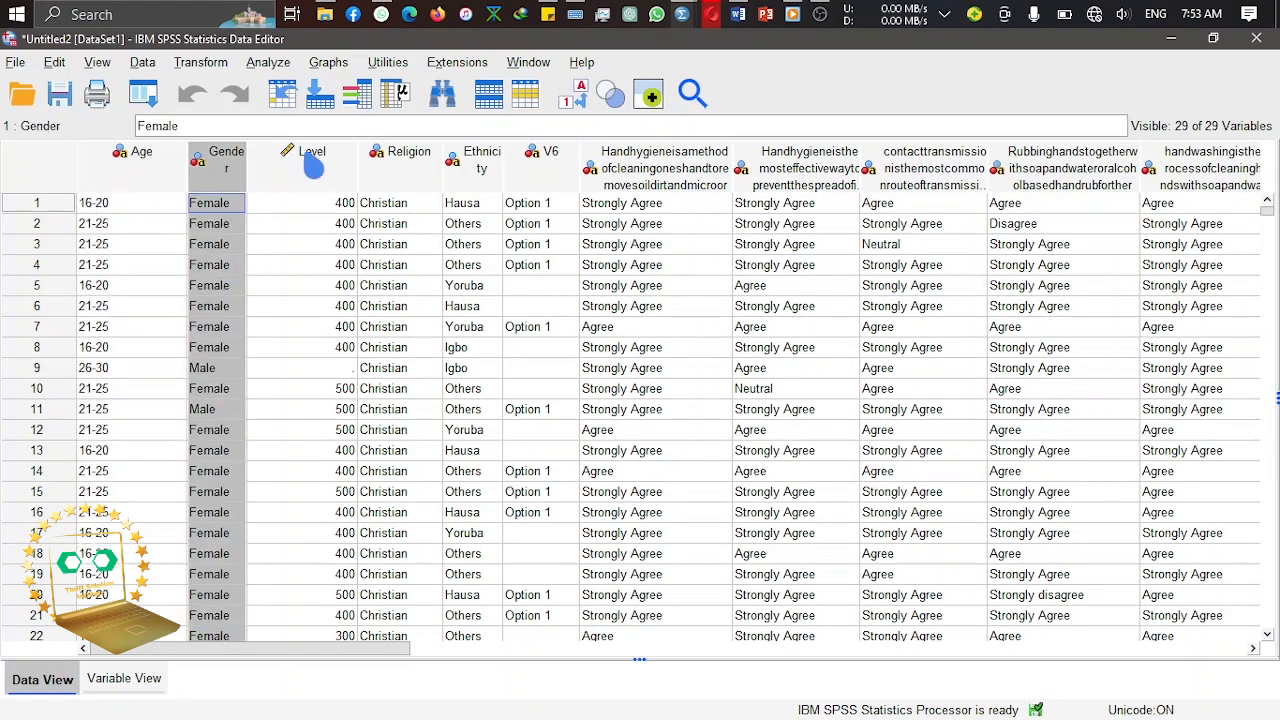
click(313, 166)
click(392, 172)
click(500, 170)
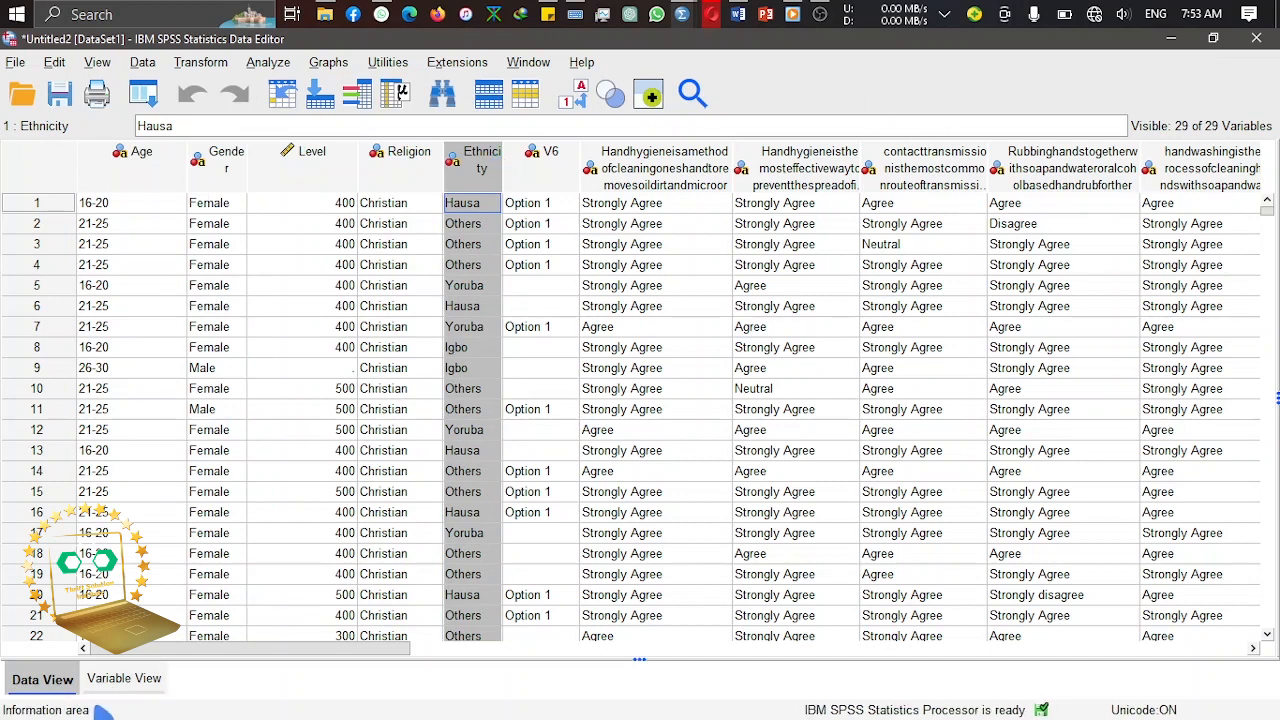
click(124, 678)
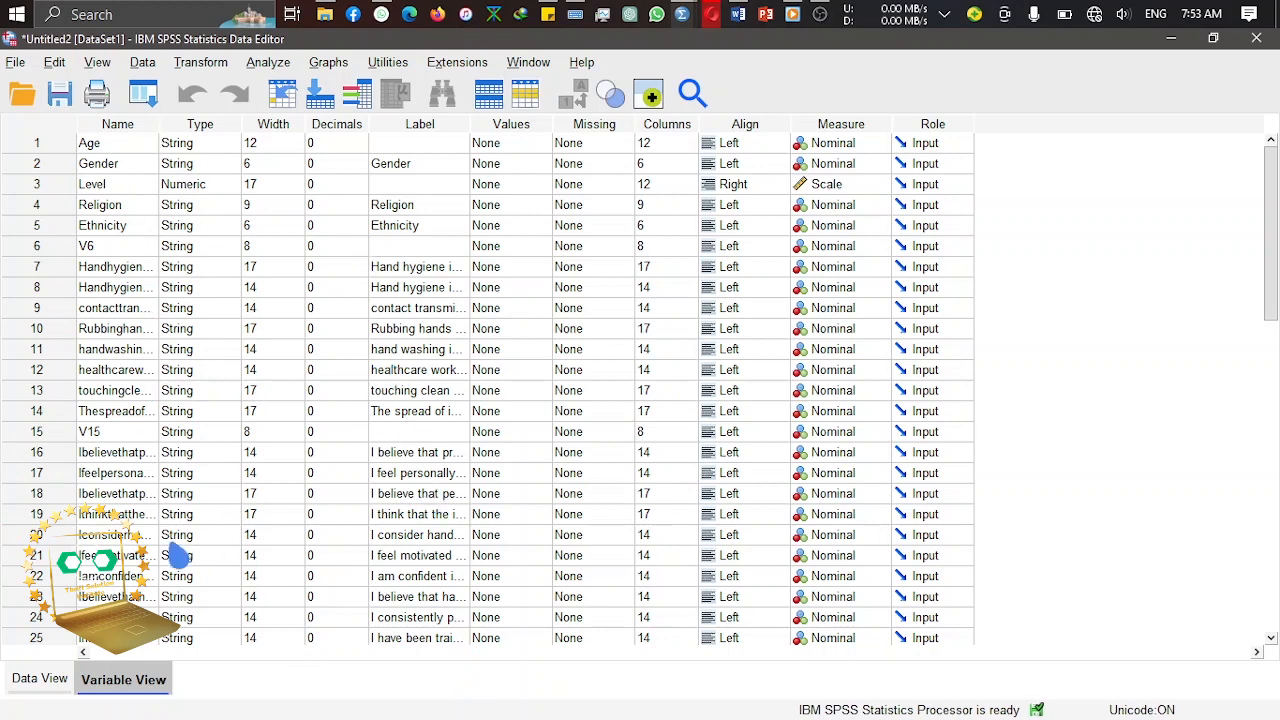
click(44, 686)
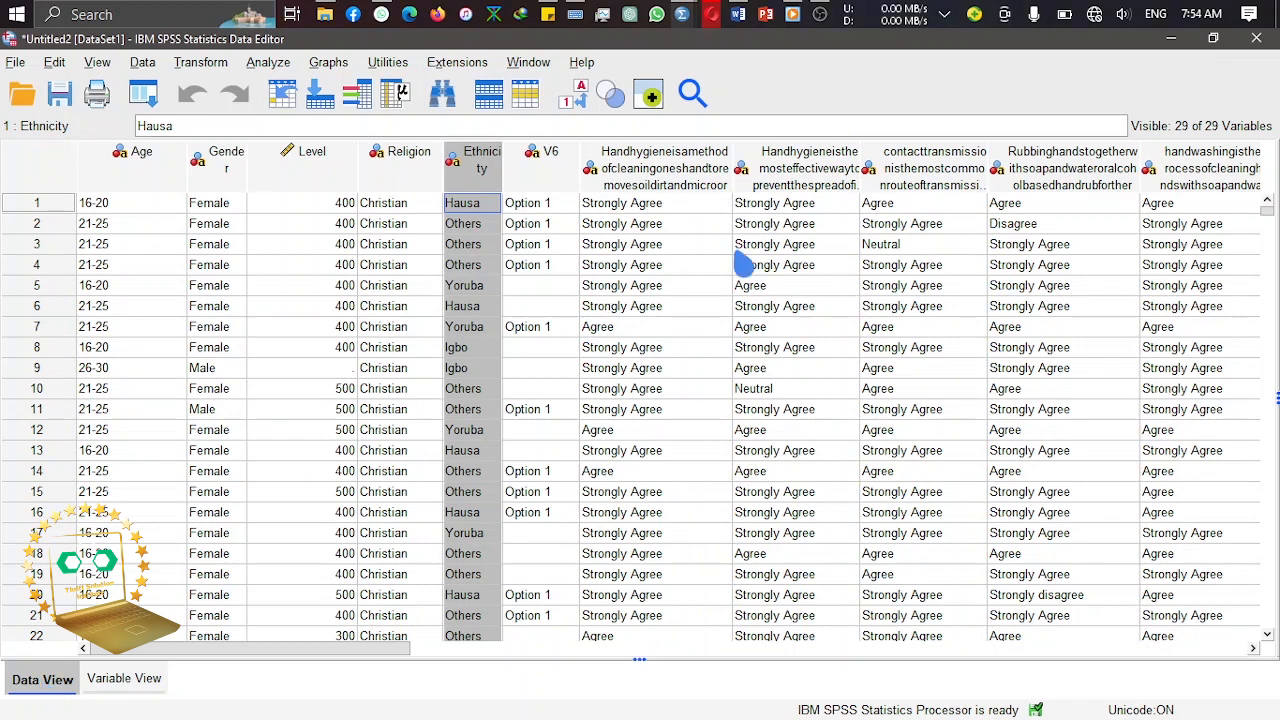
click(128, 679)
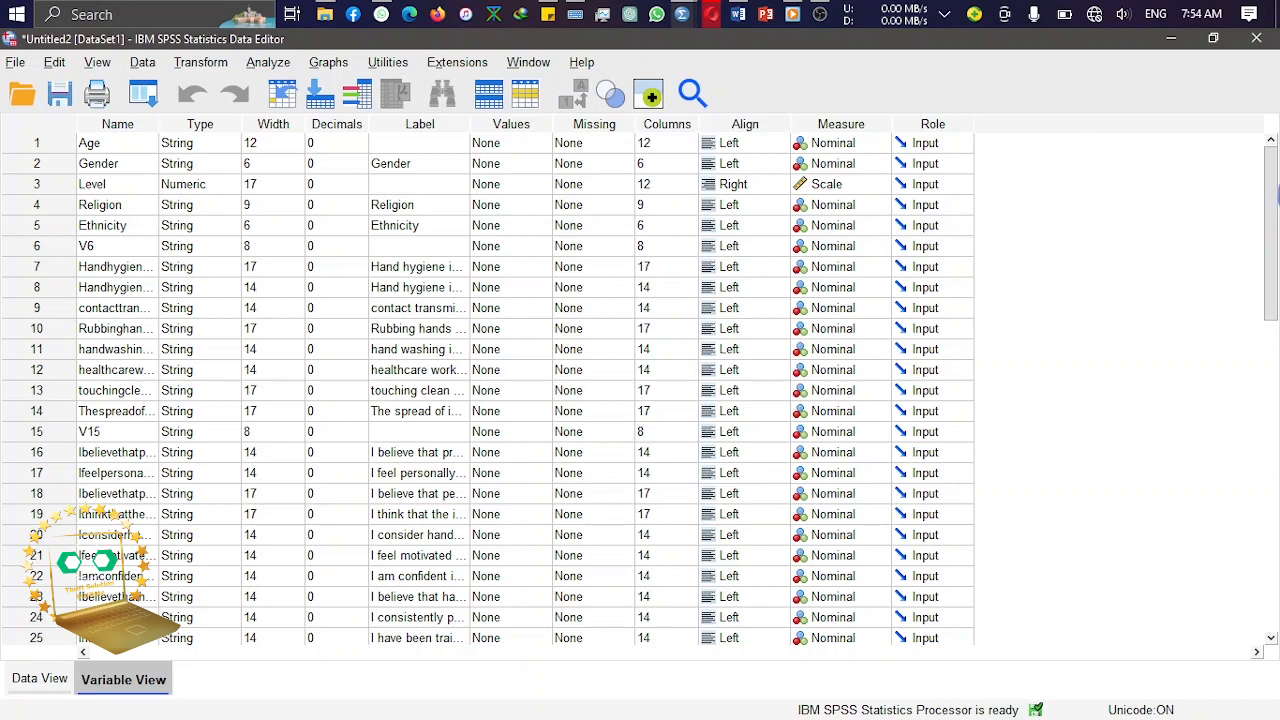
Step: Save the imported dataset in the ELLA folder as an SPSS Statistics file named tutorial
drag(1273, 197, 1278, 85)
click(22, 74)
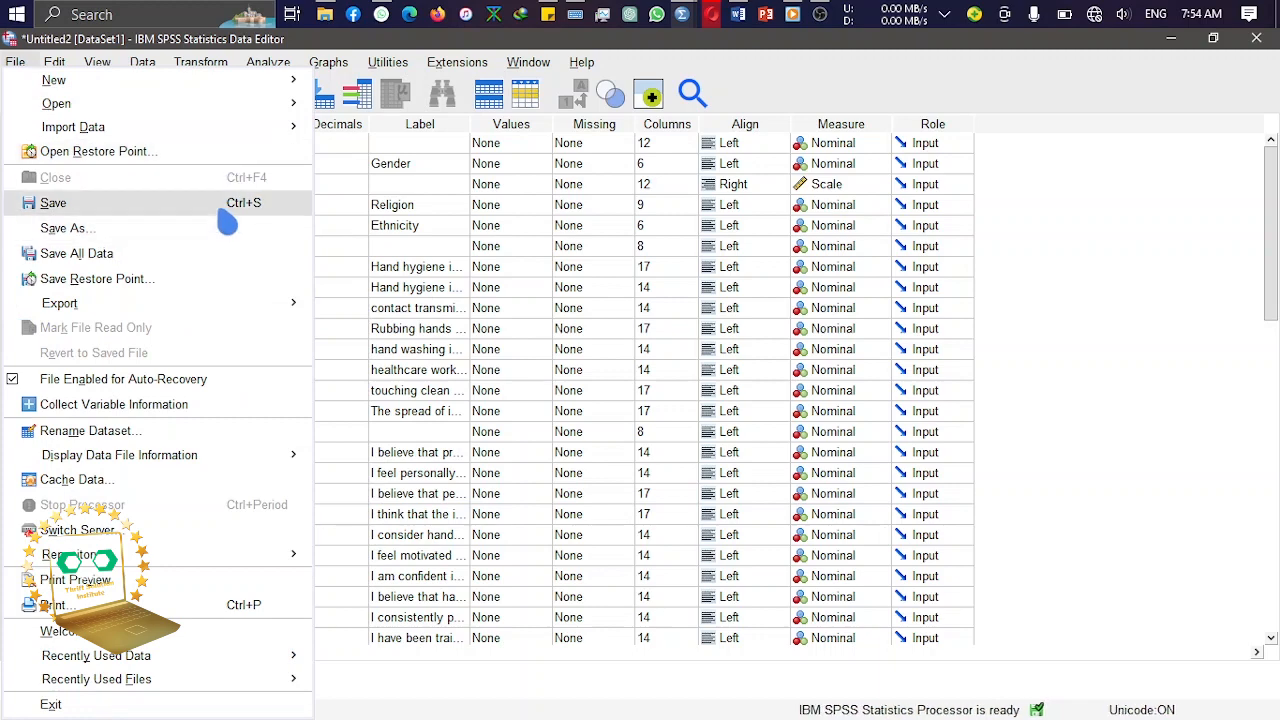
click(227, 224)
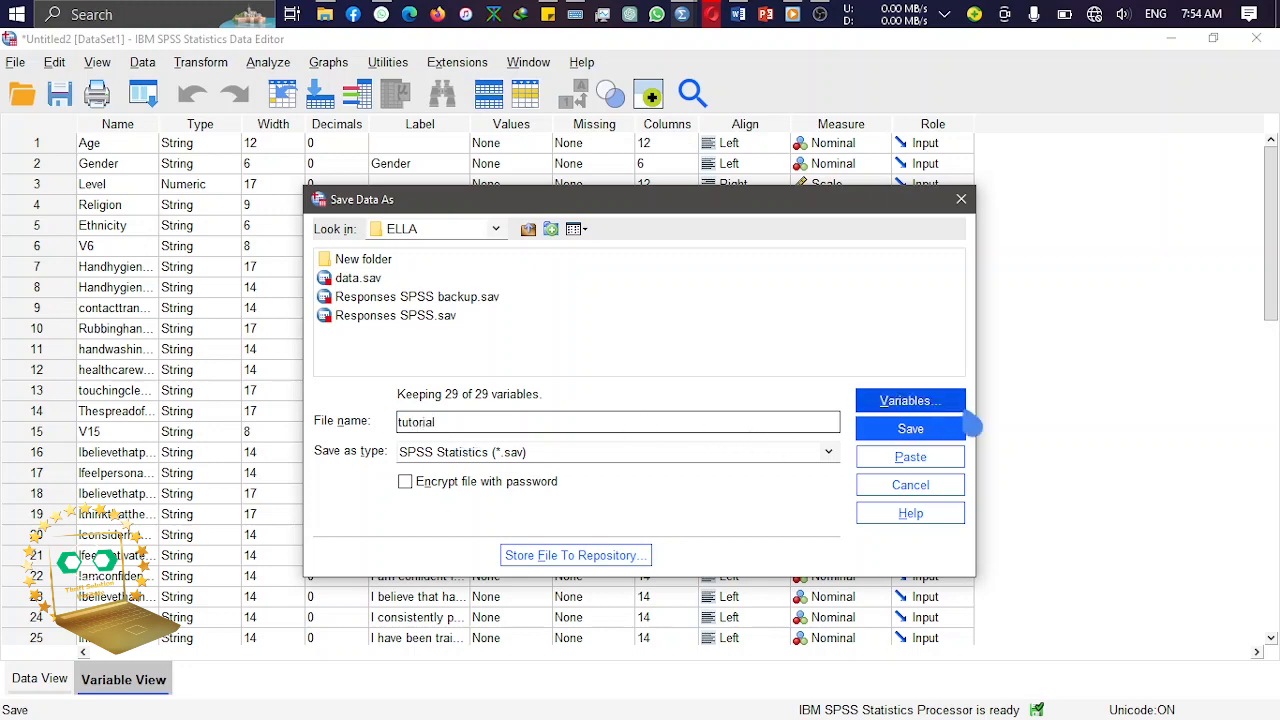
click(950, 429)
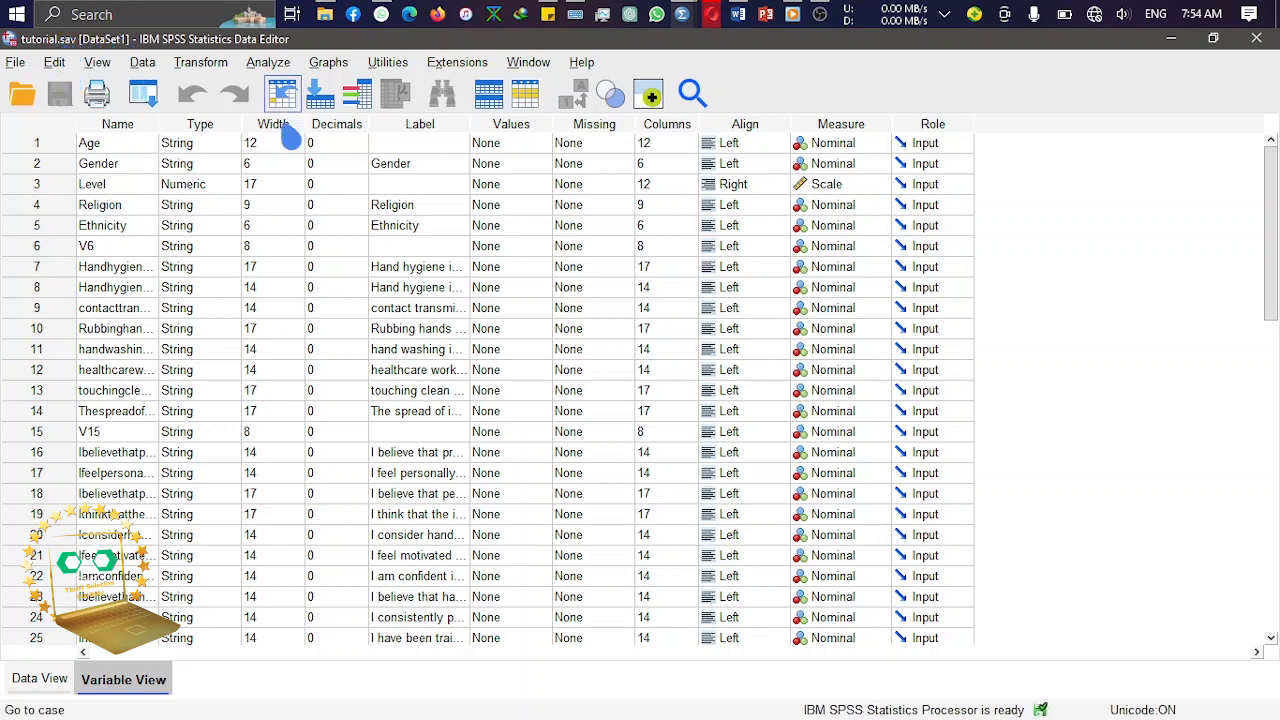
Step: Review the Type, Values and Measure attributes of all variables and compare them with the response data
click(218, 130)
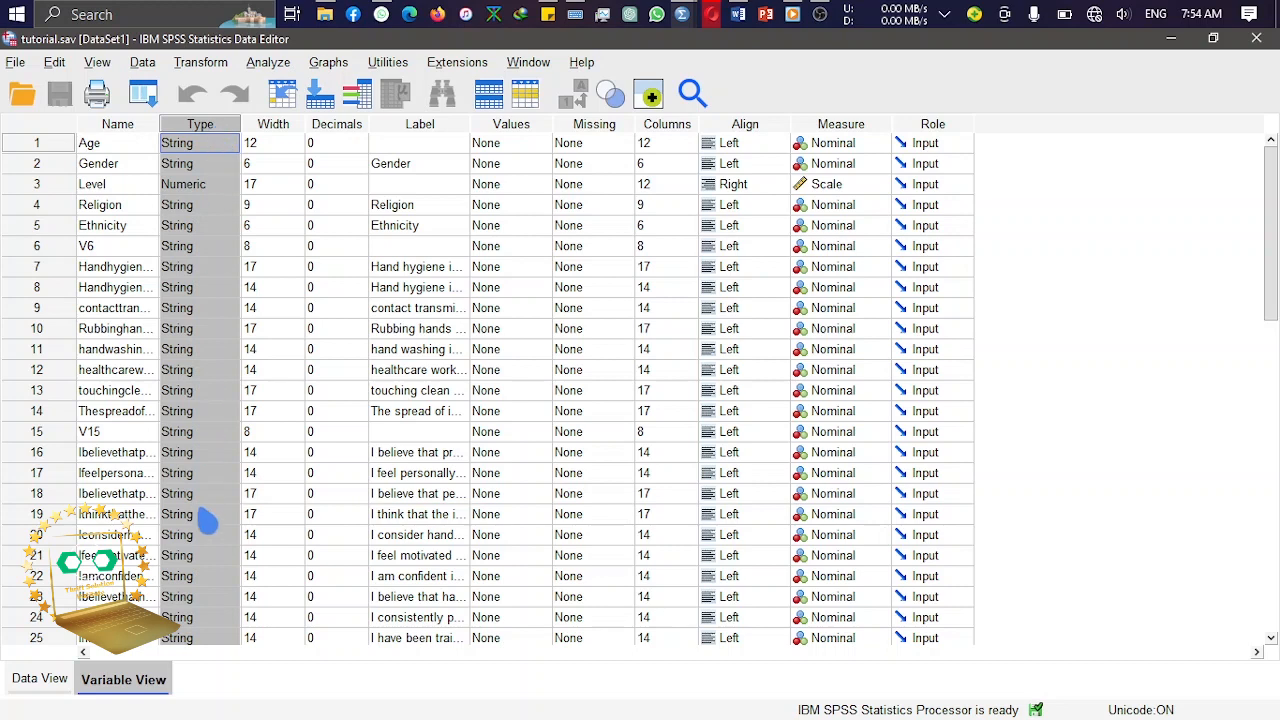
click(529, 130)
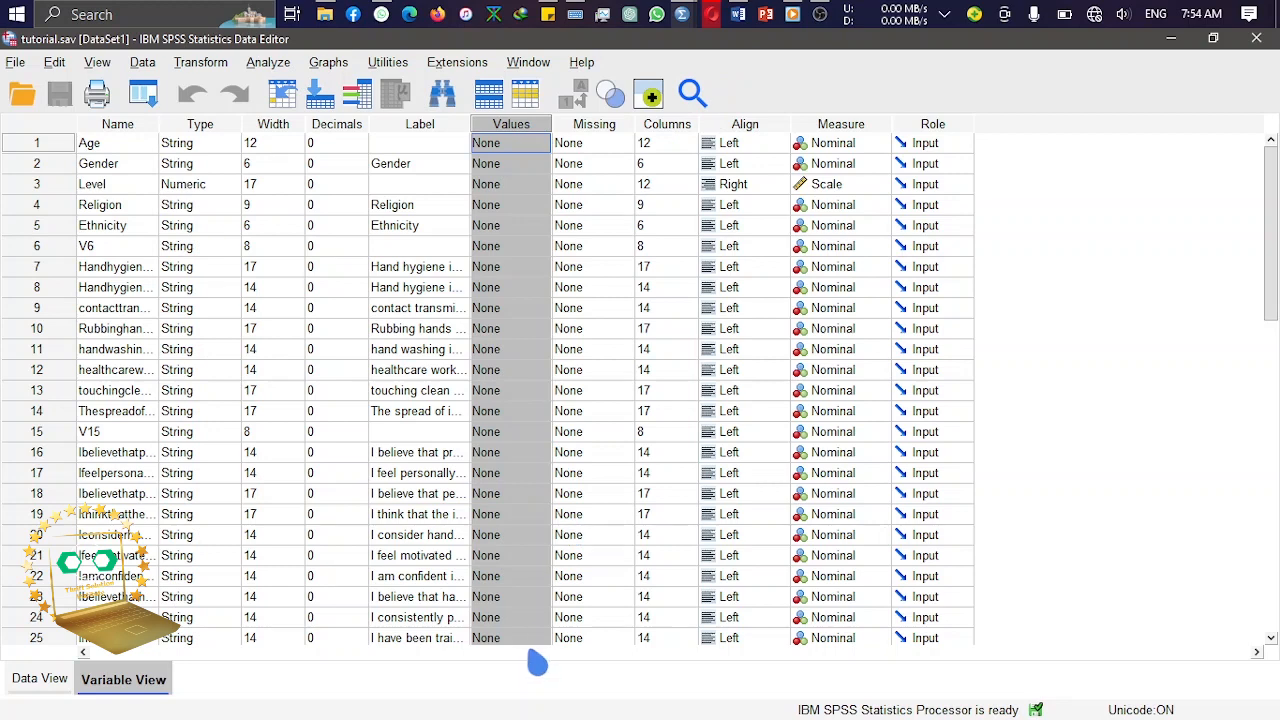
click(860, 125)
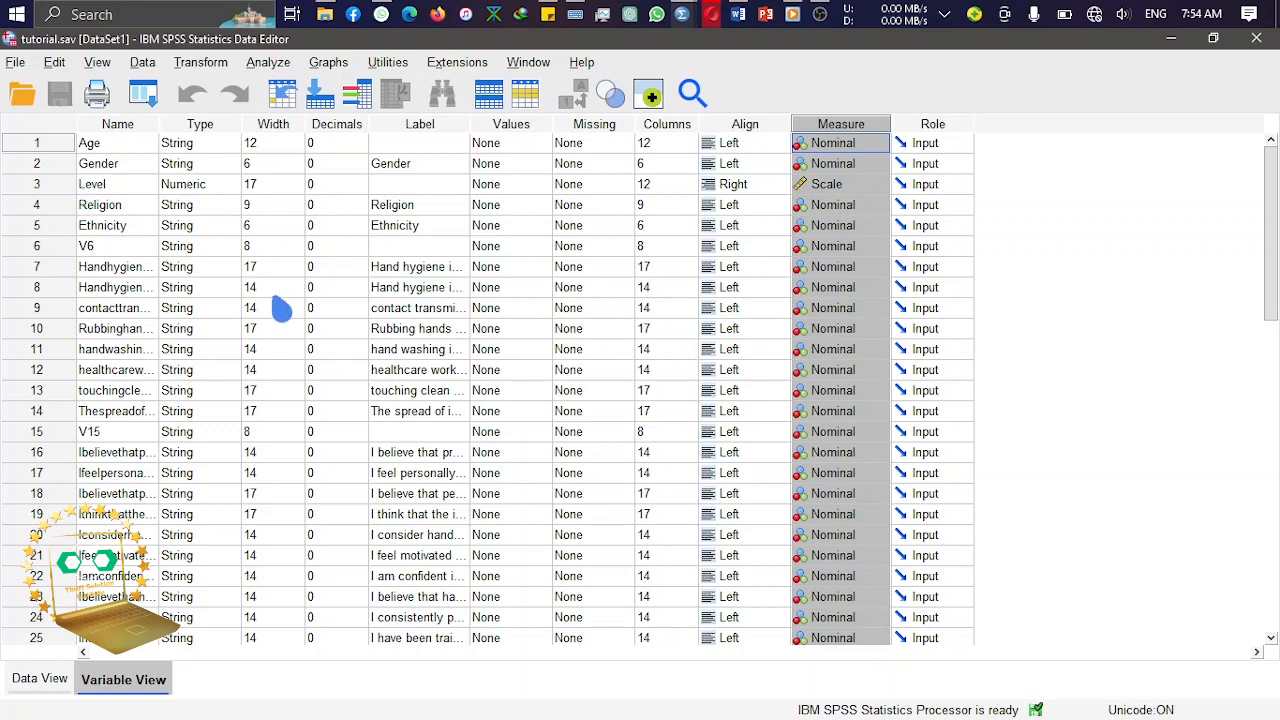
click(40, 679)
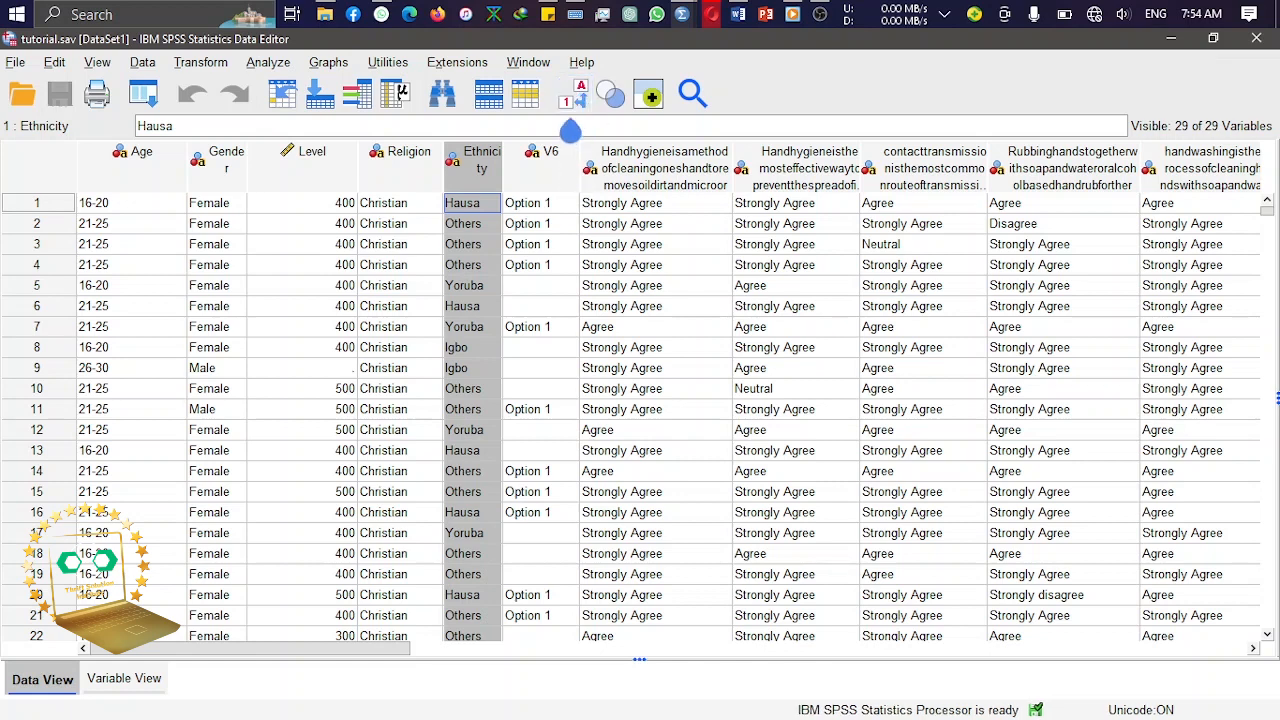
click(124, 680)
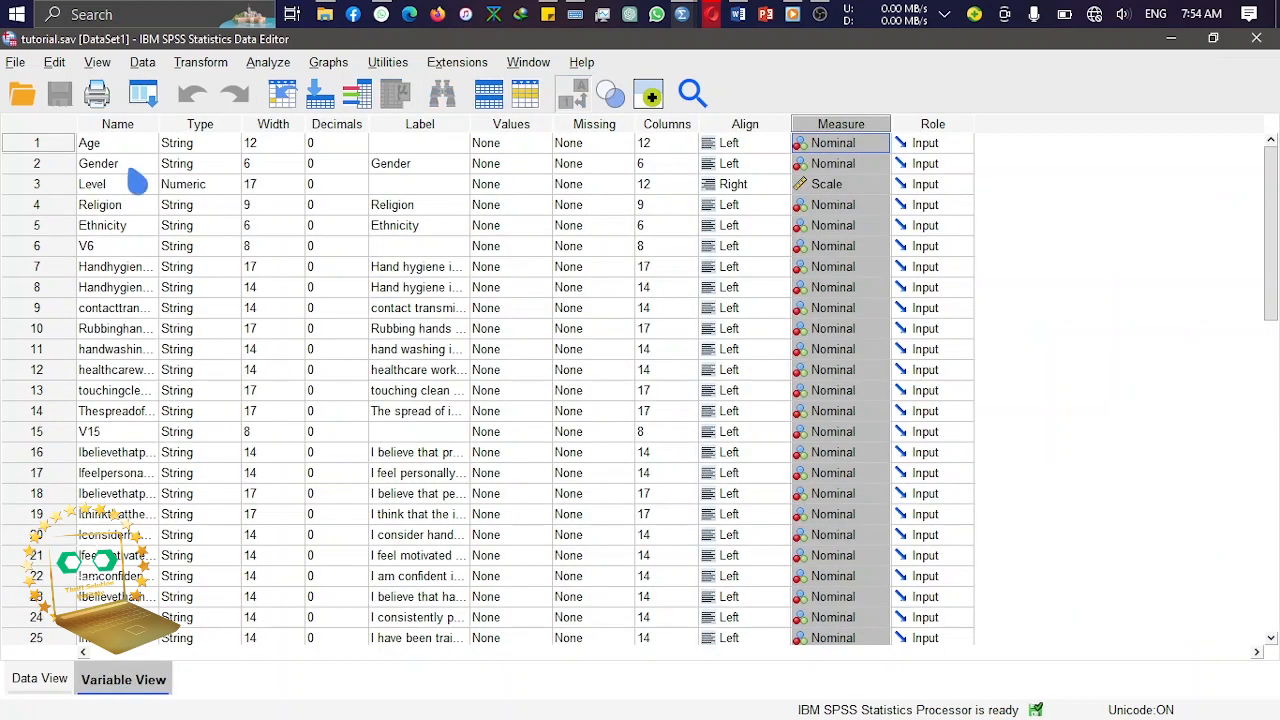
Step: View the Value Labels dialog for the Age variable and close it without adding any labels
click(545, 145)
click(541, 143)
click(840, 246)
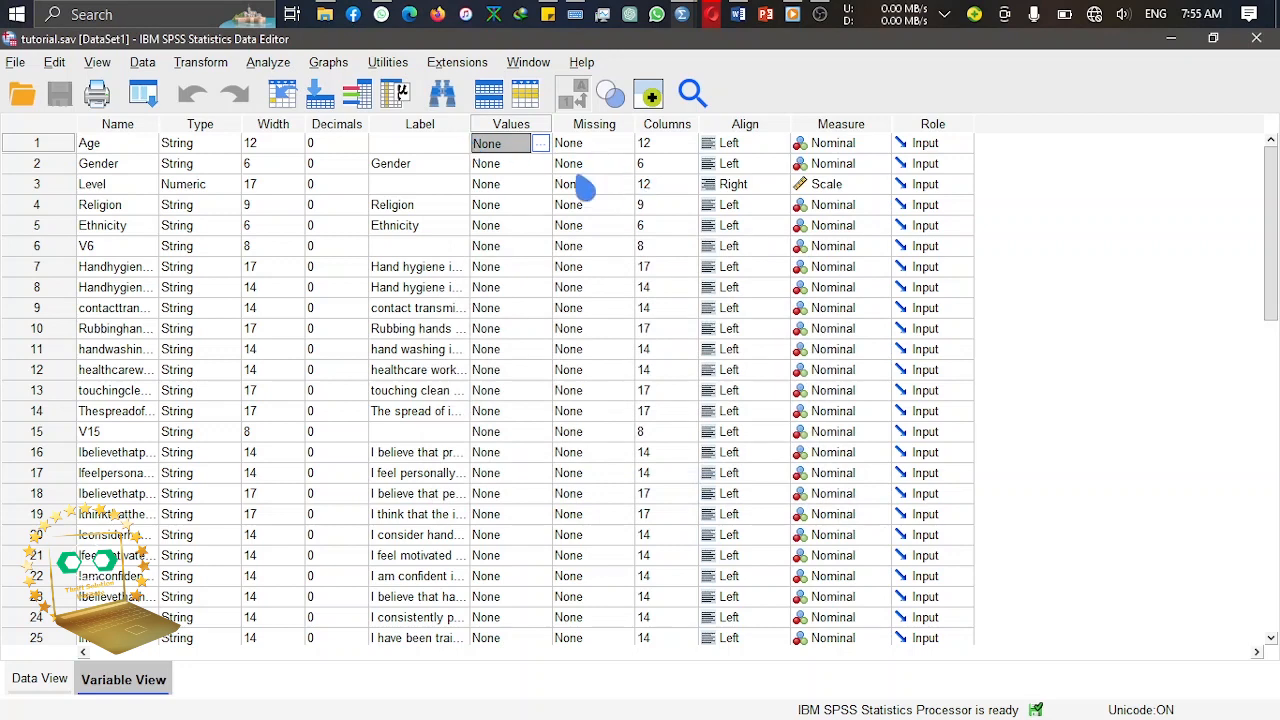
click(541, 145)
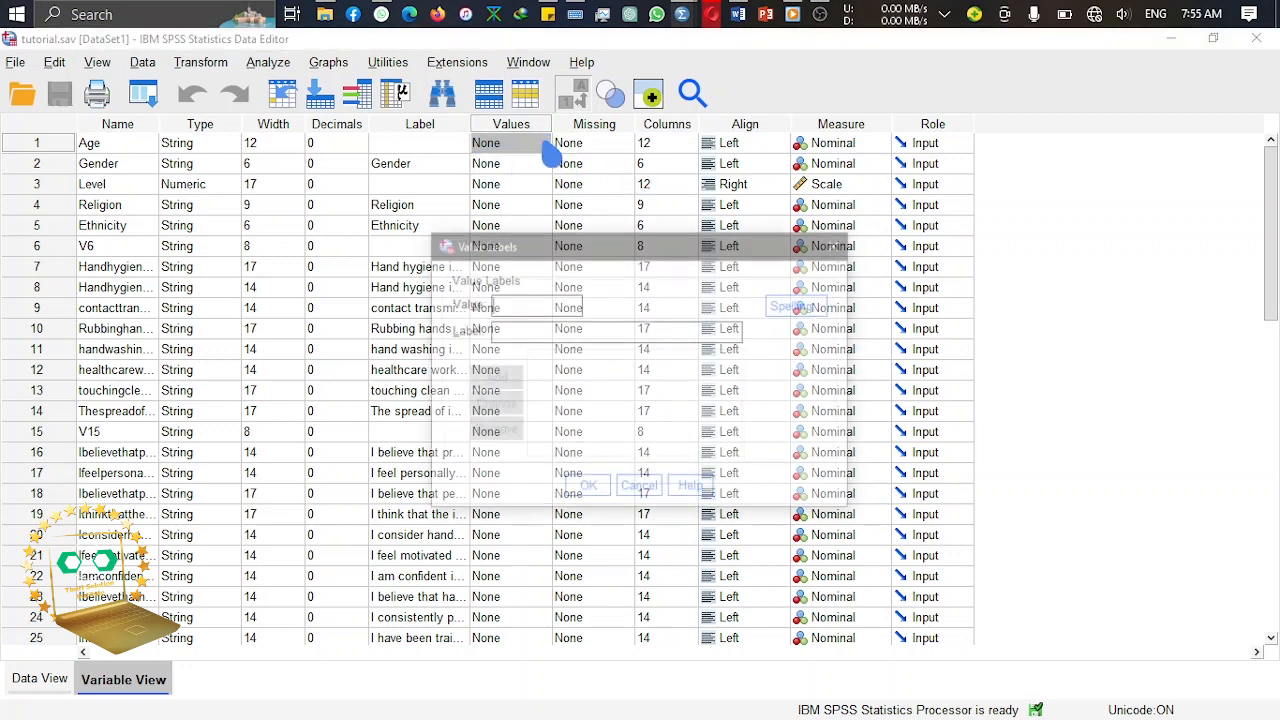
click(840, 246)
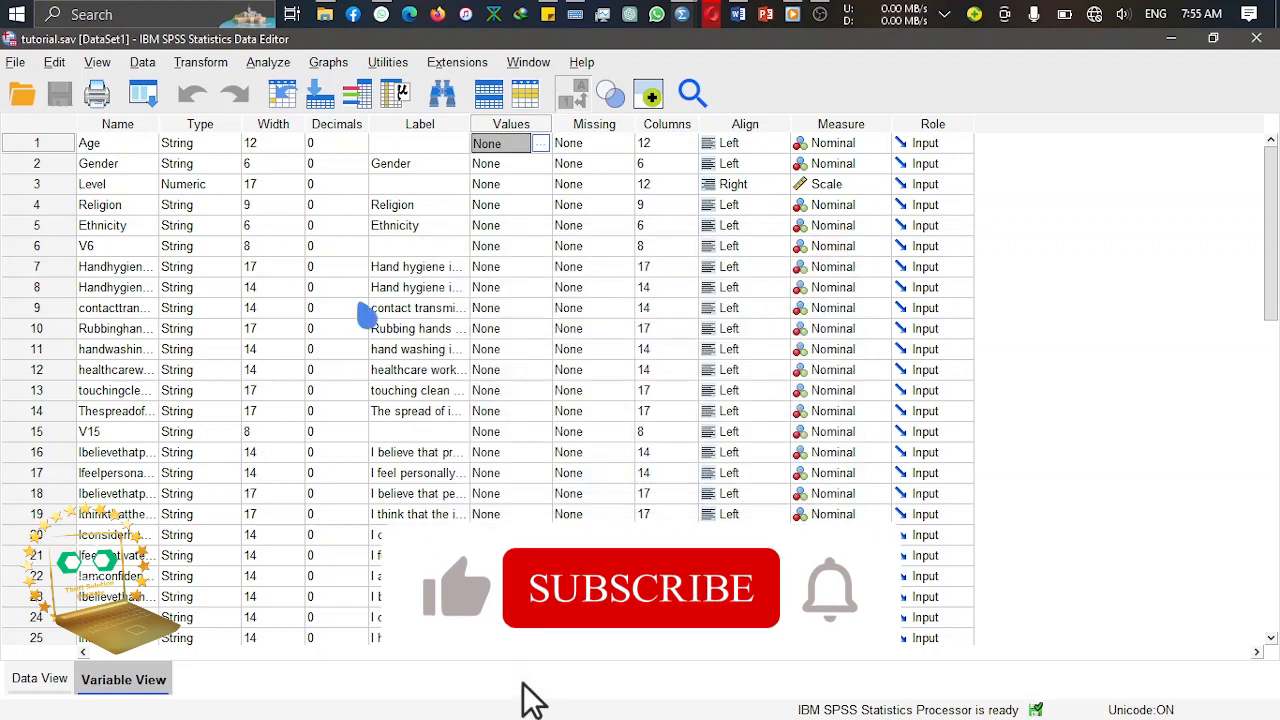
Step: Examine which response categories the Age and Gender columns contain in the data
click(22, 688)
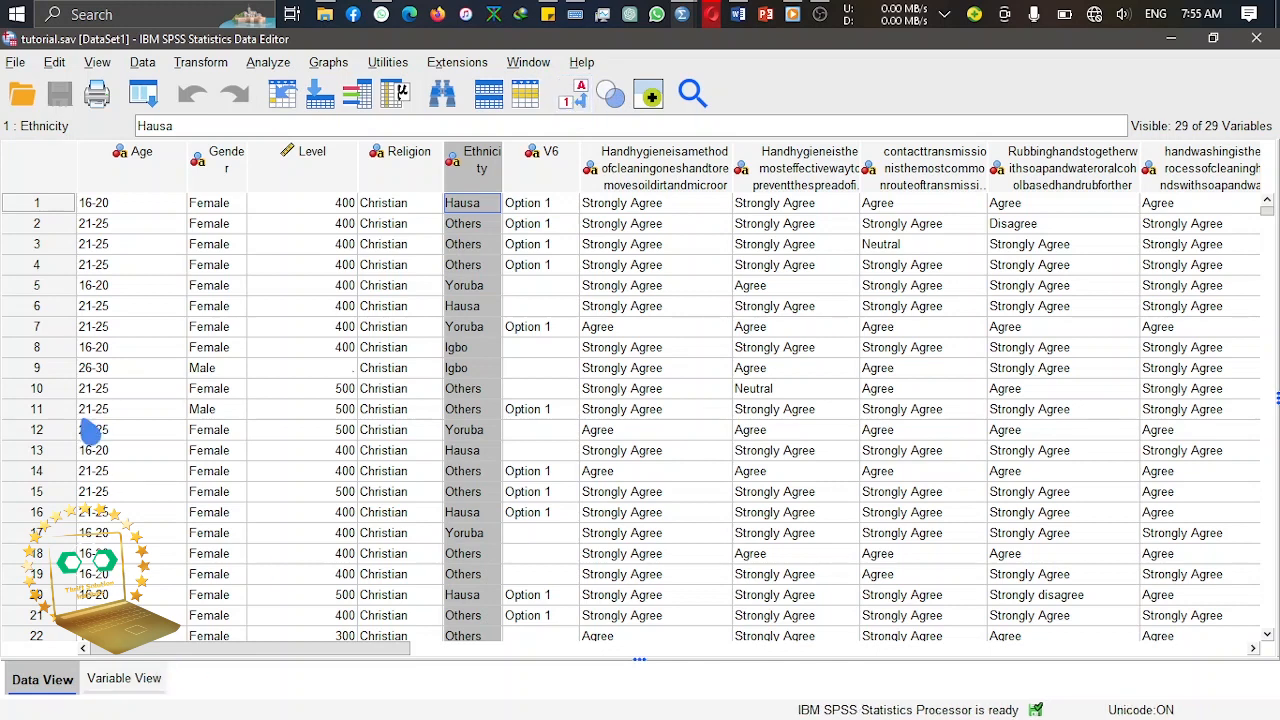
click(95, 206)
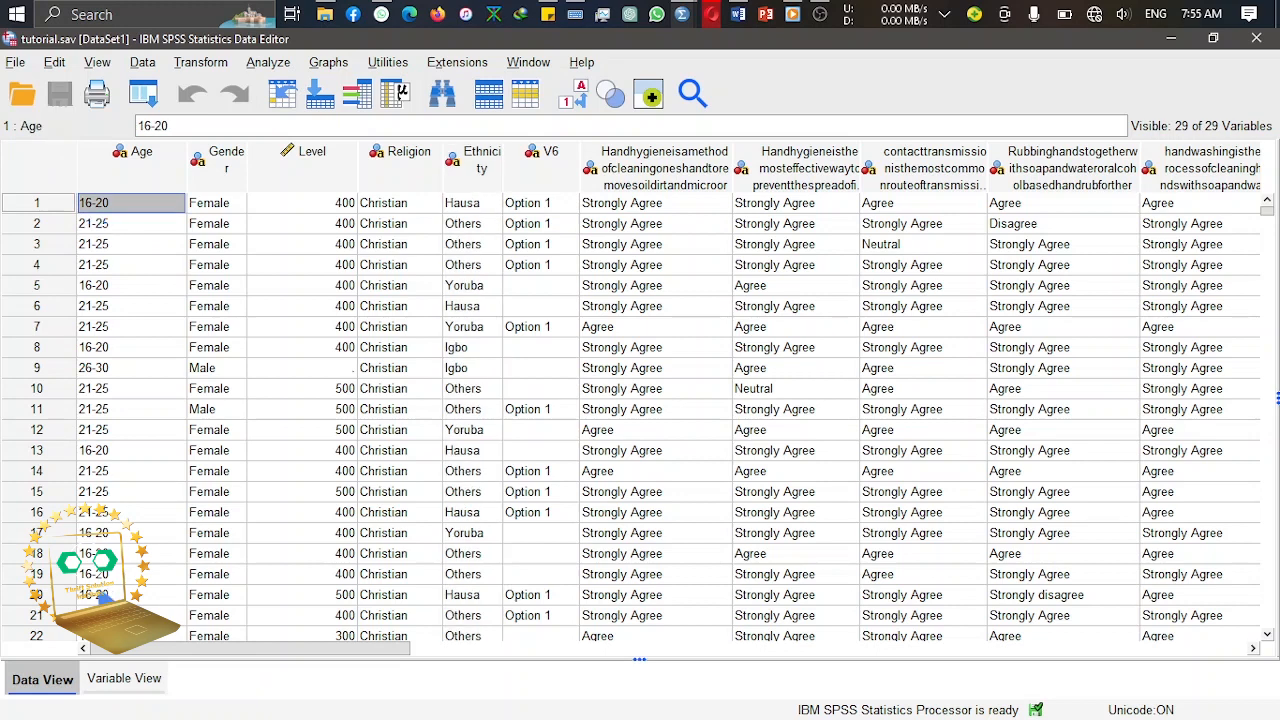
click(124, 679)
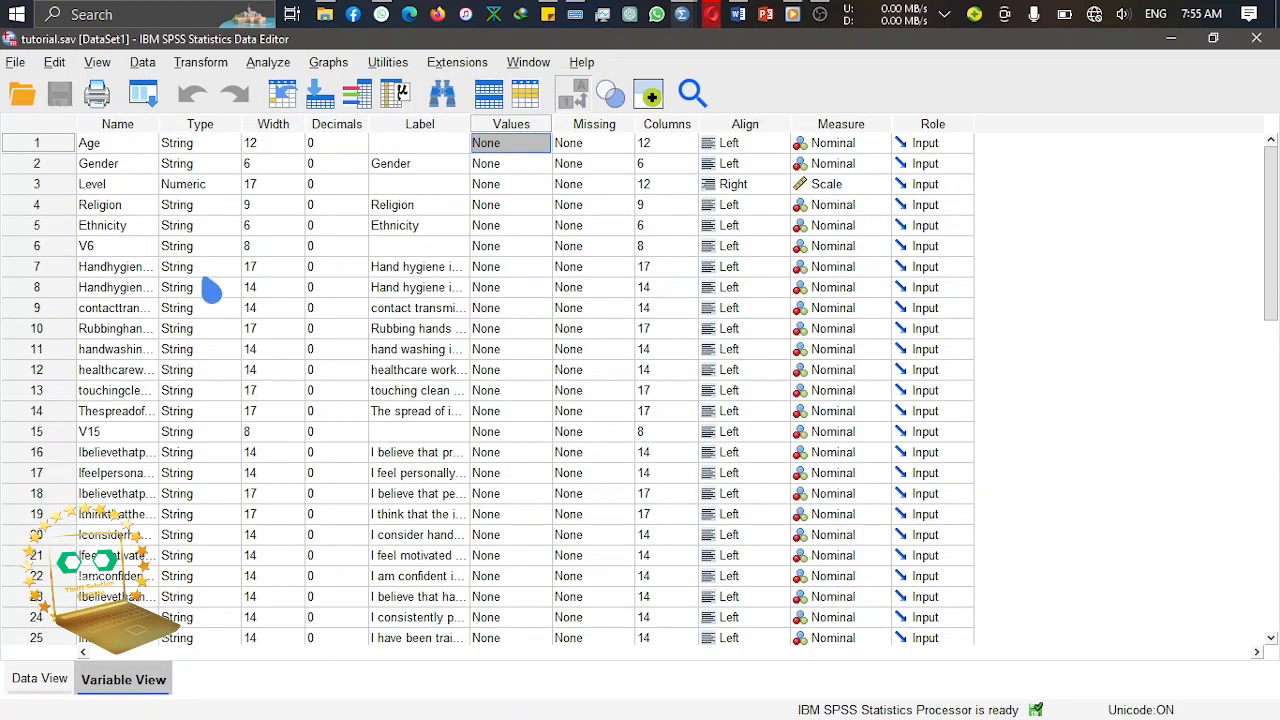
click(63, 686)
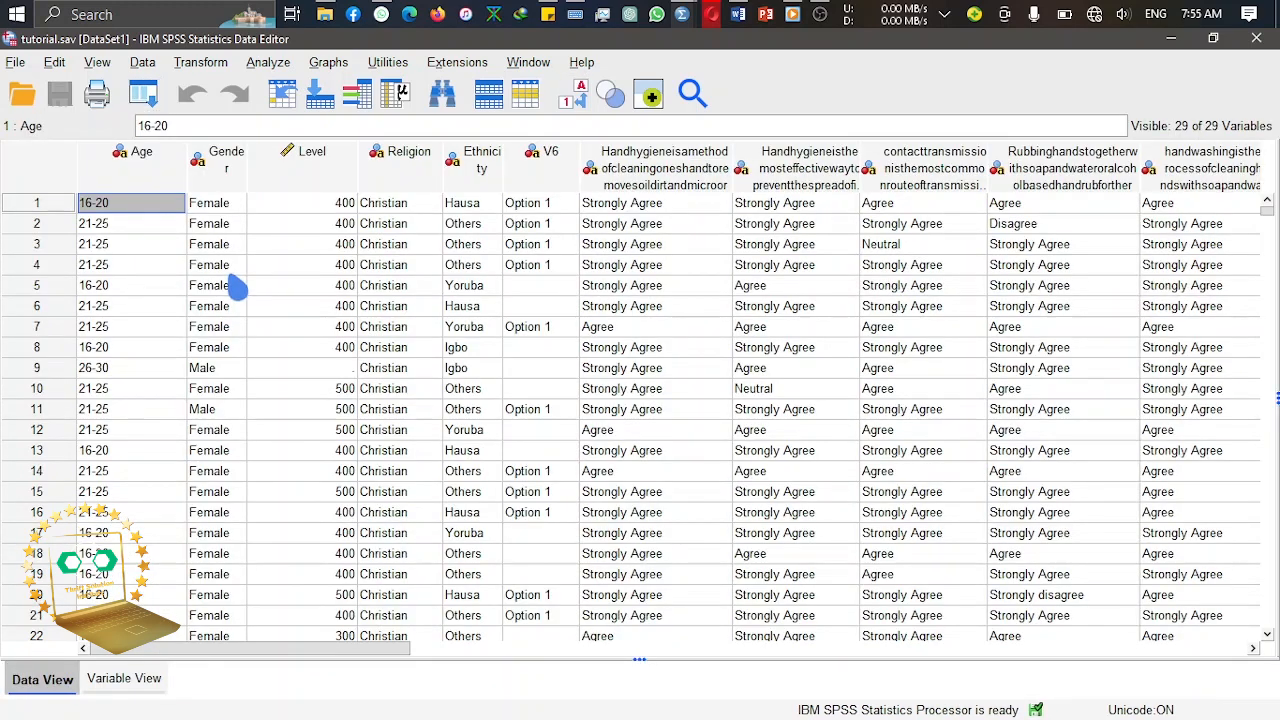
click(216, 204)
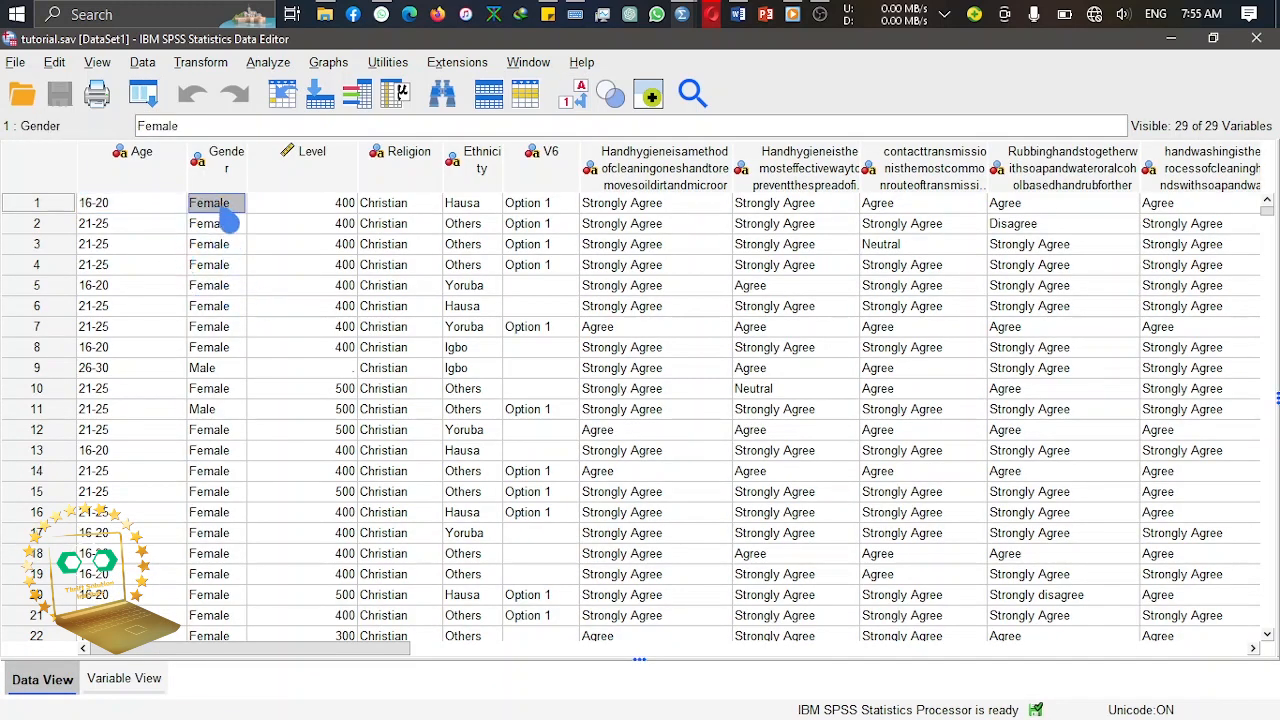
click(214, 368)
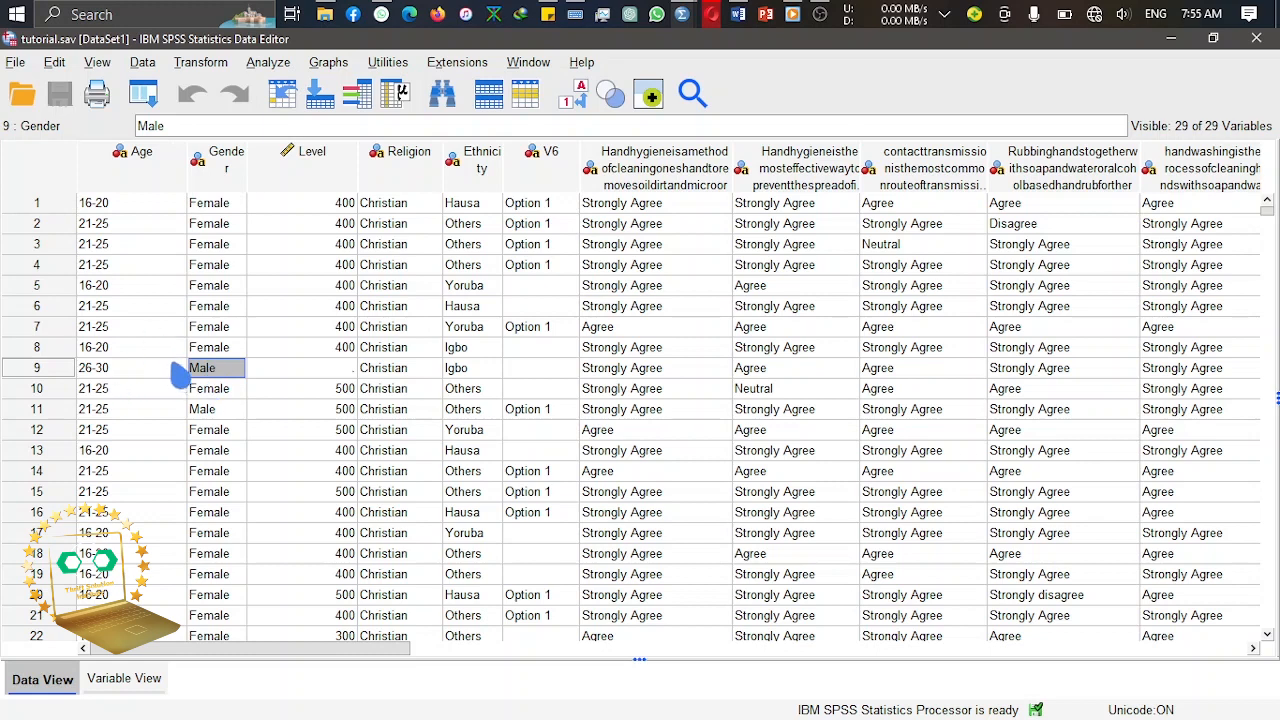
click(204, 350)
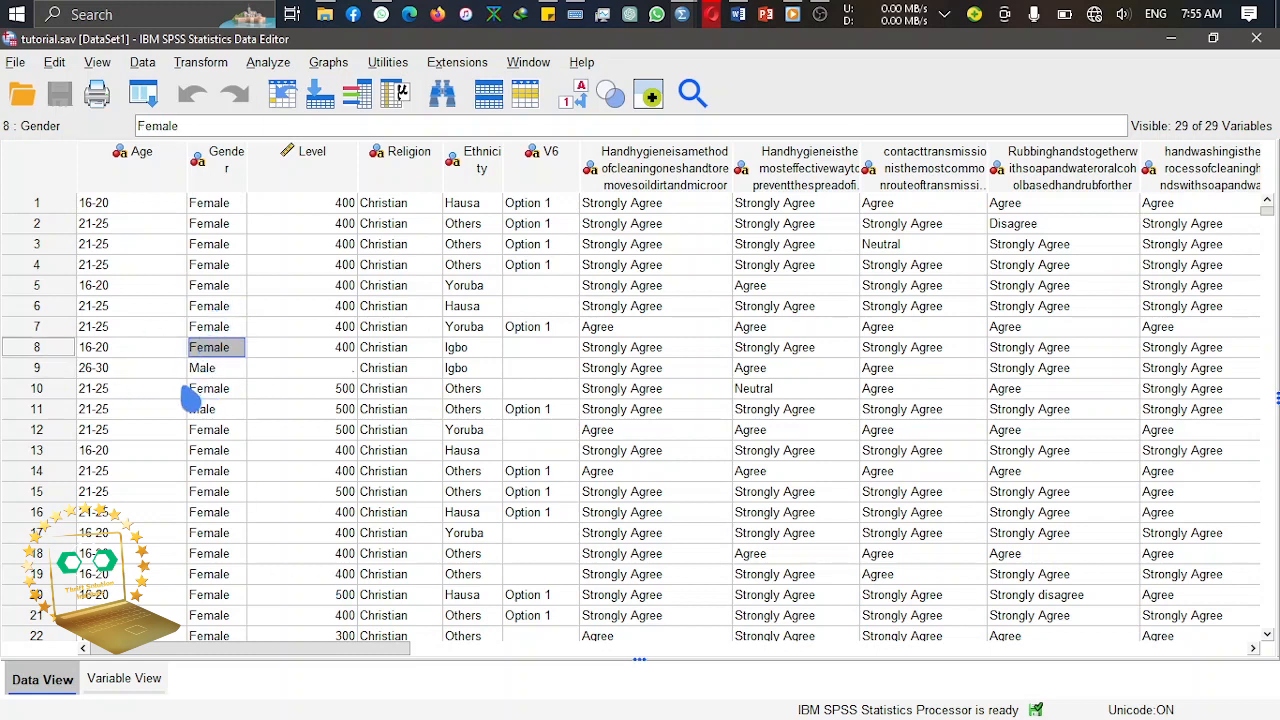
Step: Examine the different Level values in the data, then recheck the Gender categories and the first case's Age
click(342, 206)
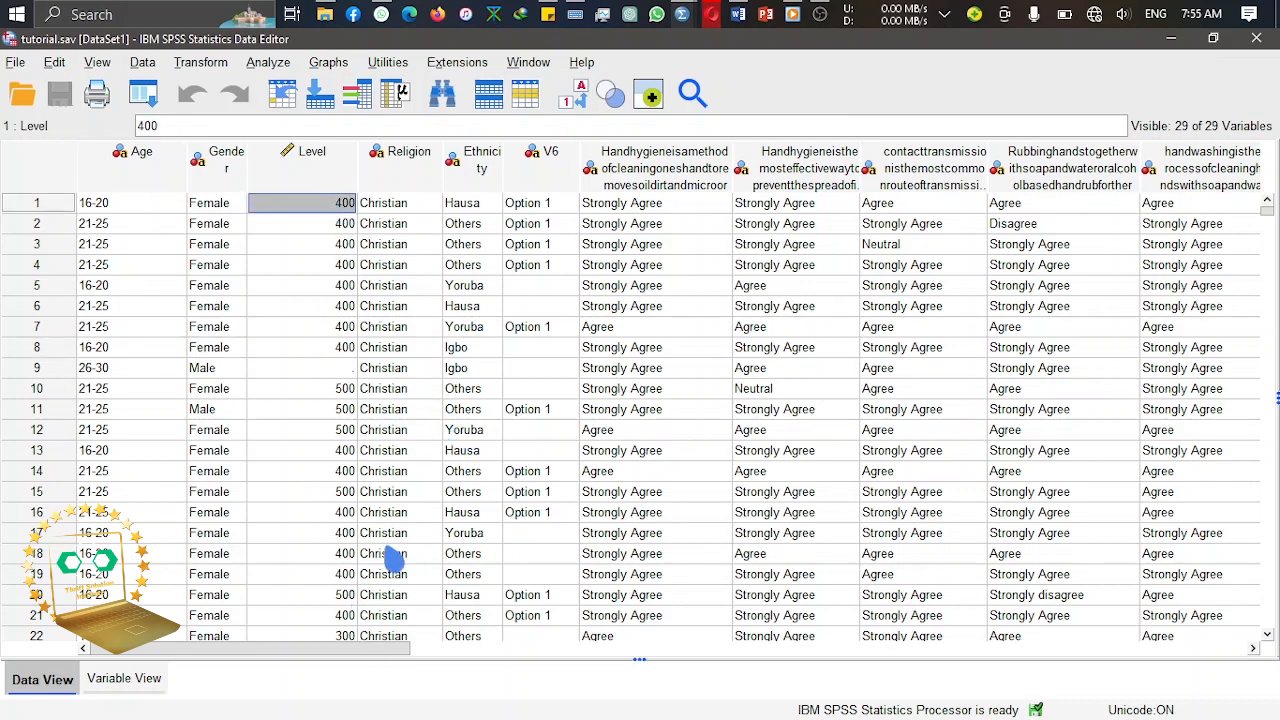
click(338, 640)
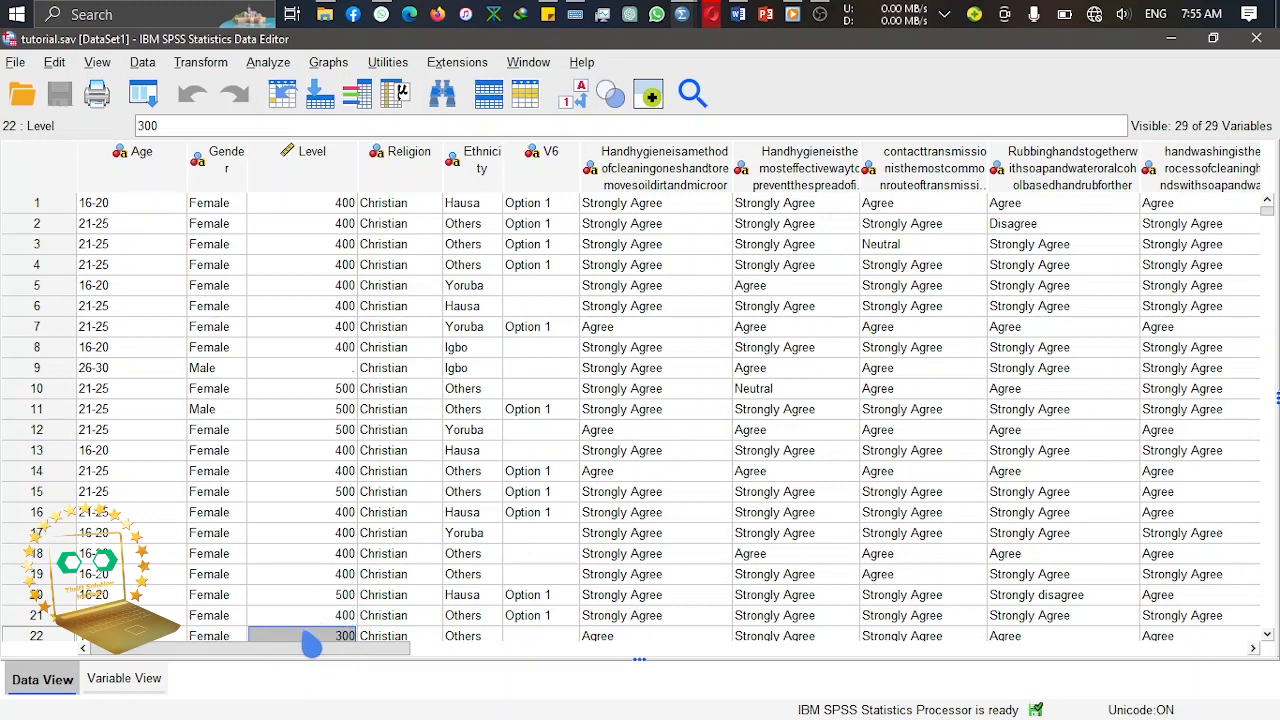
click(316, 626)
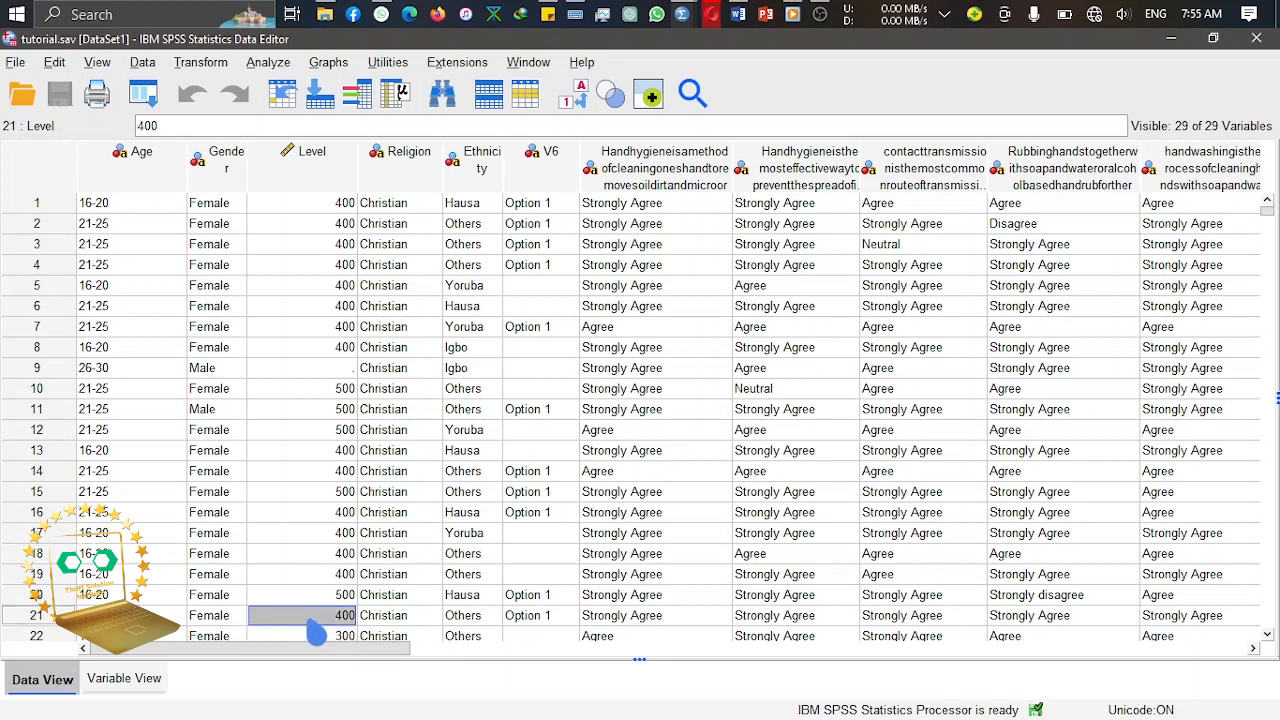
click(320, 596)
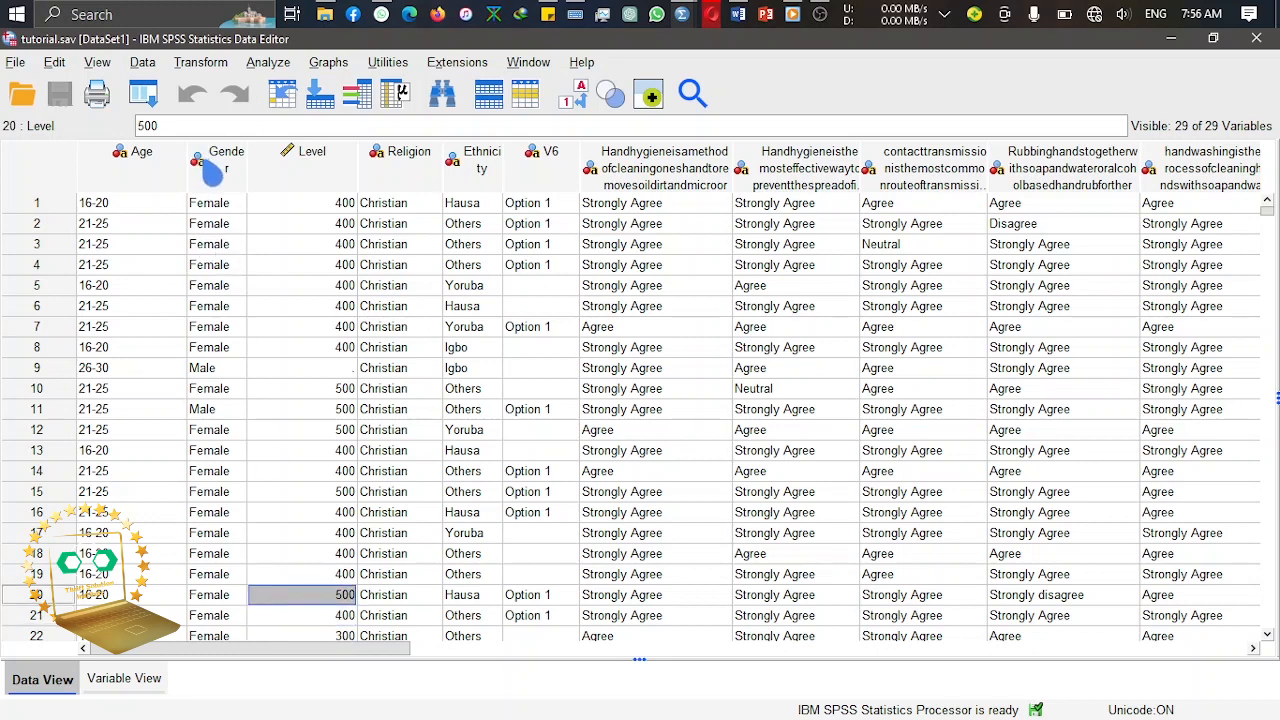
click(216, 368)
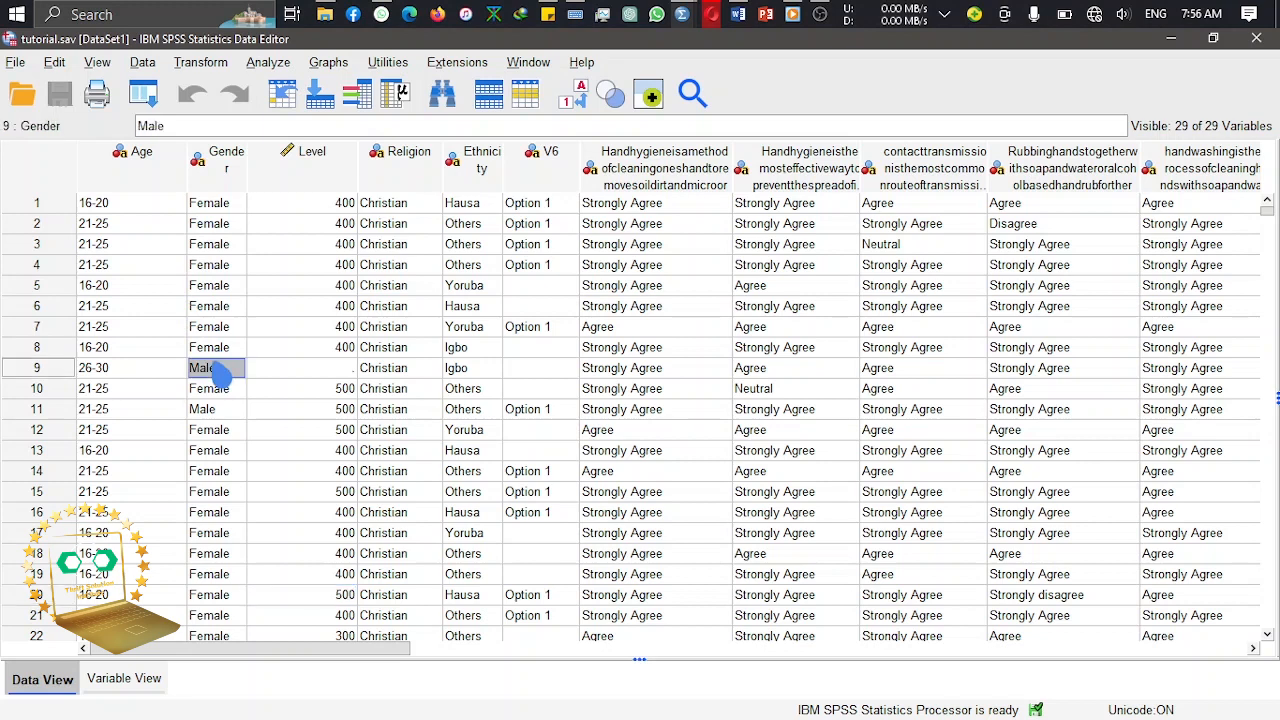
click(218, 350)
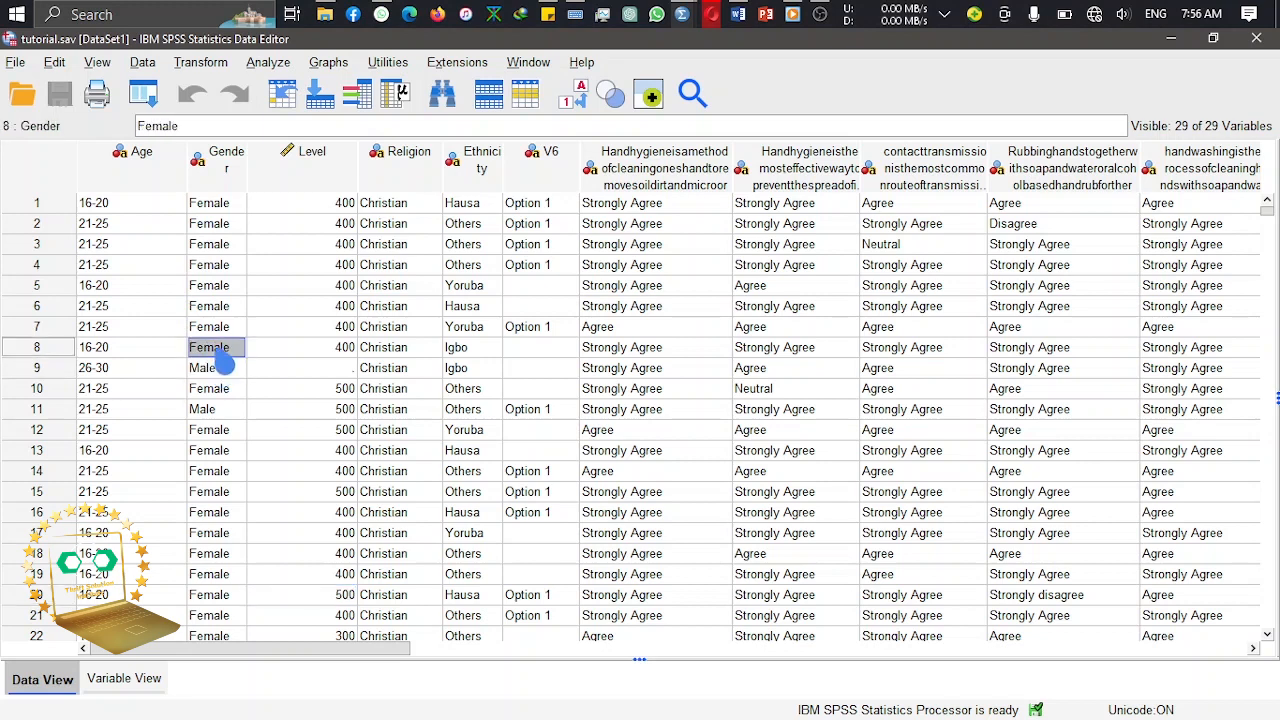
click(130, 210)
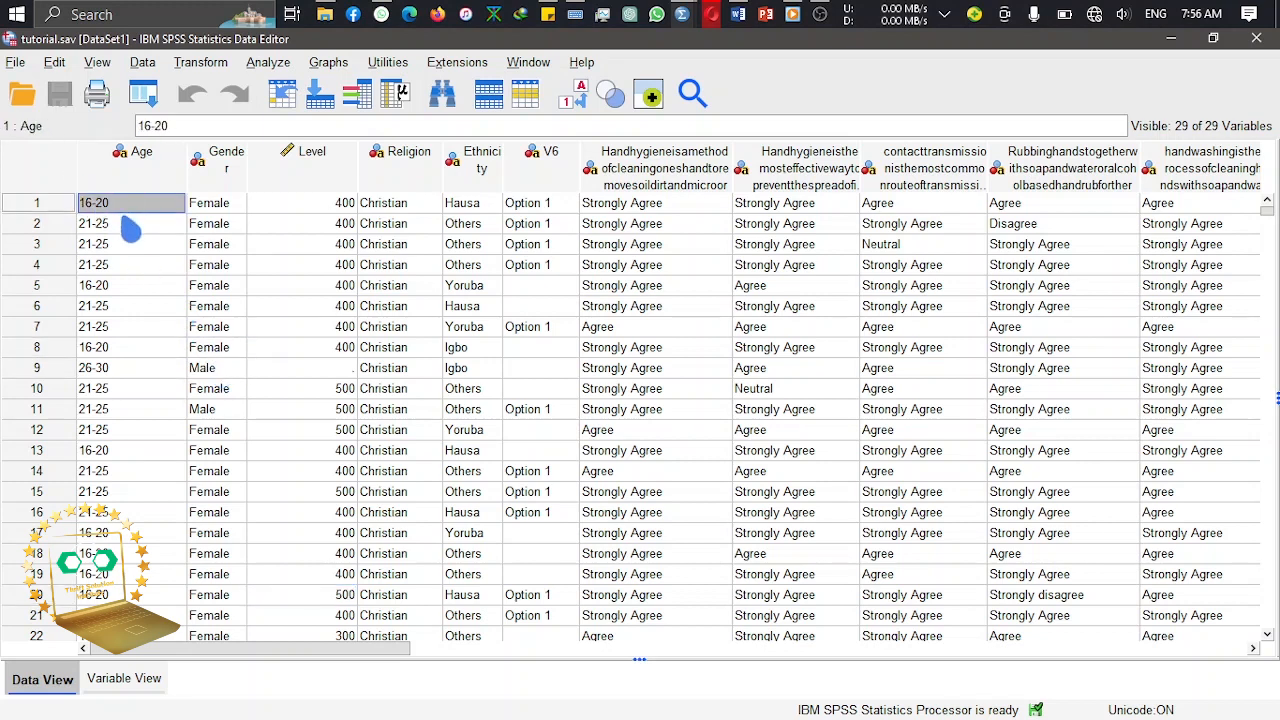
Step: Examine the age-group categories in the Age column across the cases, including the 26-30 and 31 and above entries
click(128, 232)
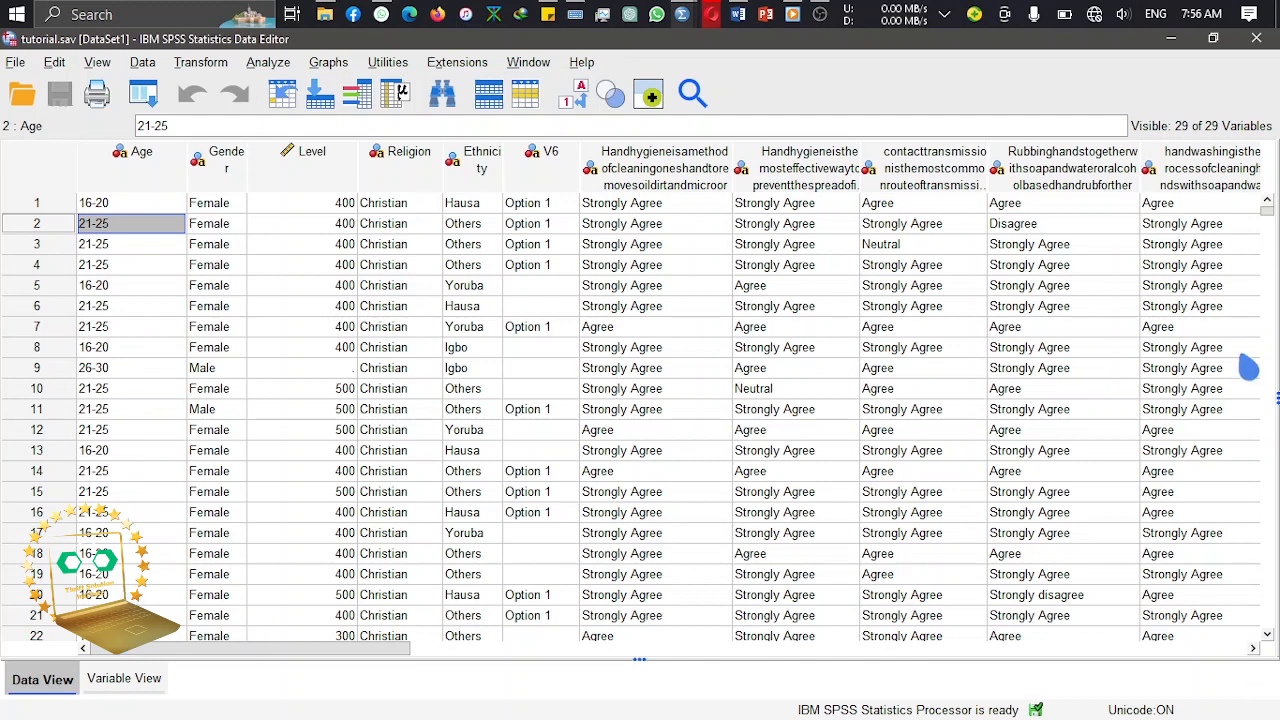
scroll(1272, 646, down, 2)
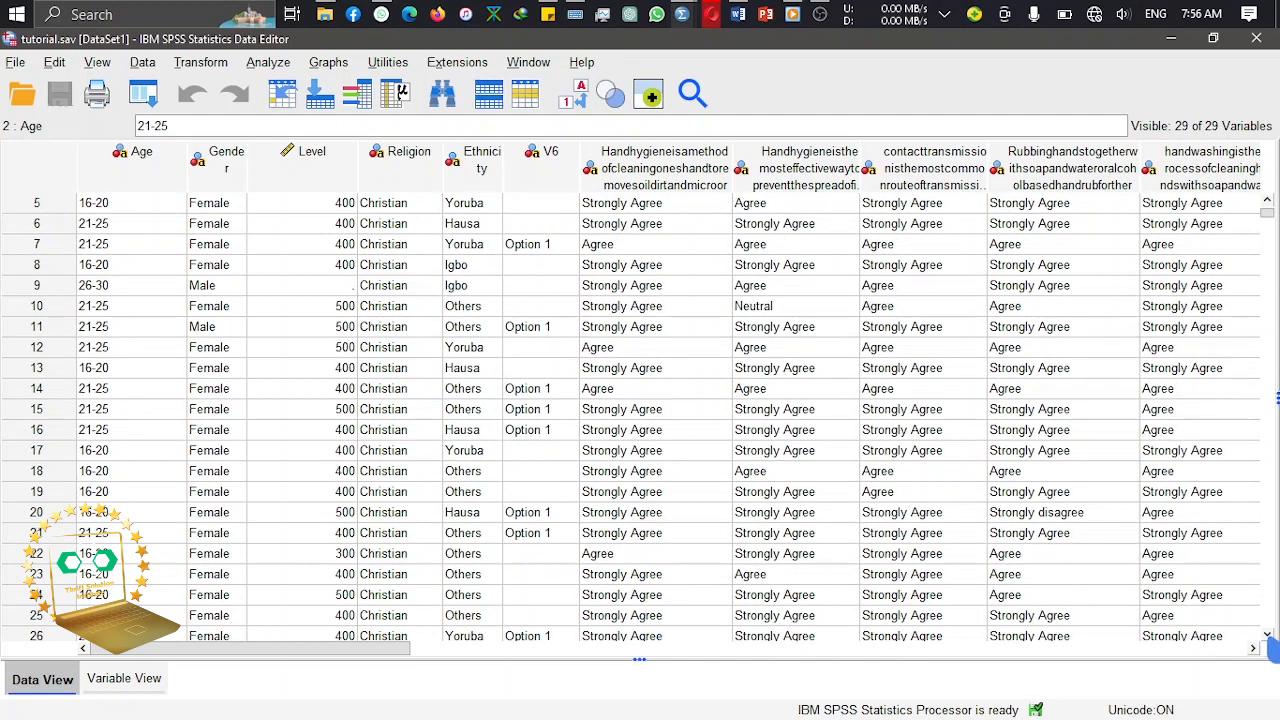
scroll(1272, 646, down, 6)
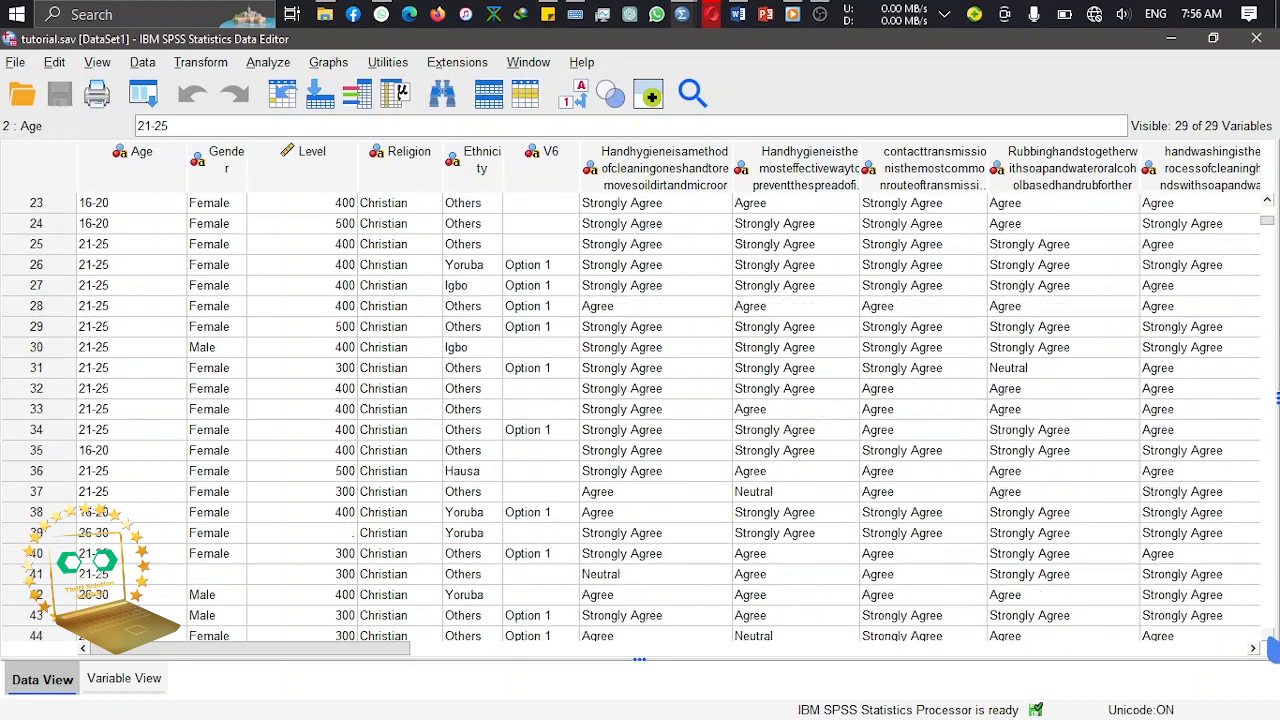
click(100, 553)
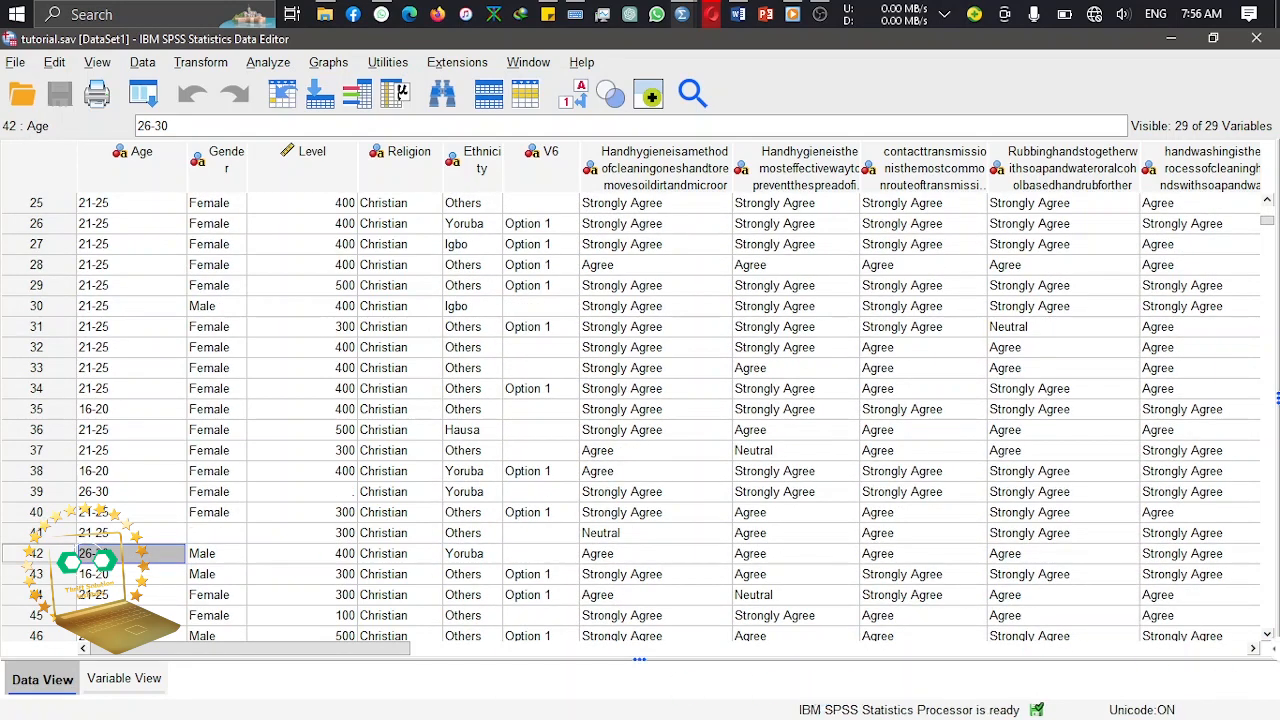
scroll(1272, 646, down, 5)
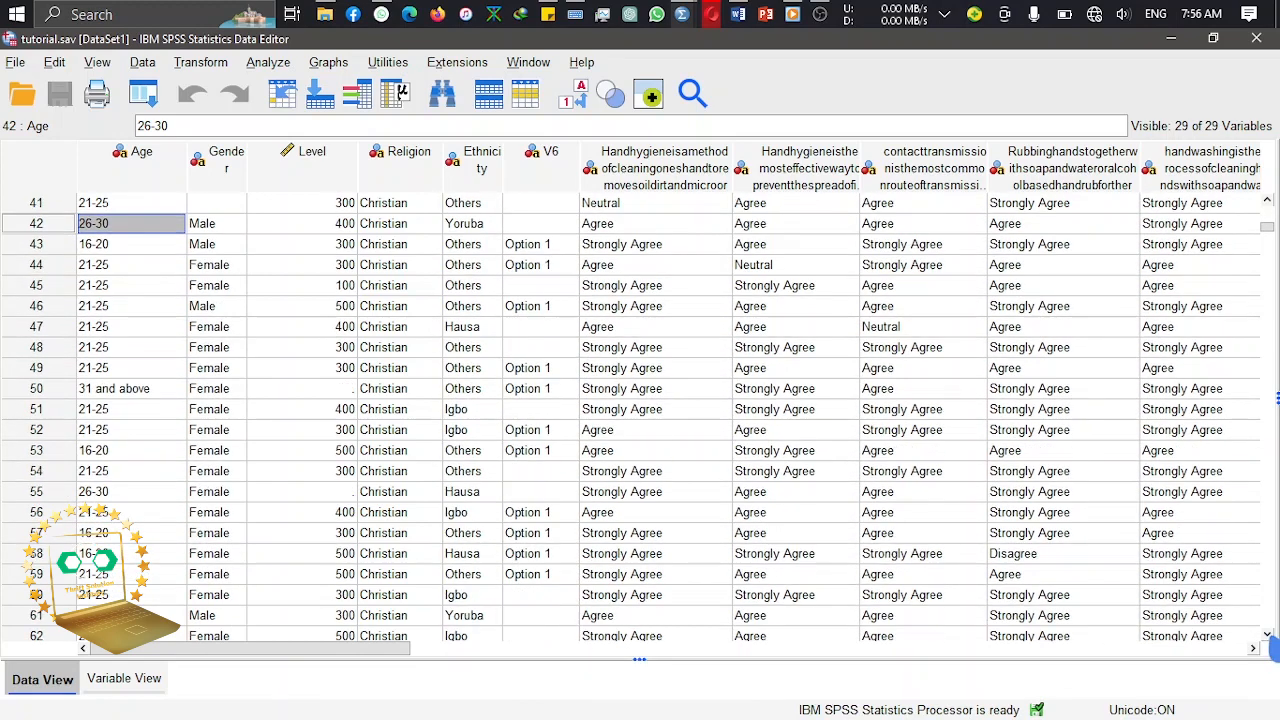
click(143, 392)
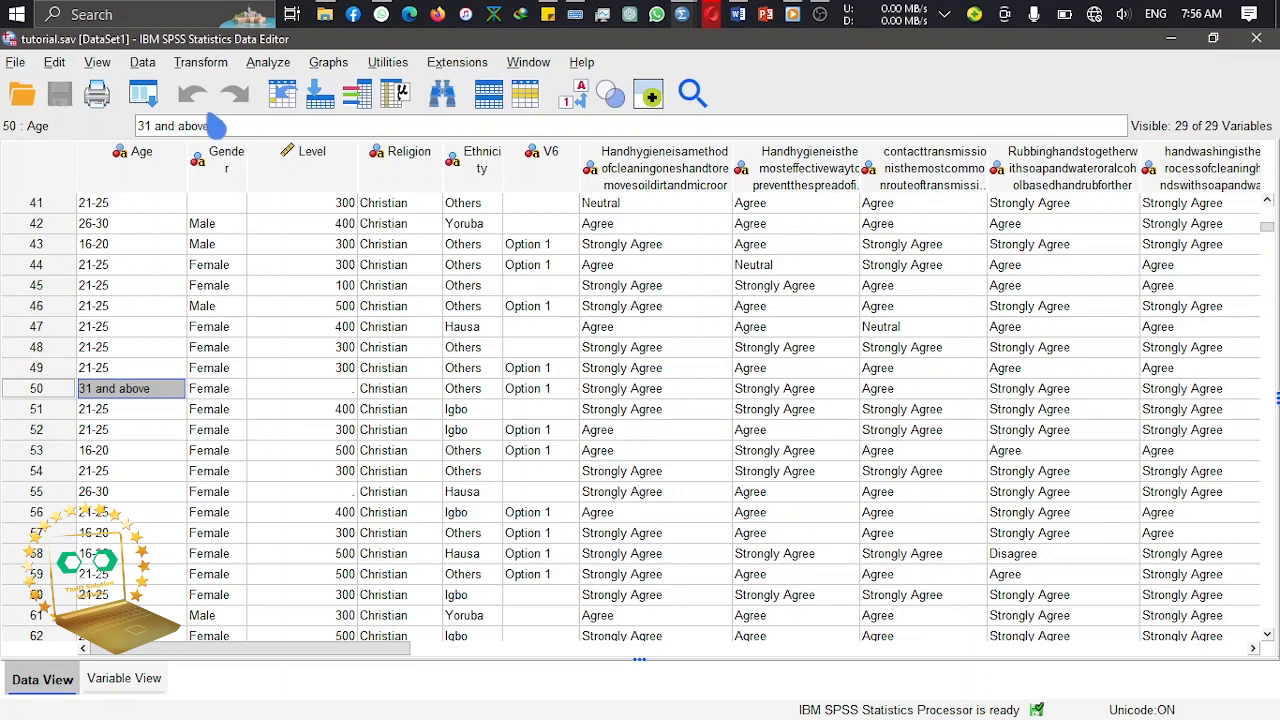
click(132, 175)
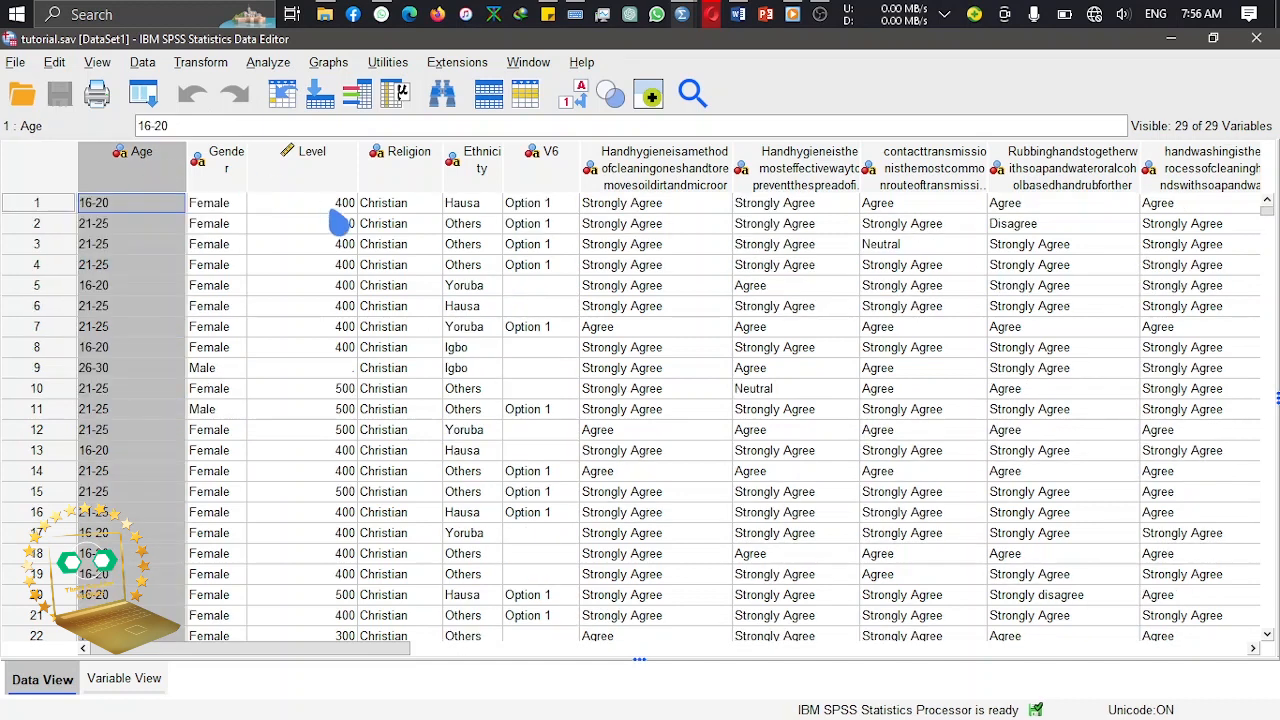
Step: Select the Gender column and start a Recode into Same Variables transformation
click(224, 176)
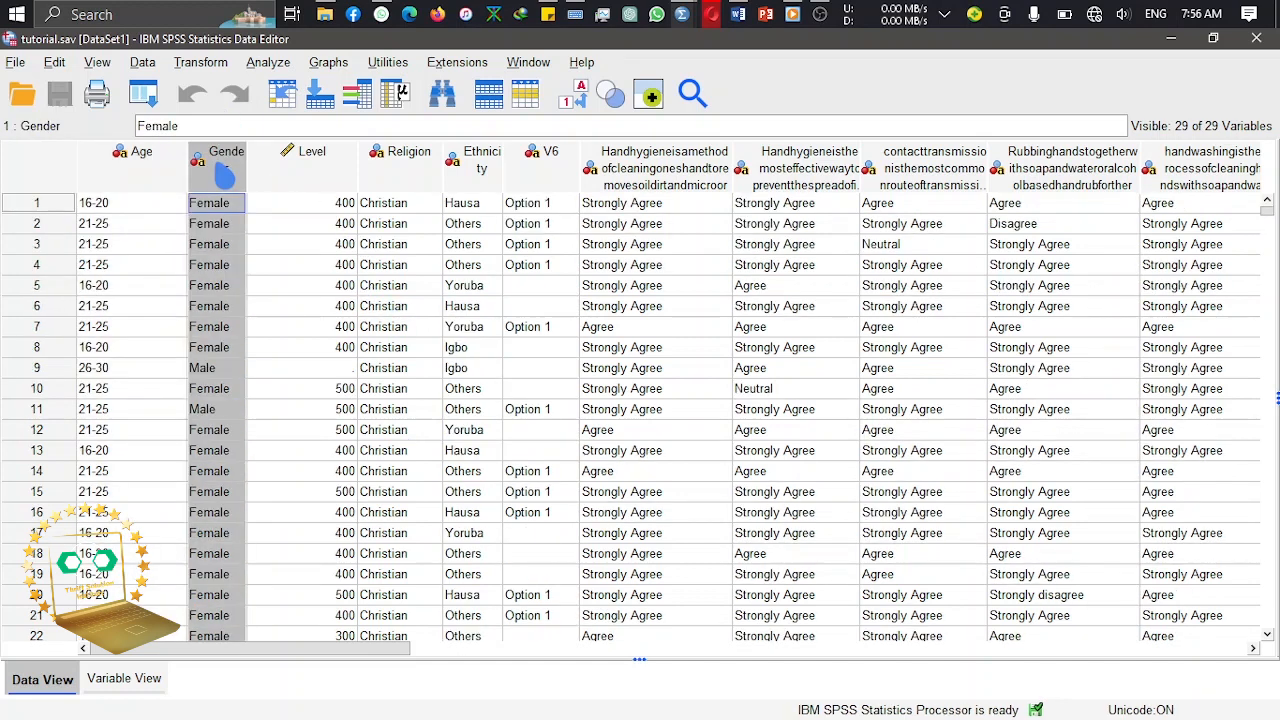
click(203, 64)
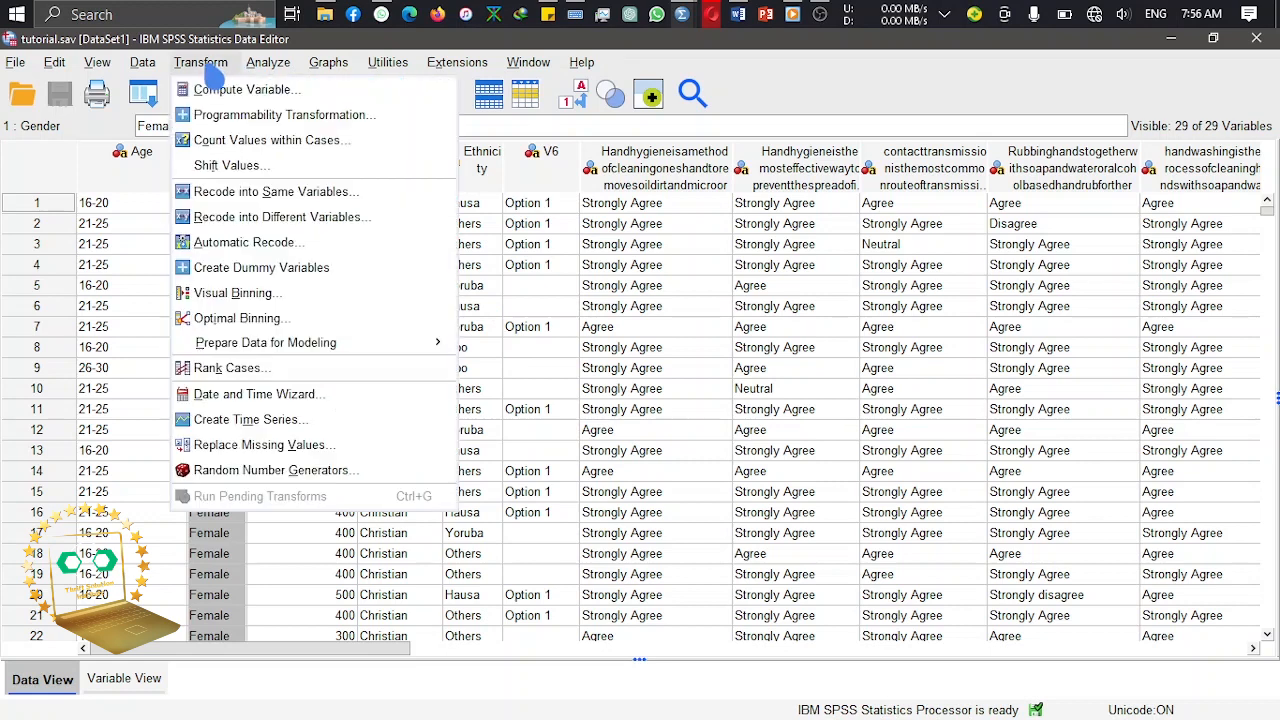
click(380, 204)
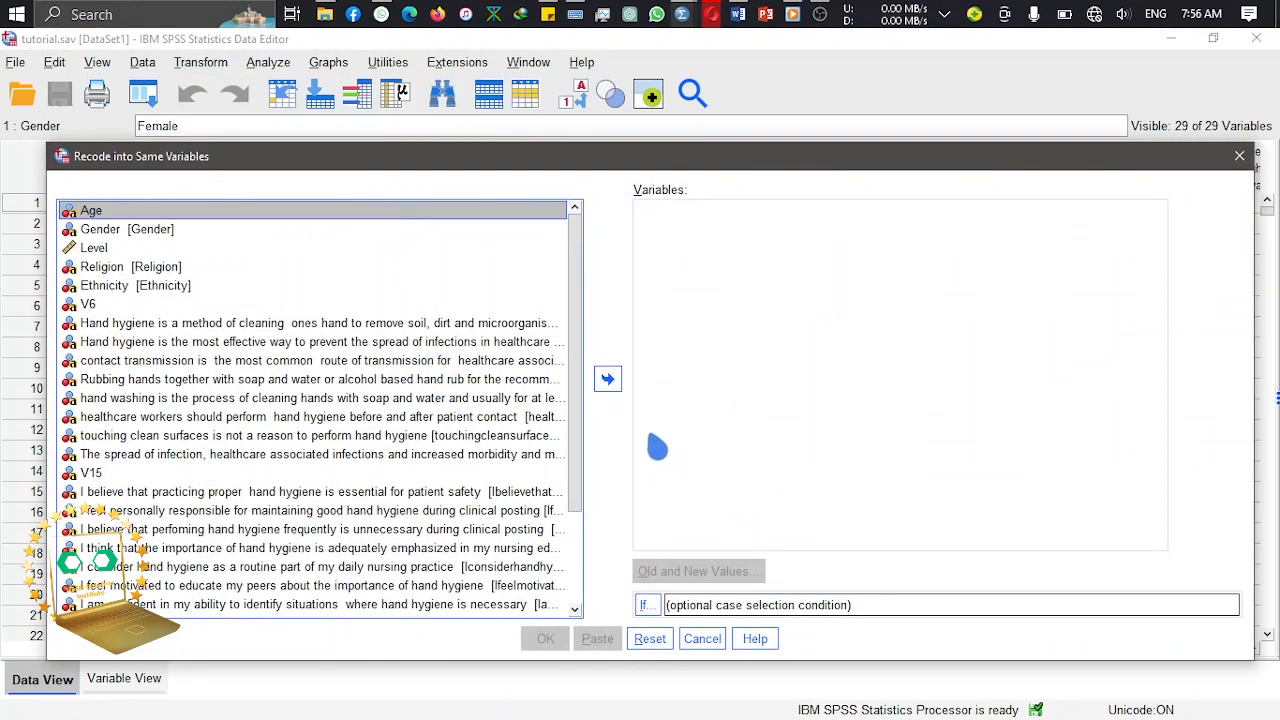
click(608, 379)
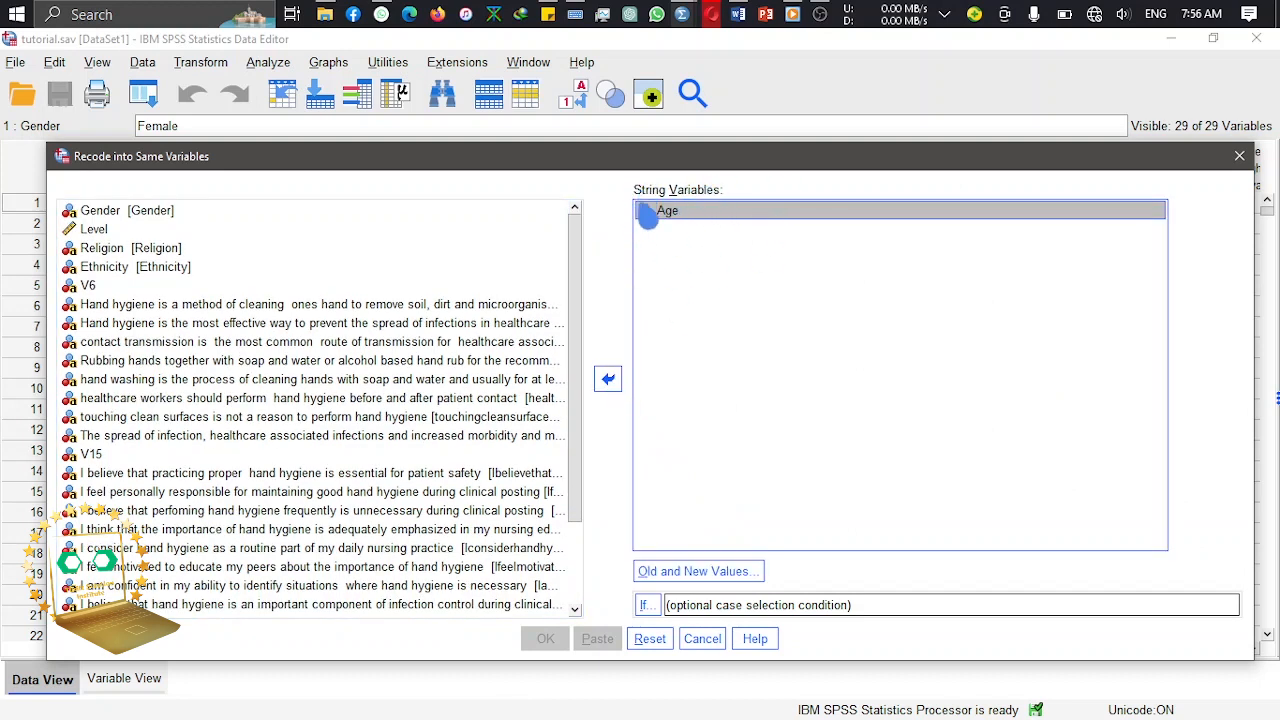
click(738, 571)
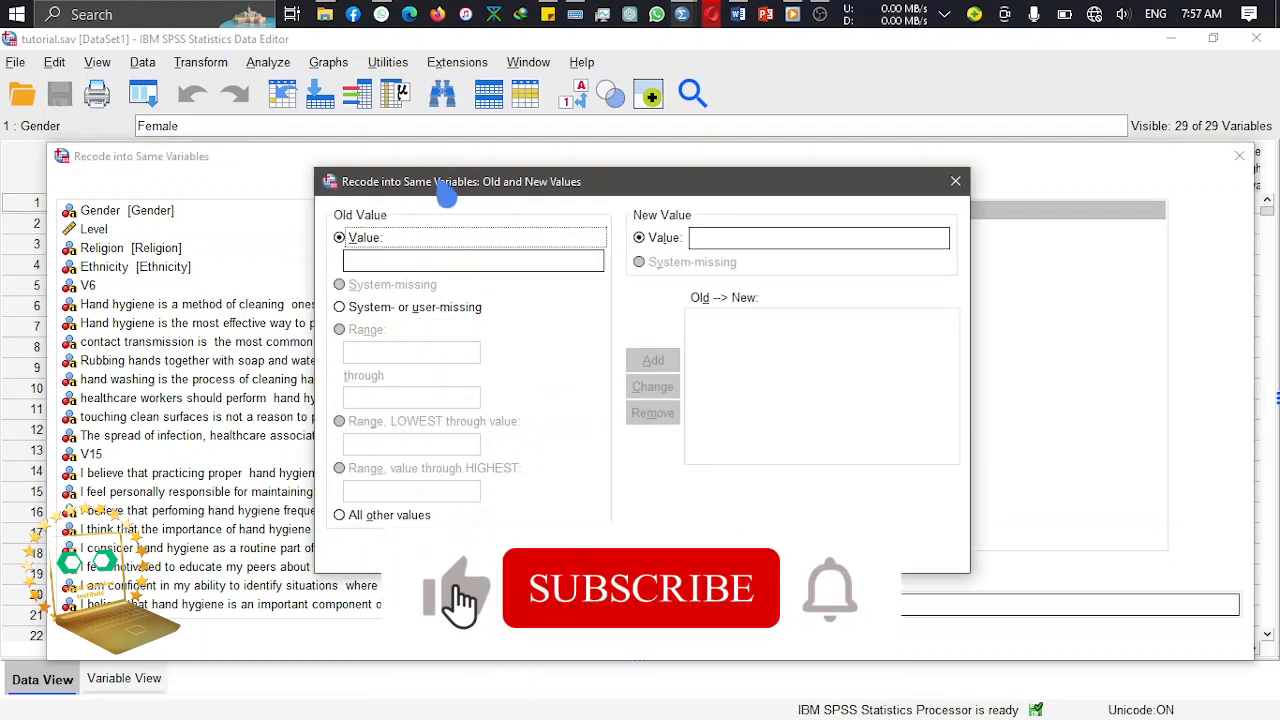
drag(447, 190, 552, 168)
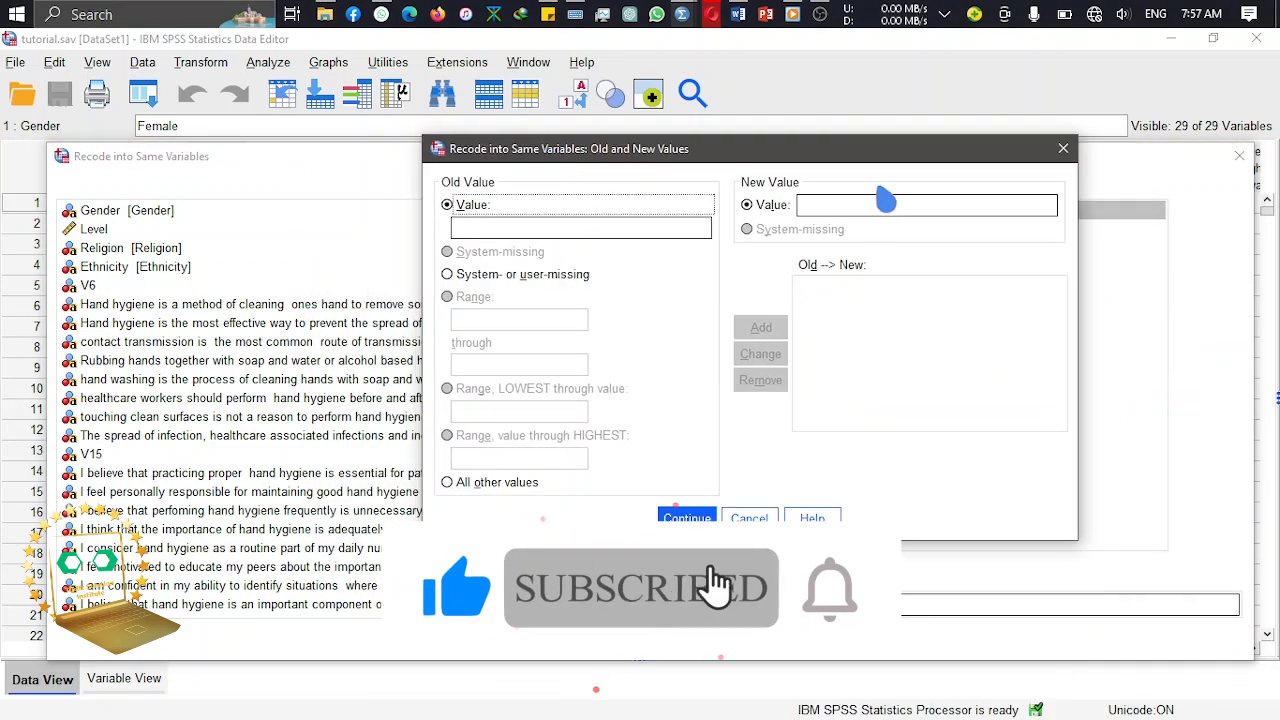
click(1060, 156)
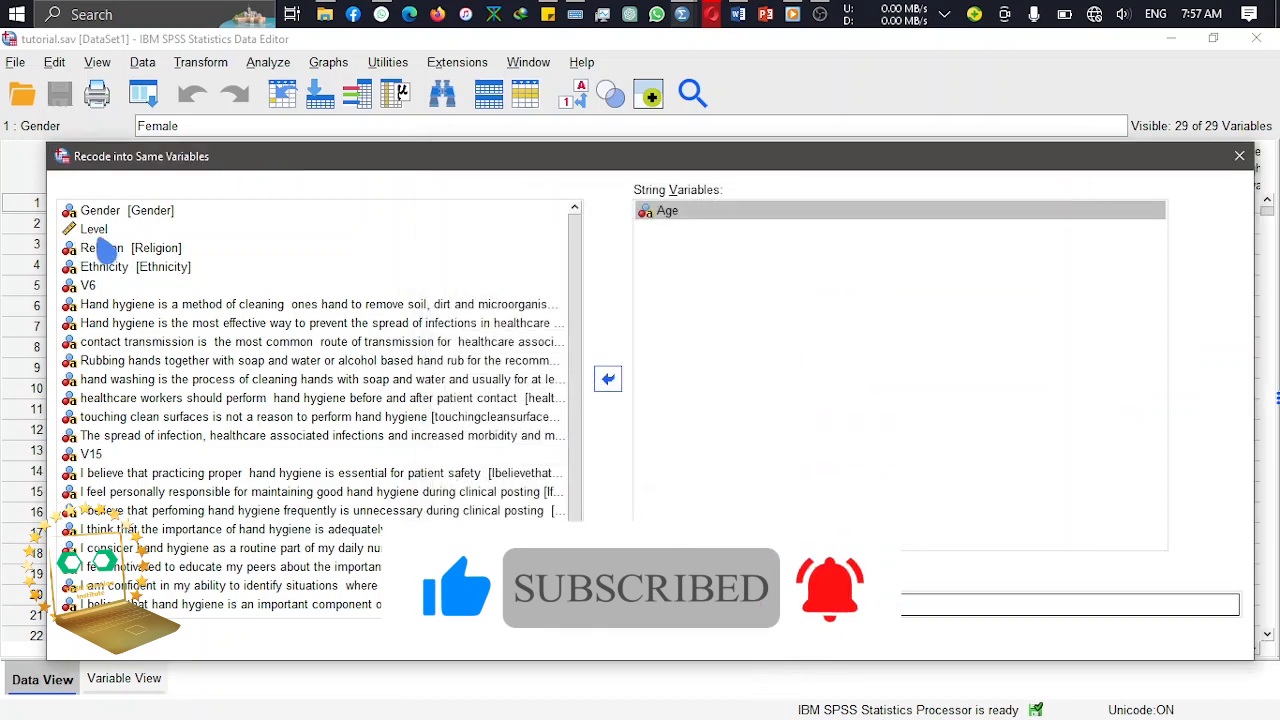
click(130, 211)
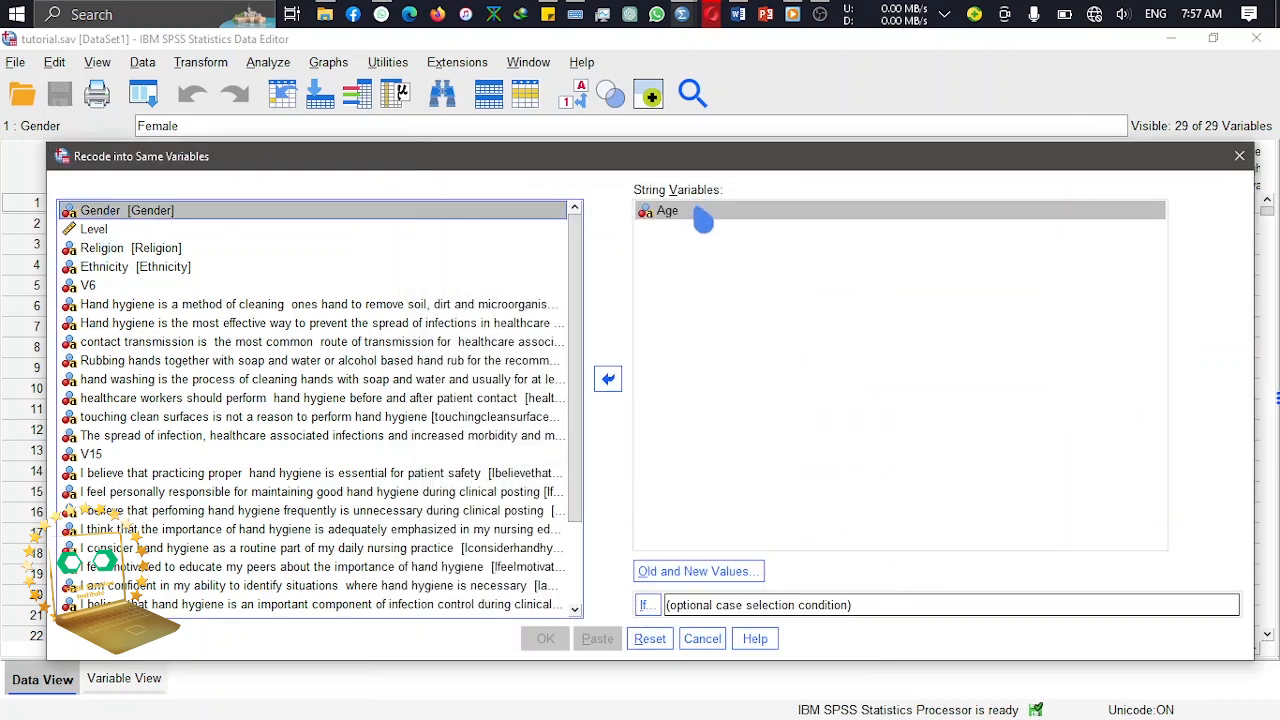
click(607, 379)
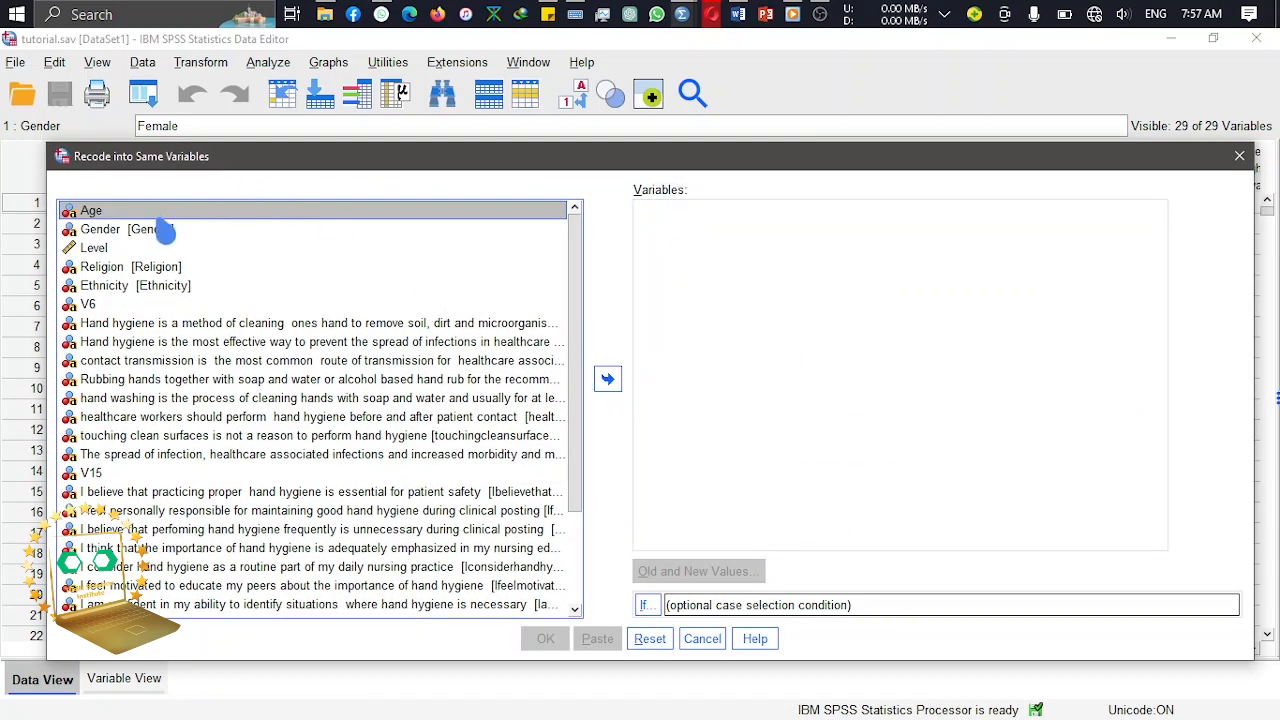
Step: Add Gender as the variable to recode, then shrink and move the recode dialog so the Gender data is uncovered
click(165, 229)
click(607, 381)
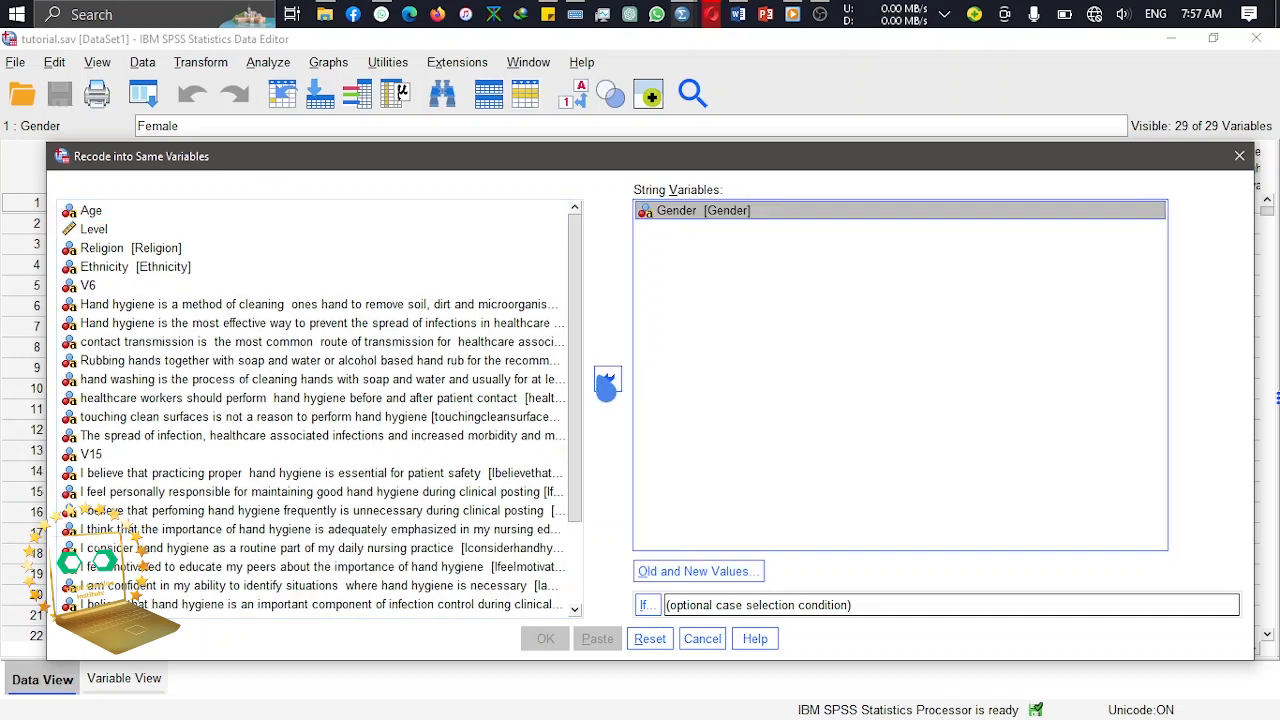
click(690, 571)
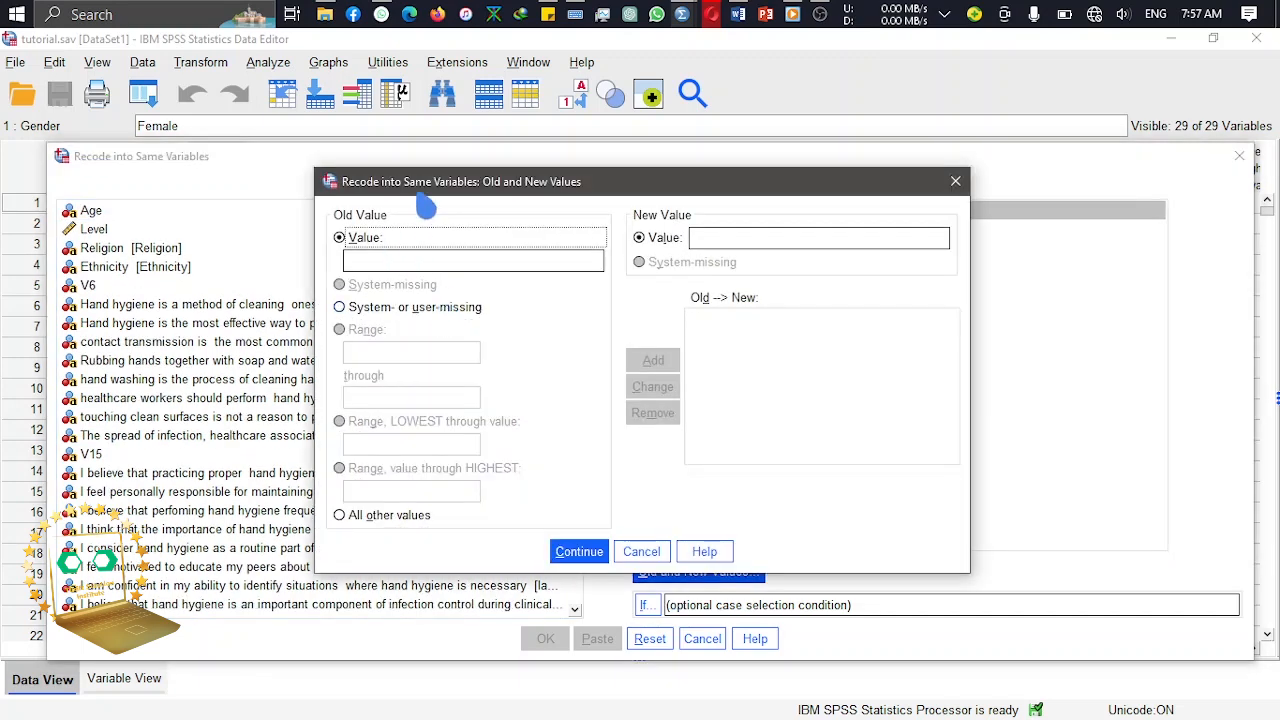
click(956, 183)
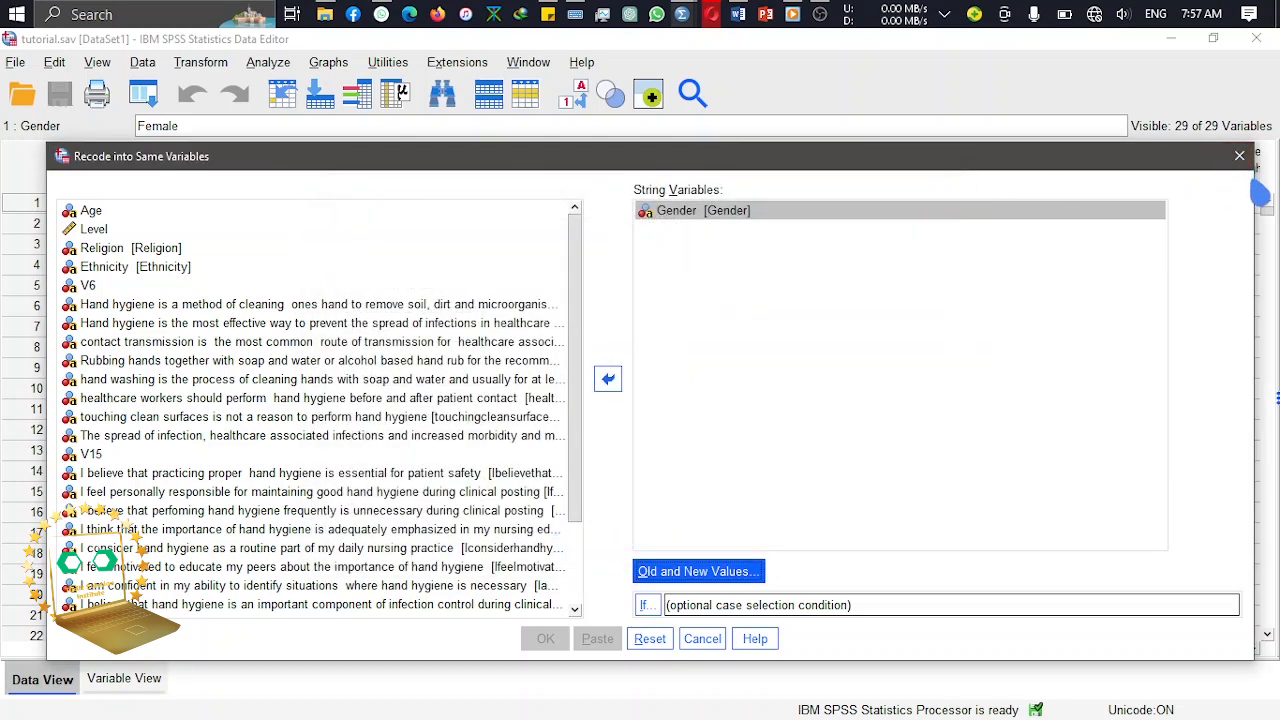
drag(1256, 183, 471, 243)
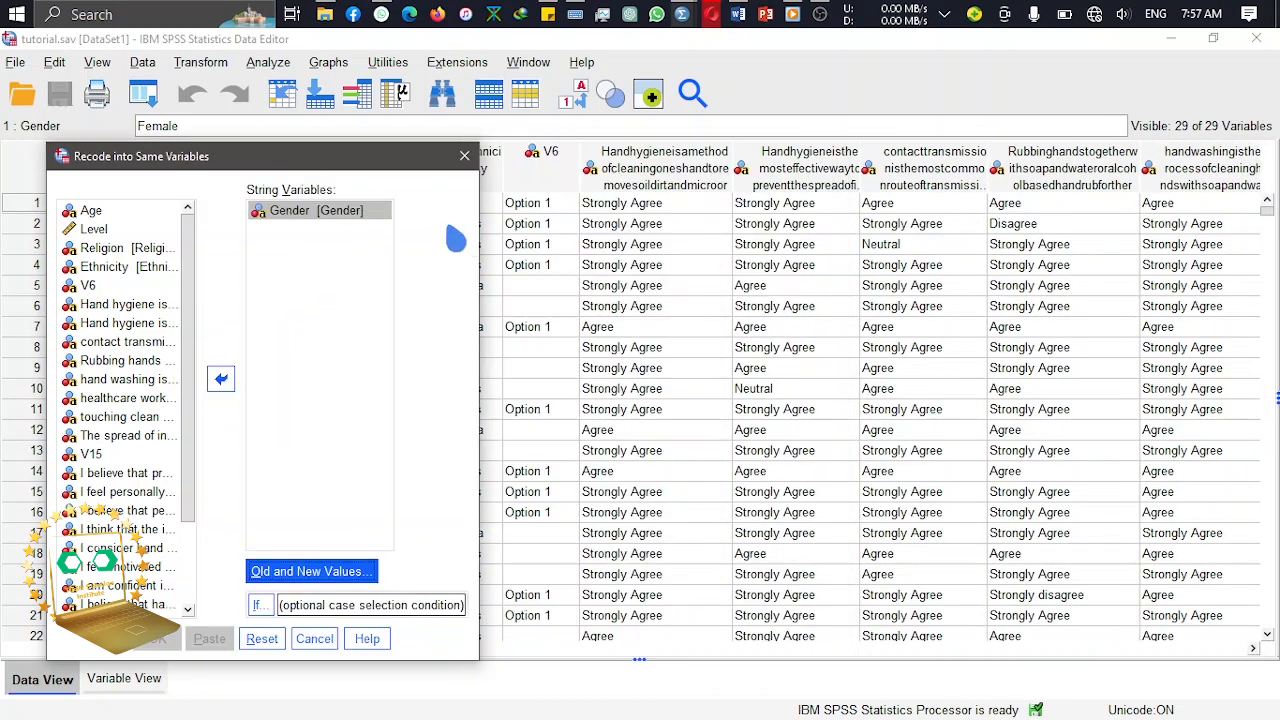
drag(288, 148, 910, 96)
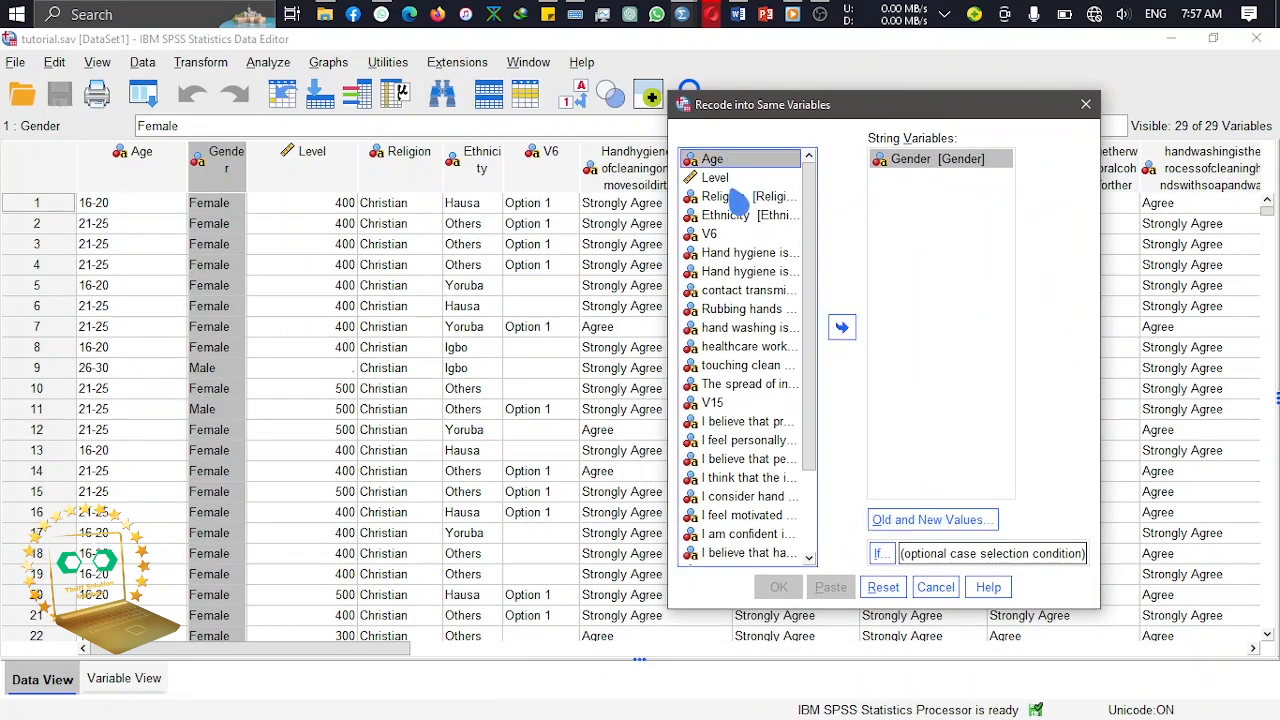
Step: Define the old and new values for Gender by adding a recode rule from Male to 1
click(730, 196)
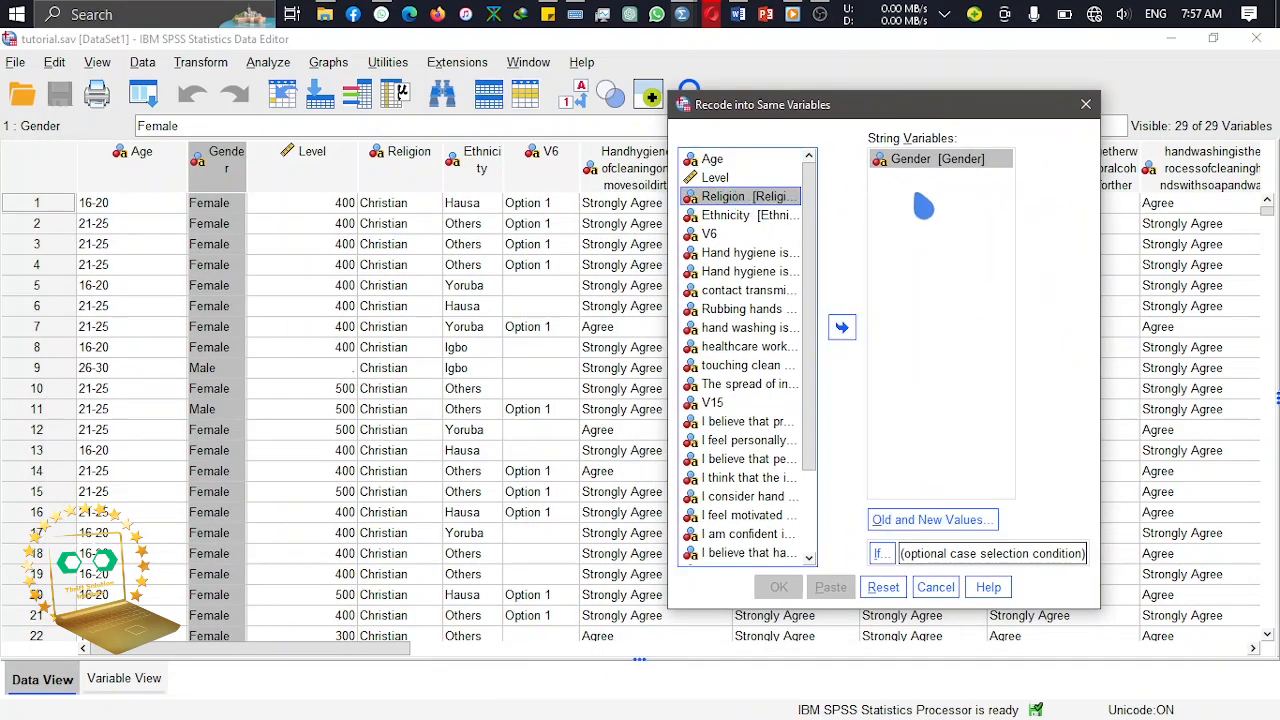
click(918, 528)
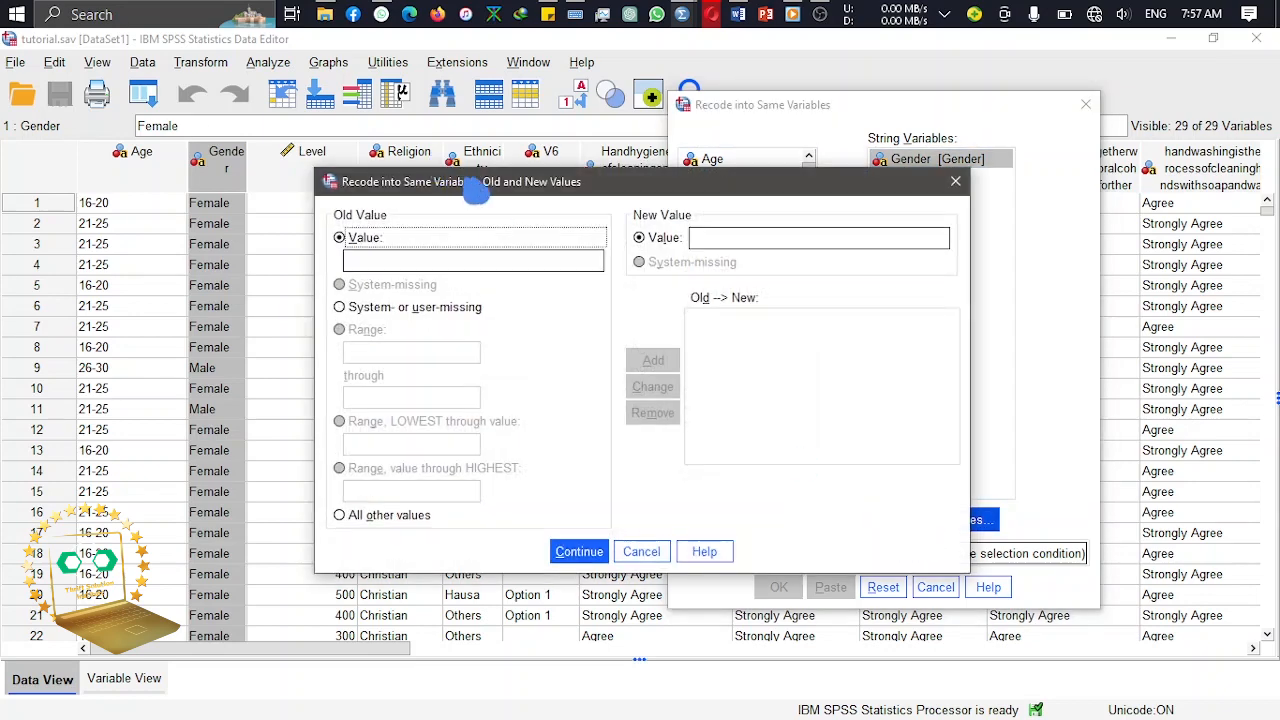
drag(475, 190, 654, 196)
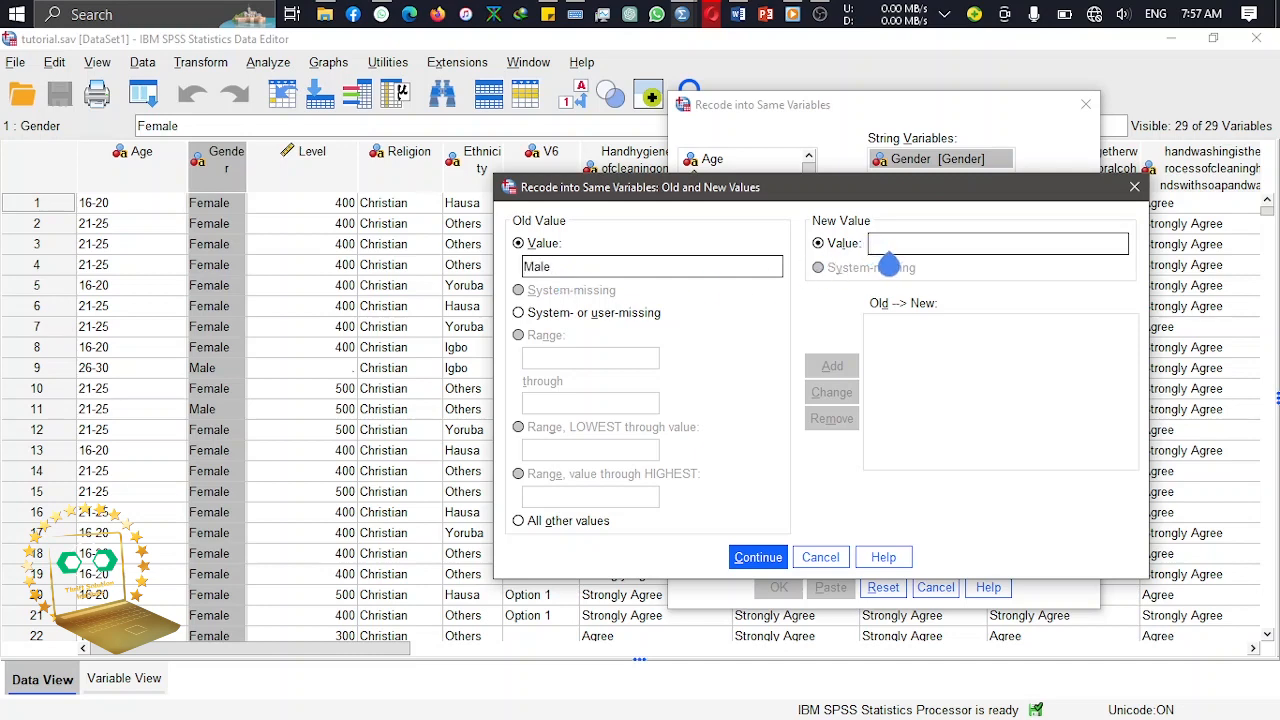
text(1)
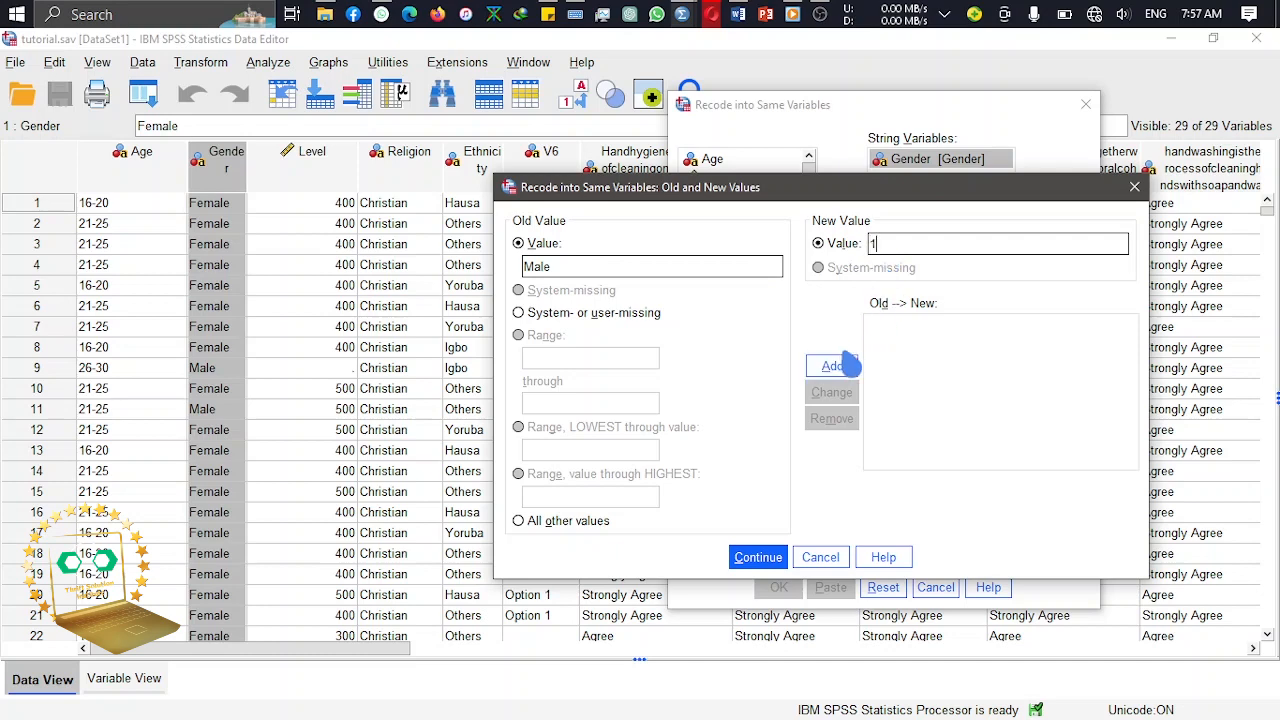
click(832, 366)
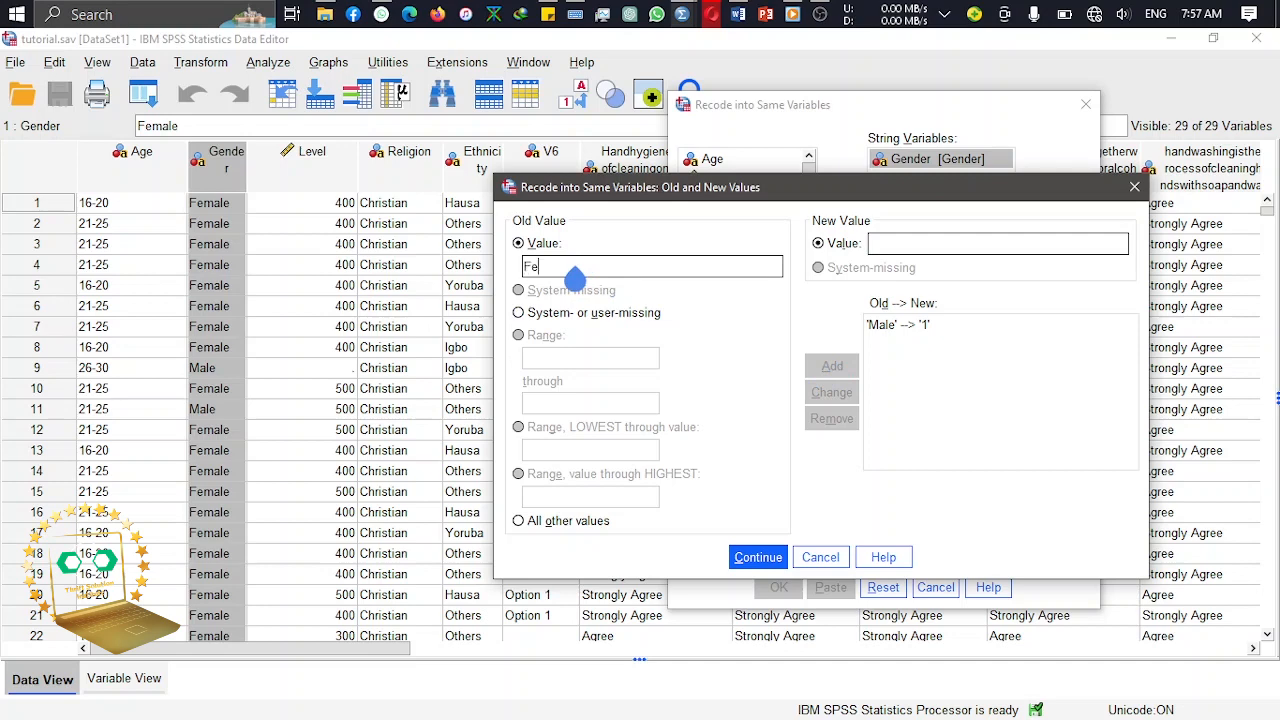
Step: Add a second Gender recode rule that changes Female to 2
click(939, 248)
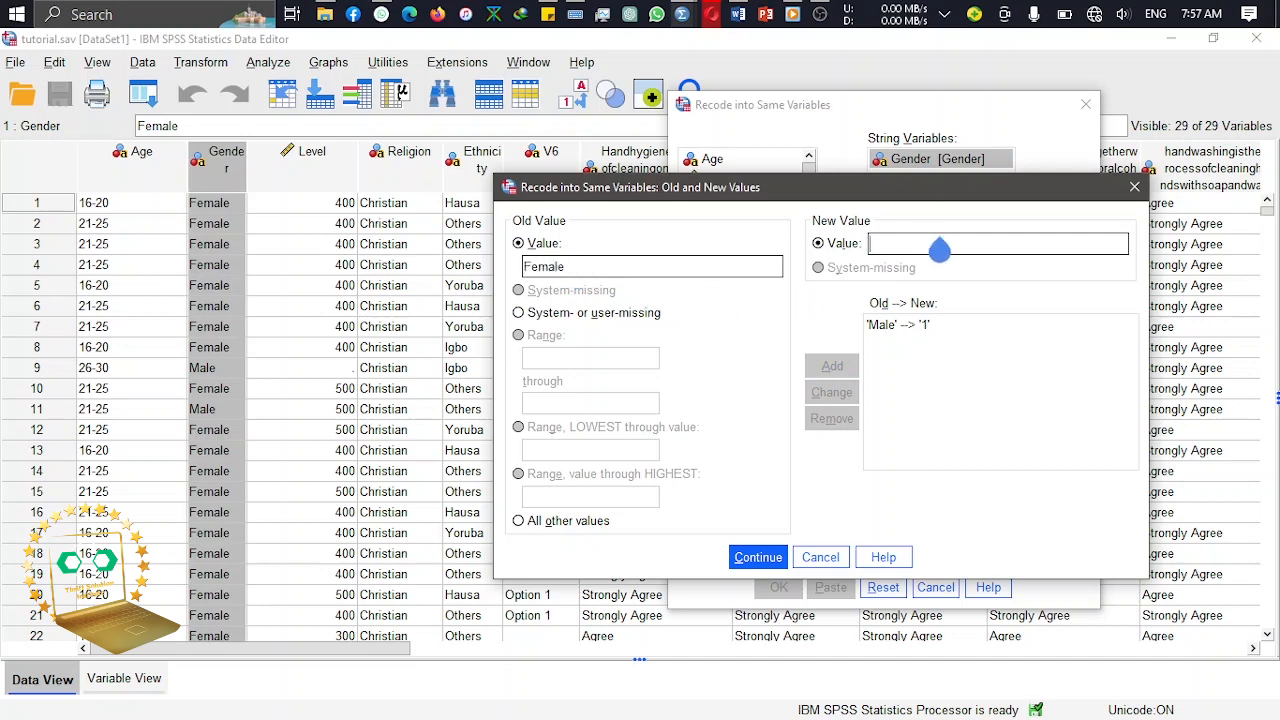
text(2)
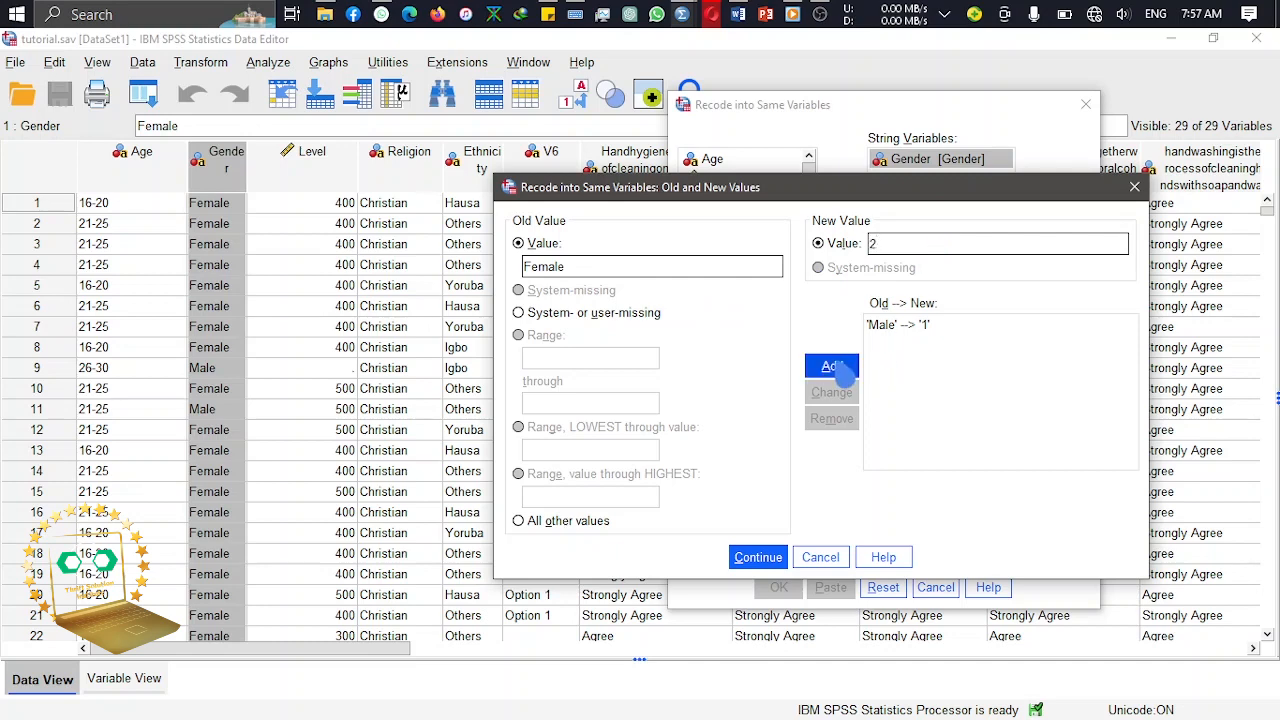
click(836, 368)
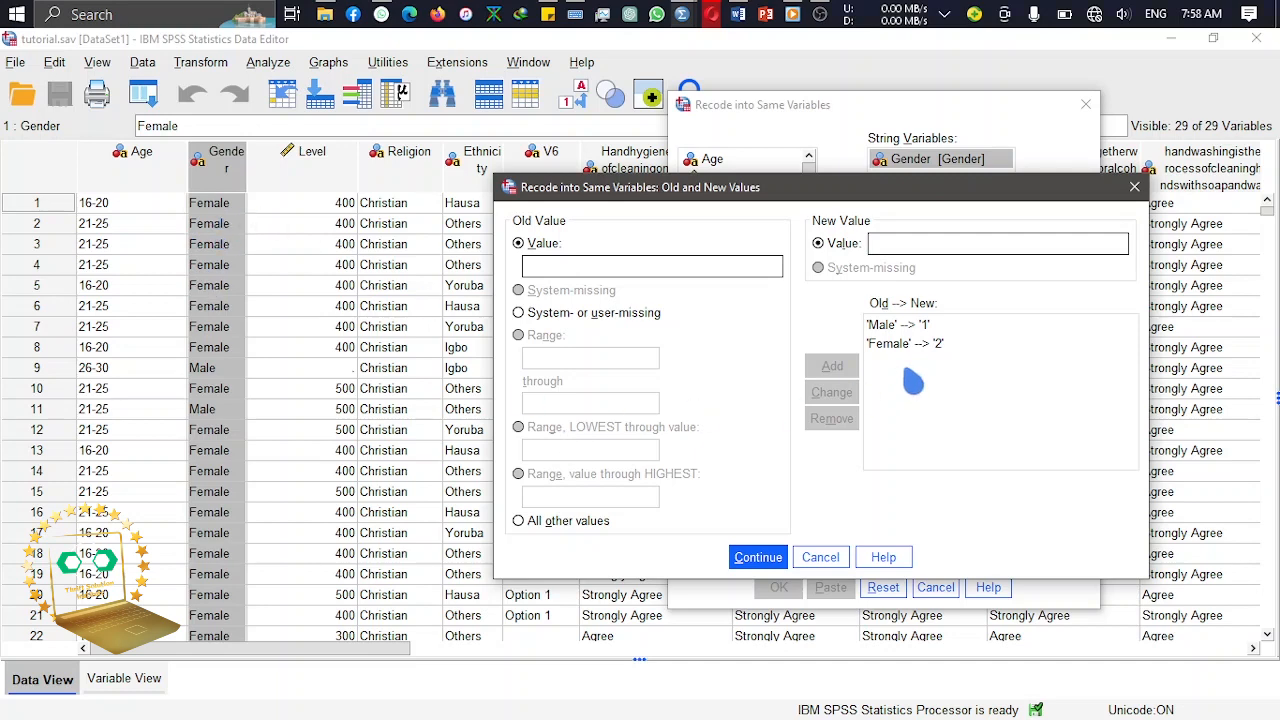
Step: Review the old and new values of the Male and Female recode rules to check their spelling and codes
click(900, 328)
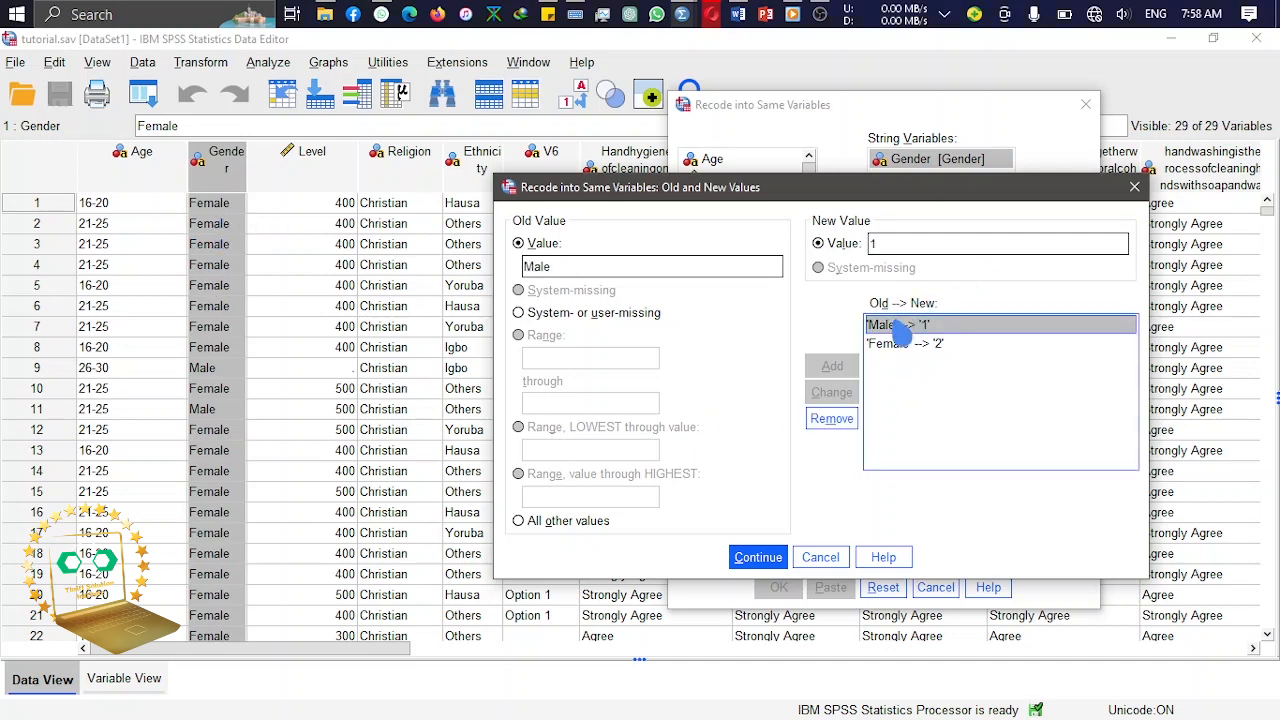
click(524, 266)
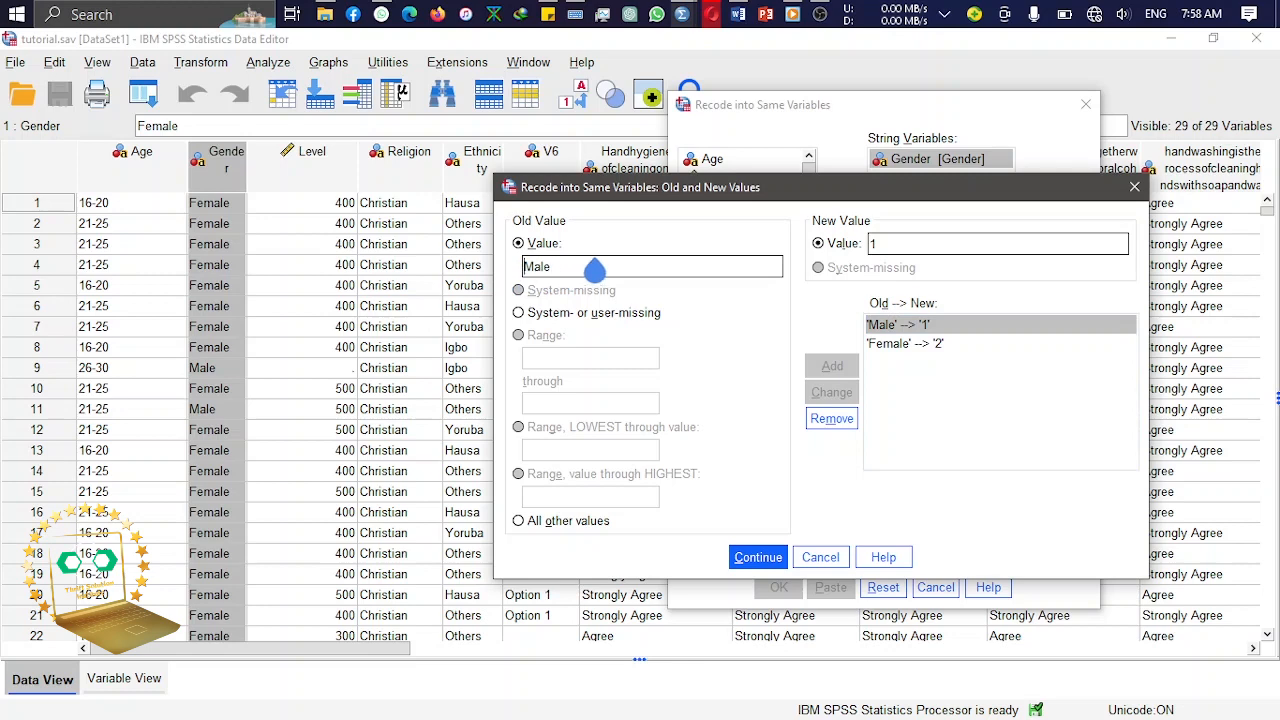
double_click(580, 270)
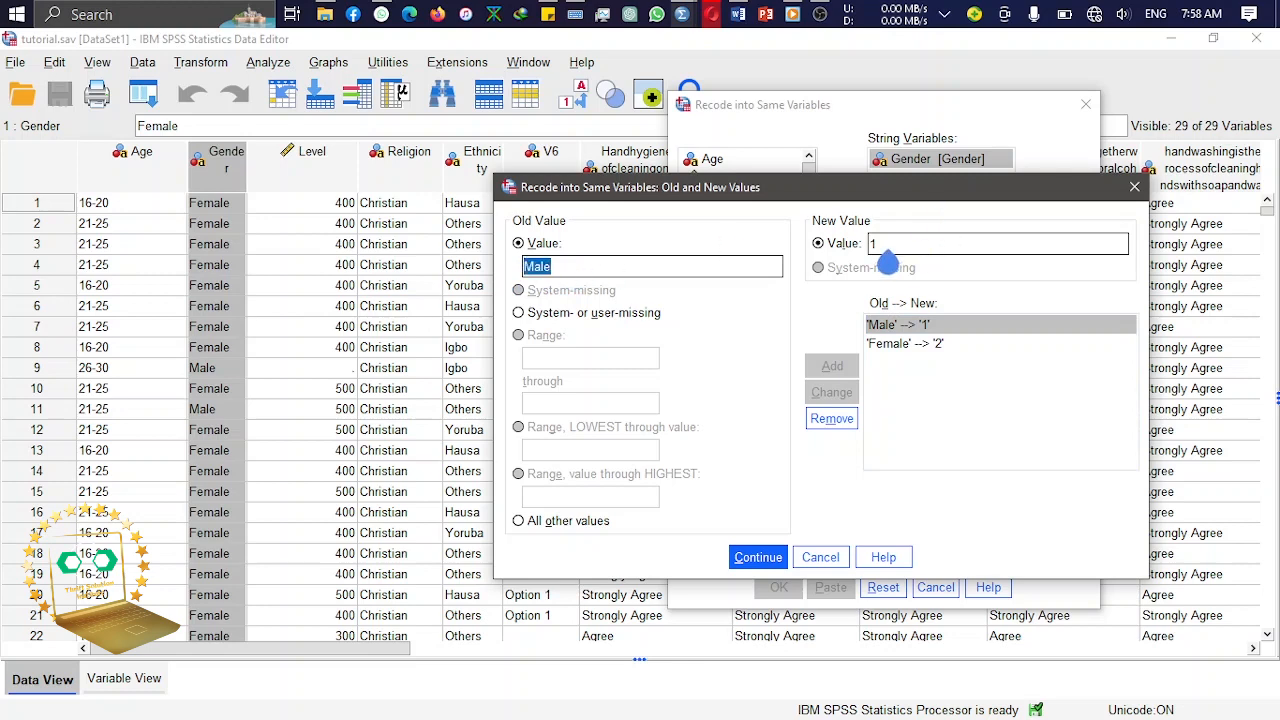
click(1004, 435)
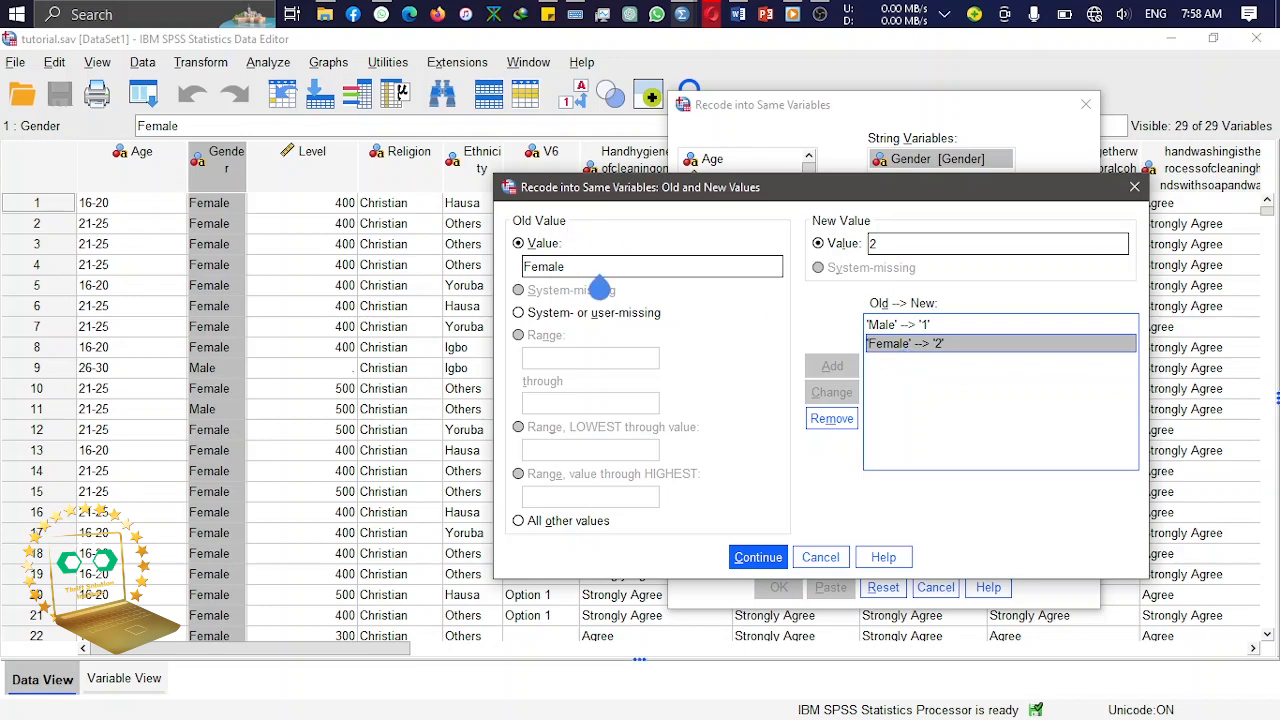
double_click(545, 267)
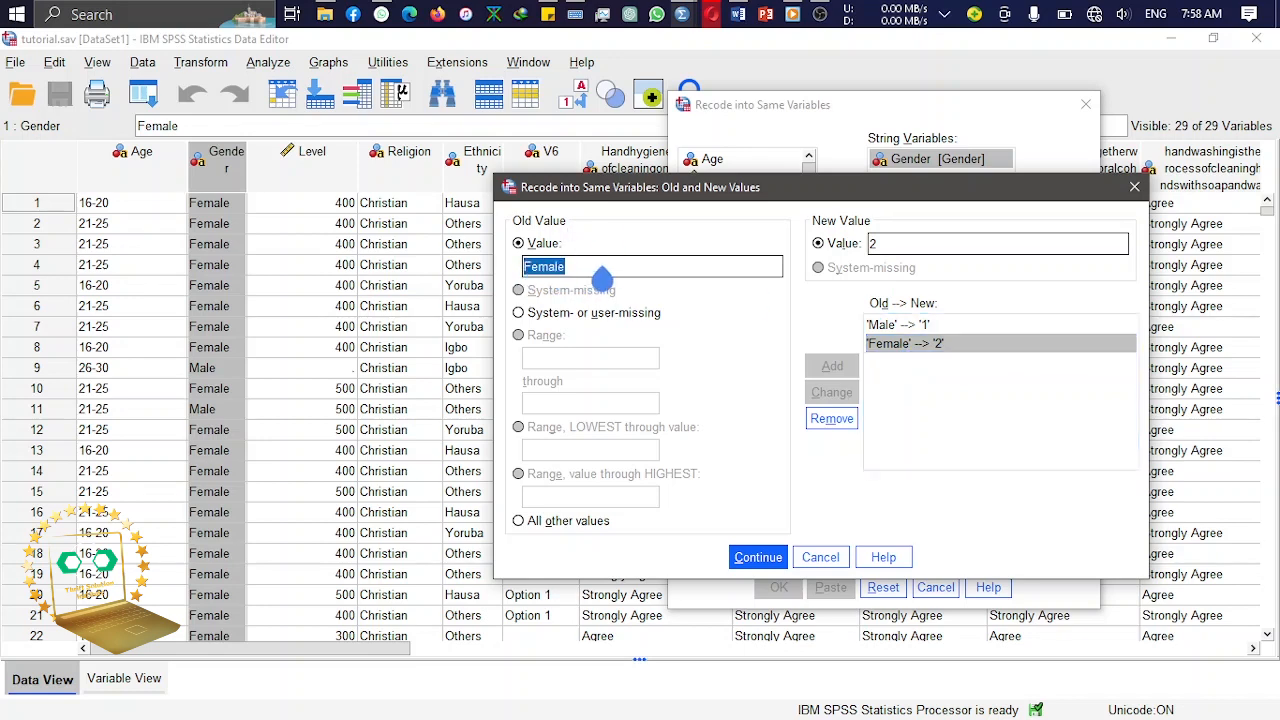
double_click(880, 246)
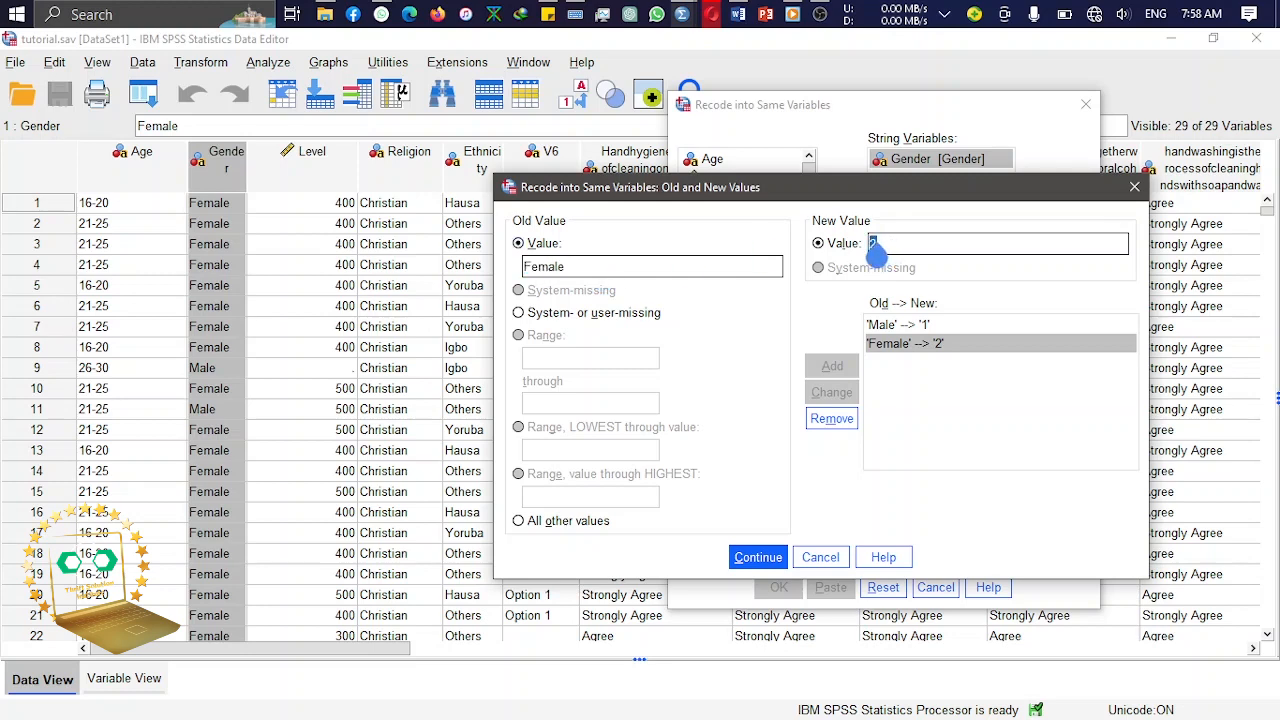
Step: Accept the Male and Female recode rules, run the Gender recode, and return to the tutorial.sav data
click(756, 557)
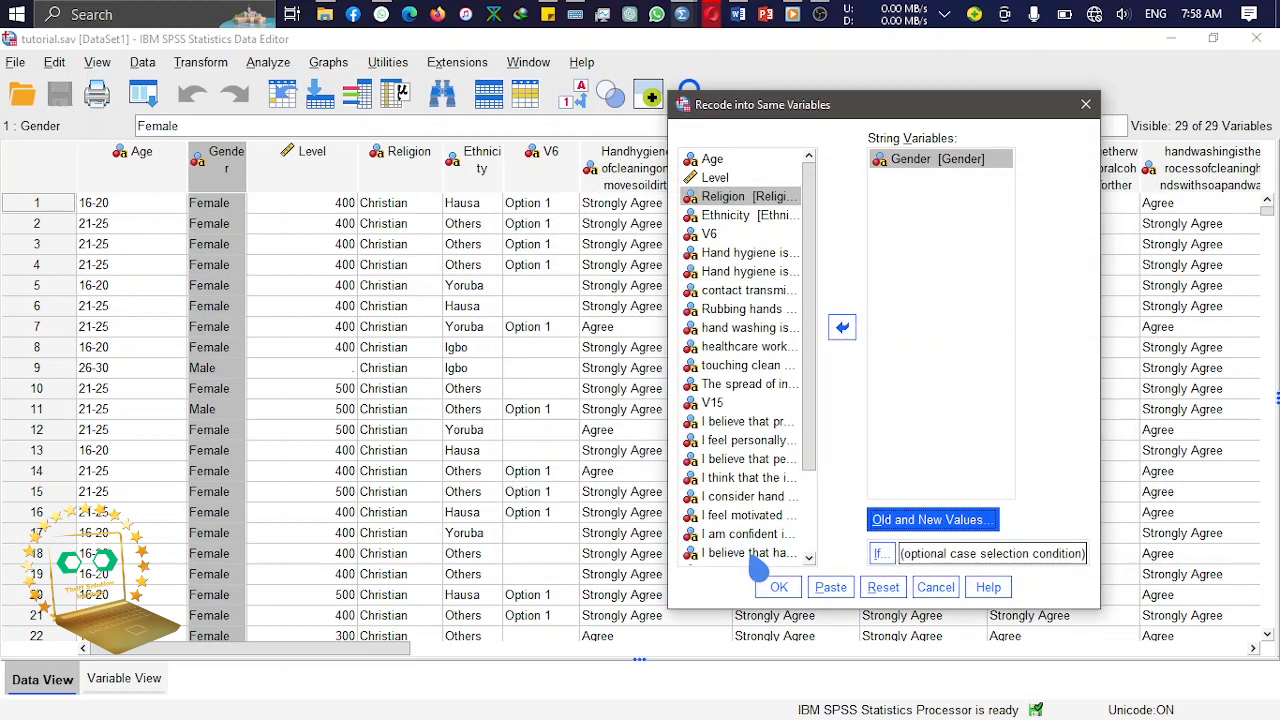
click(779, 588)
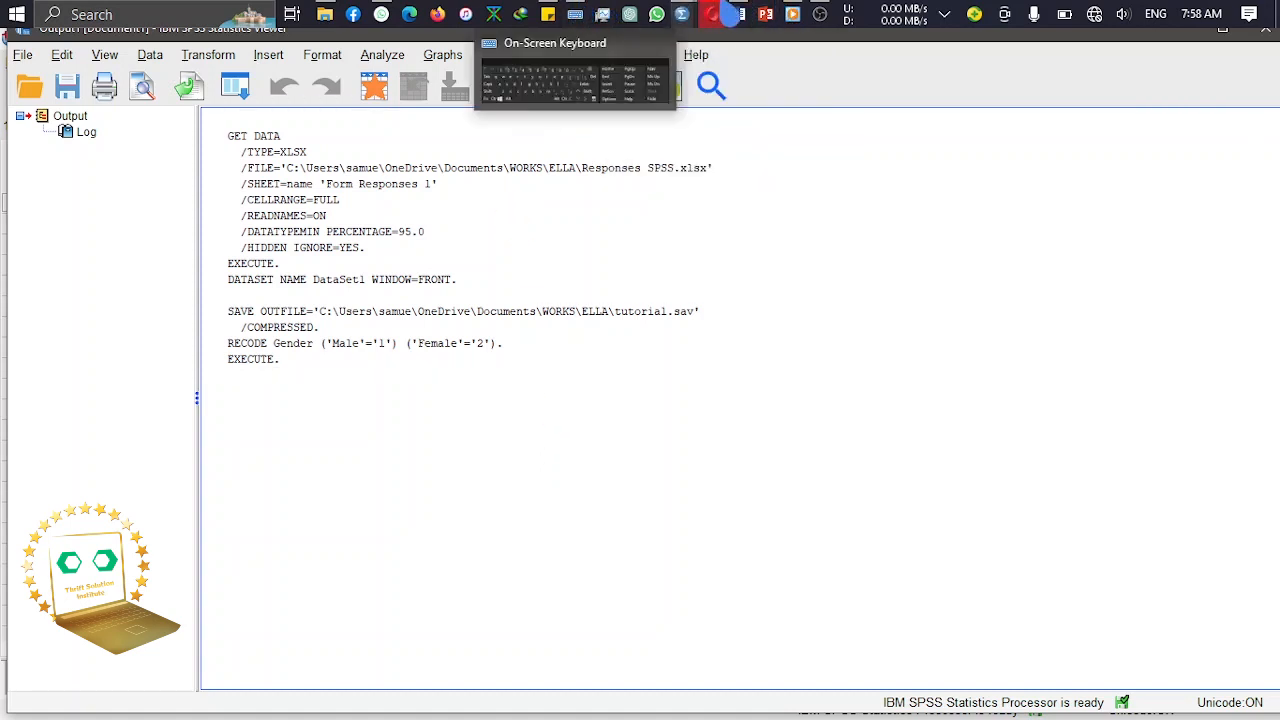
mouse_move(682, 14)
click(711, 77)
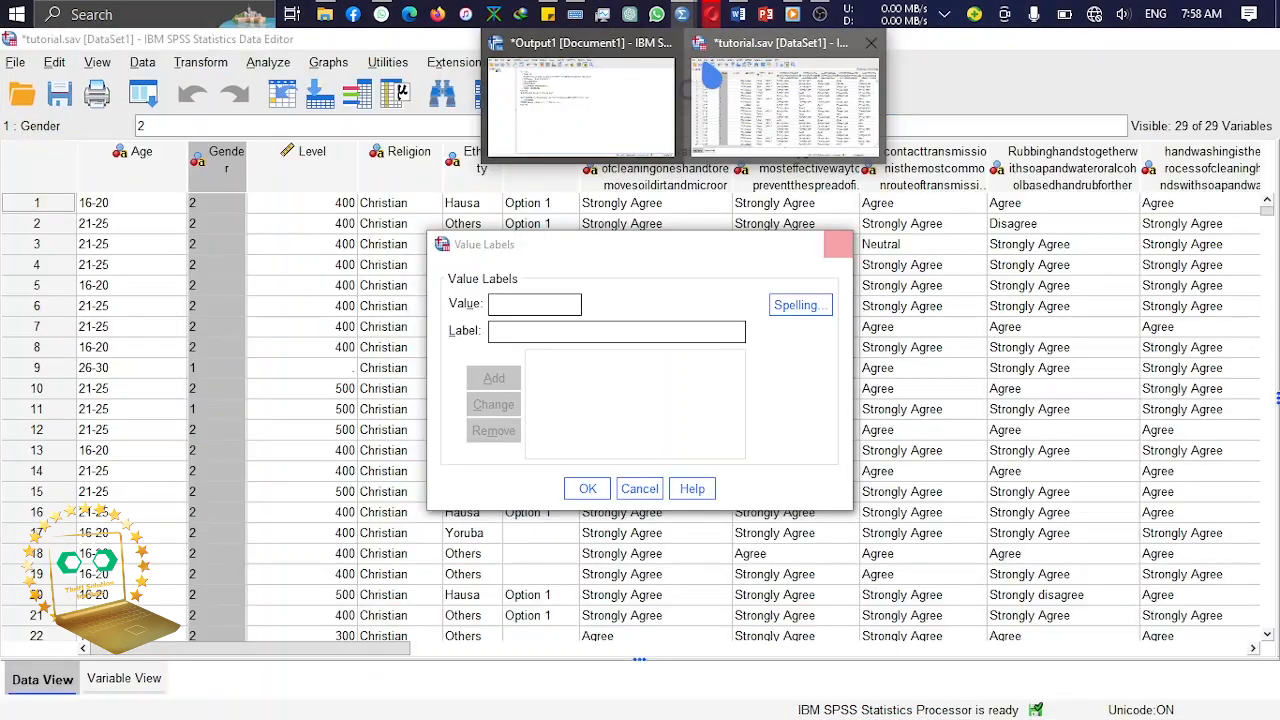
click(720, 80)
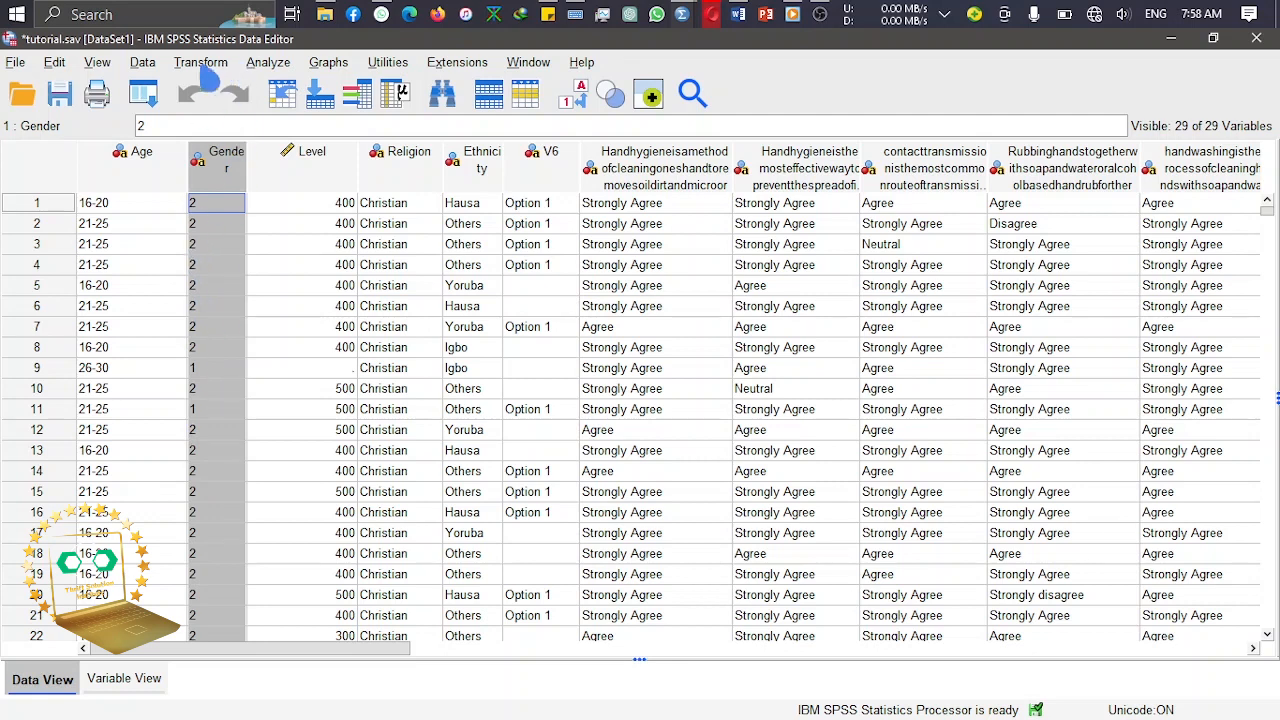
Step: Change the Gender variable's type to Numeric in its variable definition
click(96, 680)
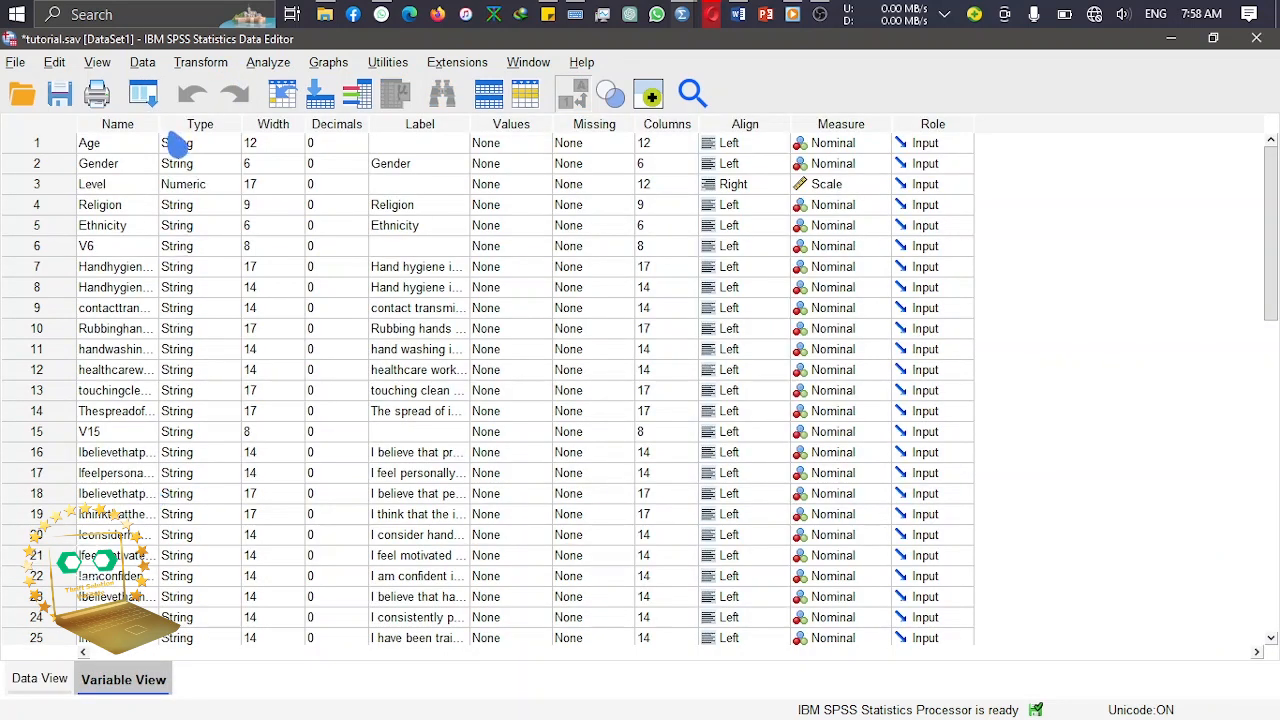
click(232, 168)
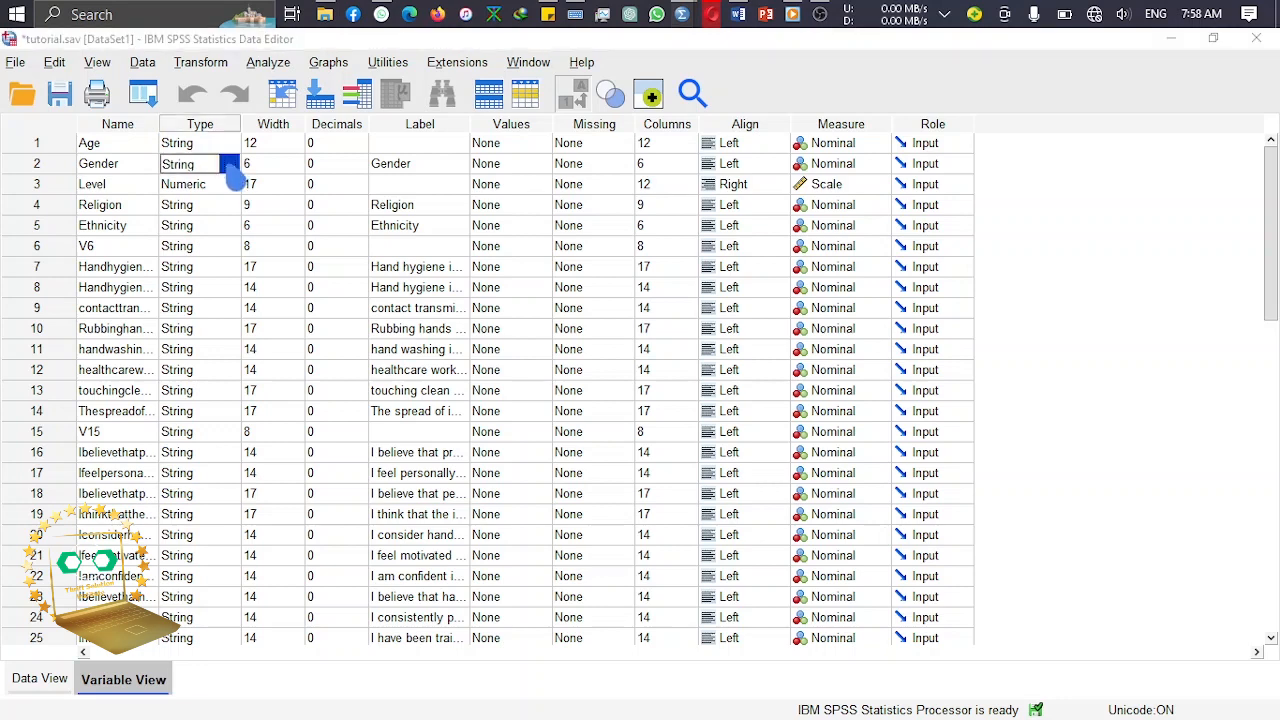
click(232, 168)
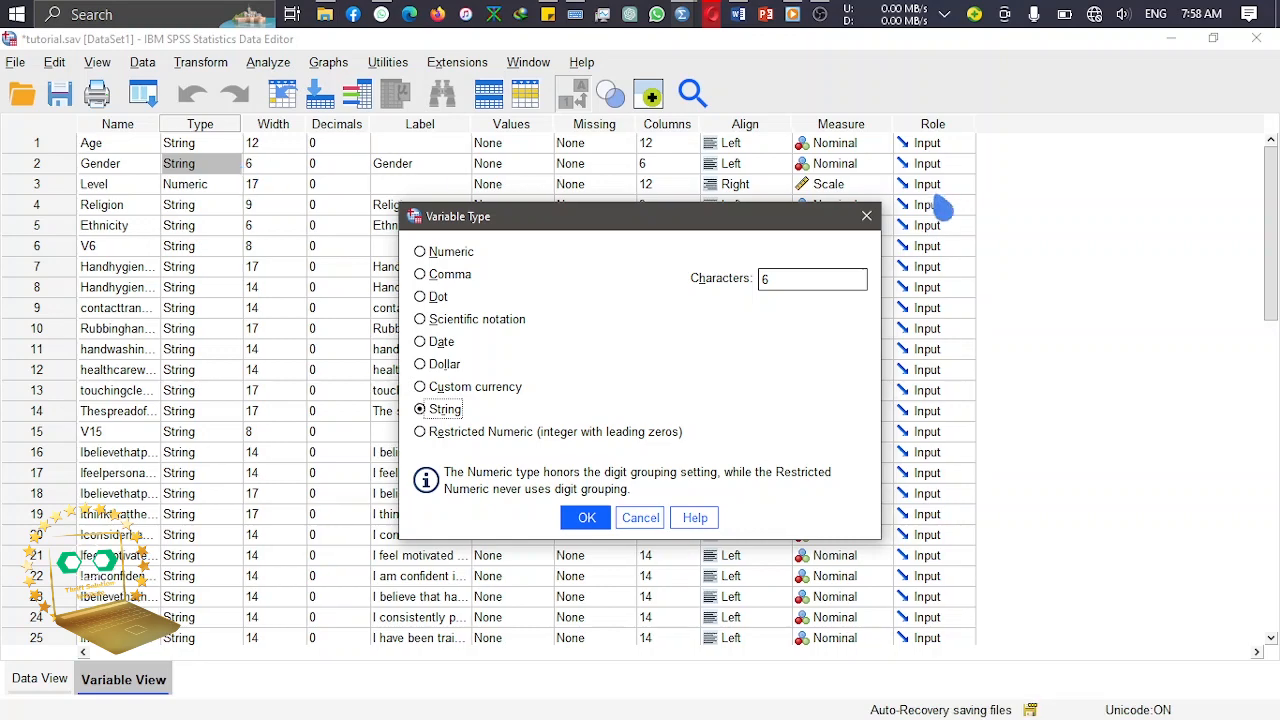
click(866, 216)
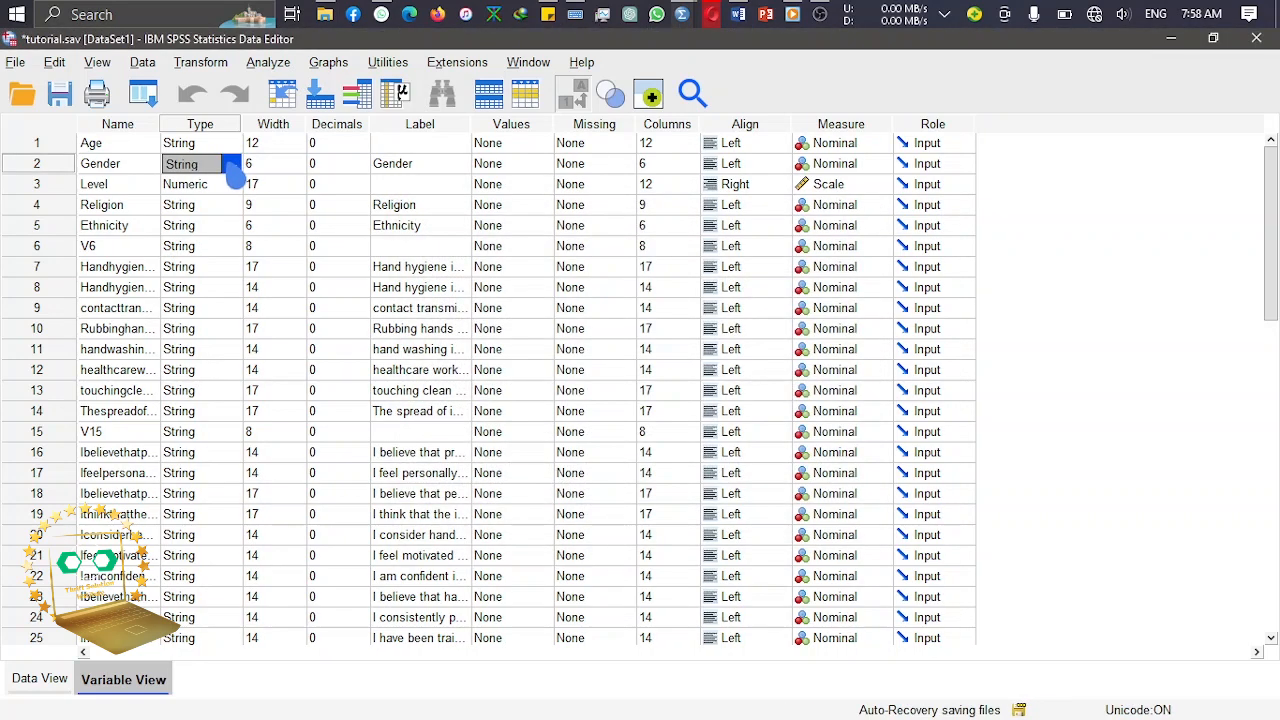
click(232, 170)
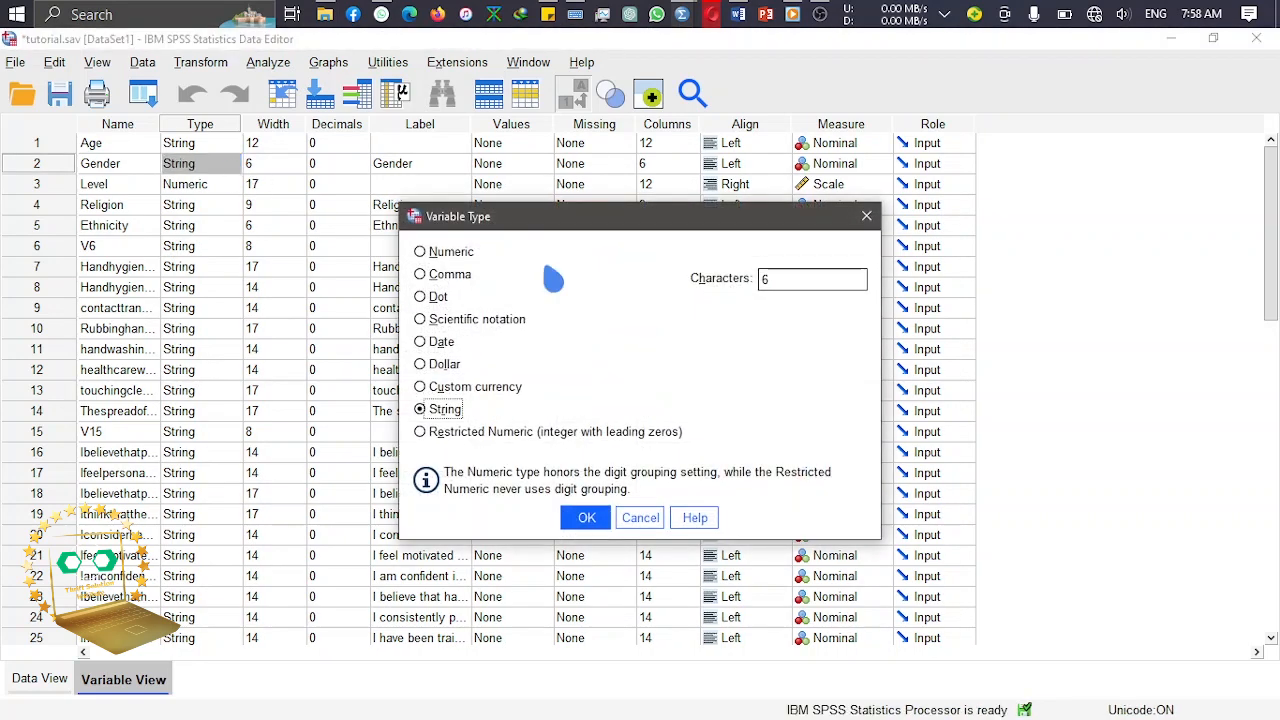
click(447, 252)
click(586, 517)
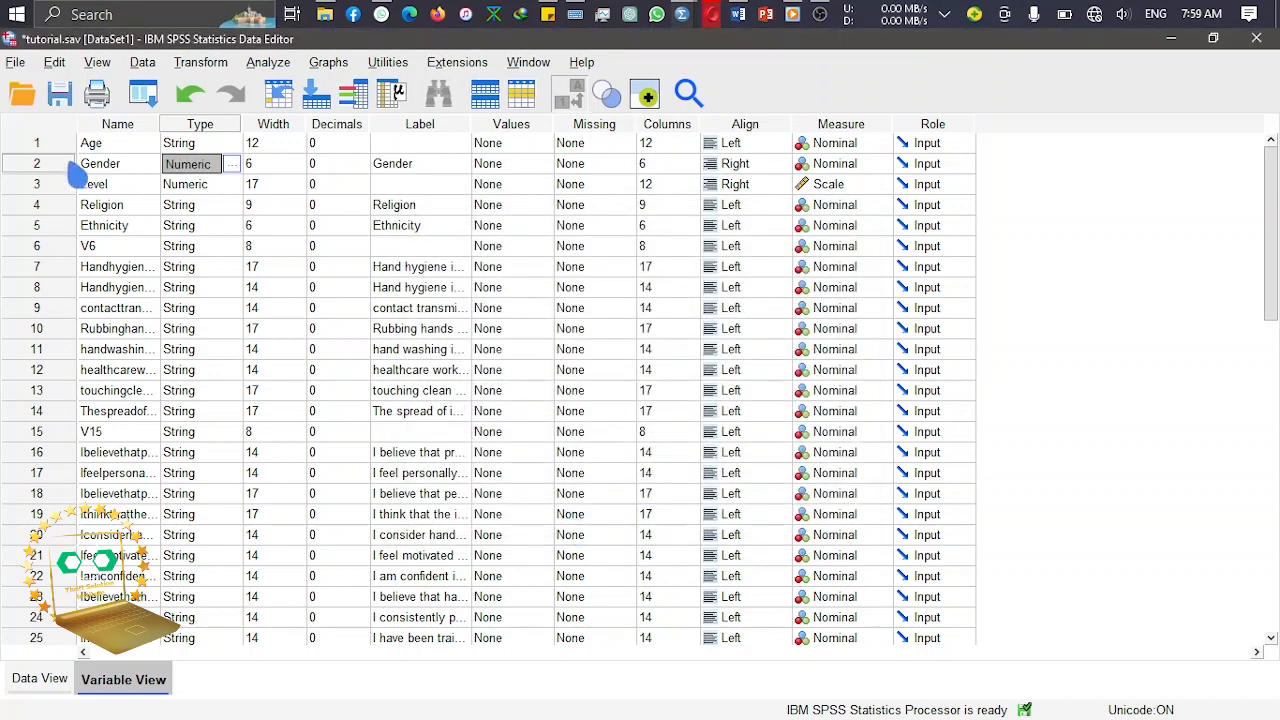
Step: Set the measurement level of the Gender variable to Scale
click(882, 164)
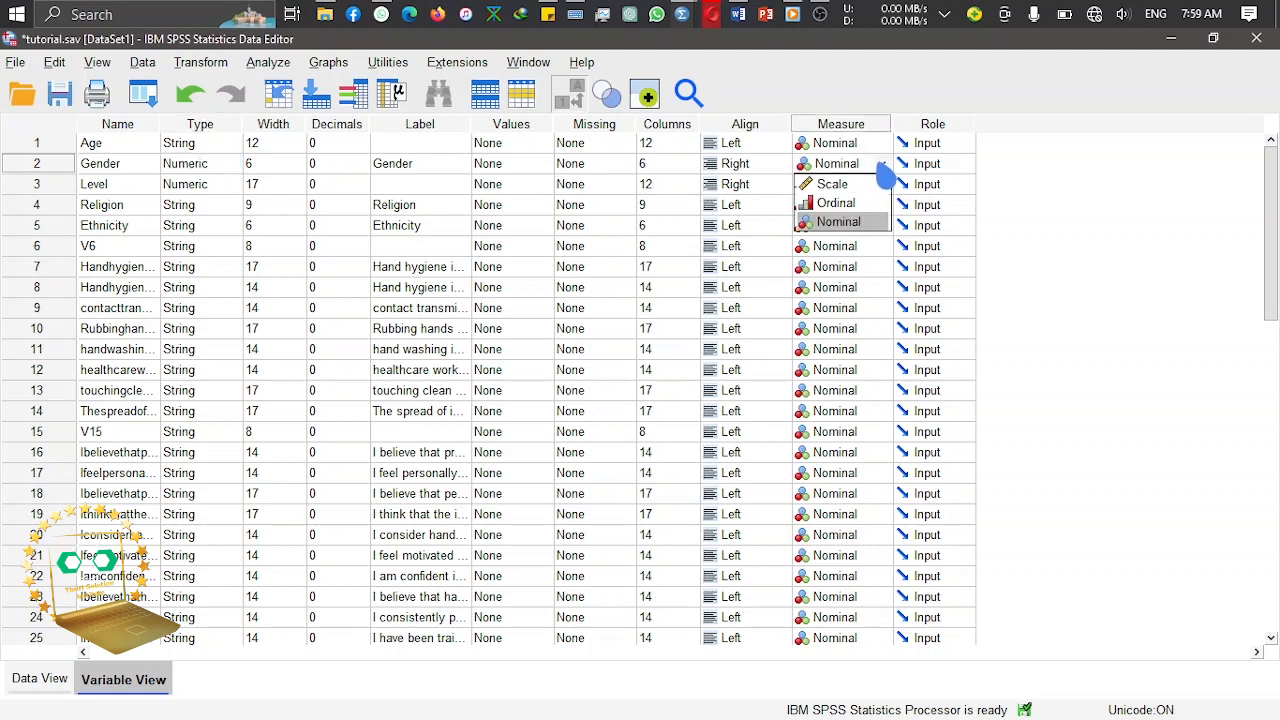
click(848, 185)
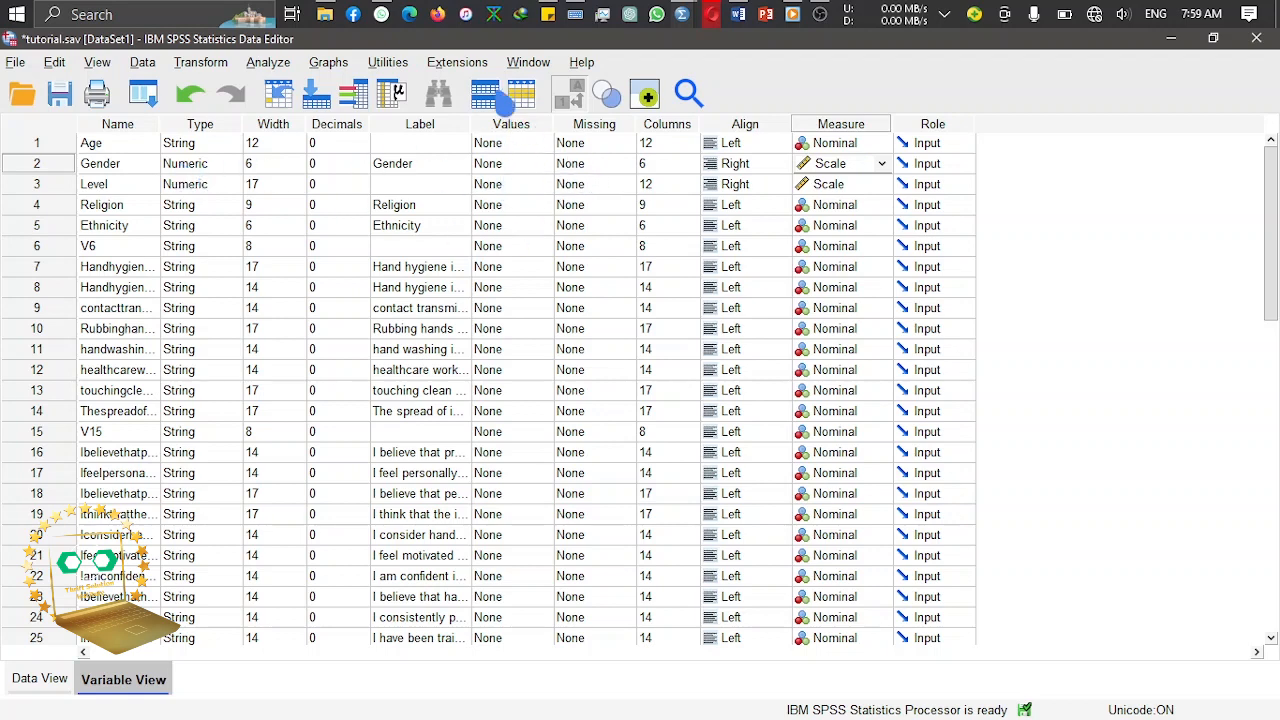
click(50, 168)
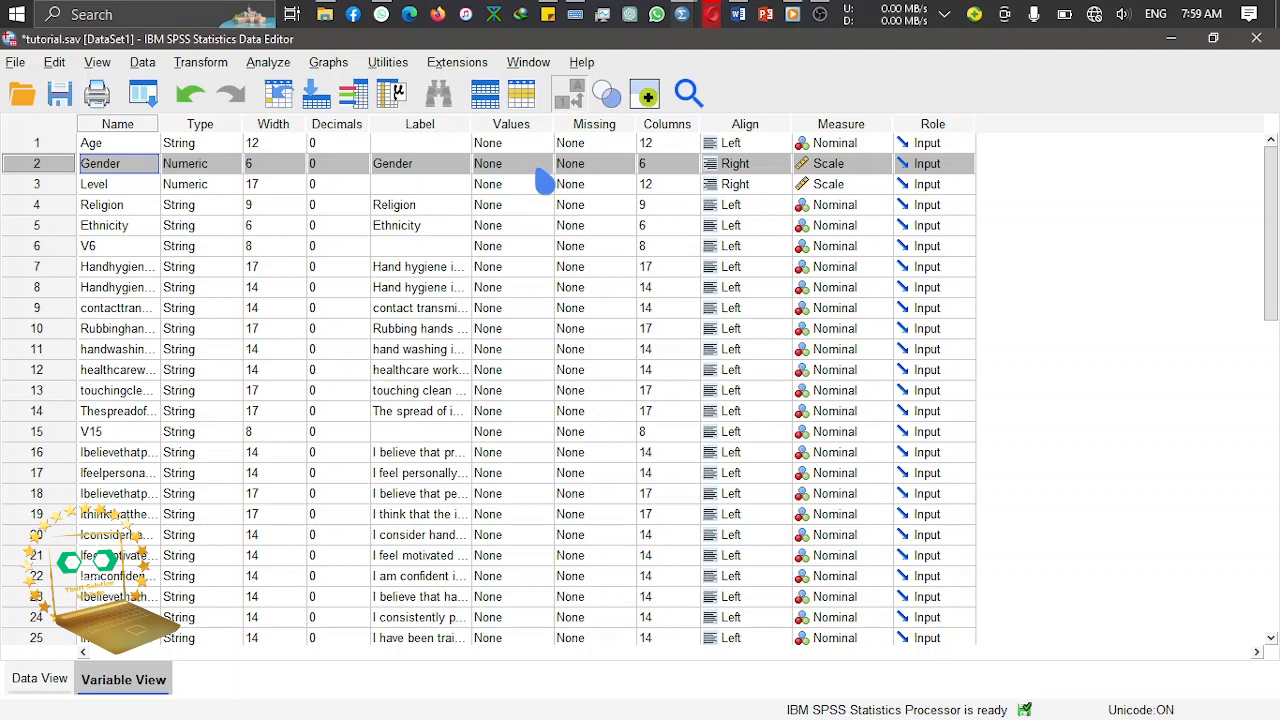
Step: Check the Gender codes in the data and define value labels for Gender: 1 as Males and 2 as Females
click(42, 678)
click(238, 370)
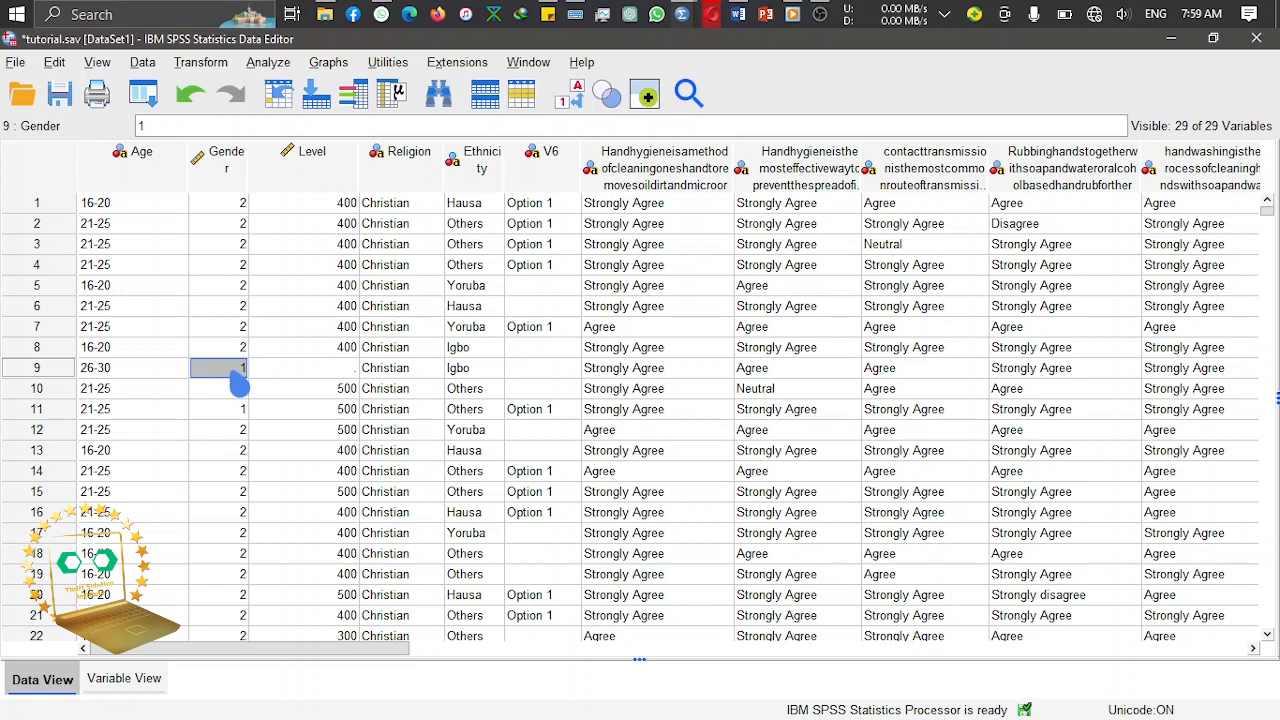
click(237, 350)
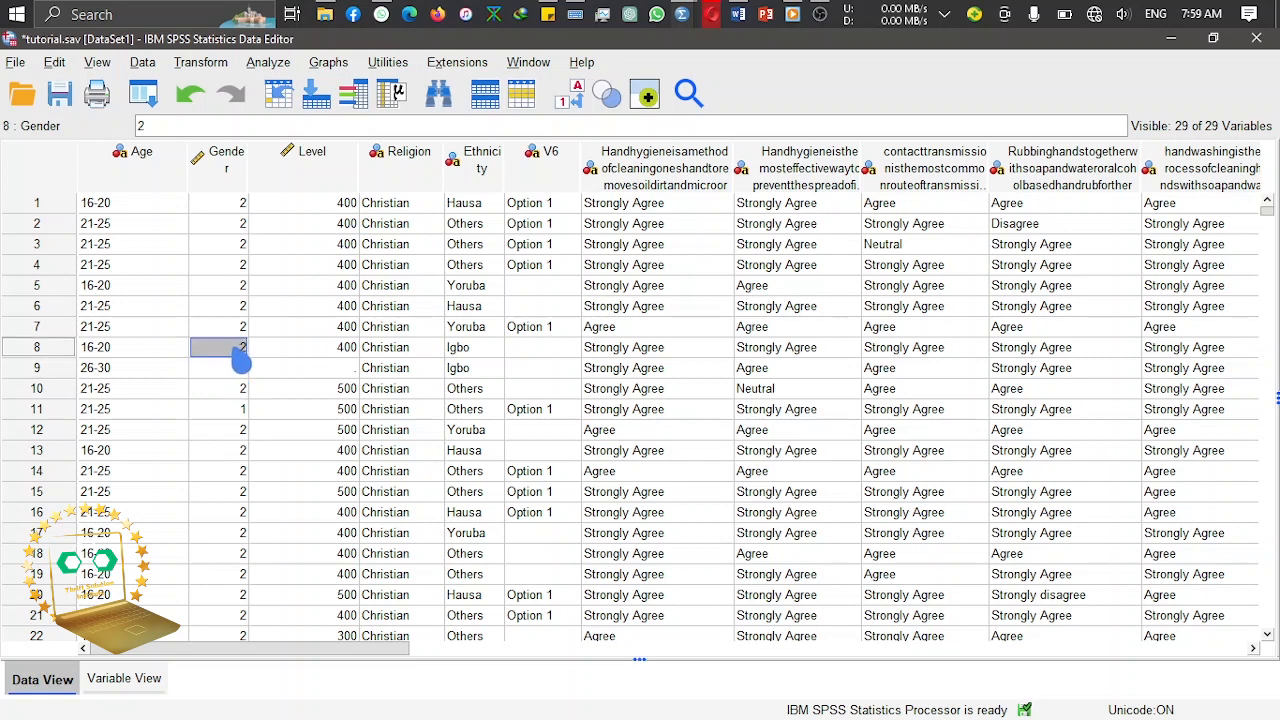
click(138, 686)
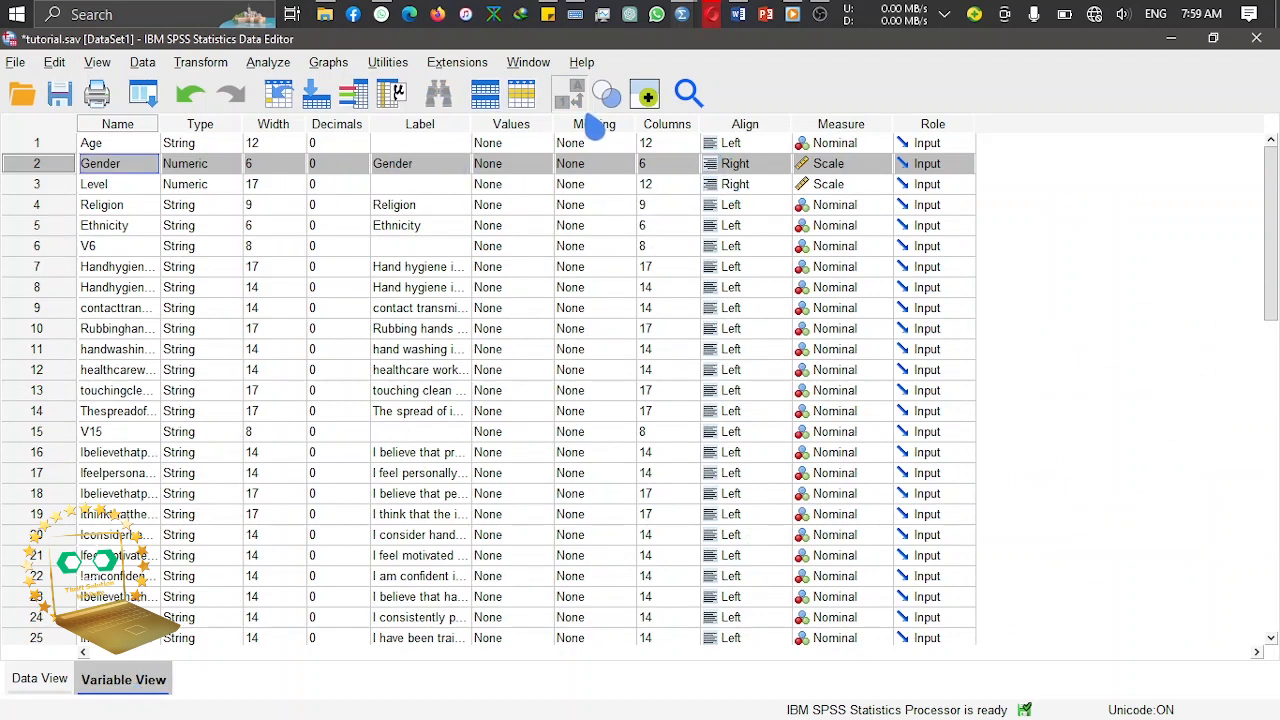
click(550, 166)
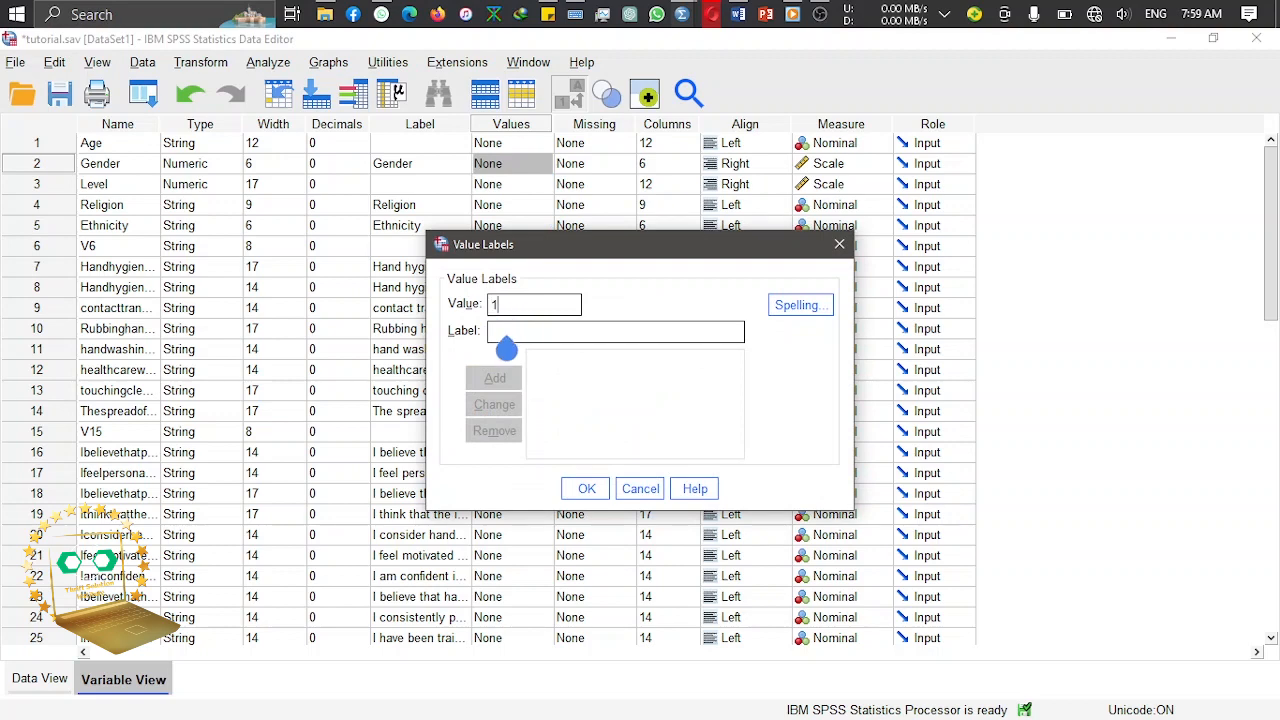
text(Males)
click(495, 378)
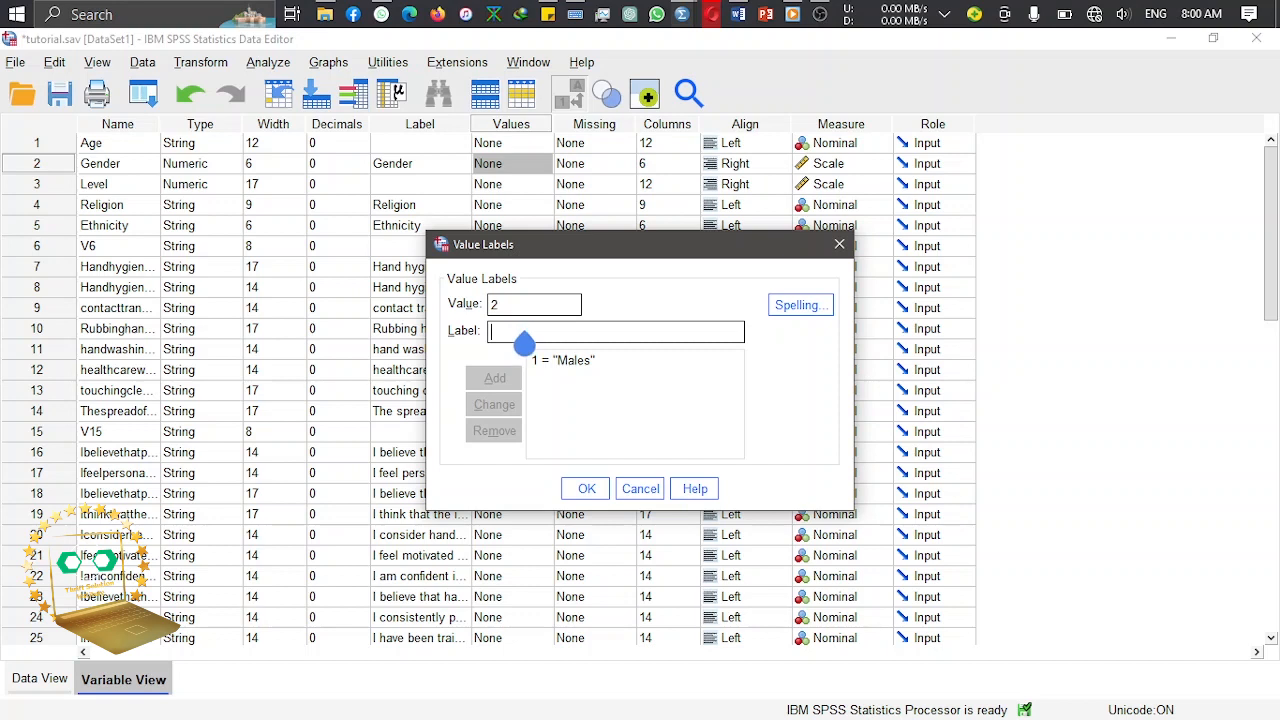
text(FE)
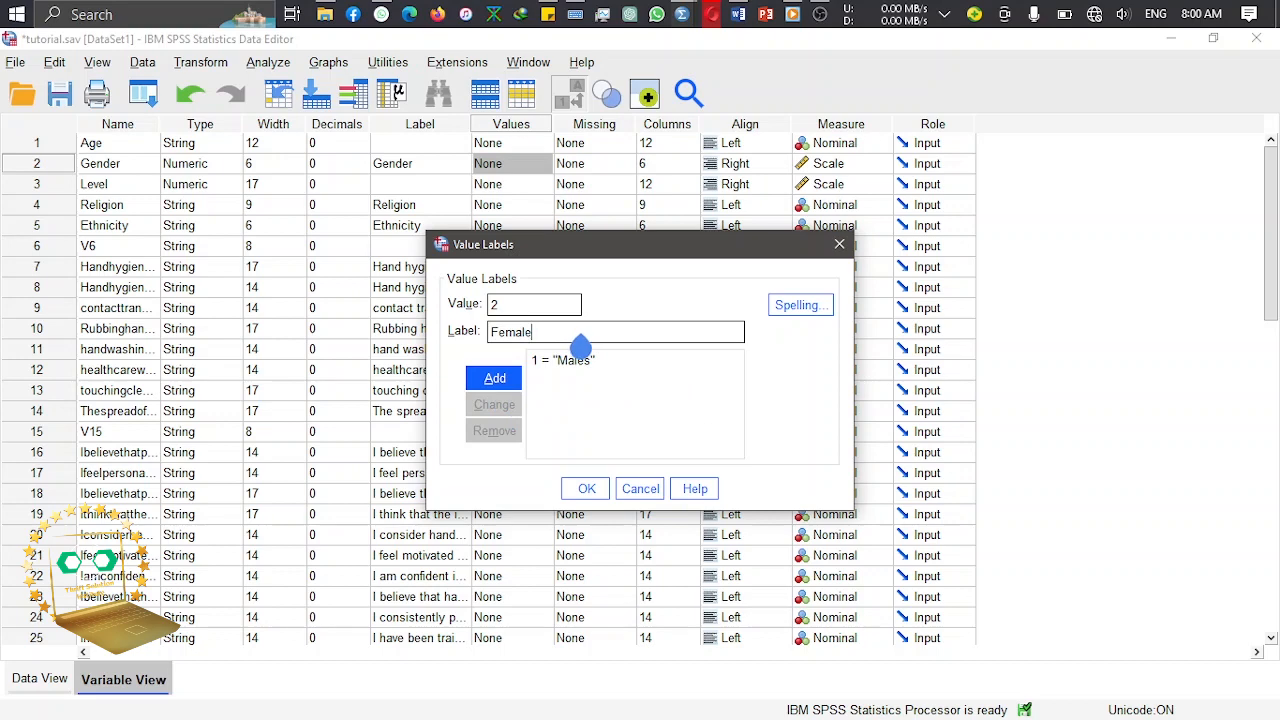
click(495, 378)
click(590, 489)
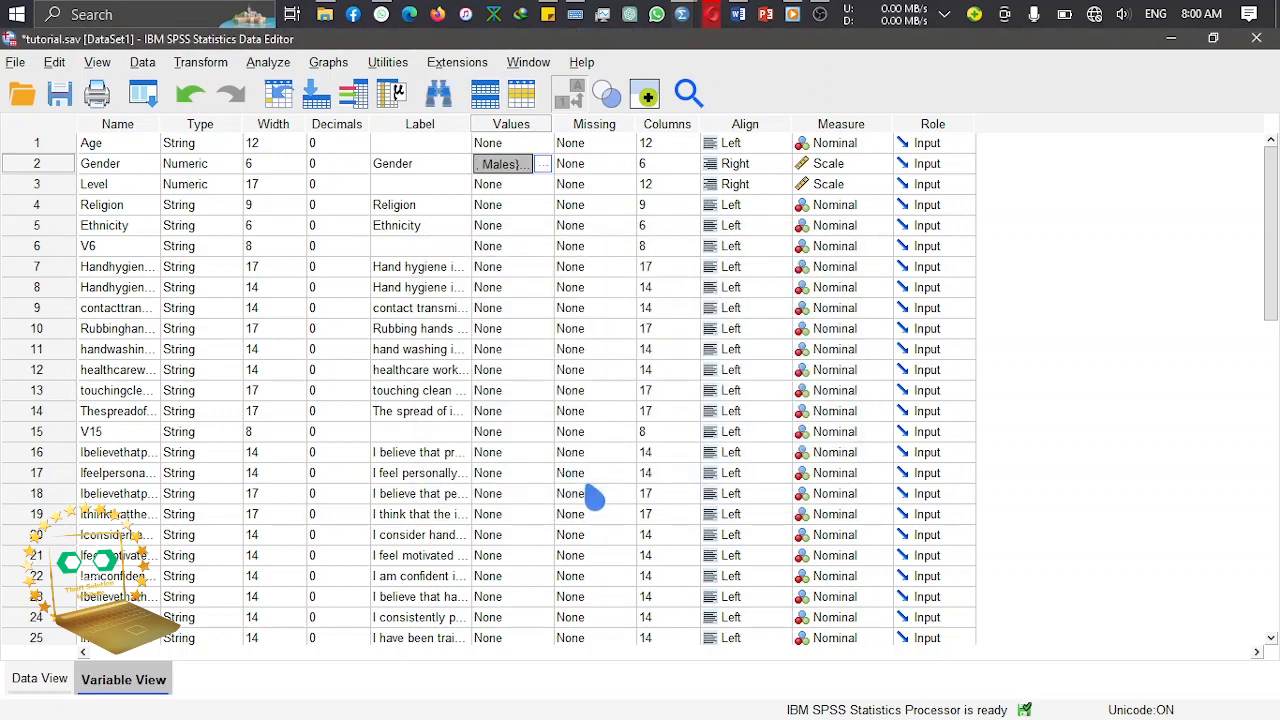
Step: Toggle the value label display in the data to compare Gender's labels with its numeric codes, leaving the labels shown
click(38, 680)
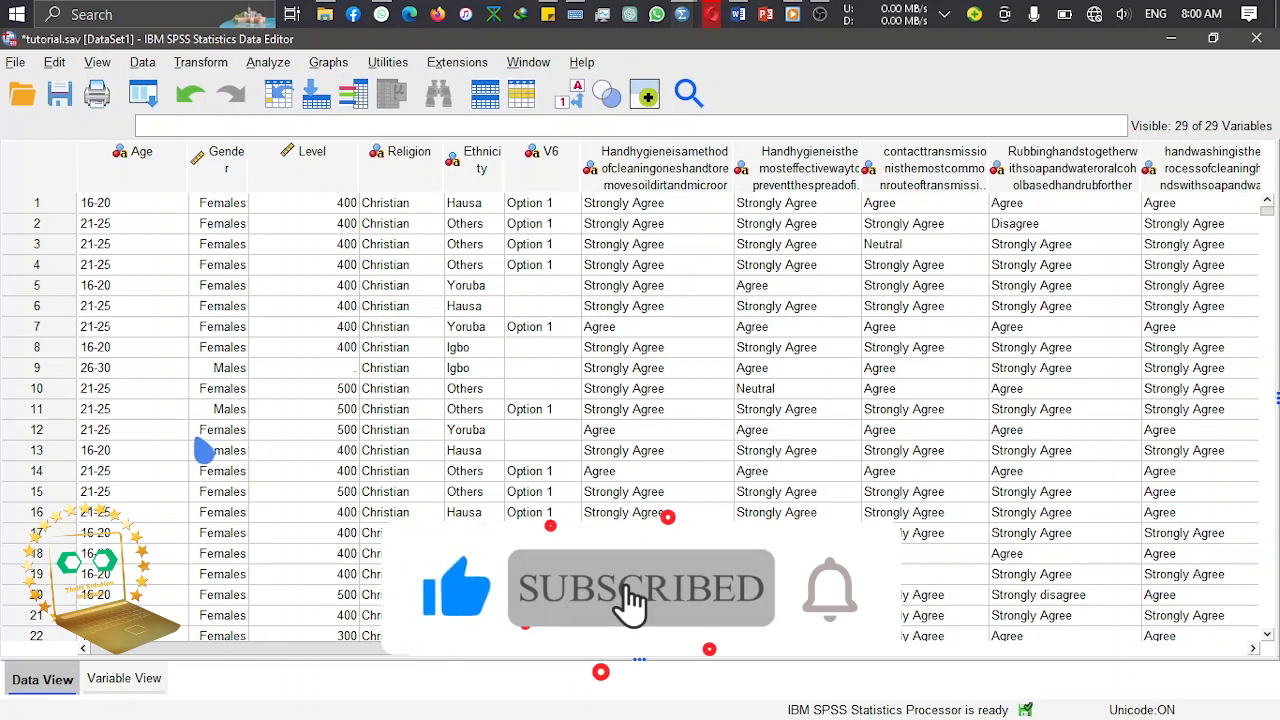
click(577, 112)
click(577, 112)
click(577, 112)
click(577, 112)
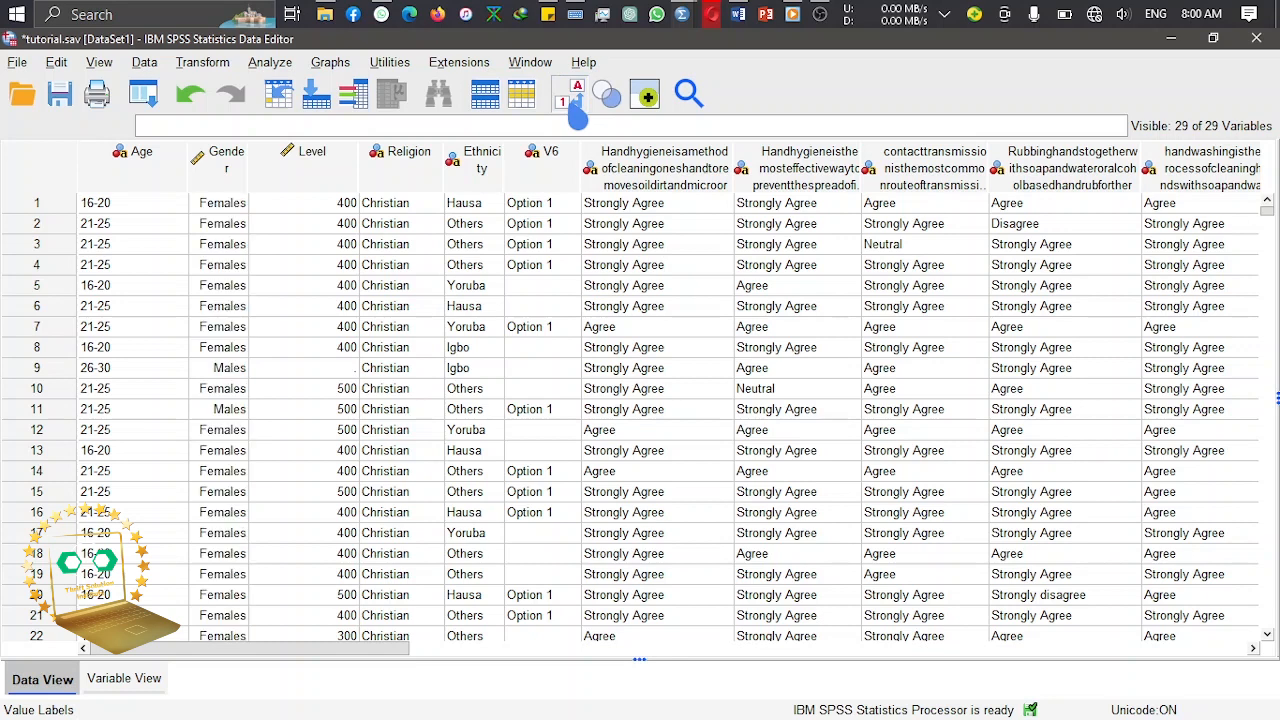
click(577, 112)
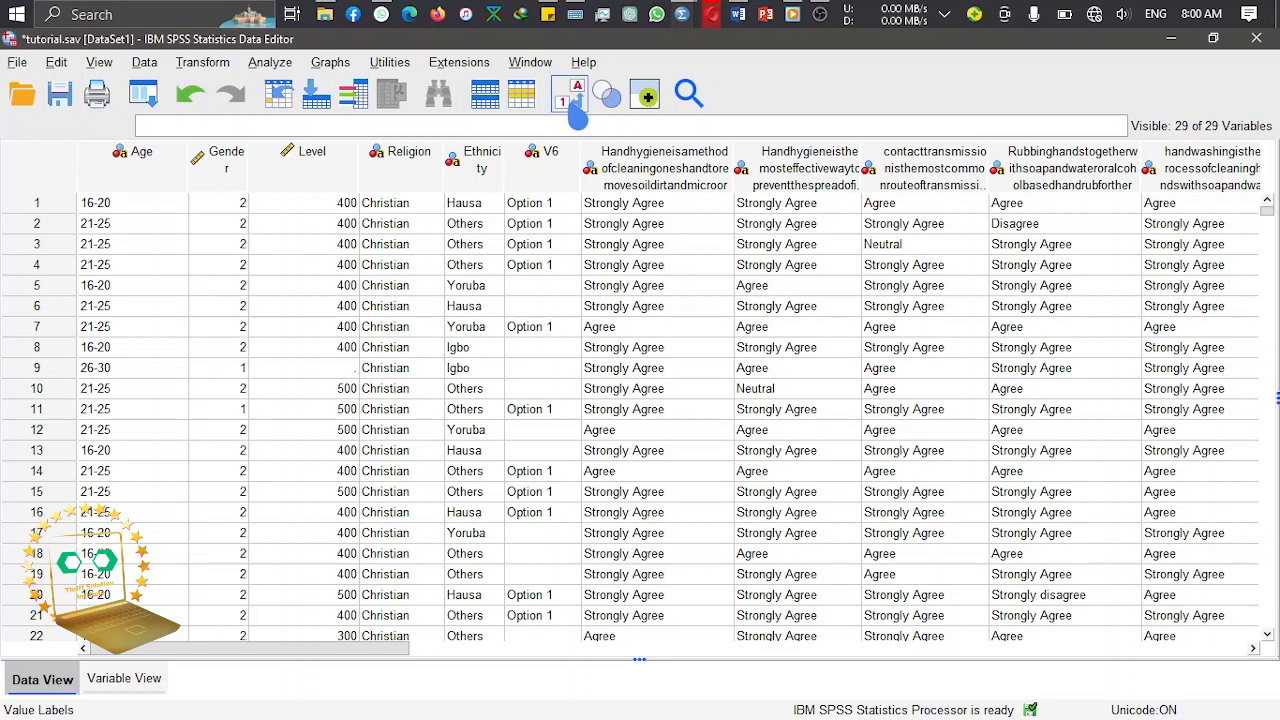
click(577, 112)
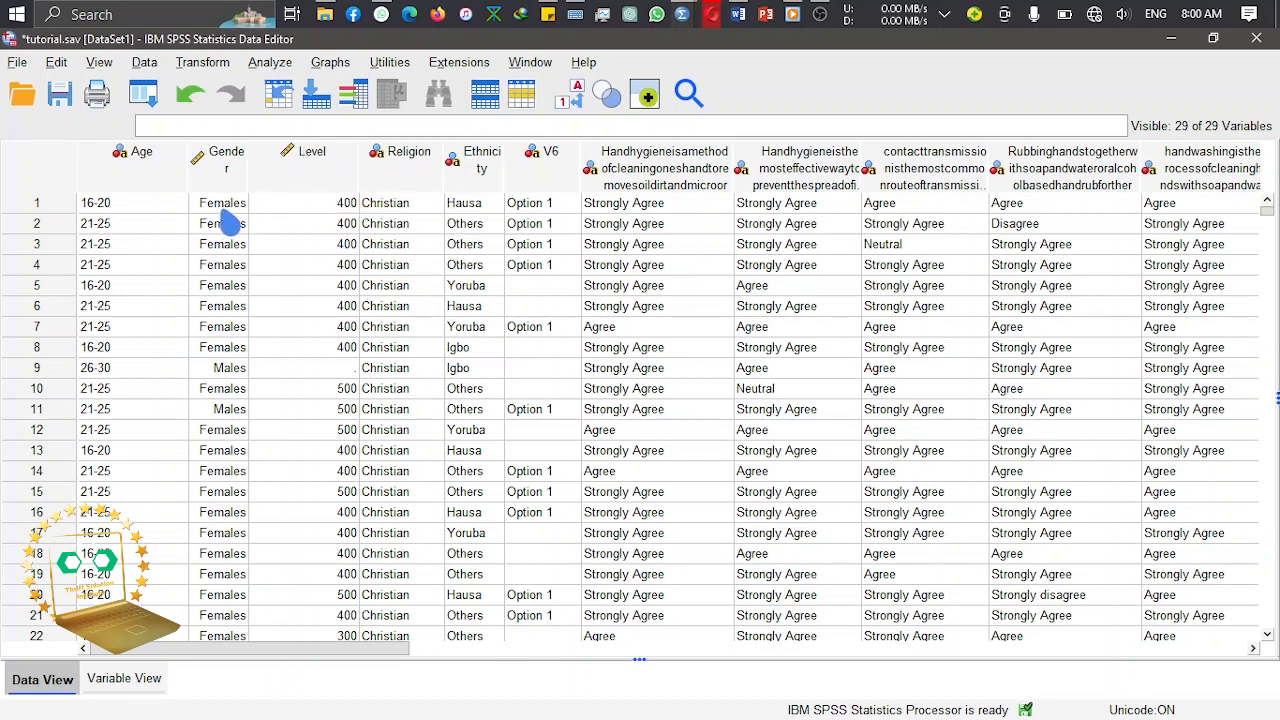
click(132, 680)
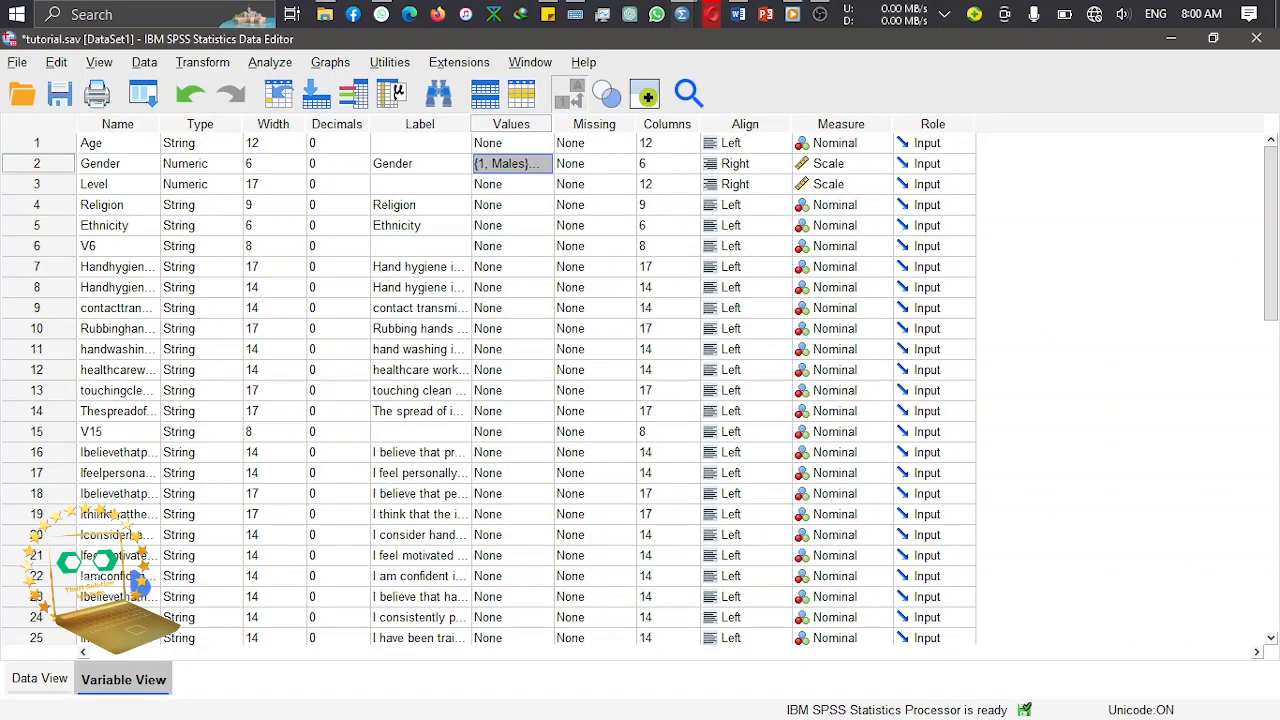
click(40, 680)
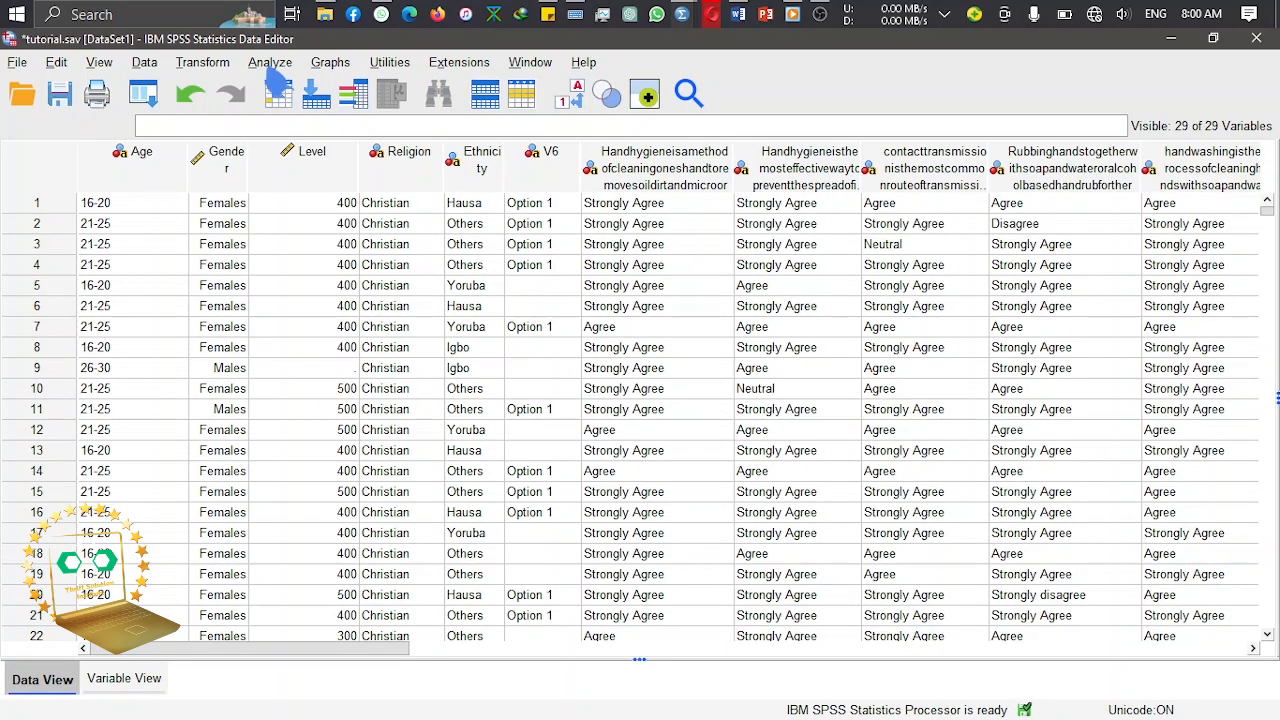
Step: Reset the Recode into Same Variables setup to clear Gender, and add Level as the variable to recode
click(218, 63)
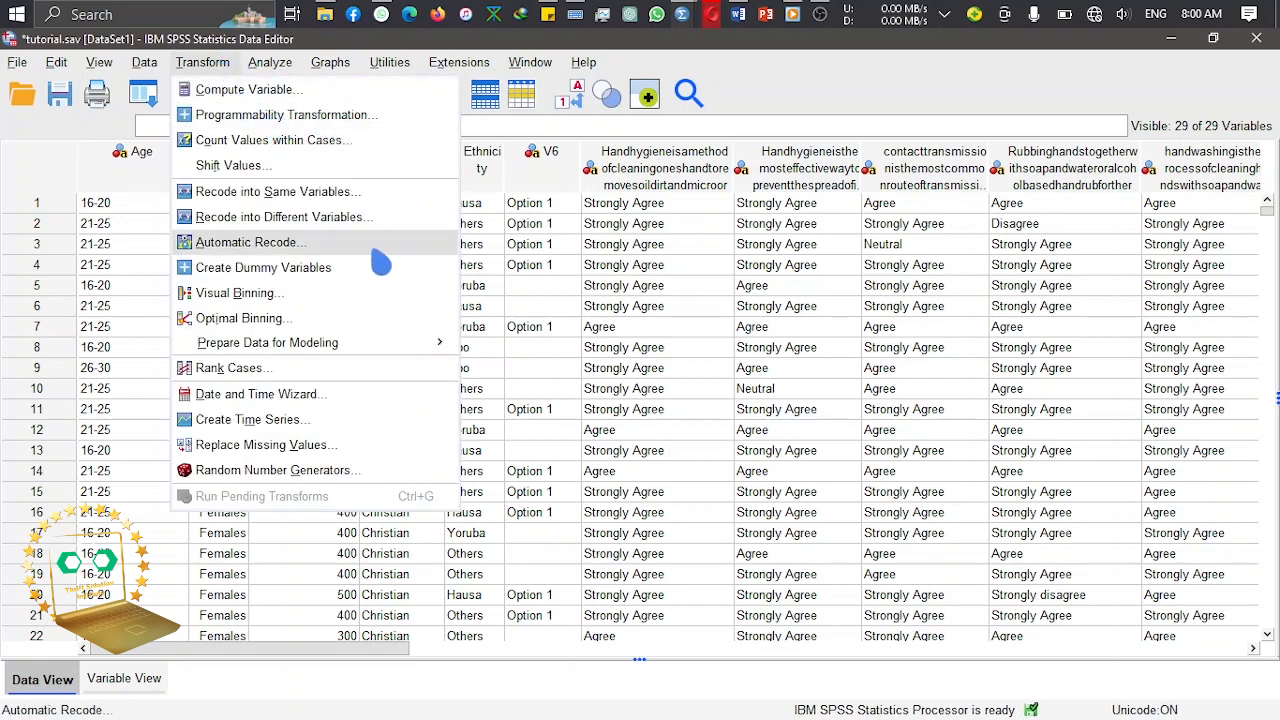
click(352, 196)
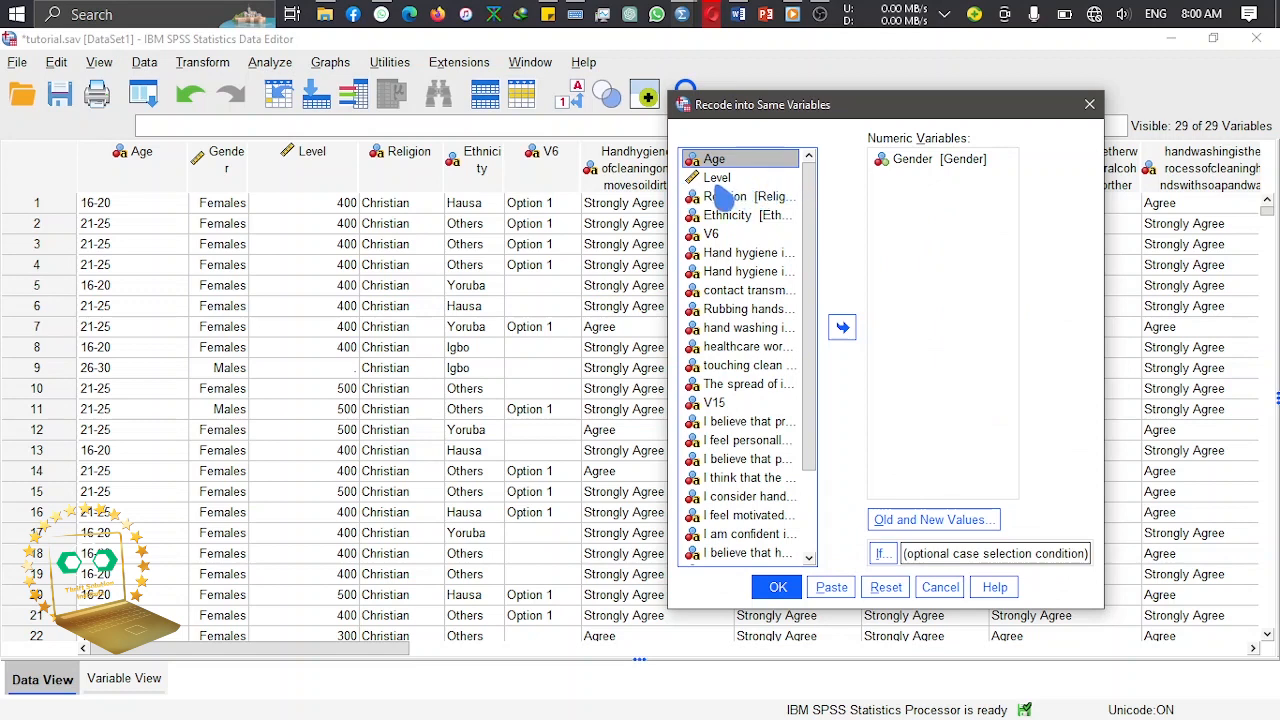
click(720, 180)
click(893, 163)
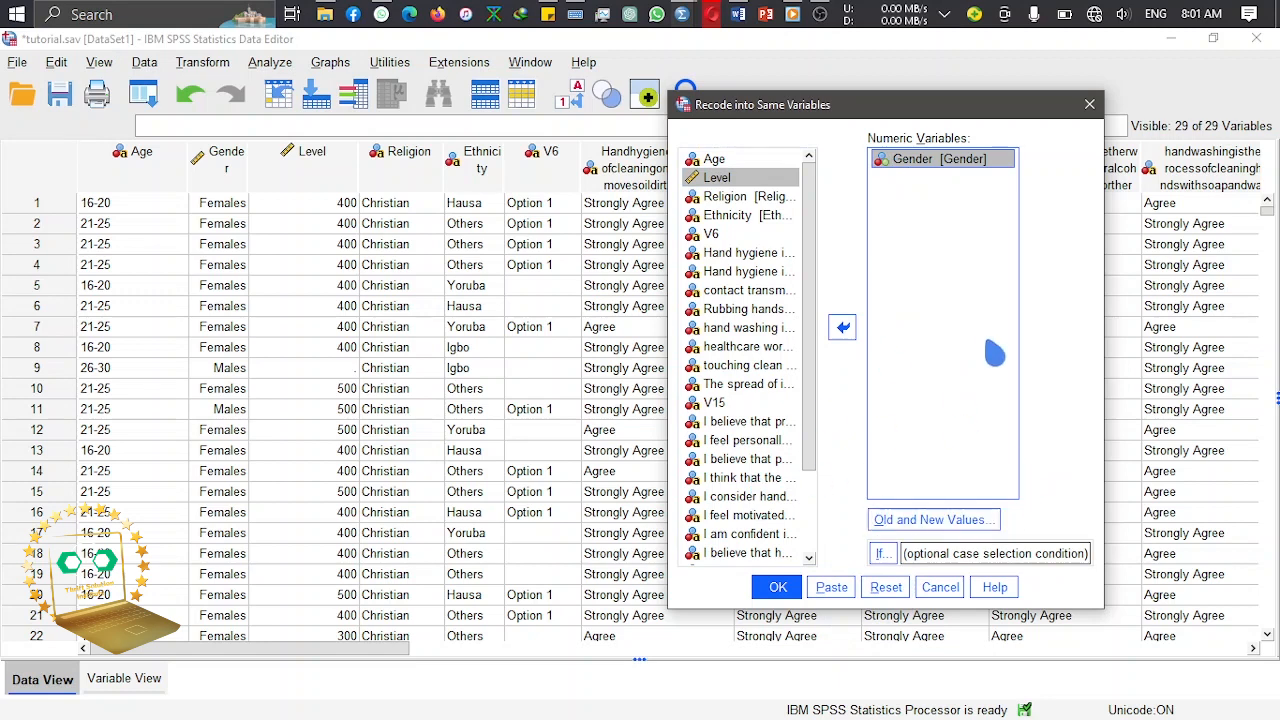
click(886, 590)
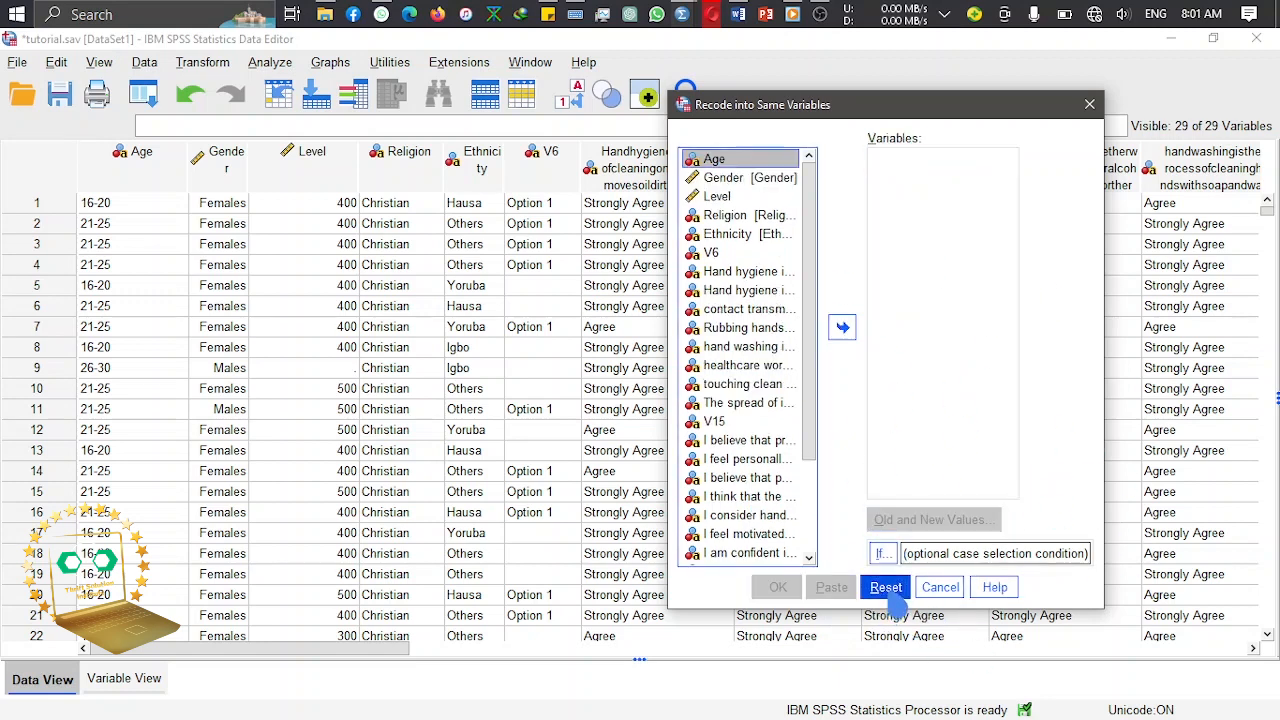
click(760, 182)
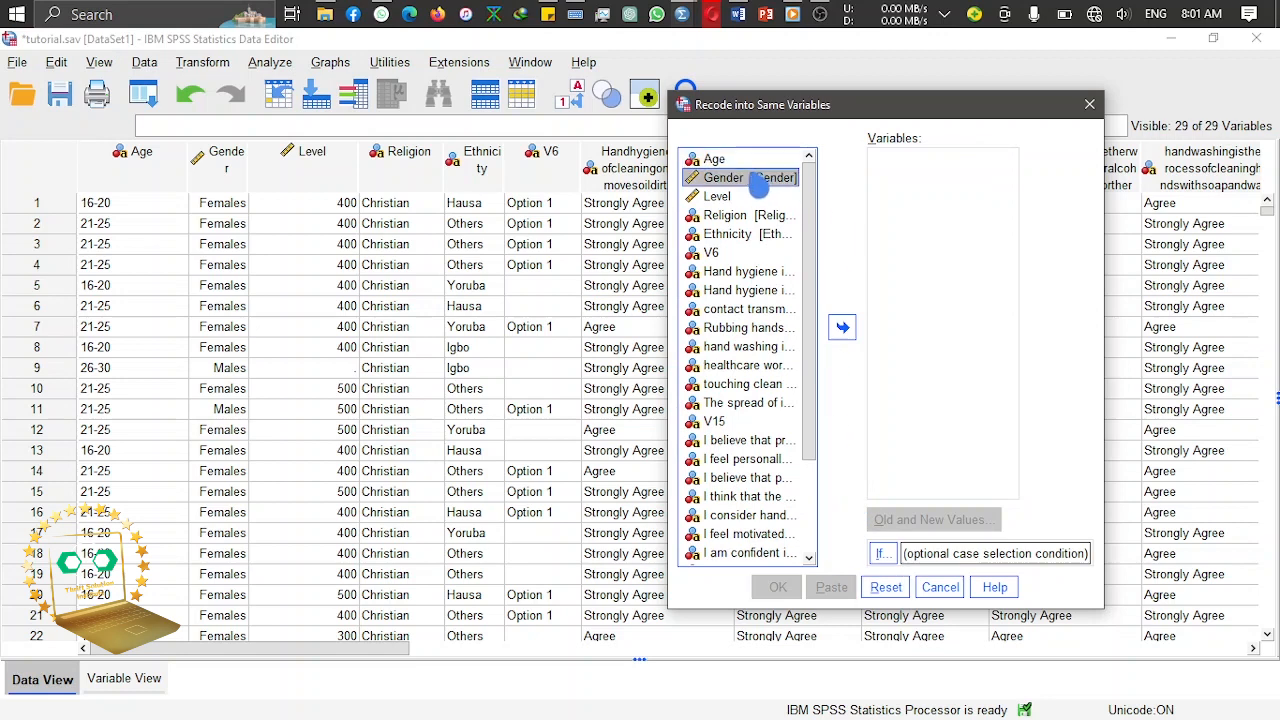
click(750, 200)
click(842, 327)
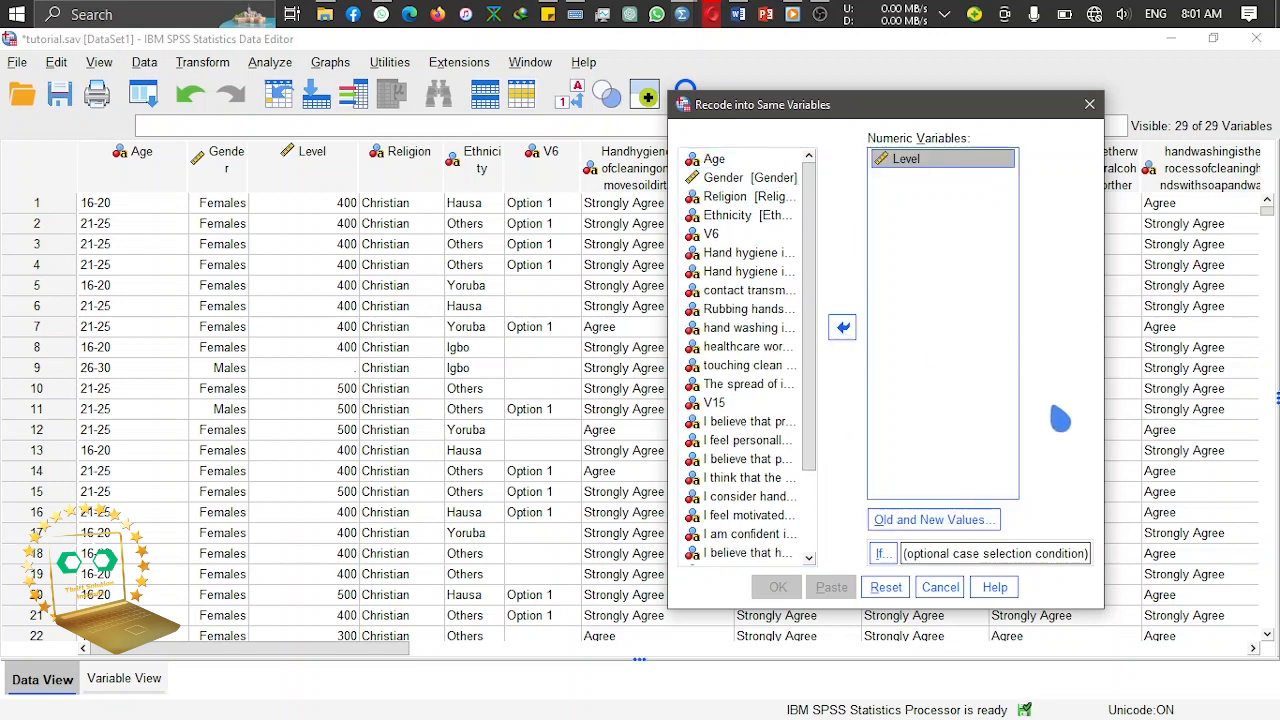
Step: Open the old and new values for the Level recode and map old value 300 to new value 1
click(945, 522)
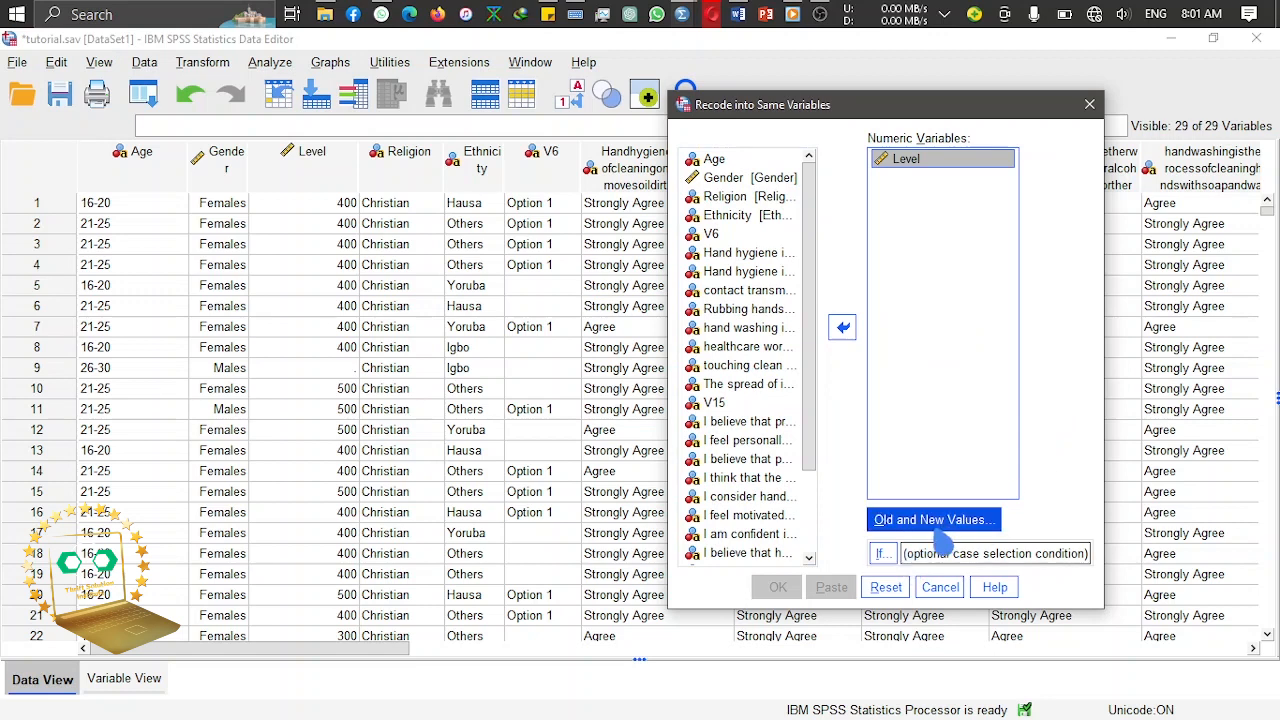
click(932, 521)
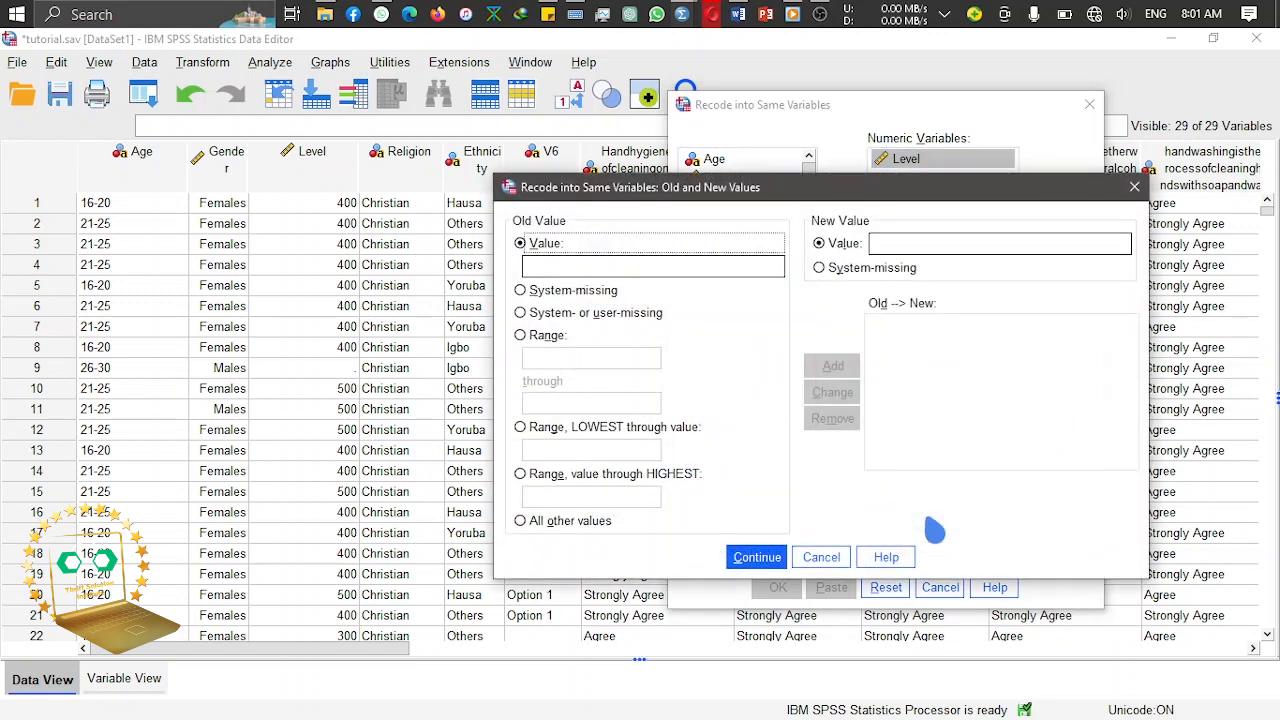
click(598, 268)
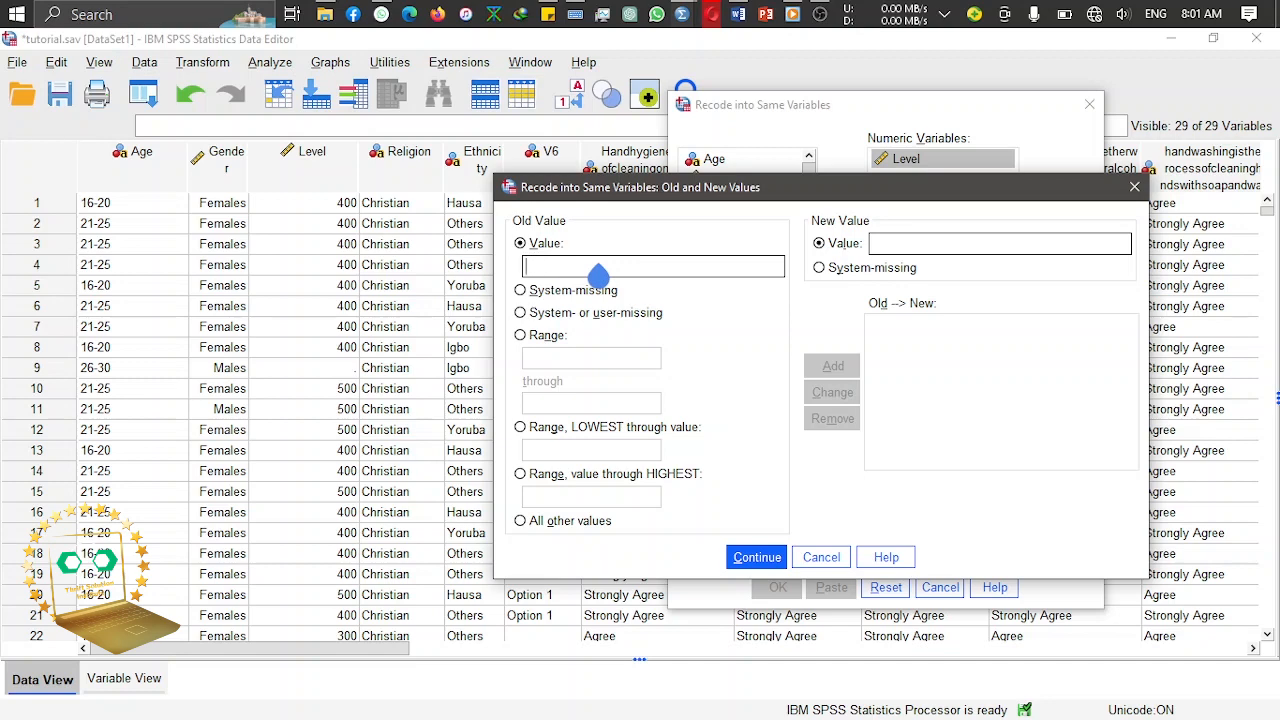
click(902, 250)
text(1)
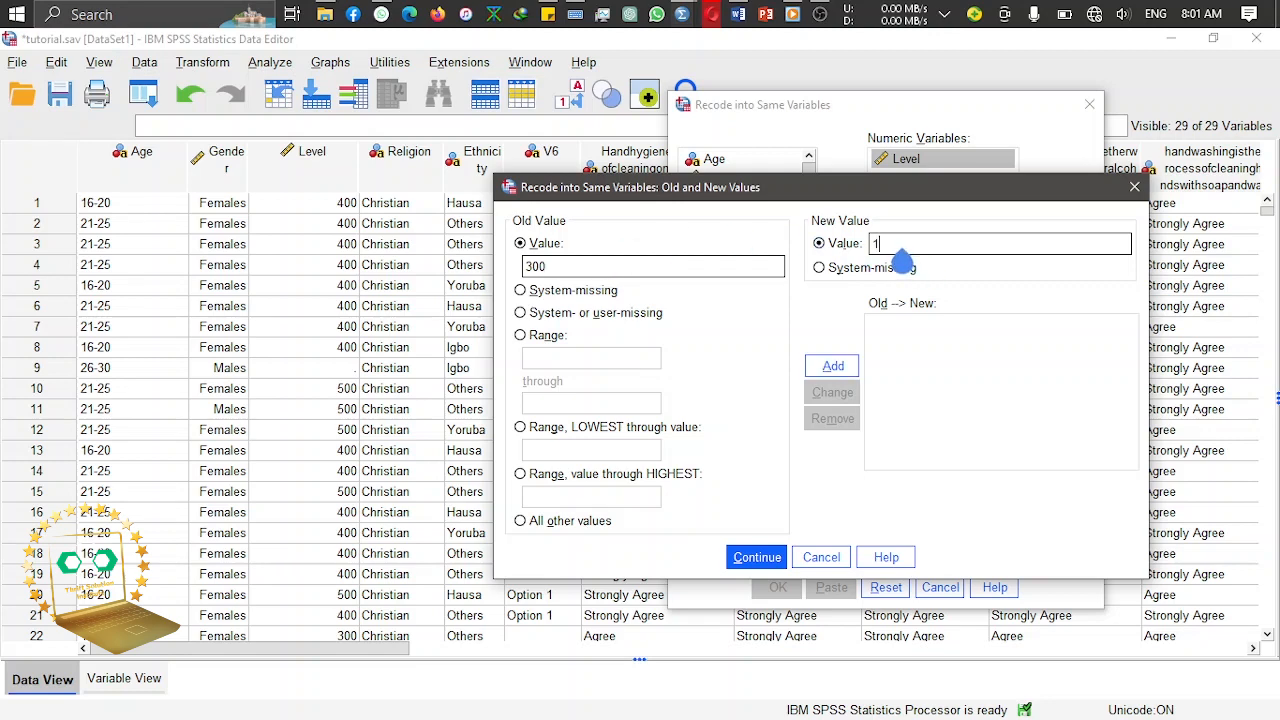
click(850, 372)
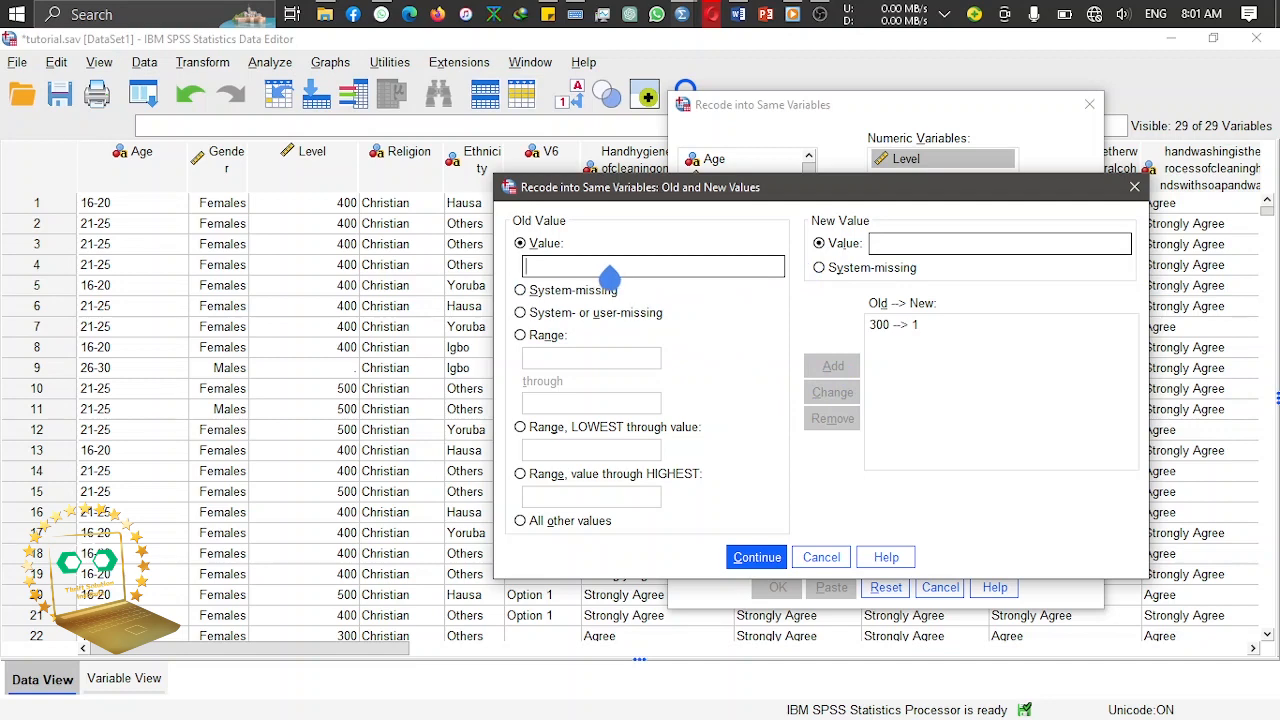
Step: Add a recode rule for Level that maps old value 400 to new value 2
click(573, 10)
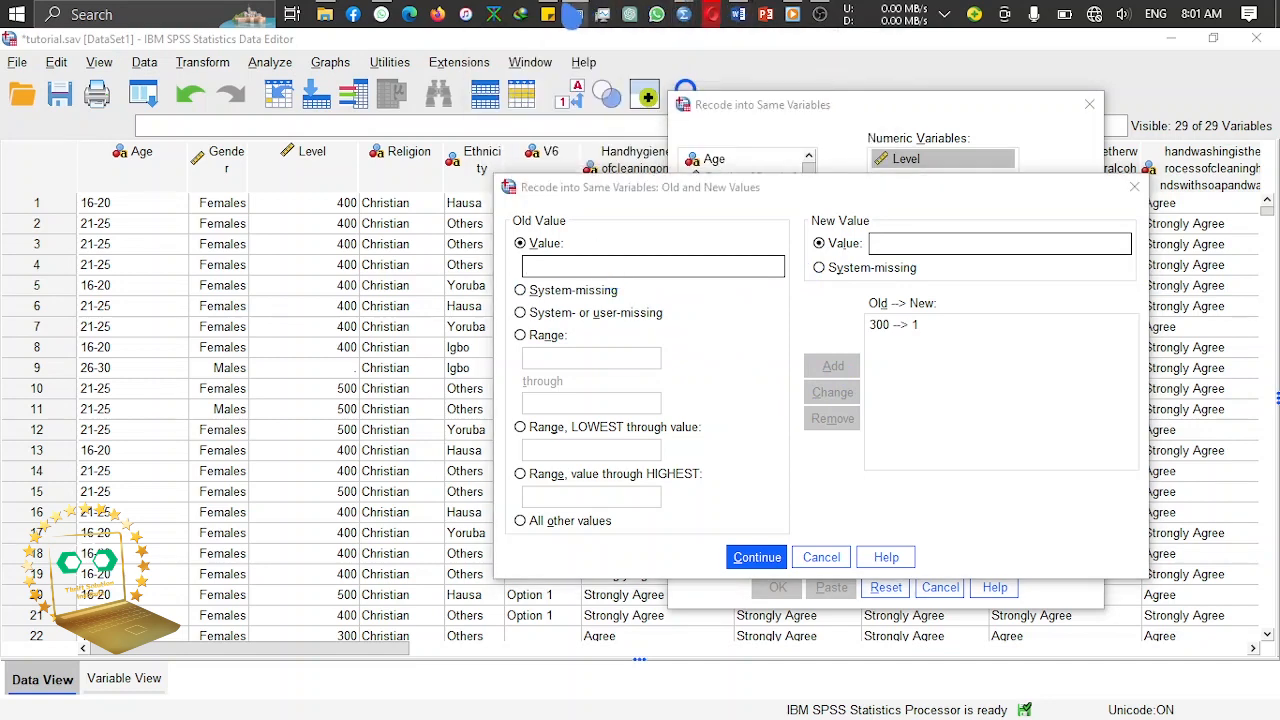
click(572, 268)
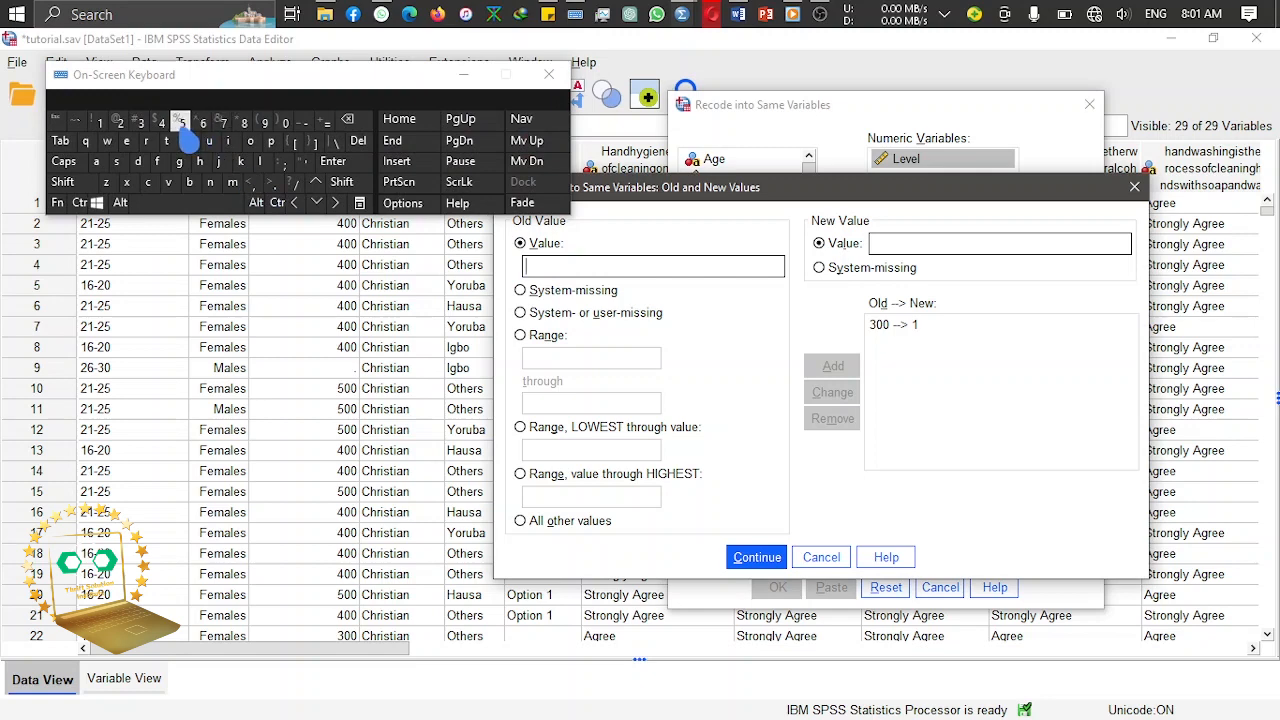
click(161, 122)
click(549, 75)
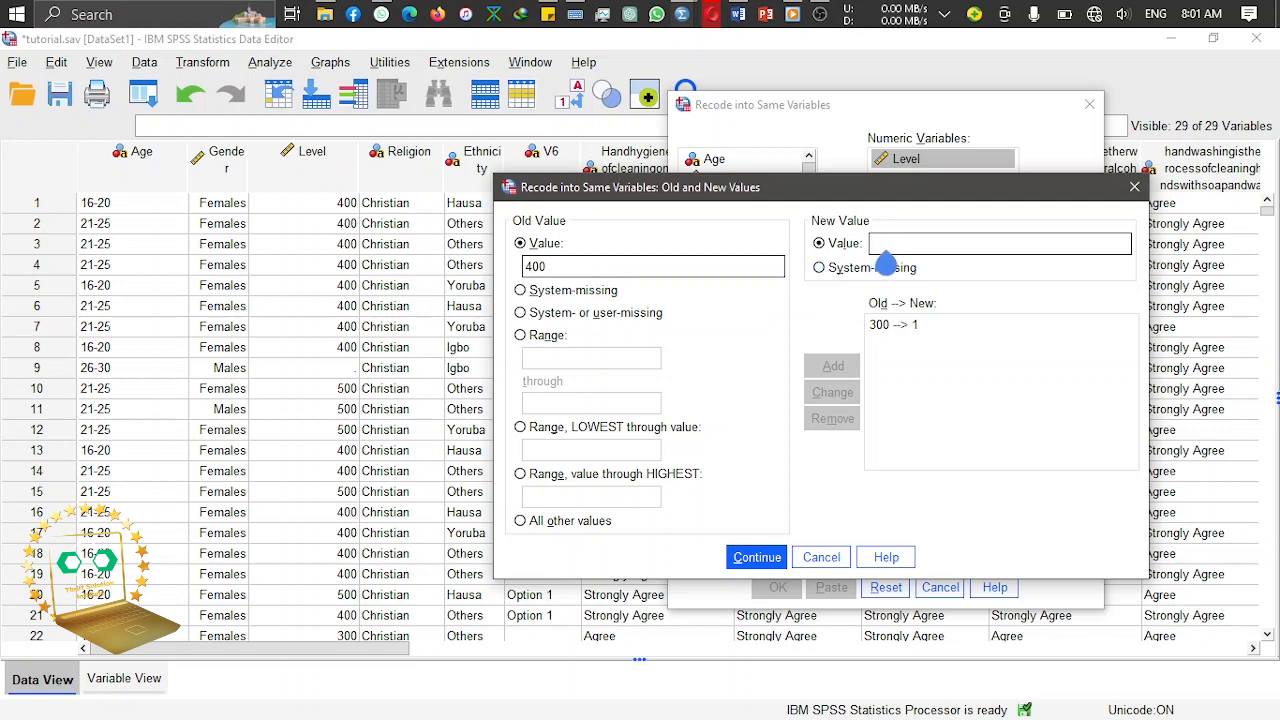
text(12)
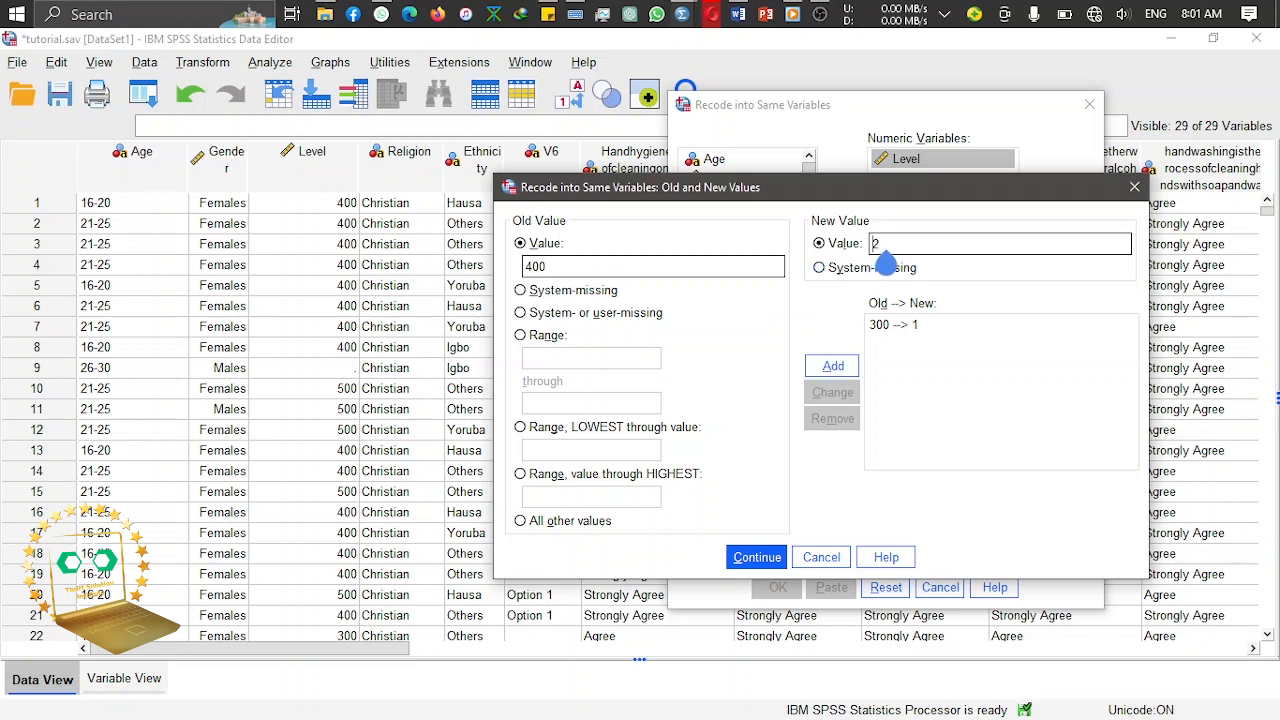
click(833, 366)
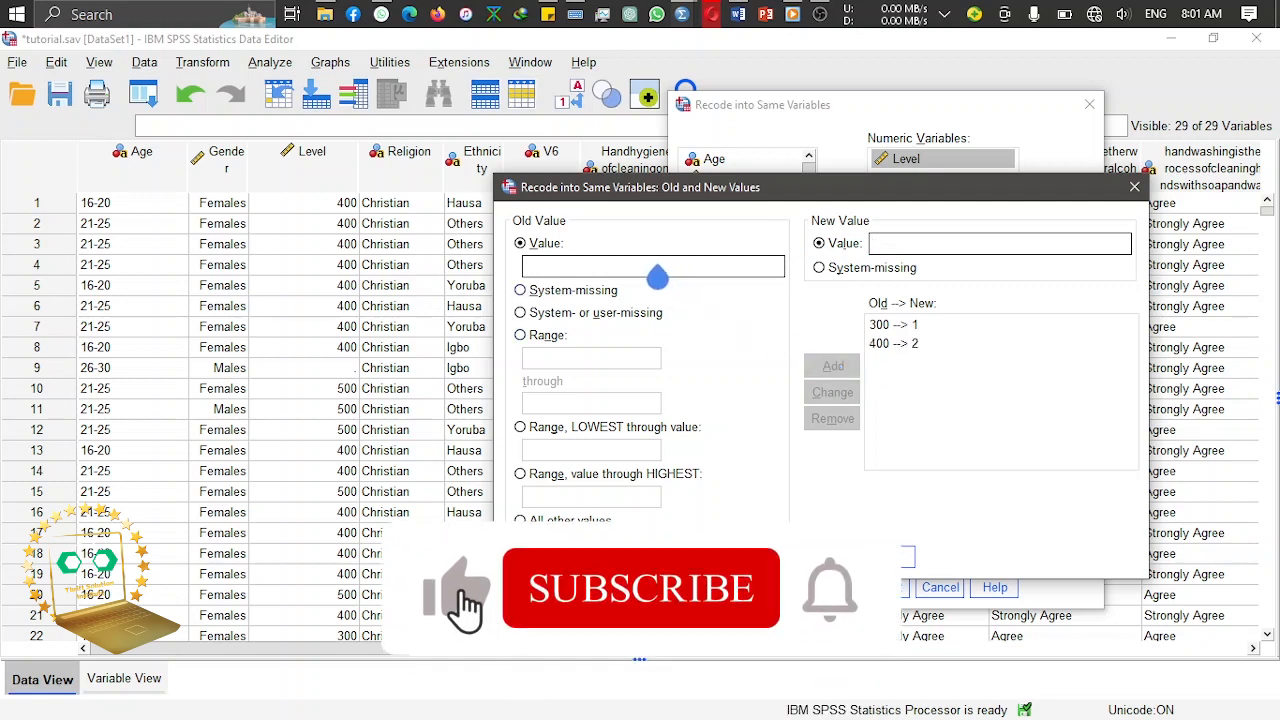
Step: Add a recode rule for Level that maps old value 500 to new value 3
text(450)
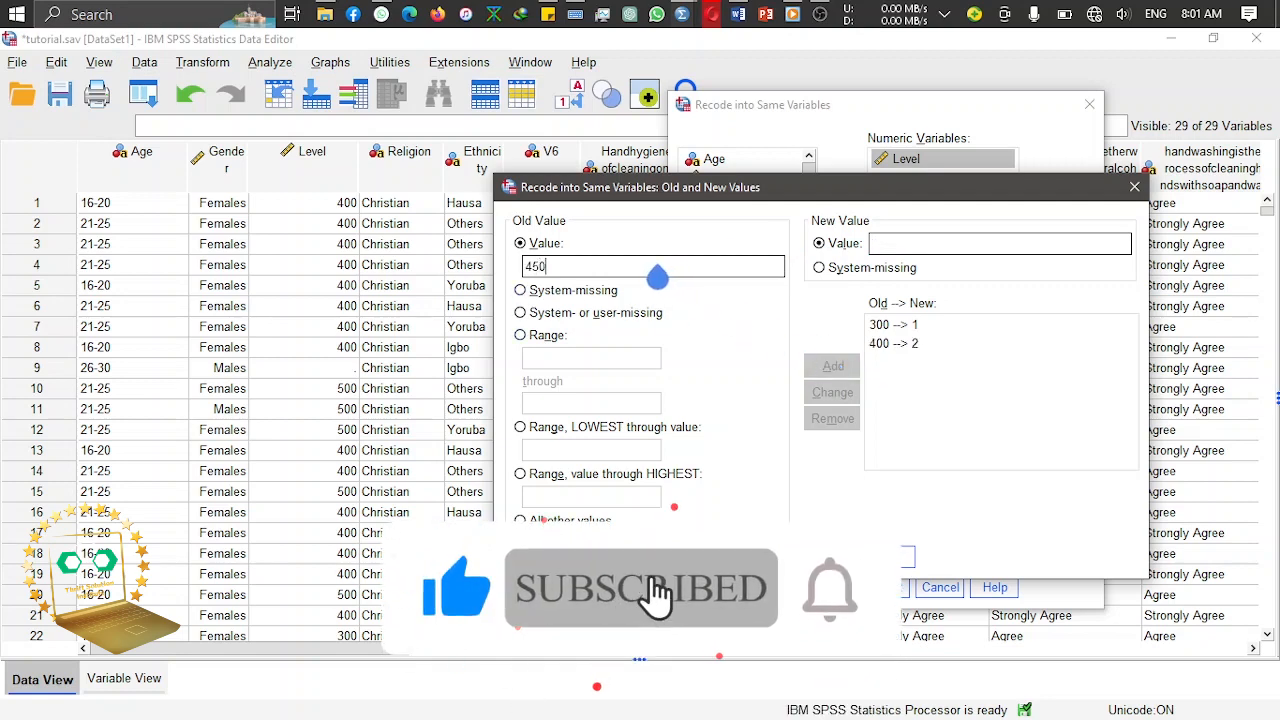
text(0)
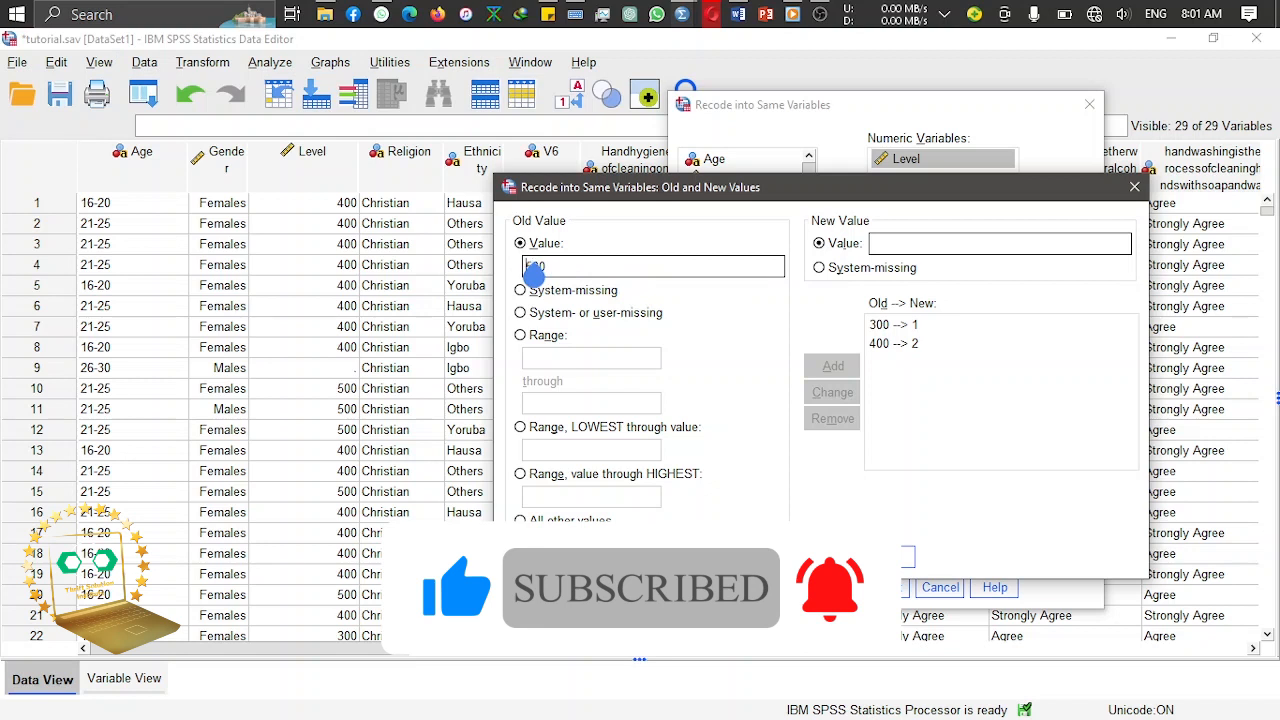
click(890, 247)
text(34)
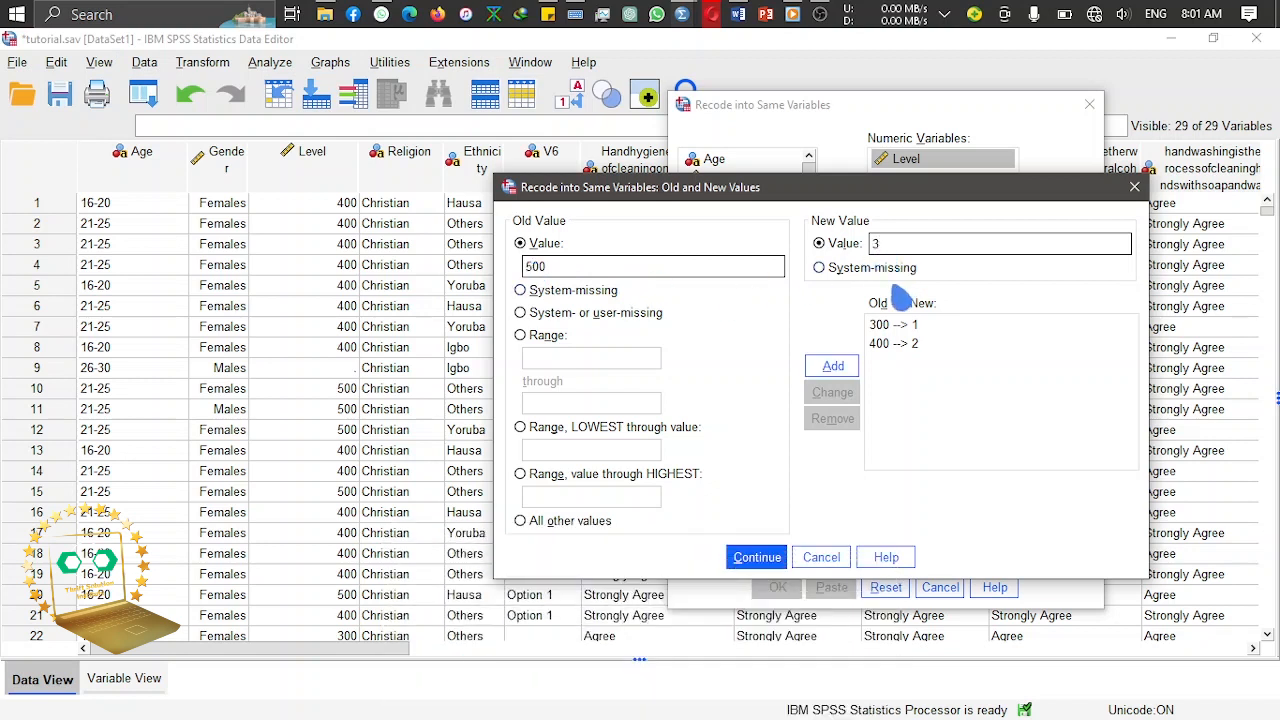
click(833, 366)
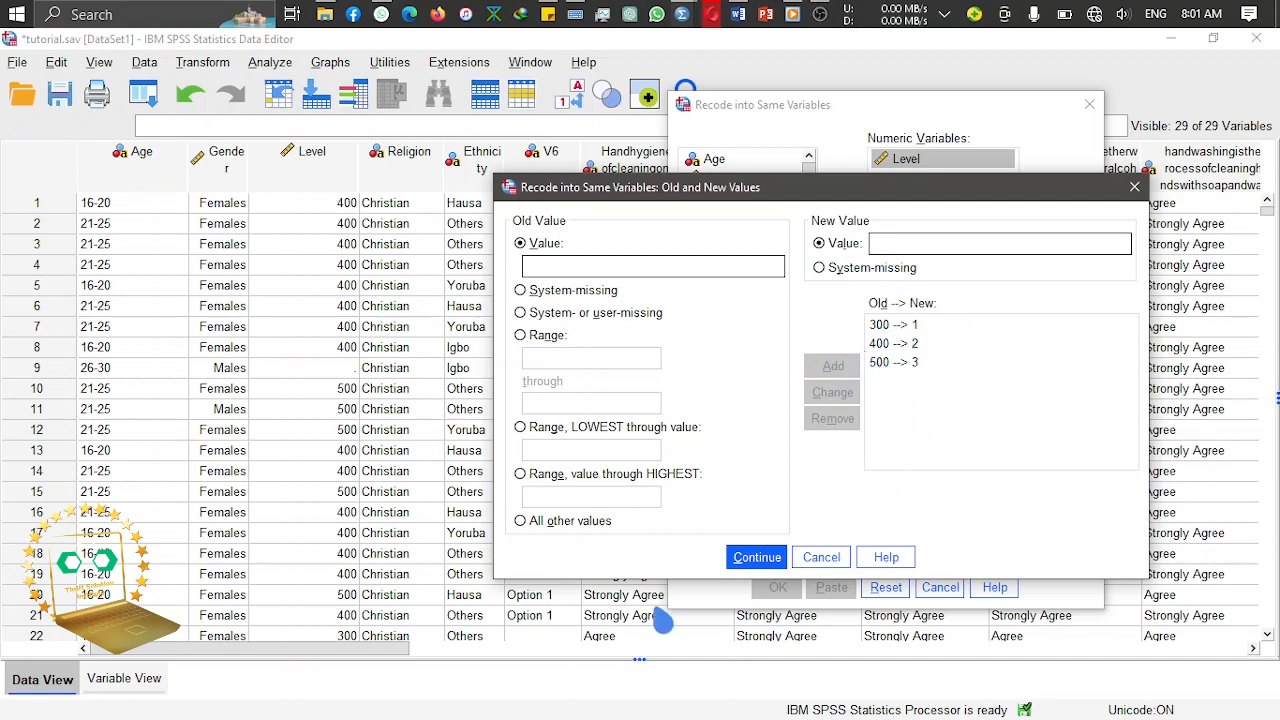
Step: Accept the three rules, run the Level recode, and return to the tutorial.sav data window
click(757, 558)
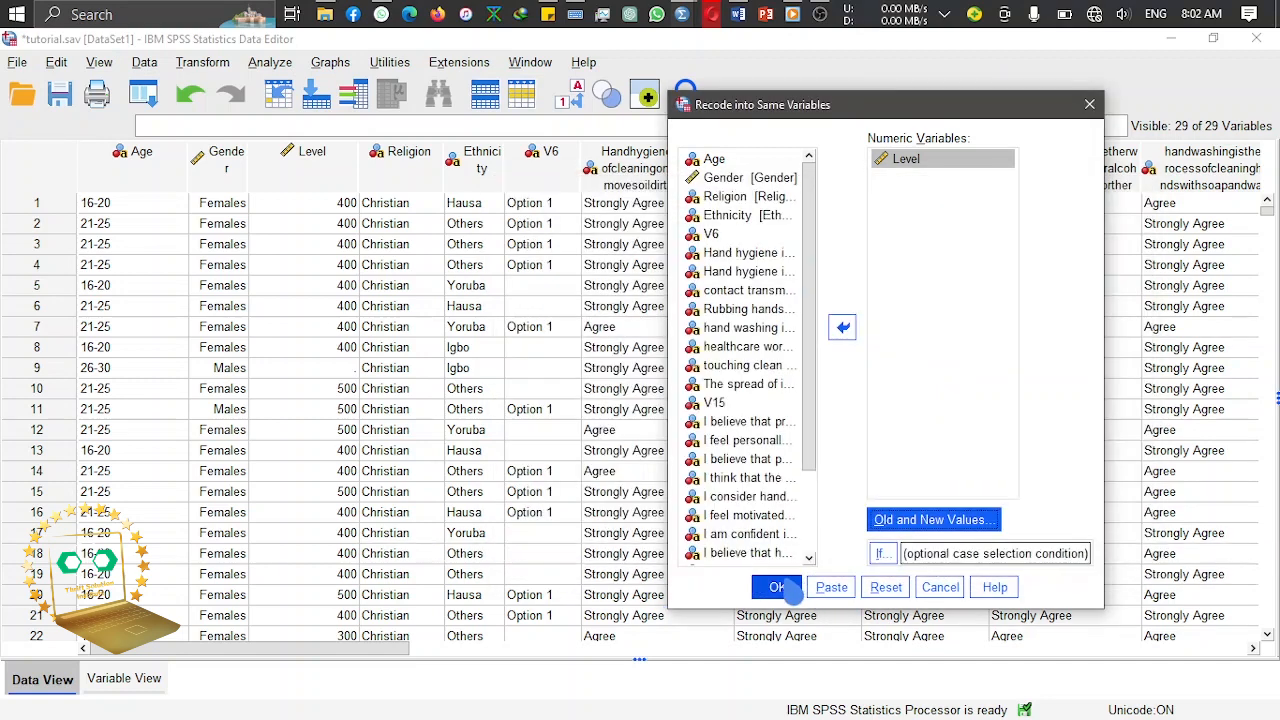
click(775, 587)
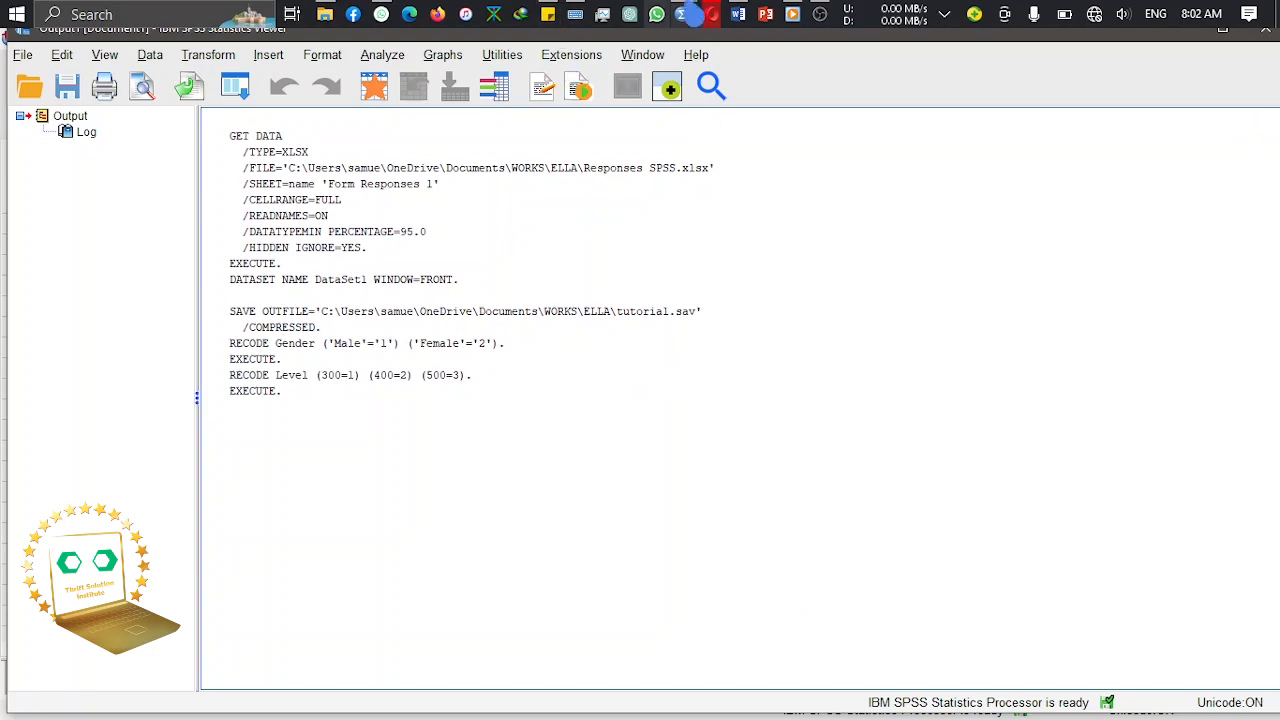
mouse_move(683, 14)
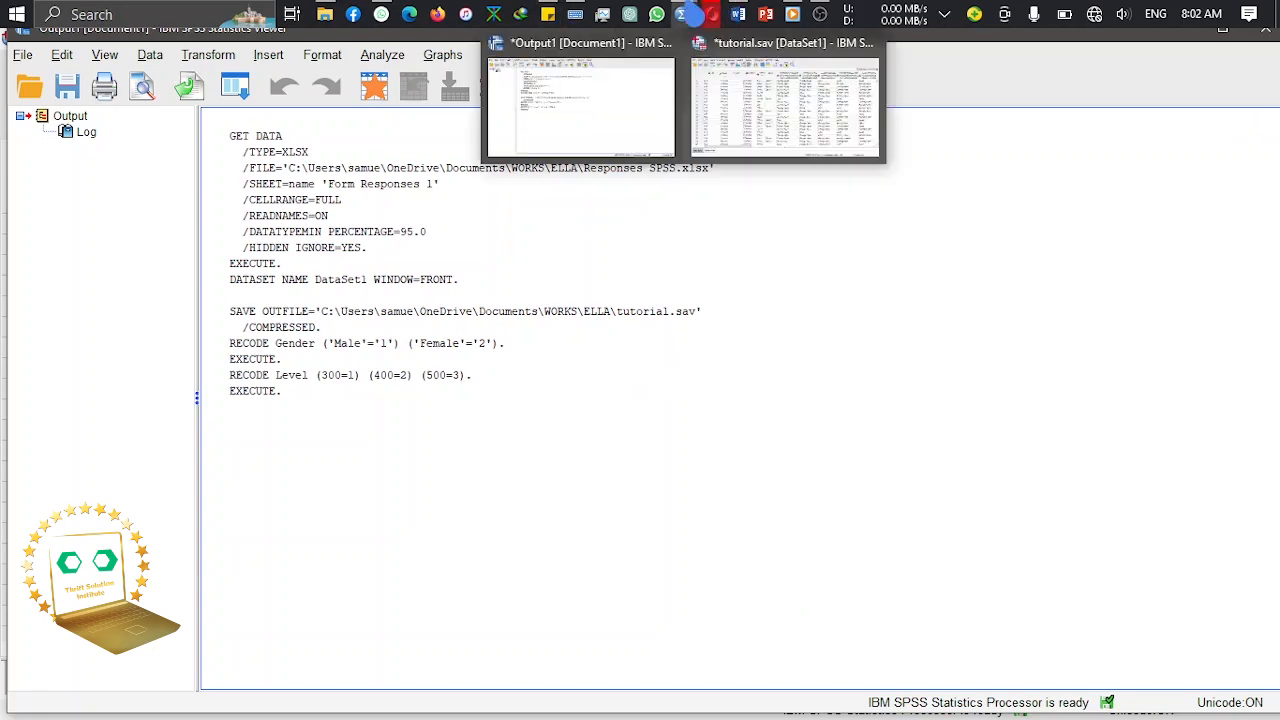
click(780, 100)
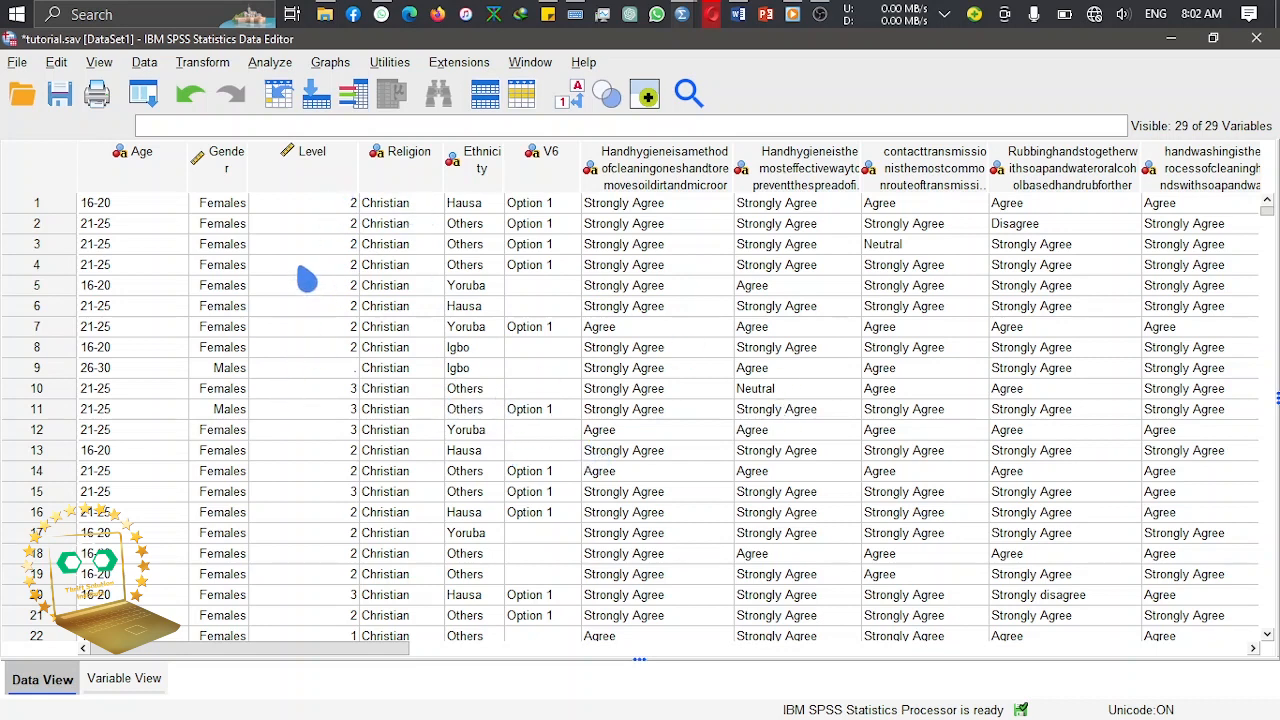
Step: Fill in the missing Level values in the data: 3 for case 9 and 5 for case 39
click(333, 372)
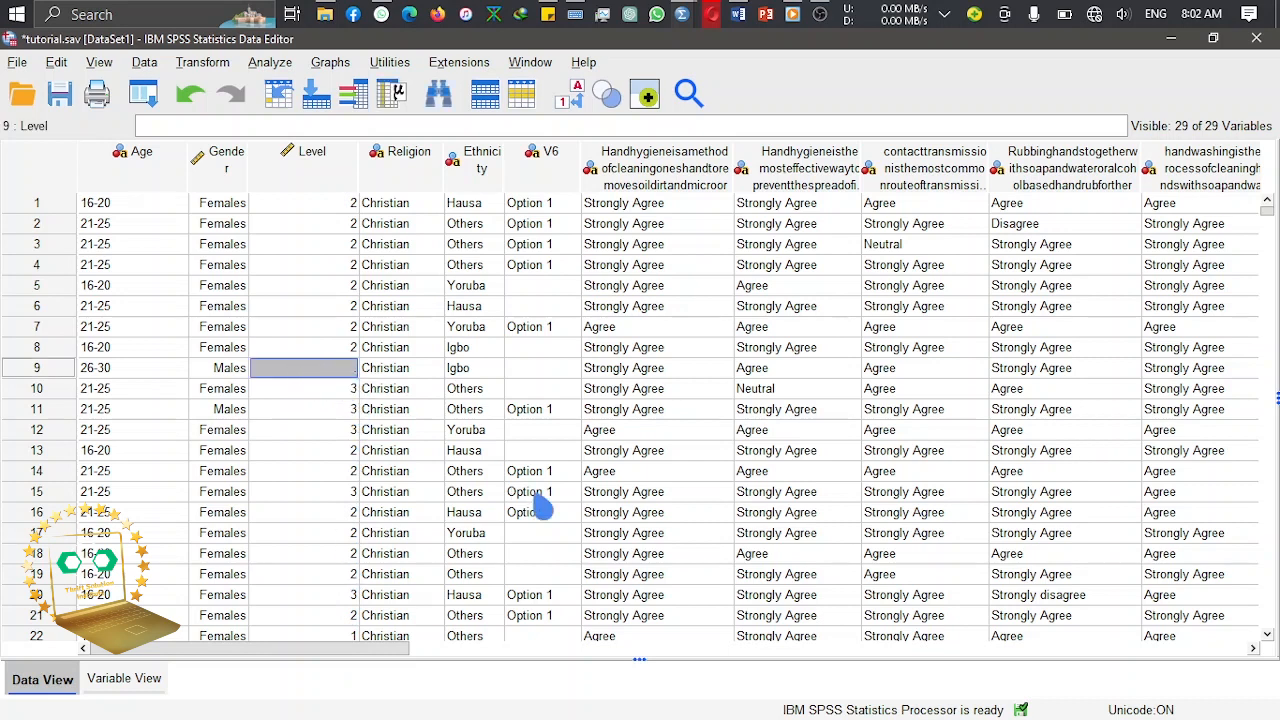
text(3)
key(Return)
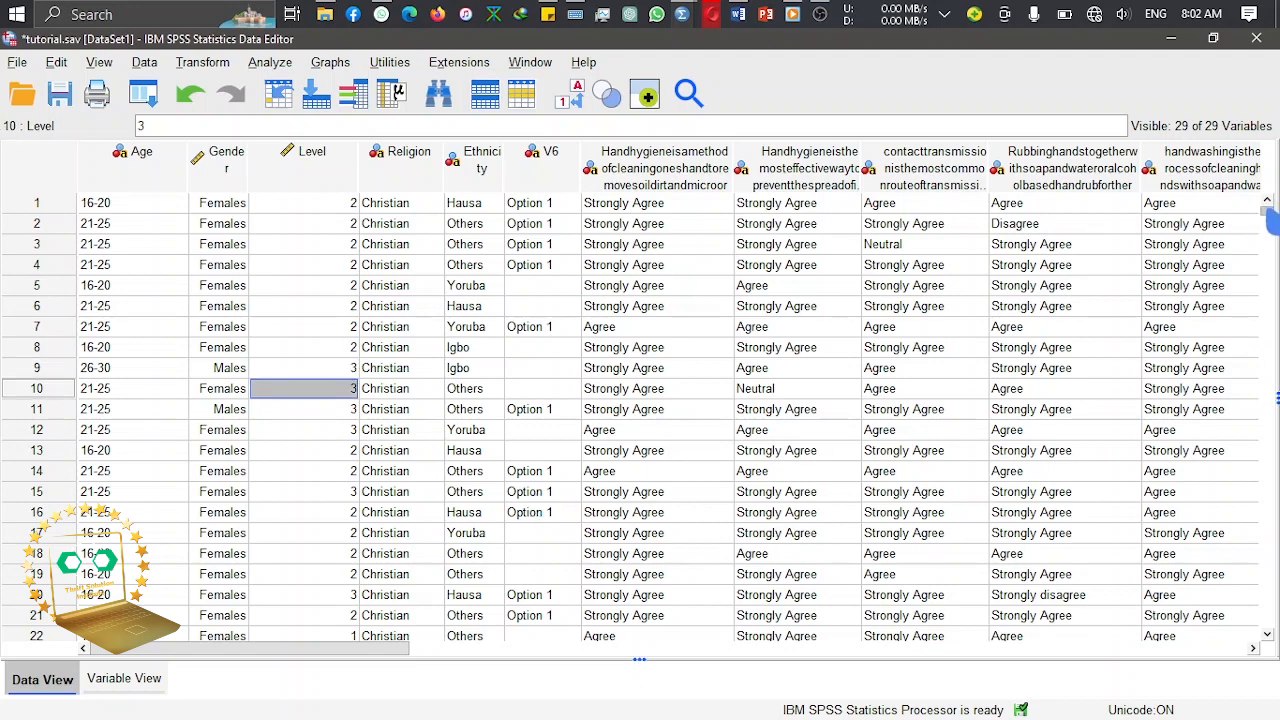
scroll(1271, 222, down, 9)
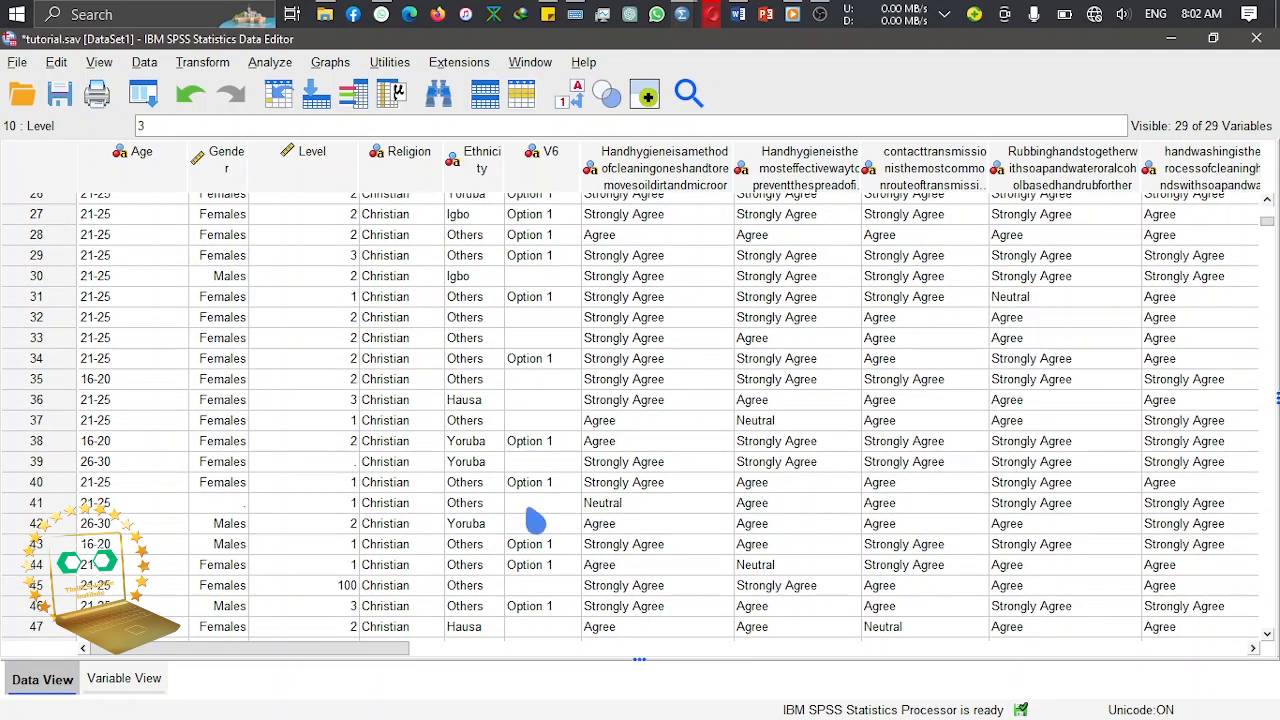
click(342, 463)
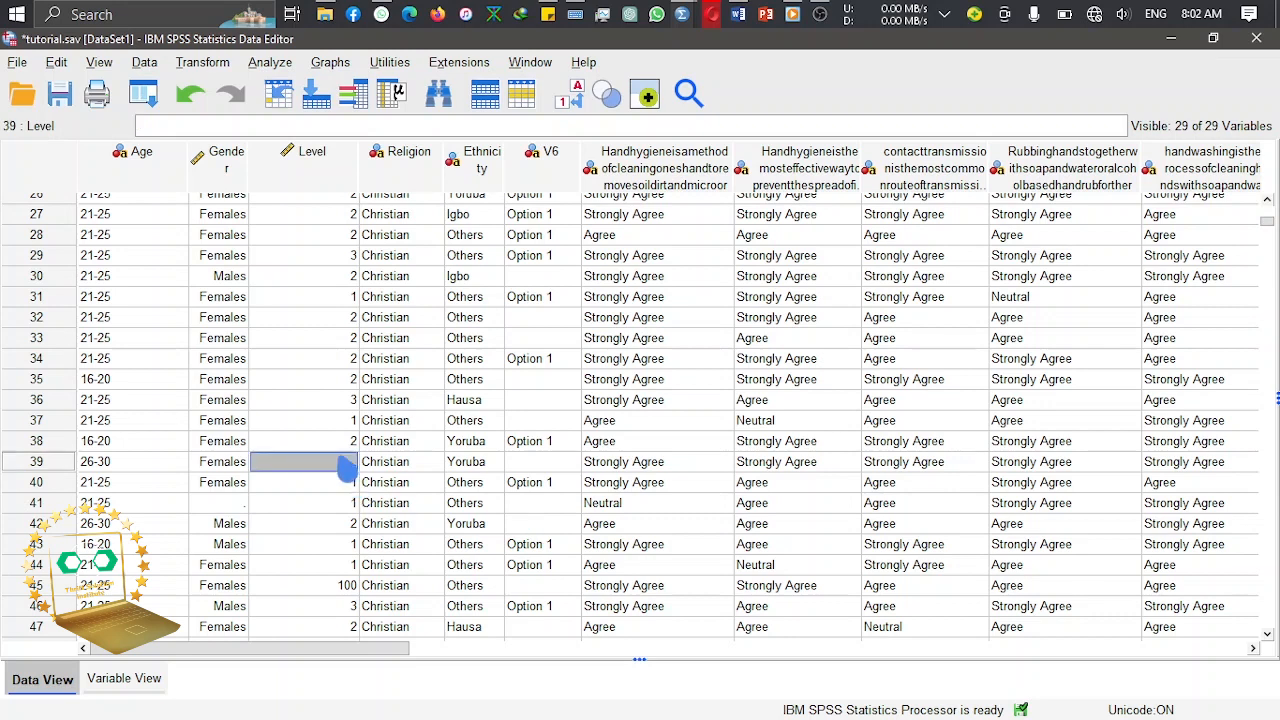
text(5)
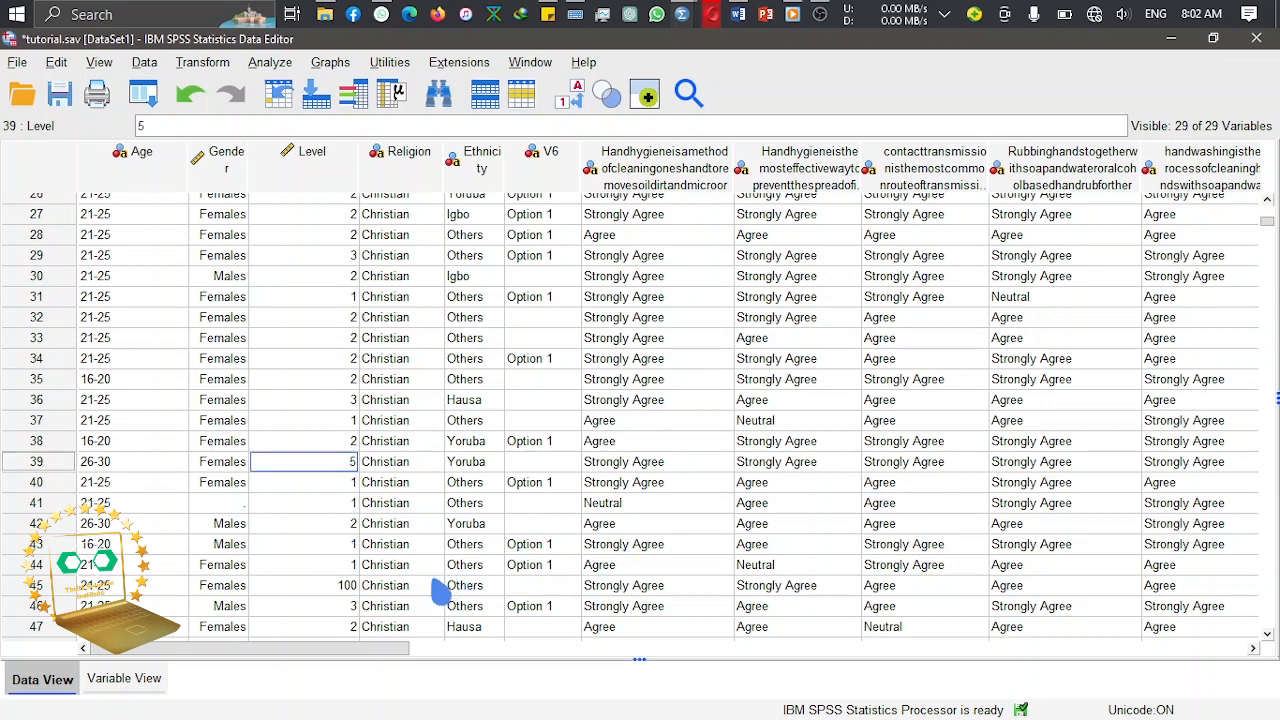
Step: Try to set the Level value of case 45 to 1, and look for missing Level values farther down the data
click(335, 588)
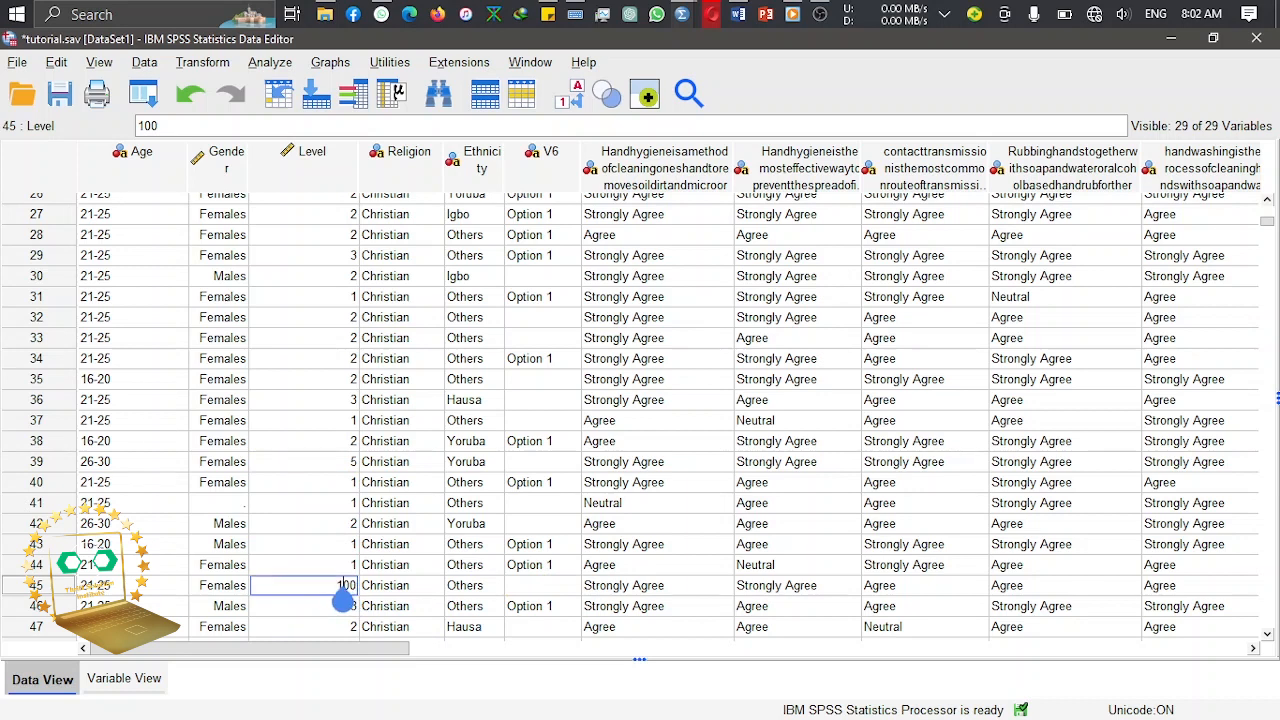
drag(347, 597, 372, 600)
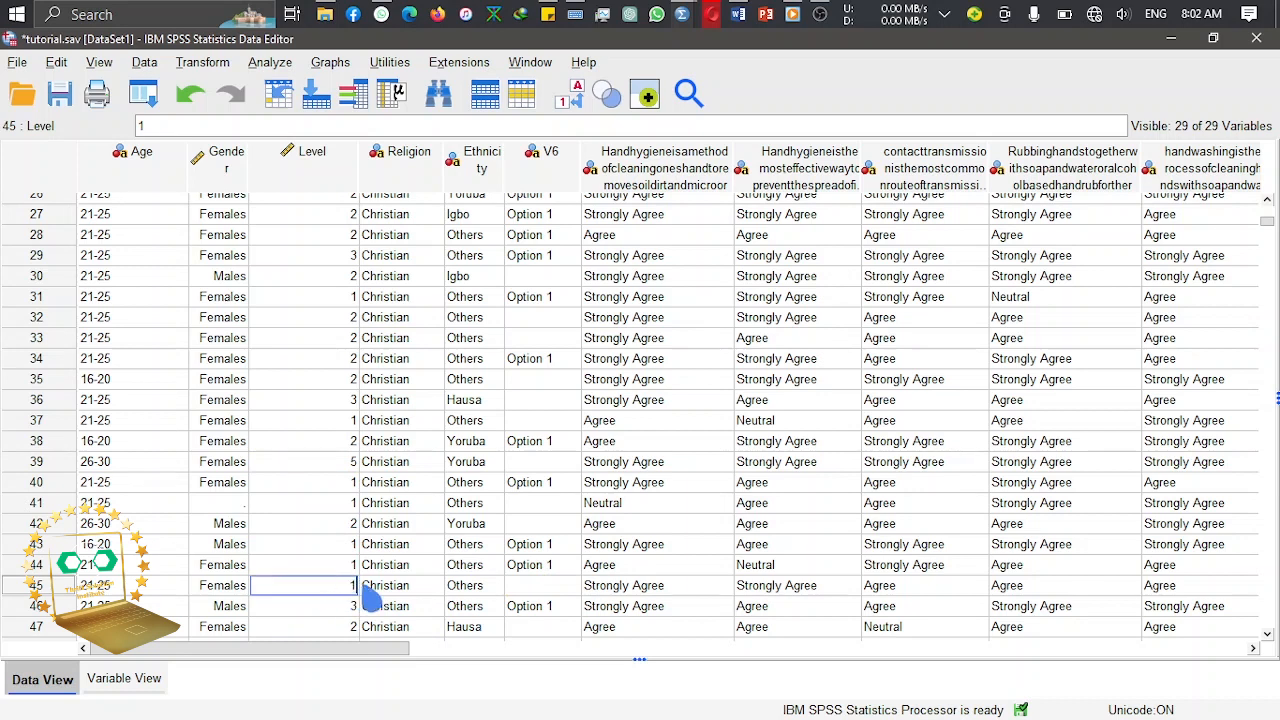
text(1)
scroll(640, 417, down, 10)
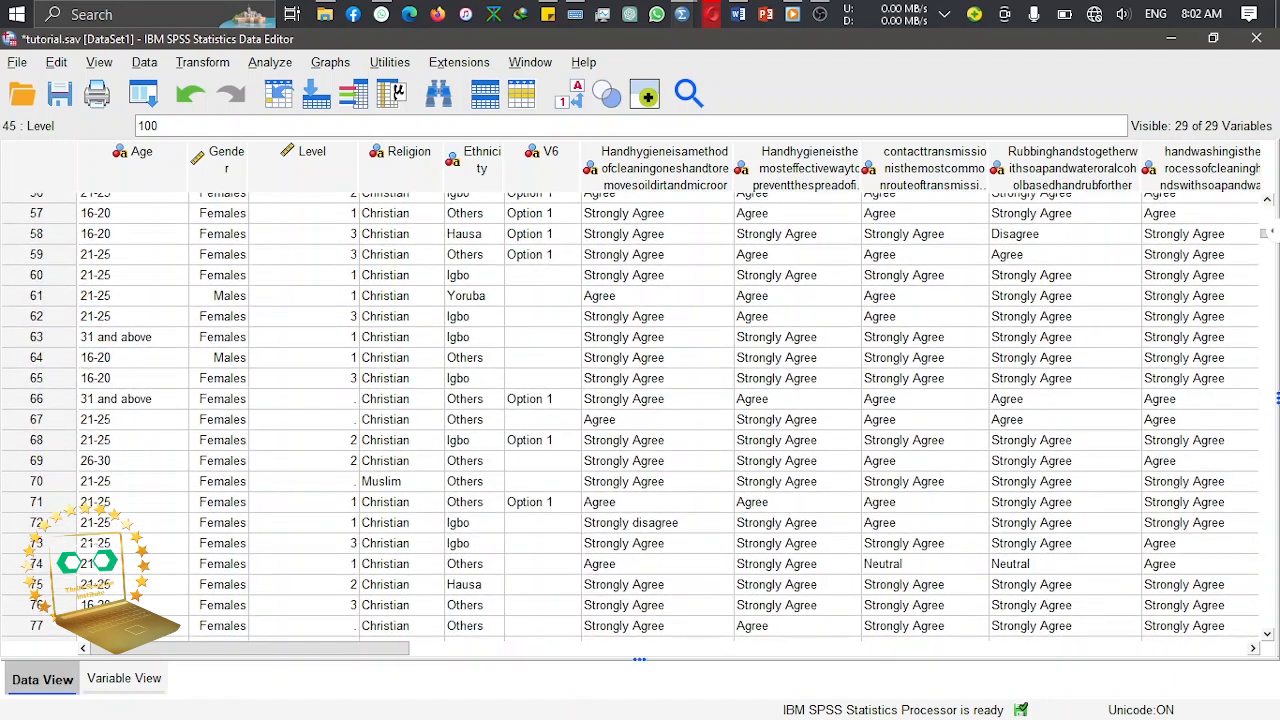
click(352, 405)
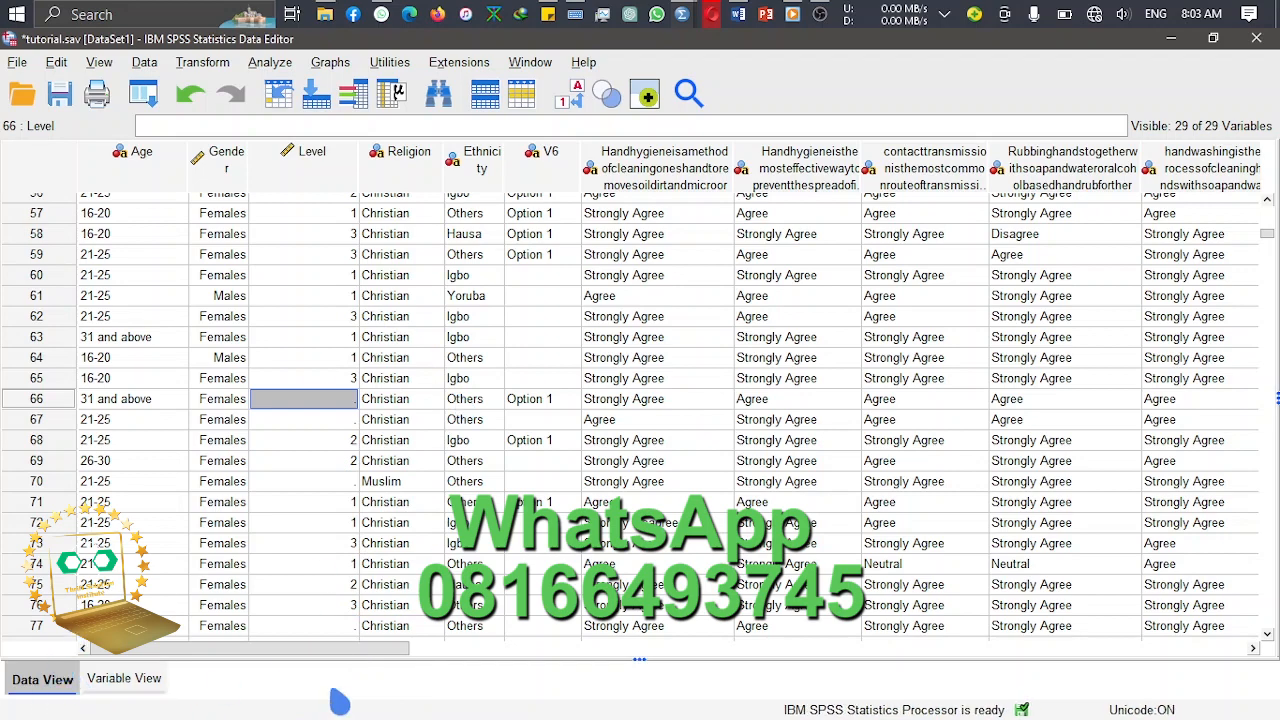
Step: Open the value labels of the Level variable and add the label "300 Level" for value 1
click(143, 686)
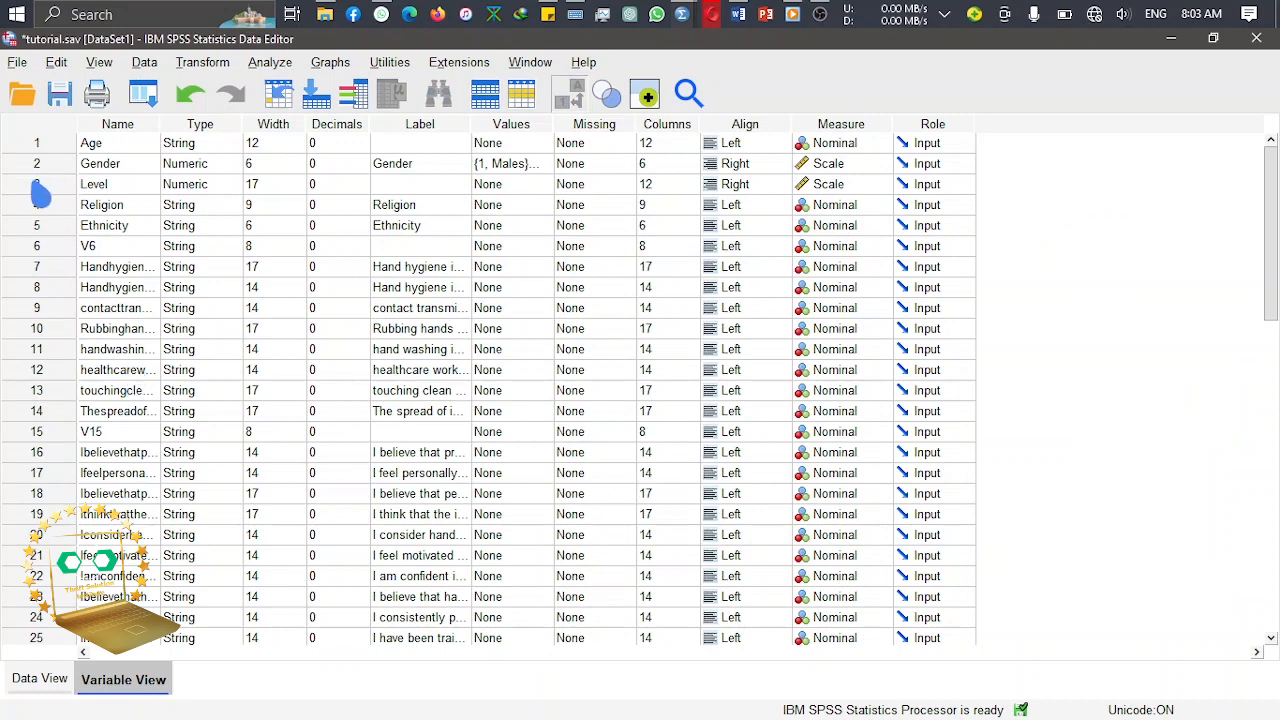
click(38, 189)
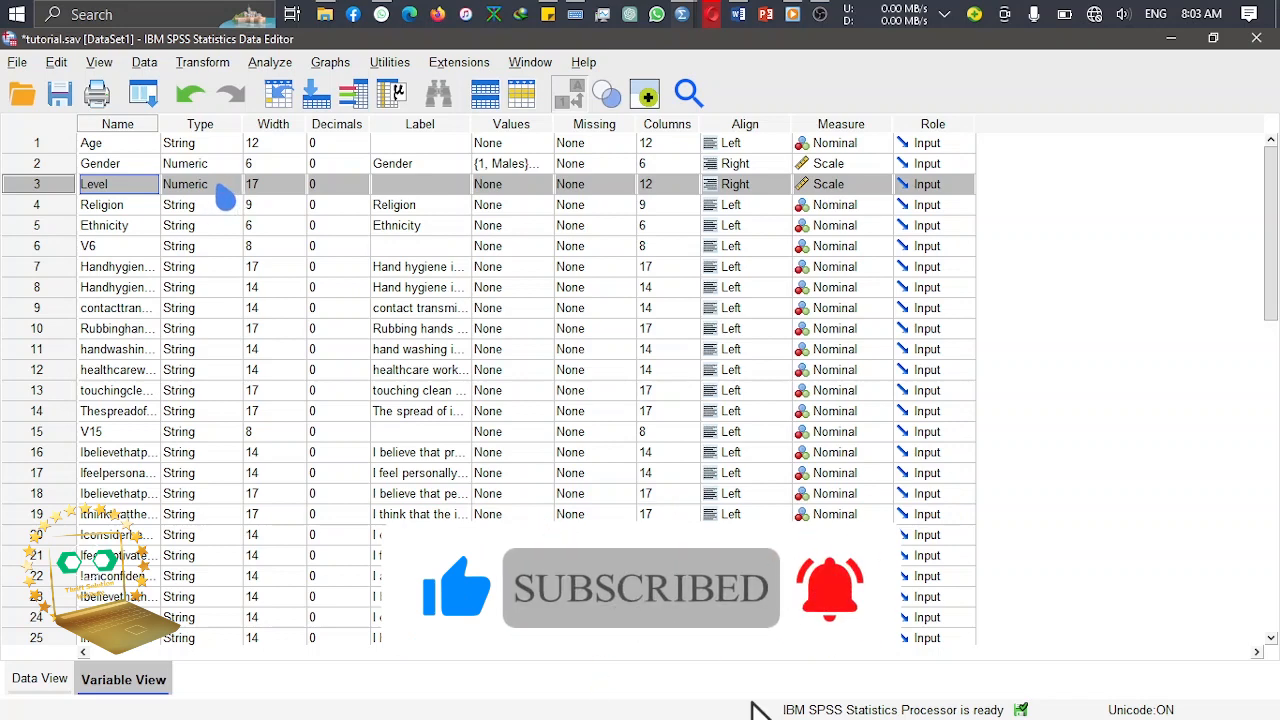
click(540, 190)
click(548, 186)
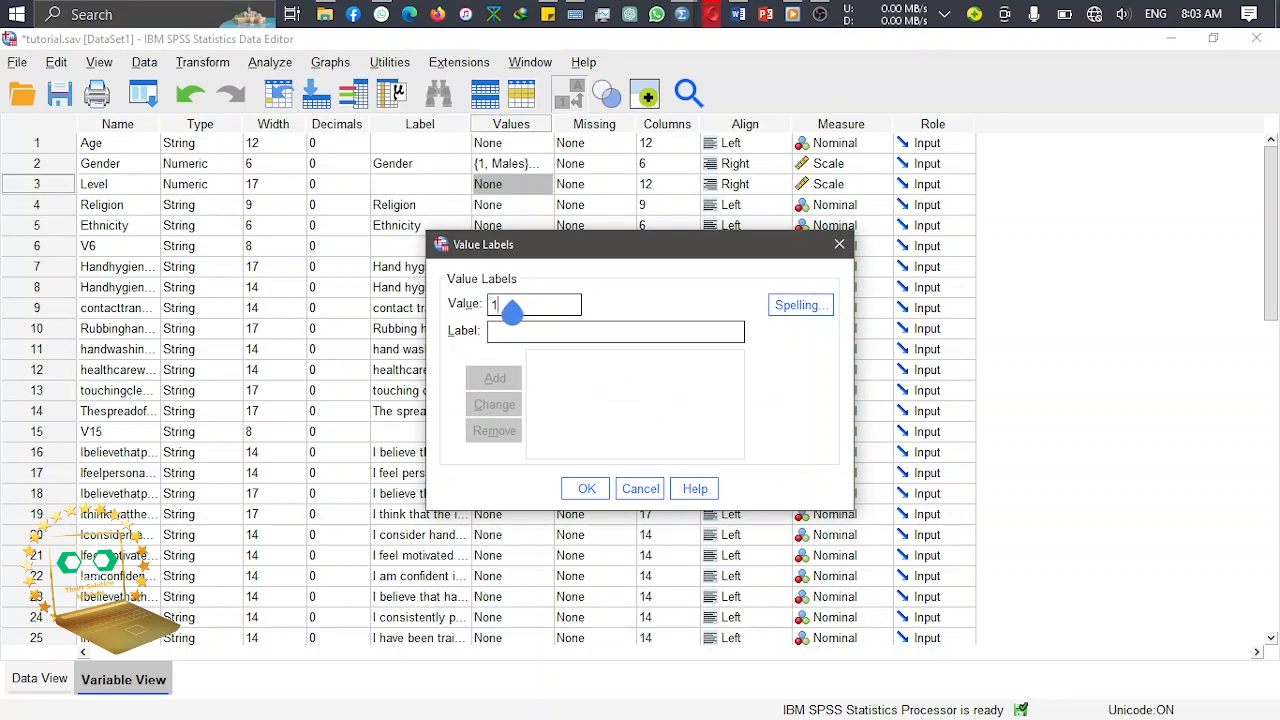
click(512, 340)
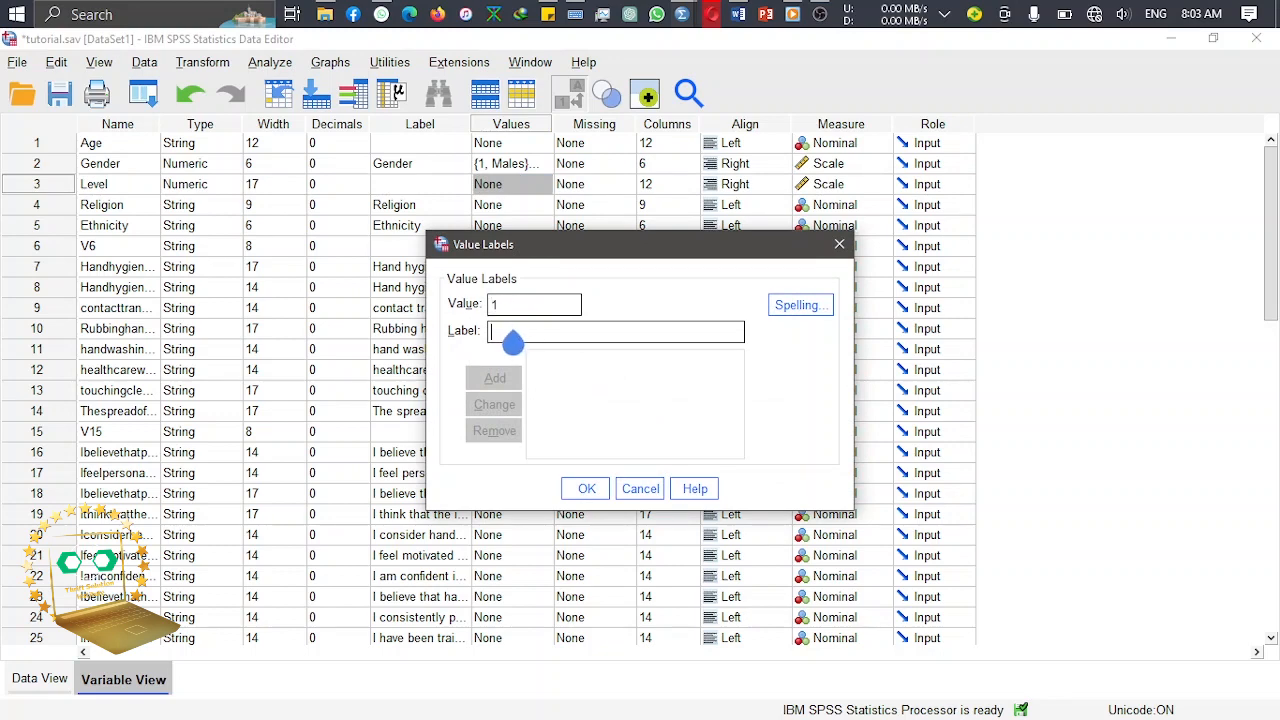
text(#)
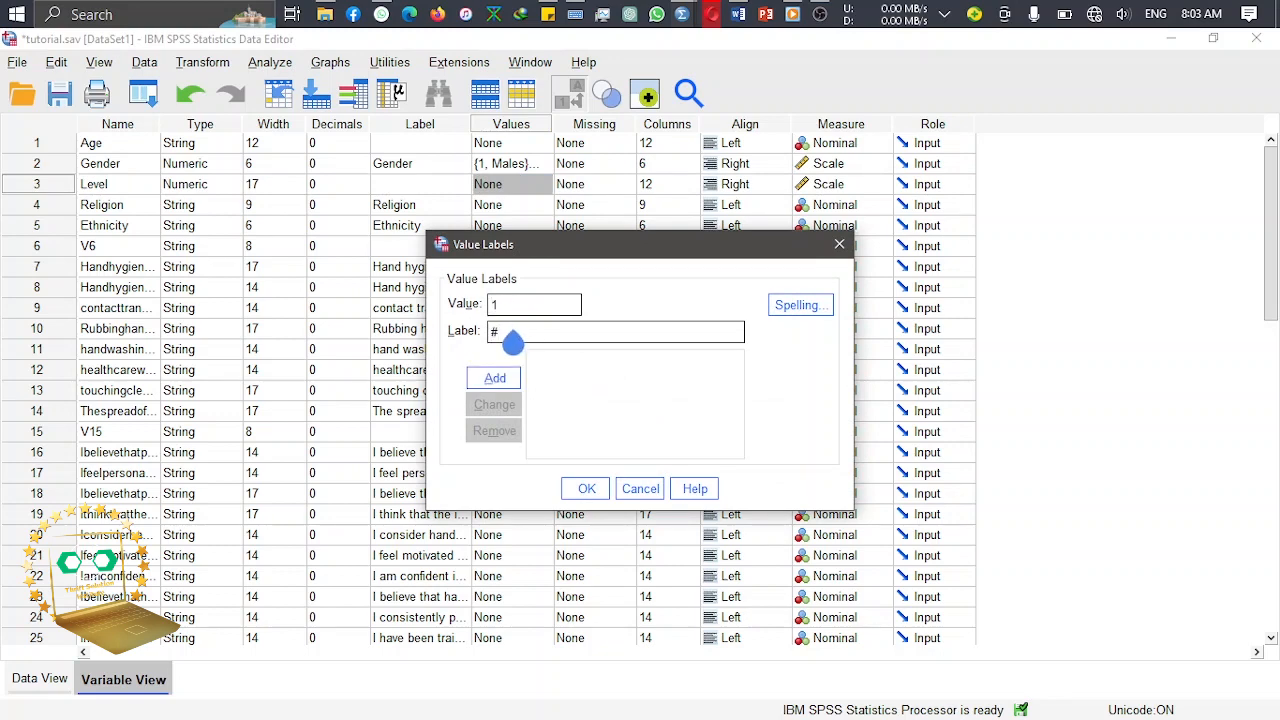
key(BackSpace)
text(300)
click(508, 384)
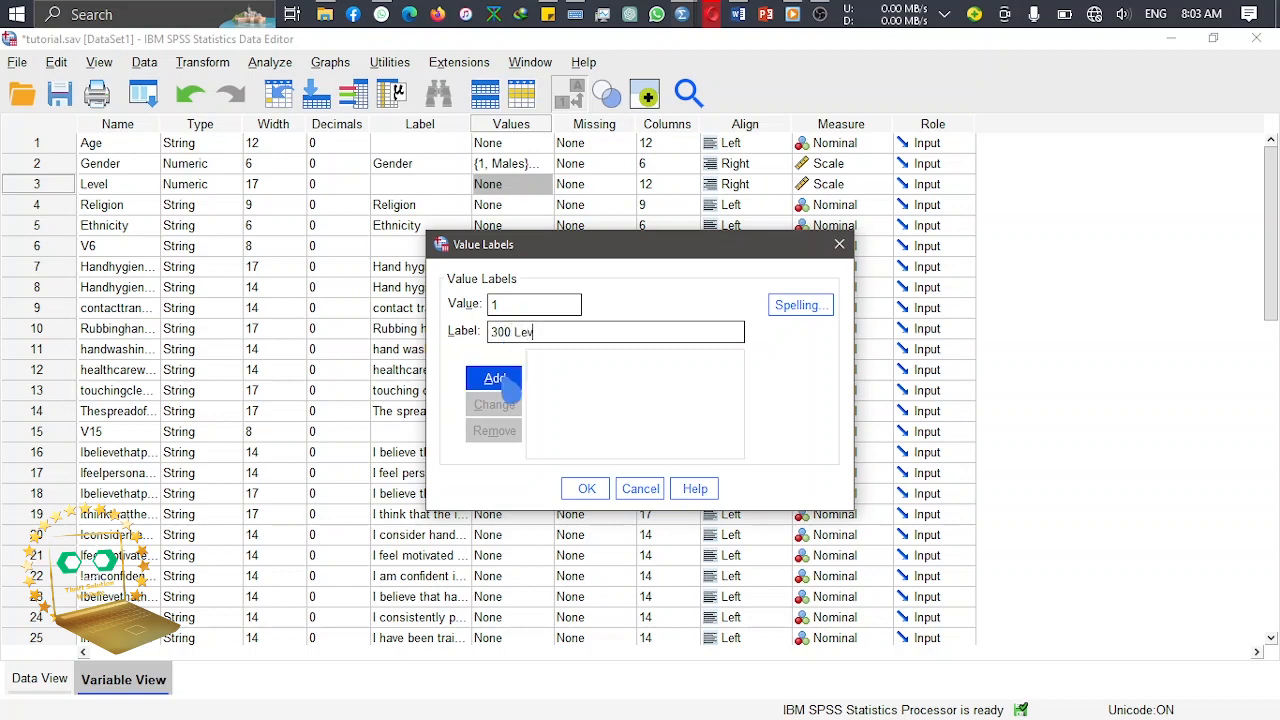
click(506, 386)
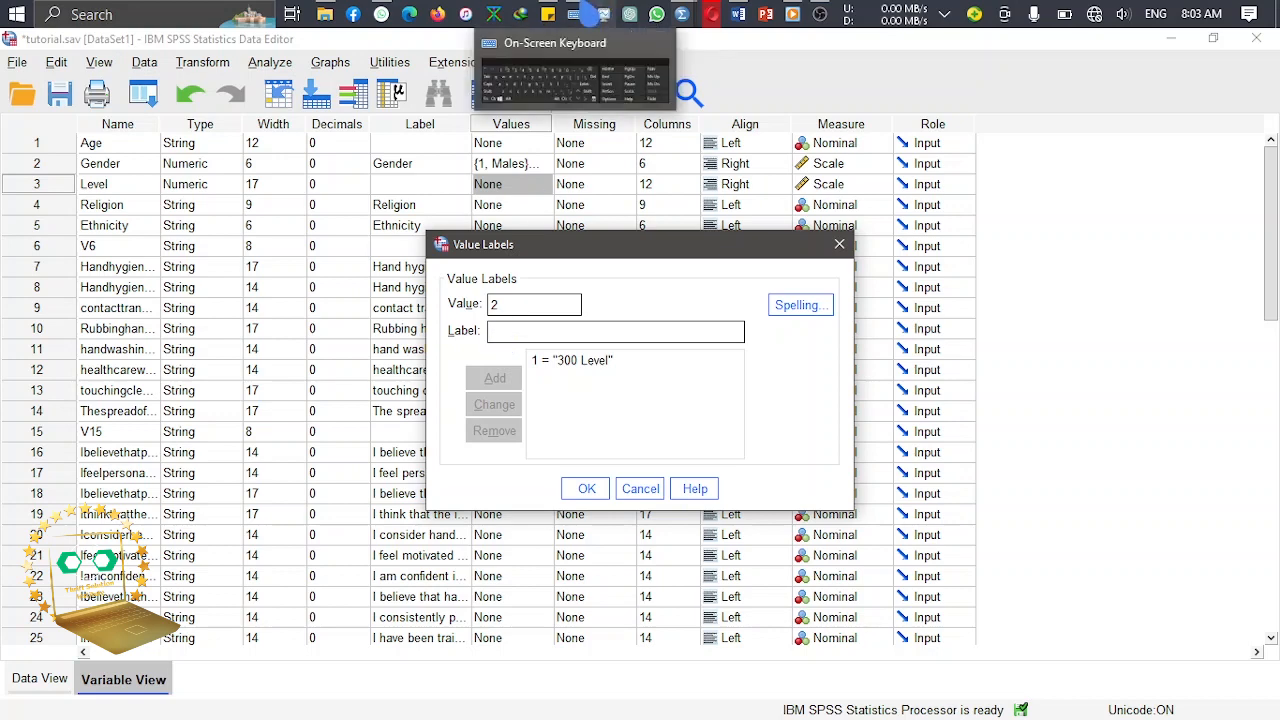
Step: Add the value label "400 Level" for value 2 of the Level variable
click(585, 12)
click(518, 340)
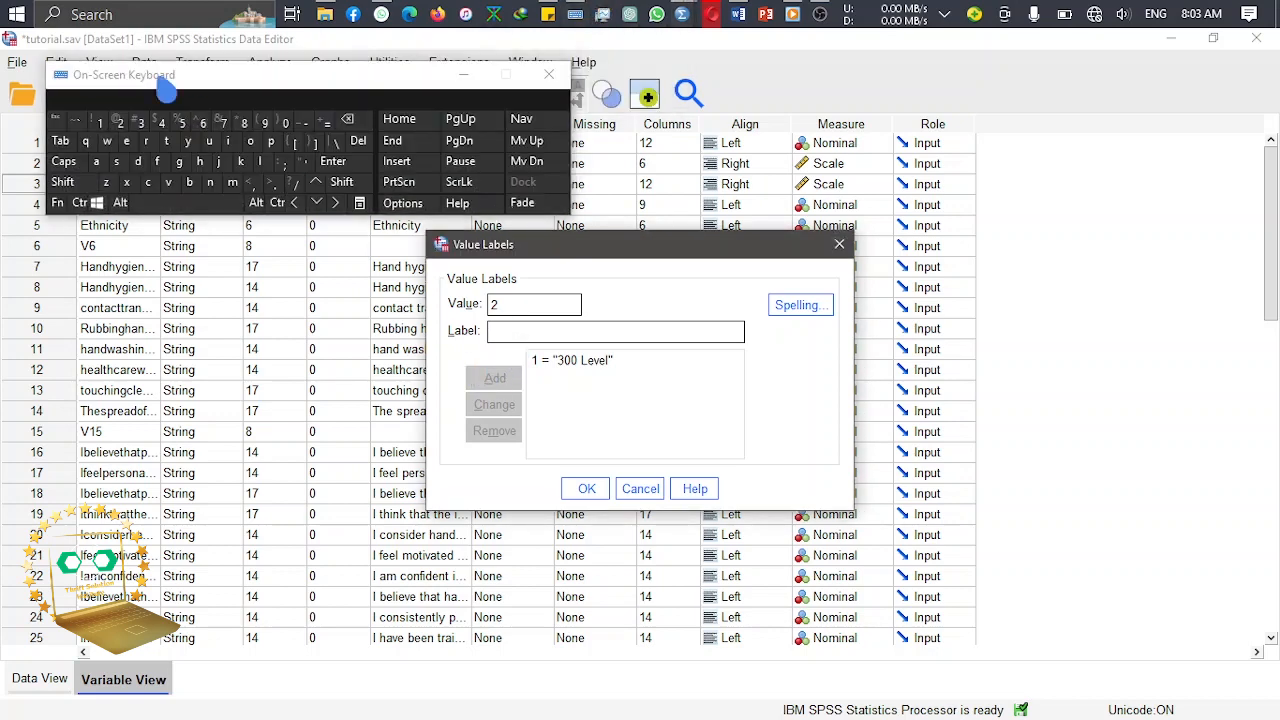
click(161, 122)
click(456, 77)
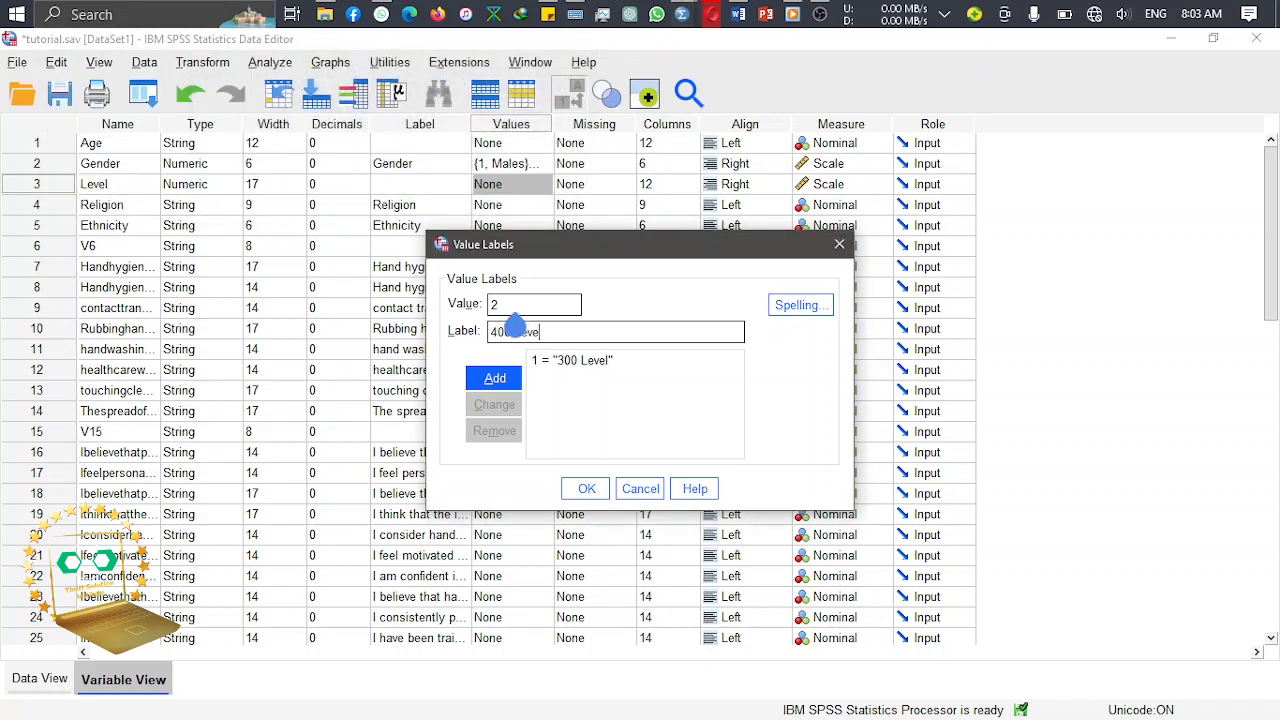
click(495, 378)
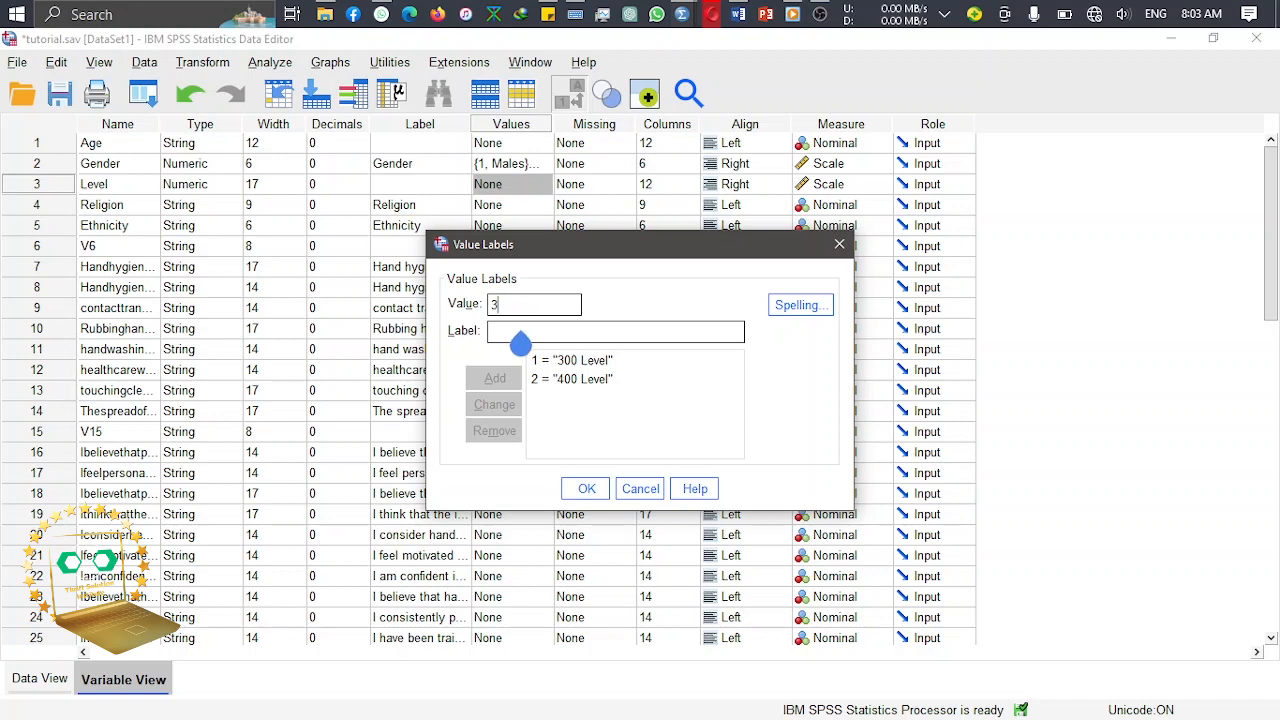
Step: Add the value label "500 Level" for value 3 and accept the value labels of the Level variable
text(4)
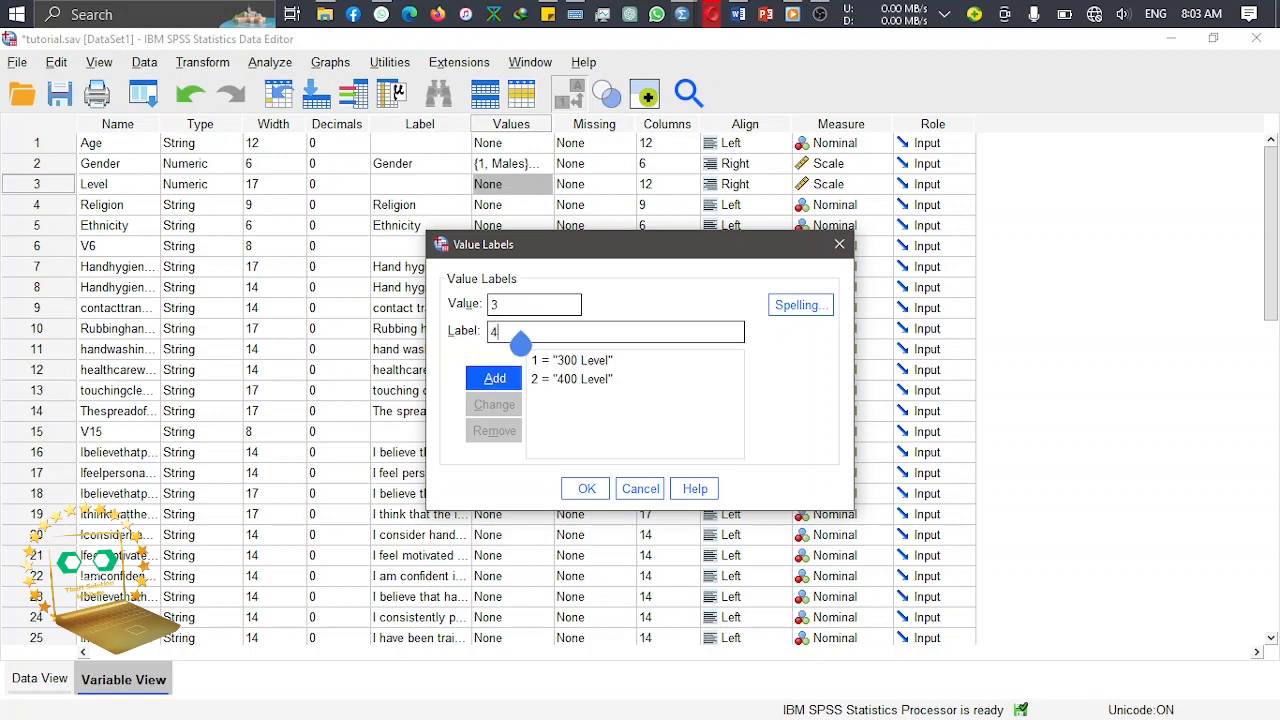
text(500 Level)
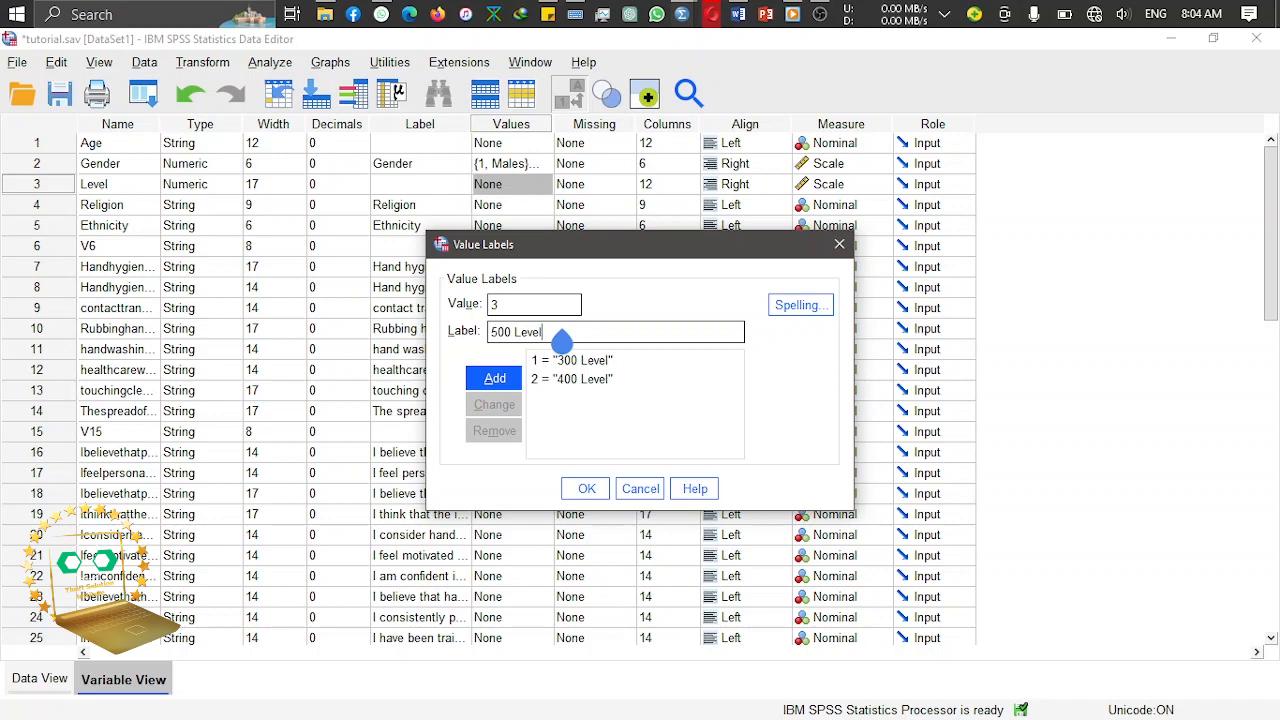
click(500, 378)
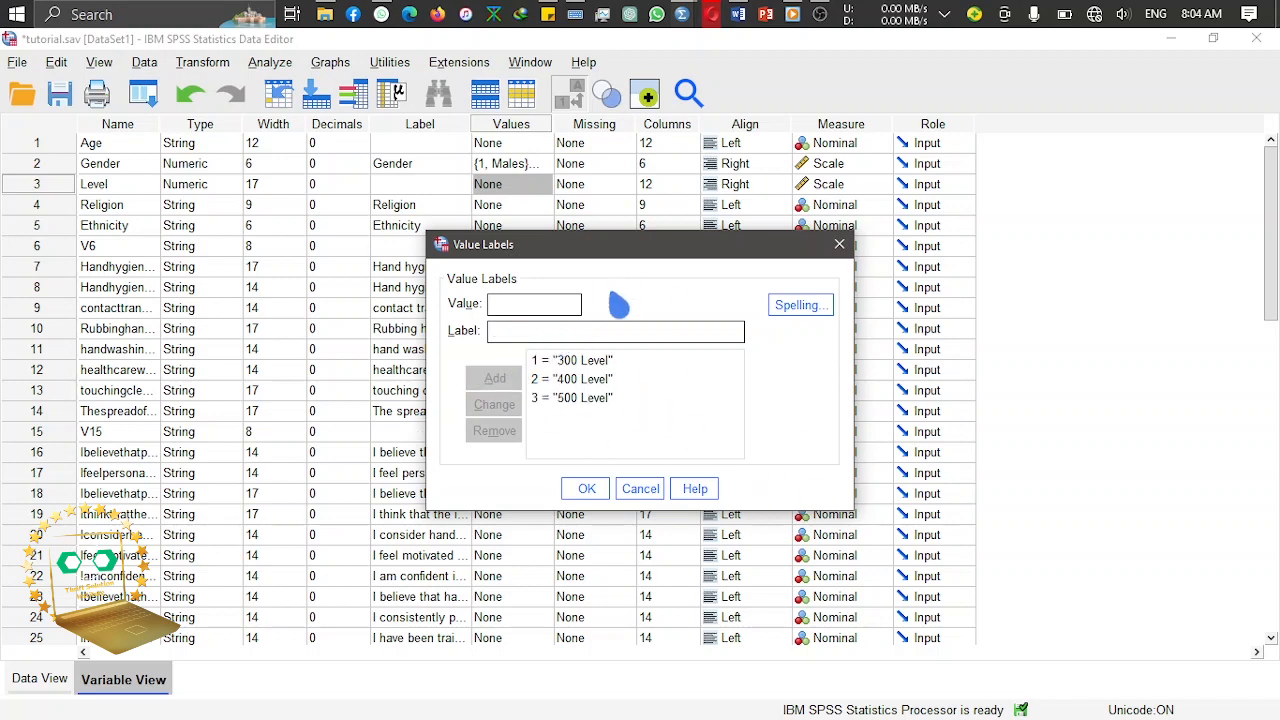
click(588, 489)
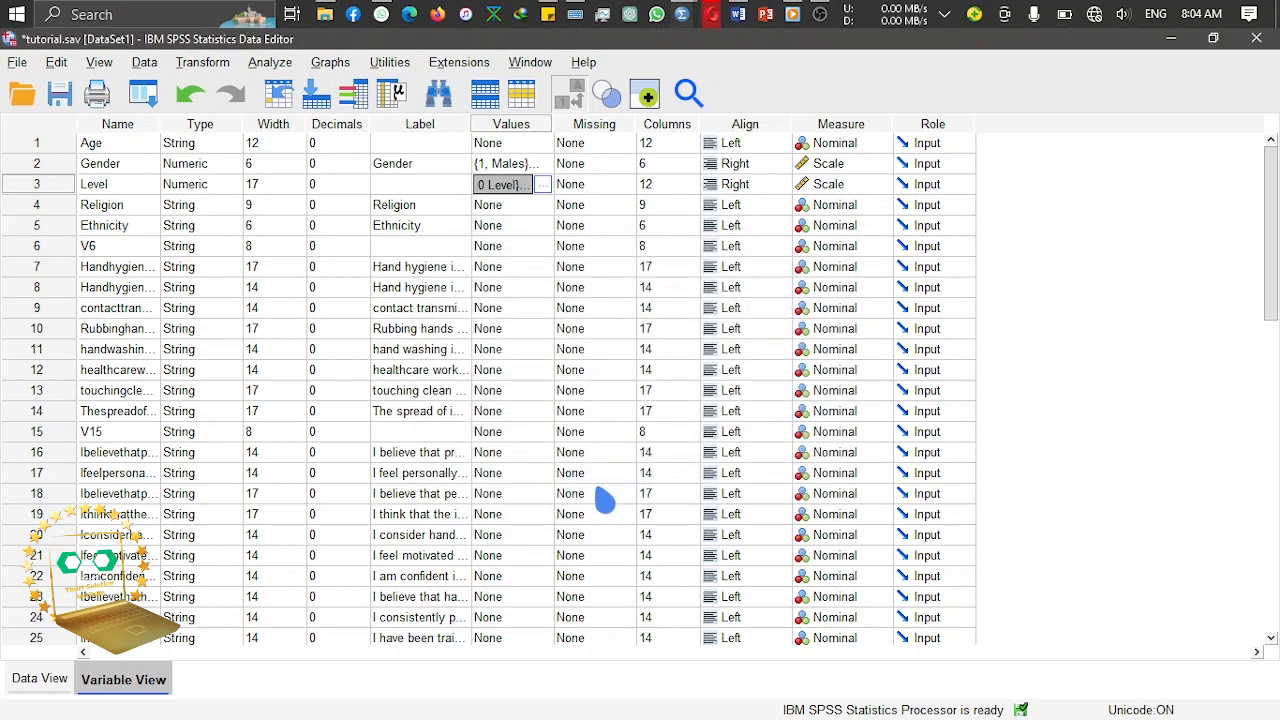
Step: Check the Level column in the data from the first case, switching the display between numeric codes and value labels
click(40, 678)
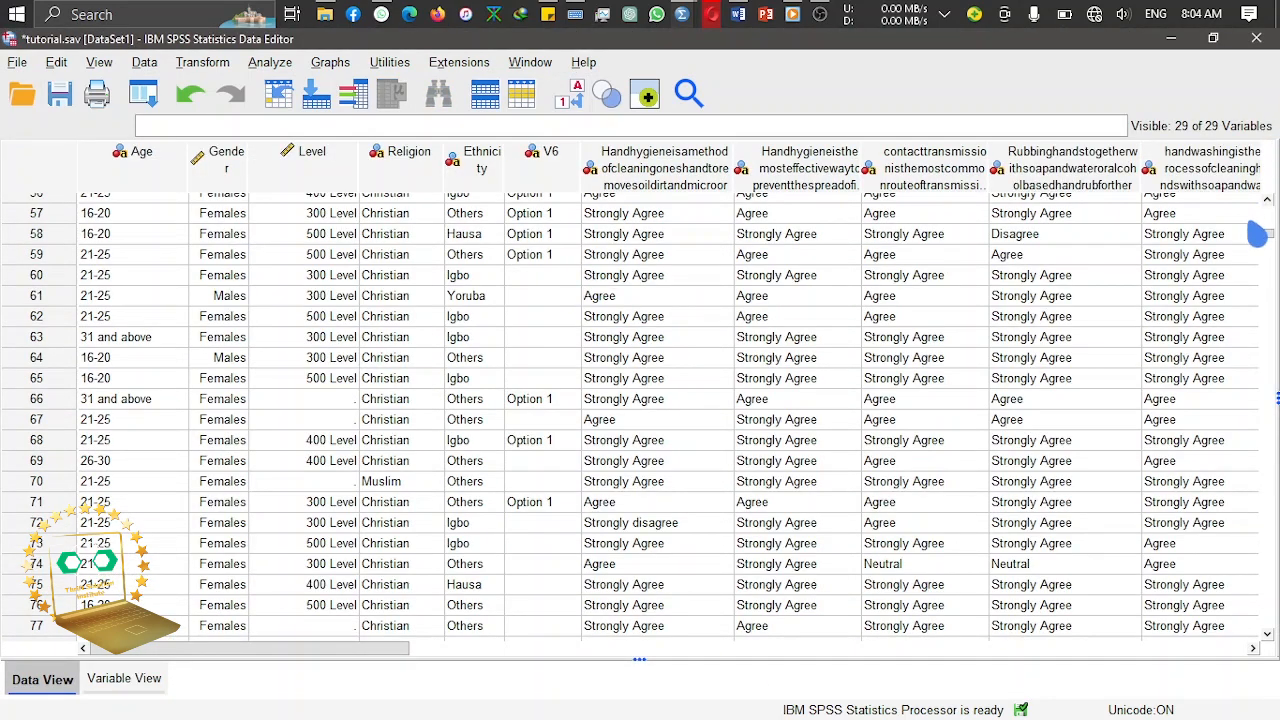
scroll(1262, 230, up, 14)
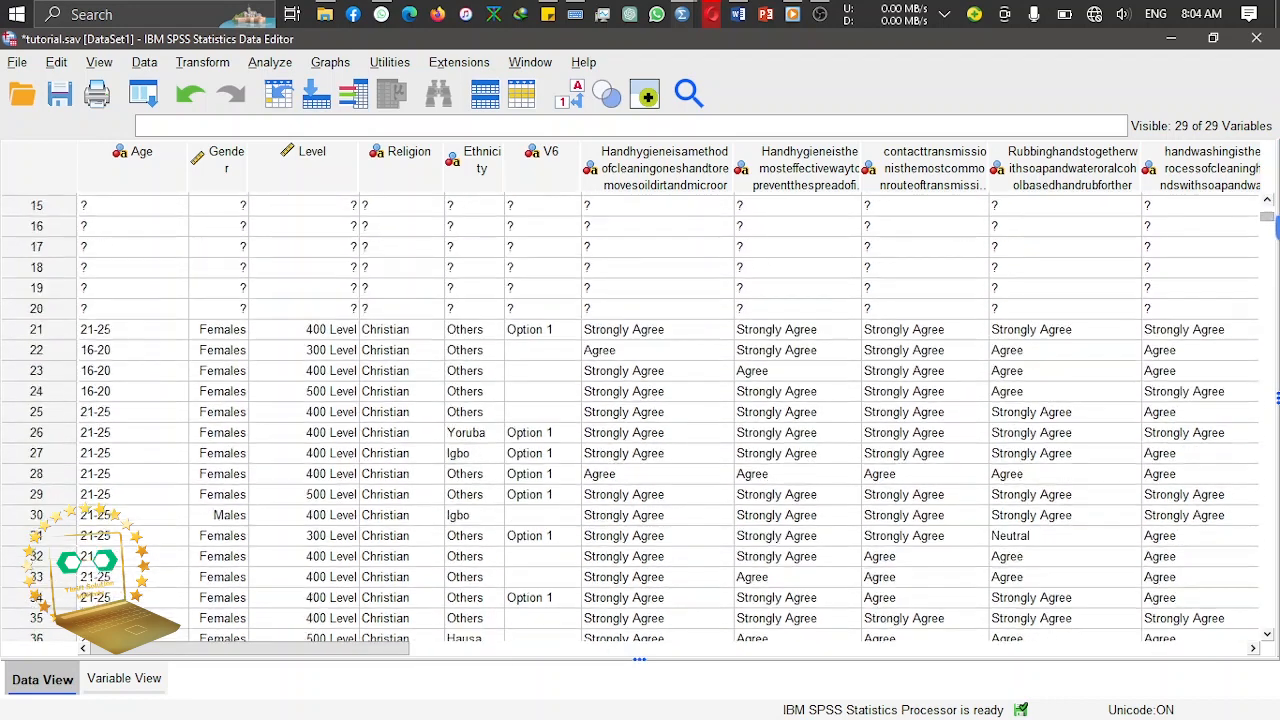
scroll(1268, 215, up, 5)
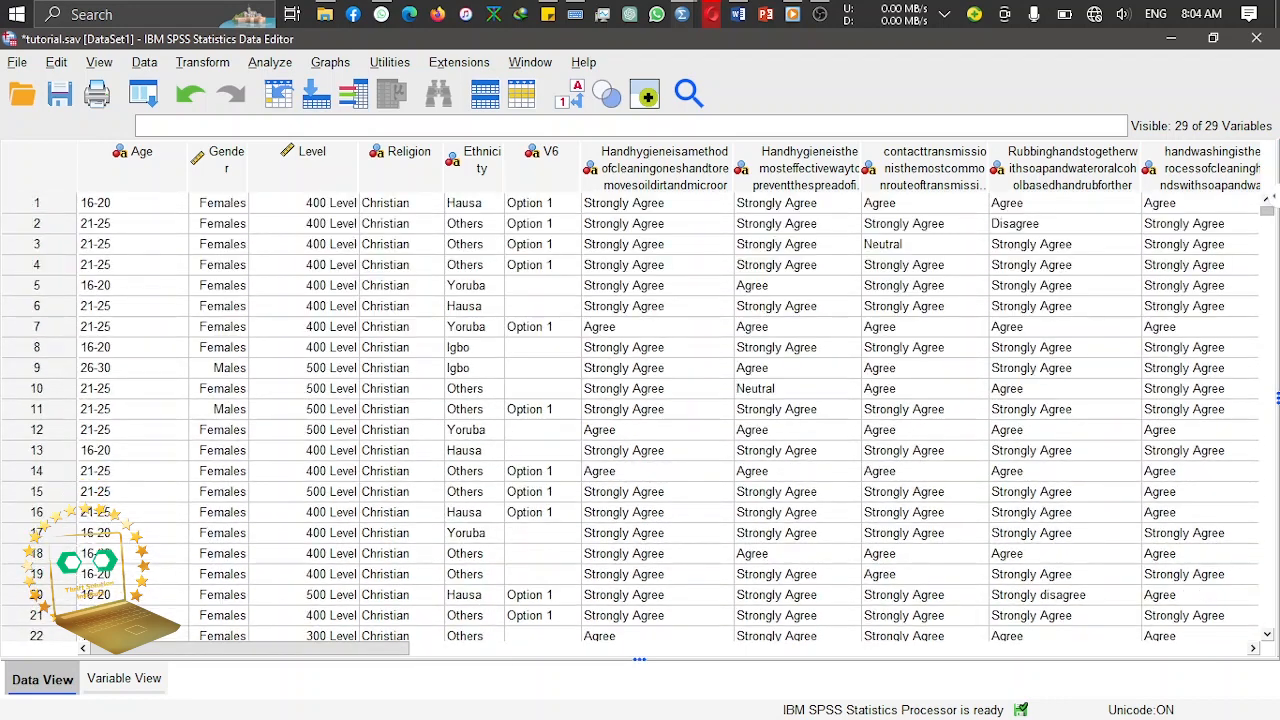
click(295, 165)
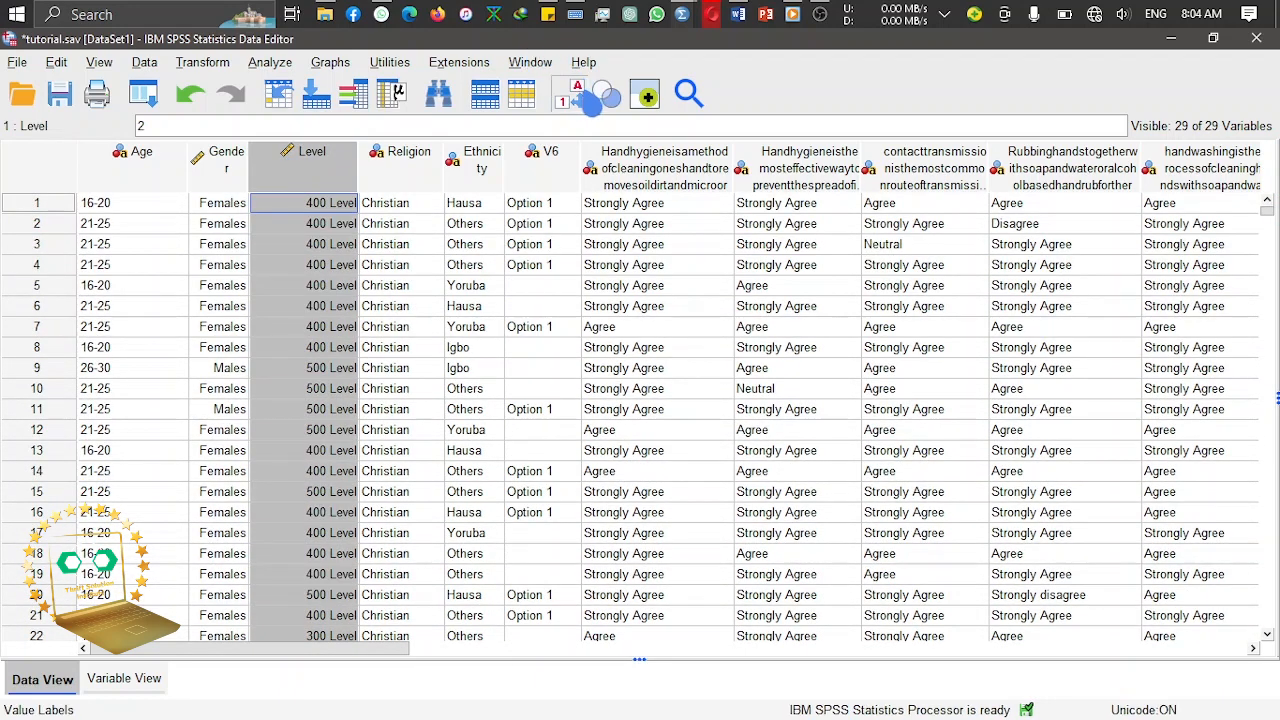
click(580, 96)
click(580, 96)
click(580, 96)
click(580, 96)
click(580, 97)
click(580, 97)
click(580, 97)
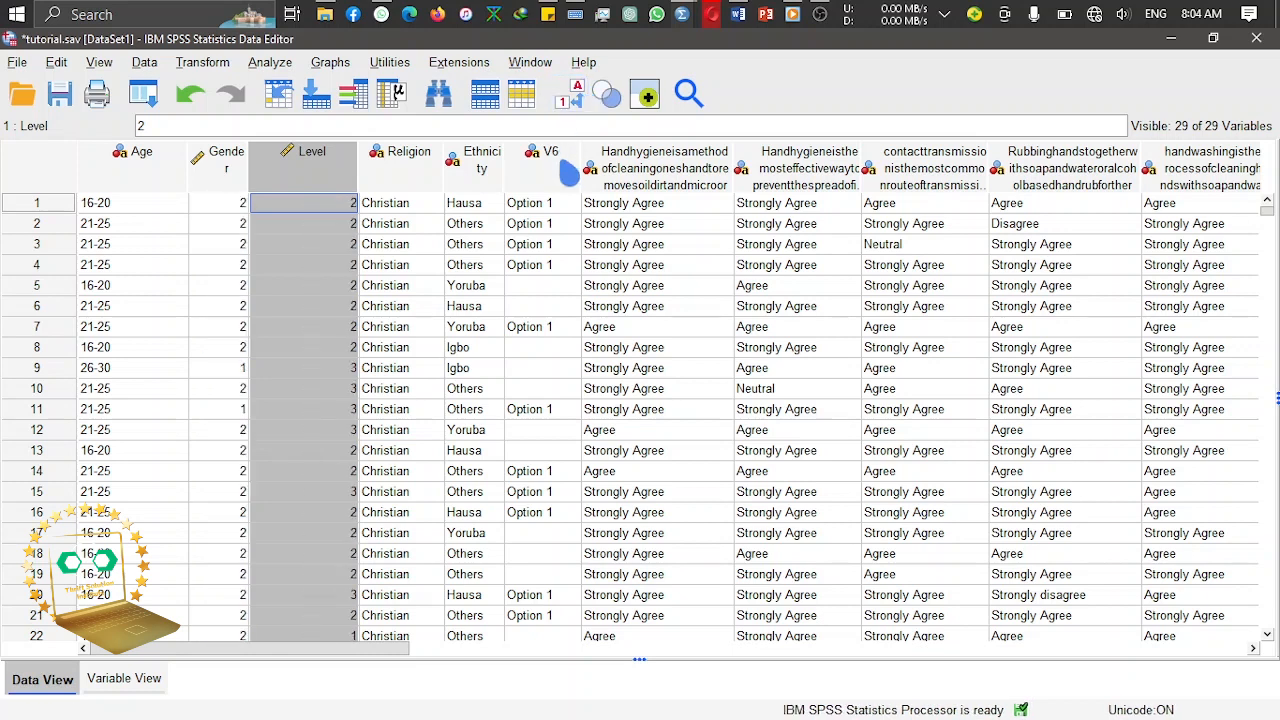
click(579, 100)
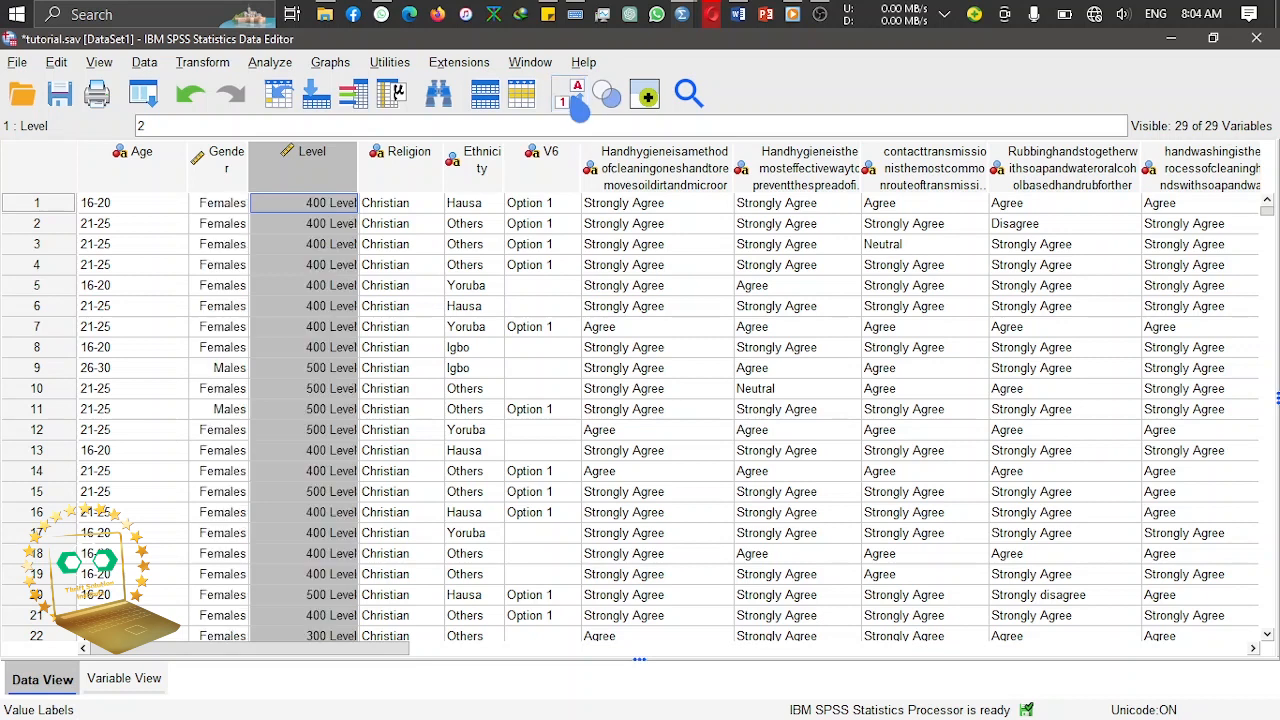
click(579, 100)
click(579, 100)
click(579, 100)
click(580, 100)
click(579, 100)
click(579, 100)
click(579, 100)
click(579, 100)
Step: Examine the Religion column down the cases to find the different responses it contains
click(420, 168)
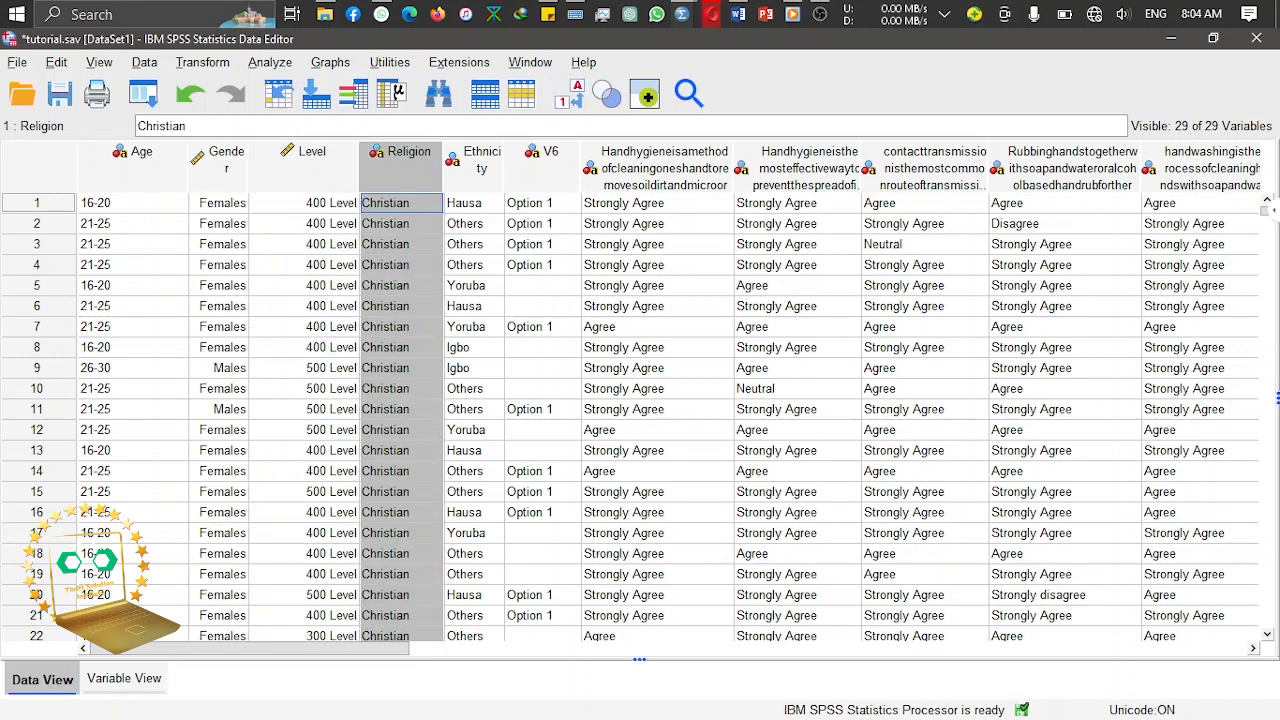
scroll(1270, 222, down, 13)
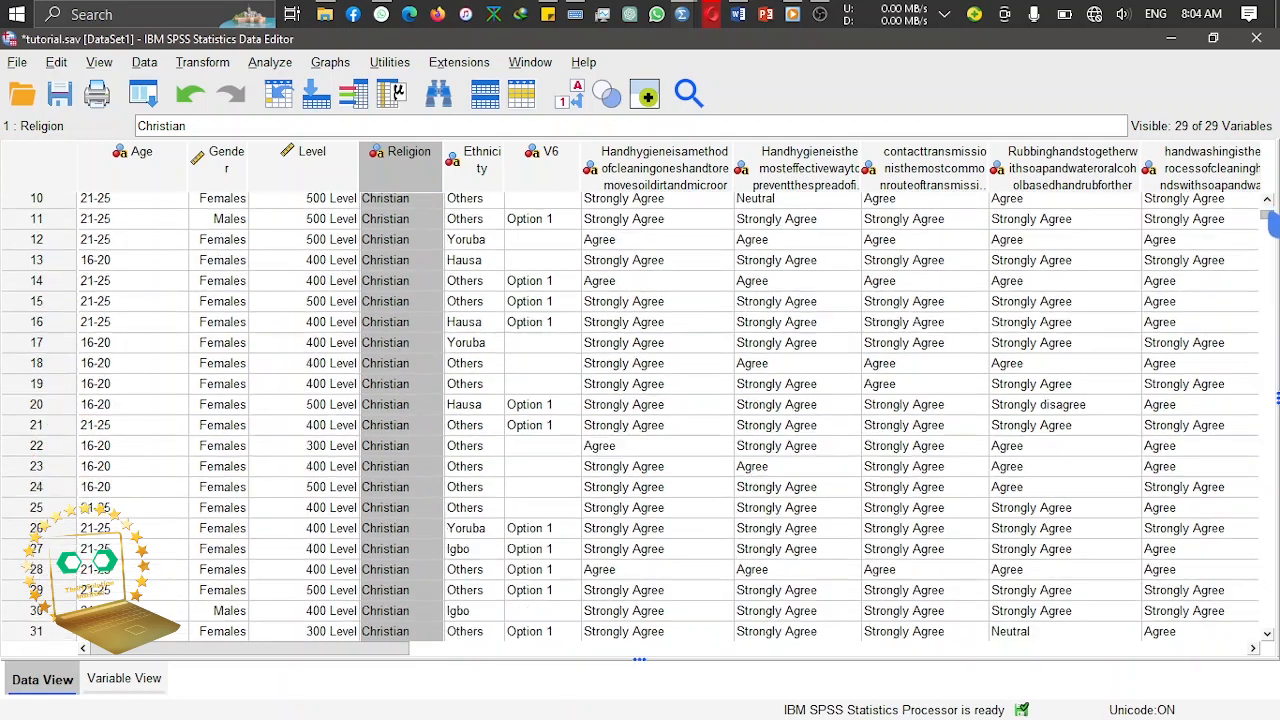
scroll(1265, 225, down, 12)
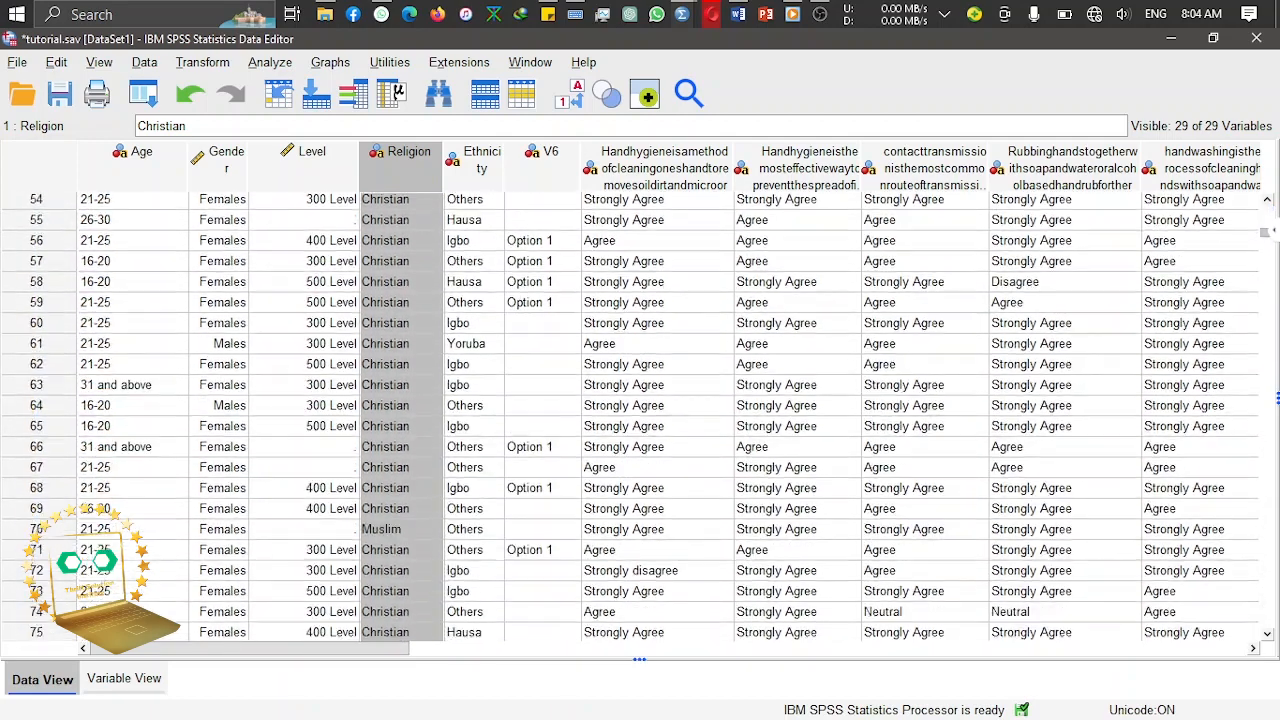
scroll(1265, 241, down, 2)
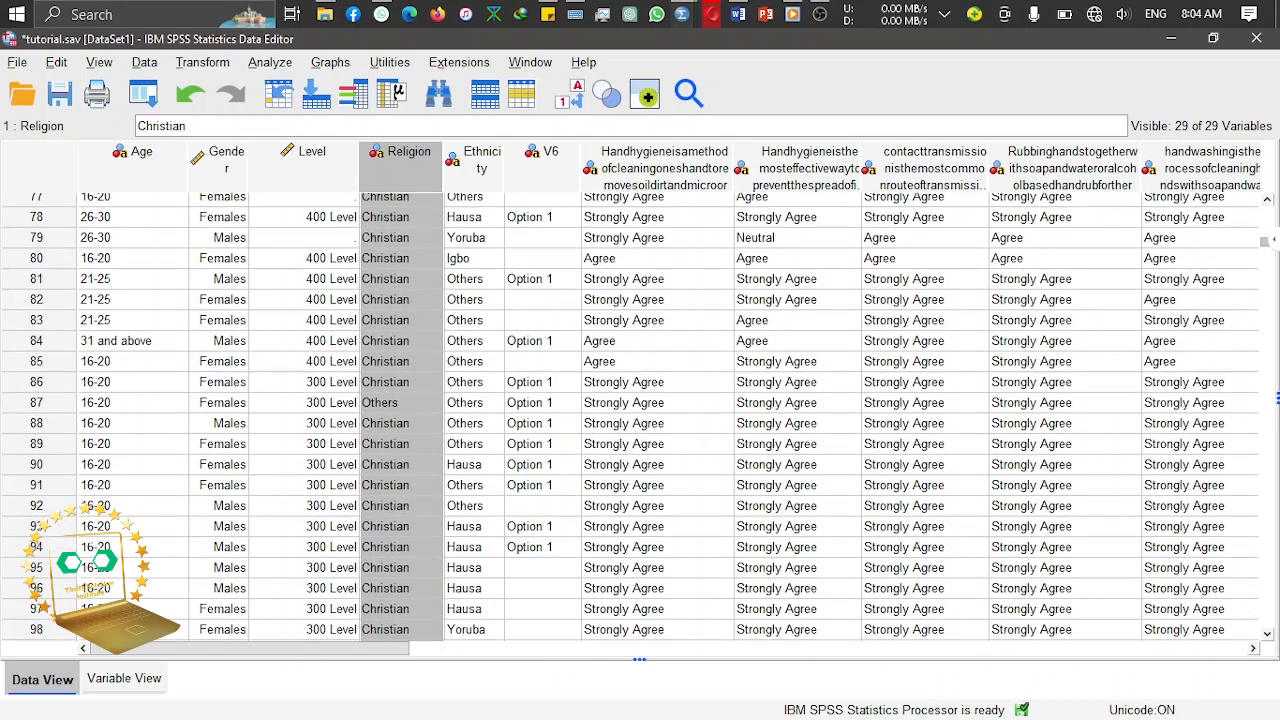
click(394, 405)
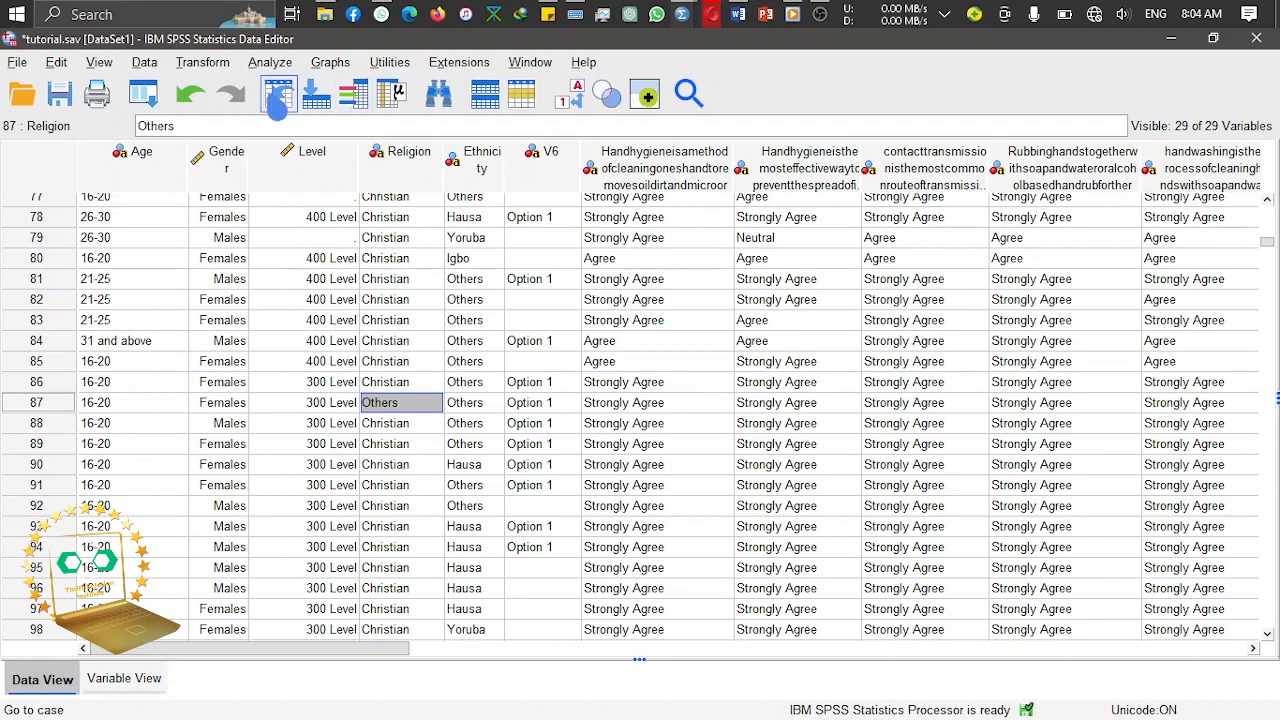
Step: Start Recode into Same Variables, reset the previous setup, and choose Religion as the variable to recode
click(205, 63)
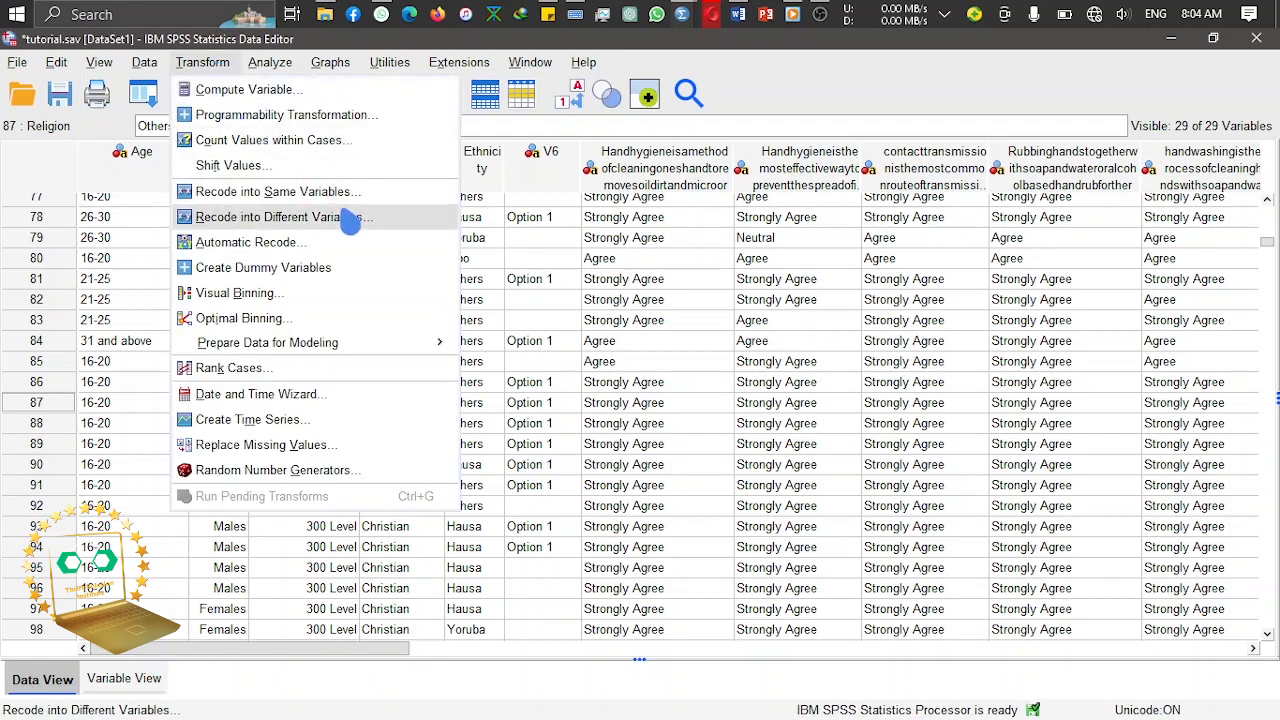
click(383, 195)
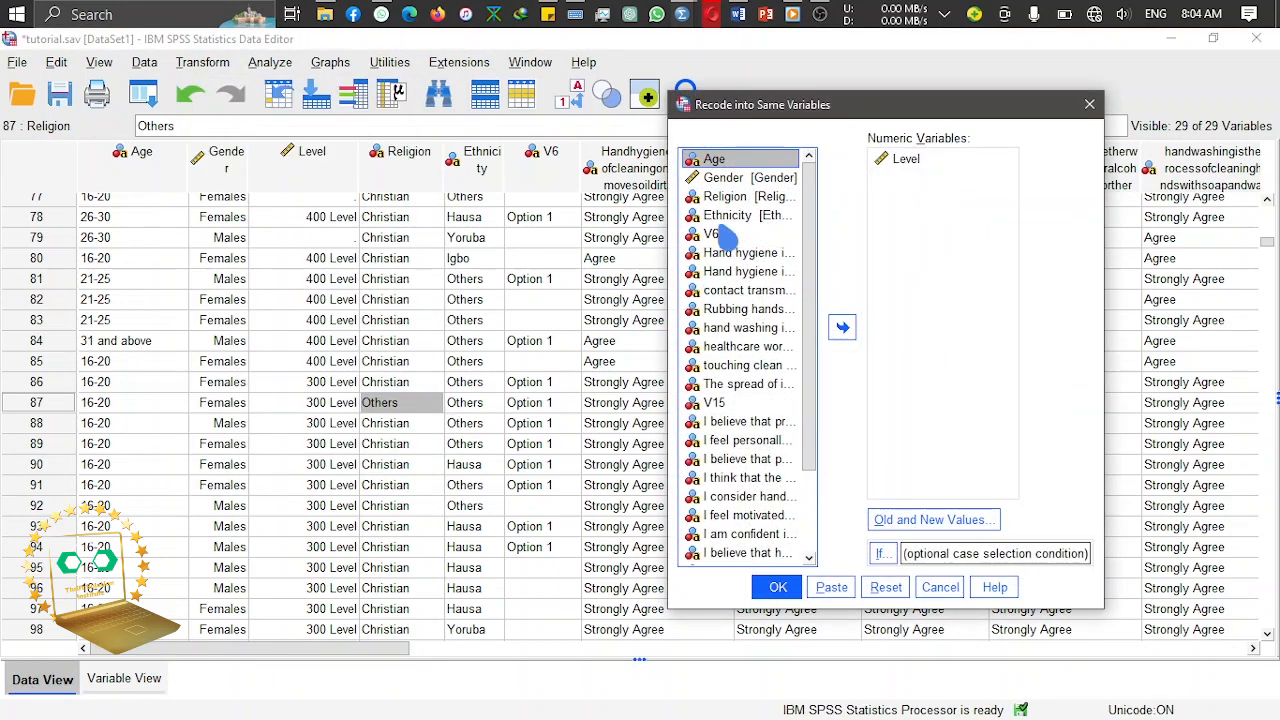
click(764, 199)
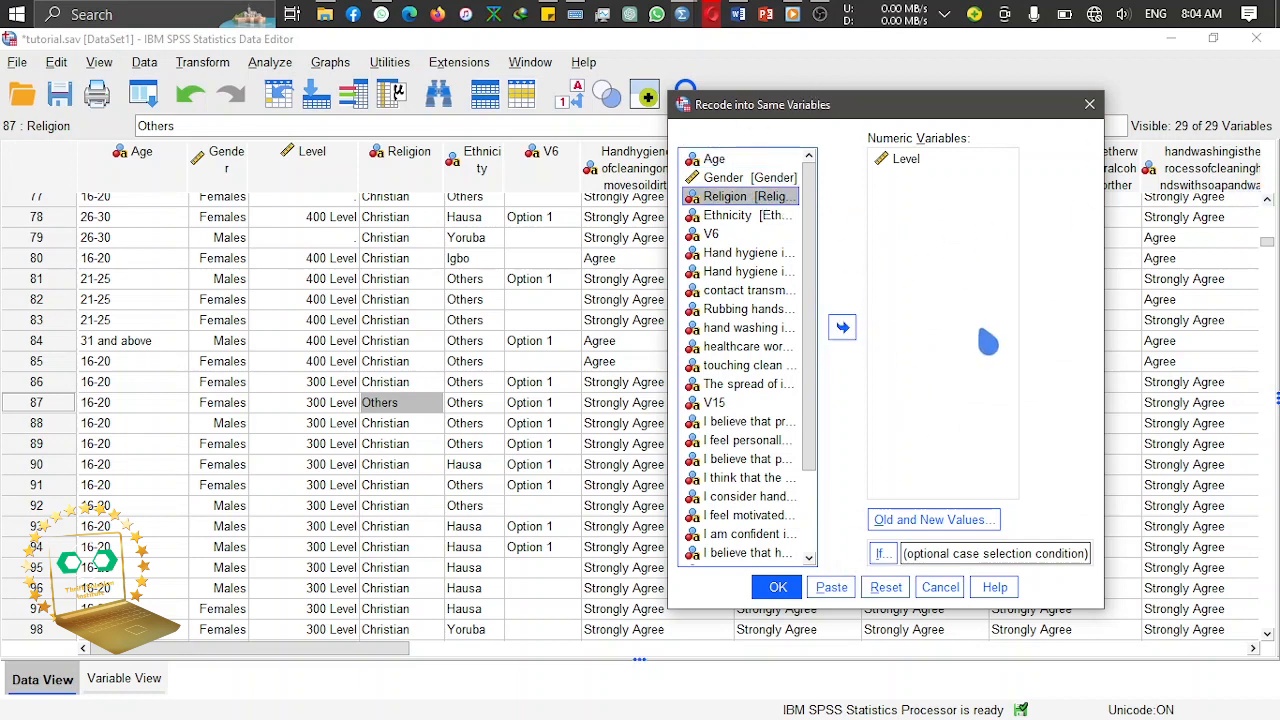
click(903, 590)
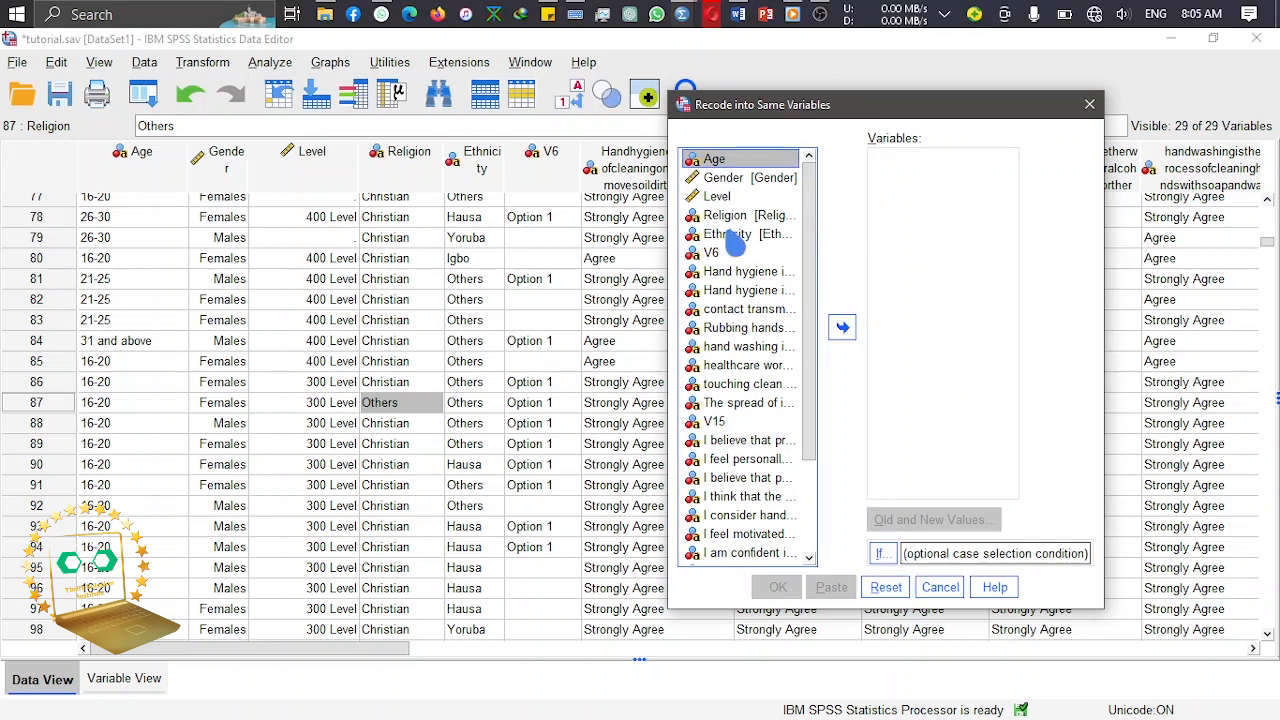
click(760, 215)
click(841, 327)
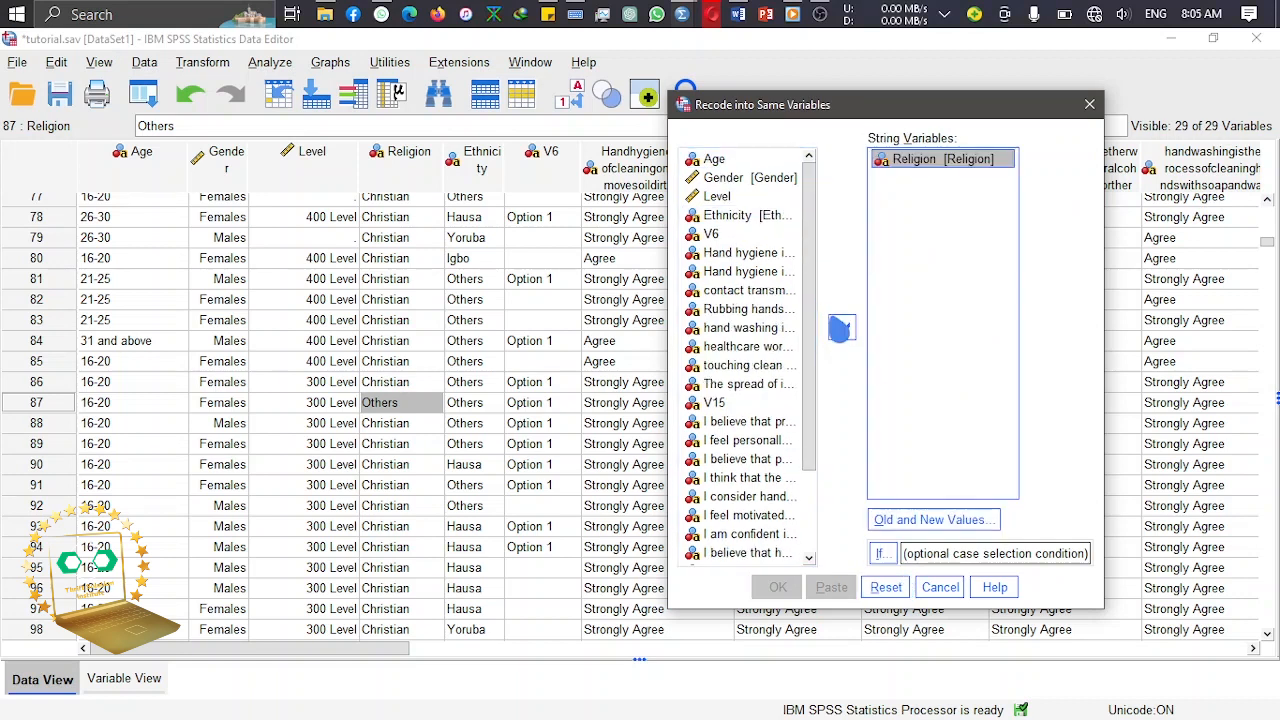
Step: Define a recode rule for Religion that changes the old value Christian to 1
click(920, 519)
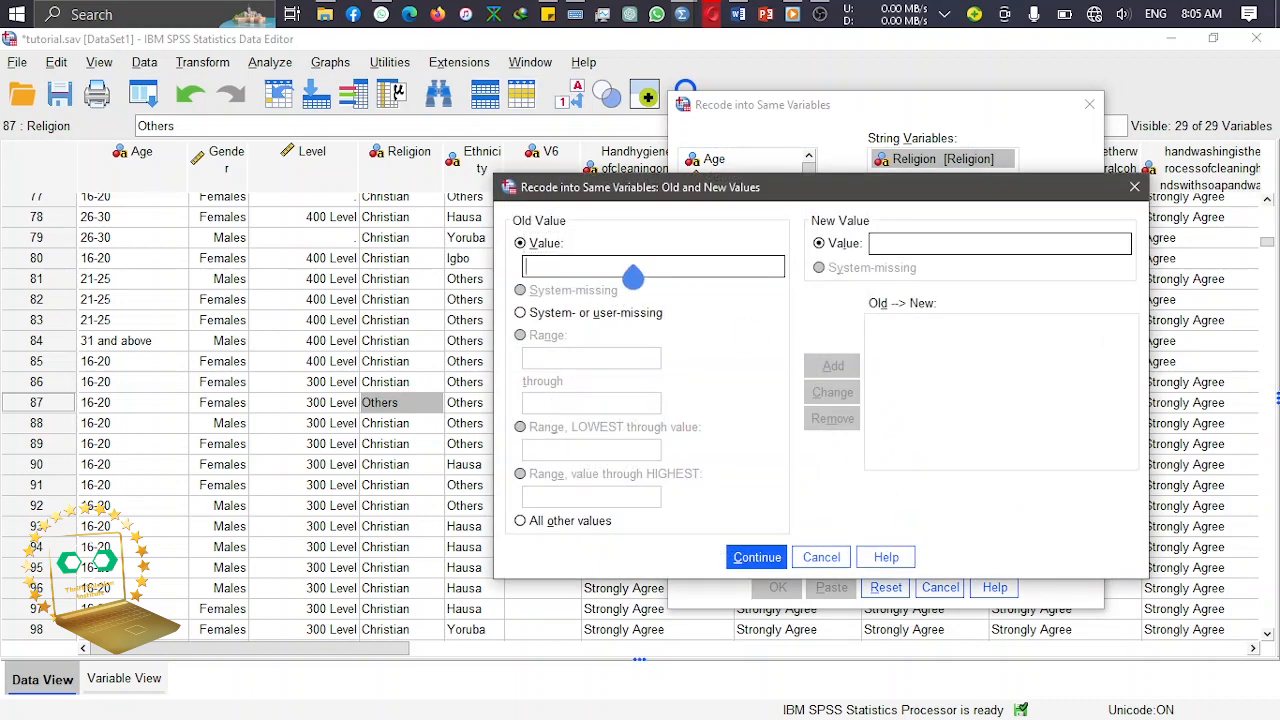
drag(643, 200, 773, 237)
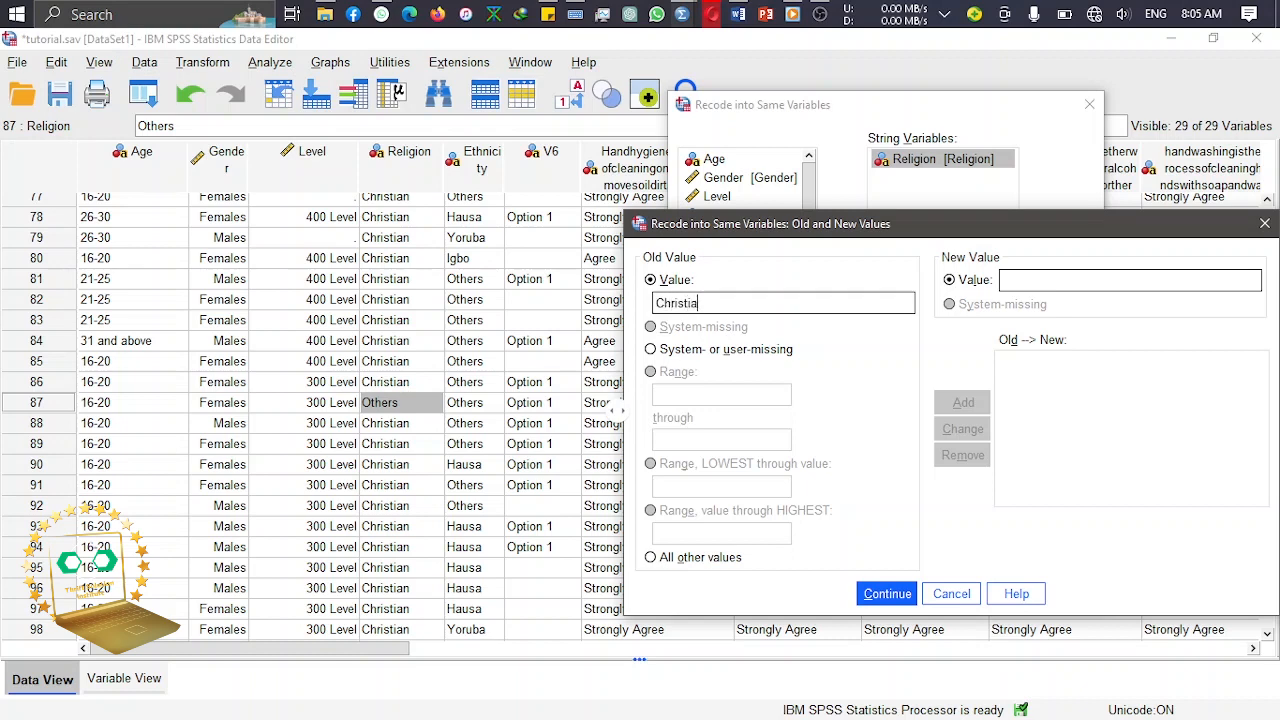
click(1050, 283)
text(1)
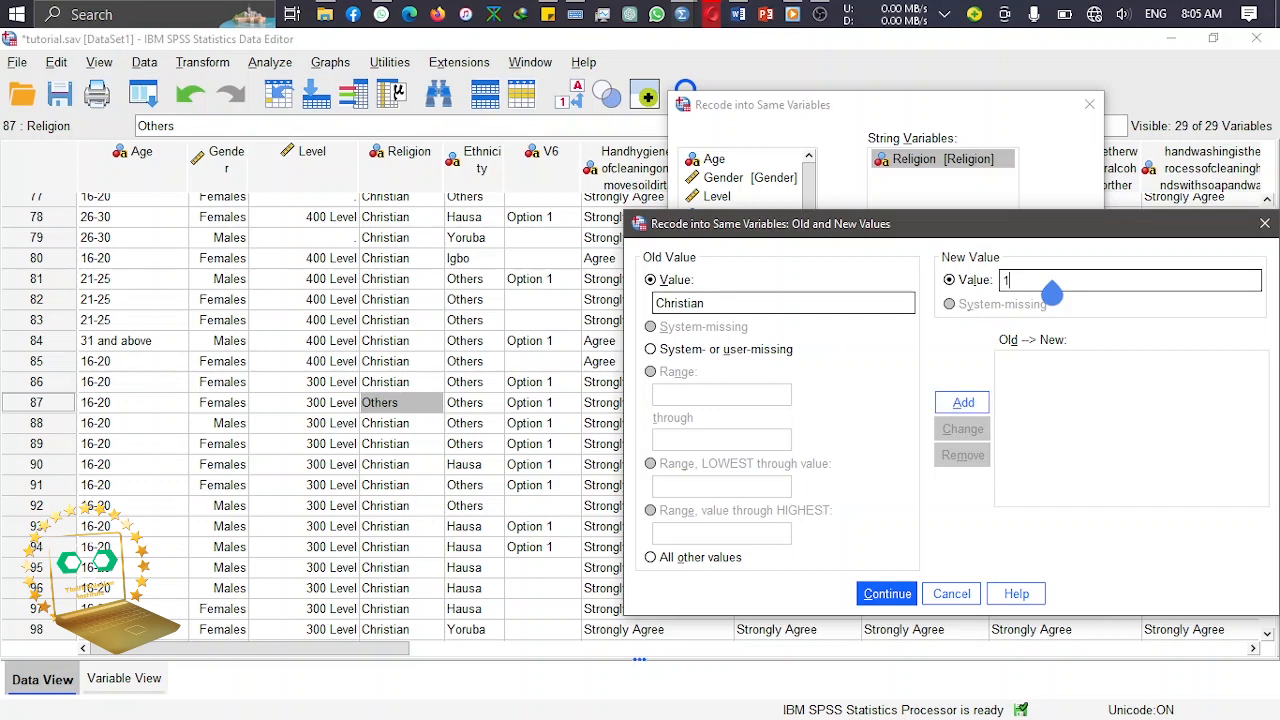
click(965, 405)
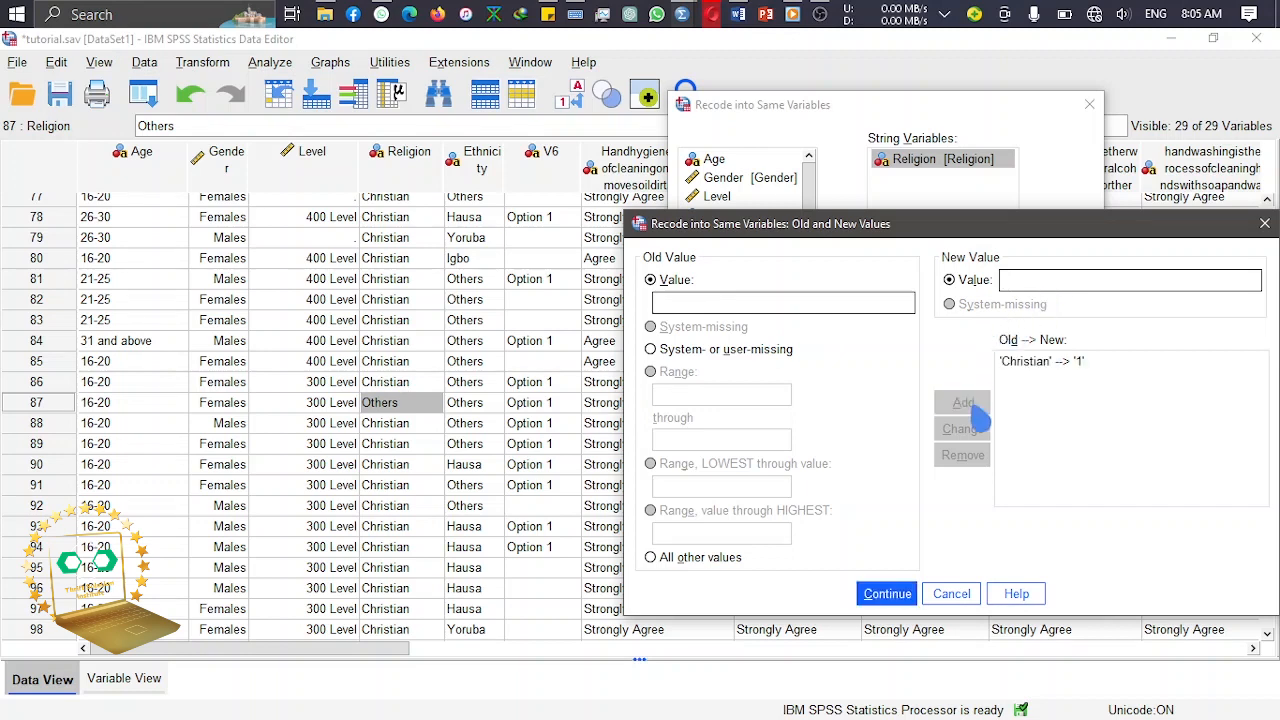
Step: Add a second Religion recode rule that changes the old value Others to 2
click(694, 312)
click(1013, 286)
text(2)
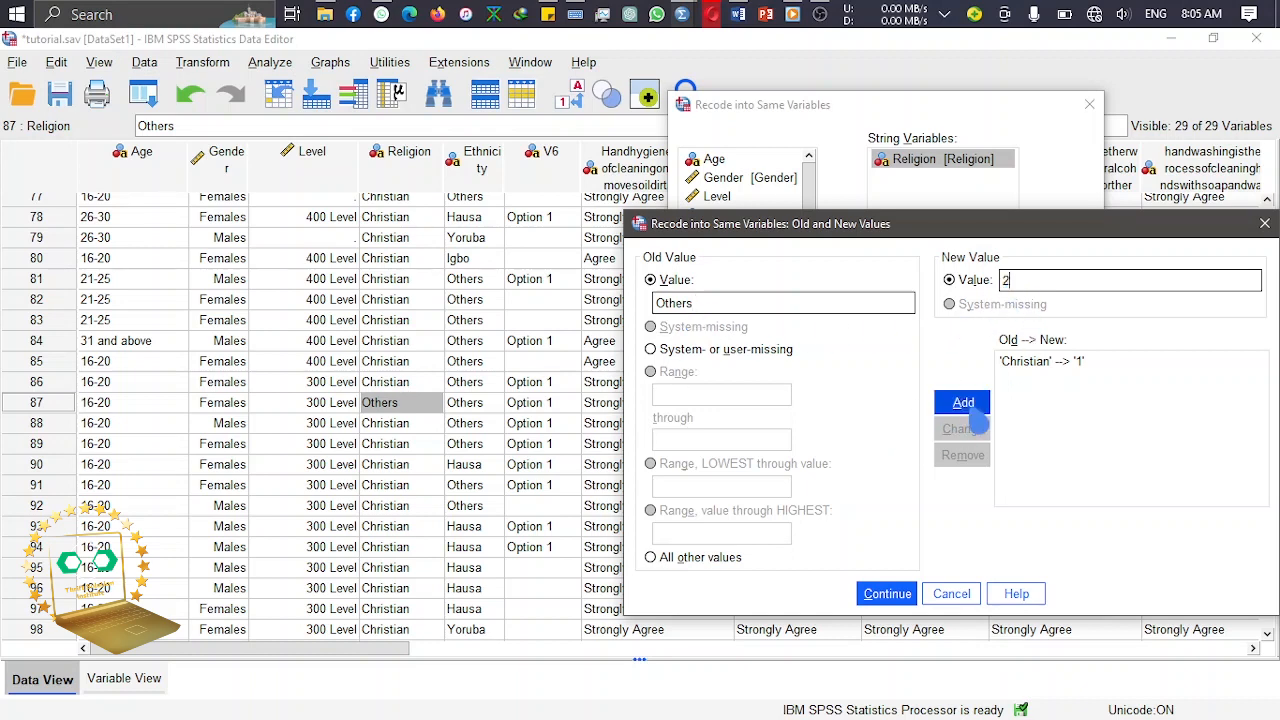
click(962, 402)
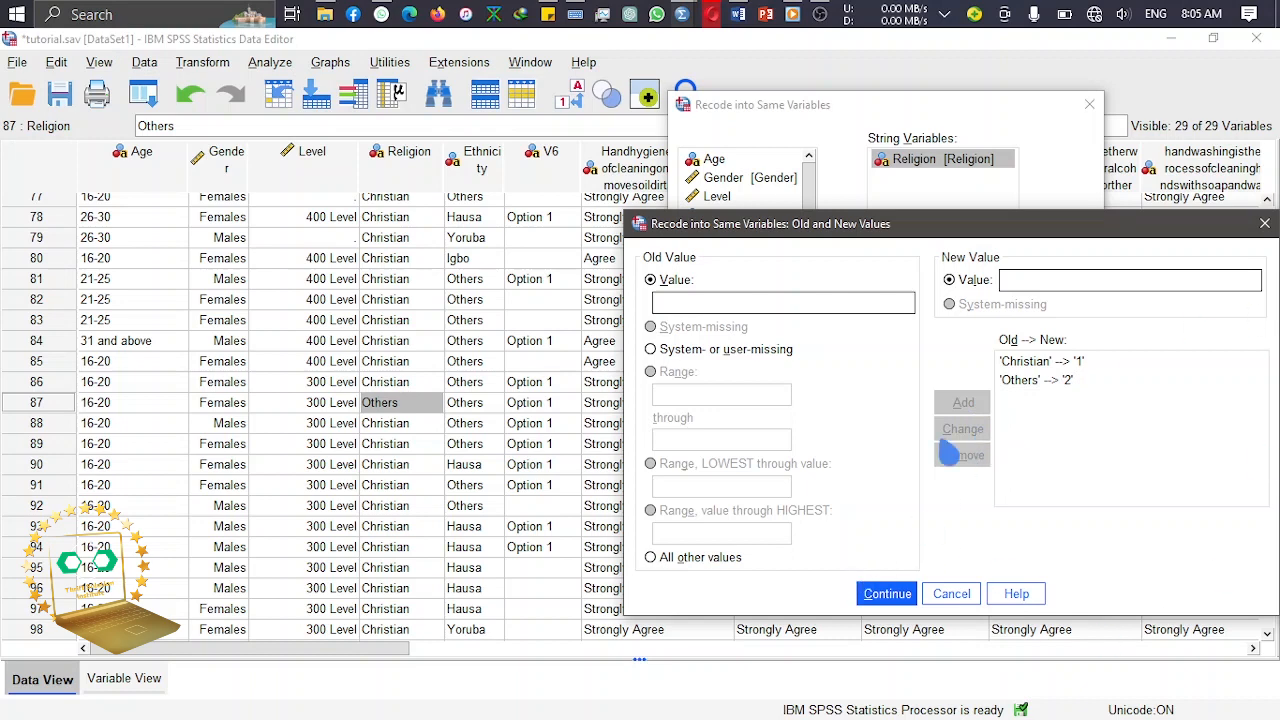
click(1058, 385)
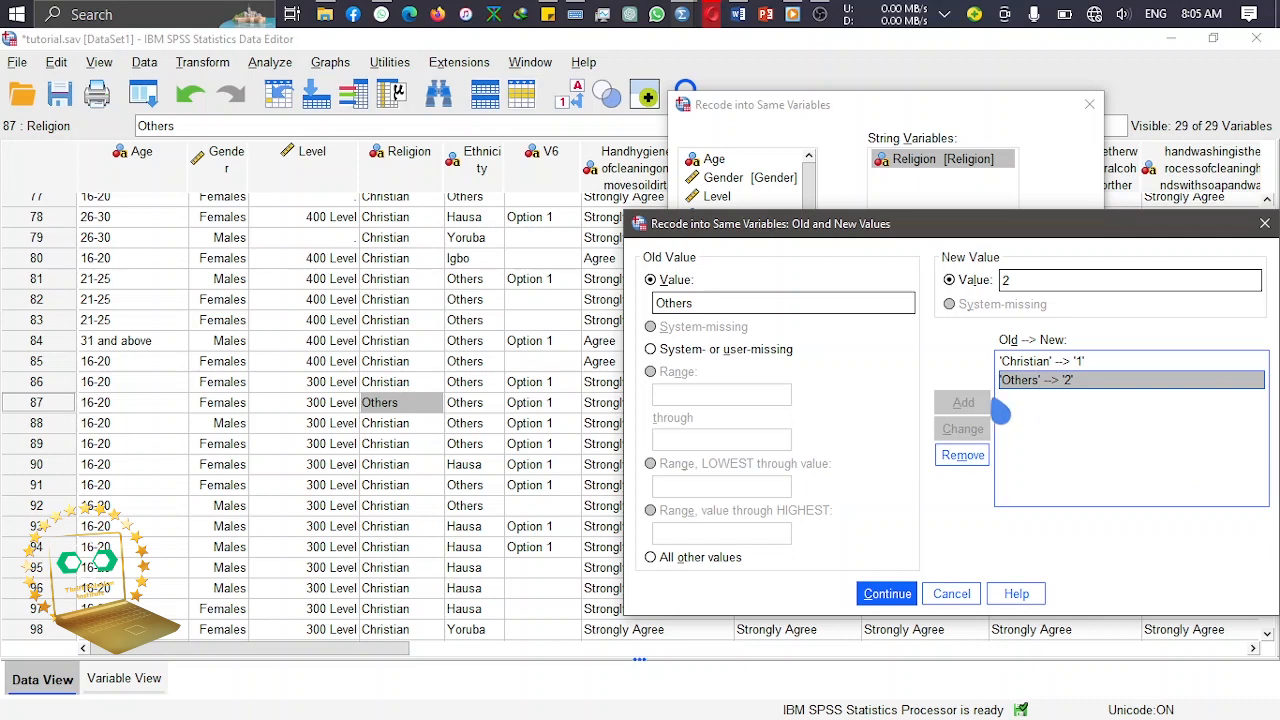
Step: Accept the two rules, run the Religion recode, and return to the tutorial.sav data window
click(887, 594)
click(778, 588)
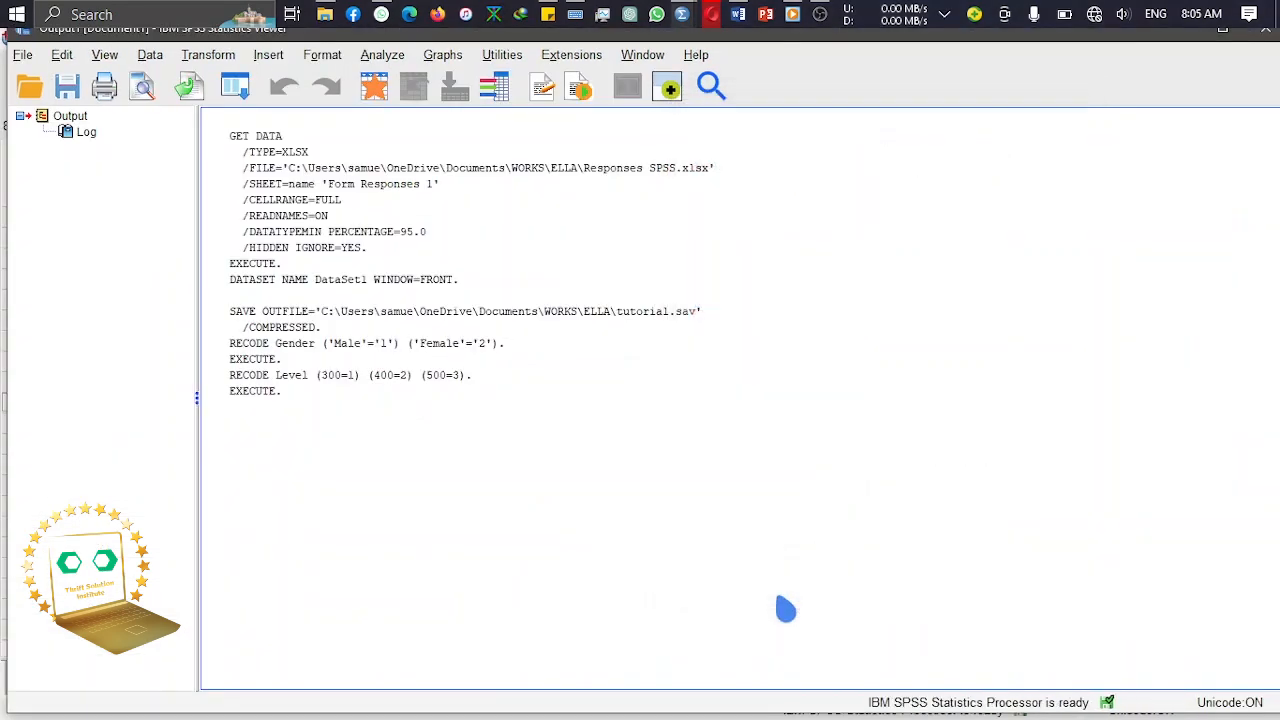
mouse_move(681, 14)
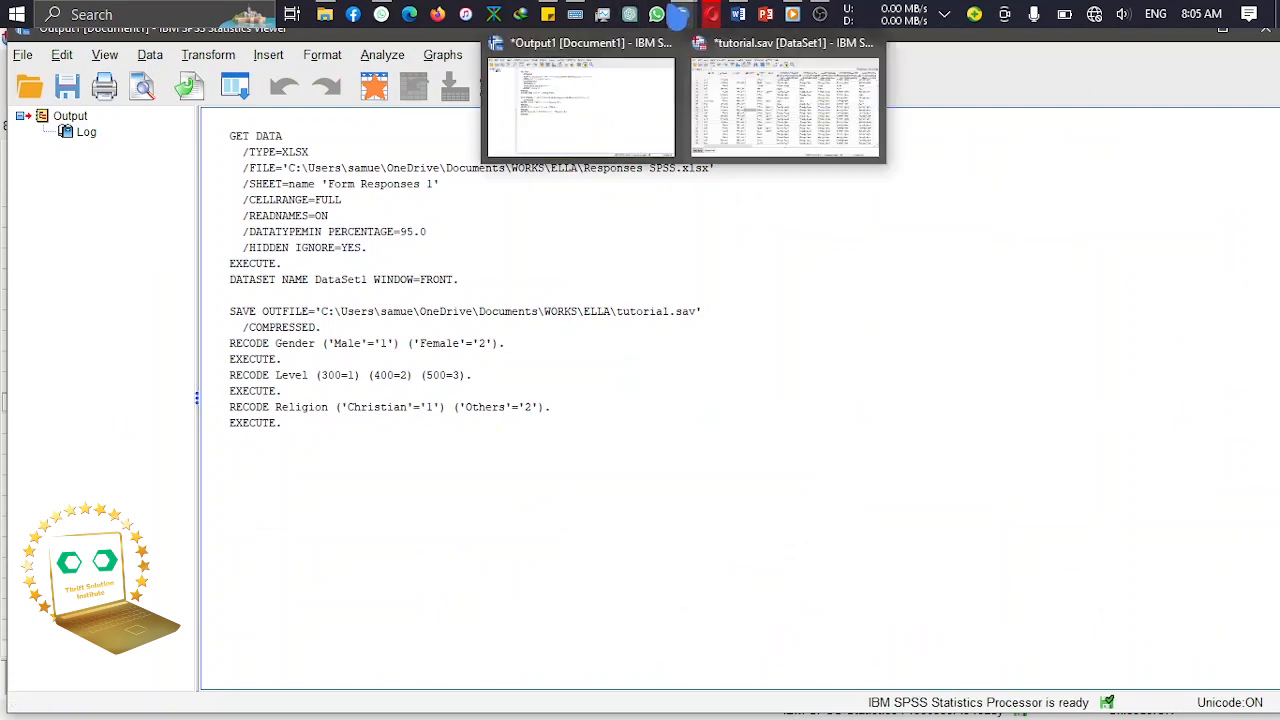
click(745, 95)
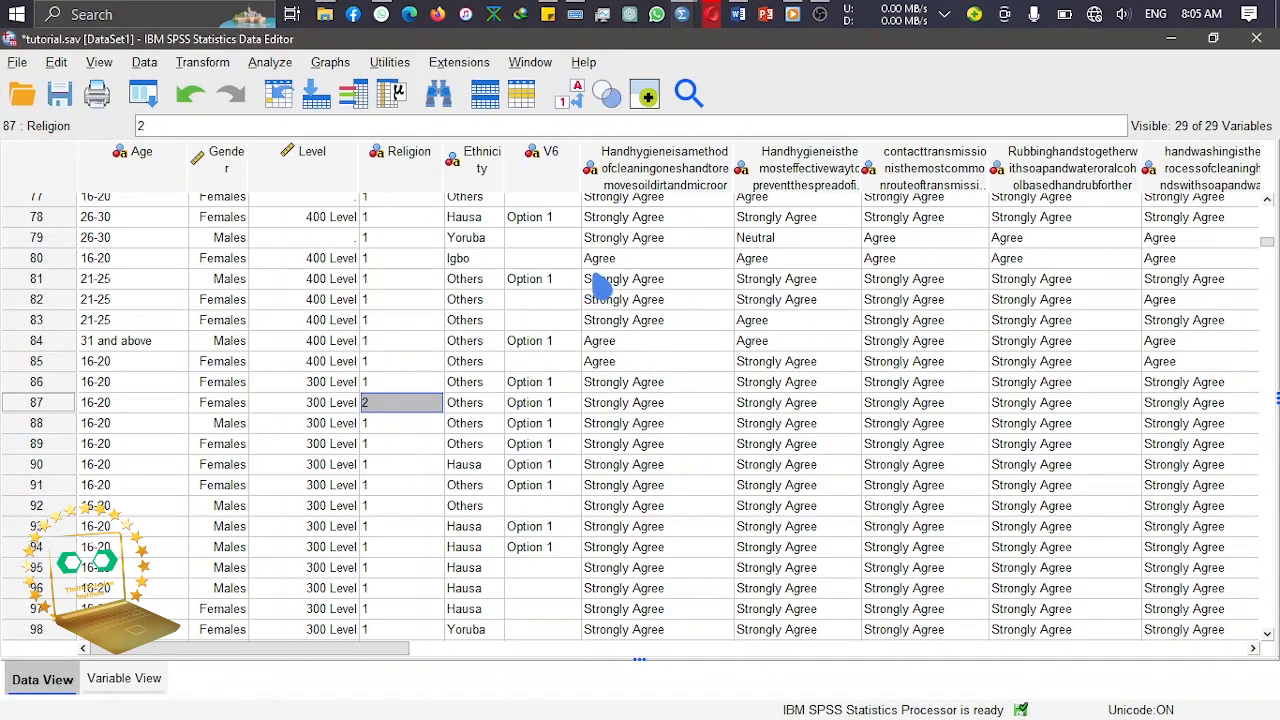
Step: Change the Religion variable's type to Numeric and check the Religion column in the data
click(420, 177)
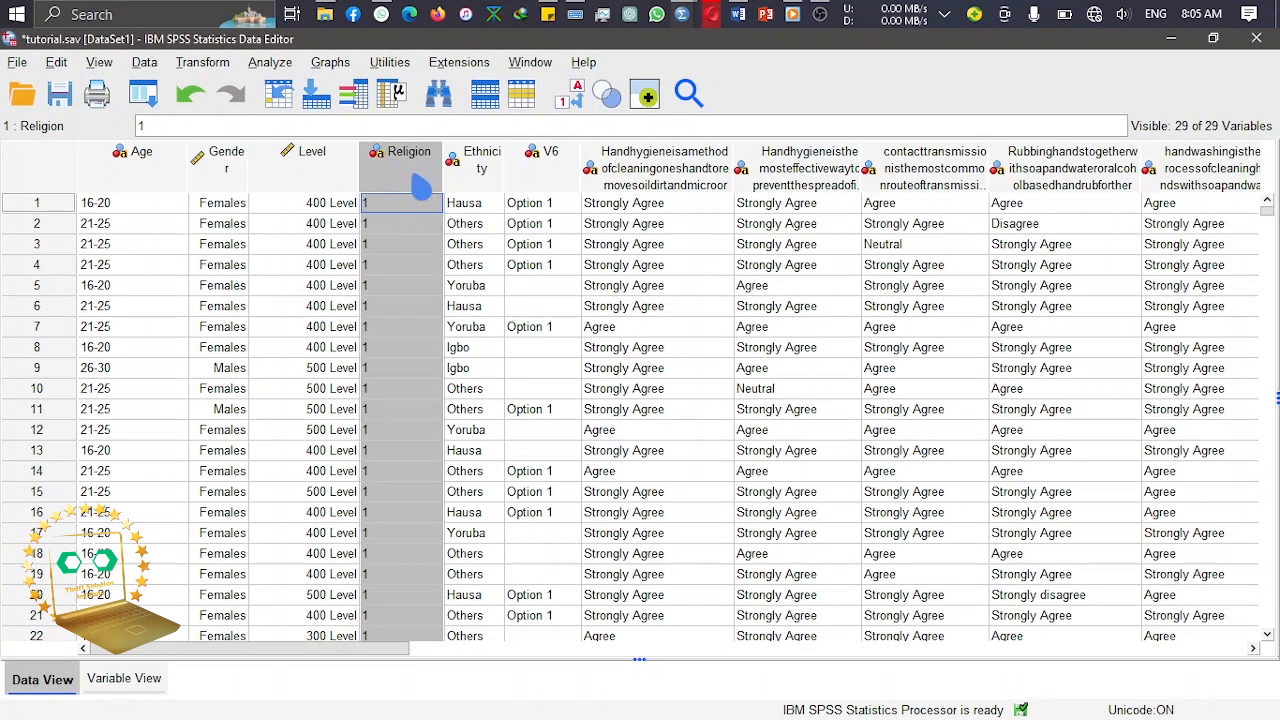
click(1267, 635)
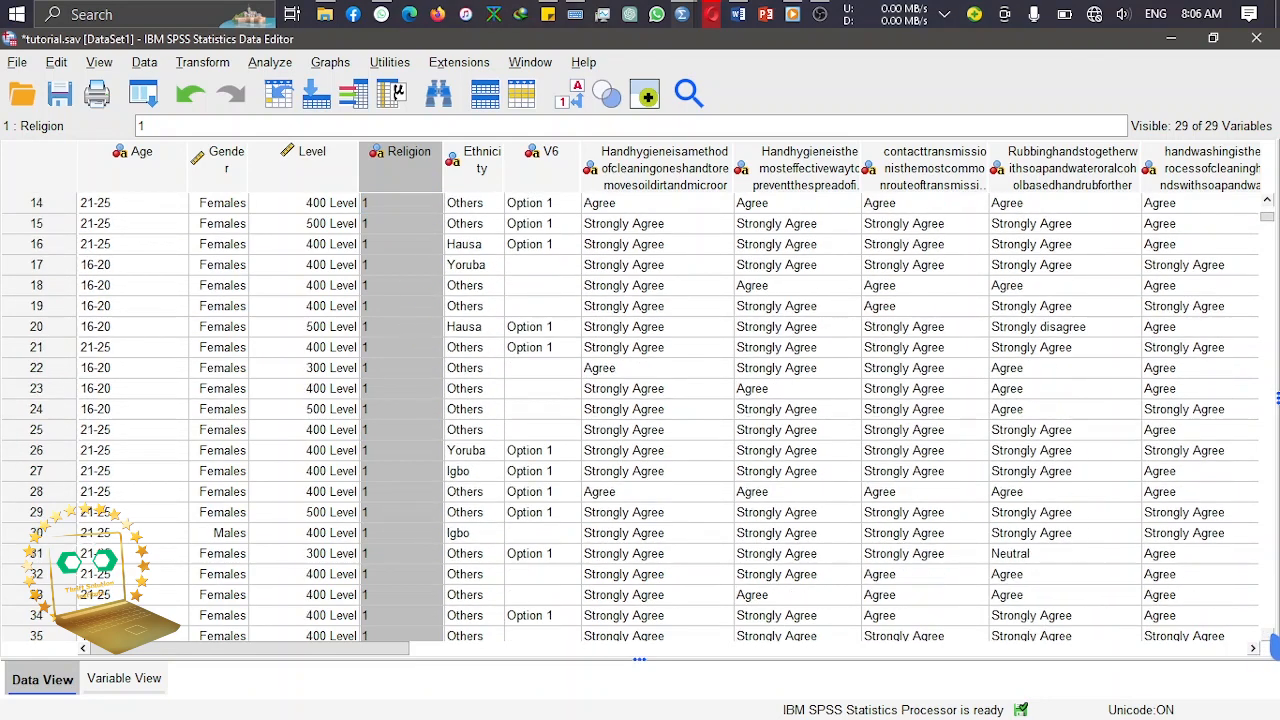
click(150, 680)
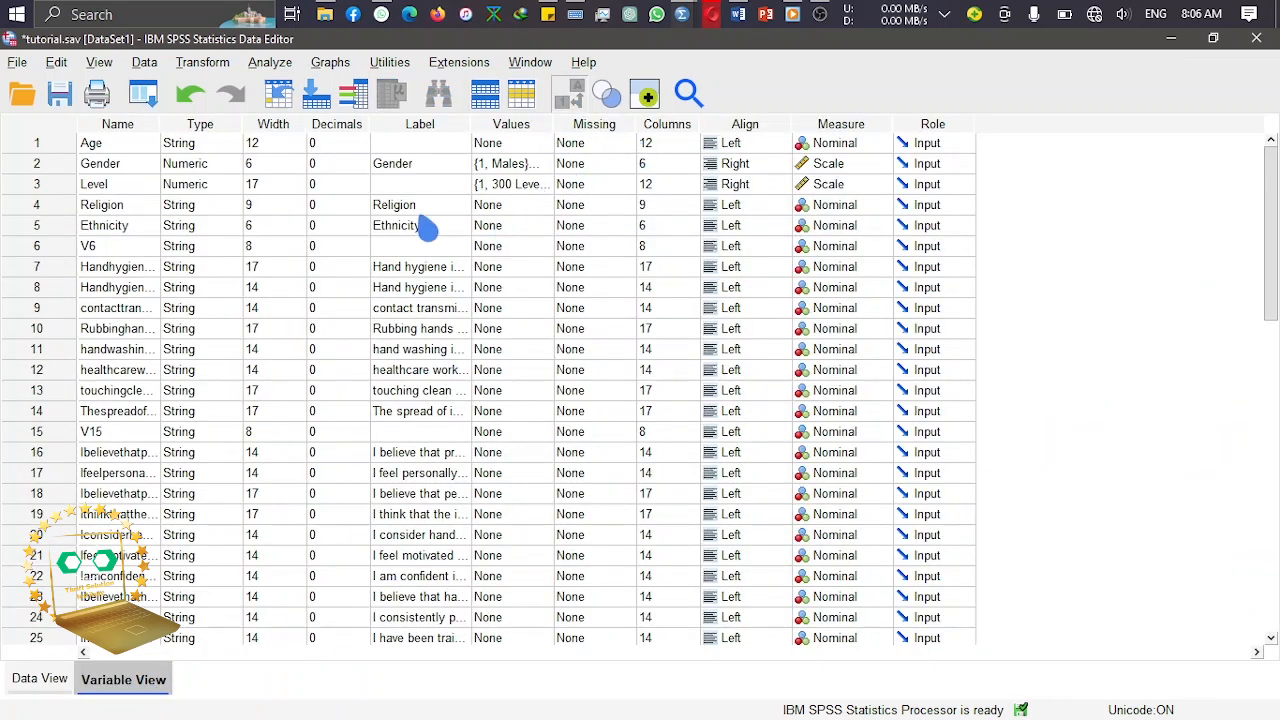
click(52, 211)
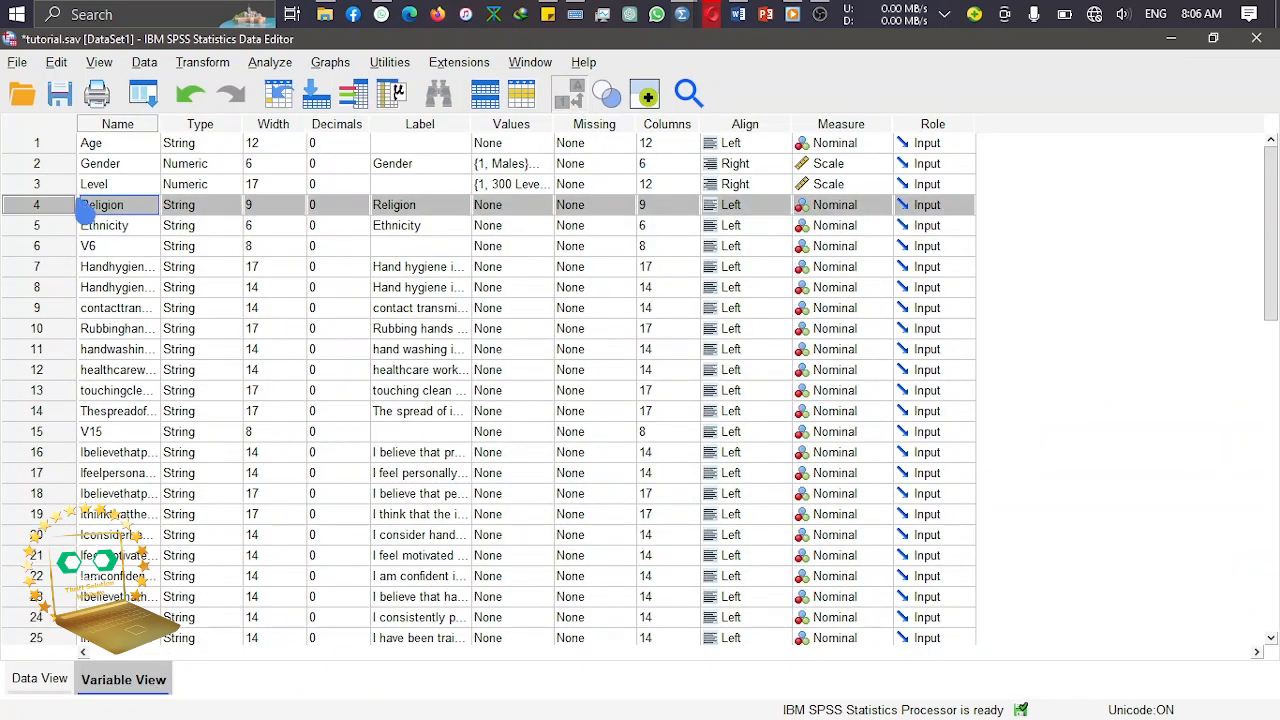
click(234, 205)
click(420, 251)
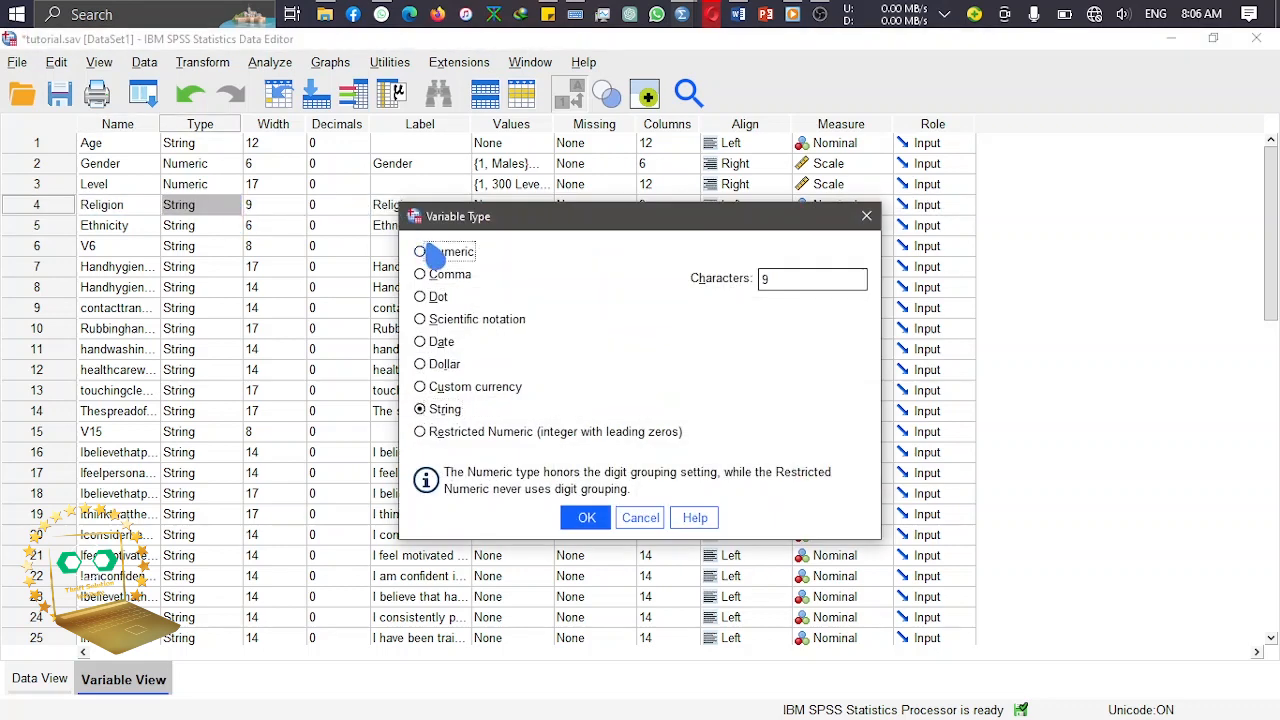
click(586, 517)
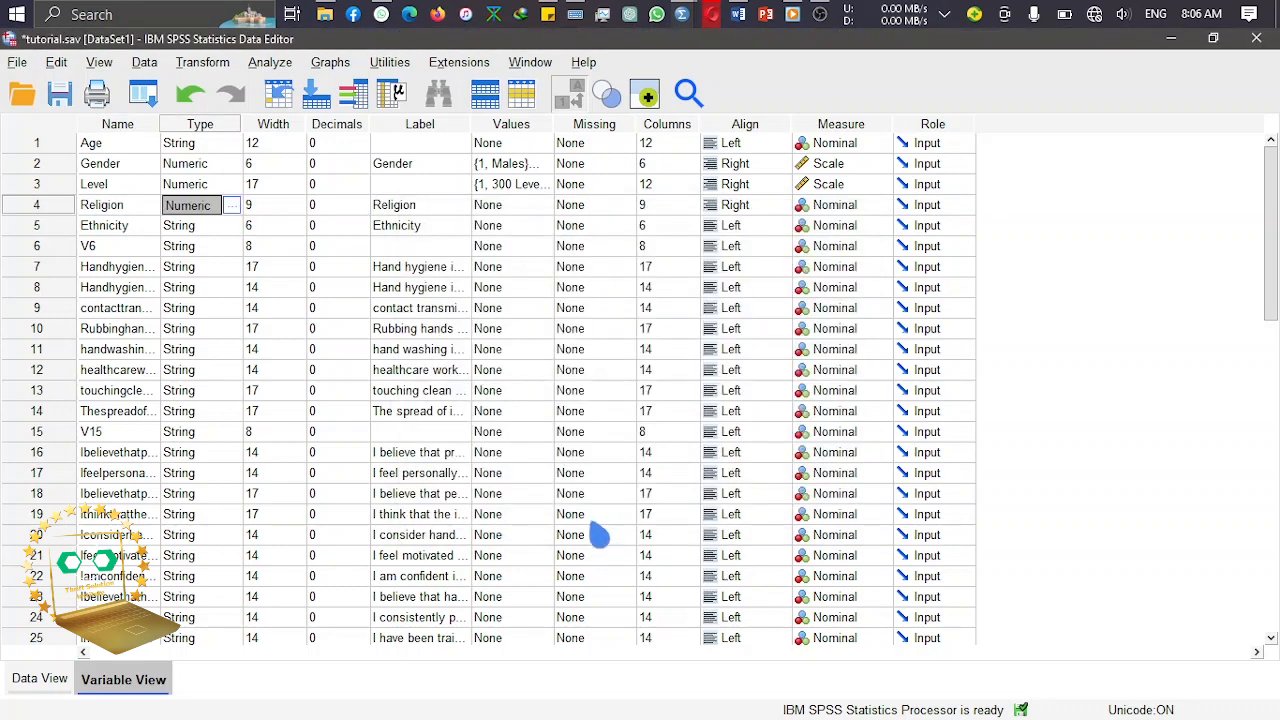
click(25, 680)
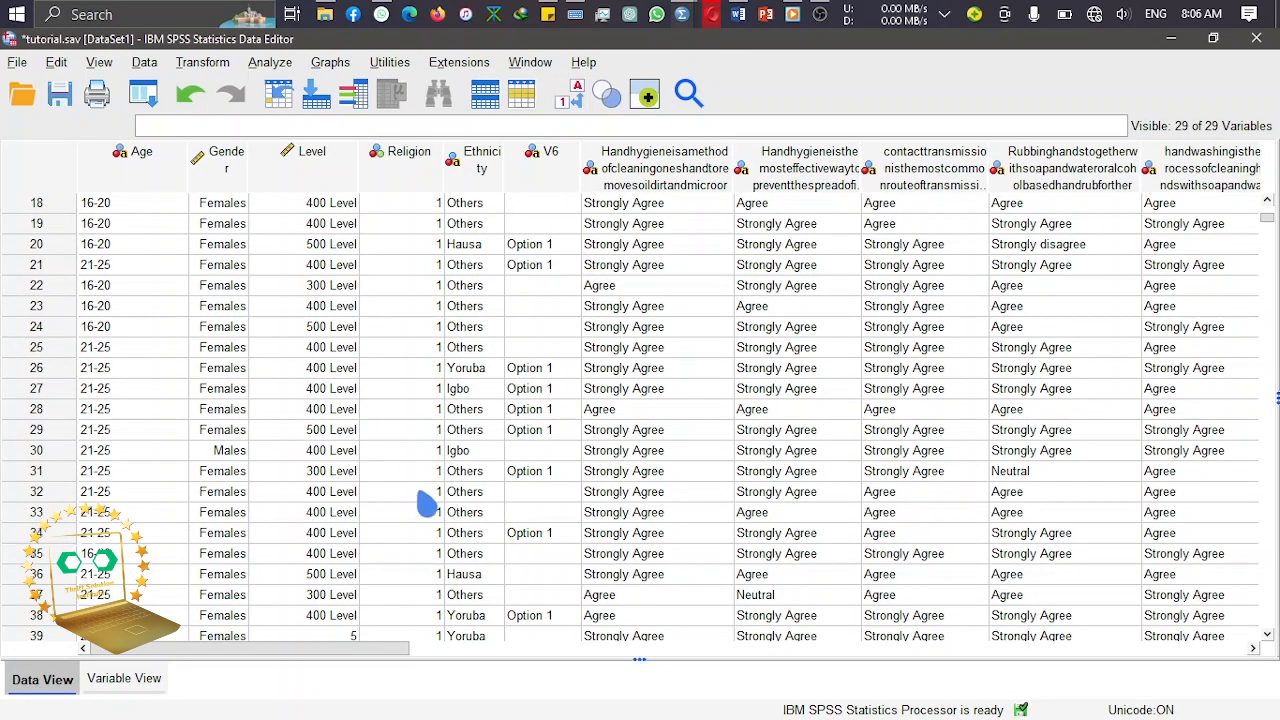
Step: Assign value labels to the Religion variable: 1 = Christianity and 2 = Islam
click(129, 679)
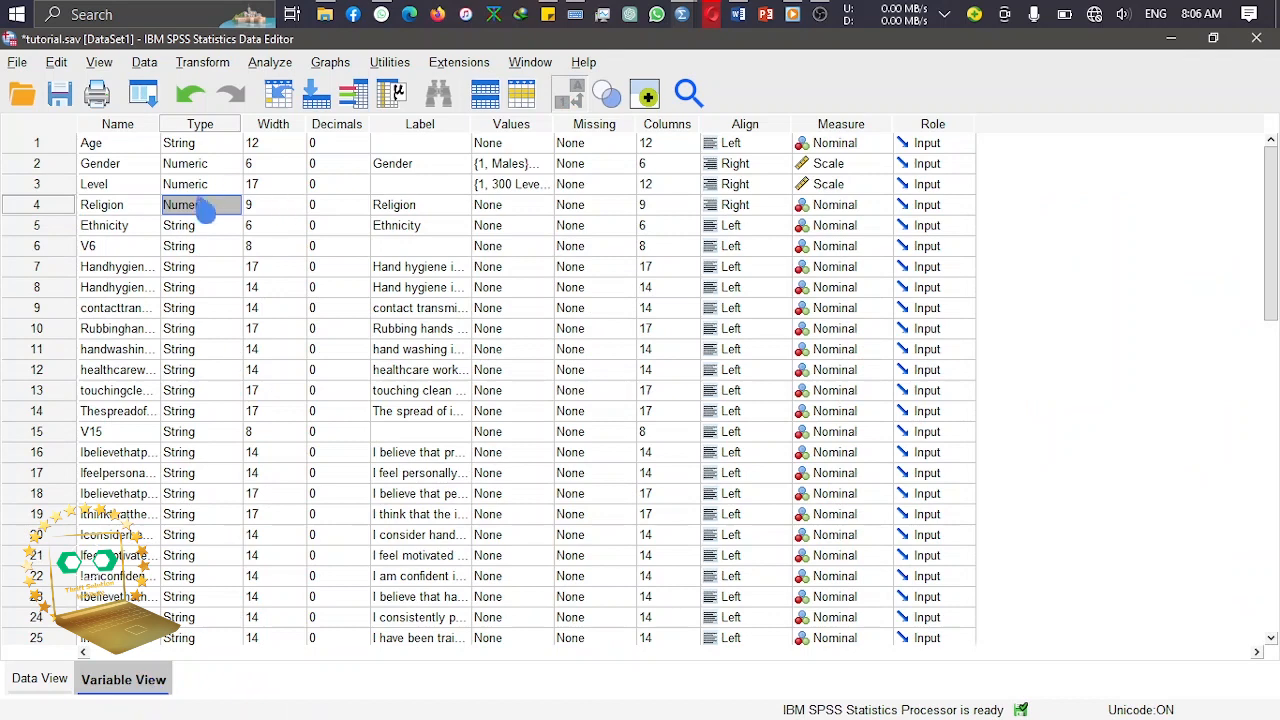
double_click(548, 205)
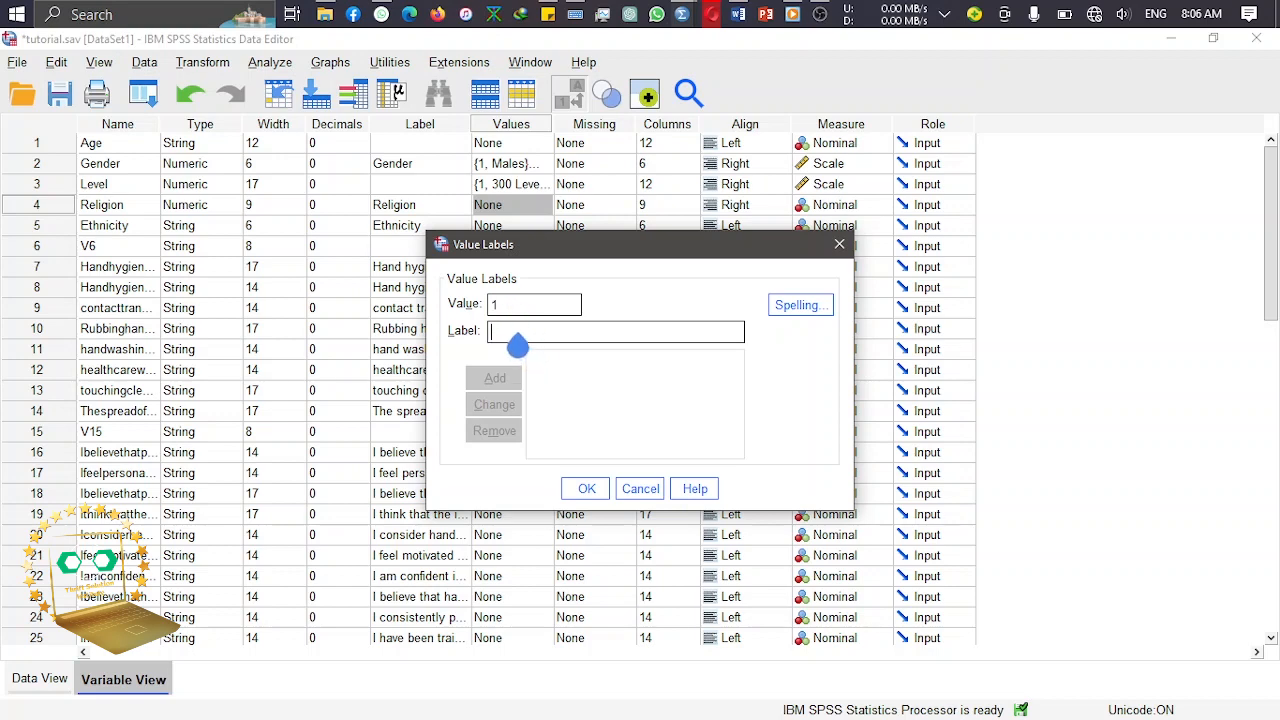
text(Christianity)
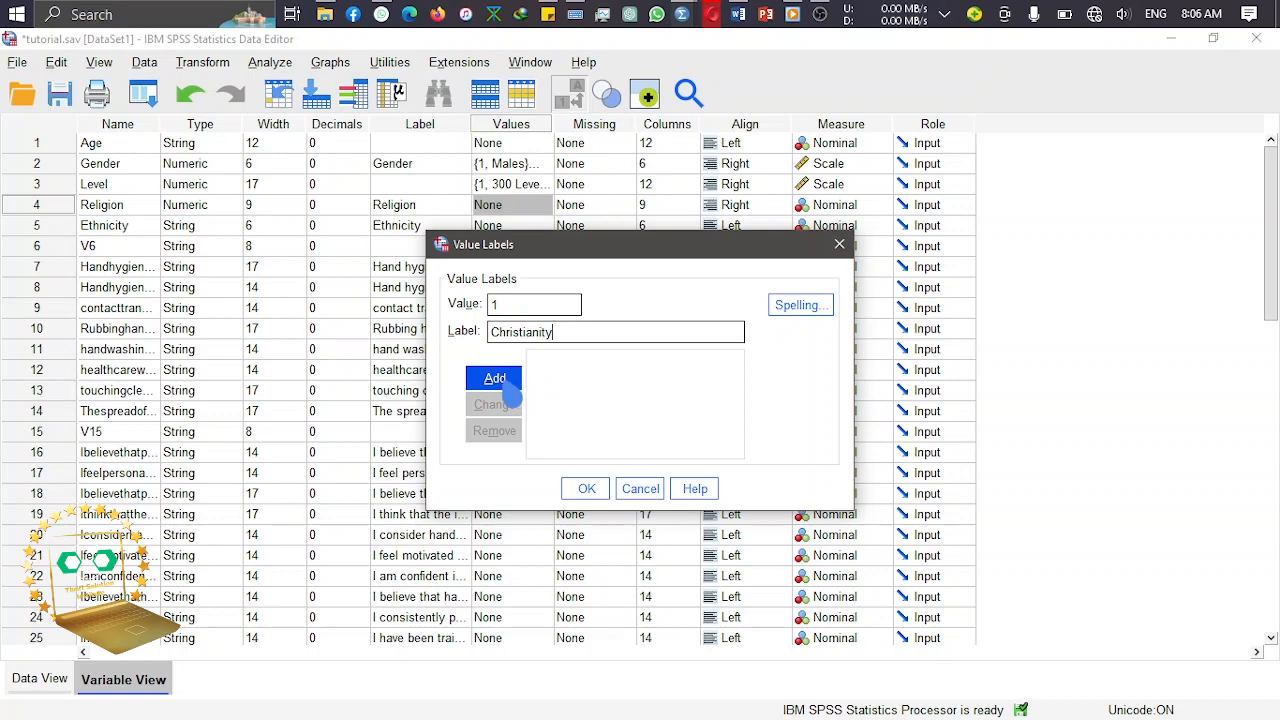
click(508, 393)
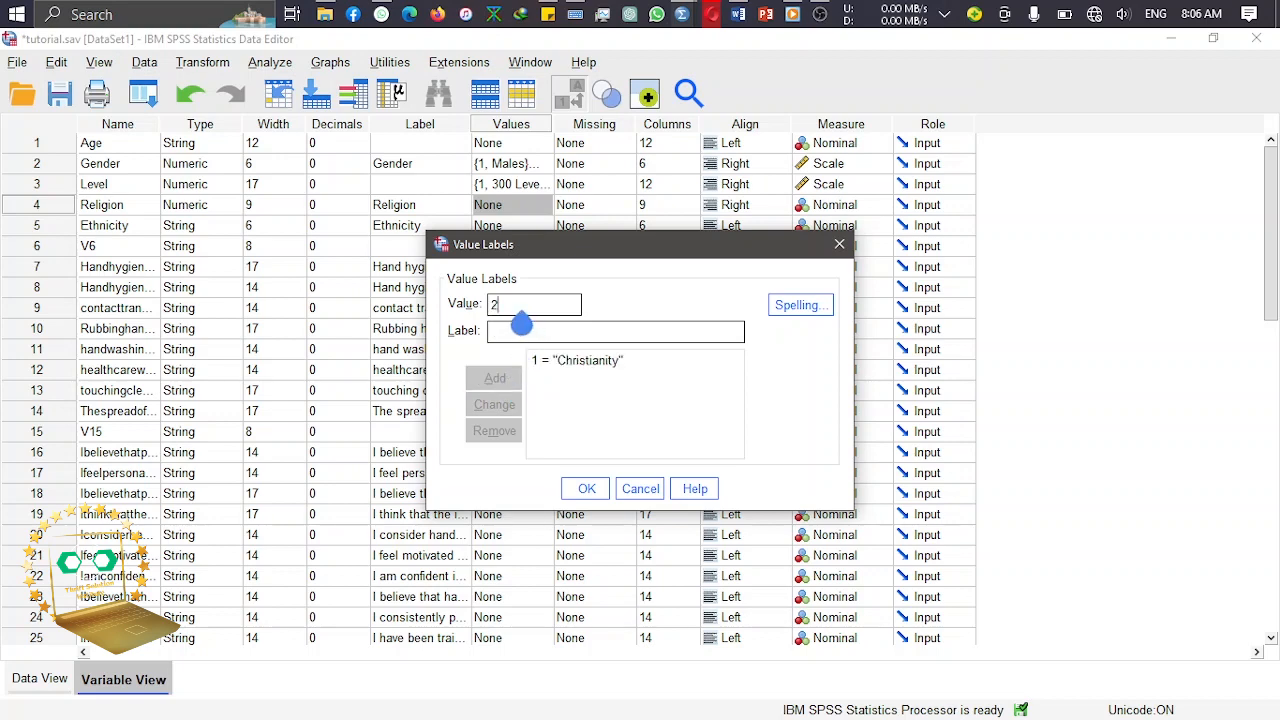
click(513, 334)
text(IS)
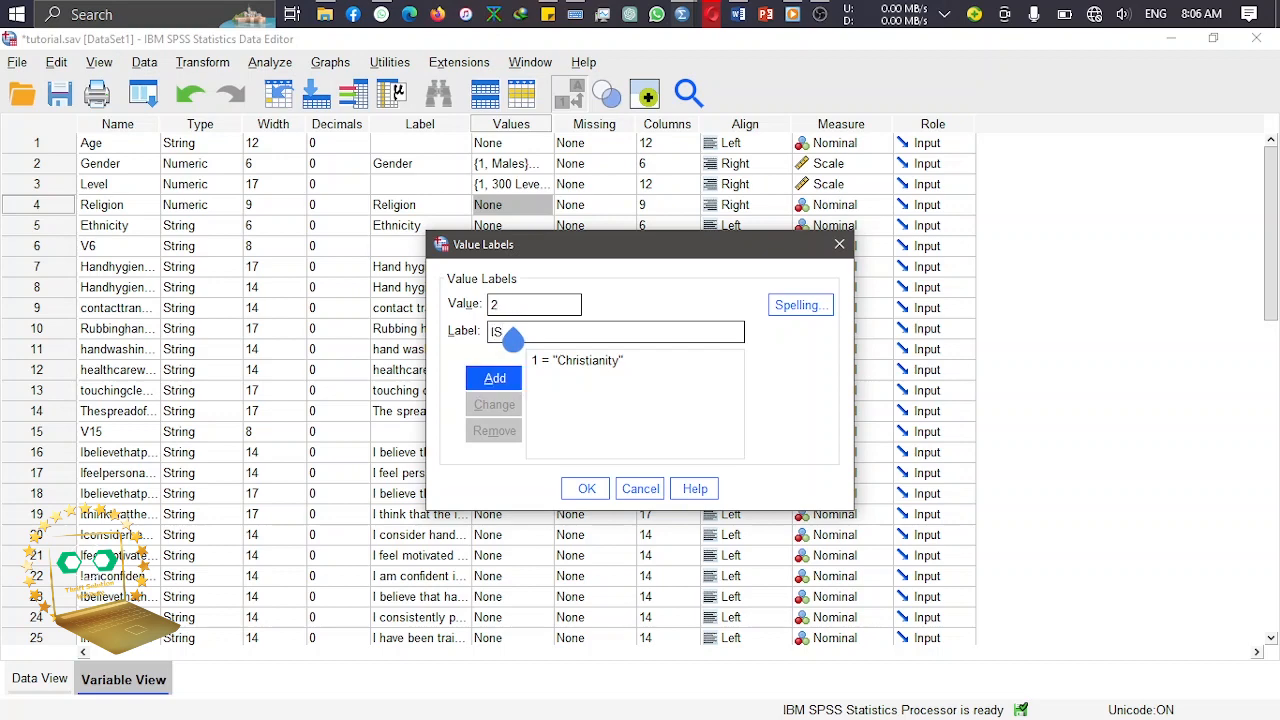
text(lam)
click(494, 378)
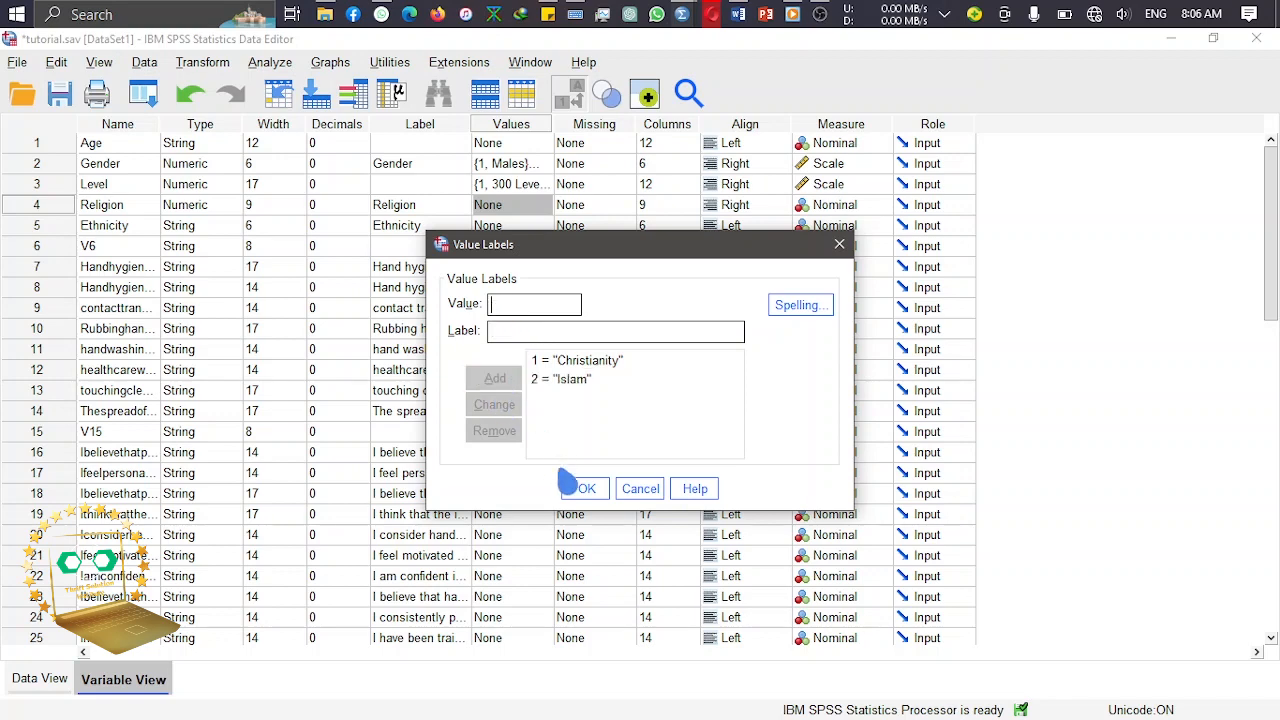
click(580, 488)
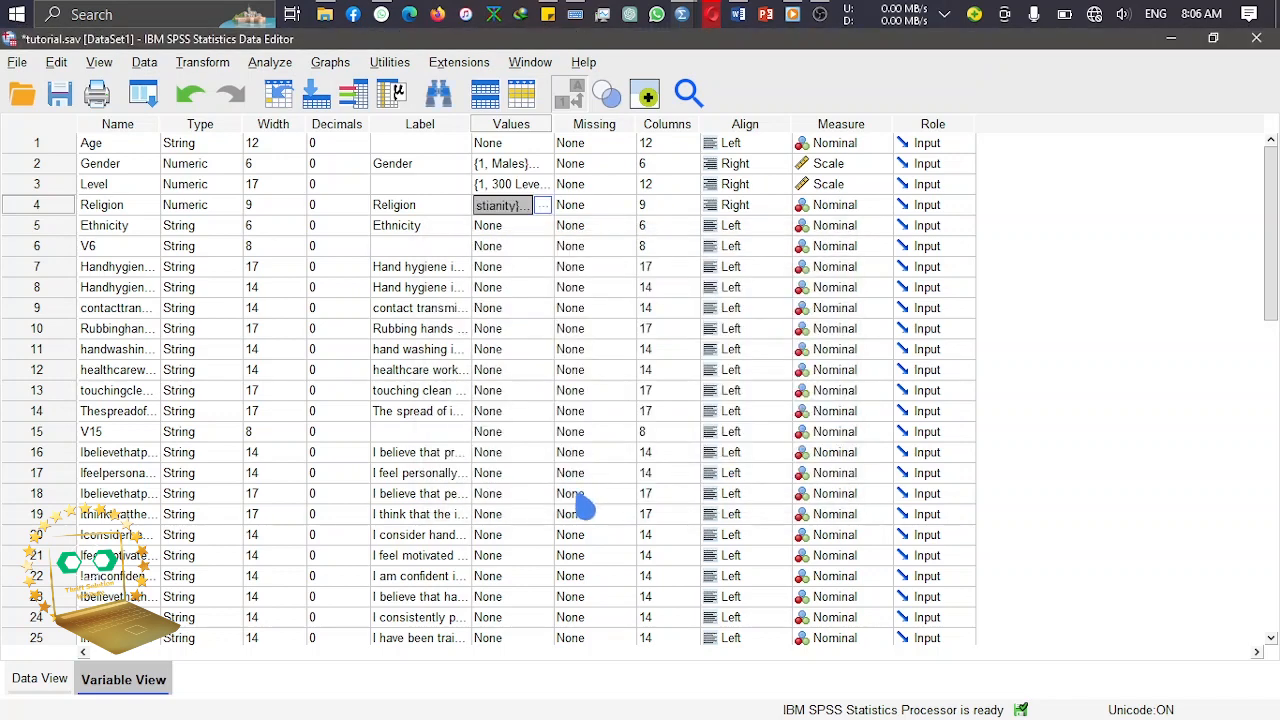
Step: Return to the data and toggle the value-label display several times, leaving the cells showing numeric codes
click(42, 680)
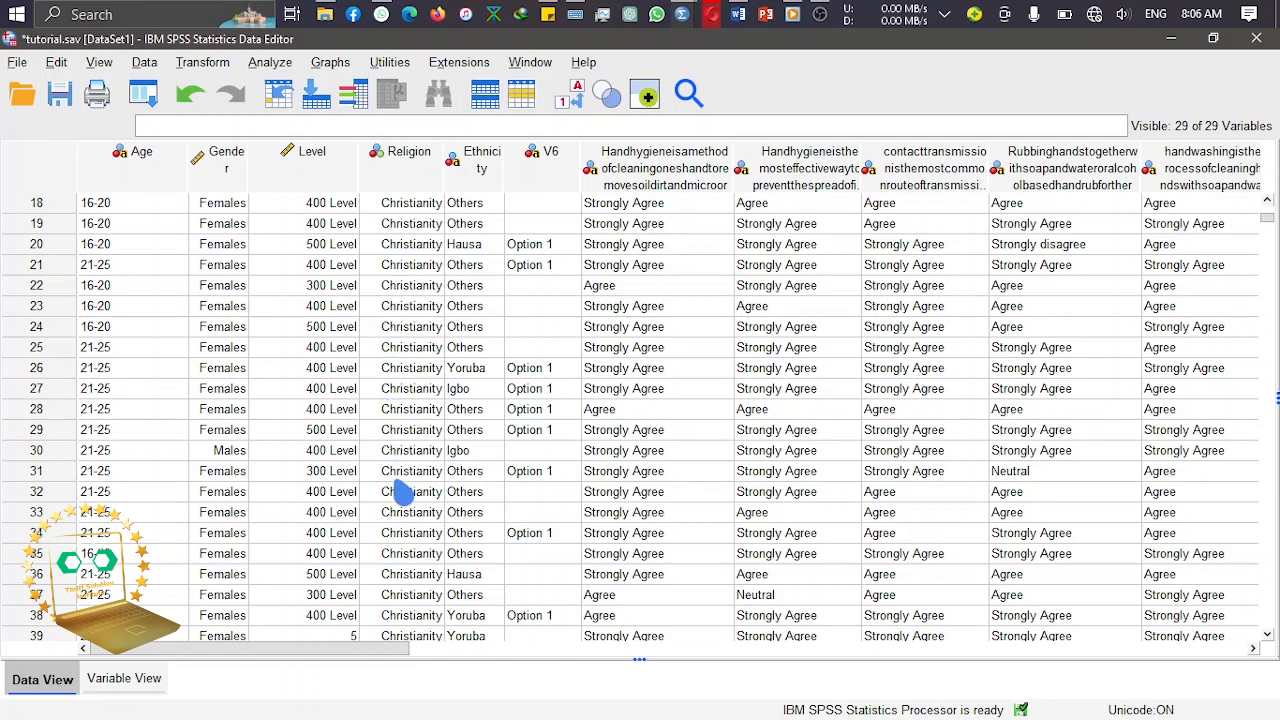
click(588, 100)
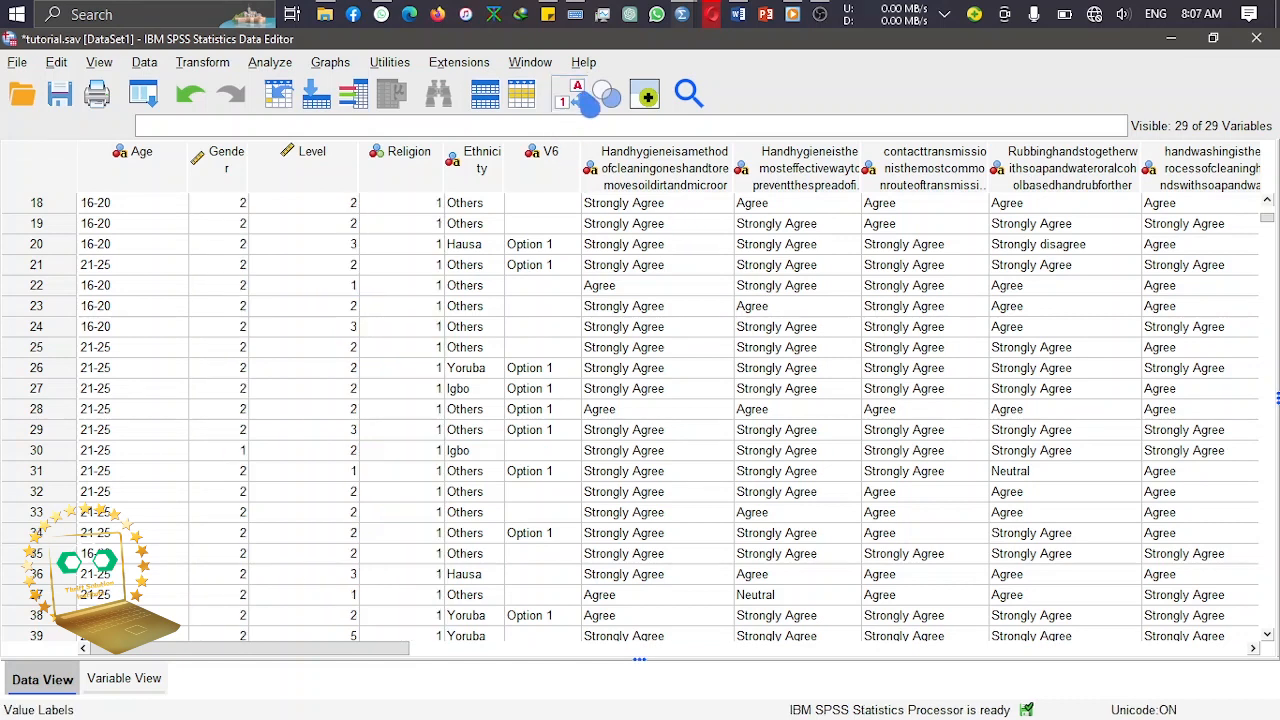
click(588, 100)
click(588, 100)
click(588, 100)
click(588, 100)
click(588, 100)
click(588, 100)
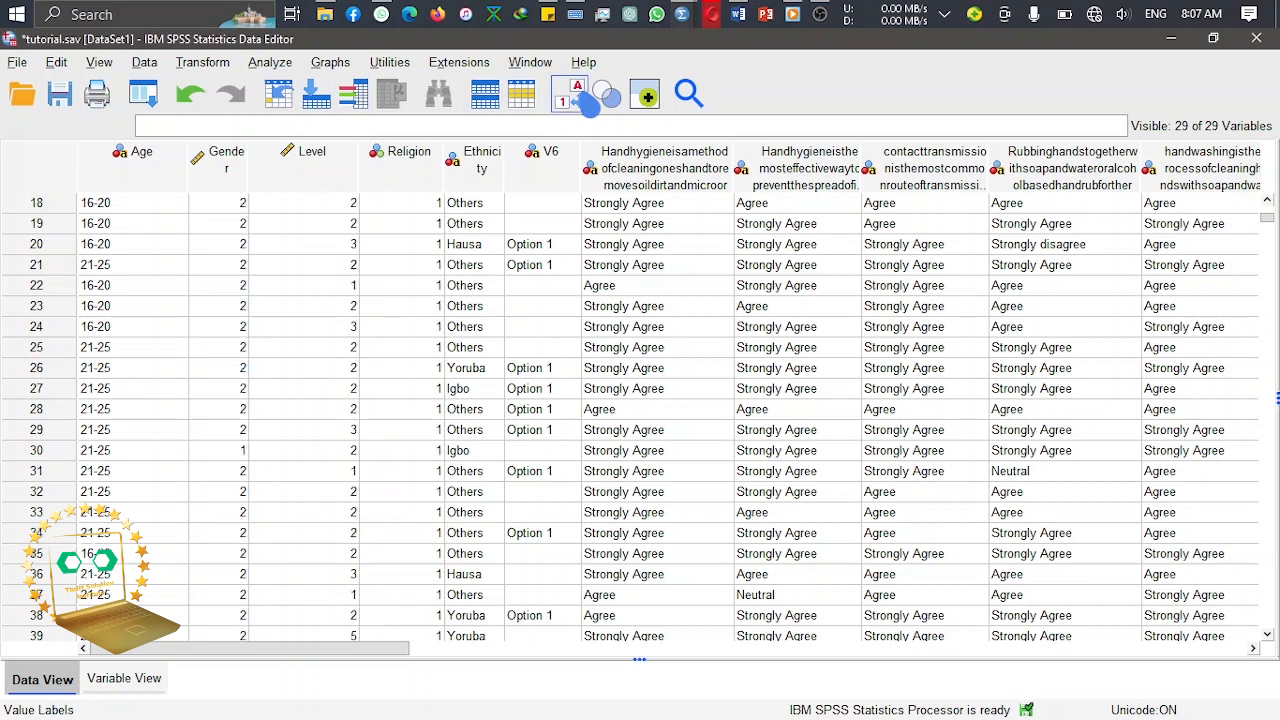
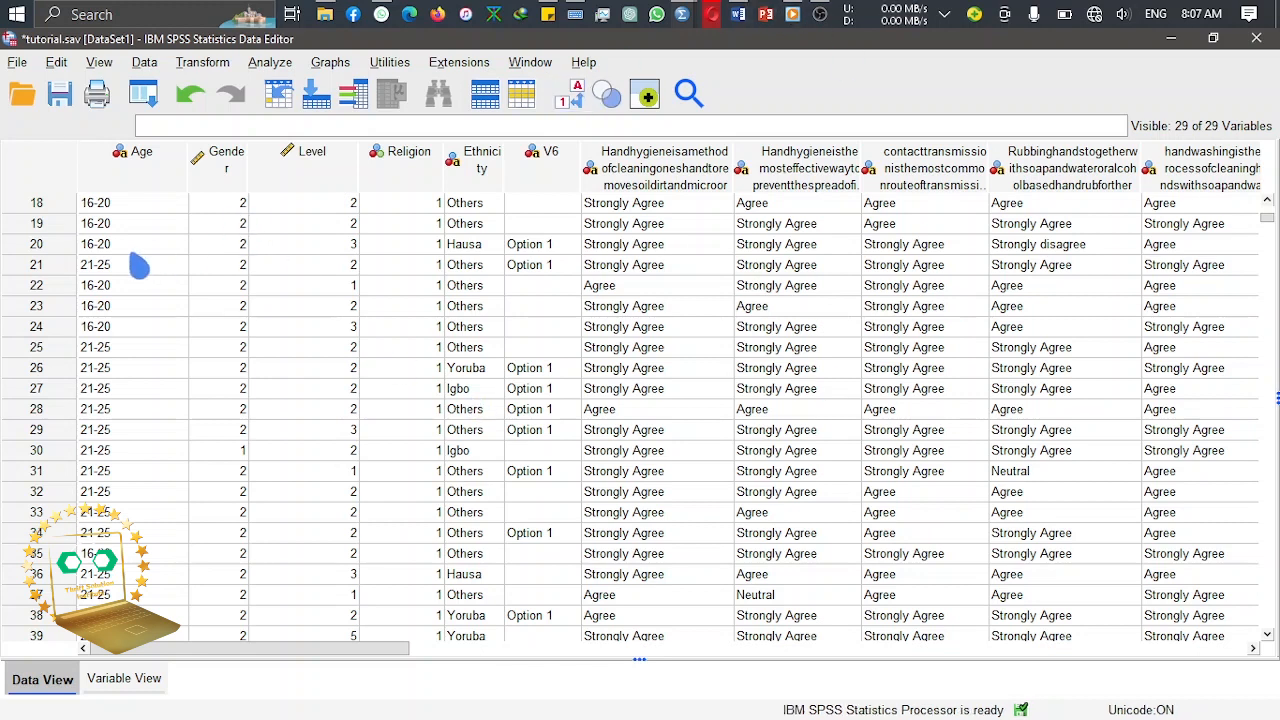
Step: Widen the Ethnicity column in the data so its full name fits on one line, and select that column
click(484, 178)
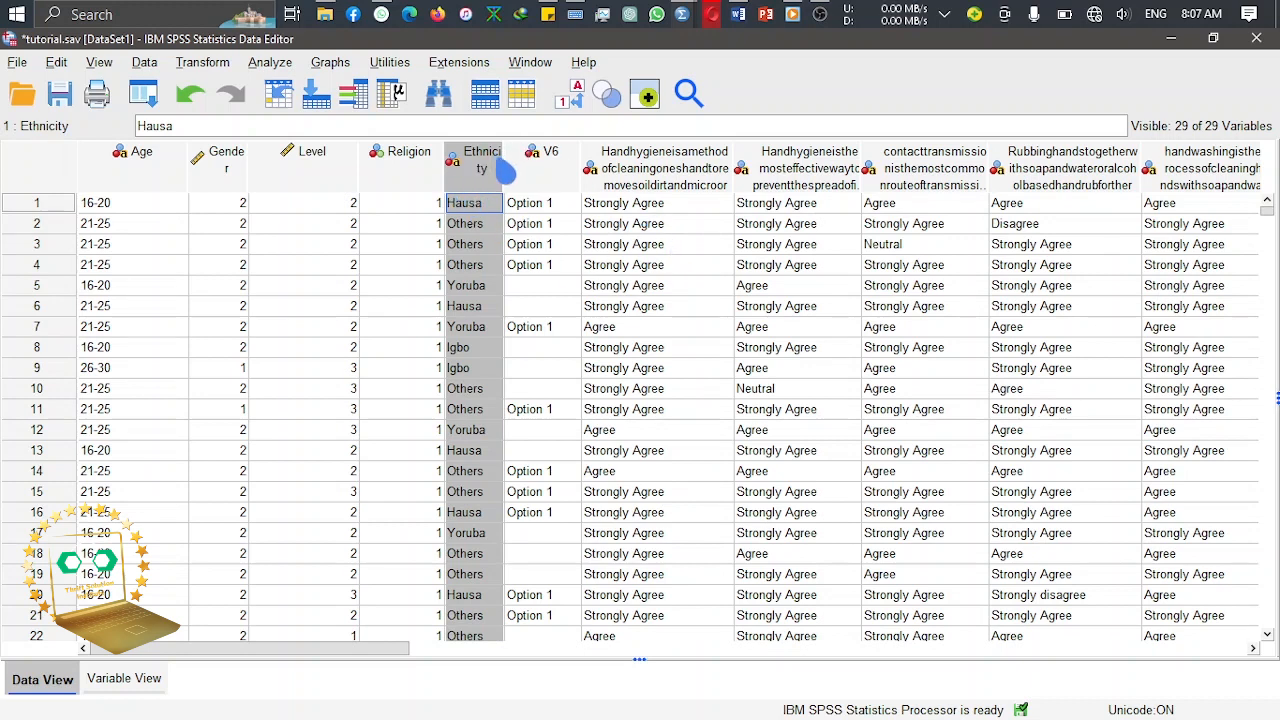
drag(503, 165, 543, 165)
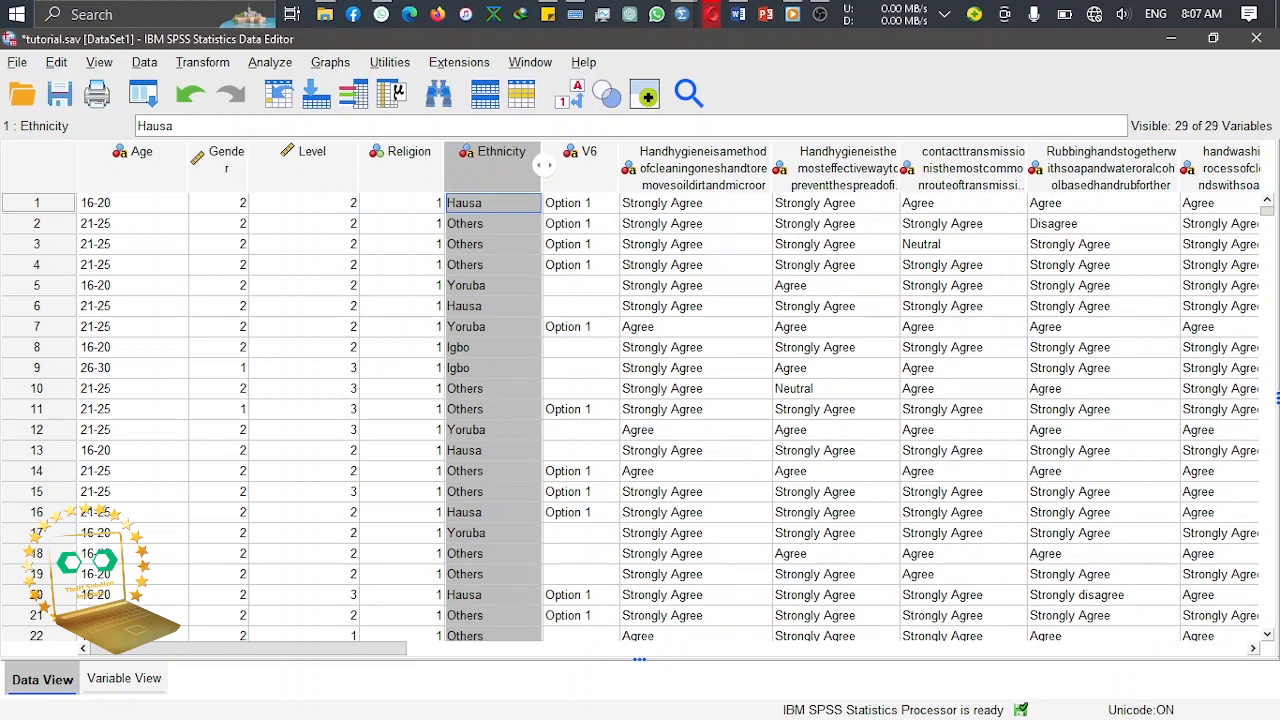
click(108, 180)
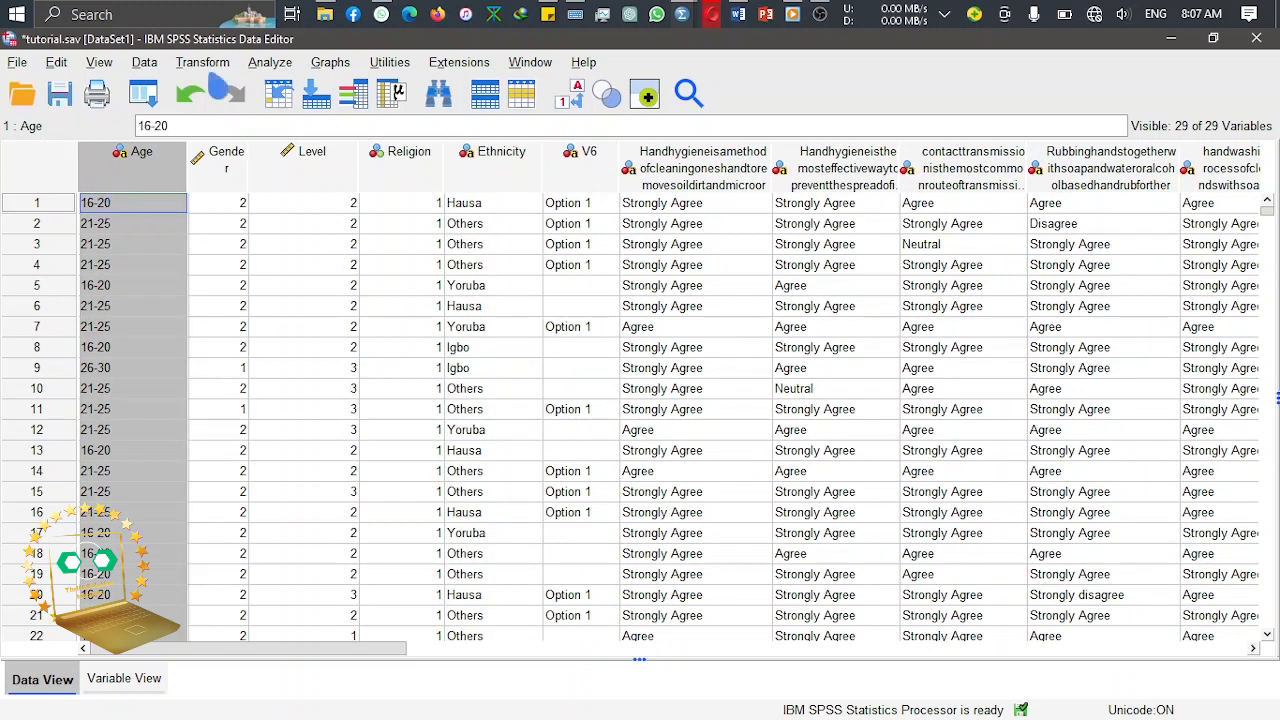
click(493, 165)
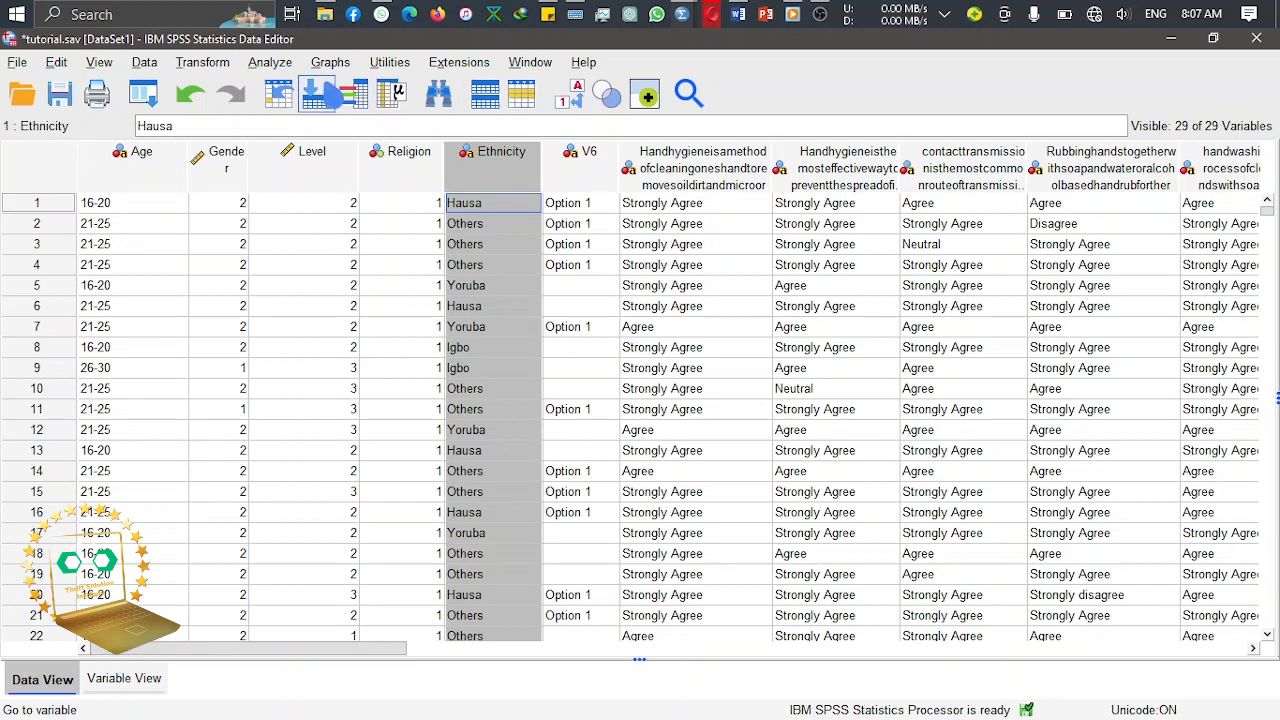
Step: Start Recode into Same Variables, reset the previous setup, and choose Ethnicity as the variable to recode
click(203, 62)
click(270, 62)
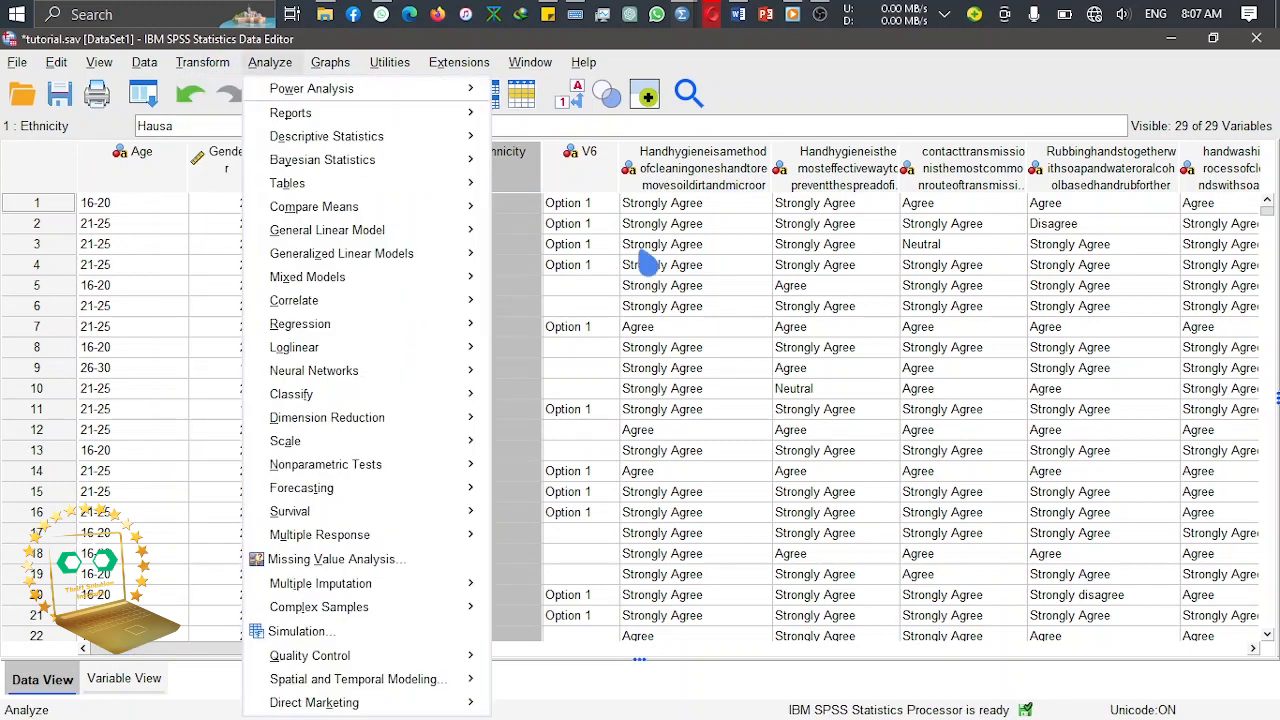
click(645, 250)
drag(351, 660, 407, 665)
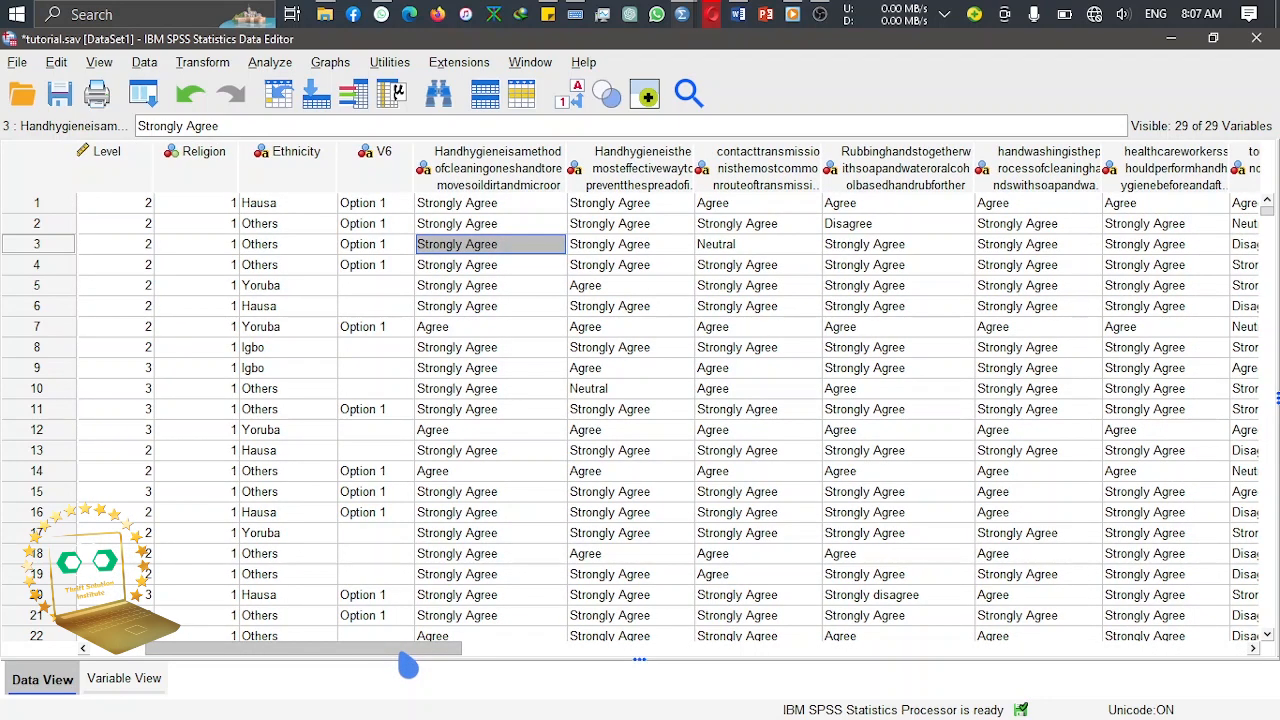
click(220, 66)
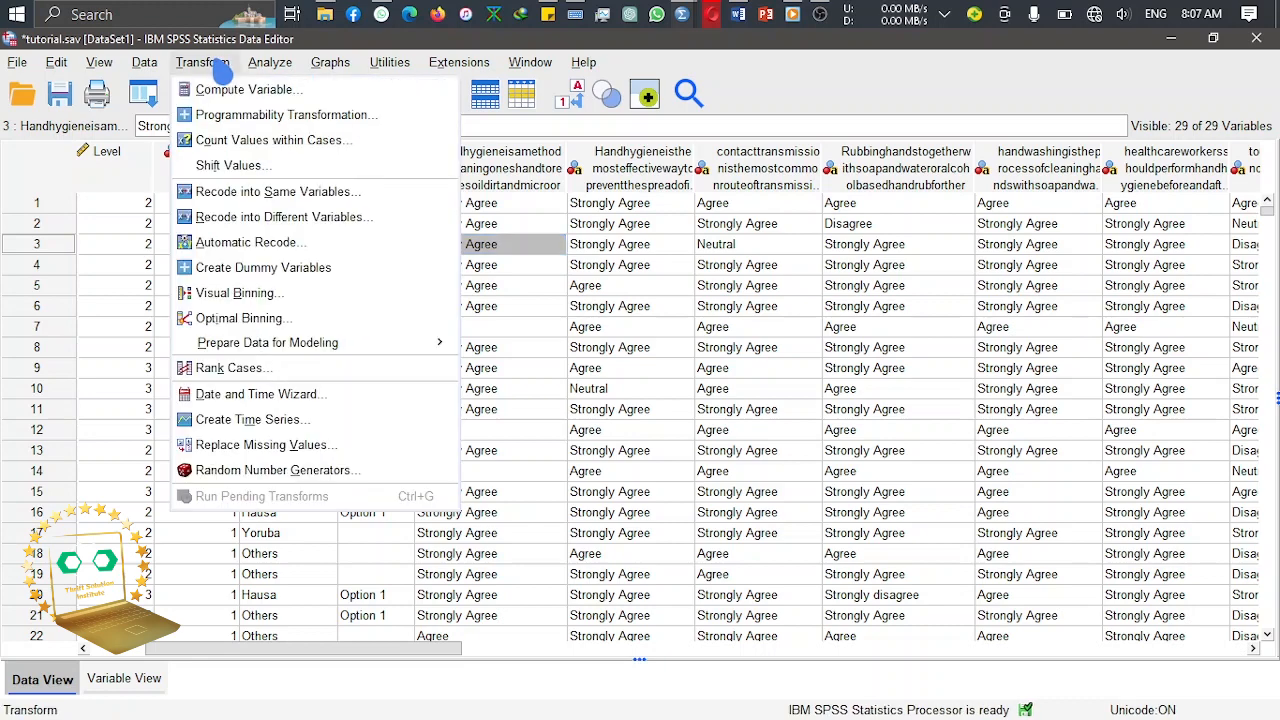
click(305, 192)
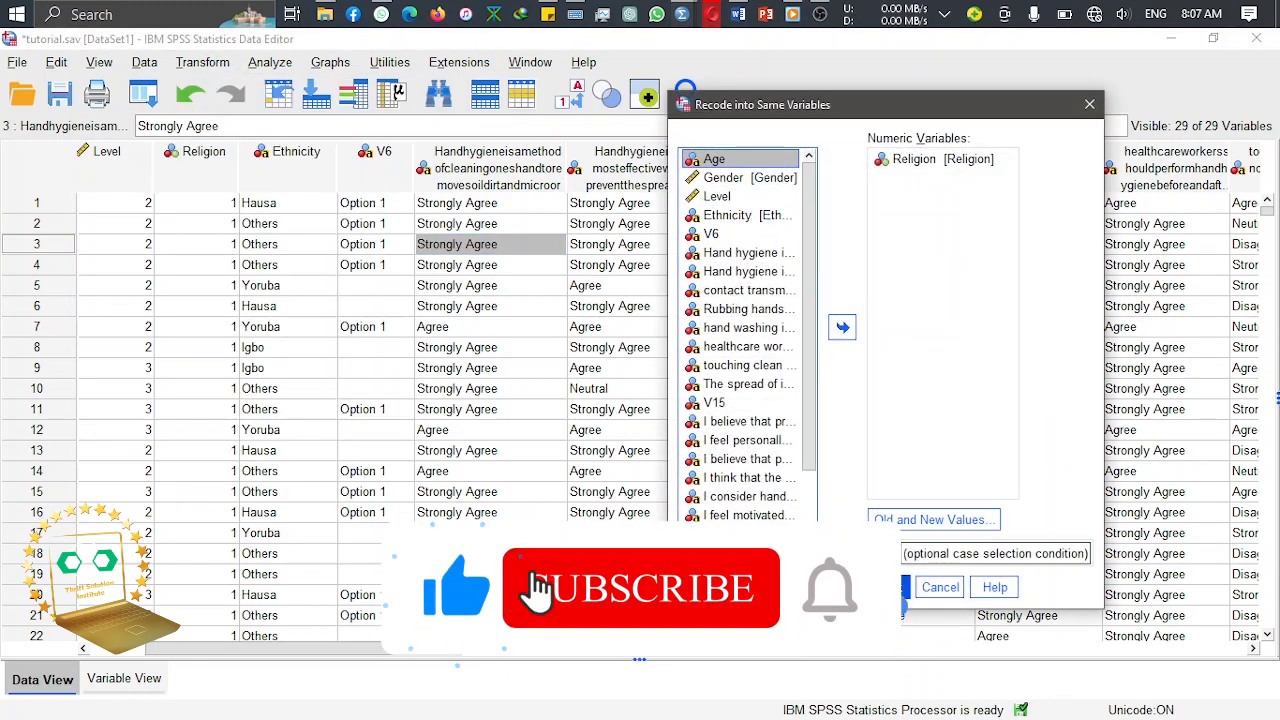
click(888, 588)
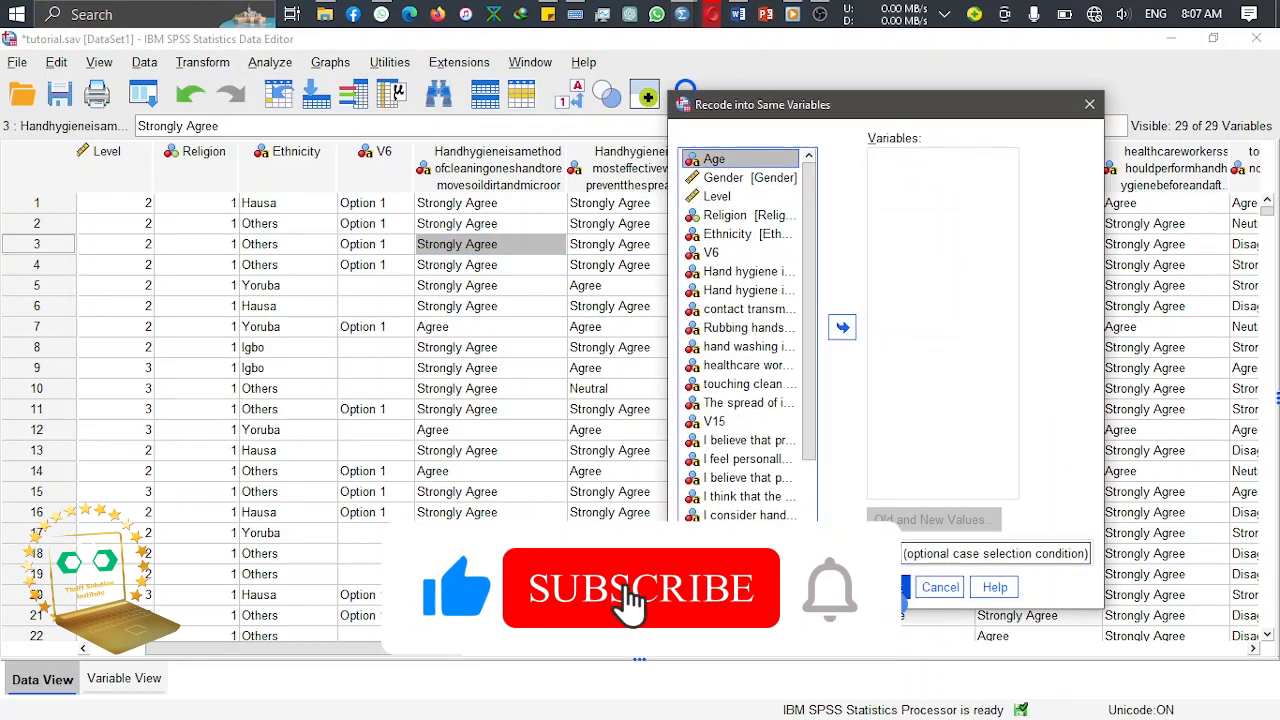
click(758, 235)
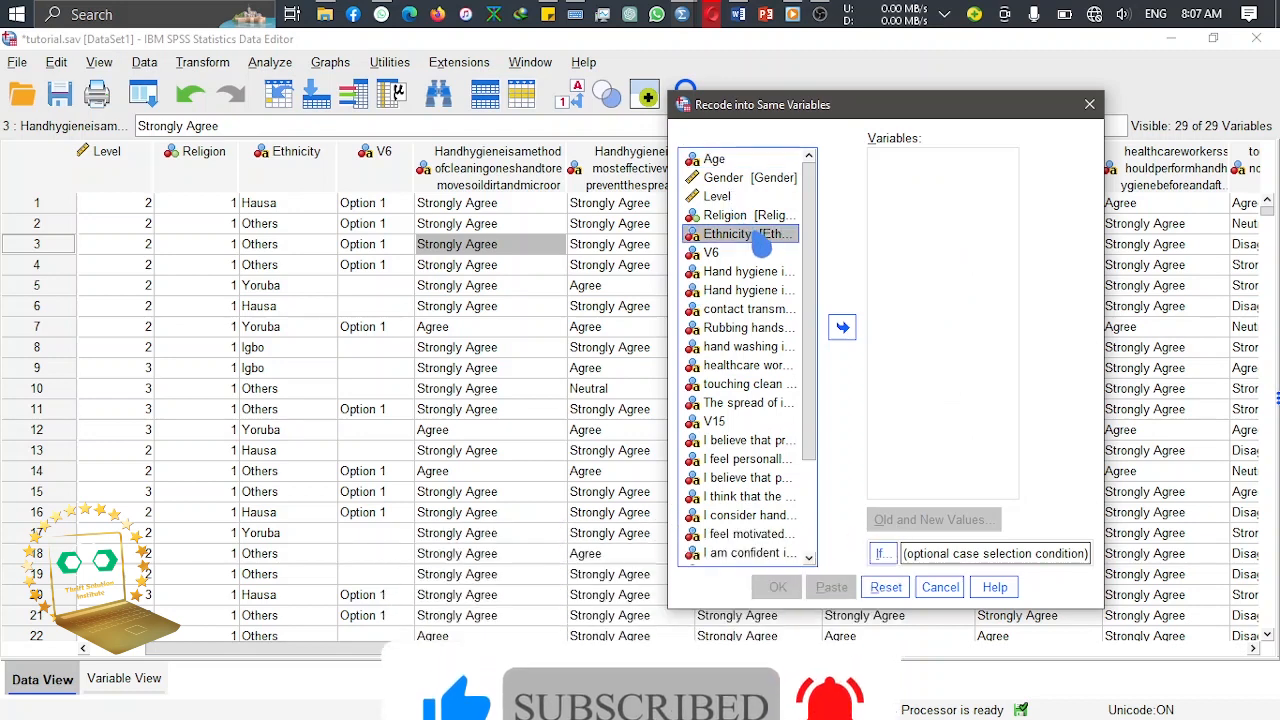
click(845, 330)
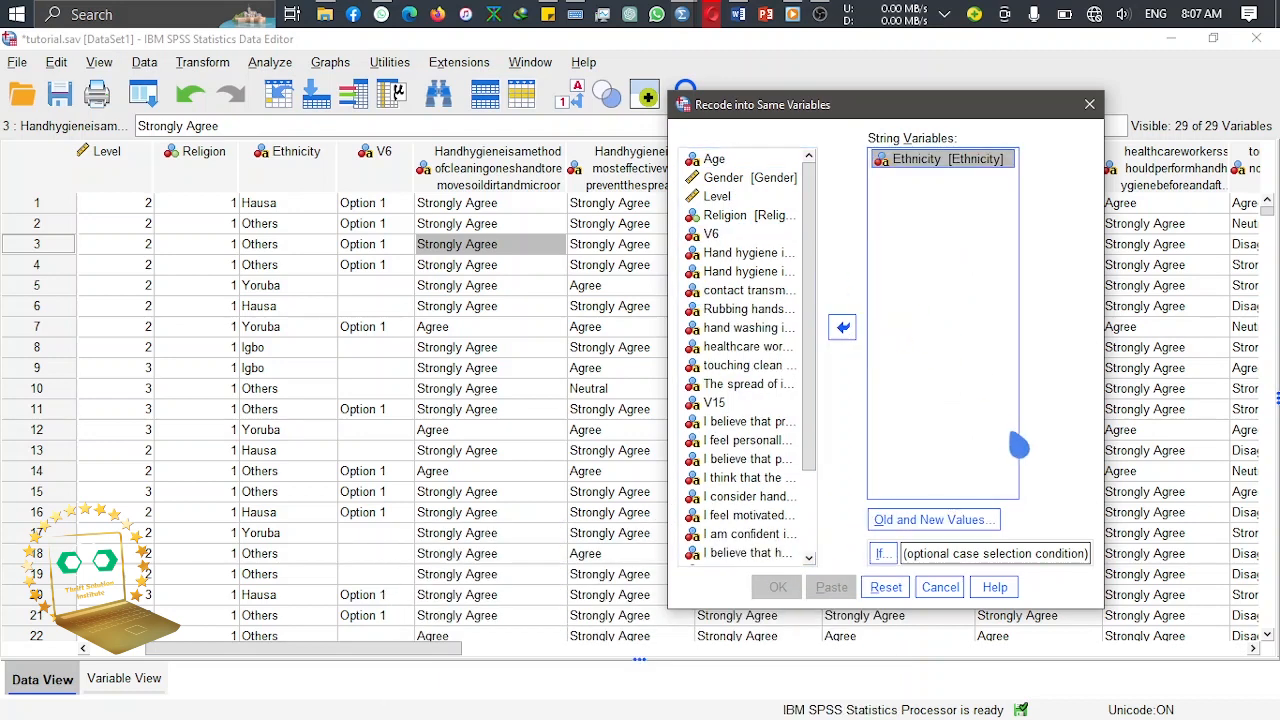
Step: Define a recode rule for Ethnicity that changes the old value Hausa to 1
click(958, 540)
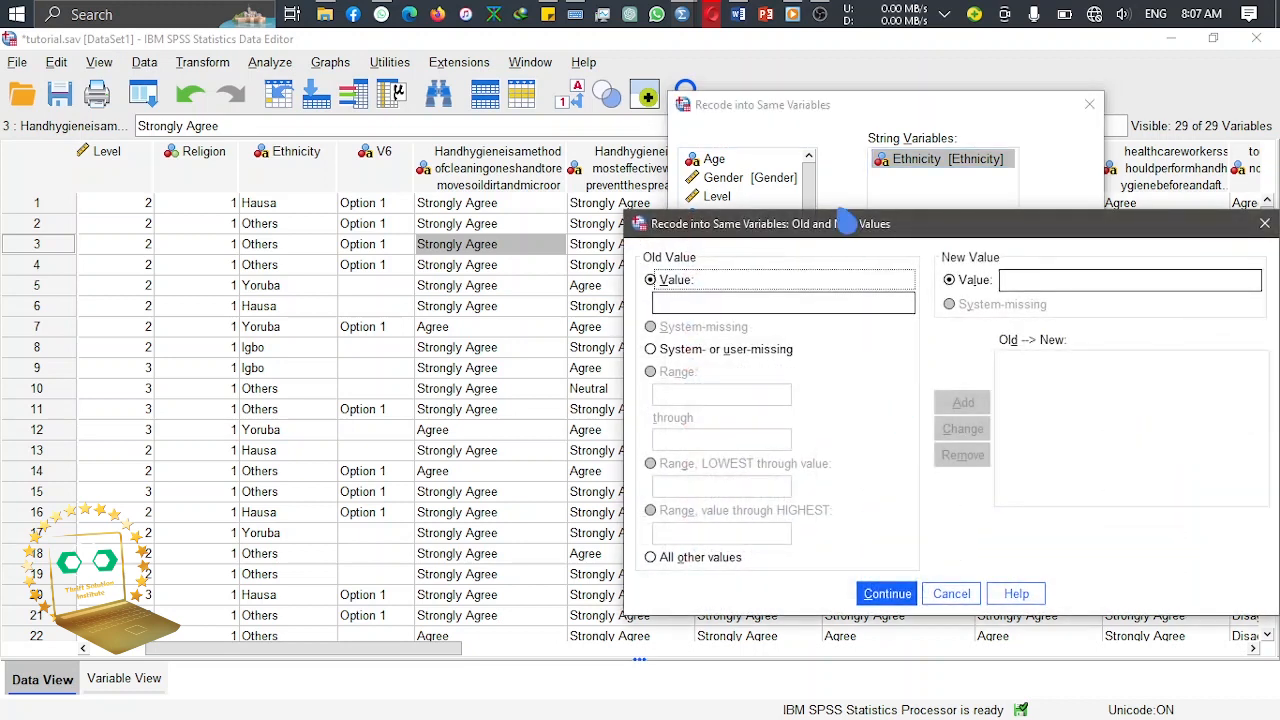
click(703, 305)
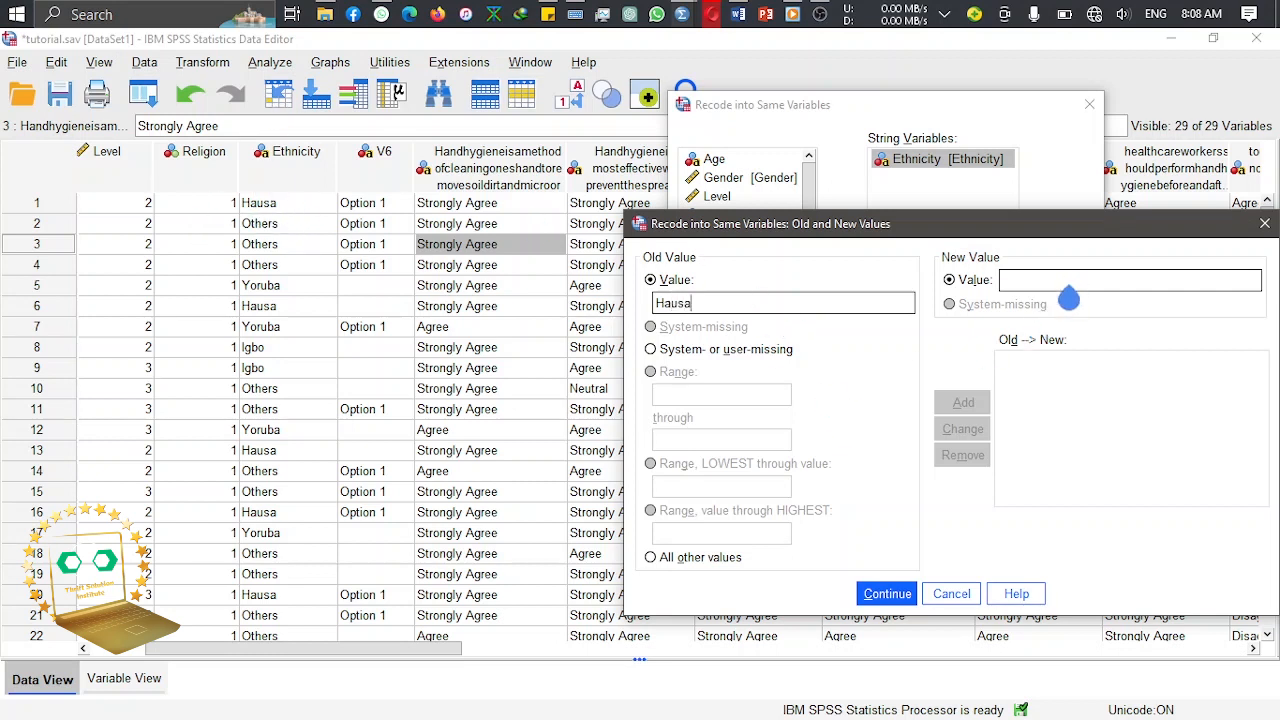
text(1)
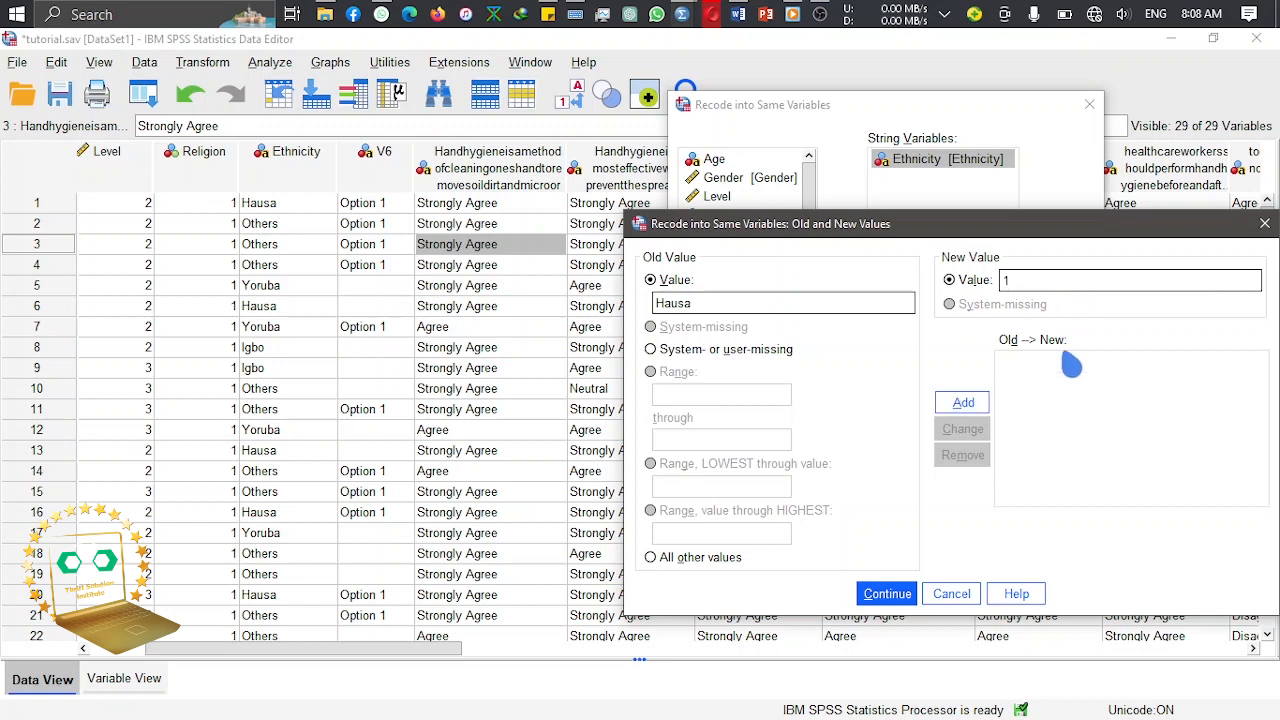
click(976, 406)
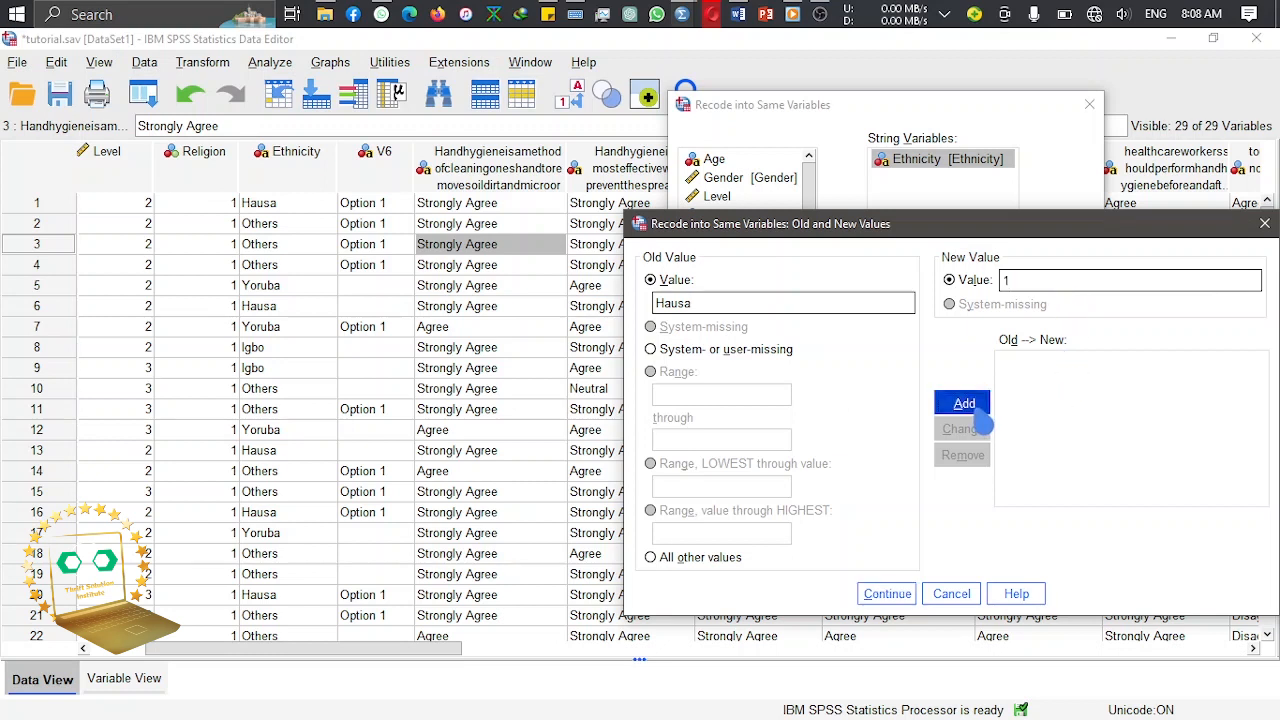
Step: Add recode rules for Ethnicity that change Yoruba to 2 and Igbo to 3
click(732, 304)
text(Yoruba)
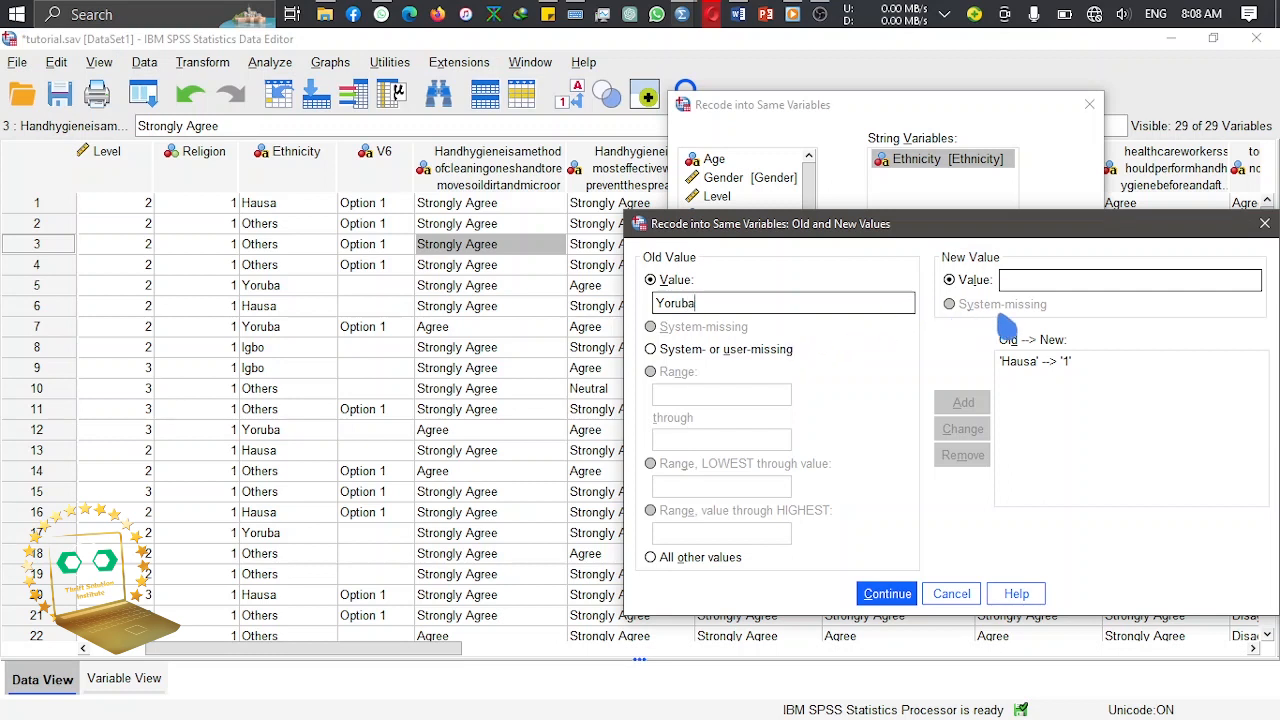
click(1040, 281)
text(2)
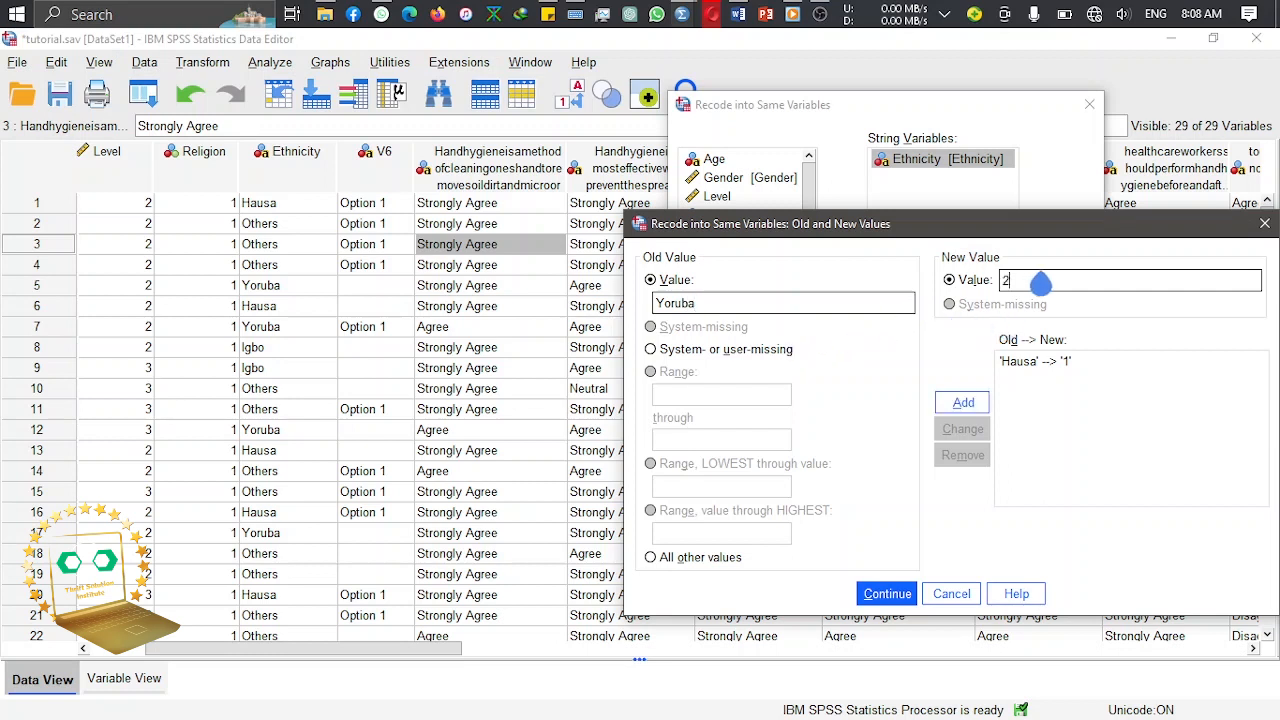
click(963, 403)
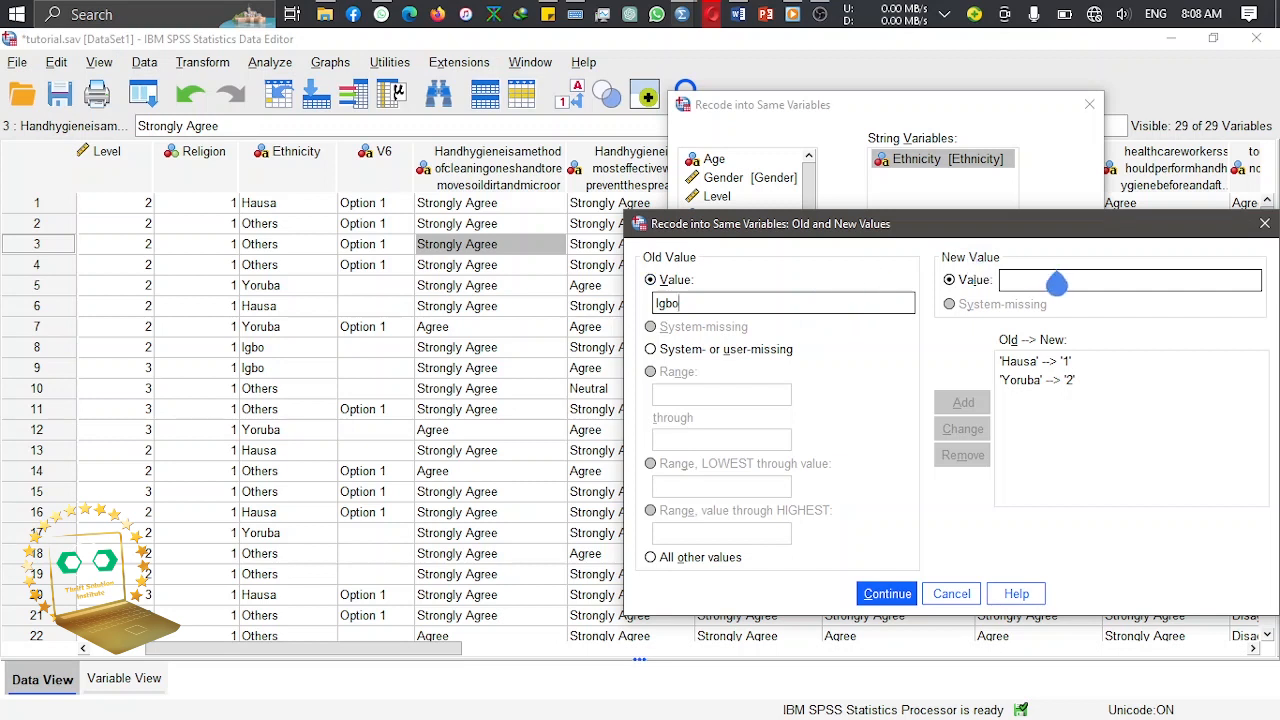
text(3)
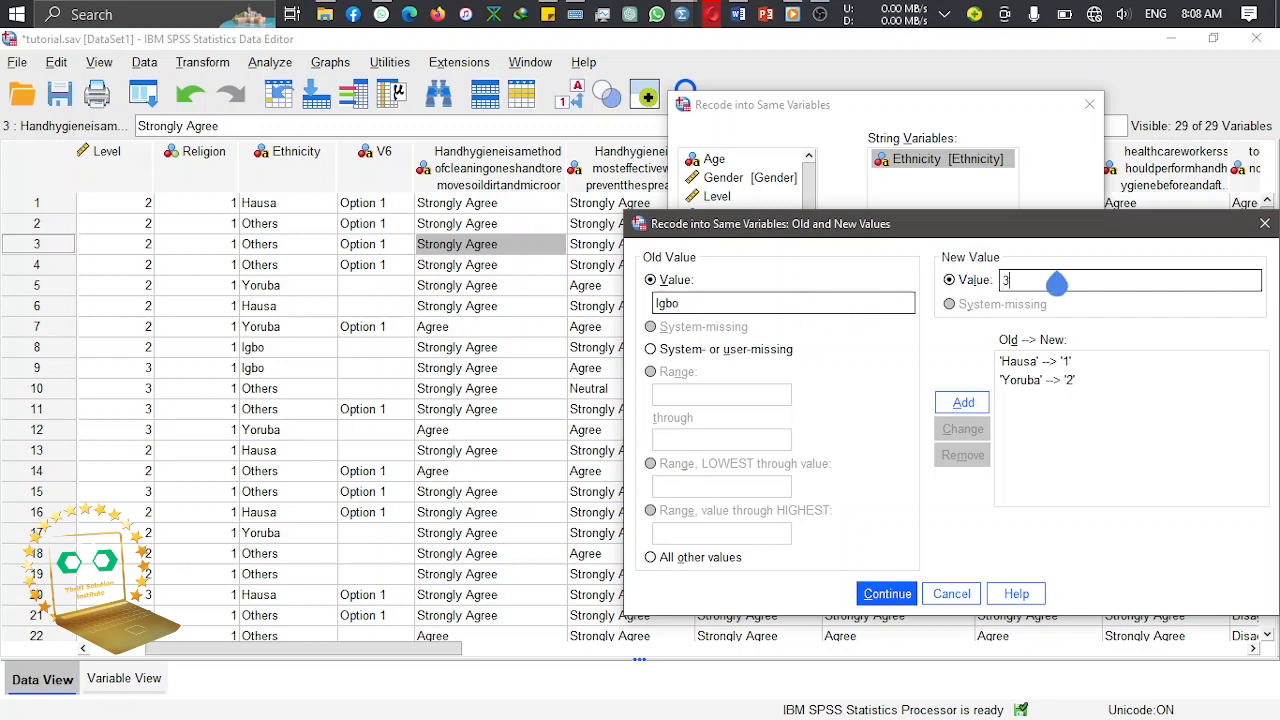
click(962, 403)
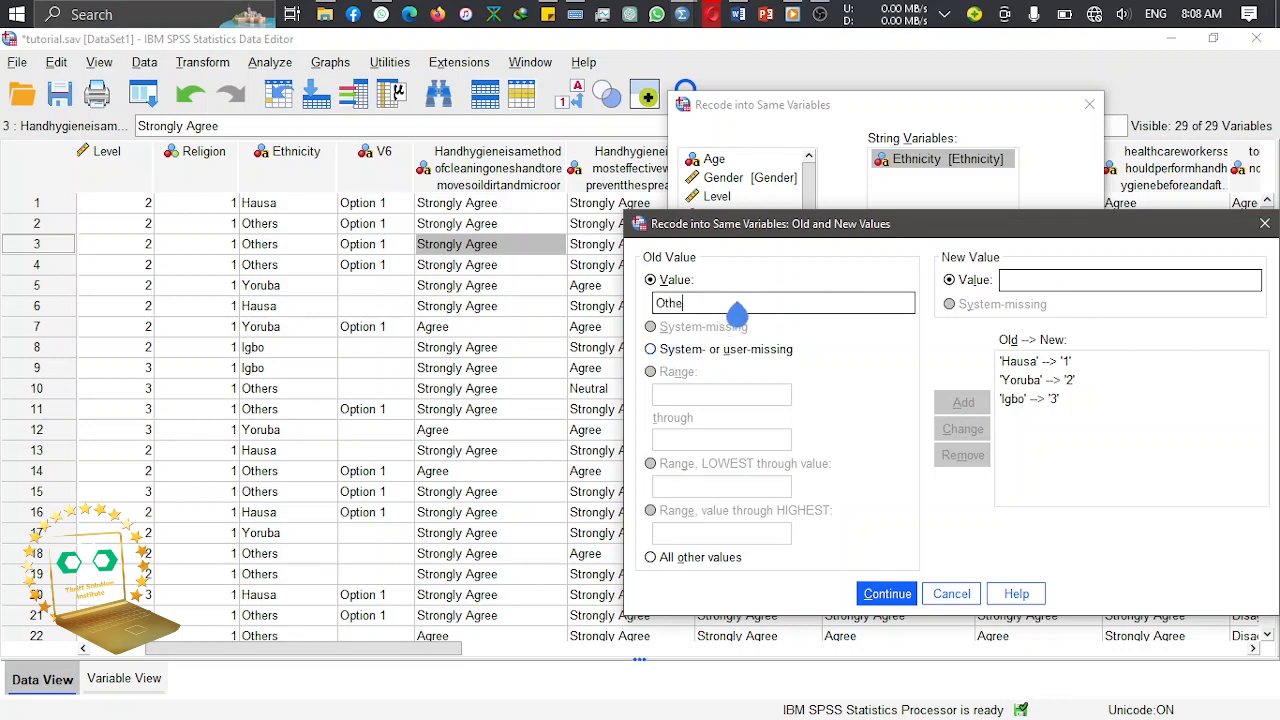
Step: Add a recode rule that changes Others to 4, accept the rules, and run the Ethnicity recode
click(1030, 281)
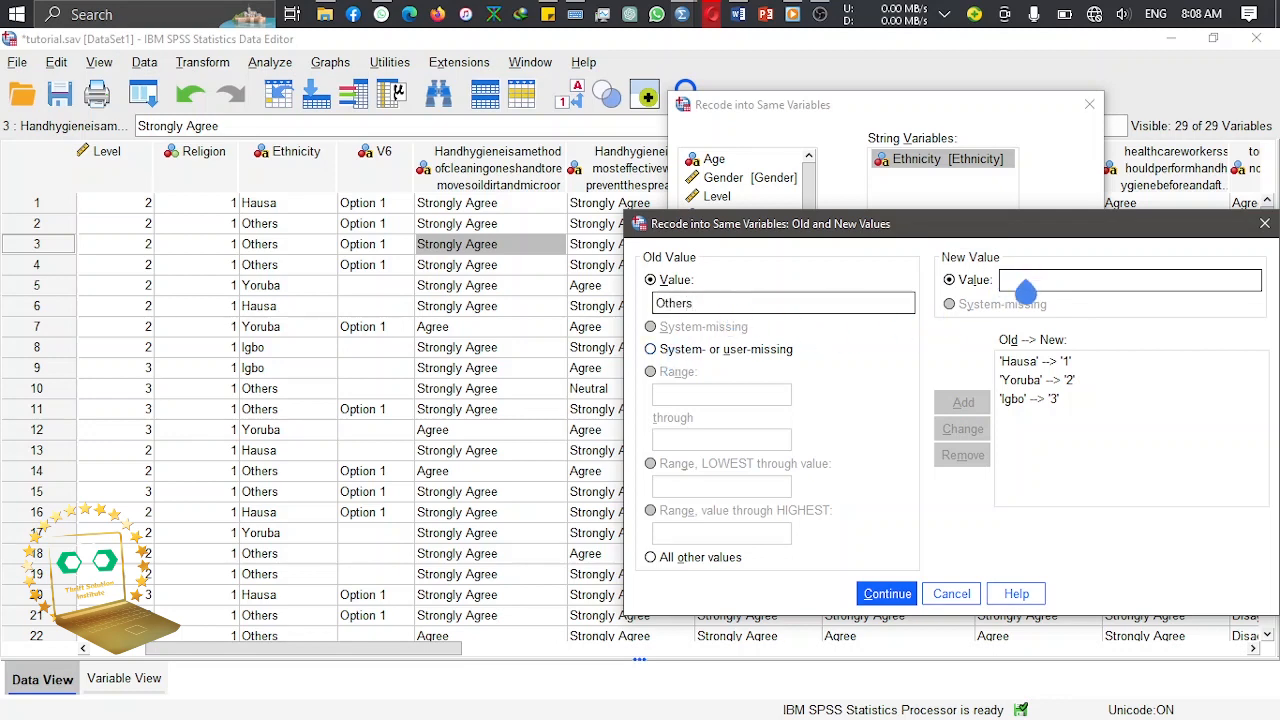
click(575, 14)
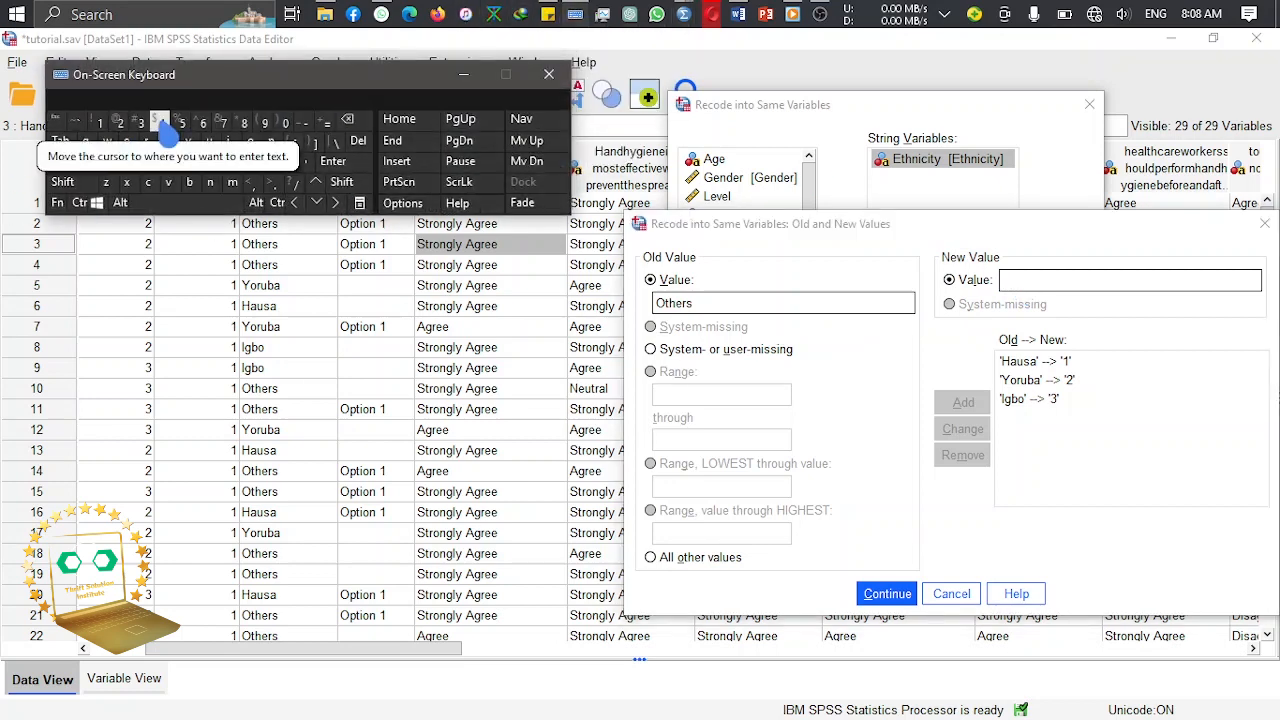
click(1025, 283)
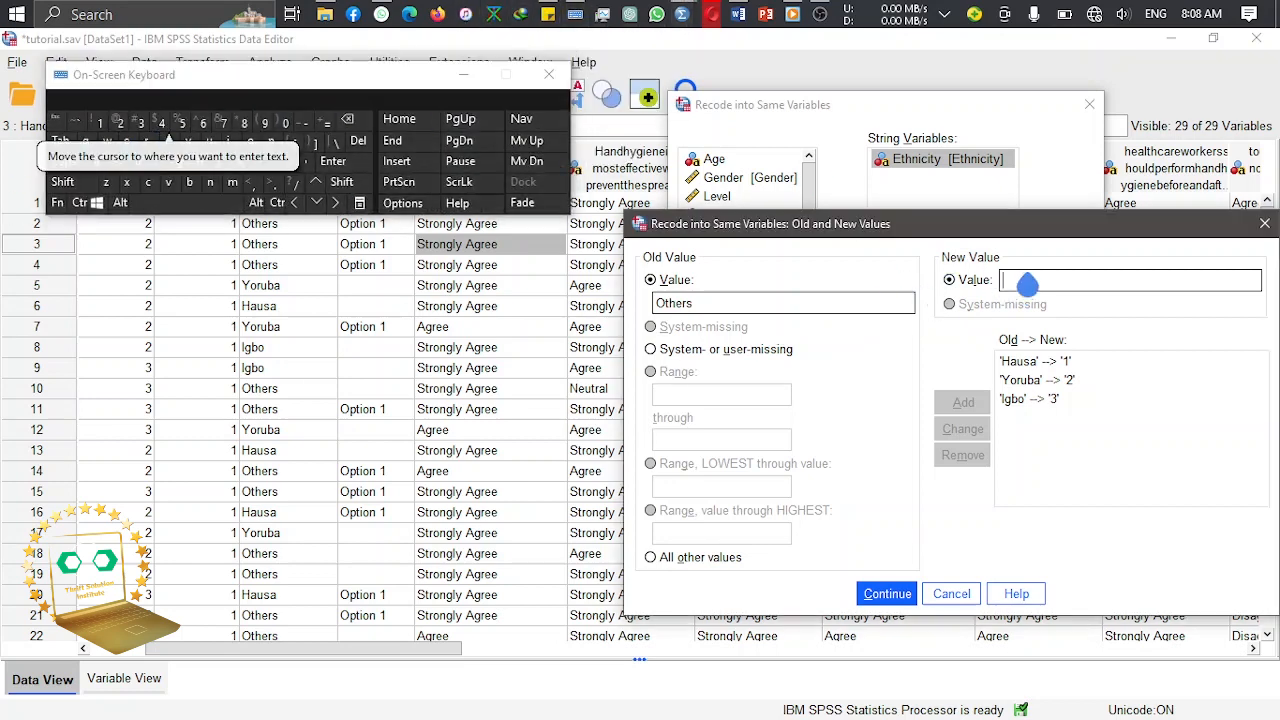
click(161, 121)
click(983, 412)
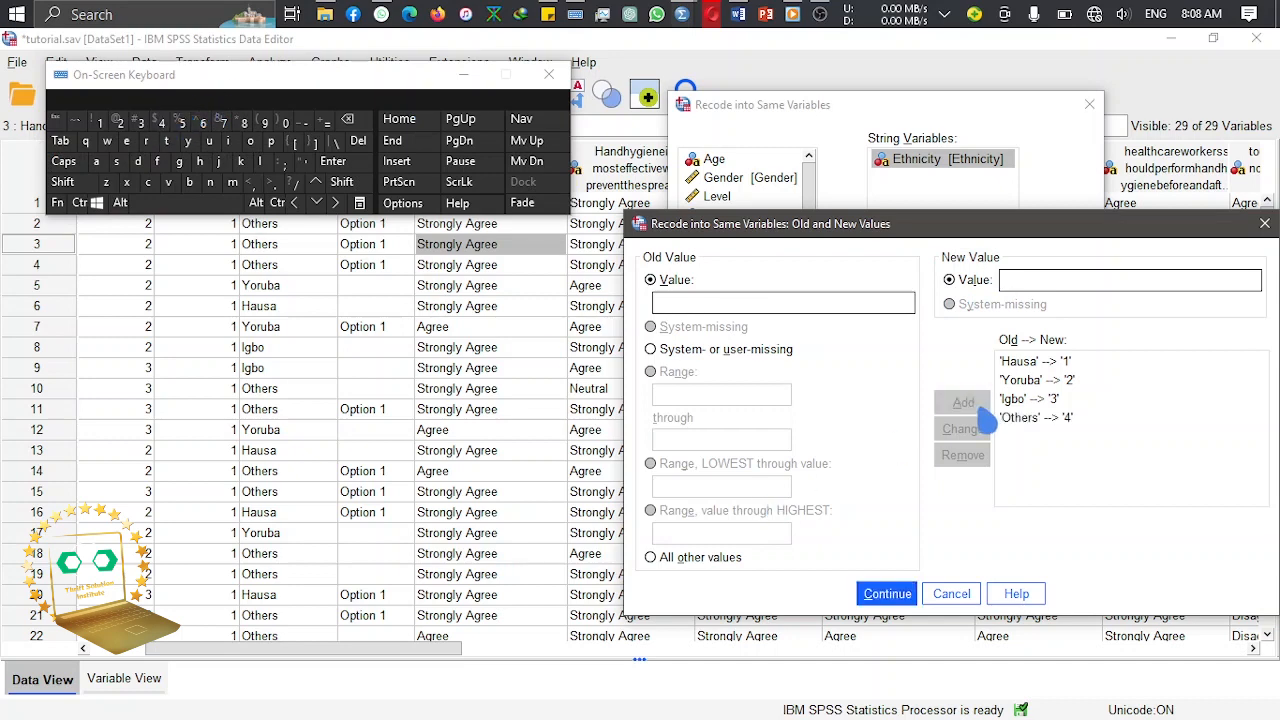
click(876, 595)
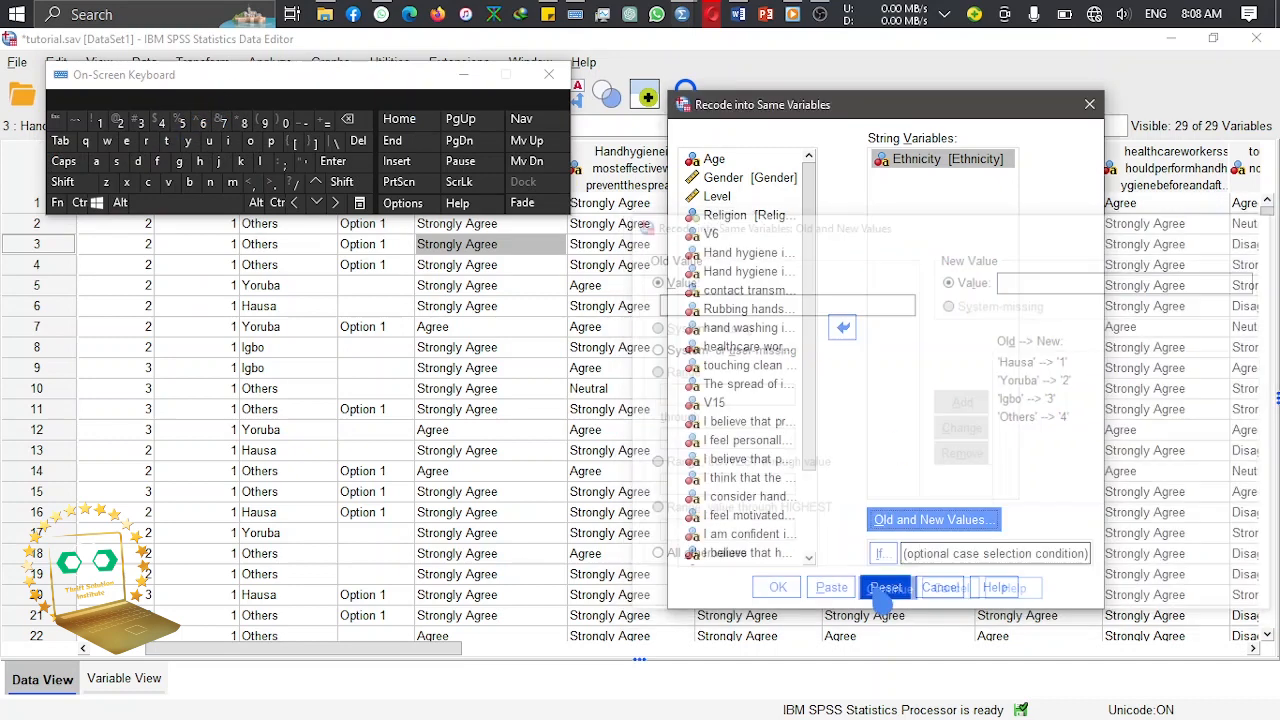
click(778, 590)
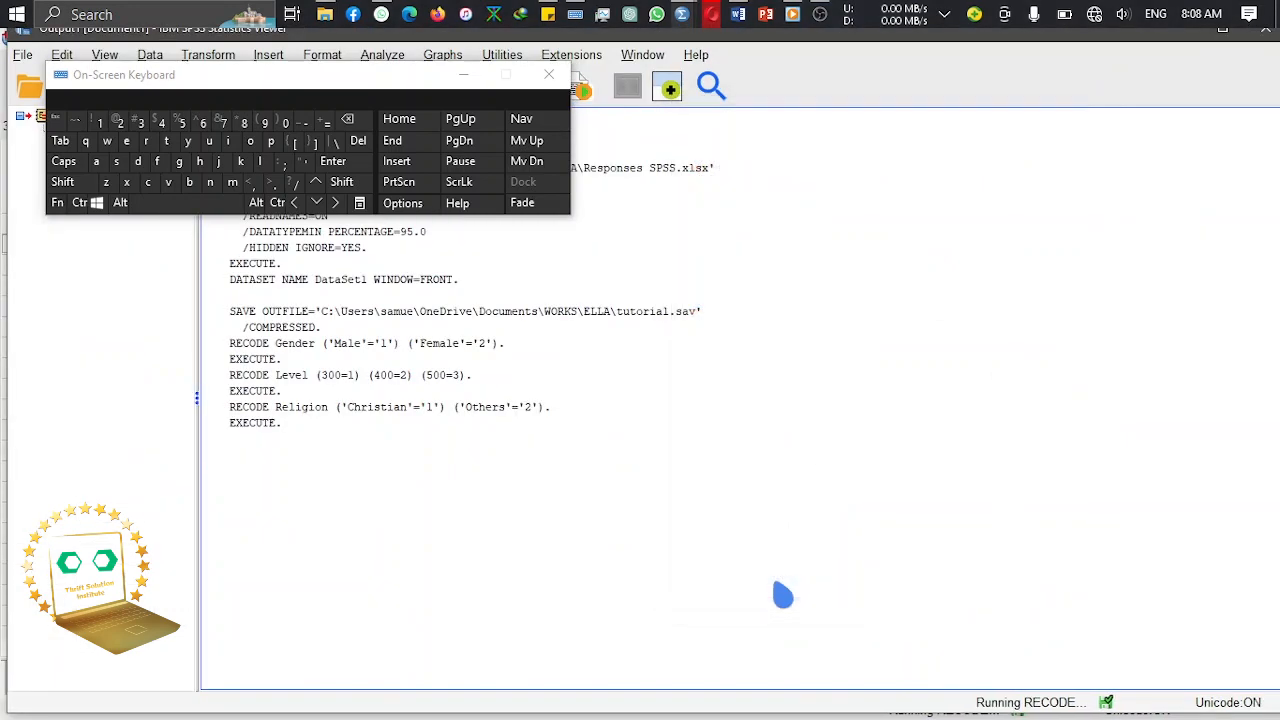
Step: Return to the data from the output, minimize the on-screen keyboard, and widen the Ethnicity column so its name fits on one line
mouse_move(694, 18)
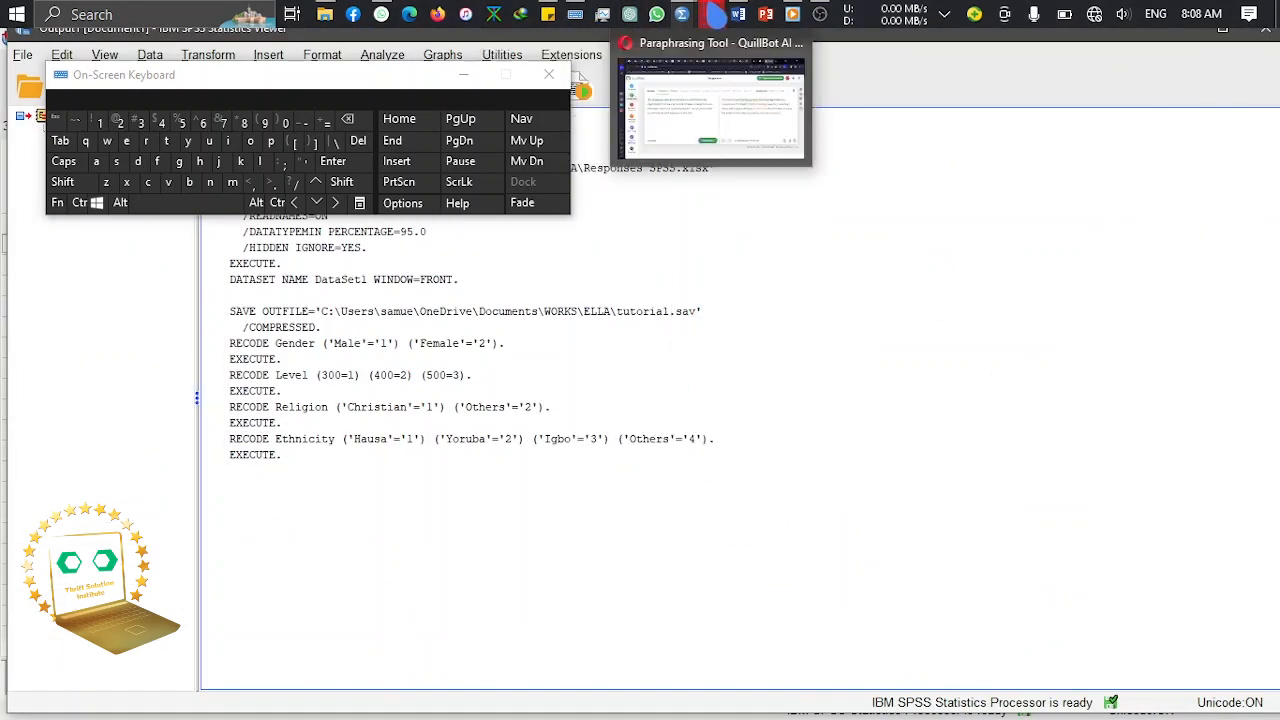
click(748, 102)
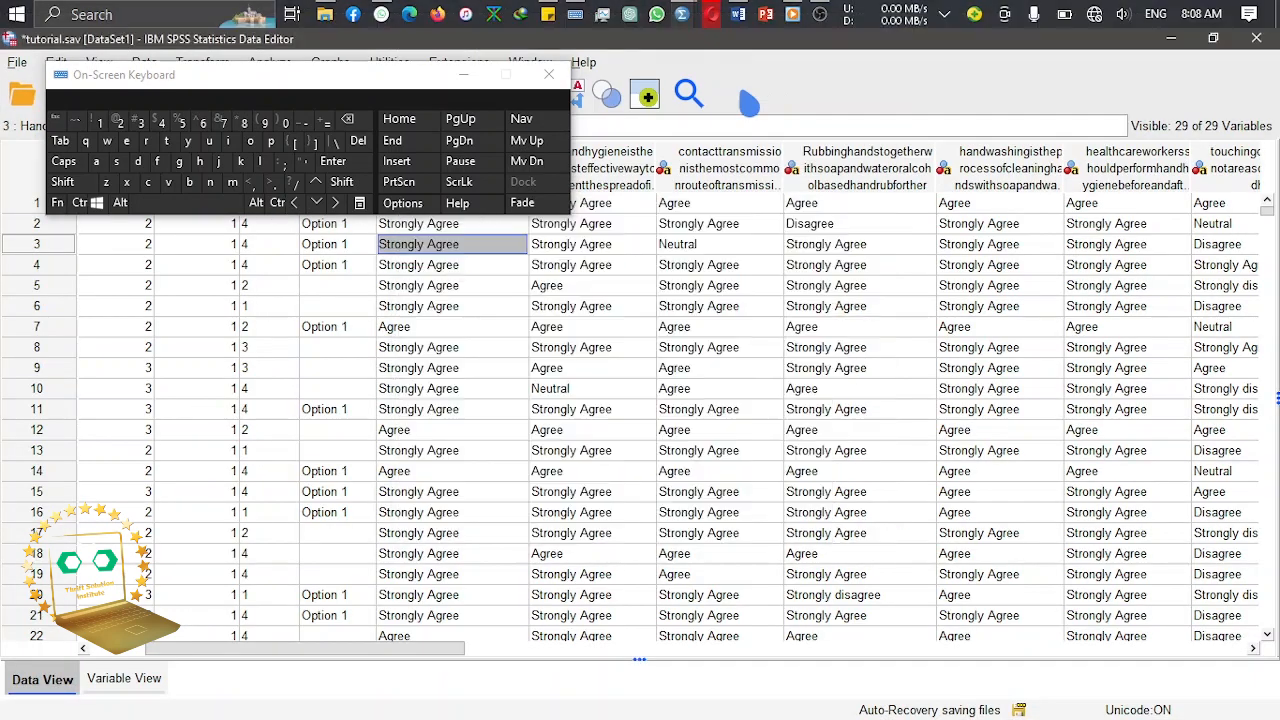
click(463, 75)
click(271, 165)
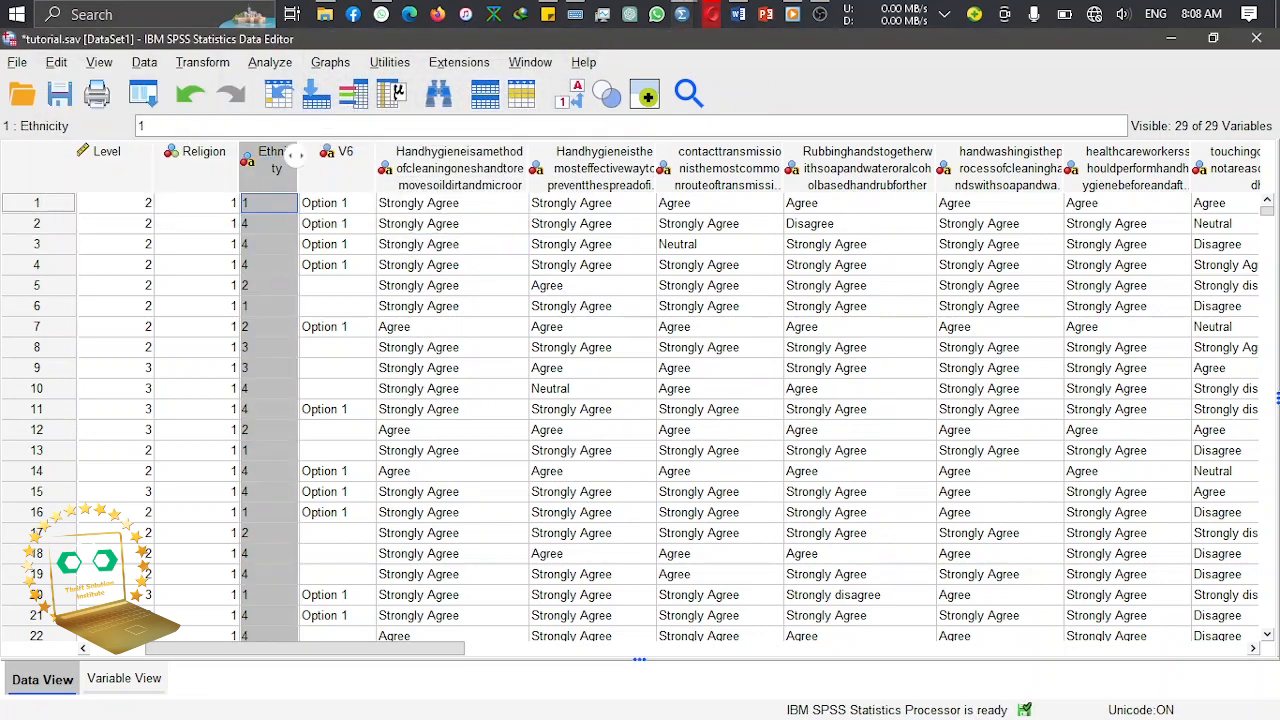
drag(297, 155, 347, 157)
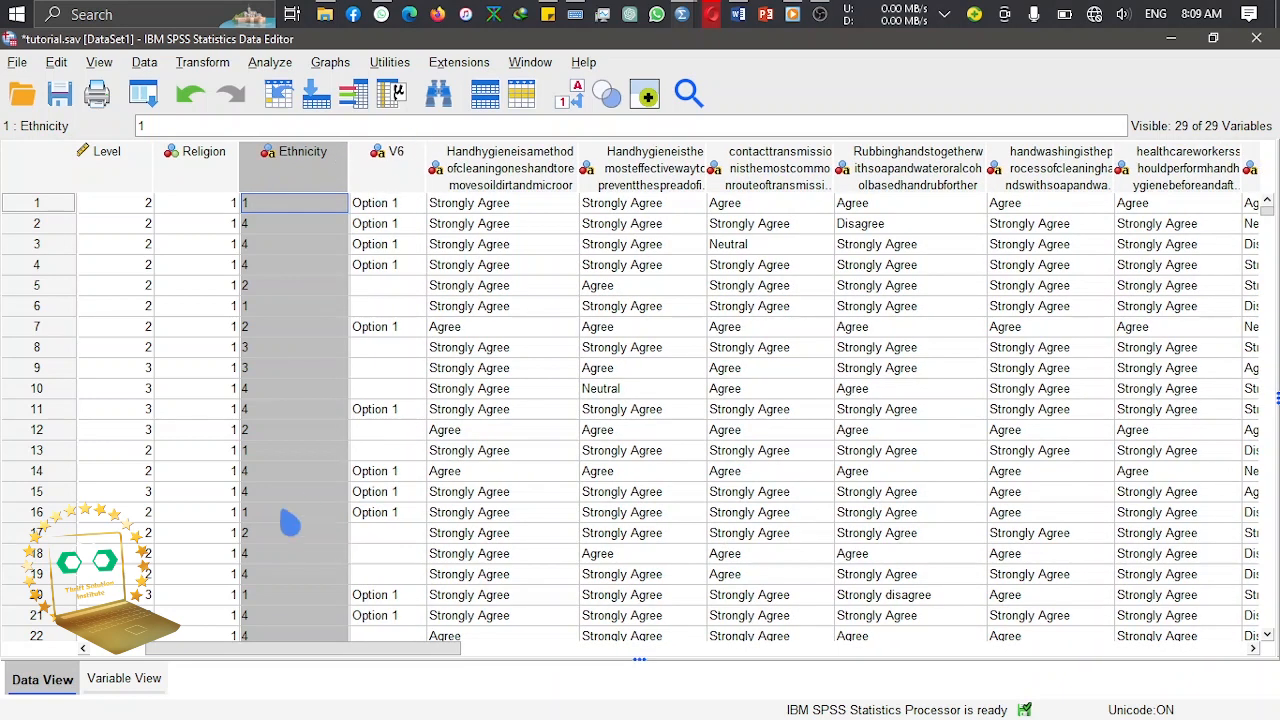
Step: Change the variable type of Ethnicity from String to Numeric in the variable definitions
click(120, 680)
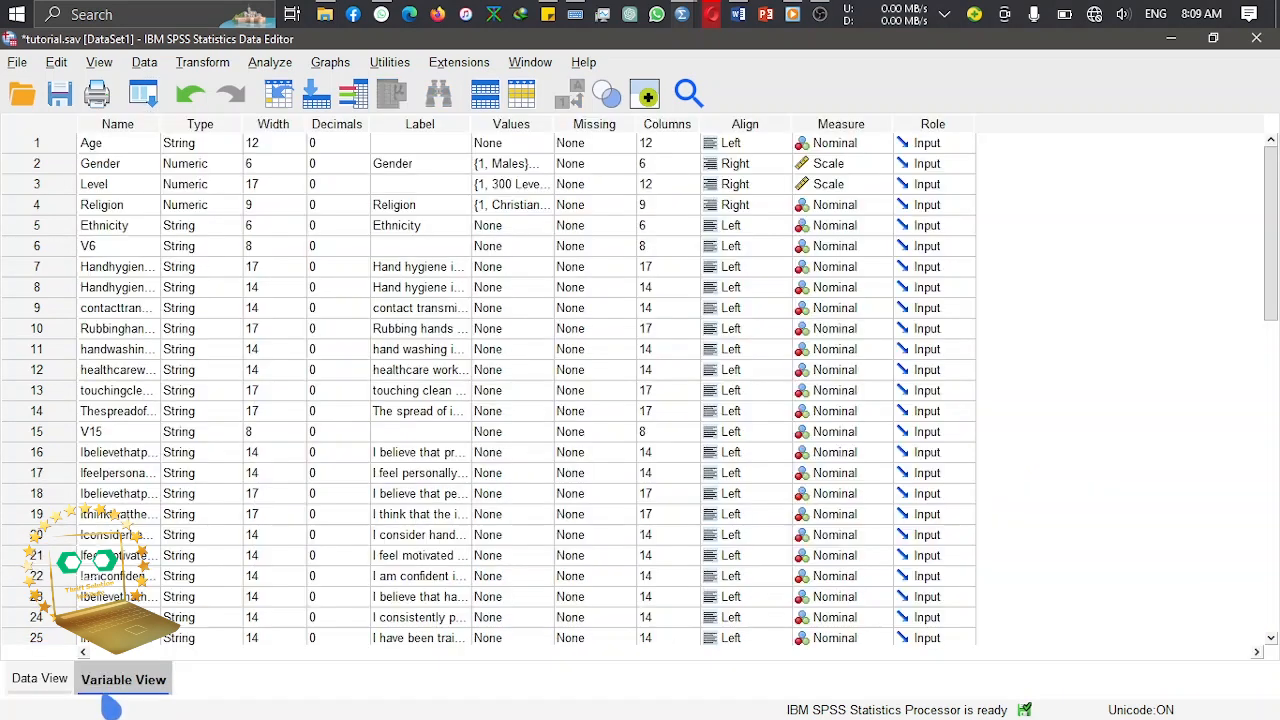
click(195, 228)
click(240, 228)
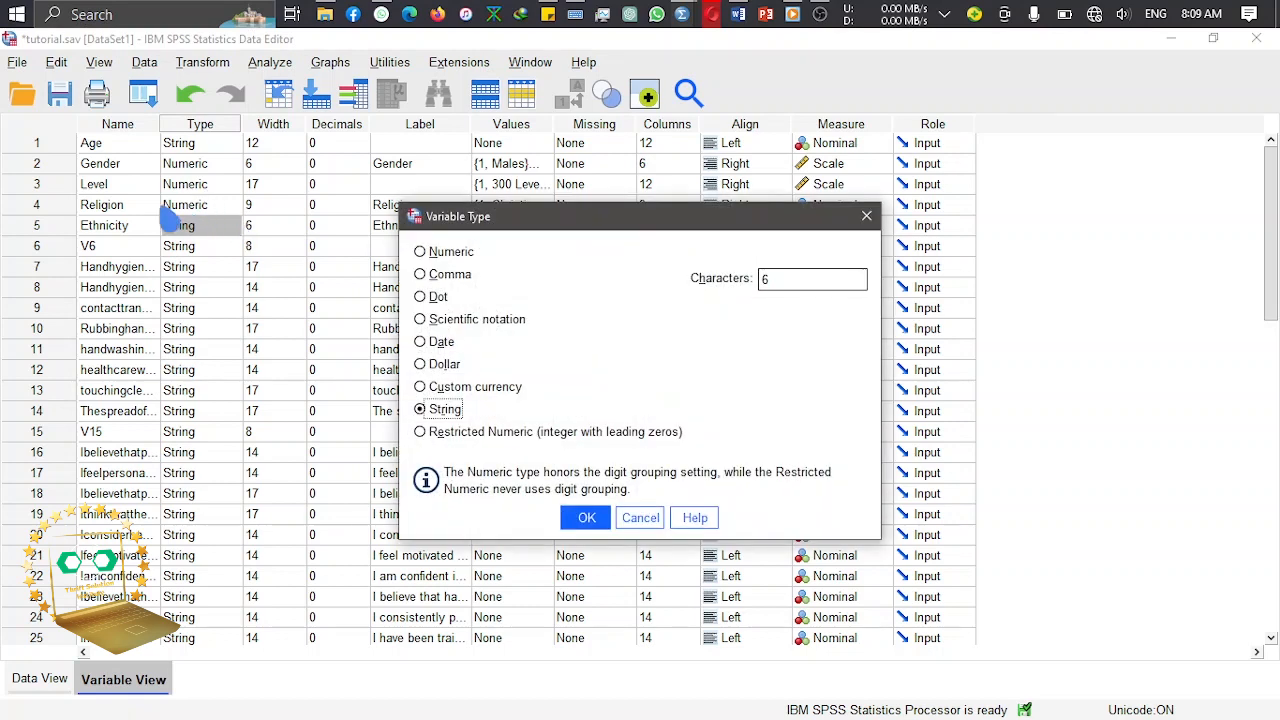
click(420, 252)
click(586, 517)
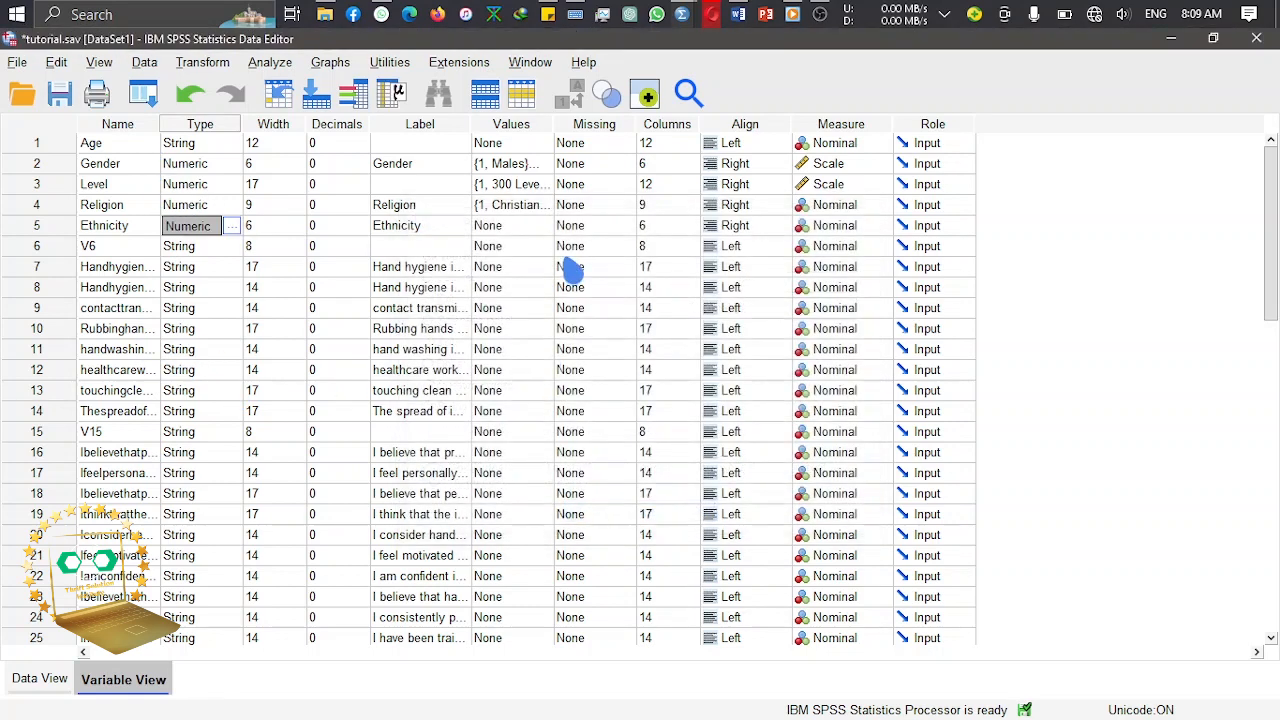
Step: Open the value labels of Ethnicity and add the labels Hausa for 1 and Yoruba for 2
click(548, 229)
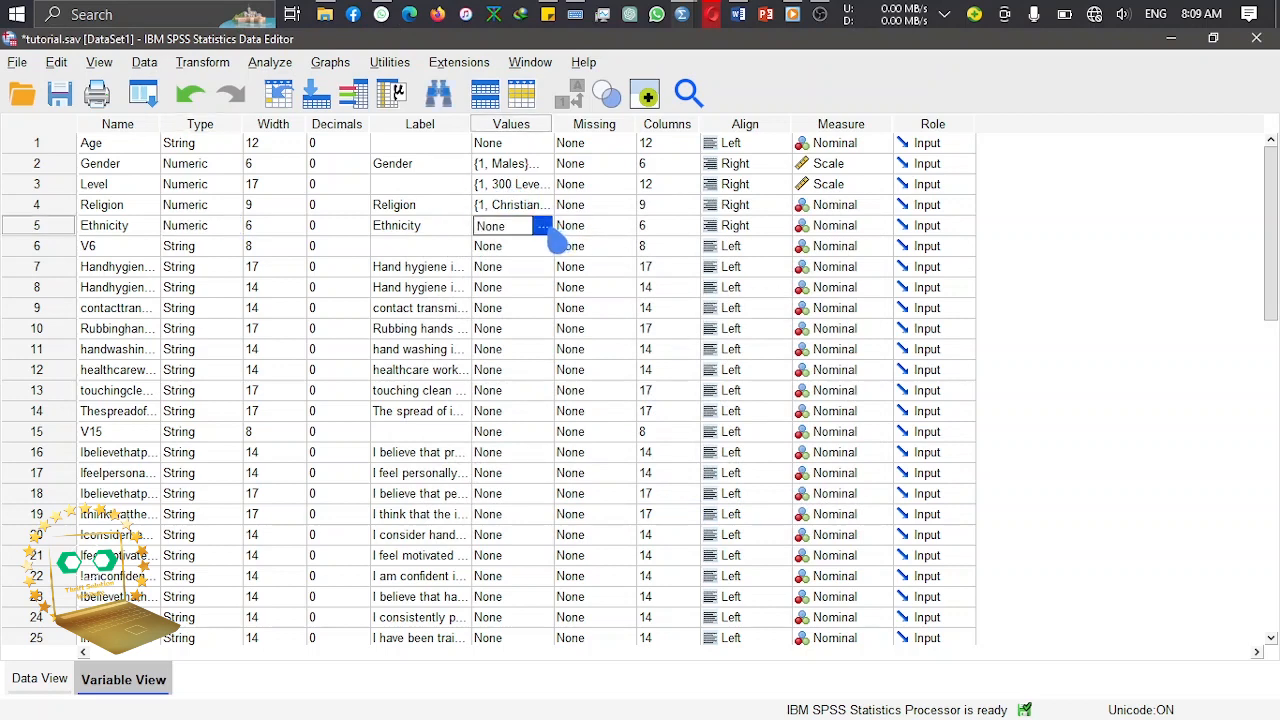
click(542, 227)
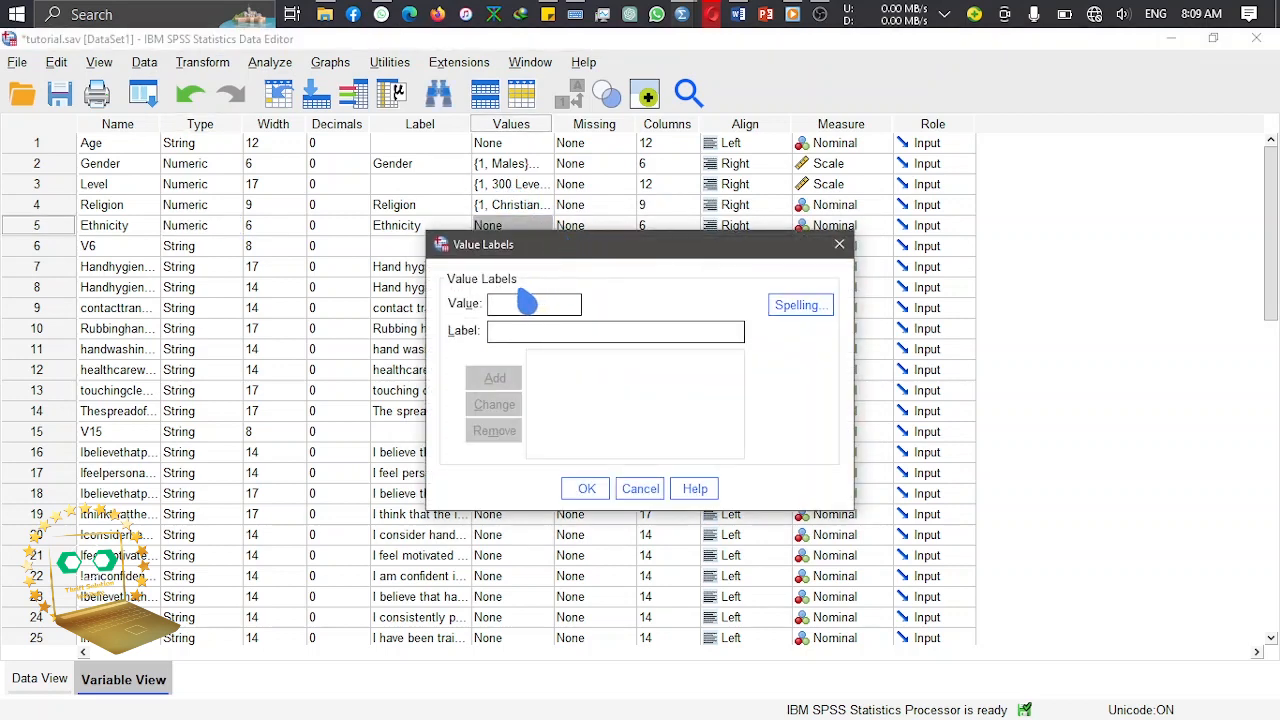
drag(596, 288, 792, 287)
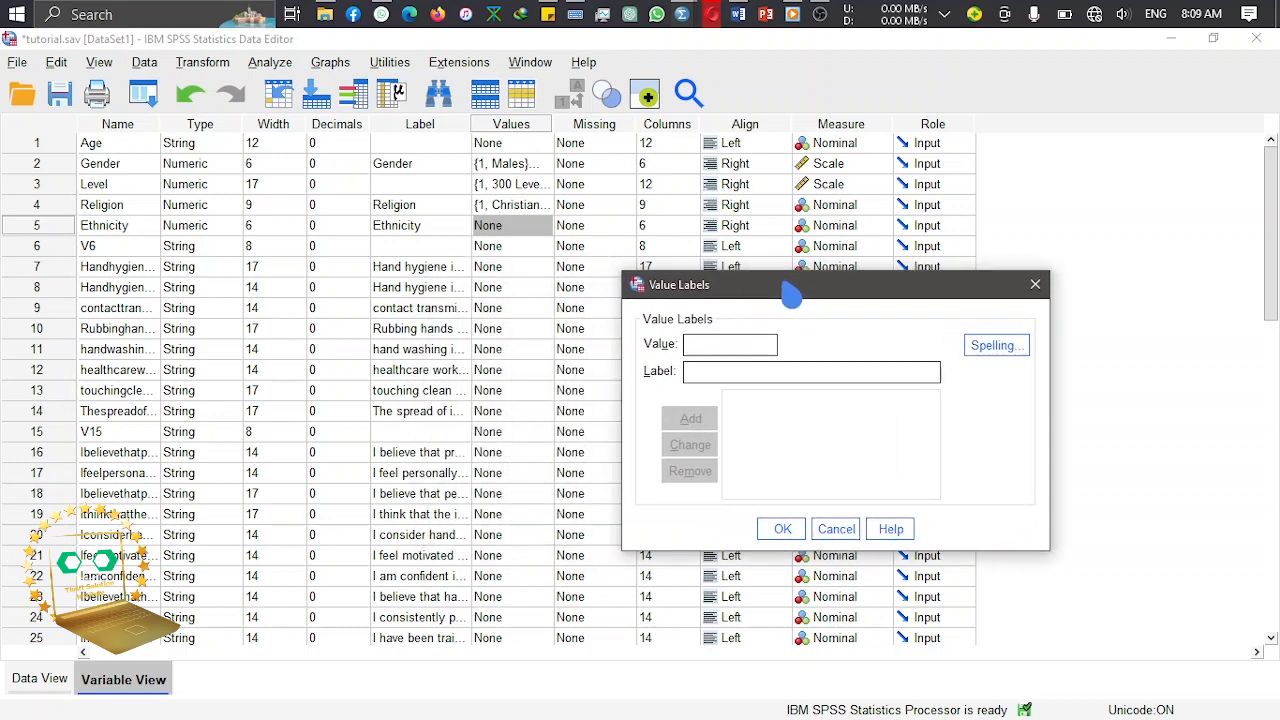
click(705, 376)
text(Hausa)
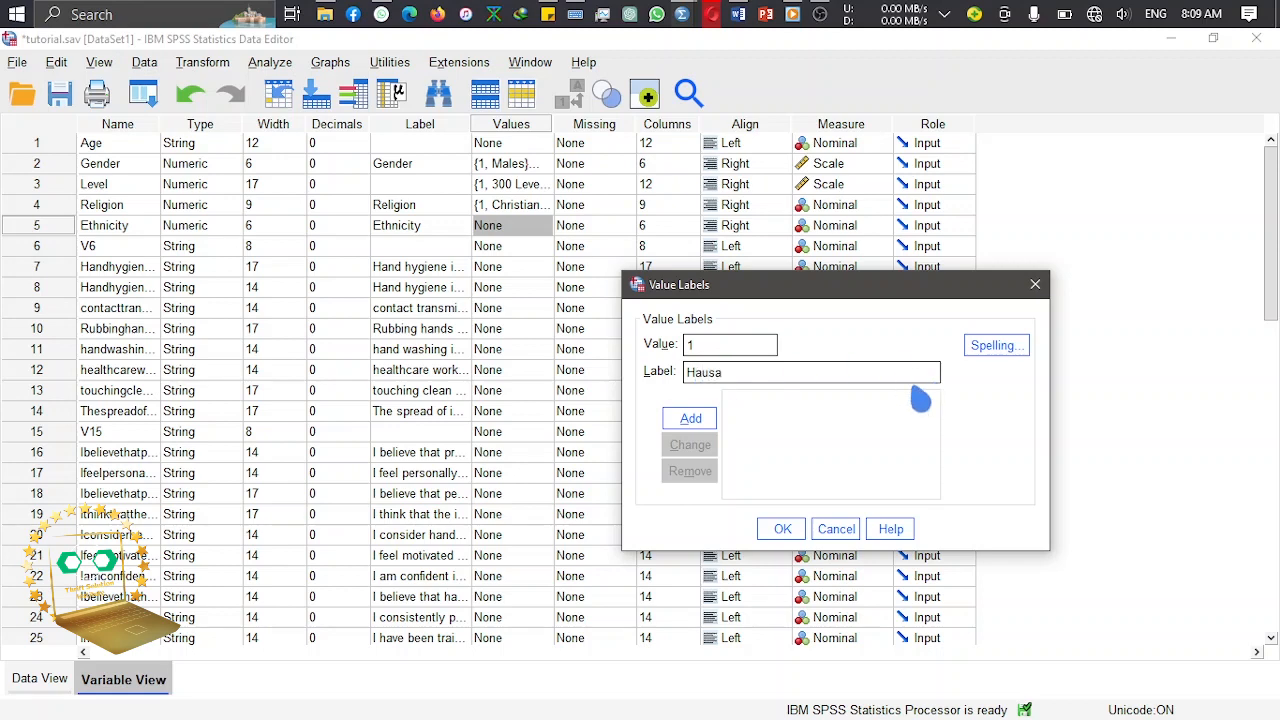
click(690, 418)
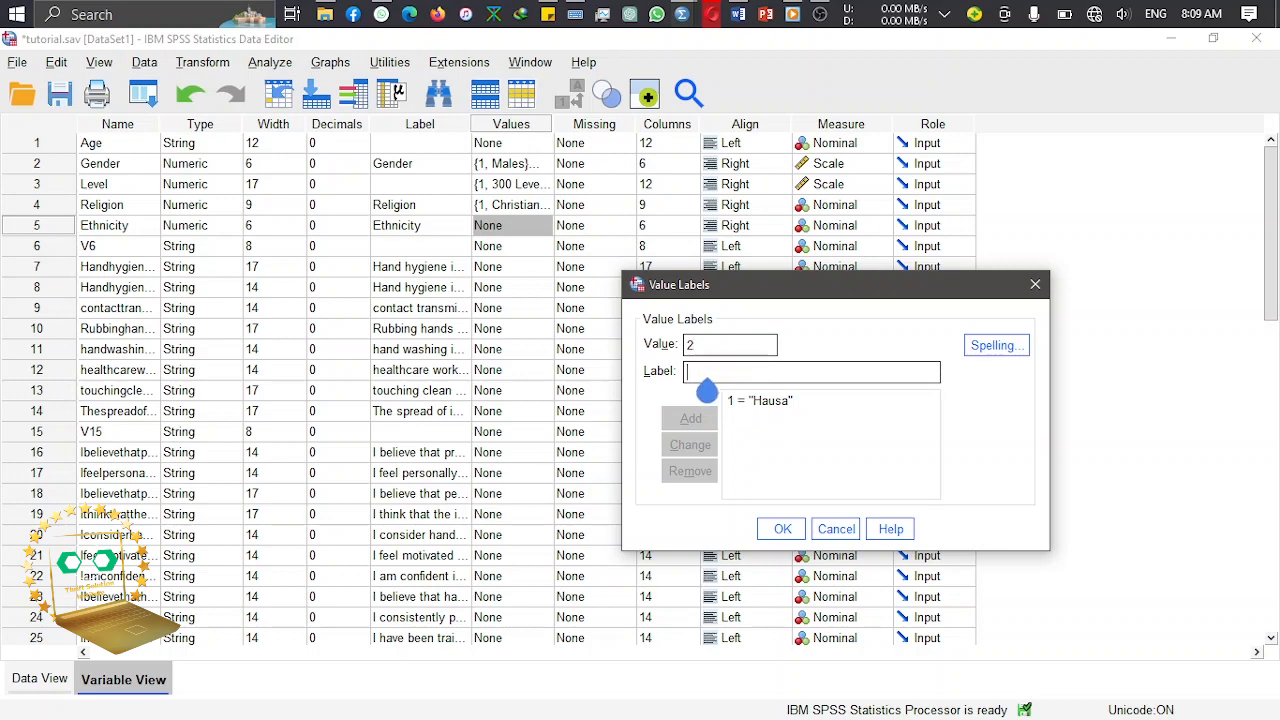
text(Yoruba)
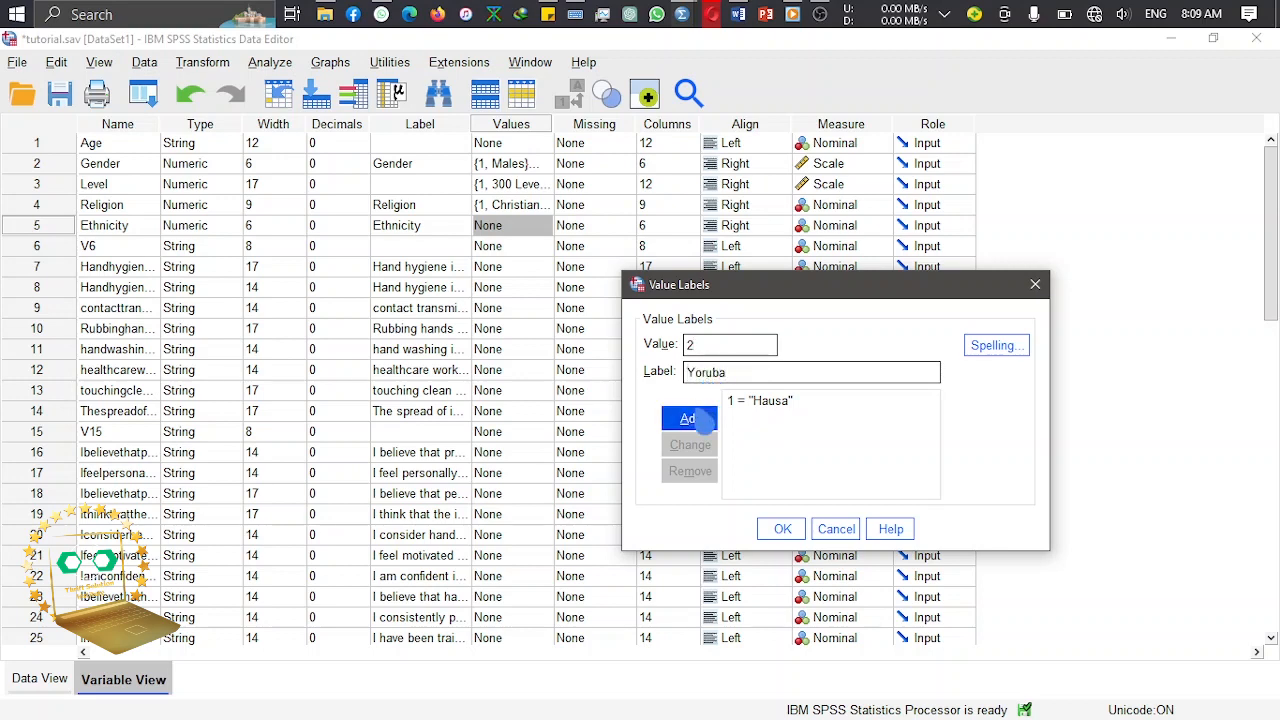
click(701, 418)
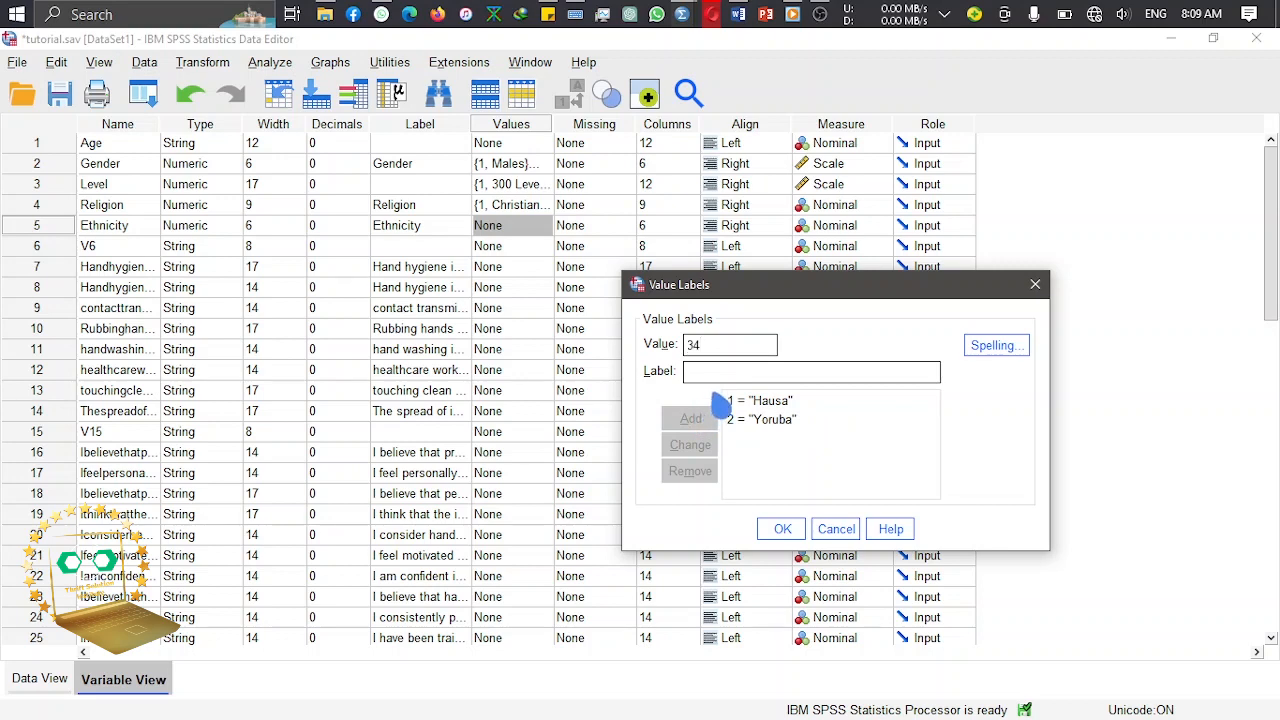
Step: Add the labels Igbo for 3 and Others for 4, and apply the value labels to Ethnicity
key(BackSpace)
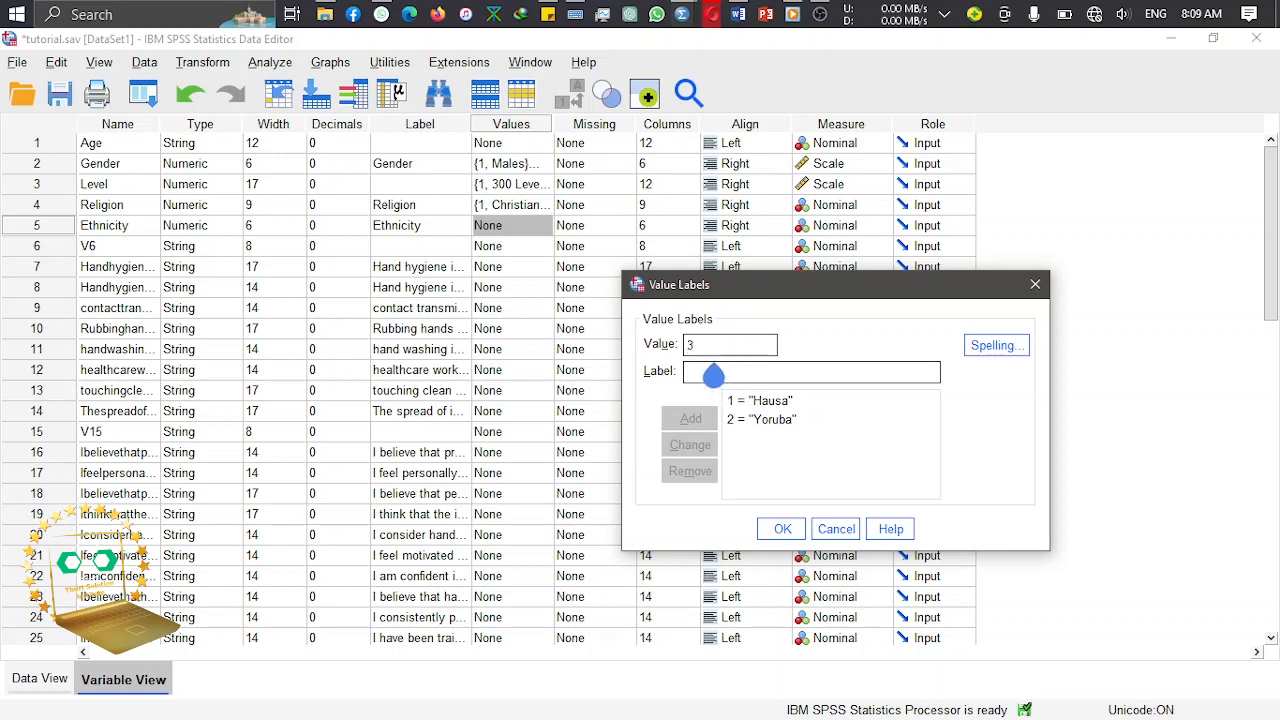
text(Igb)
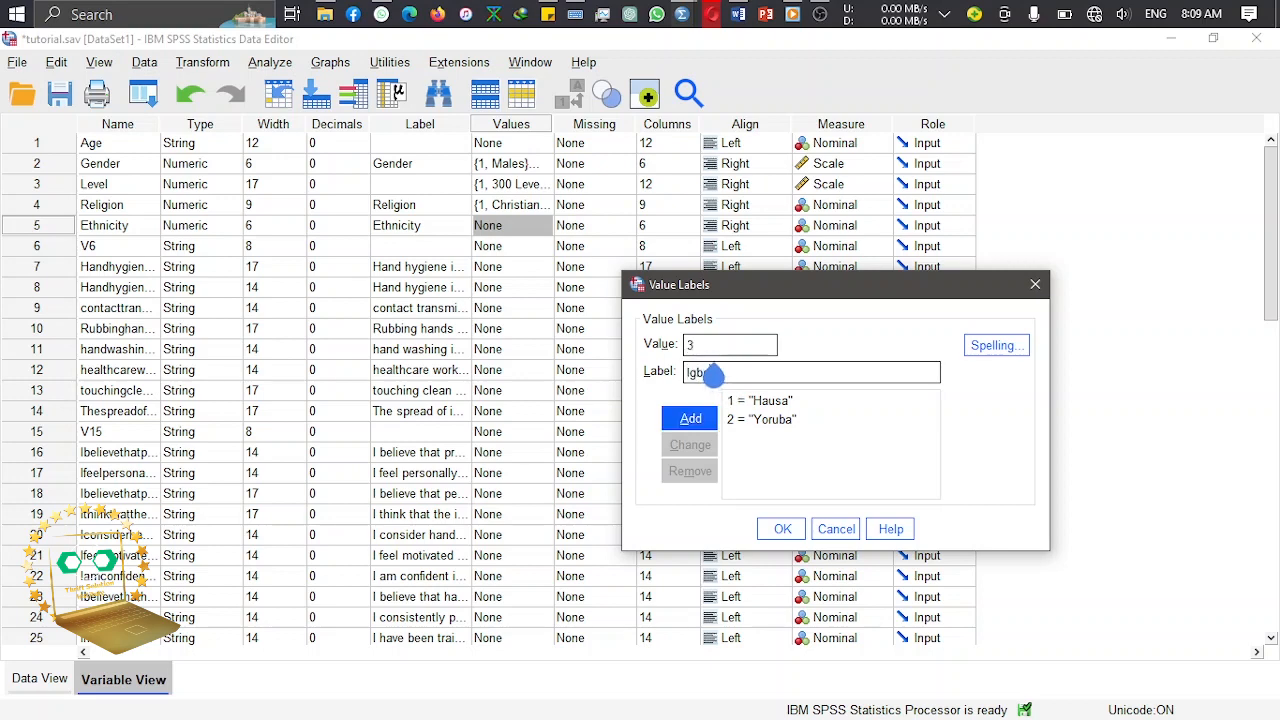
text(o)
click(690, 418)
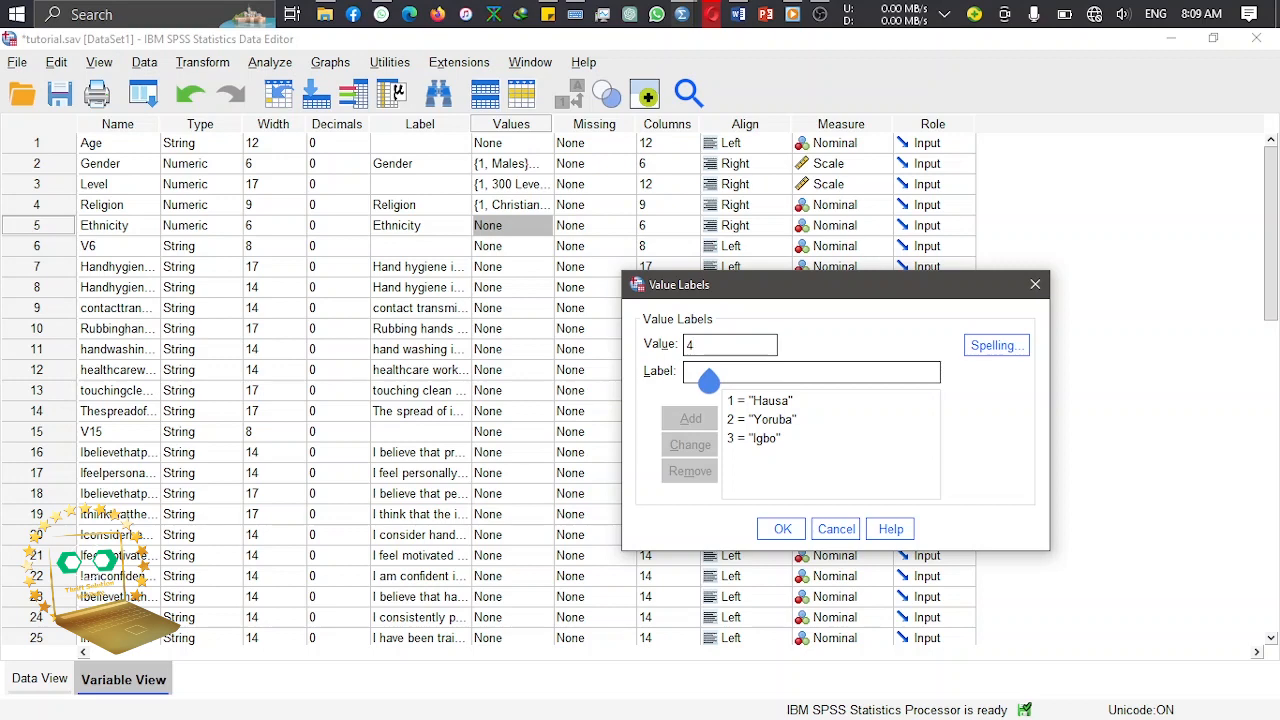
text(O)
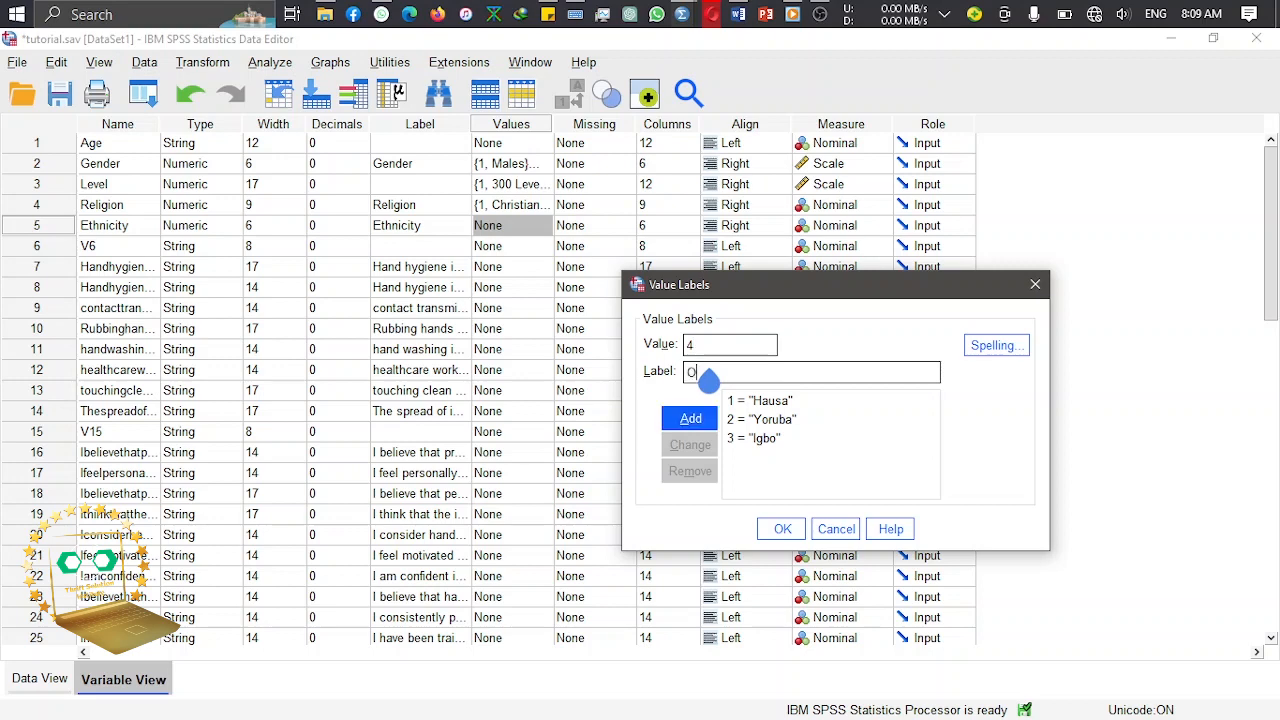
text(thers)
click(692, 425)
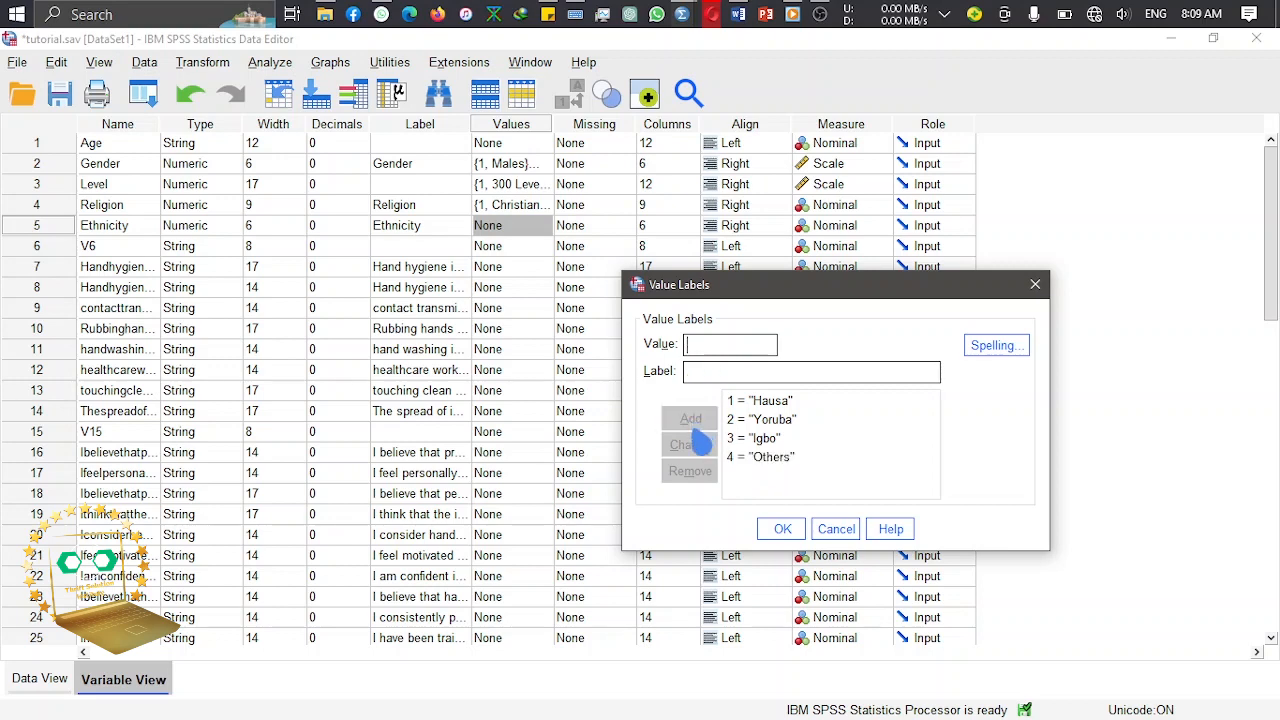
click(782, 528)
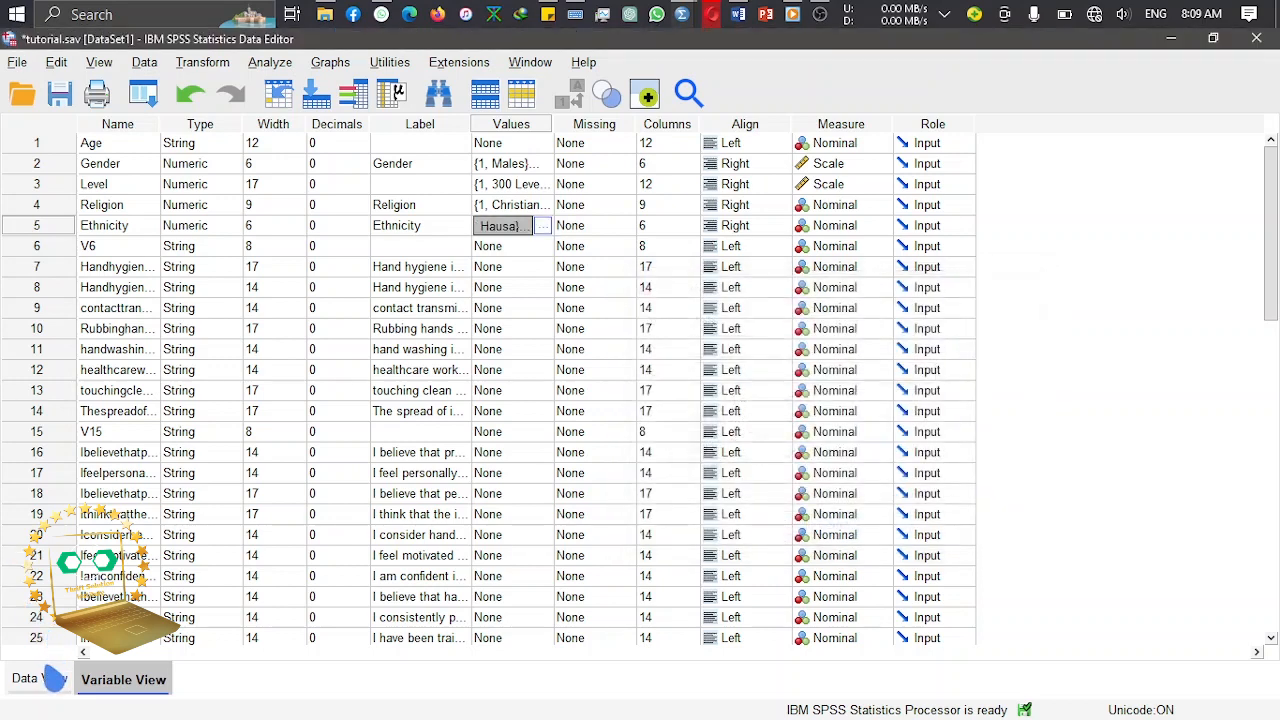
Step: Check the Ethnicity labels in the data by switching the value-label display on and off, ending with numeric codes shown
click(50, 679)
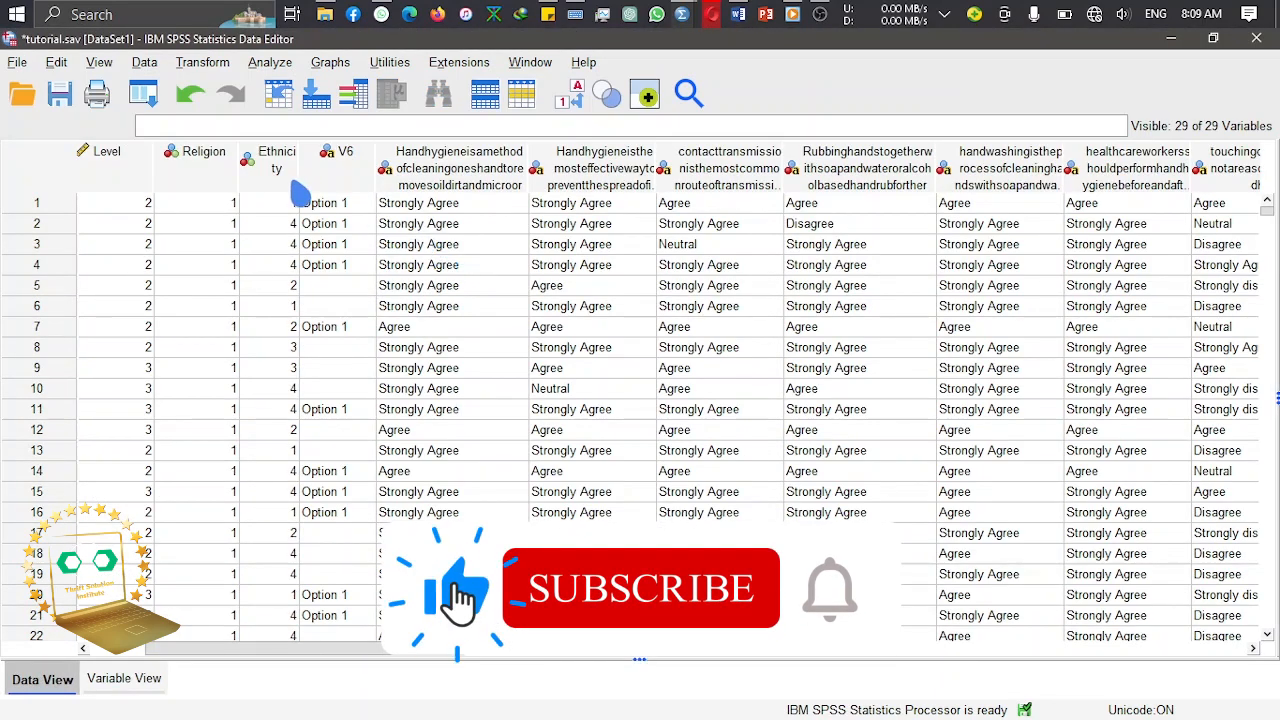
click(566, 94)
click(566, 94)
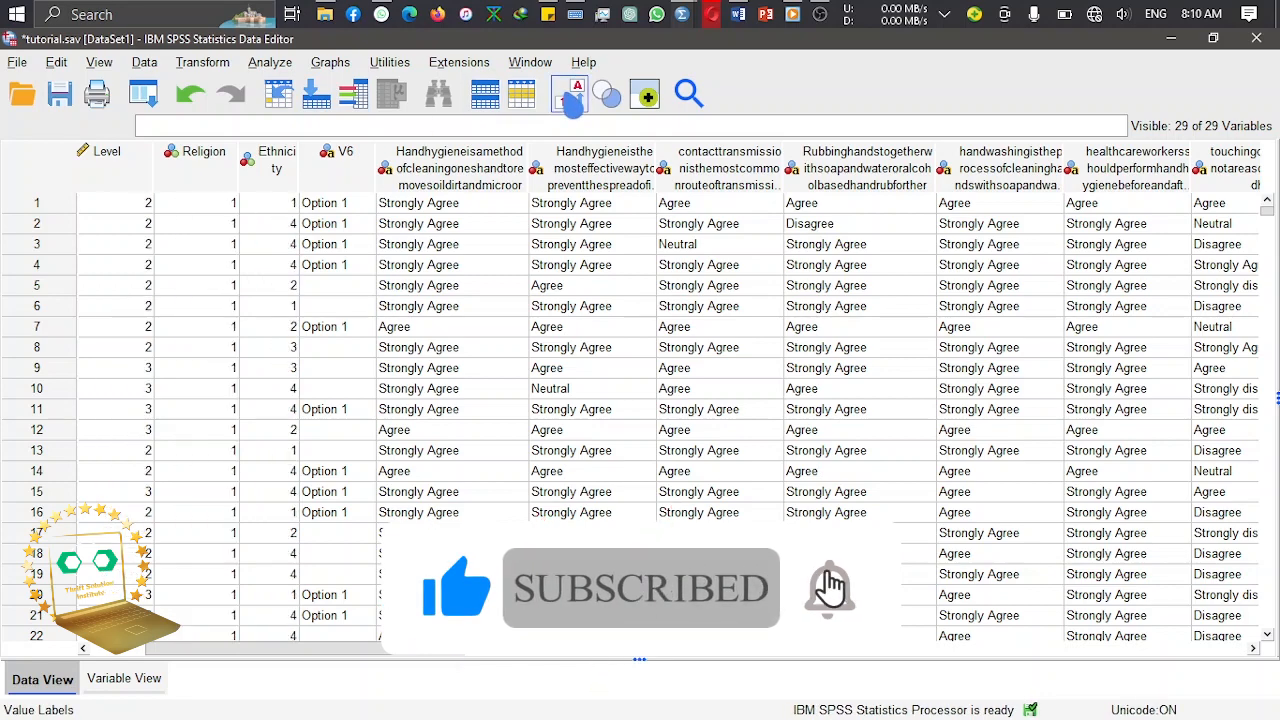
click(568, 96)
click(568, 96)
click(568, 96)
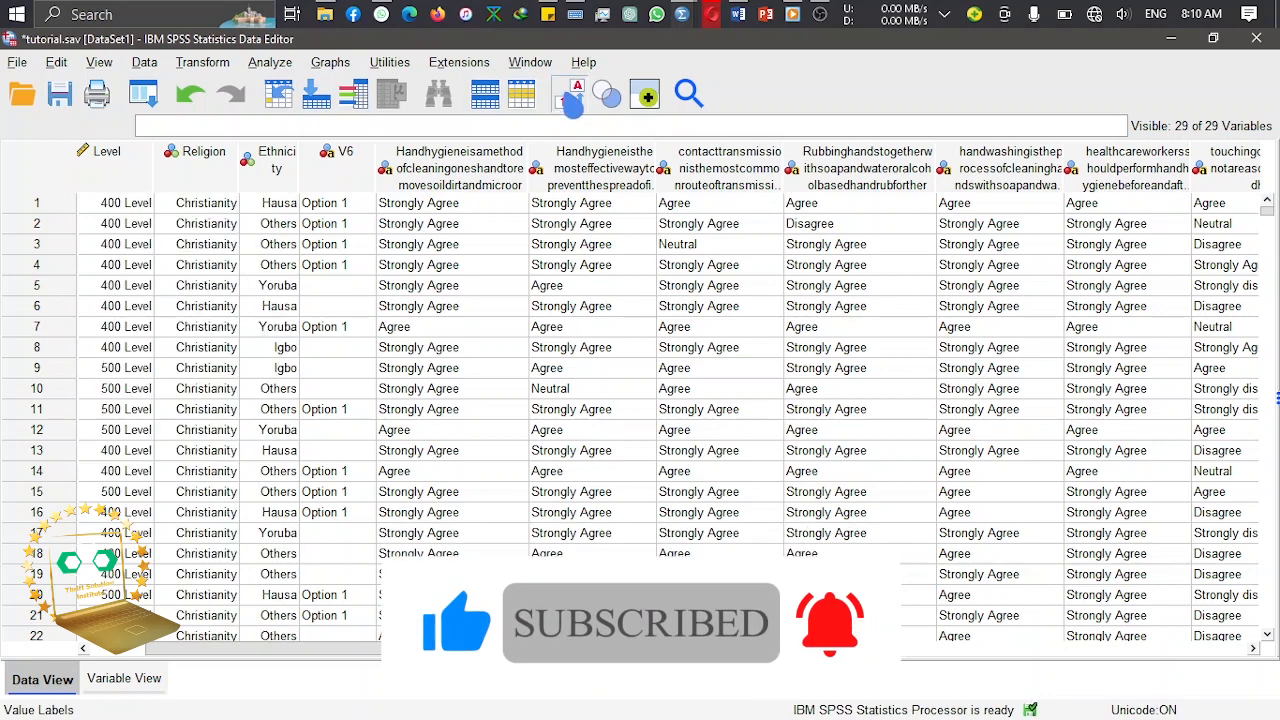
click(570, 96)
click(570, 96)
click(572, 104)
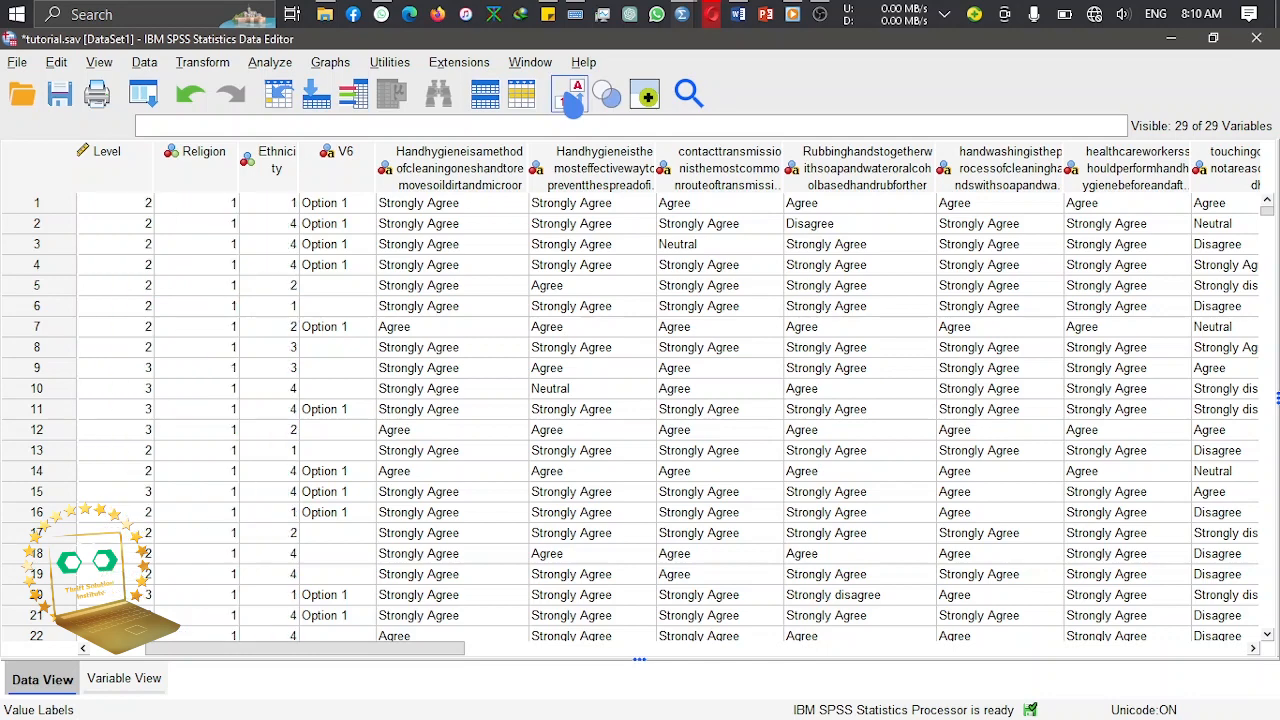
Step: Toggle the value-label display in the data, ending with text labels shown instead of numeric codes
click(572, 104)
click(572, 104)
click(572, 104)
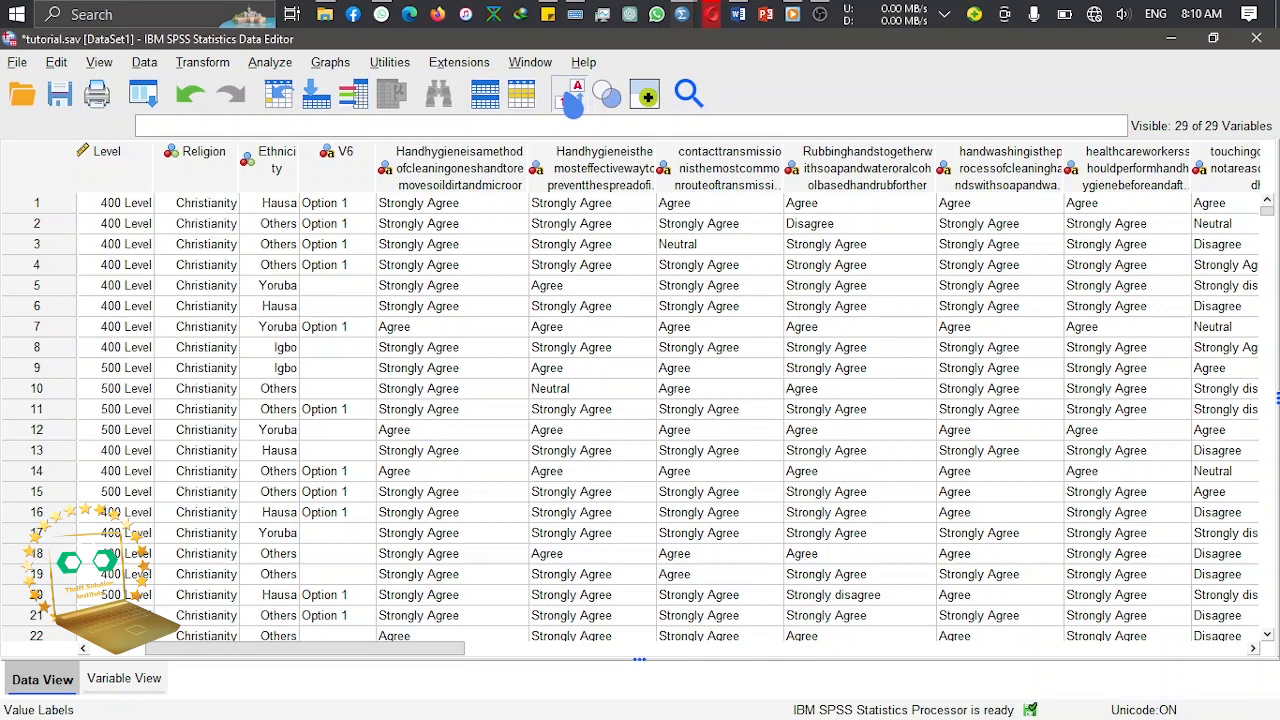
Step: Review the Name, Type, Width, Decimals and Label attributes in the variable definitions
click(108, 680)
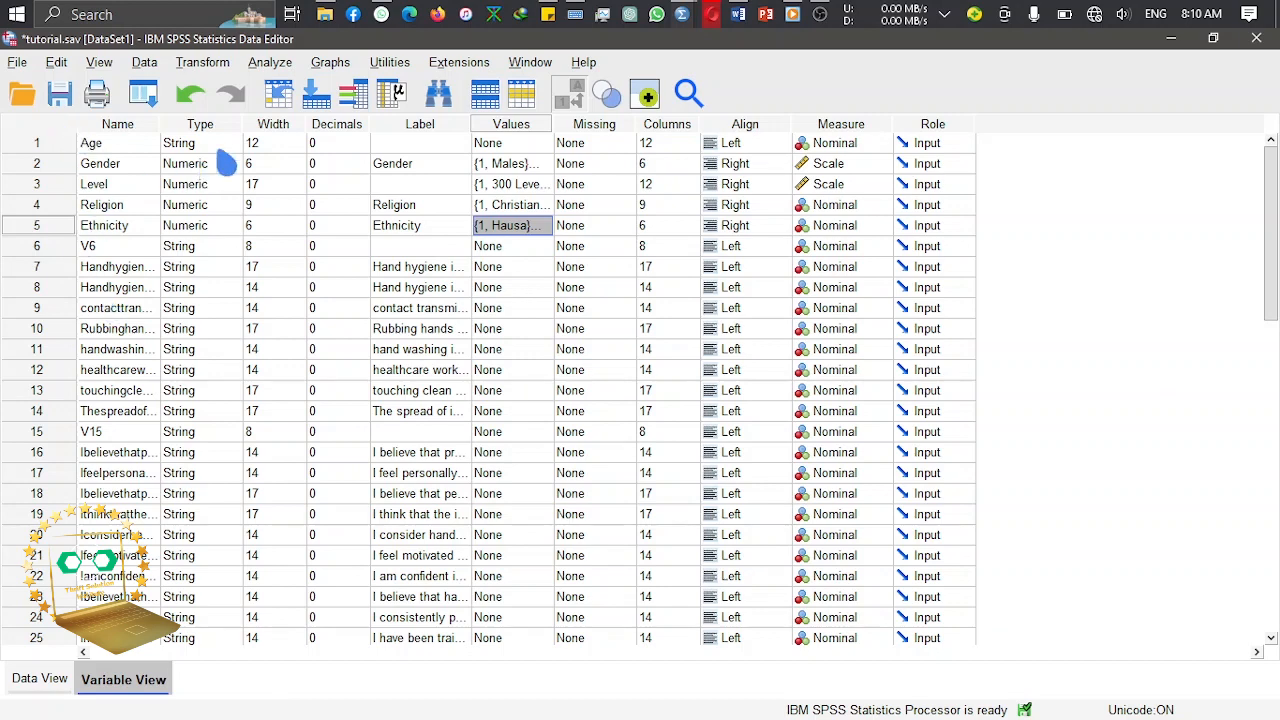
click(105, 125)
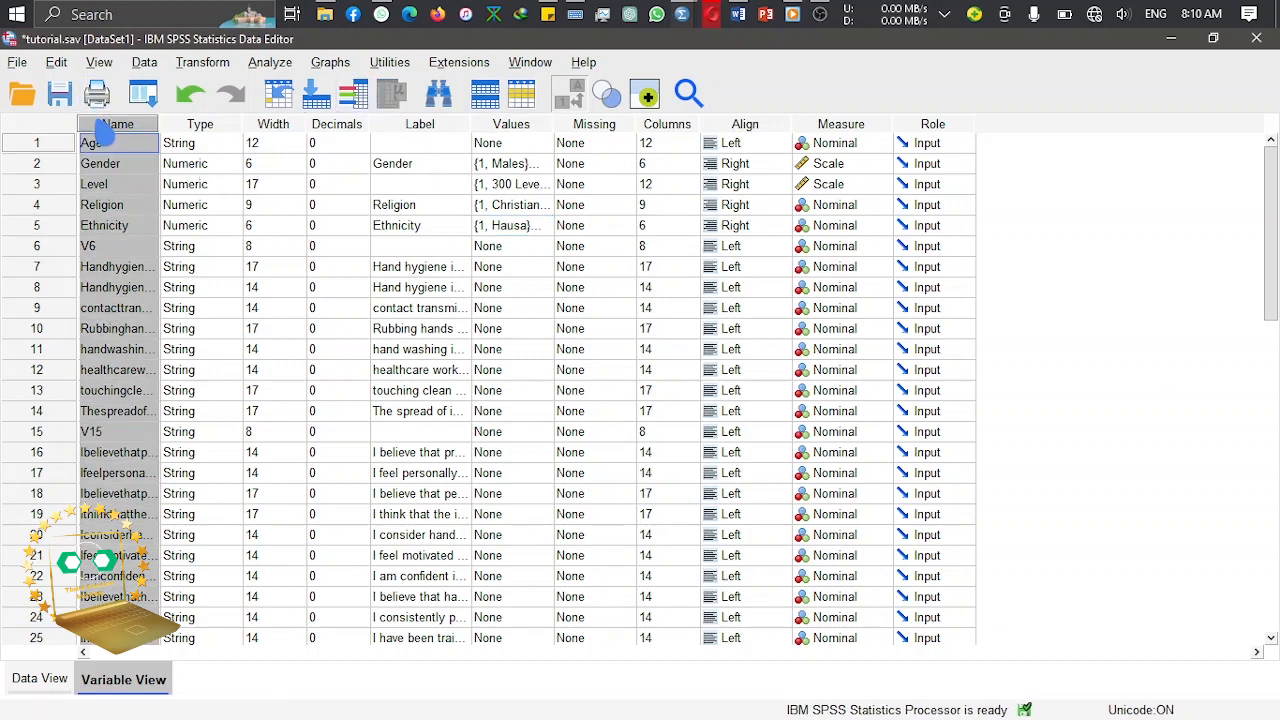
click(205, 128)
click(271, 126)
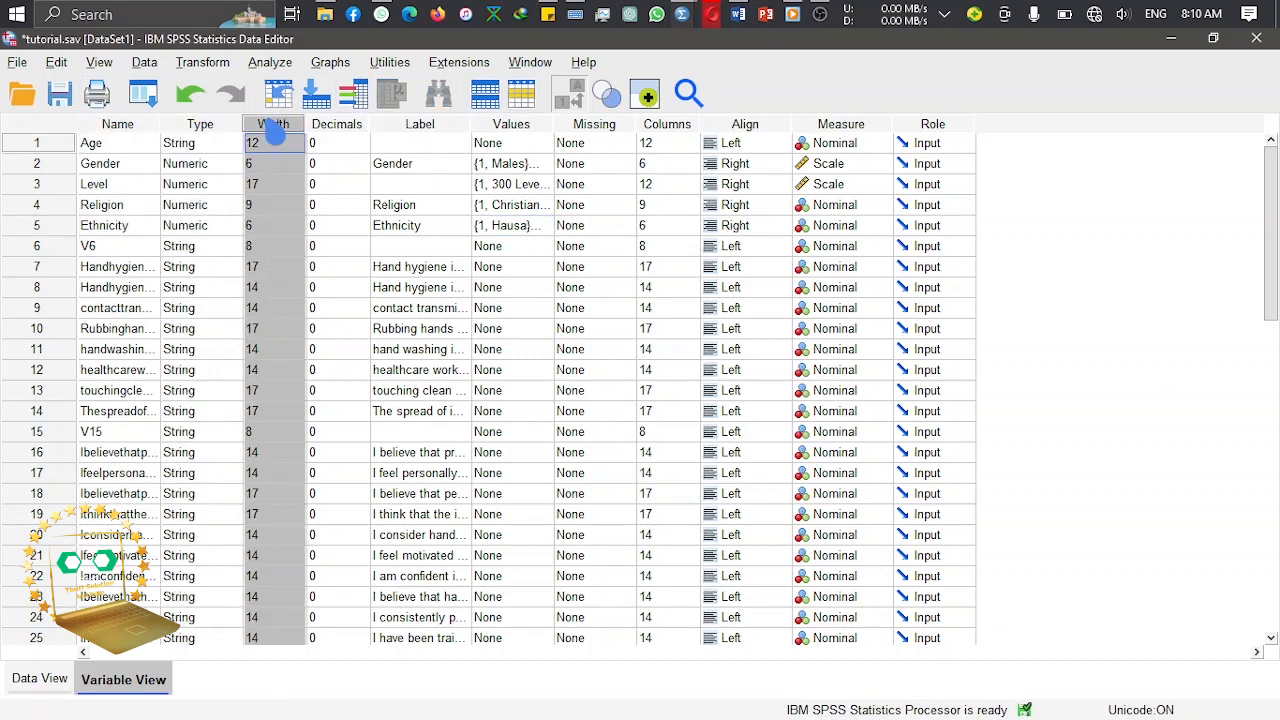
click(334, 127)
click(419, 127)
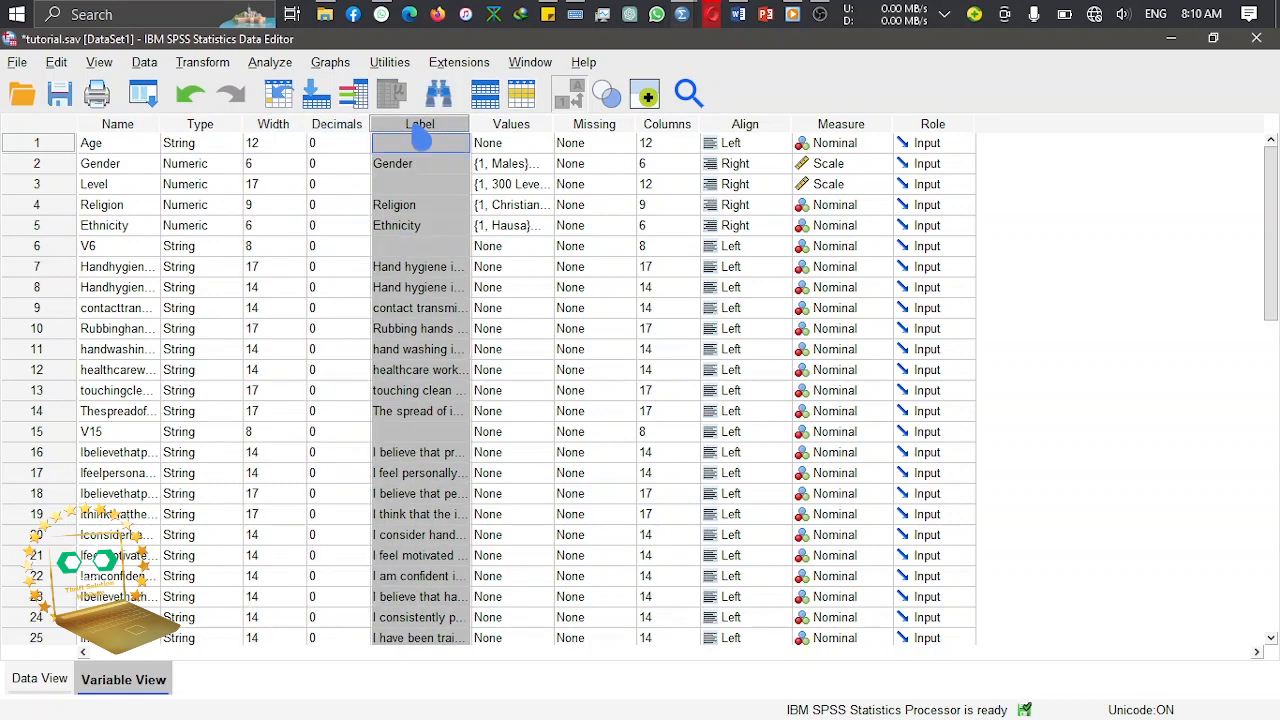
Step: Set the descriptive label of the Age variable to Age and return to the data records
click(130, 148)
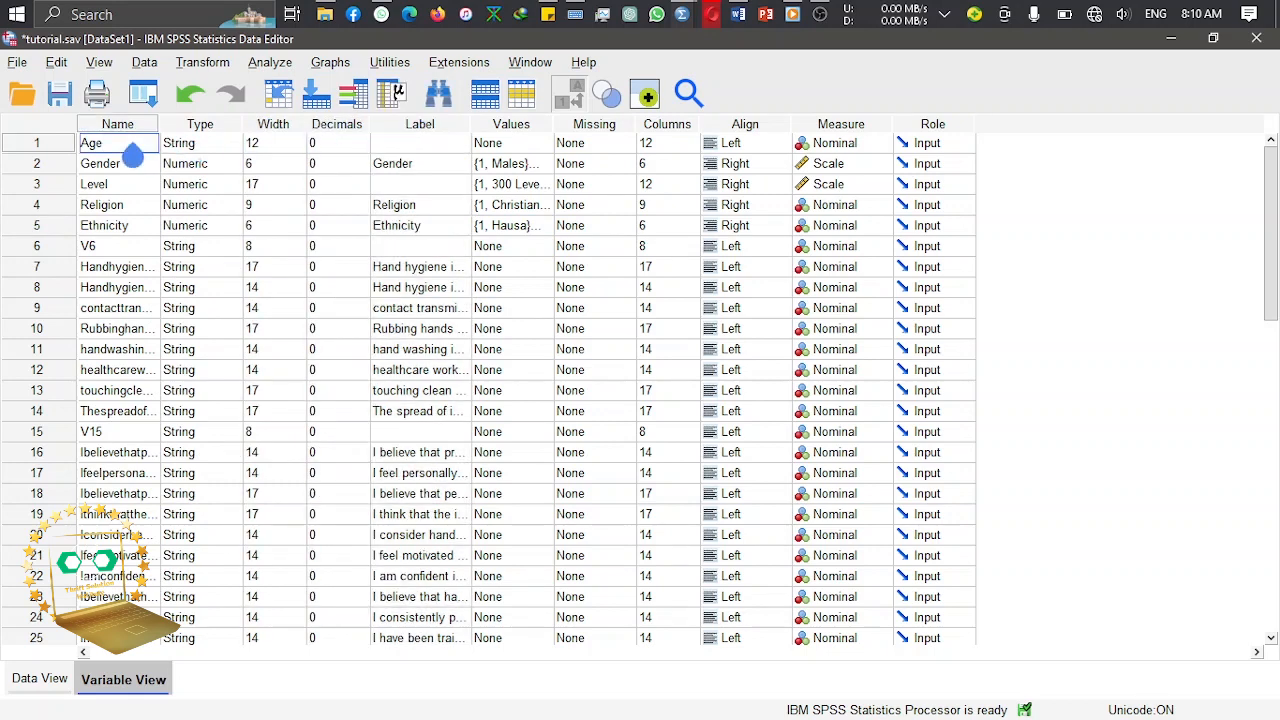
click(133, 152)
click(421, 150)
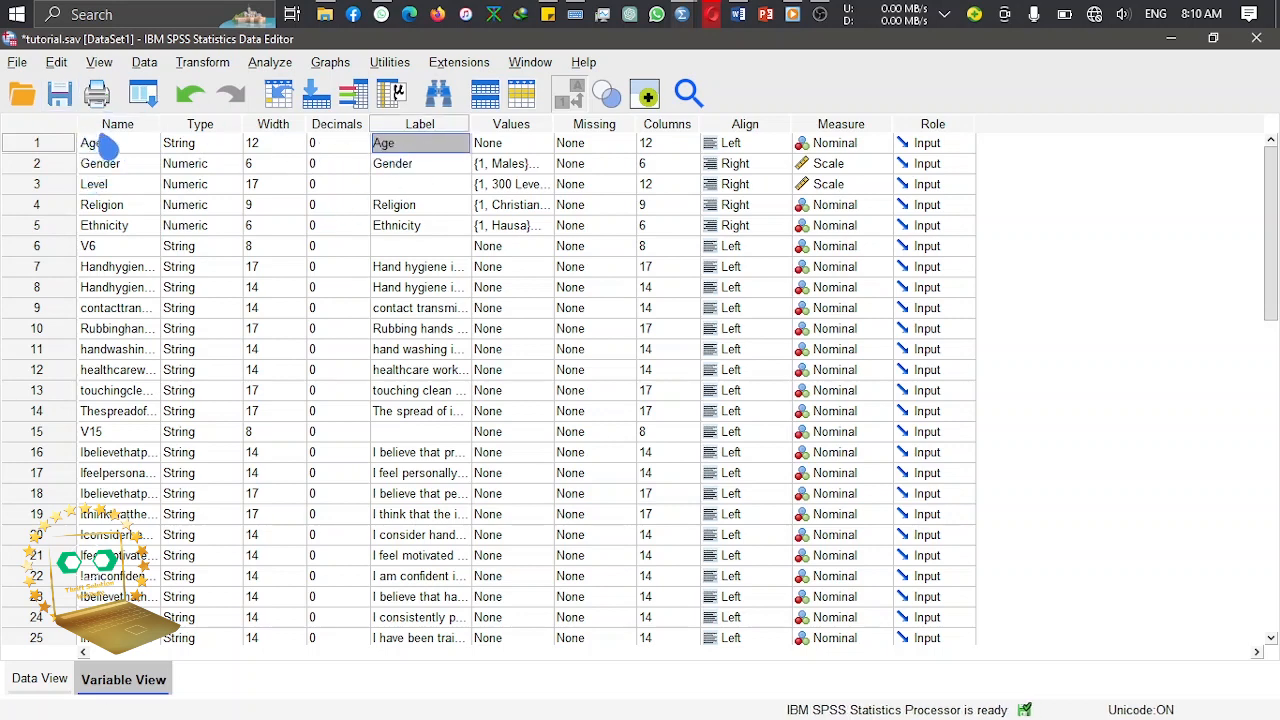
click(107, 147)
click(115, 126)
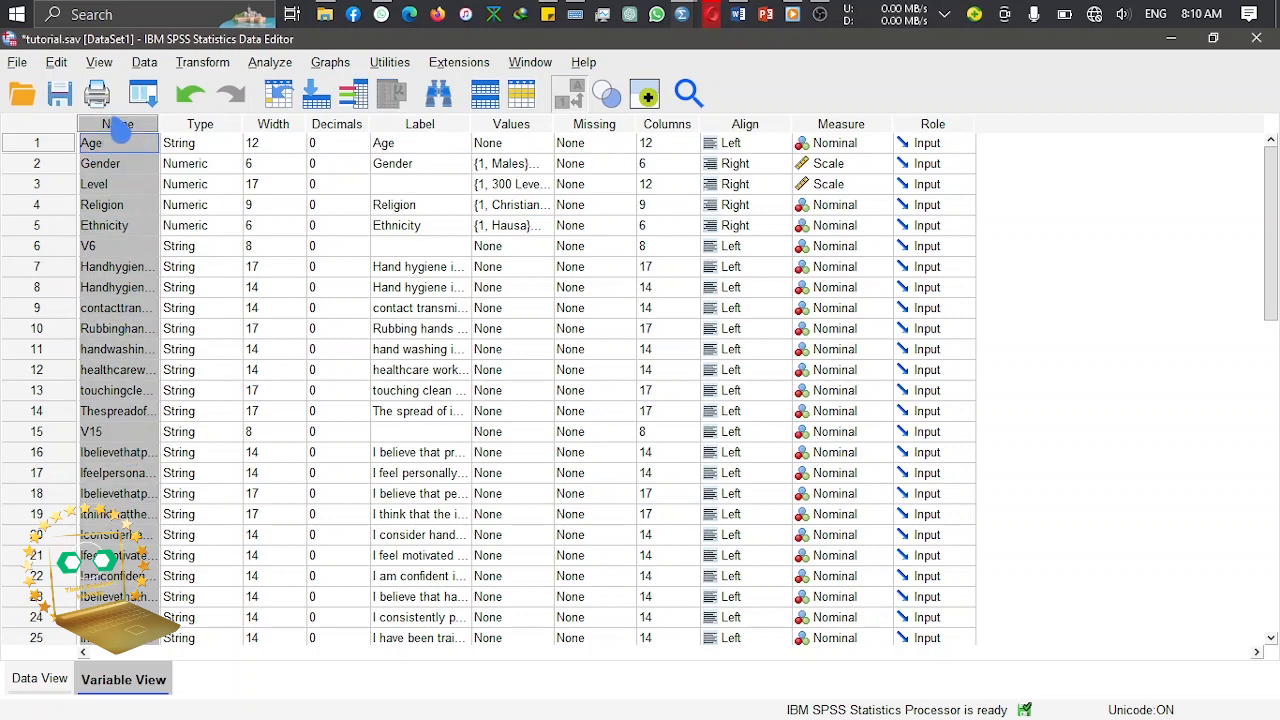
click(35, 680)
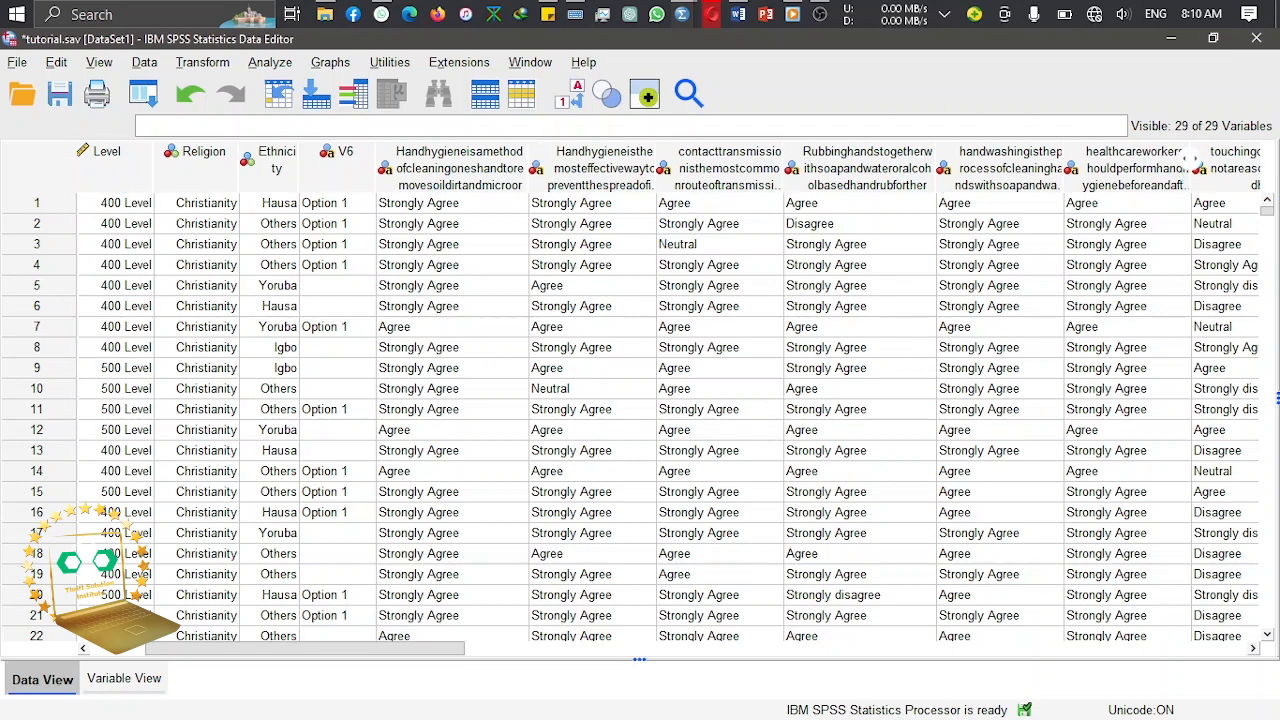
Step: Rename the Age variable to A and check its column heading in the data grid
click(121, 684)
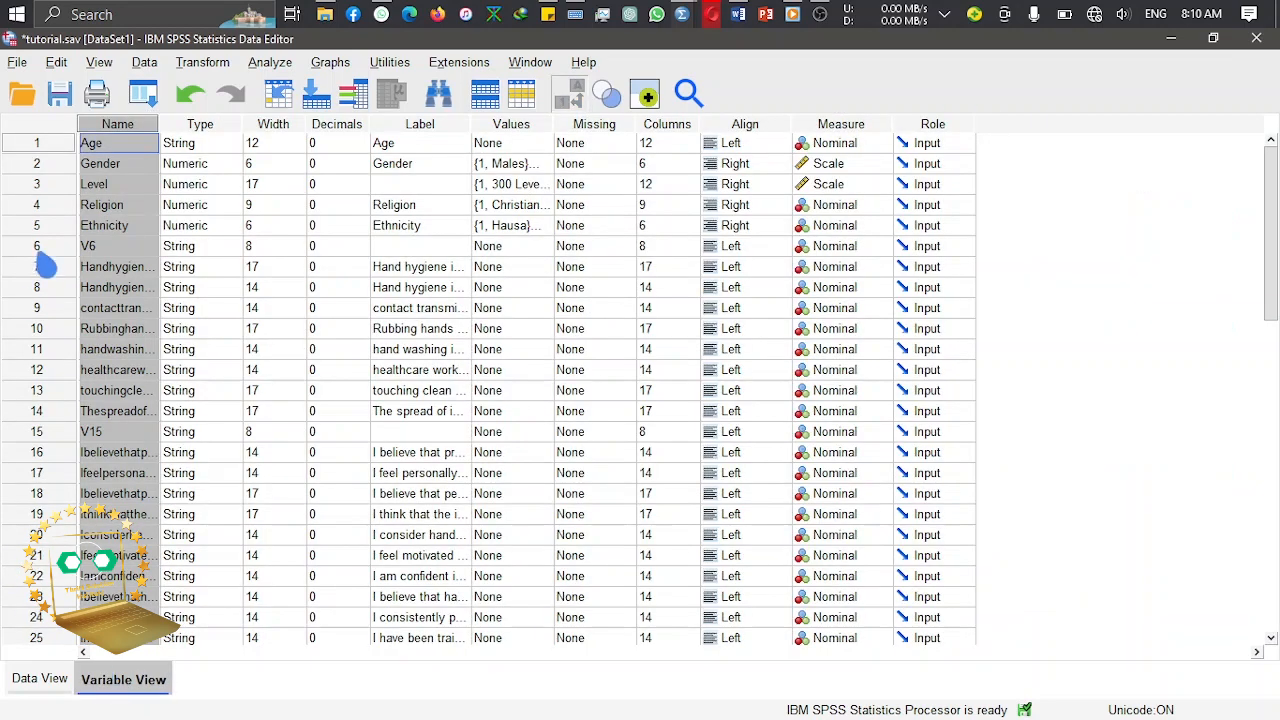
click(112, 150)
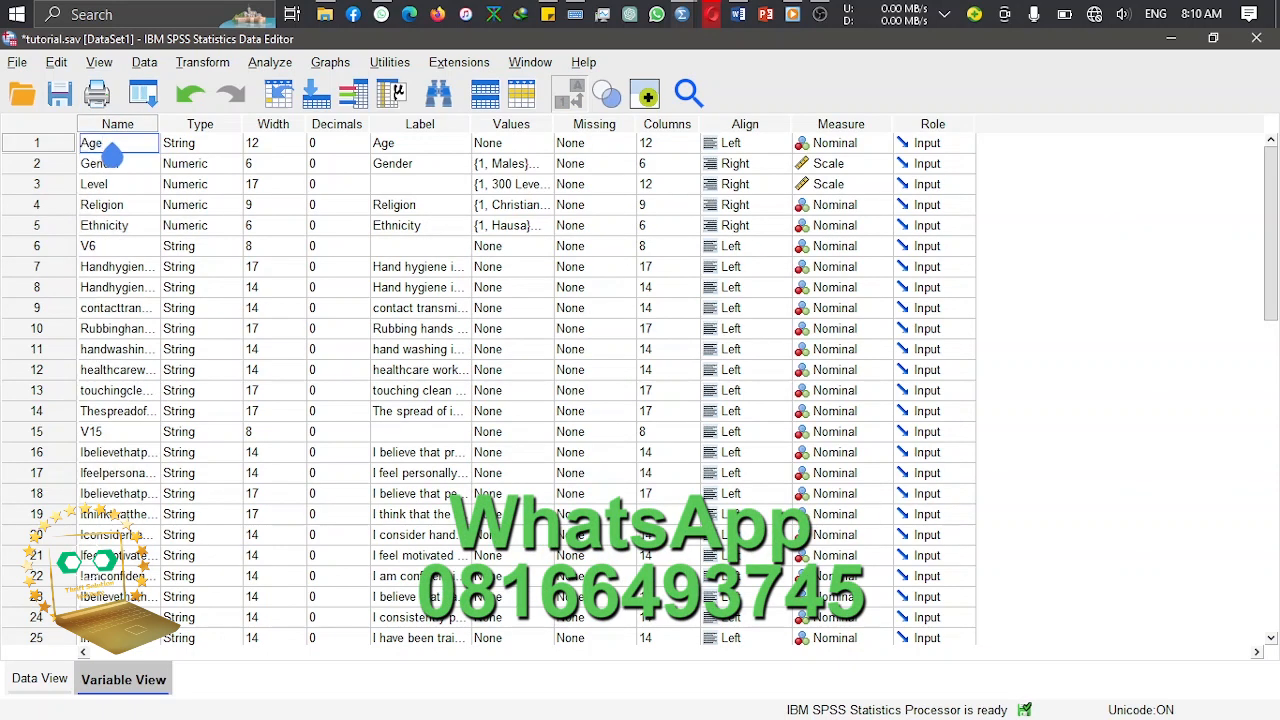
click(39, 679)
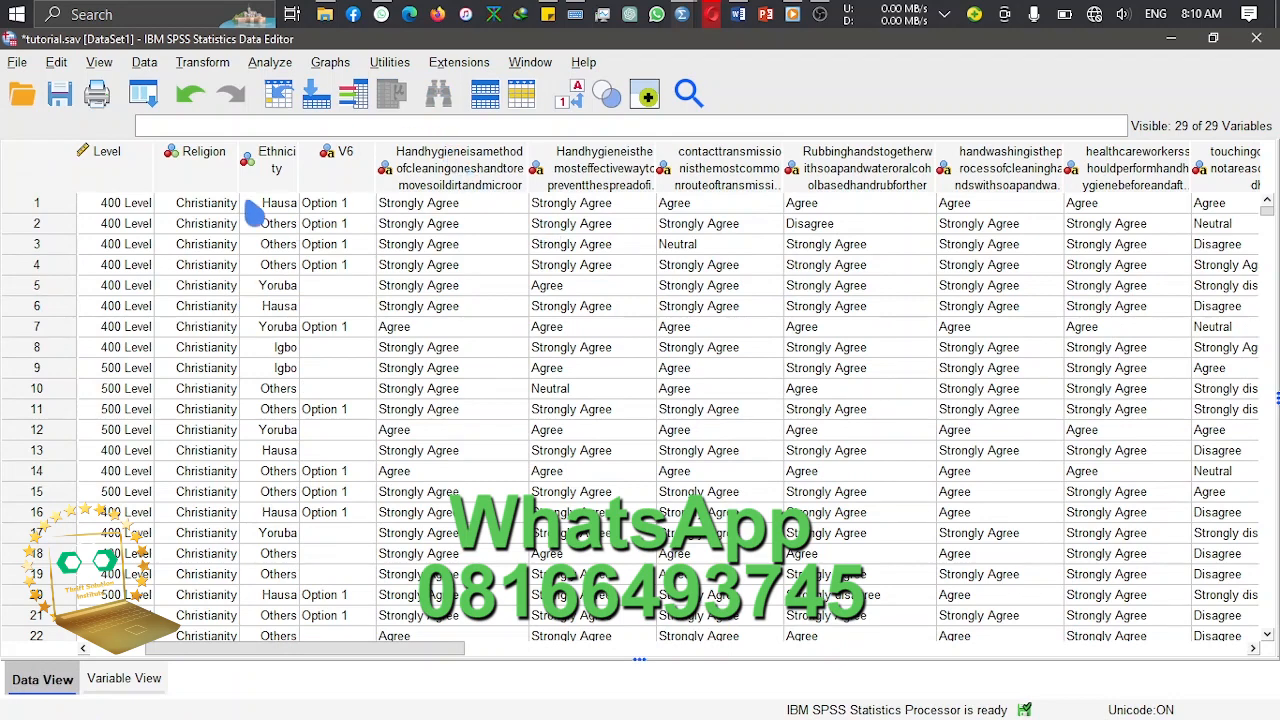
drag(251, 650, 104, 650)
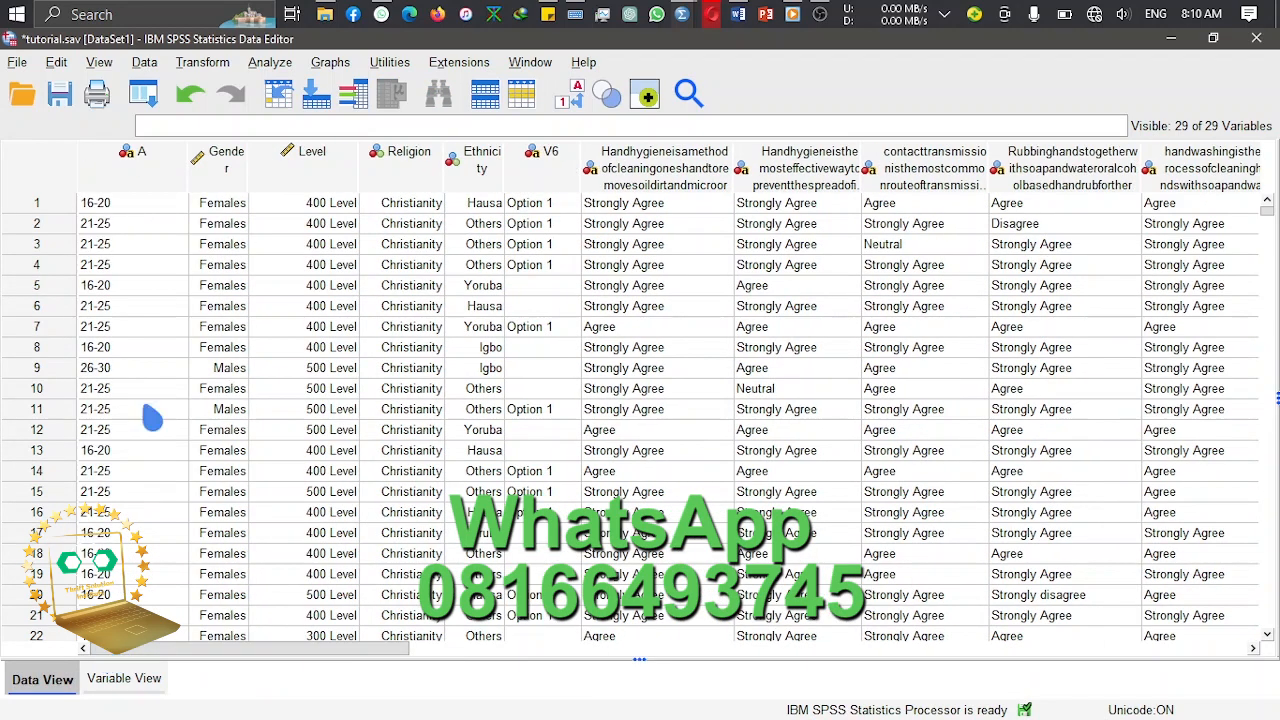
click(165, 172)
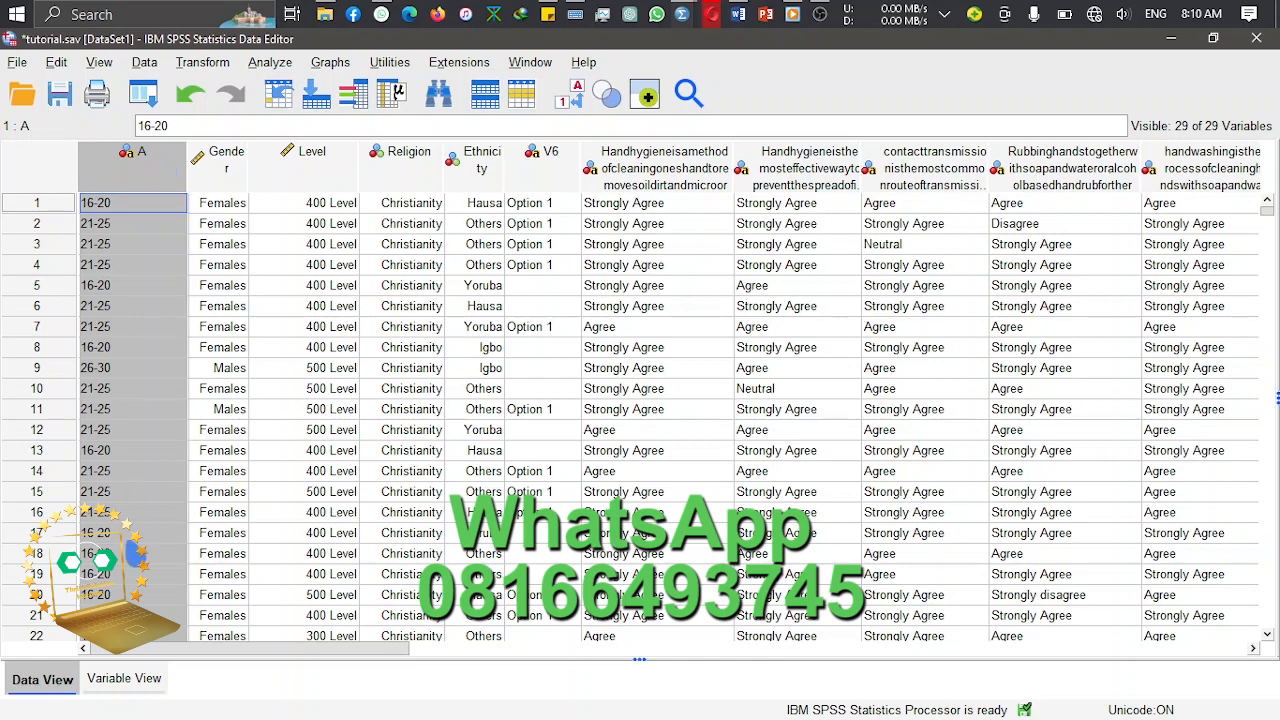
Step: Rename the first variable back to Age in the variable list and widen the Name column to show more of the long names
click(126, 680)
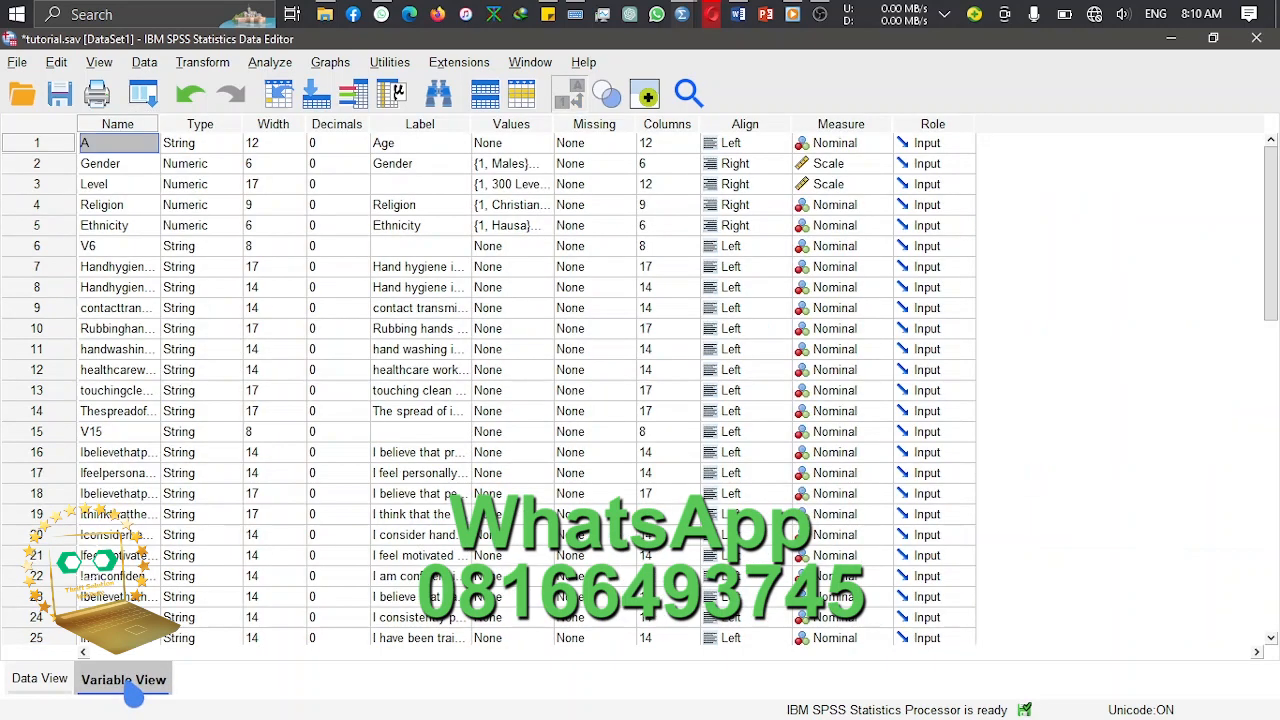
double_click(109, 153)
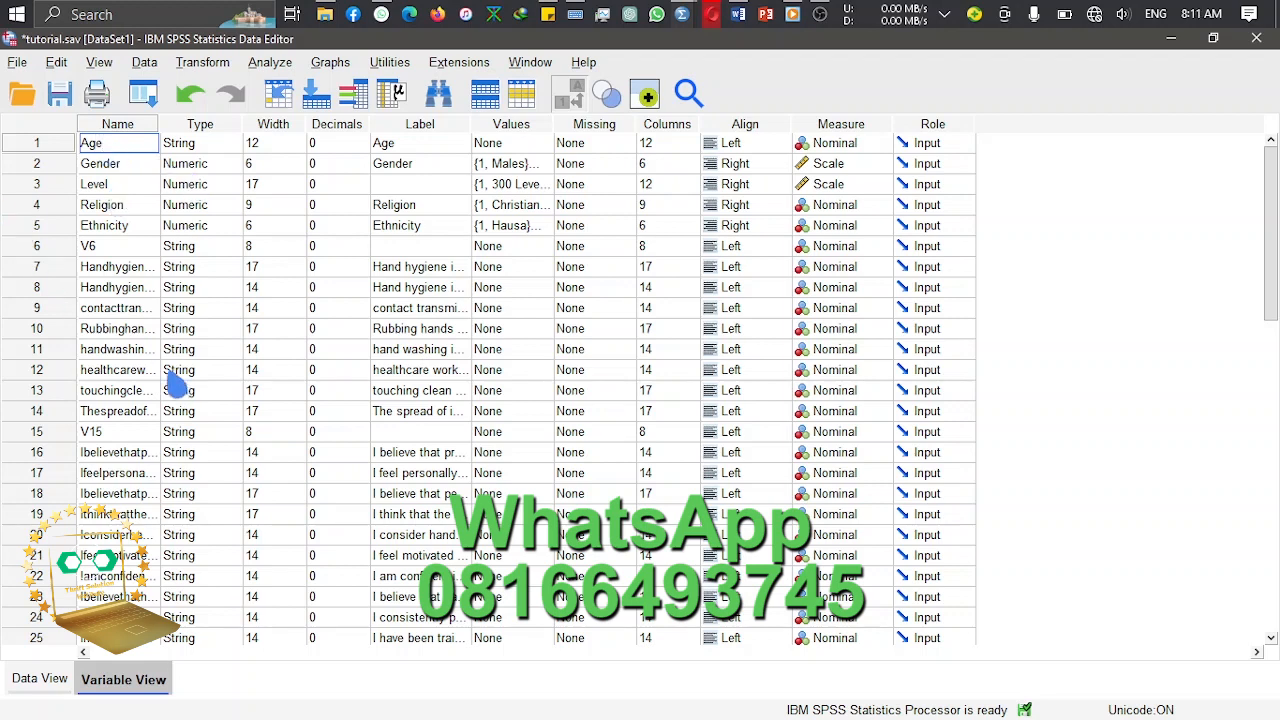
click(118, 126)
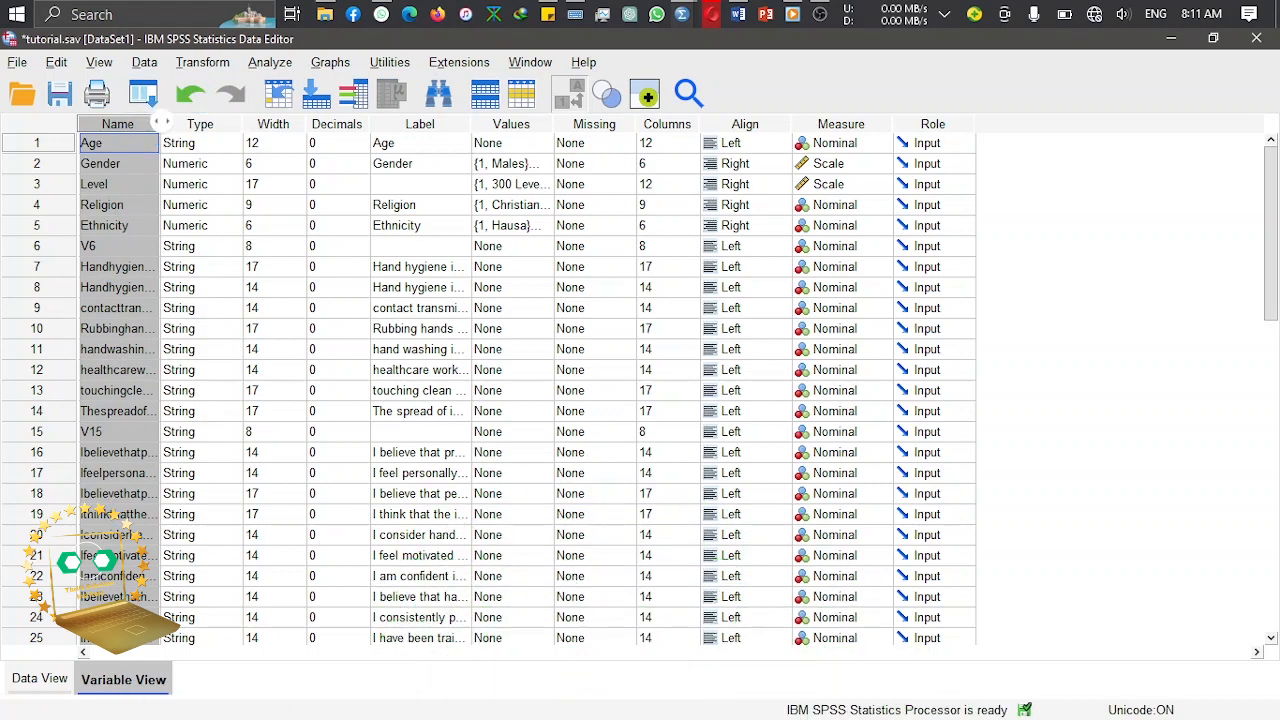
drag(157, 121, 282, 118)
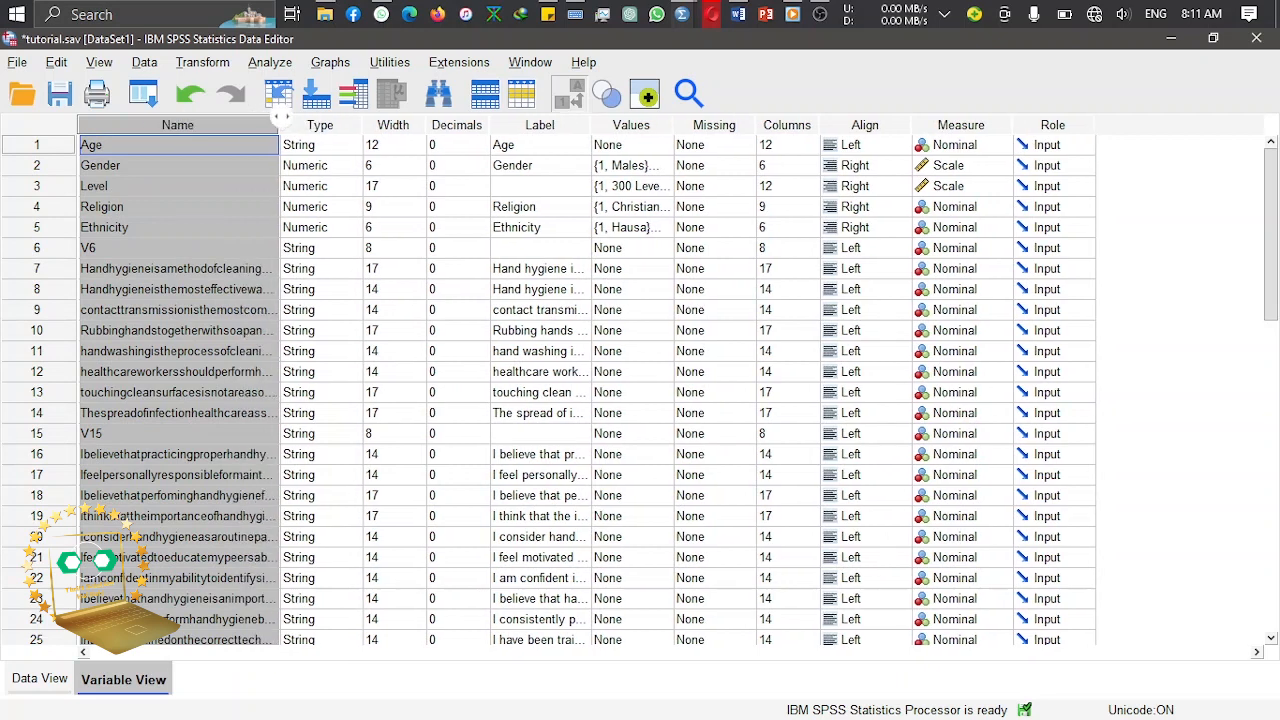
Step: Copy the names of the variables Gender, Level, Religion and Ethnicity into their Label cells
drag(166, 168, 176, 235)
right_click(172, 233)
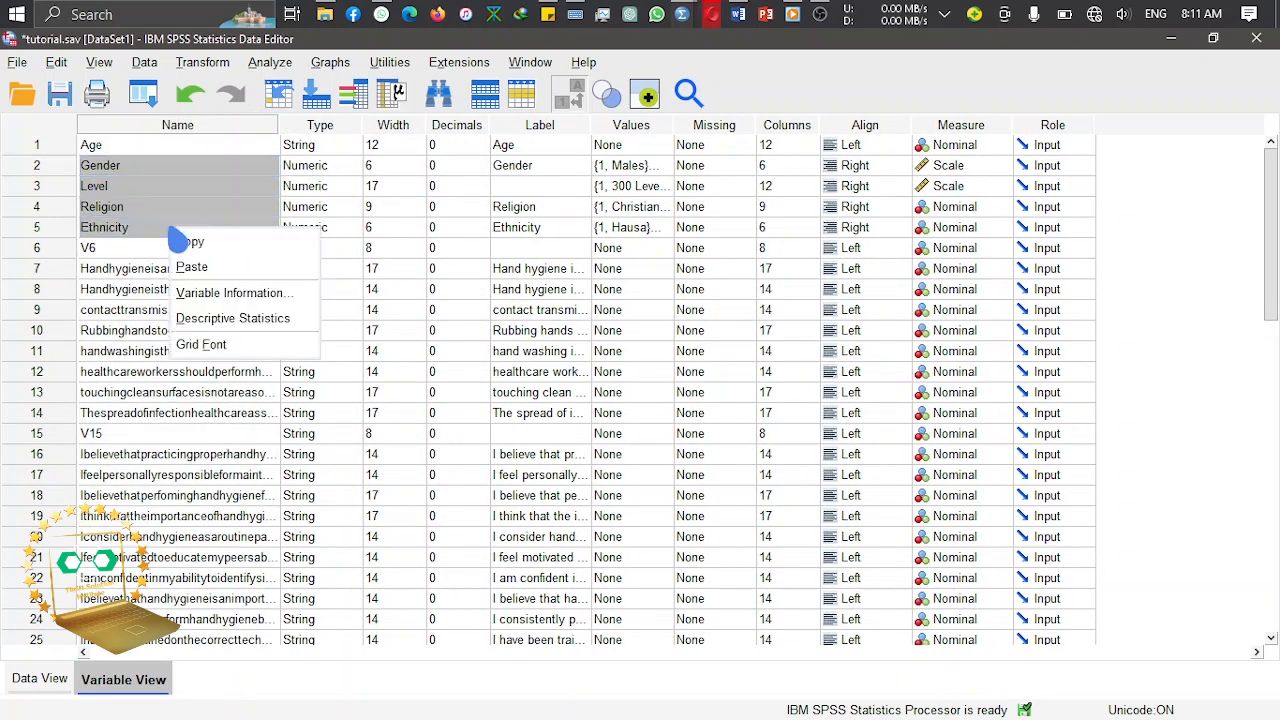
click(240, 243)
drag(526, 166, 543, 229)
right_click(543, 229)
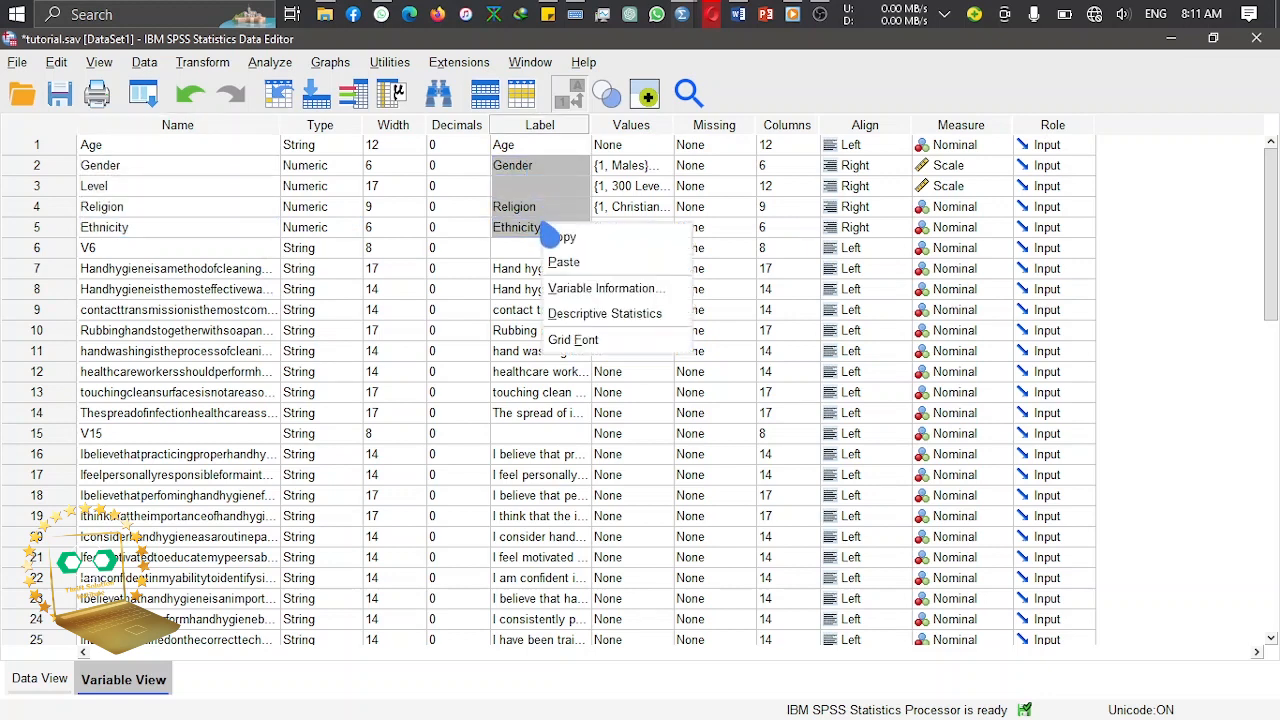
click(612, 266)
click(512, 148)
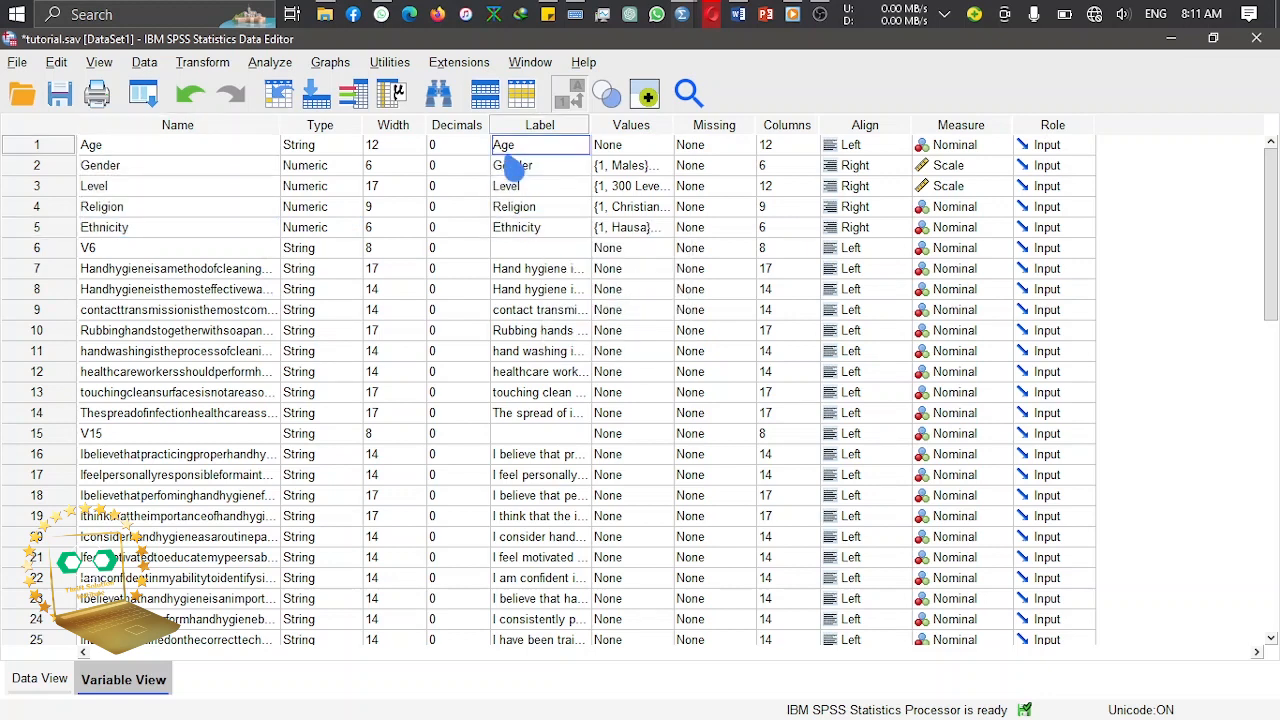
Step: Compare the Name column with the column headings in the data grid, and look at the Label column
click(170, 127)
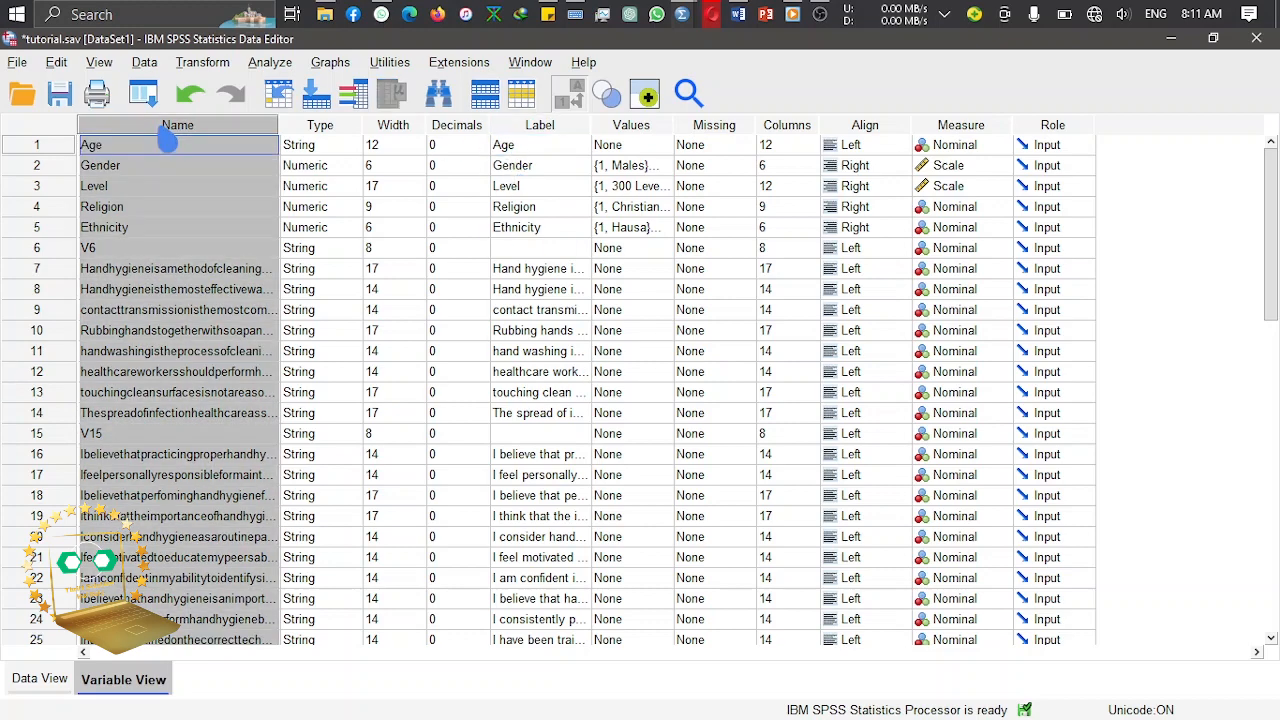
click(22, 700)
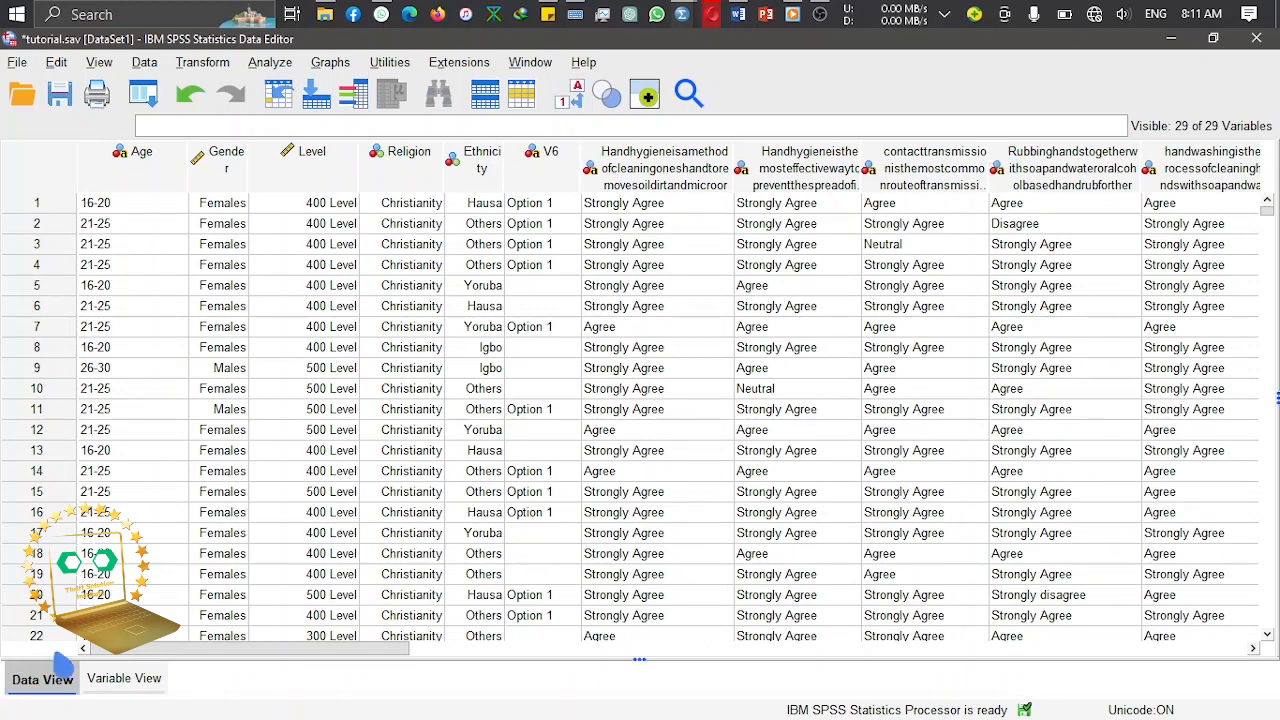
click(124, 678)
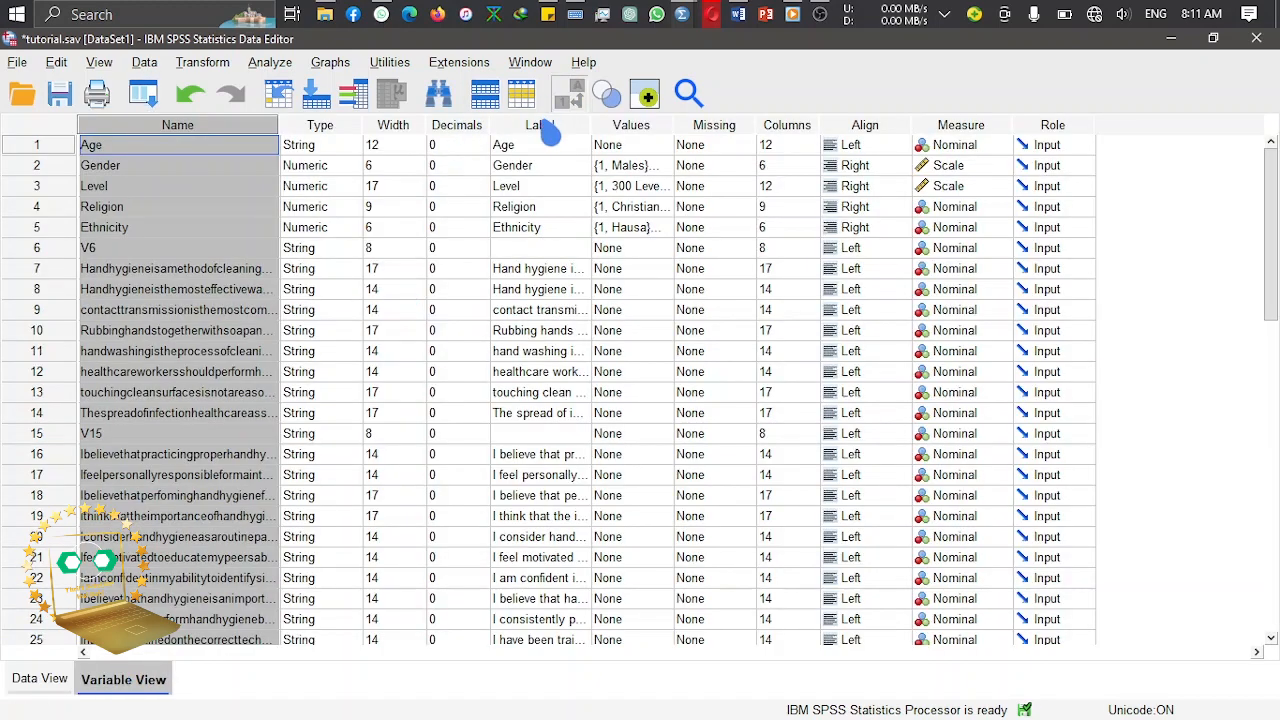
click(540, 125)
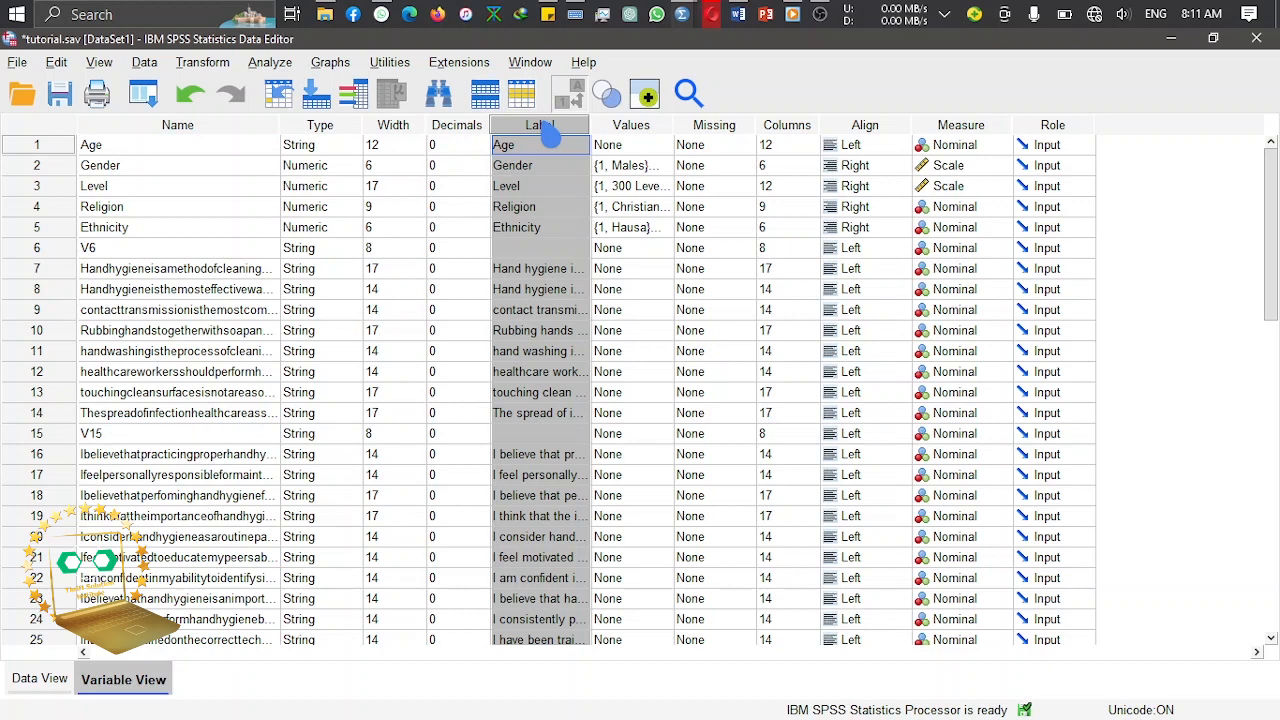
Step: Open ella questionnaire.docx in Word and add a line reading KHH beneath the Section B heading
click(325, 14)
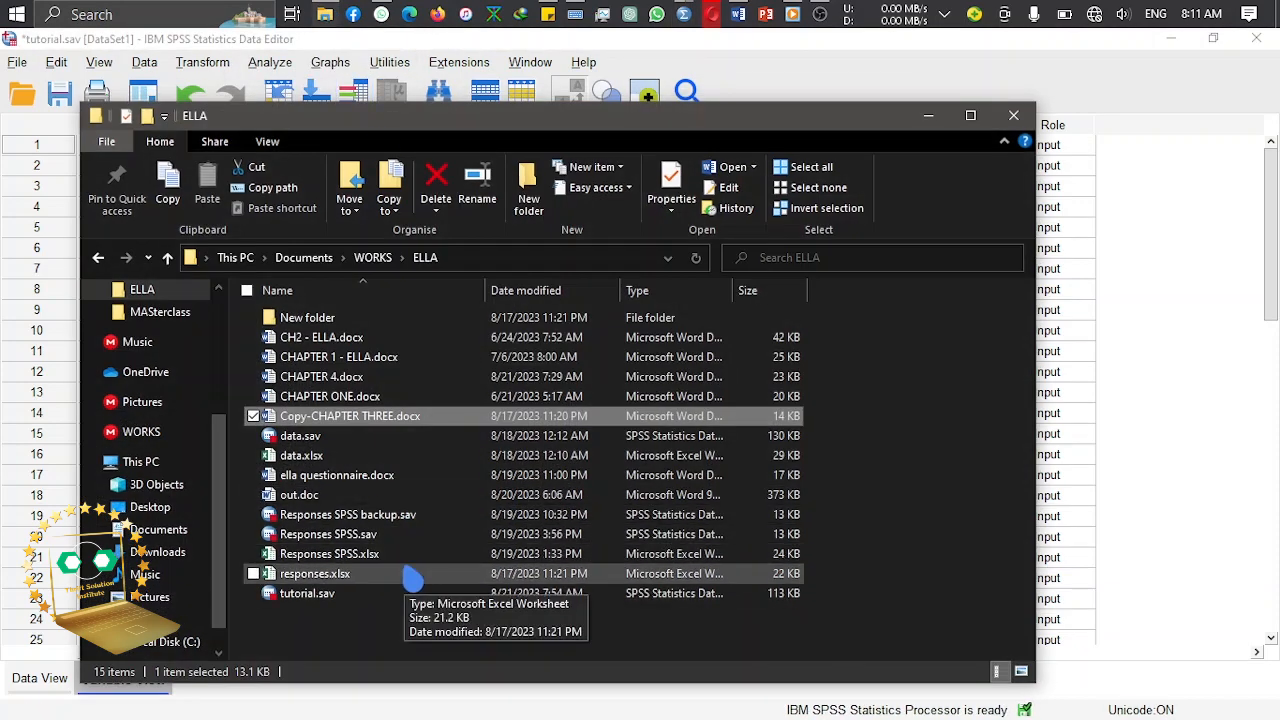
click(392, 479)
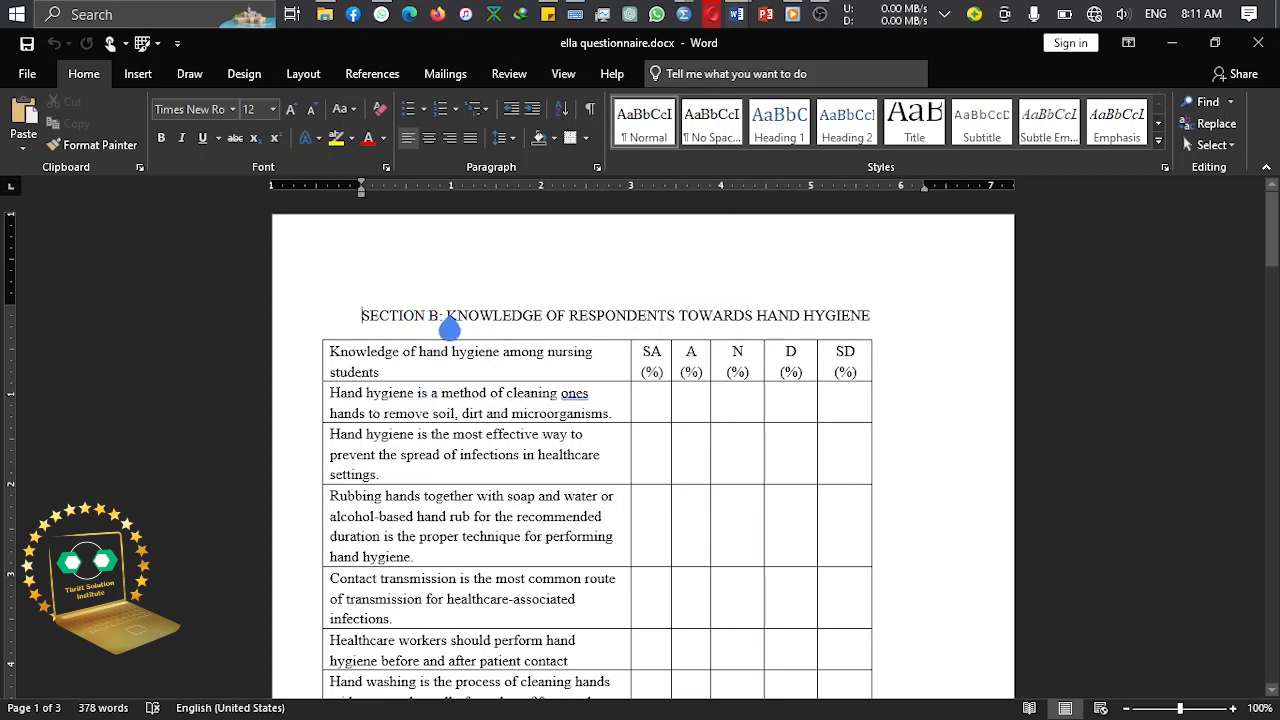
drag(448, 326, 850, 330)
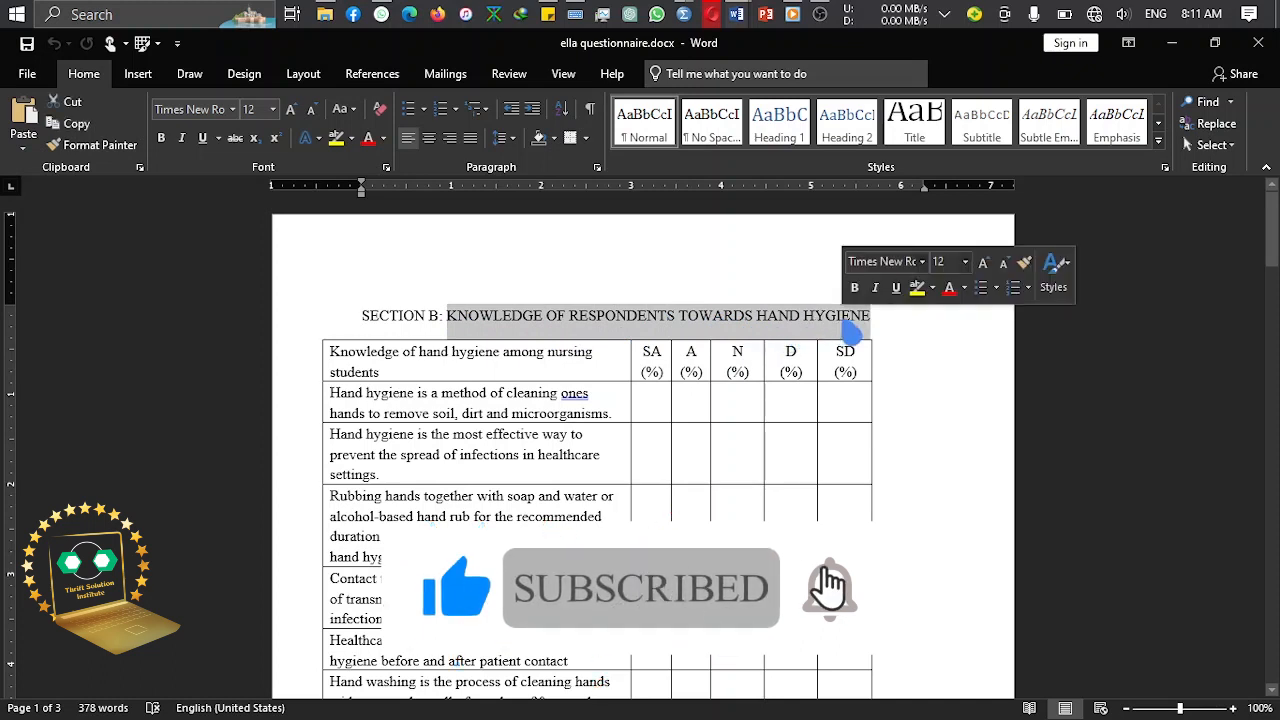
click(846, 334)
key(Return)
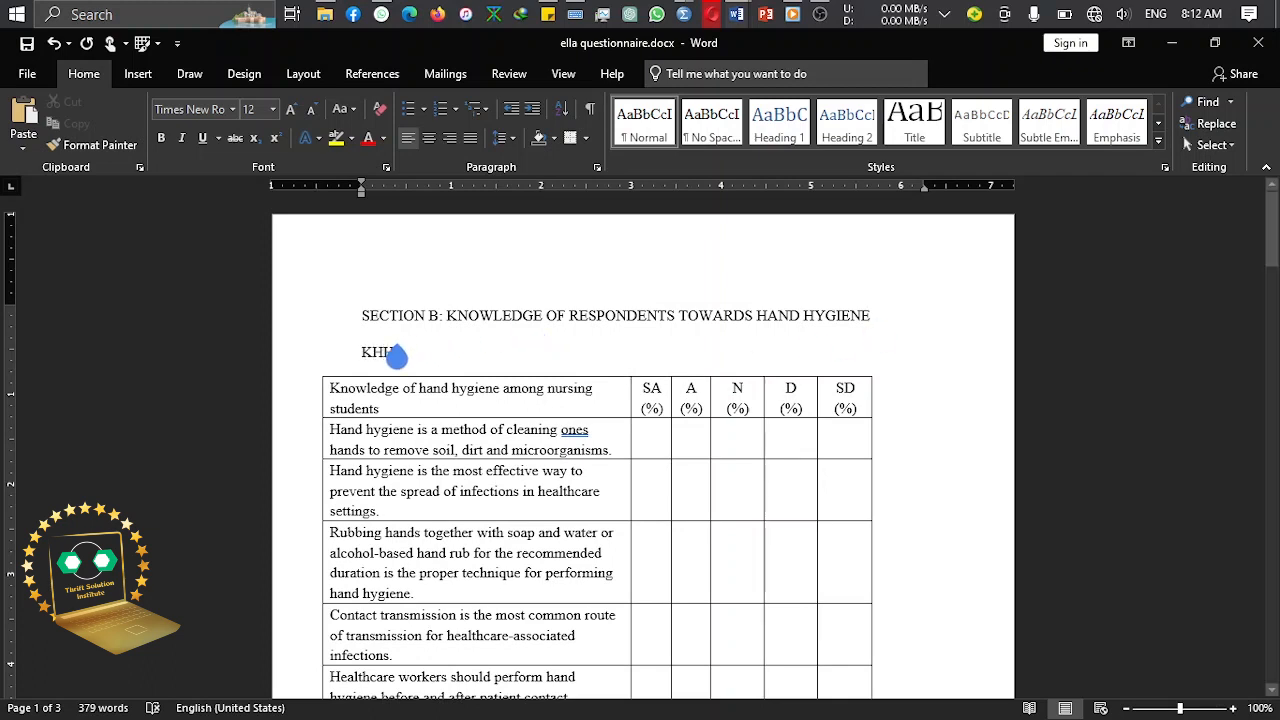
Step: Match the abbreviation KHH with the words KNOWLEDGE OF and HAND HYGIENE in the Section B heading
drag(400, 368, 366, 367)
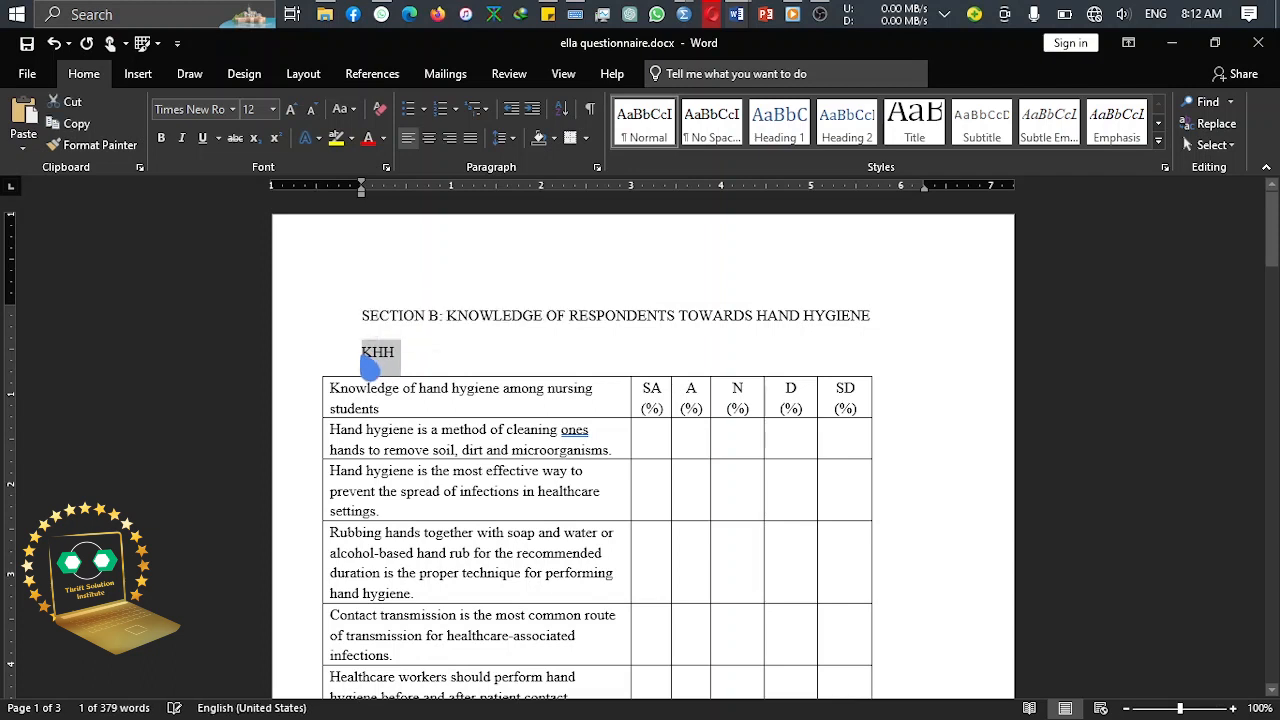
drag(454, 334, 566, 338)
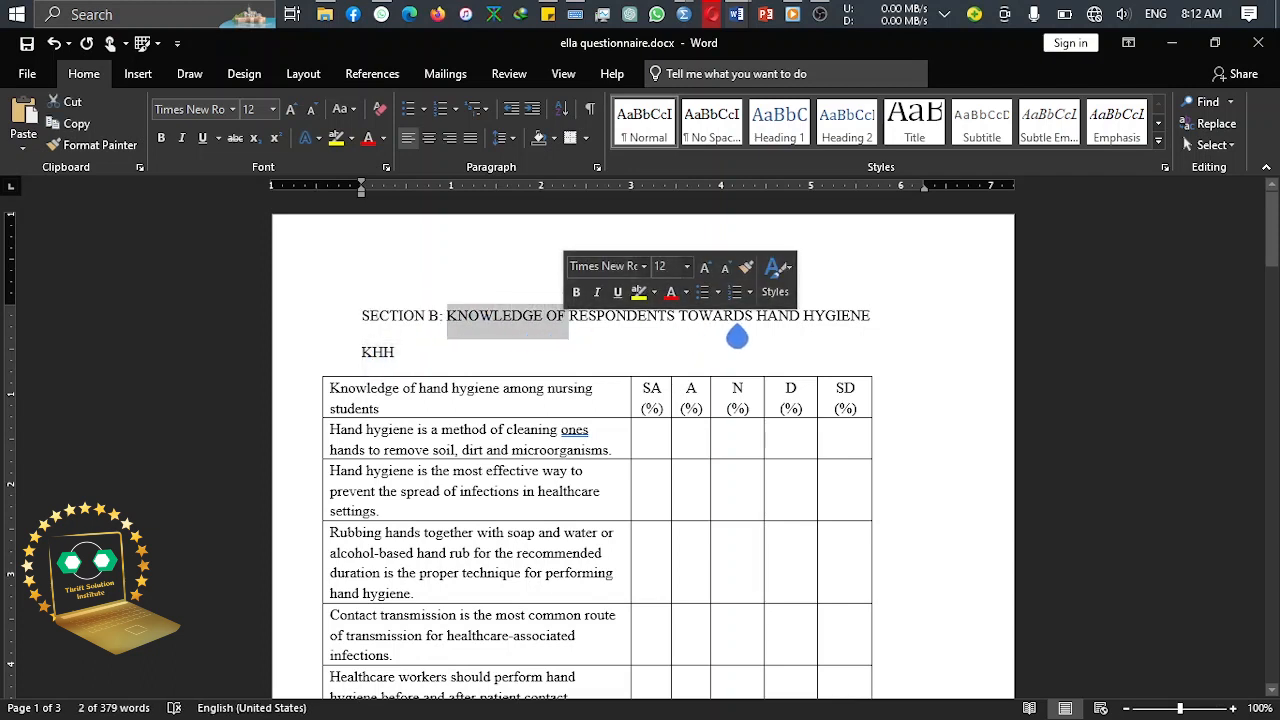
drag(760, 337, 871, 346)
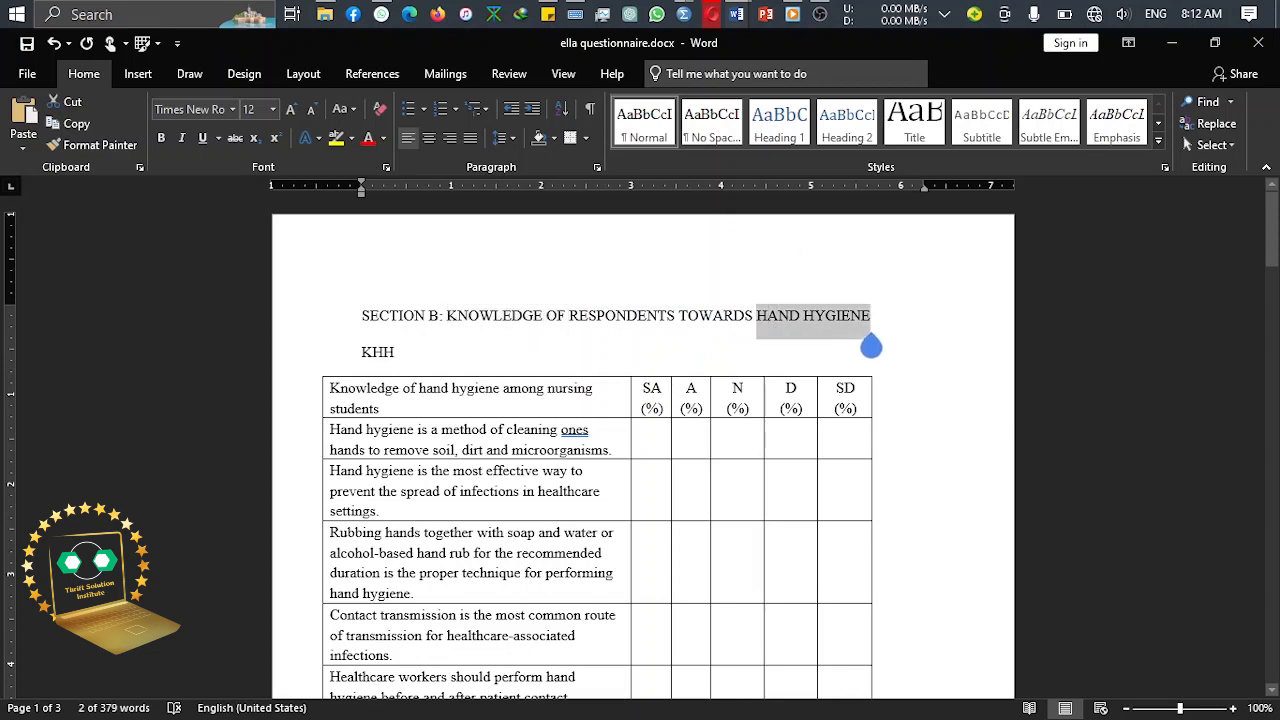
Step: Switch back to the tutorial.sav variable list in SPSS and select the V6 row
click(1173, 44)
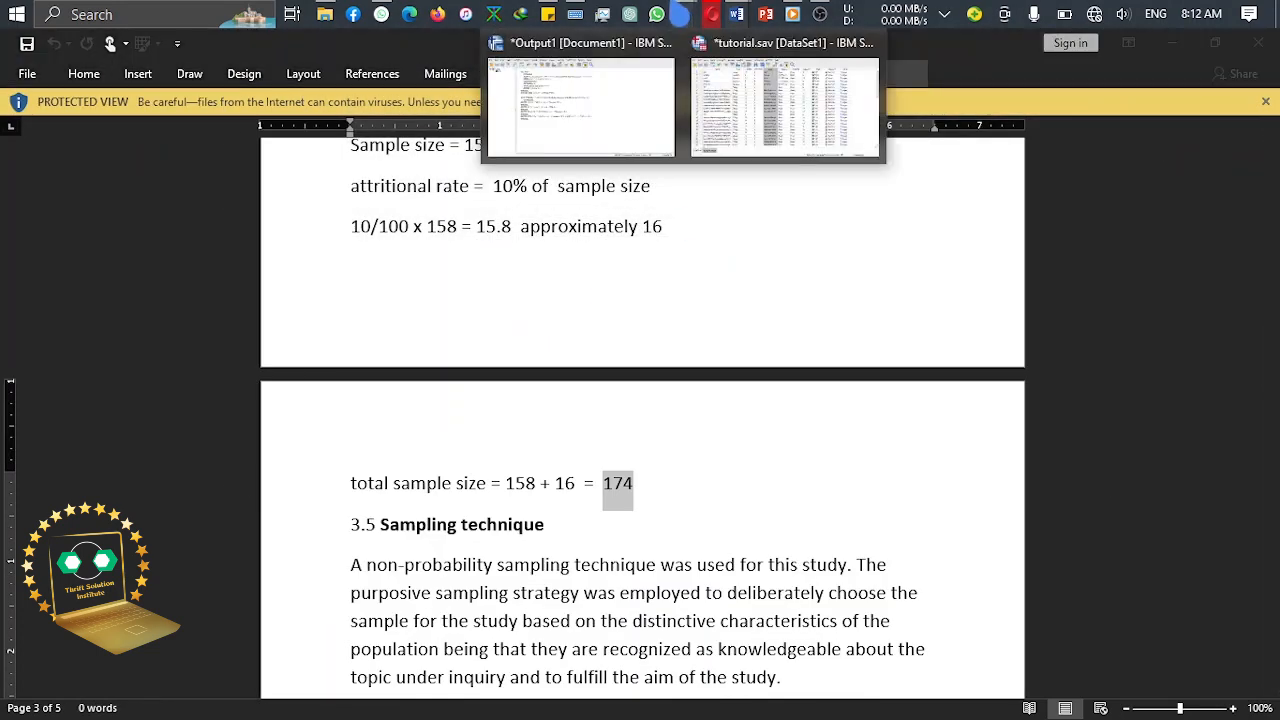
click(659, 14)
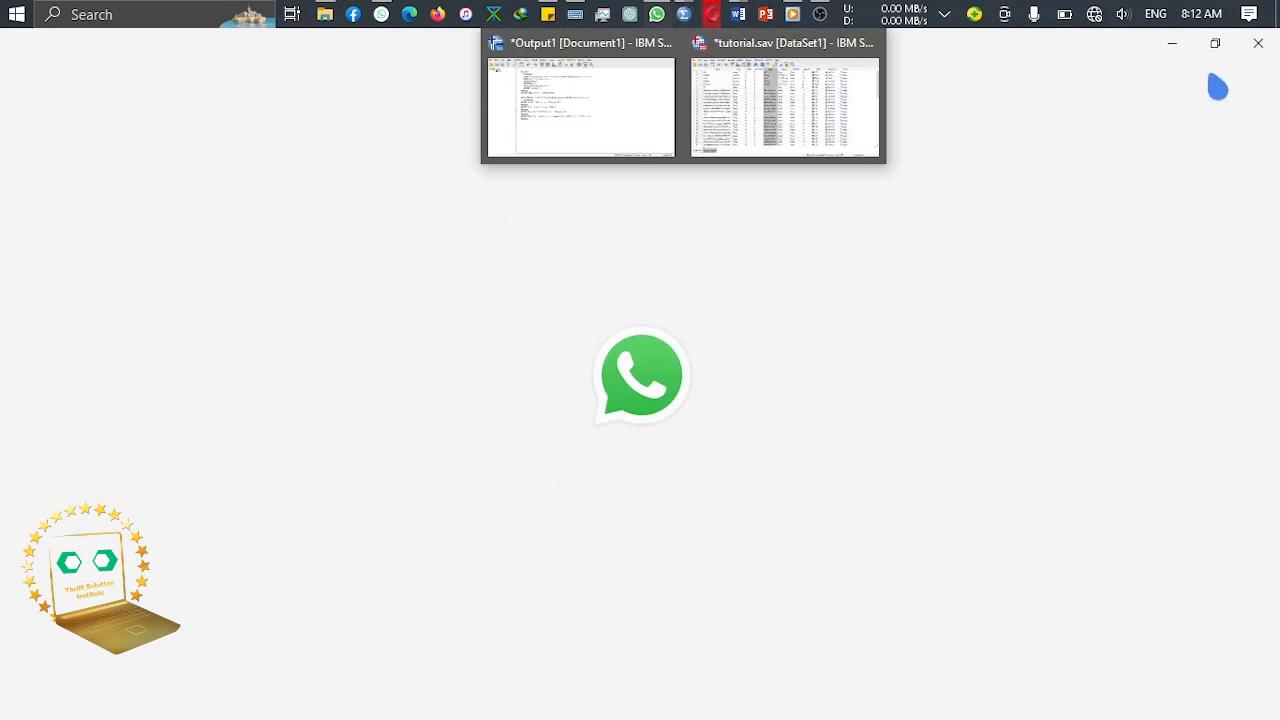
click(1258, 43)
mouse_move(684, 14)
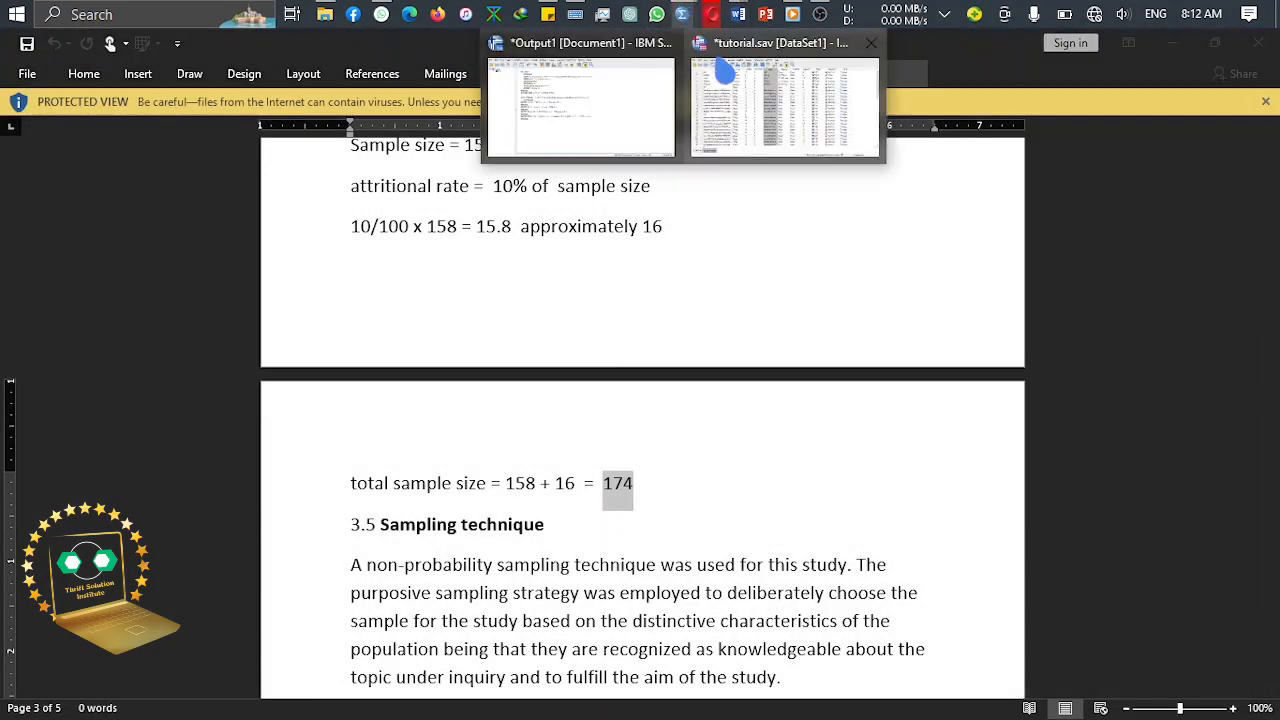
click(785, 105)
click(106, 270)
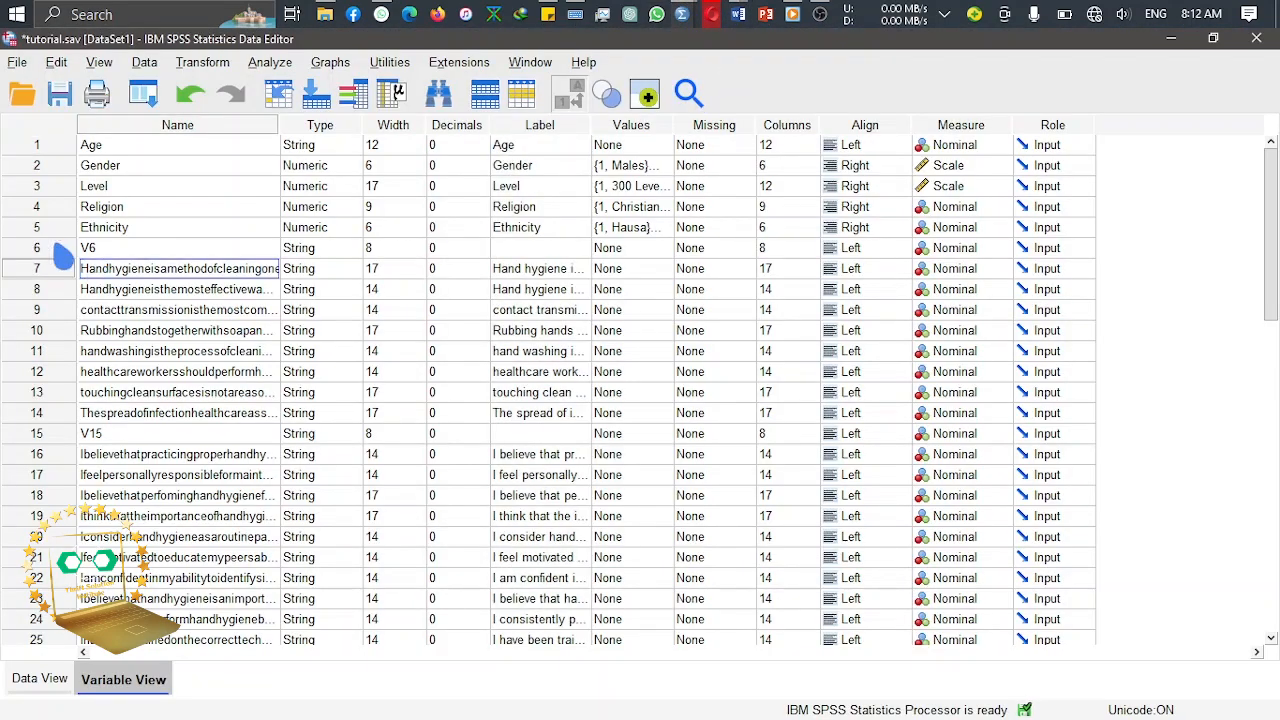
click(62, 252)
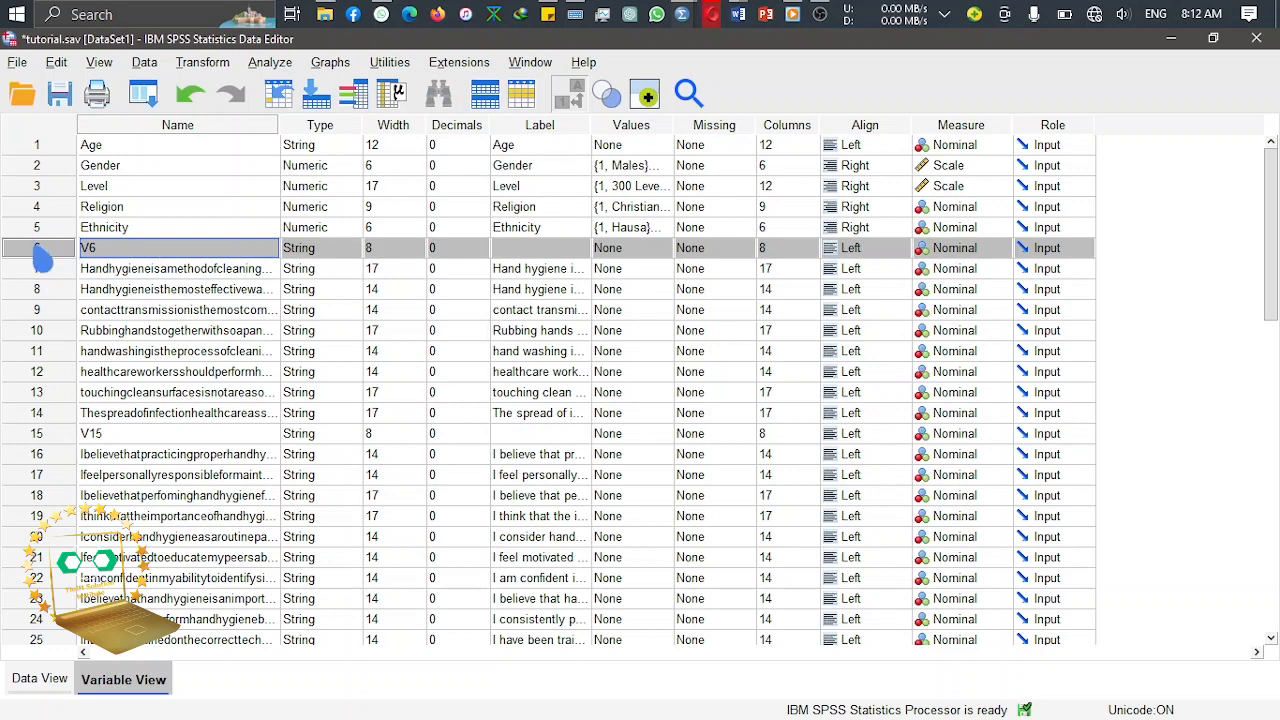
Step: Go through the hand hygiene knowledge variables in rows 7 to 14 one by one
click(121, 272)
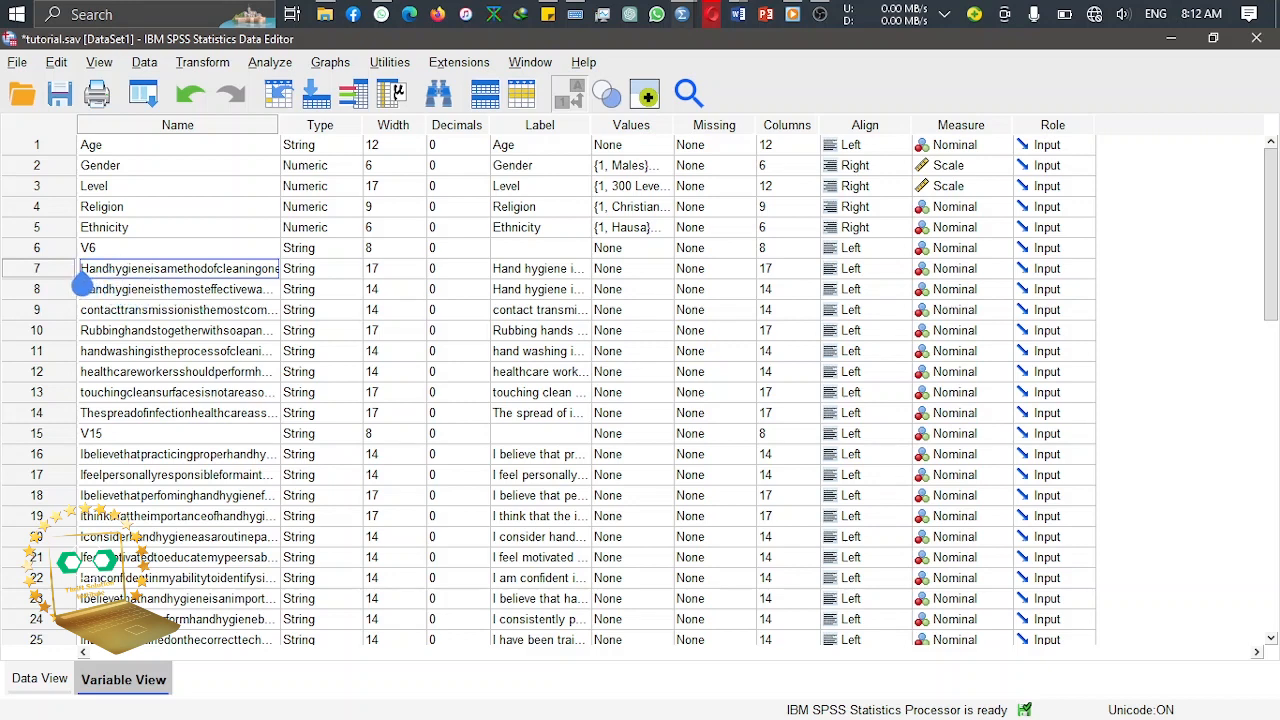
click(64, 274)
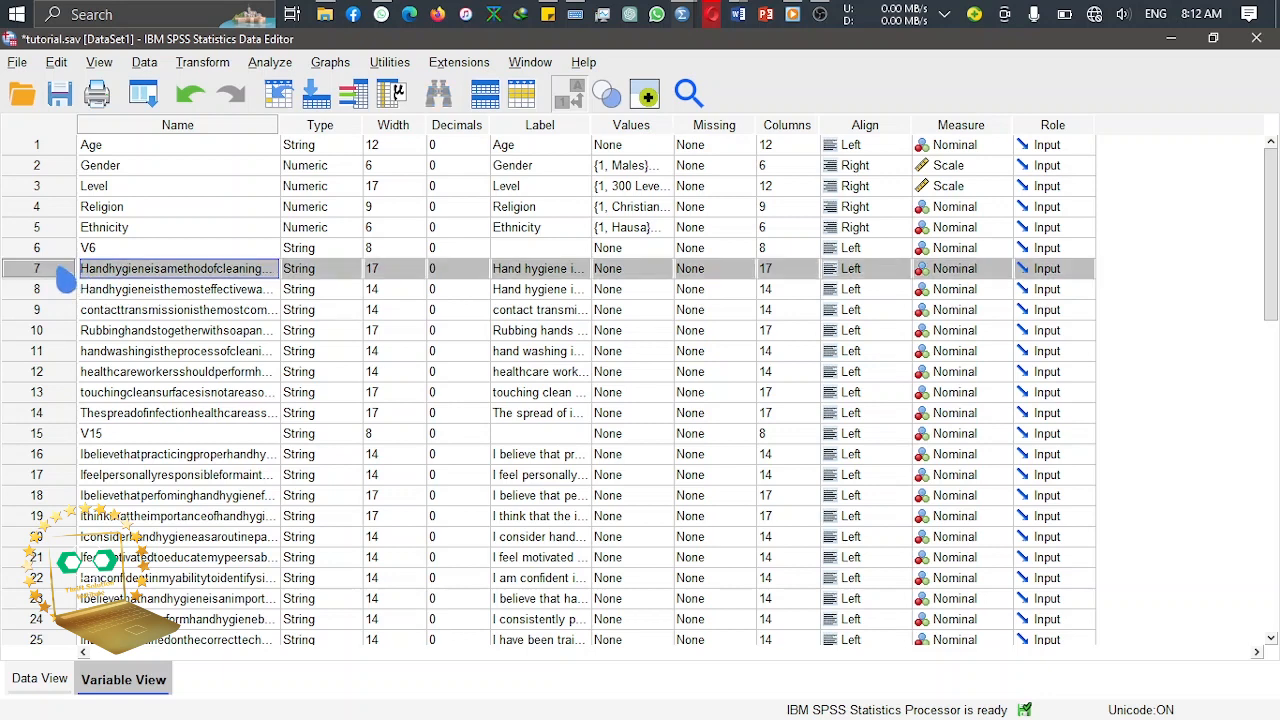
click(52, 292)
click(52, 312)
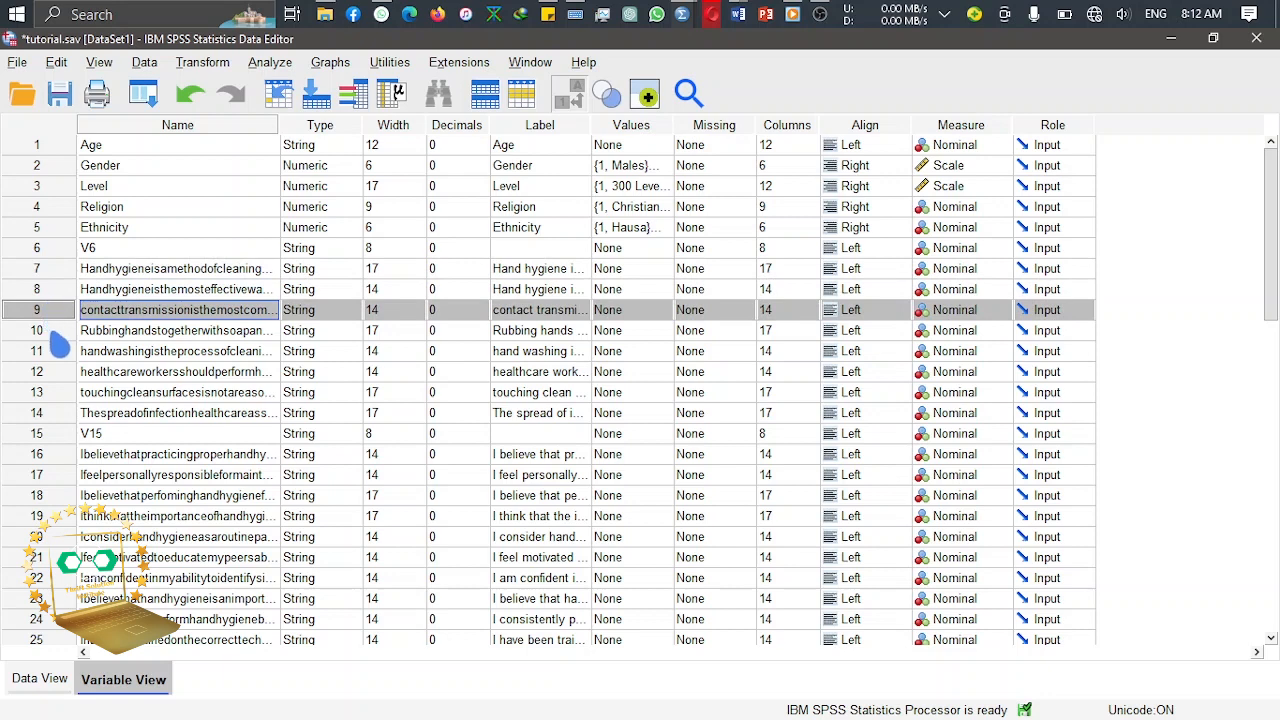
click(56, 332)
click(60, 352)
click(68, 373)
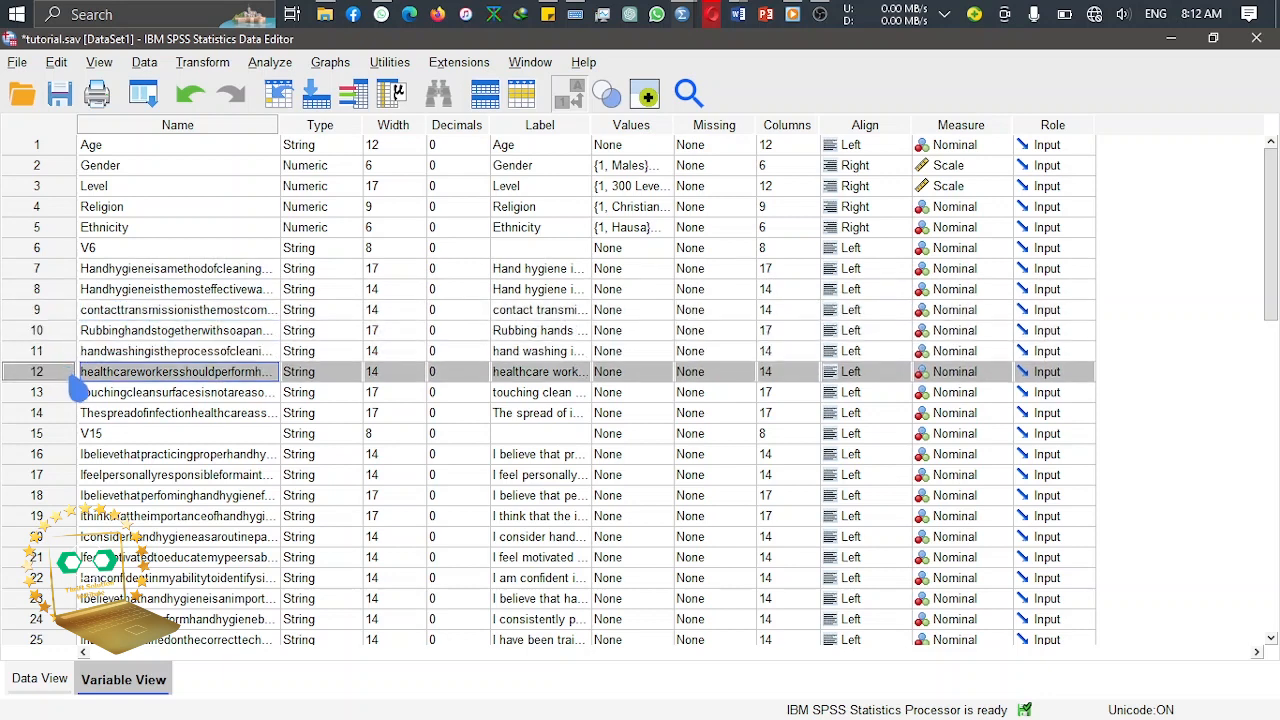
click(74, 393)
click(76, 413)
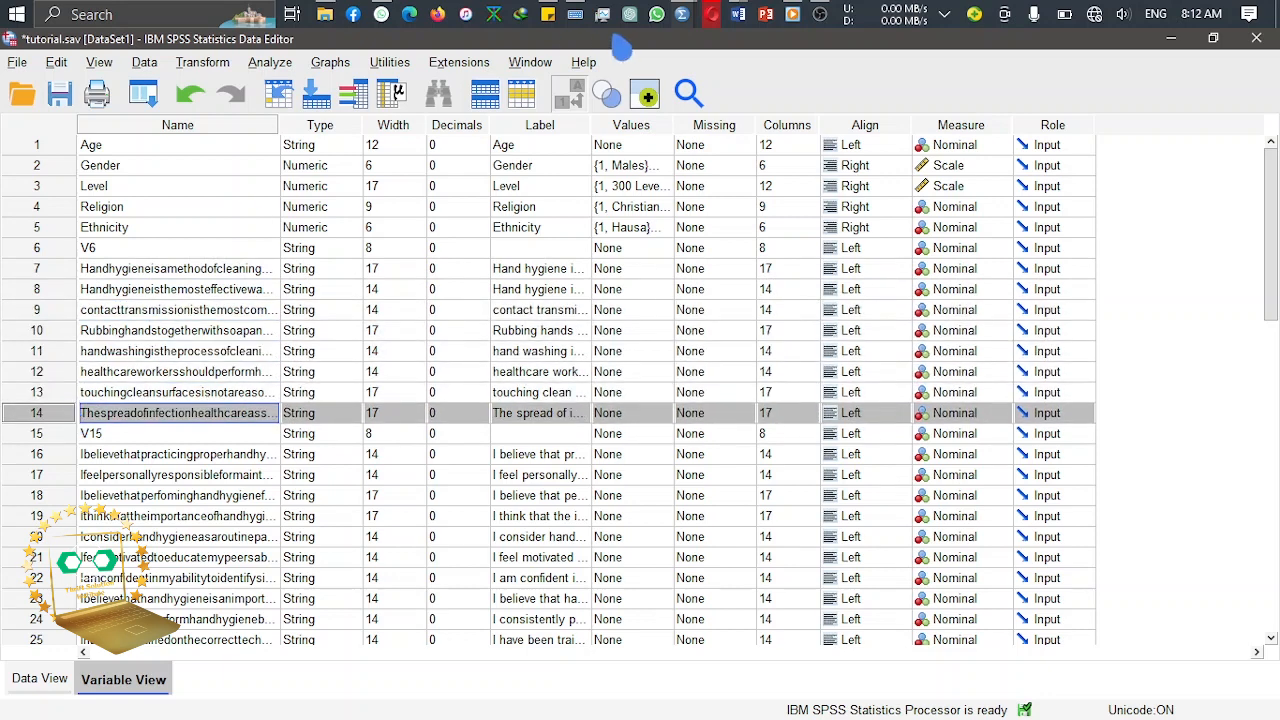
Step: Switch to ella questionnaire.docx in Word and review the knowledge statements in the Section B table
click(738, 14)
click(820, 84)
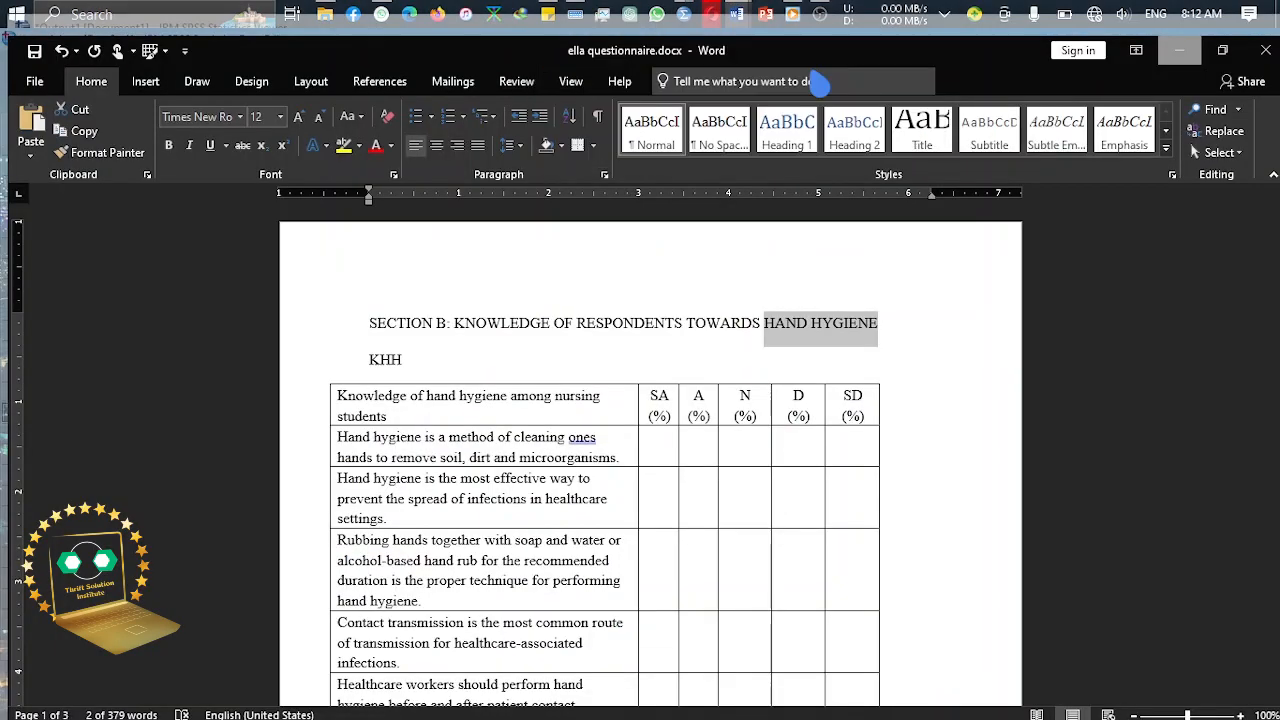
drag(1275, 236, 1277, 267)
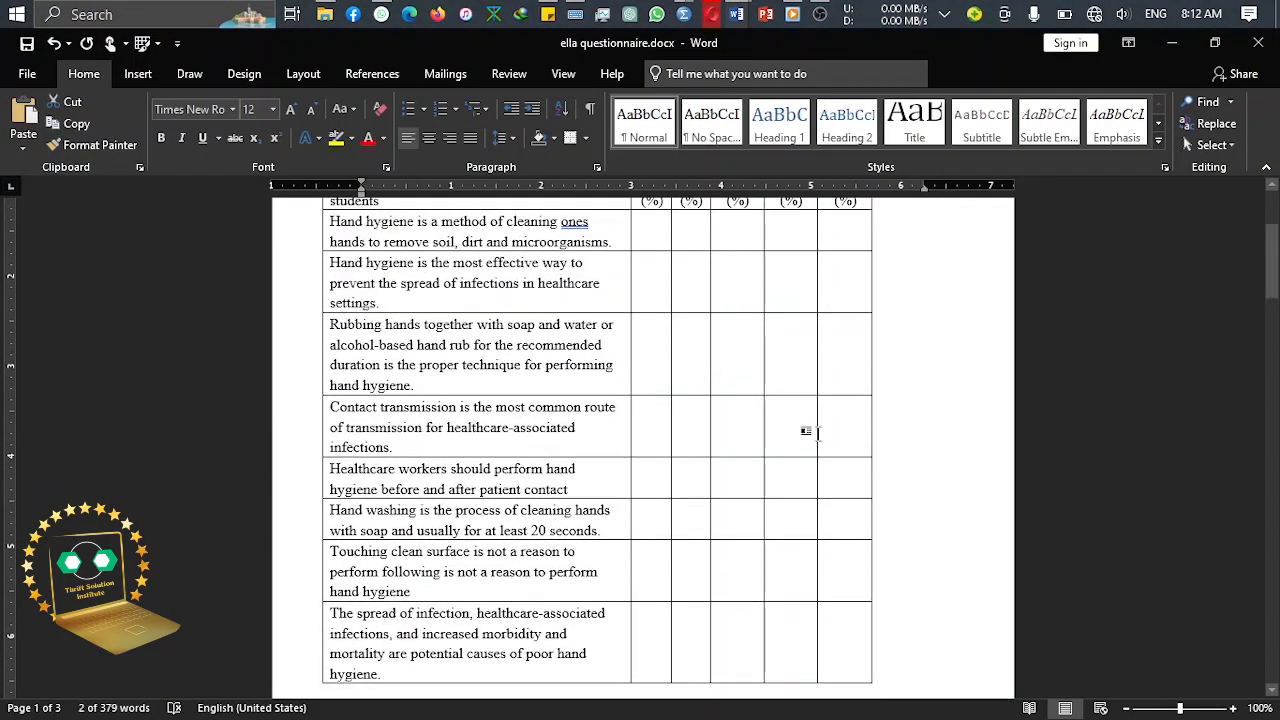
Step: Check the individual hand hygiene statements, going back up to the KHH code above the table
click(430, 575)
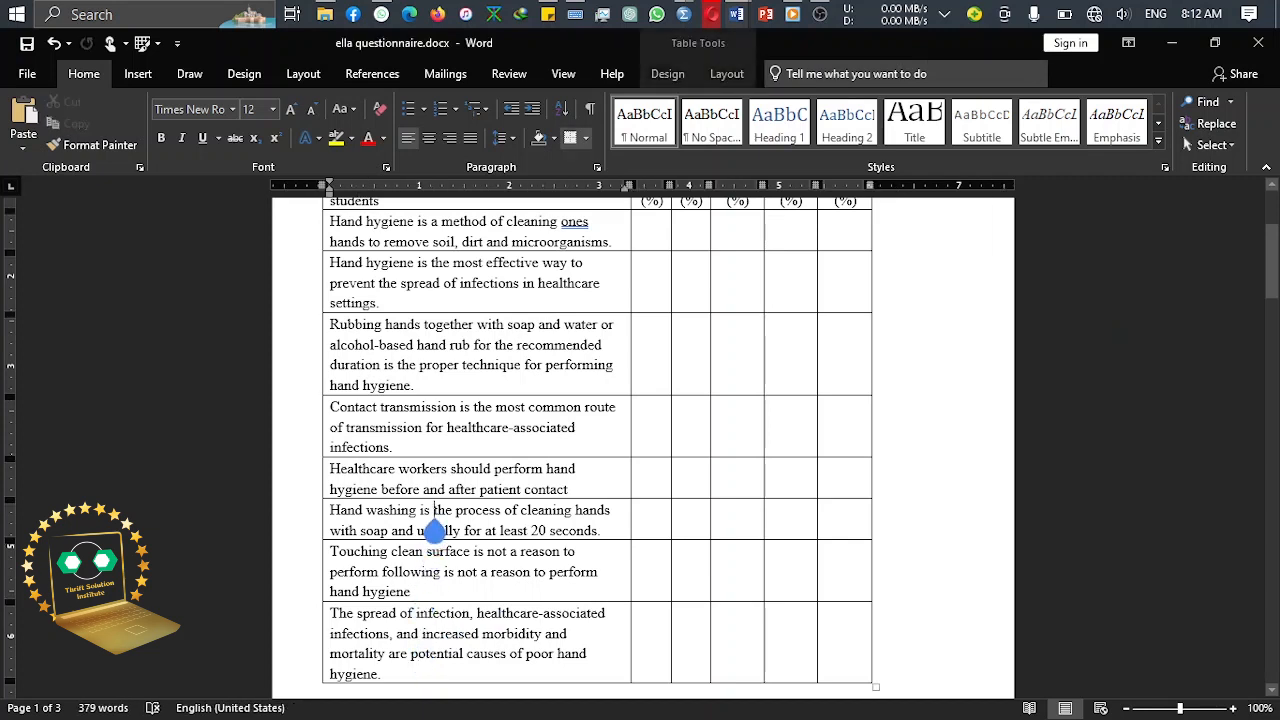
click(436, 388)
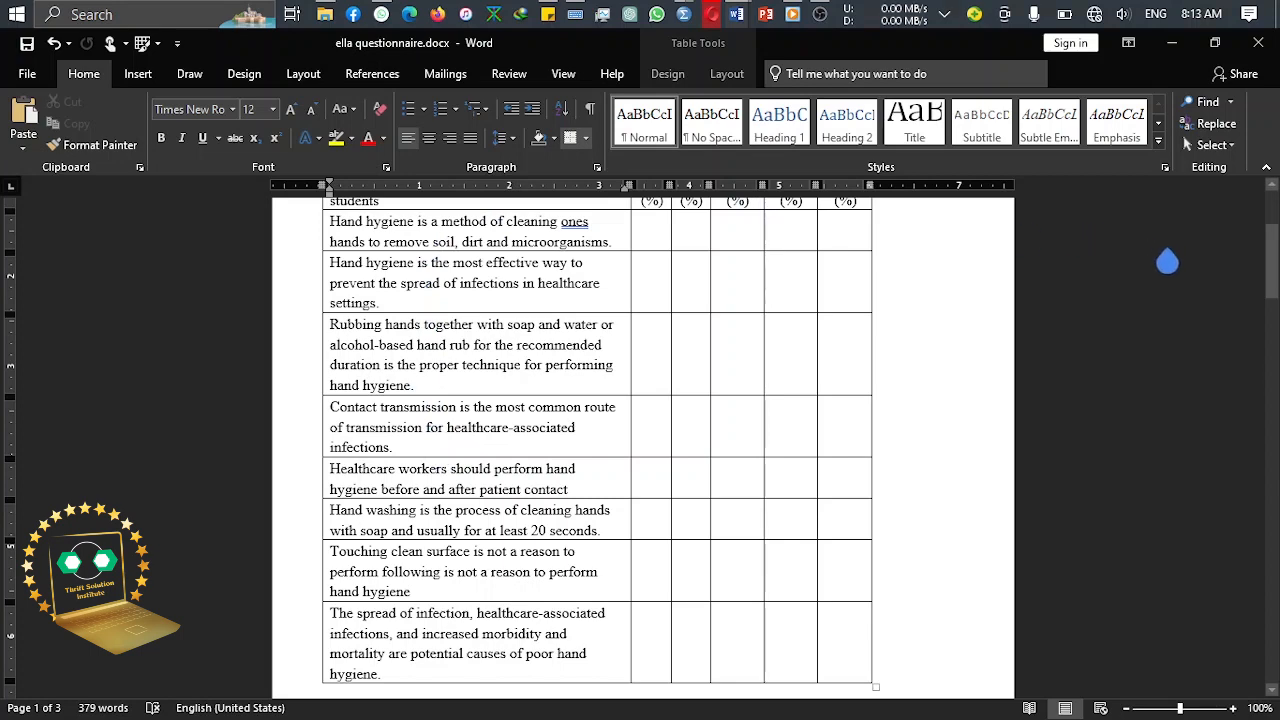
drag(1272, 262, 1272, 244)
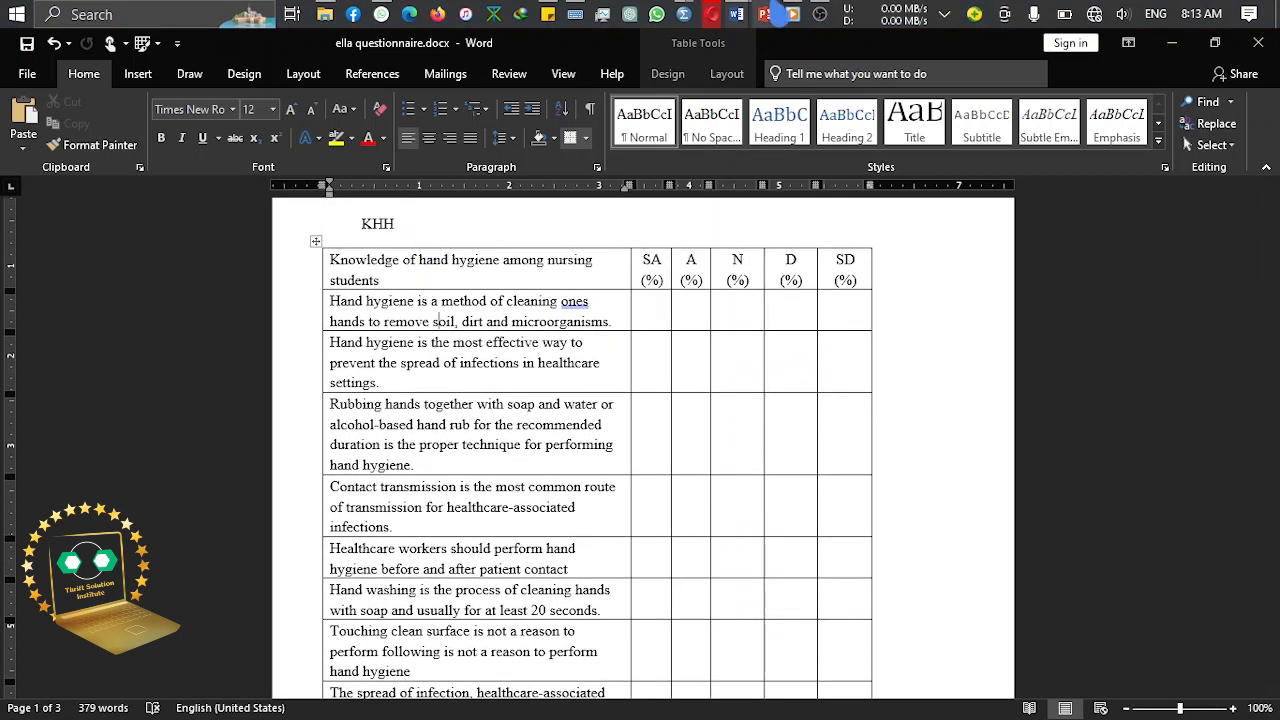
Step: Switch to tutorial.sav in SPSS and rename the variable in row 7 as KHH1
mouse_move(740, 14)
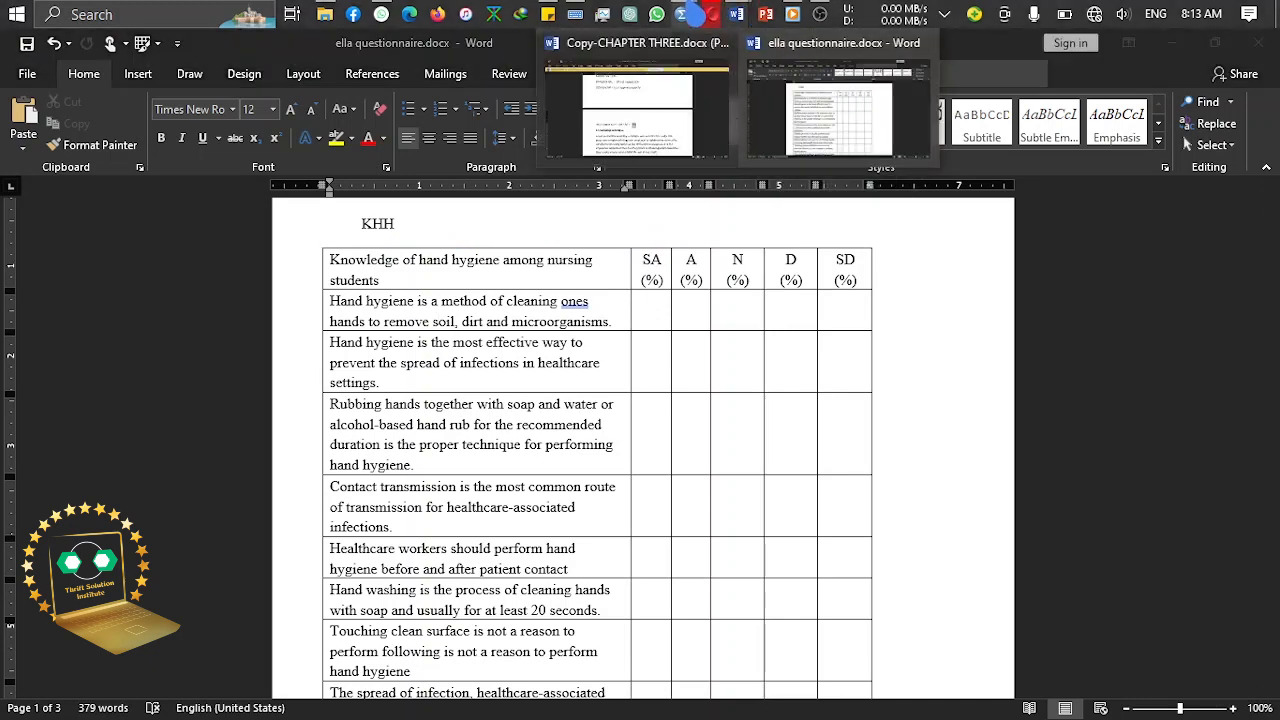
mouse_move(683, 14)
click(728, 93)
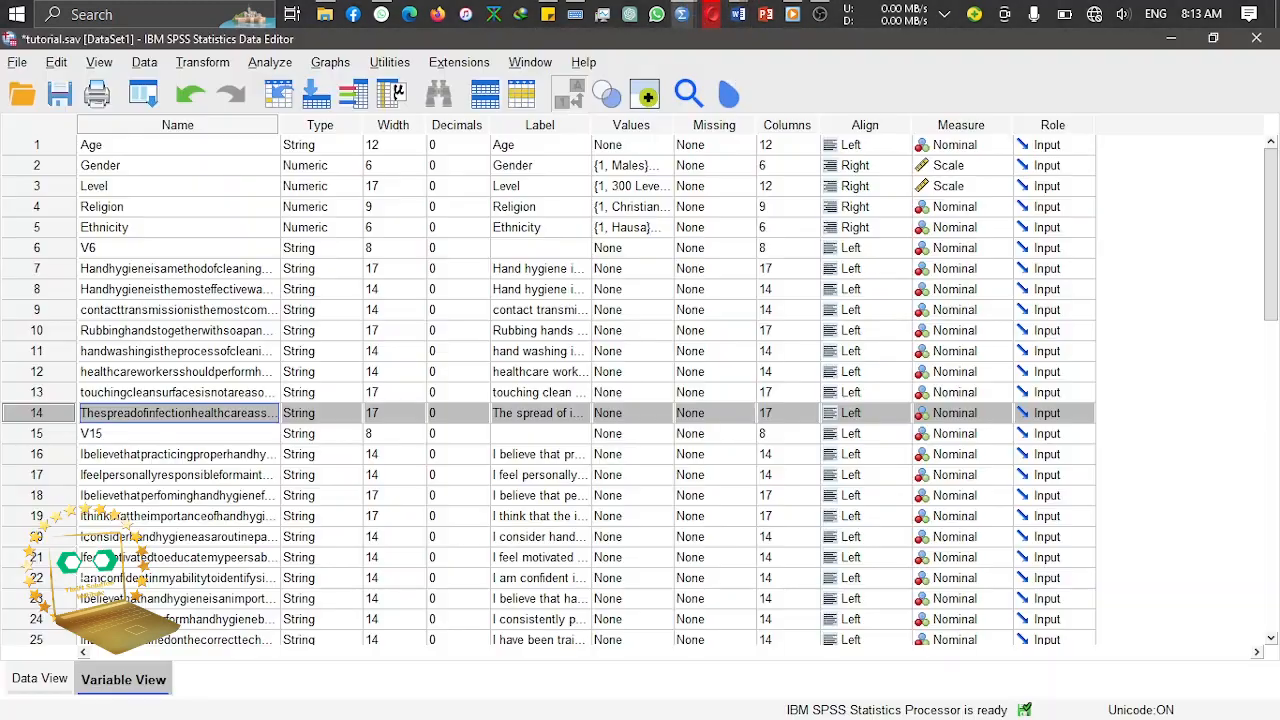
double_click(166, 272)
key(ctrl+a)
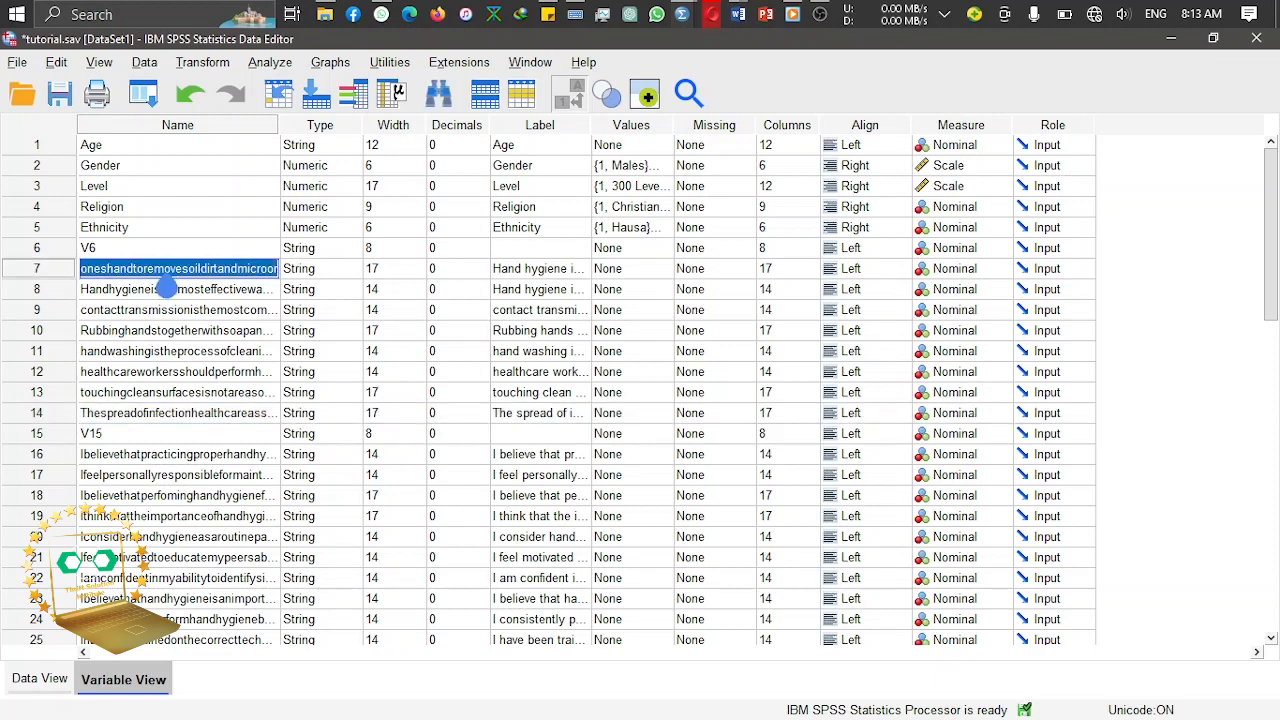
right_click(165, 289)
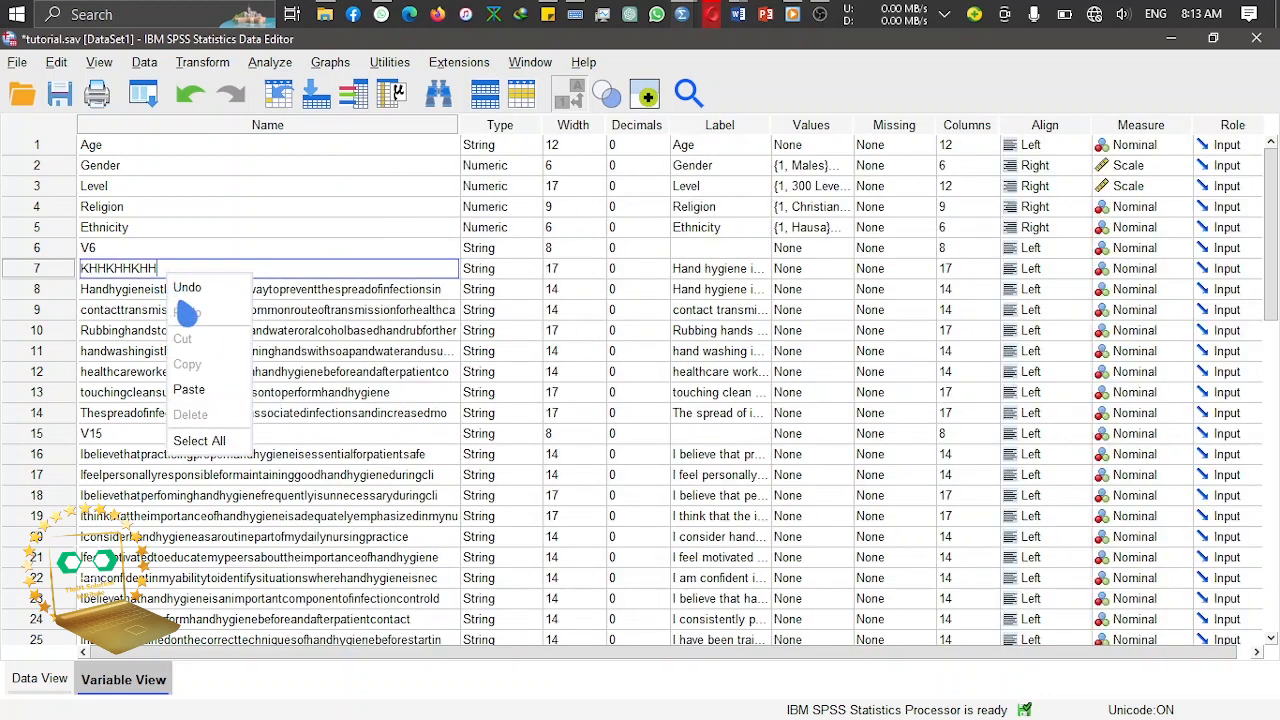
click(230, 392)
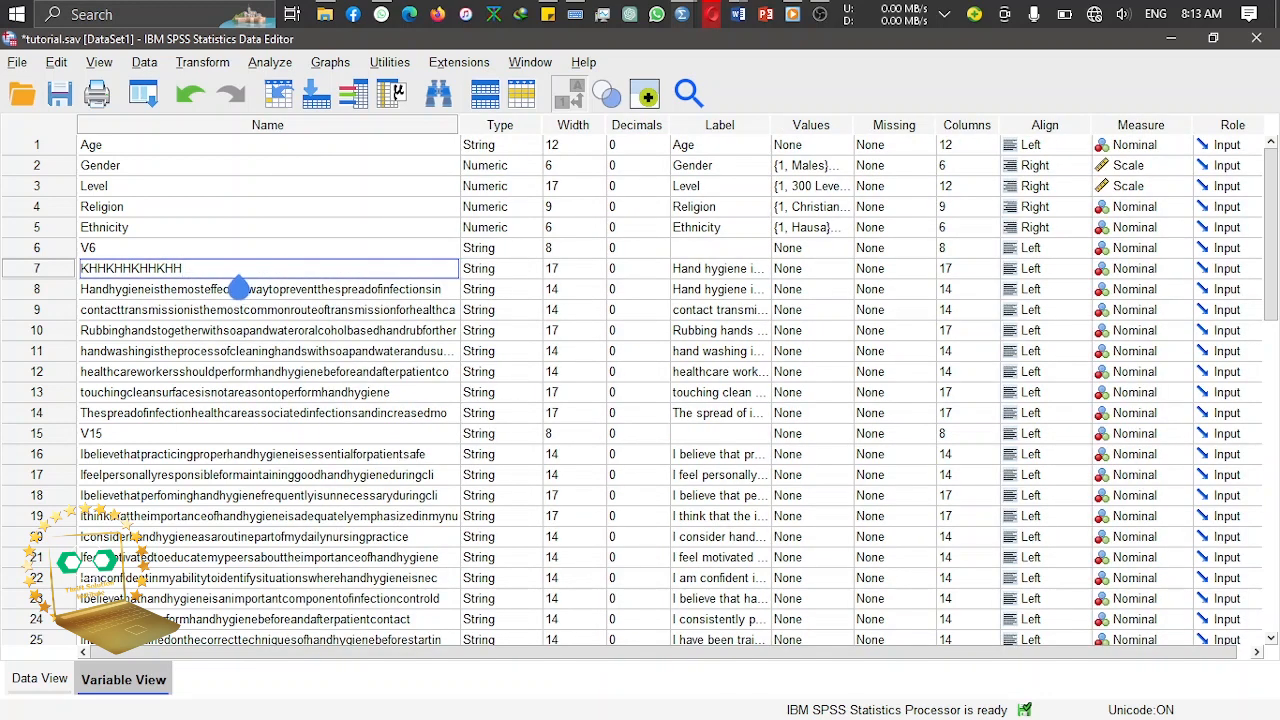
drag(232, 280, 111, 288)
key(BackSpace)
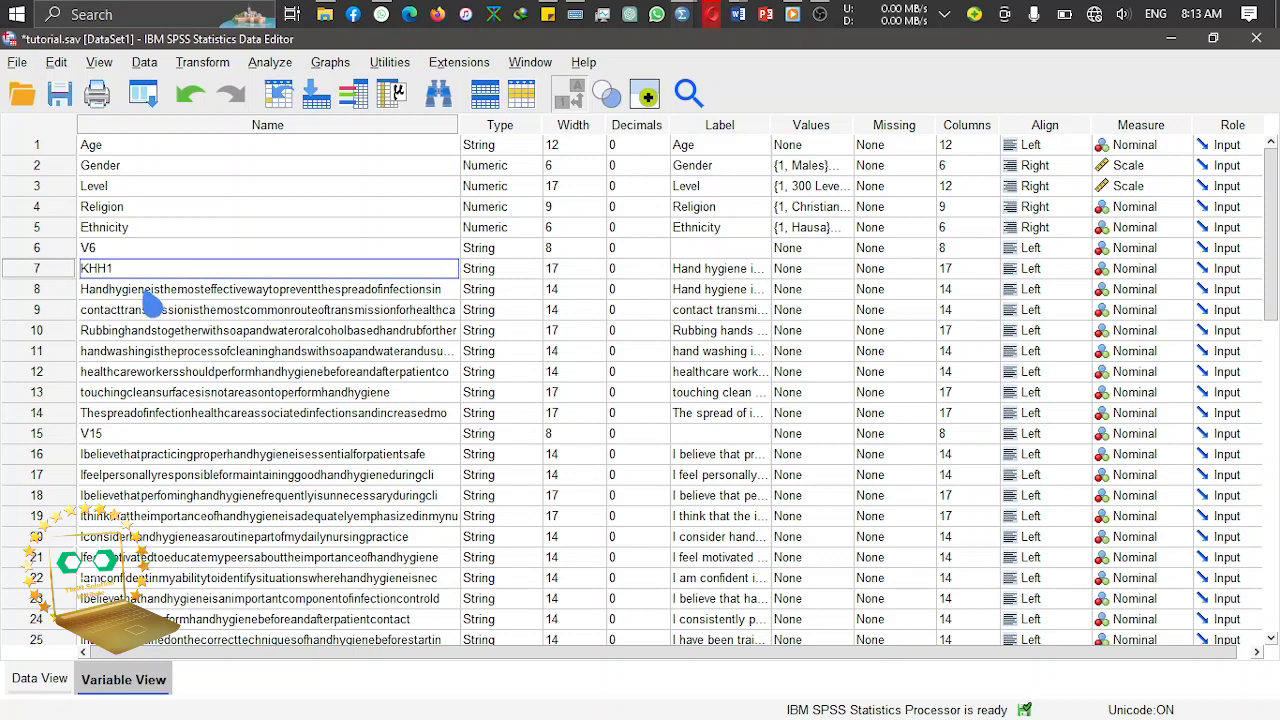
Step: Rename the variables in rows 8 and 9 as KHH2 and KHH3
click(145, 291)
double_click(145, 291)
text(KHH2)
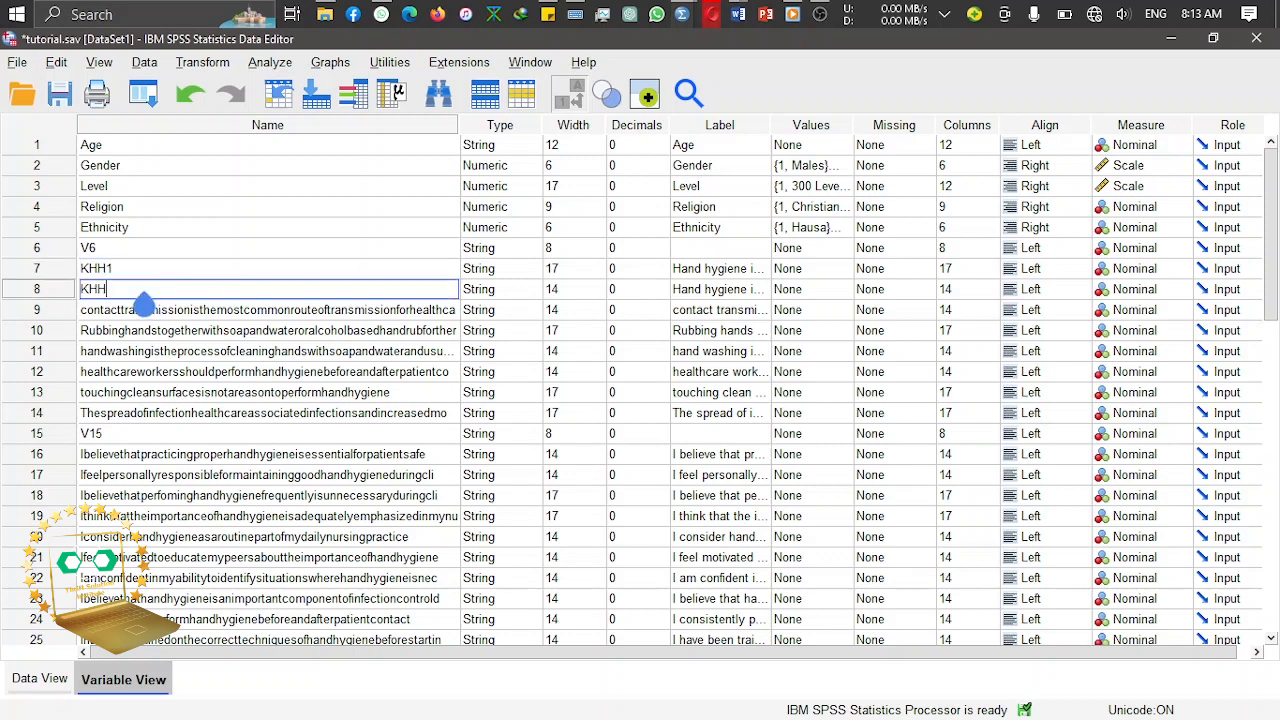
click(160, 310)
double_click(161, 312)
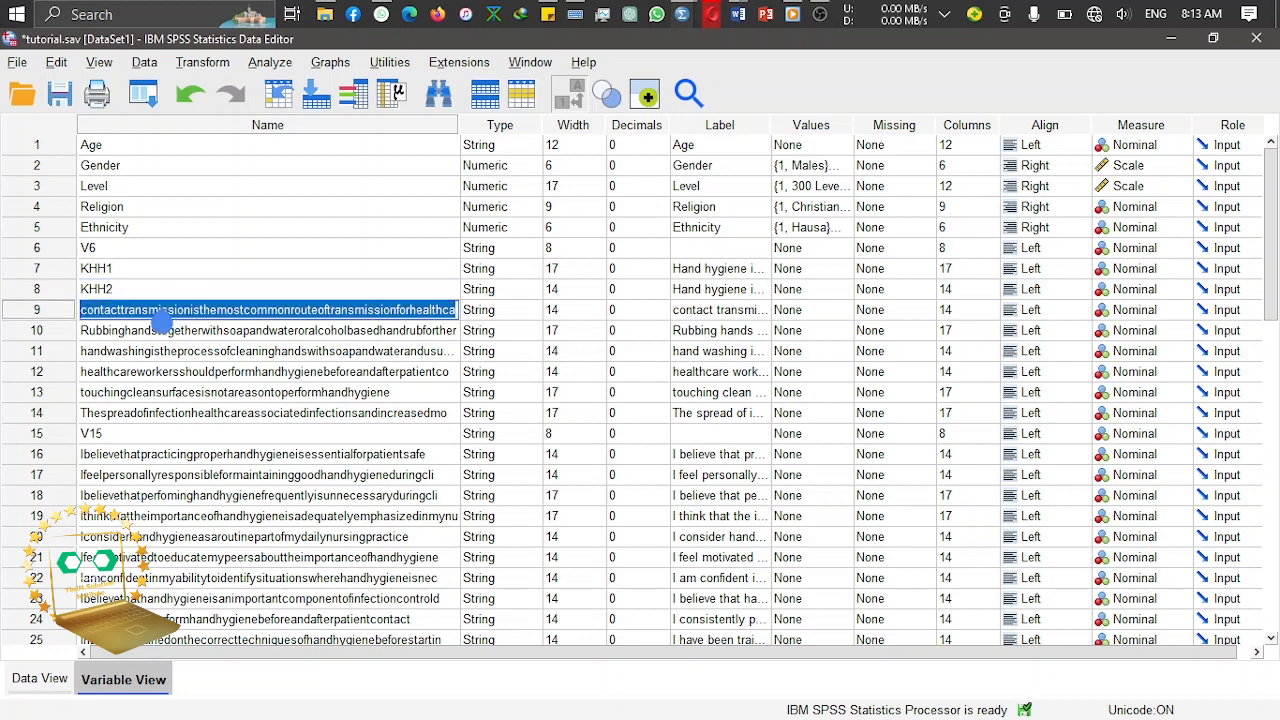
text(KHH3)
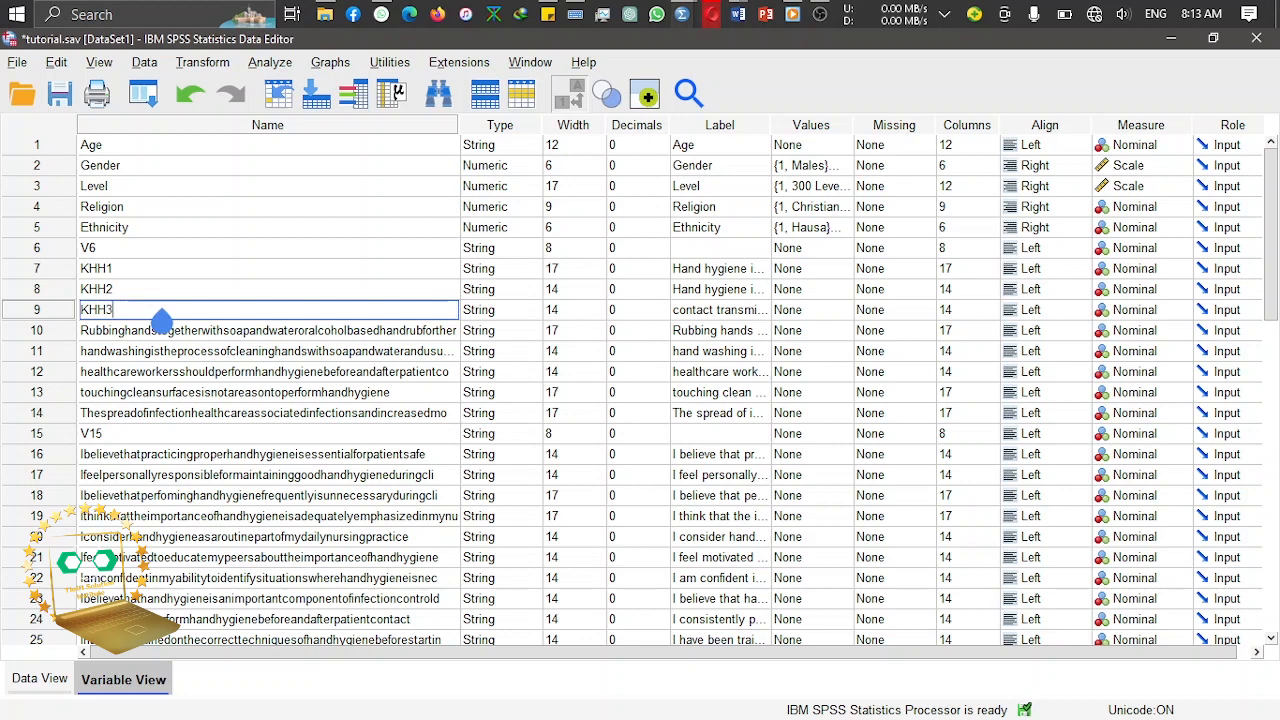
Step: Rename the variable in row 10, which starts with "Rubbinghands", as KHH4, using the on-screen keyboard for the digit
click(168, 334)
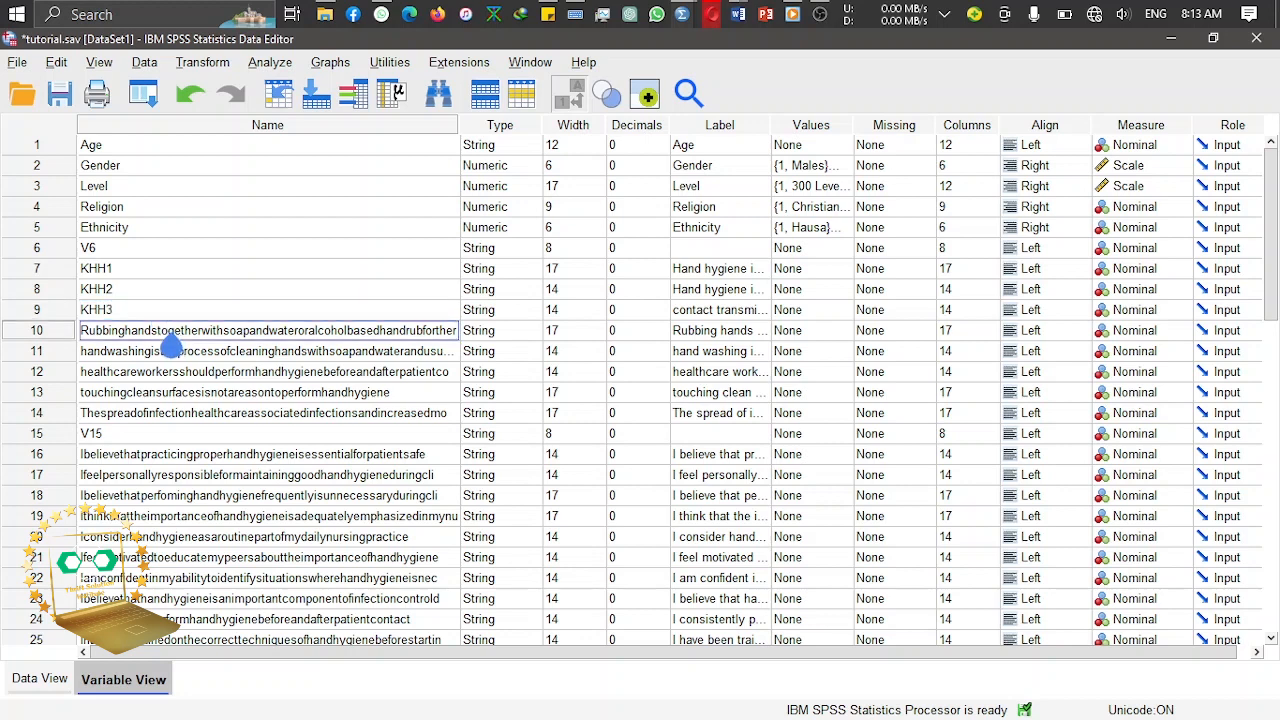
double_click(171, 336)
text(KHH)
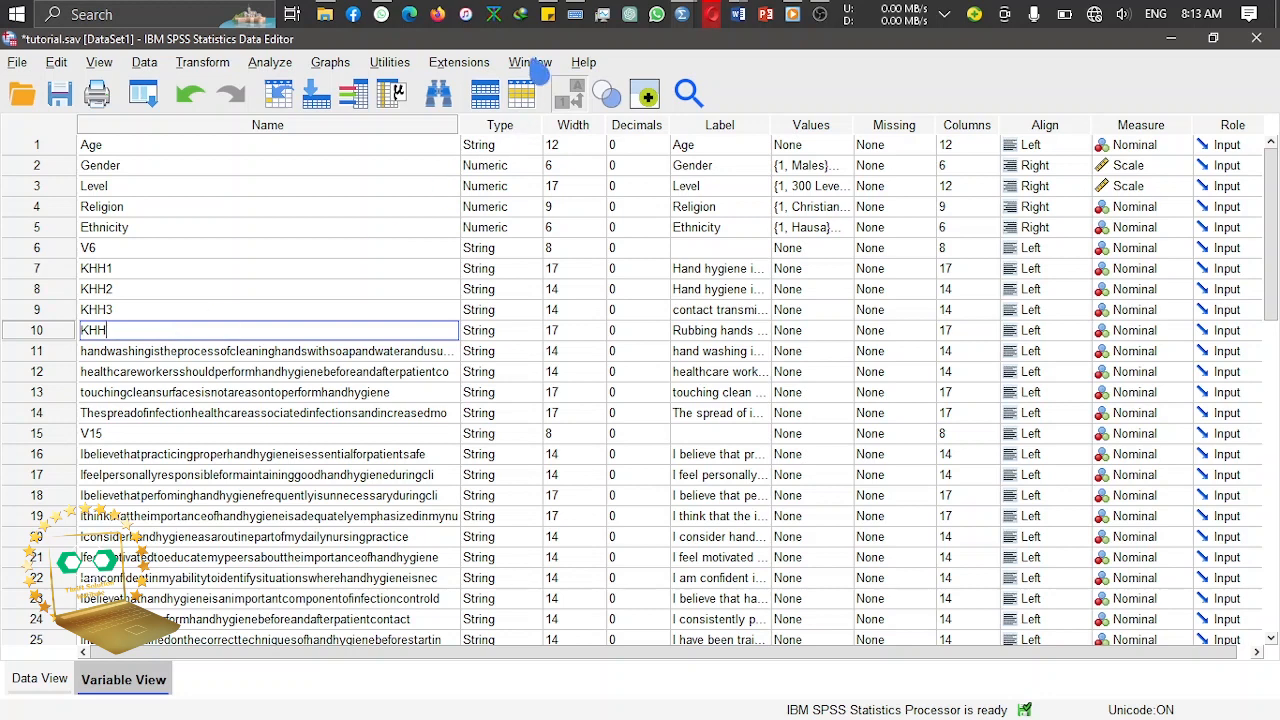
click(574, 14)
click(214, 331)
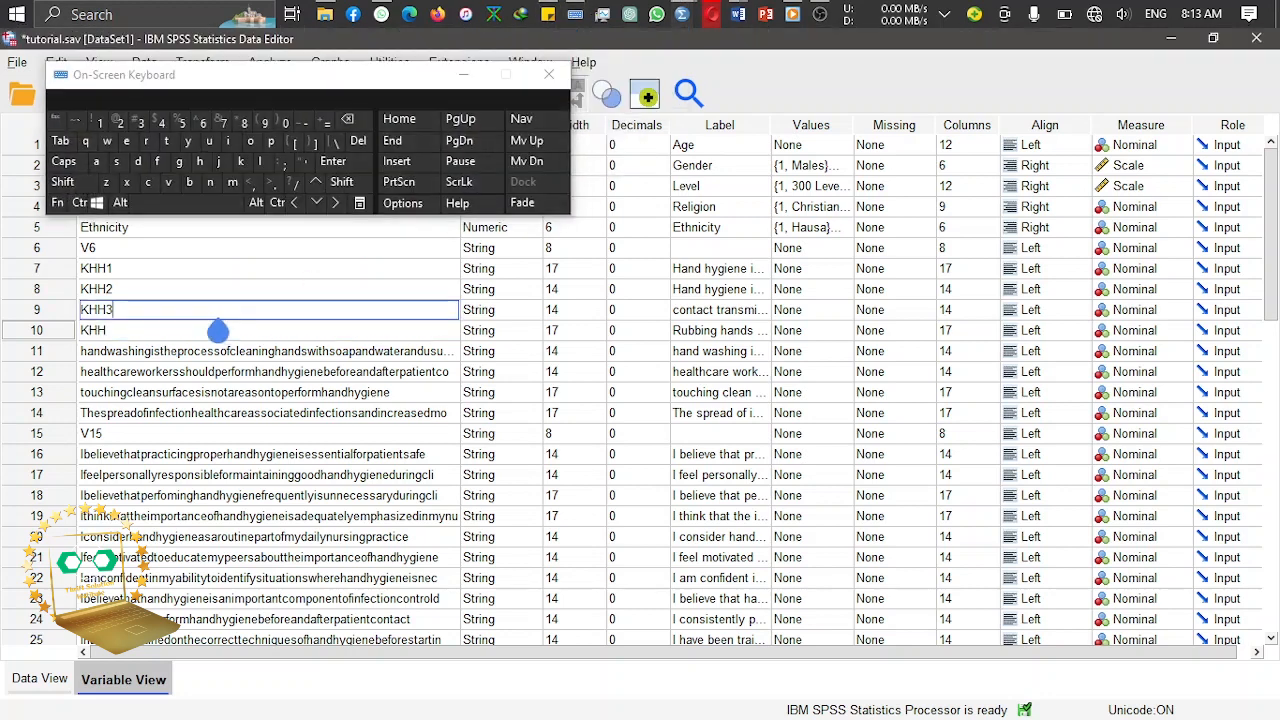
click(162, 123)
click(464, 75)
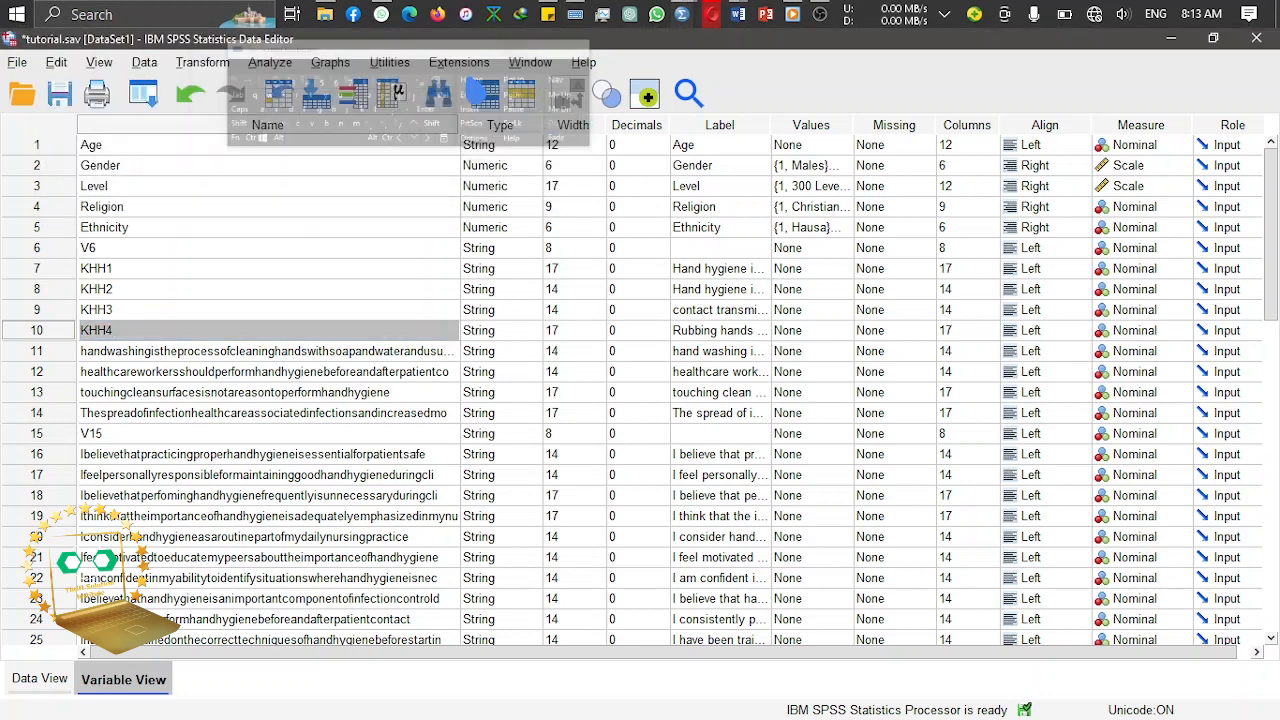
Step: Rename the hand washing and healthcare workers variables in rows 11 and 12 as KHH5 and KHH6
click(238, 358)
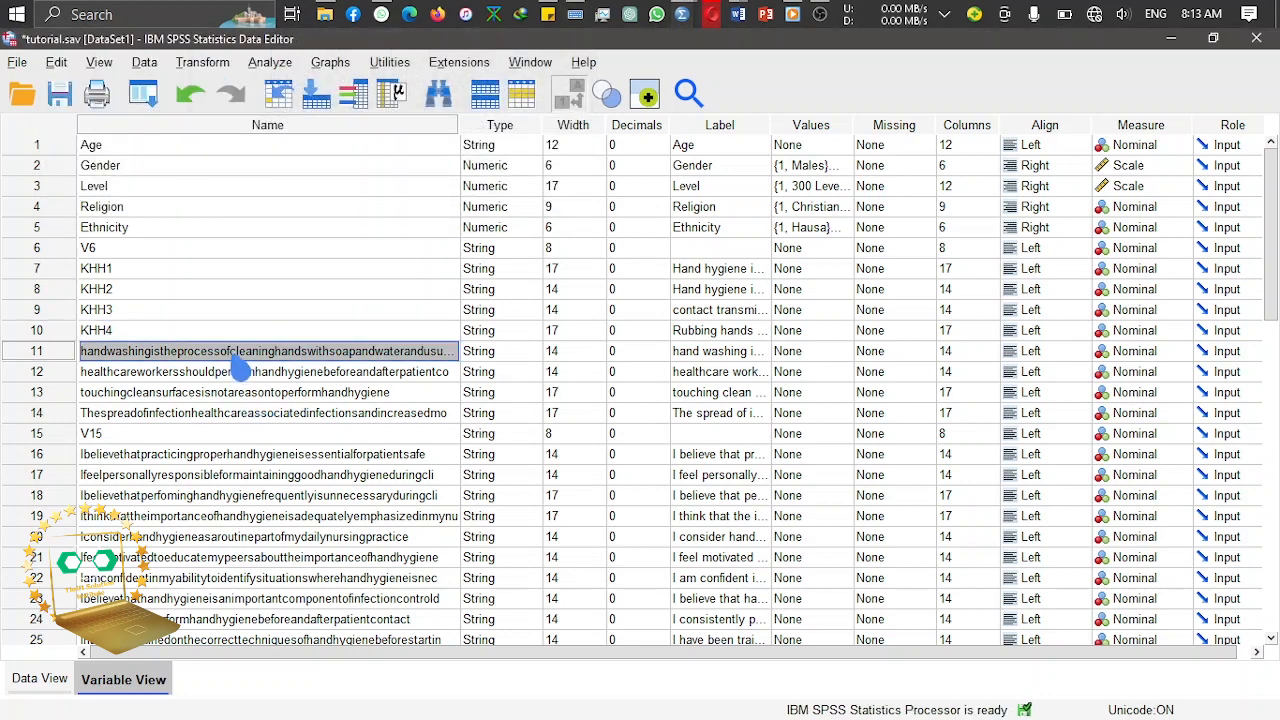
text(KHH)
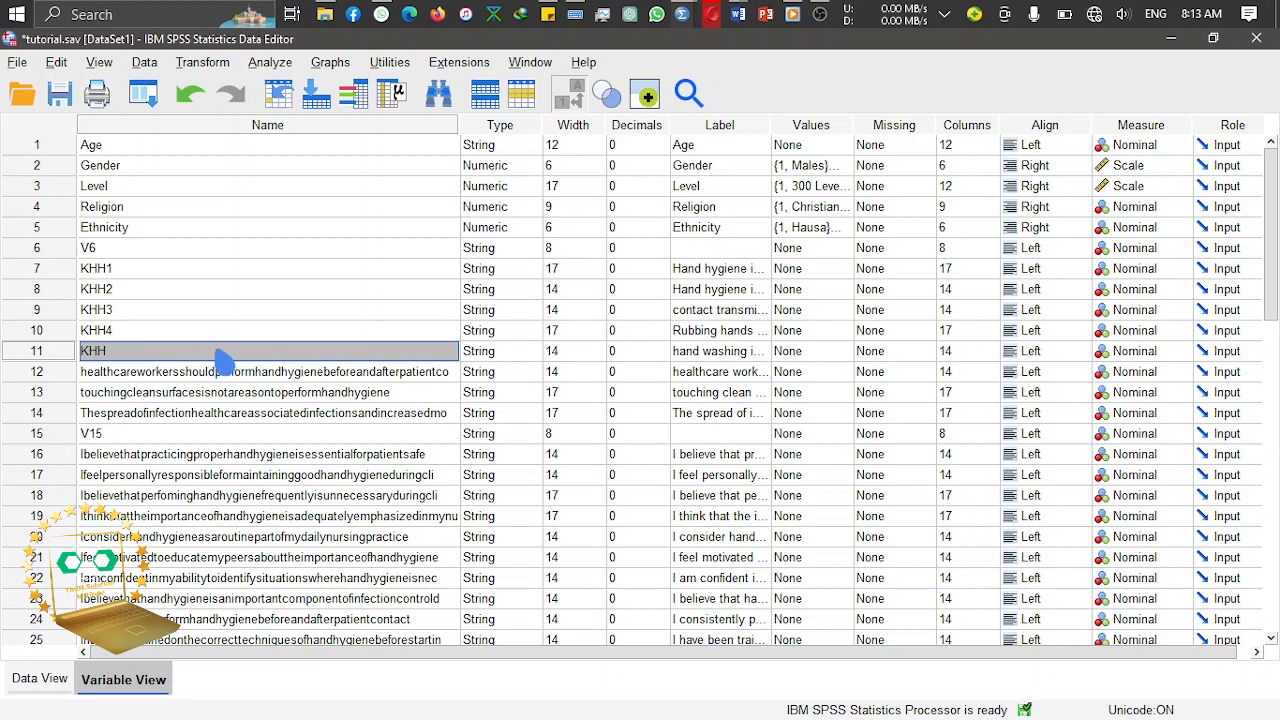
click(216, 360)
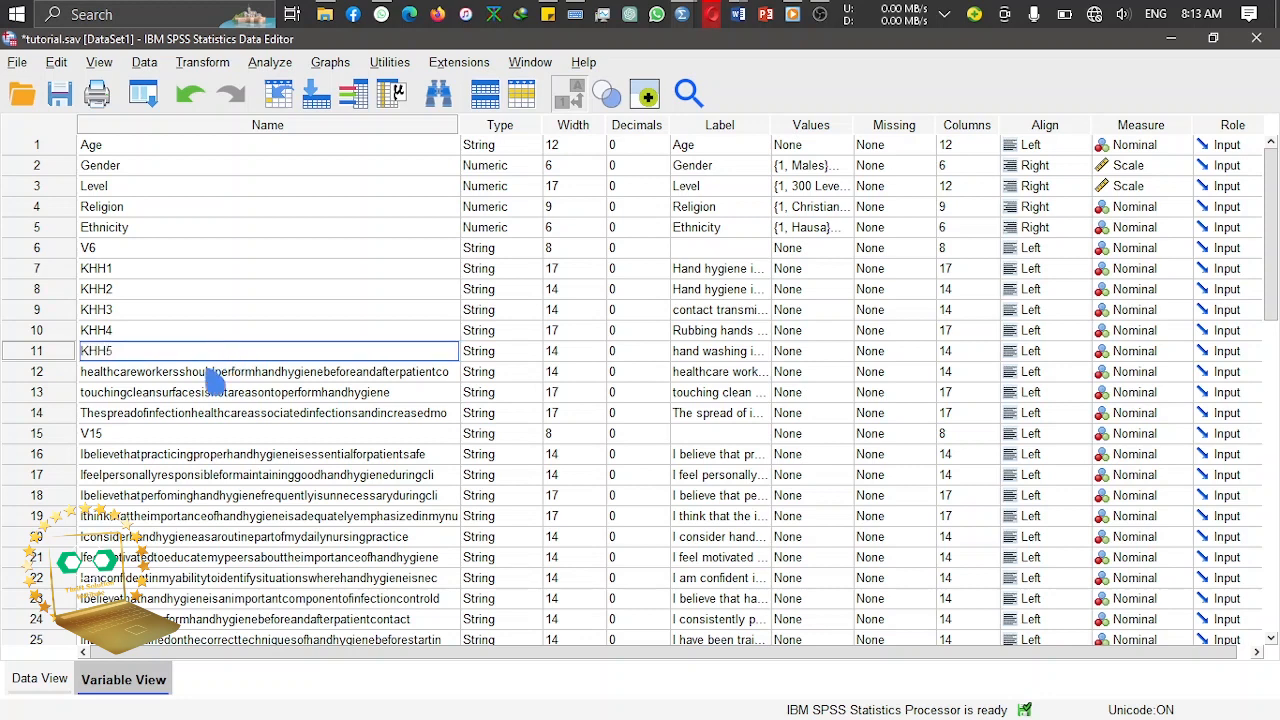
click(186, 374)
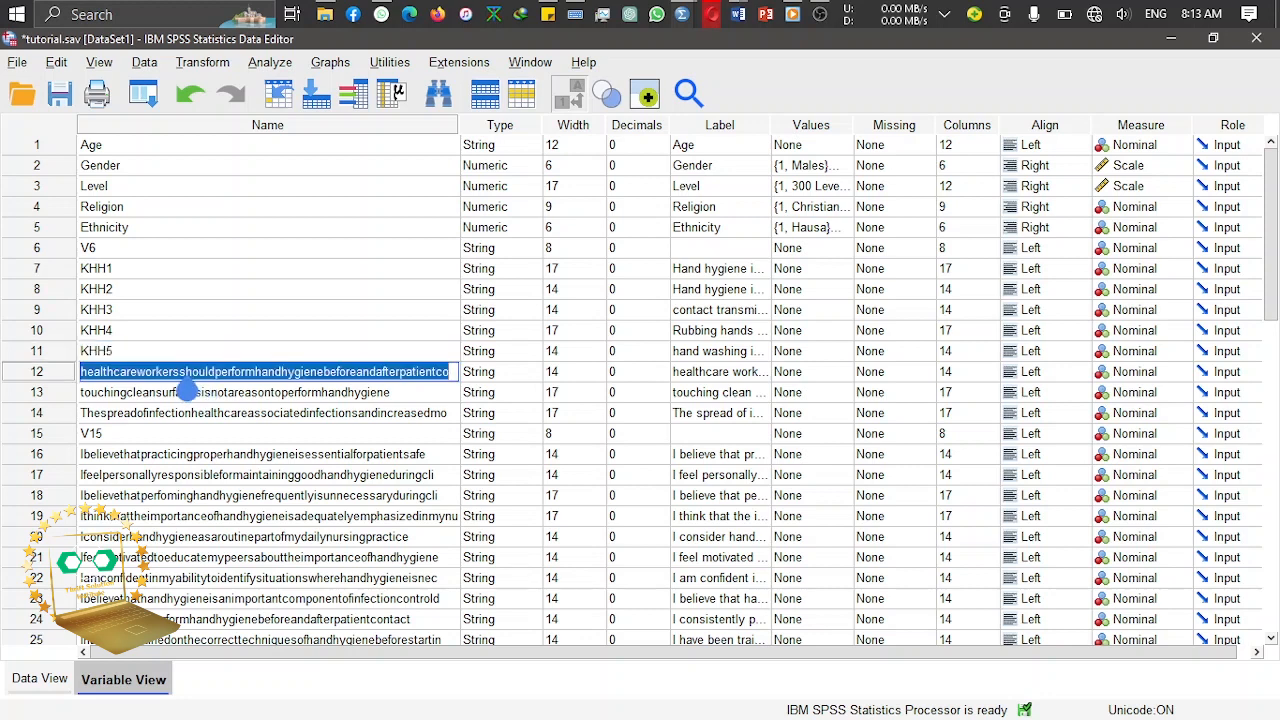
text(KHH6)
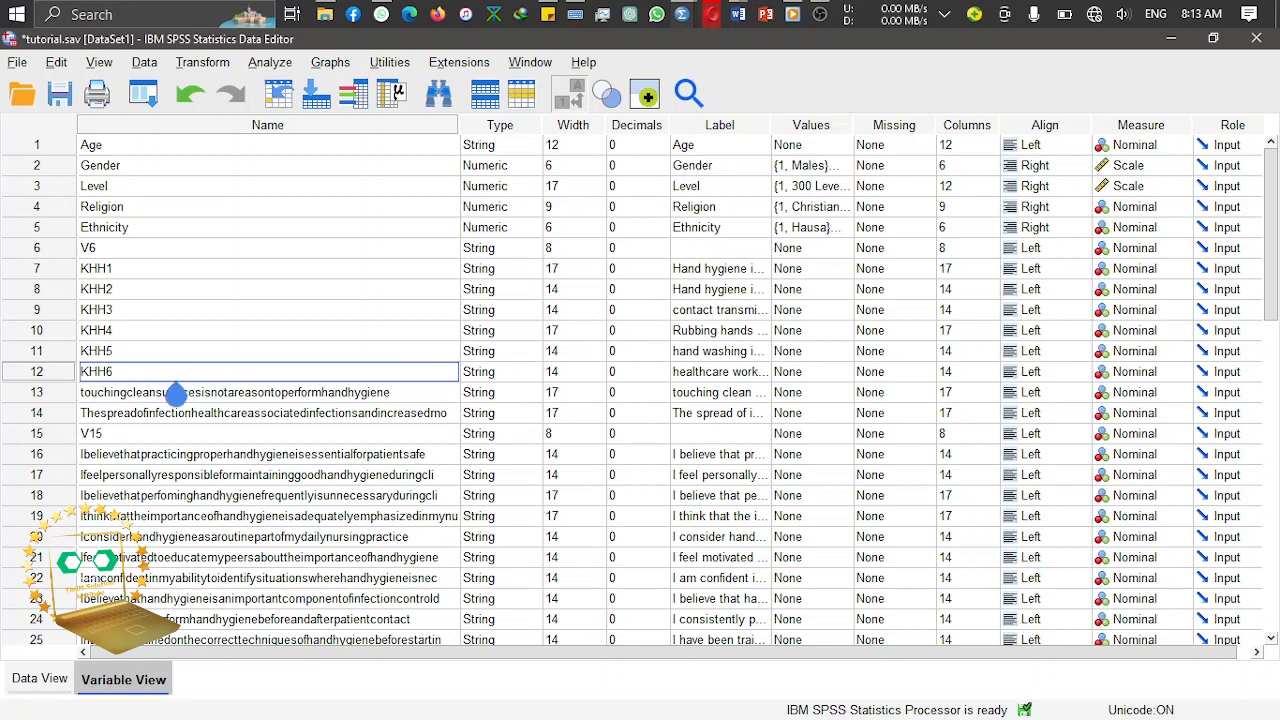
Step: Rename the variables in rows 13 and 14 as KHH7 and KHH8
click(176, 396)
text(KHH7)
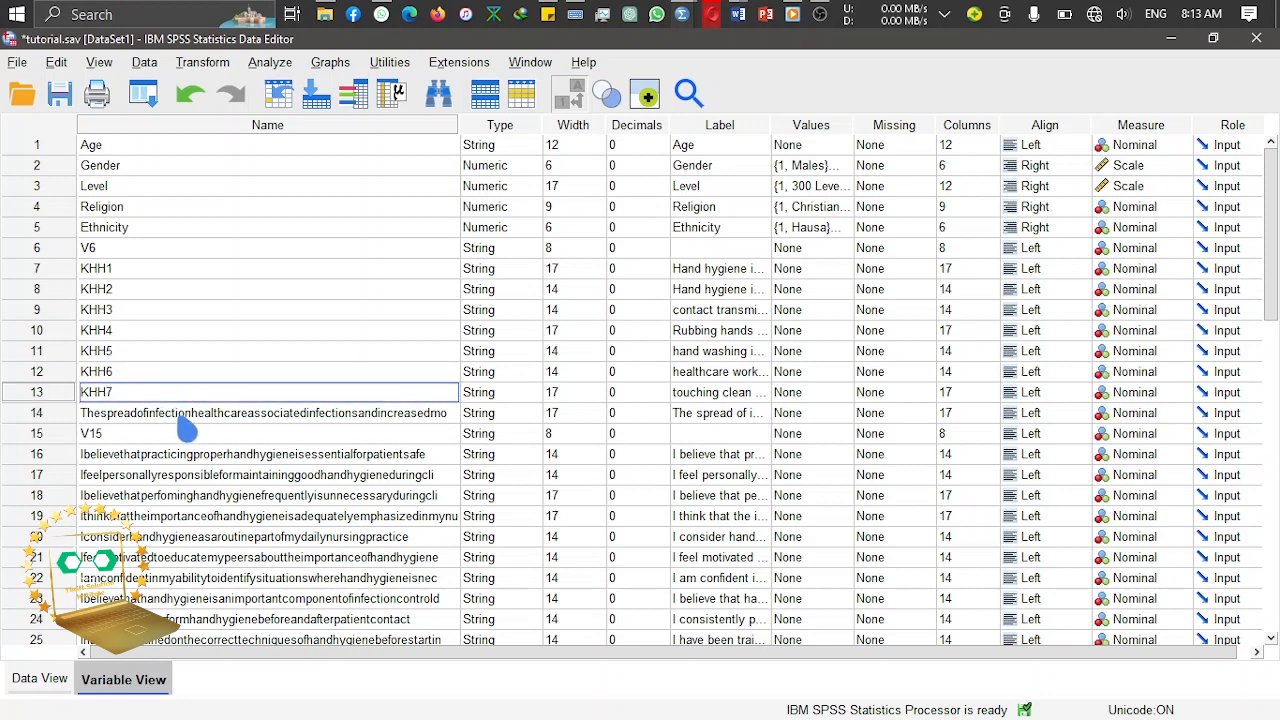
click(170, 422)
text(KHH8)
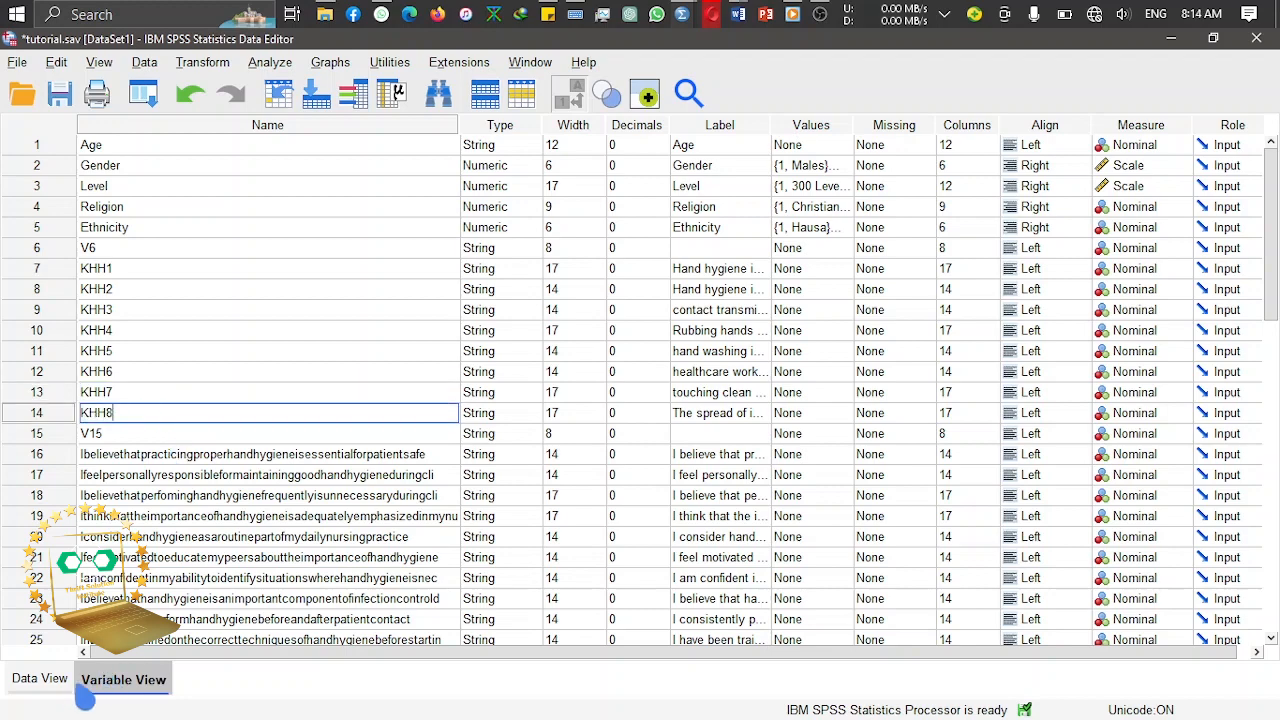
Step: Inspect the renamed columns KHH1 to KHH8 in the data sheet and select the KHH8 column
click(42, 679)
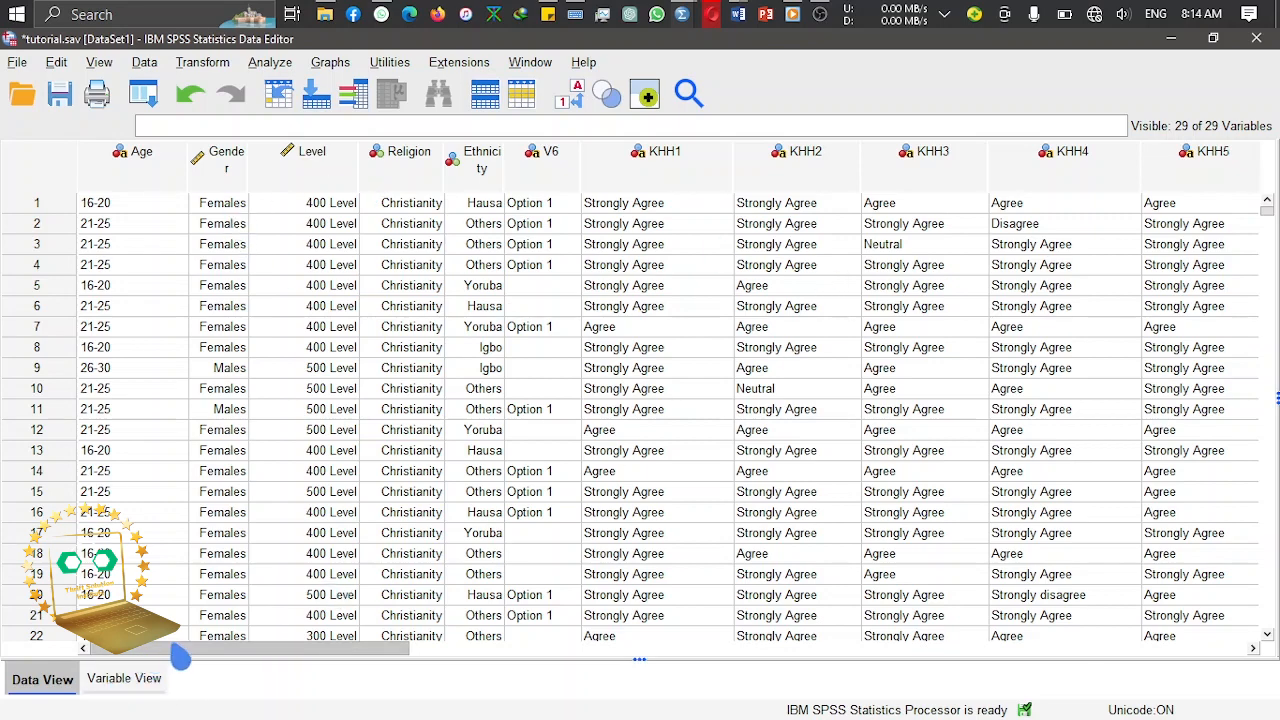
drag(178, 649, 273, 670)
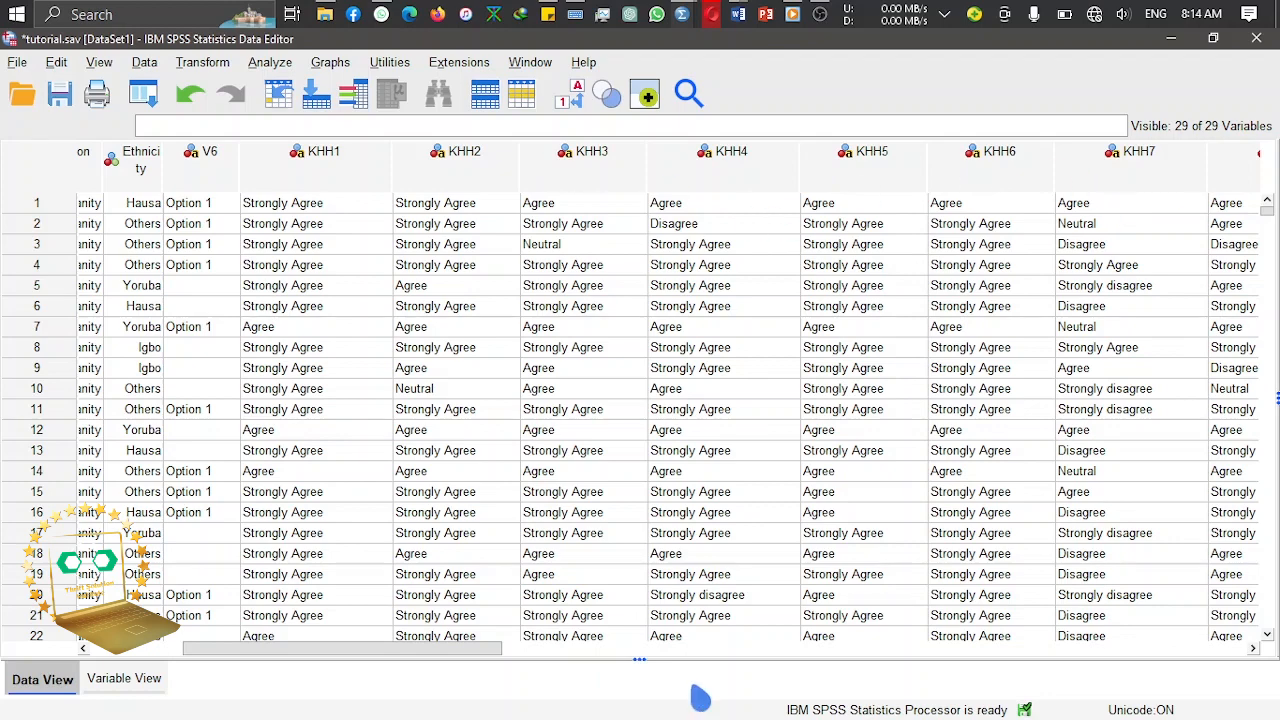
drag(494, 665, 543, 657)
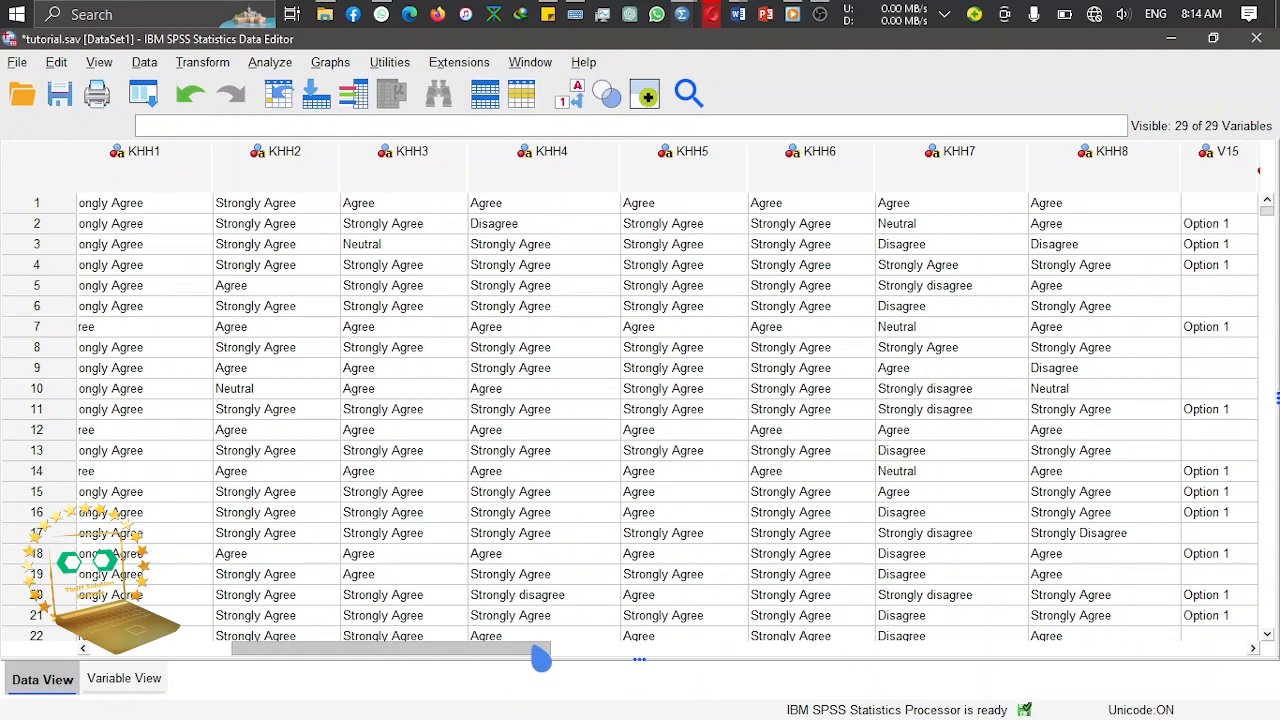
click(1078, 153)
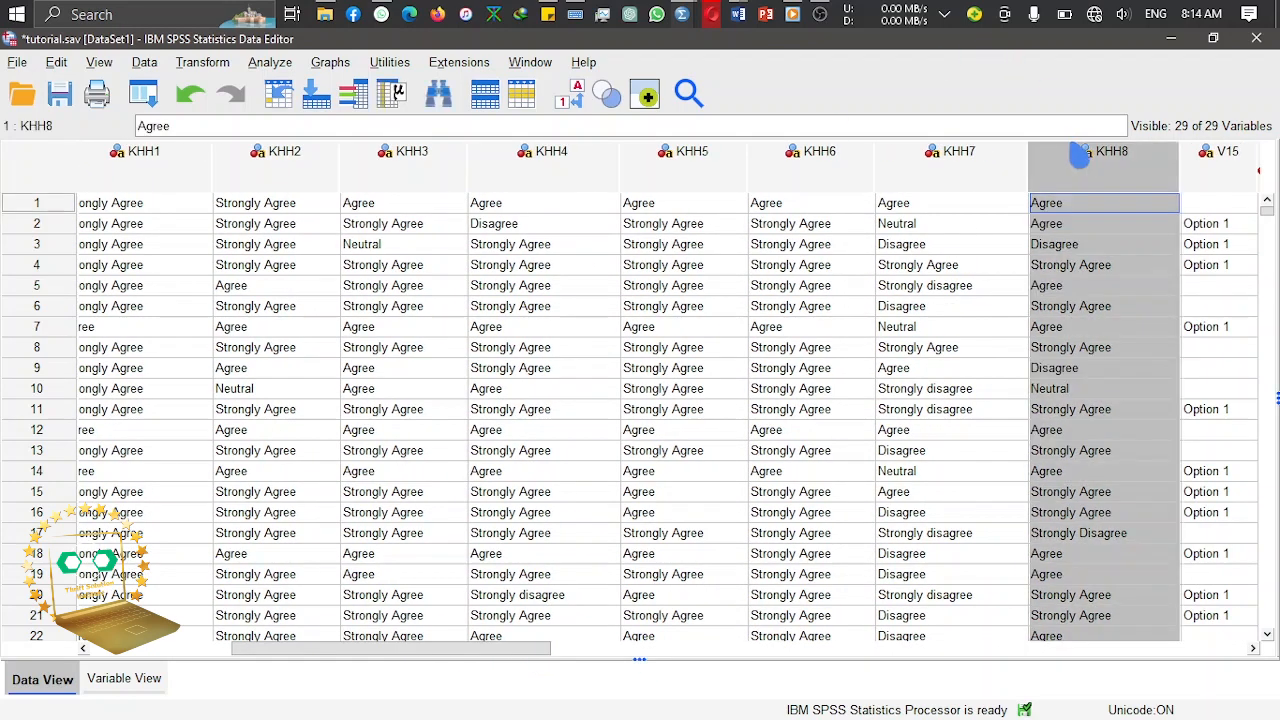
Step: Return to the variable definitions and widen the Name column
click(105, 683)
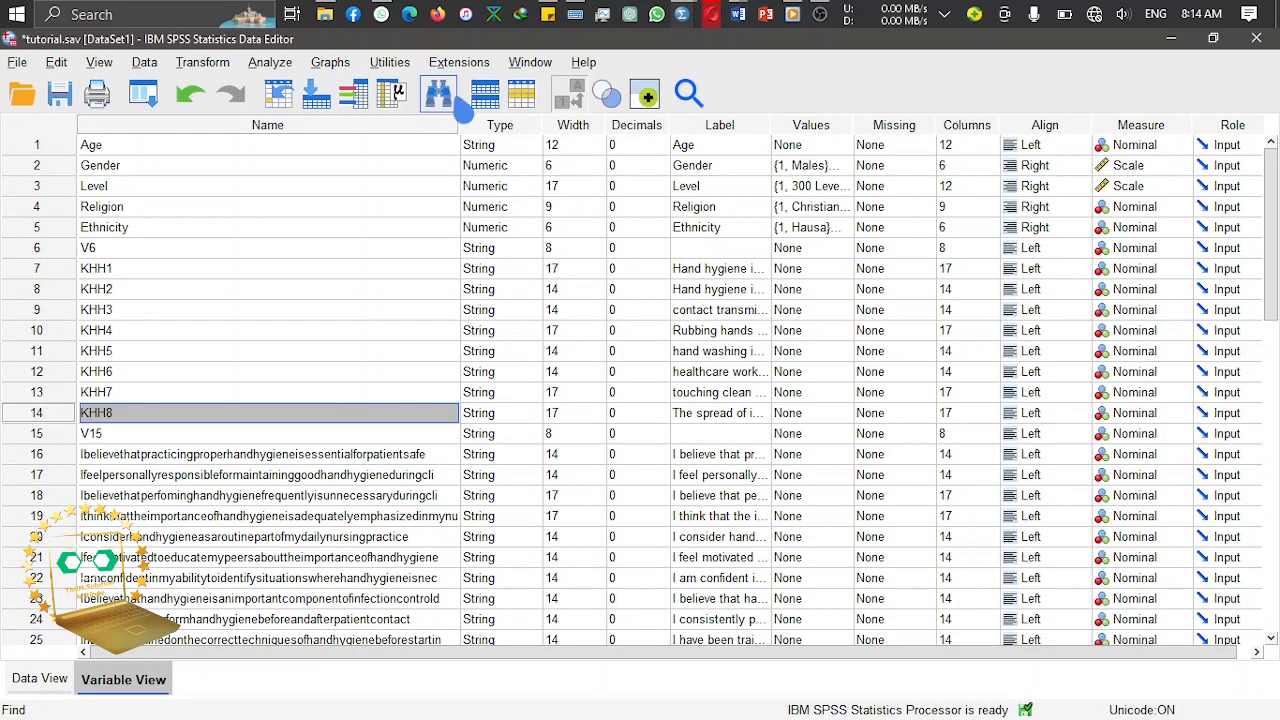
drag(442, 124, 575, 124)
drag(738, 97, 758, 178)
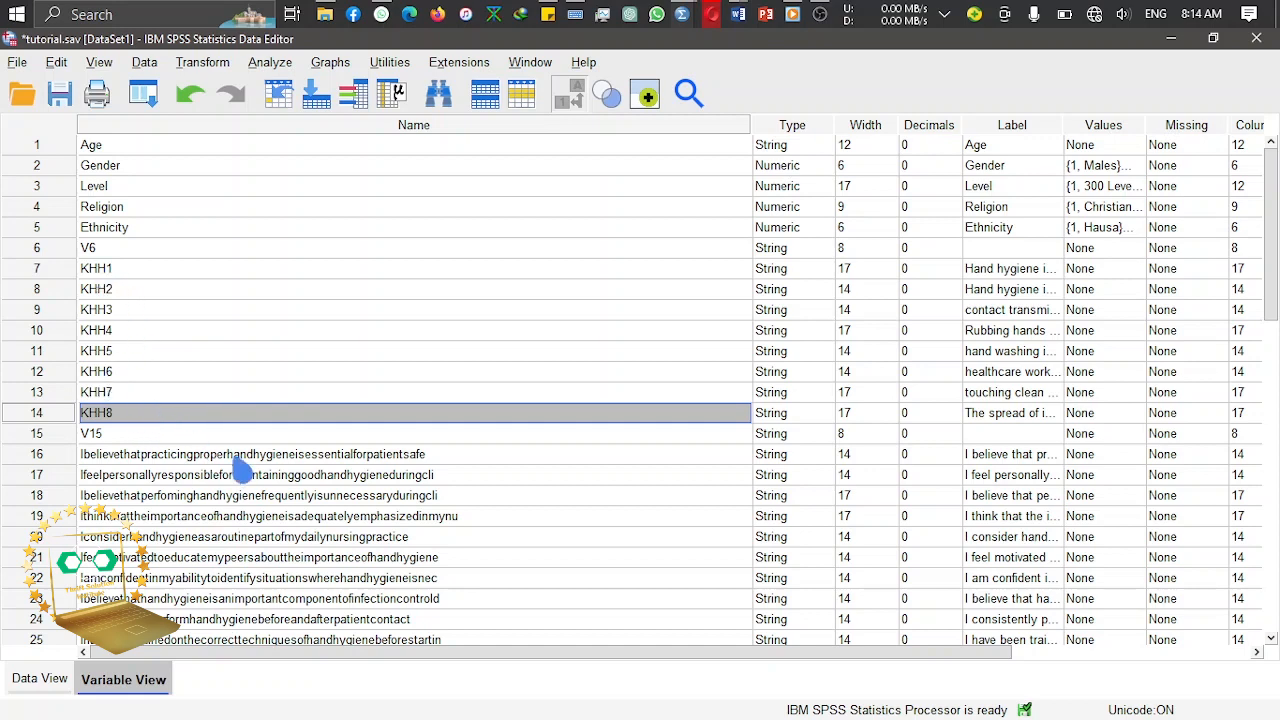
Step: Switch to ella questionnaire.docx in Word and add the code AHH on a new line below the Section C heading
mouse_move(738, 14)
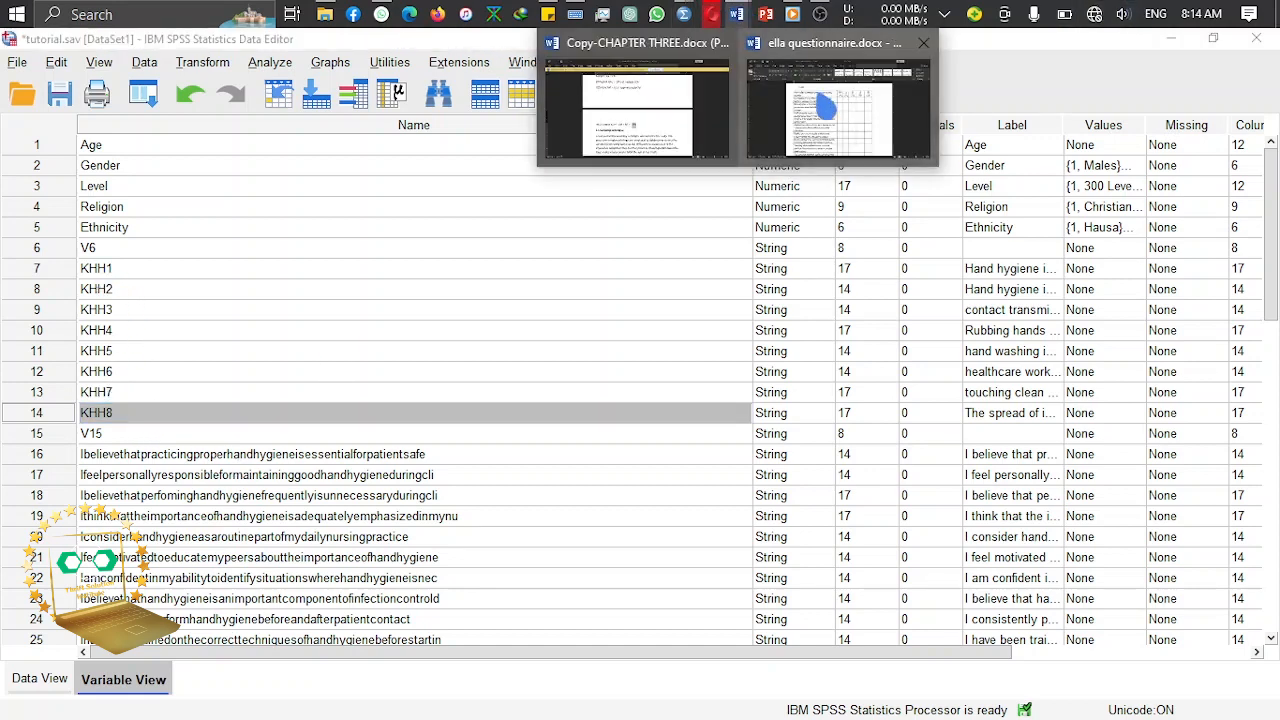
click(826, 110)
drag(1272, 272, 1276, 425)
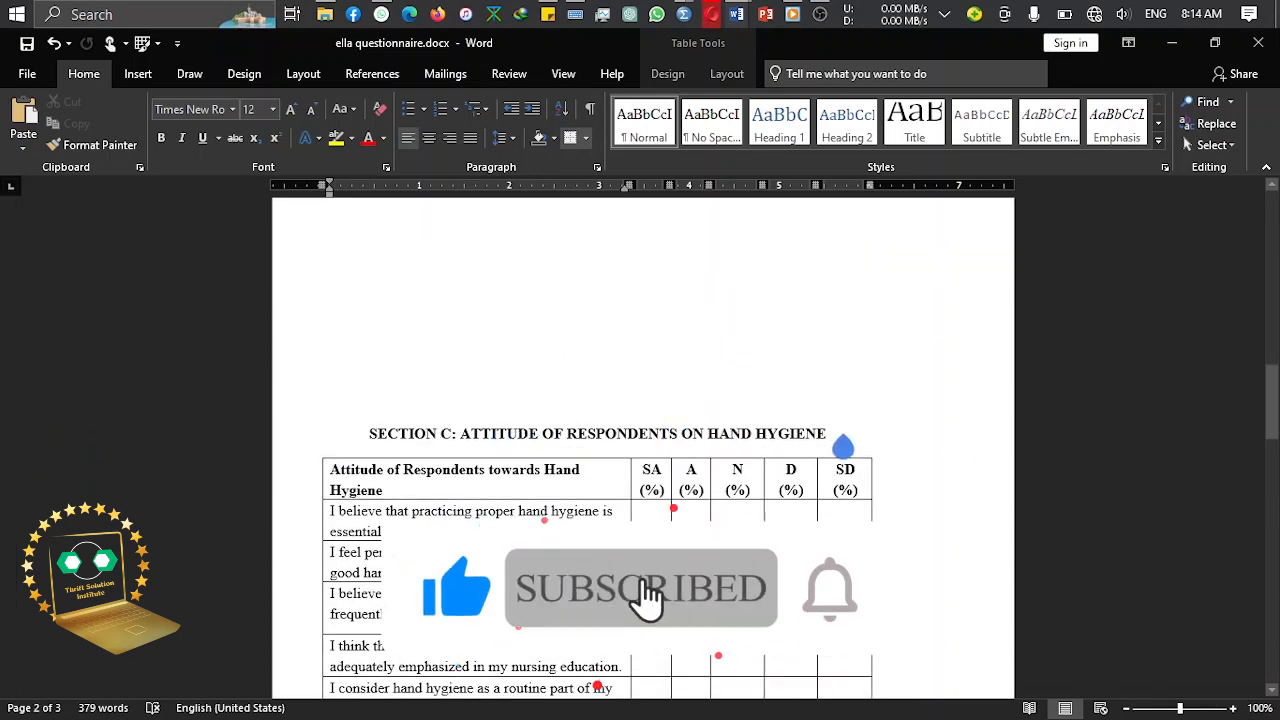
click(848, 436)
key(Return)
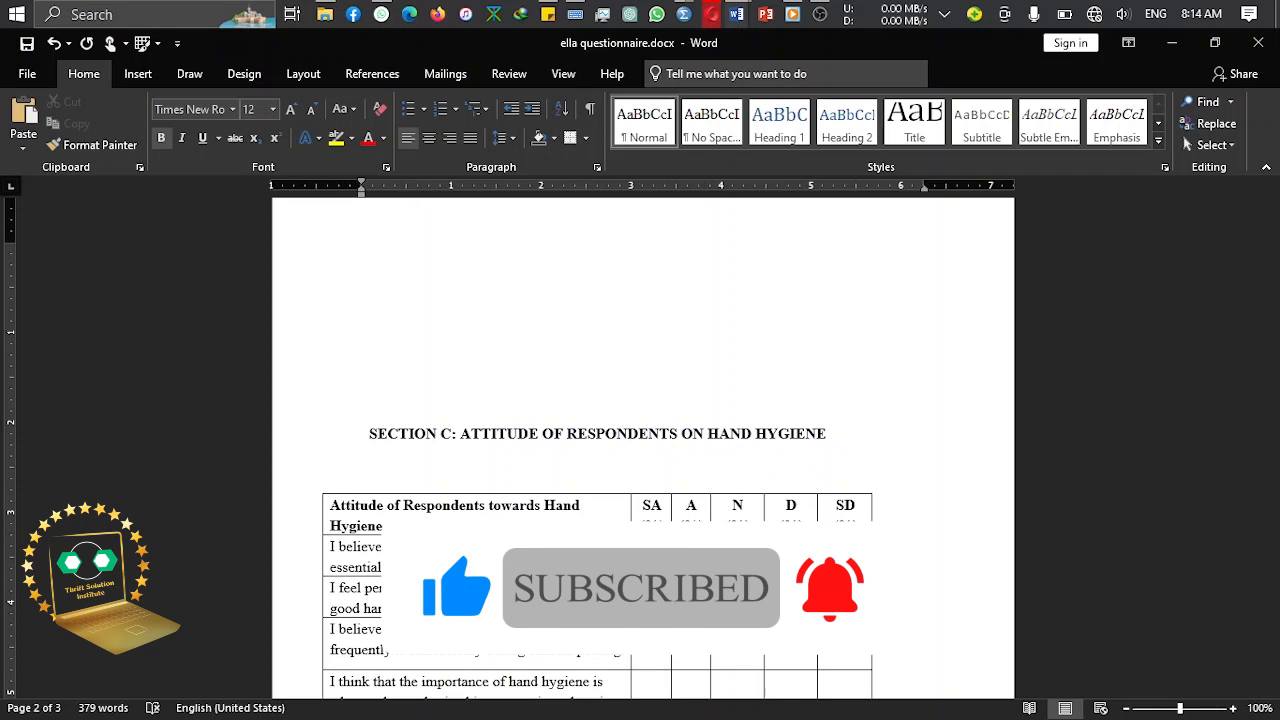
text(AHH)
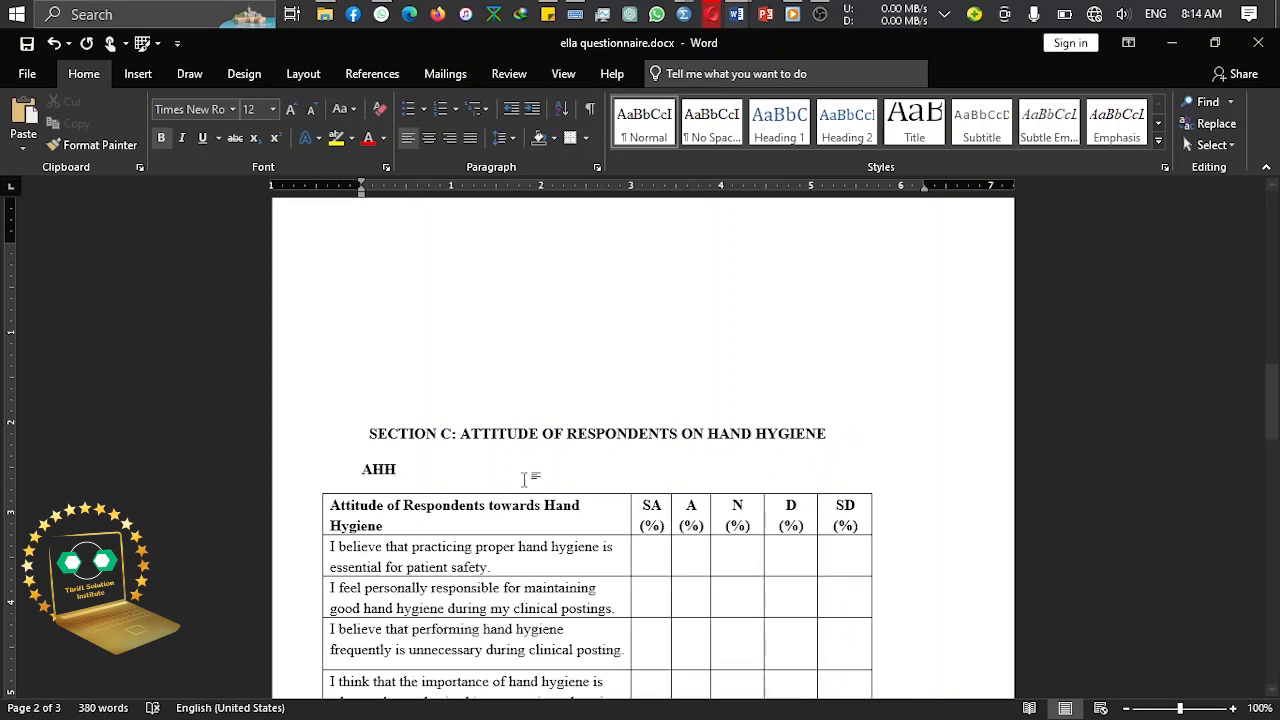
Step: Select the AHH code and review the attitude statements in the Section C table
double_click(365, 470)
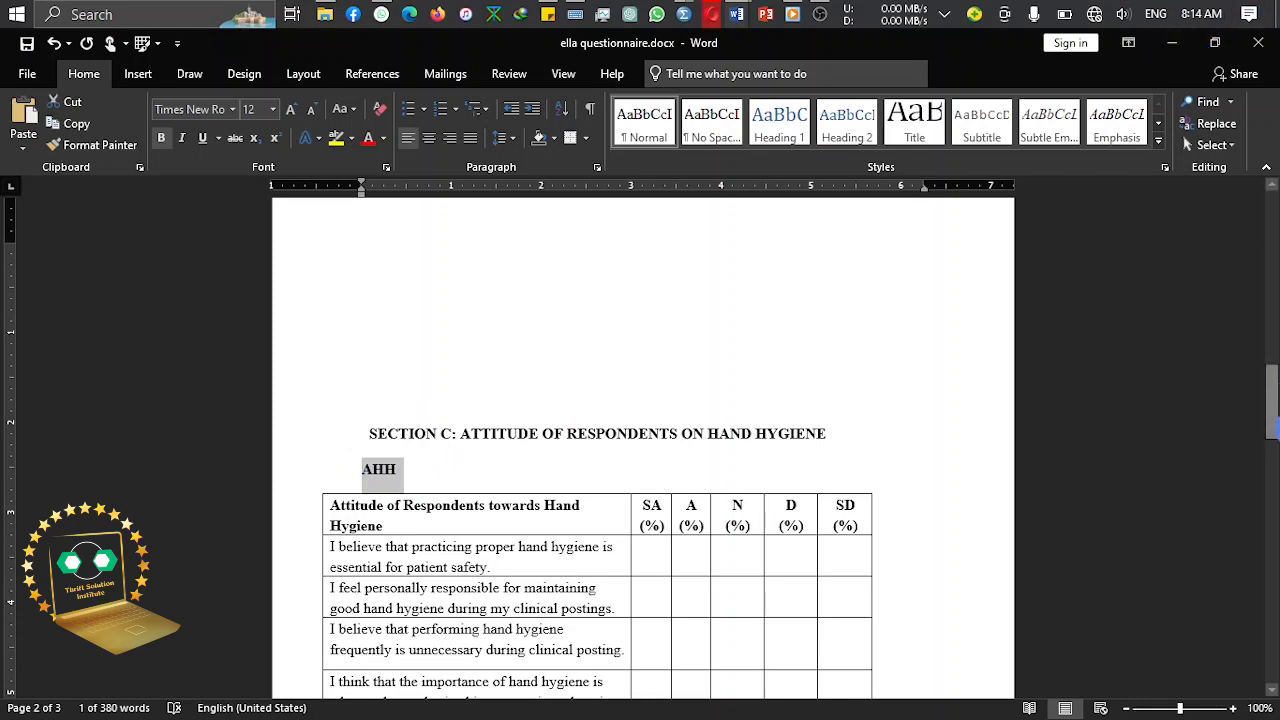
drag(1272, 425, 1272, 455)
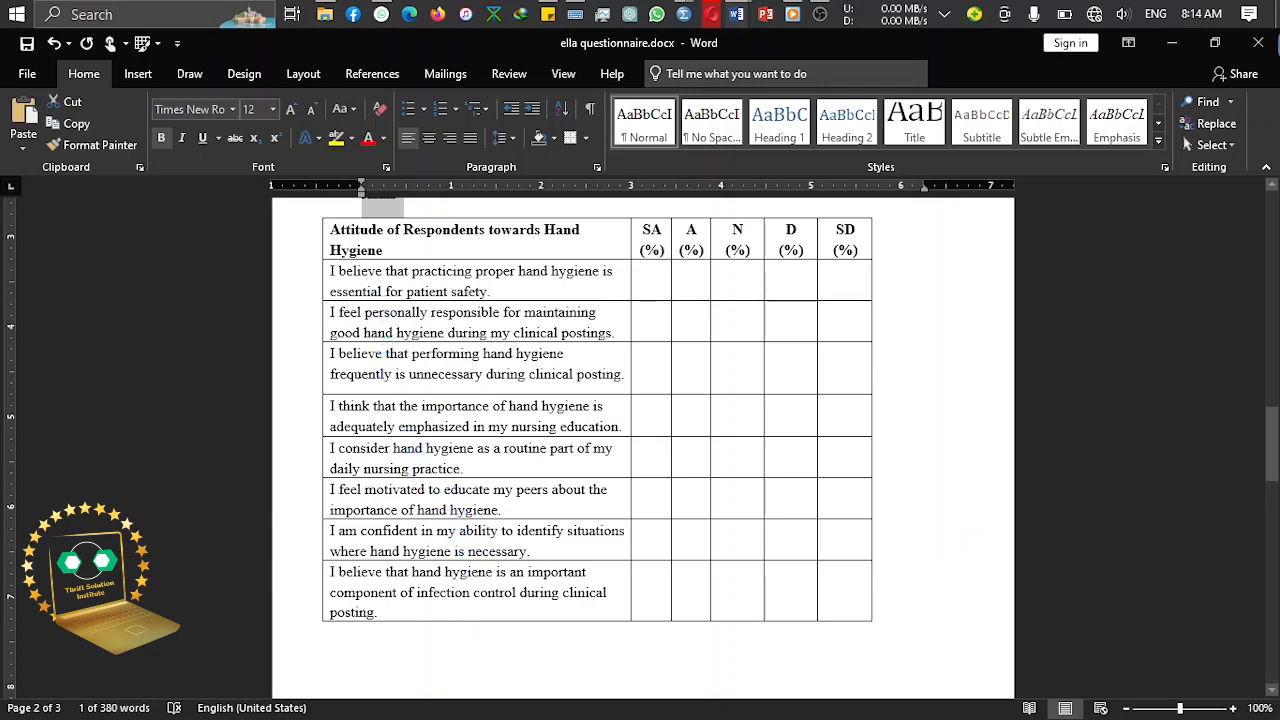
Step: Switch back to the SPSS Data Editor and rename the first three attitude variables in rows 16 to 18 as AHH1, AHH2 and AHH3
click(1176, 46)
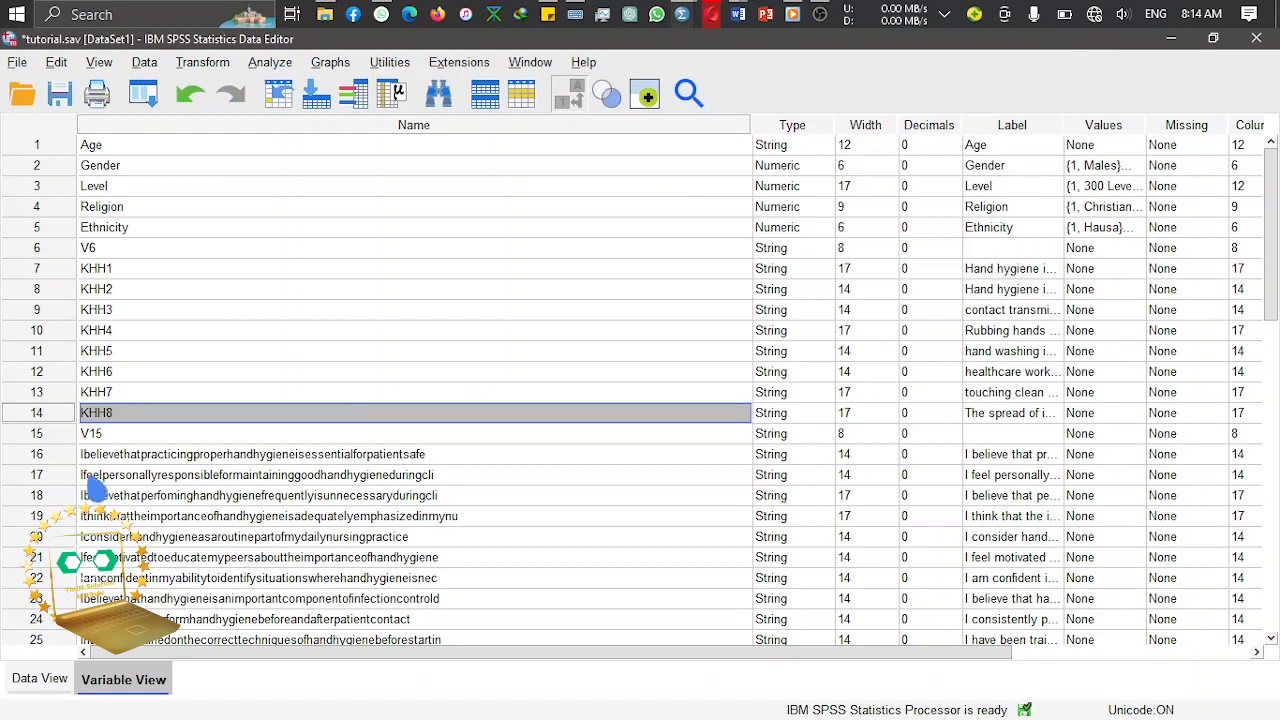
click(115, 460)
click(115, 462)
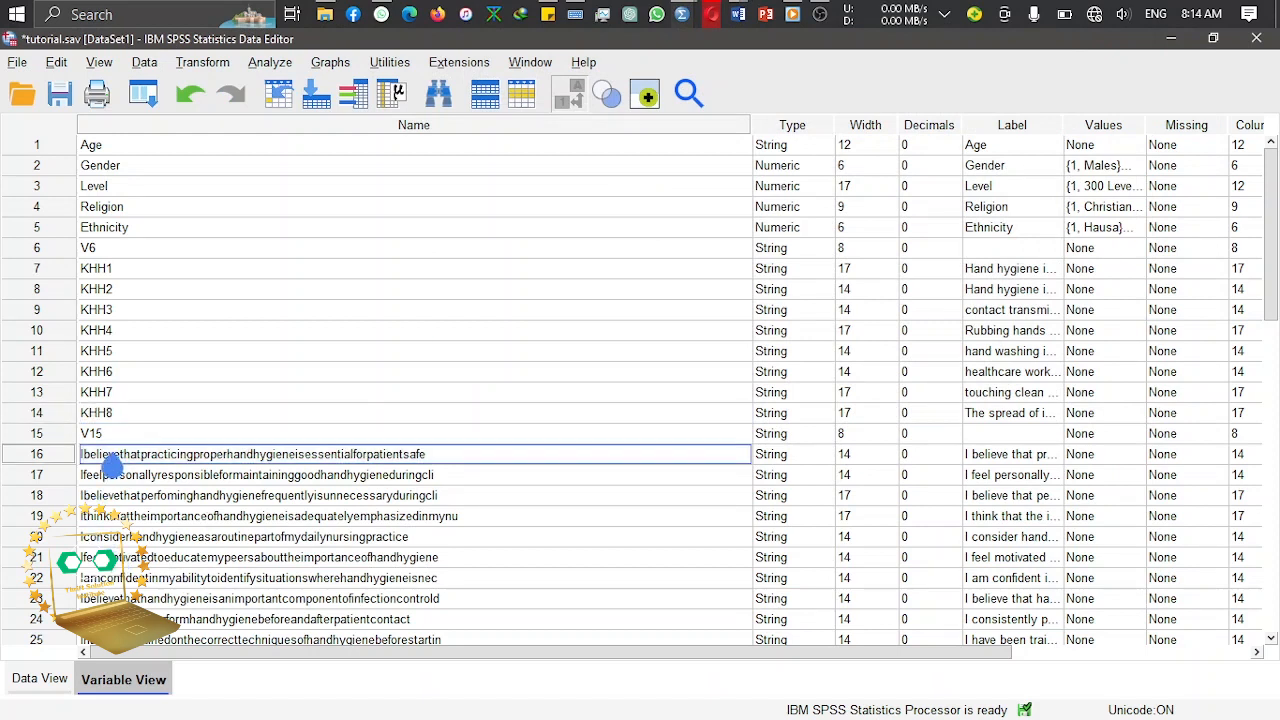
double_click(113, 463)
text(AHH1)
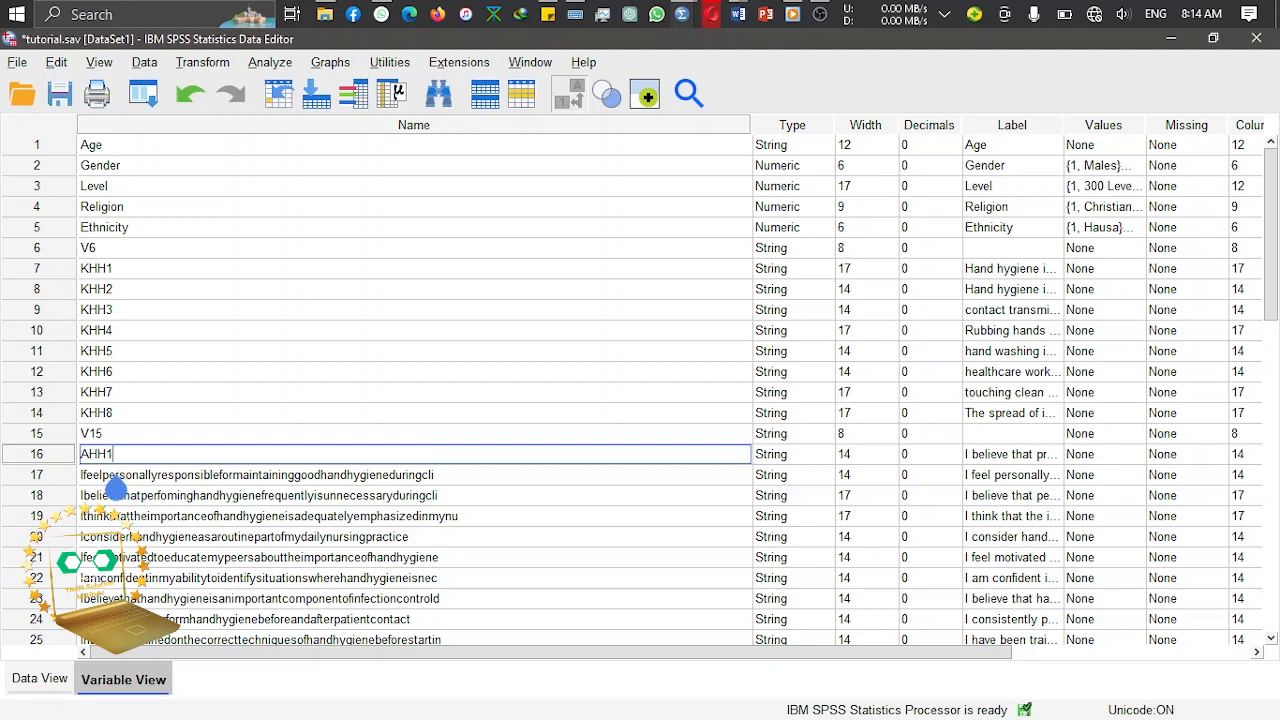
key(Return)
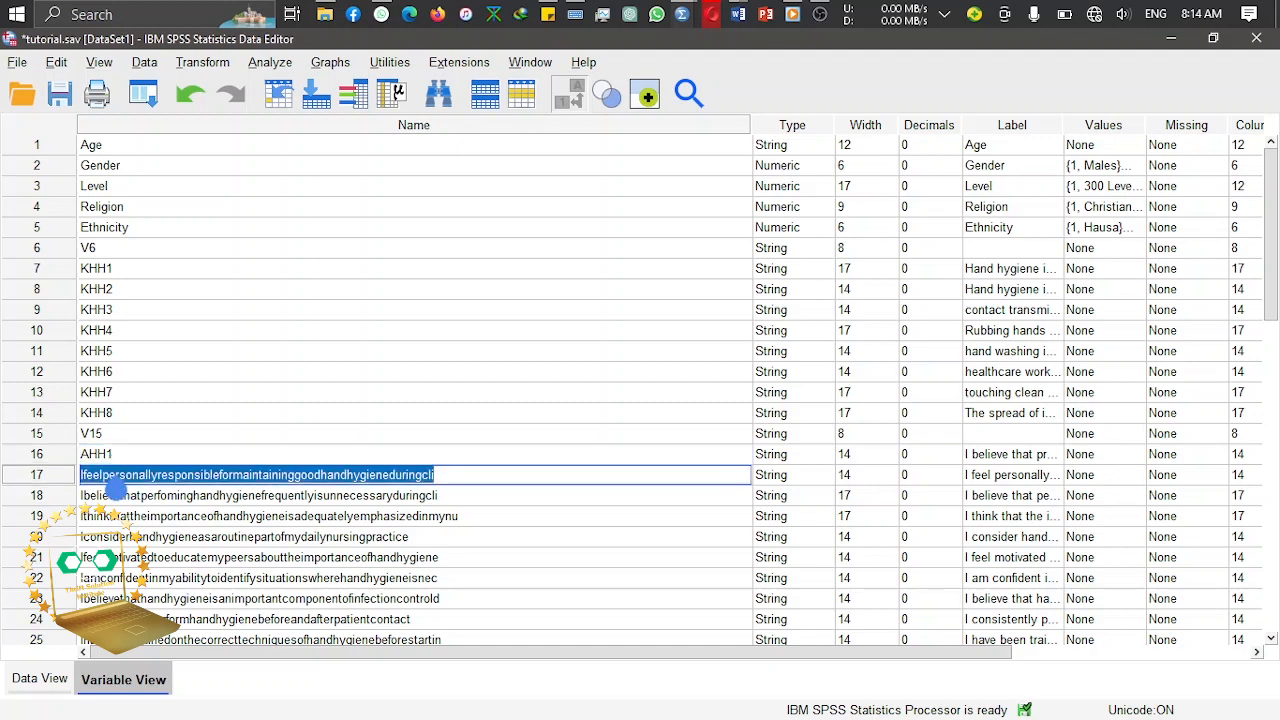
text(AHH)
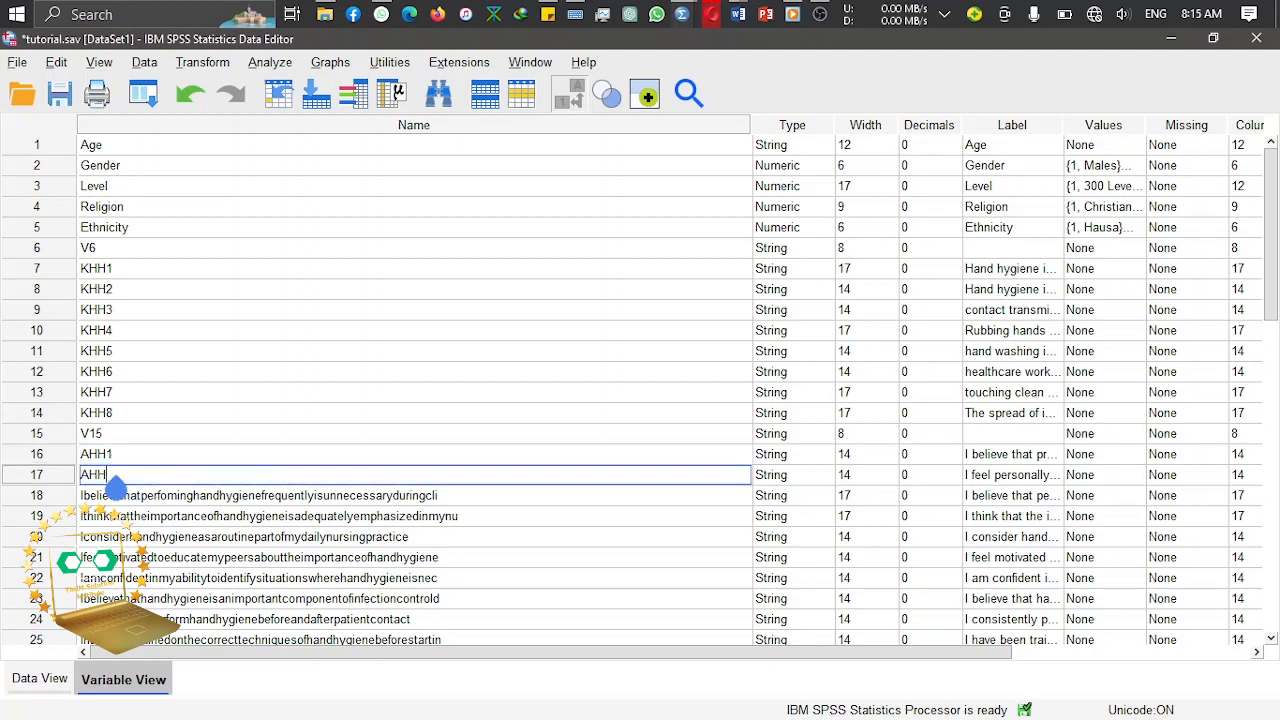
text(2)
key(Return)
text(AHH)
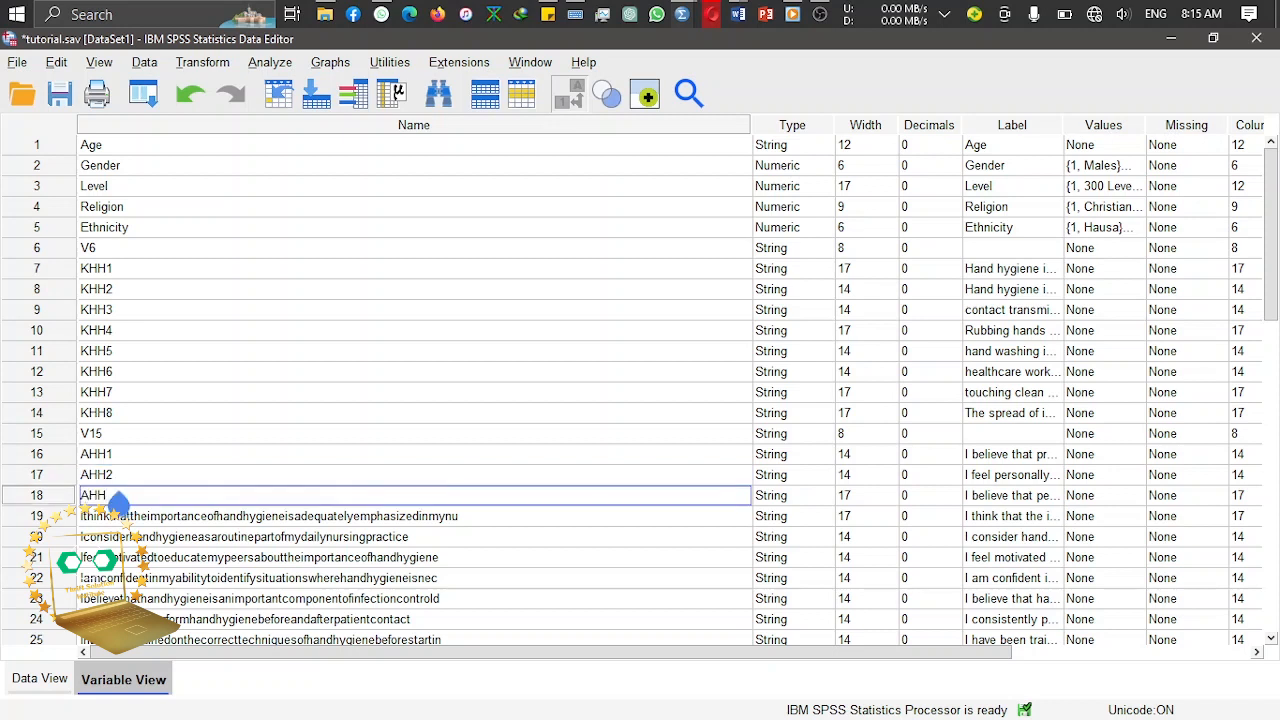
text(3)
key(Return)
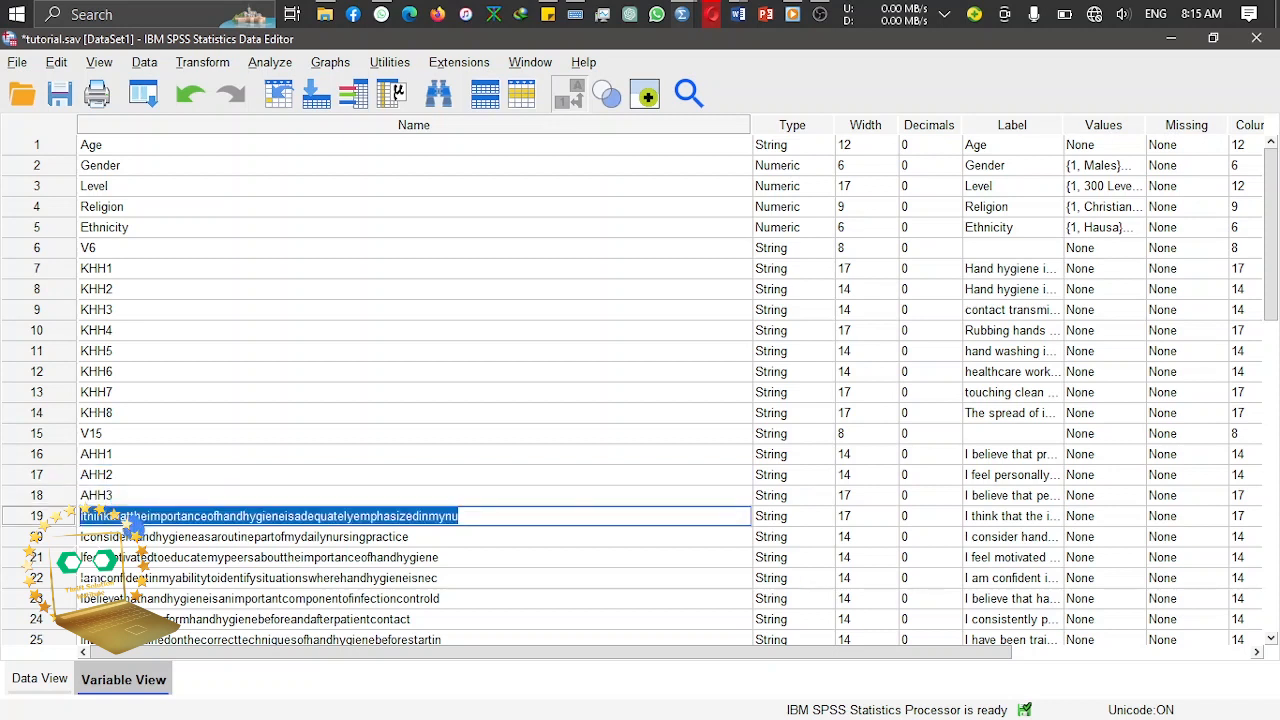
Step: Rename the attitude variables in rows 19 and 20 as AHH4 and AHH5, removing the surplus repeated digits from AHH4
text(AHH4444444444444444)
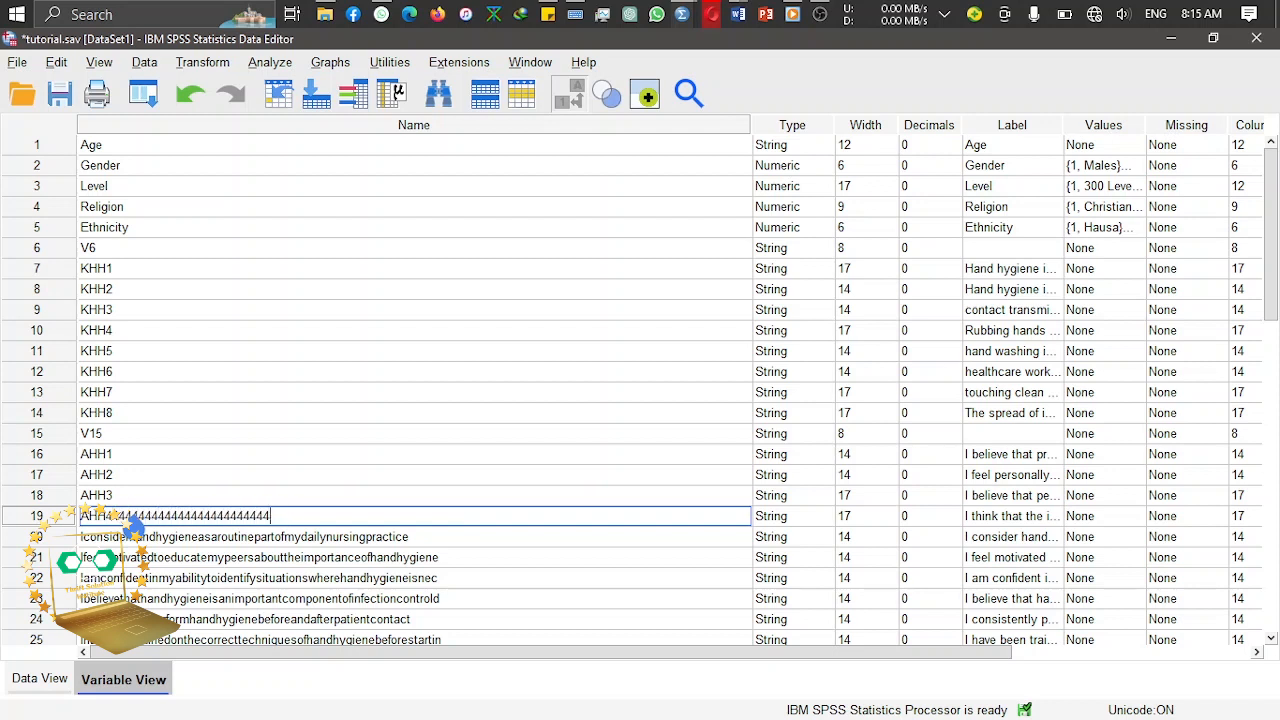
drag(133, 522, 216, 532)
key(BackSpace)
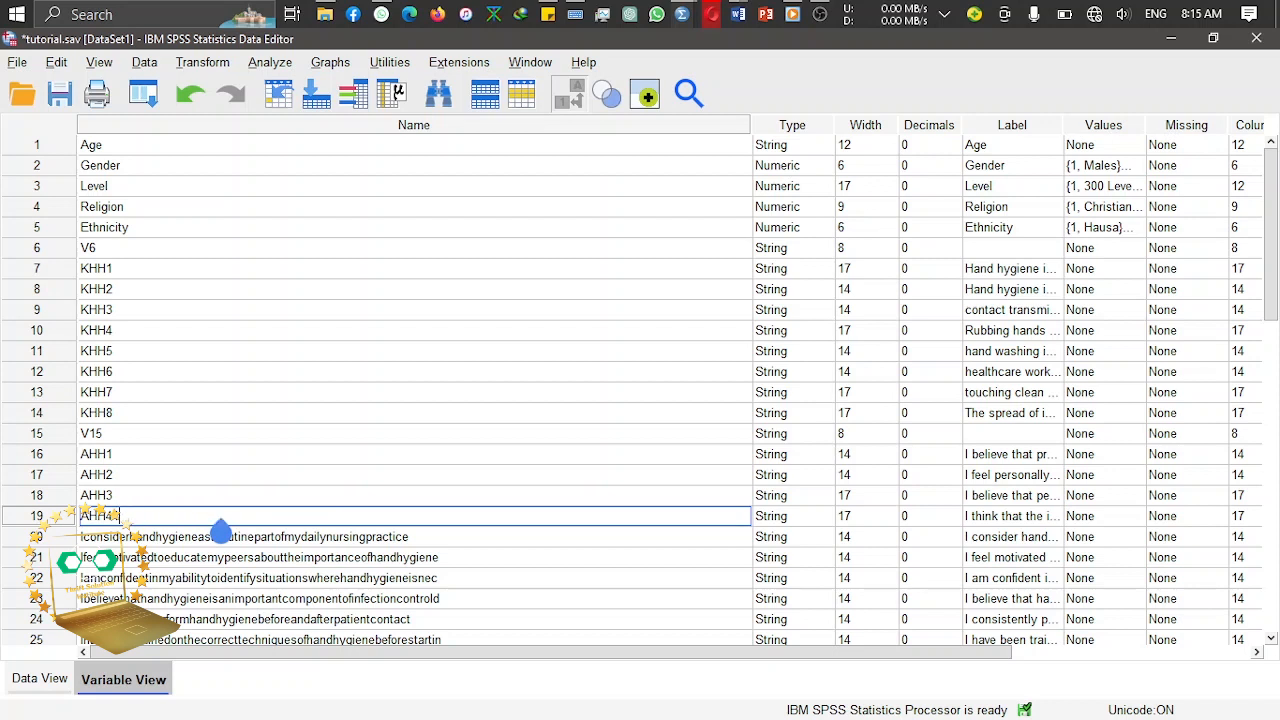
key(Return)
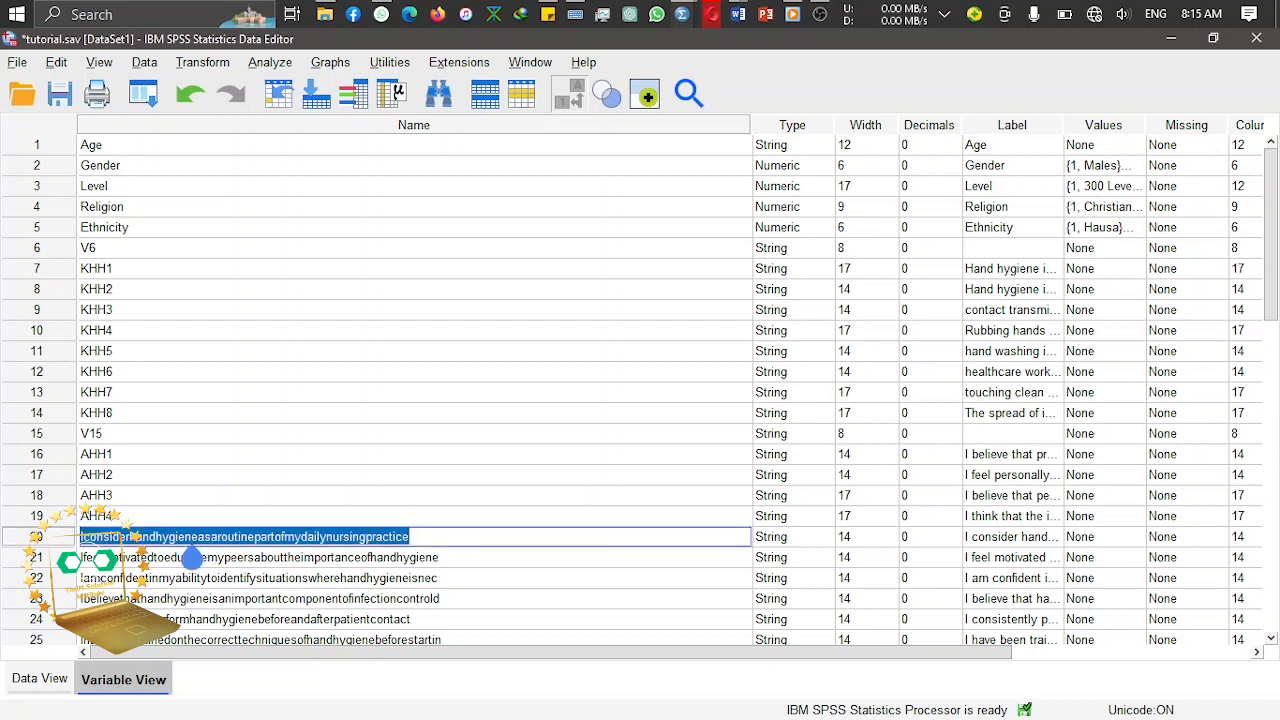
text(AHH5)
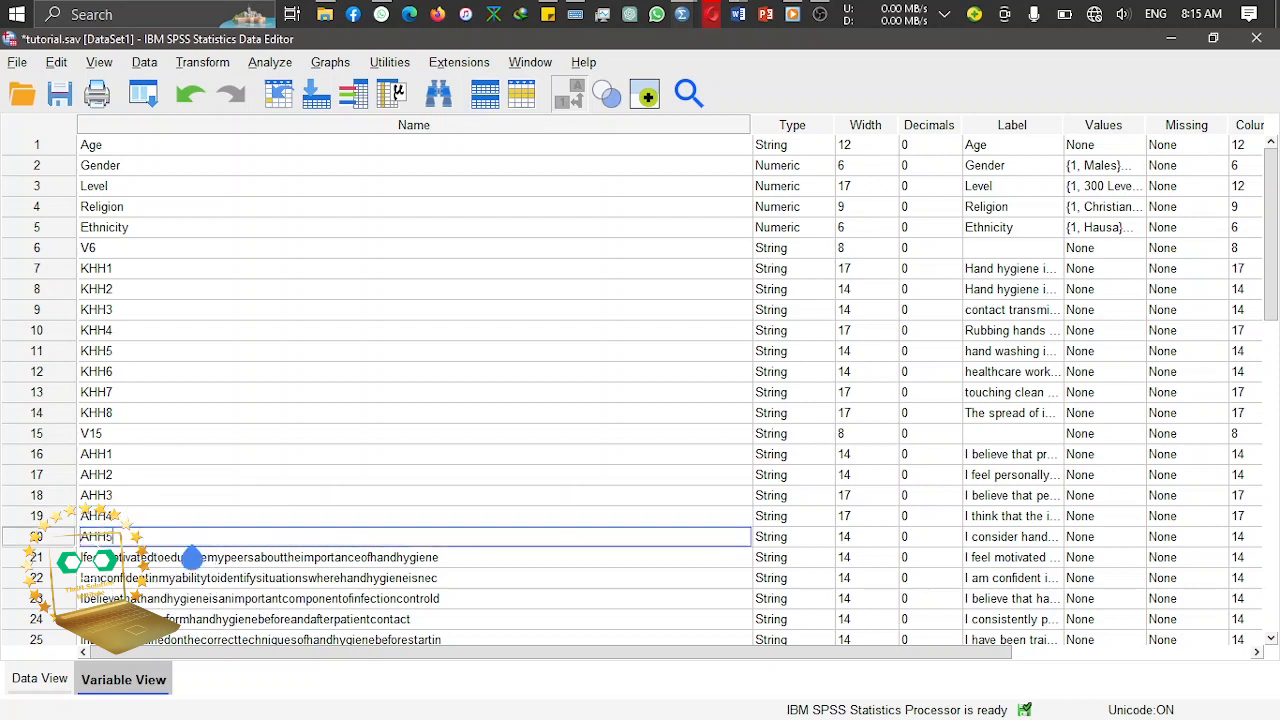
key(Return)
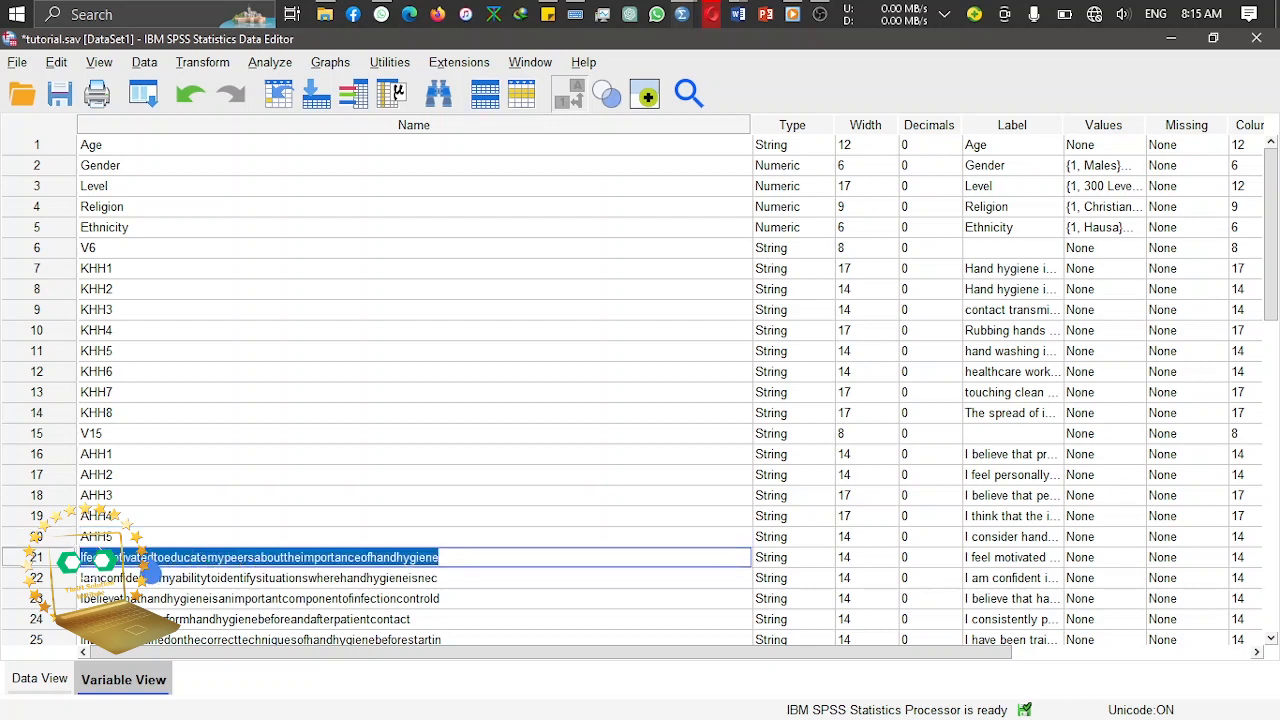
Step: Rename the last three attitude variables in rows 21 to 23 as AHH6, AHH7 and AHH8
text(AH)
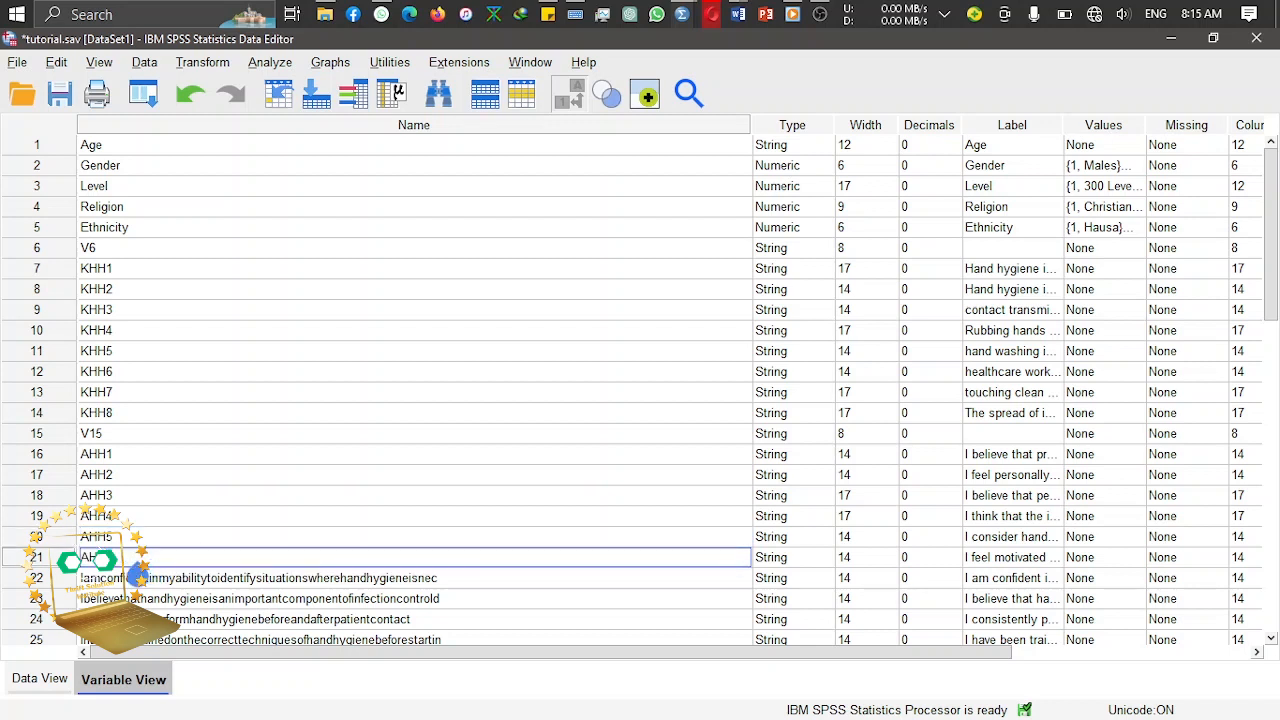
key(Return)
text(AHH7)
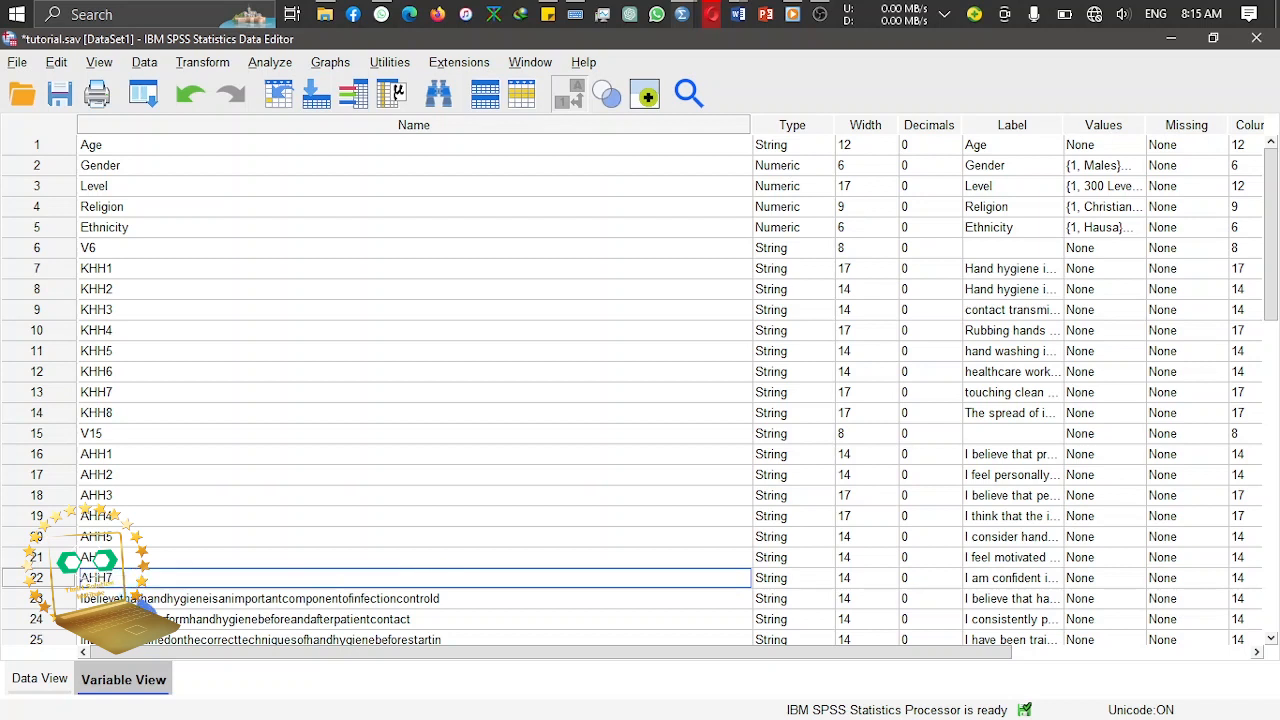
key(Return)
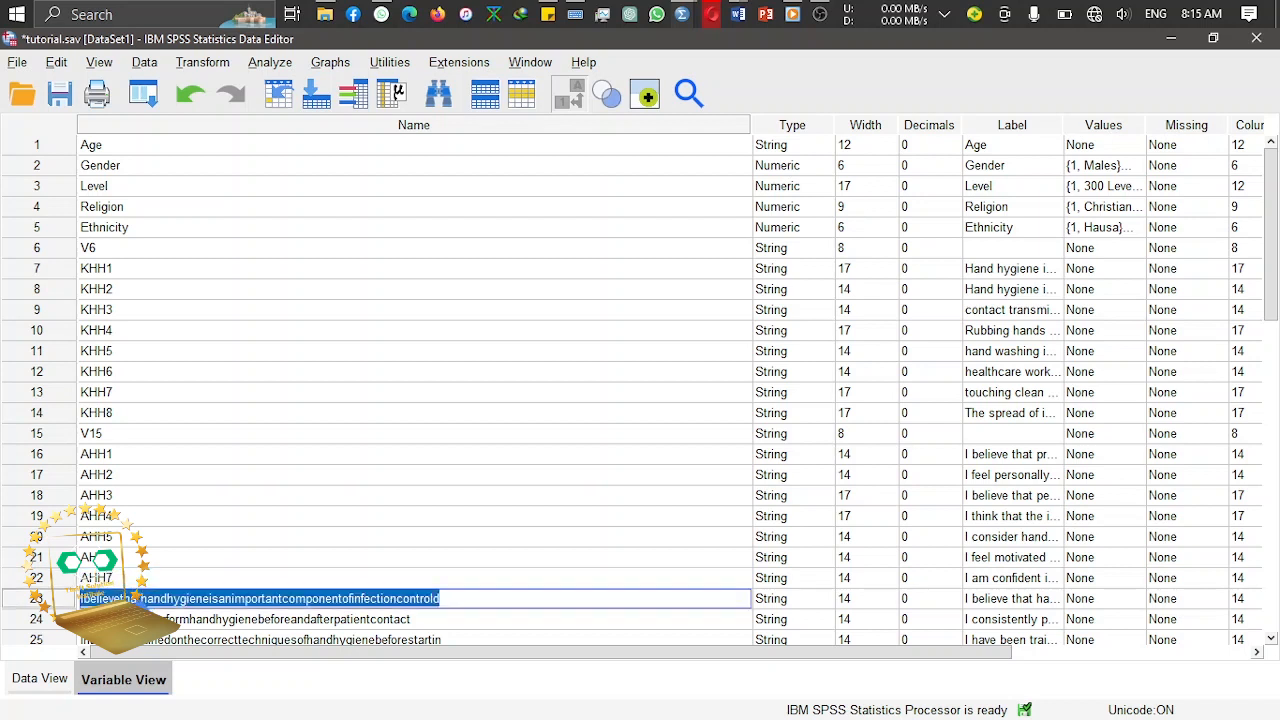
text(AHH8)
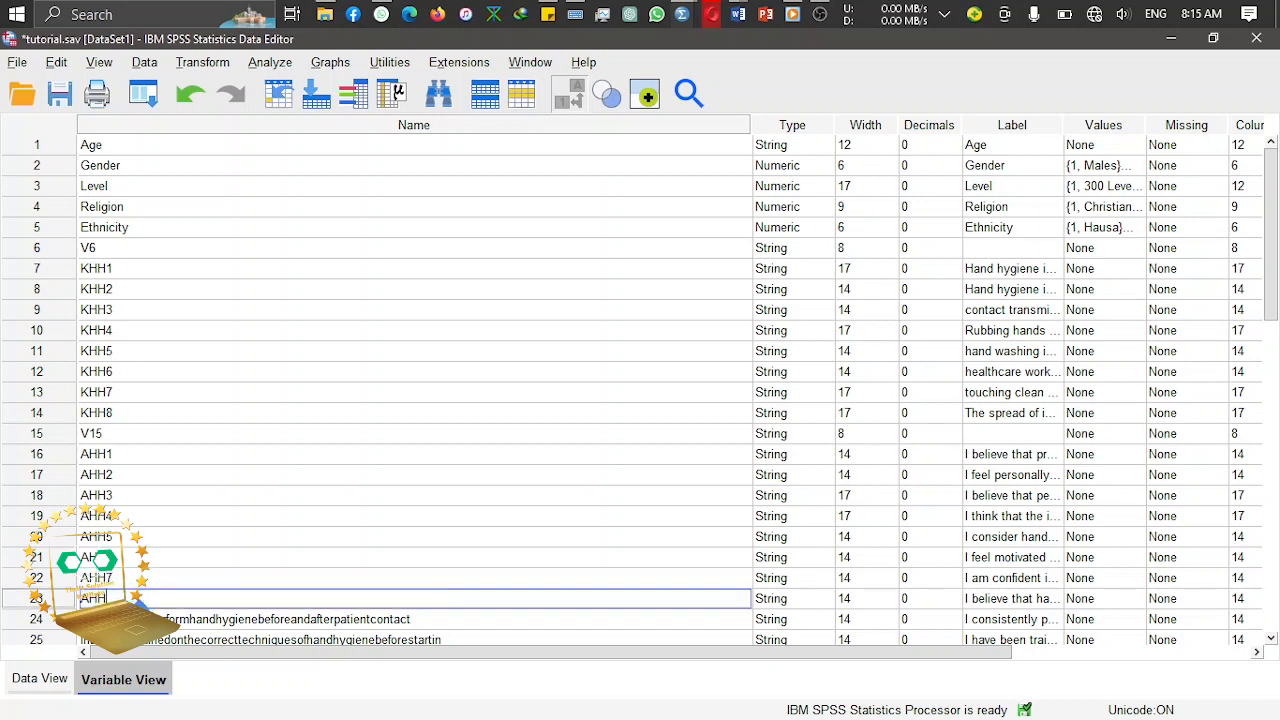
click(420, 621)
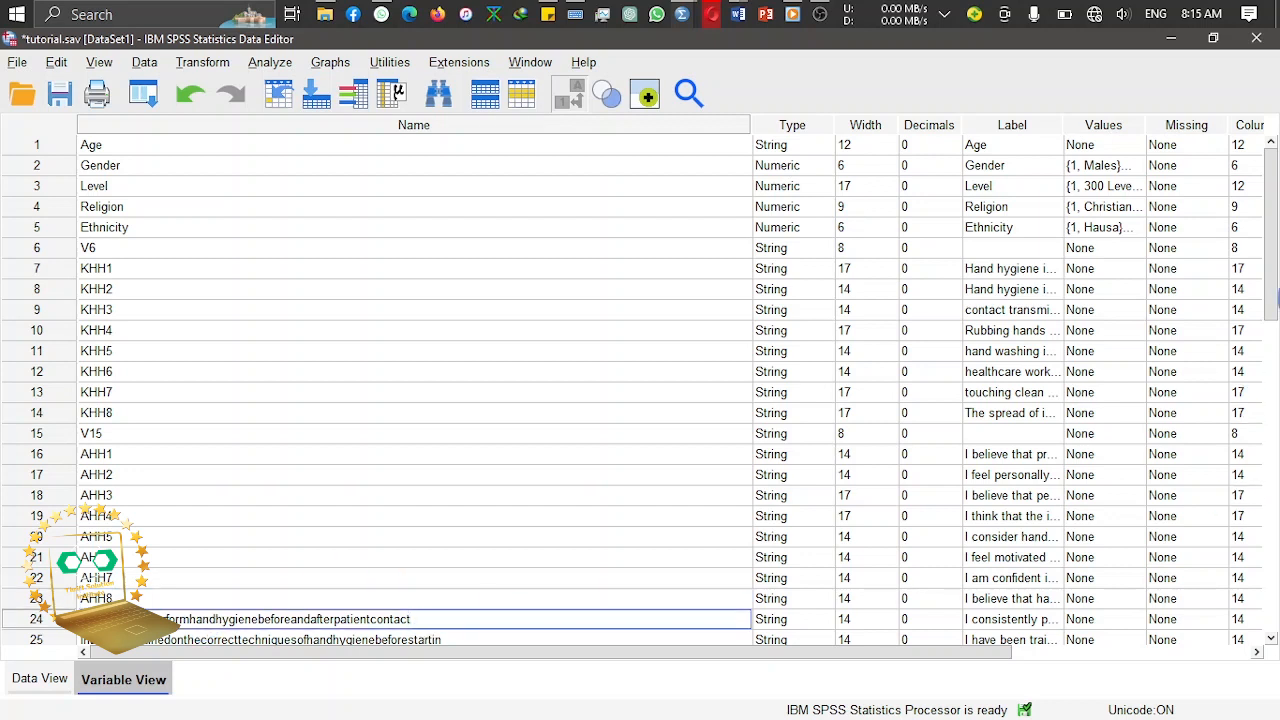
click(414, 619)
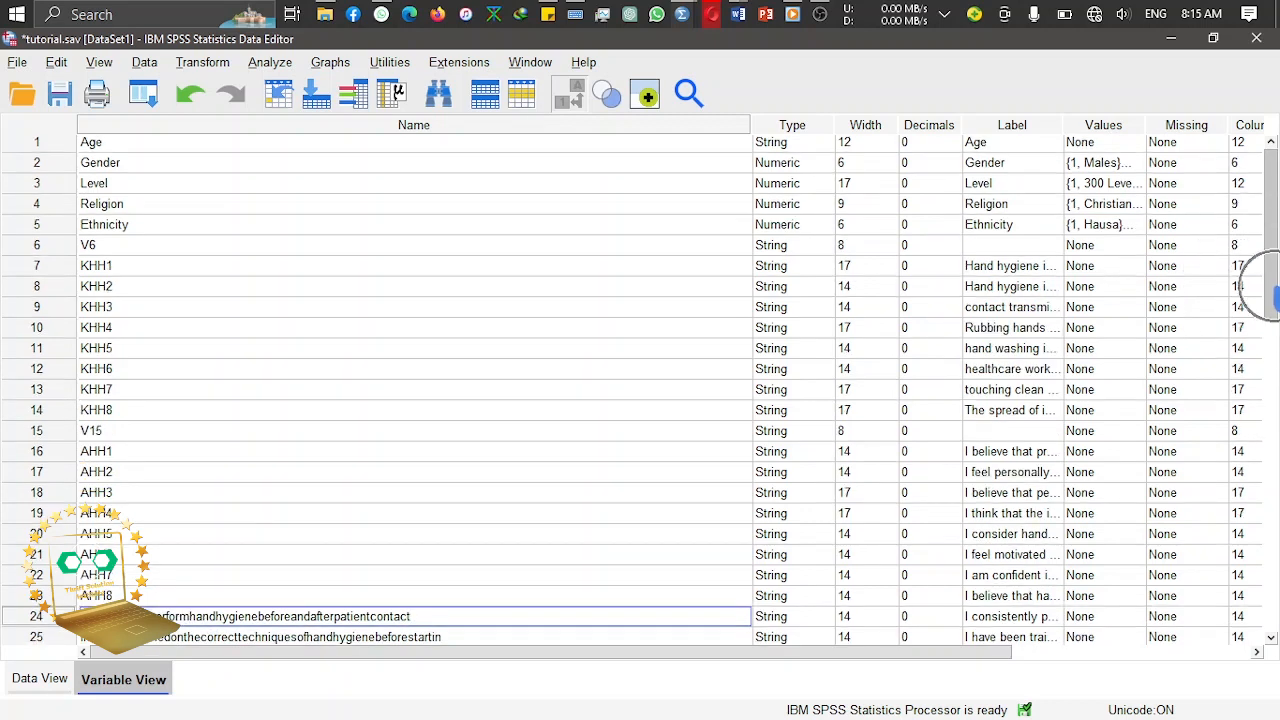
Step: Switch to ella questionnaire.docx in Word and add the code PHH on a new line below the Section D heading
key(XF86MonBrightnessDown)
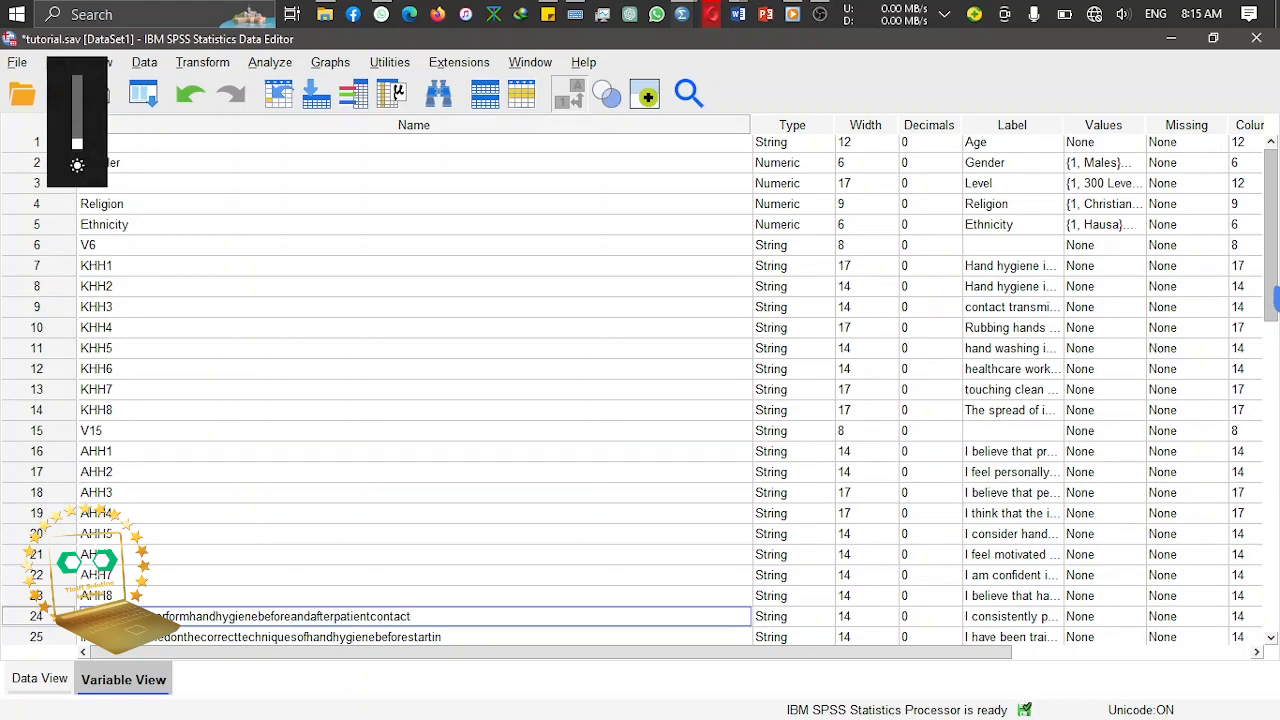
scroll(1276, 297, down, 2)
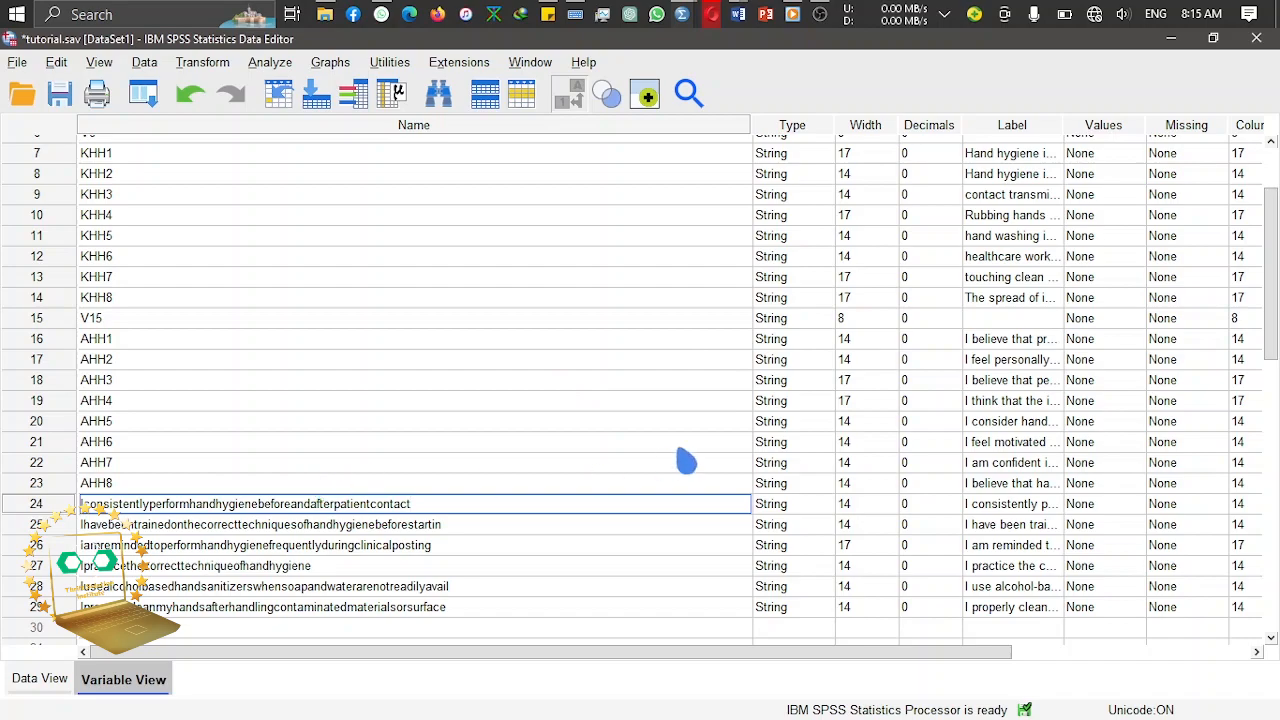
mouse_move(720, 12)
click(783, 95)
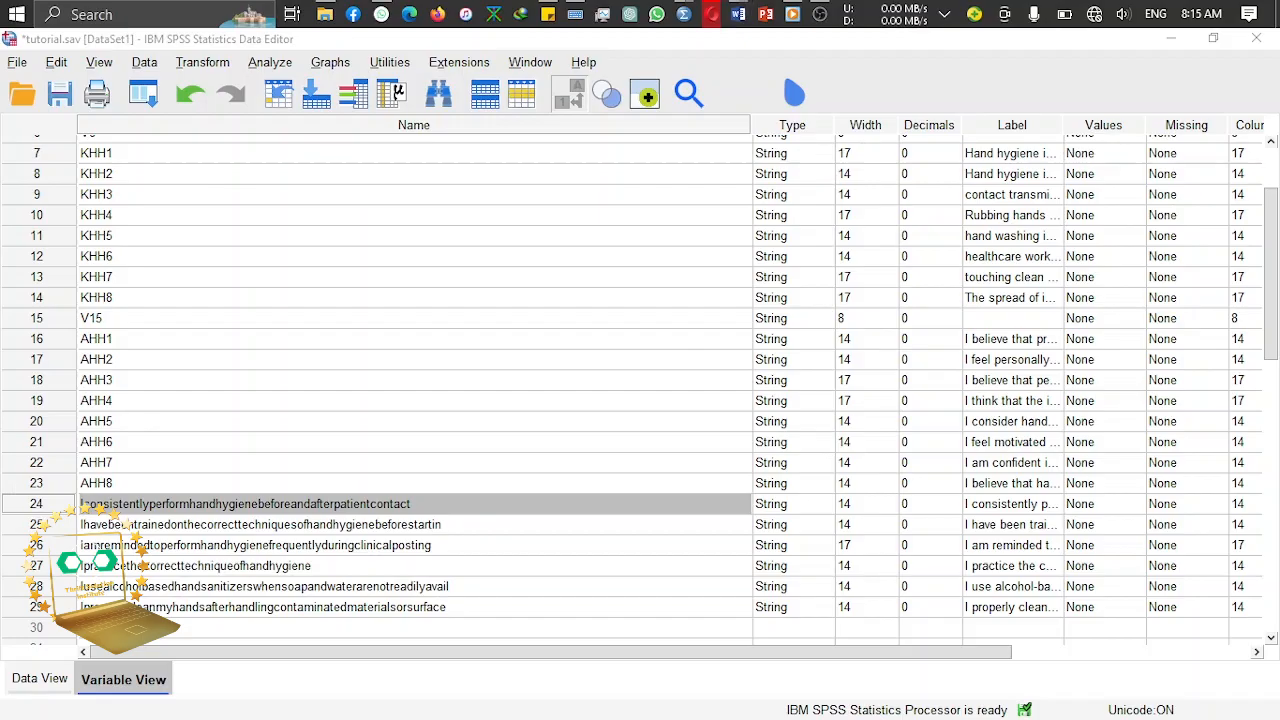
drag(1273, 440, 1273, 592)
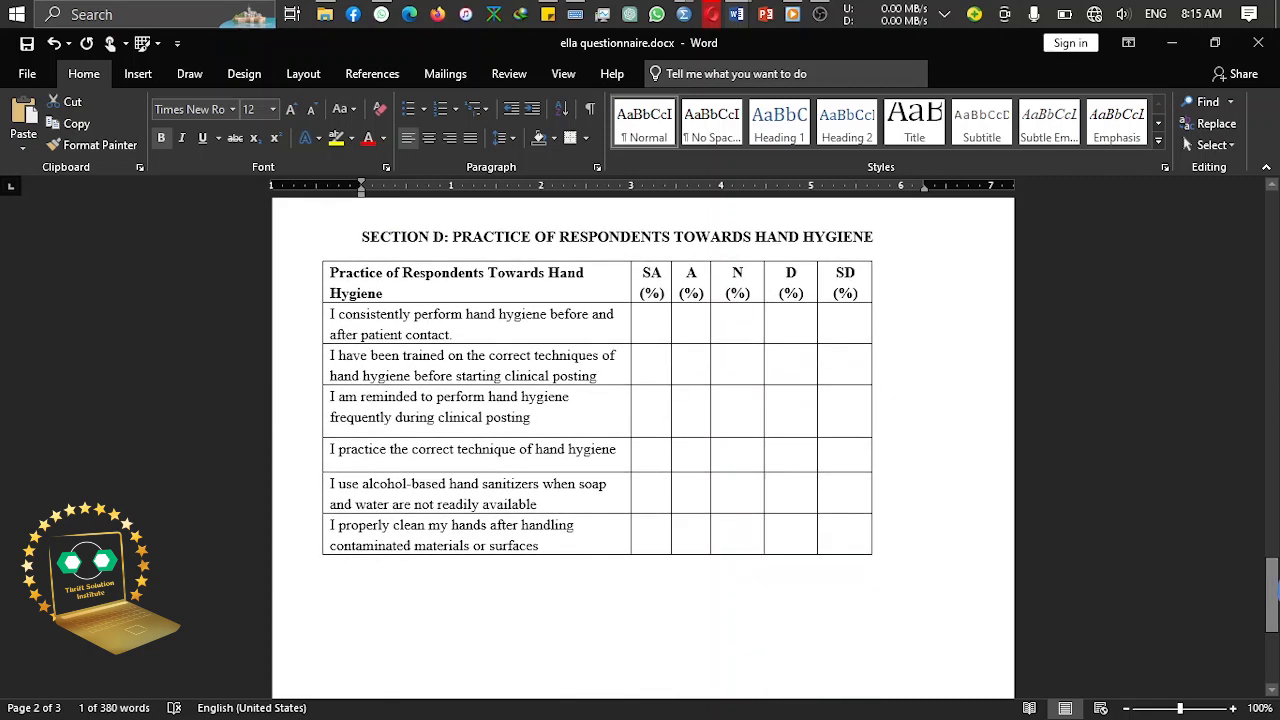
click(893, 257)
key(Return)
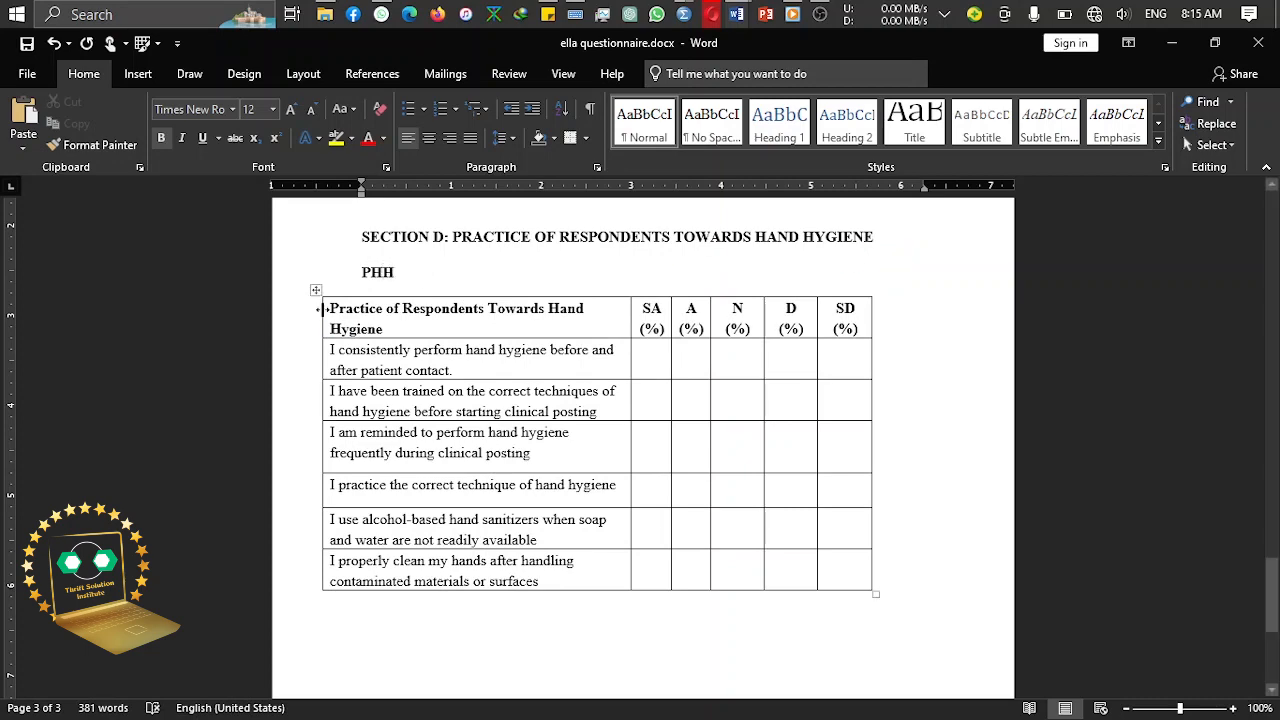
click(335, 278)
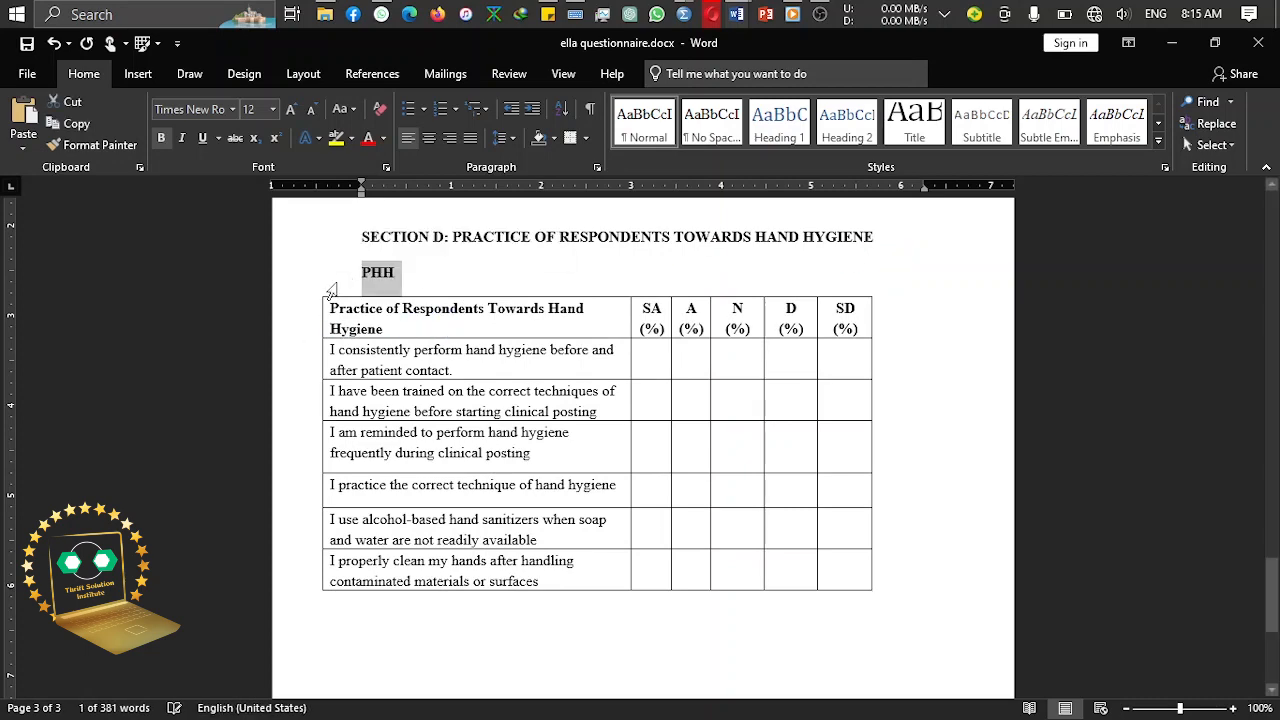
Step: Return to the SPSS Data Editor and rename the first three practice variables in rows 24 to 26 as PHH1, PHH2 and PHH3
click(1172, 43)
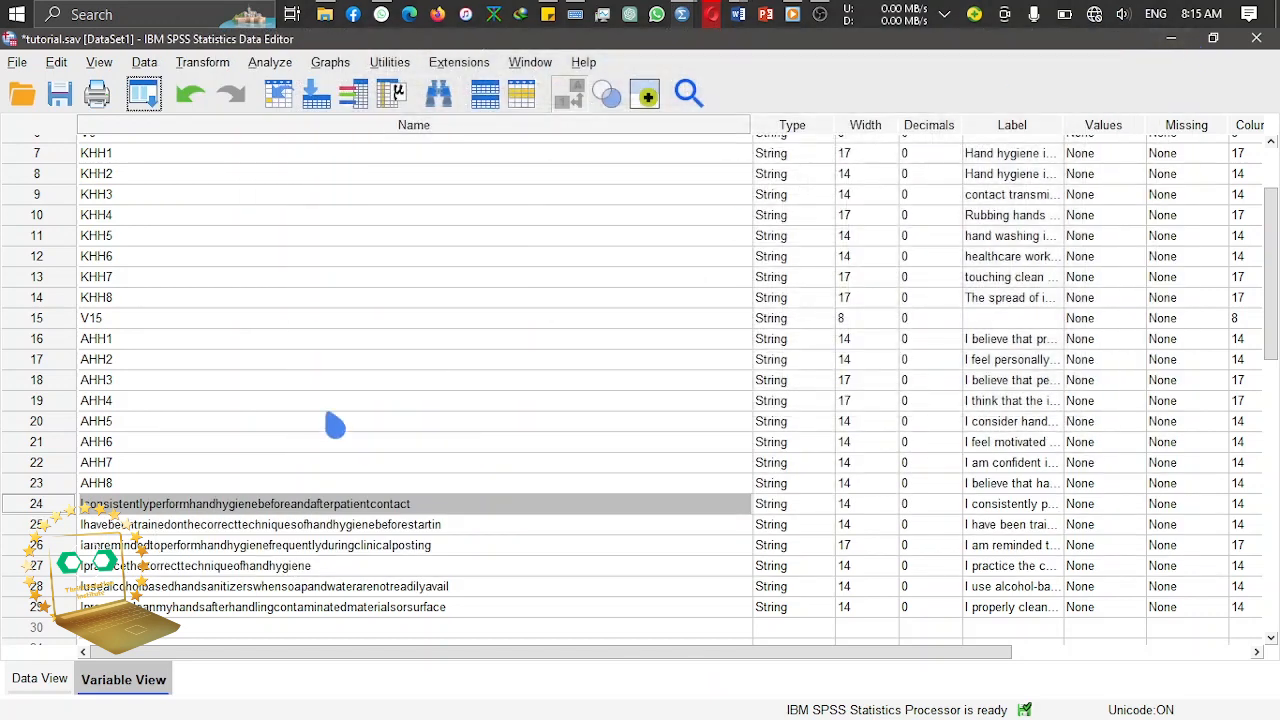
double_click(172, 511)
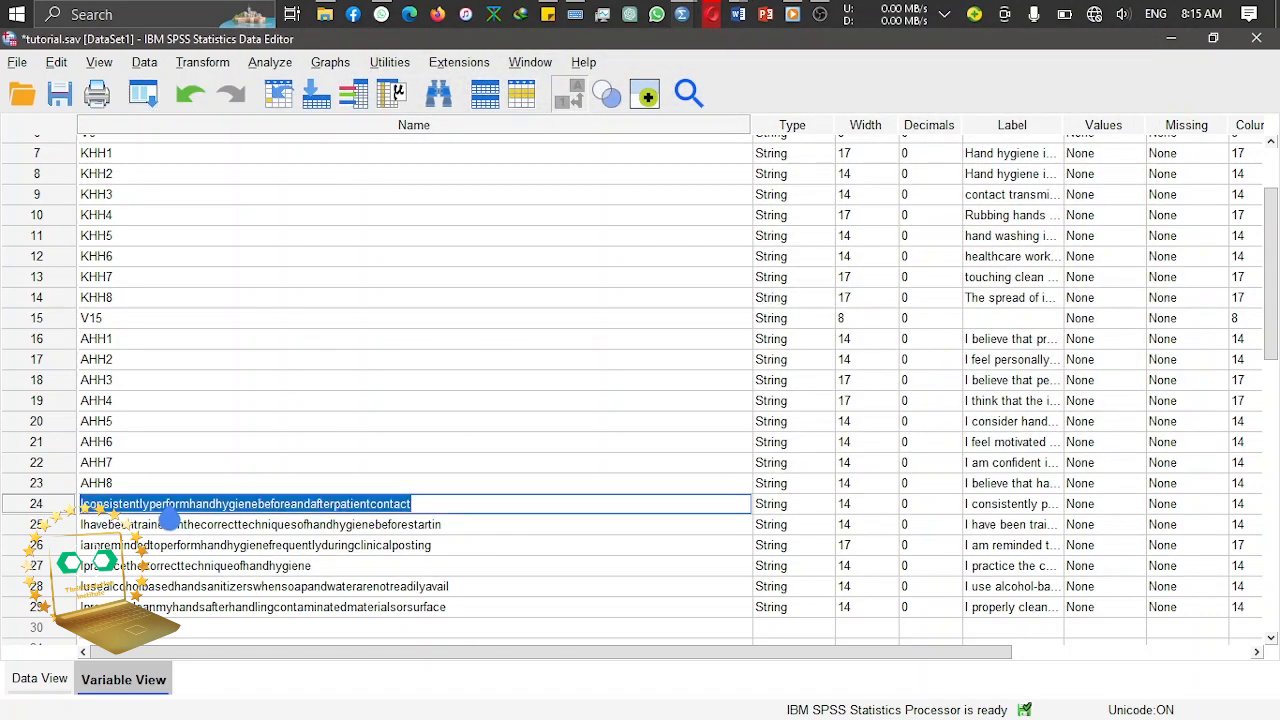
text(PHH)
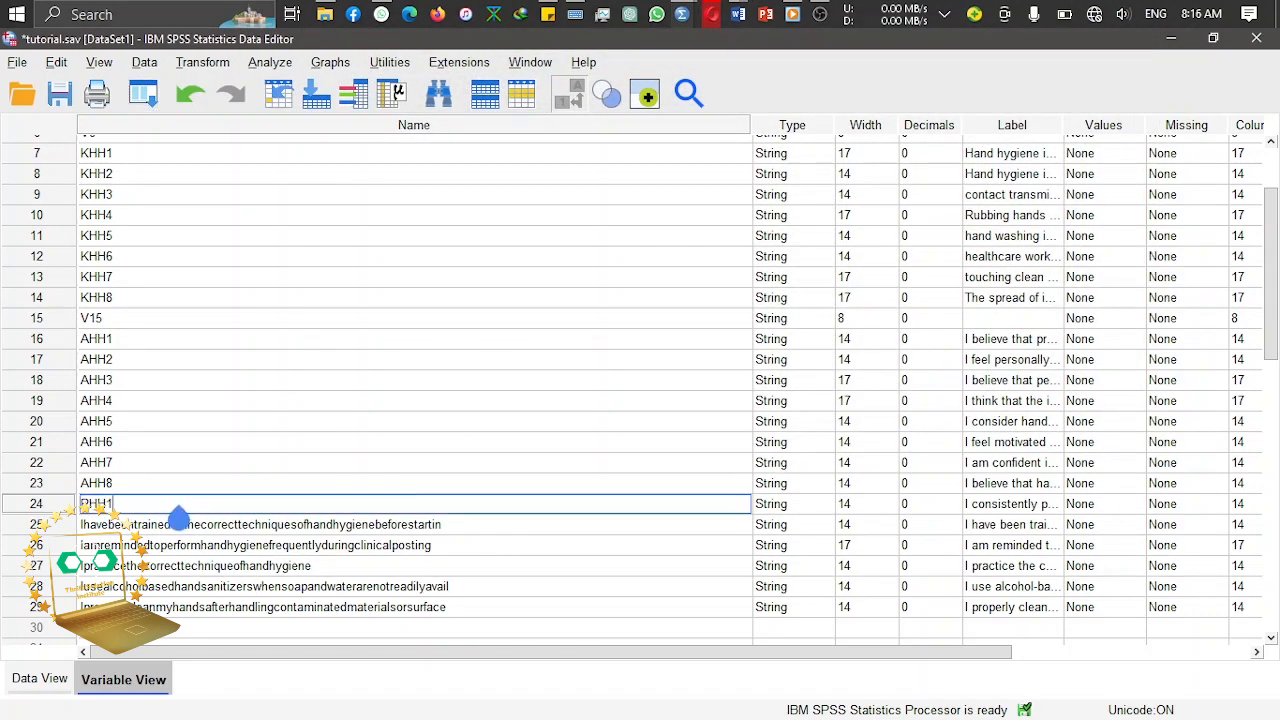
text(1)
double_click(152, 530)
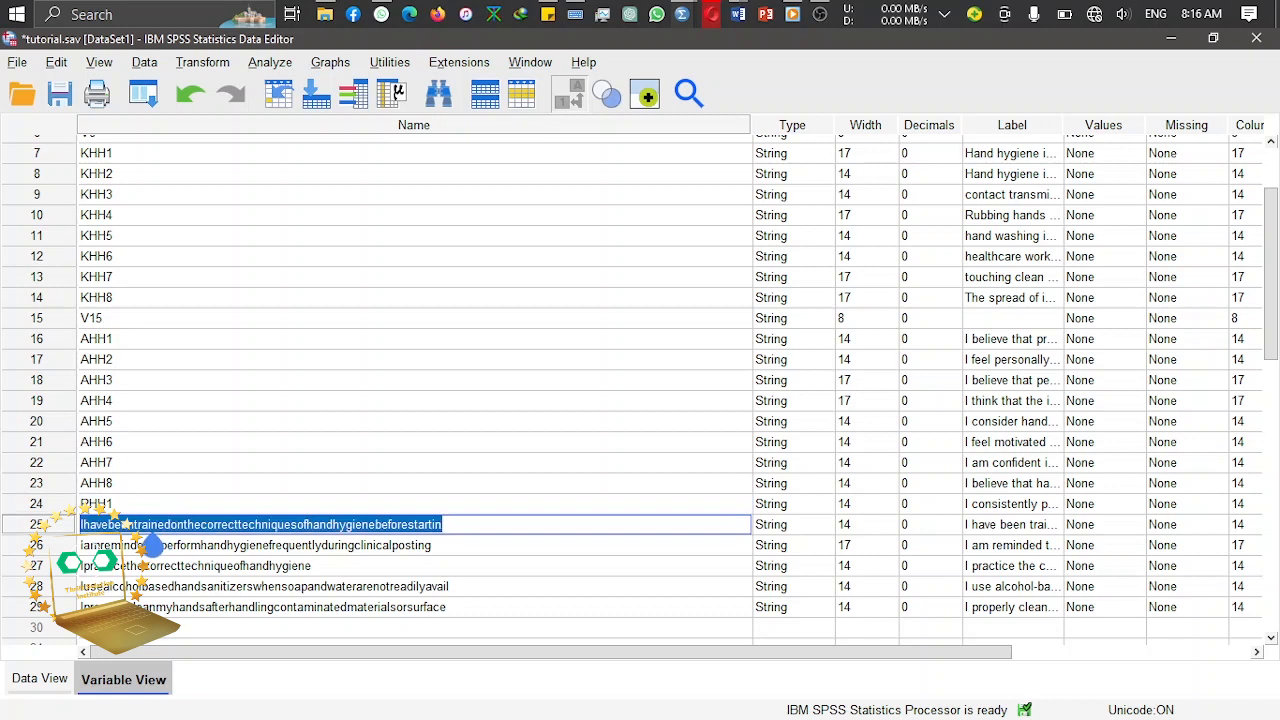
text(PHH2)
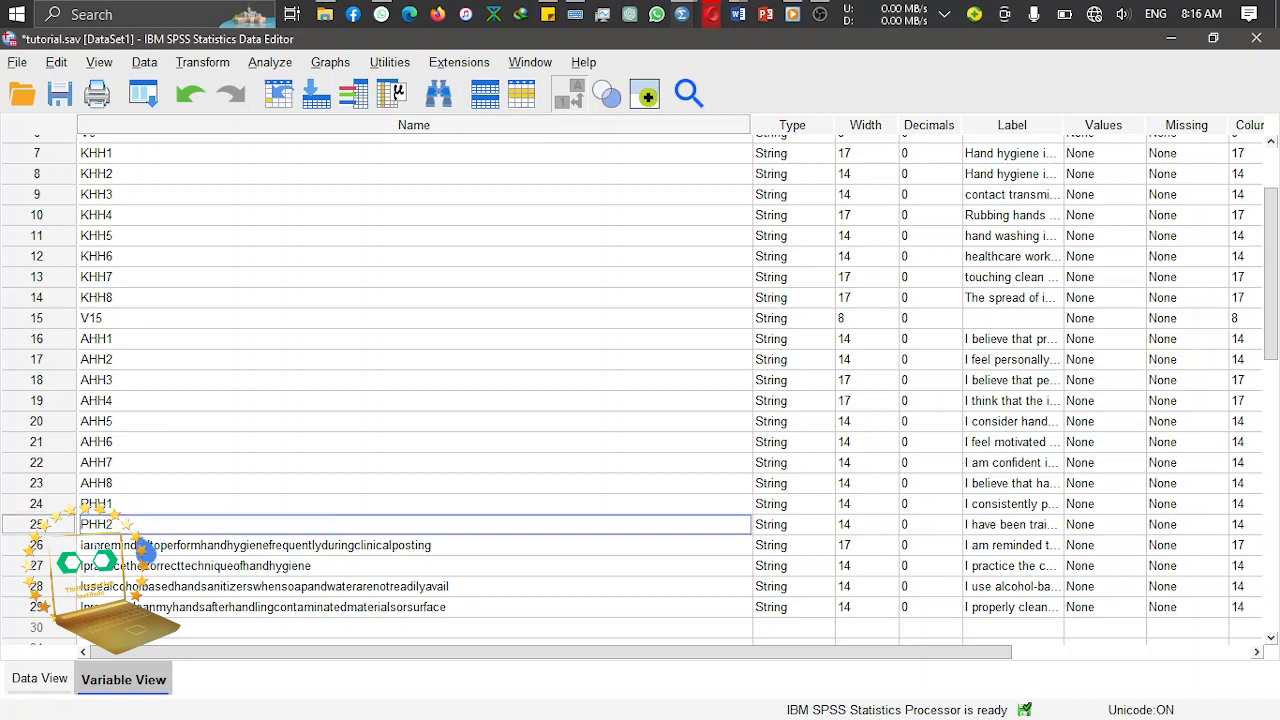
double_click(145, 548)
text(PHH3)
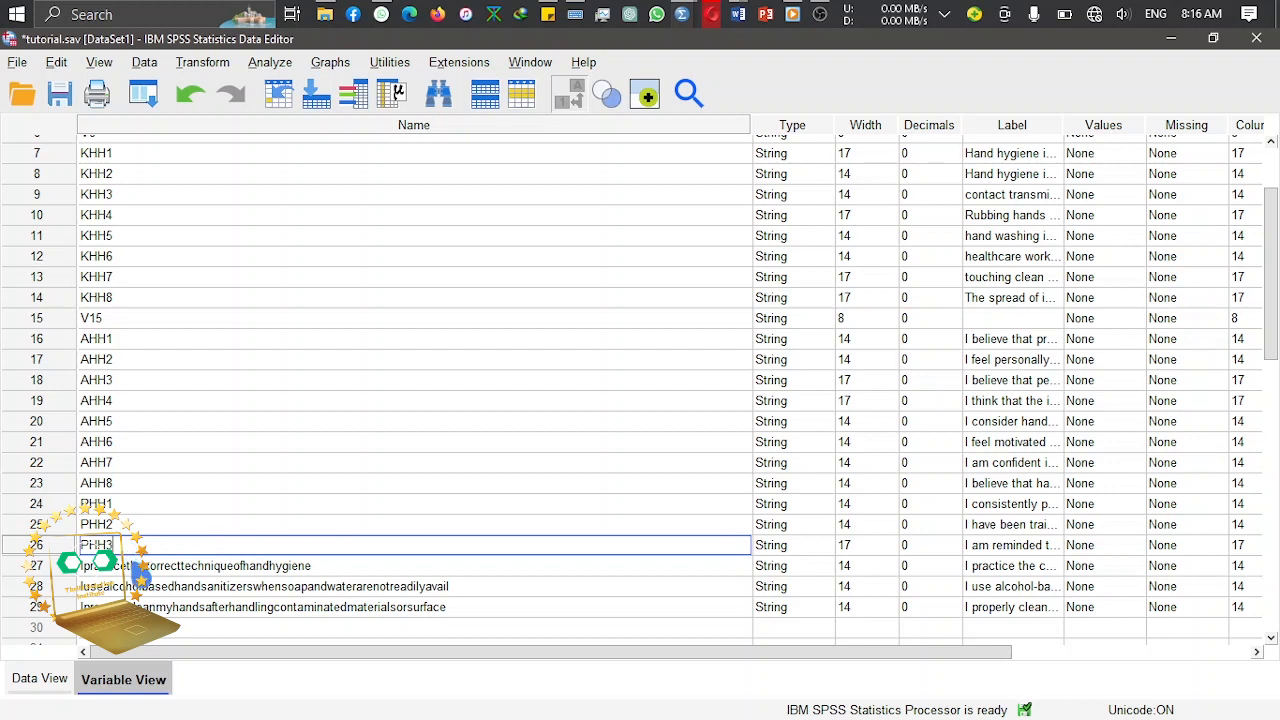
Step: Rename the correct-technique variable in row 27 as PHH4 and the alcohol-based sanitizer variable in row 28 as PHH5
double_click(140, 566)
text(PH)
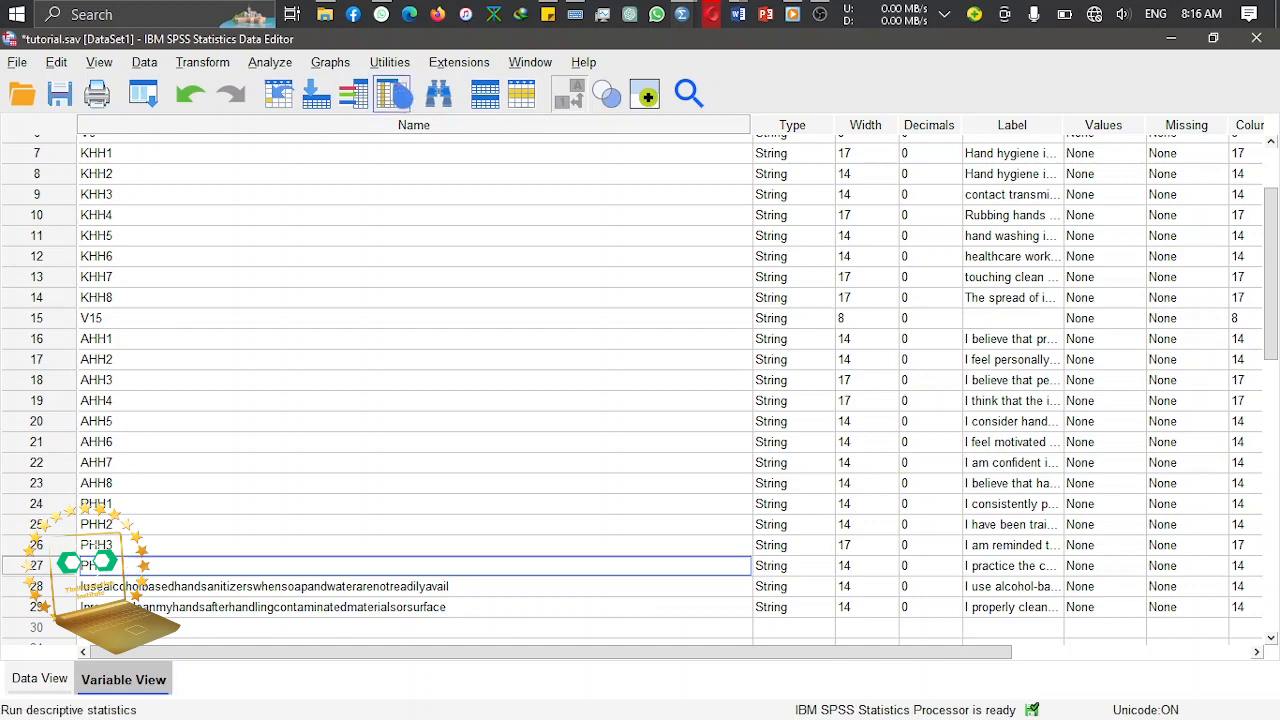
click(575, 14)
click(116, 569)
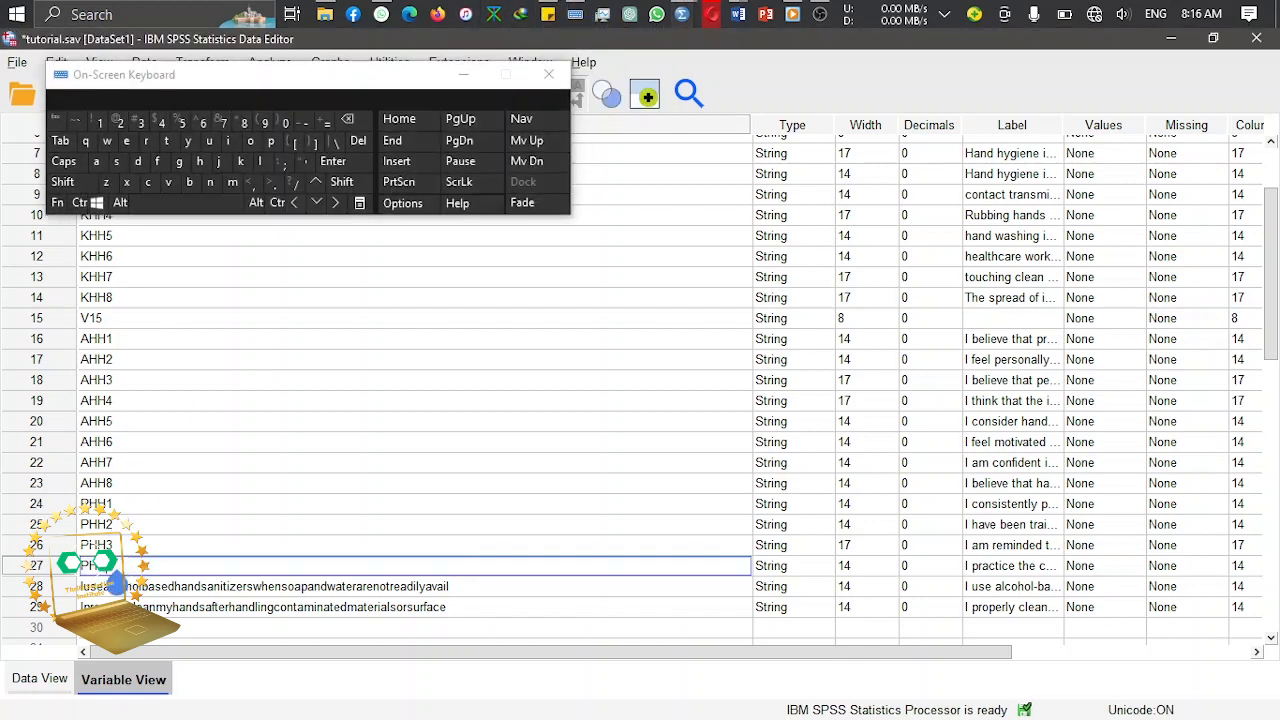
click(162, 127)
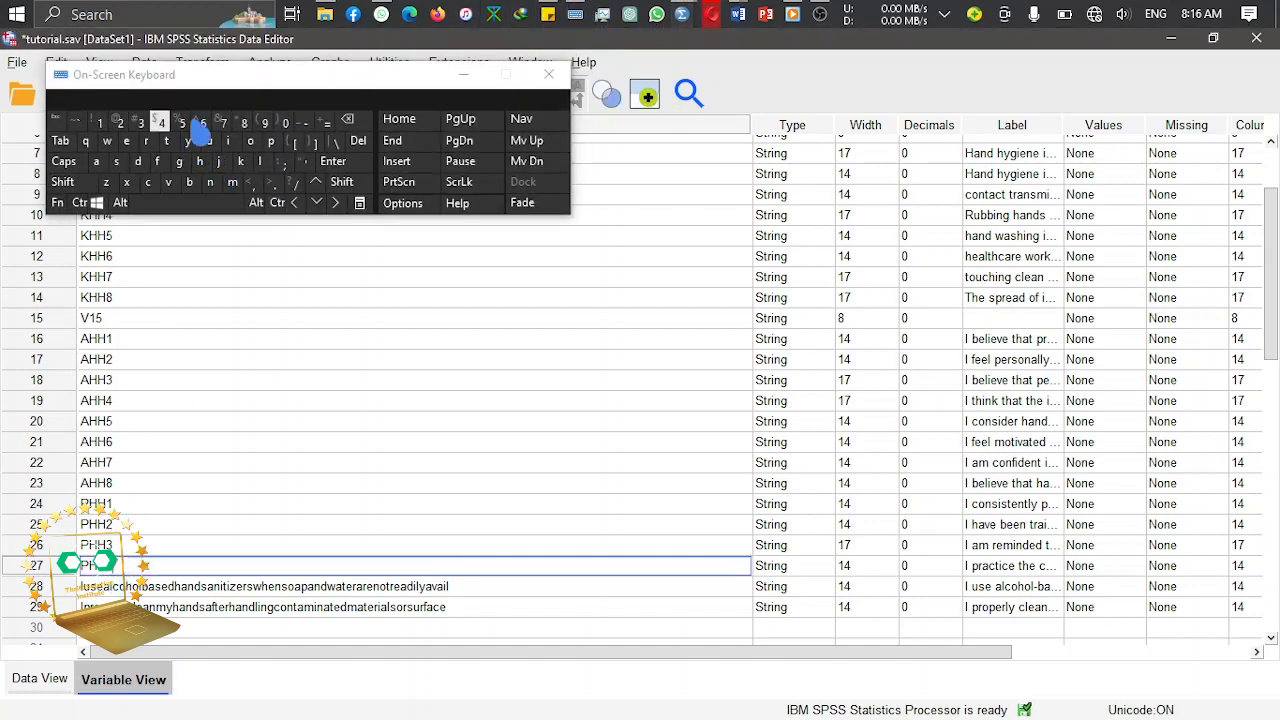
click(463, 76)
double_click(150, 588)
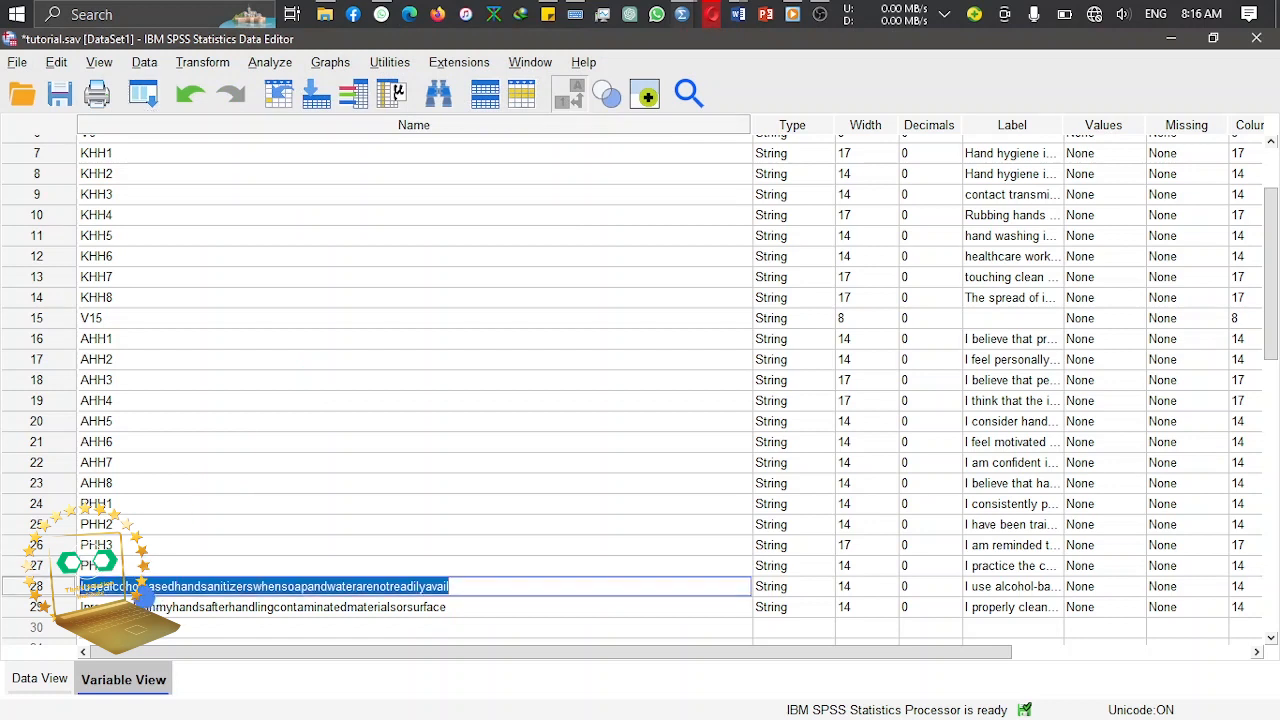
text(PHH5)
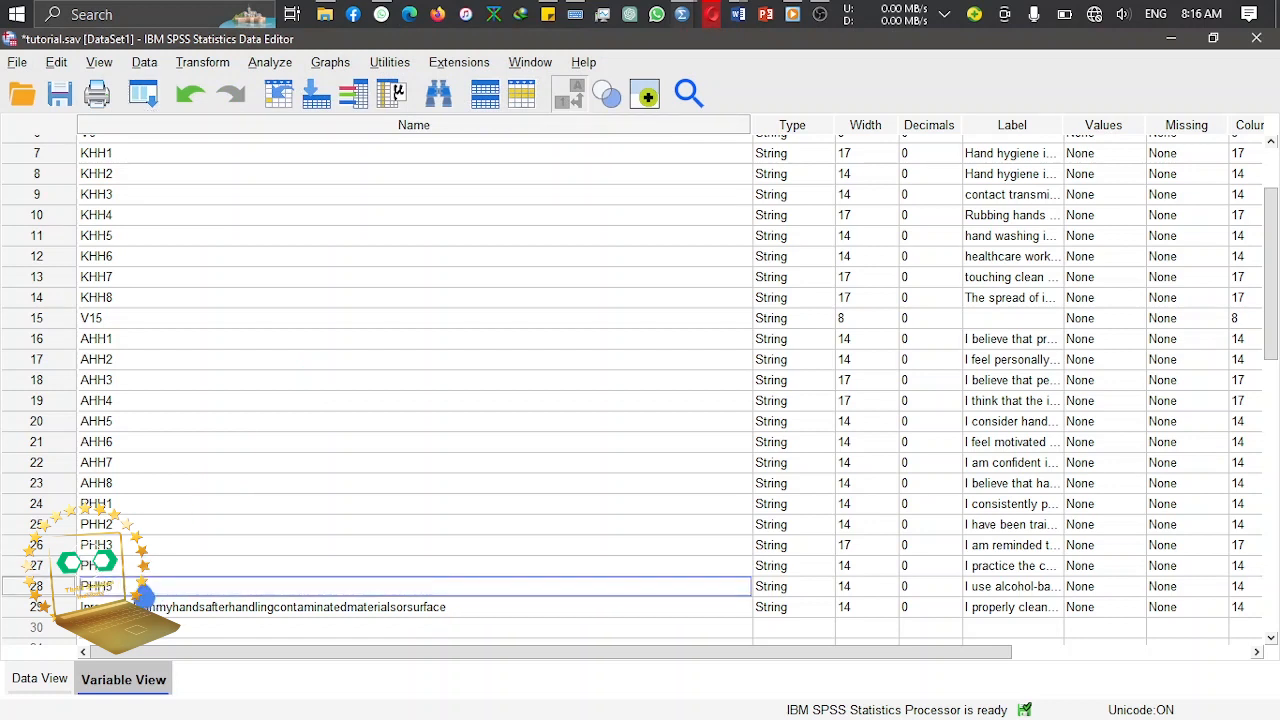
Step: Rename the contaminated-surface handling variable in row 29 as PHH6 and check the renamed columns in the data view
key(Return)
text(PHH6)
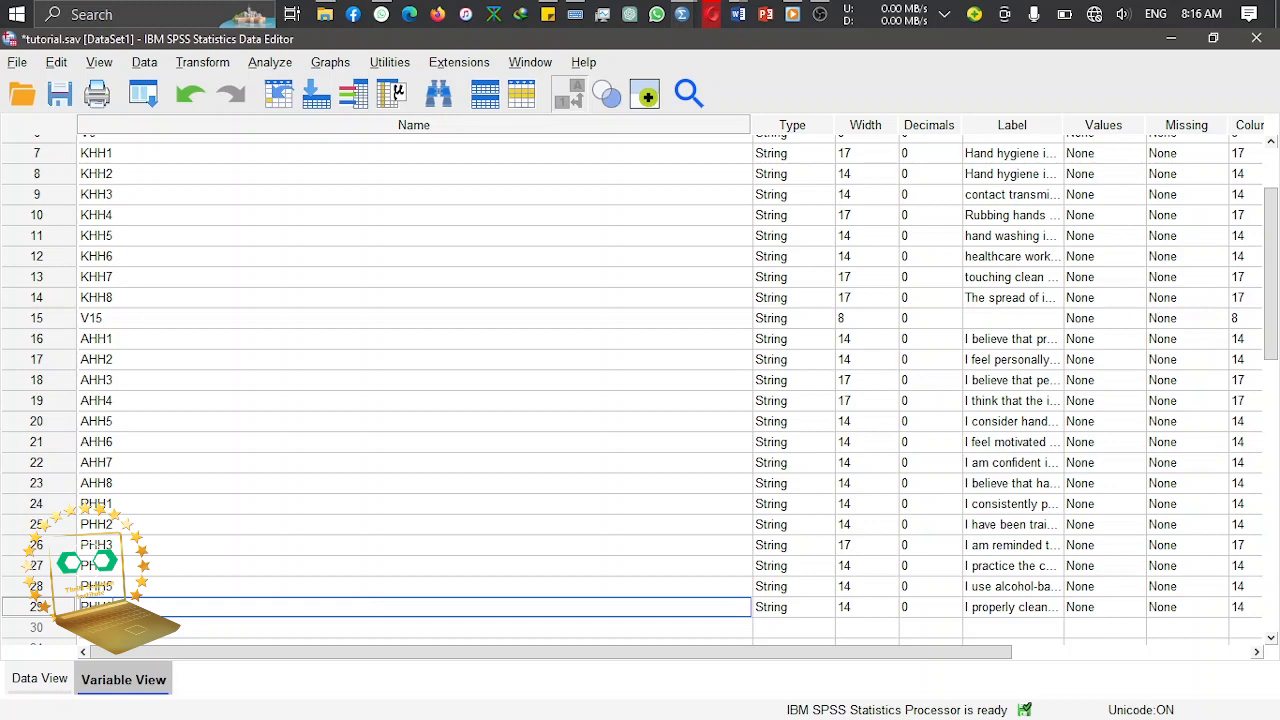
click(58, 680)
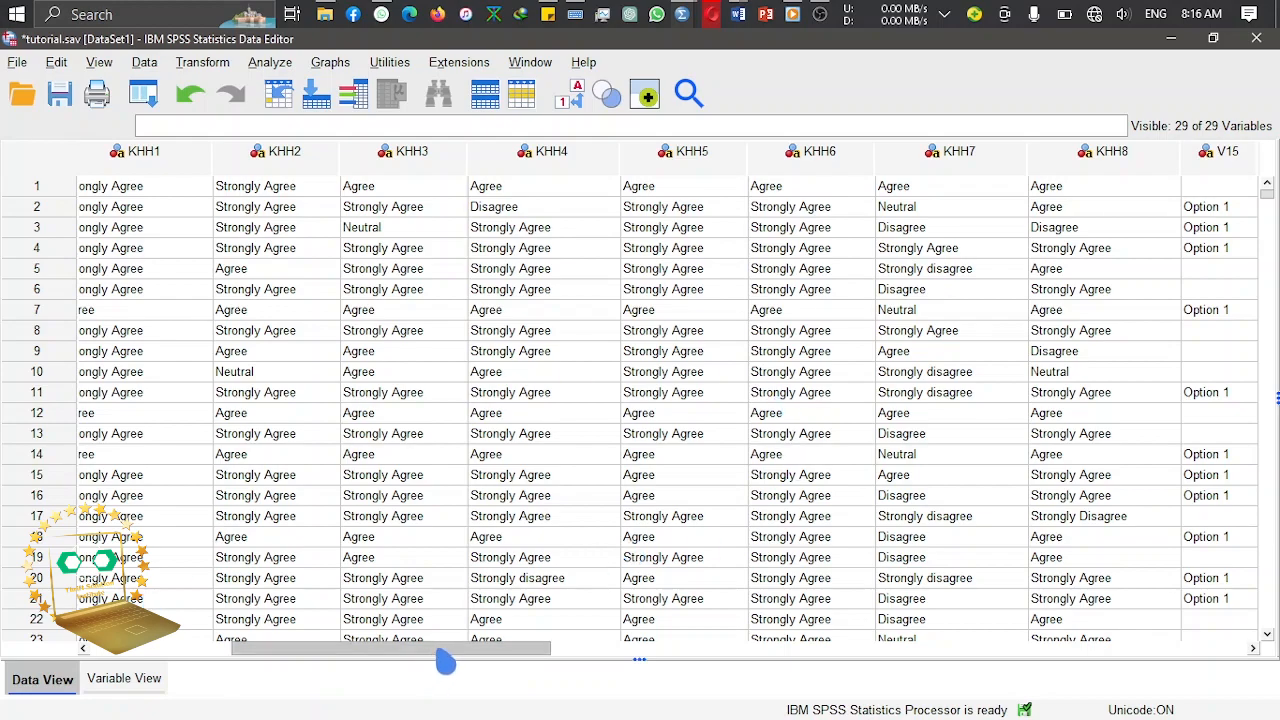
drag(445, 660, 306, 662)
click(104, 683)
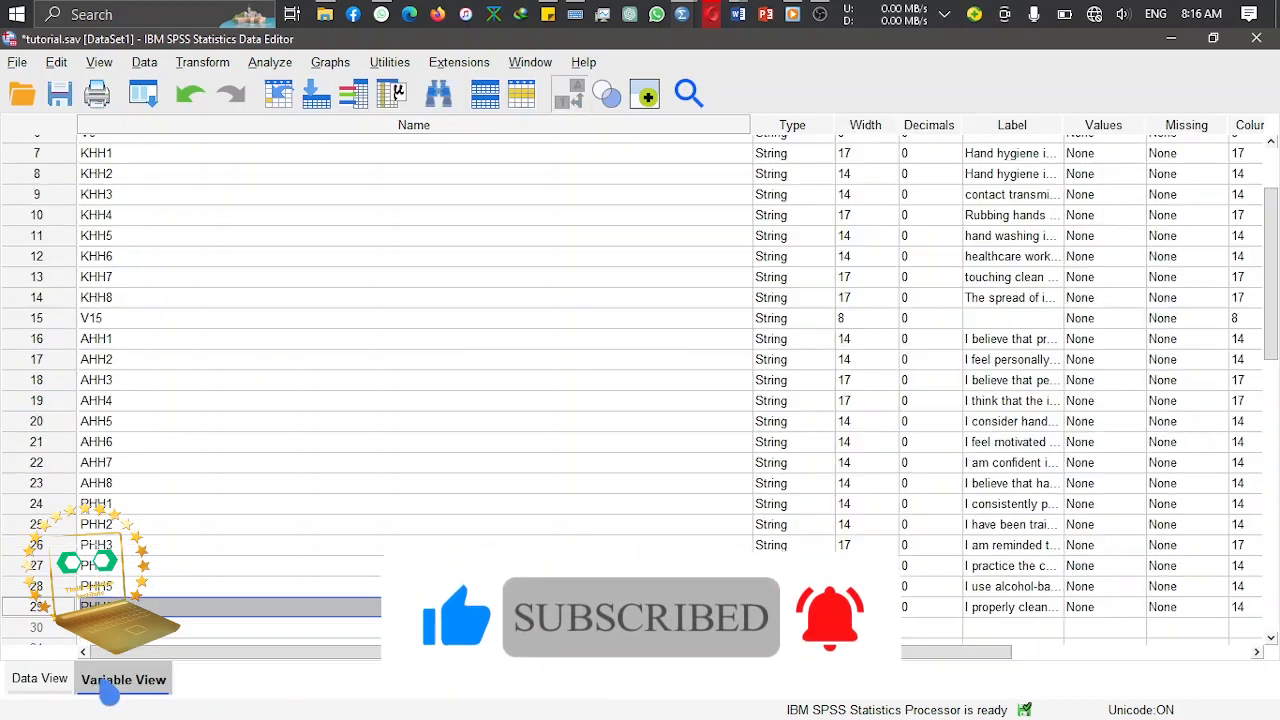
Step: Delete the unlabelled variables V15 and V6 from the variable list and save the dataset
click(40, 318)
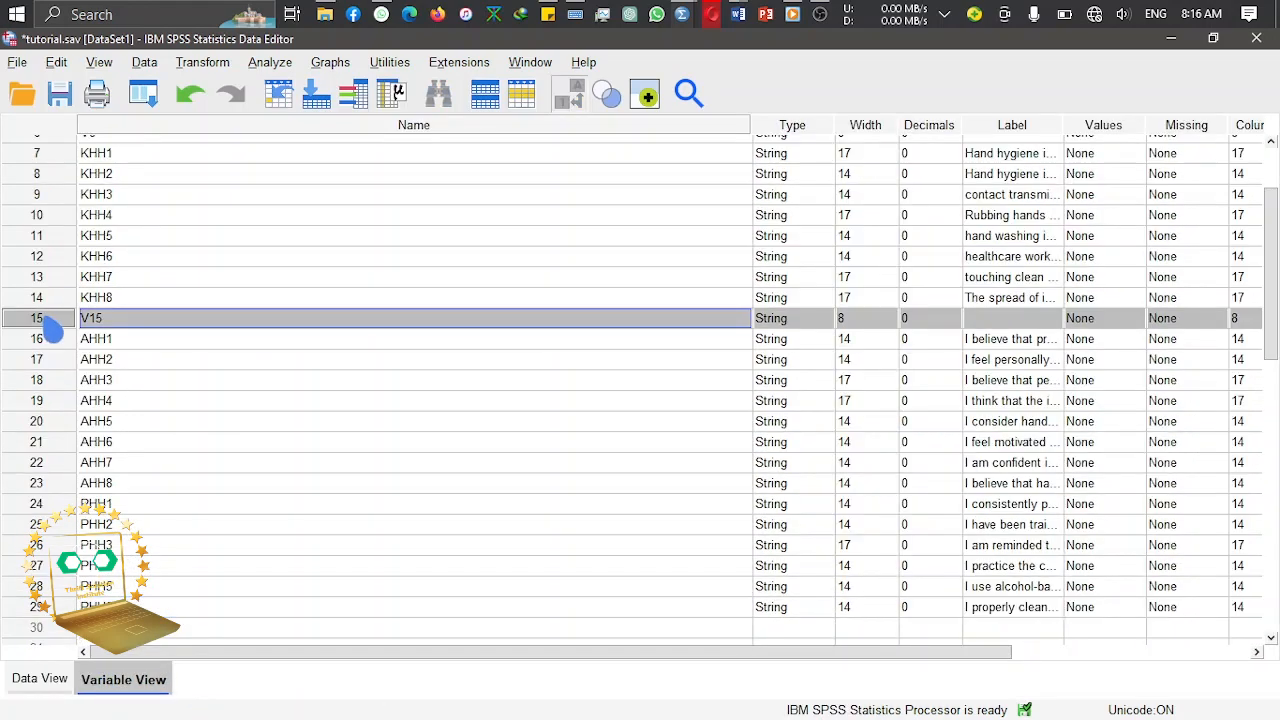
right_click(48, 322)
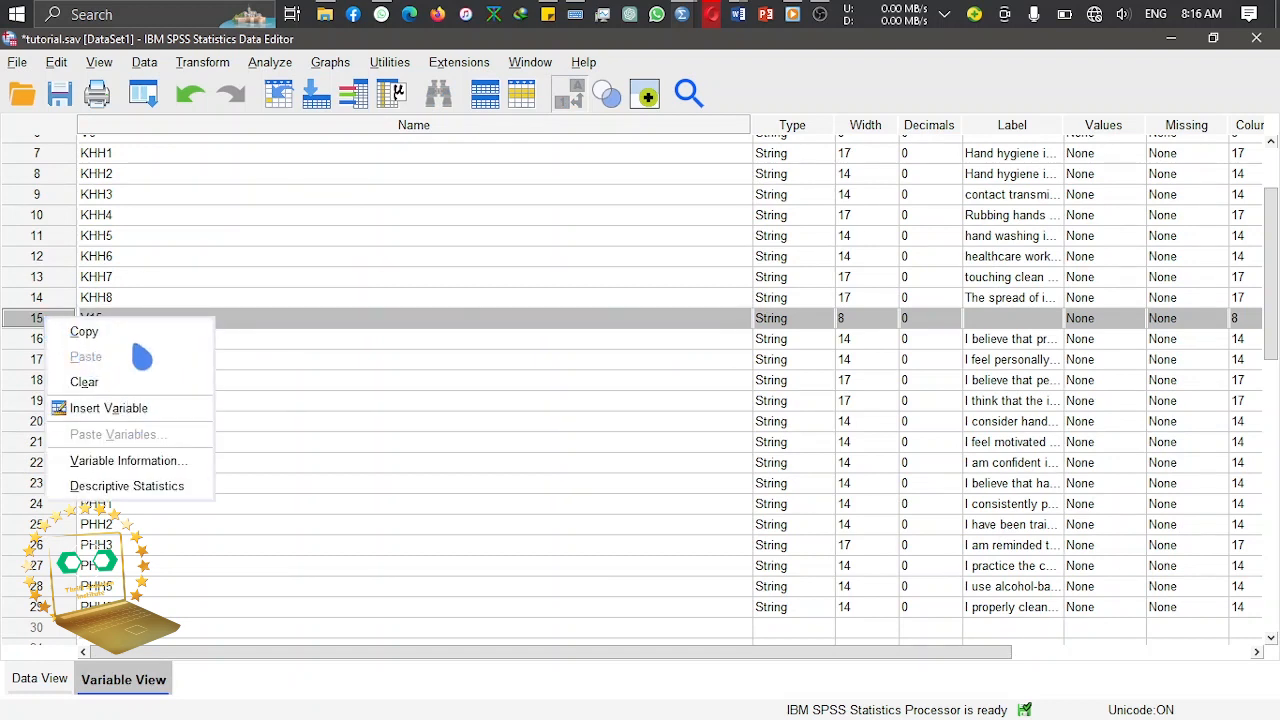
click(88, 381)
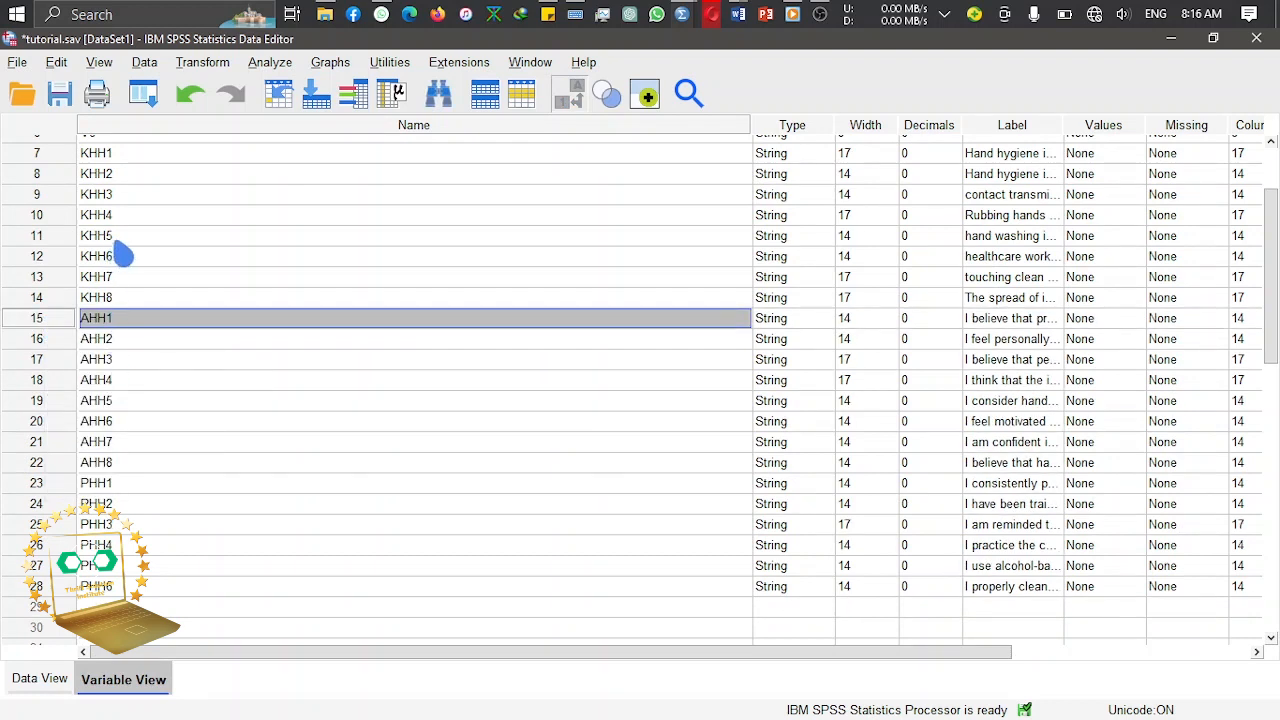
scroll(507, 293, up, 2)
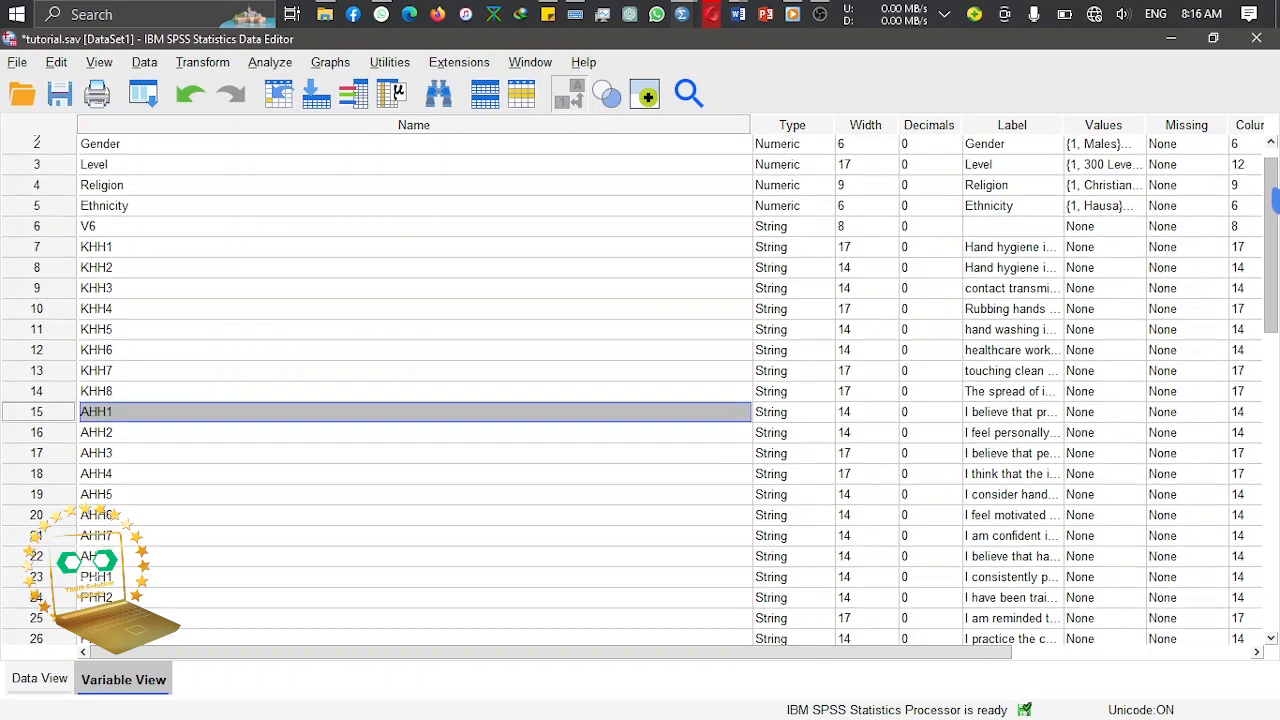
click(35, 252)
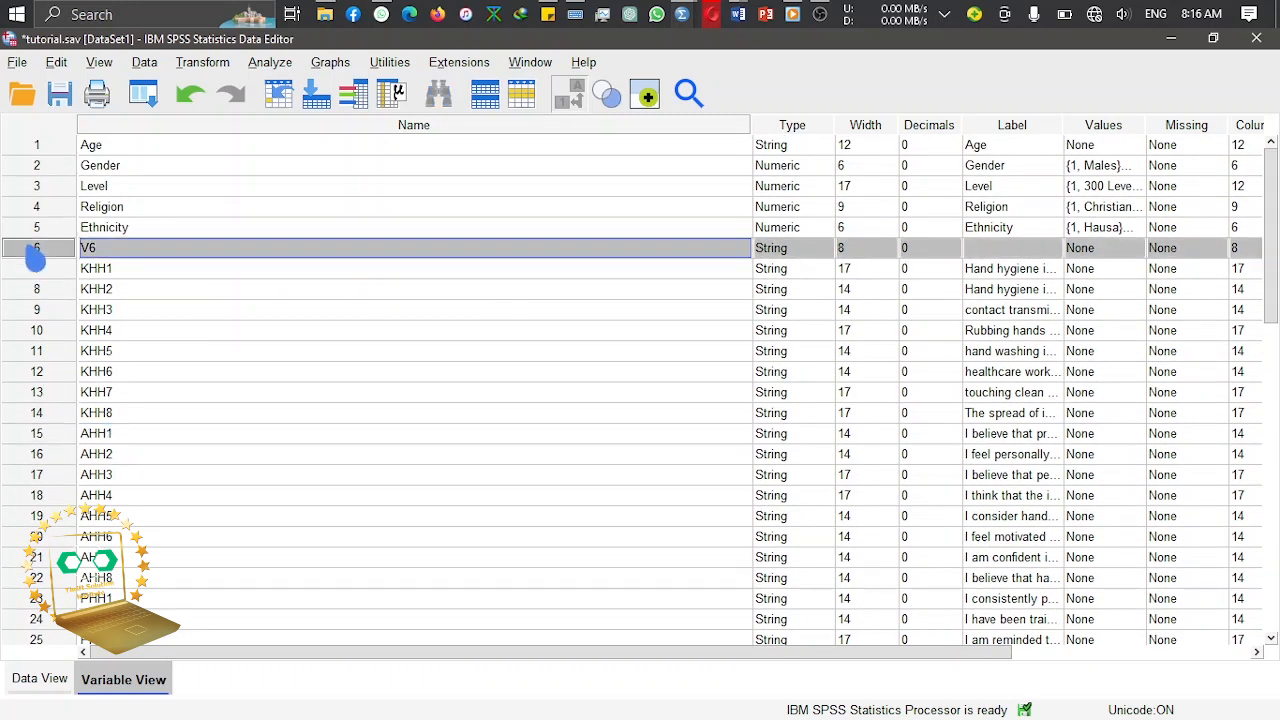
right_click(35, 255)
click(148, 314)
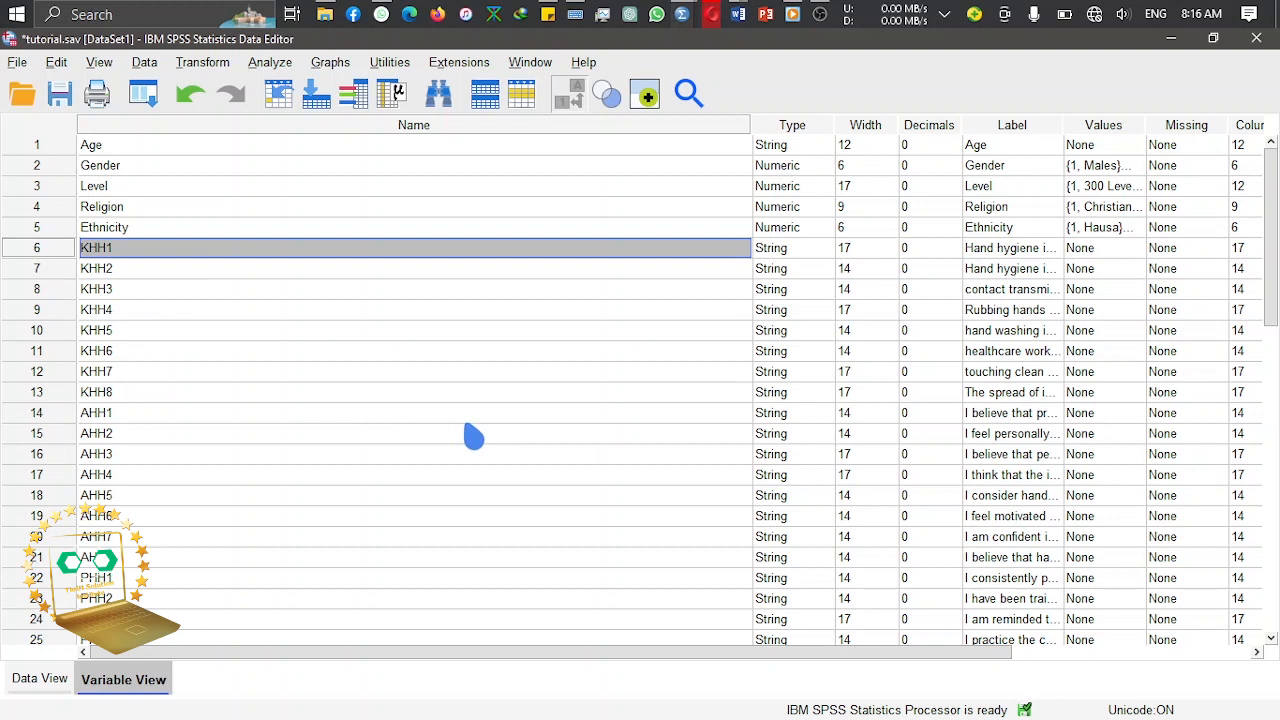
key(ctrl+s)
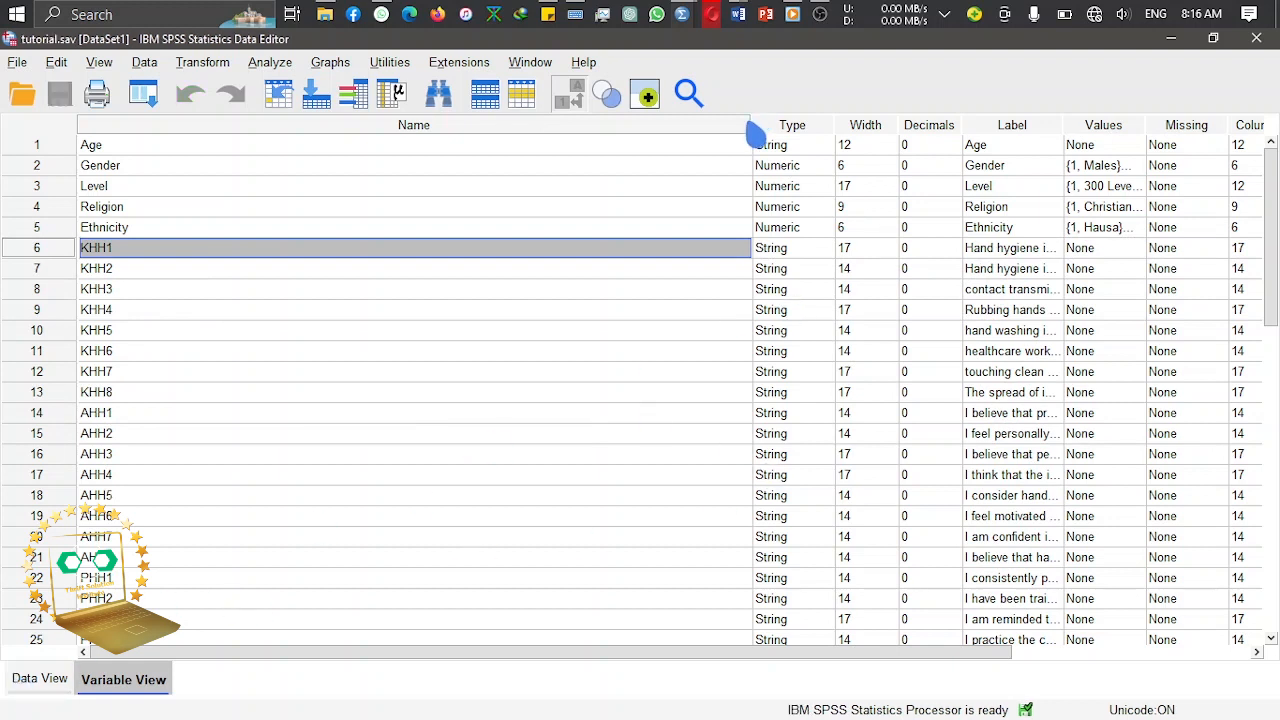
Step: Narrow the Name column to bring the other attributes into view and go through the demographic variables from Age to Ethnicity
drag(750, 124, 180, 160)
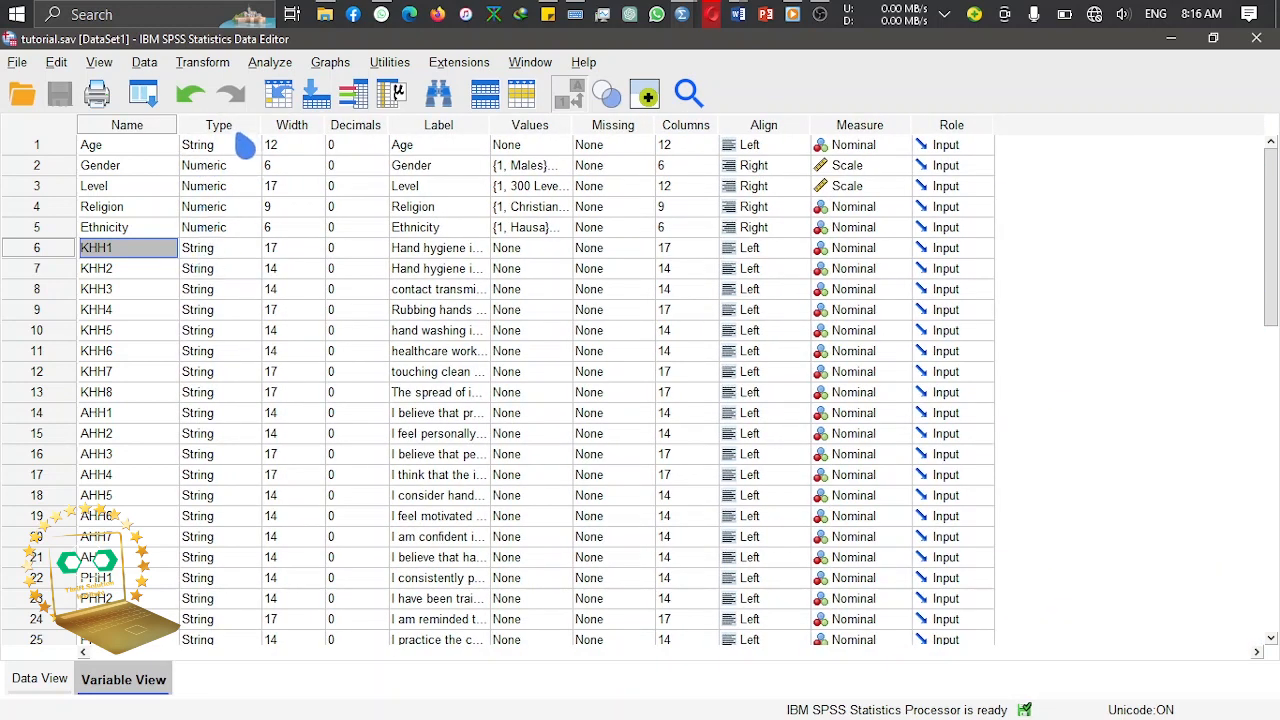
click(130, 149)
click(138, 165)
click(141, 187)
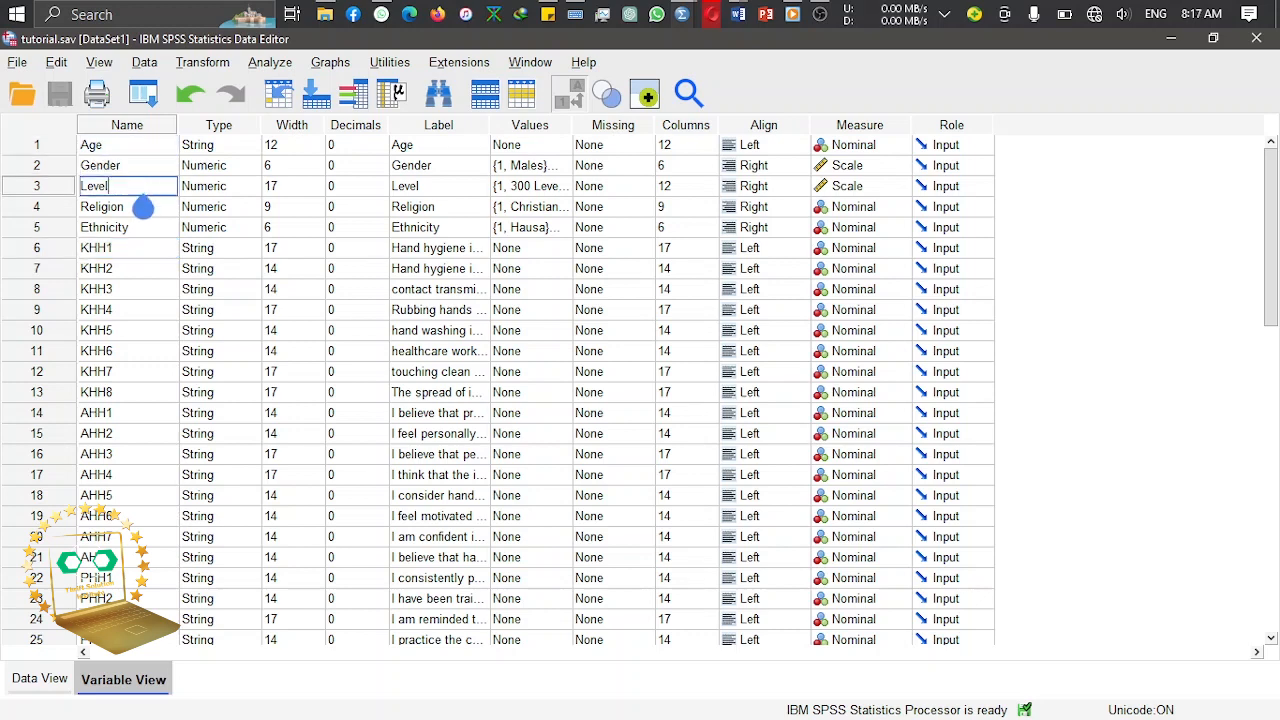
click(143, 206)
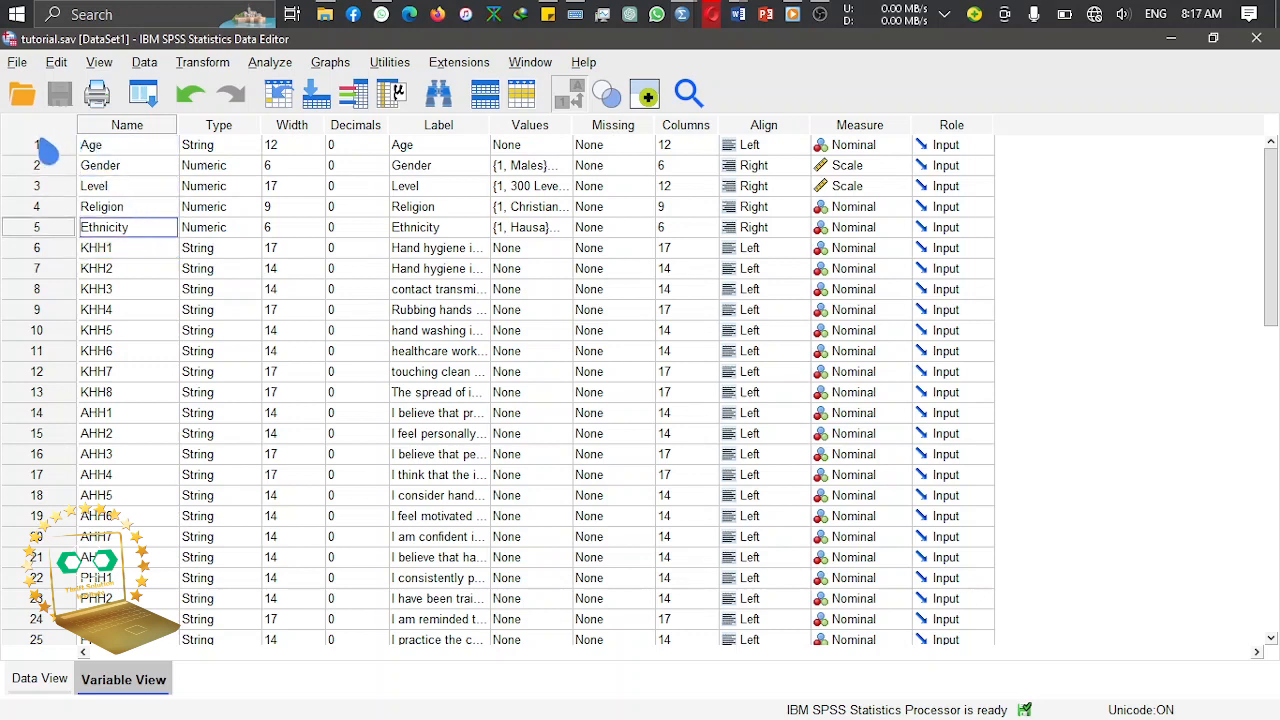
drag(48, 148, 60, 222)
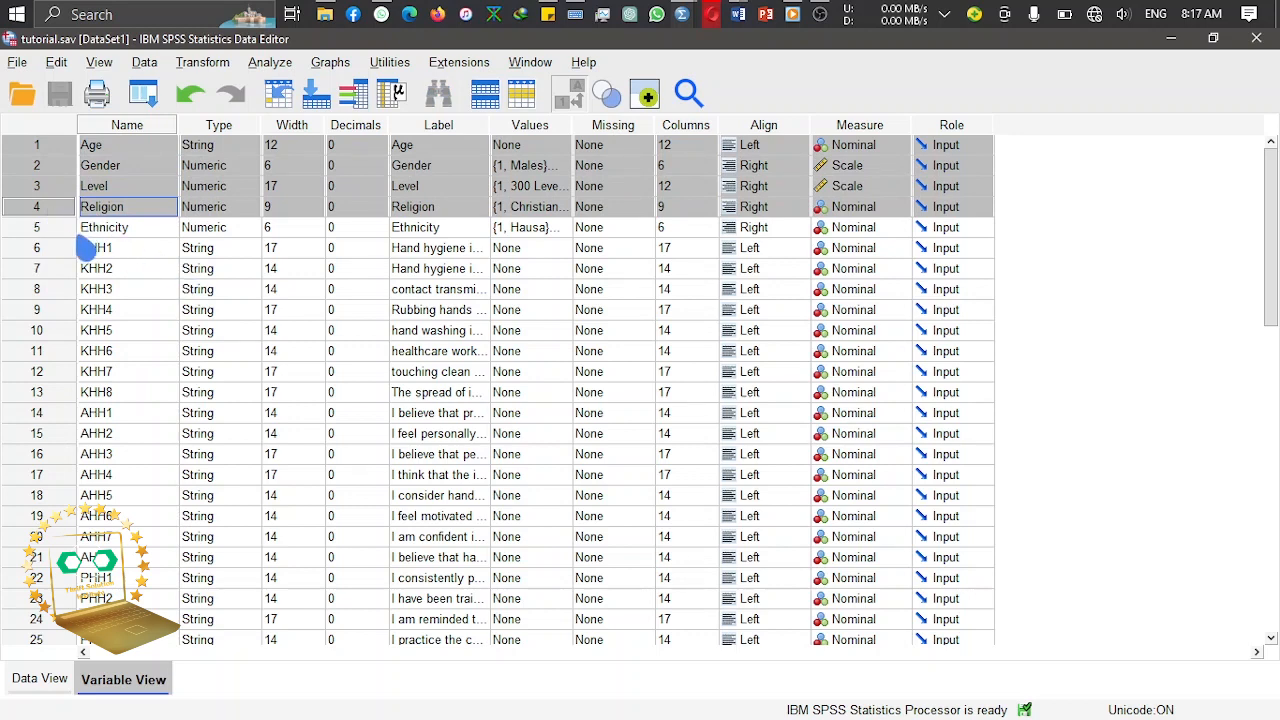
click(80, 230)
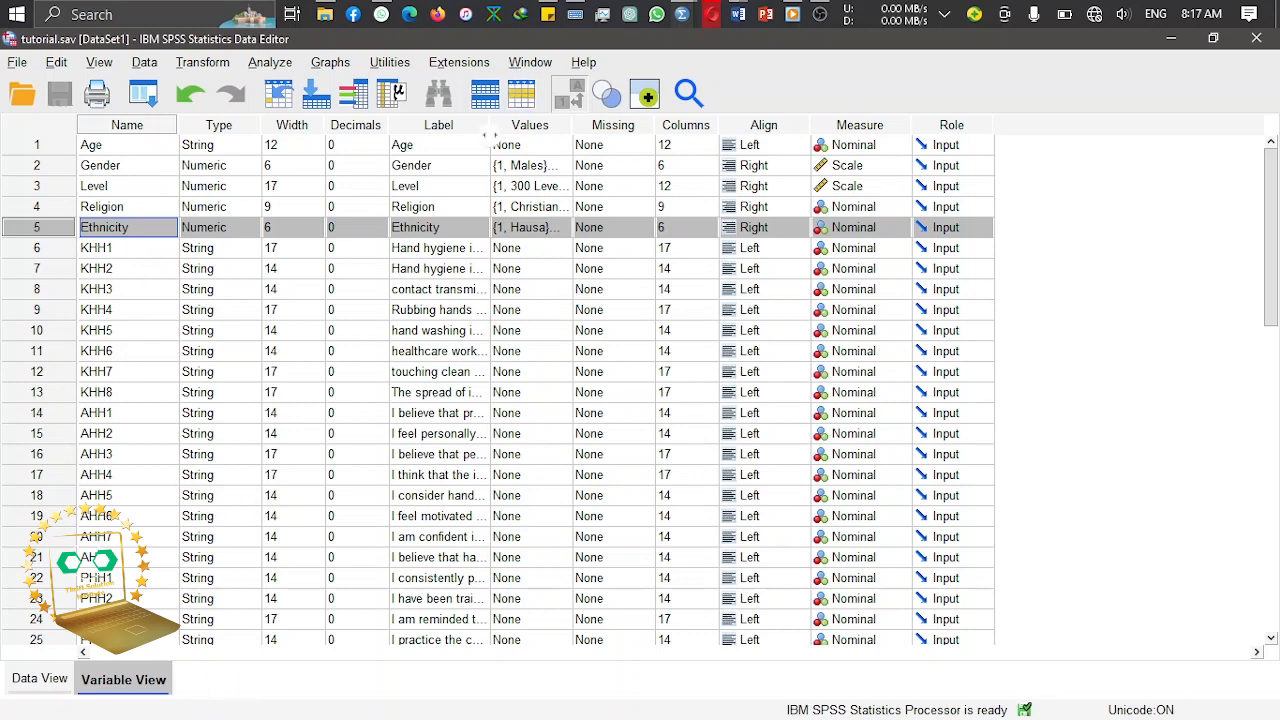
Step: Resize the Name, Type, Width, Decimals, Label and Values columns to compact widths in the variable list
drag(588, 118, 812, 125)
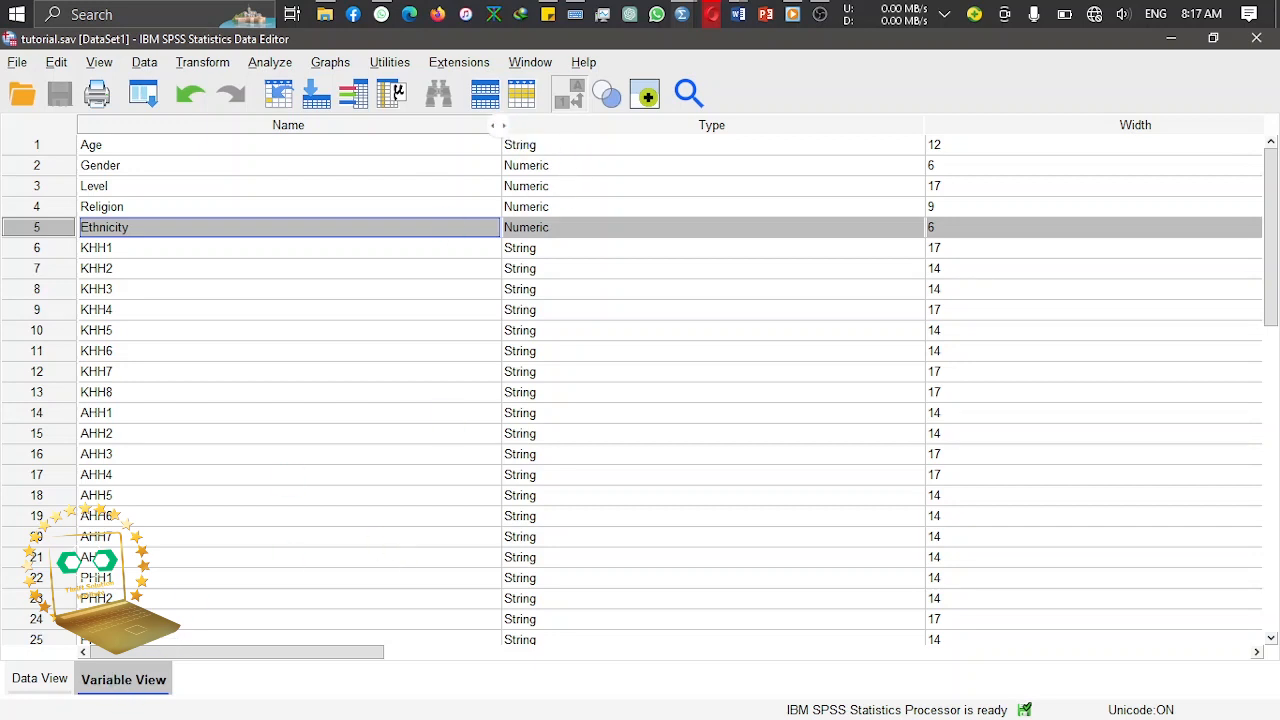
drag(505, 124, 186, 160)
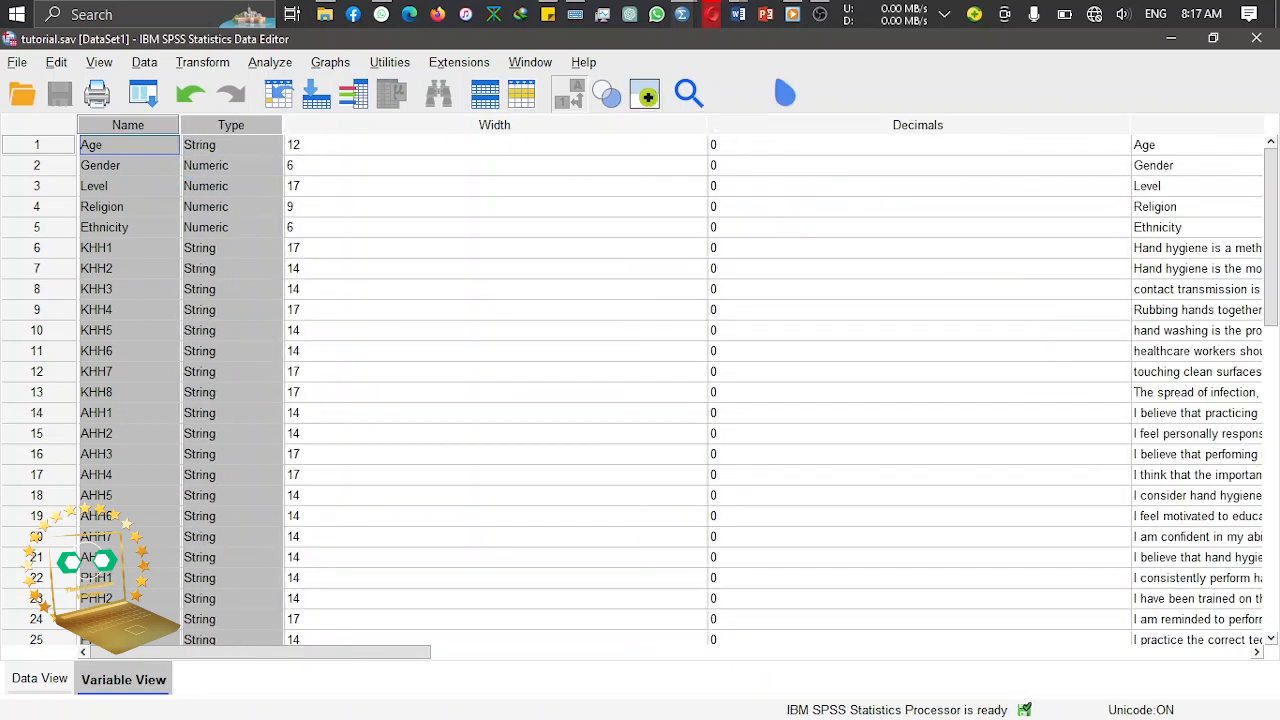
drag(706, 124, 350, 127)
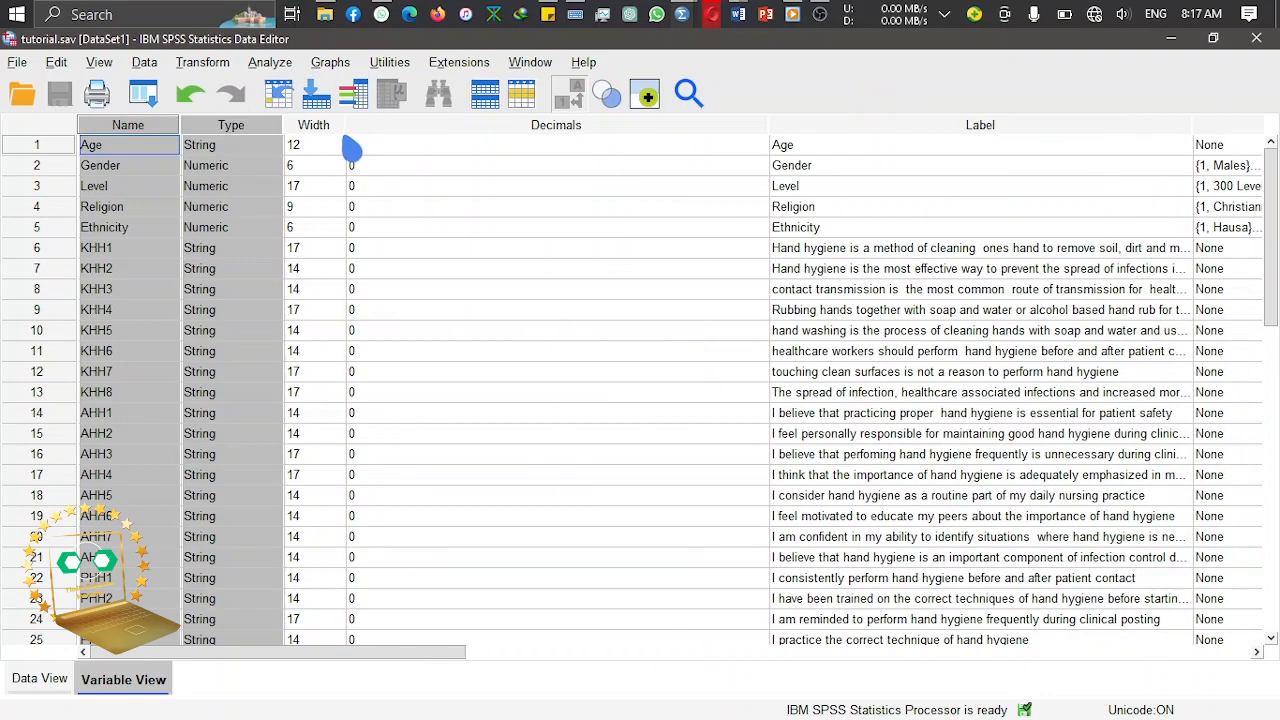
drag(764, 132, 411, 168)
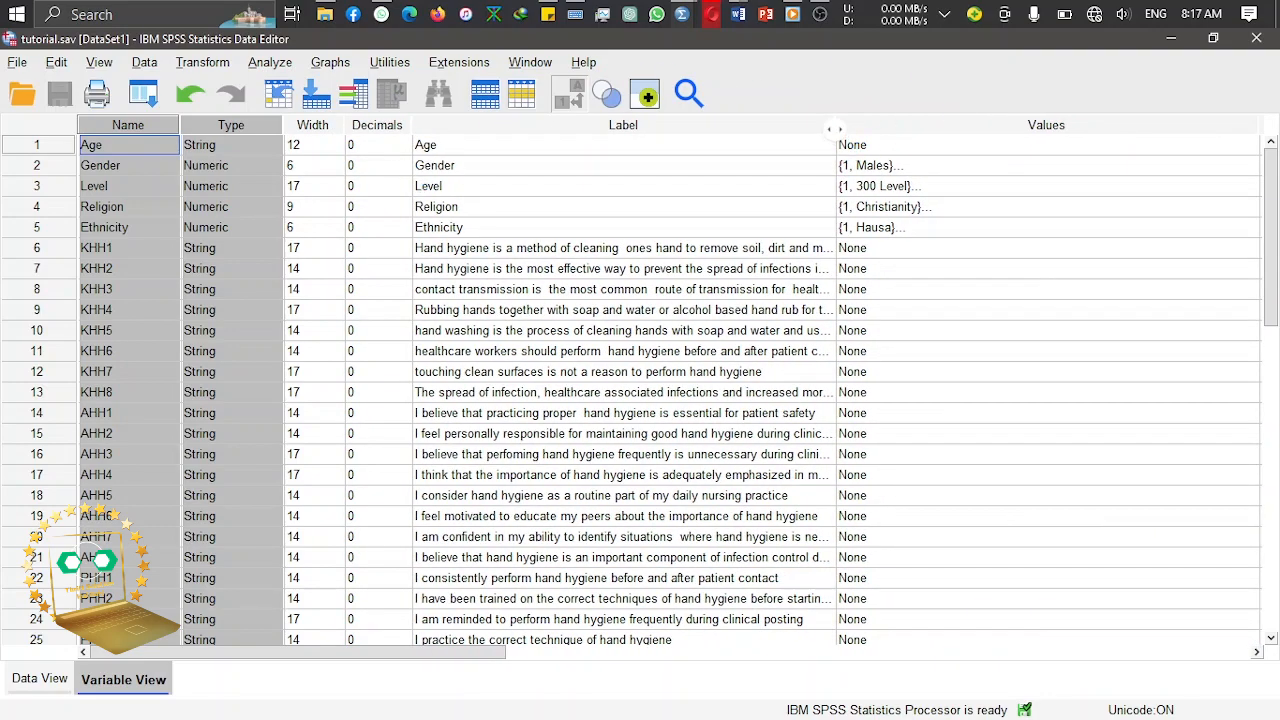
drag(834, 128, 491, 150)
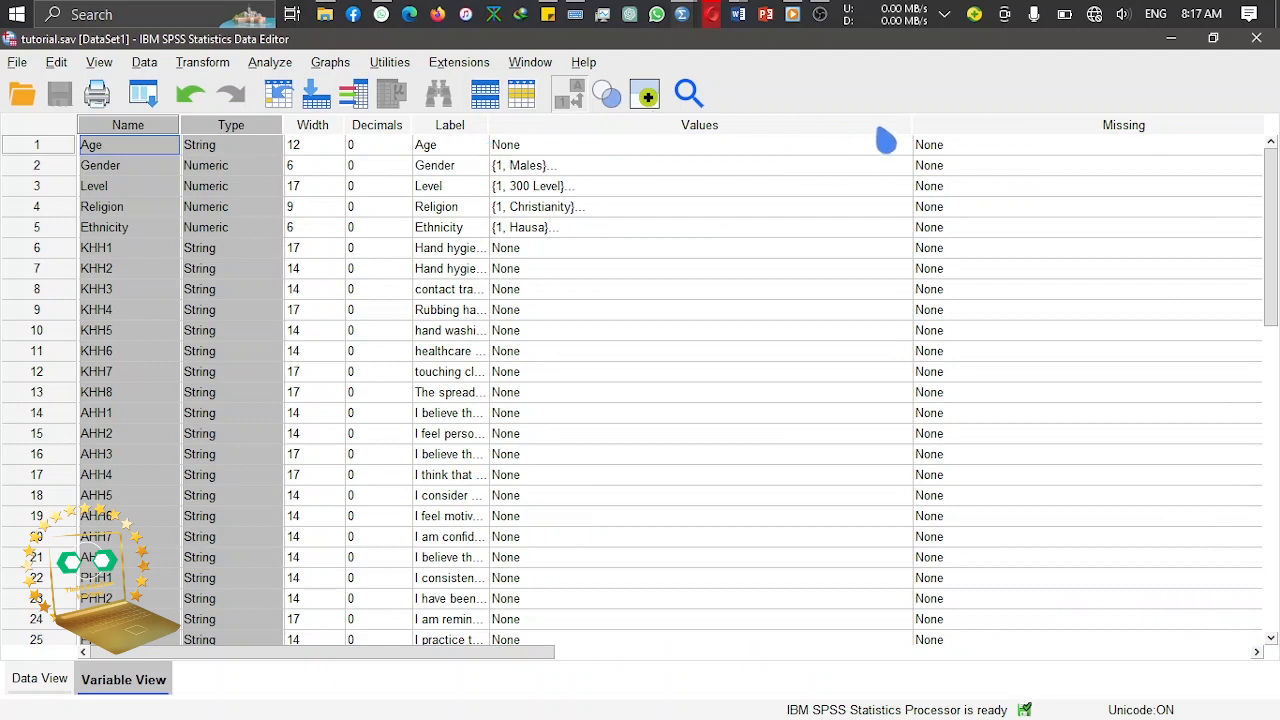
drag(910, 128, 608, 177)
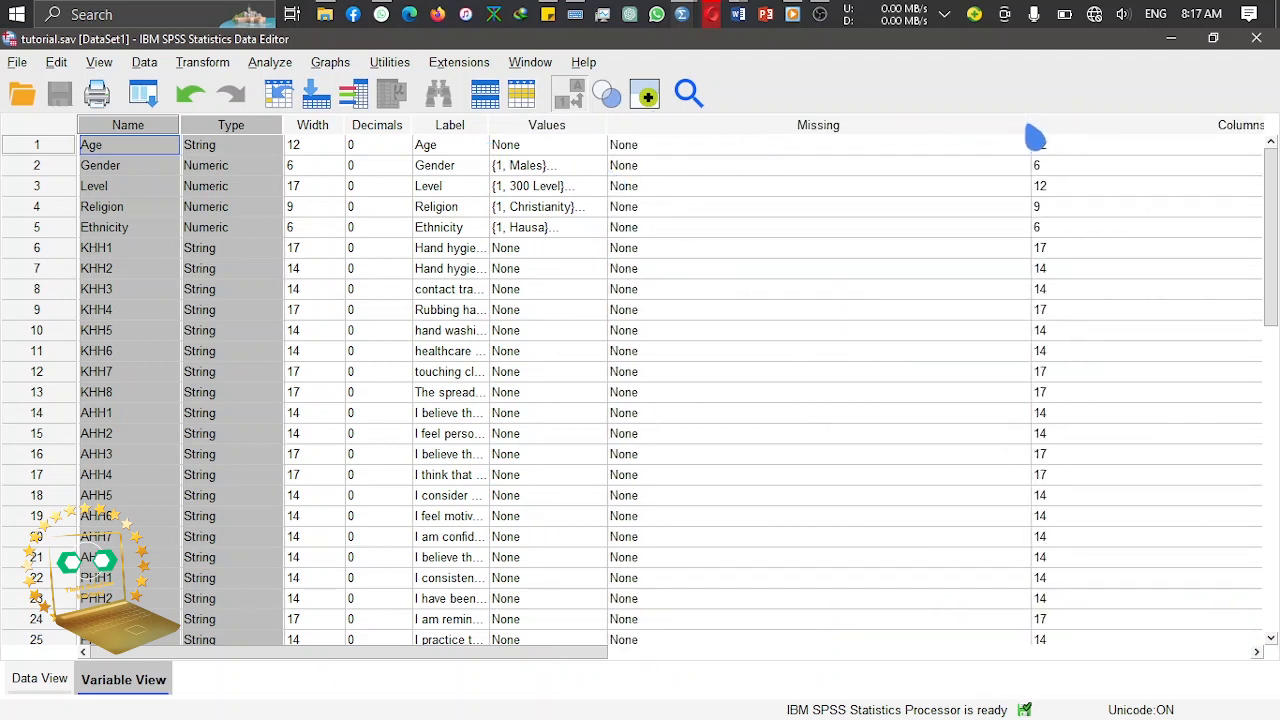
Step: Narrow the Missing, Columns, Align and Measure columns so the variable attributes fit on one screen
click(1035, 134)
drag(838, 121, 578, 160)
drag(993, 127, 671, 171)
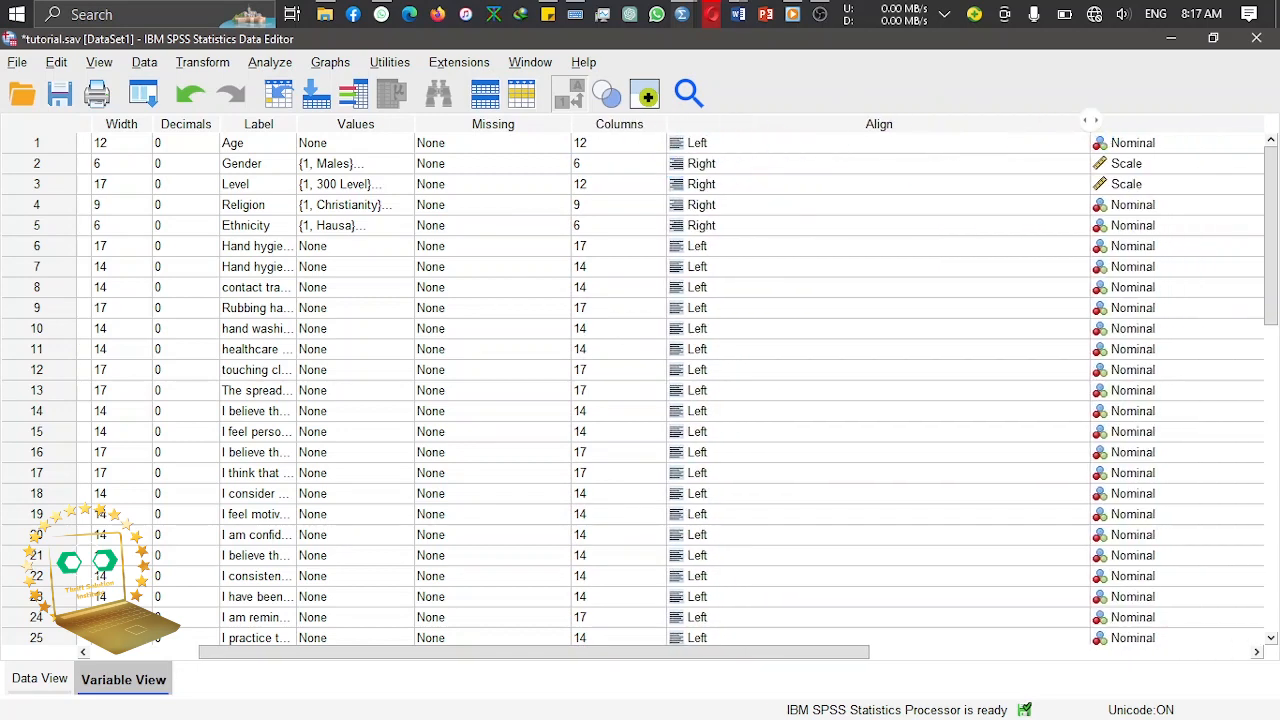
drag(1090, 120, 786, 163)
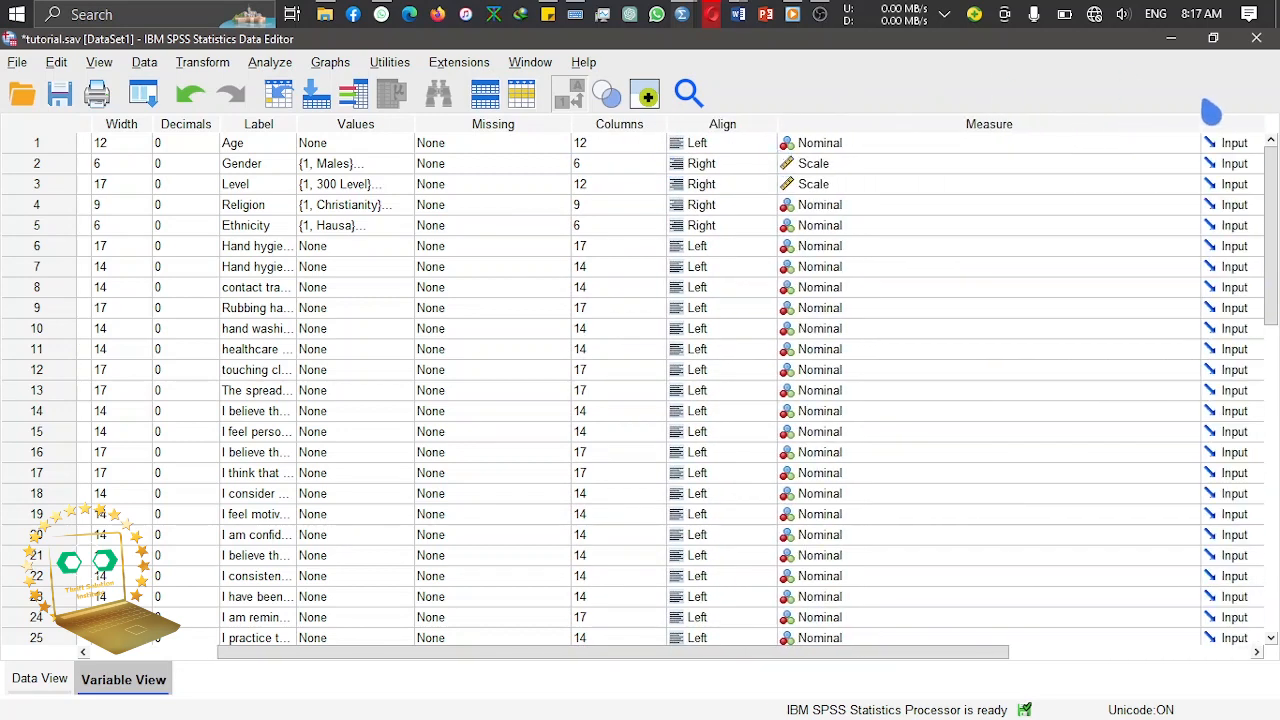
drag(1203, 118, 929, 149)
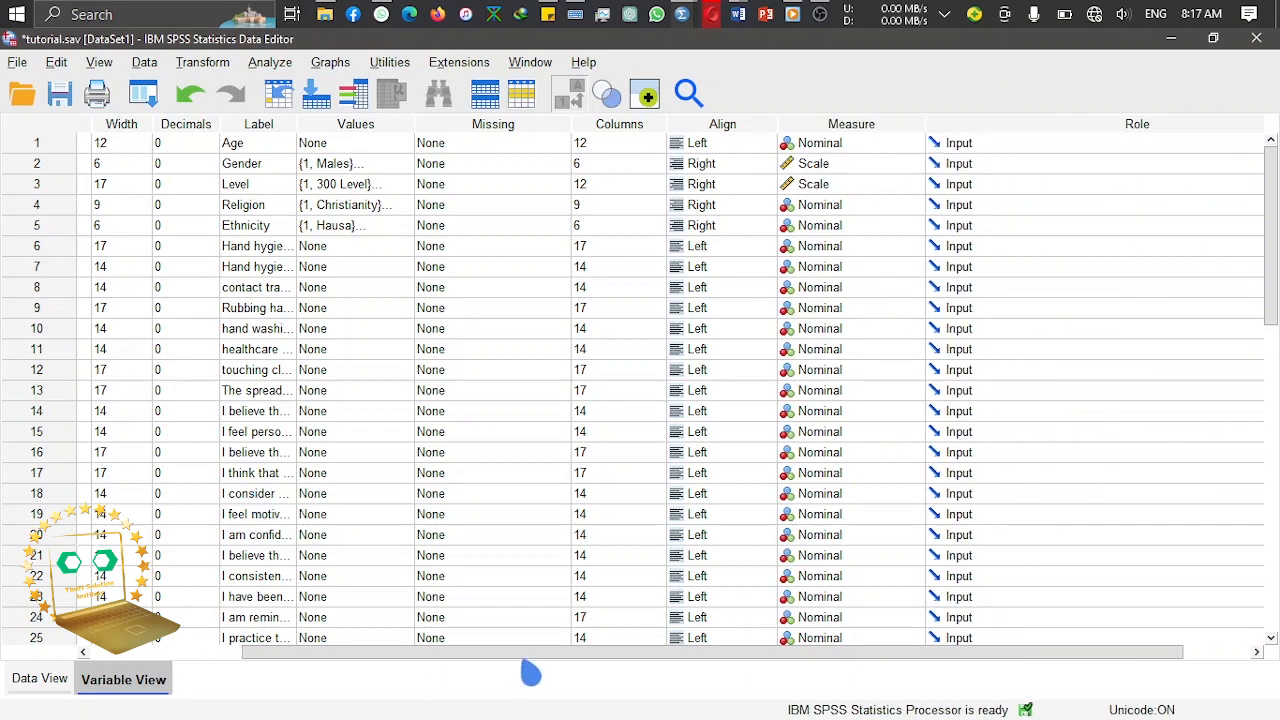
drag(529, 658, 374, 675)
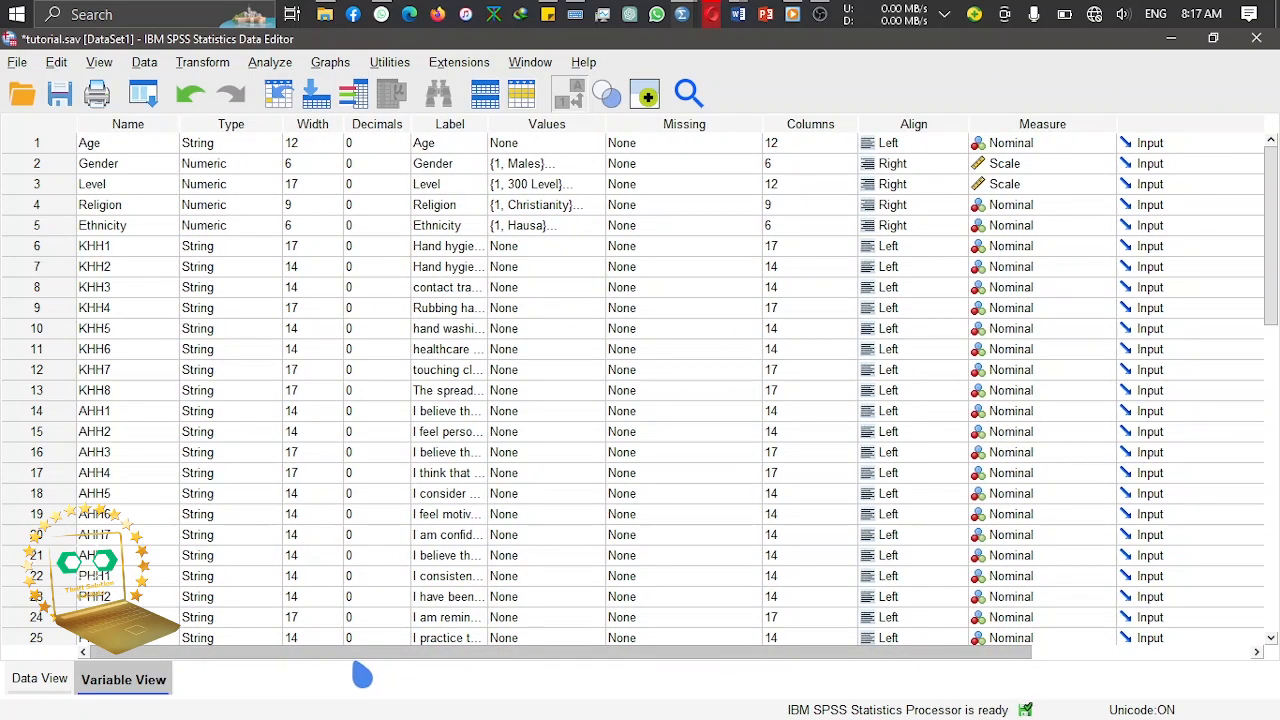
Step: Review the variable names, the types and value labels of KHH1 to PHH6, and the coded responses in the data view
click(118, 126)
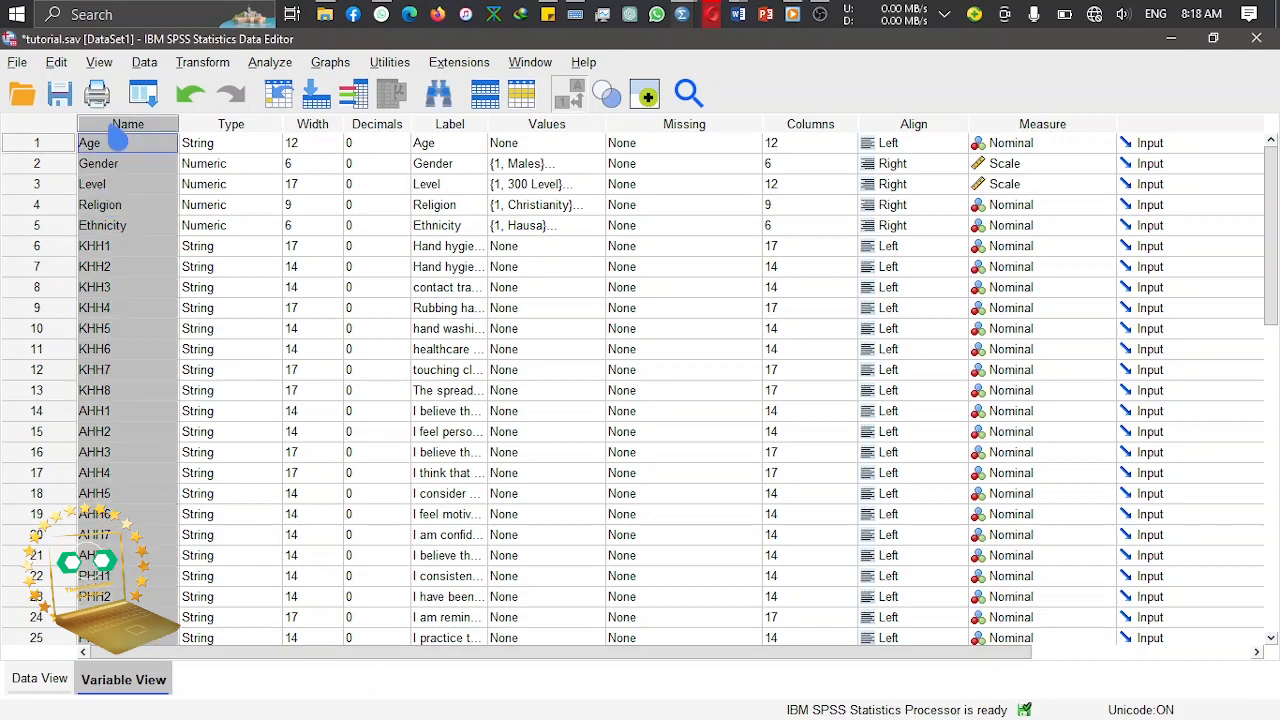
click(231, 126)
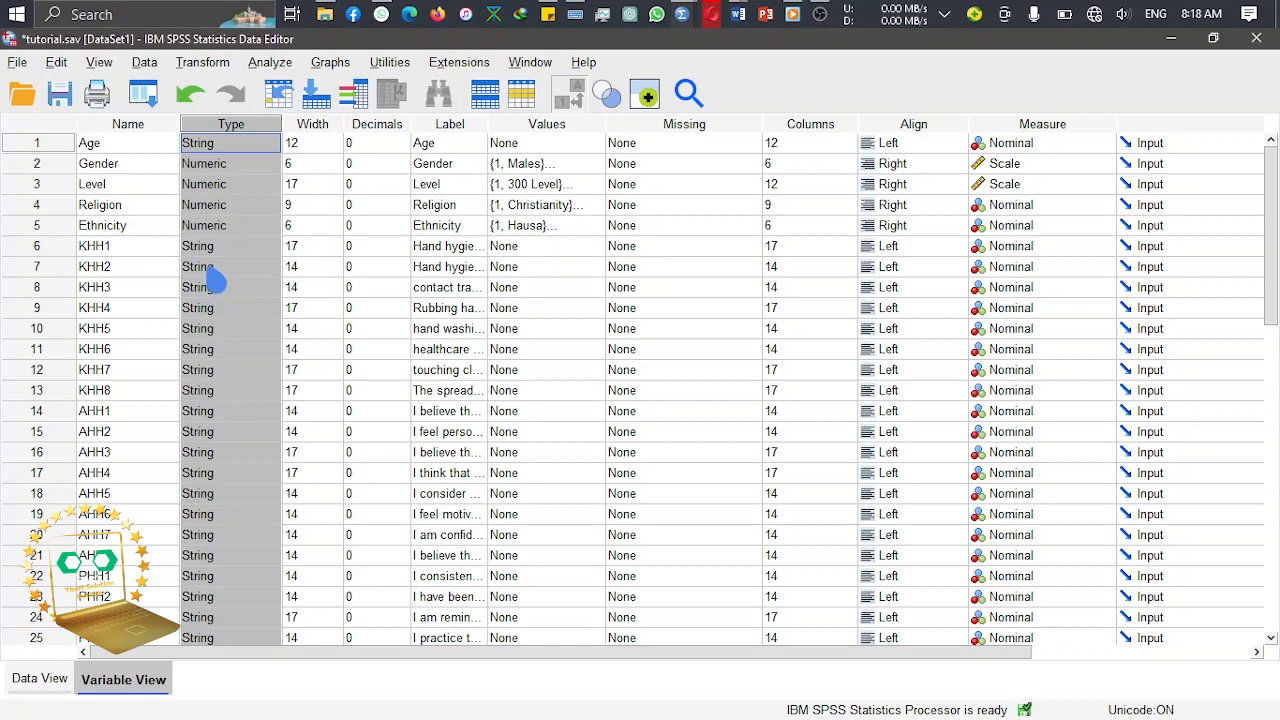
drag(229, 250, 220, 520)
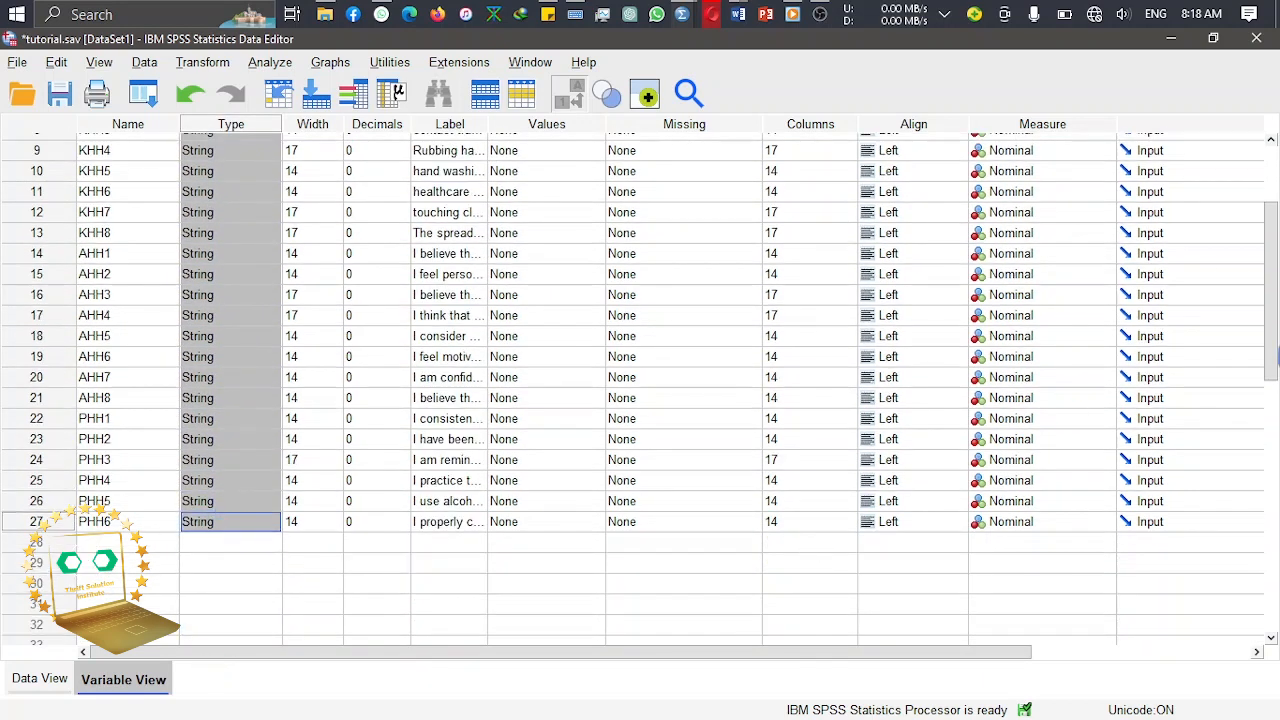
drag(1274, 250, 1274, 184)
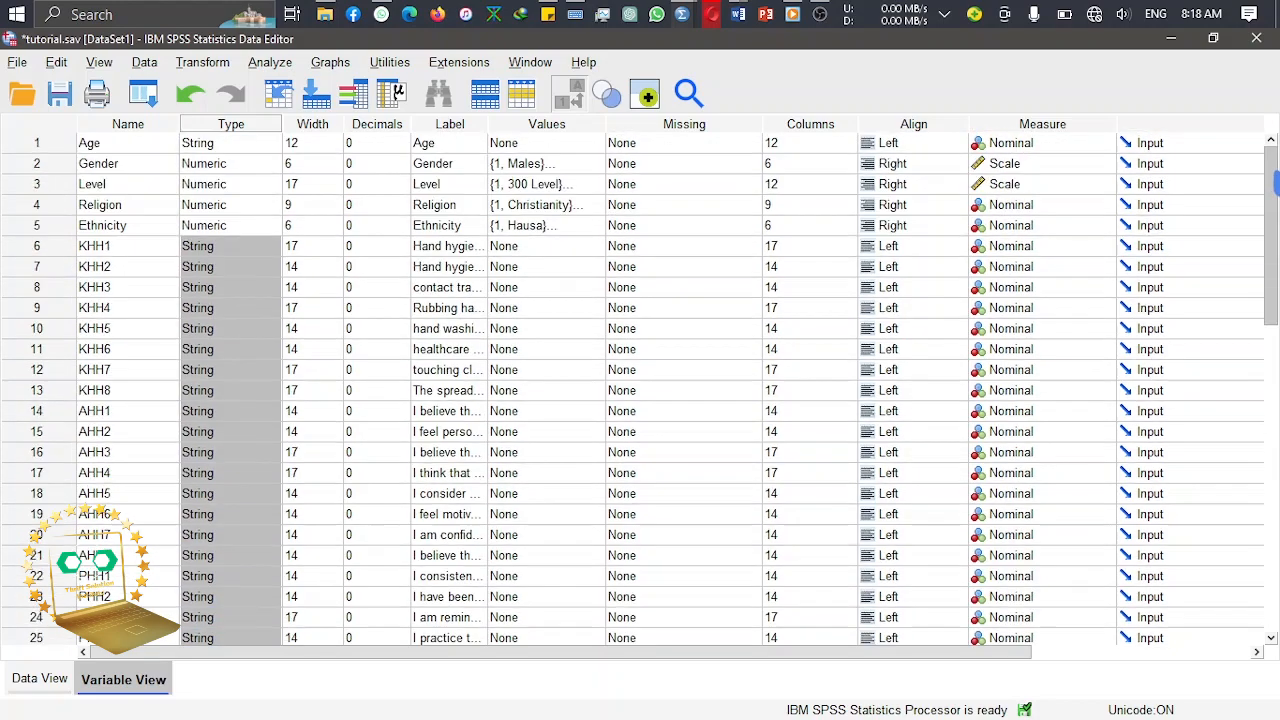
drag(586, 251, 570, 562)
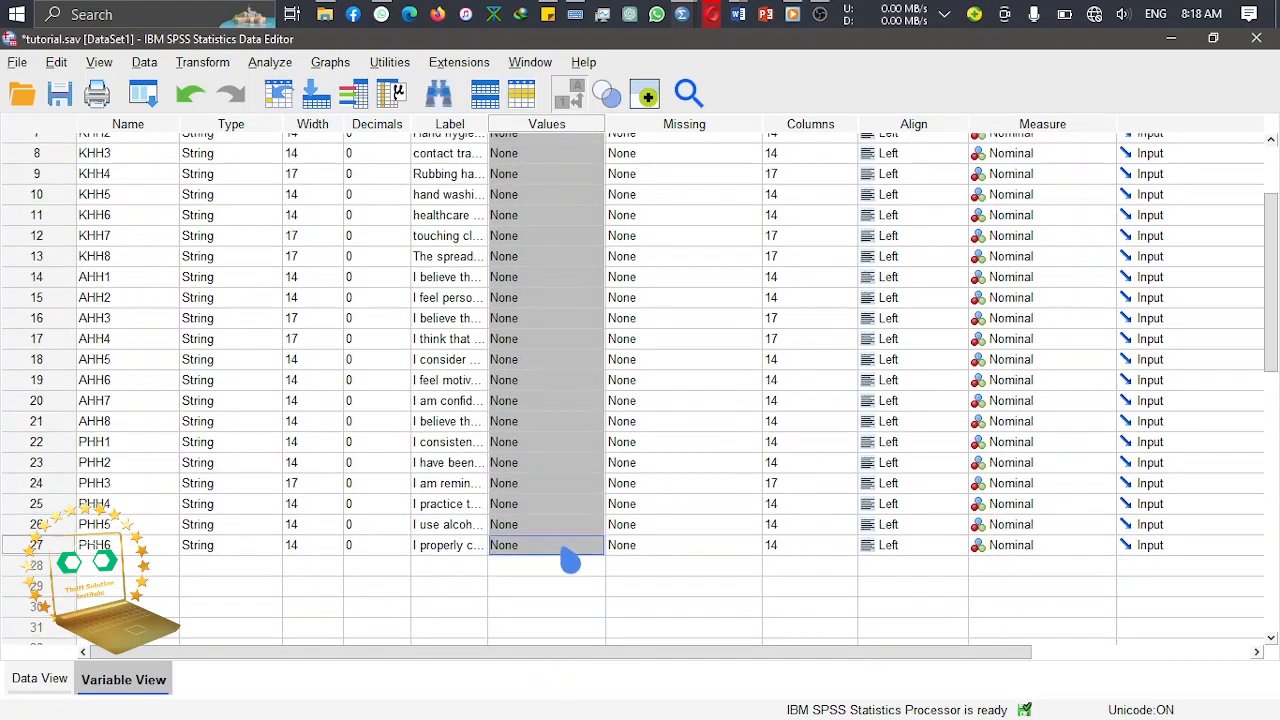
click(20, 692)
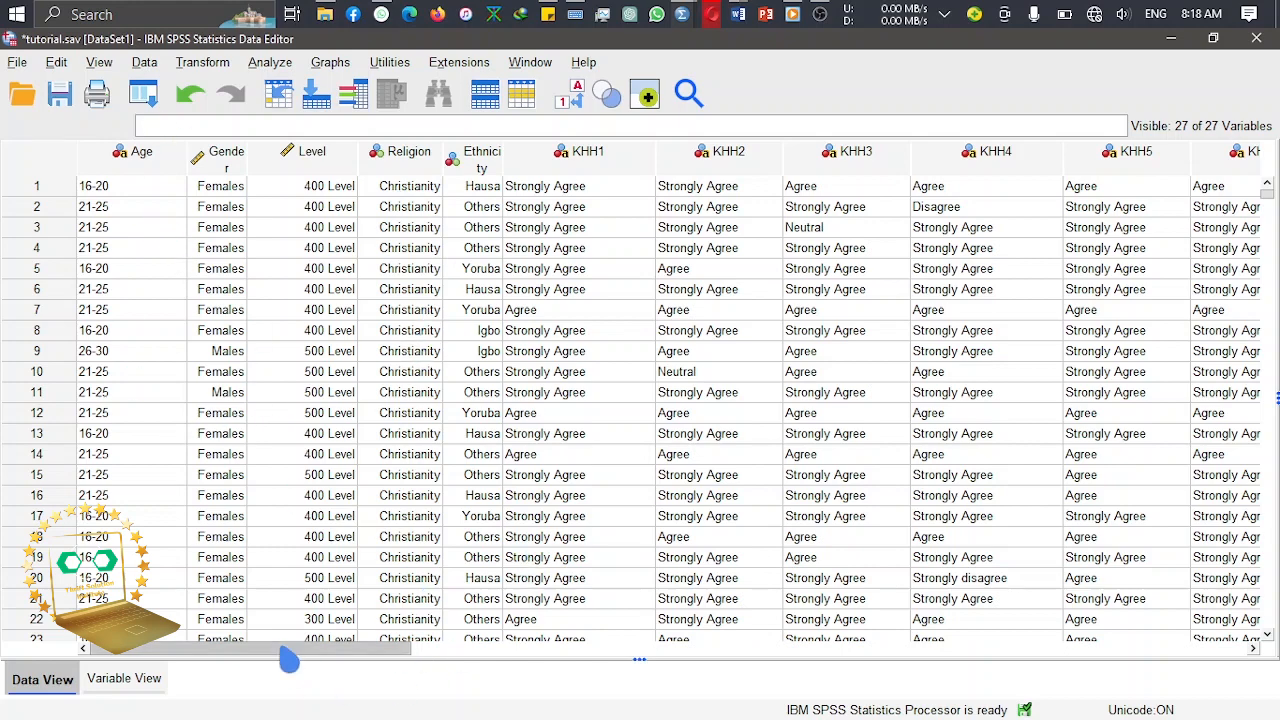
click(140, 680)
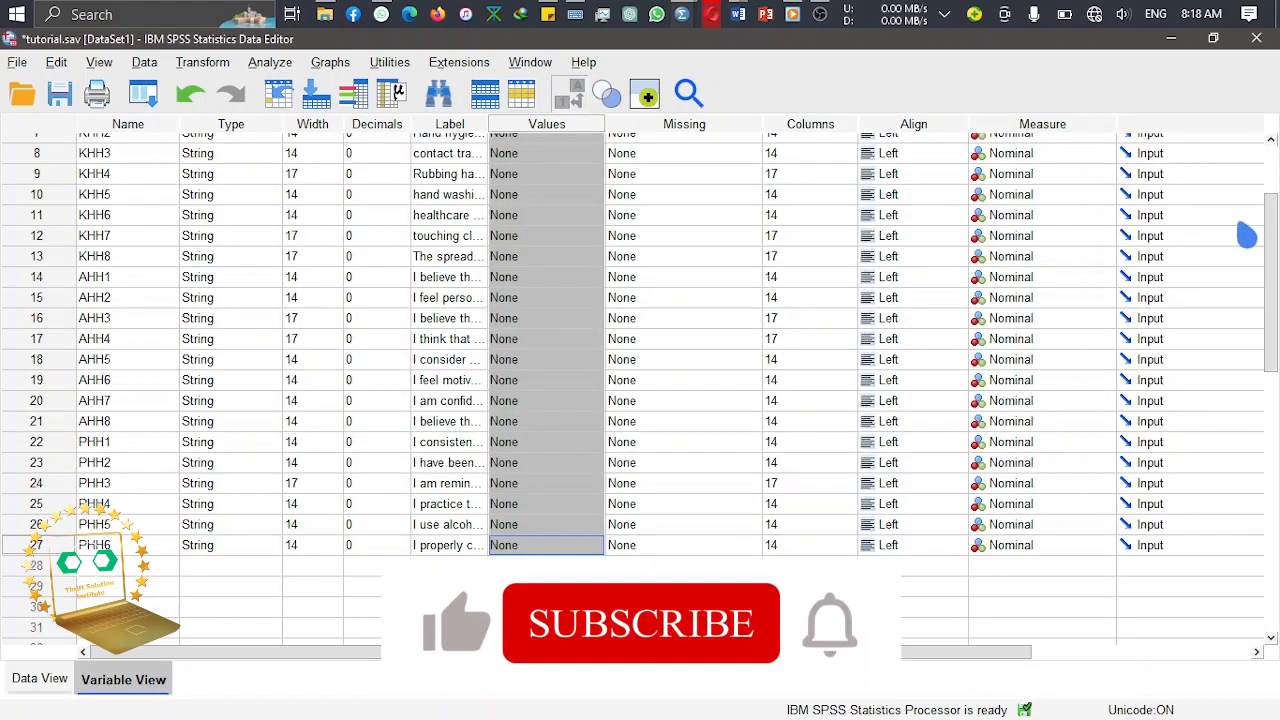
Step: Set the alignment of the Age variable to Right and of the Gender variable to Center
scroll(925, 163, up, 3)
click(930, 145)
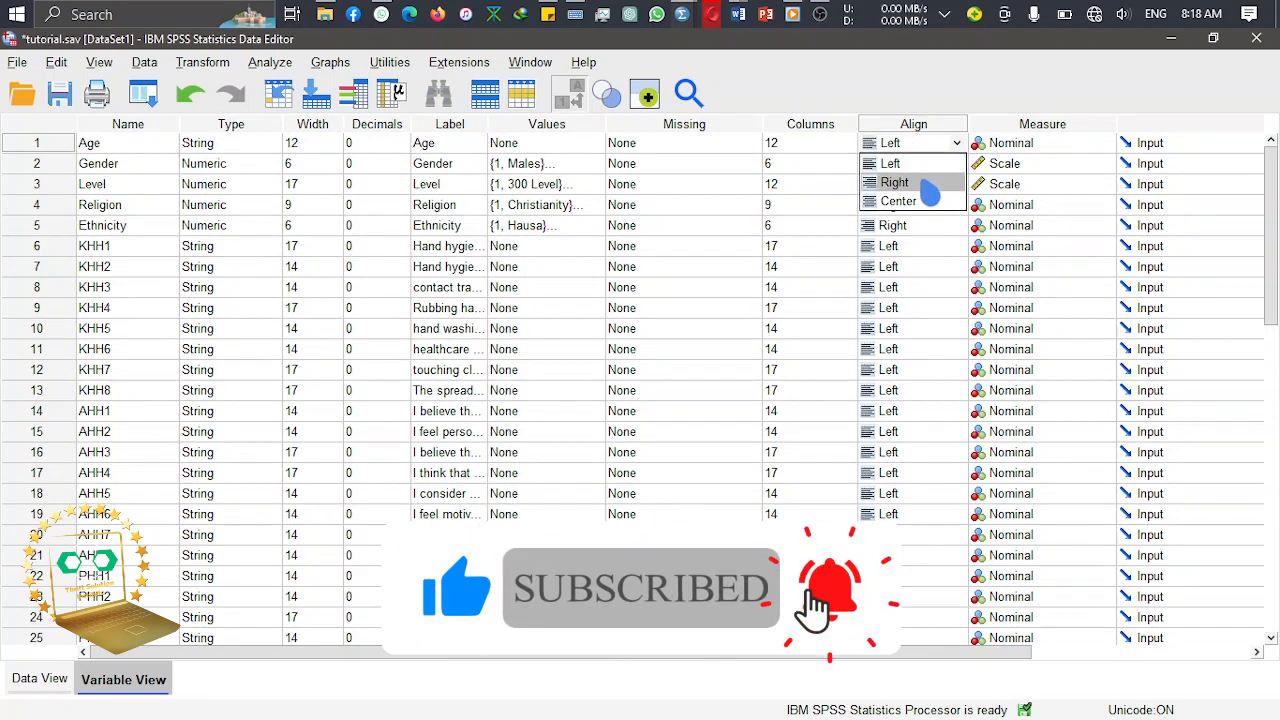
click(928, 186)
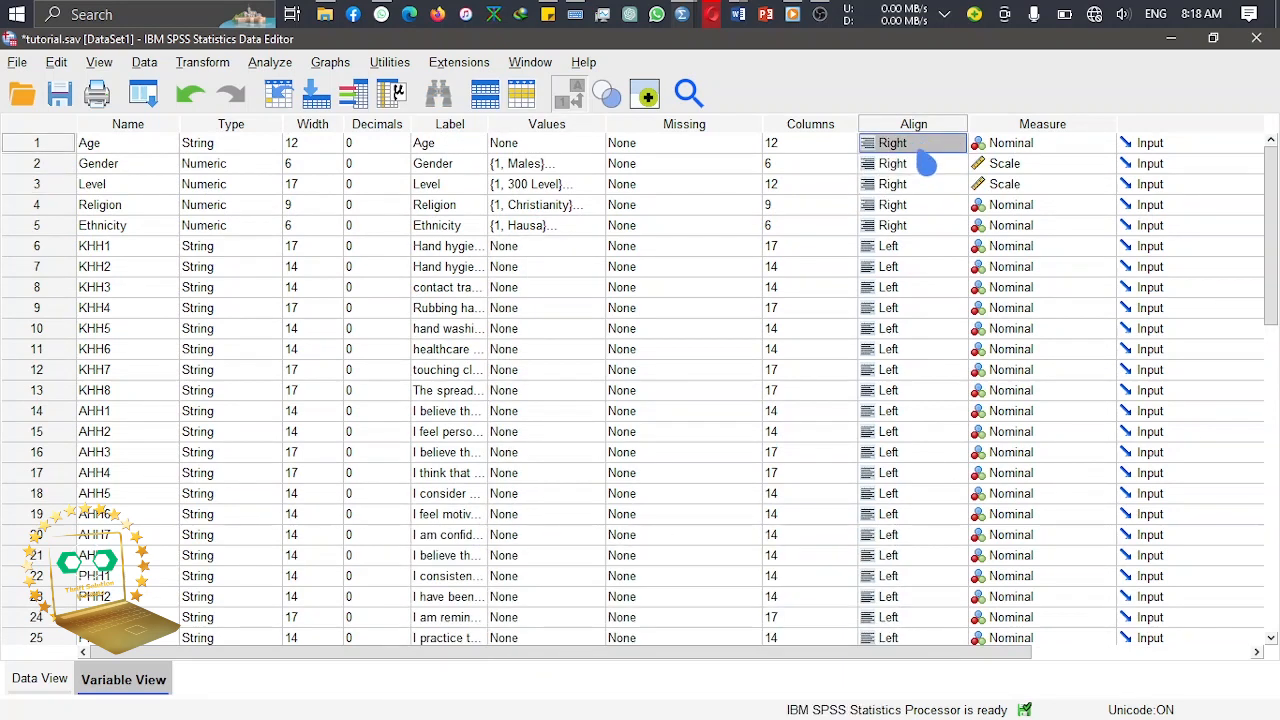
click(925, 160)
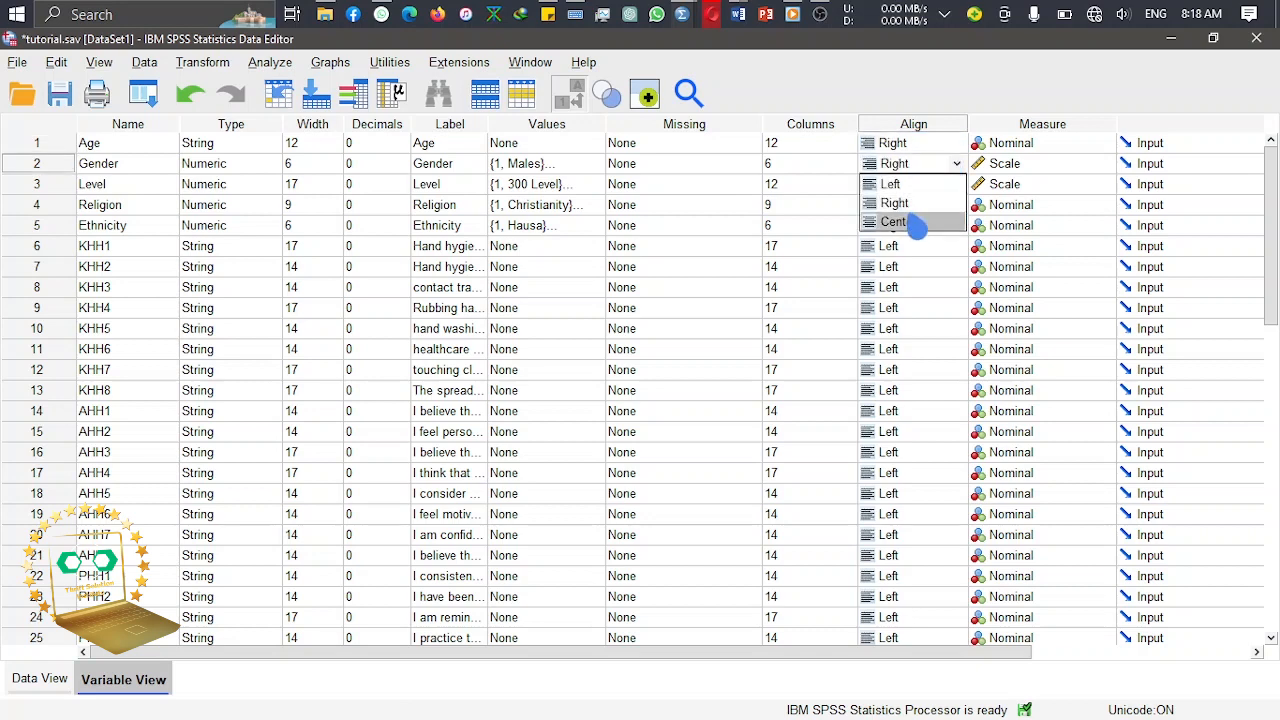
click(916, 225)
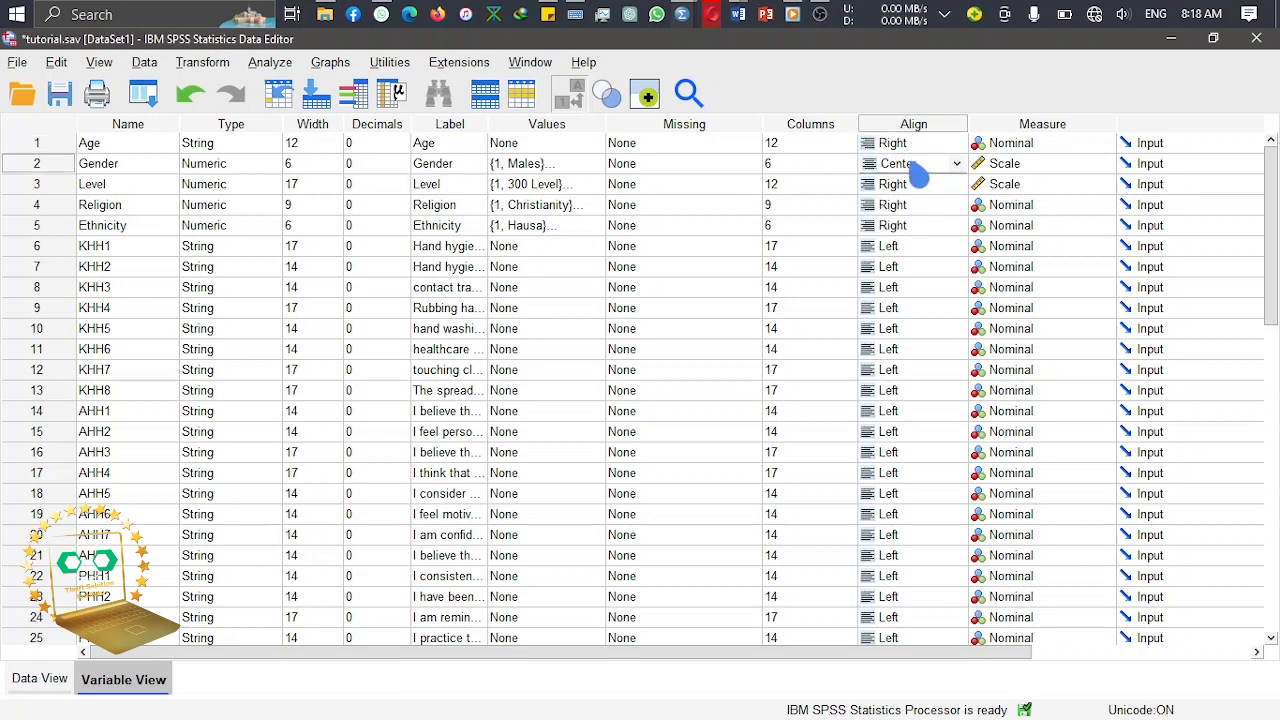
click(892, 230)
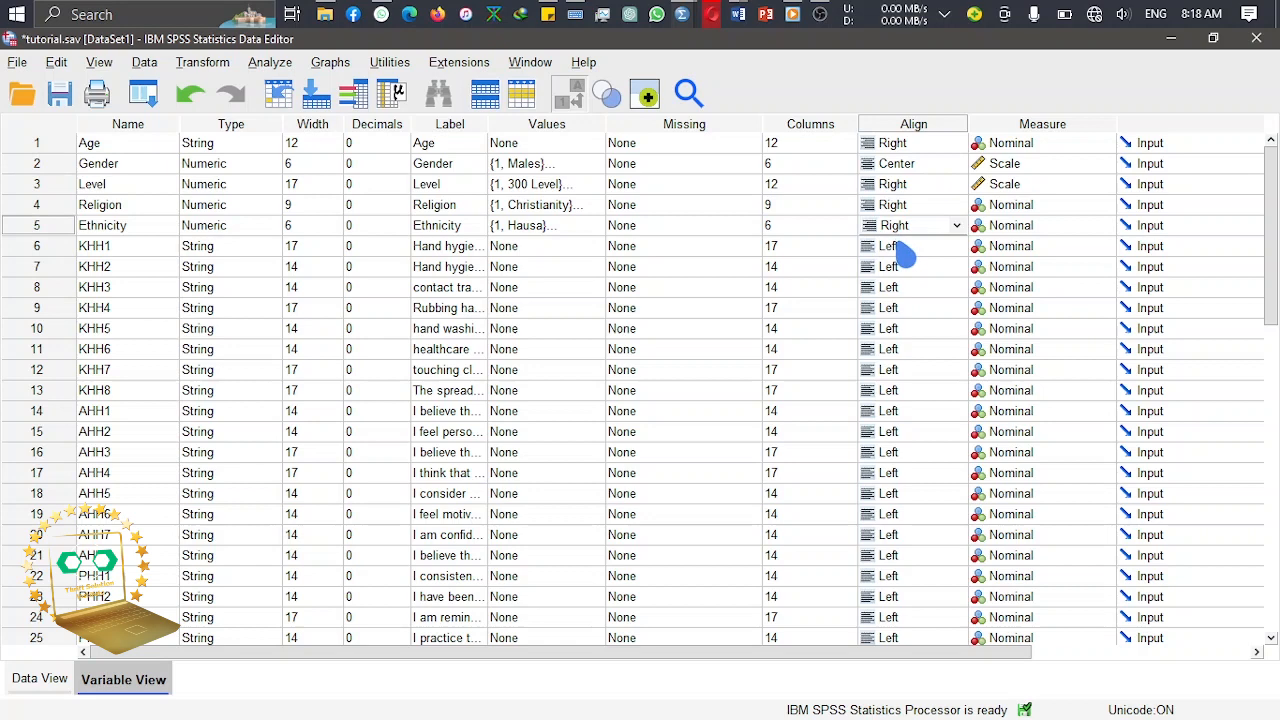
Step: Copy Gender's Center alignment and paste it onto all variables from Age down to PHH6
right_click(893, 172)
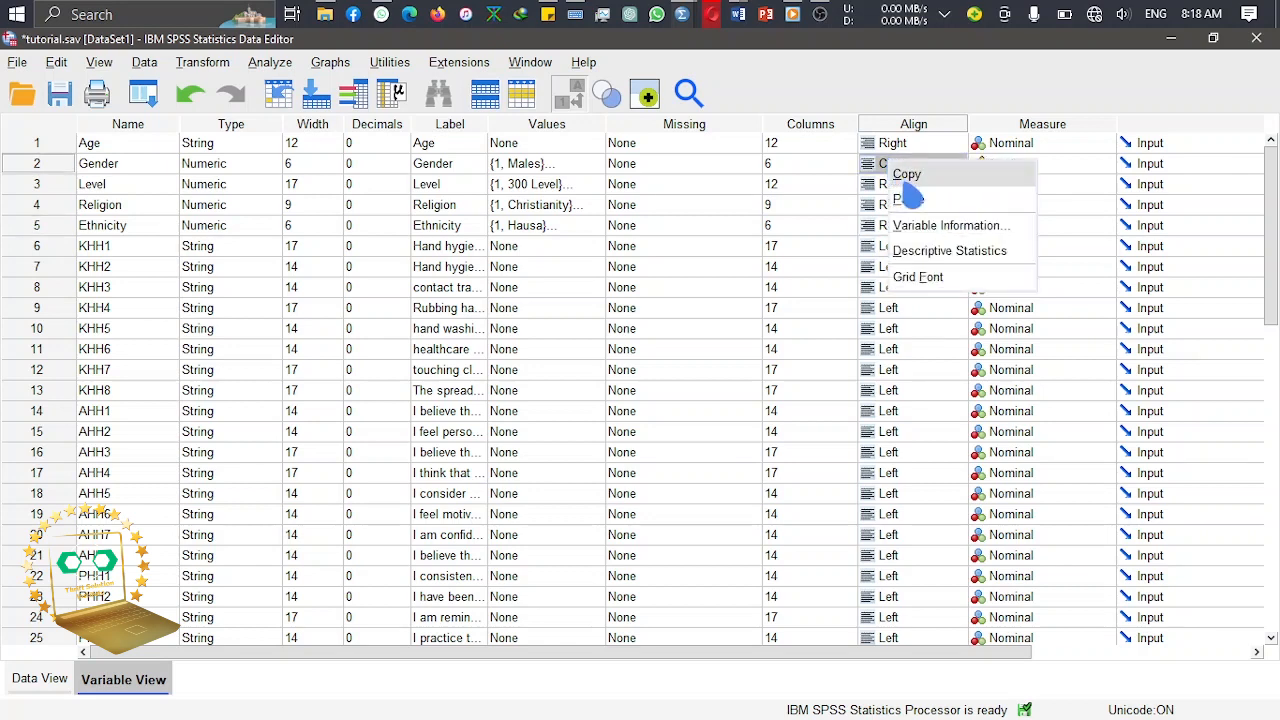
click(900, 180)
drag(920, 150, 920, 568)
right_click(920, 566)
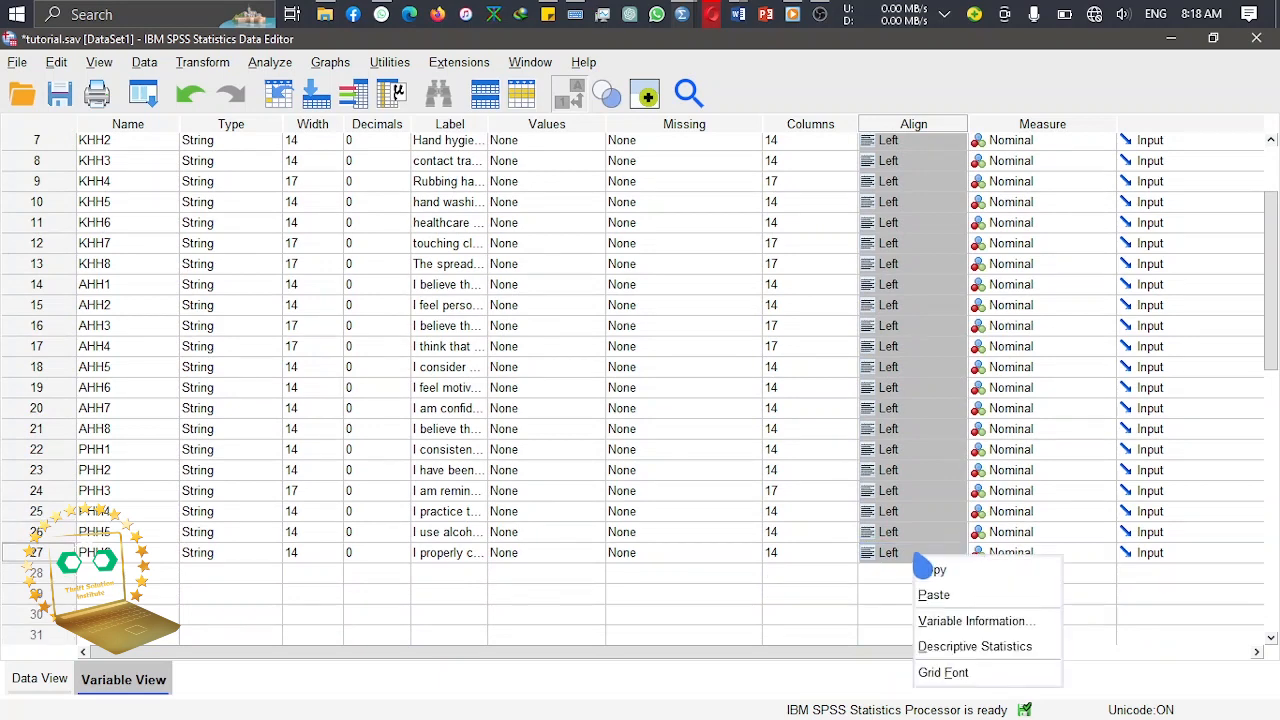
click(940, 598)
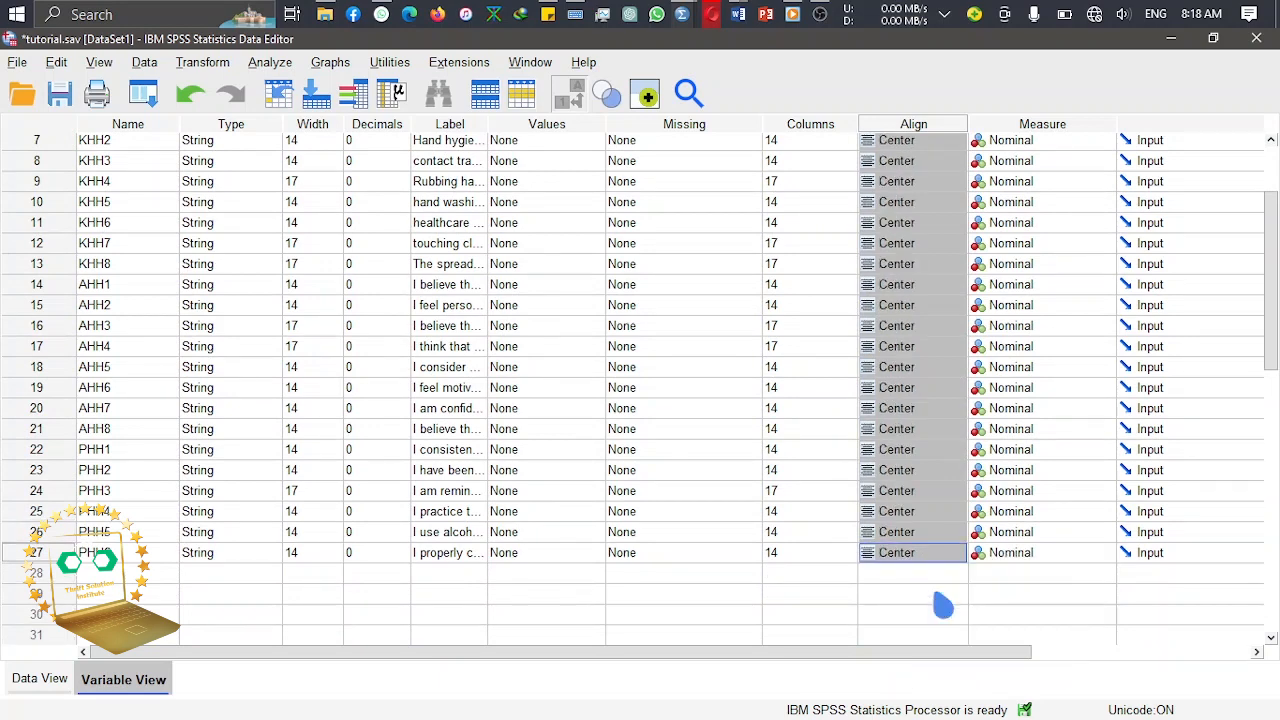
Step: Check the alignment of the responses in the data view, return to the variable list and save the dataset
click(40, 679)
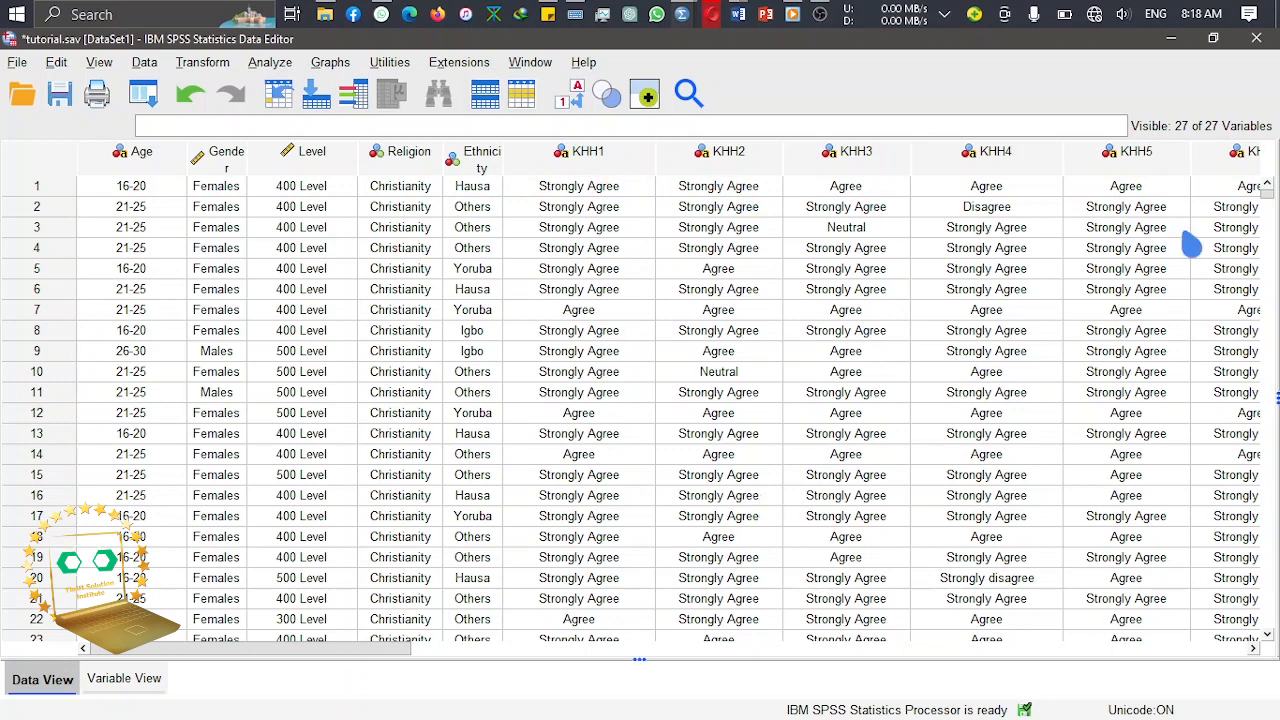
click(112, 684)
key(ctrl+s)
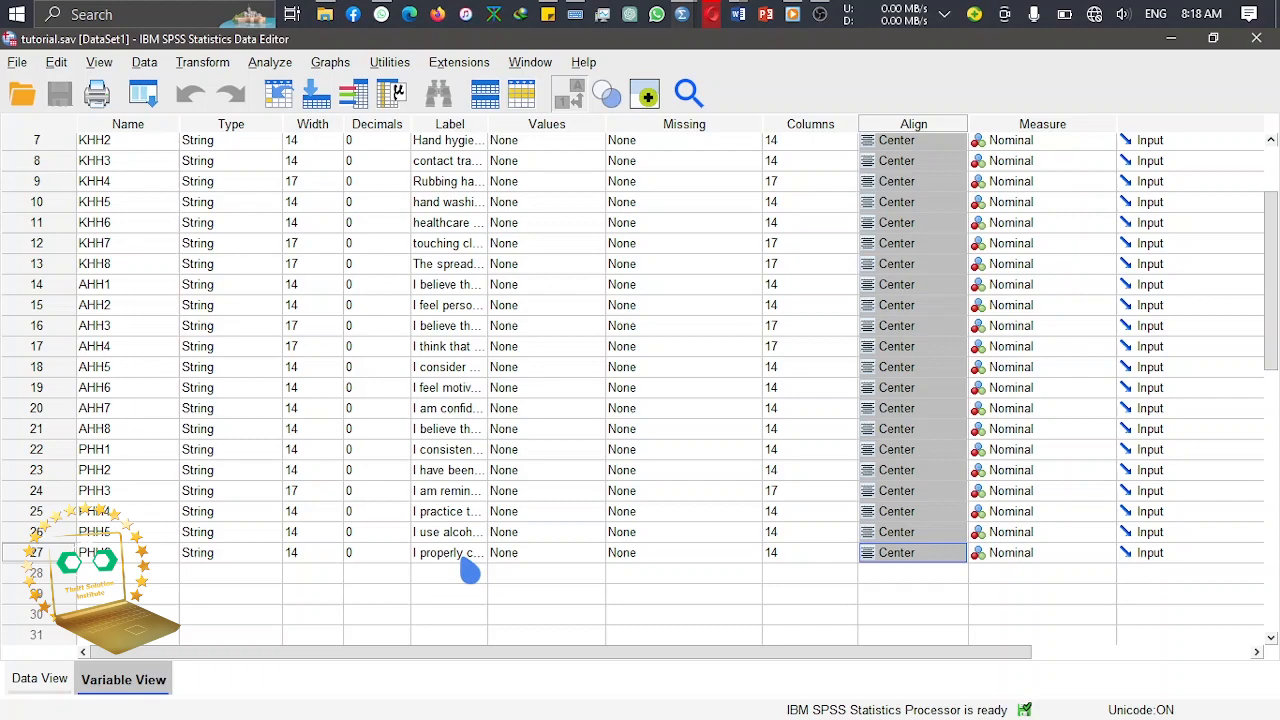
Step: Widen the Label column and go through the question labels from Age to PHH6, opening the PHH6 label in full
drag(1278, 290, 1272, 212)
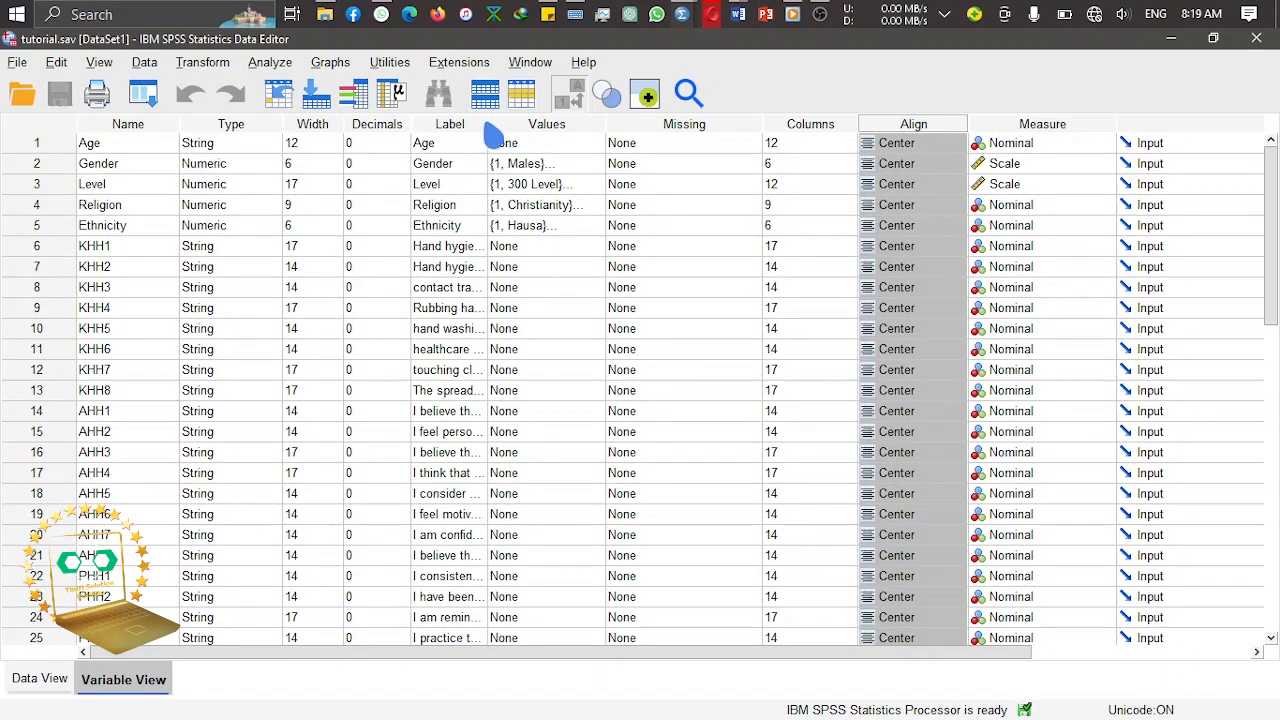
drag(490, 123, 694, 174)
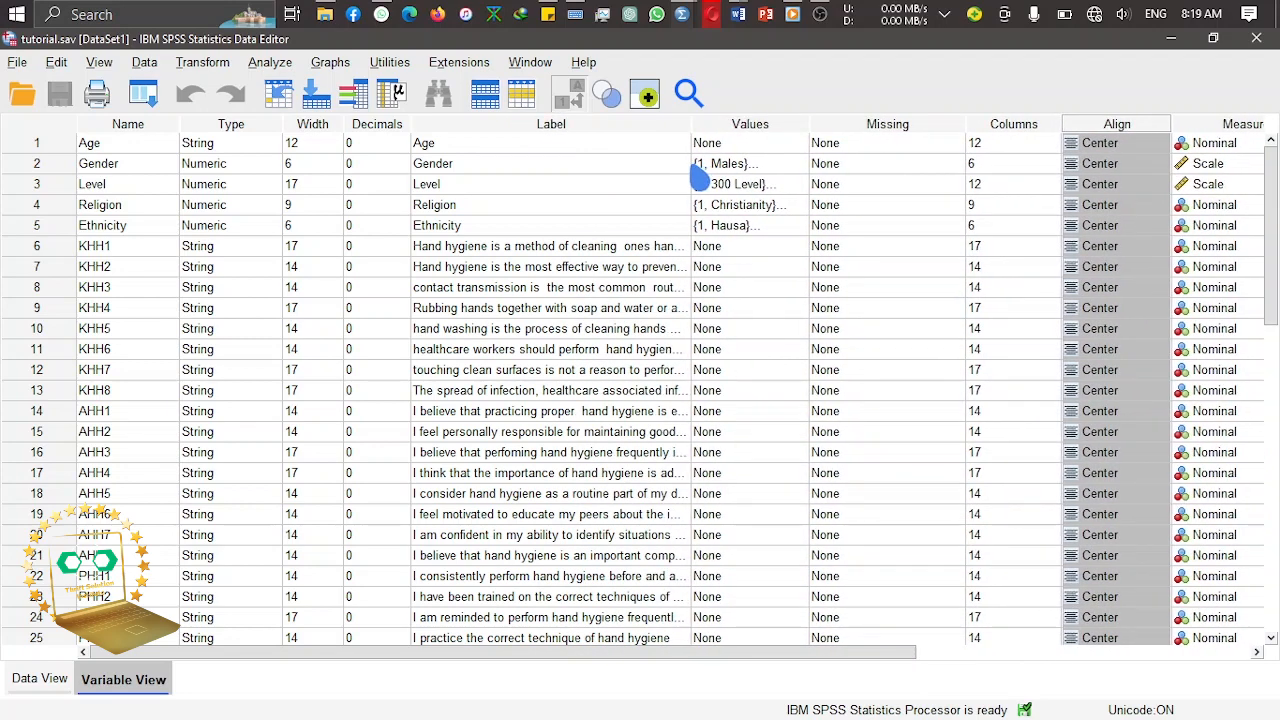
drag(534, 148, 578, 350)
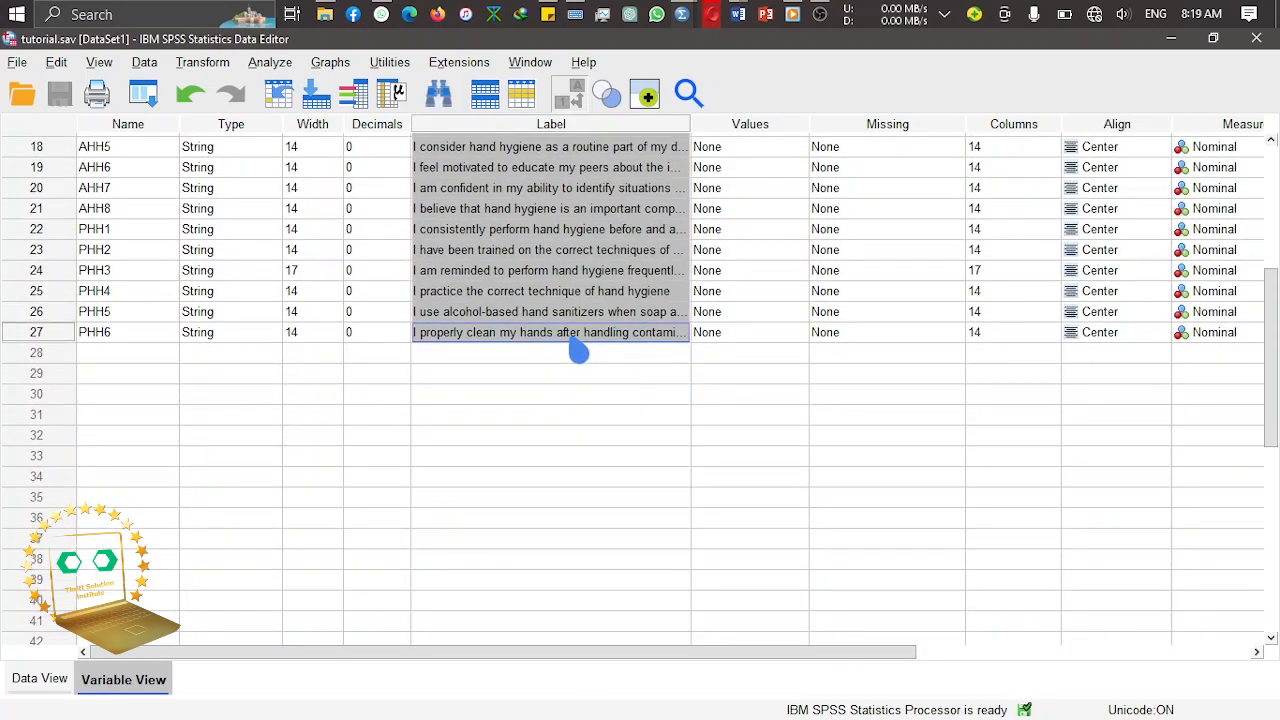
drag(1276, 424, 1273, 378)
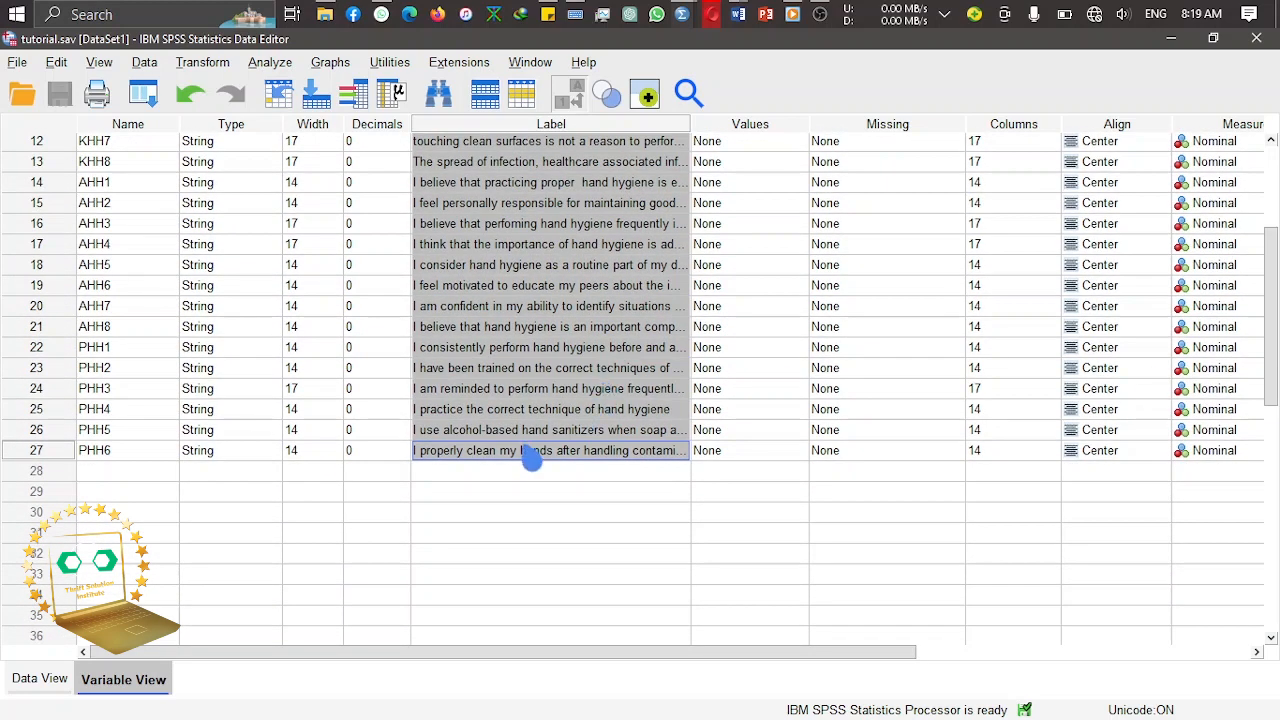
double_click(532, 456)
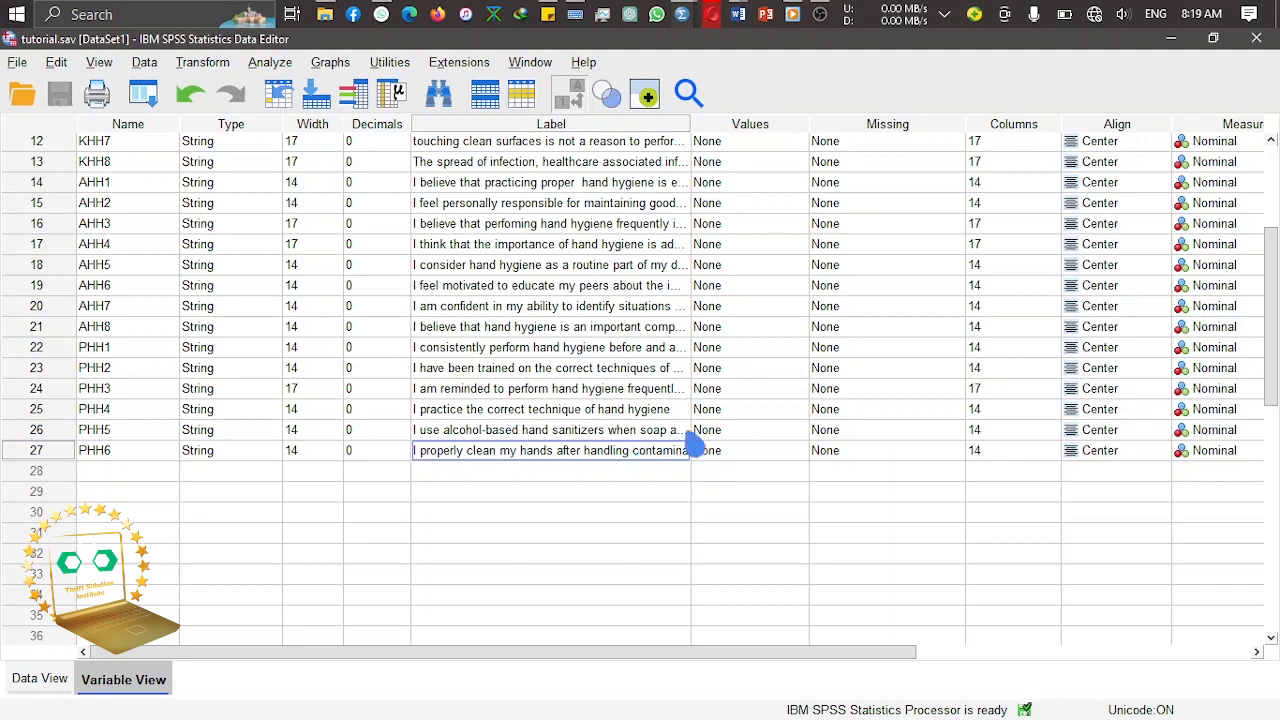
Step: Switch to ella questionnaire.docx in Word, compare its Section D practice statements with the variable labels, and return to the SPSS variable list
click(738, 14)
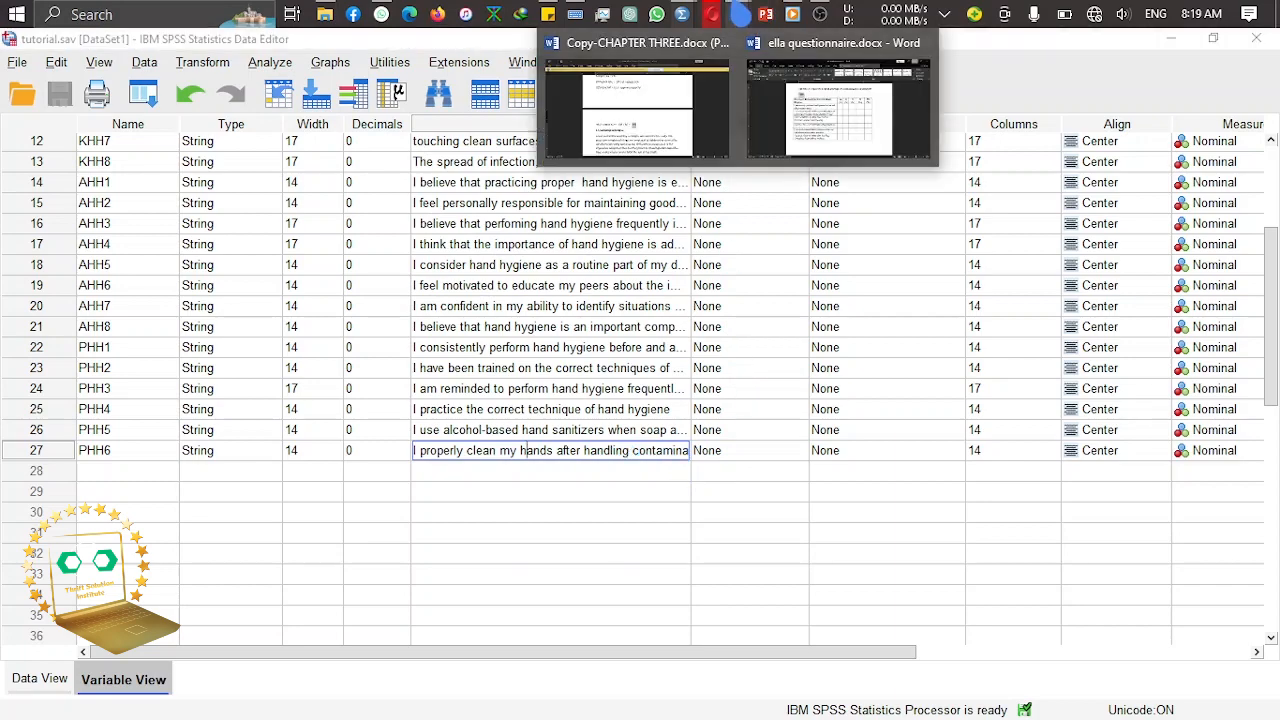
click(800, 80)
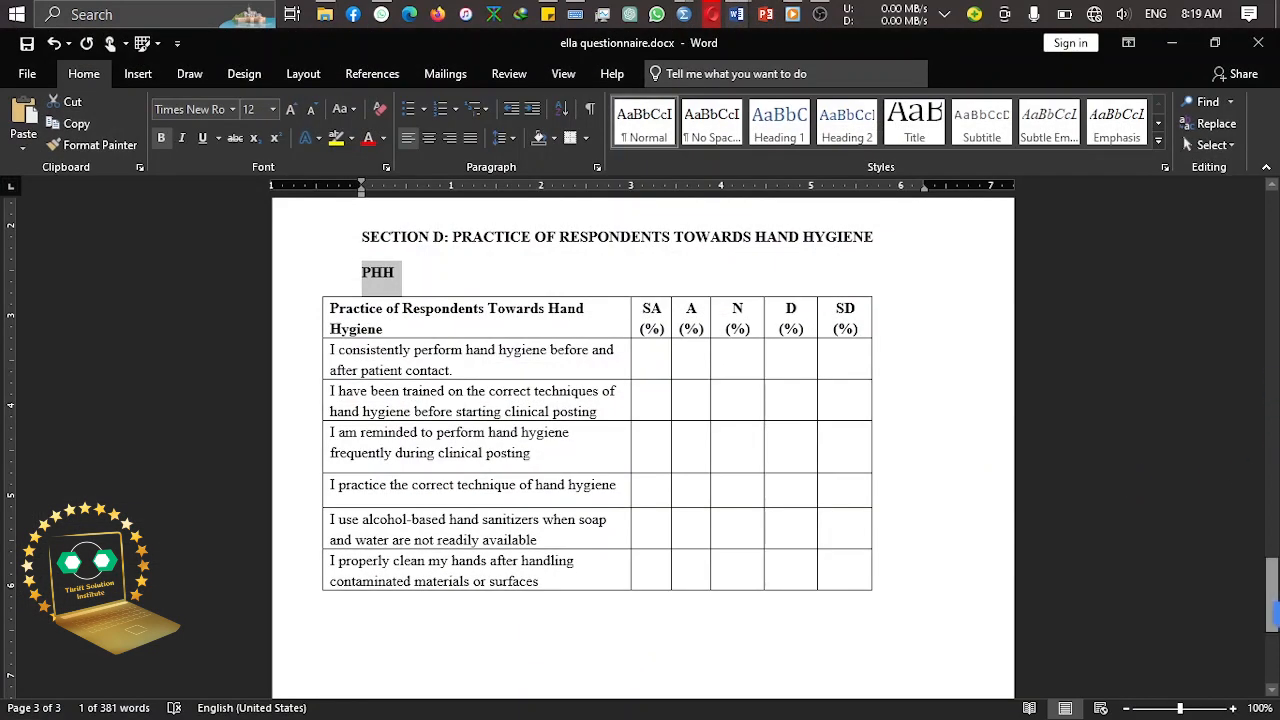
scroll(571, 480, down, 2)
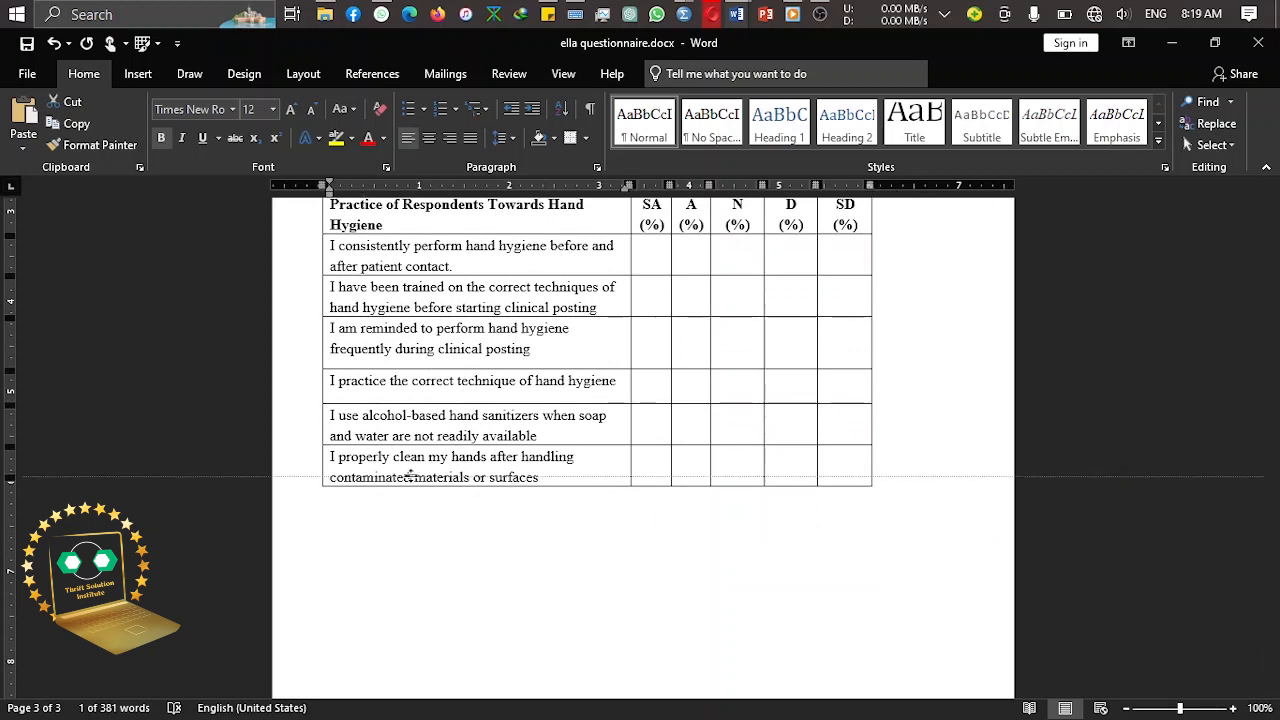
click(415, 509)
drag(377, 480, 556, 490)
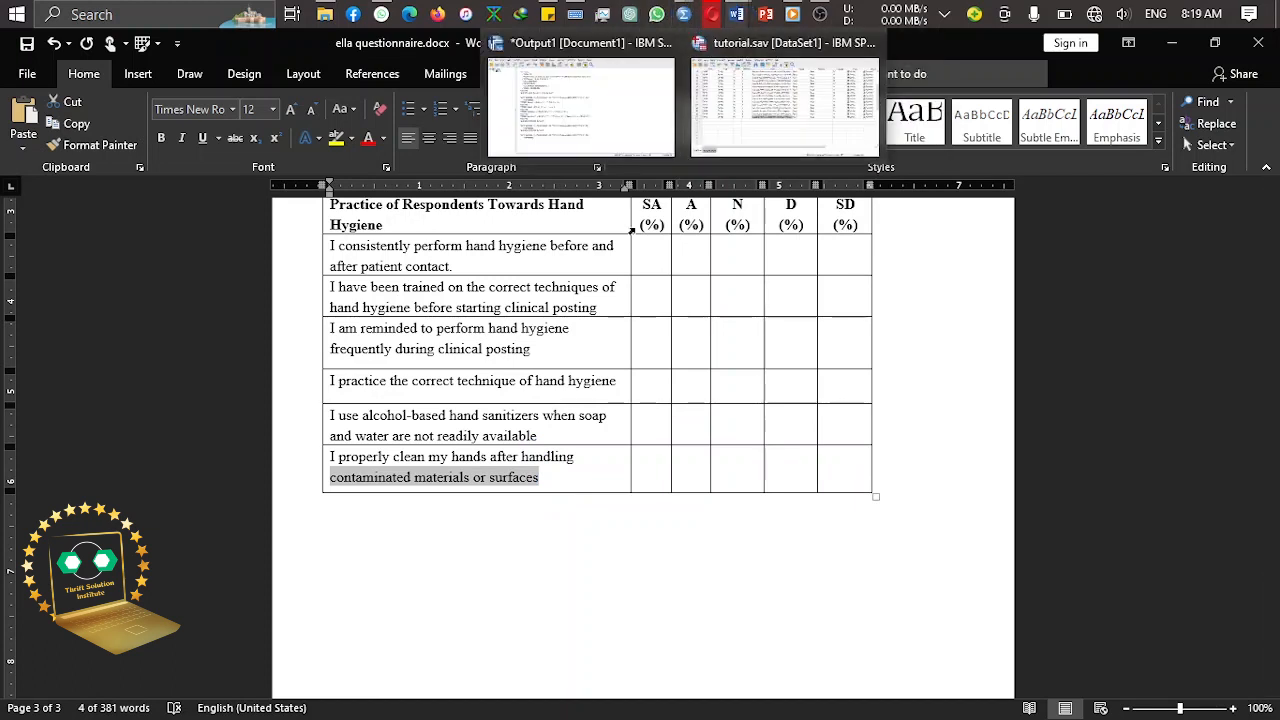
drag(545, 478, 393, 250)
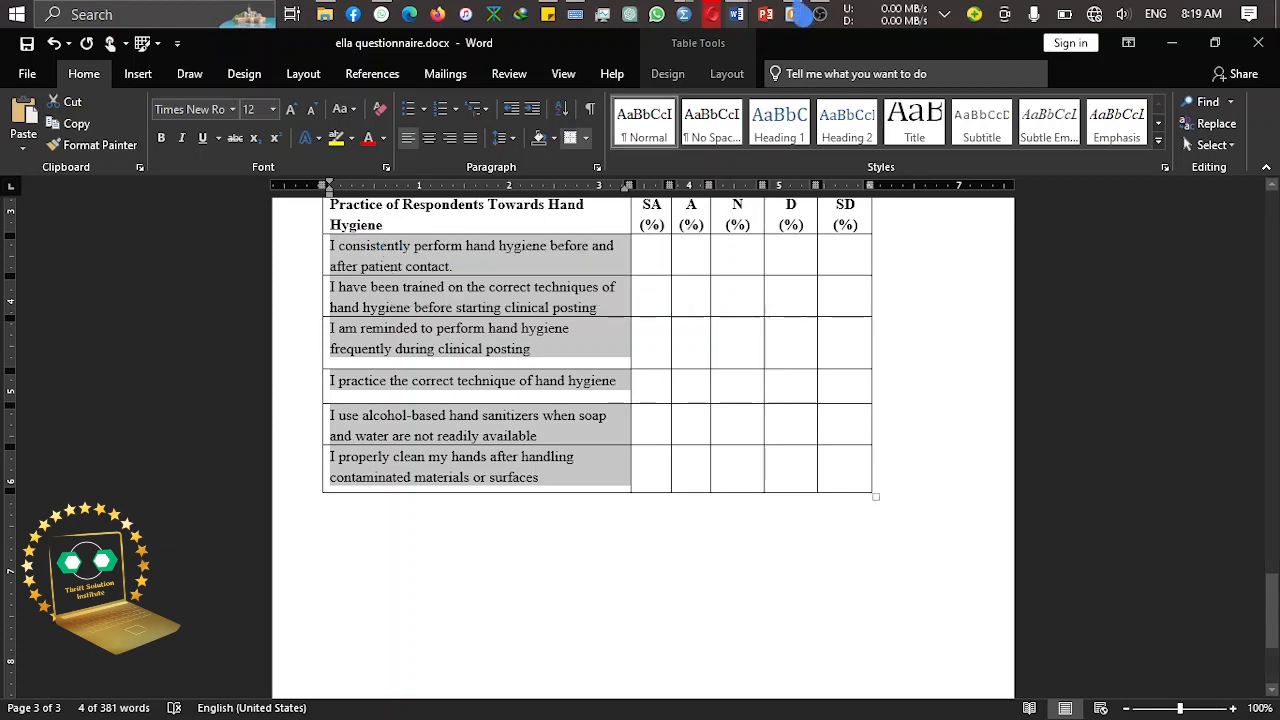
click(738, 14)
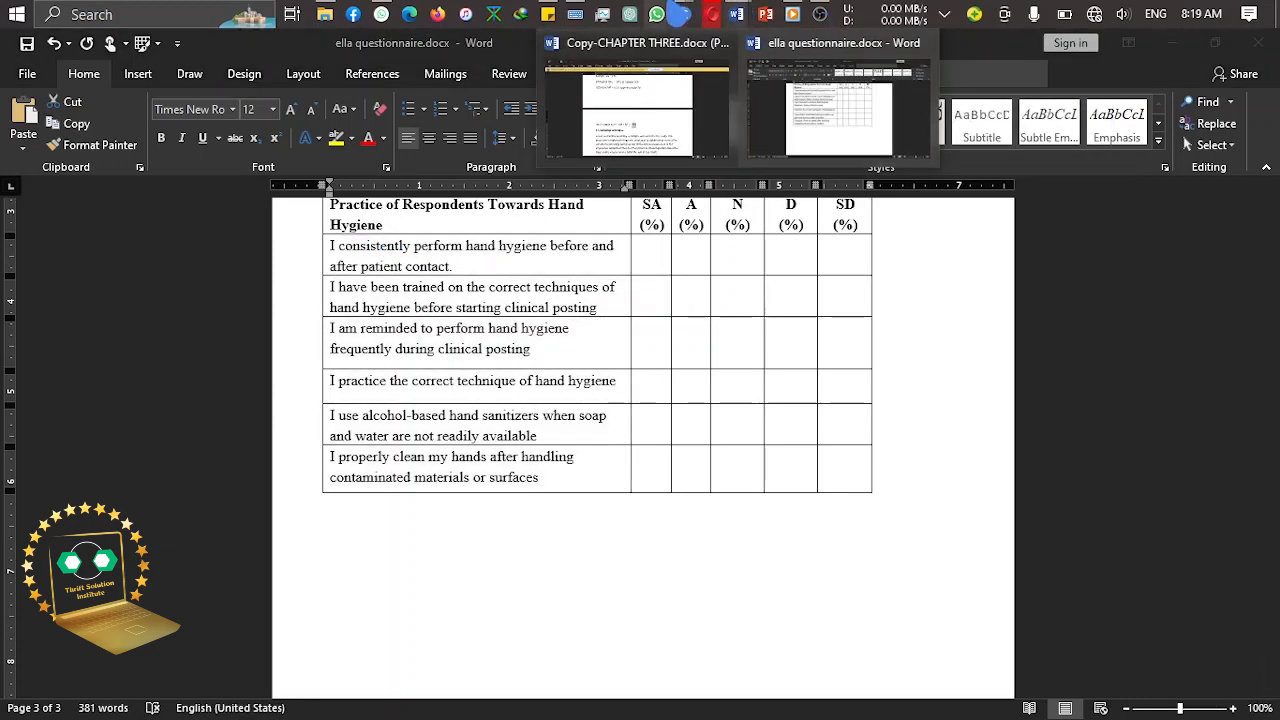
mouse_move(683, 14)
click(727, 87)
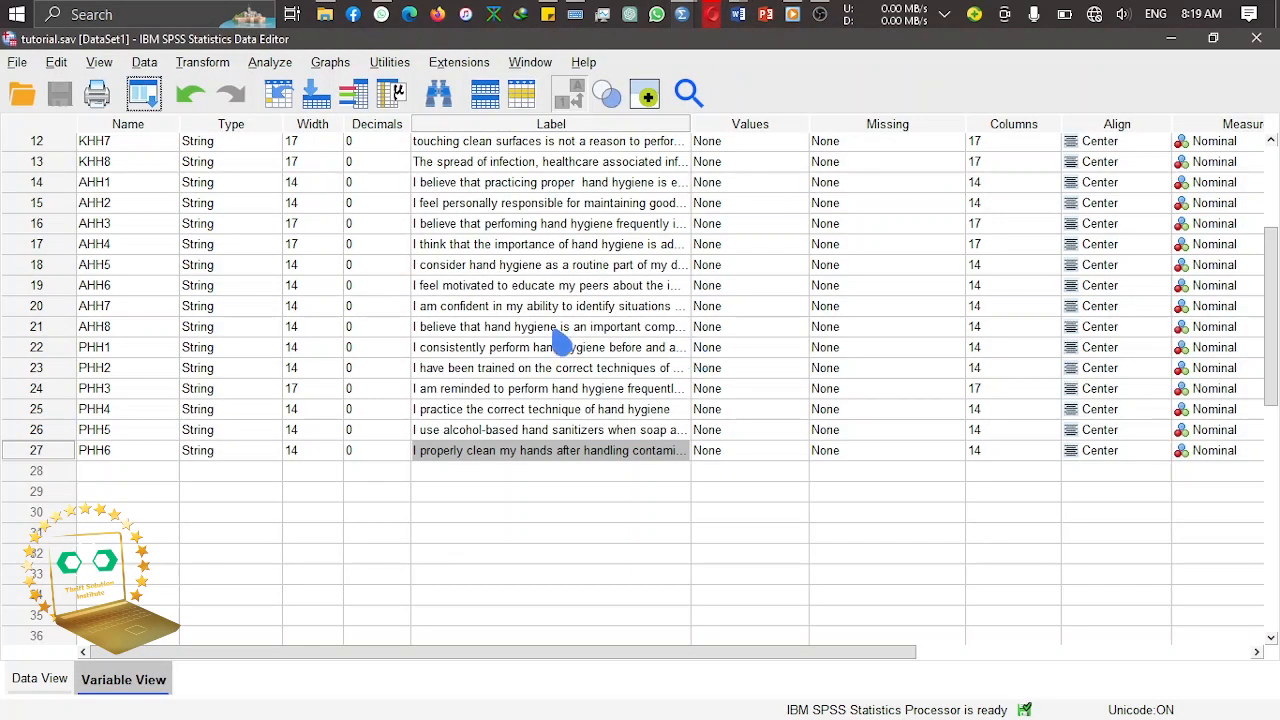
click(527, 127)
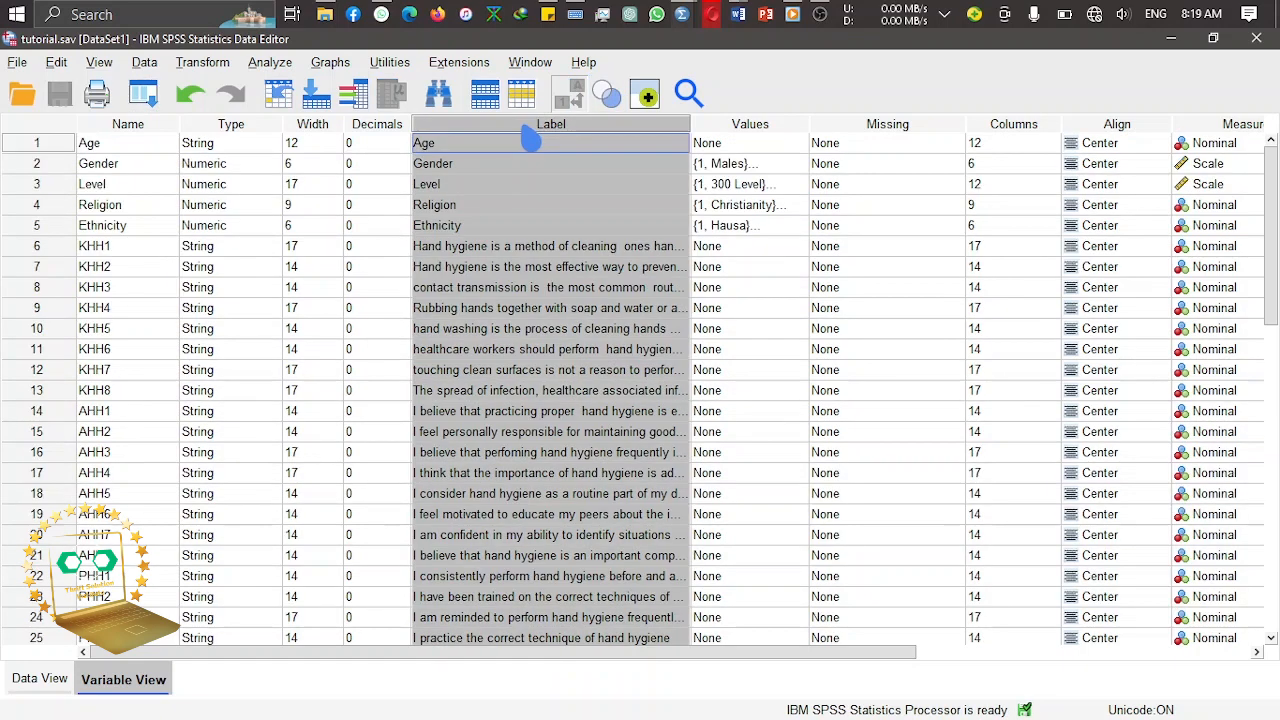
click(614, 352)
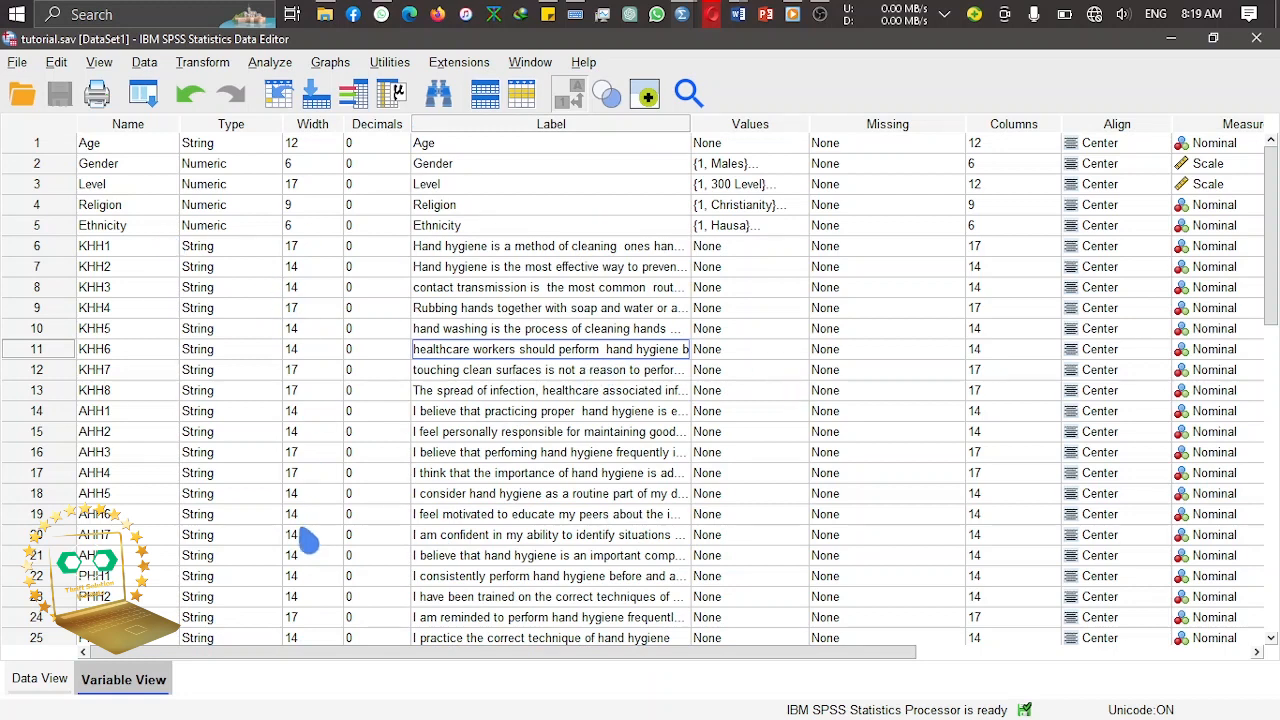
click(201, 62)
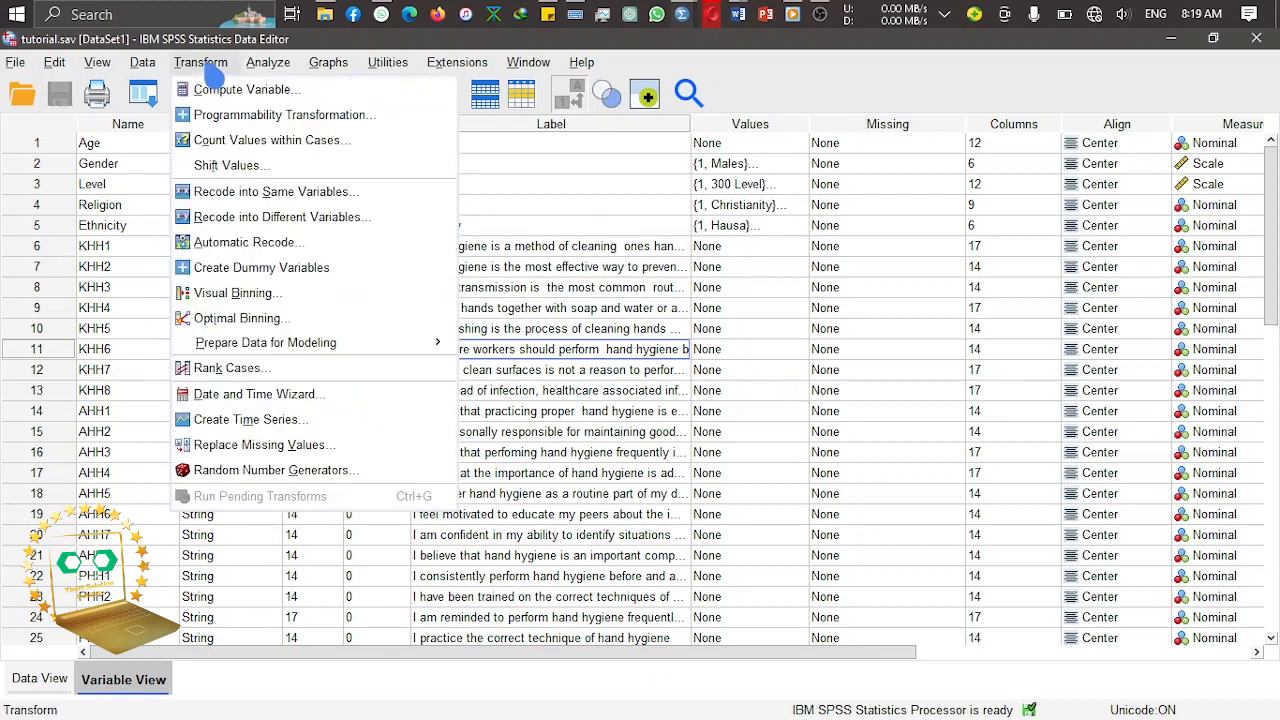
click(305, 193)
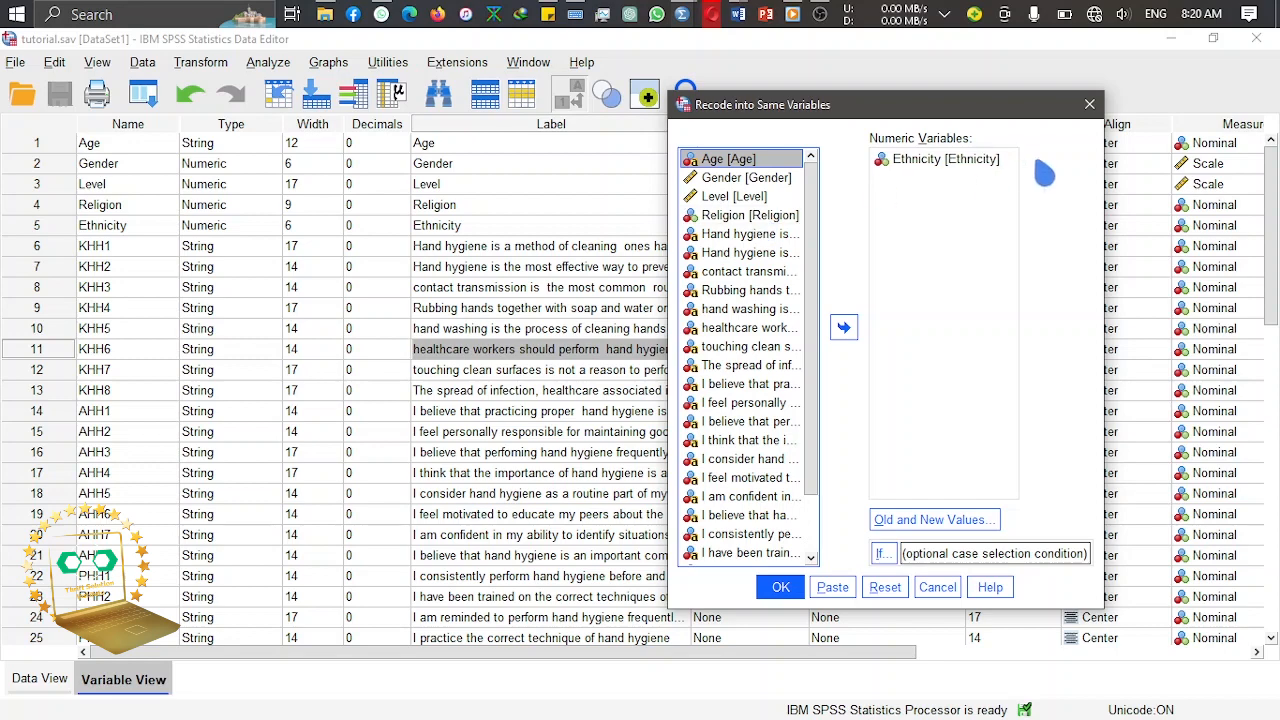
click(1090, 105)
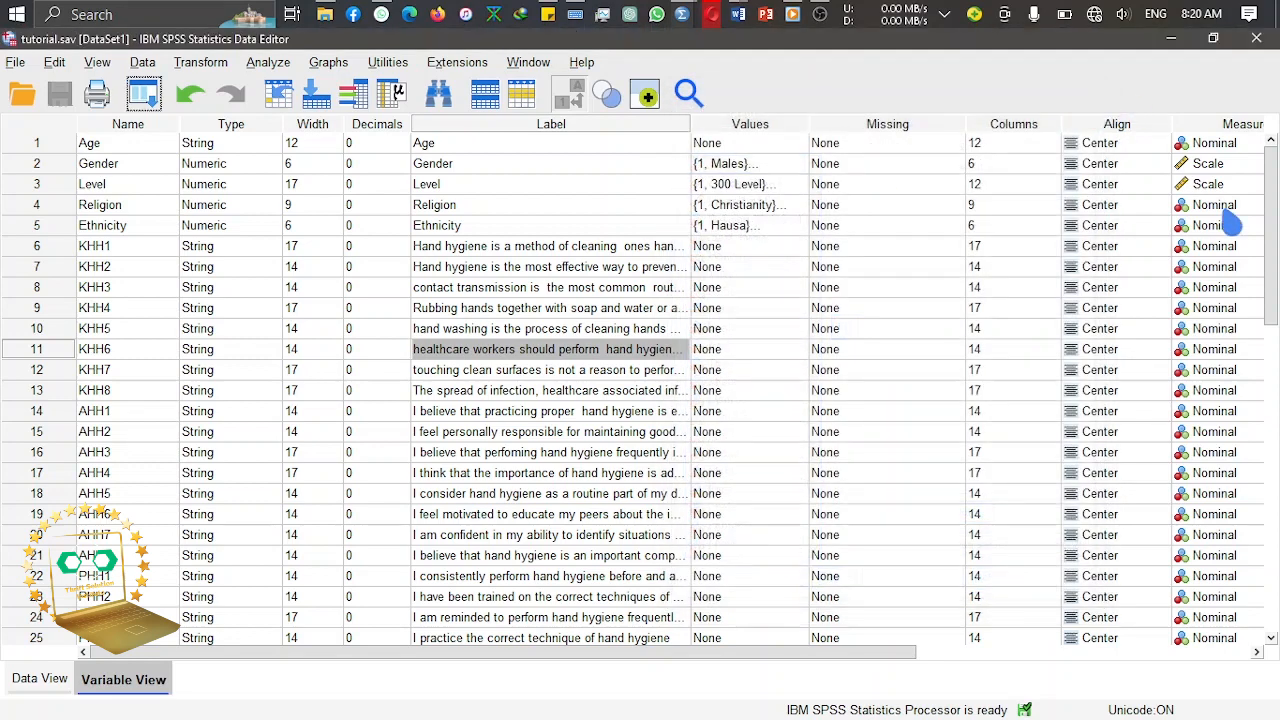
Step: Set the measurement level of the Religion and Ethnicity variables to Scale
click(1220, 210)
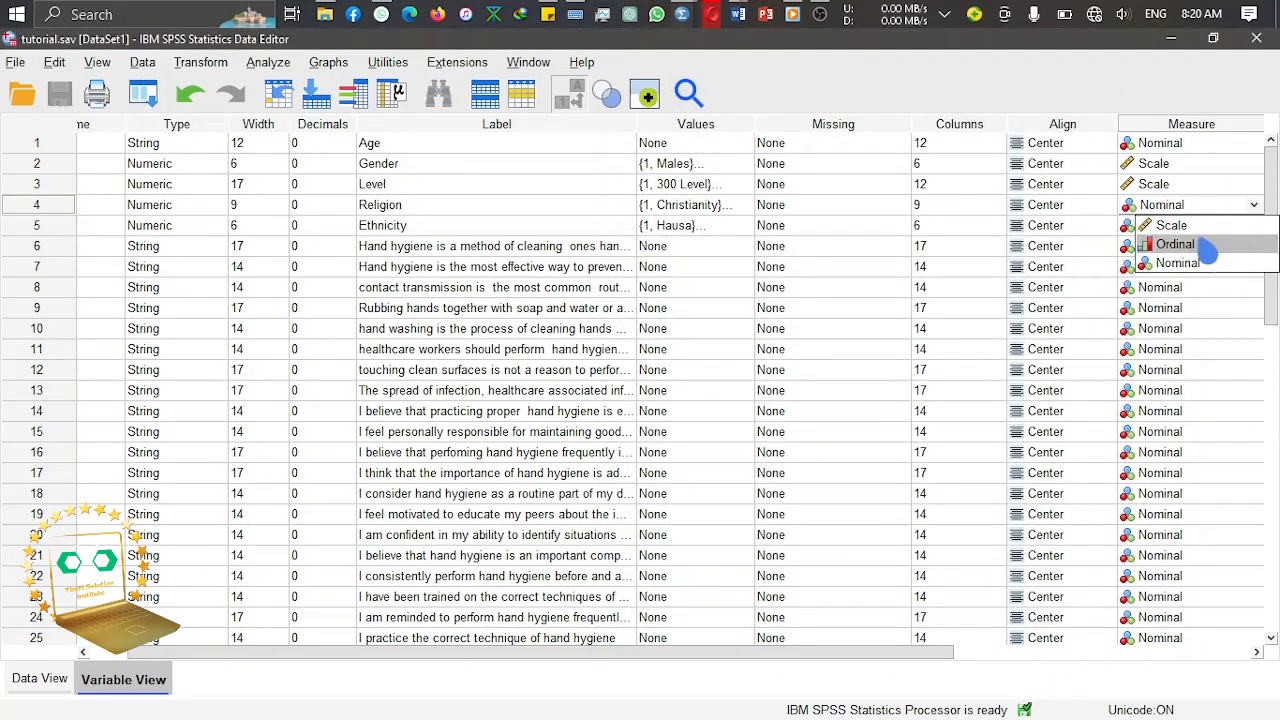
click(1190, 228)
click(1189, 234)
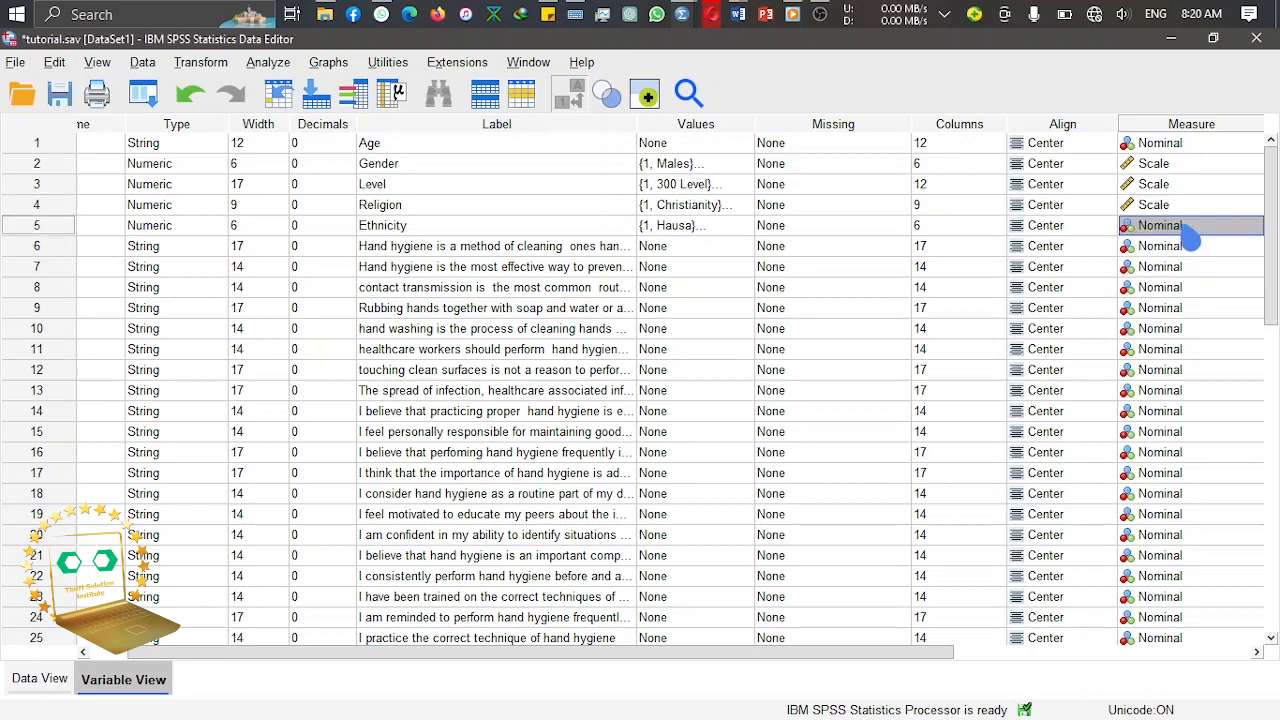
click(1188, 236)
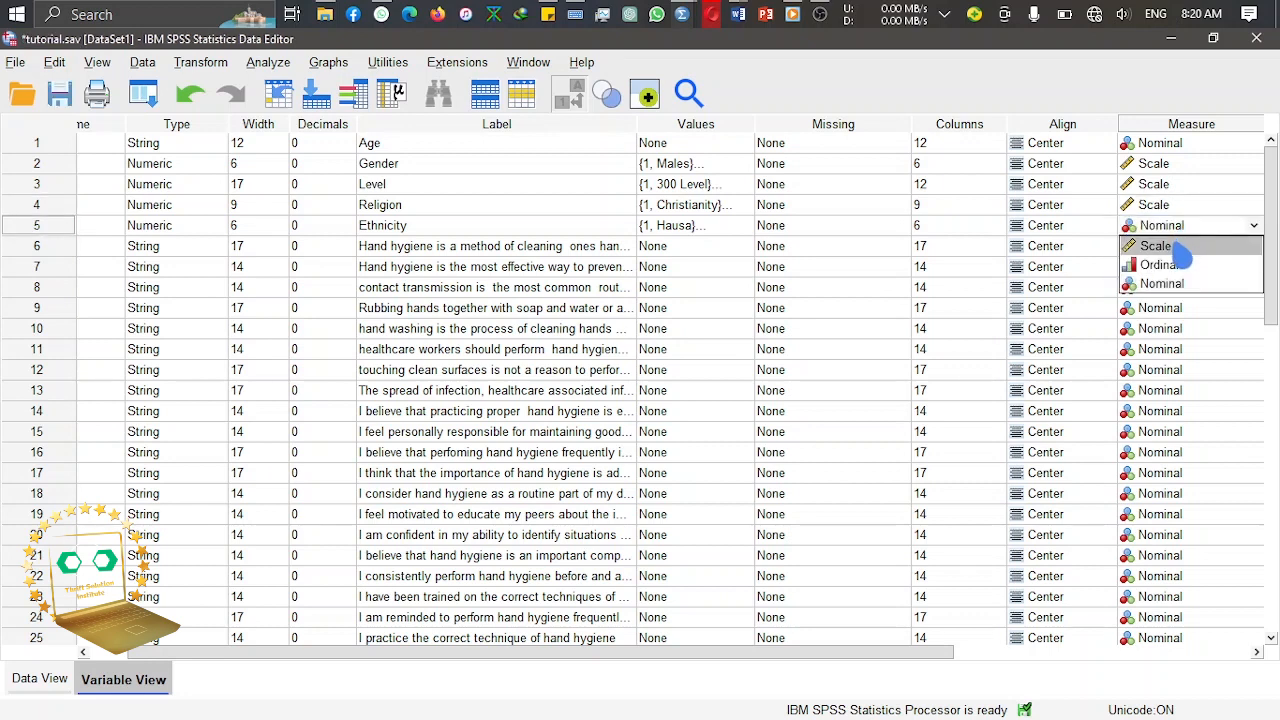
click(1185, 246)
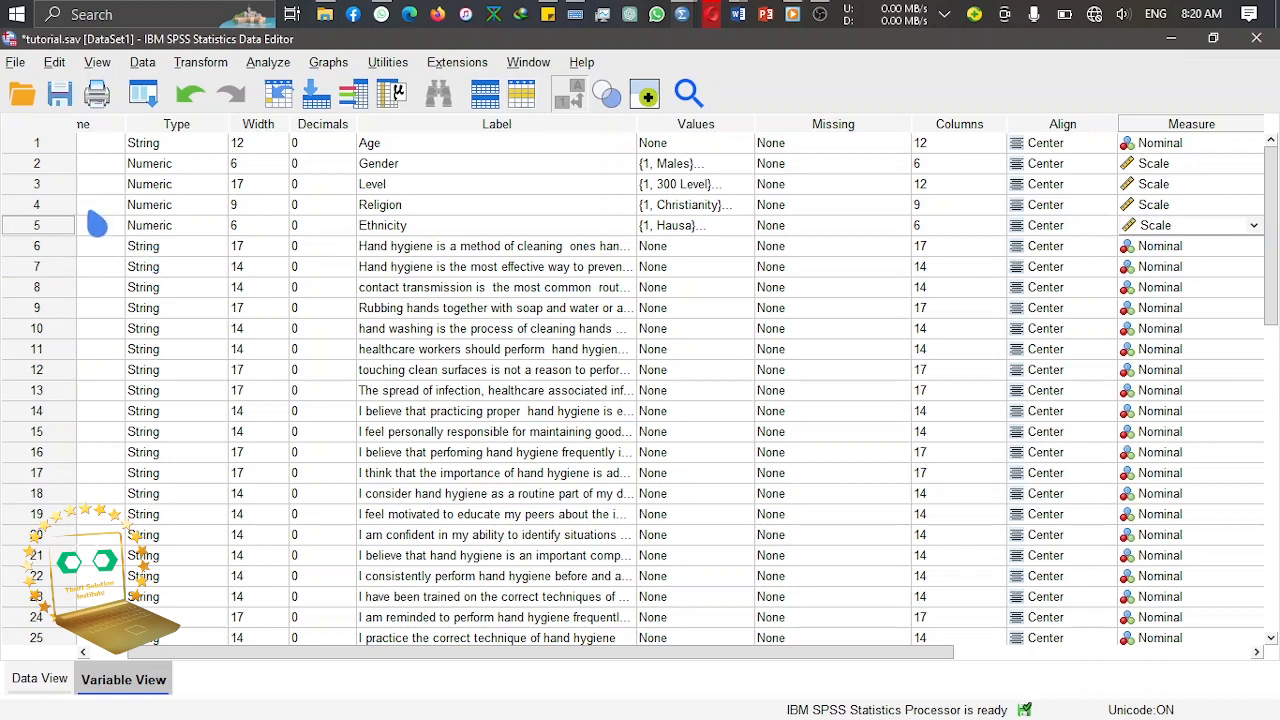
Step: Change the variable type of Age from String to Numeric
click(1176, 146)
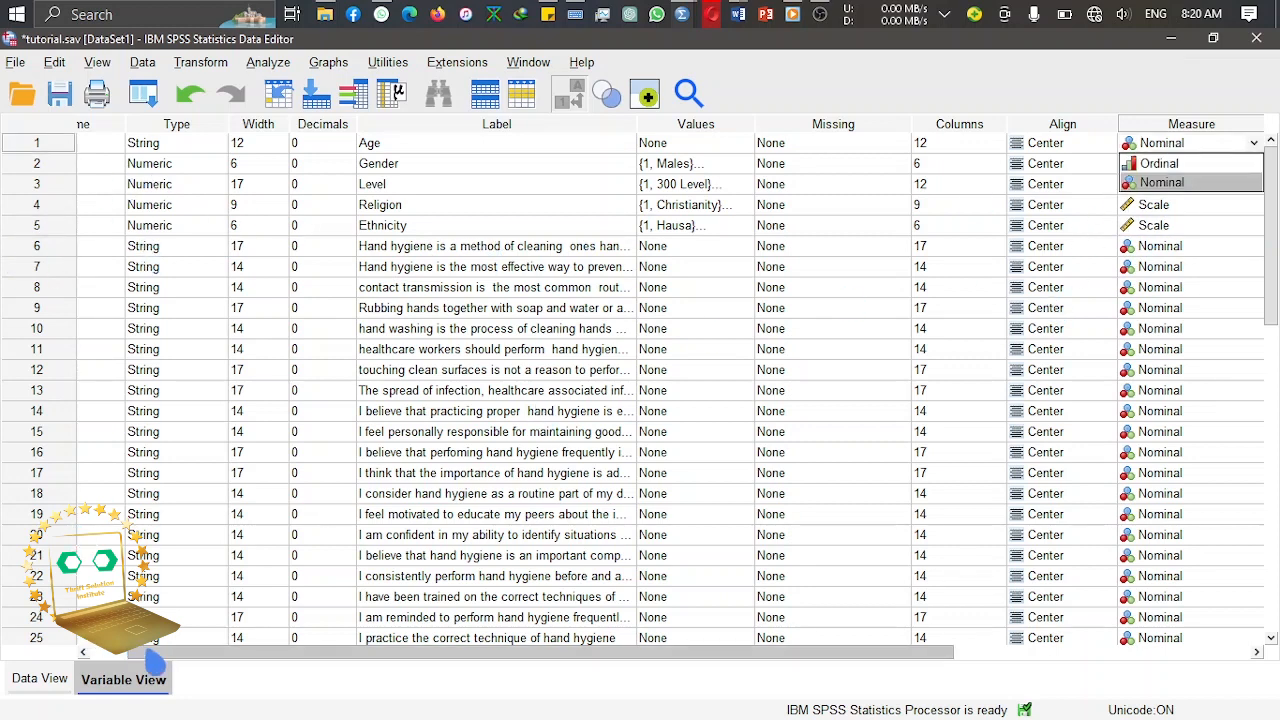
drag(146, 651, 59, 647)
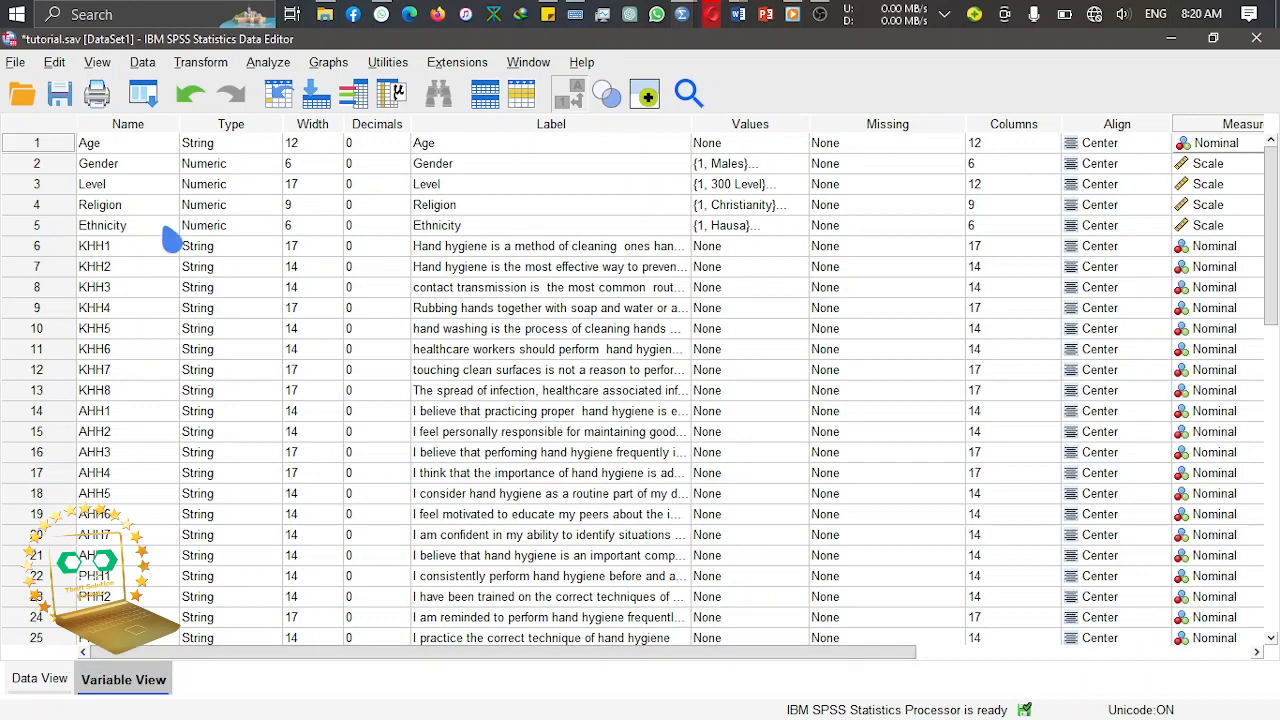
click(259, 146)
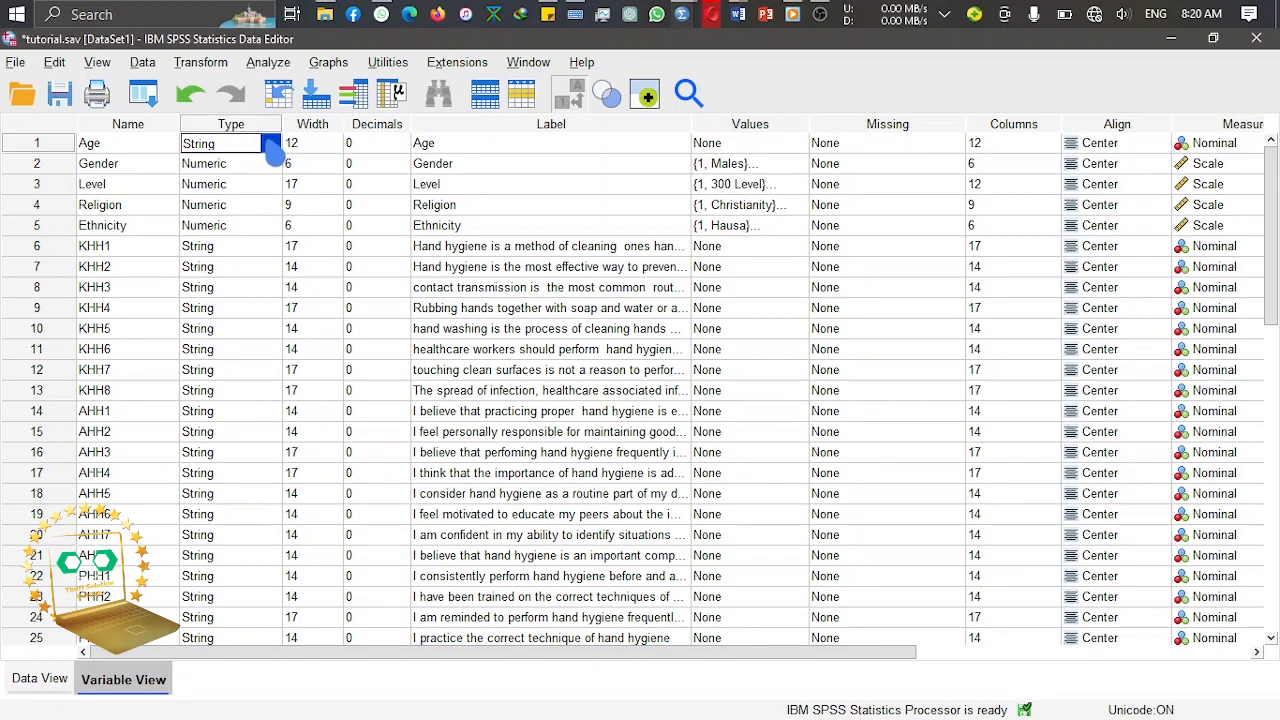
click(272, 146)
click(440, 254)
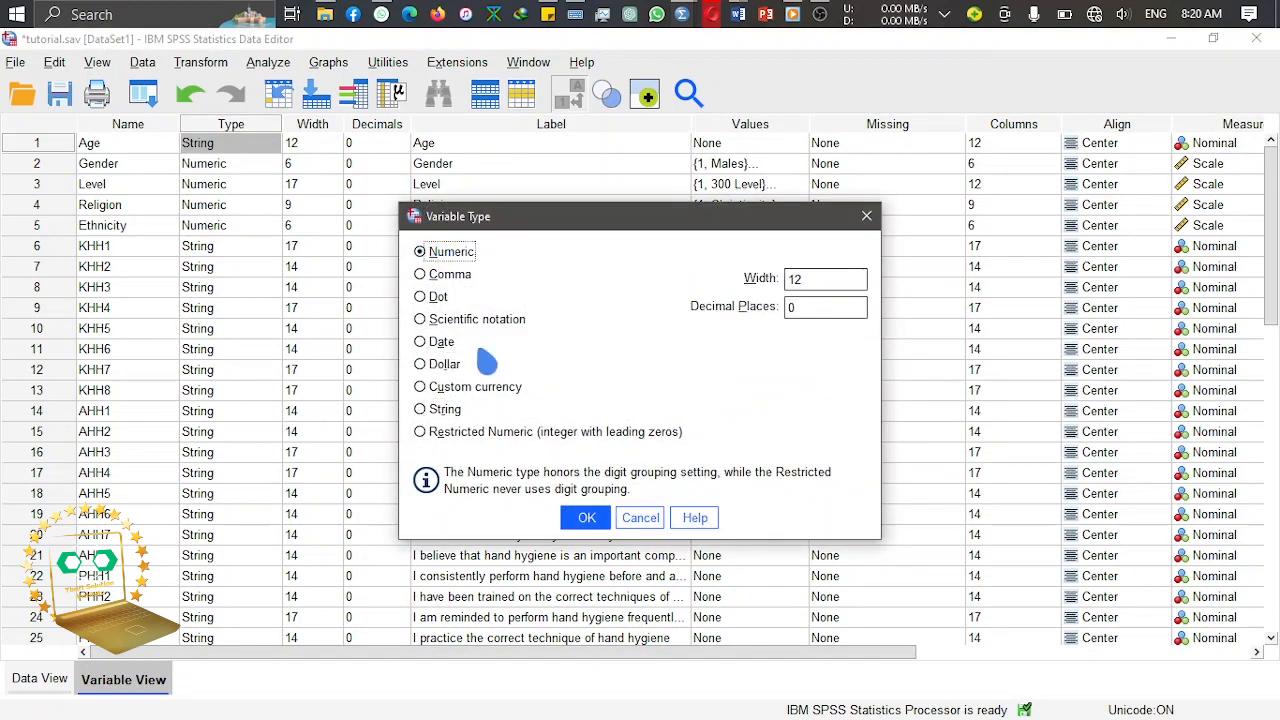
click(586, 517)
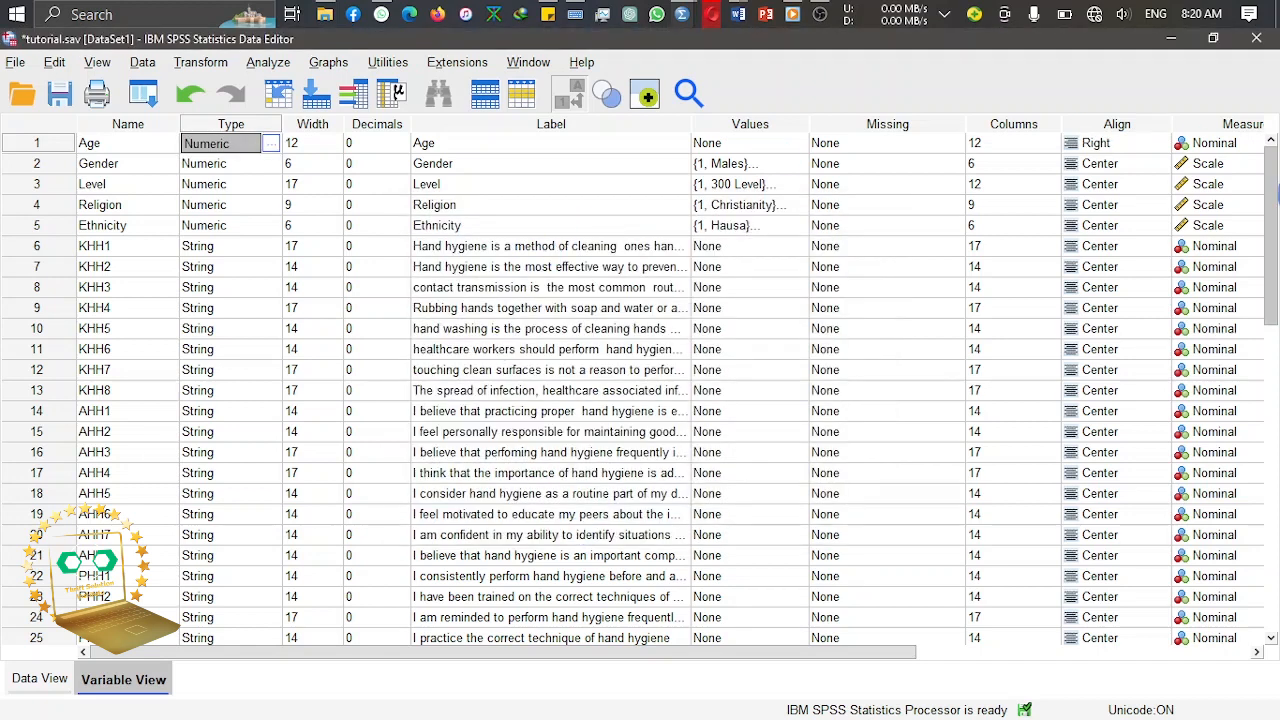
Step: Set the measurement level of the Age variable to Scale
click(1215, 150)
click(1216, 150)
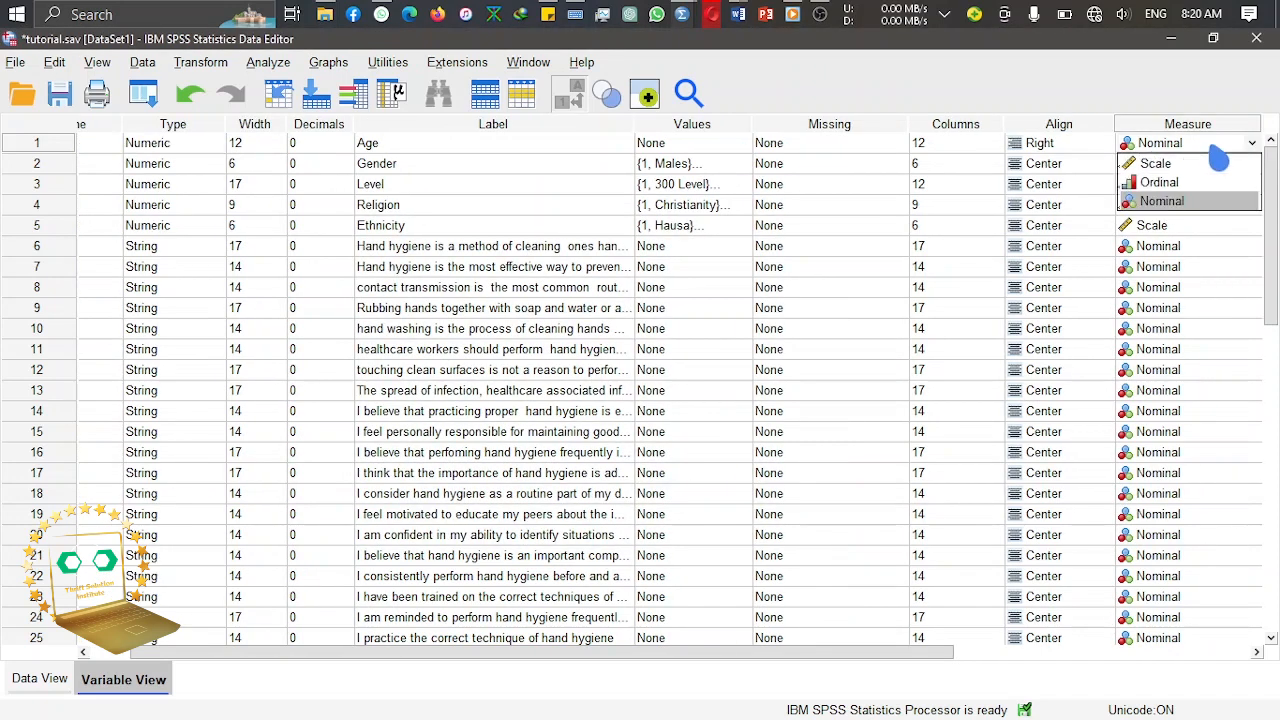
click(1213, 166)
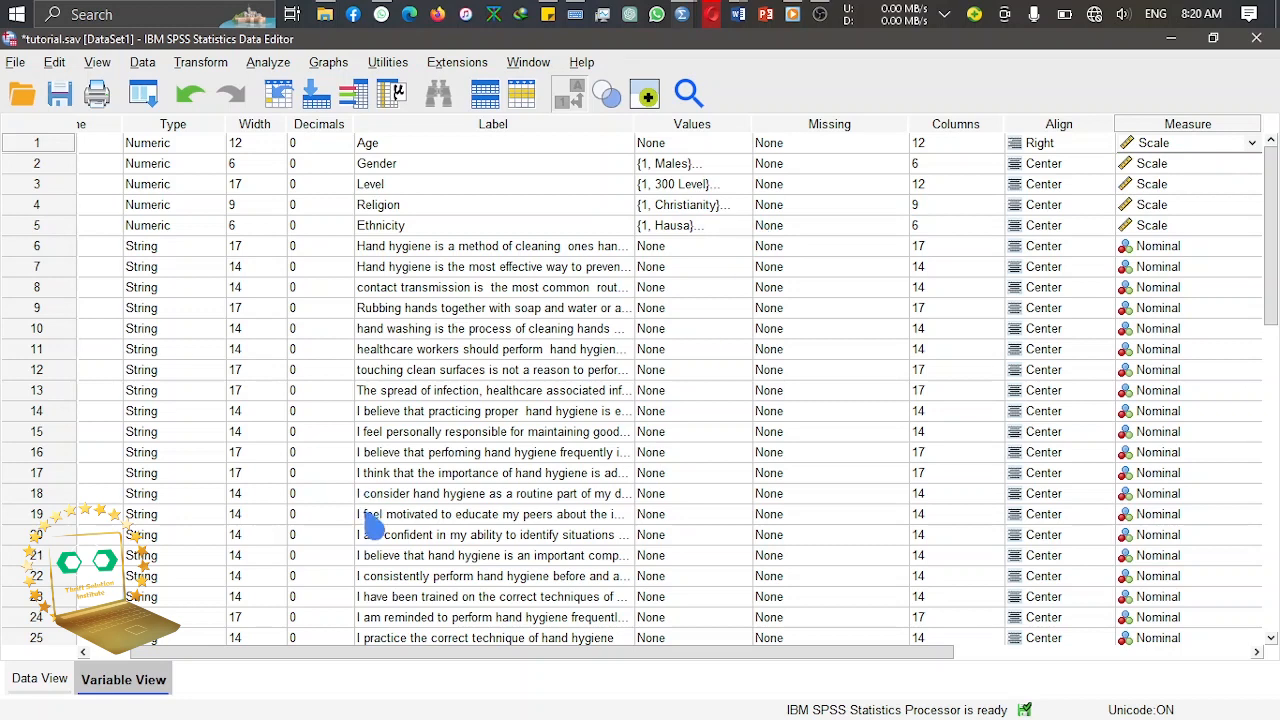
Step: Select the variable names from KHH1 to PHH6, then view their responses in the data view
drag(146, 652, 29, 652)
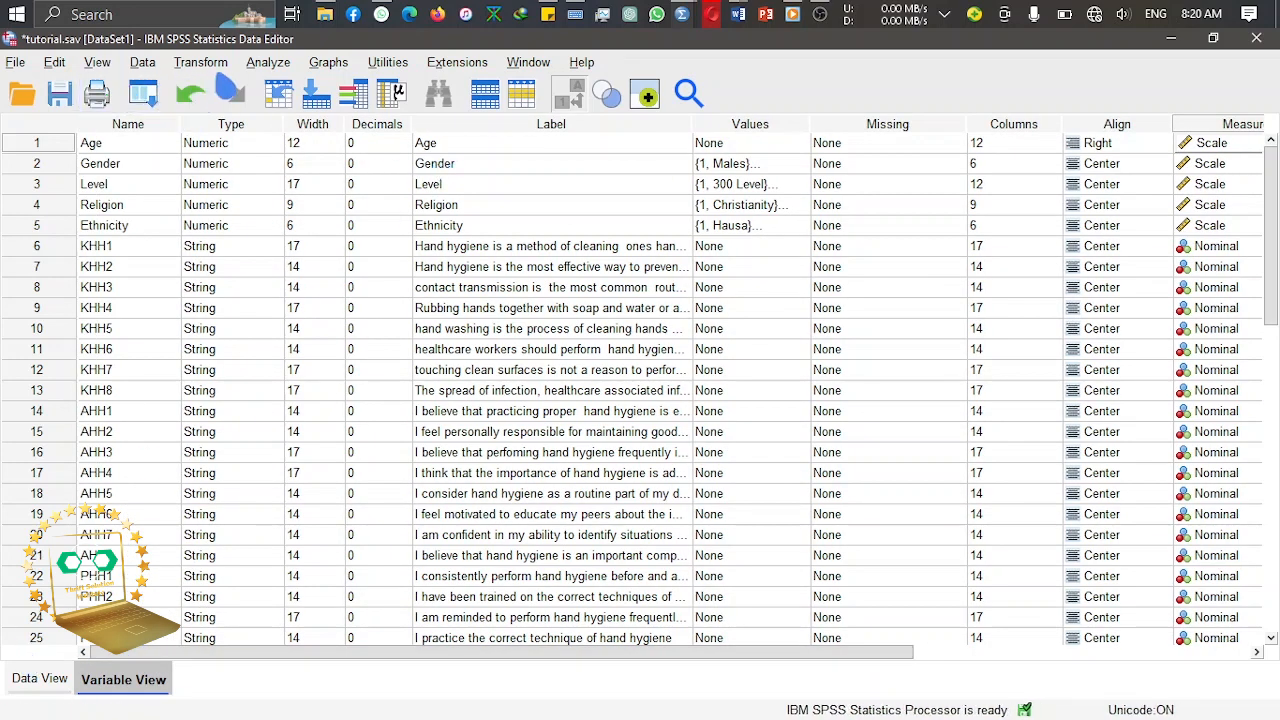
drag(118, 250, 110, 603)
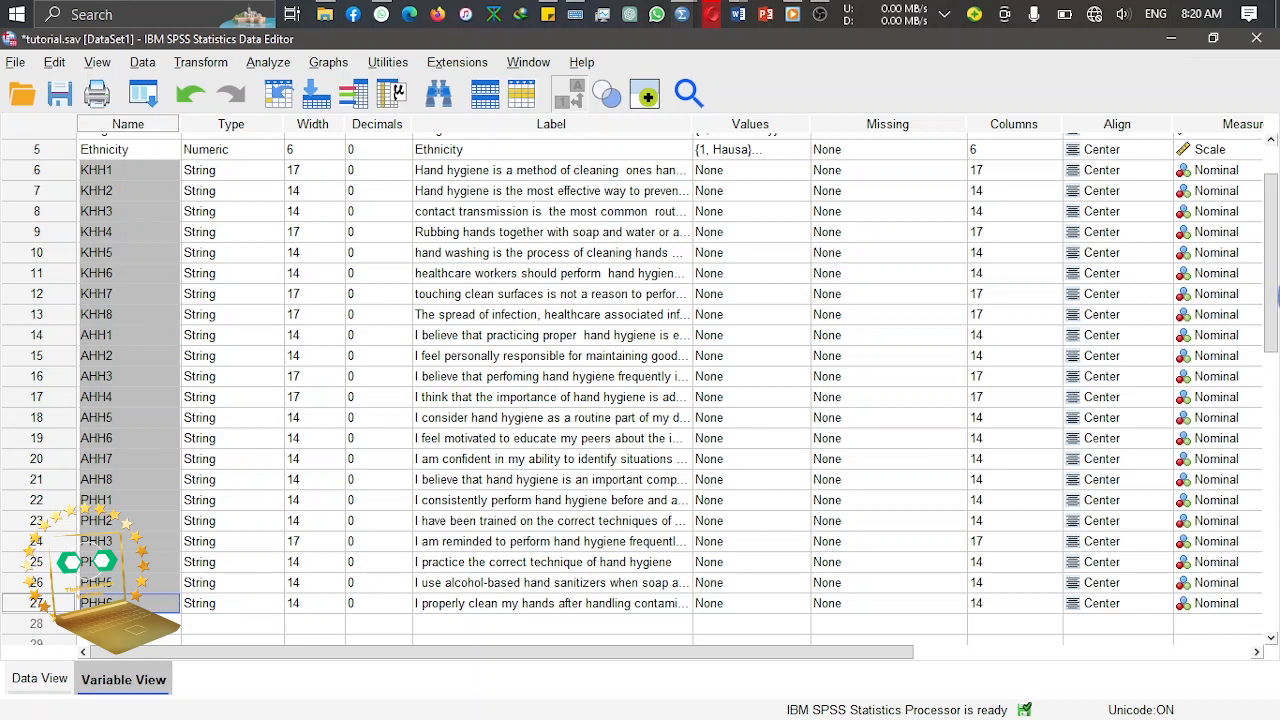
scroll(1270, 250, up, 2)
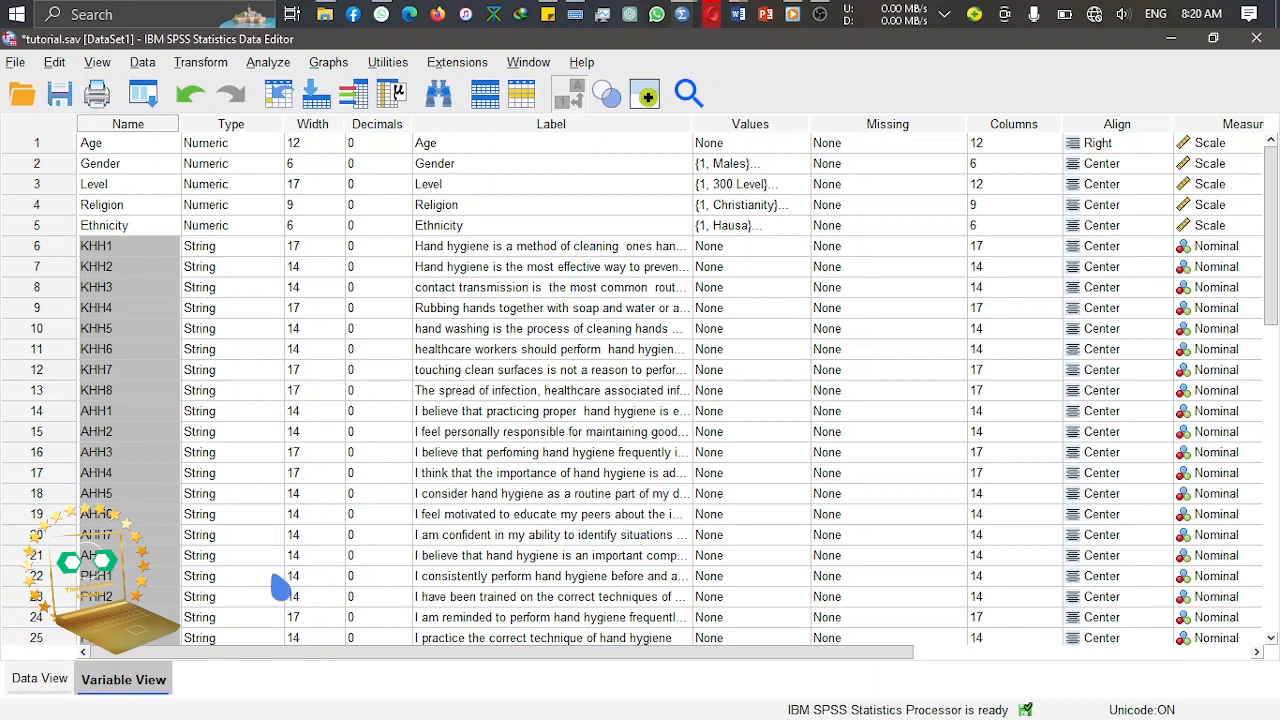
click(65, 680)
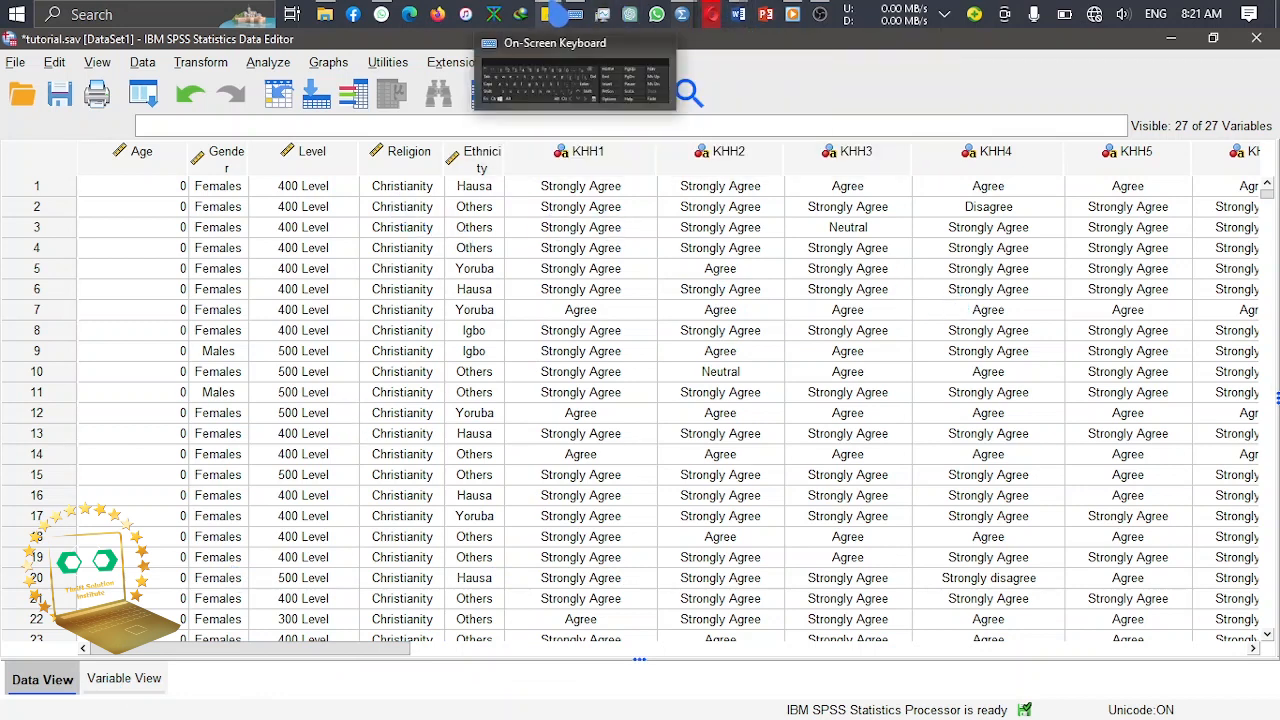
Step: Open the response scale note in Sticky Notes and number it: Strongly Agree 5, Agree 4, Neutral 3, Disagree 2, Strongly Disagree 1
click(552, 14)
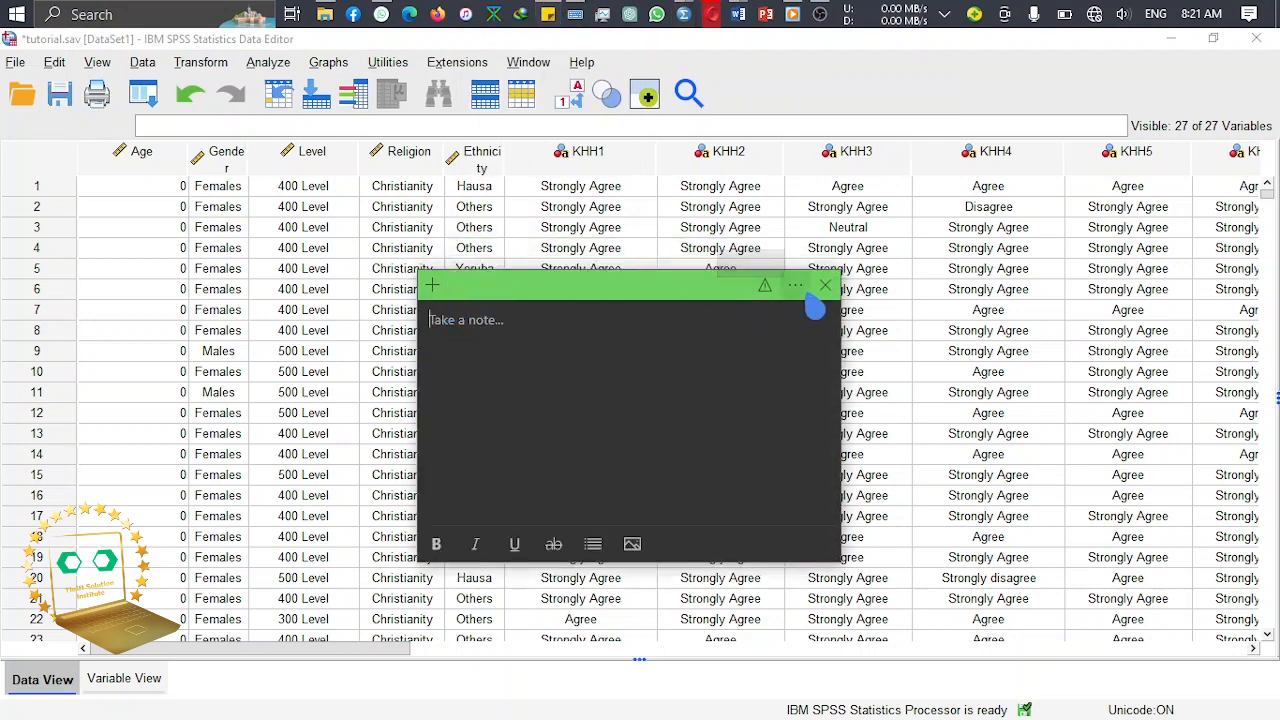
click(801, 289)
click(645, 345)
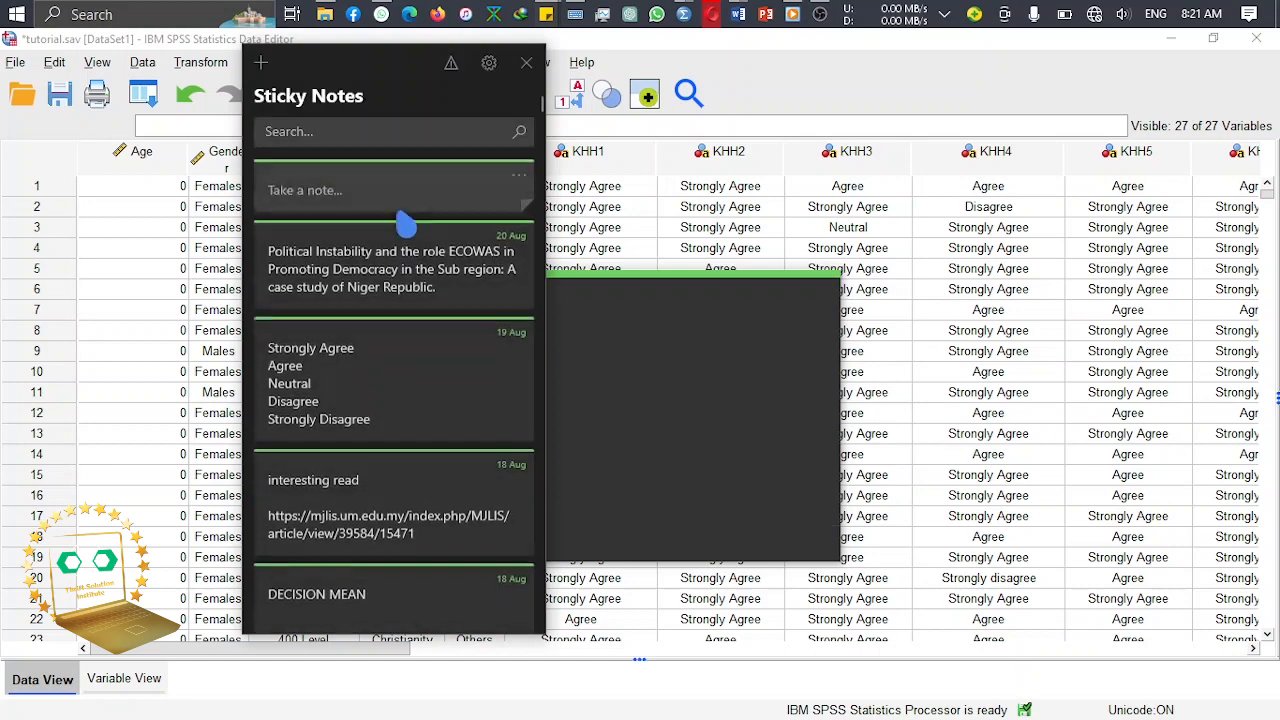
click(433, 360)
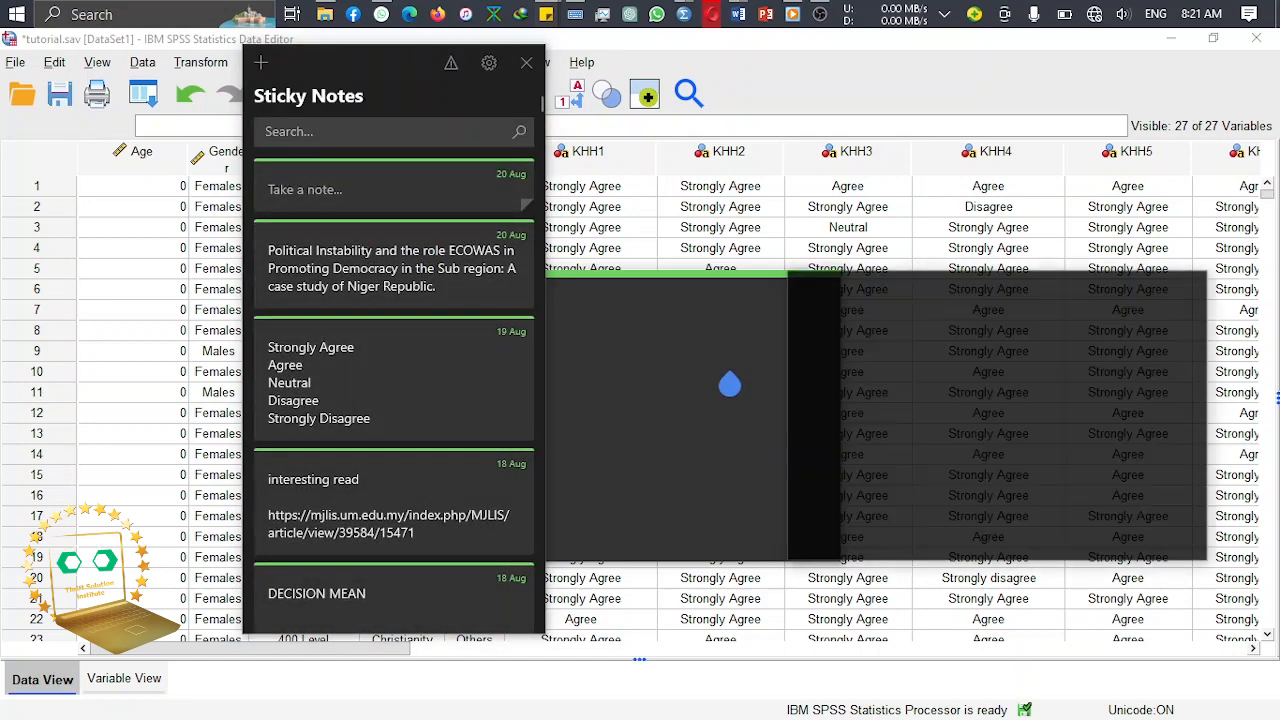
click(795, 287)
click(826, 286)
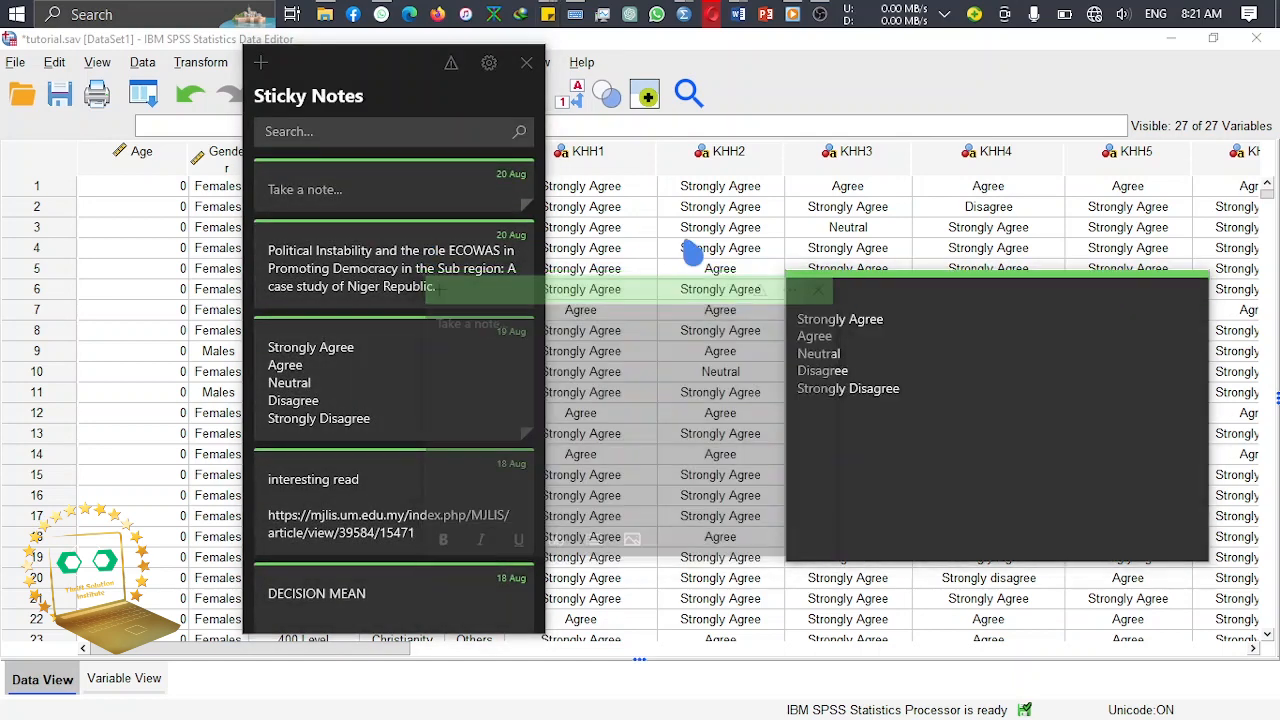
click(526, 63)
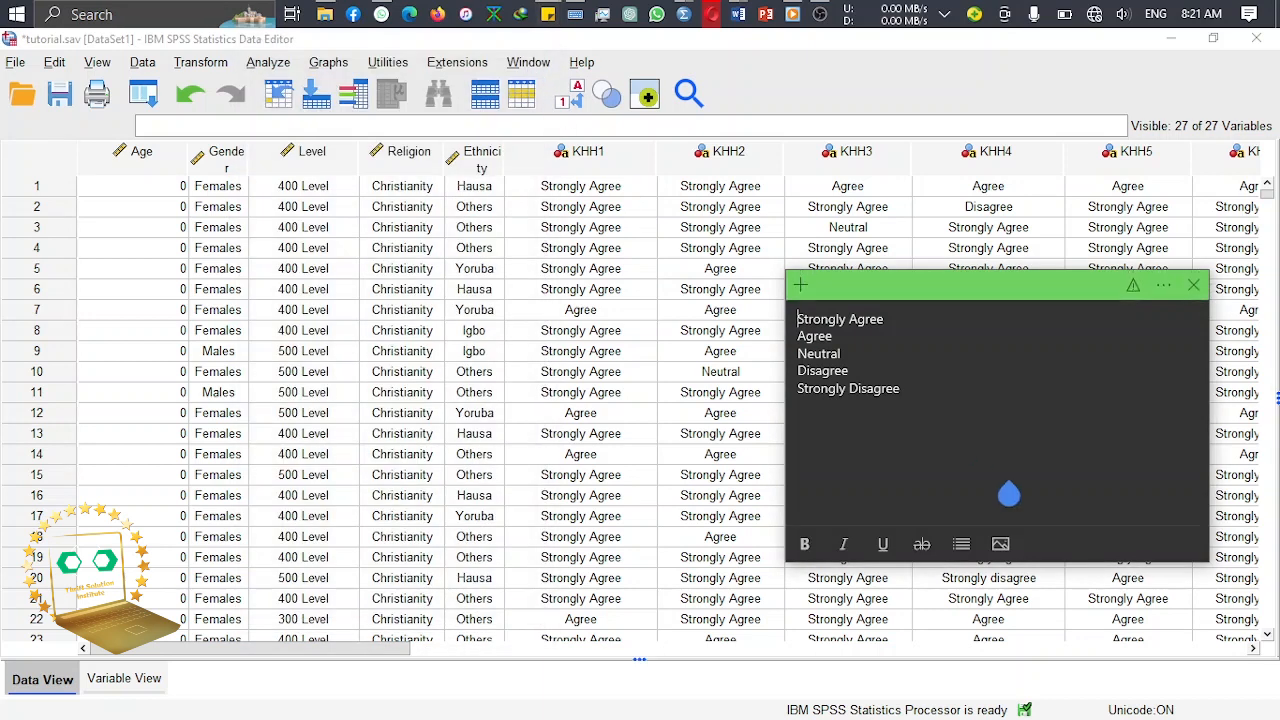
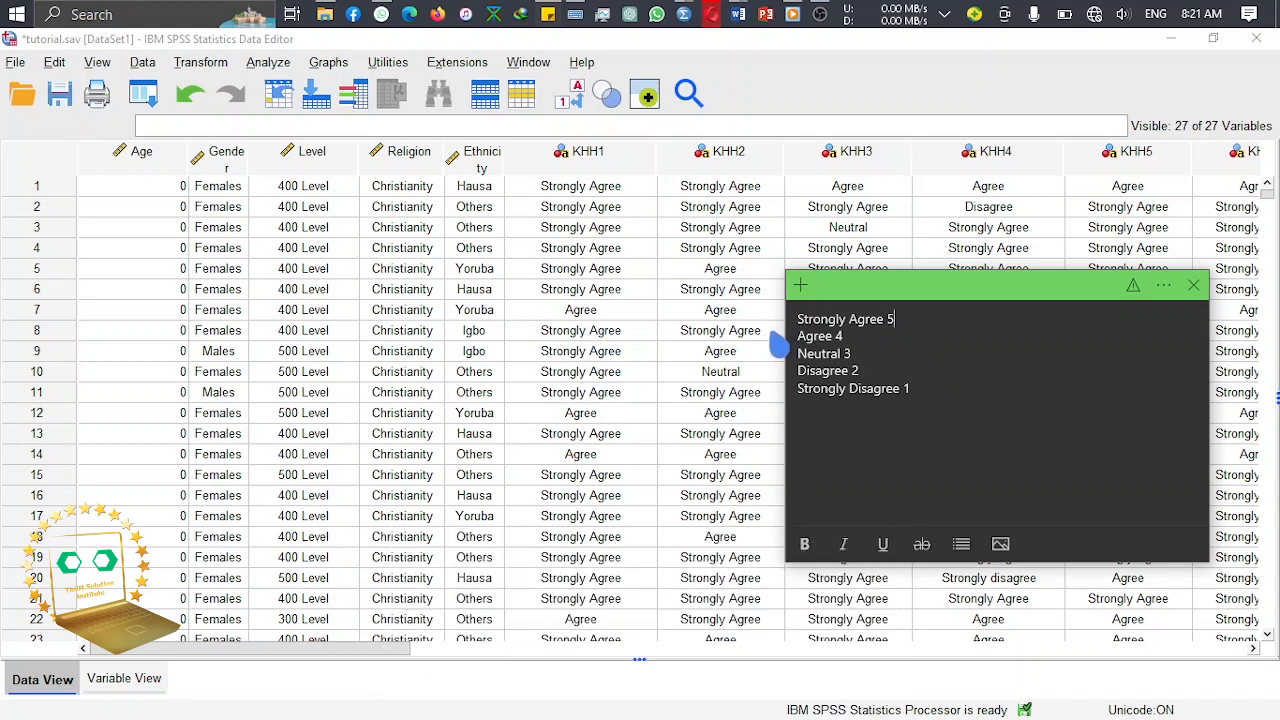
click(428, 254)
click(203, 64)
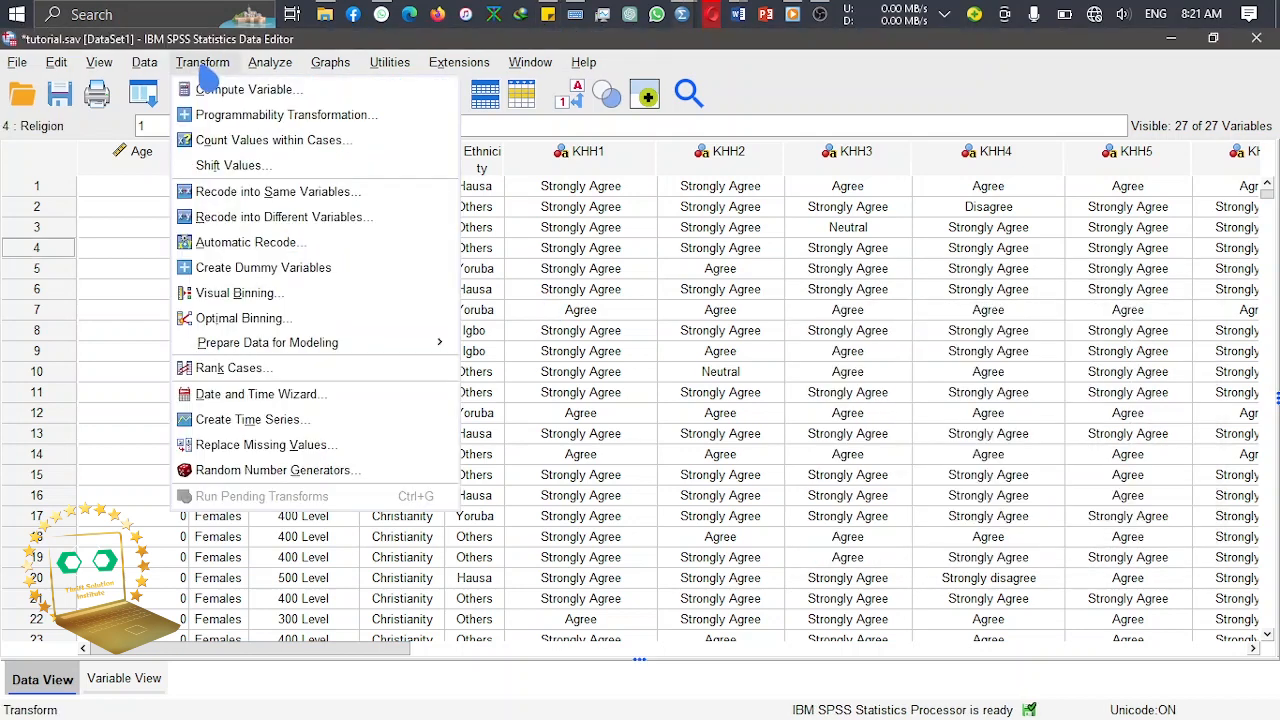
click(352, 195)
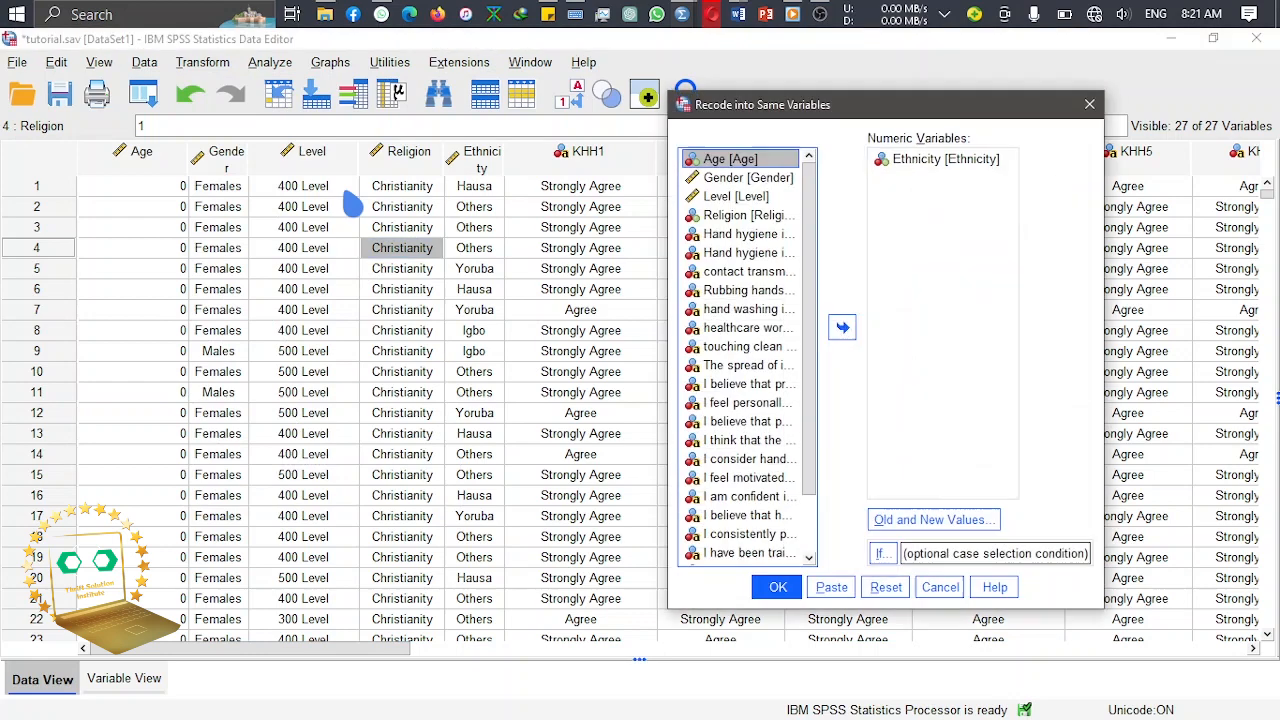
click(744, 217)
click(1089, 104)
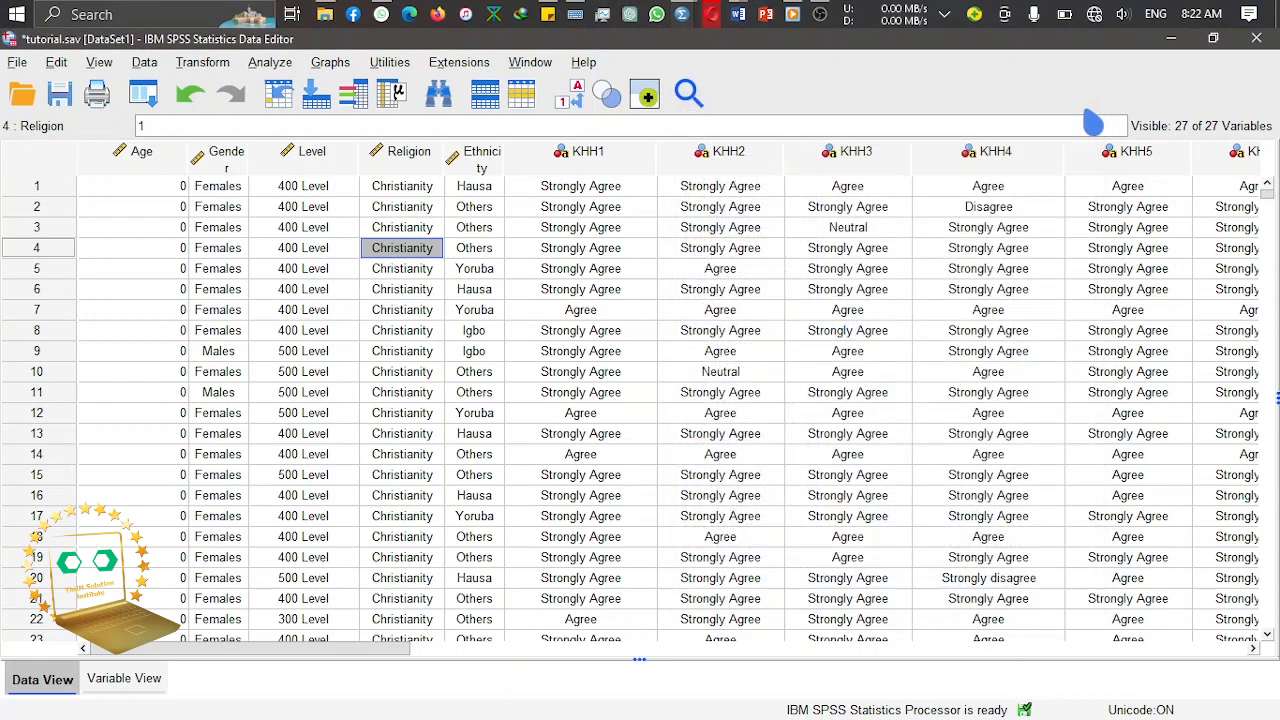
click(121, 681)
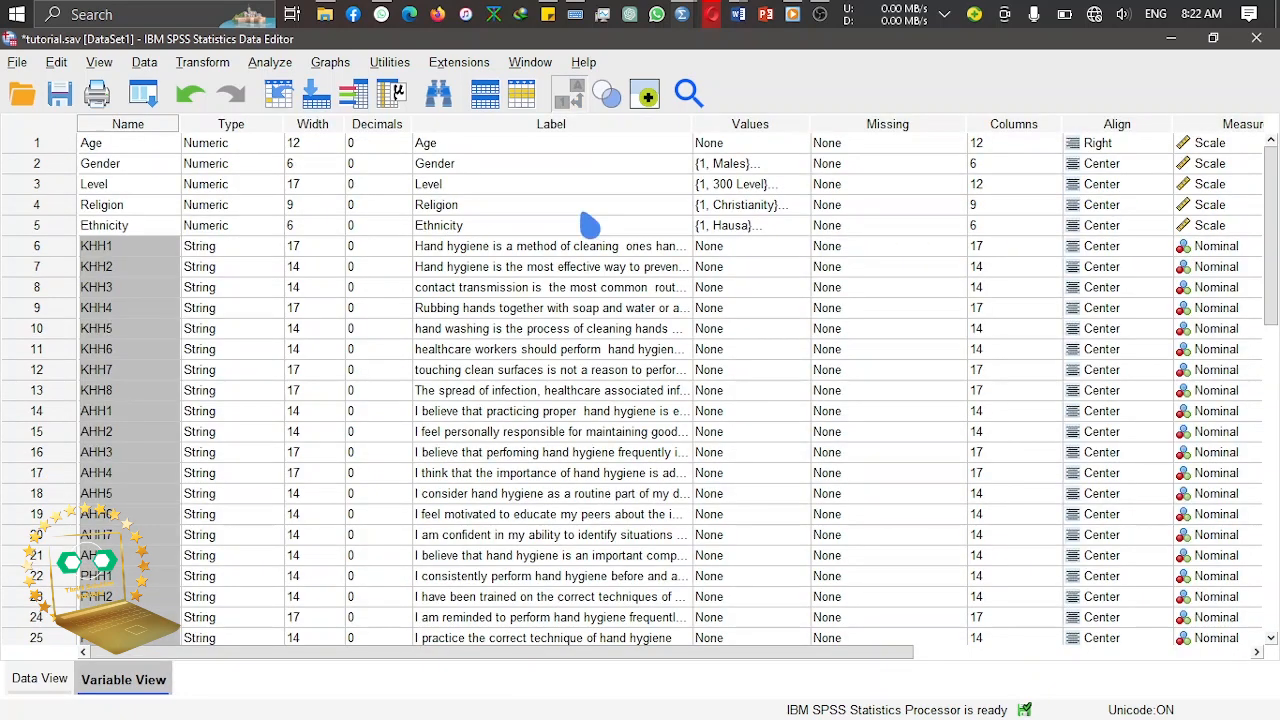
click(242, 230)
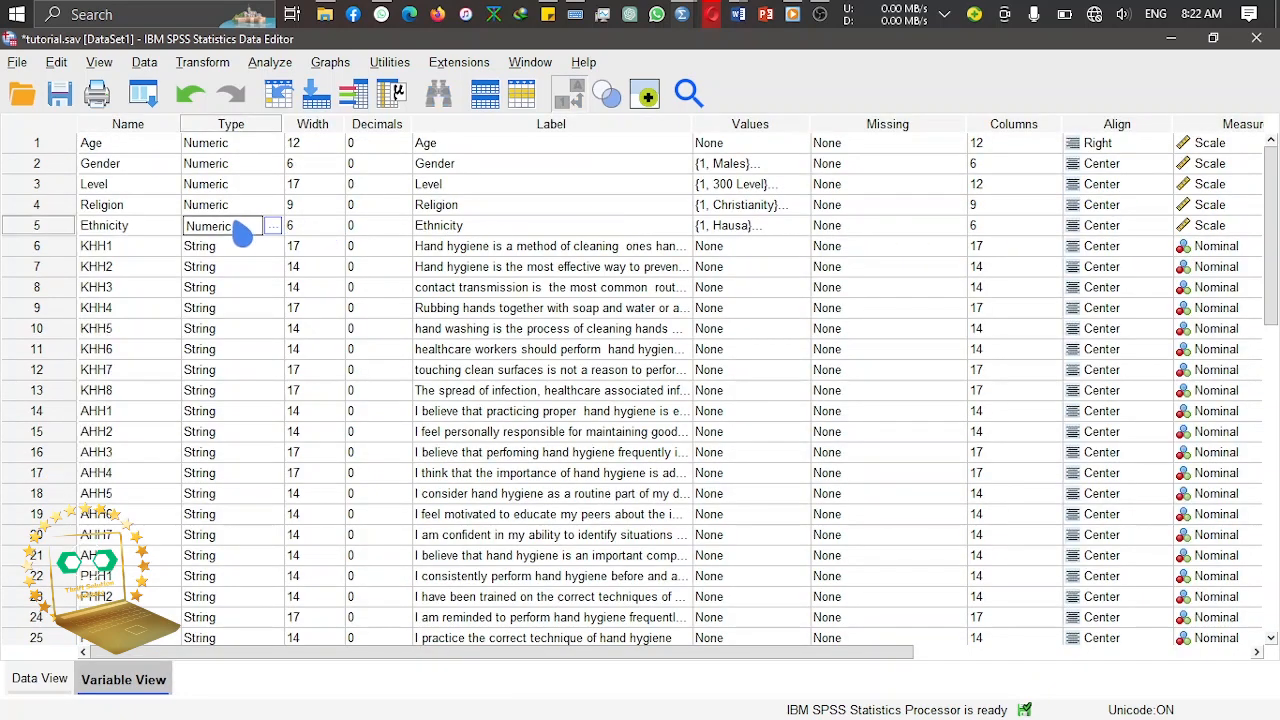
click(40, 679)
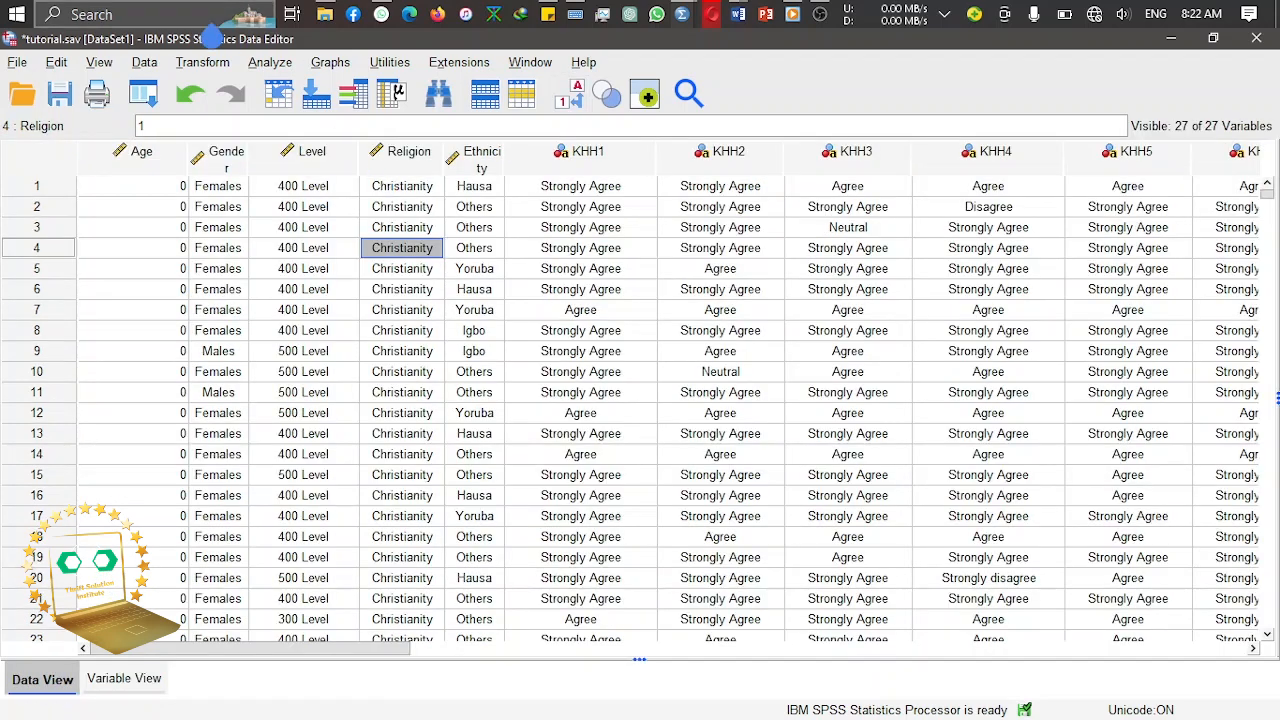
Step: Start Recode into Same Variables and reset it to clear the earlier Ethnicity recode
click(204, 62)
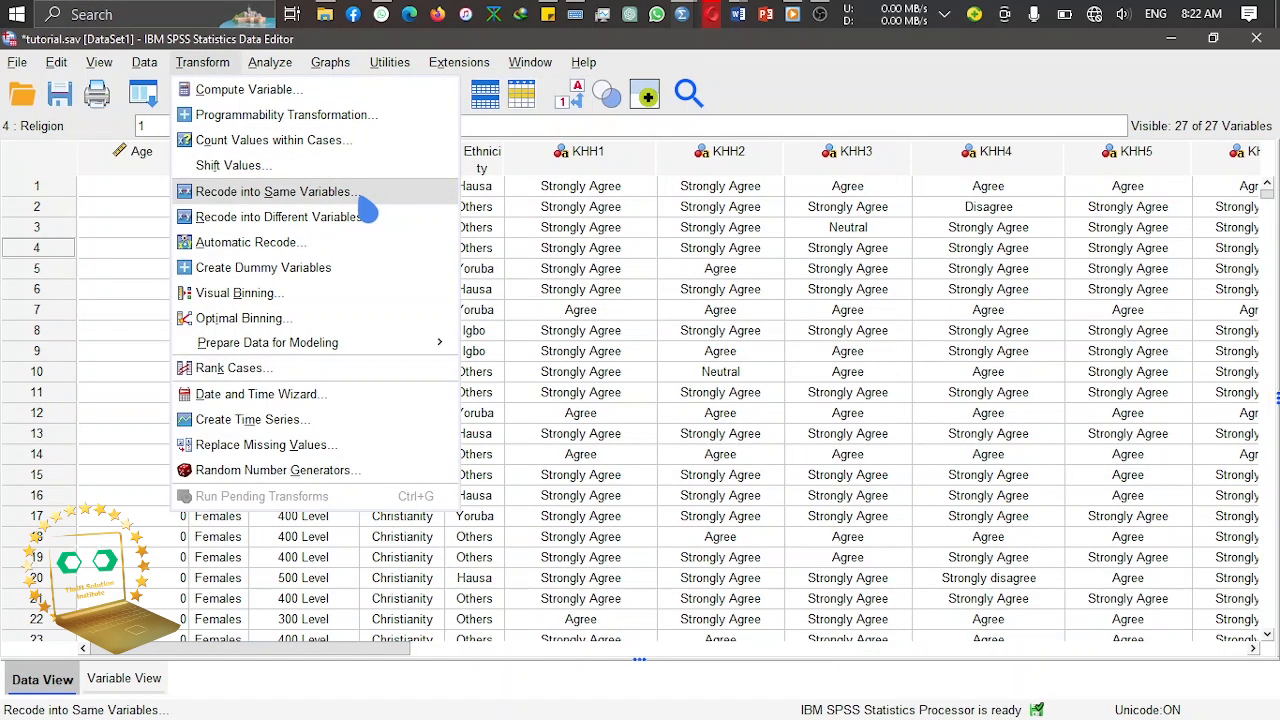
click(300, 191)
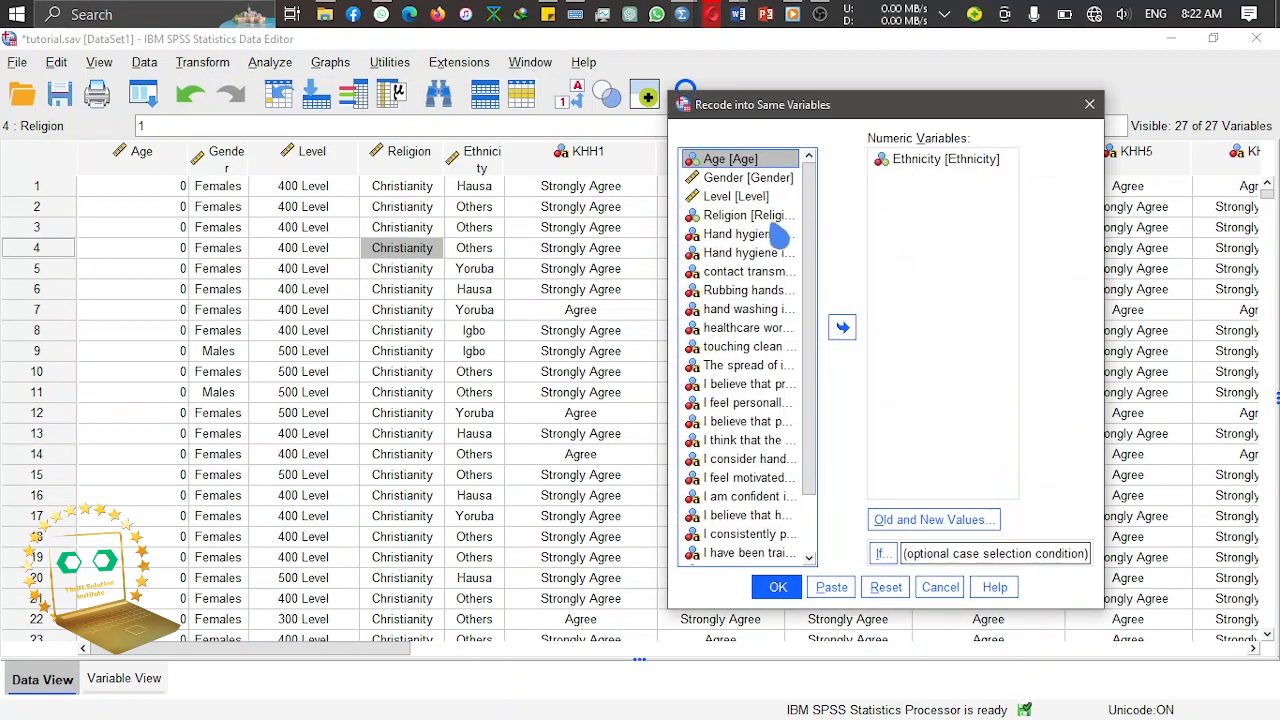
click(768, 237)
scroll(814, 265, down, 2)
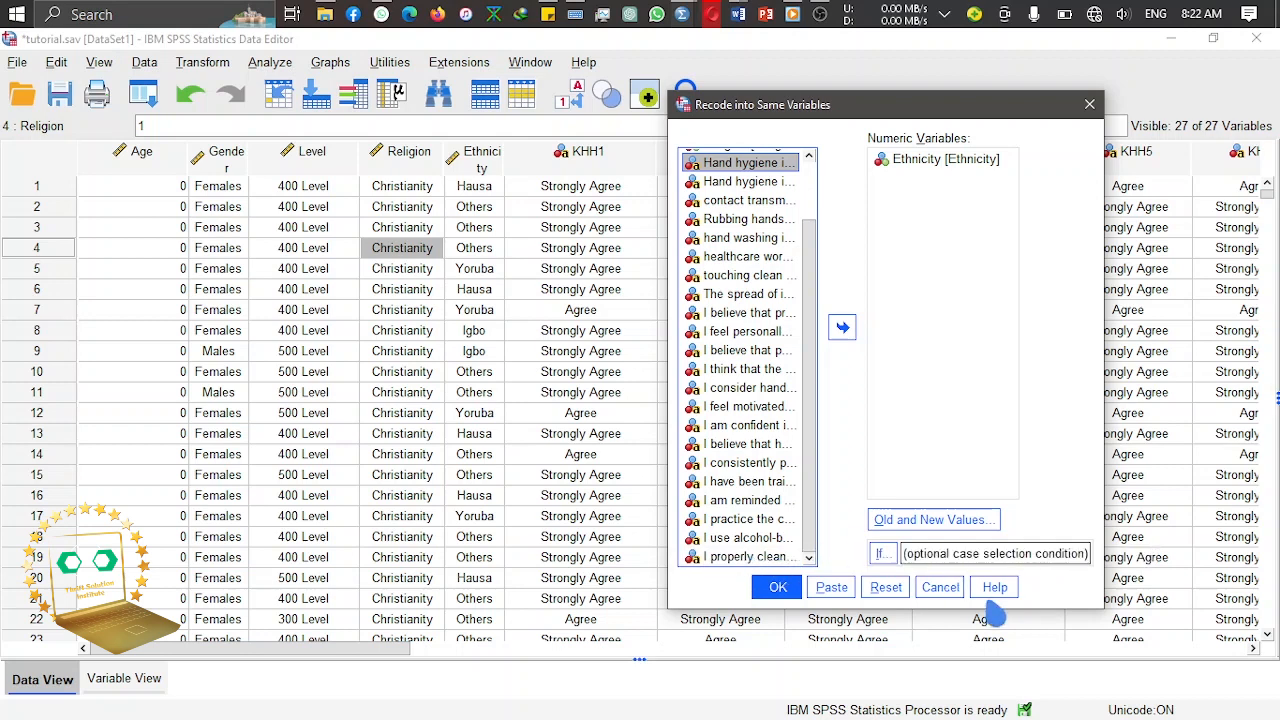
click(884, 588)
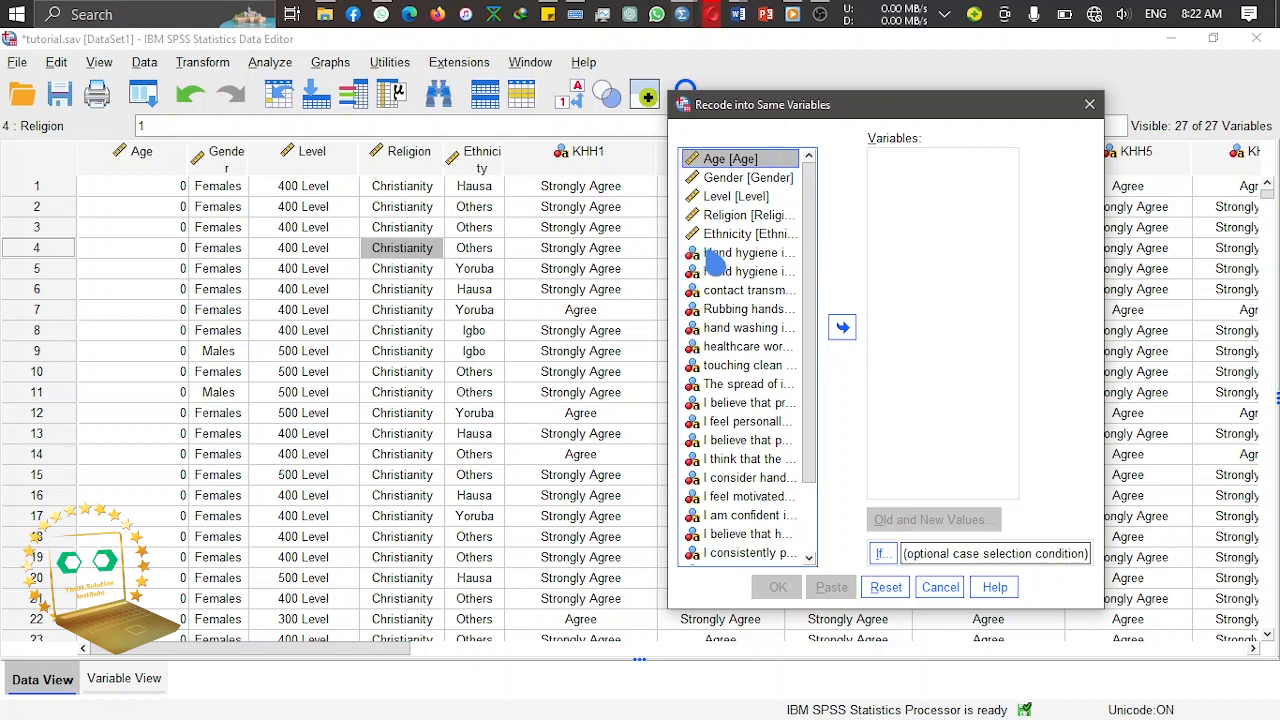
Step: Add all hand hygiene items from KHH1 to PHH6 to the variables being recoded
click(713, 256)
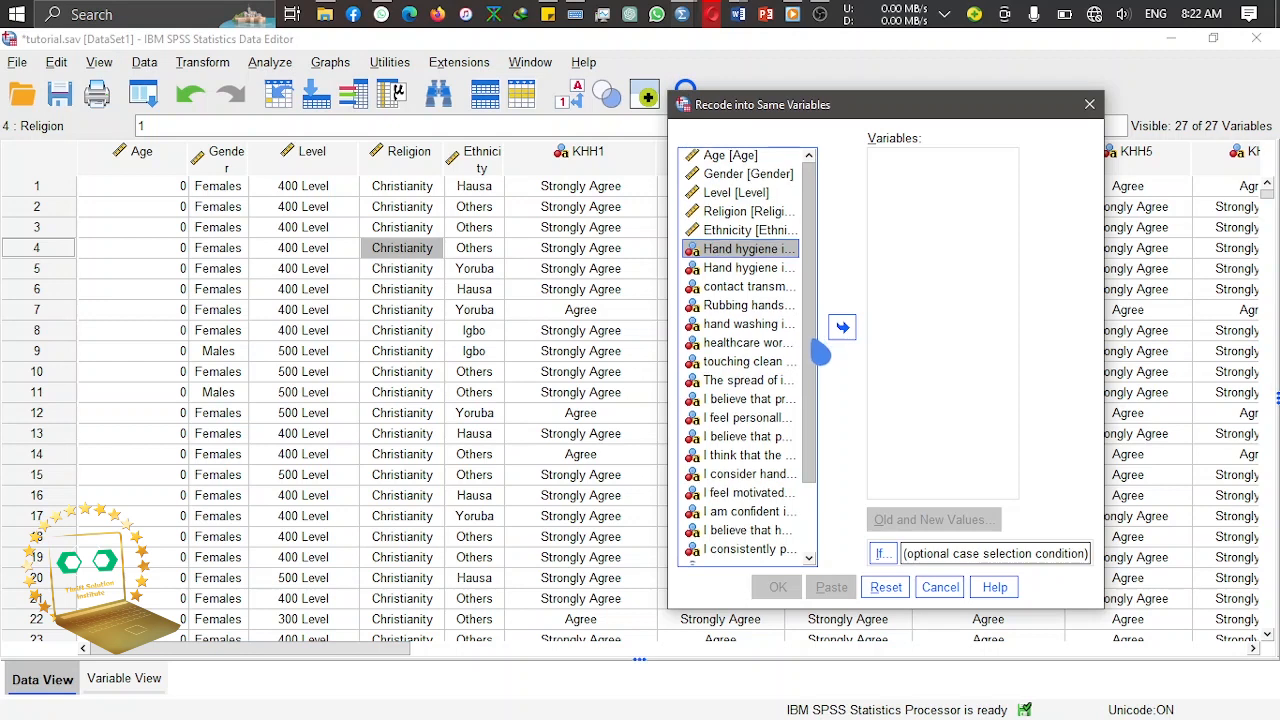
drag(817, 337, 822, 435)
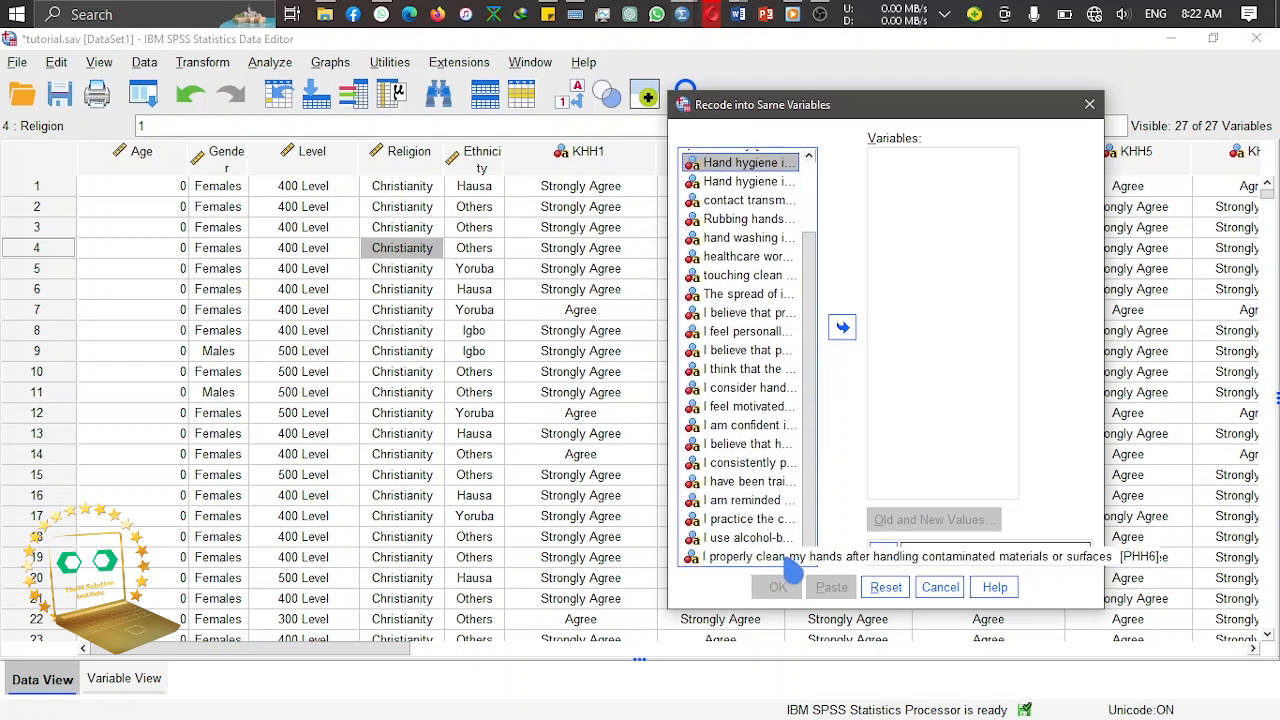
shift+double_click(737, 557)
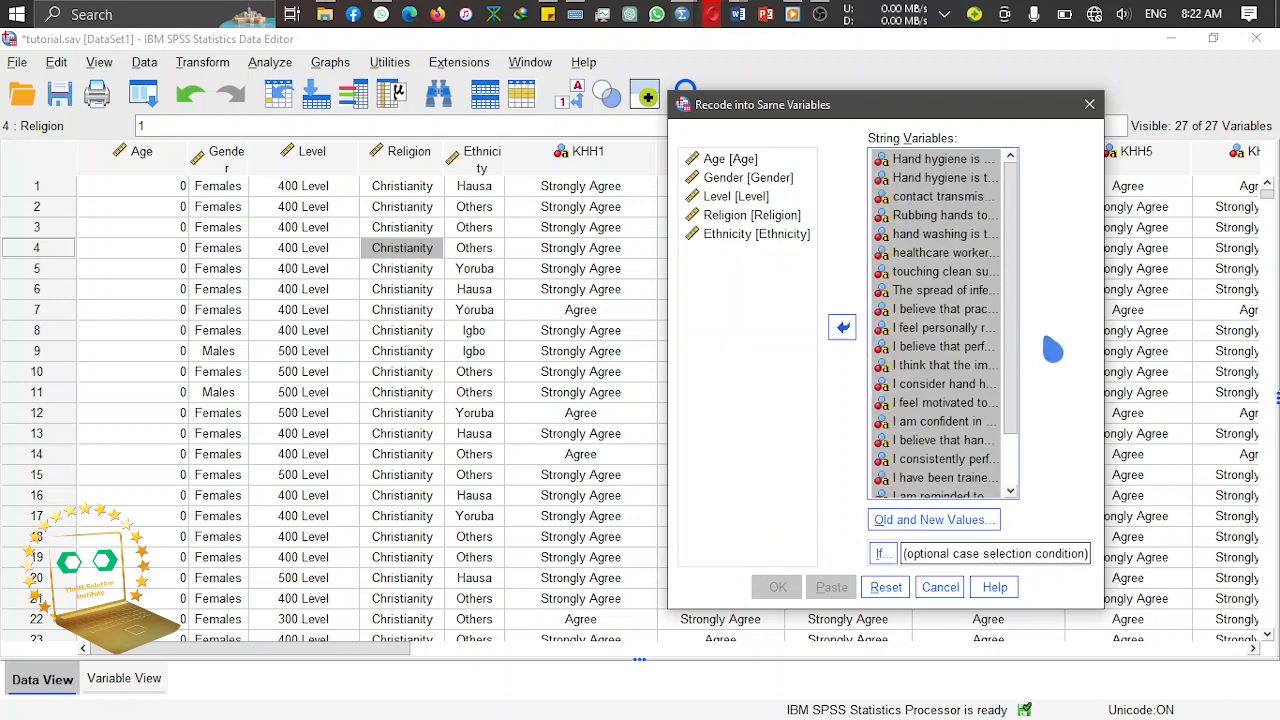
drag(1009, 282, 1023, 251)
click(842, 330)
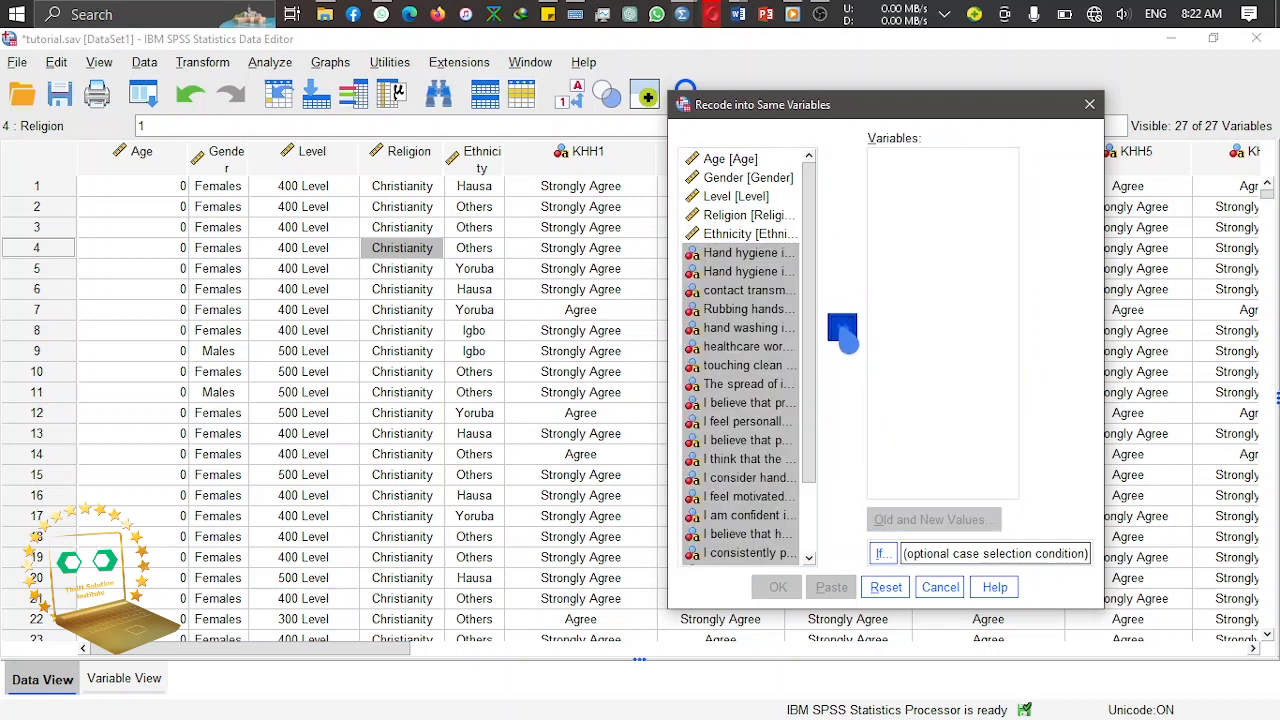
click(842, 330)
drag(1026, 352, 1020, 429)
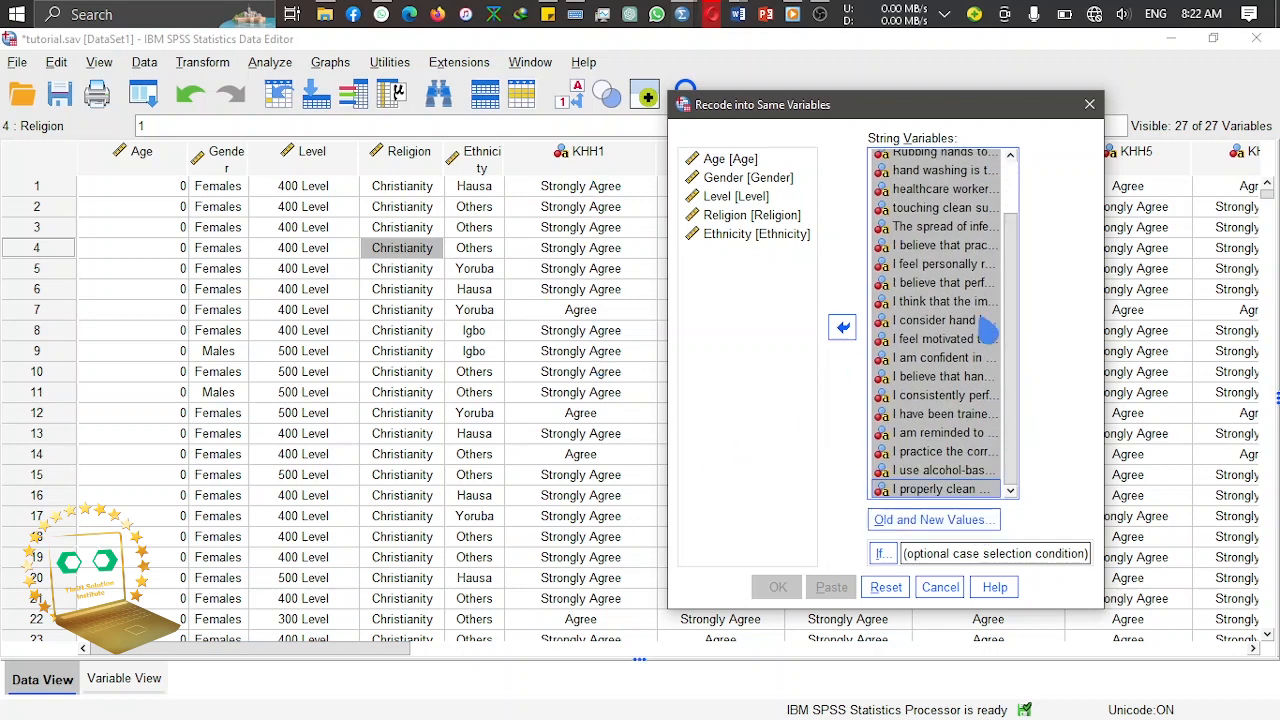
Step: Open the old and new value definitions and add a rule recoding Strongly Agree, copied from the Sticky Notes scale, to 5
click(975, 520)
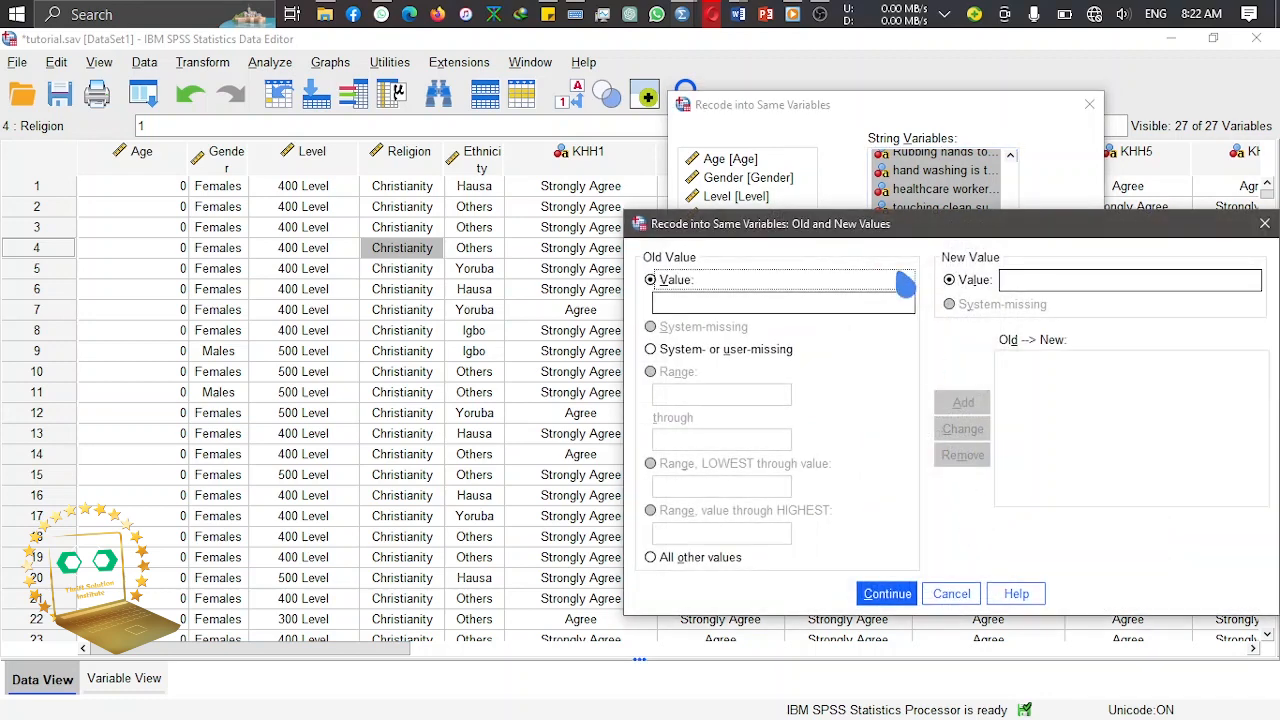
drag(812, 232, 751, 289)
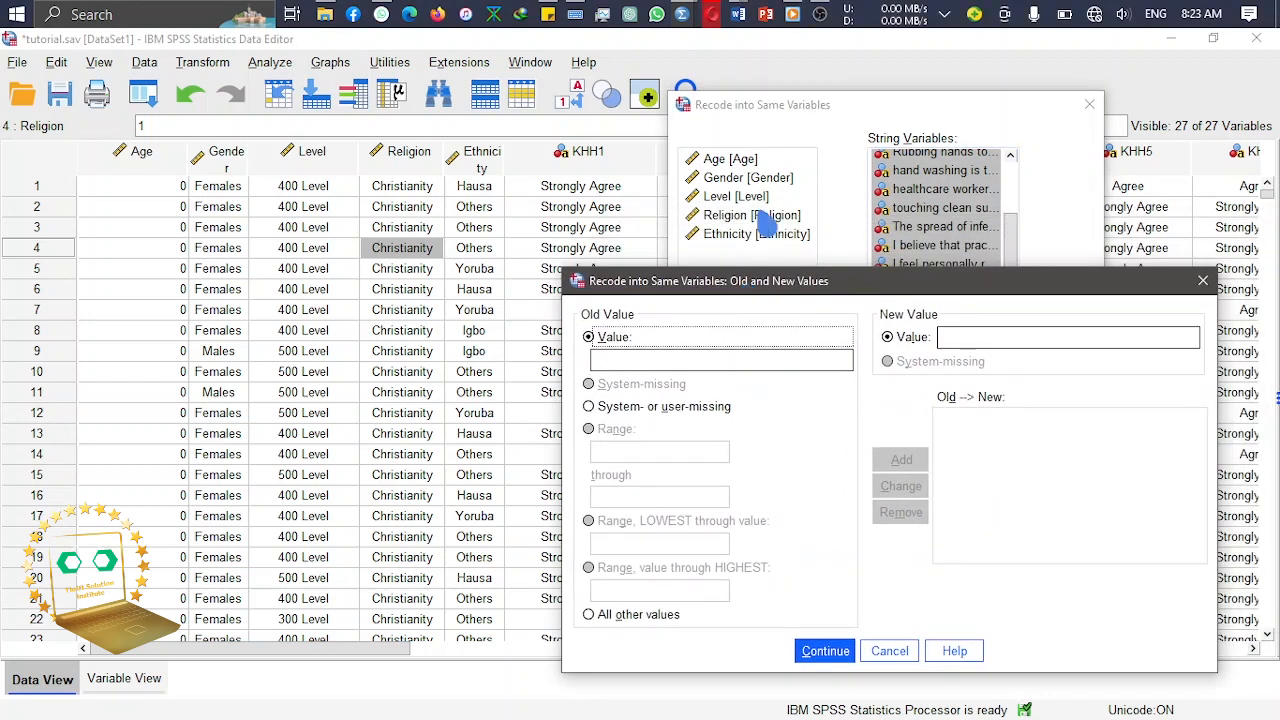
mouse_move(797, 12)
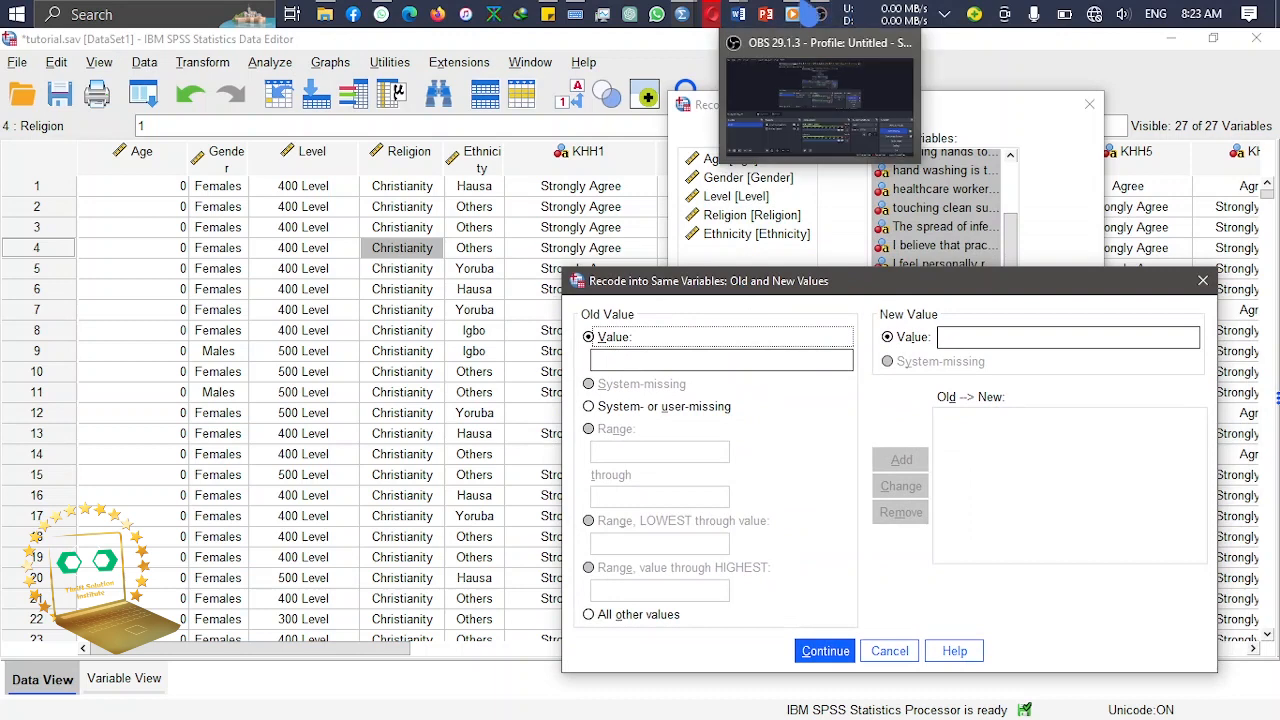
click(556, 14)
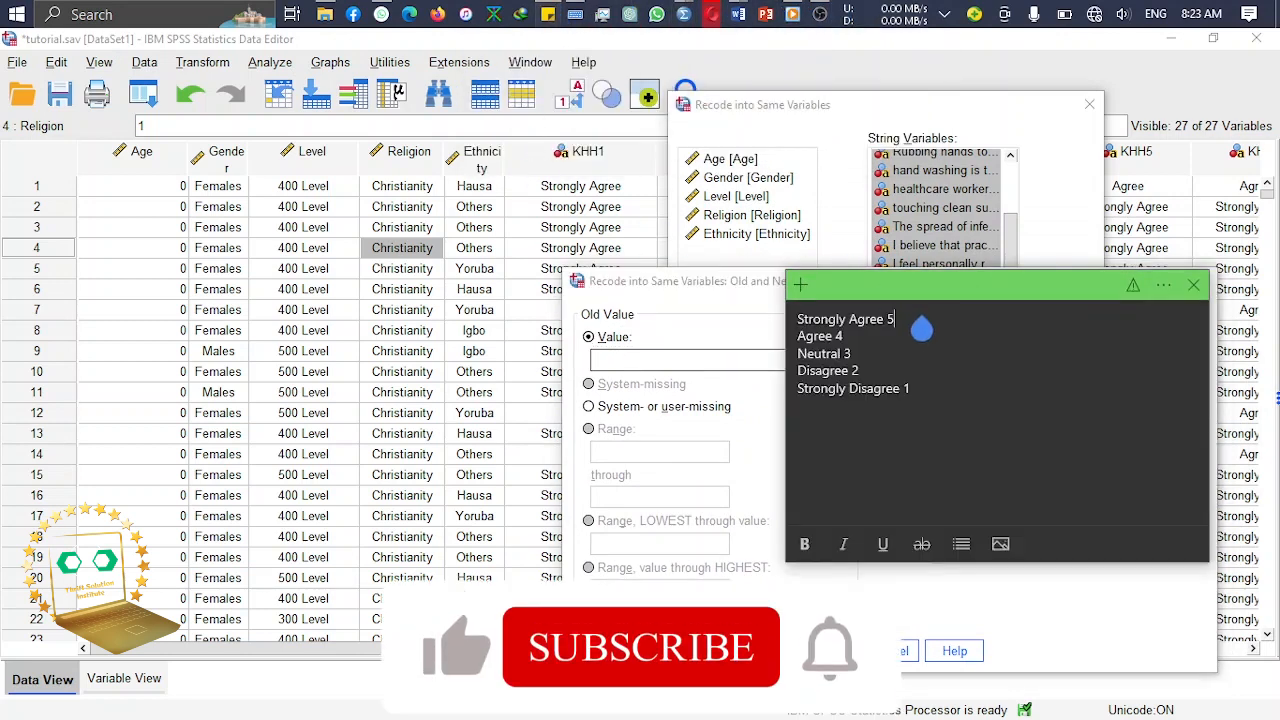
drag(886, 321, 794, 322)
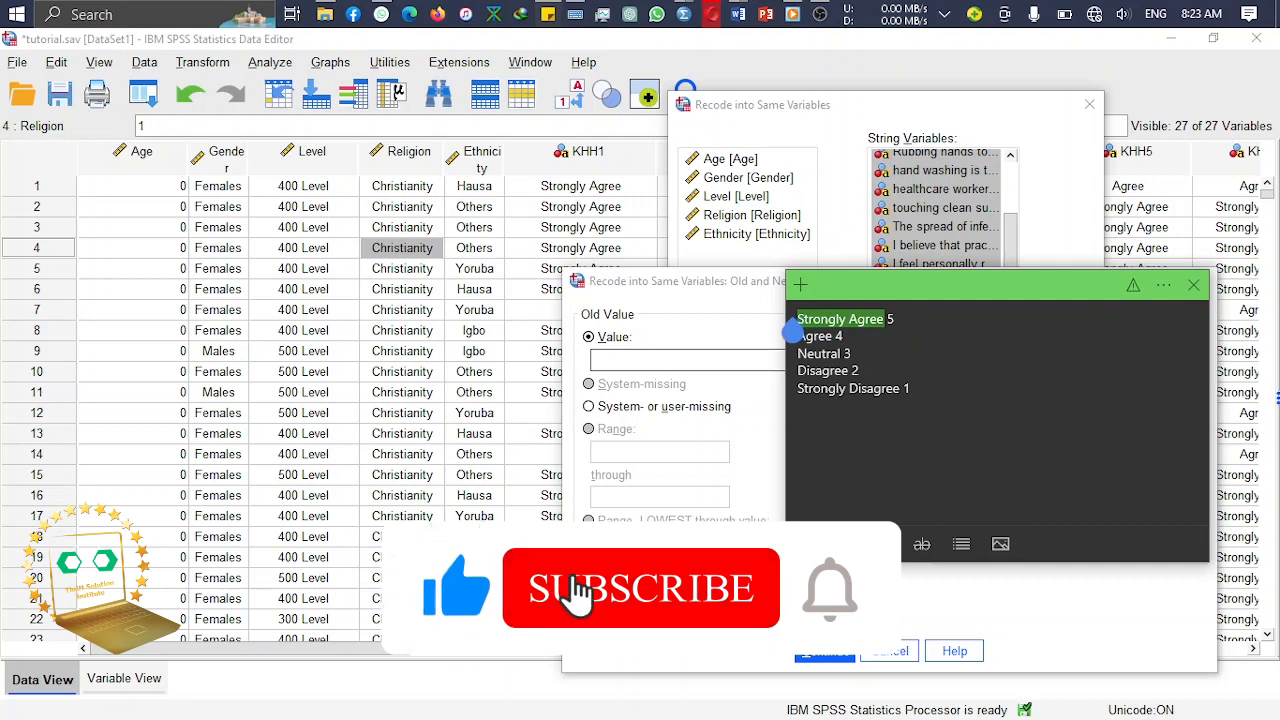
click(648, 381)
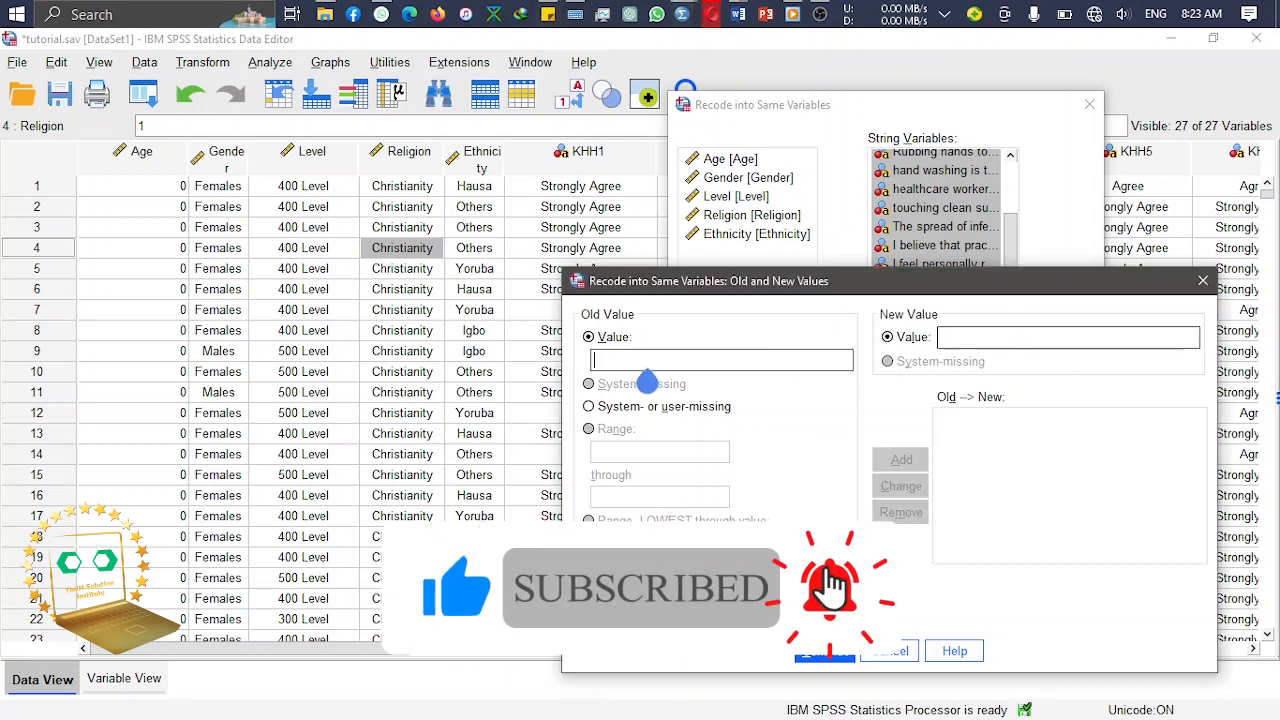
click(975, 340)
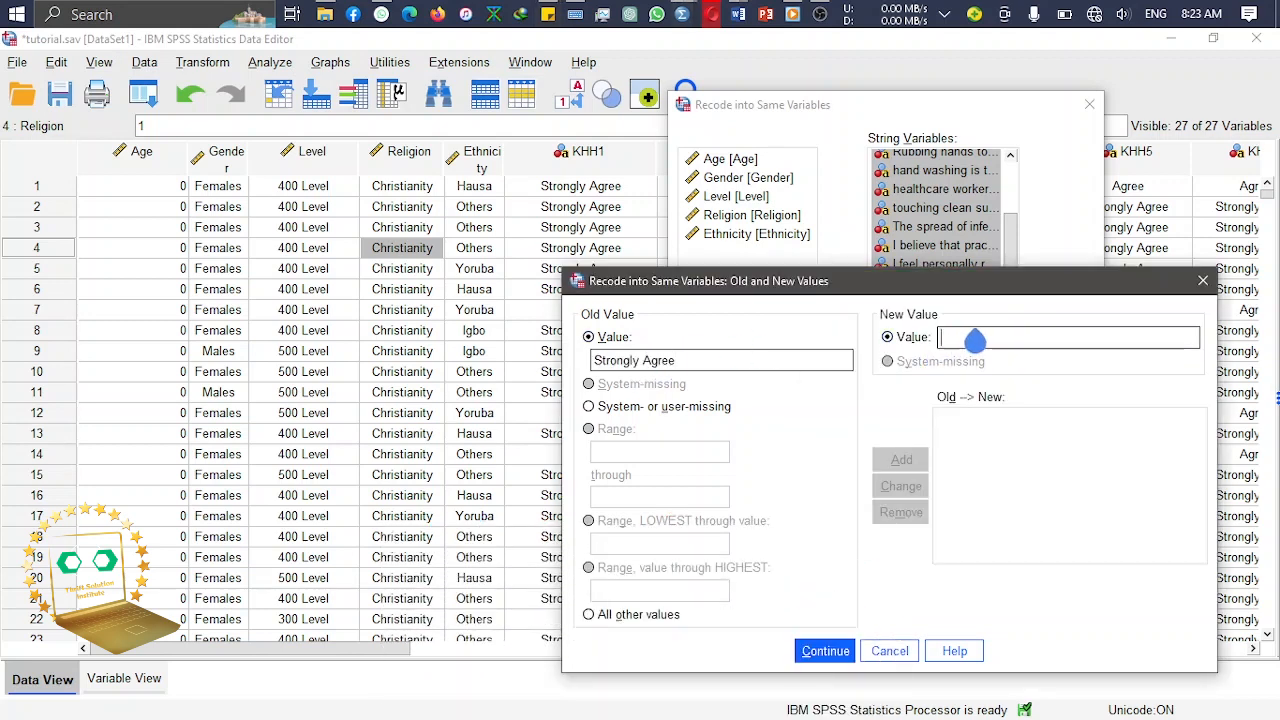
text(5)
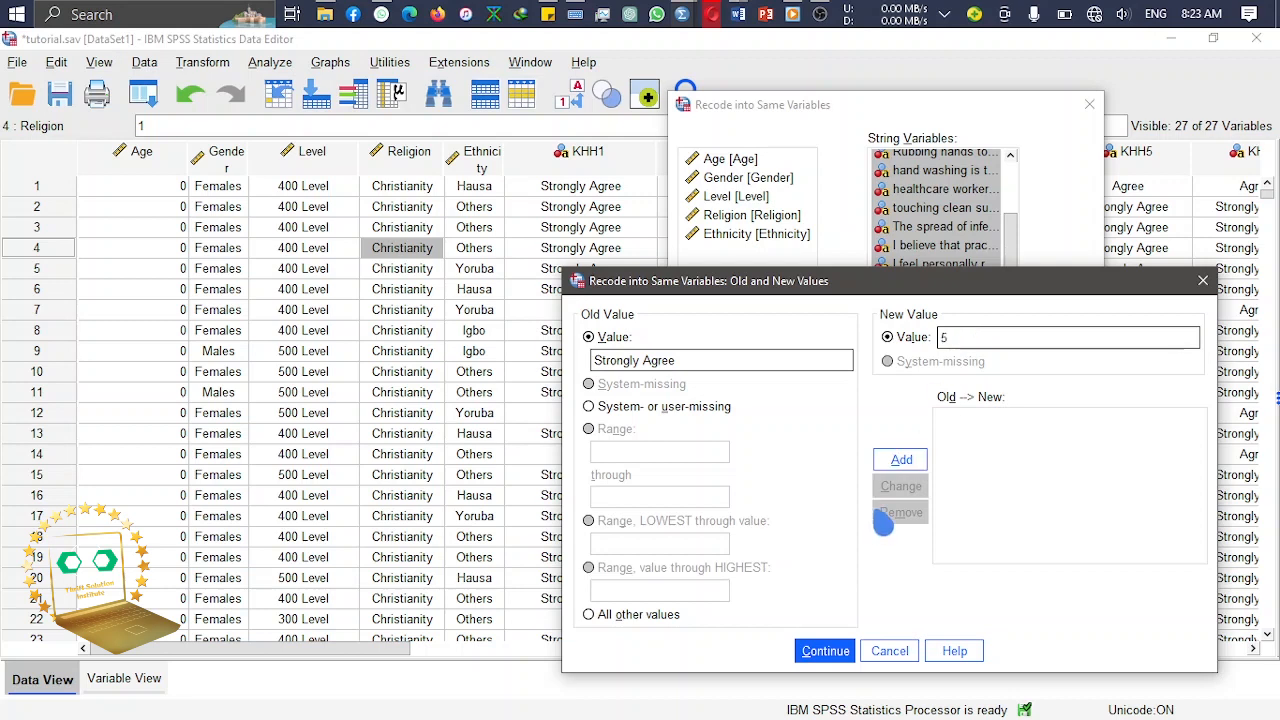
click(901, 459)
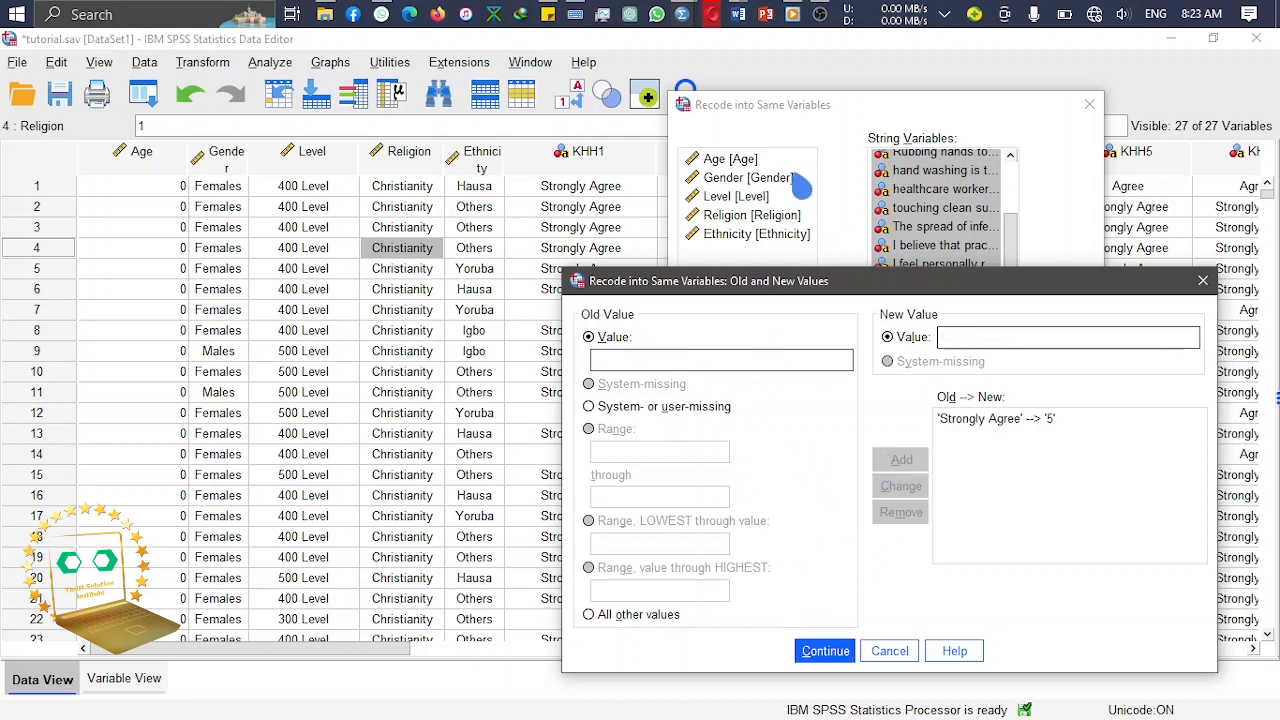
Step: Copy Agree from the Sticky Notes scale and add a rule recoding it to 4
click(601, 14)
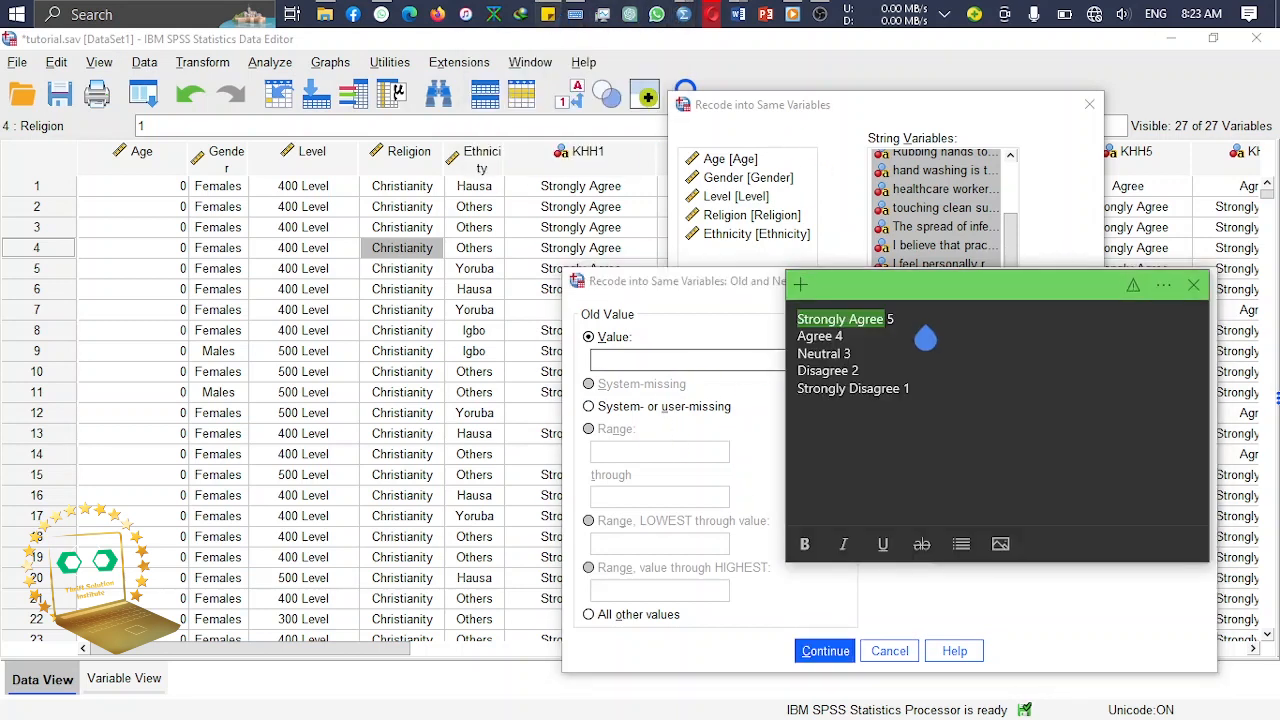
drag(836, 340, 797, 340)
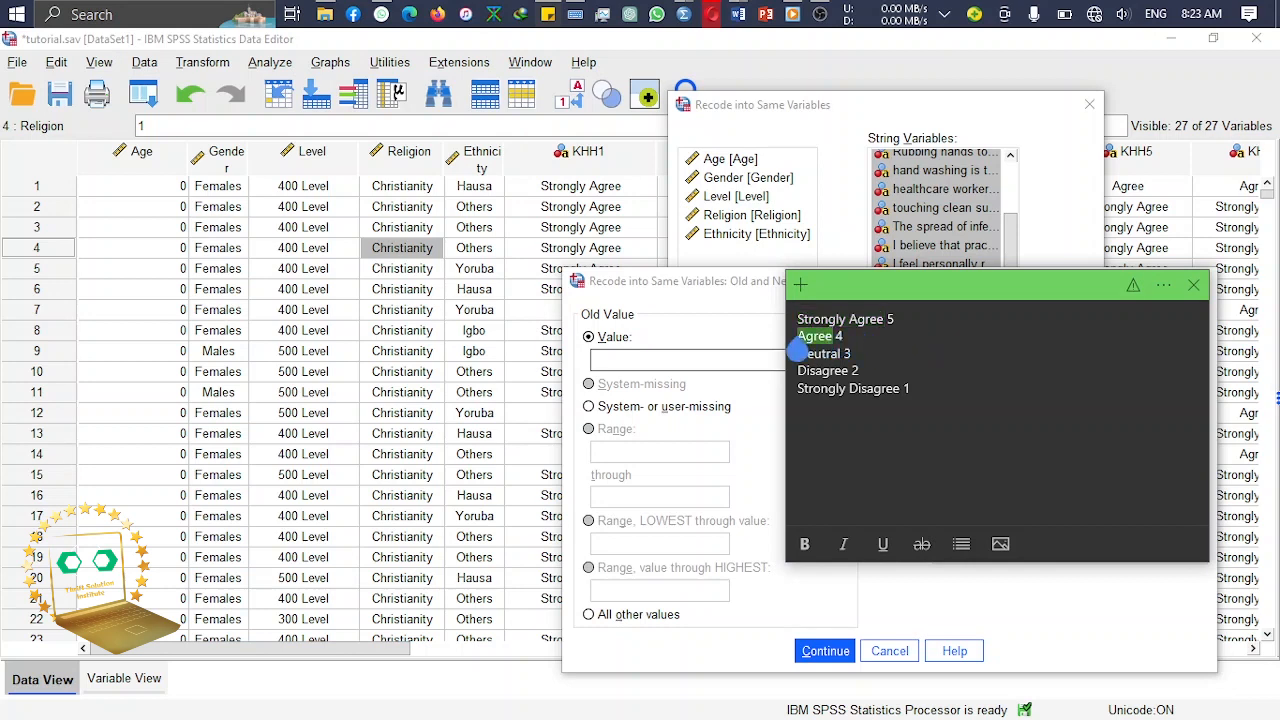
click(691, 367)
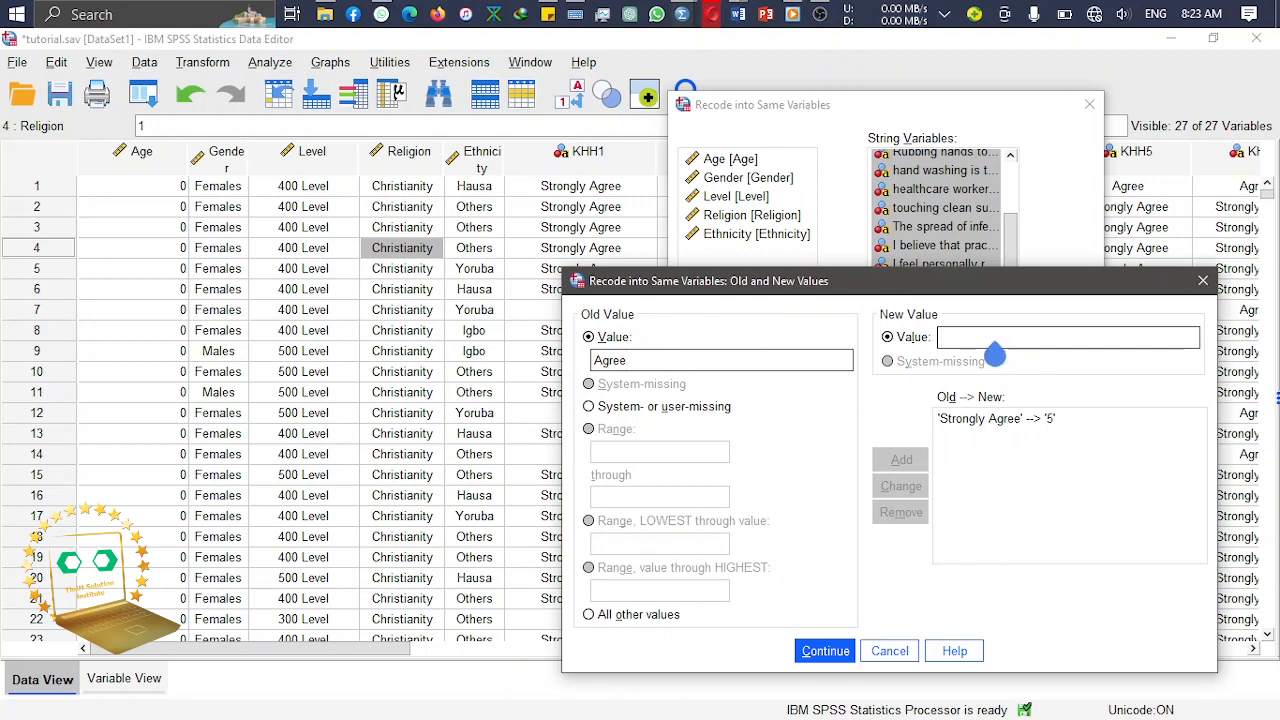
click(590, 25)
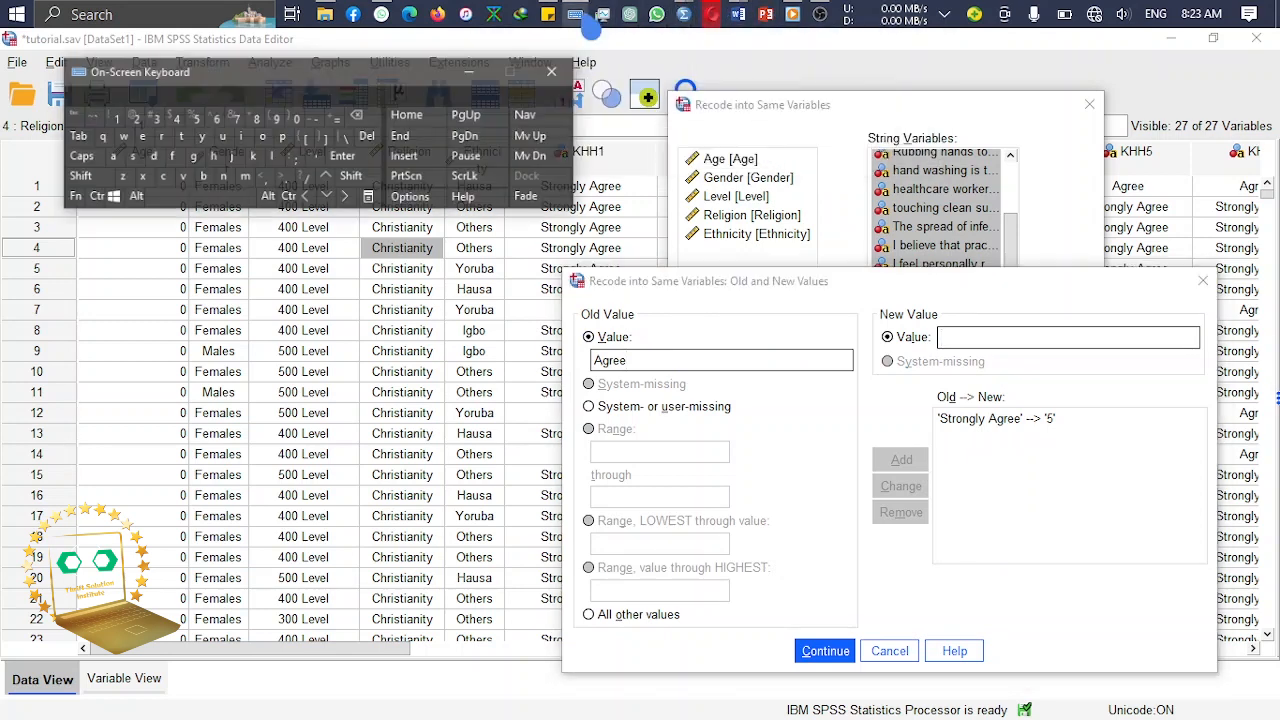
click(968, 338)
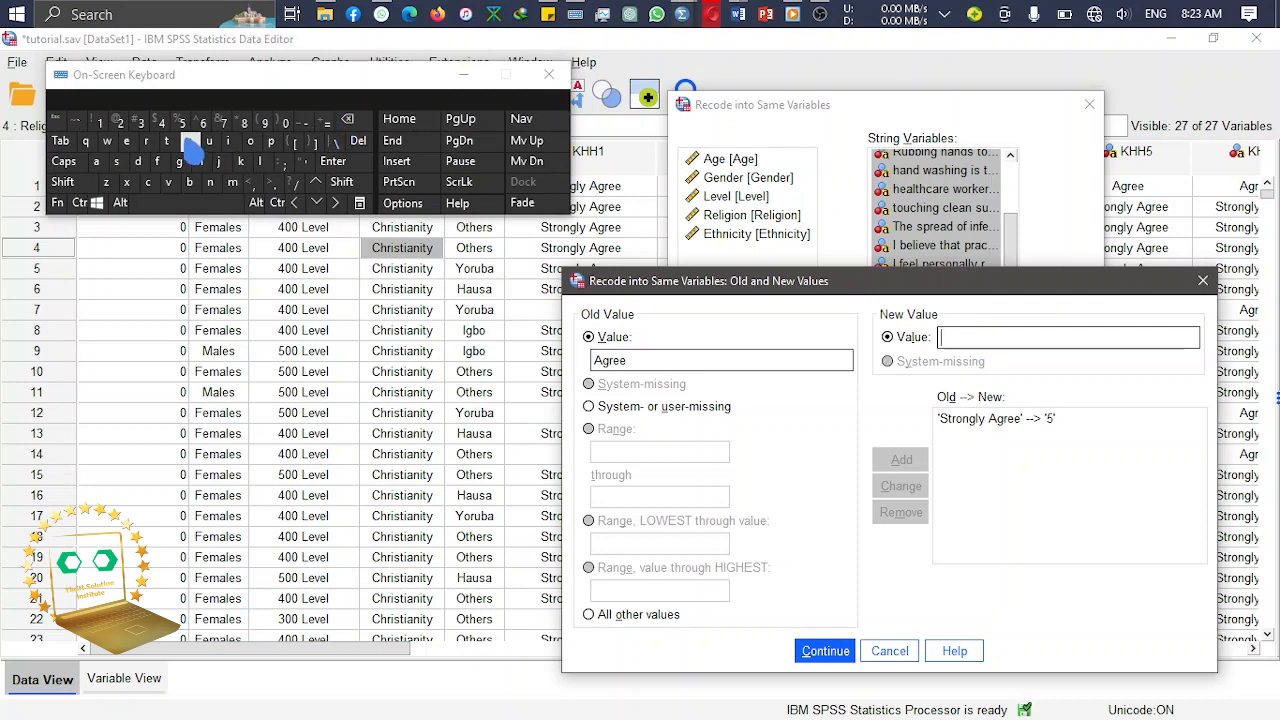
click(161, 122)
click(463, 75)
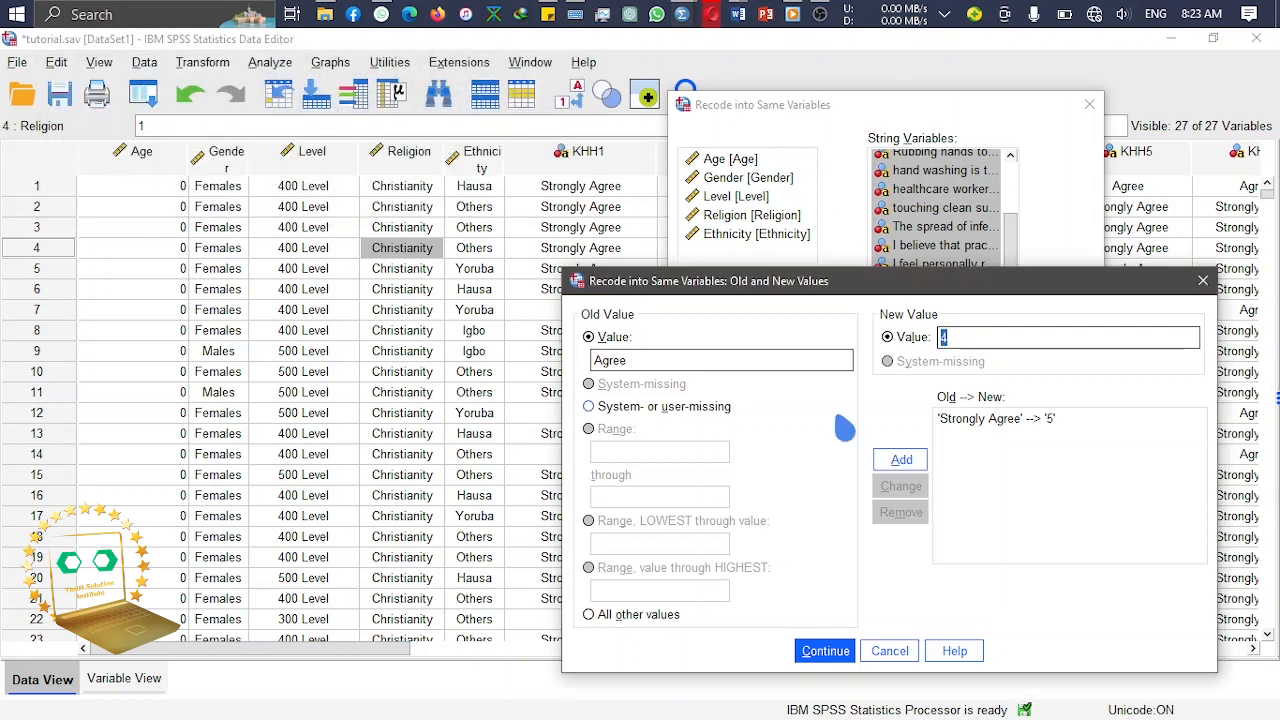
click(901, 459)
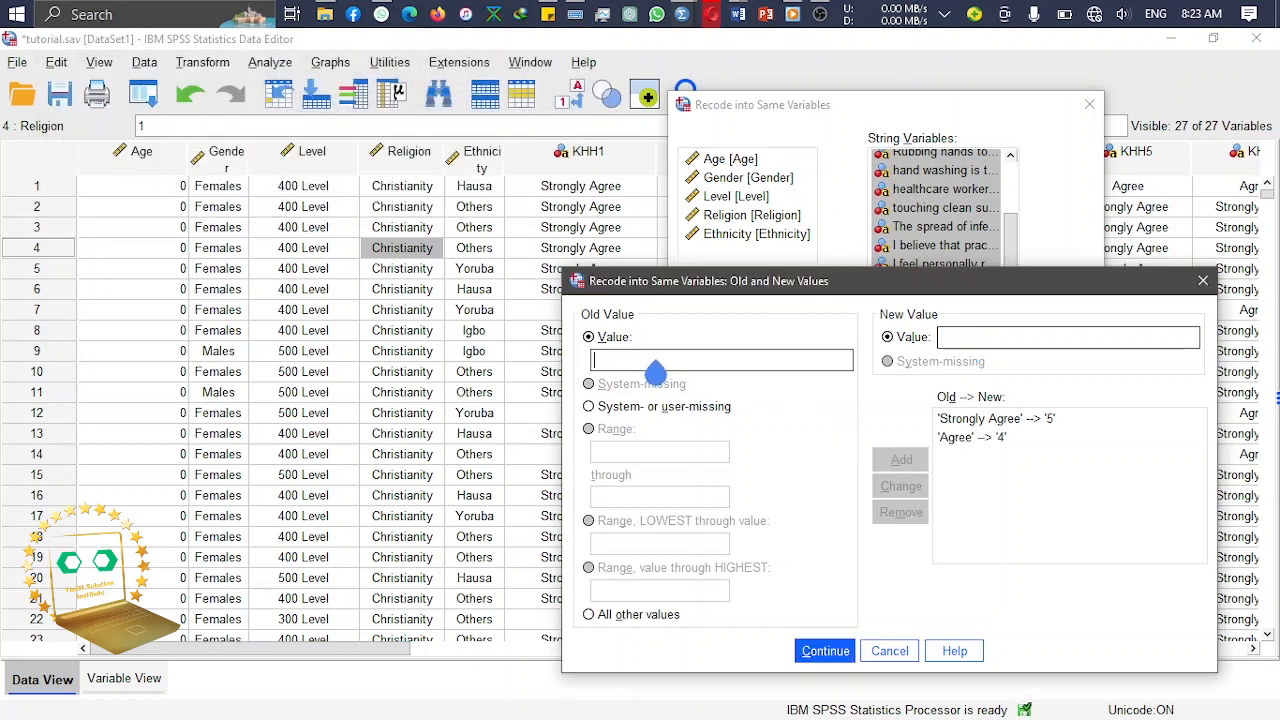
Step: Copy Neutral from the Sticky Notes scale and add a rule recoding it to 3
mouse_move(550, 14)
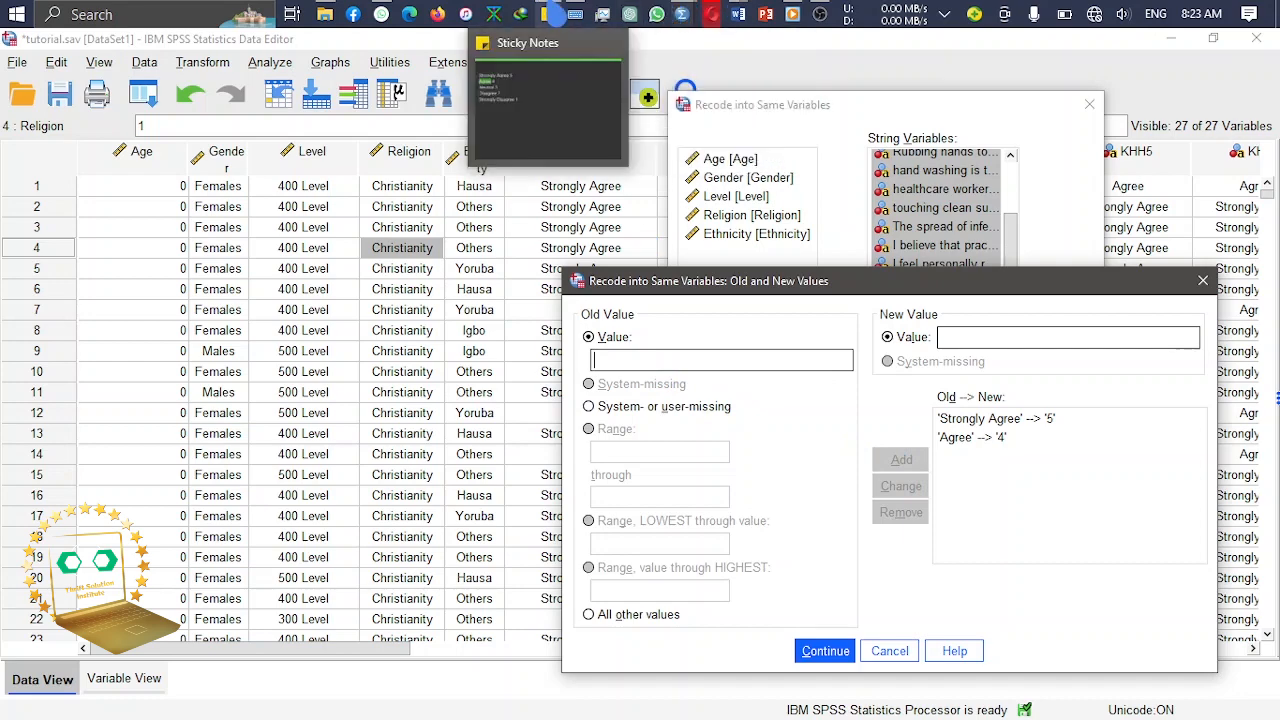
click(586, 86)
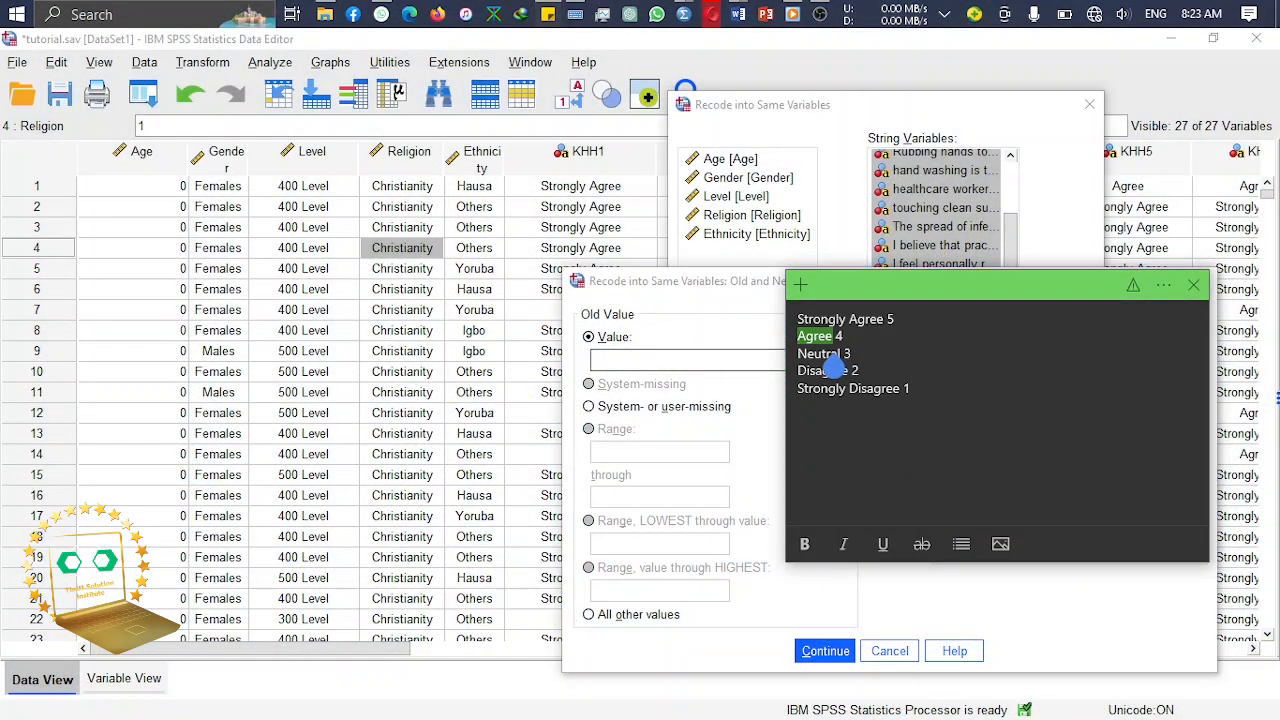
double_click(818, 353)
key(ctrl+c)
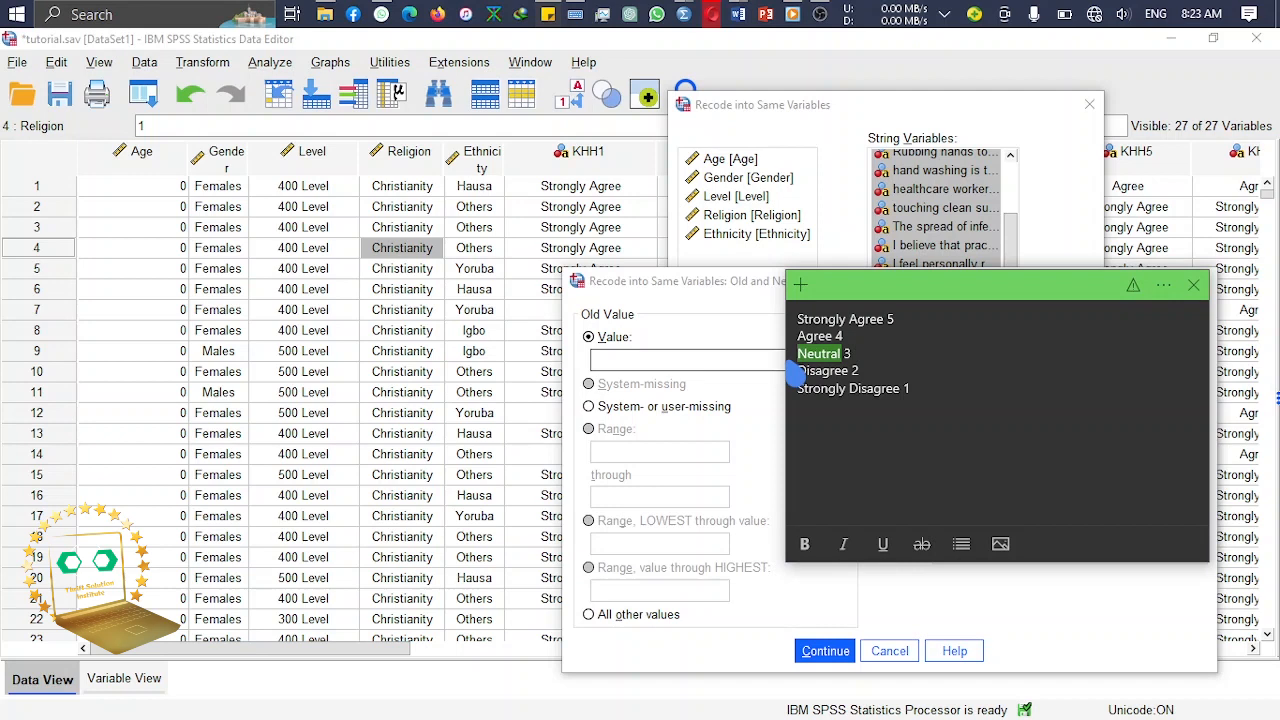
click(653, 364)
key(ctrl+v)
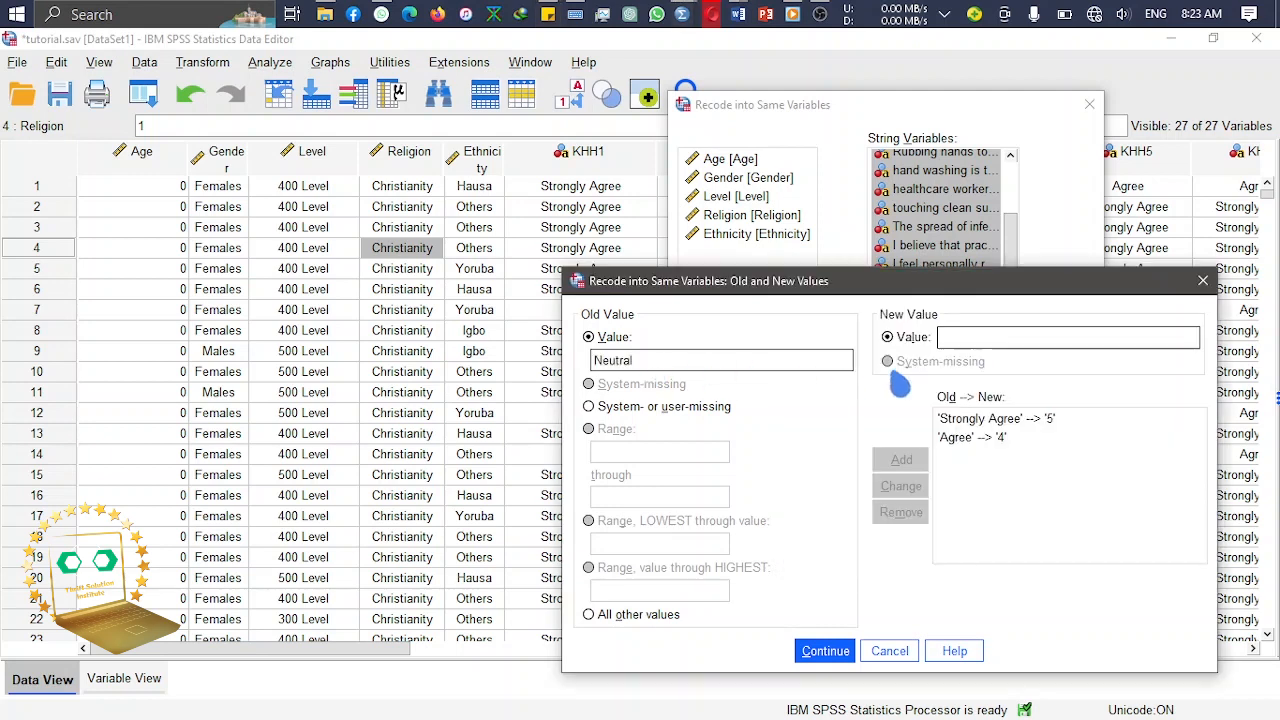
text(3)
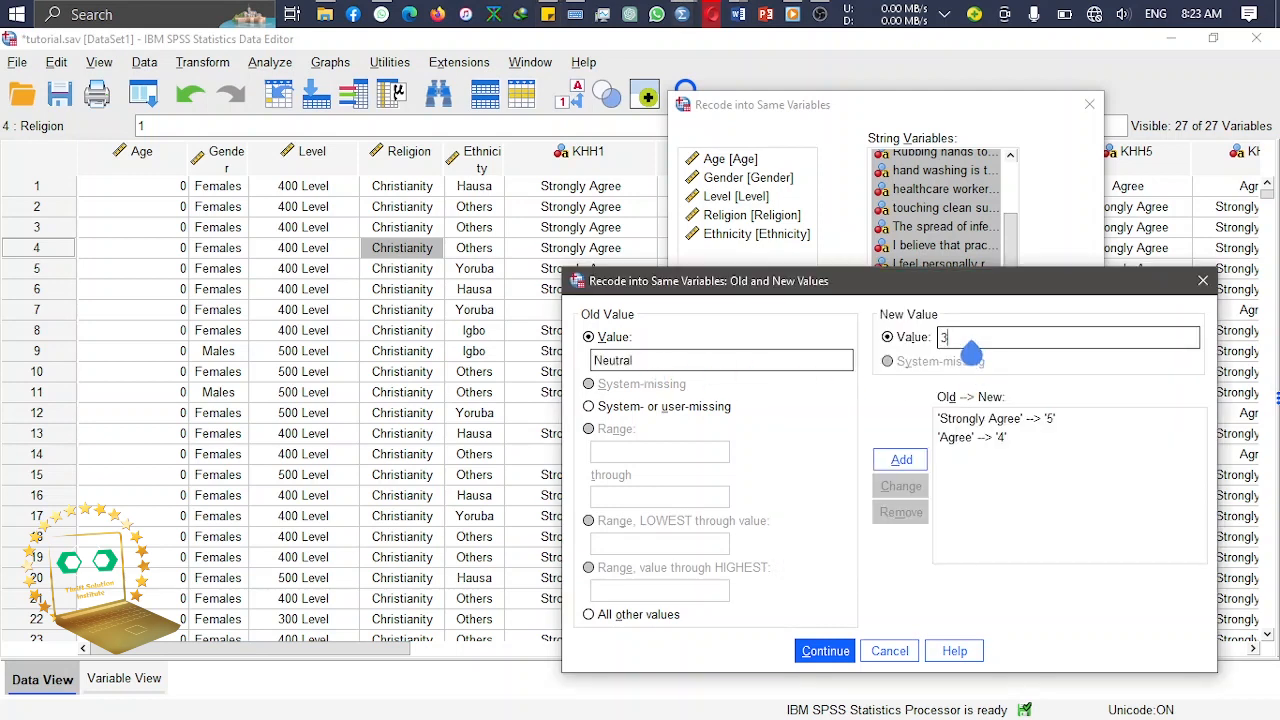
click(901, 459)
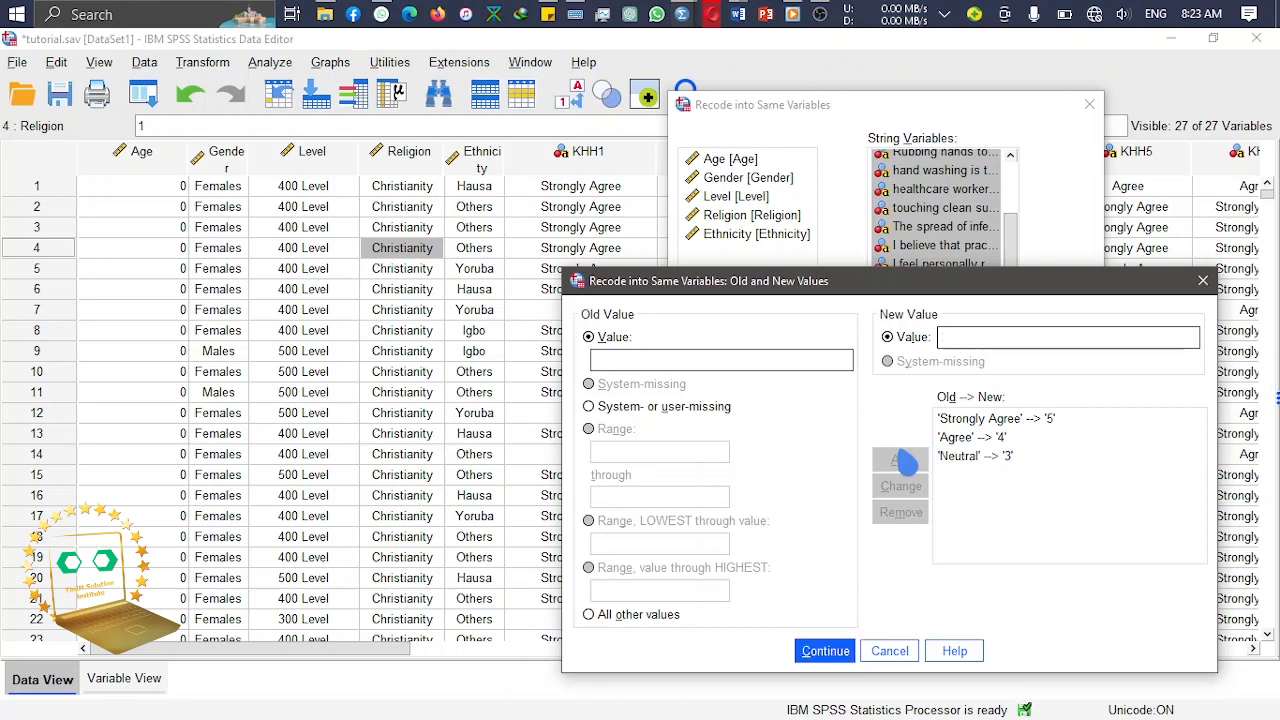
Step: Copy Disagree from the Sticky Notes scale and add a rule recoding it to 2
mouse_move(548, 14)
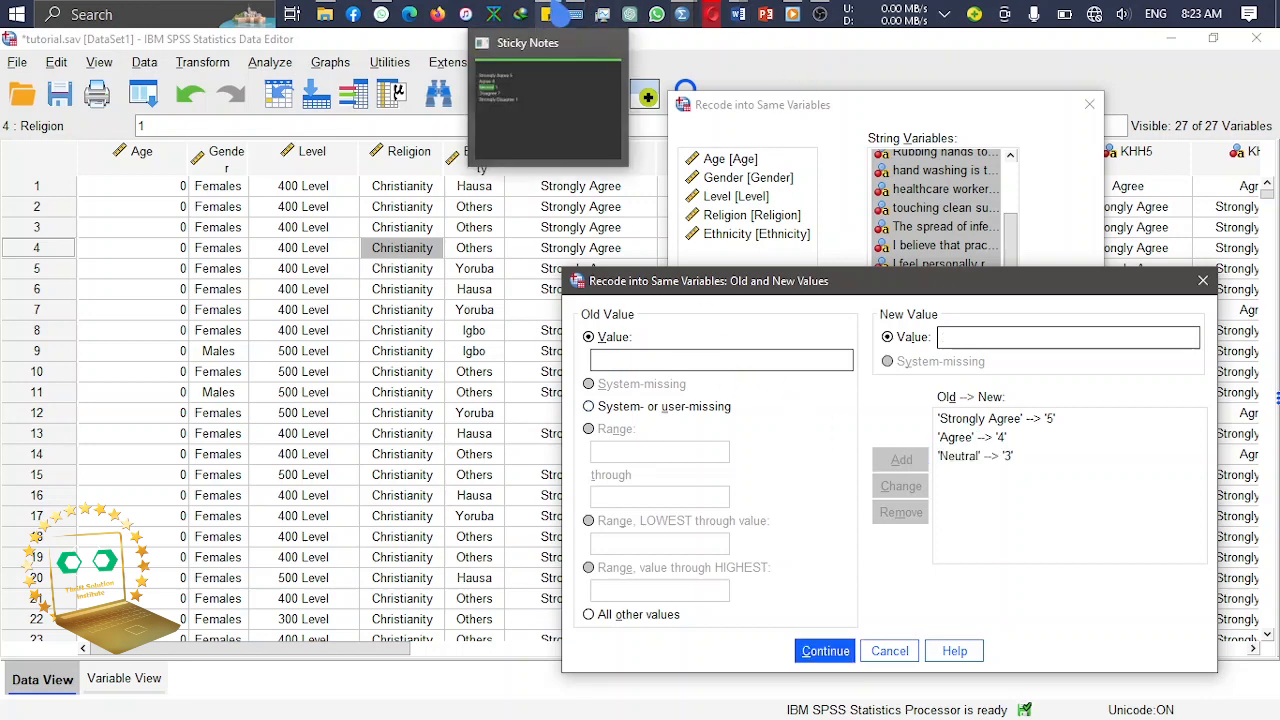
click(600, 85)
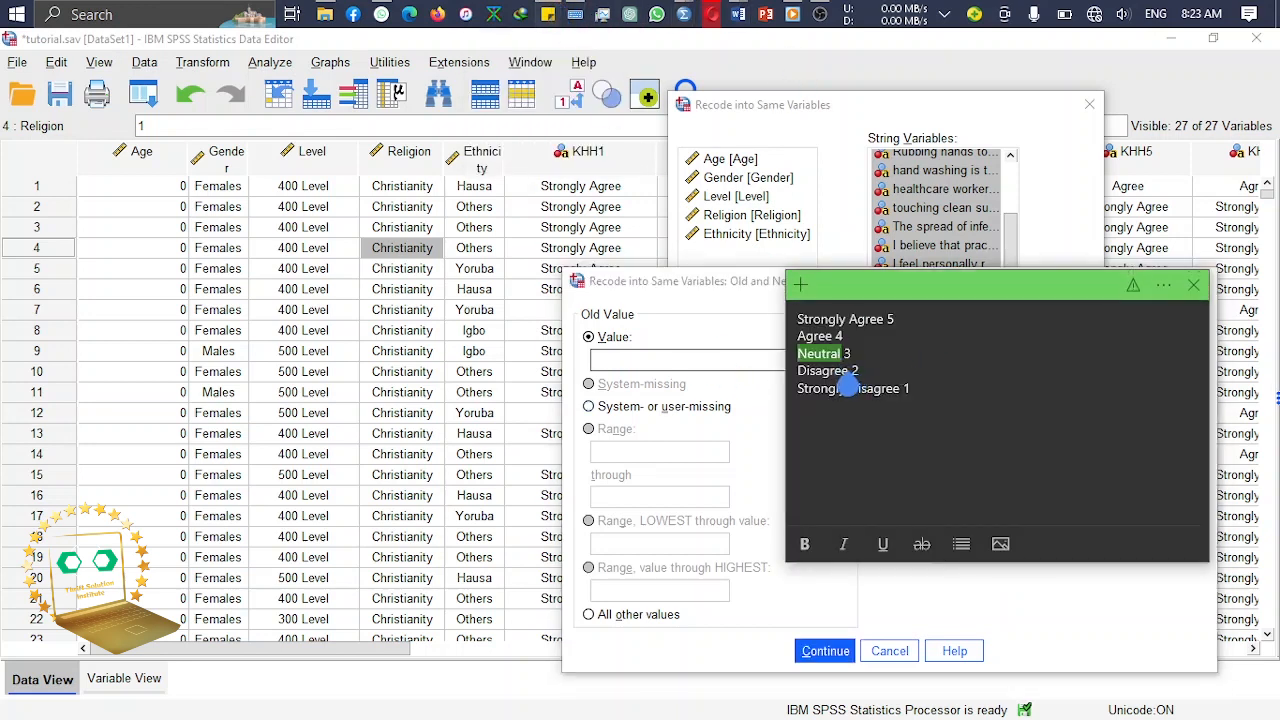
double_click(798, 374)
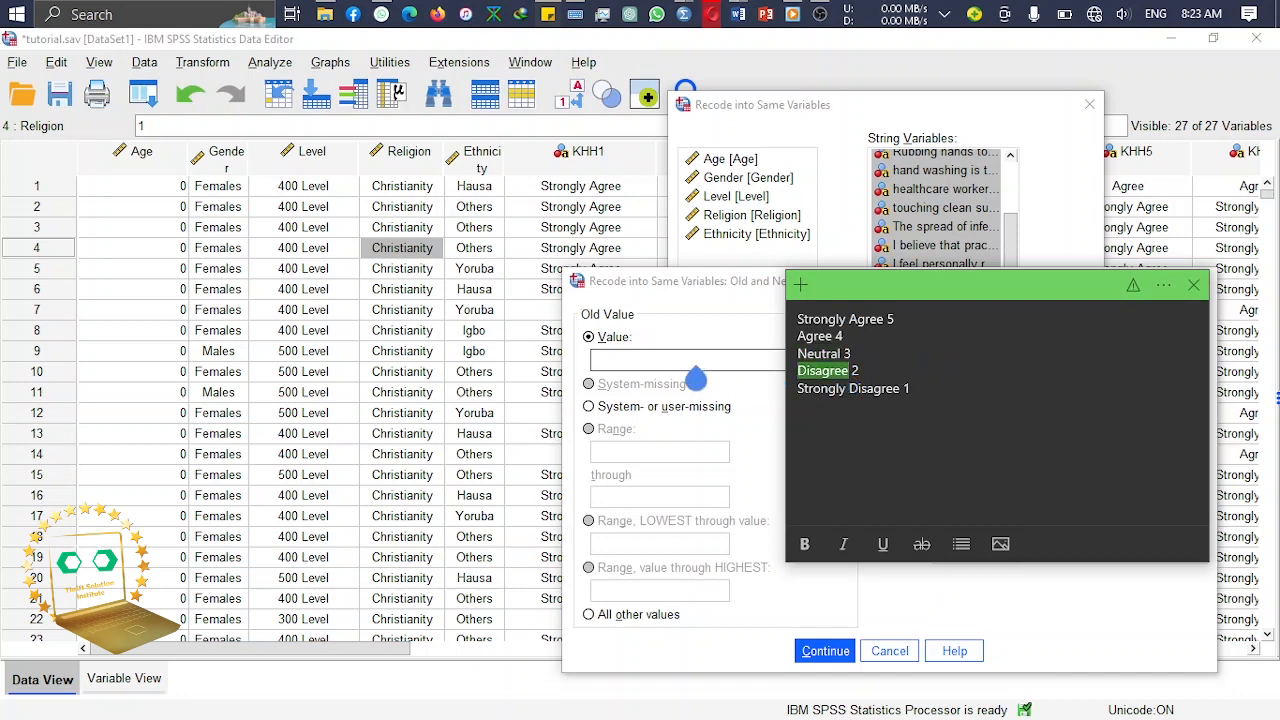
click(671, 381)
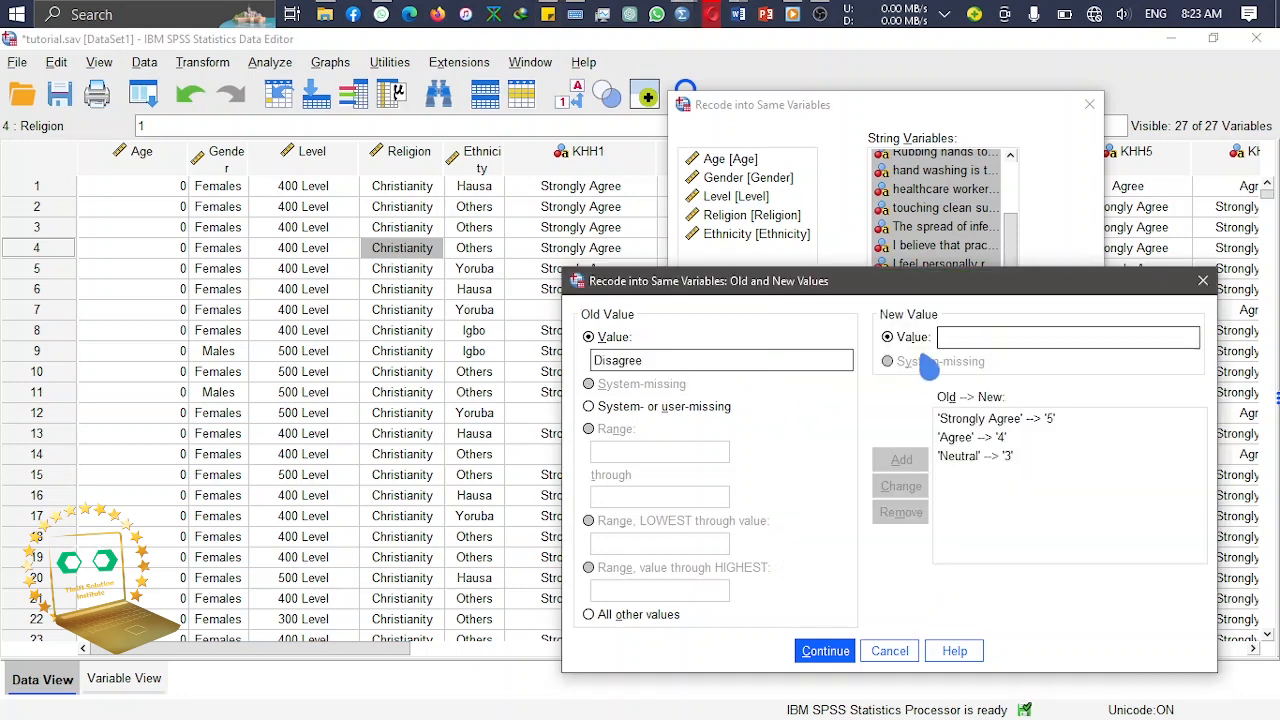
text(2)
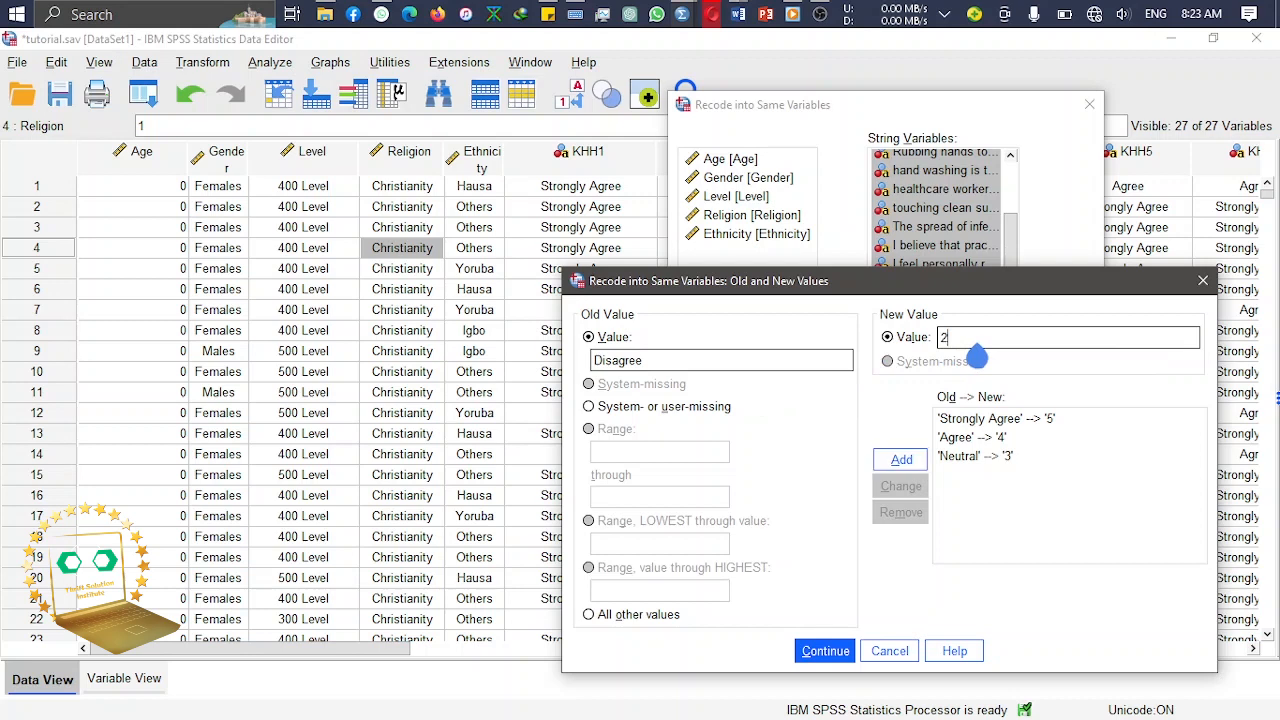
click(901, 459)
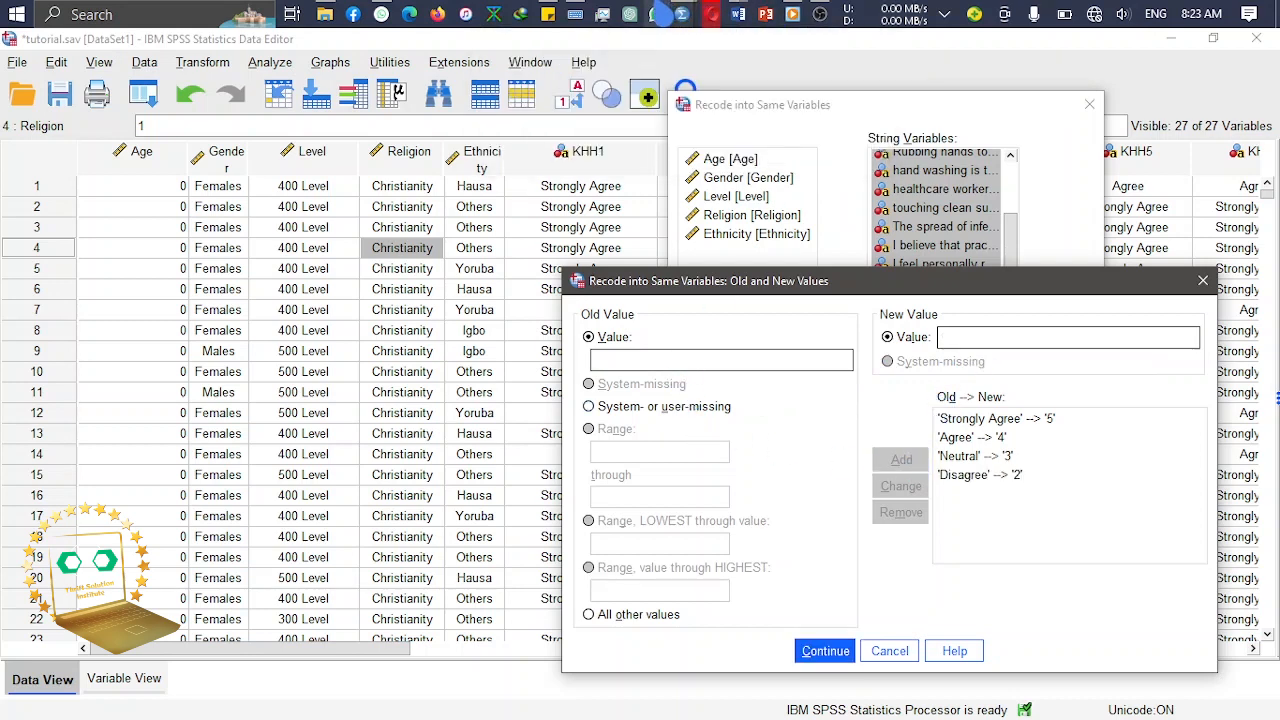
Step: Copy Strongly Disagree from the Sticky Notes scale and add a rule recoding it to 1
click(548, 13)
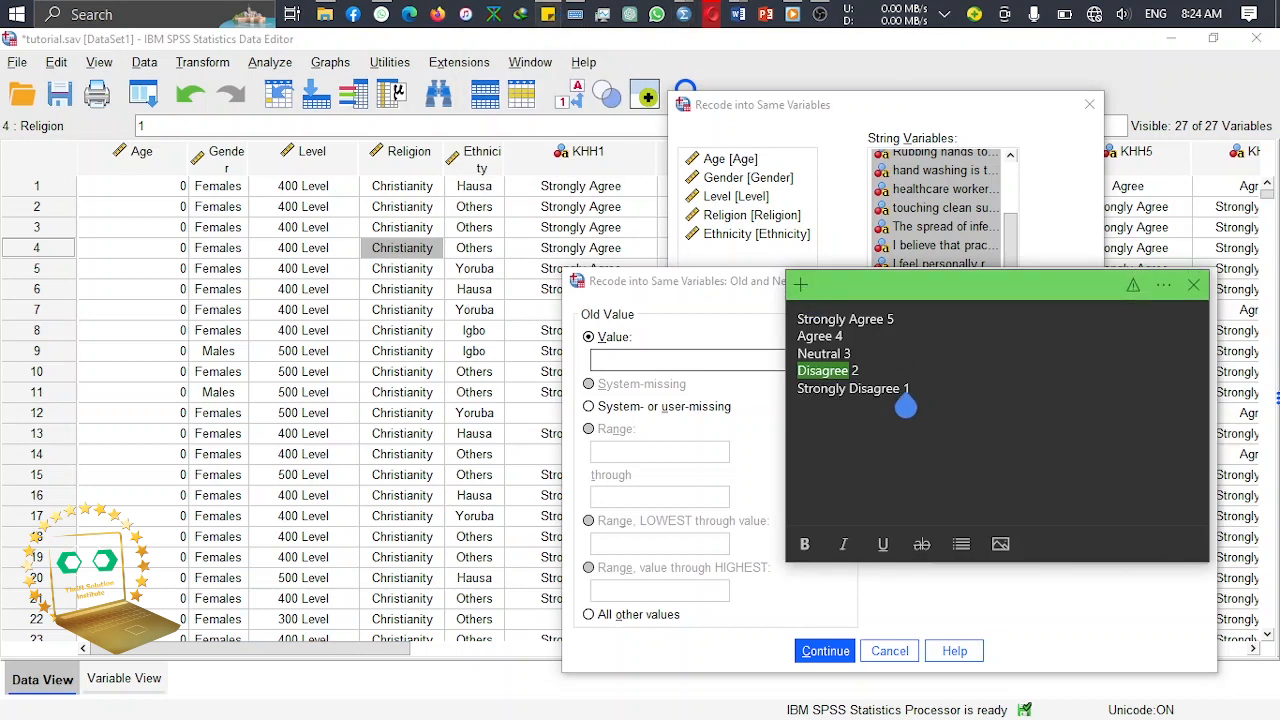
drag(844, 402, 801, 402)
key(ctrl+c)
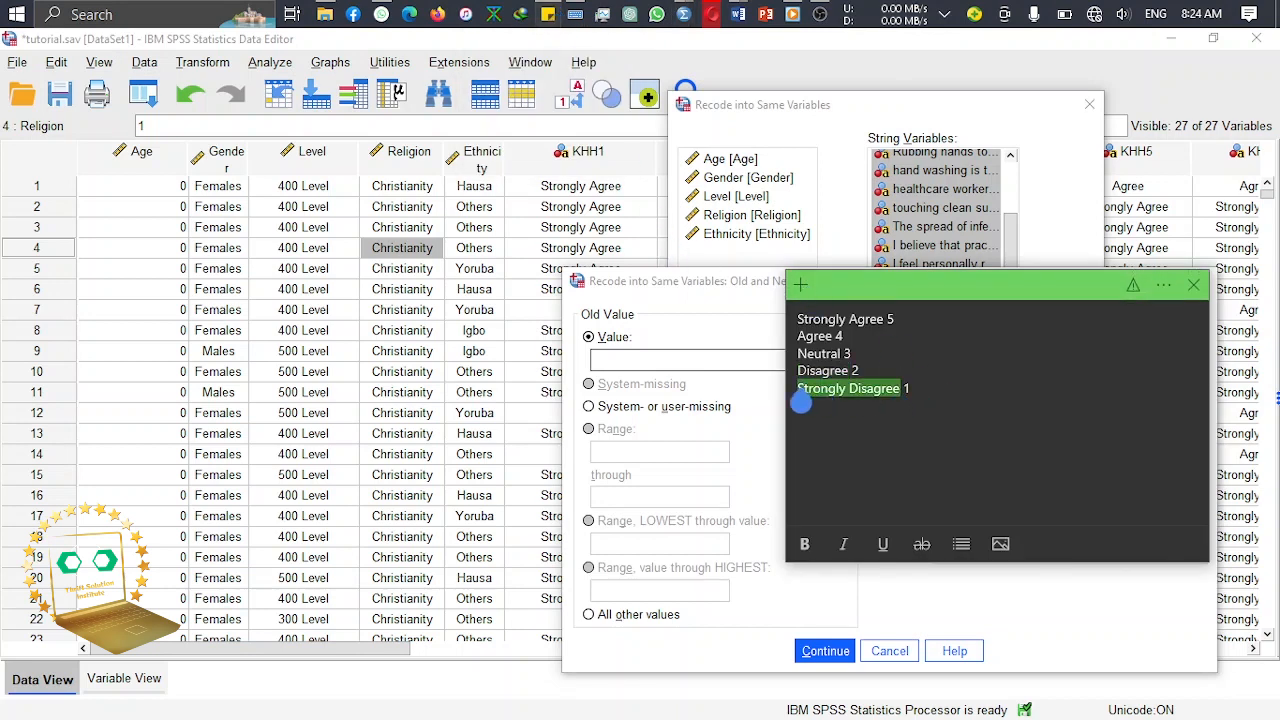
click(700, 359)
key(ctrl+v)
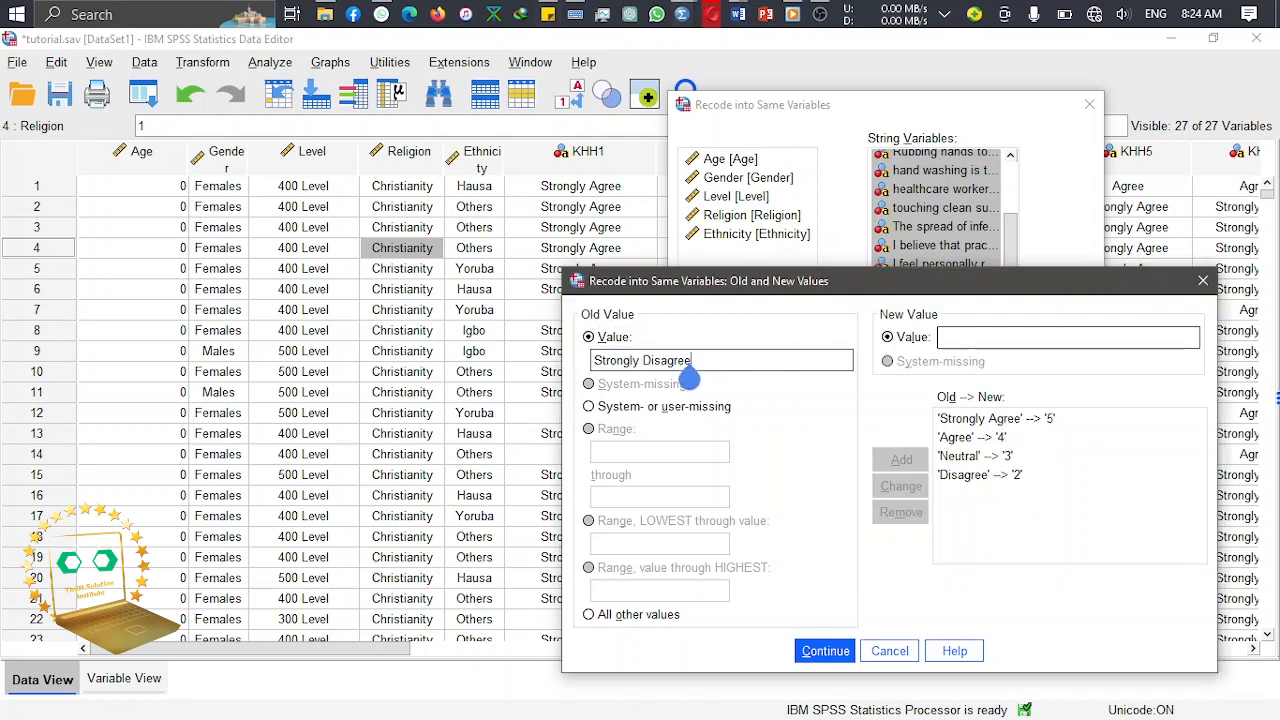
click(957, 340)
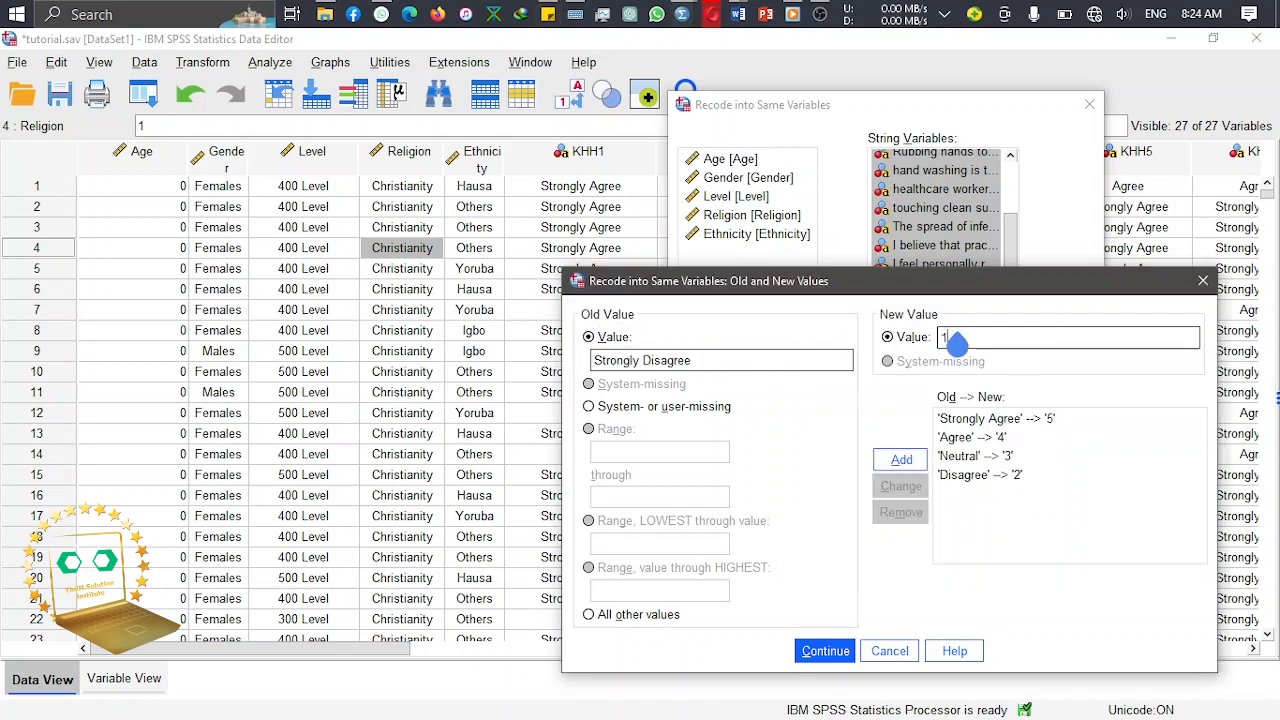
text(1)
click(901, 460)
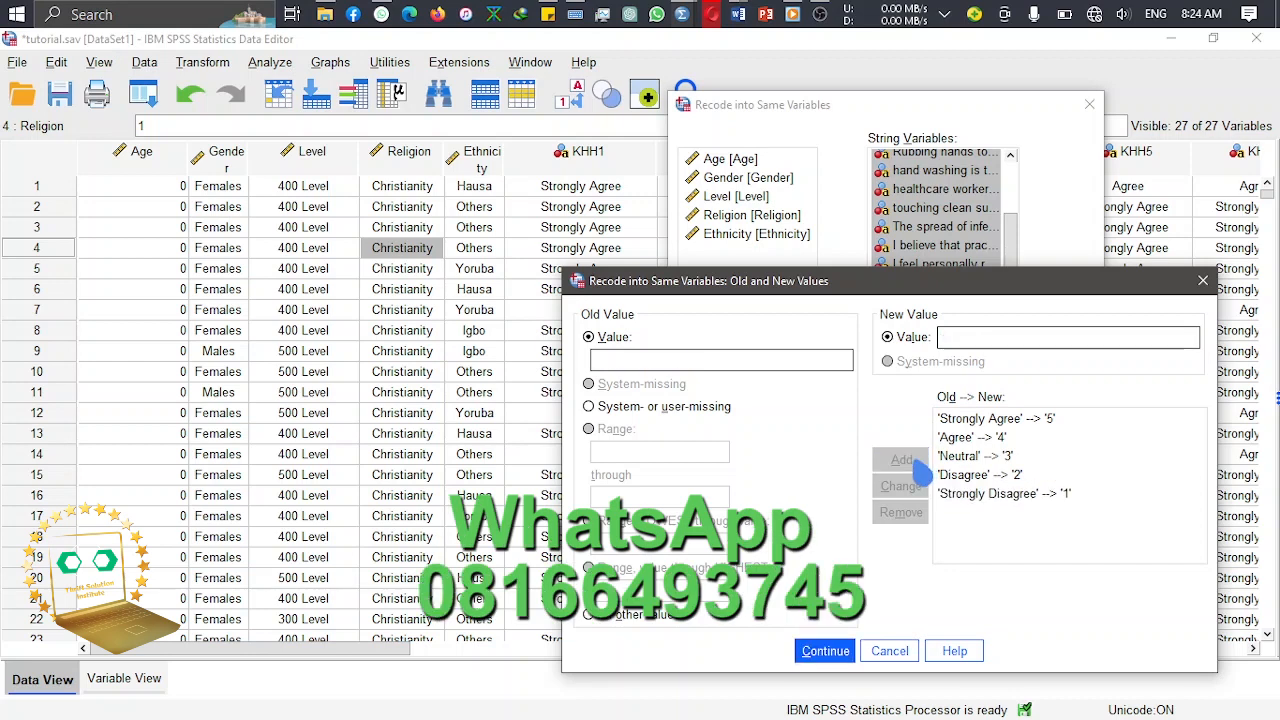
Step: Run the recode of the Likert variables, accept the string length warning and return to the Data Editor
click(825, 651)
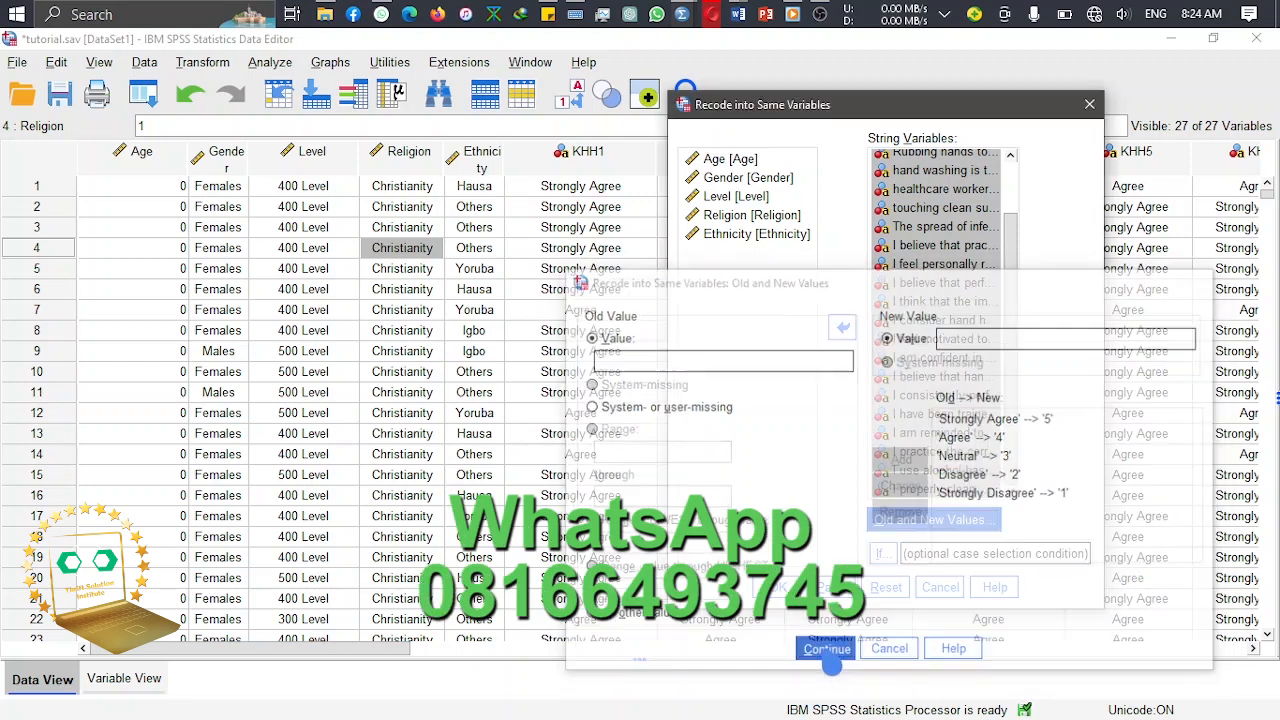
click(777, 588)
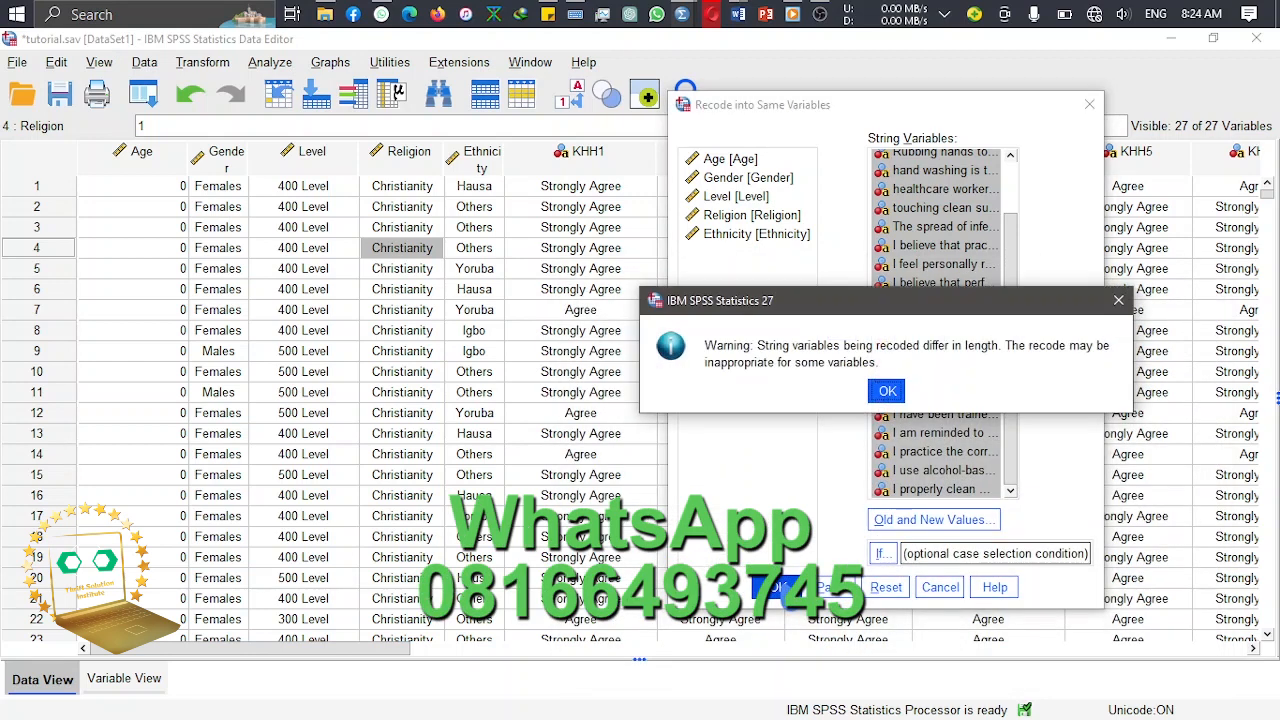
click(887, 392)
click(858, 397)
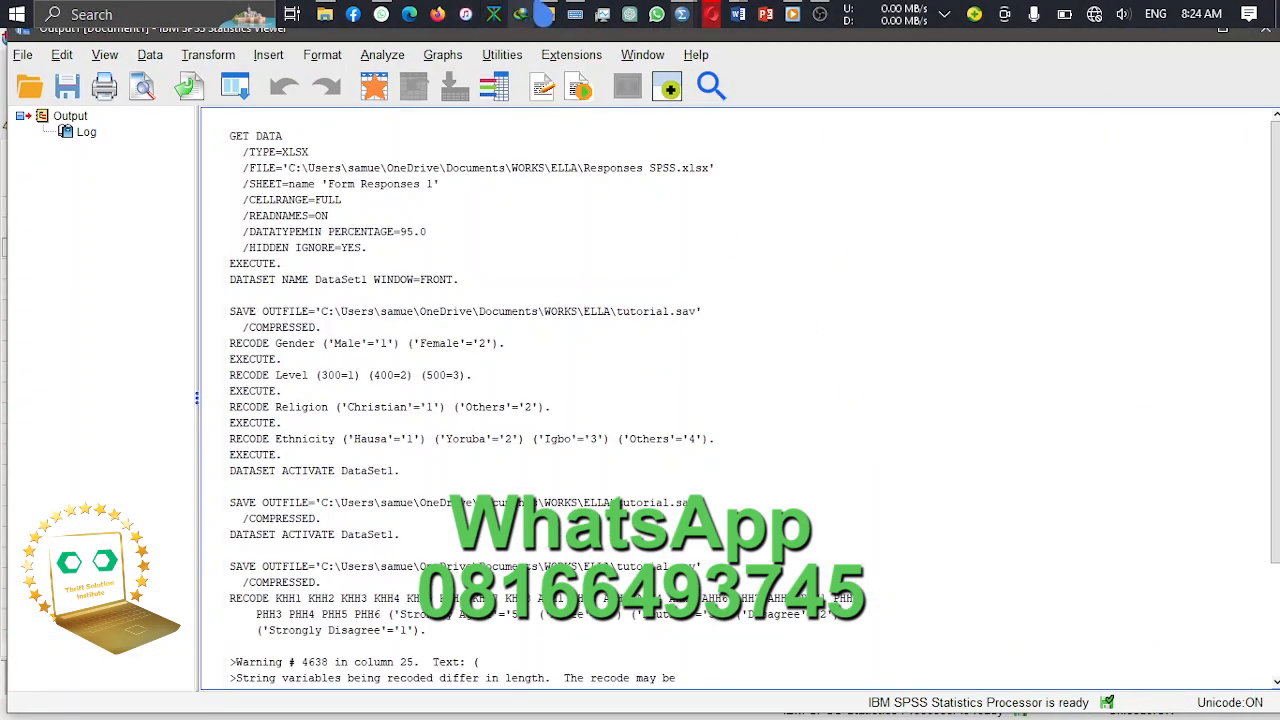
mouse_move(658, 15)
click(748, 85)
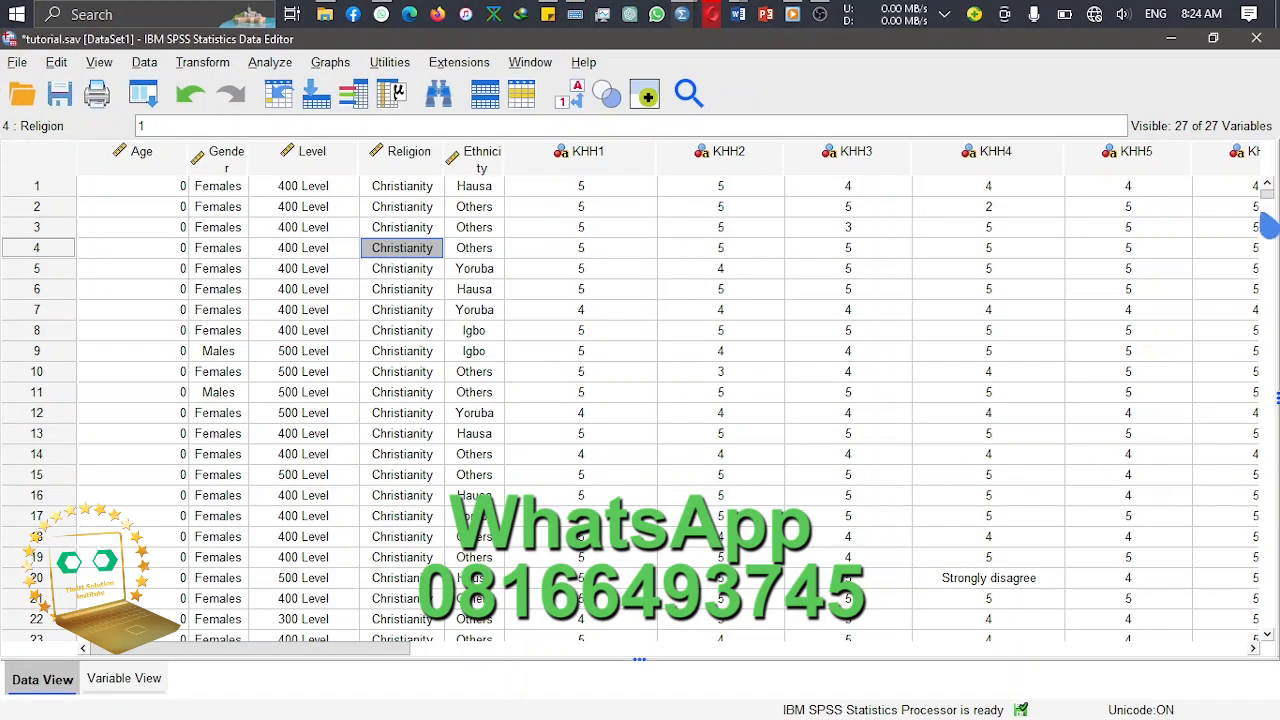
Step: Check the recoded columns through PHH6, then change the Sticky Notes entry to "Strongly agree" with a lowercase a and copy it
drag(368, 652, 1032, 614)
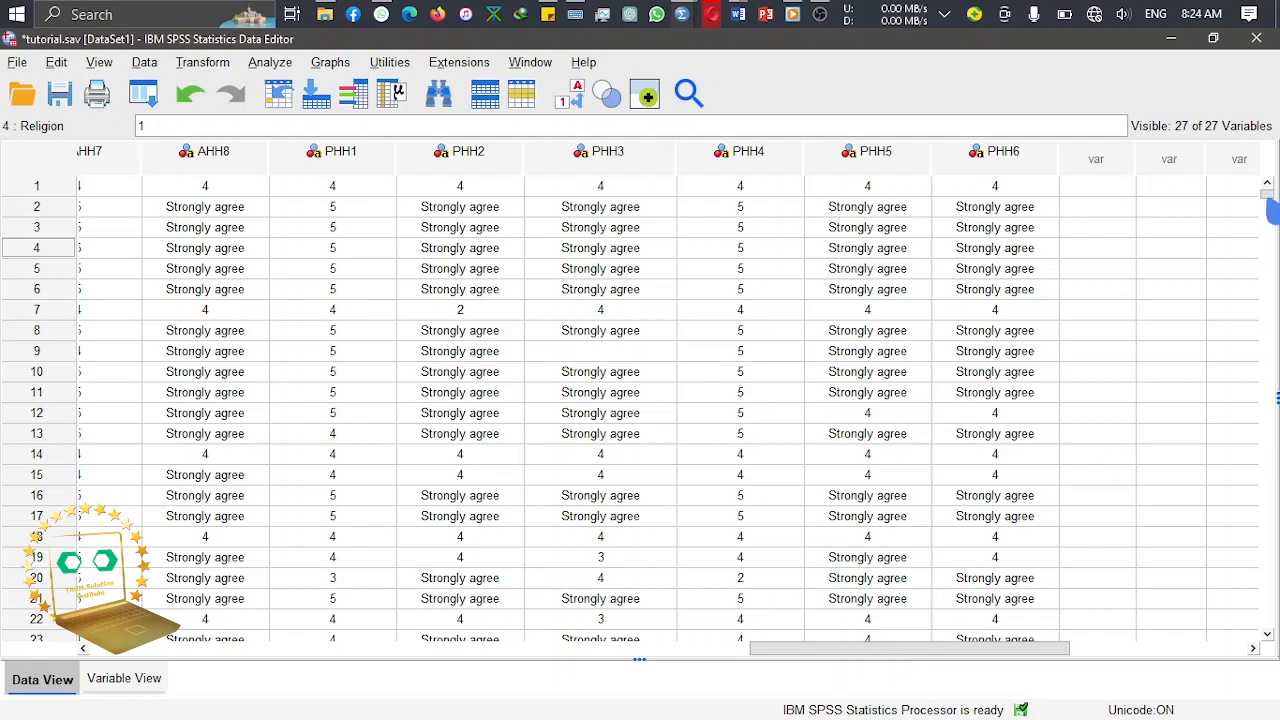
scroll(640, 409, down, 20)
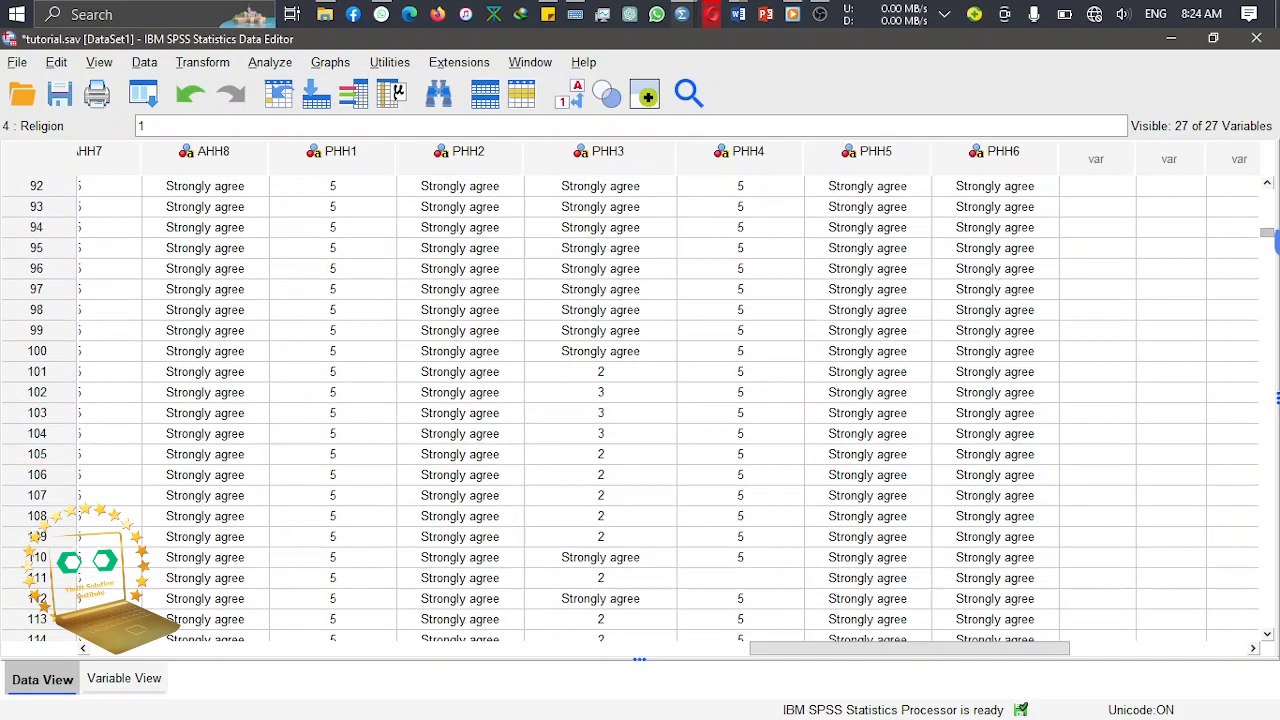
scroll(640, 409, down, 12)
scroll(640, 409, up, 20)
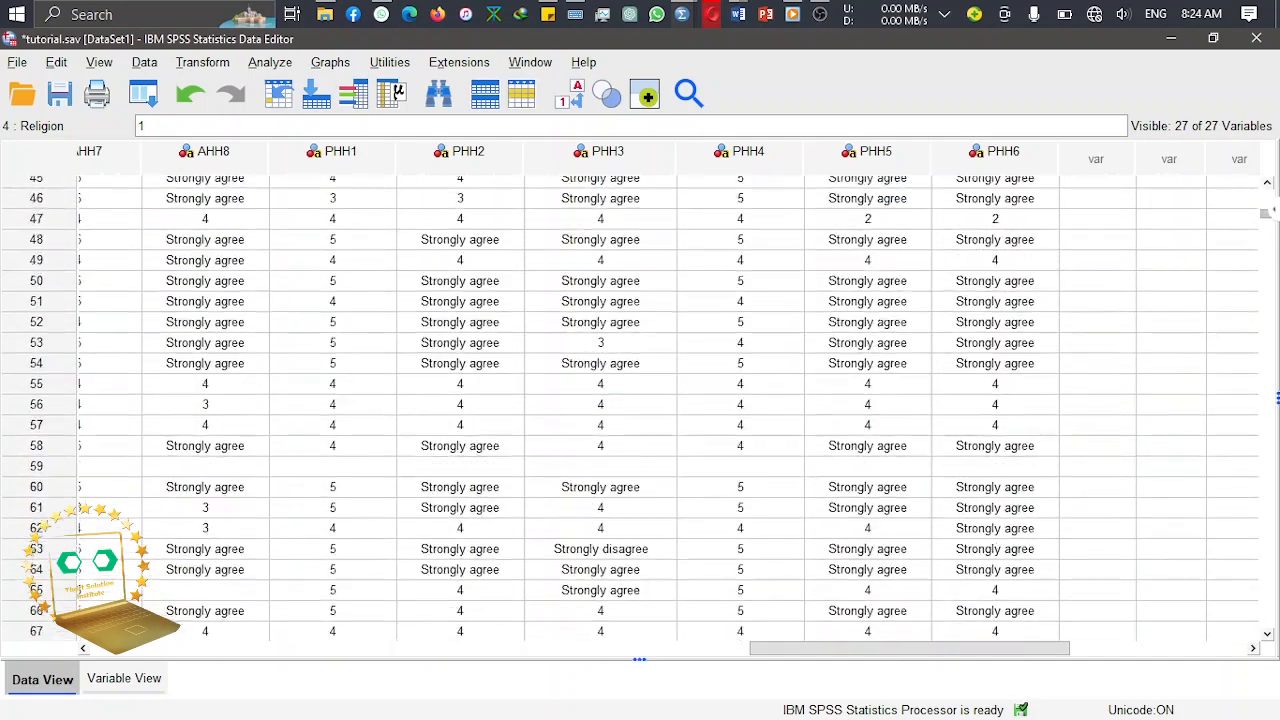
scroll(640, 409, up, 2)
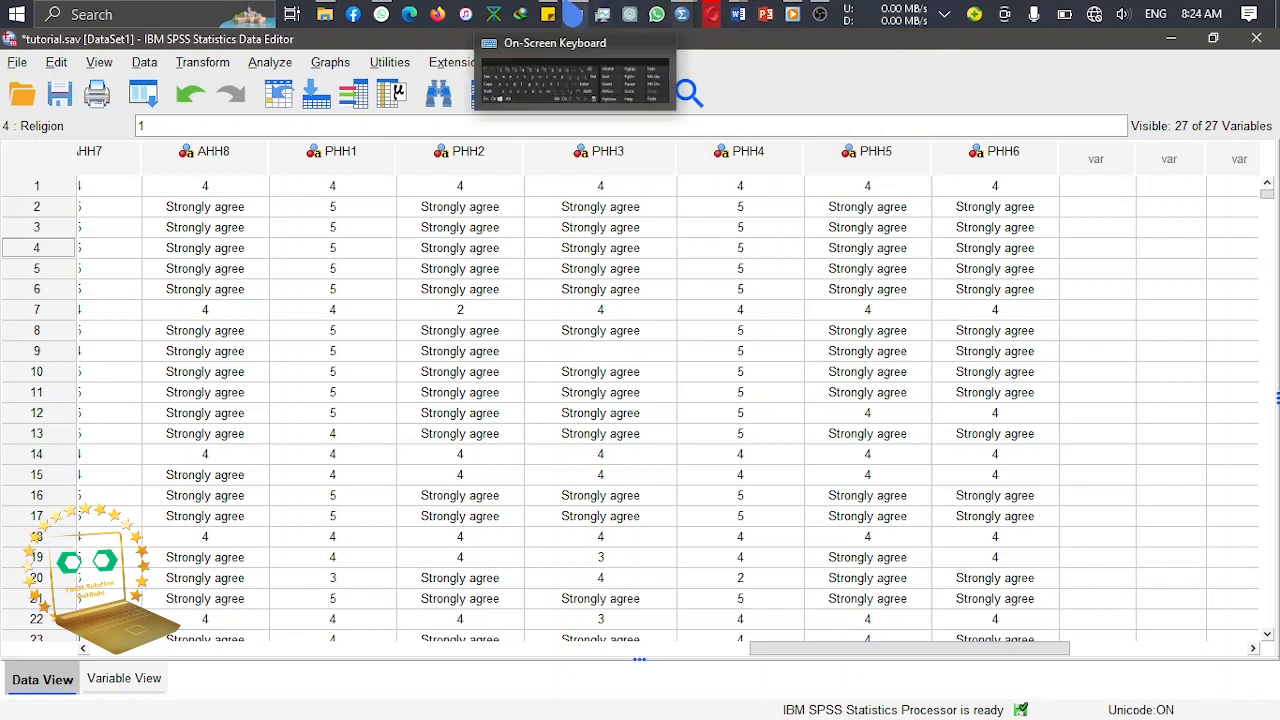
click(553, 14)
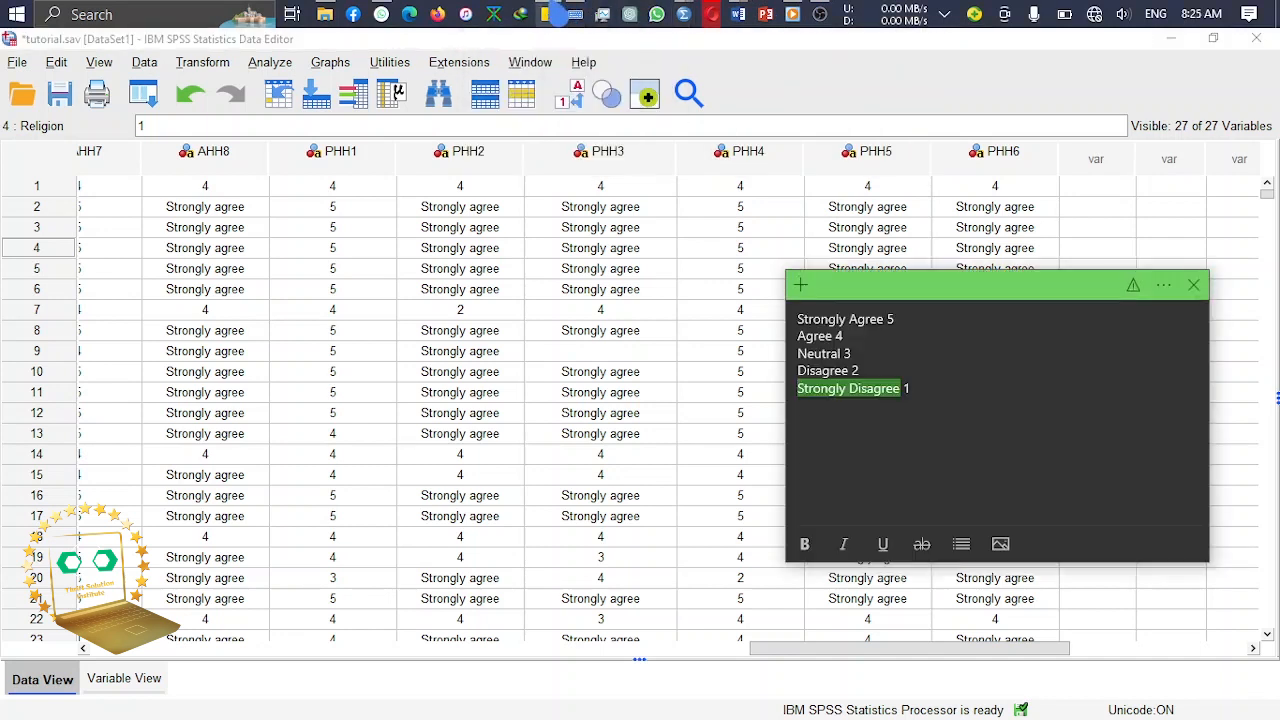
click(850, 325)
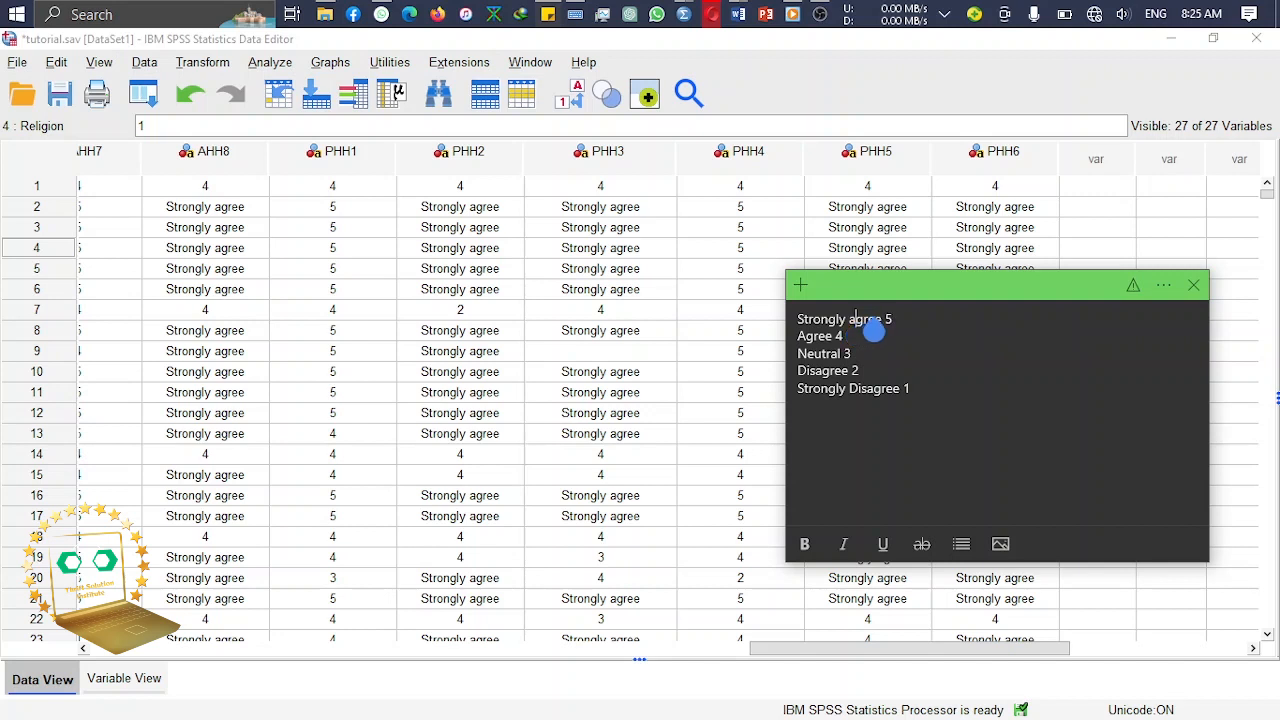
drag(888, 320, 797, 320)
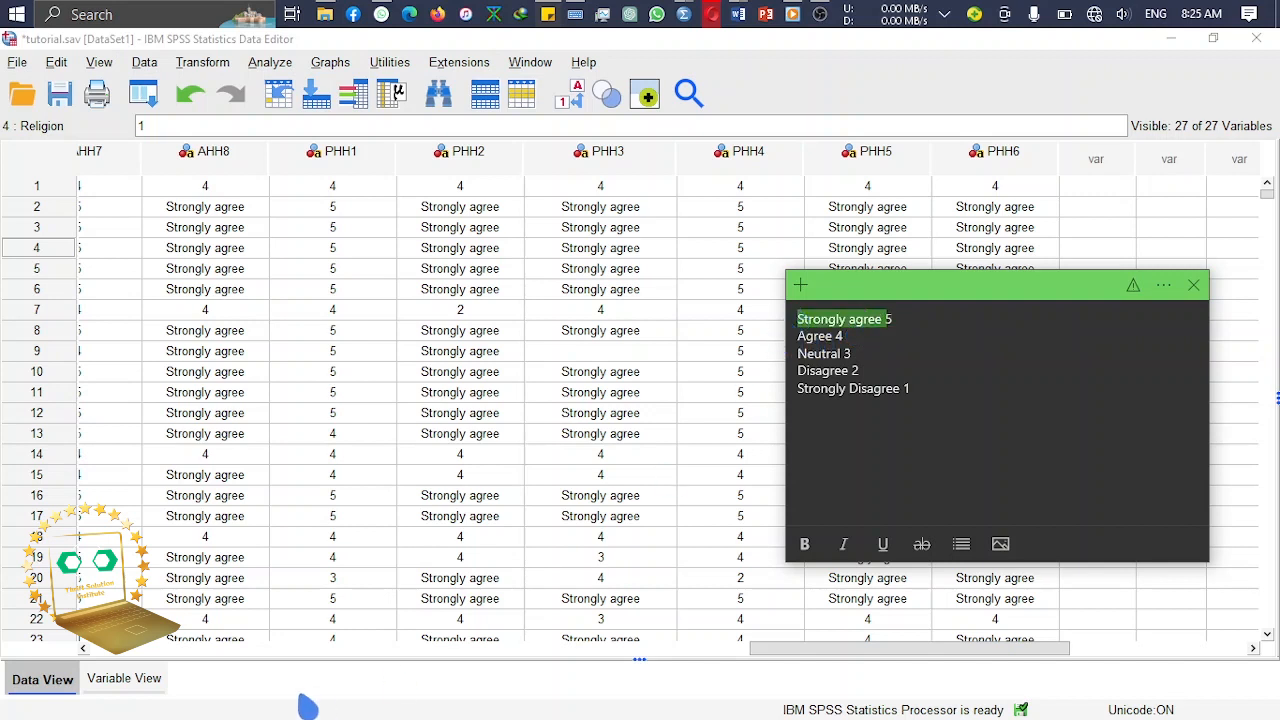
Step: Reset Recode into Same Variables and add all hand hygiene items from KHH1 to PHH6 as the variables to recode
click(200, 63)
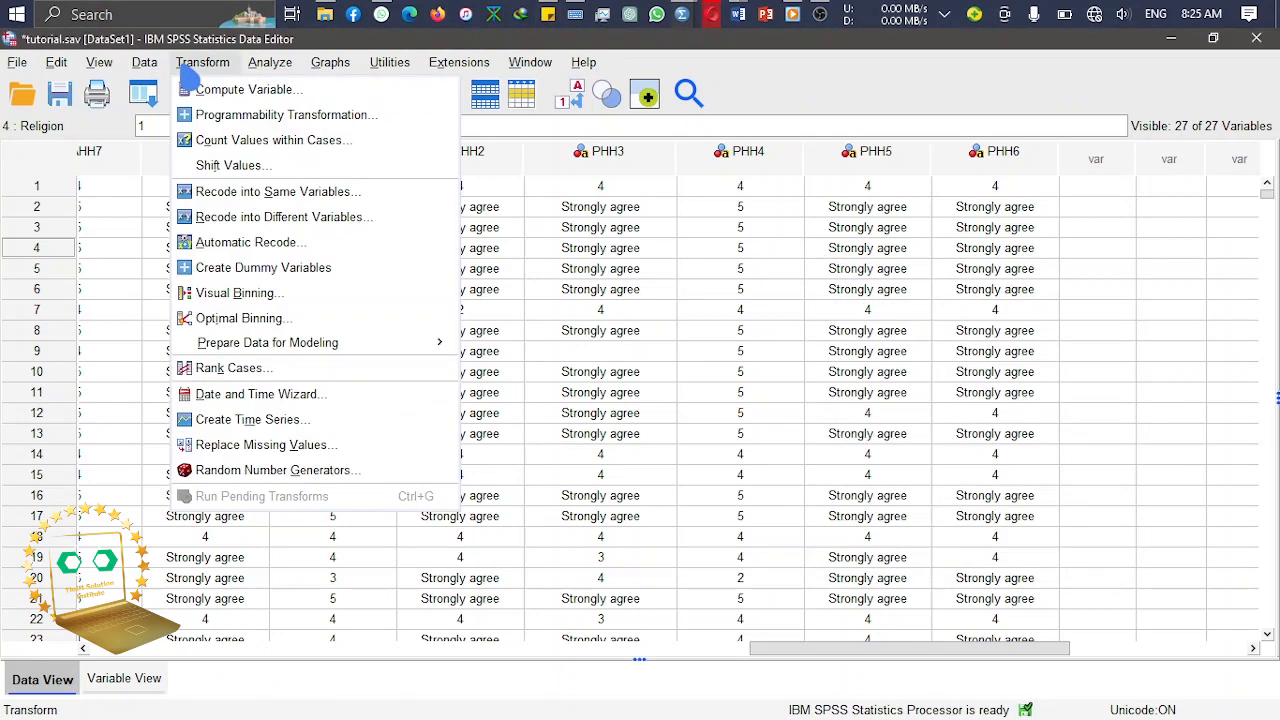
click(326, 200)
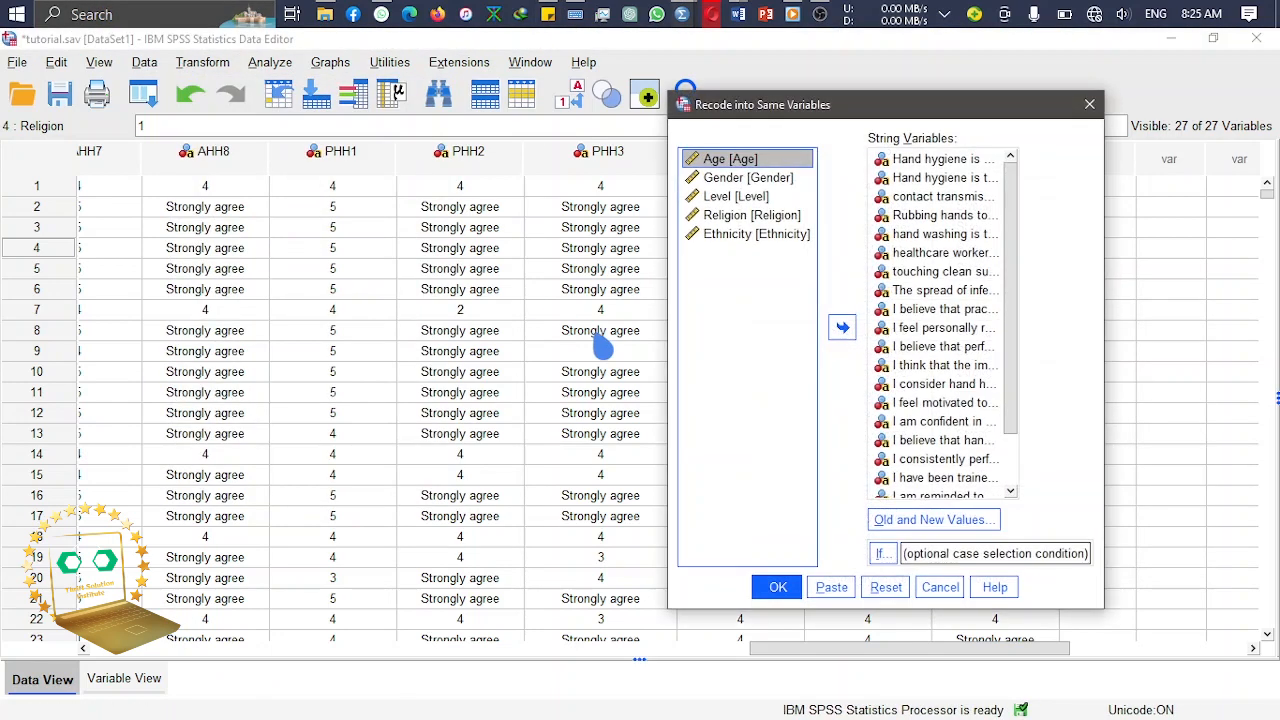
click(885, 588)
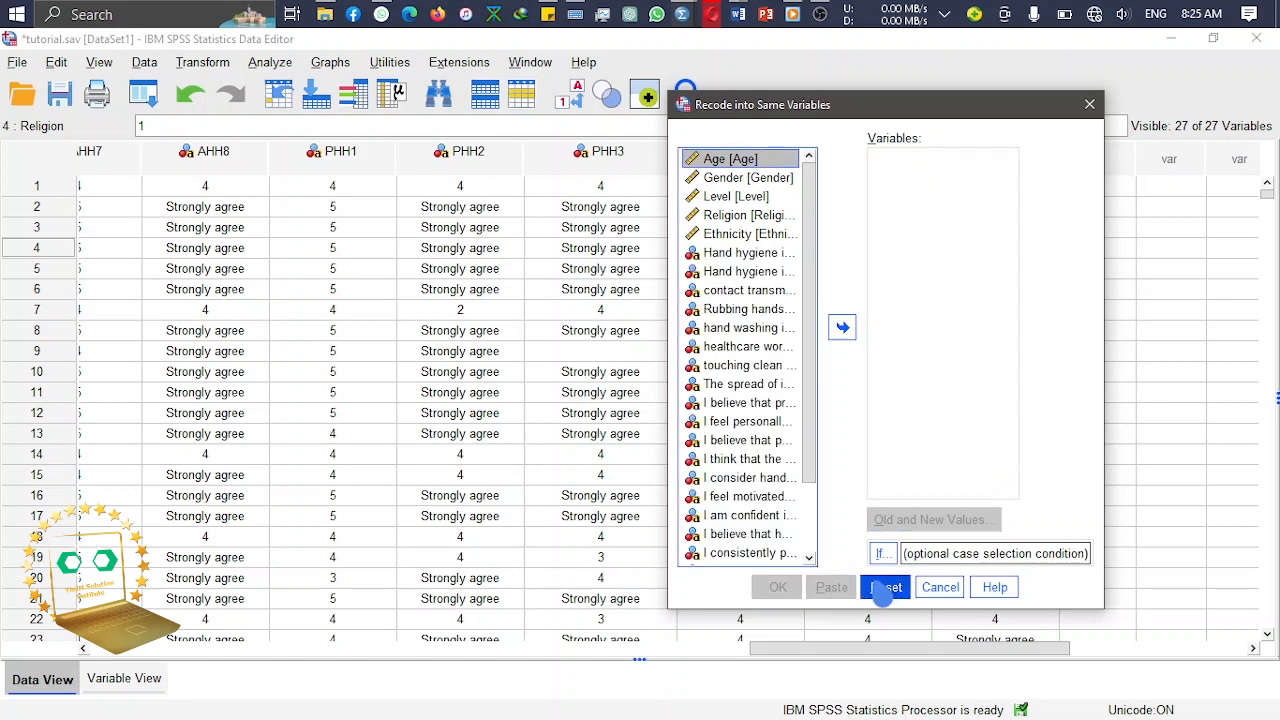
click(760, 256)
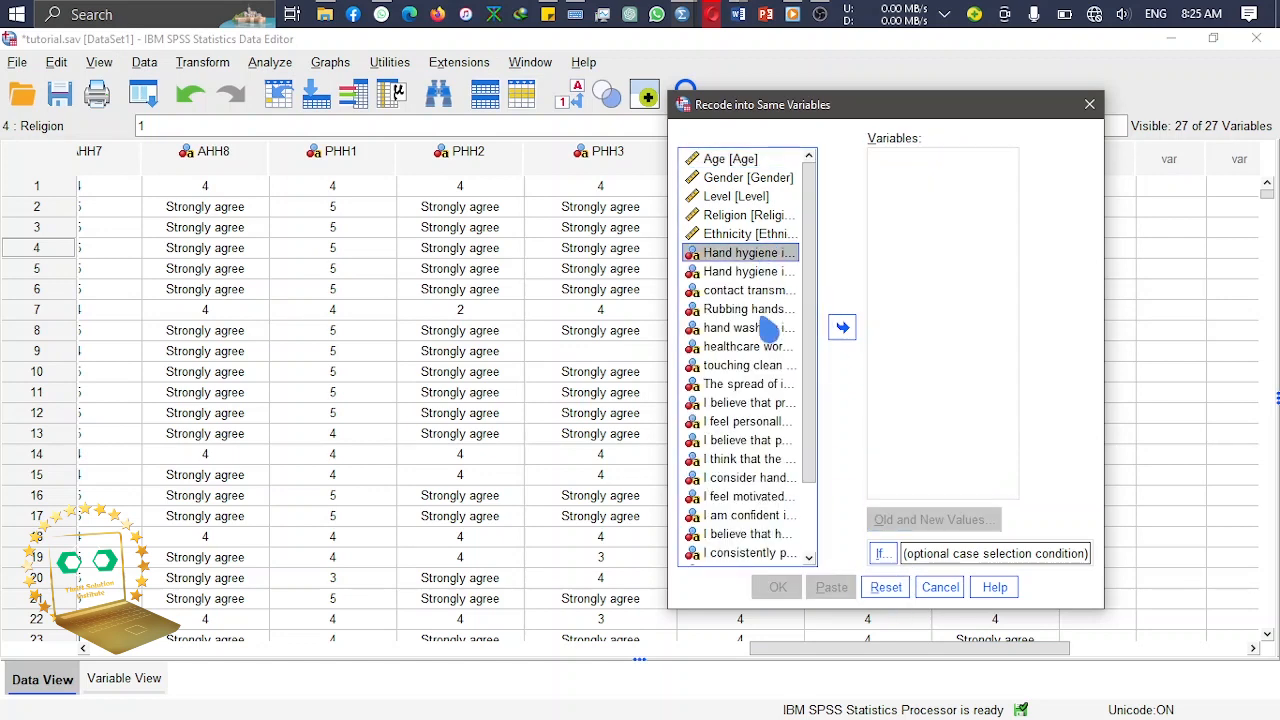
click(812, 537)
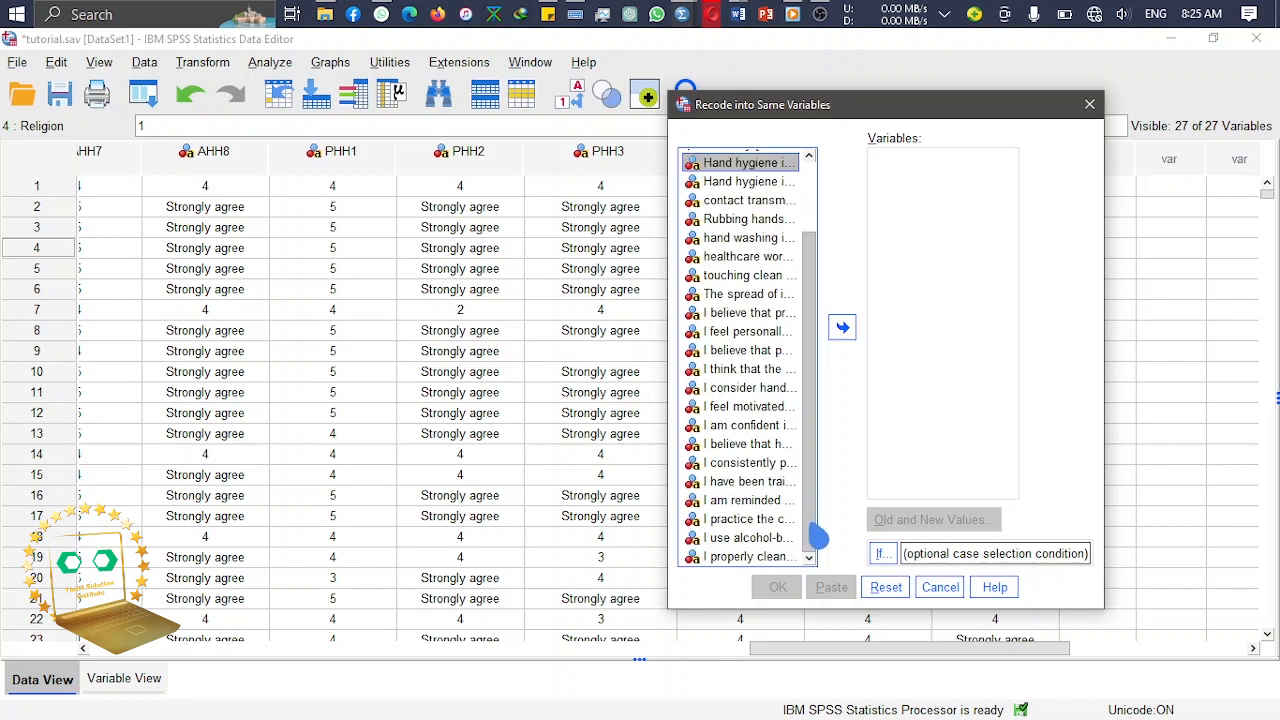
shift+click(742, 556)
click(842, 328)
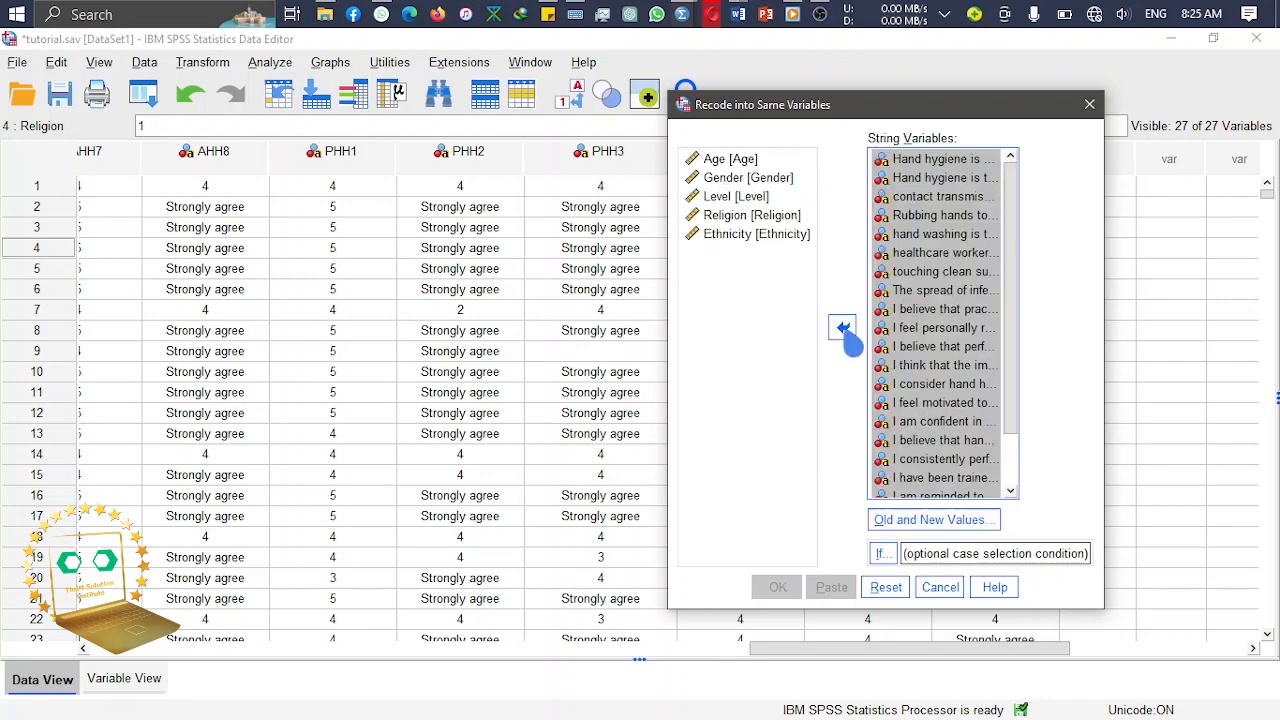
Step: Add a rule recoding the copied value "Strongly agree" to 5
click(962, 522)
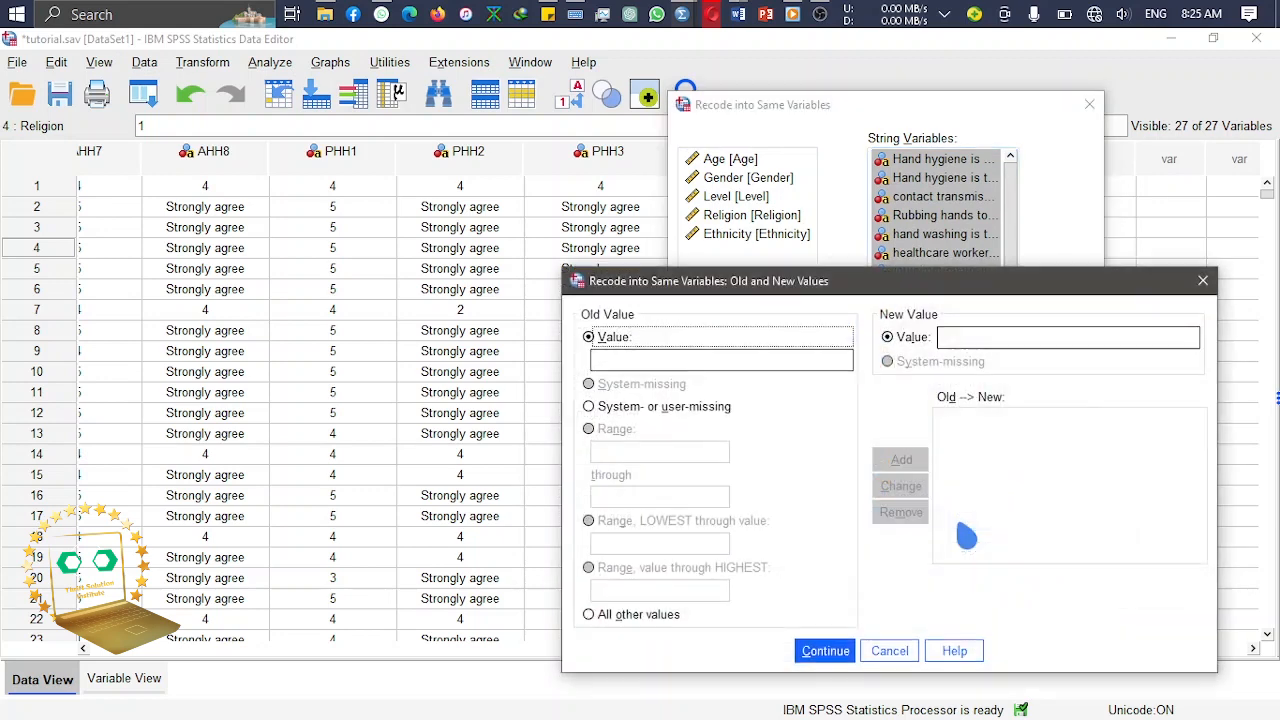
click(690, 362)
text(Strongly agree )
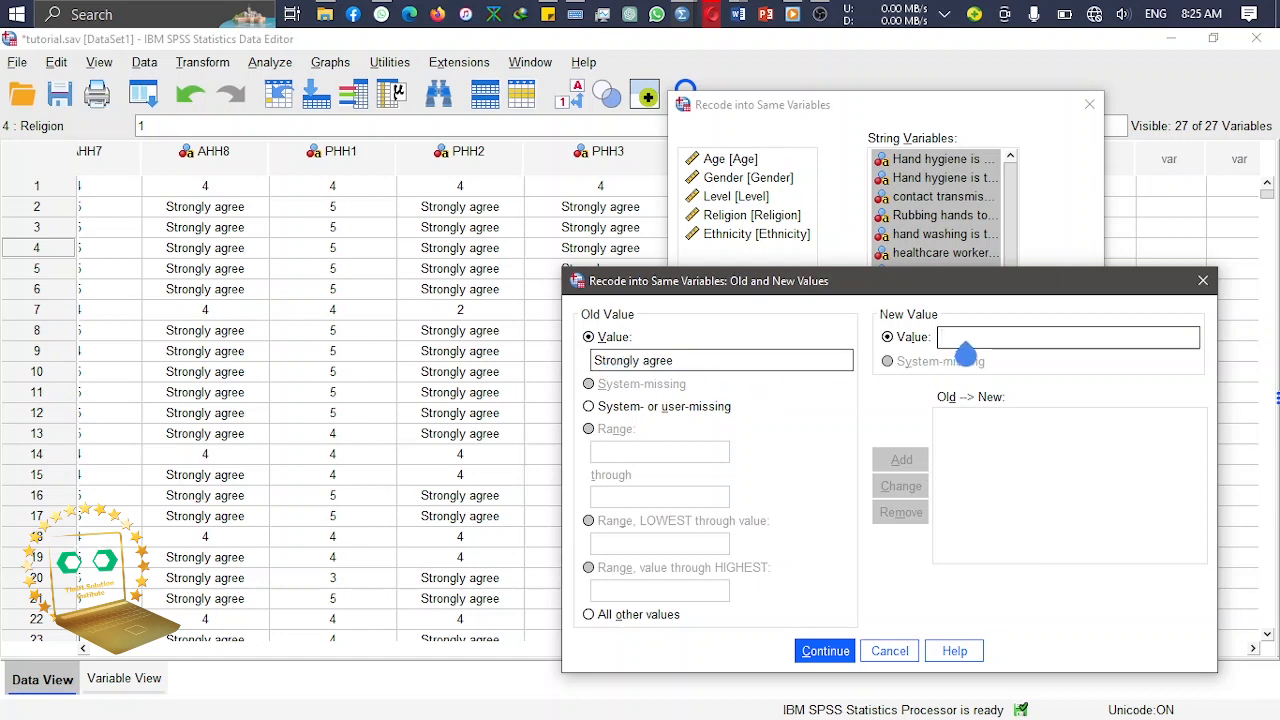
text(5)
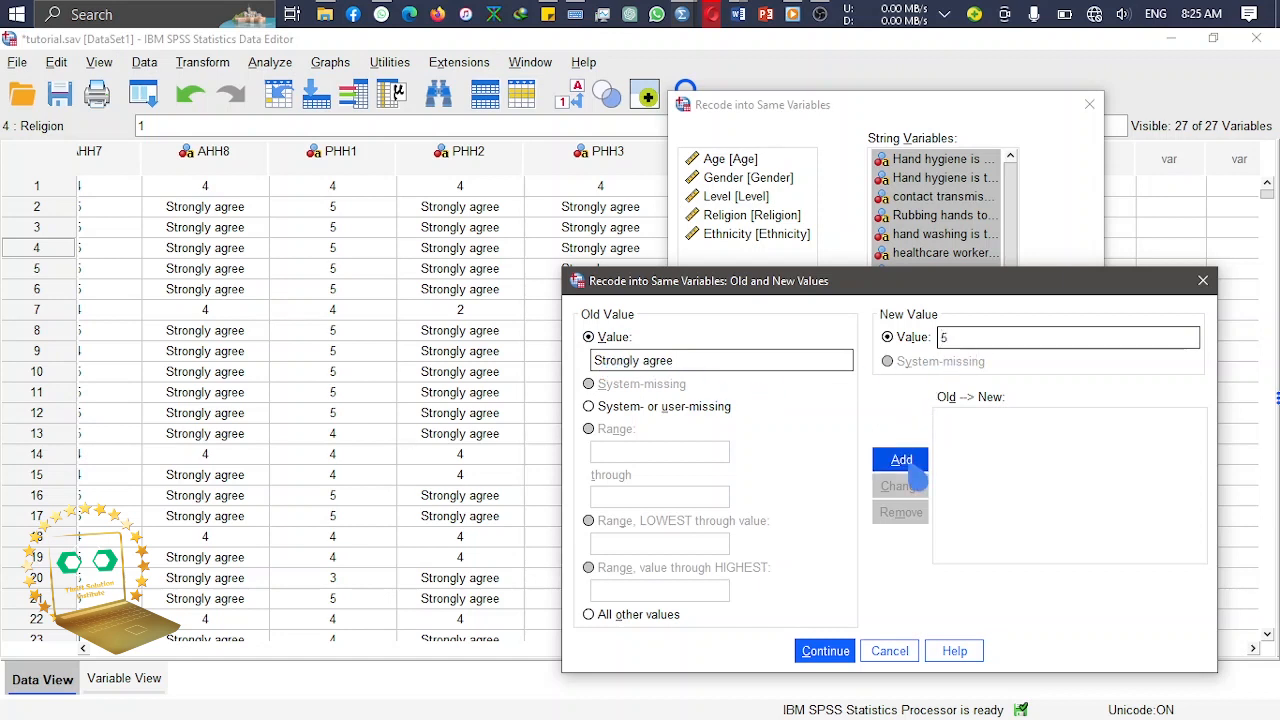
click(903, 461)
Step: Run the "Strongly agree" recode, accept the string length warning and return to the Data Editor
click(824, 648)
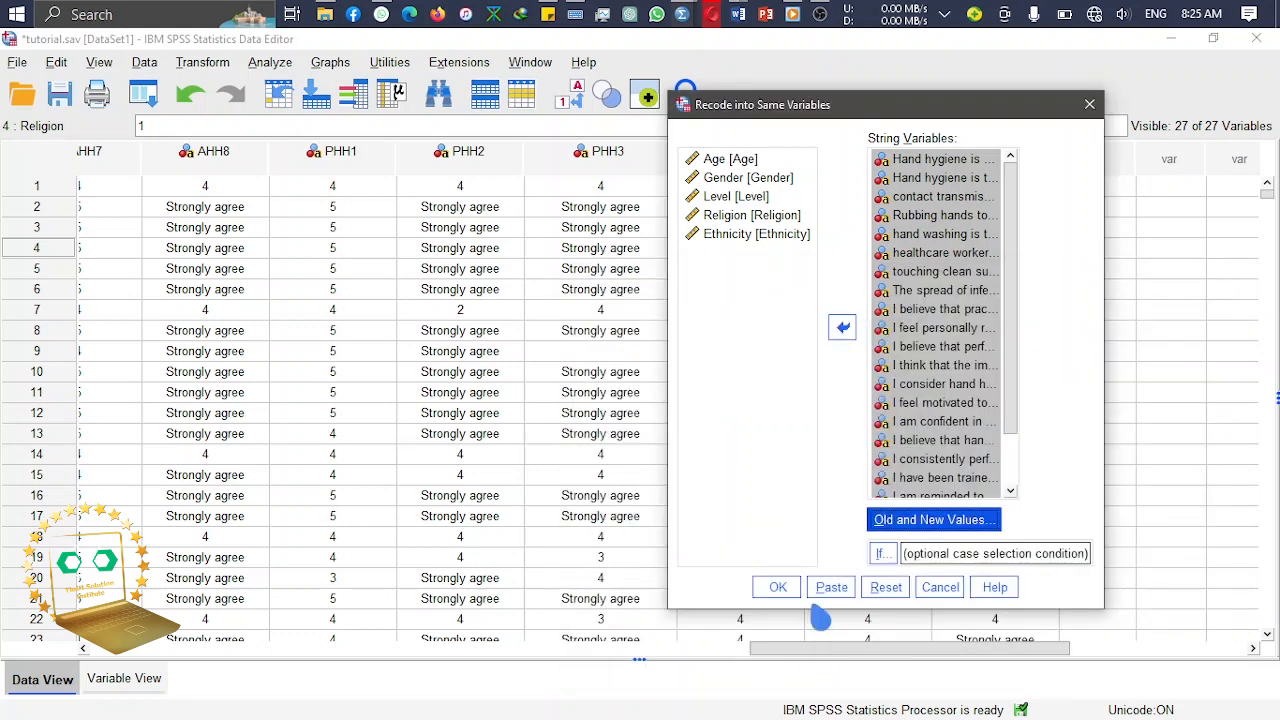
click(785, 590)
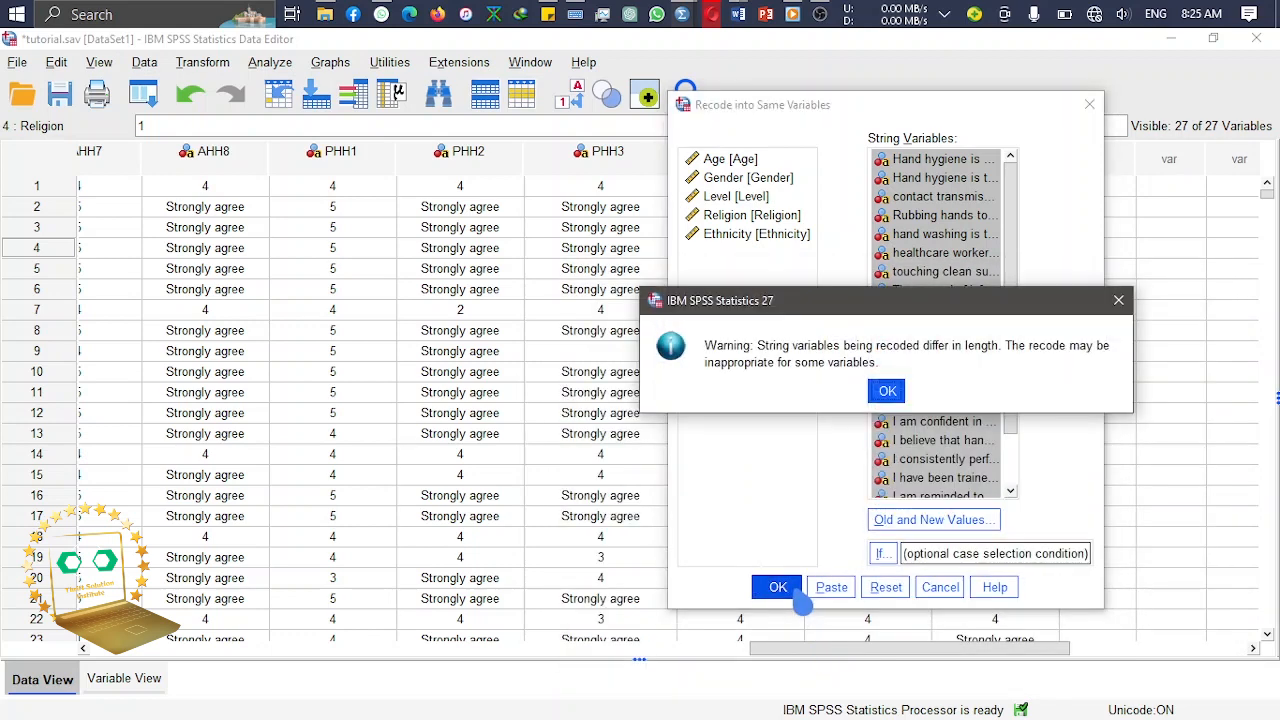
click(887, 391)
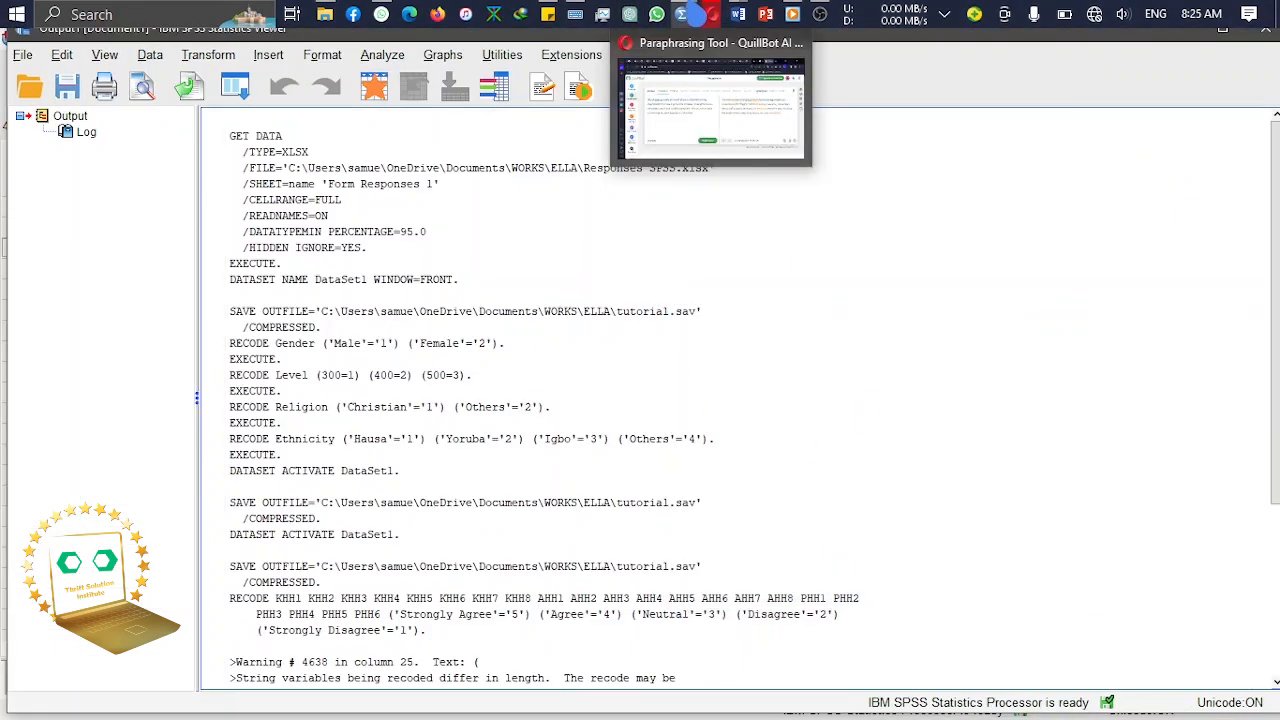
mouse_move(711, 14)
click(716, 92)
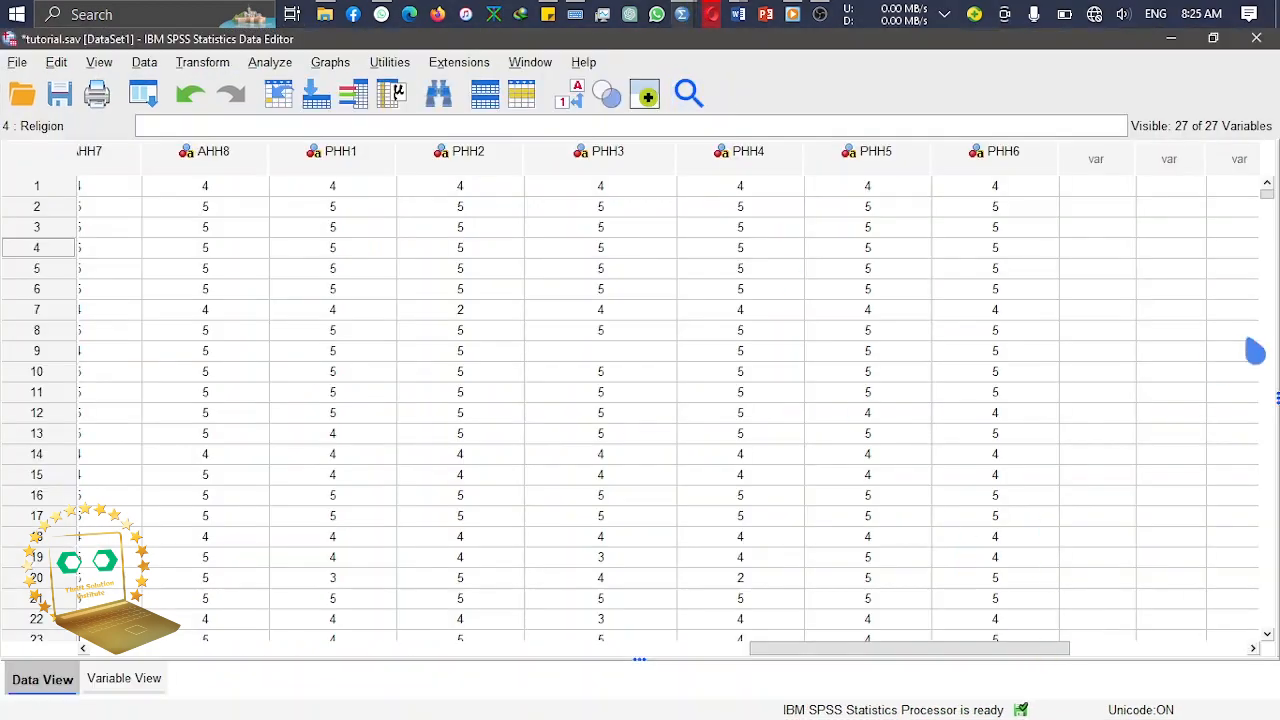
Step: Select the unrecoded PHH3 response in row 63, then change the Sticky Notes entry to "Strongly disagree" with a lowercase d and copy it
mouse_move(1270, 205)
mouse_down()
mouse_move(1266, 258)
mouse_move(1266, 216)
mouse_up()
click(616, 374)
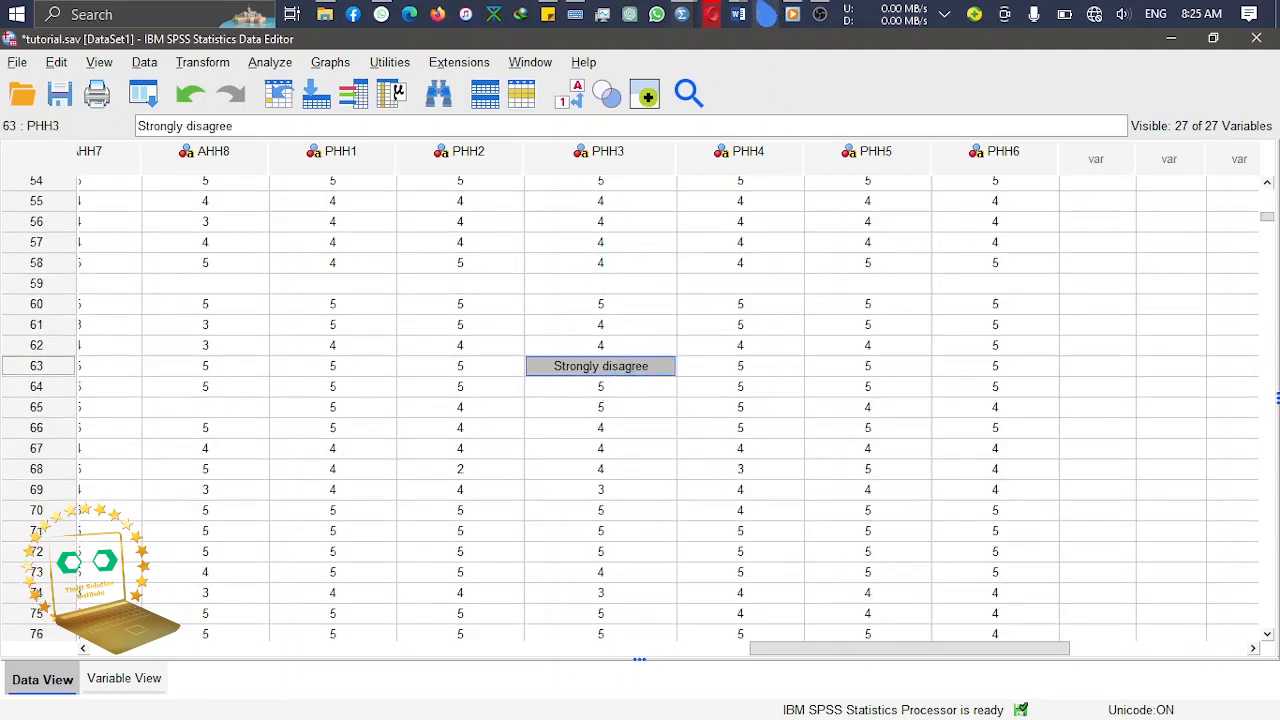
mouse_move(683, 14)
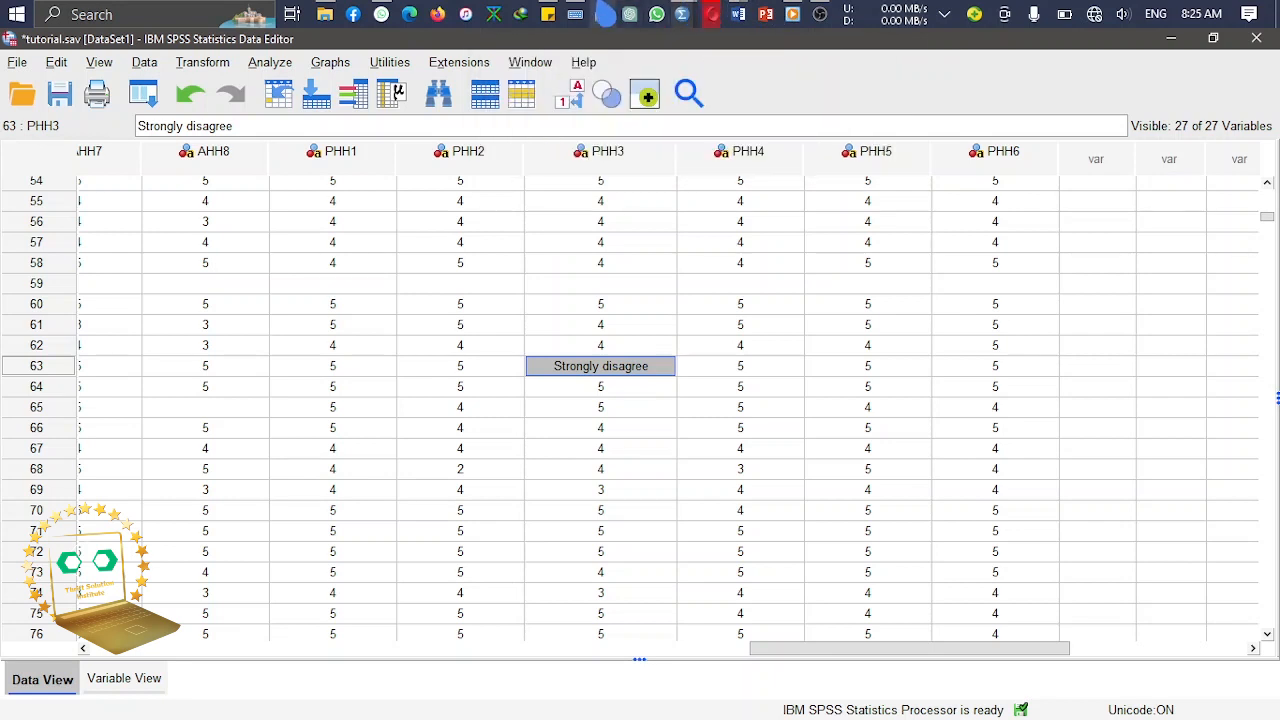
click(548, 14)
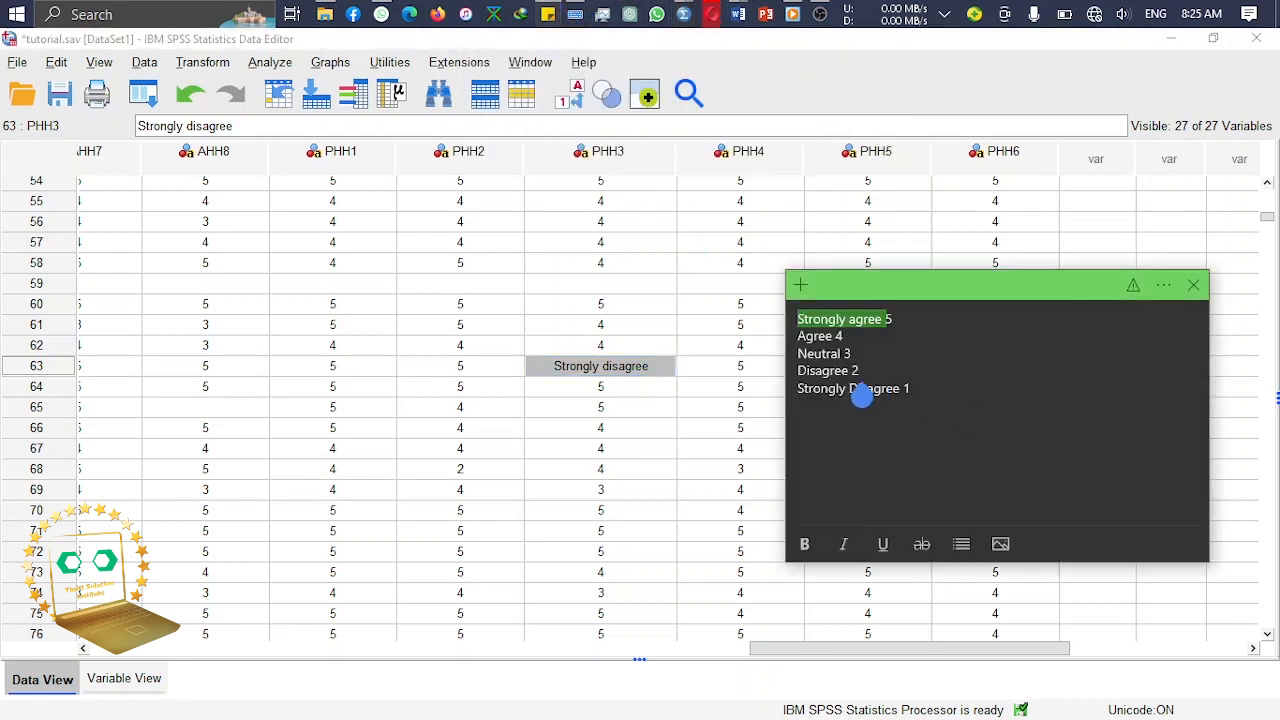
click(858, 390)
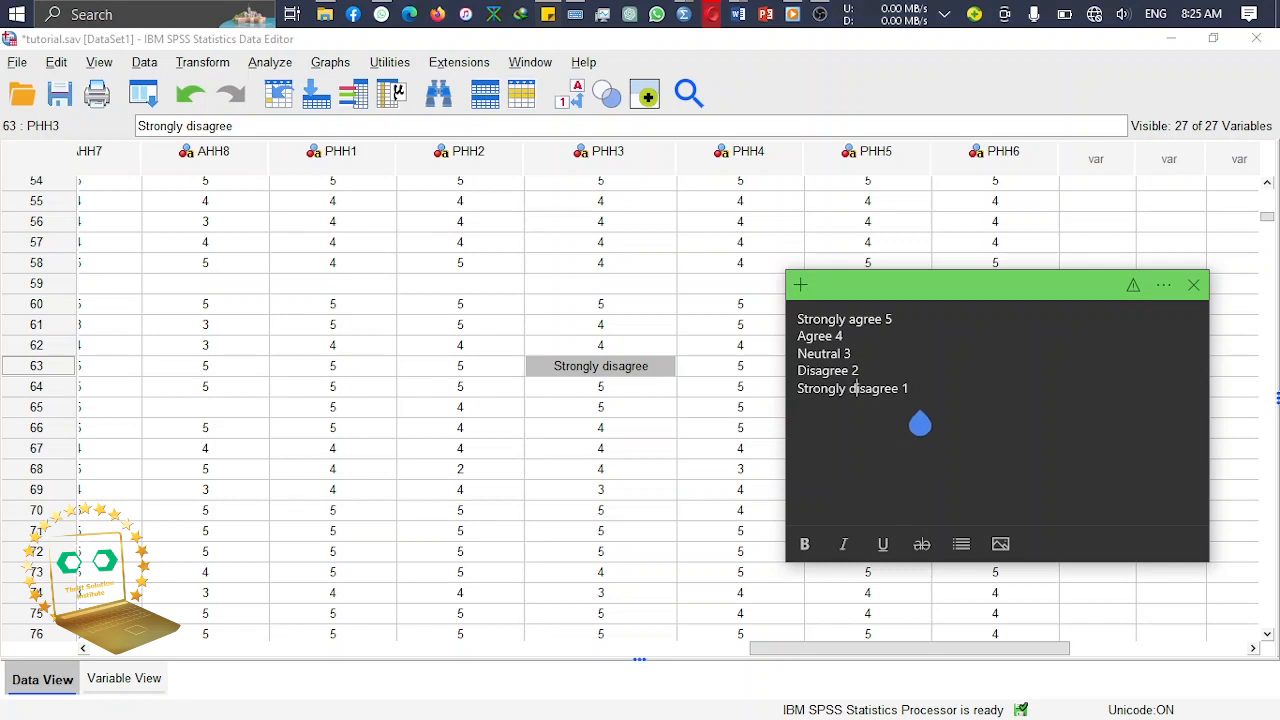
drag(900, 400, 812, 400)
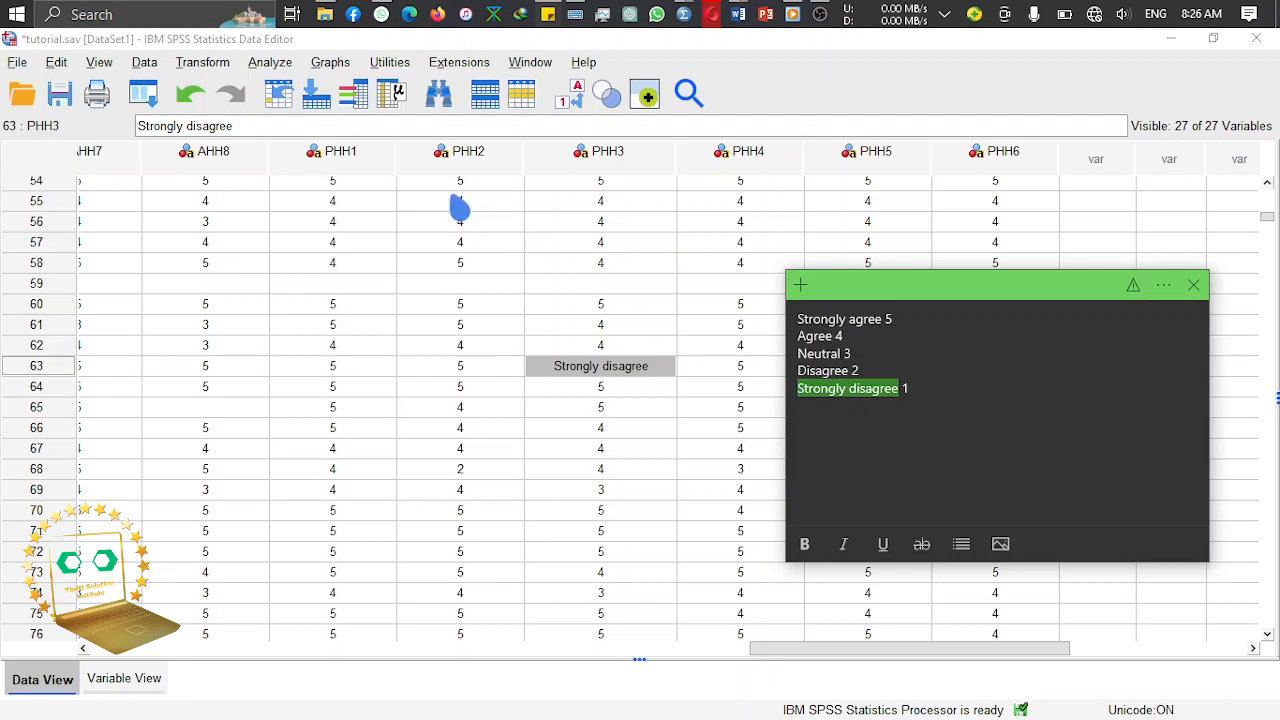
Step: Clear the previous Recode into Same Variables setup, add all items from KHH1 to PHH6 again and open their old and new values
click(269, 62)
click(269, 62)
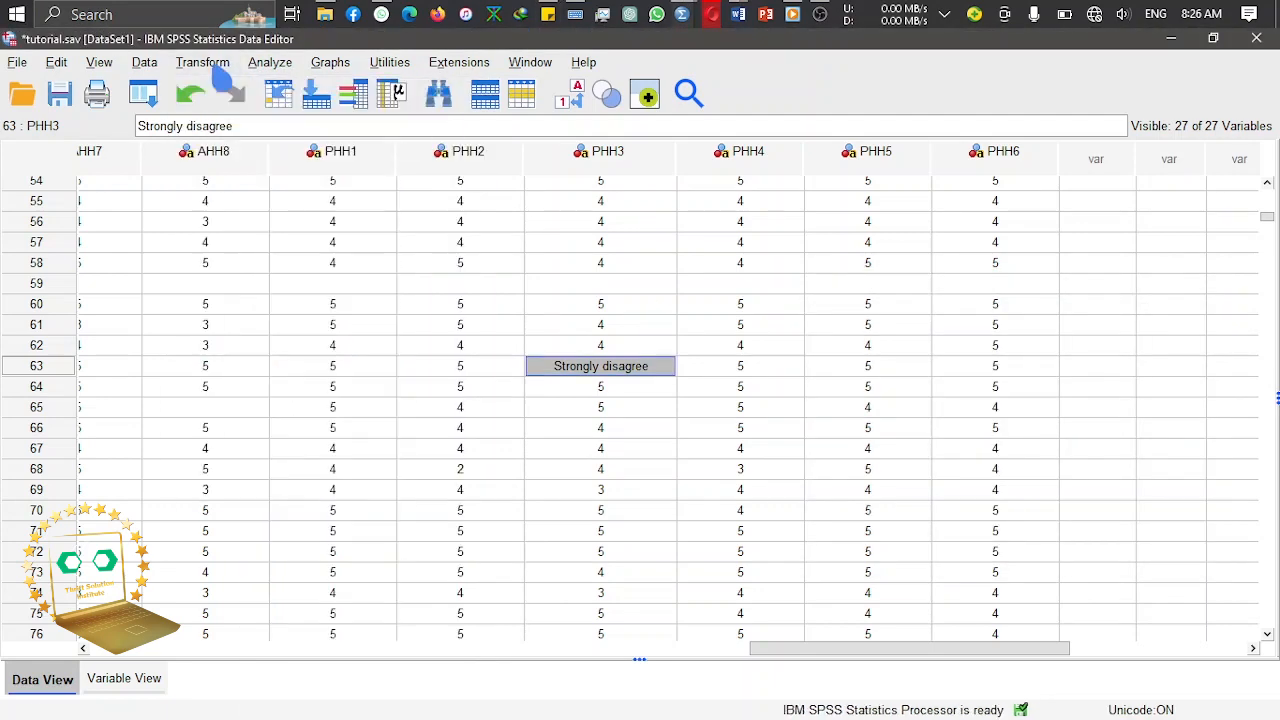
click(202, 62)
click(246, 191)
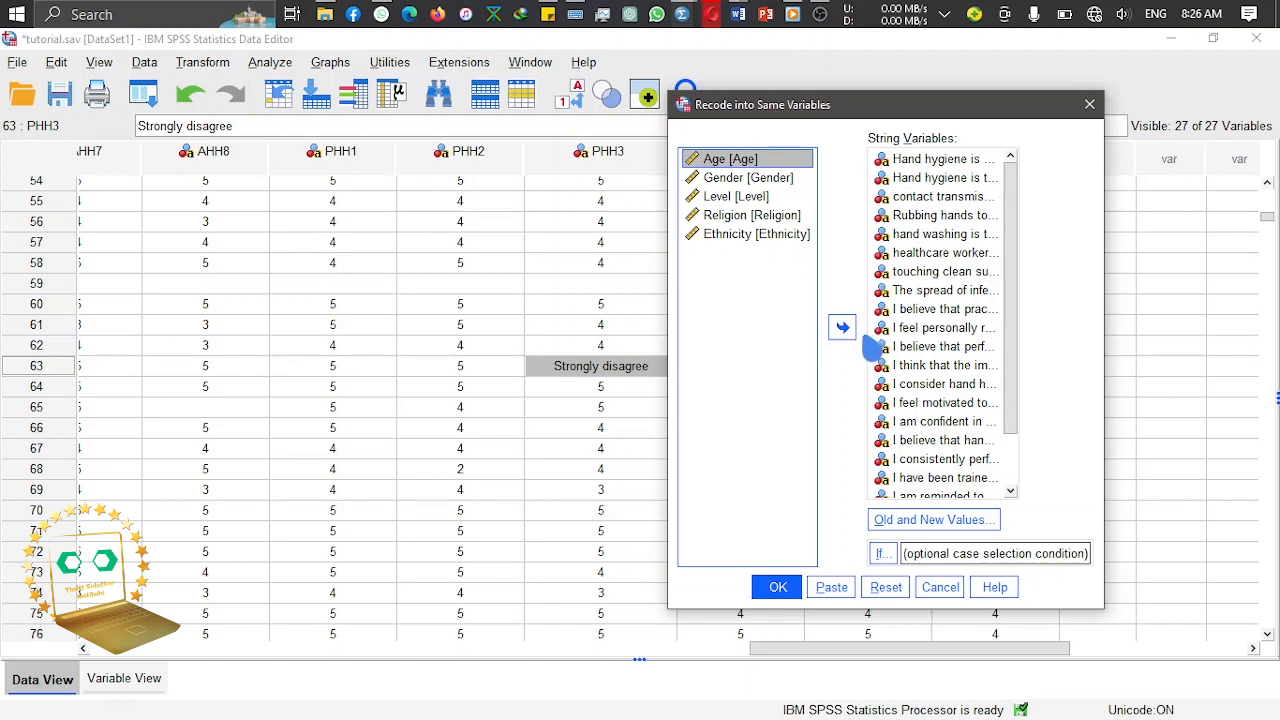
click(888, 590)
click(728, 236)
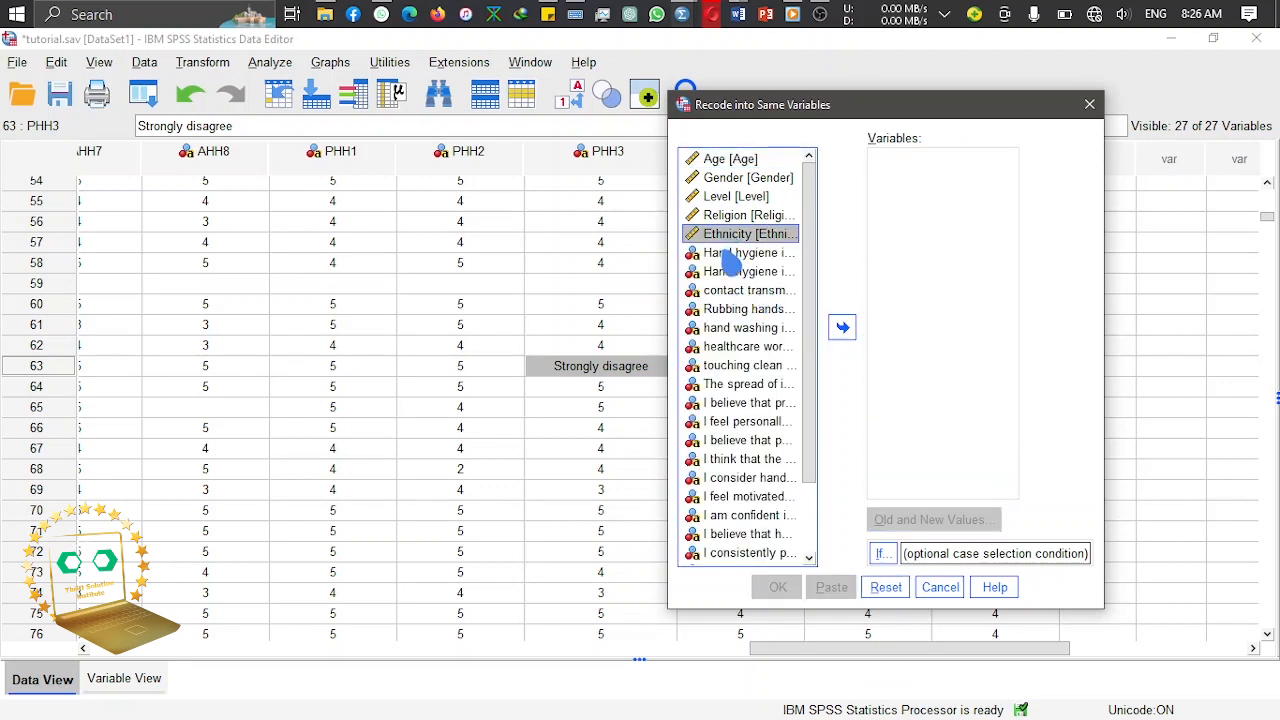
click(726, 252)
scroll(813, 545, down, 2)
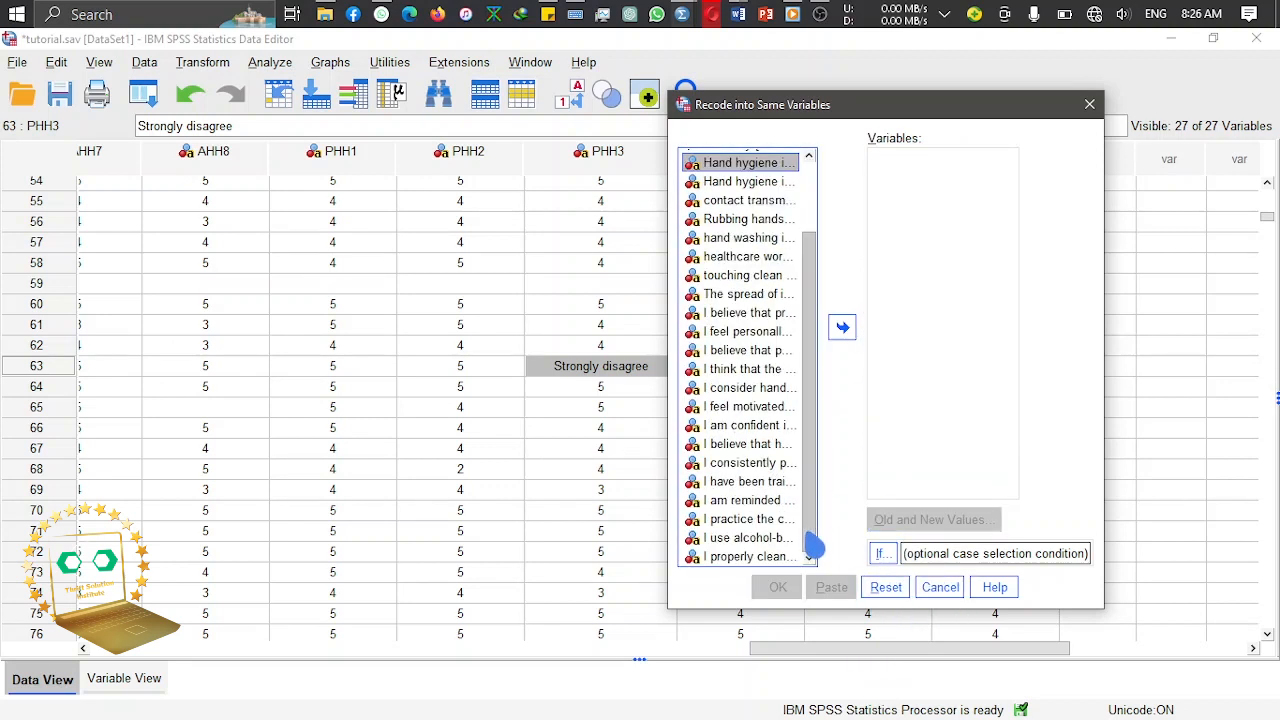
shift+click(764, 557)
click(842, 327)
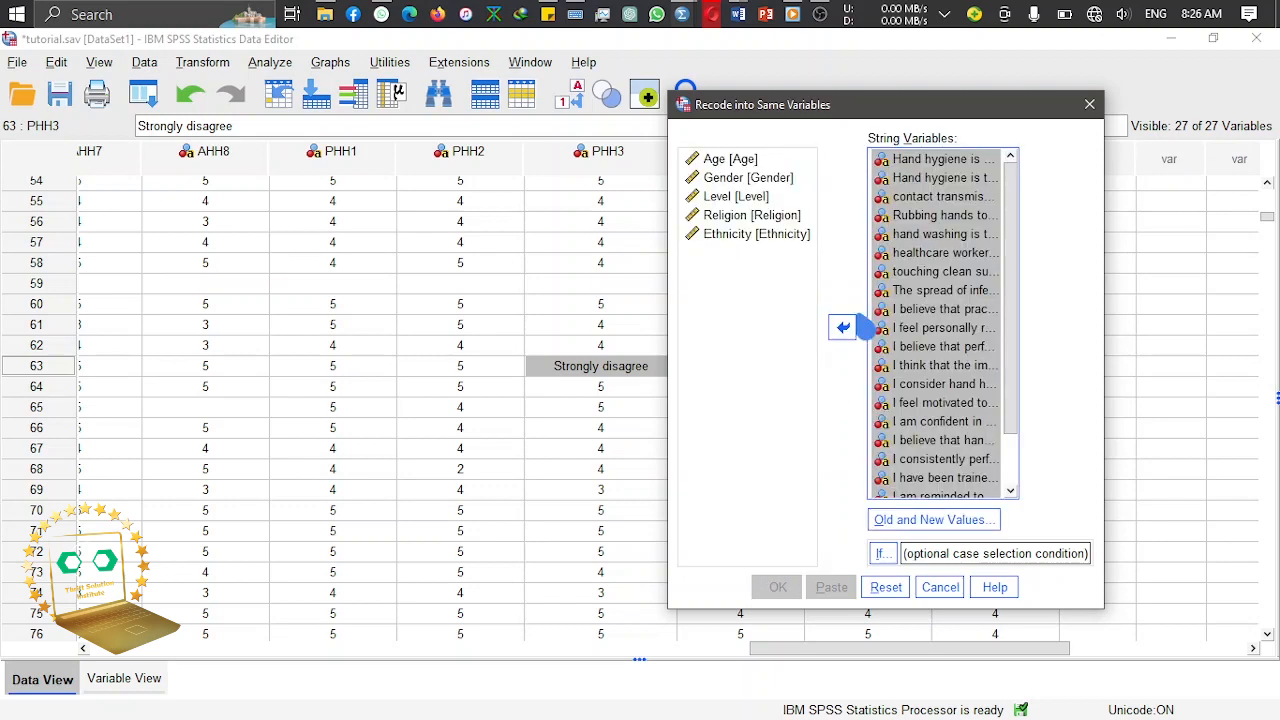
click(897, 520)
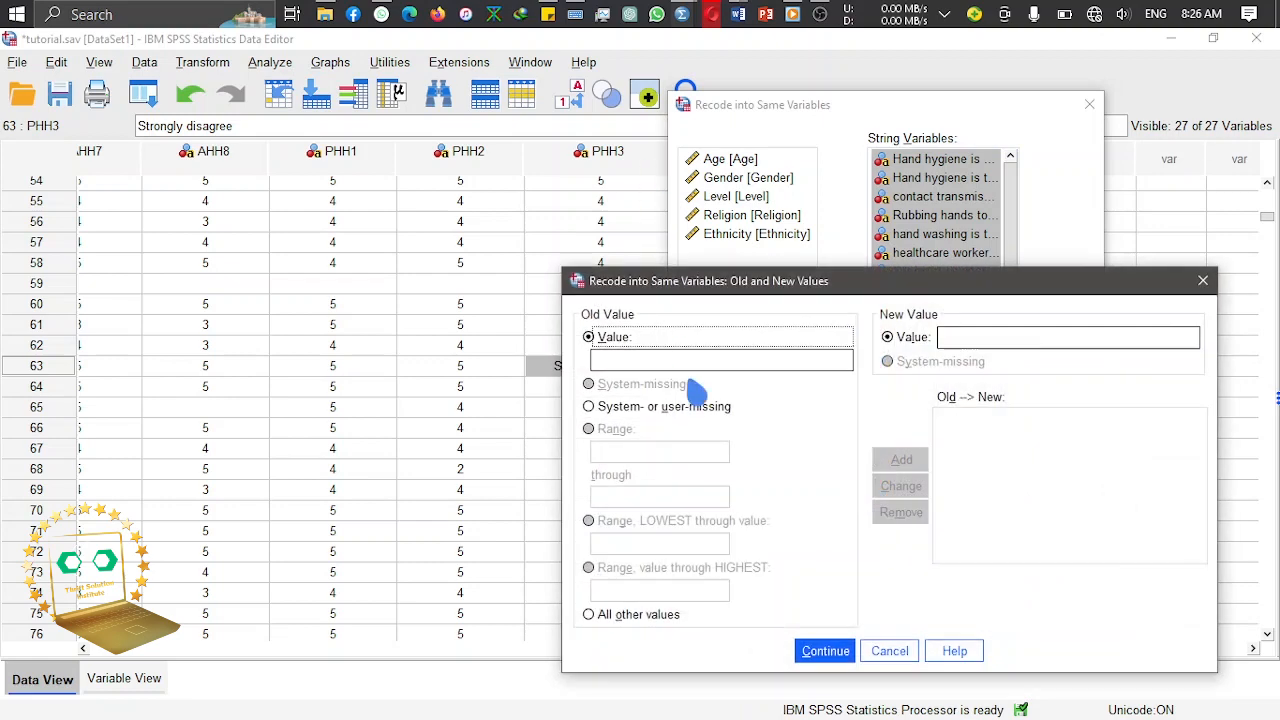
Step: Add a rule recoding the copied value "Strongly disagree" to 1
click(651, 364)
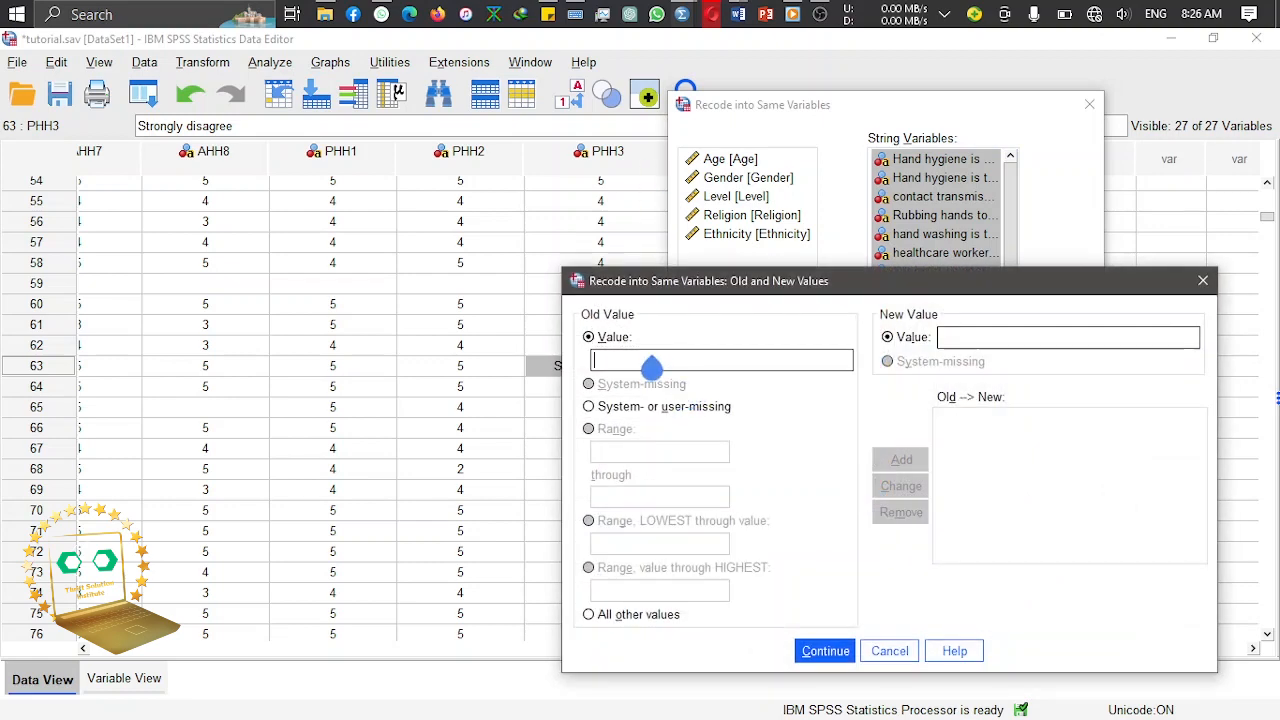
click(945, 338)
mouse_move(738, 14)
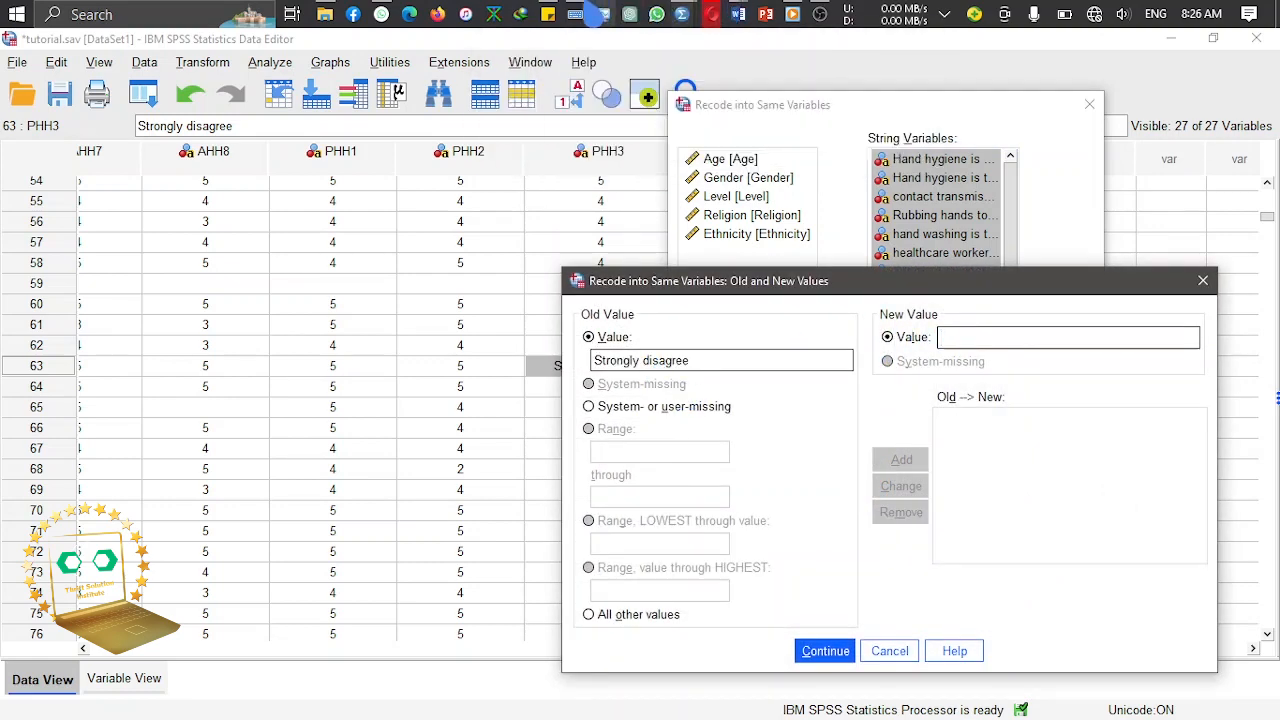
click(548, 14)
click(548, 14)
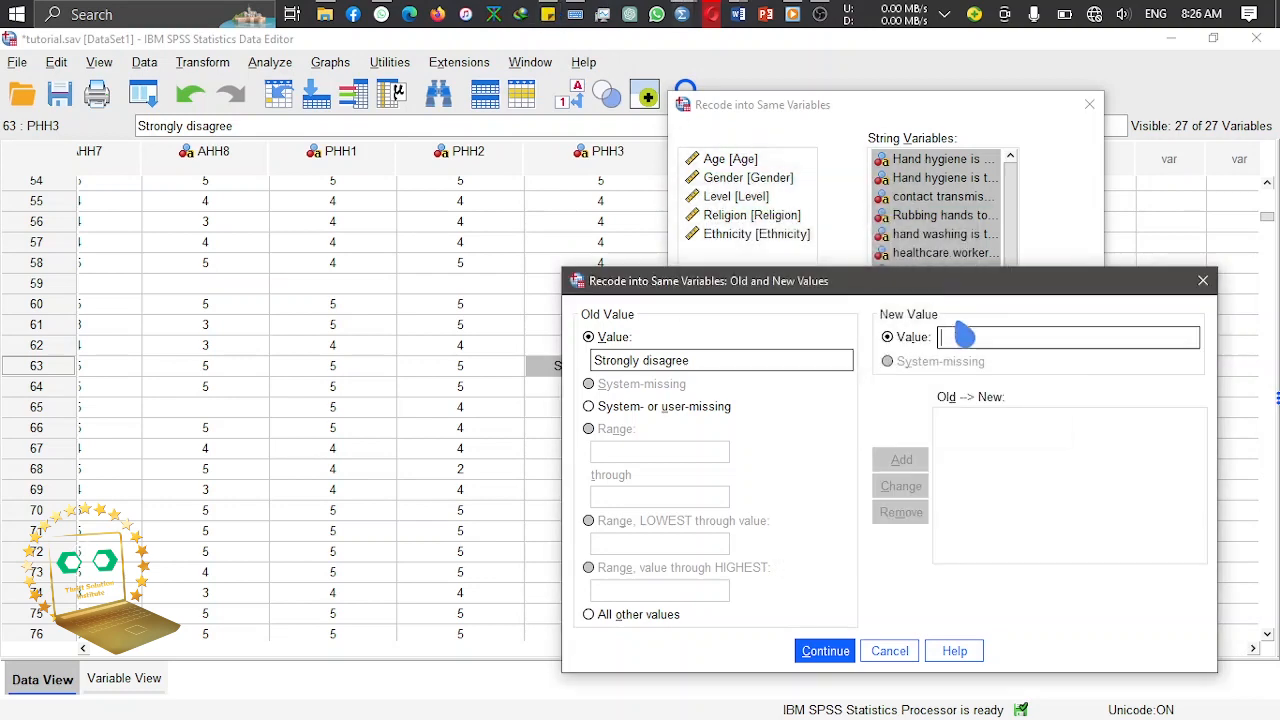
text(1)
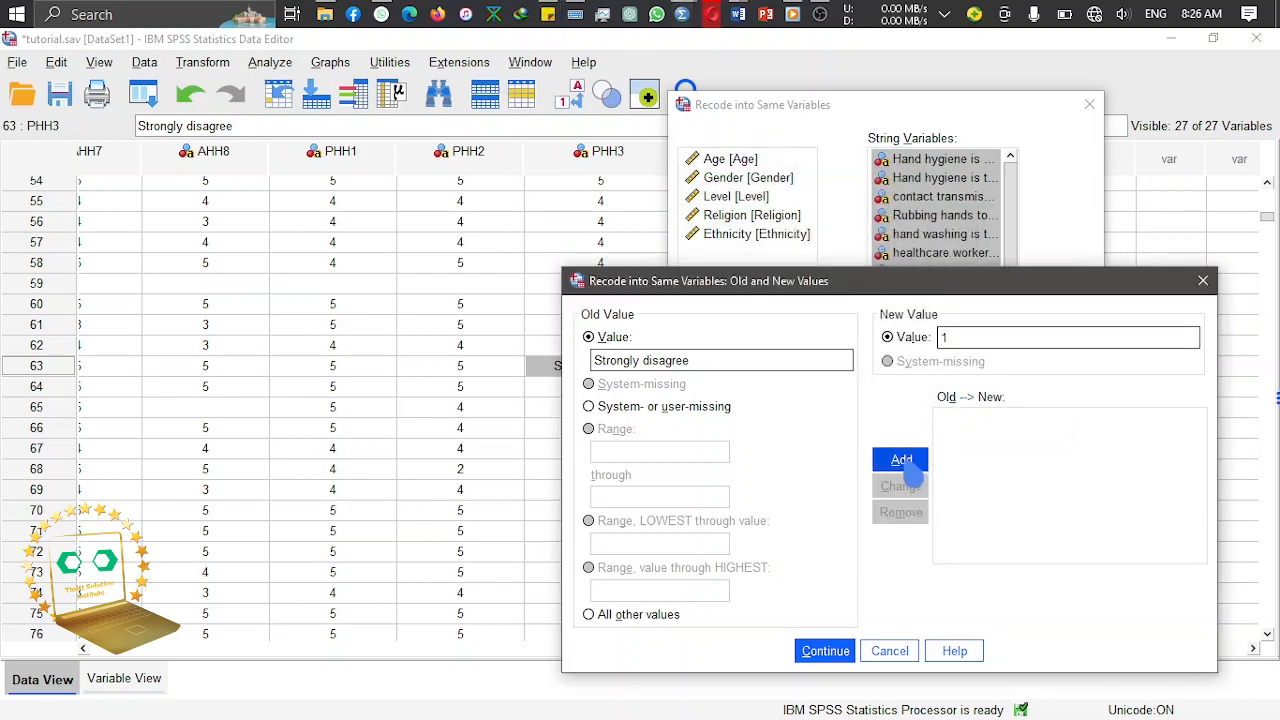
click(901, 459)
Step: Run the "Strongly disagree" recode, accept the string length warning and return to the Data Editor
click(815, 660)
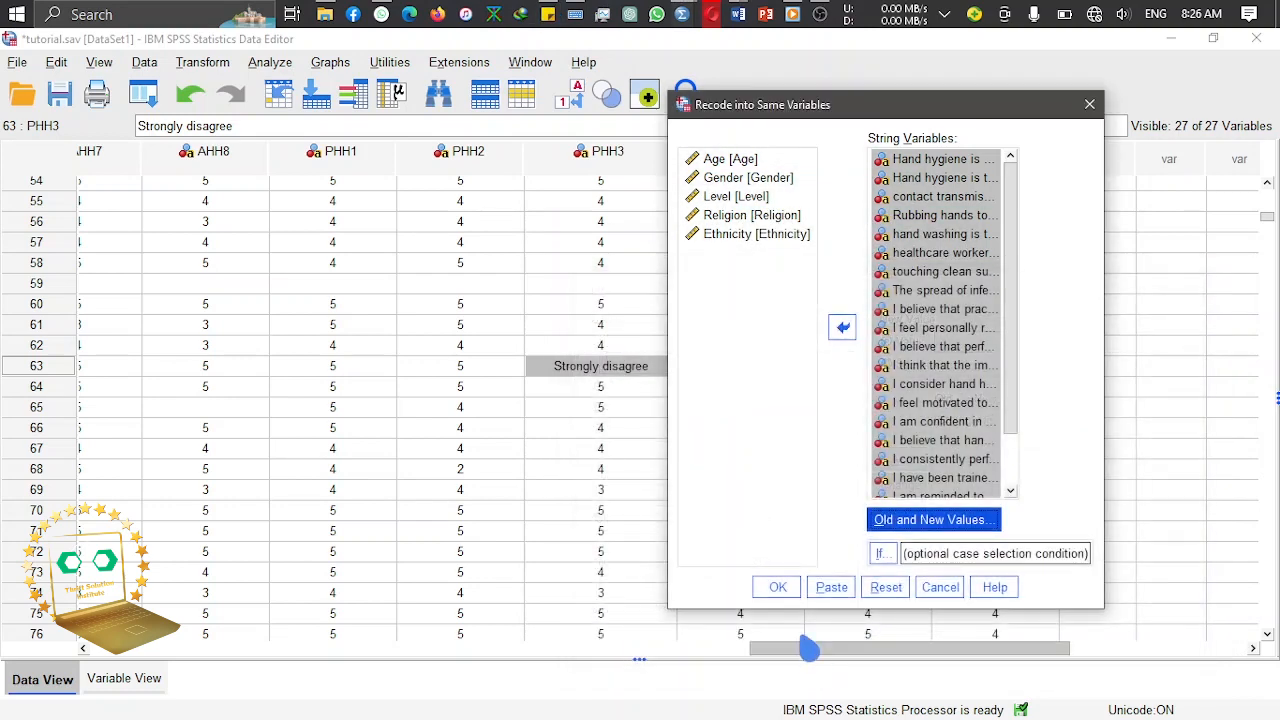
click(778, 587)
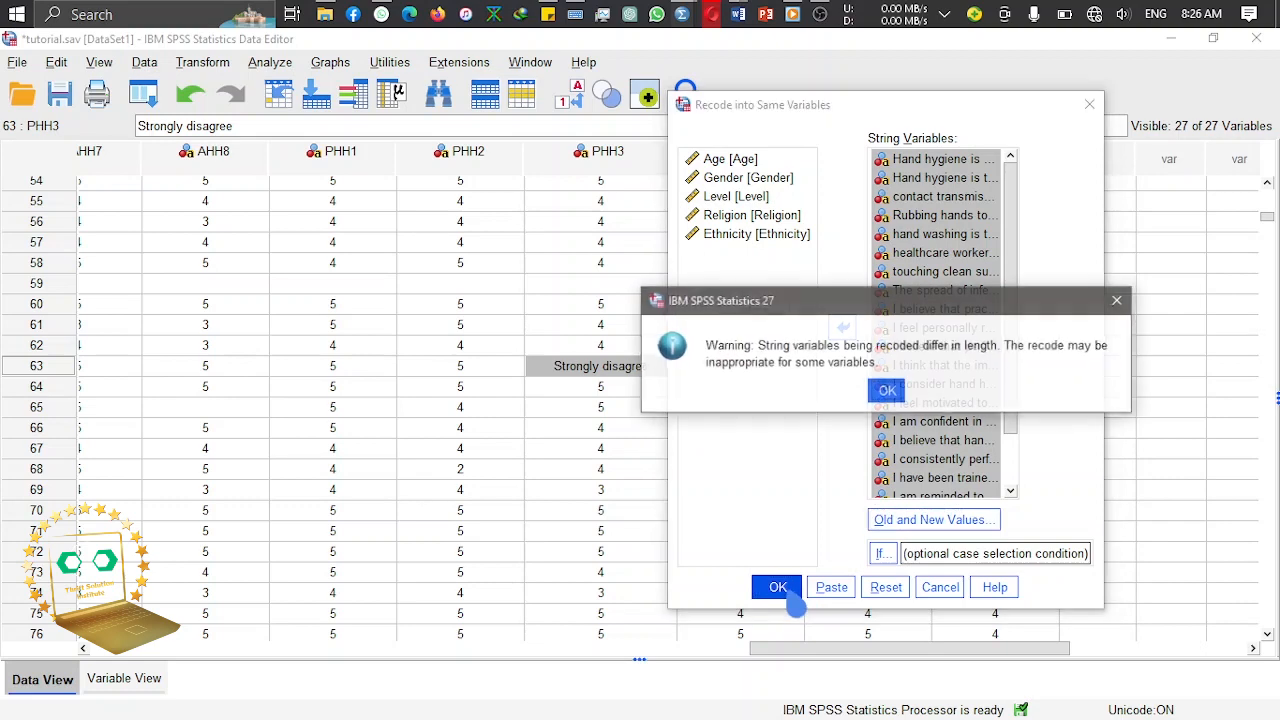
click(887, 391)
click(860, 400)
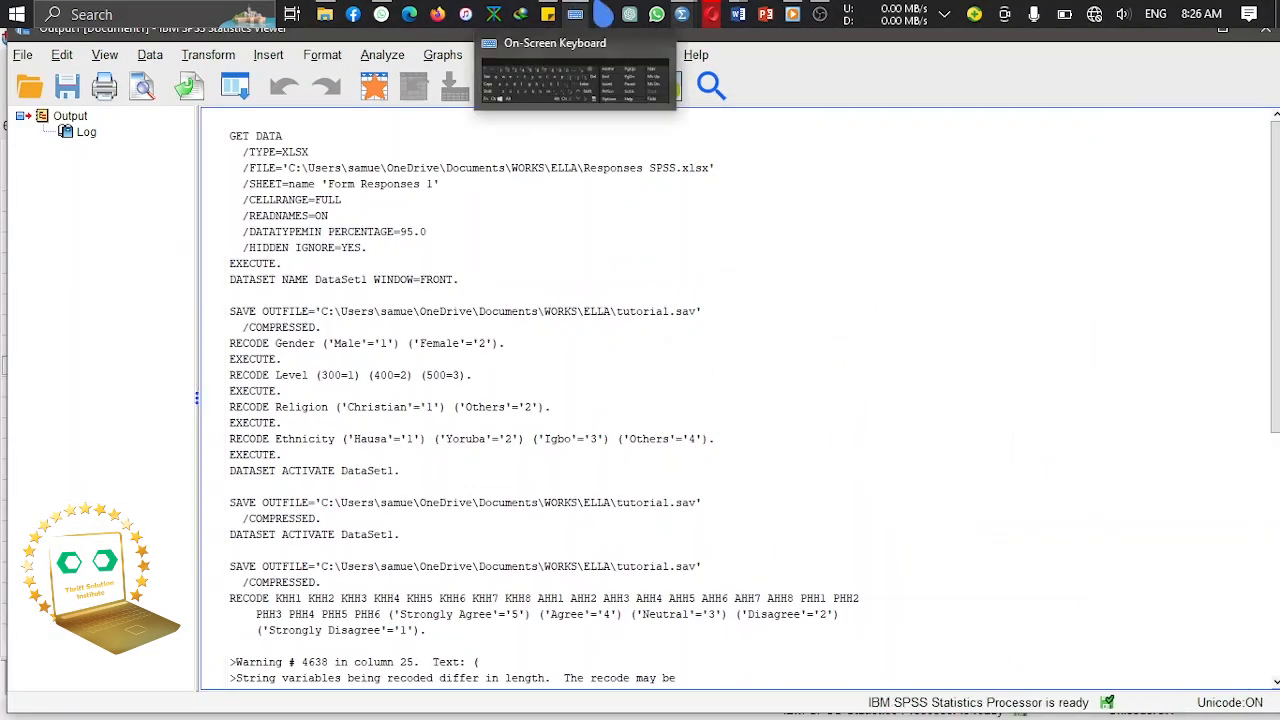
mouse_move(705, 14)
click(725, 80)
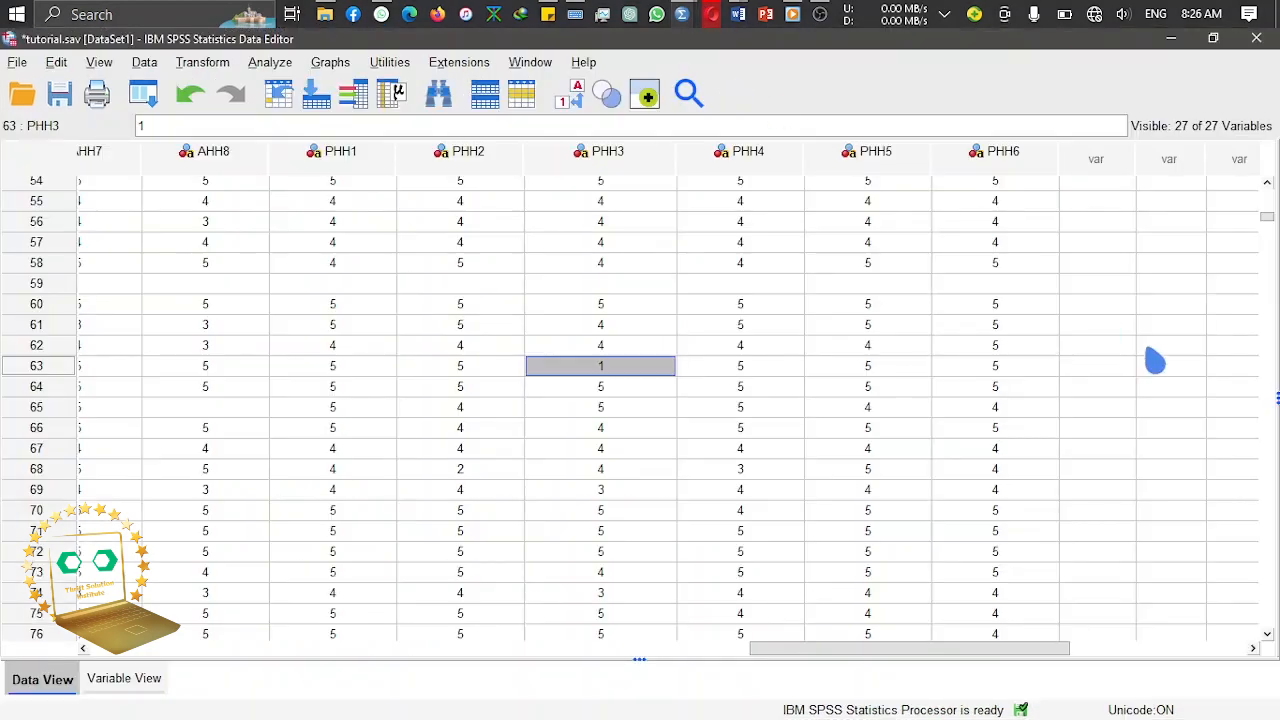
Step: Examine the rows of the KHH, AHH and PHH items for responses still stored as text
drag(1268, 228, 1264, 196)
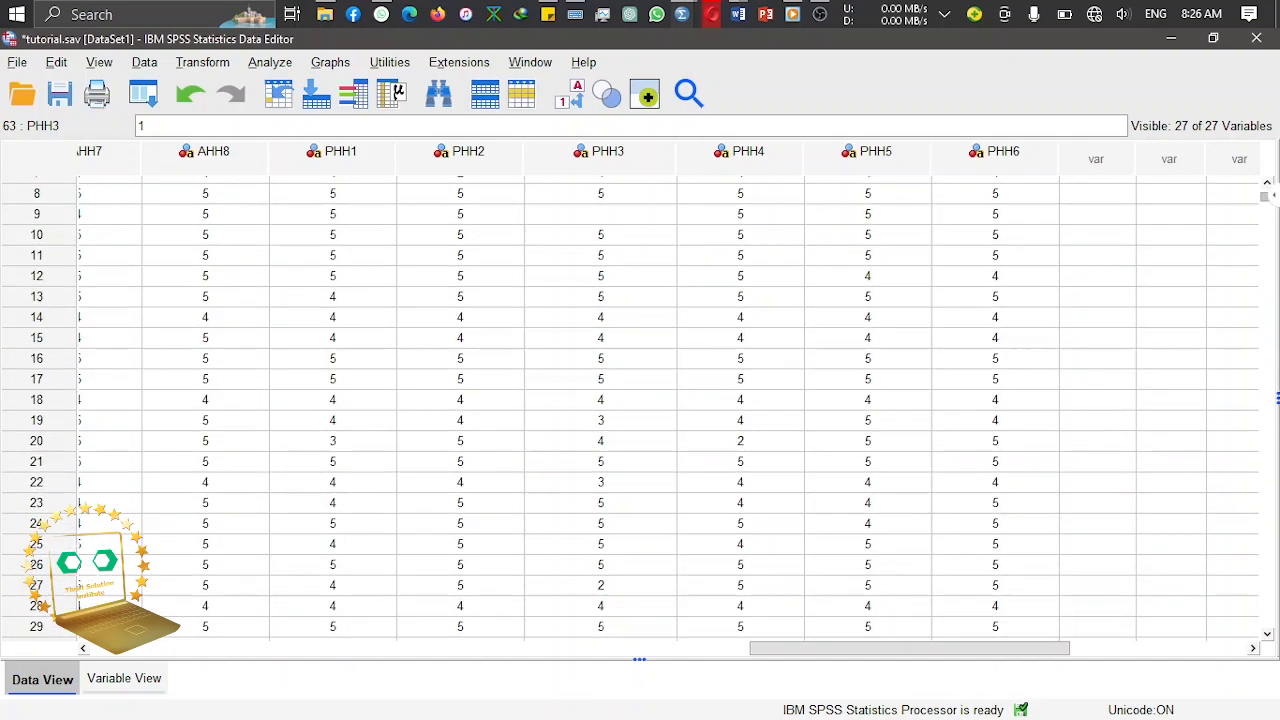
drag(894, 650, 639, 660)
mouse_move(1268, 212)
mouse_down()
mouse_move(1268, 298)
mouse_move(1264, 217)
mouse_up()
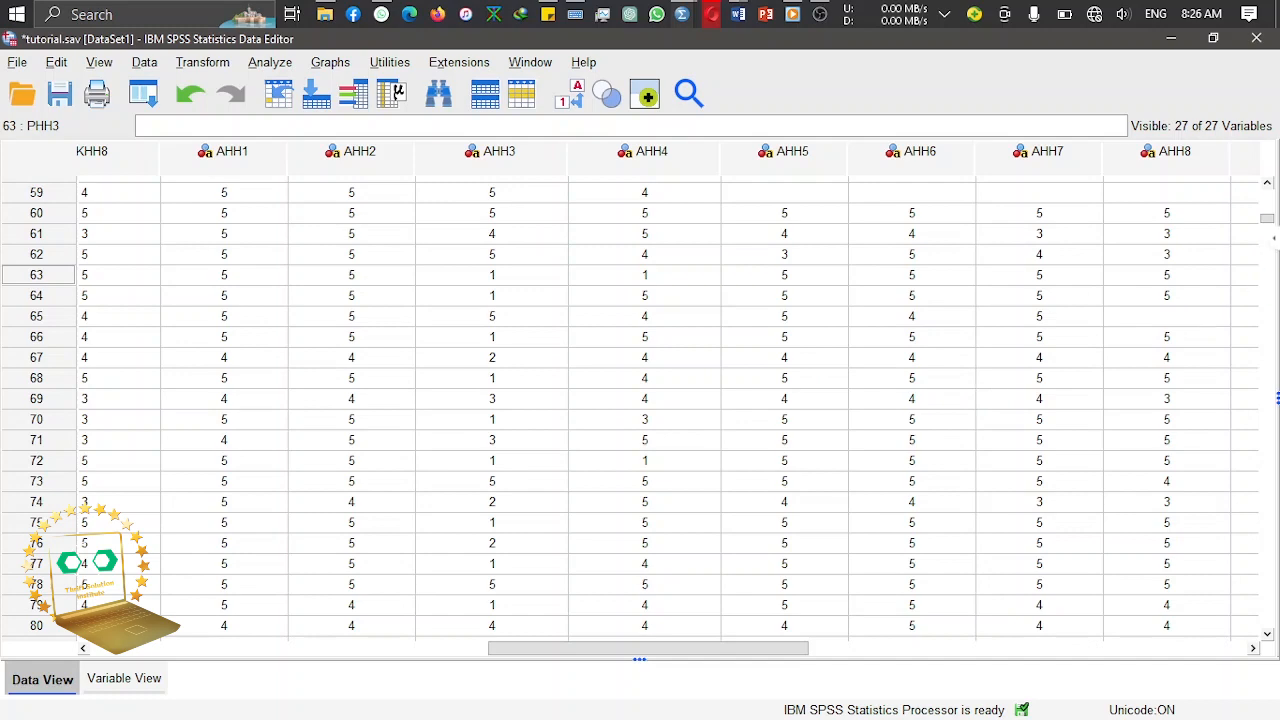
drag(1271, 222, 1270, 190)
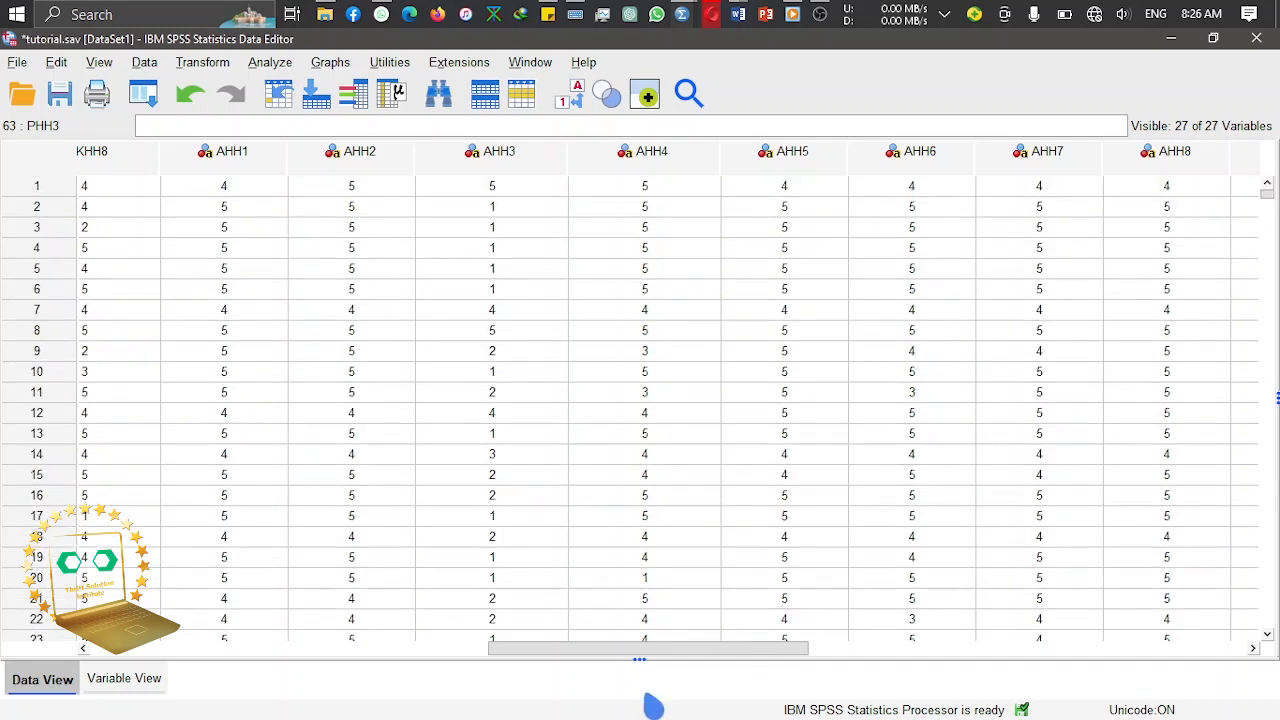
drag(650, 649, 202, 668)
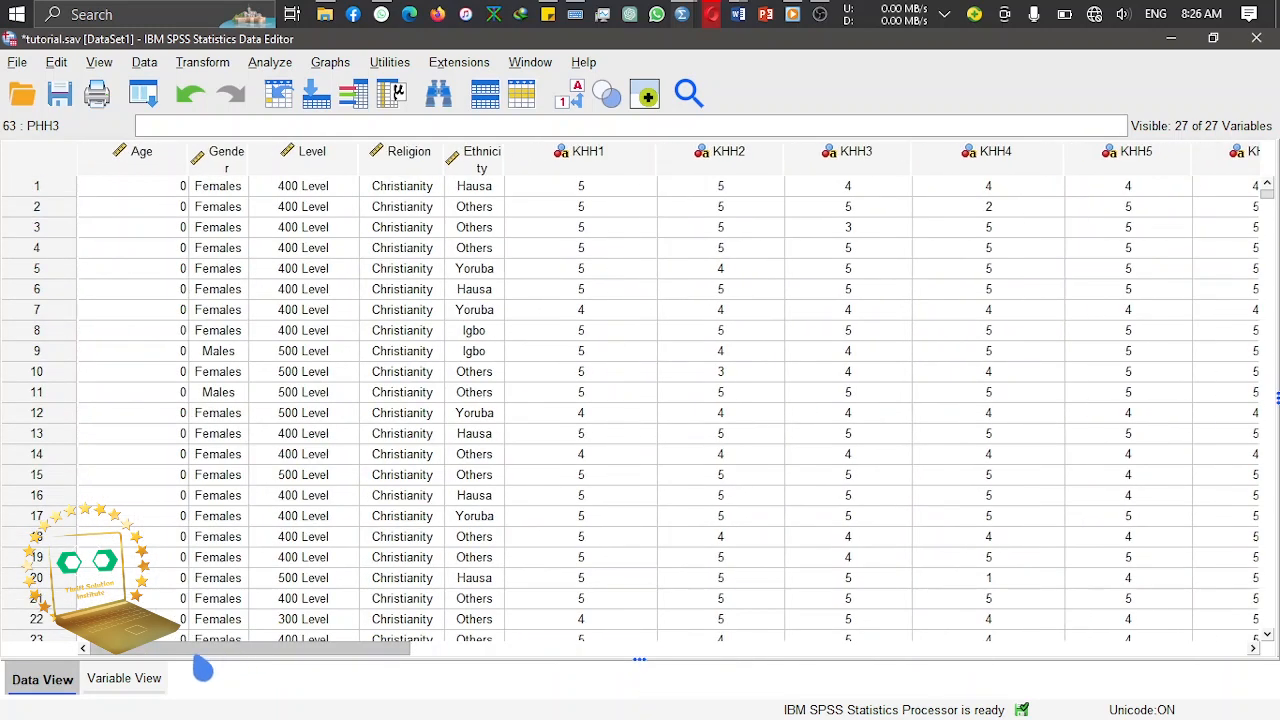
Step: Toggle the value labels display off and on again, and show the variable definitions in Variable View
click(577, 100)
click(577, 100)
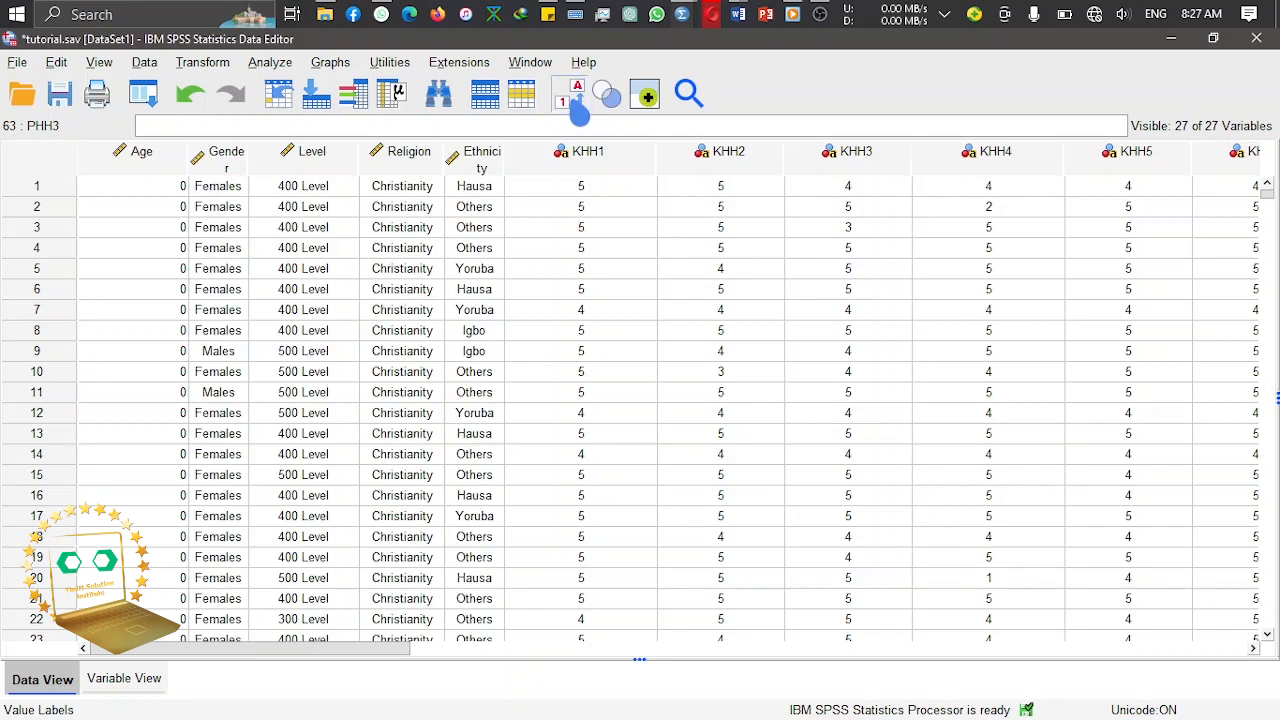
click(135, 682)
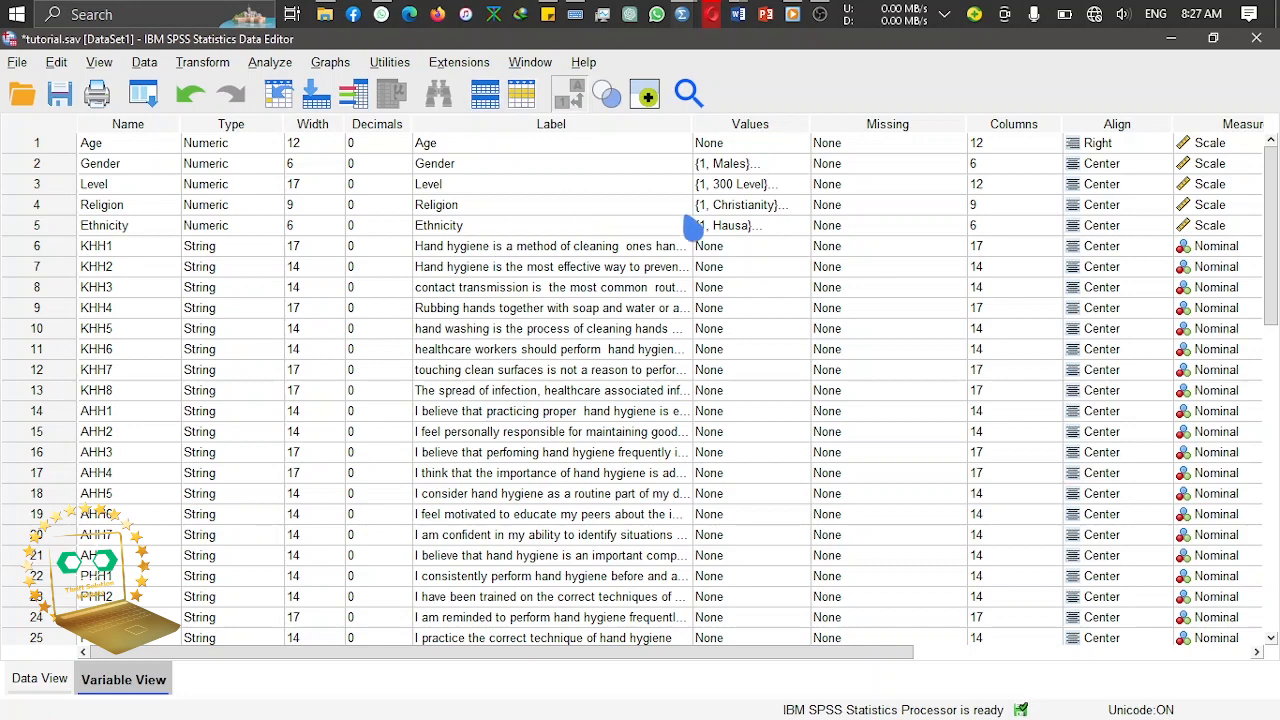
Step: Copy the Numeric type from the Ethnicity variable and paste it onto the types of all variables from KHH1 to PHH6
drag(744, 254, 769, 537)
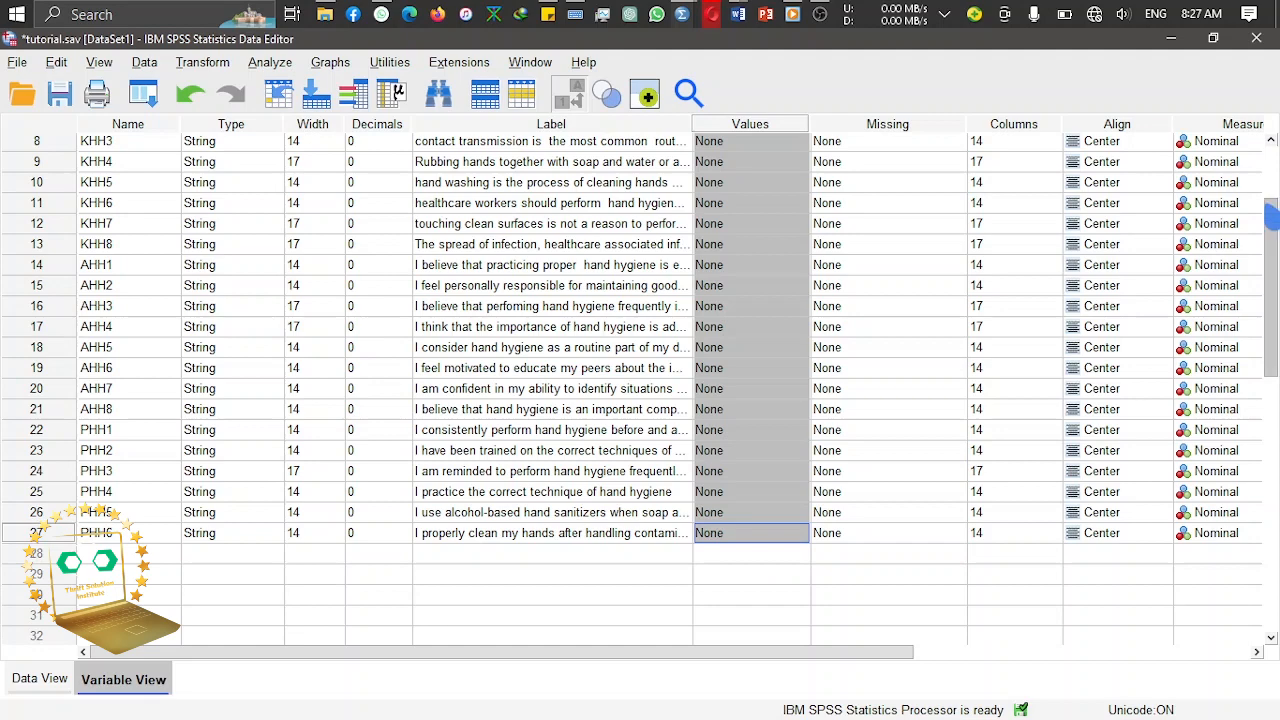
scroll(640, 390, up, 3)
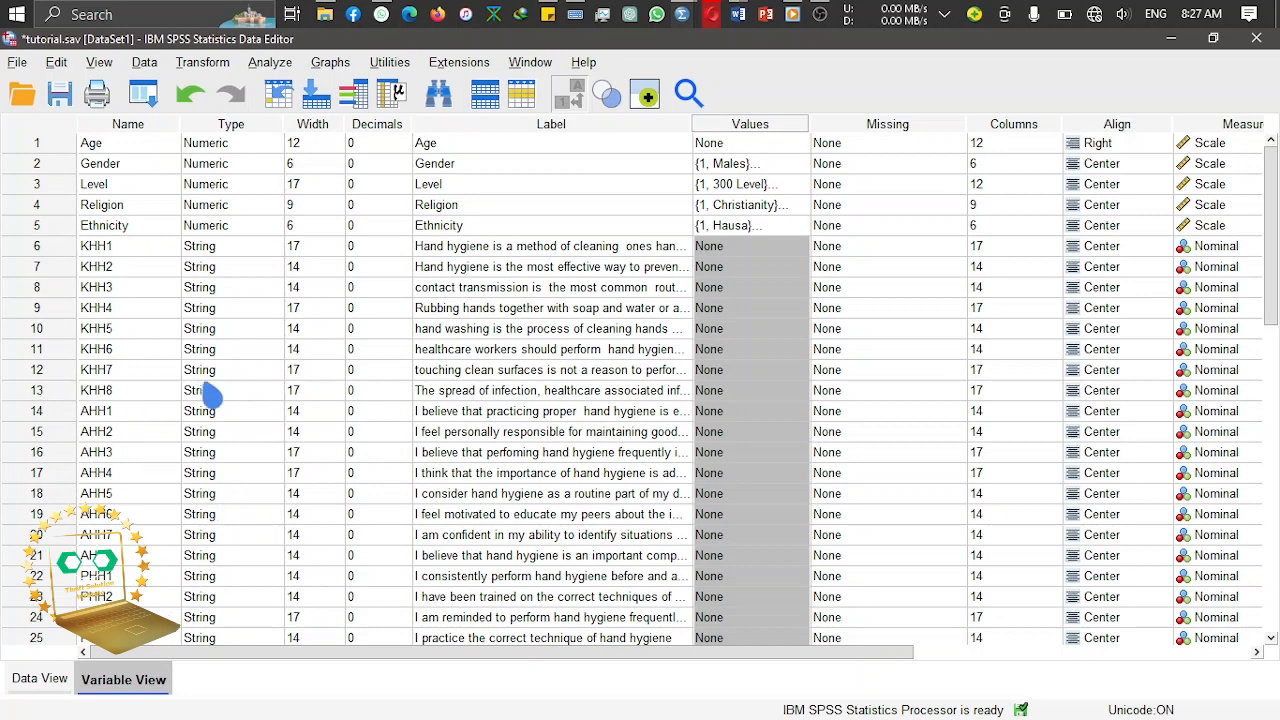
right_click(222, 234)
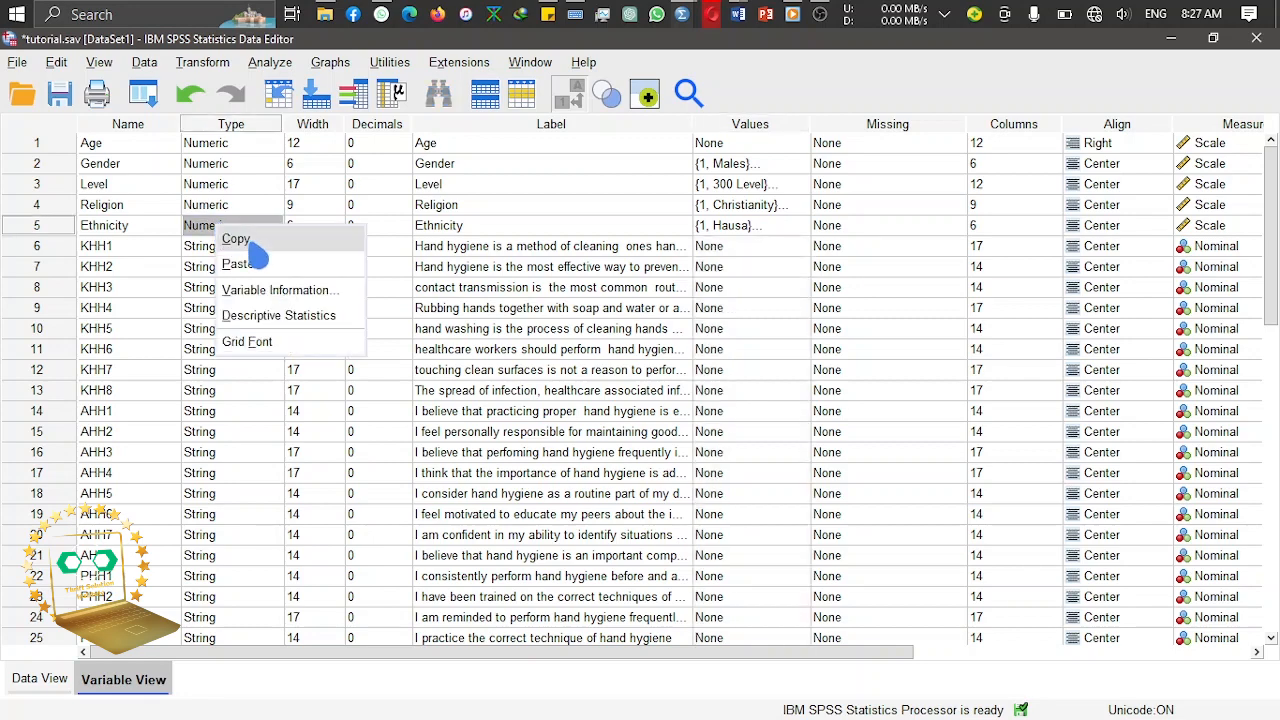
click(250, 242)
drag(229, 252, 246, 543)
right_click(246, 543)
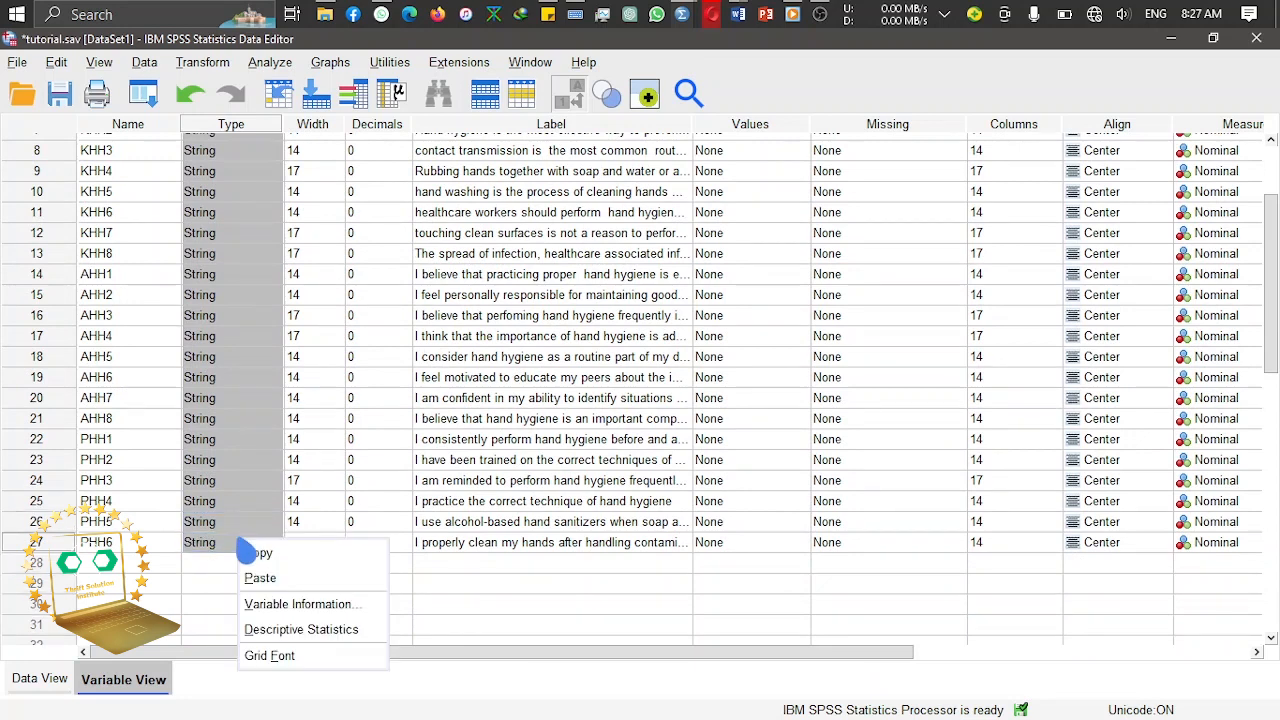
click(299, 587)
click(306, 443)
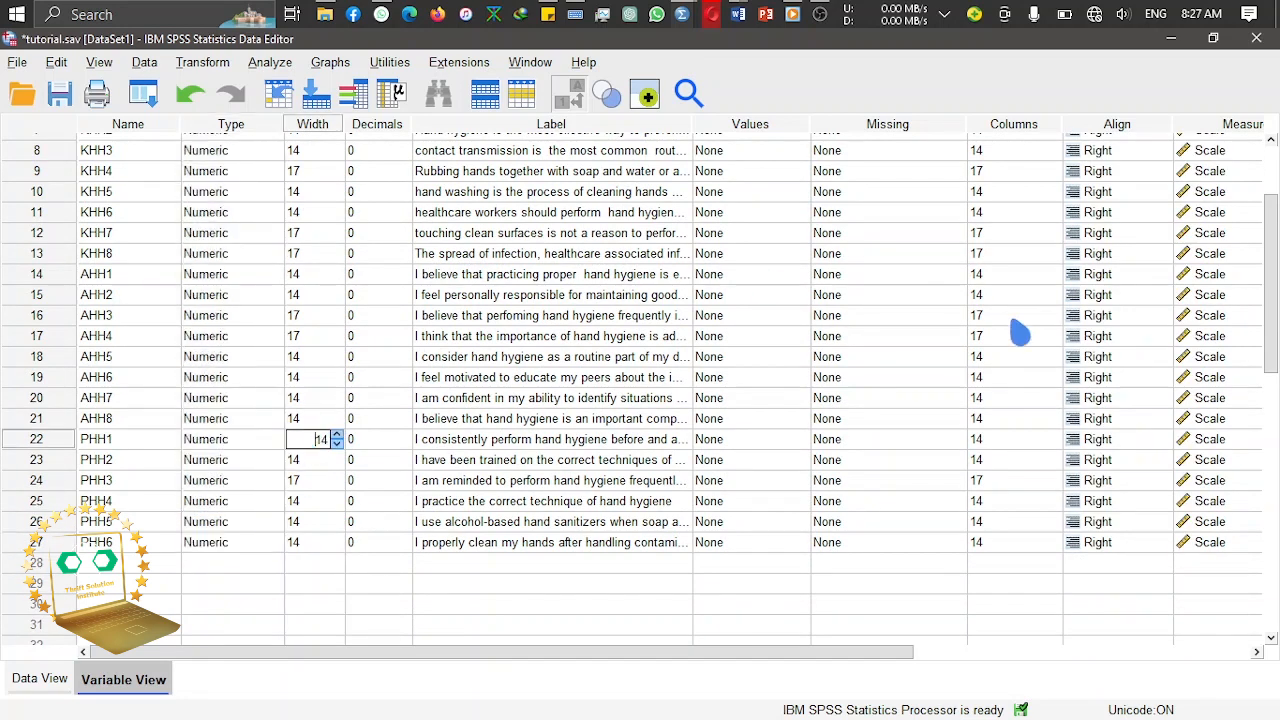
Step: Review the measurement level of all variables and the rows of the hand hygiene items starting at KHH1
scroll(1276, 312, up, 1)
scroll(1276, 312, up, 2)
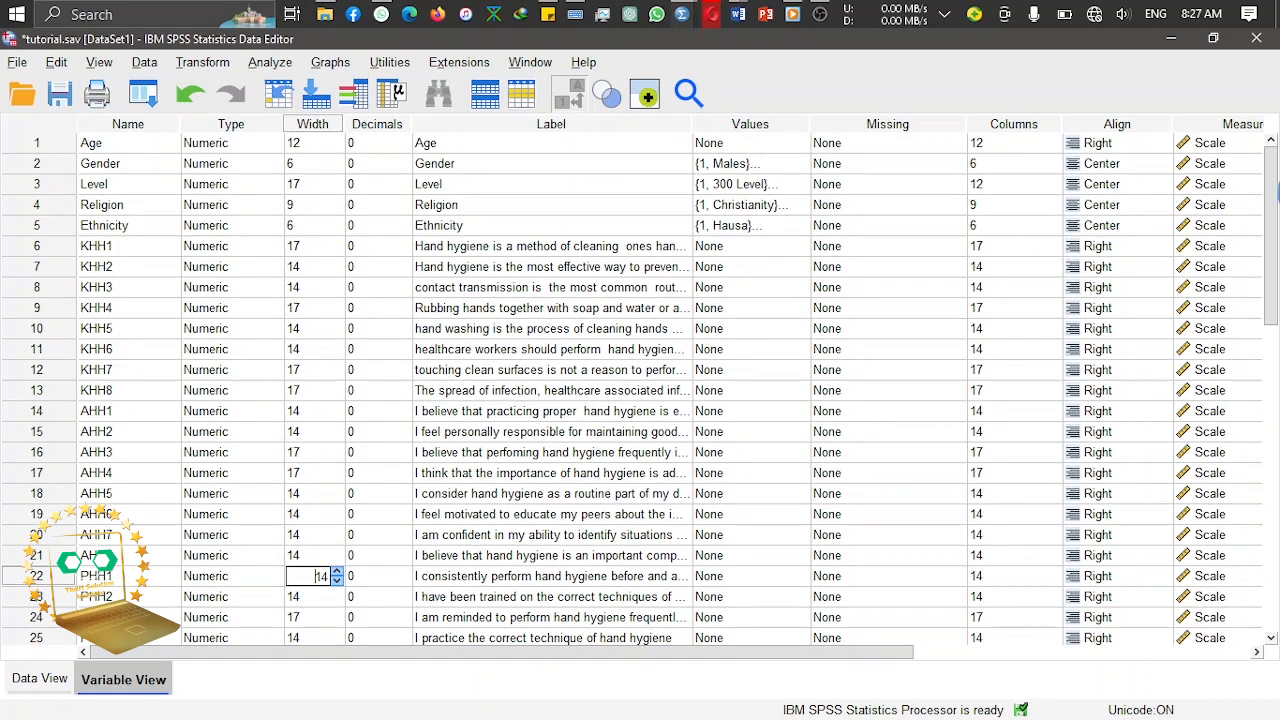
click(1210, 128)
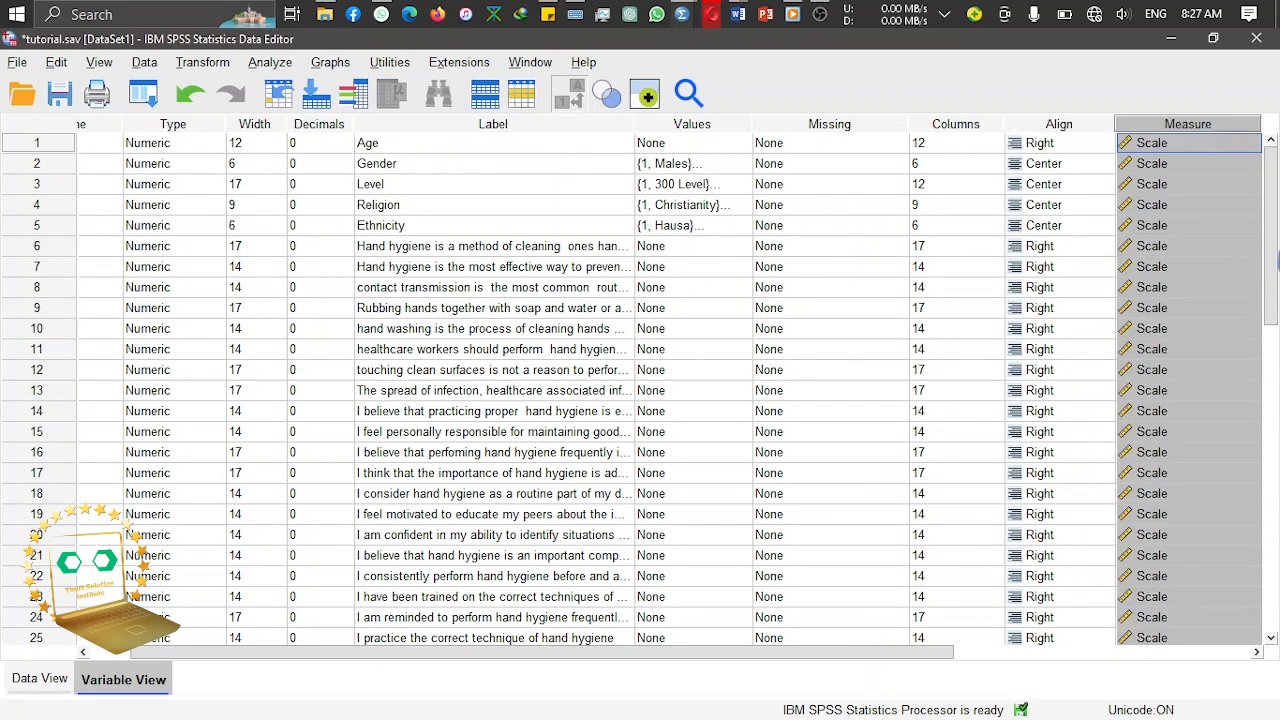
scroll(1268, 300, down, 5)
scroll(1260, 290, up, 5)
drag(35, 232, 297, 365)
click(470, 256)
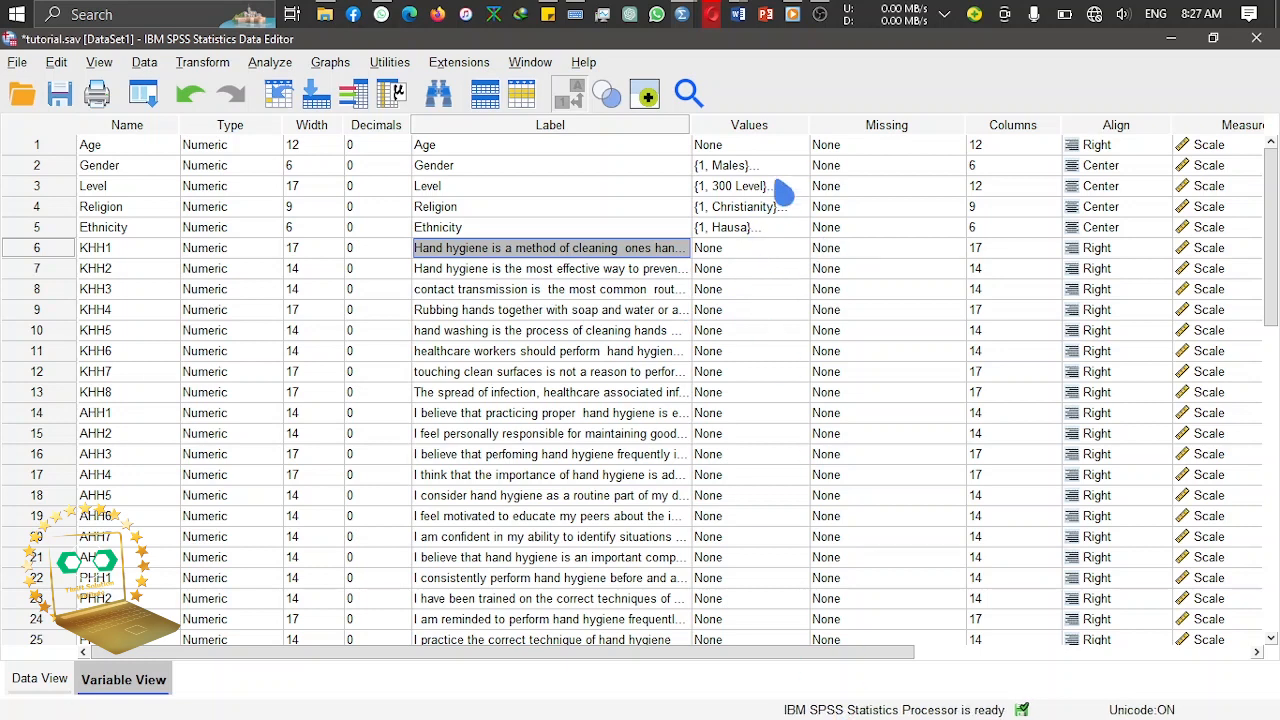
Step: Switch to the sticky note with the response scale codes and copy the text "Strongly Agree"
click(548, 14)
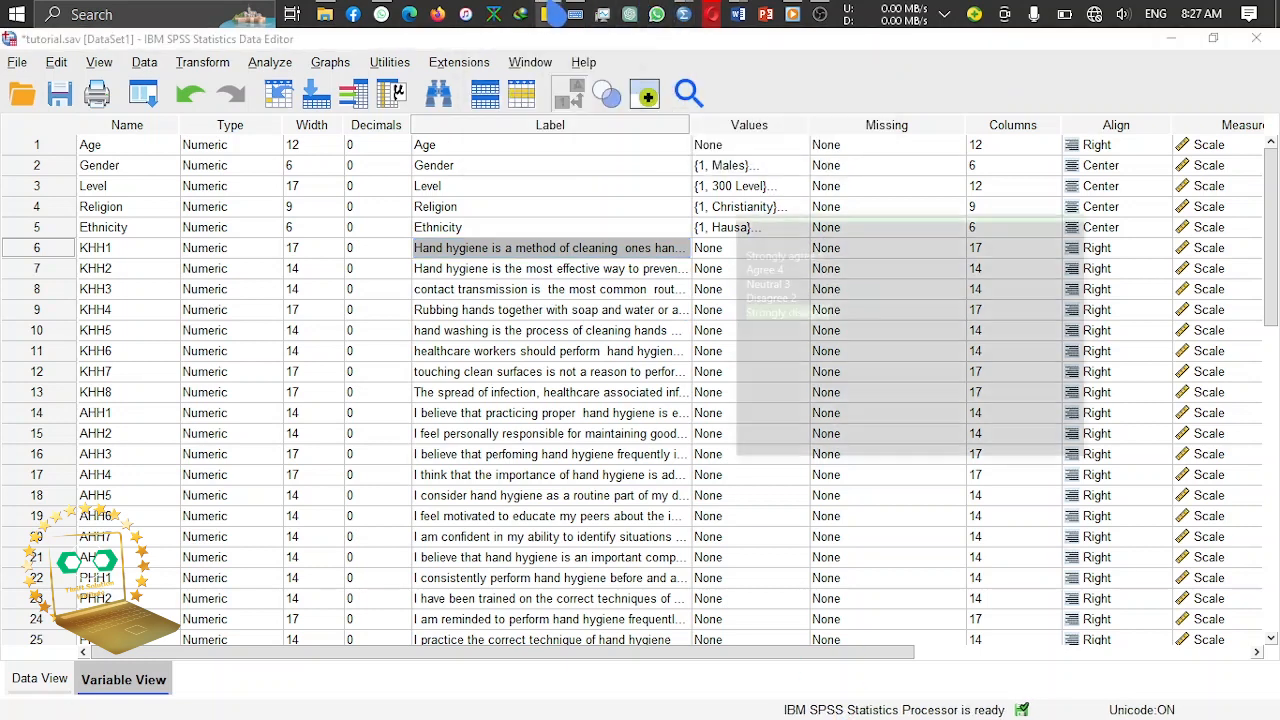
click(815, 415)
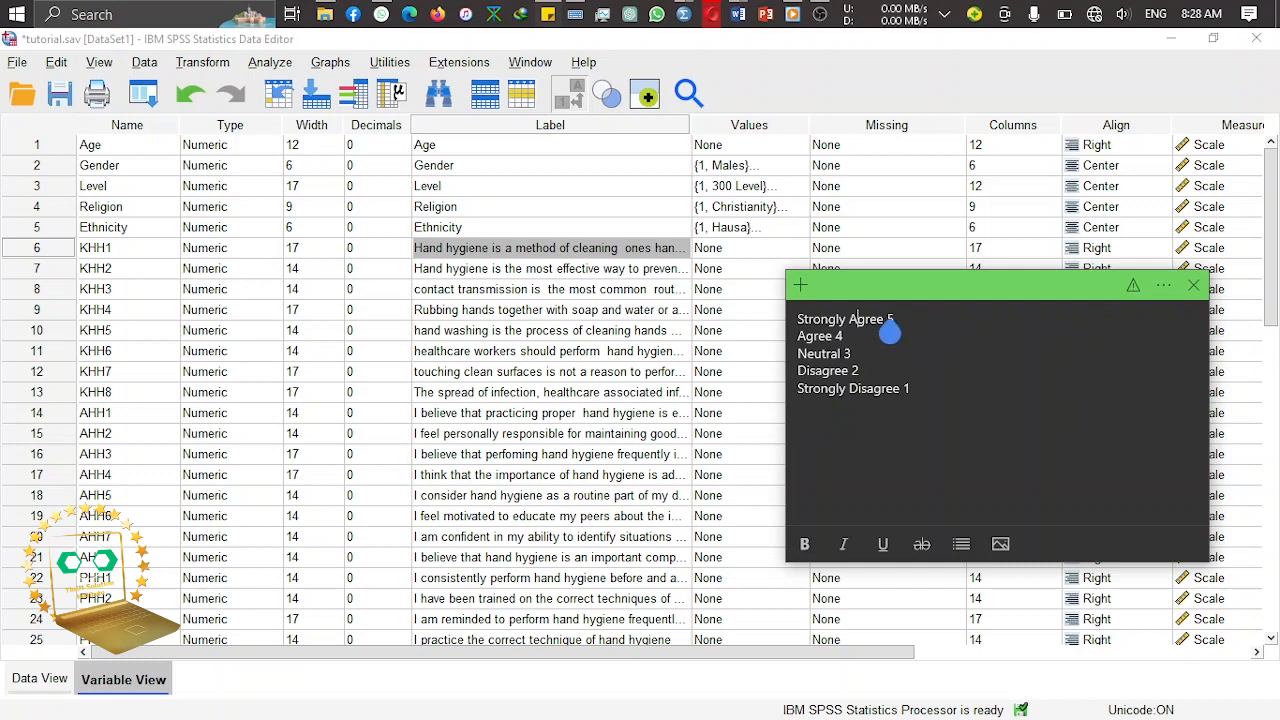
drag(884, 320, 772, 316)
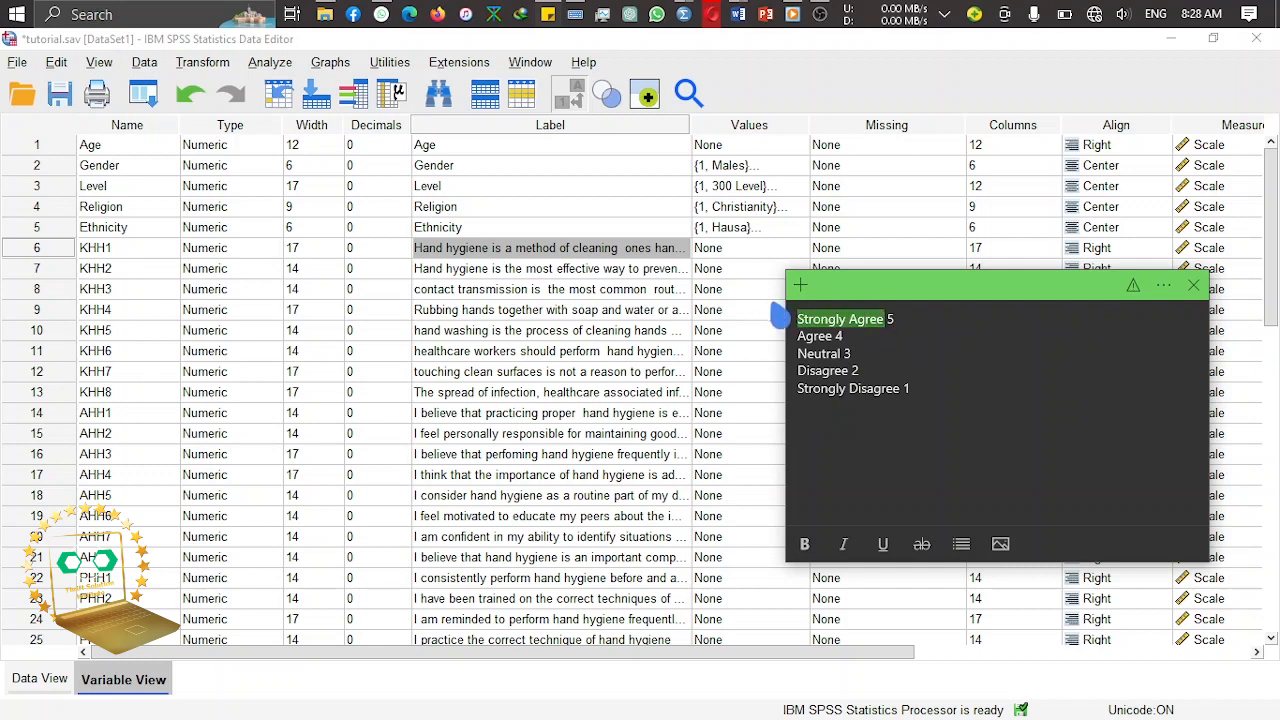
click(790, 252)
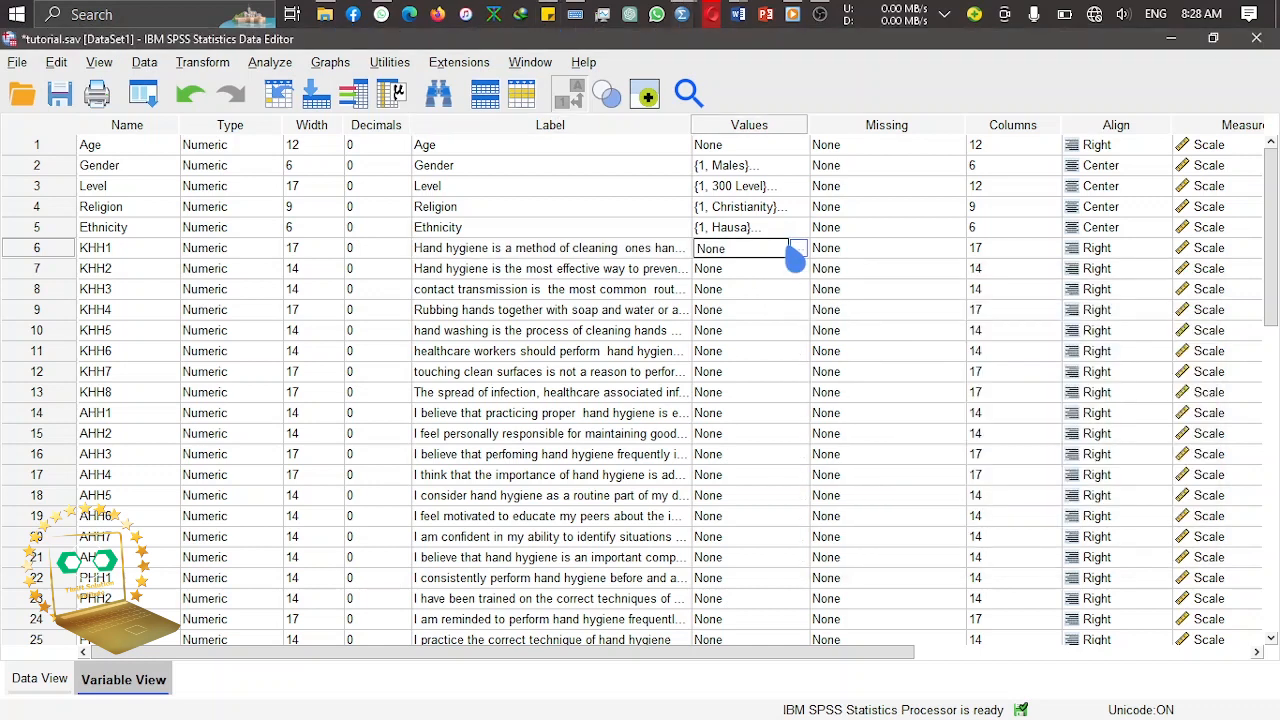
click(798, 250)
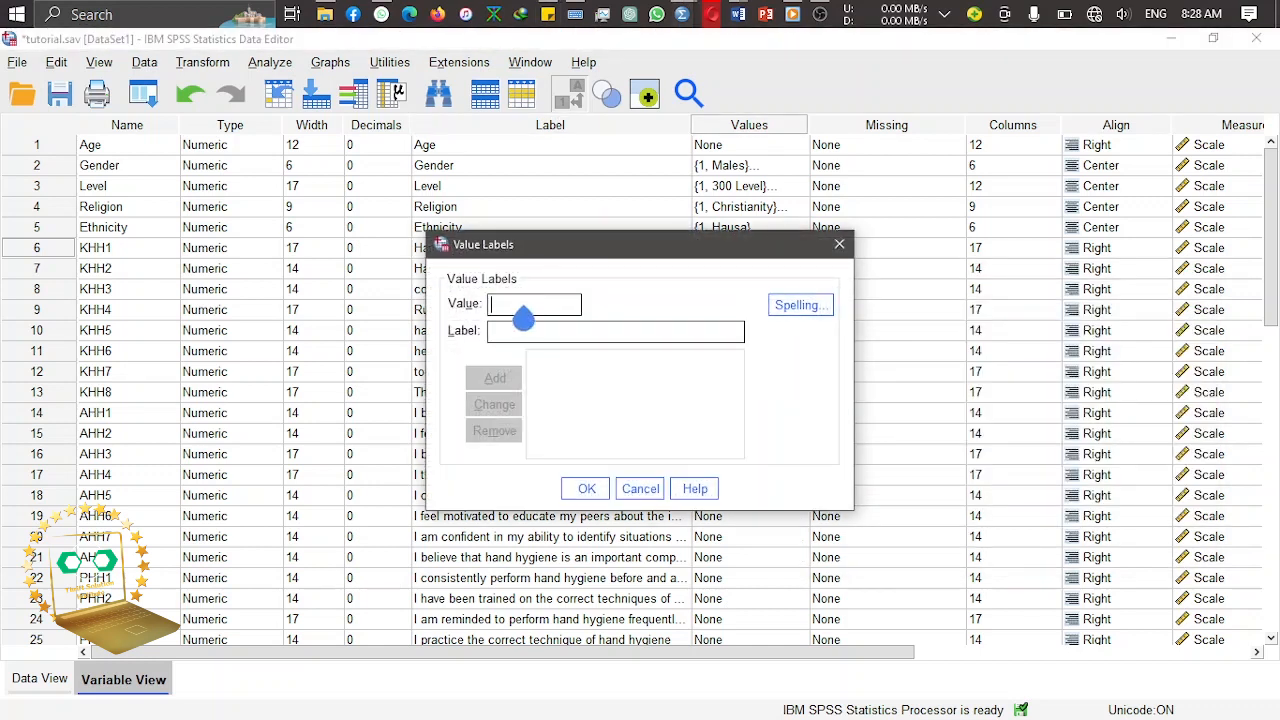
click(511, 340)
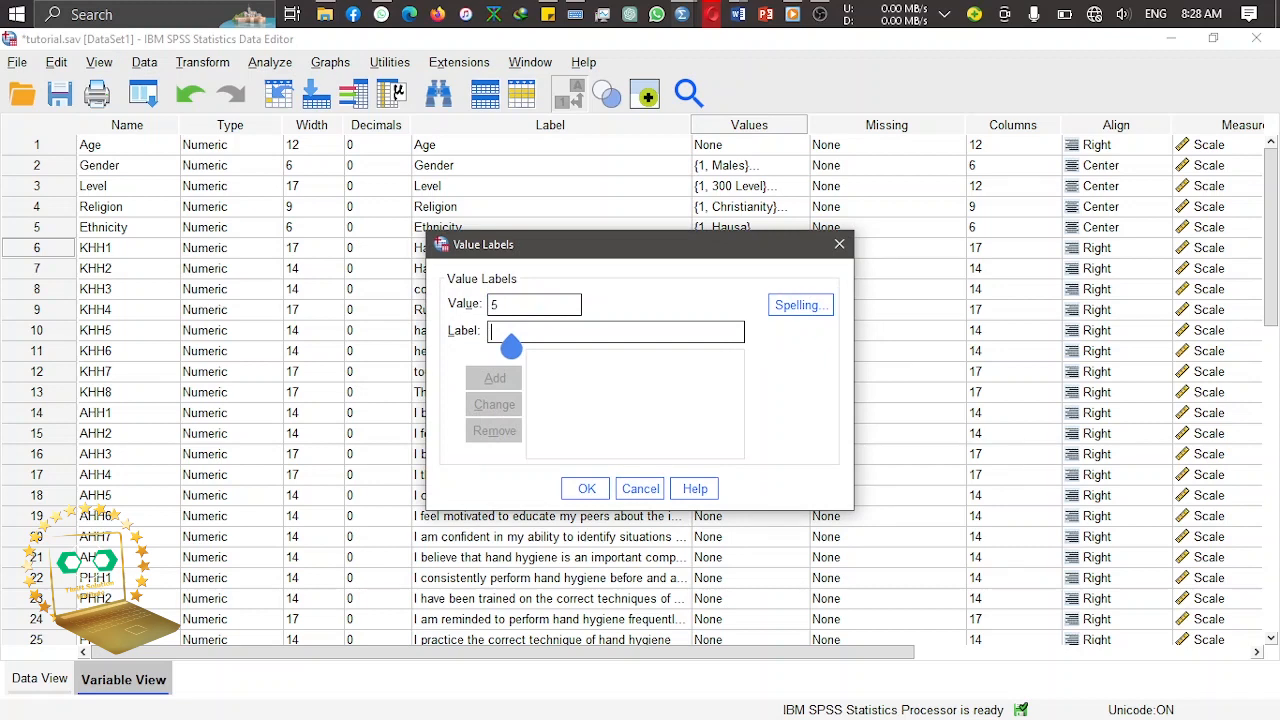
click(640, 488)
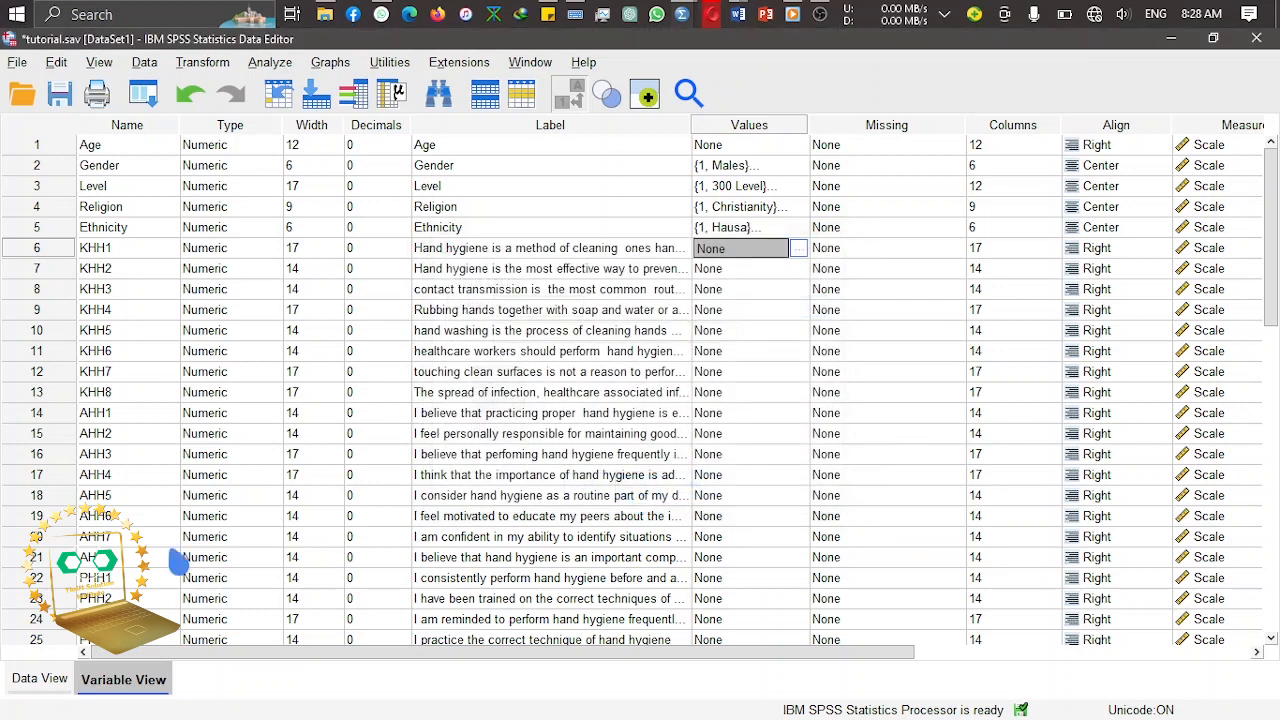
Step: Check the coded KHH1 responses in the data, and add the value label 5 = "Strongly Agree" to the KHH1 variable
click(38, 678)
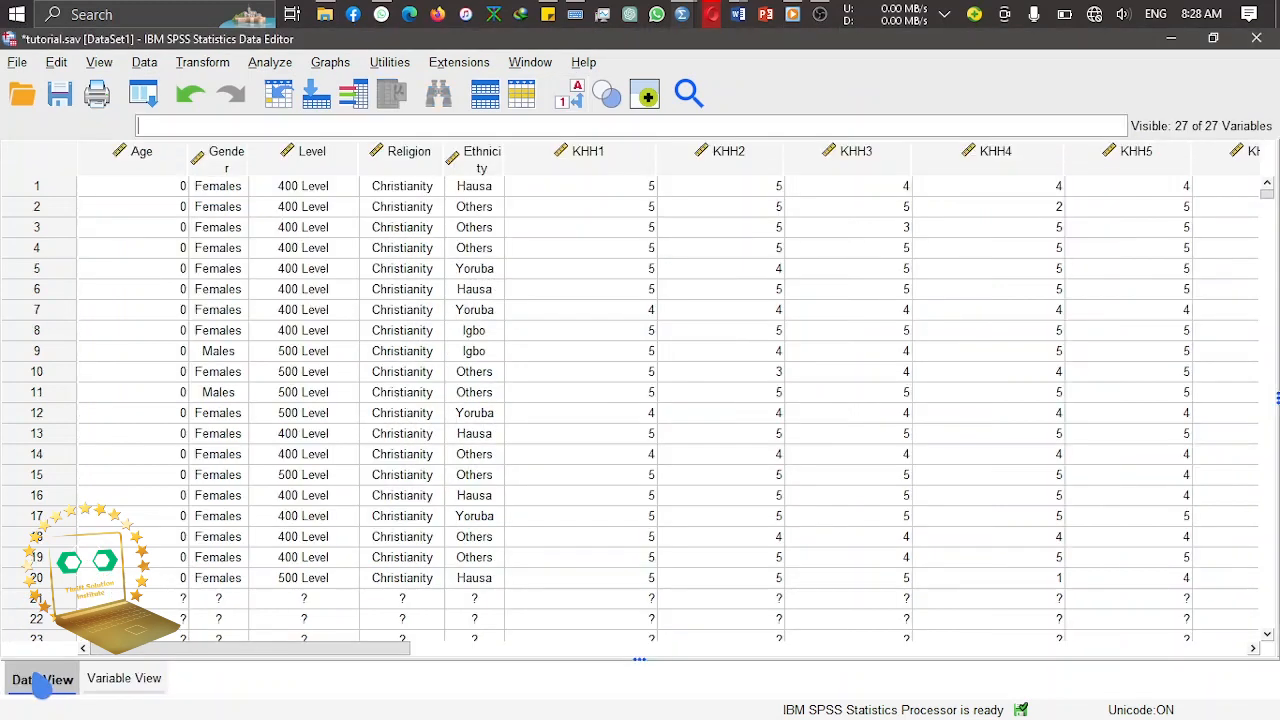
click(620, 190)
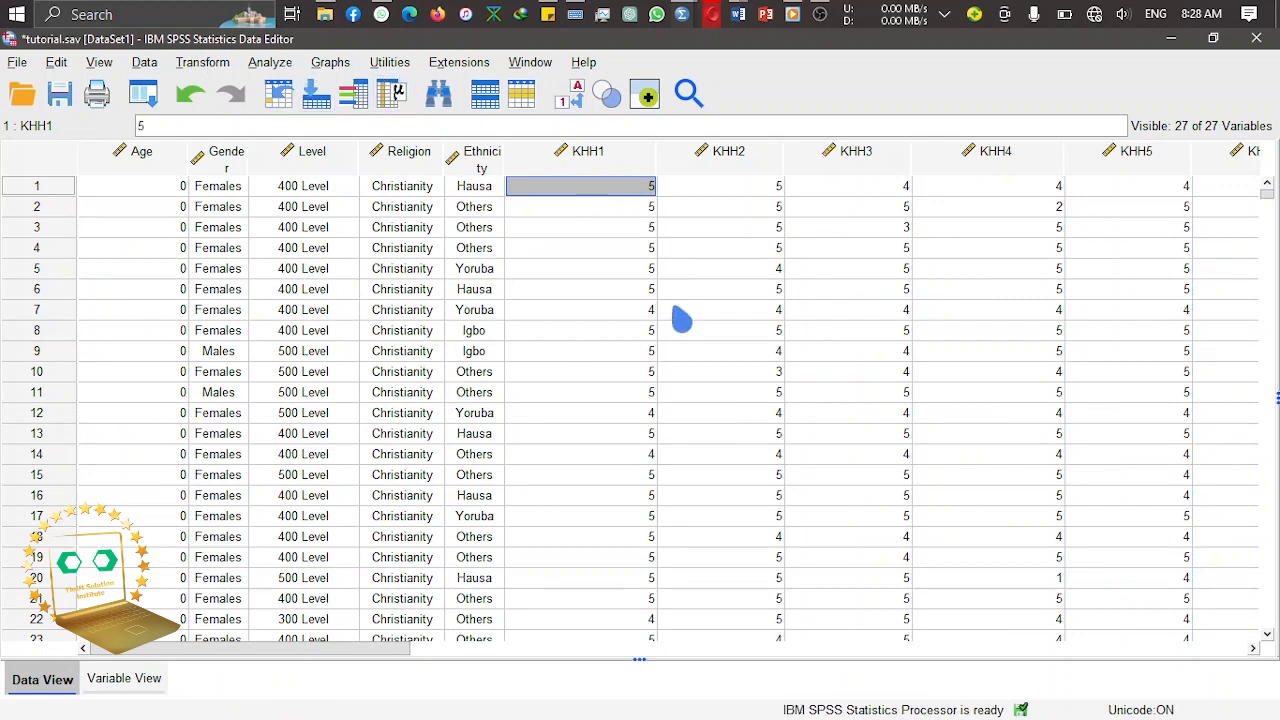
drag(640, 288, 640, 315)
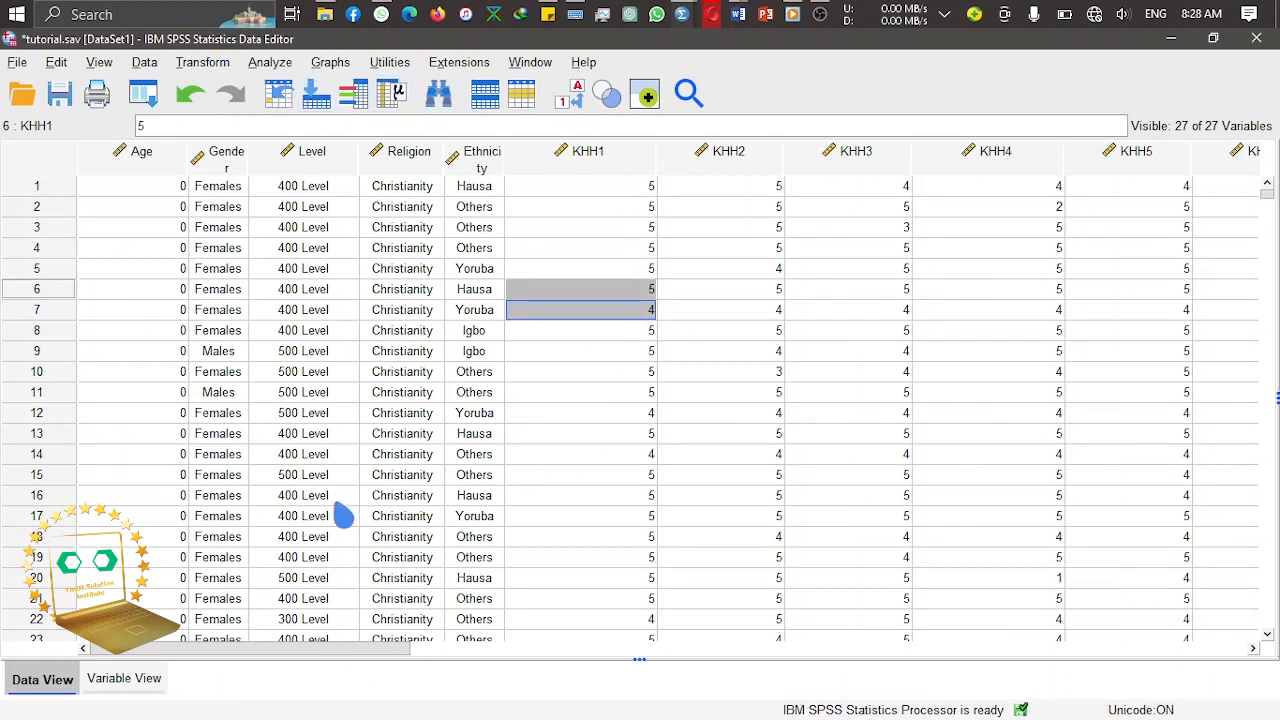
click(124, 679)
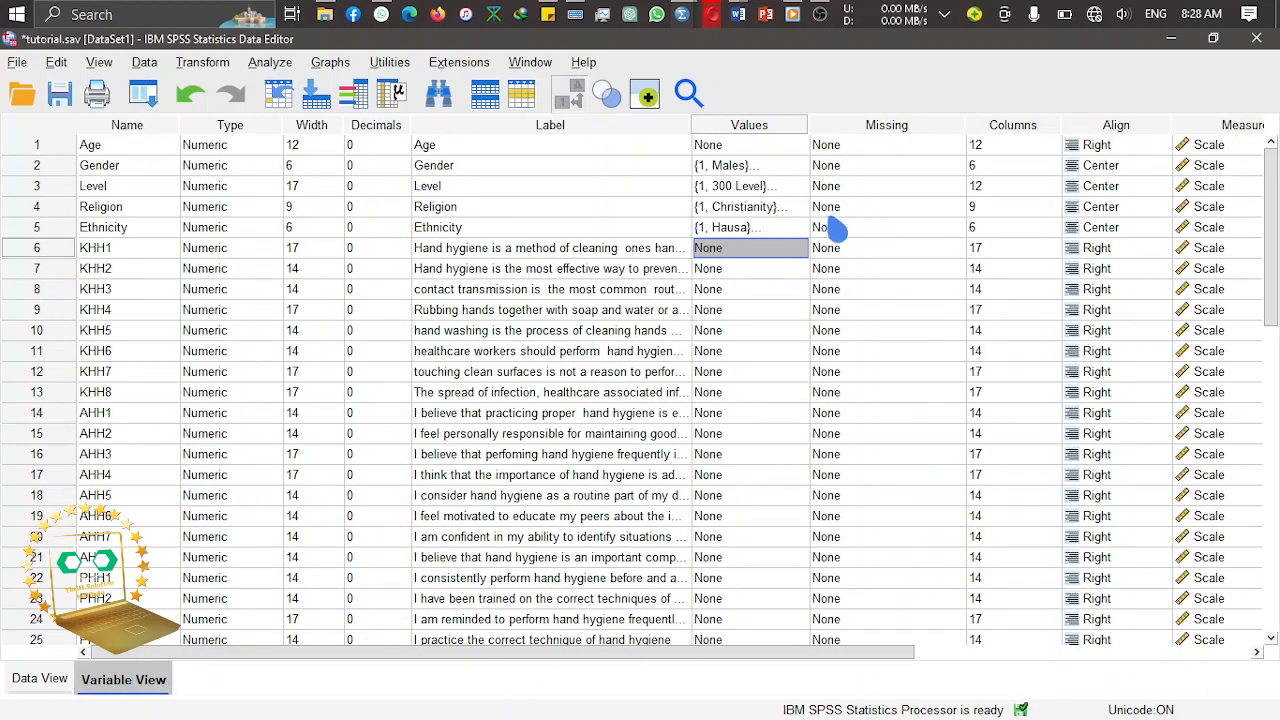
click(798, 250)
click(799, 249)
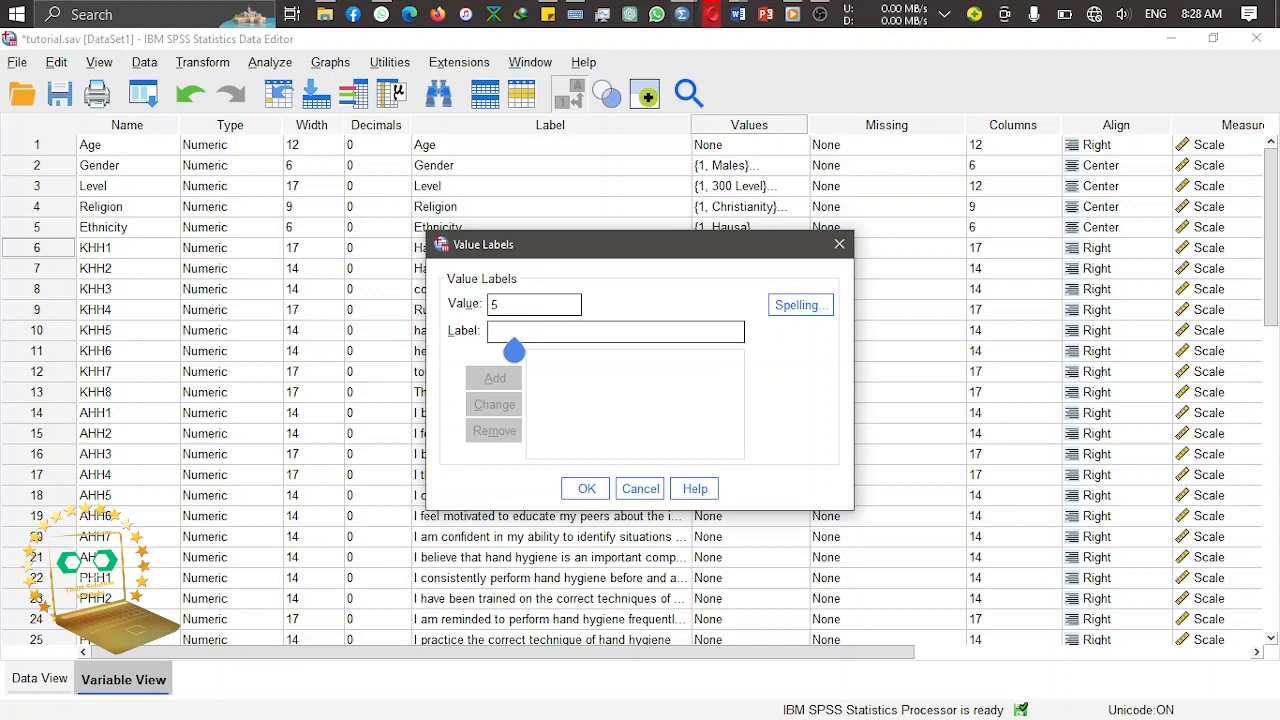
text(Strongly Agree)
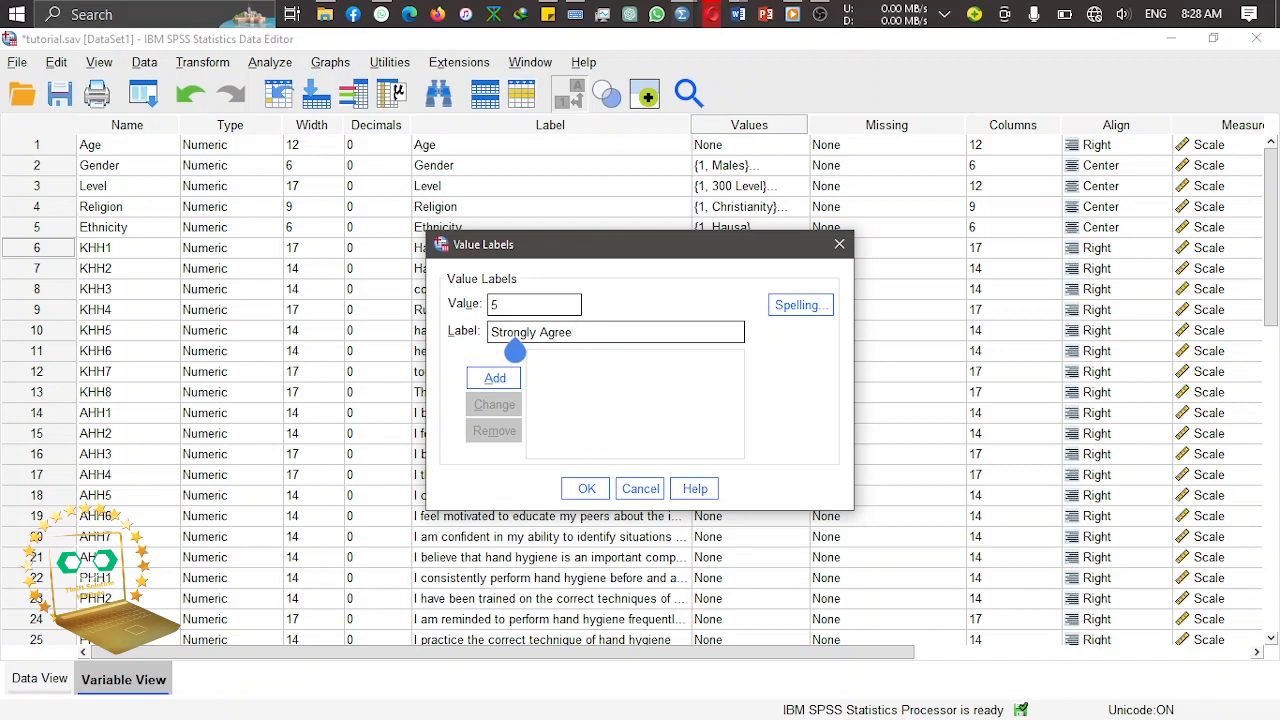
click(494, 378)
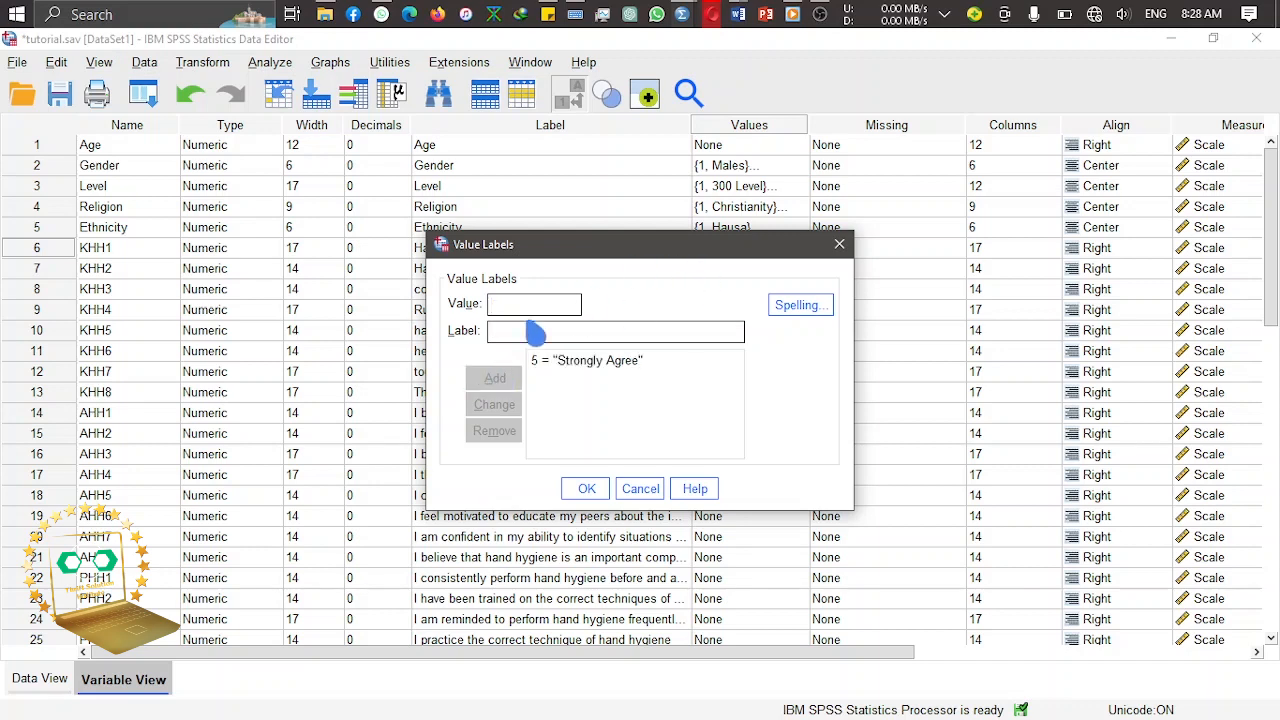
Step: Copy "Agree" from the sticky note and add the value label 4 = "Agree" for KHH1
click(548, 14)
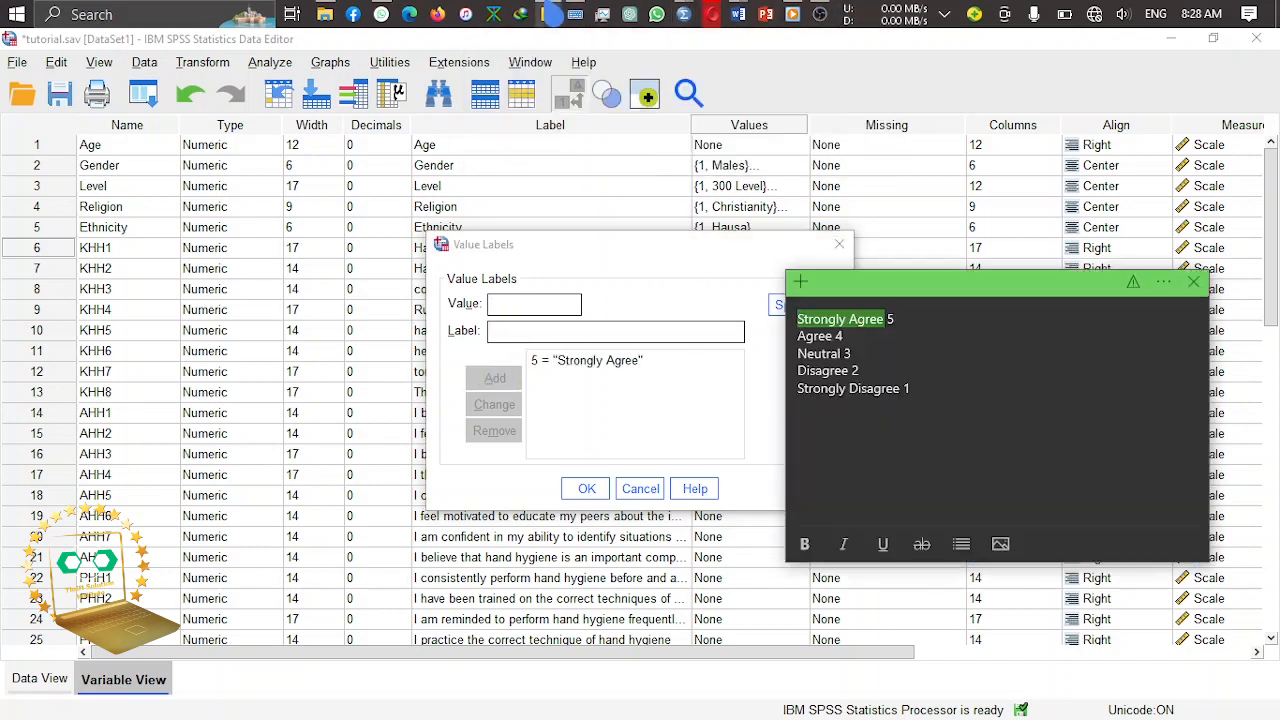
double_click(830, 336)
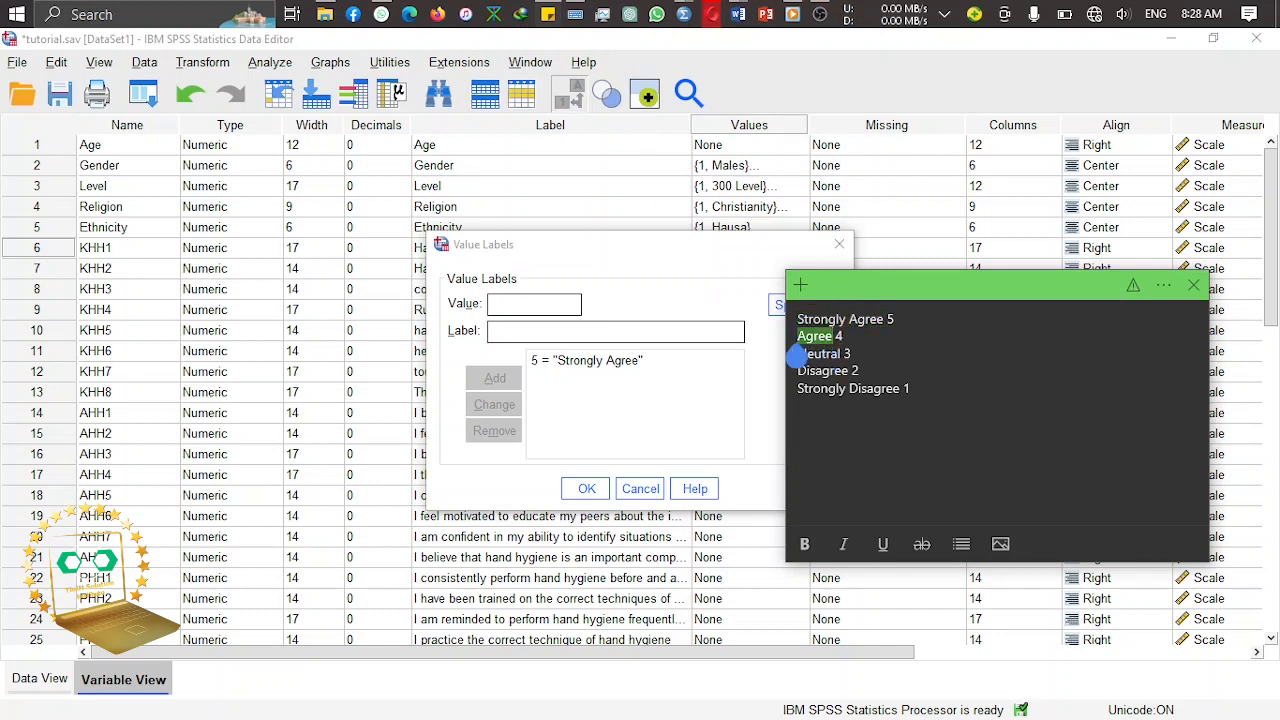
click(513, 308)
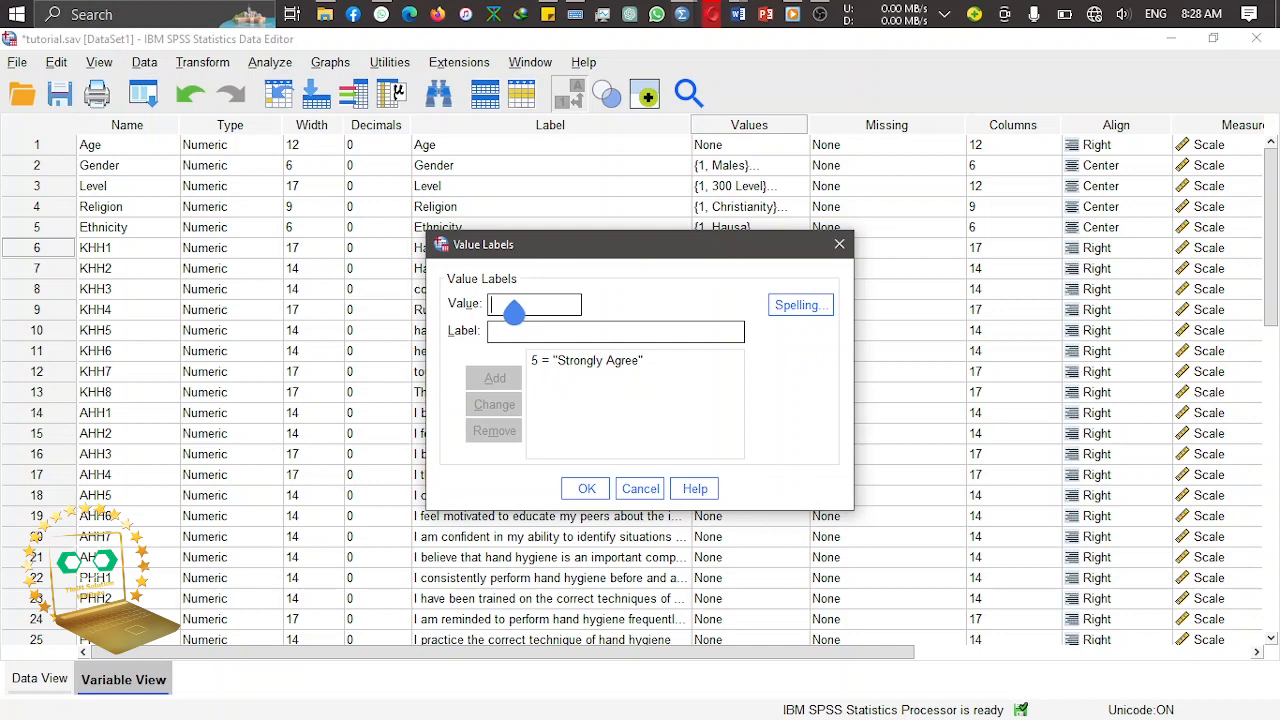
click(513, 306)
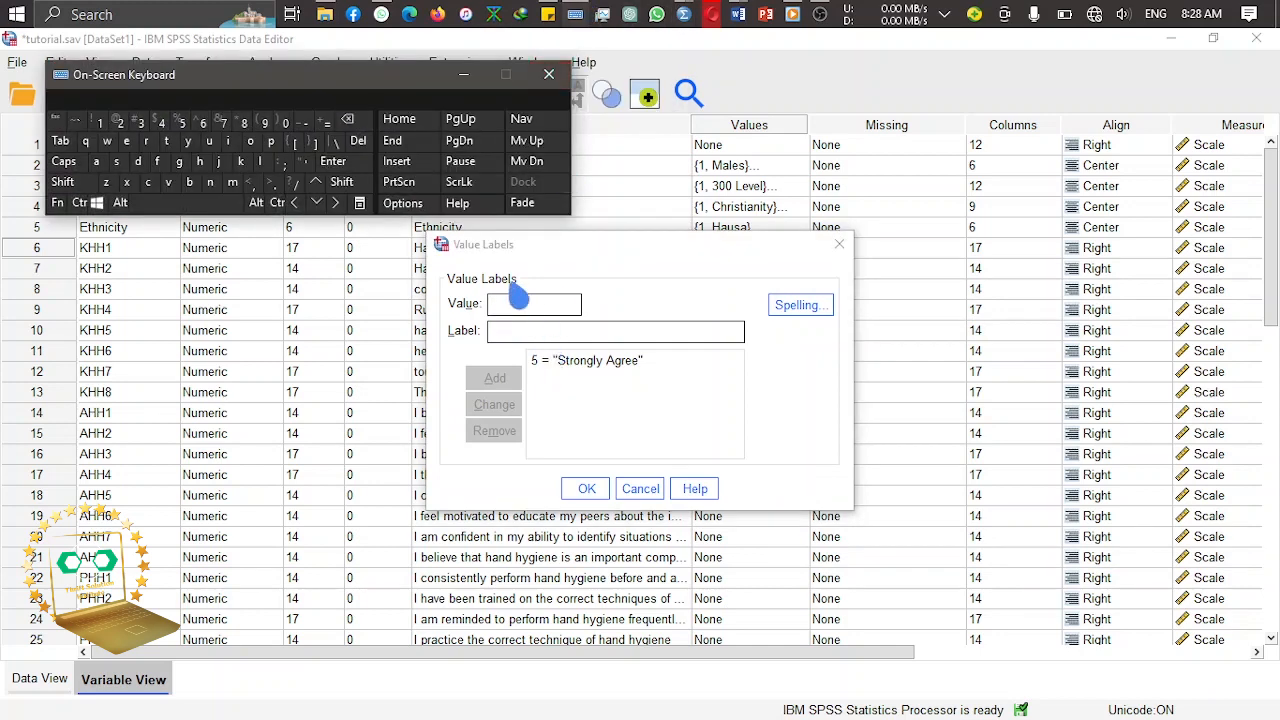
click(161, 122)
click(514, 331)
text(Agree)
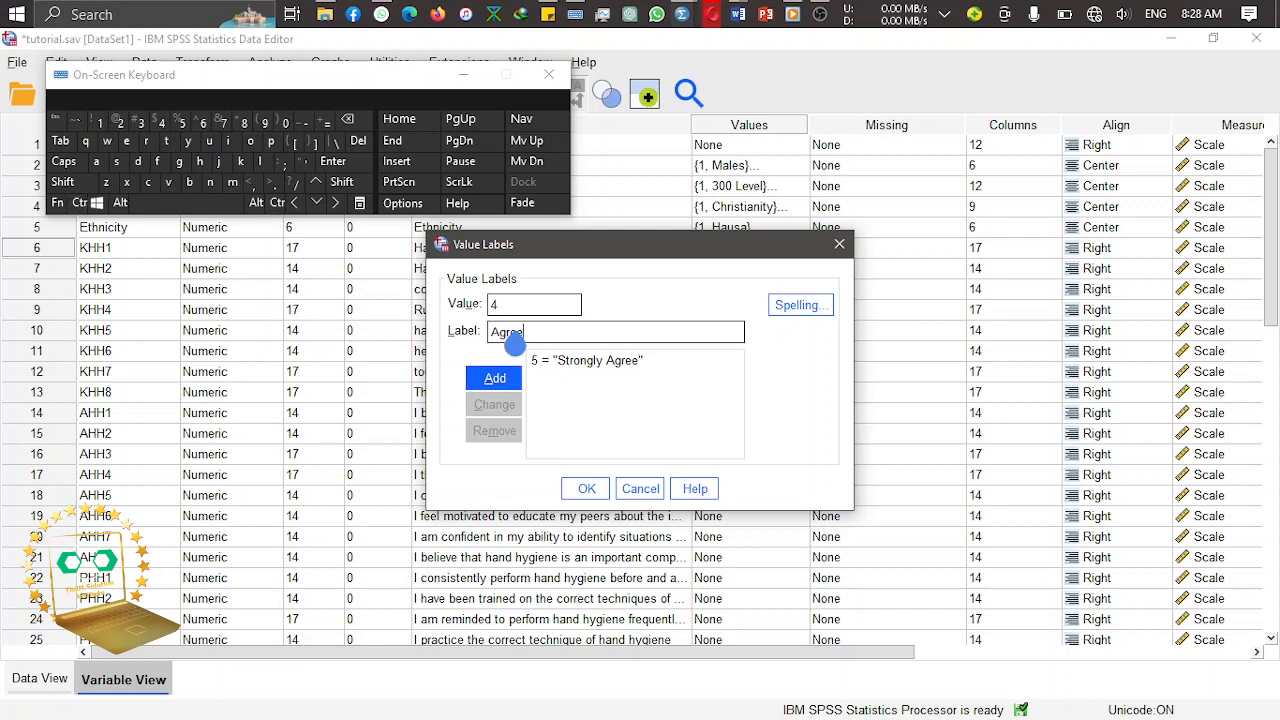
click(495, 378)
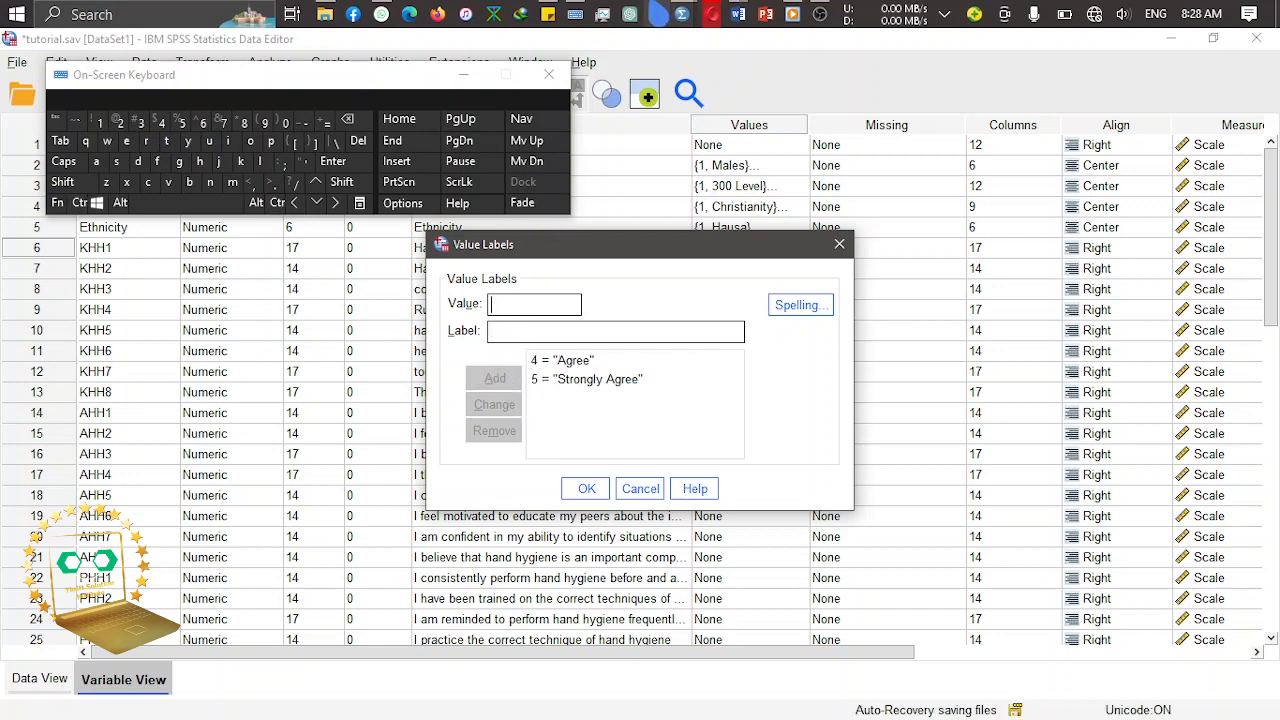
Step: Copy "Neutral" from the sticky note and add the value label 3 = "Neutral" for KHH1
click(548, 14)
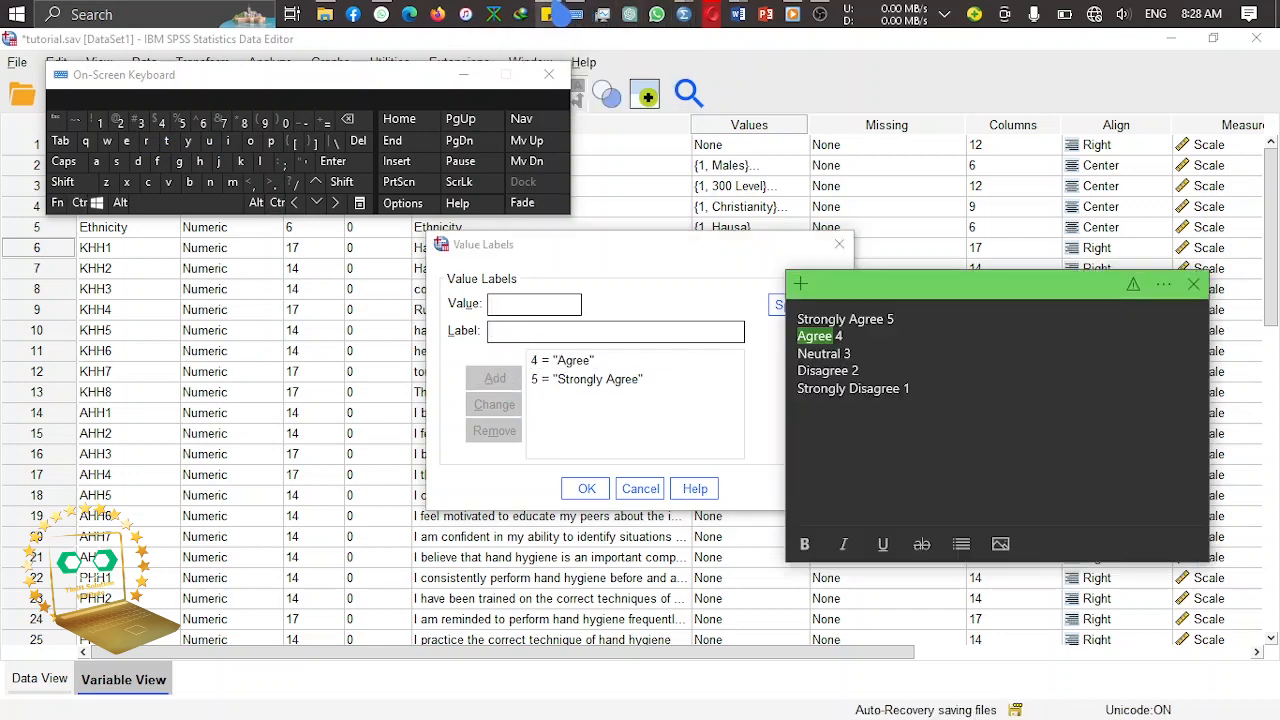
double_click(814, 356)
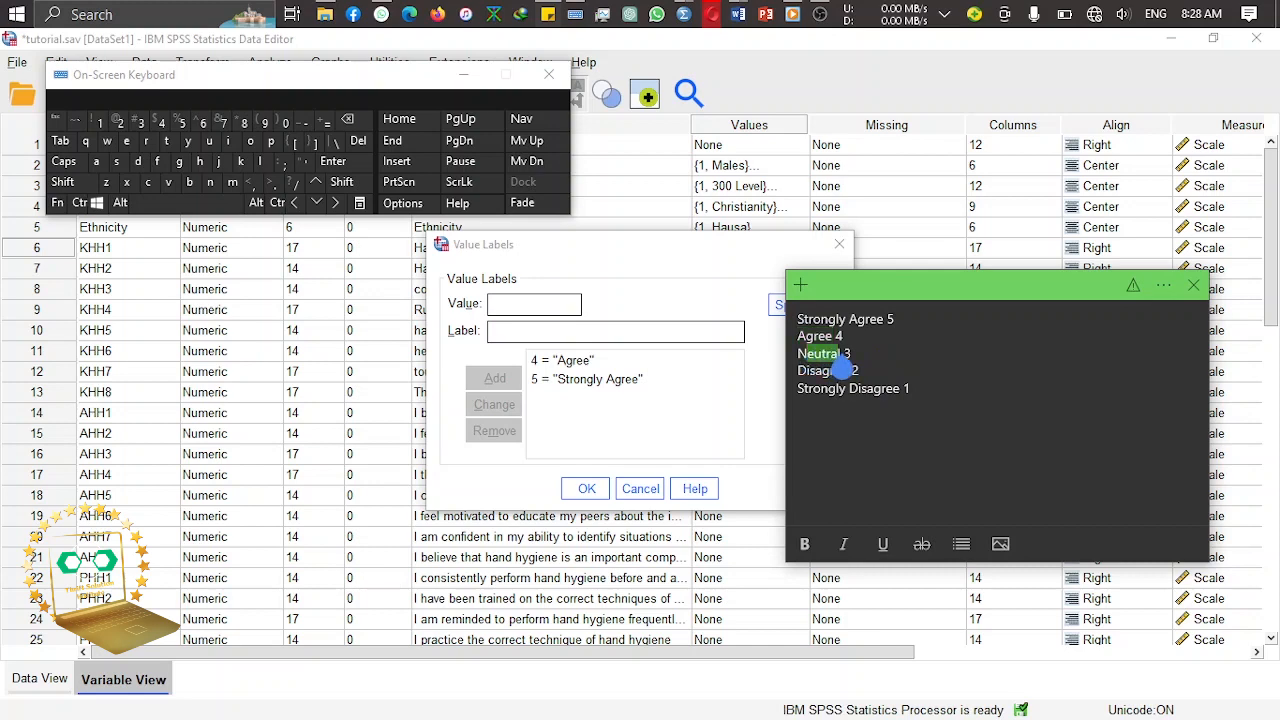
drag(840, 352, 789, 372)
key(ctrl+c)
click(841, 348)
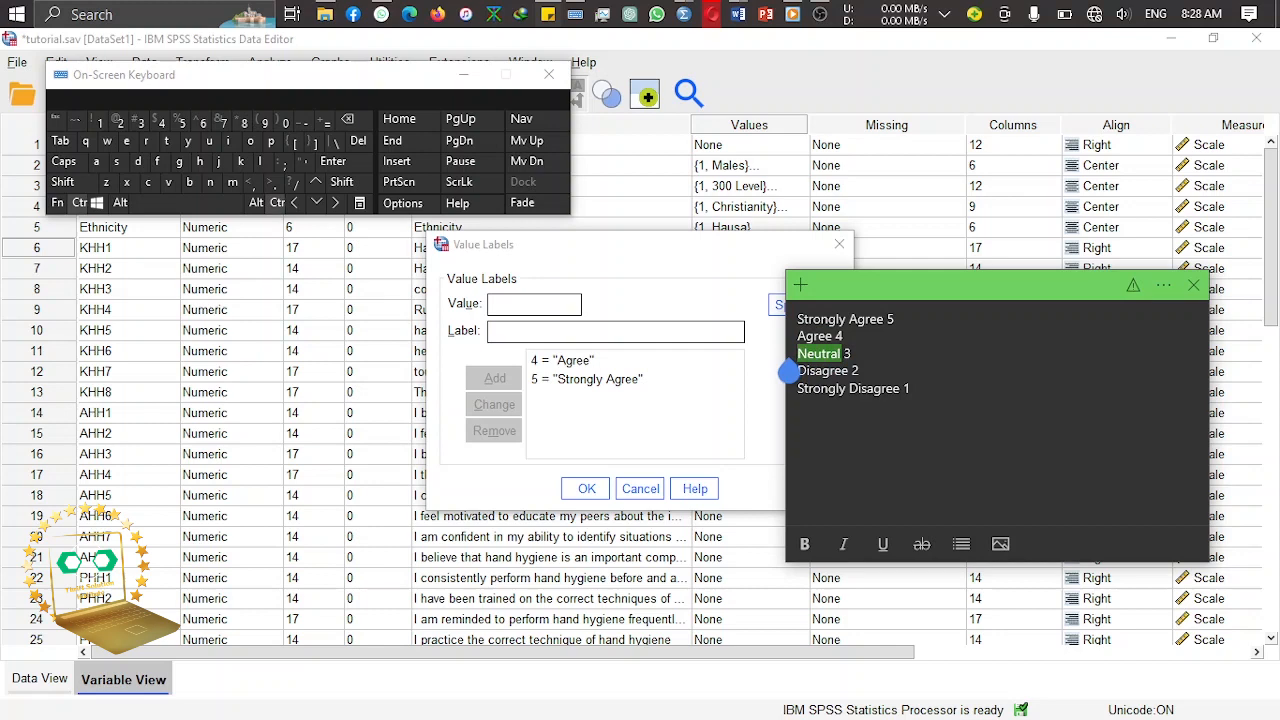
click(528, 318)
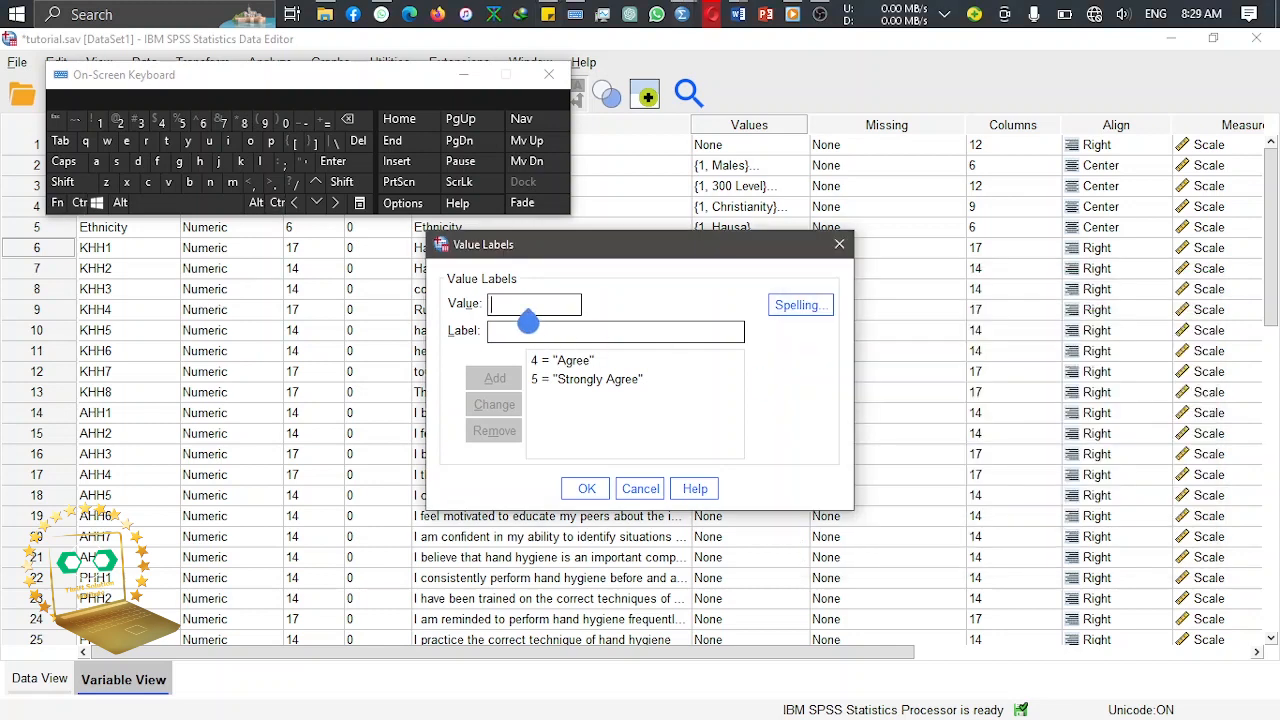
click(522, 332)
key(ctrl+v)
click(512, 378)
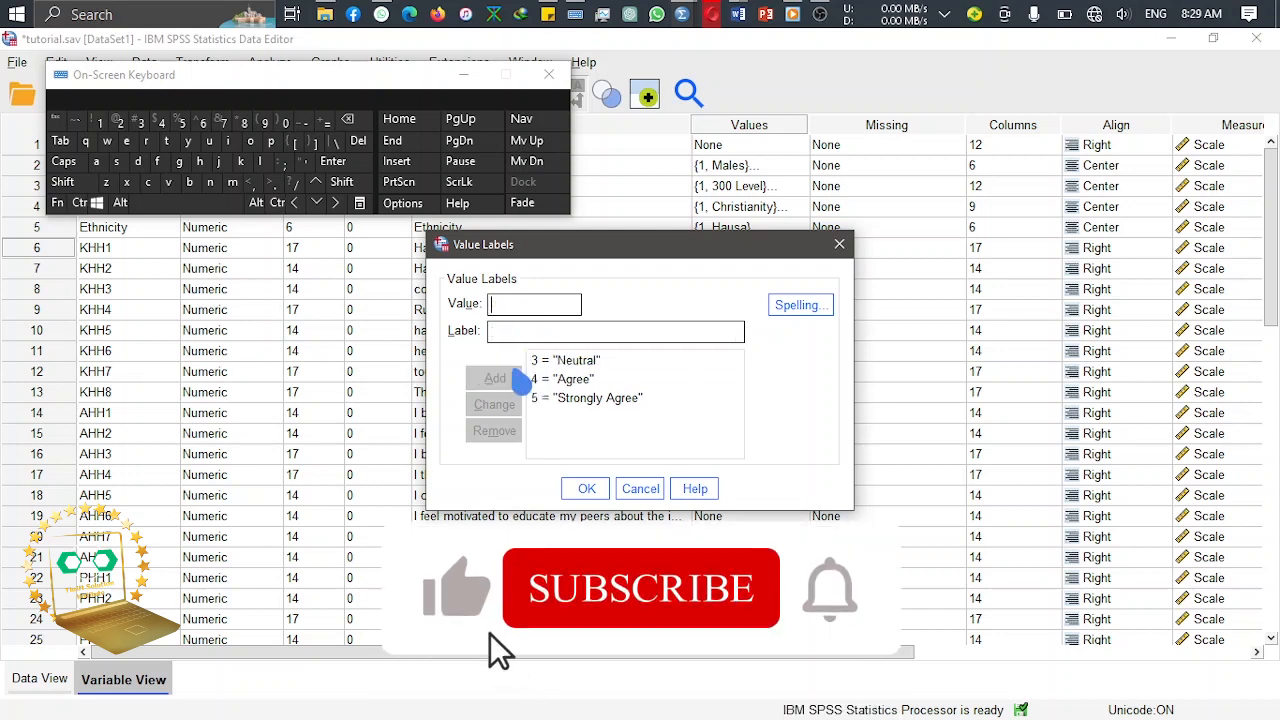
Step: Copy "Disagree" from the sticky note and add the value label 2 = "Disagree" for KHH1
click(547, 15)
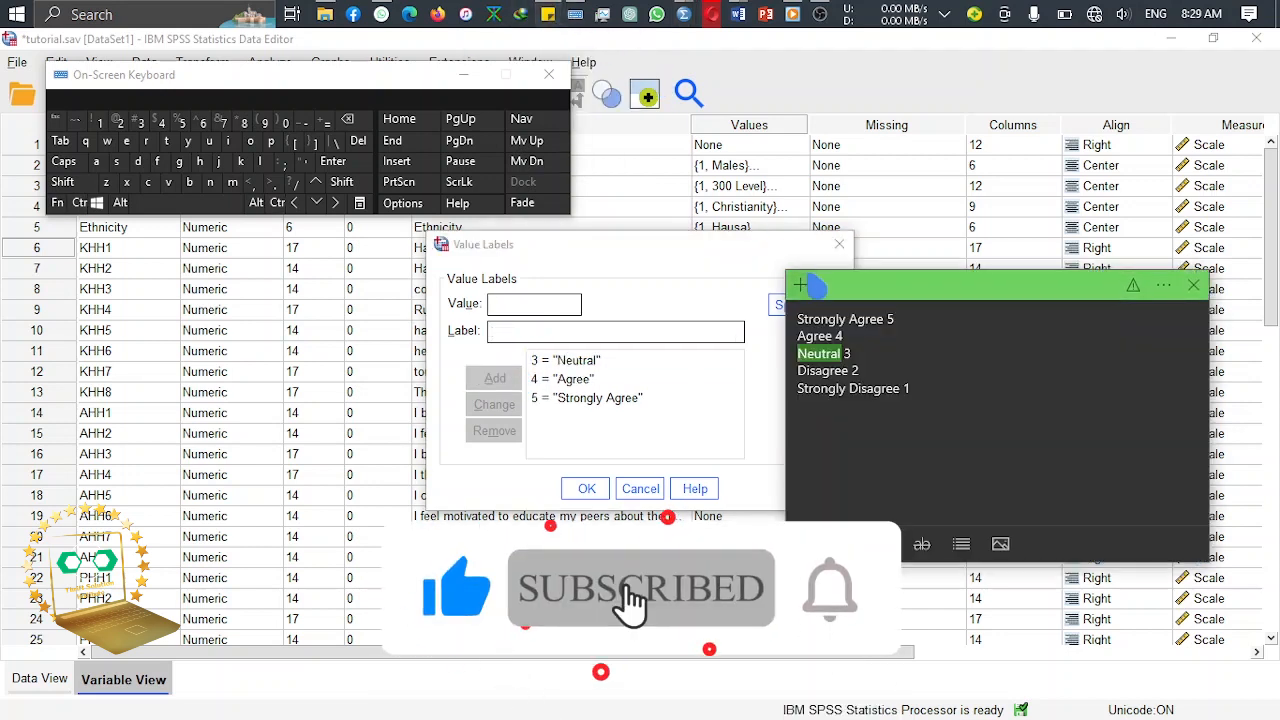
drag(847, 369, 799, 372)
key(ctrl+c)
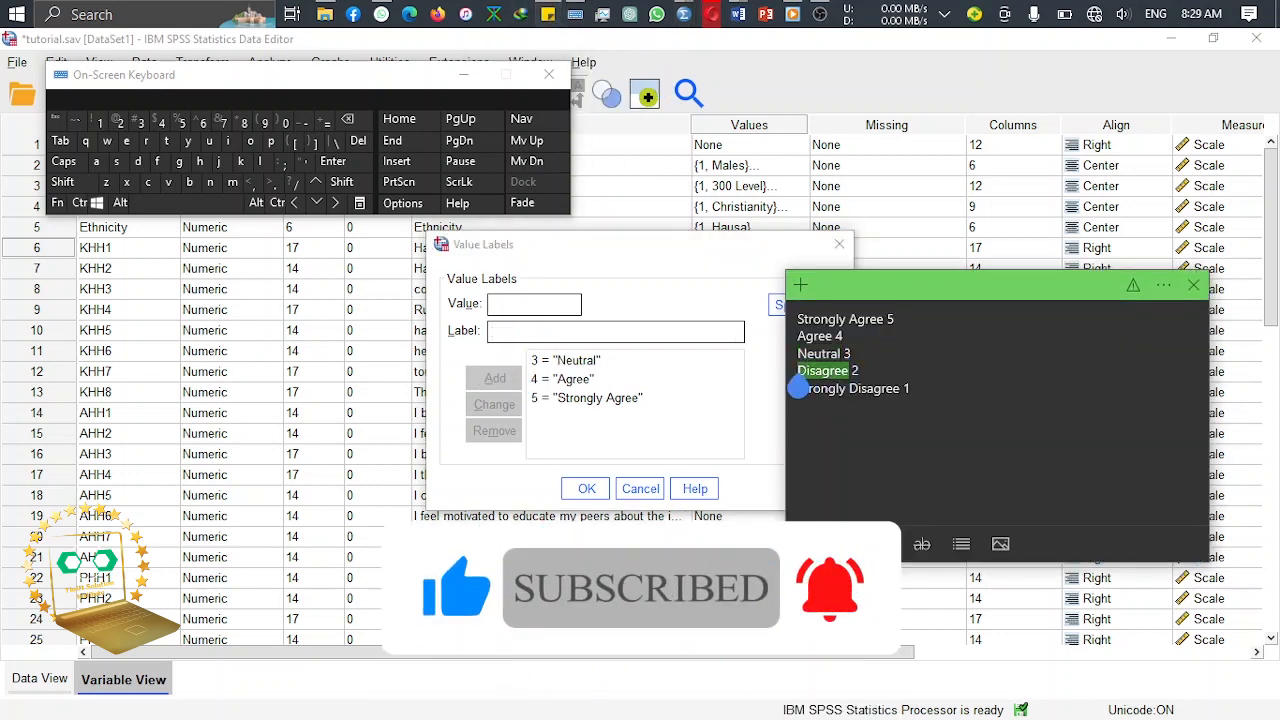
click(528, 311)
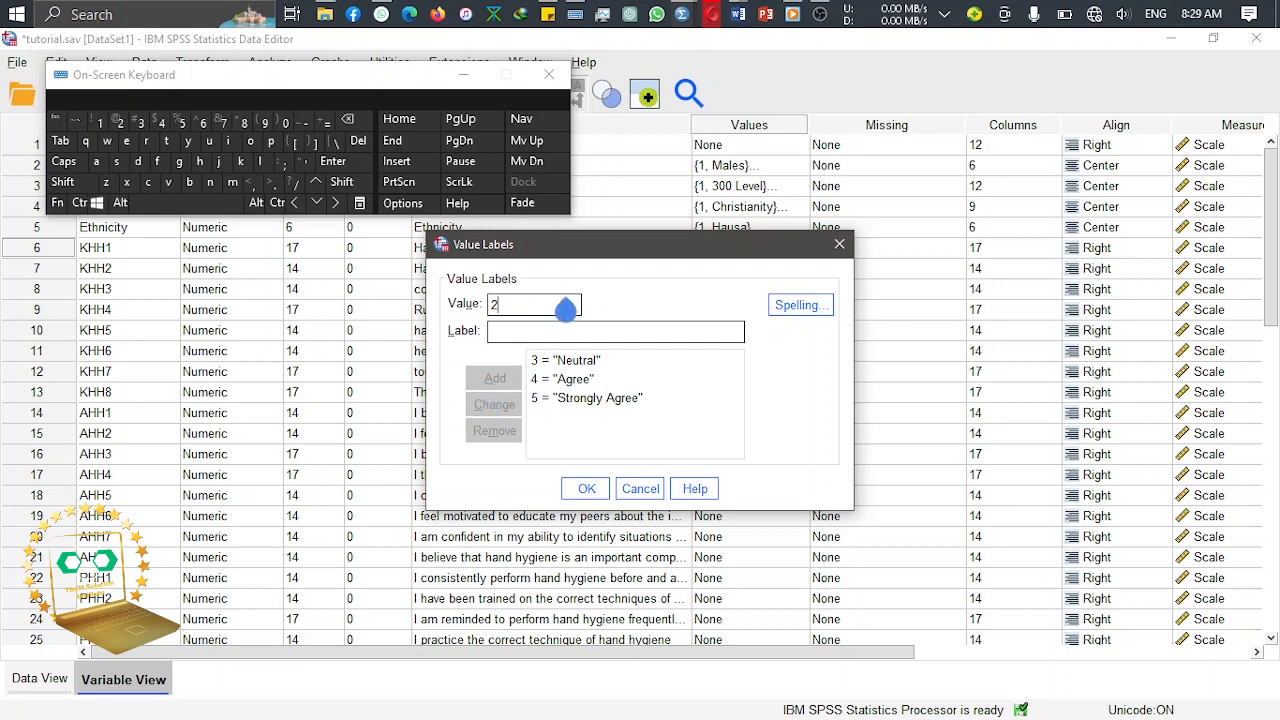
click(561, 336)
key(ctrl+v)
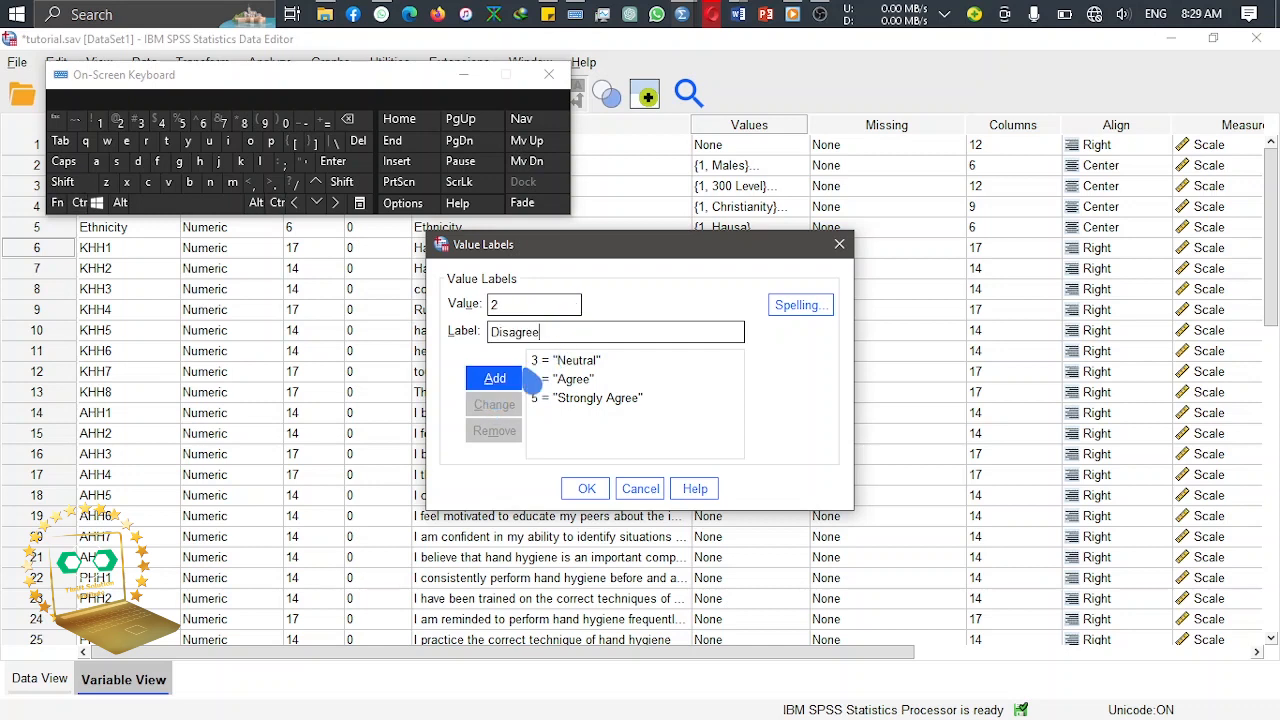
click(494, 378)
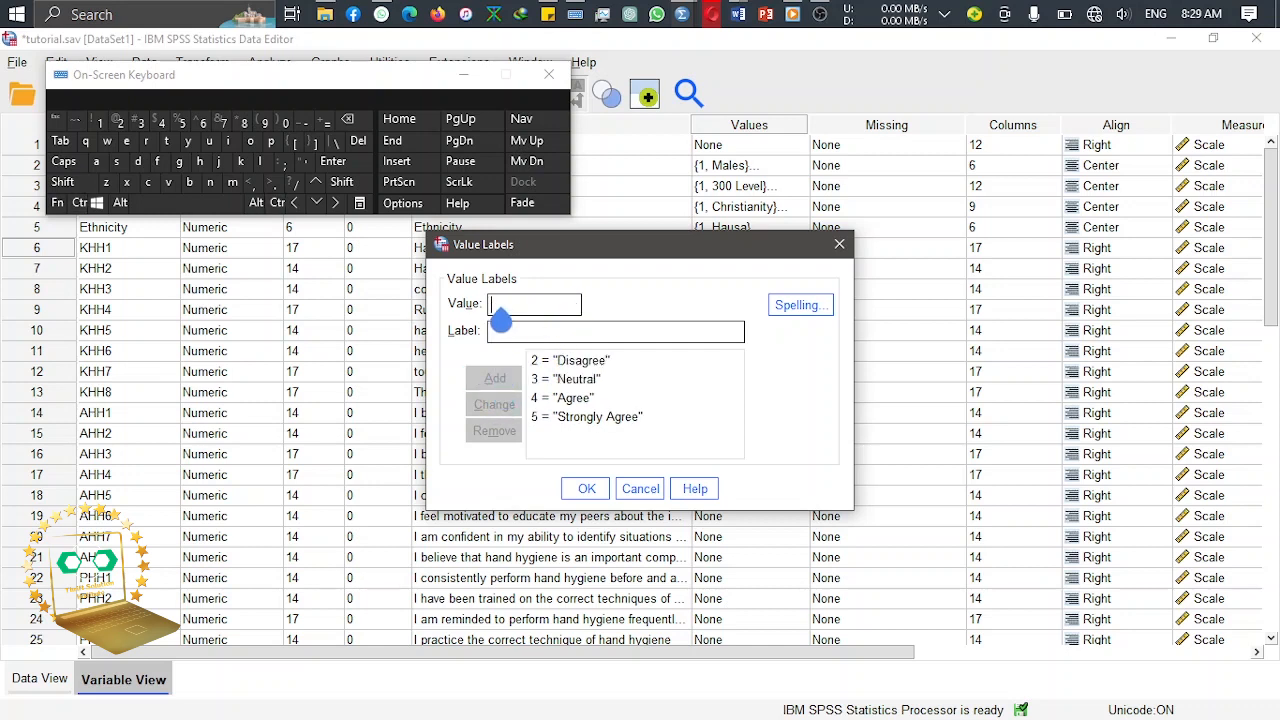
Step: Copy "Strongly Disagree" from the sticky note, add the value label 1 = "Strongly Disagree" for KHH1, and accept the value labels
click(550, 12)
drag(903, 400, 758, 405)
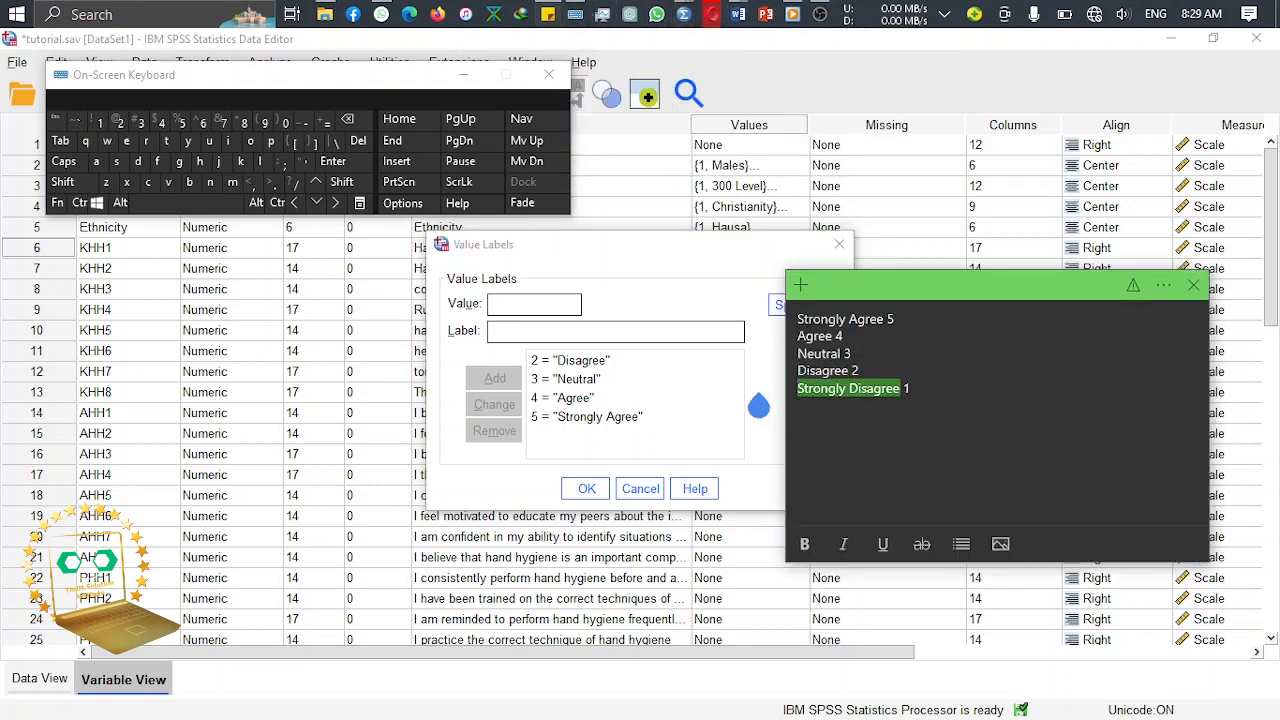
click(512, 336)
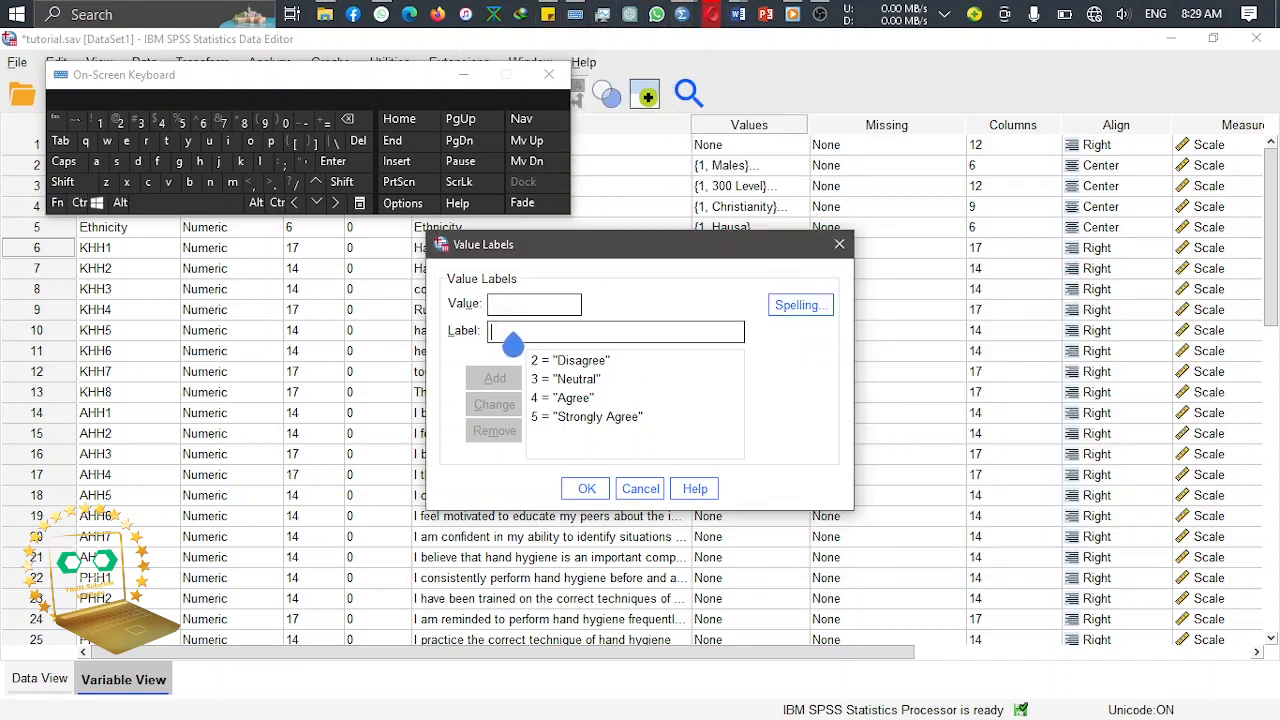
click(513, 308)
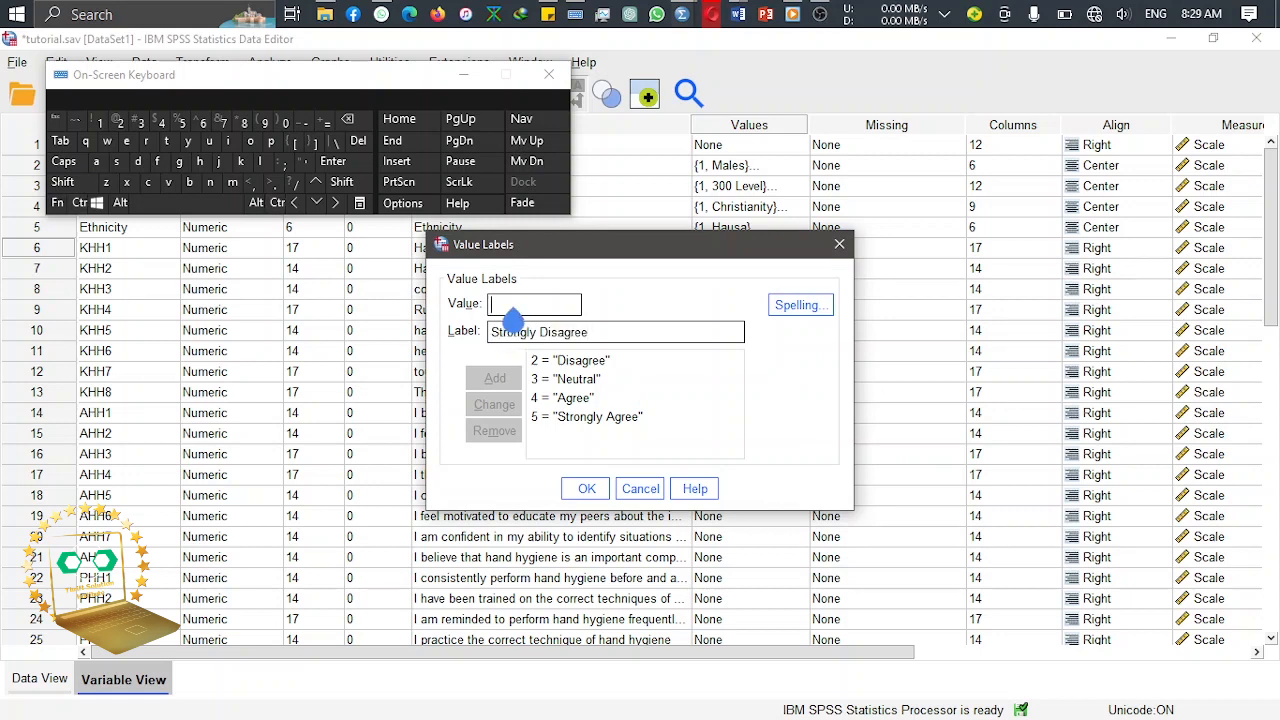
text(1)
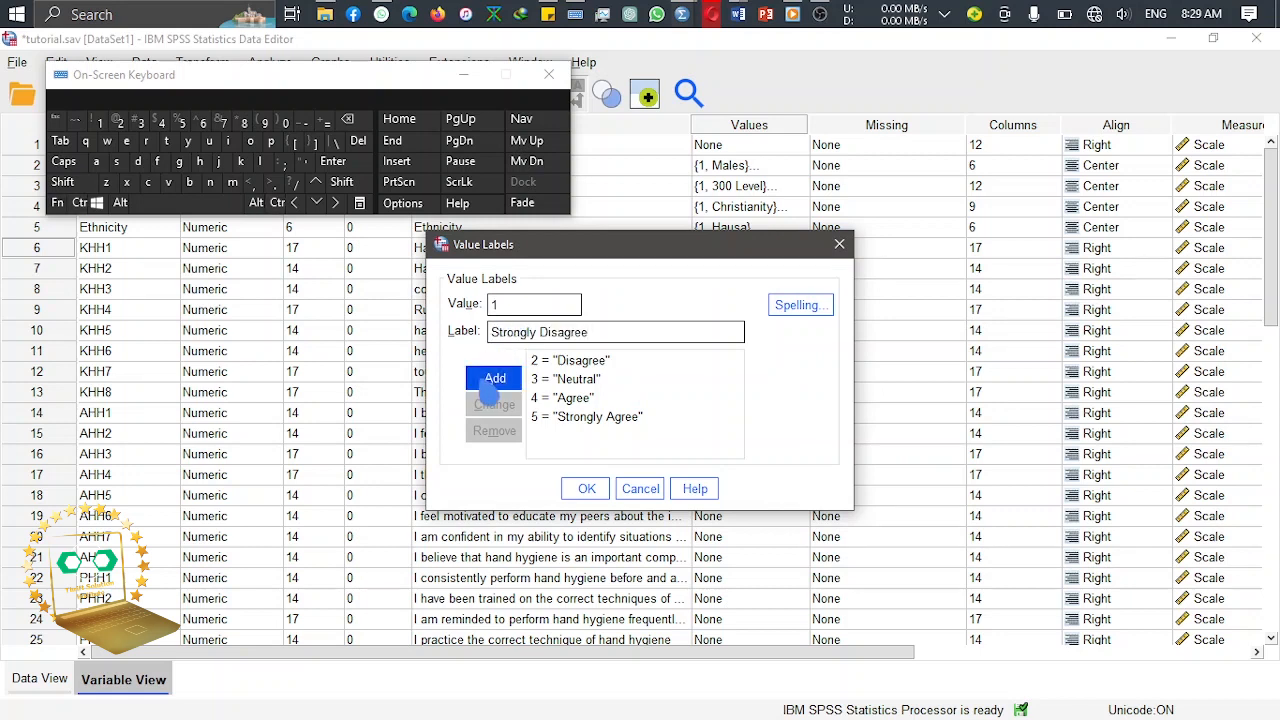
click(494, 378)
click(592, 494)
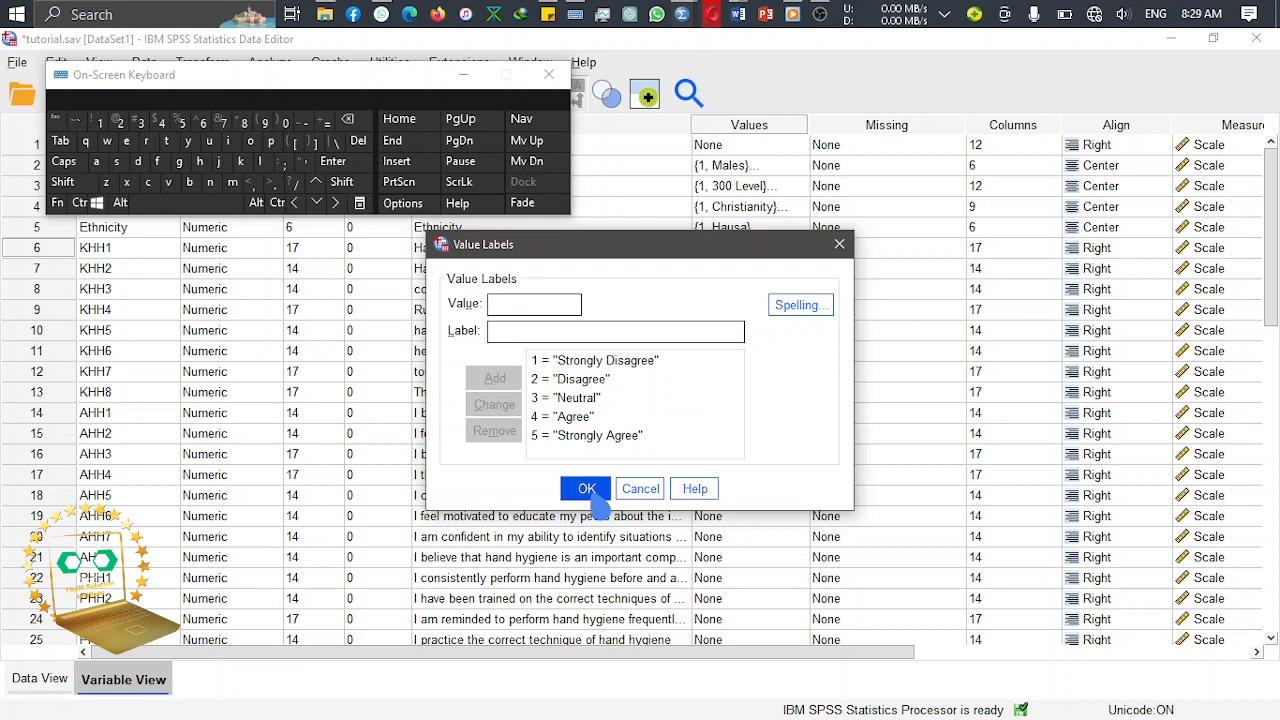
click(463, 75)
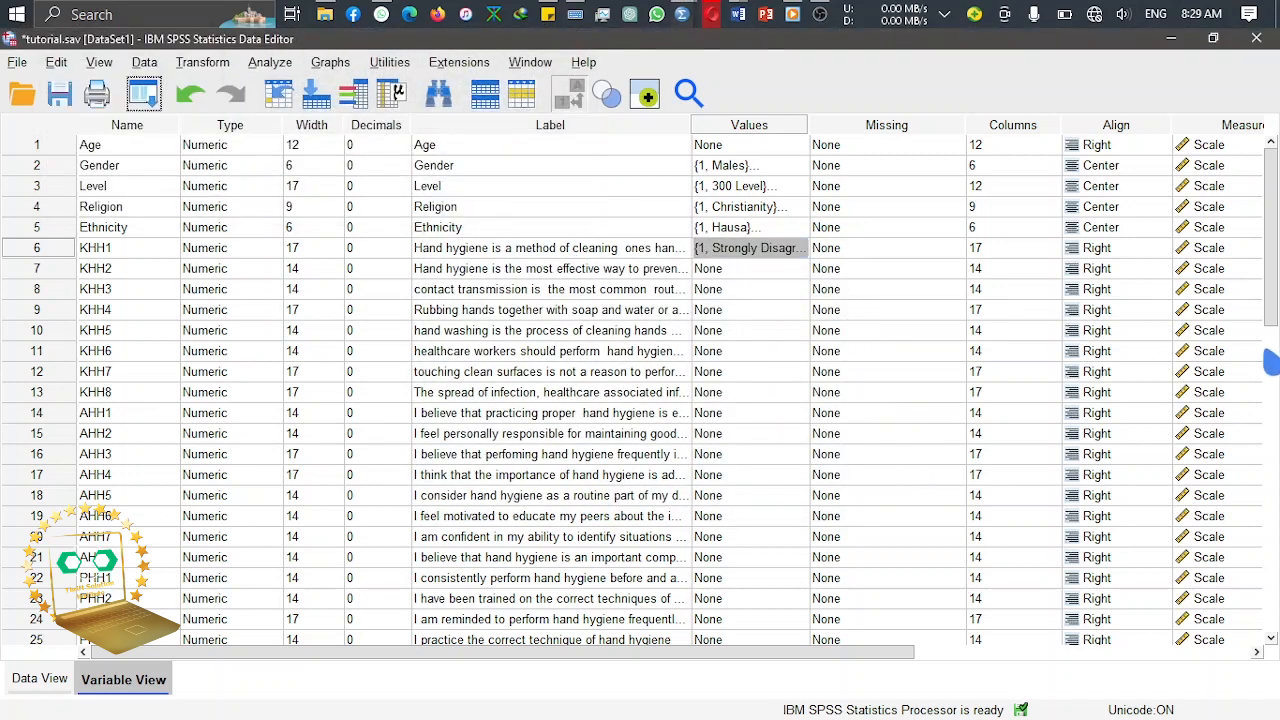
Step: Copy the KHH1 value labels to all variables from KHH2 through PHH6, and save the dataset
click(858, 336)
right_click(738, 257)
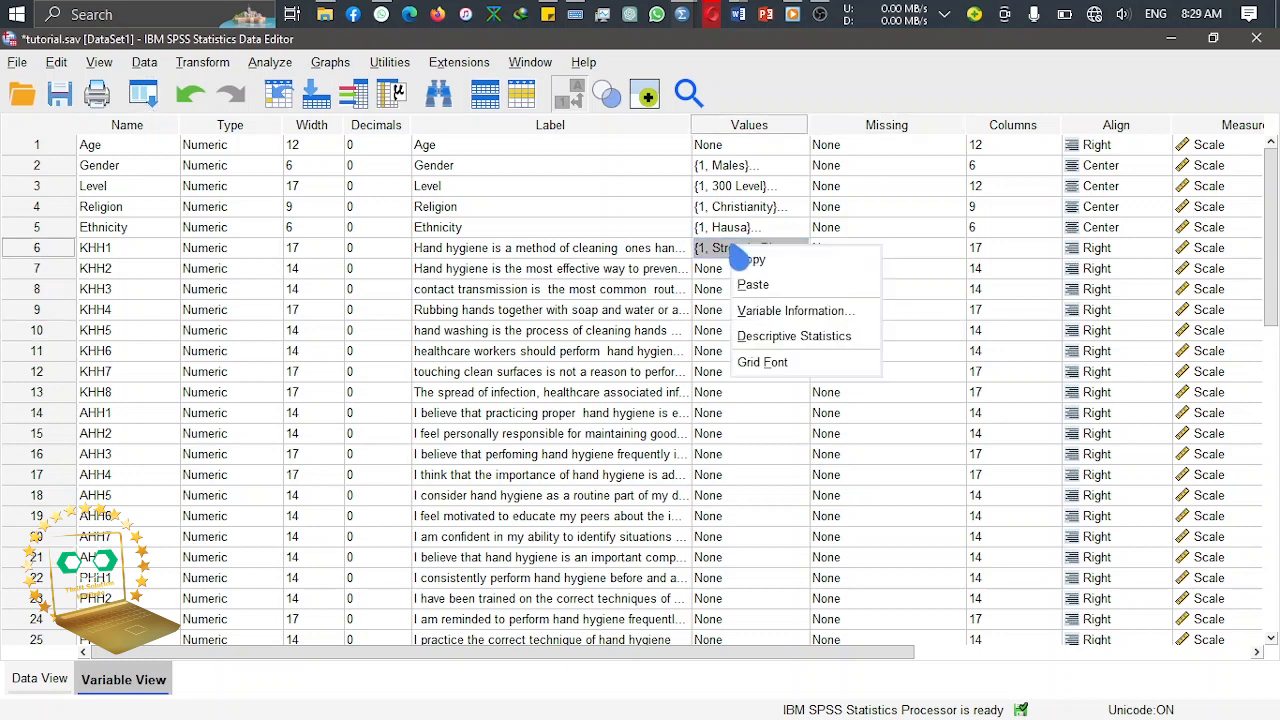
click(708, 292)
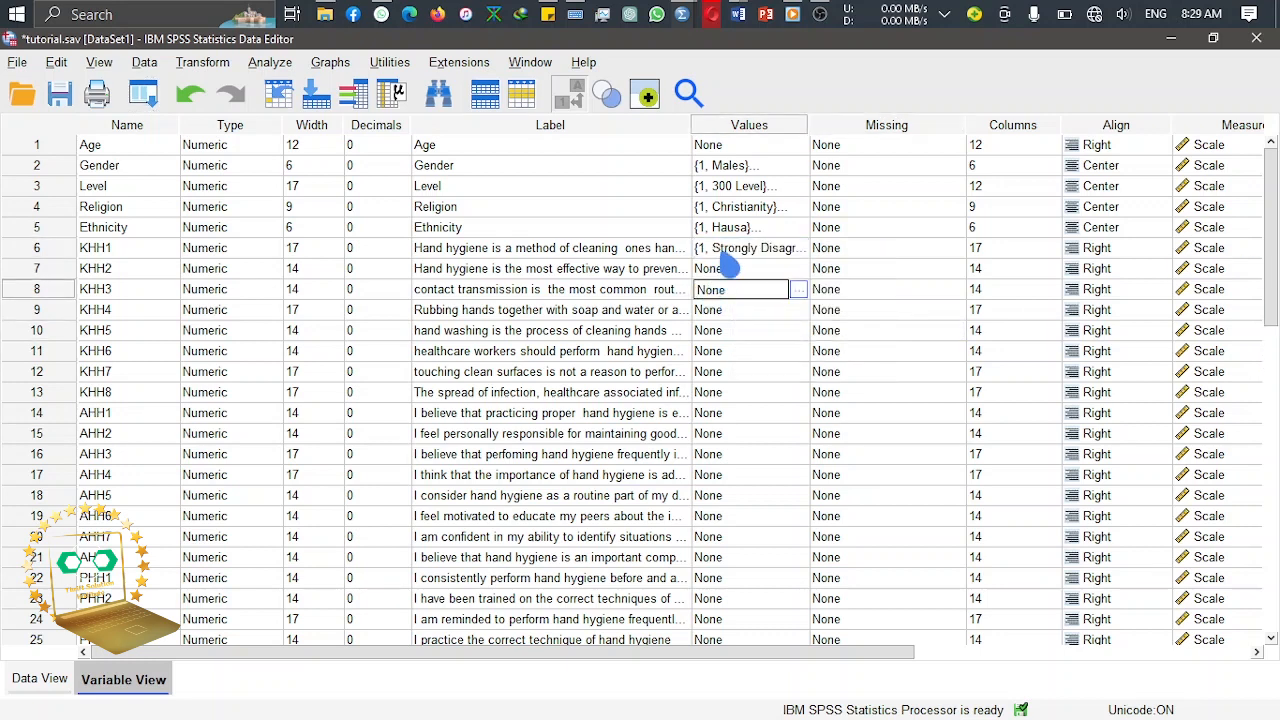
click(730, 252)
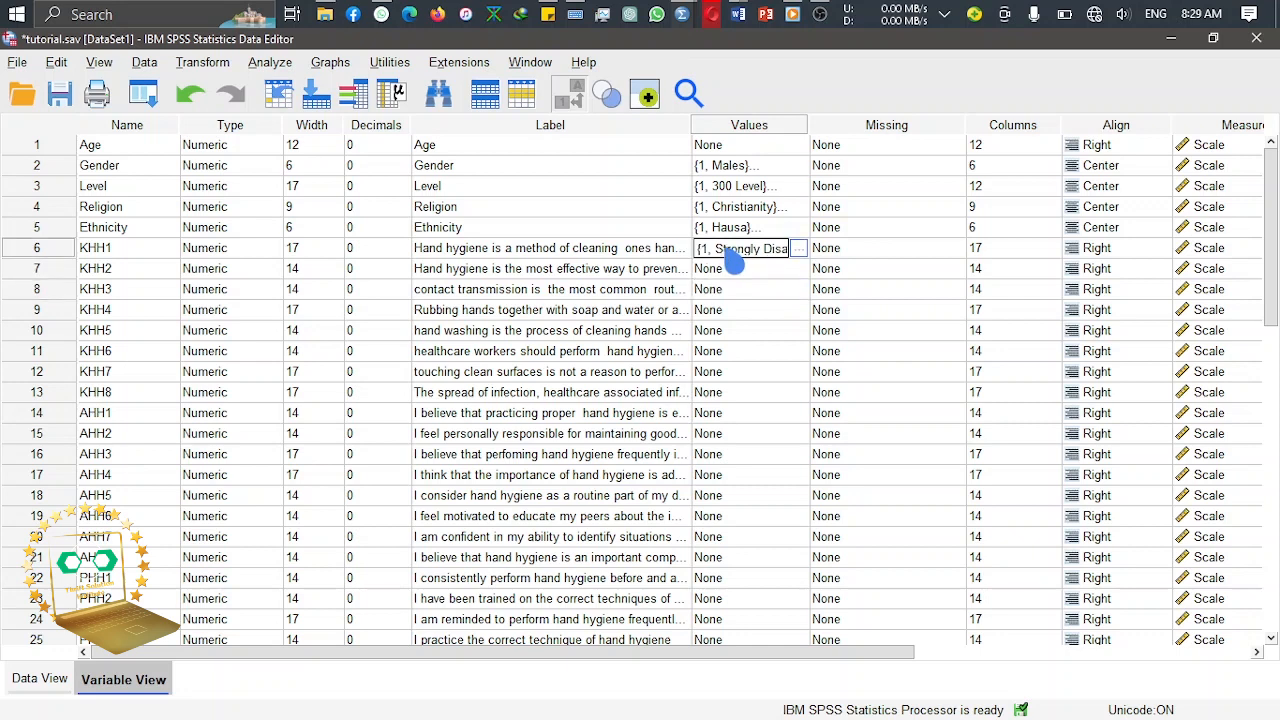
right_click(734, 261)
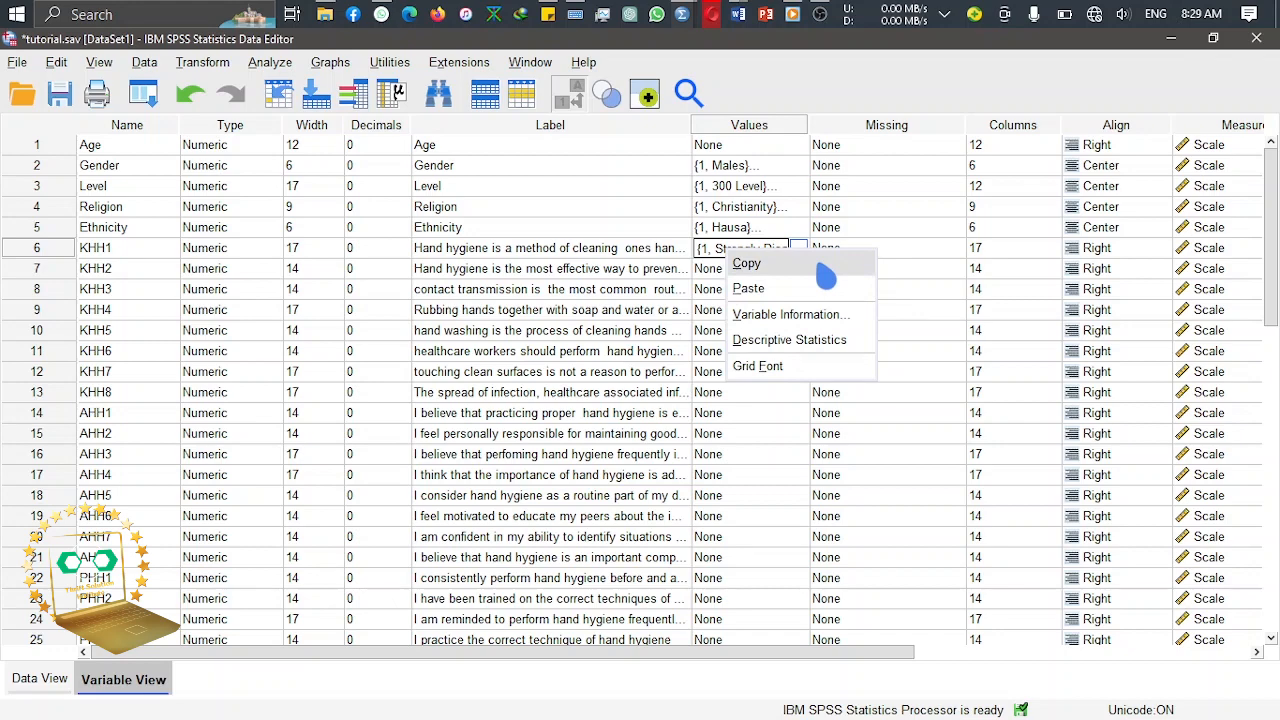
click(825, 268)
drag(766, 275, 765, 508)
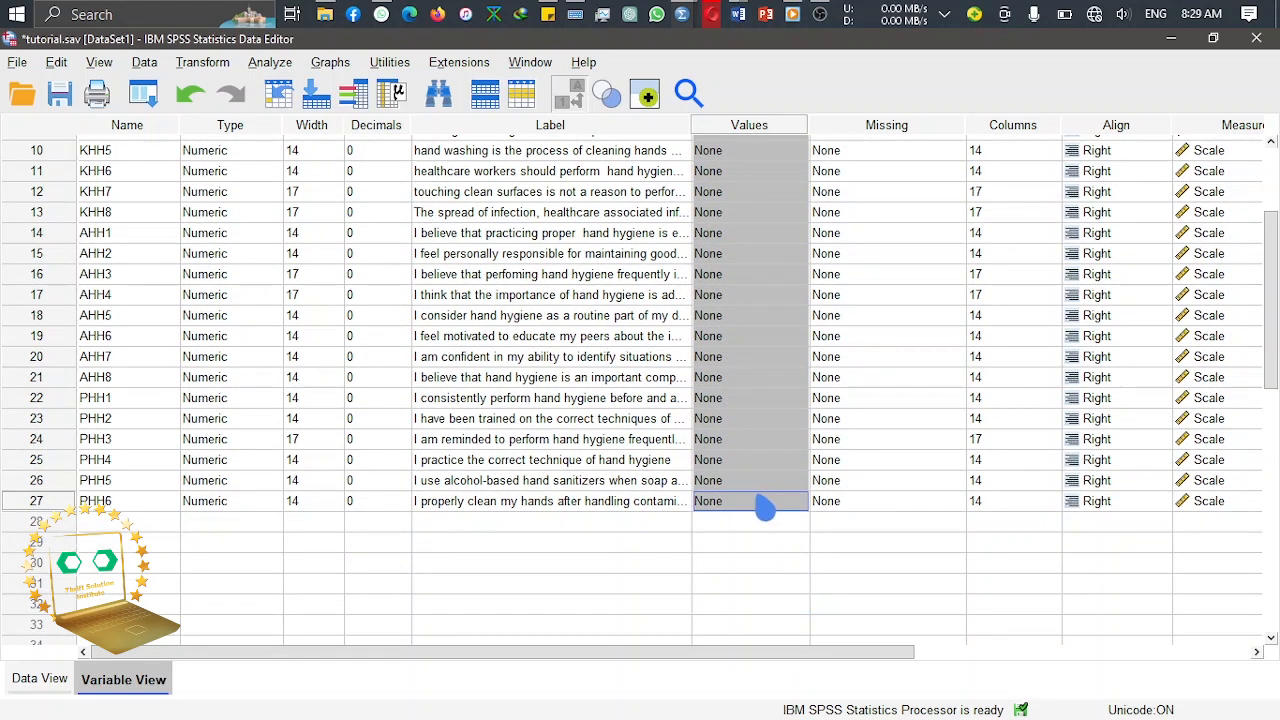
right_click(765, 508)
click(860, 536)
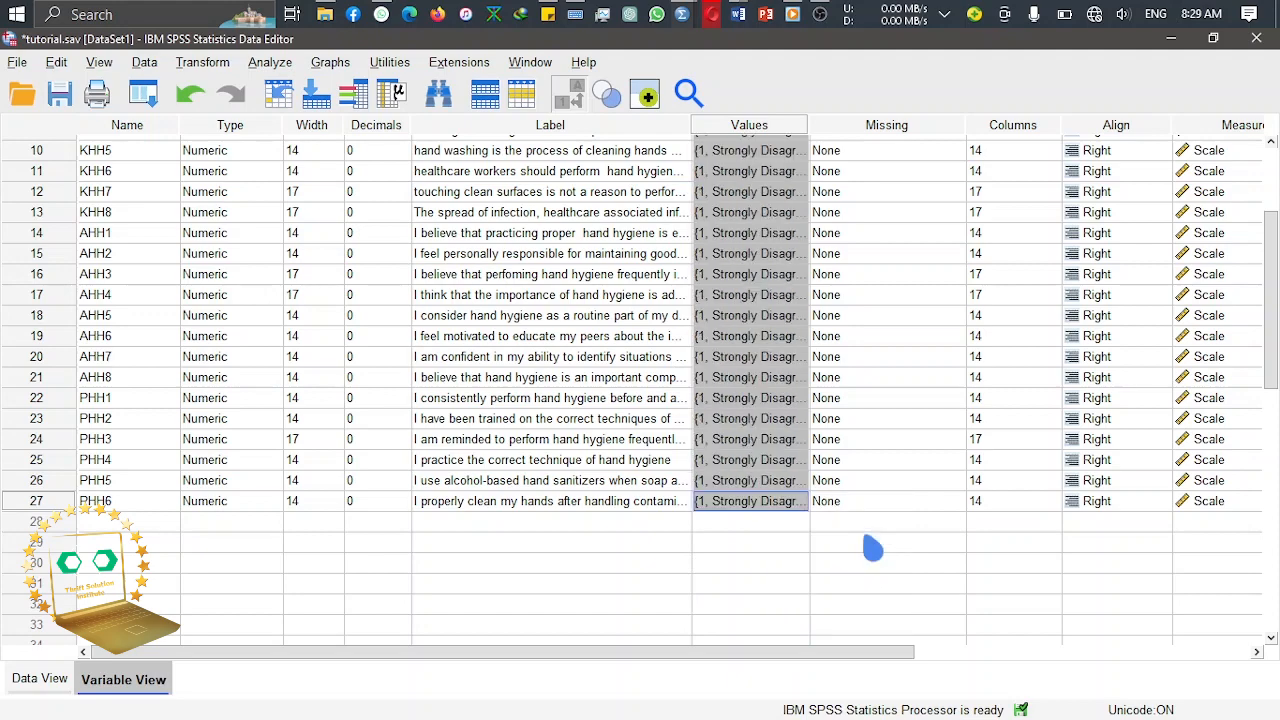
key(ctrl+s)
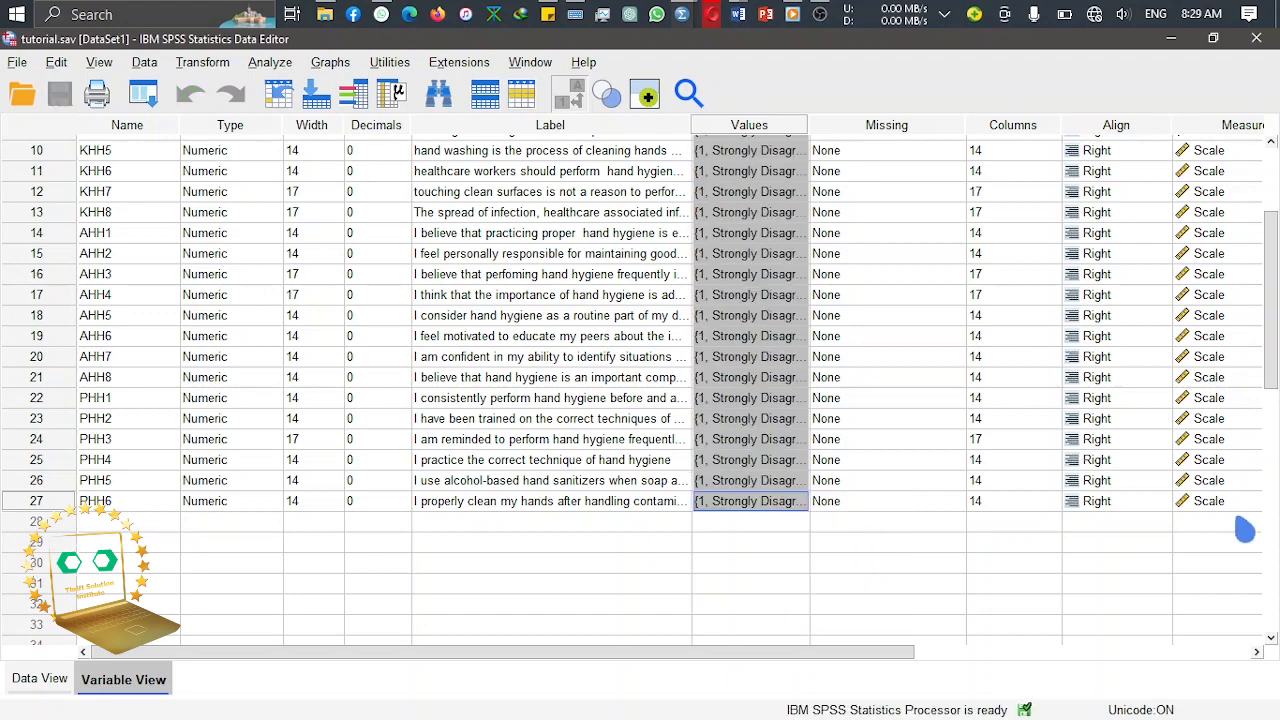
Step: Check the labelled responses in the data, and set the display column width of Age to 6 and copy it to all other variables
scroll(1277, 340, up, 3)
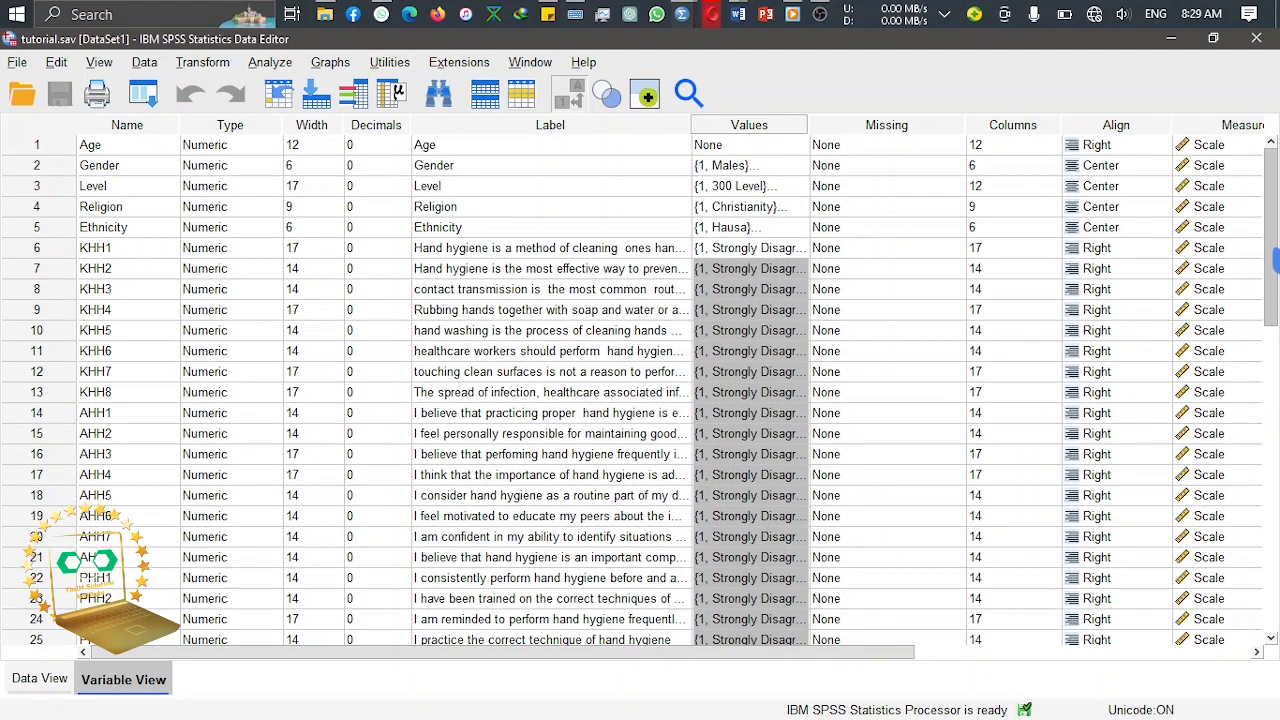
click(26, 686)
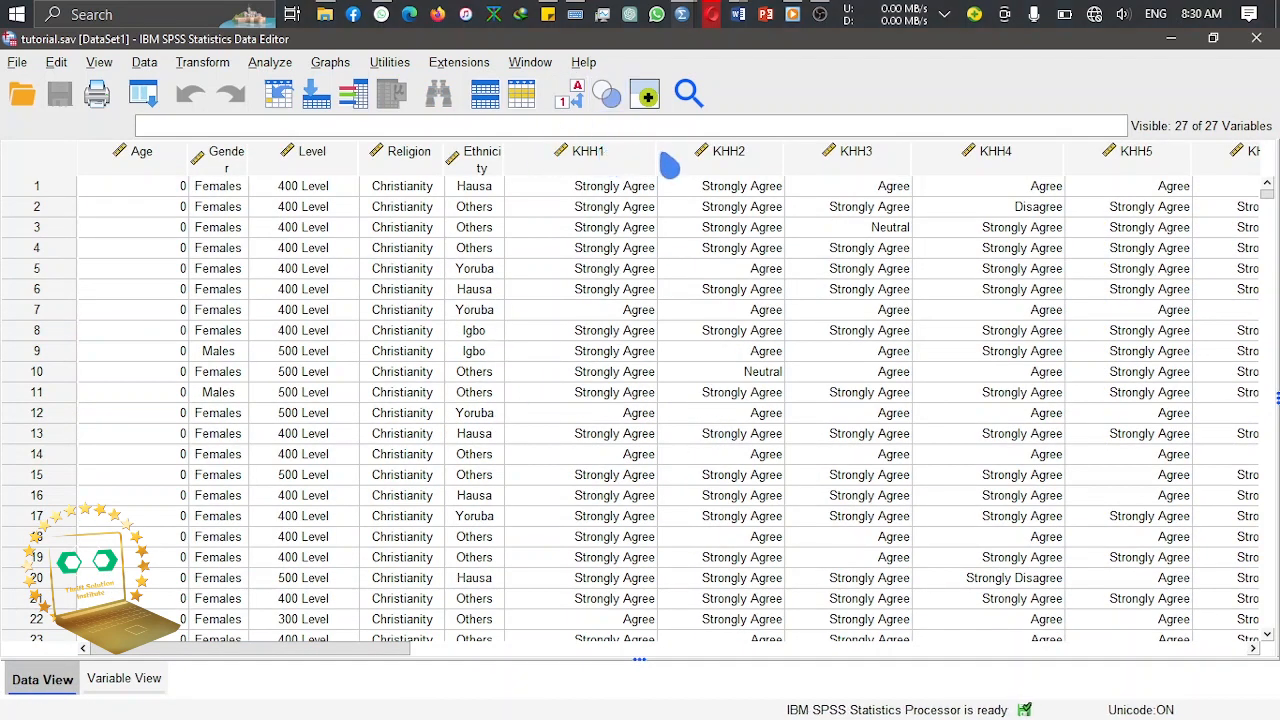
click(148, 690)
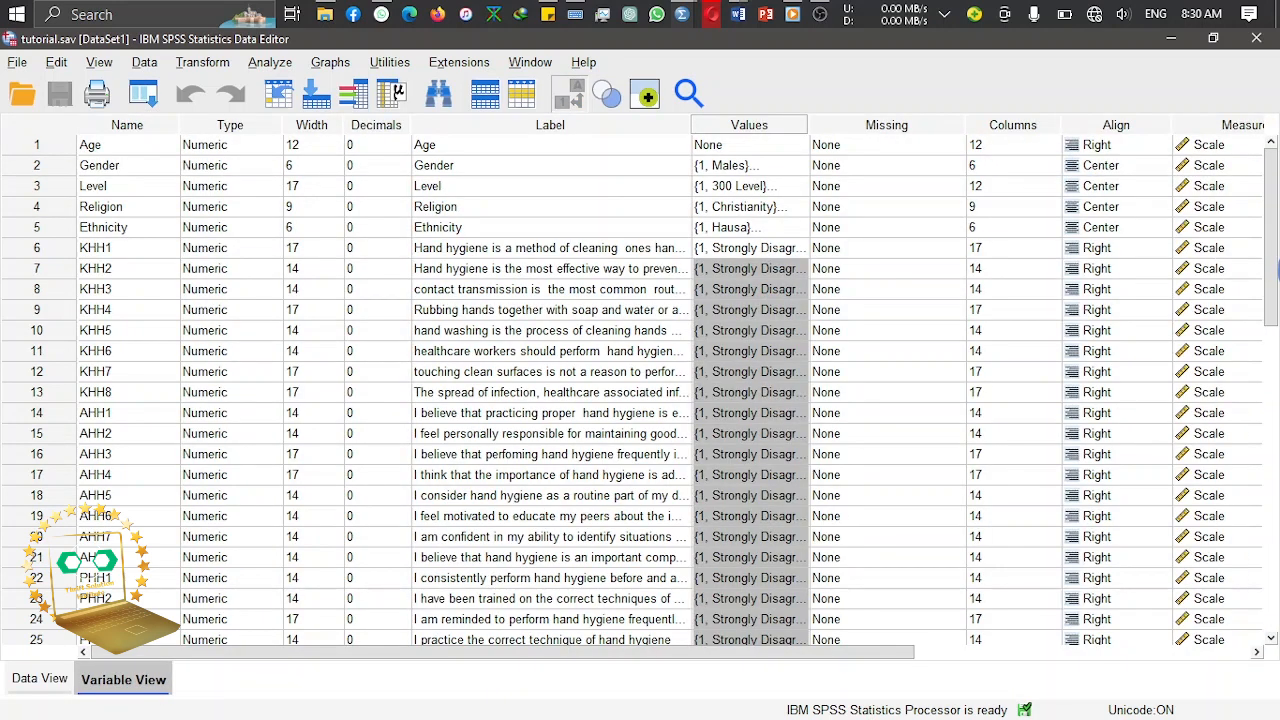
click(1001, 148)
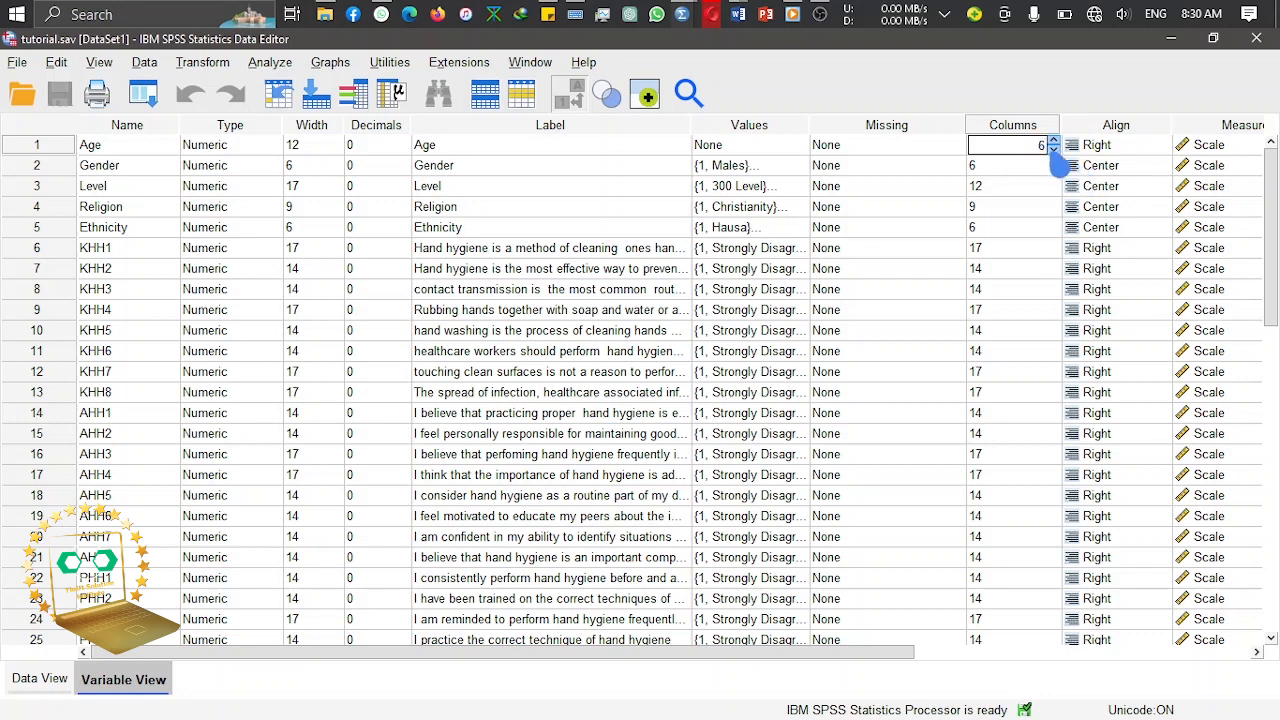
click(1005, 165)
right_click(996, 148)
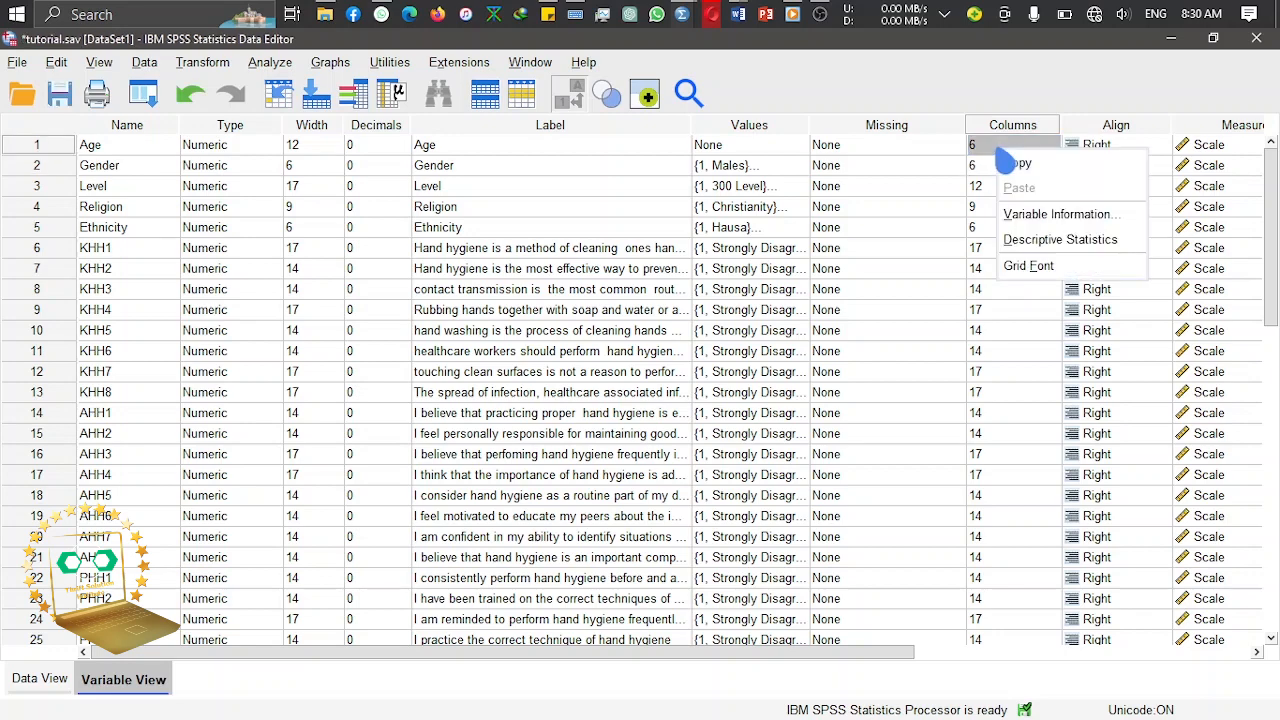
click(1027, 163)
drag(1010, 155, 1005, 527)
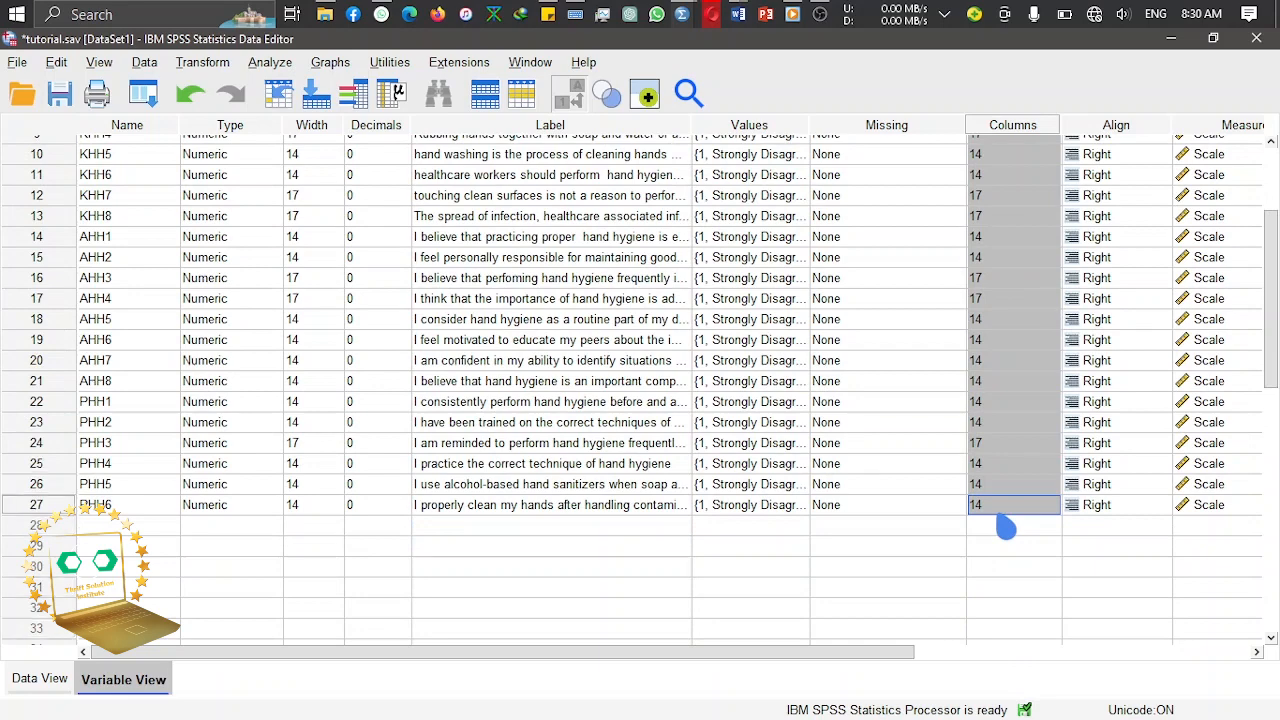
right_click(1005, 527)
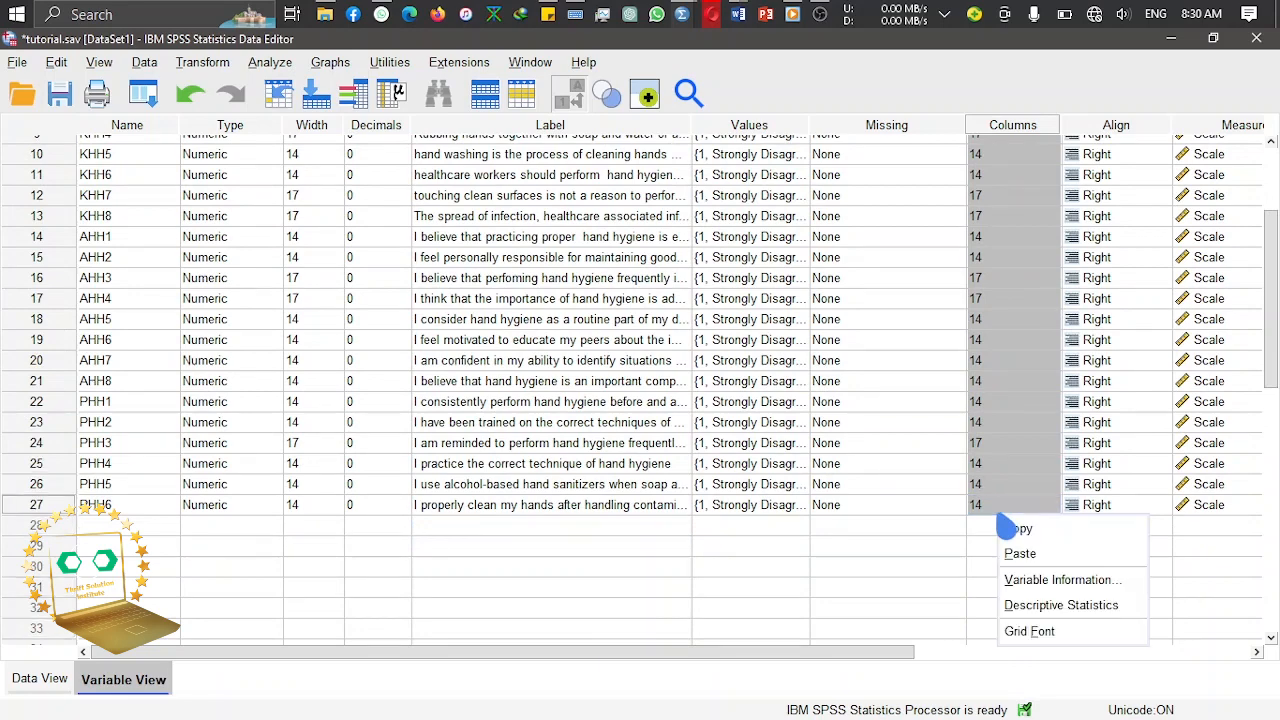
click(1040, 556)
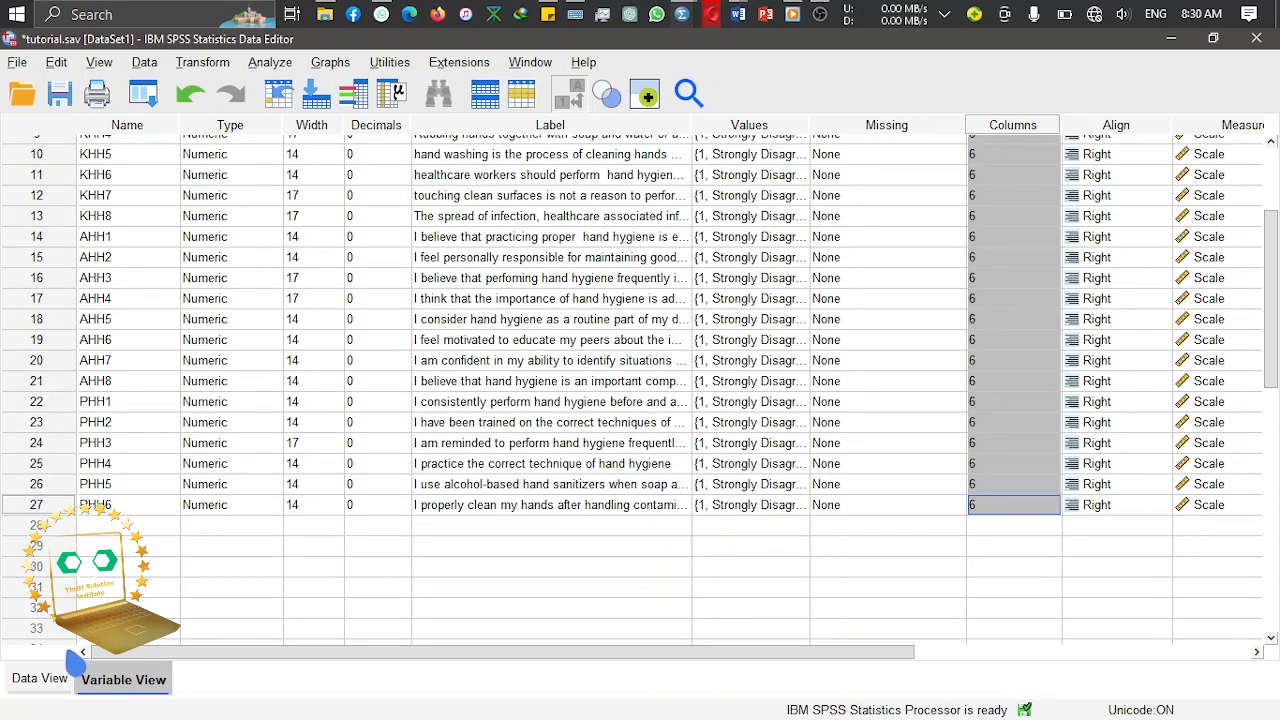
Step: Compare the narrowed data columns with value labels and with numeric codes by repeatedly toggling the value label display
click(42, 678)
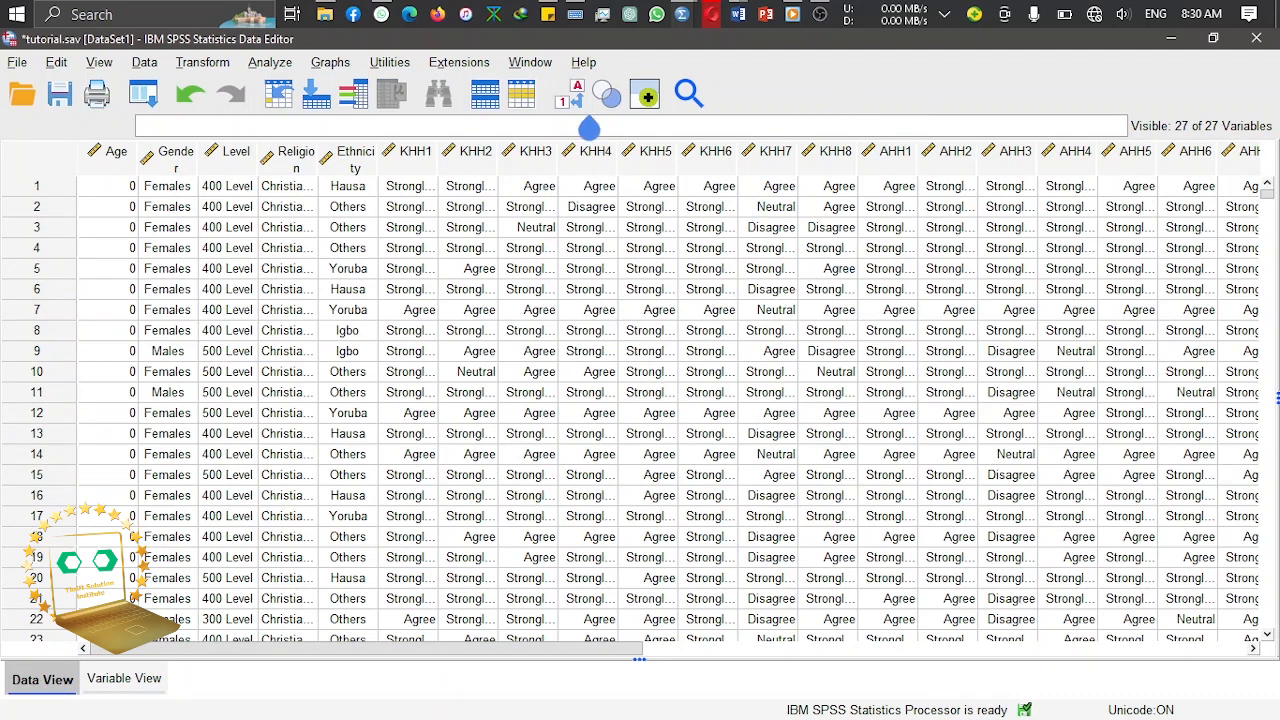
click(590, 103)
click(590, 103)
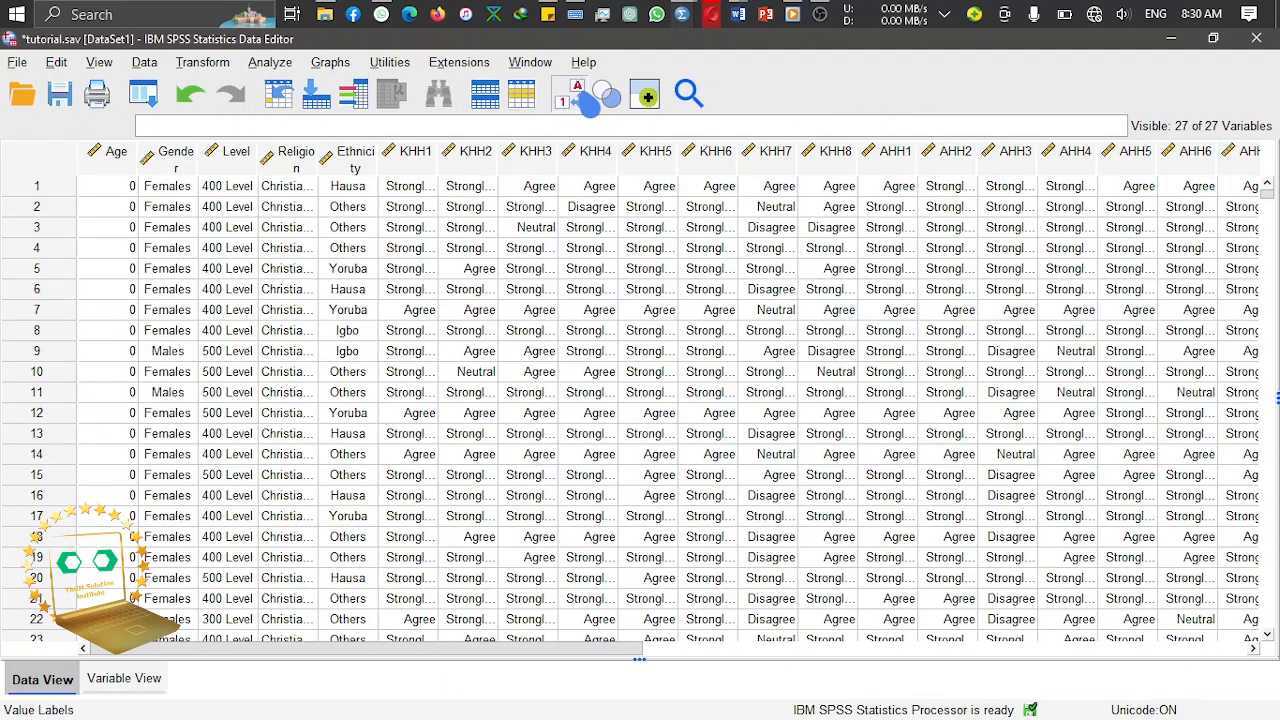
click(590, 103)
click(590, 103)
click(590, 103)
click(590, 103)
click(590, 103)
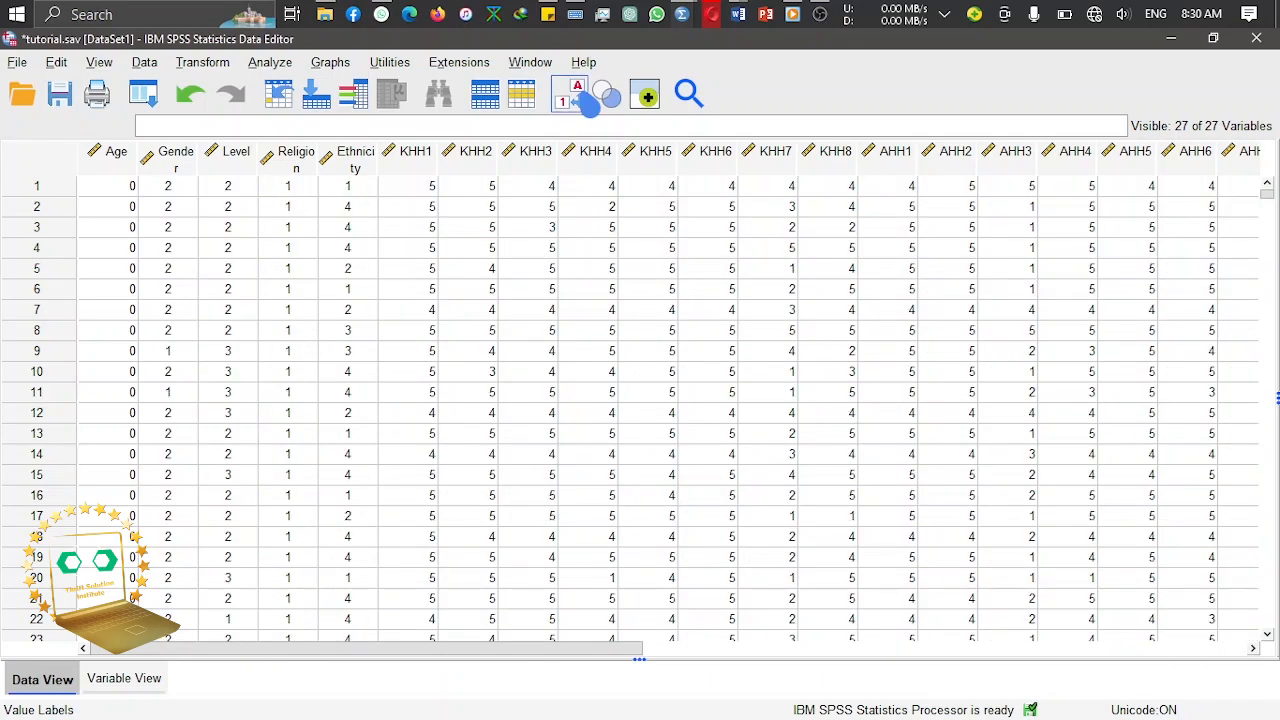
click(590, 103)
click(590, 103)
click(590, 103)
click(590, 103)
click(590, 103)
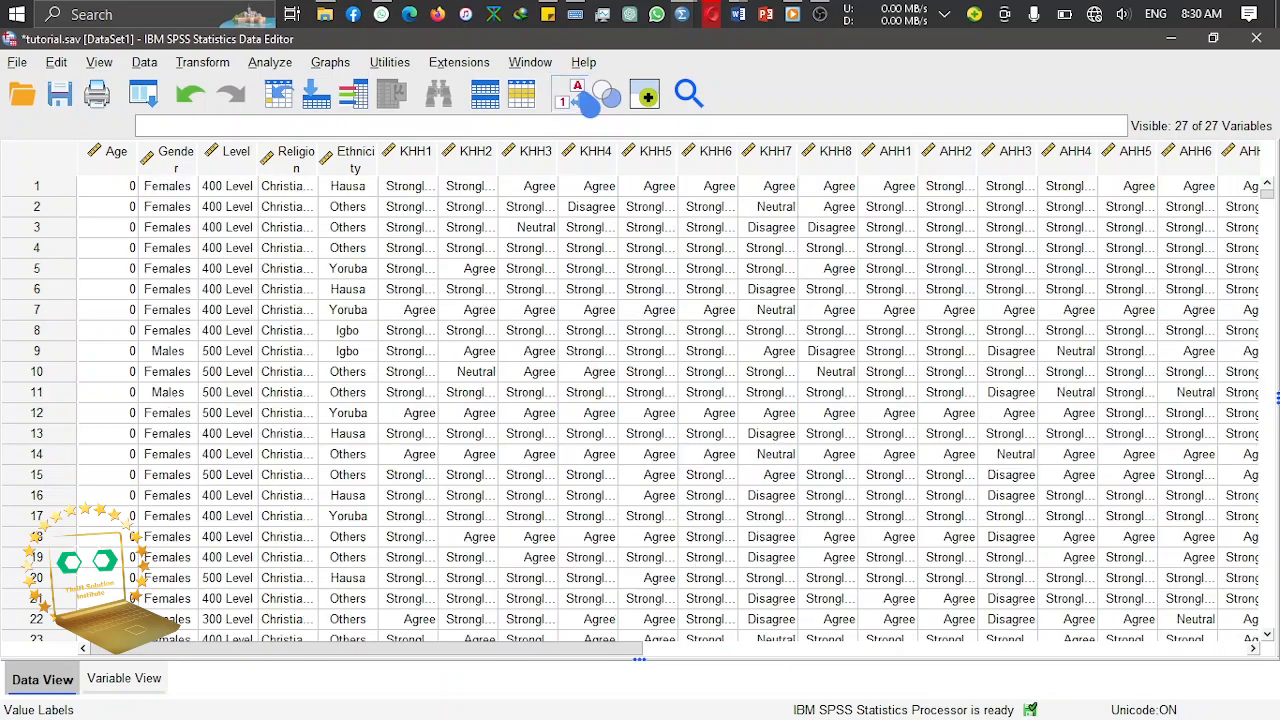
click(590, 103)
click(590, 103)
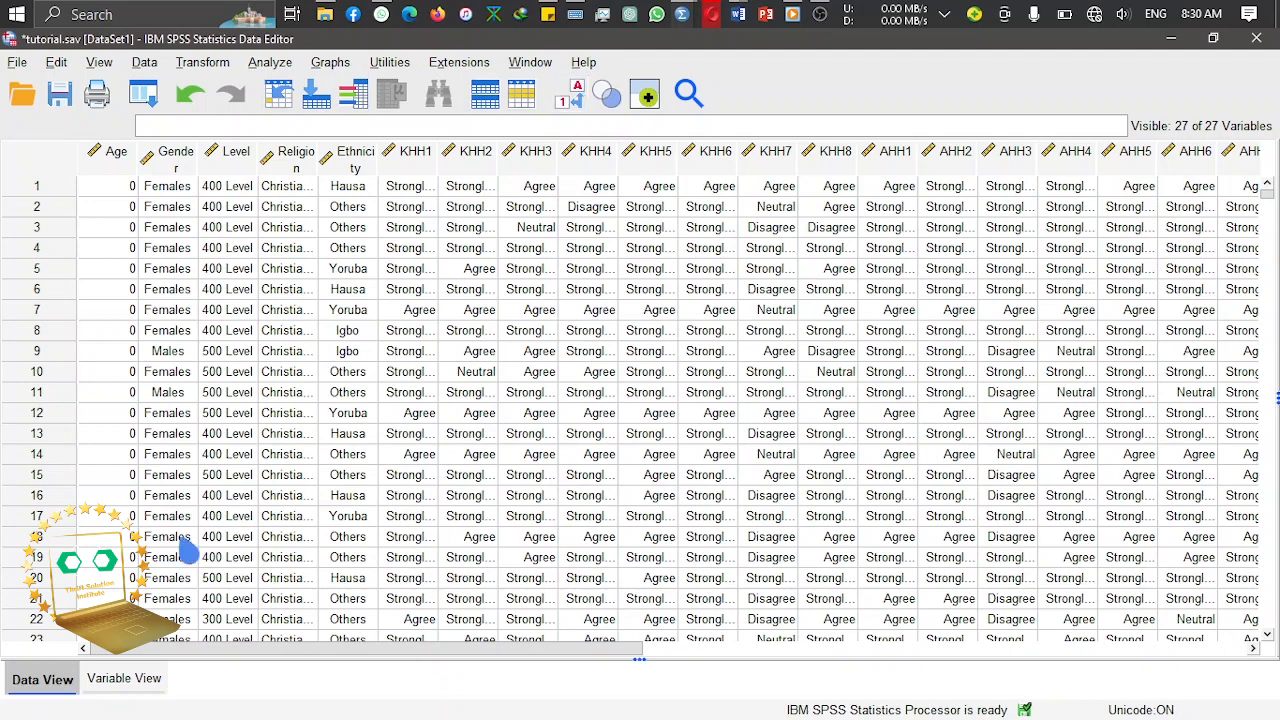
Step: Save the dataset, and open the Responses SPSS.xlsx workbook in Excel to examine its question columns
click(128, 688)
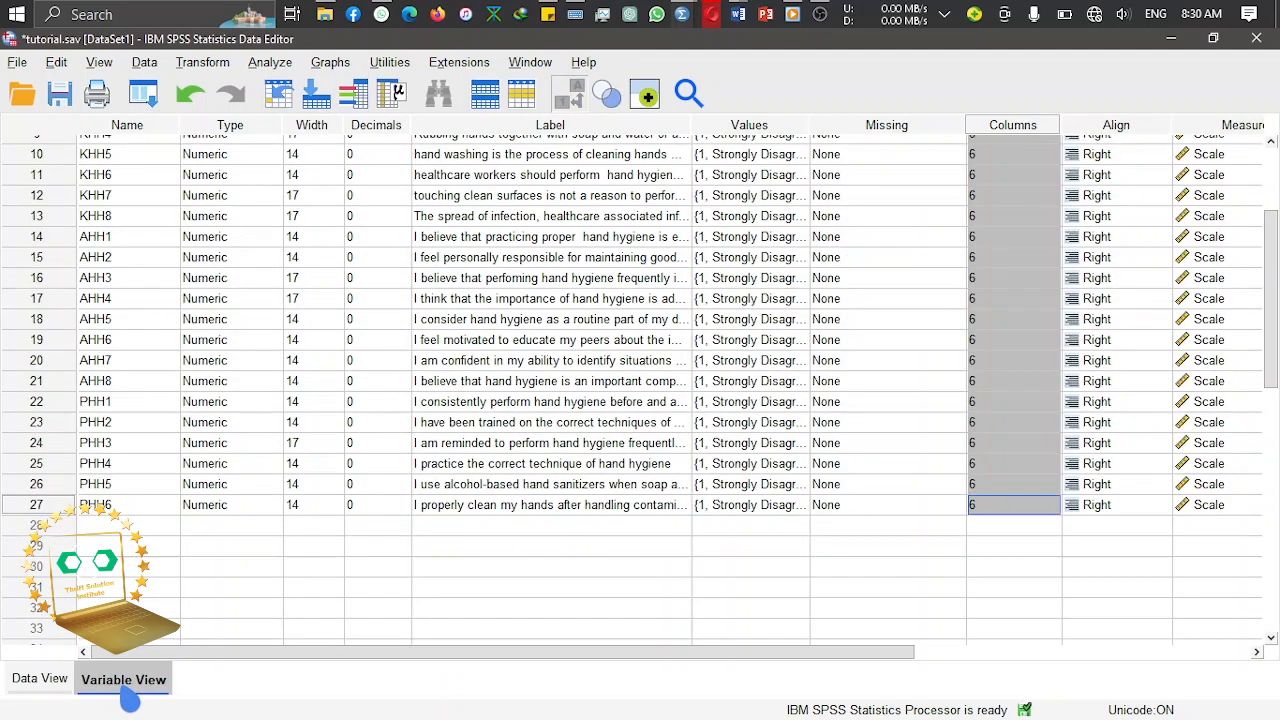
key(ctrl+s)
mouse_move(326, 14)
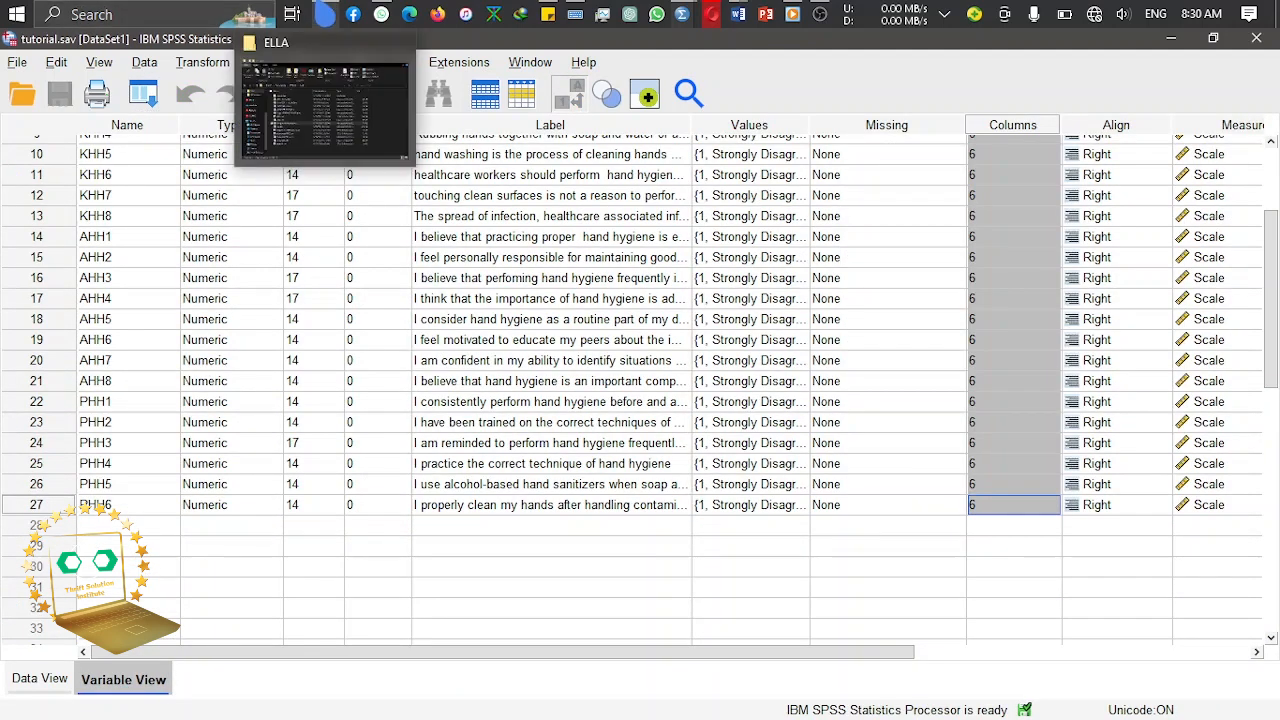
click(323, 108)
click(440, 556)
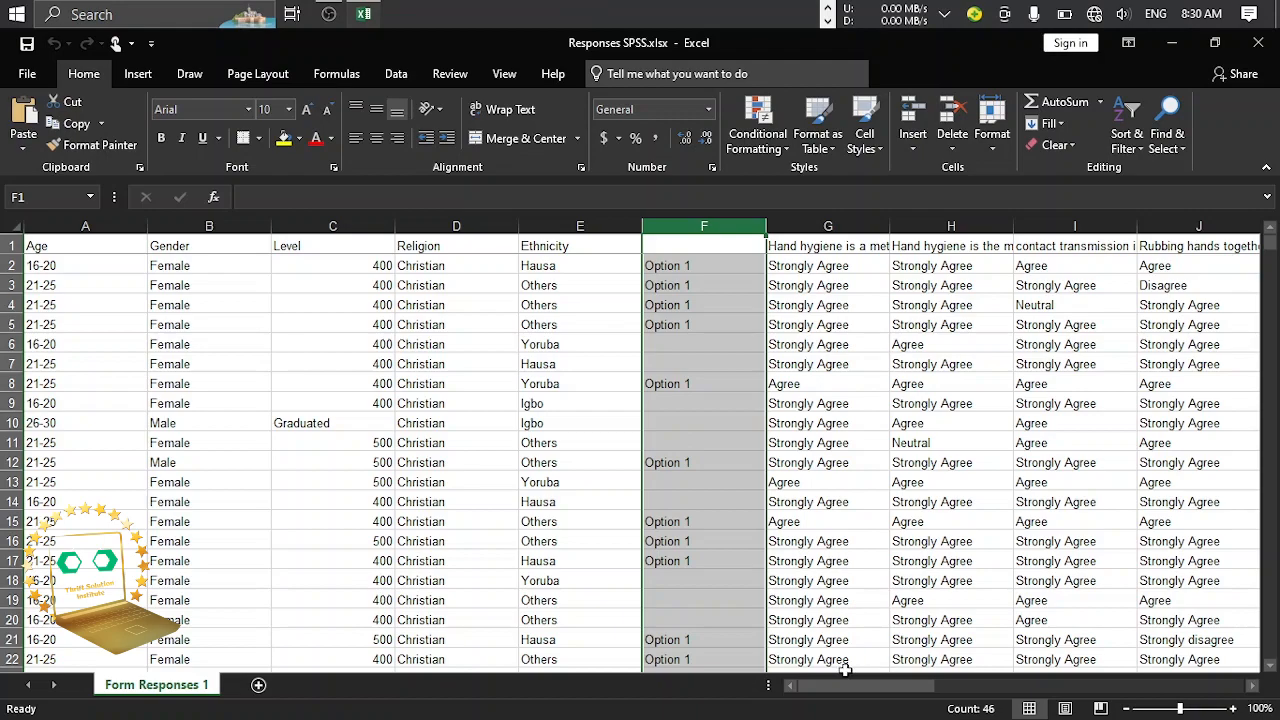
drag(846, 684, 1092, 680)
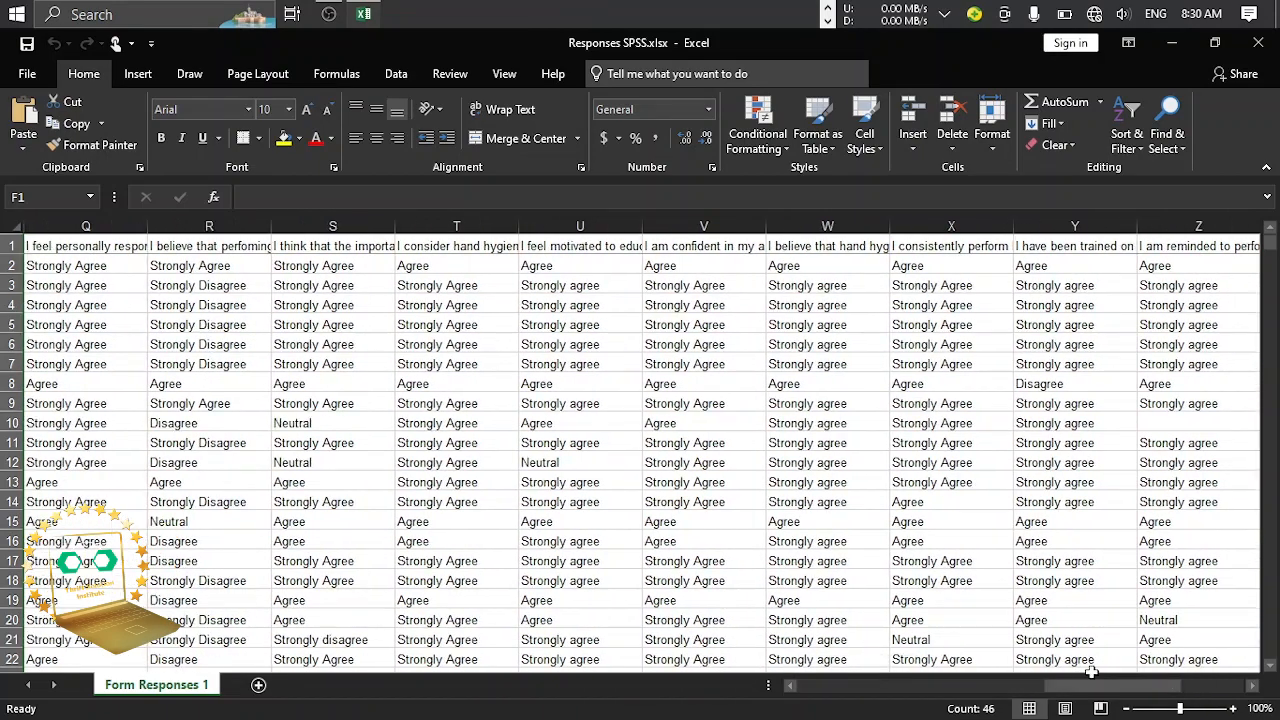
Step: Leave the Excel workbook, close Windows Media Player, and switch back to the tutorial.sav dataset in SPSS
click(1172, 43)
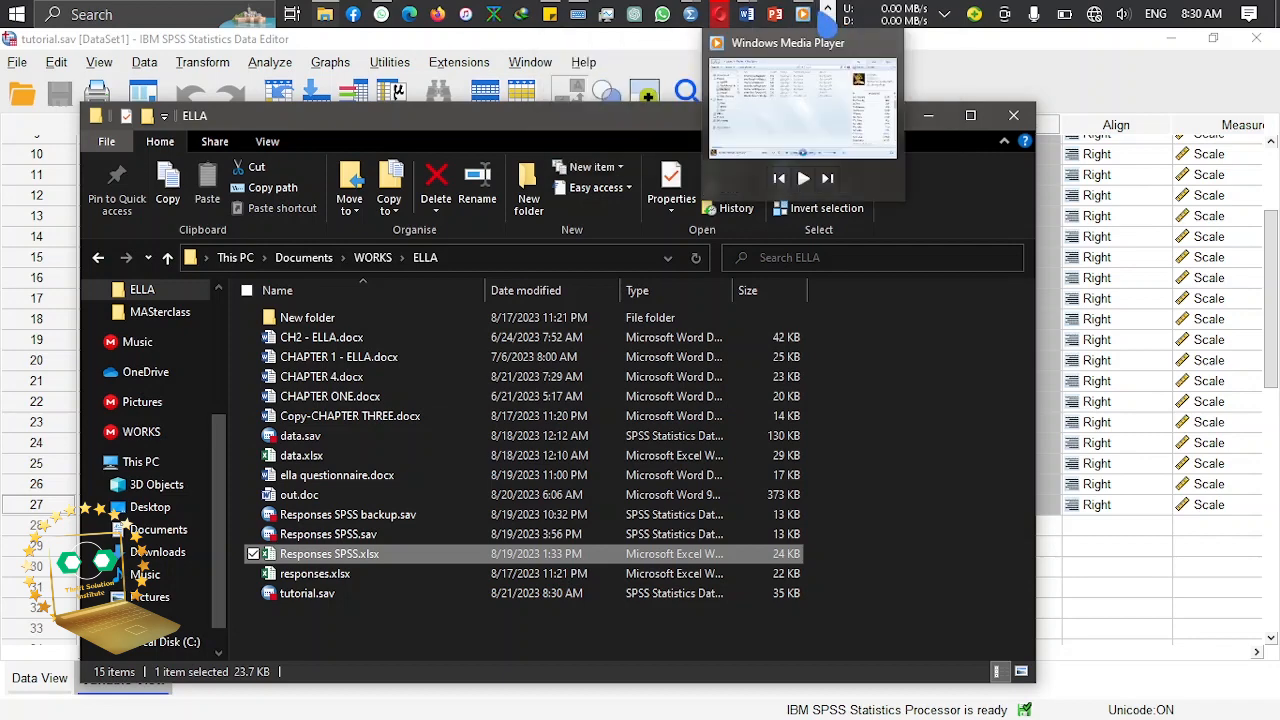
click(816, 30)
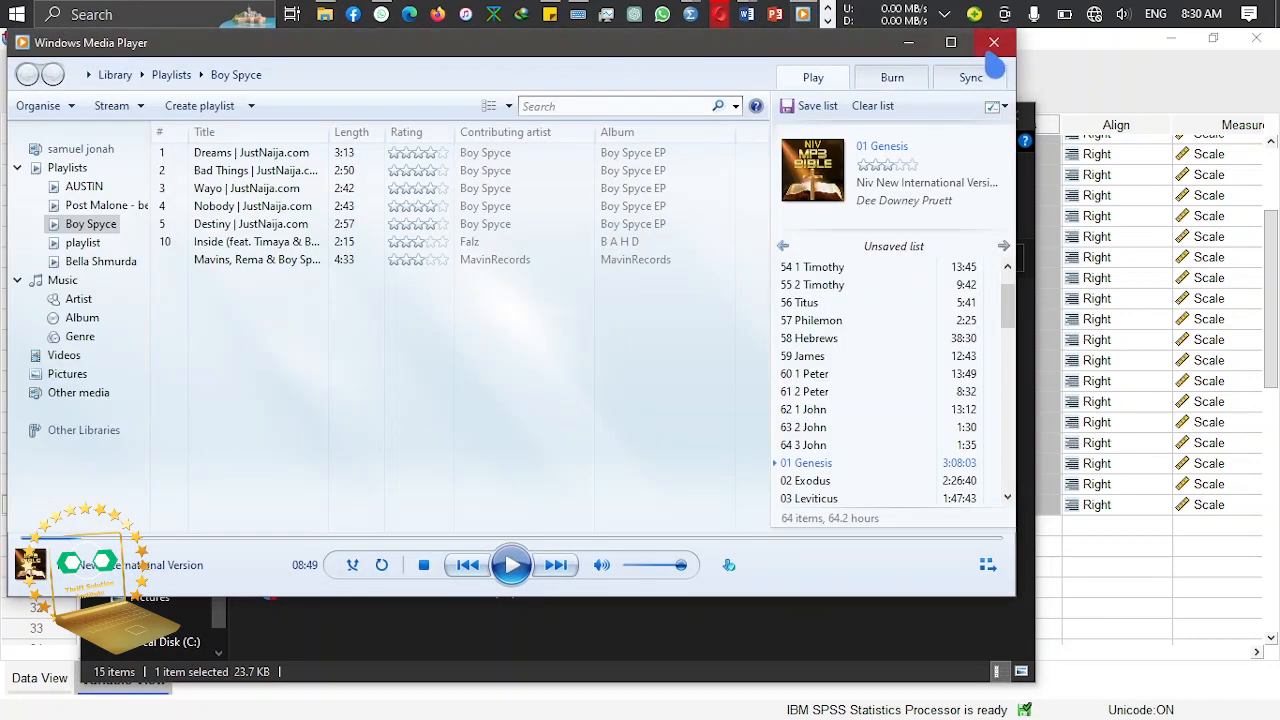
click(991, 40)
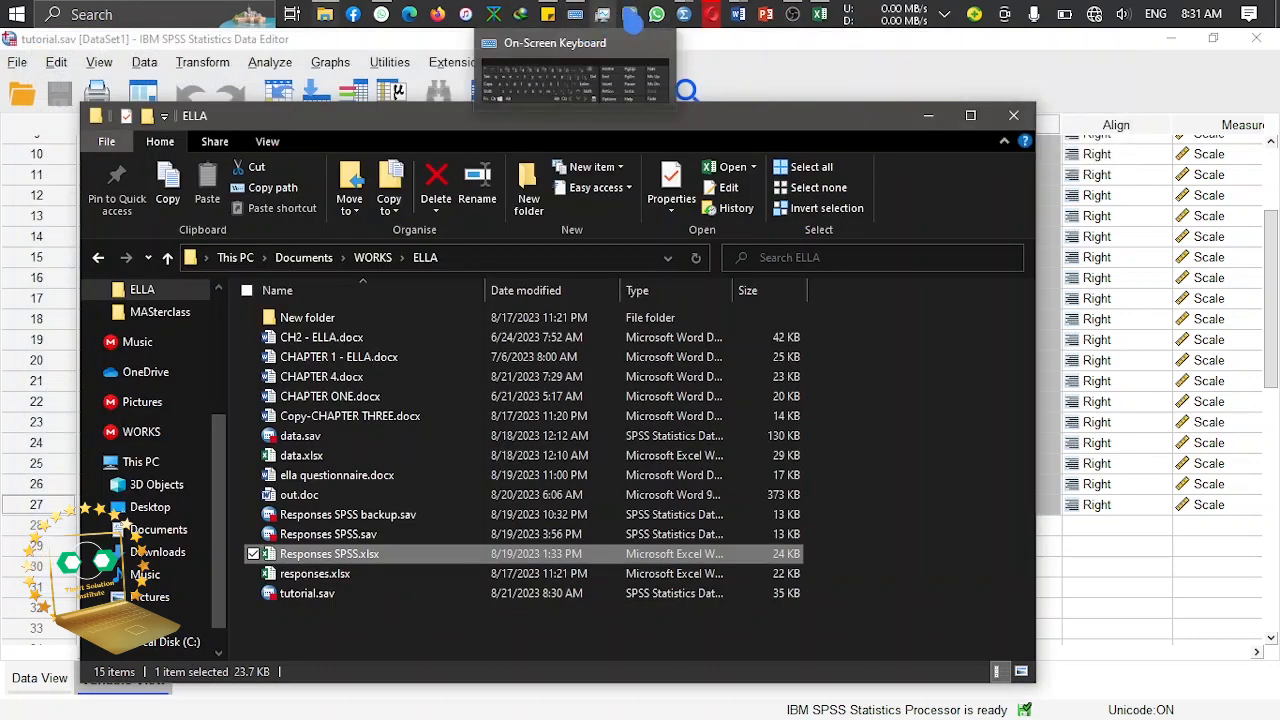
mouse_move(680, 16)
click(733, 94)
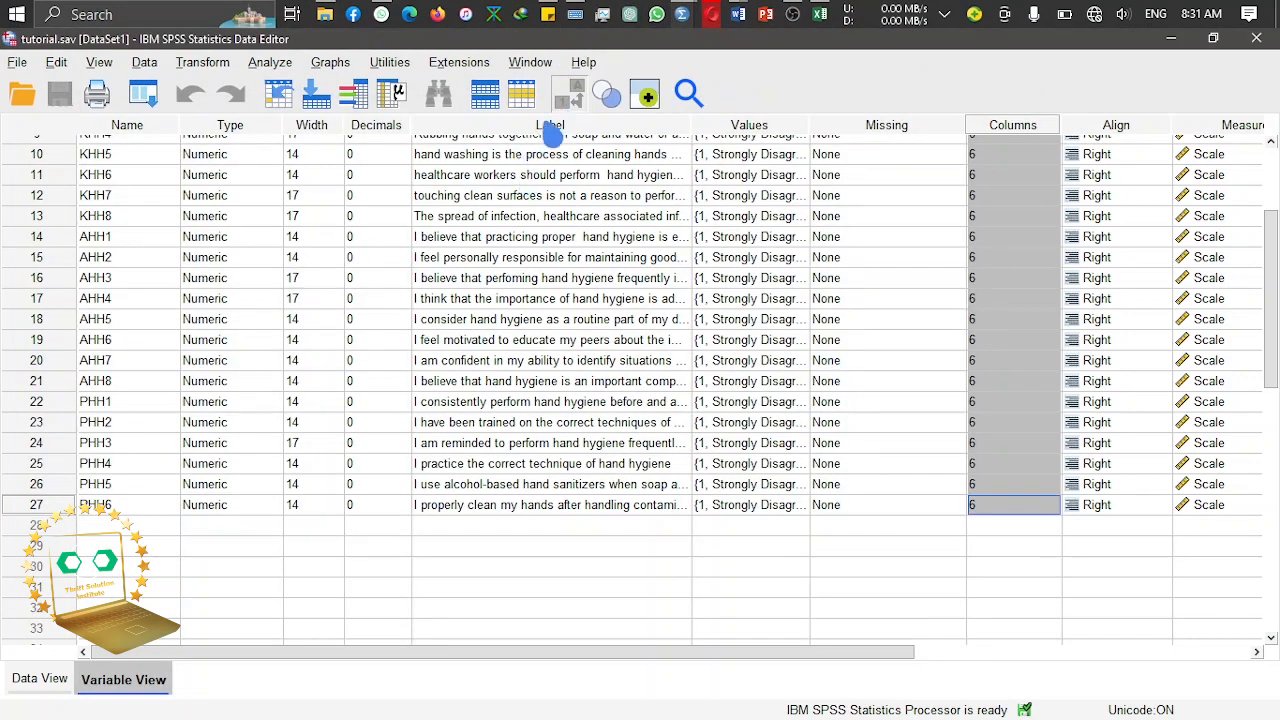
click(416, 178)
Step: Compare the recorded responses in the data as value labels and as numeric codes by toggling the value label display
click(42, 678)
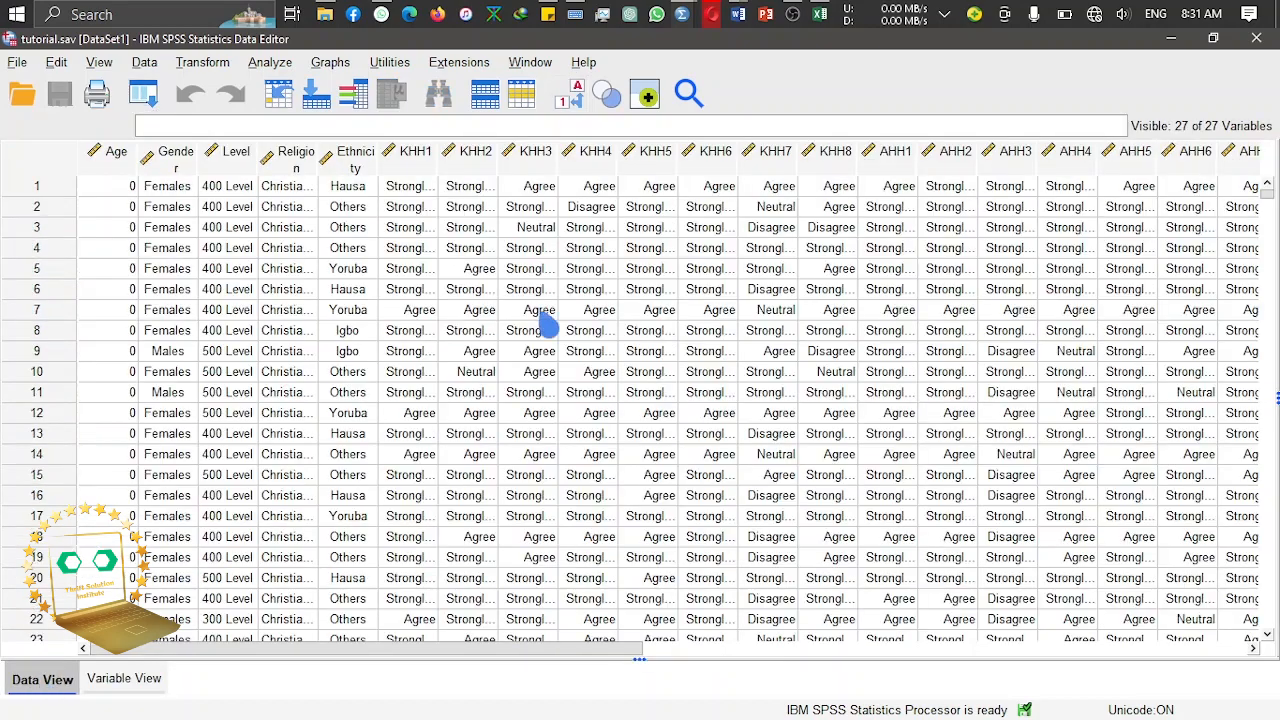
click(577, 95)
click(586, 110)
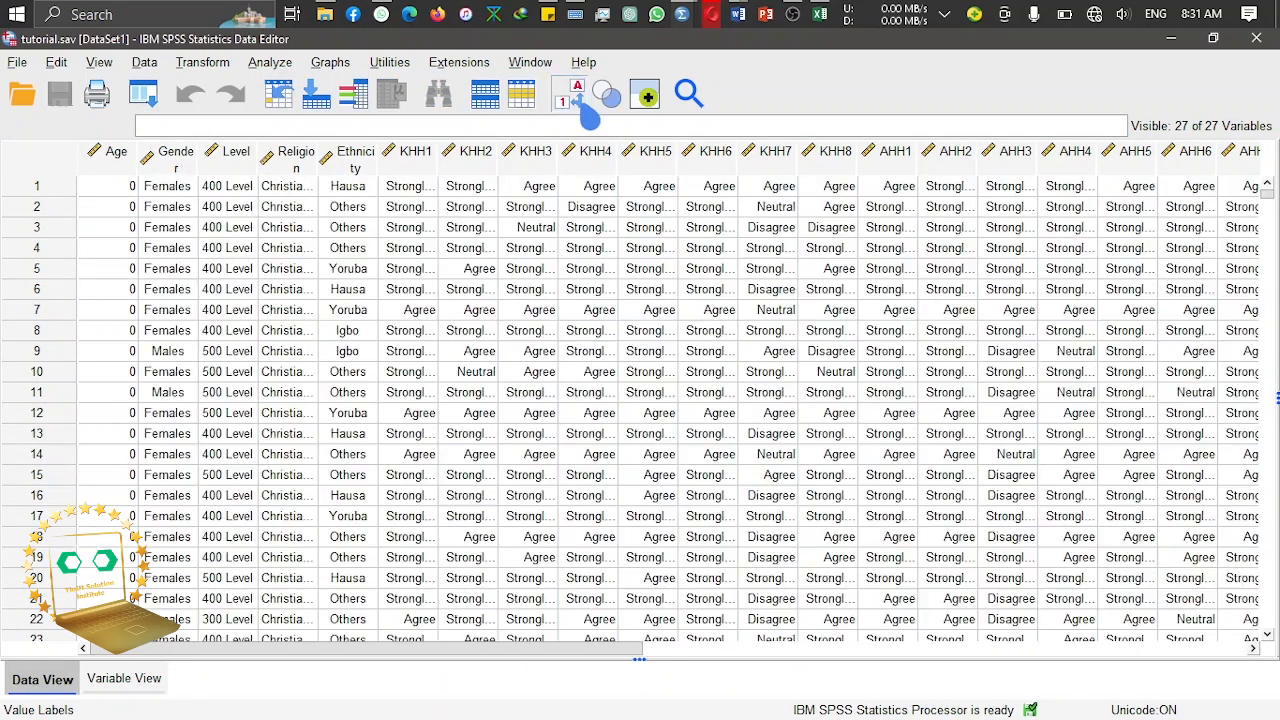
click(586, 110)
click(586, 110)
Step: Add three trial variables named a, s and e in rows 28 to 30, below PHH6
click(124, 679)
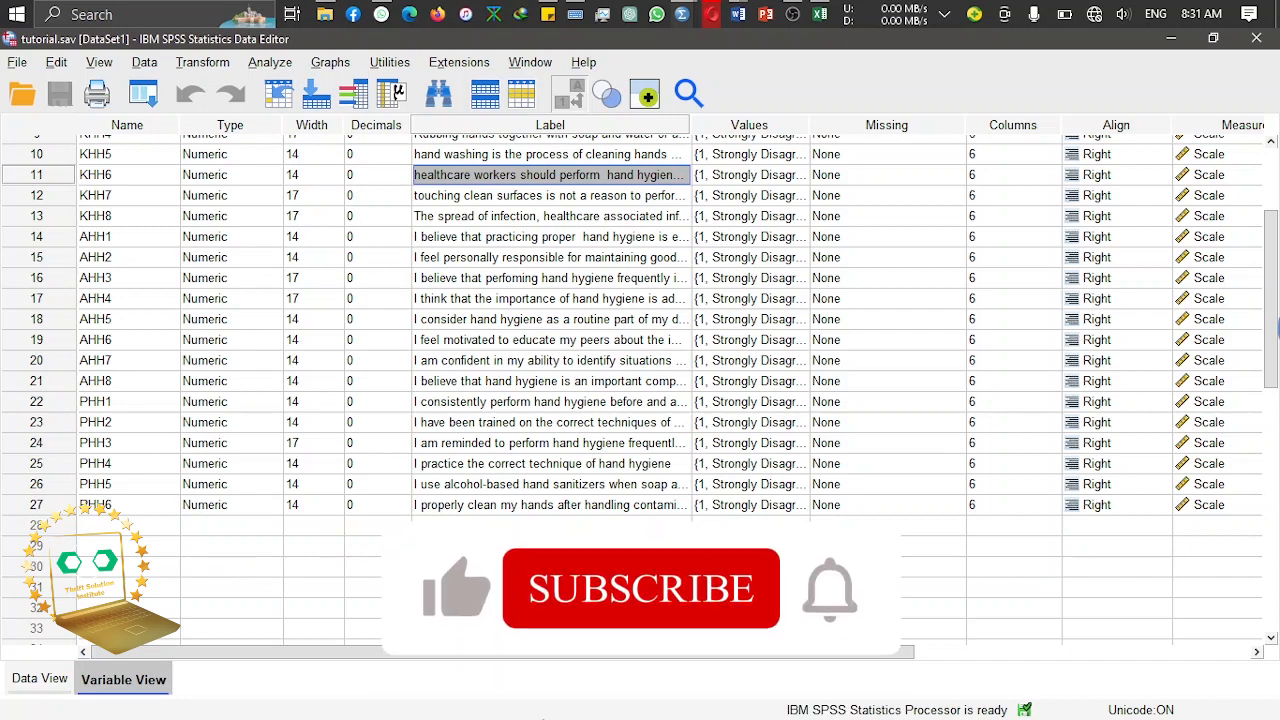
scroll(640, 380, down, 3)
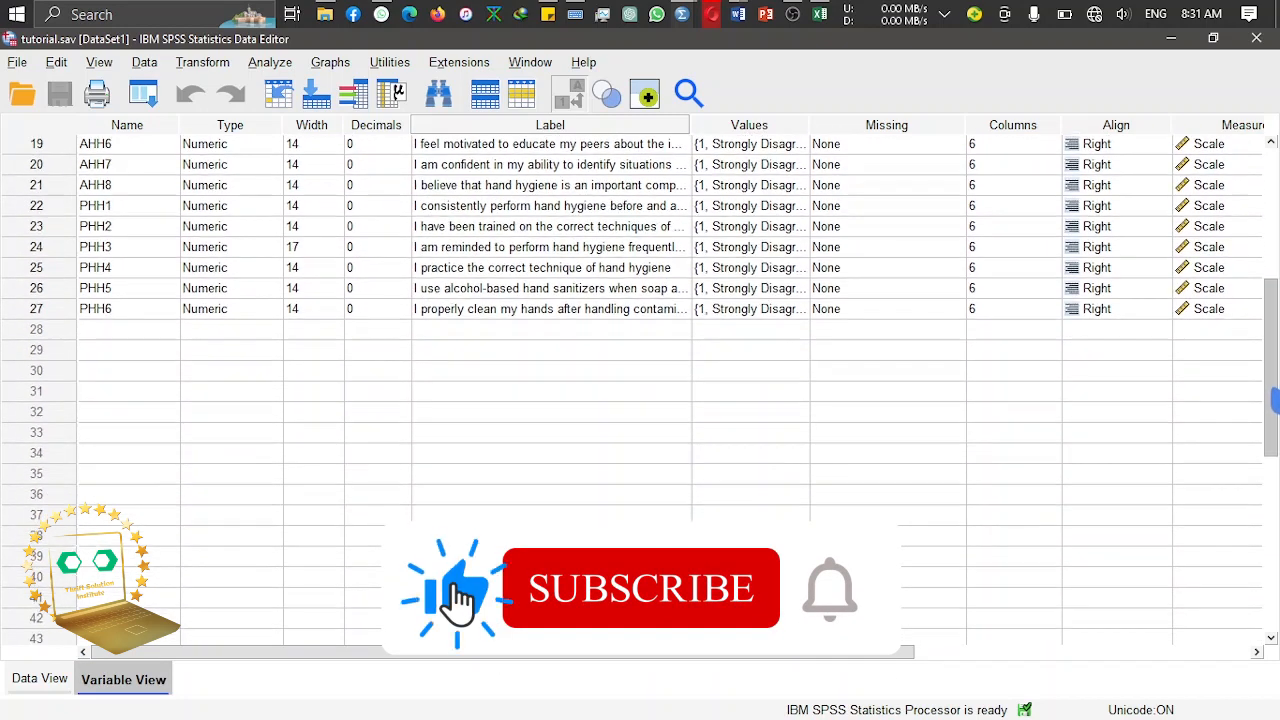
click(40, 329)
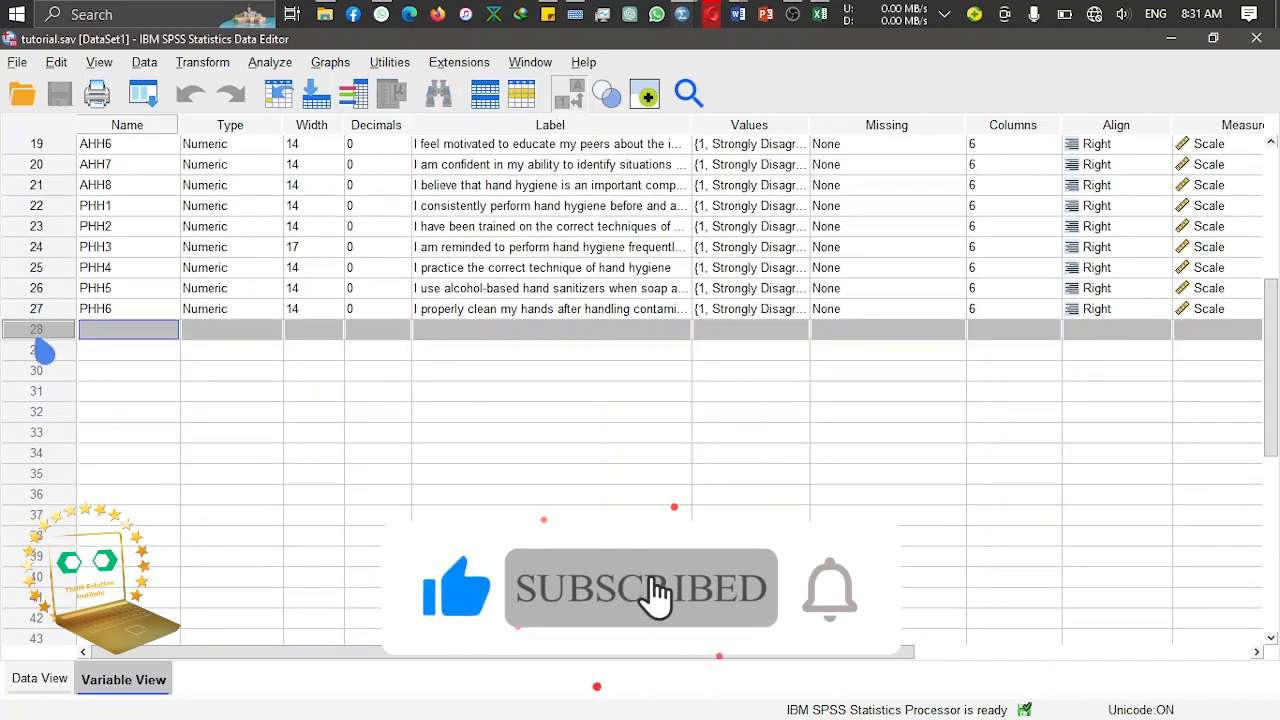
click(131, 336)
text(a)
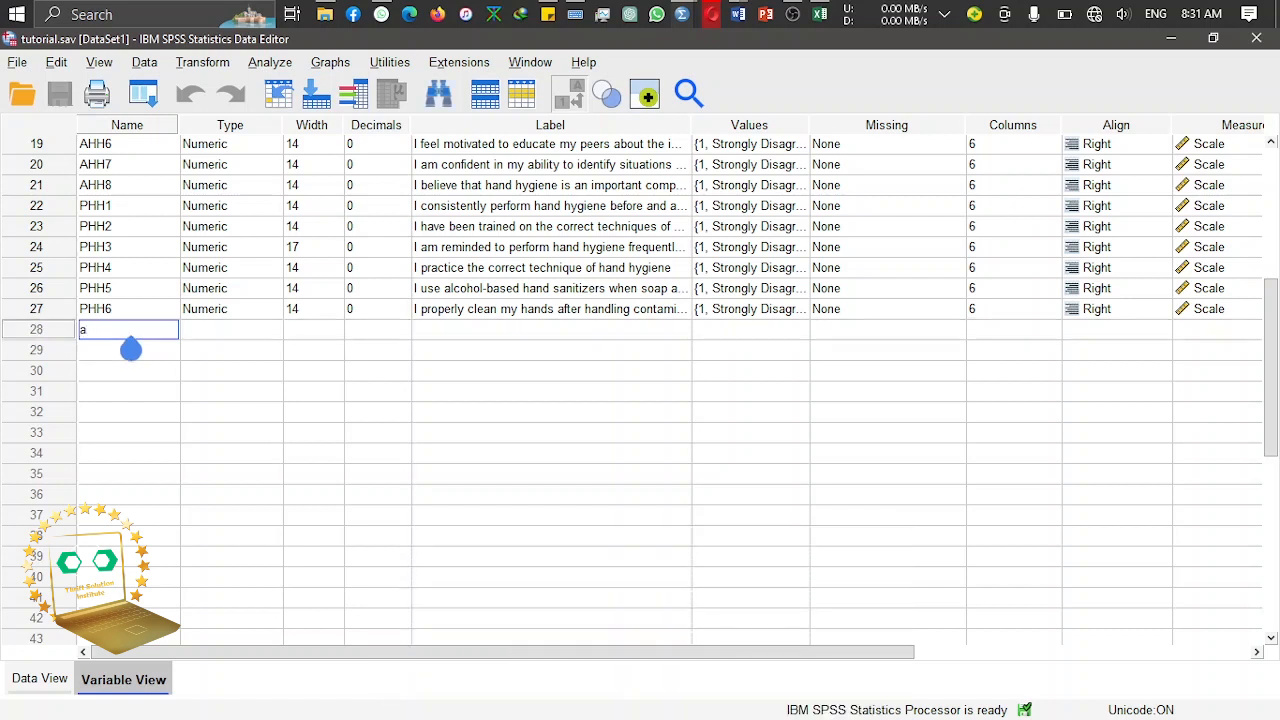
key(Return)
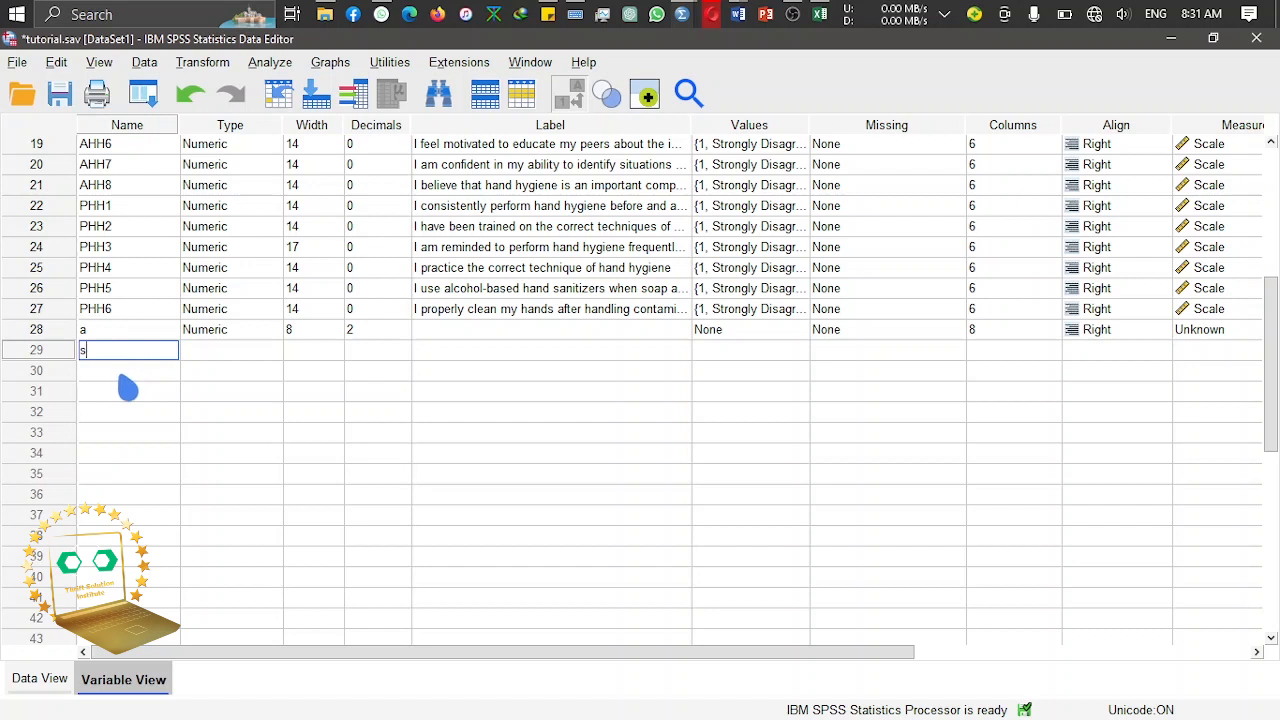
key(Return)
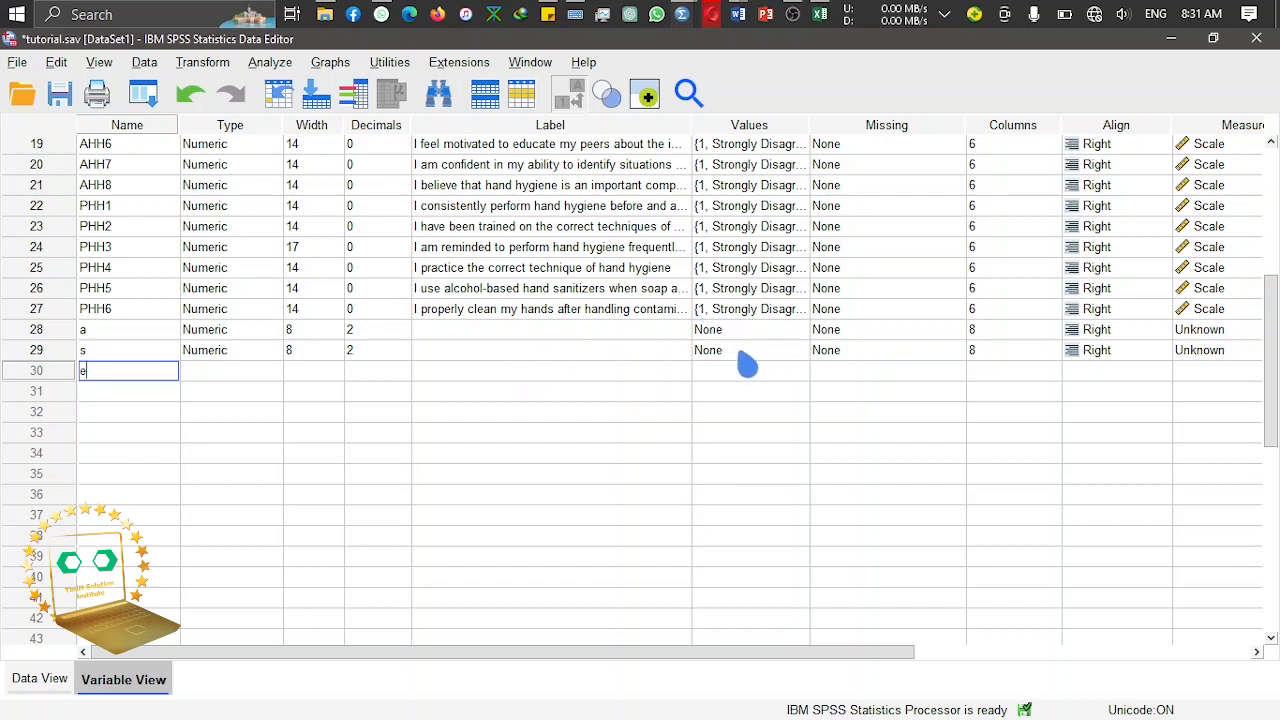
click(614, 346)
Step: Review the Label and Values cells of variables a, s and e, and set the measurement level of a to Scale
drag(539, 329, 534, 364)
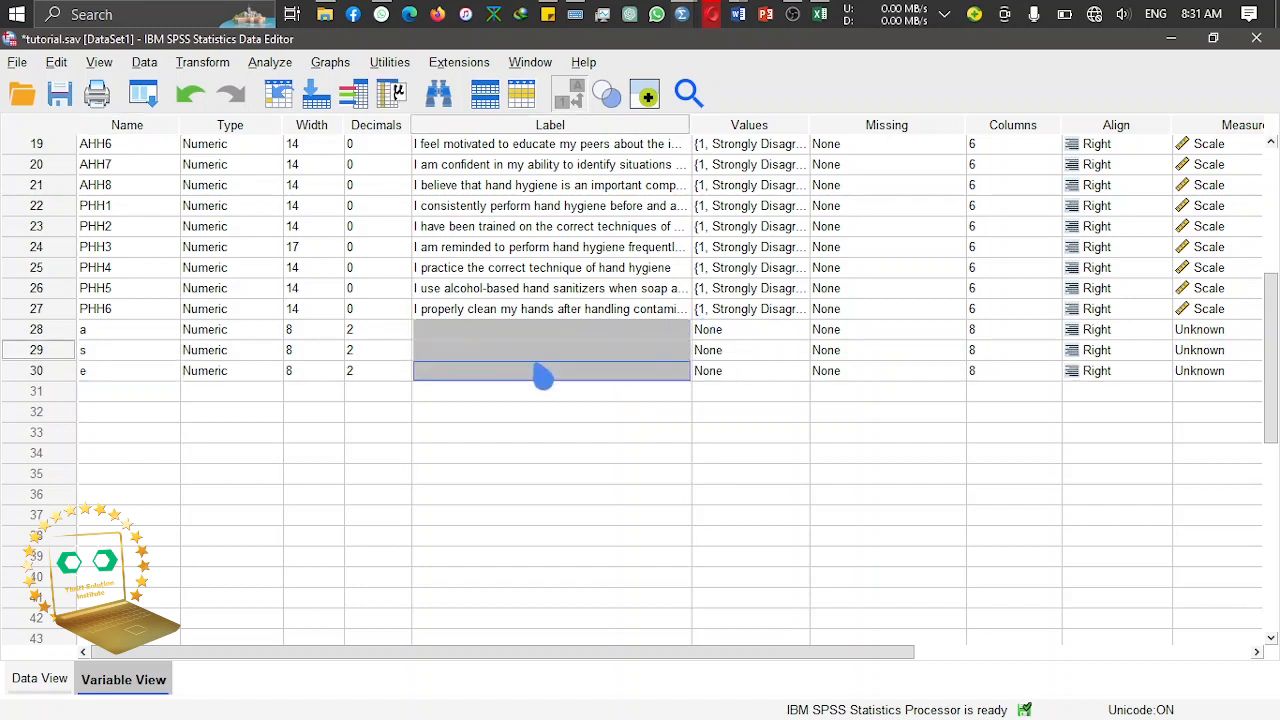
drag(792, 338, 778, 382)
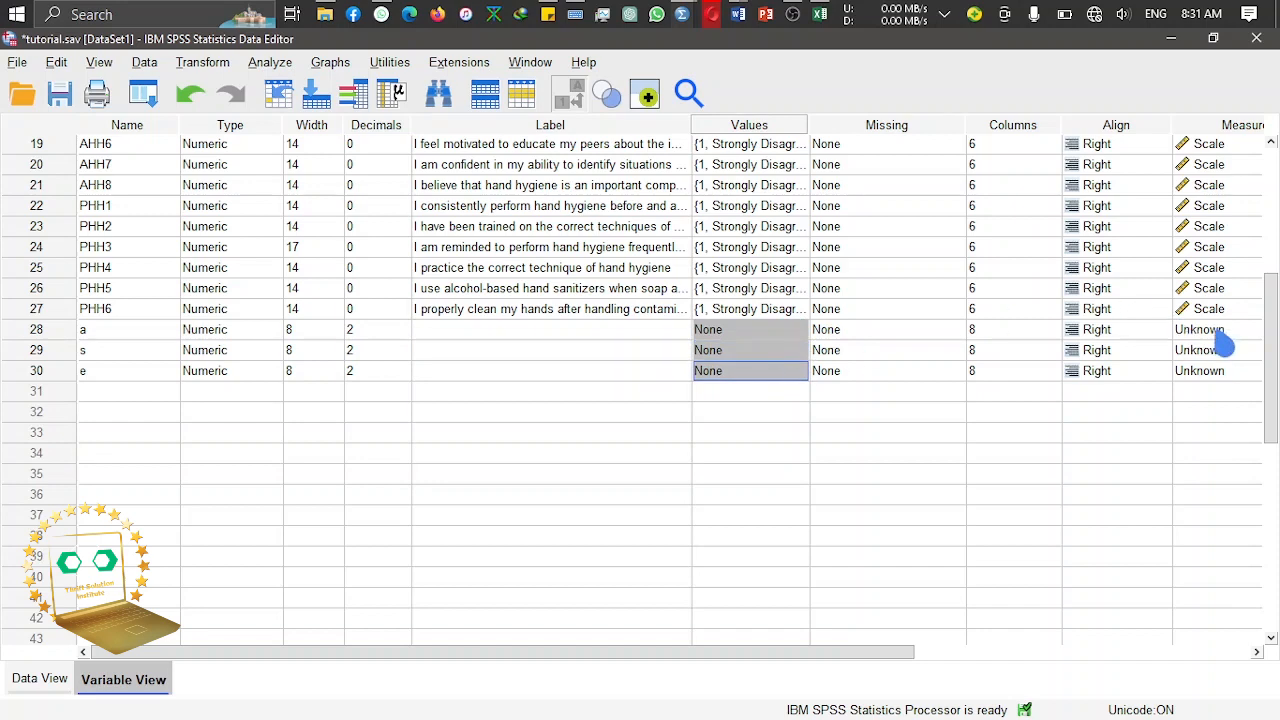
drag(1216, 332, 1191, 357)
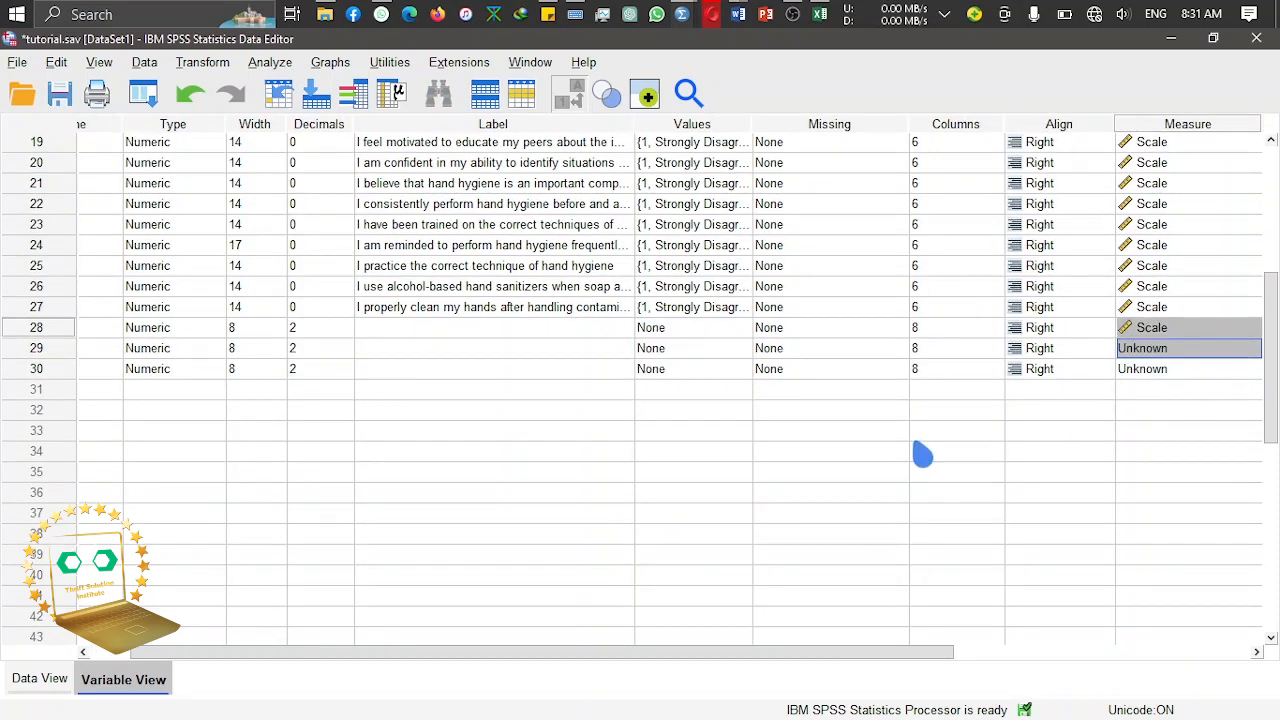
click(689, 436)
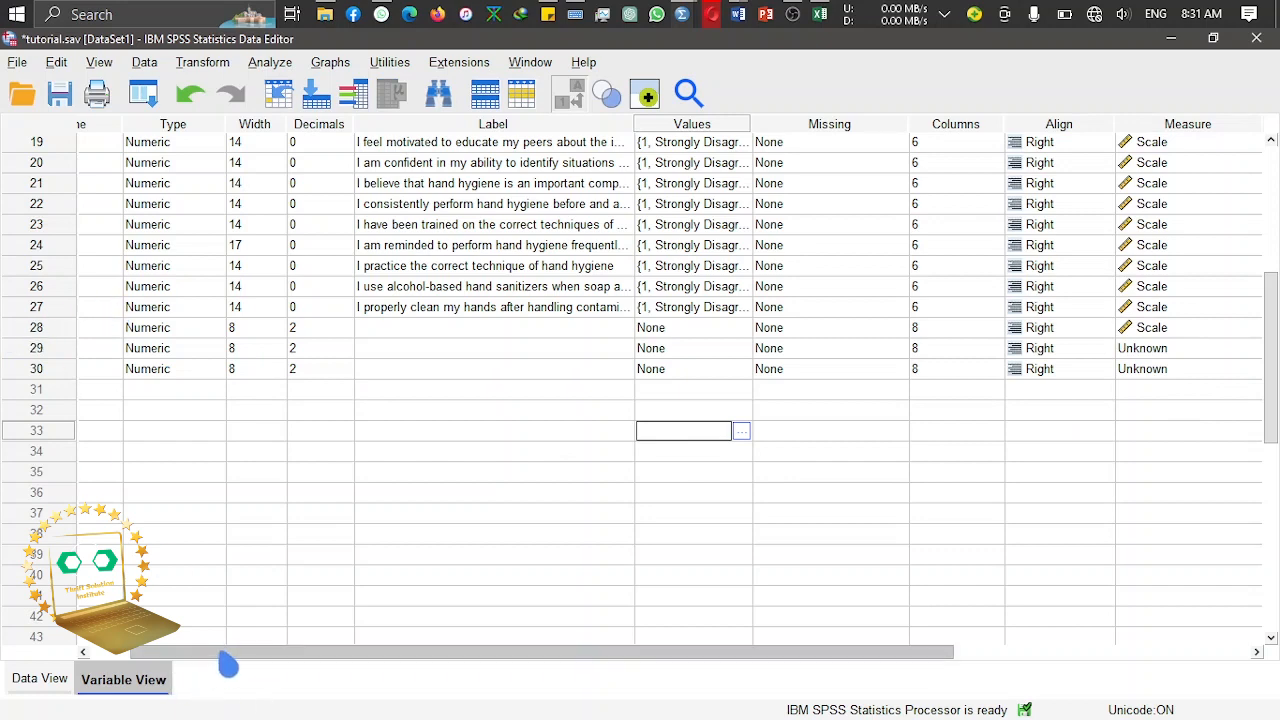
drag(221, 652, 150, 662)
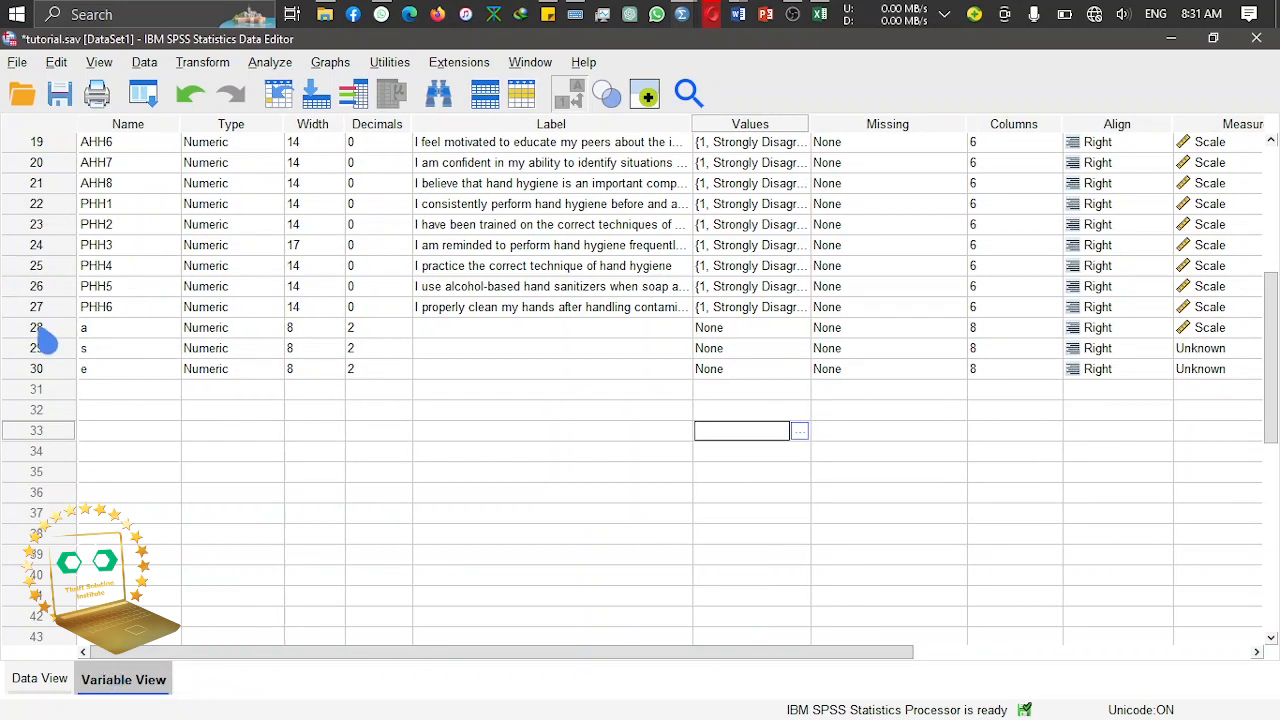
Step: Delete the trial variables a, s and e from rows 28 to 30
drag(45, 330, 52, 386)
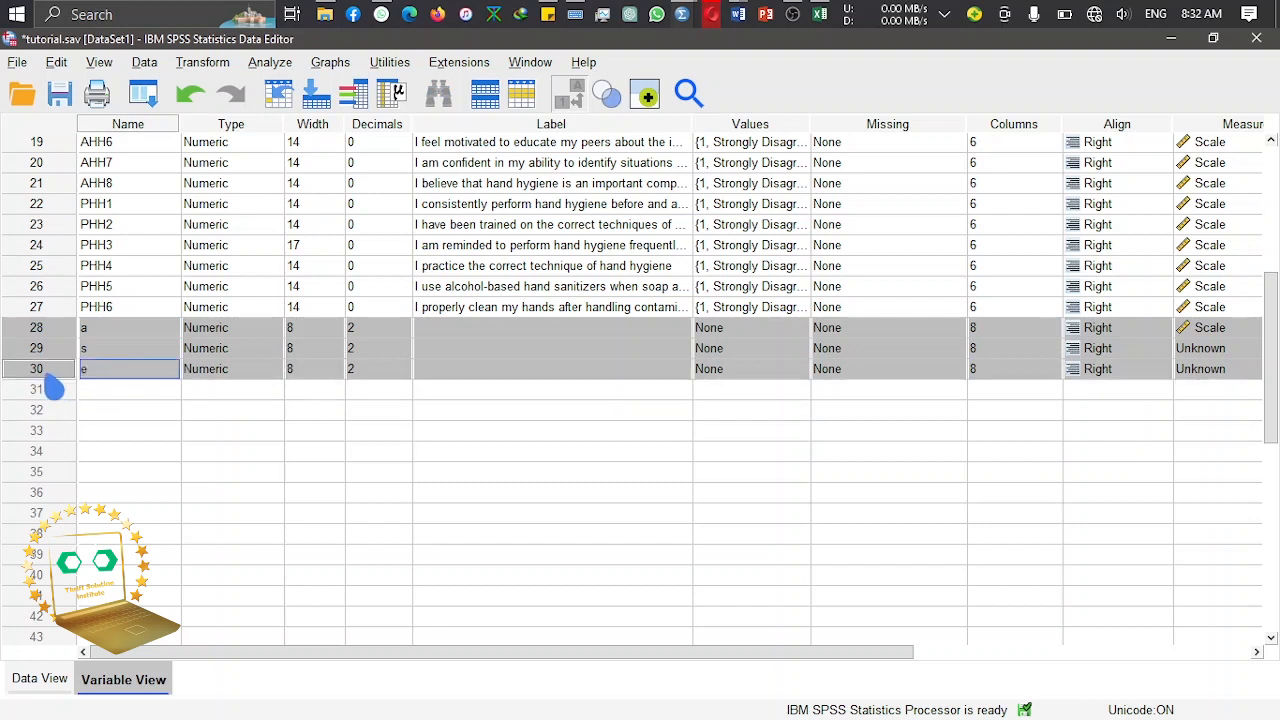
right_click(53, 388)
click(120, 441)
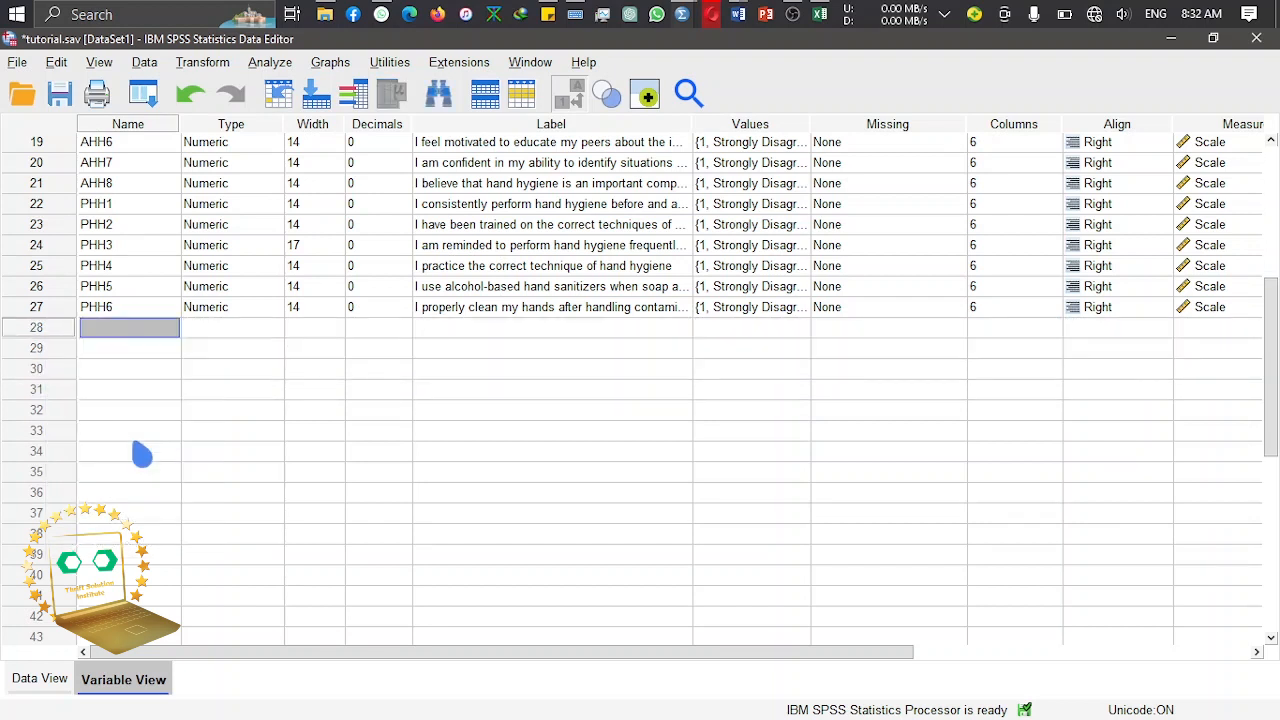
click(58, 312)
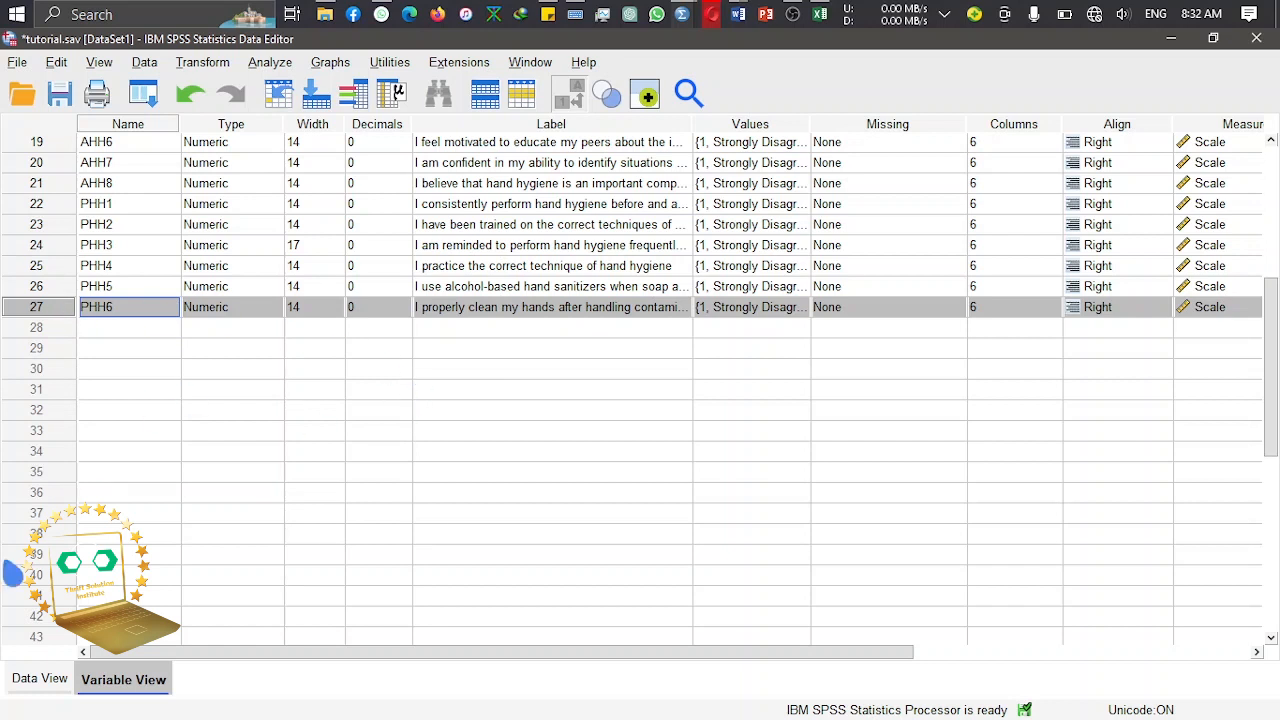
Step: Check the total sample size in Copy-CHAPTER THREE.docx in Word, and return to the SPSS dataset
click(737, 14)
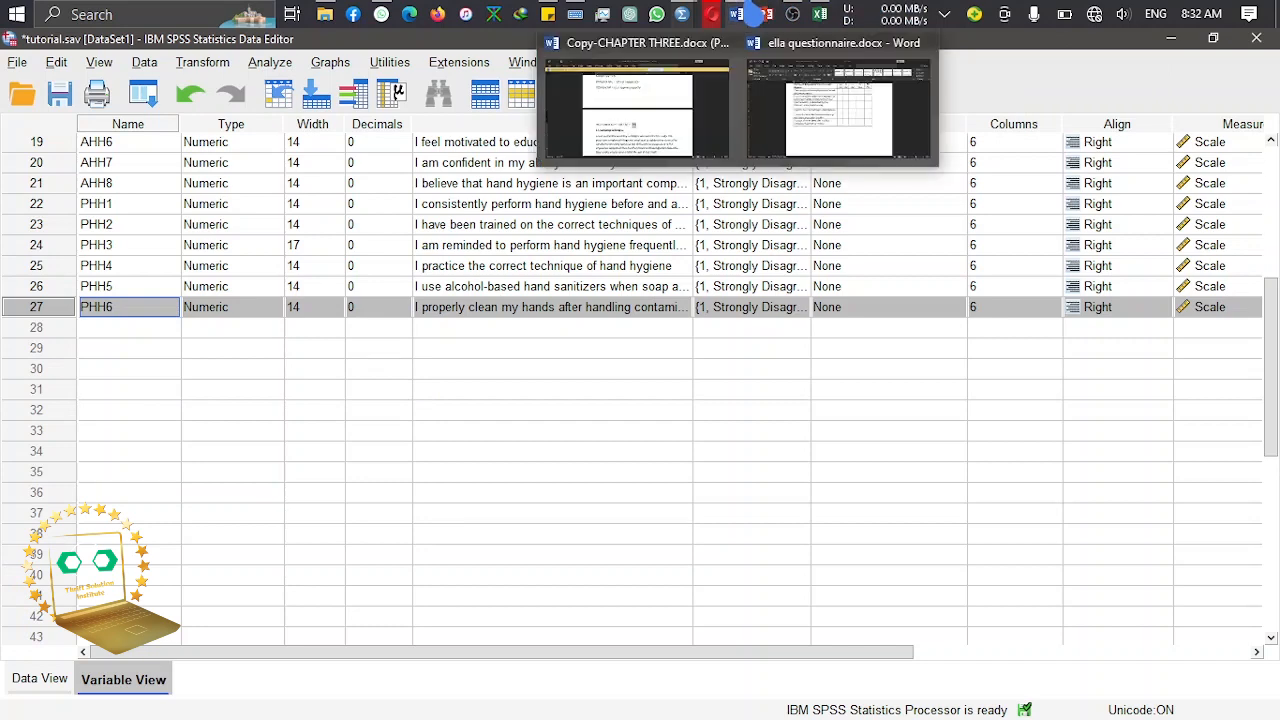
click(657, 100)
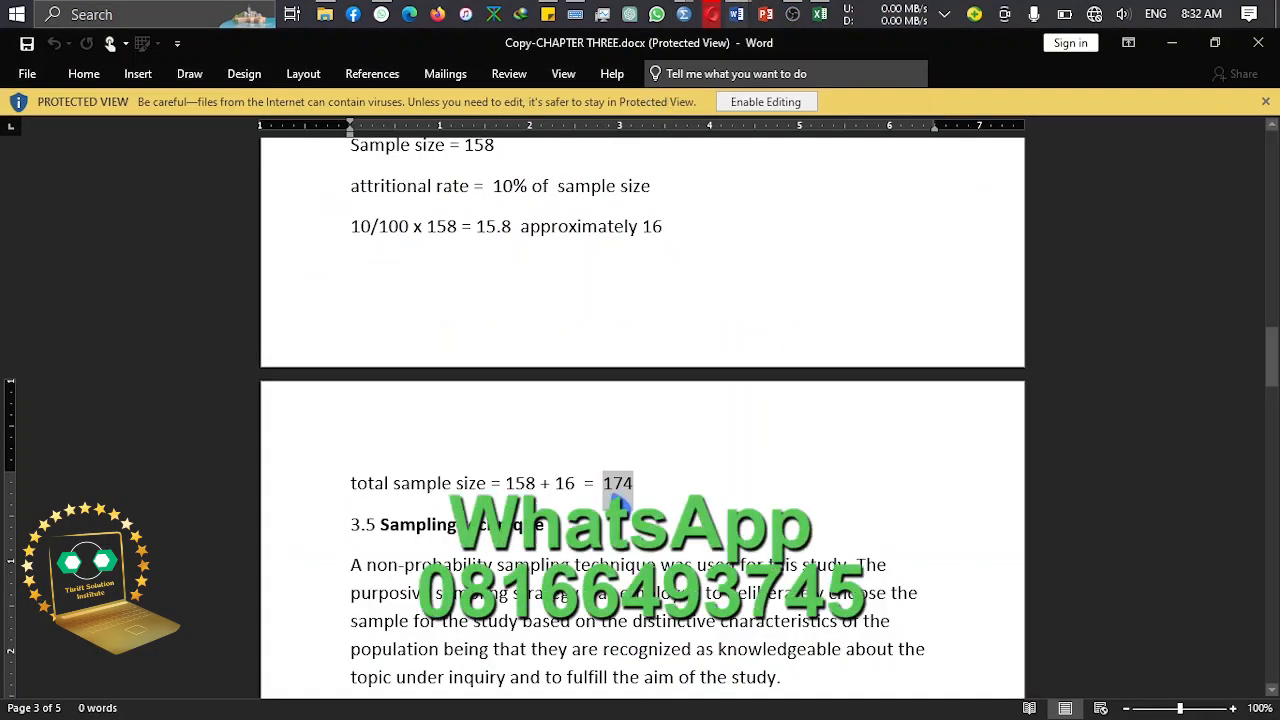
click(1172, 42)
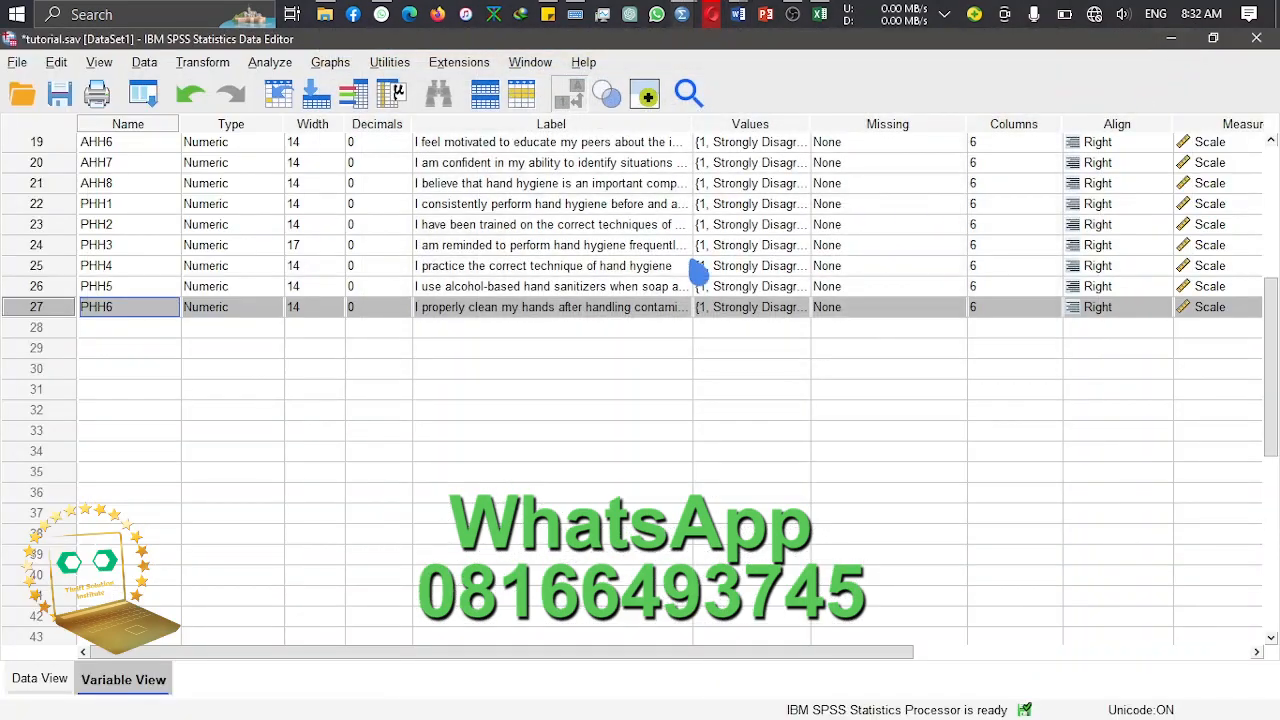
Step: Examine the data down to the last filled case to see how many responses were recorded
click(40, 680)
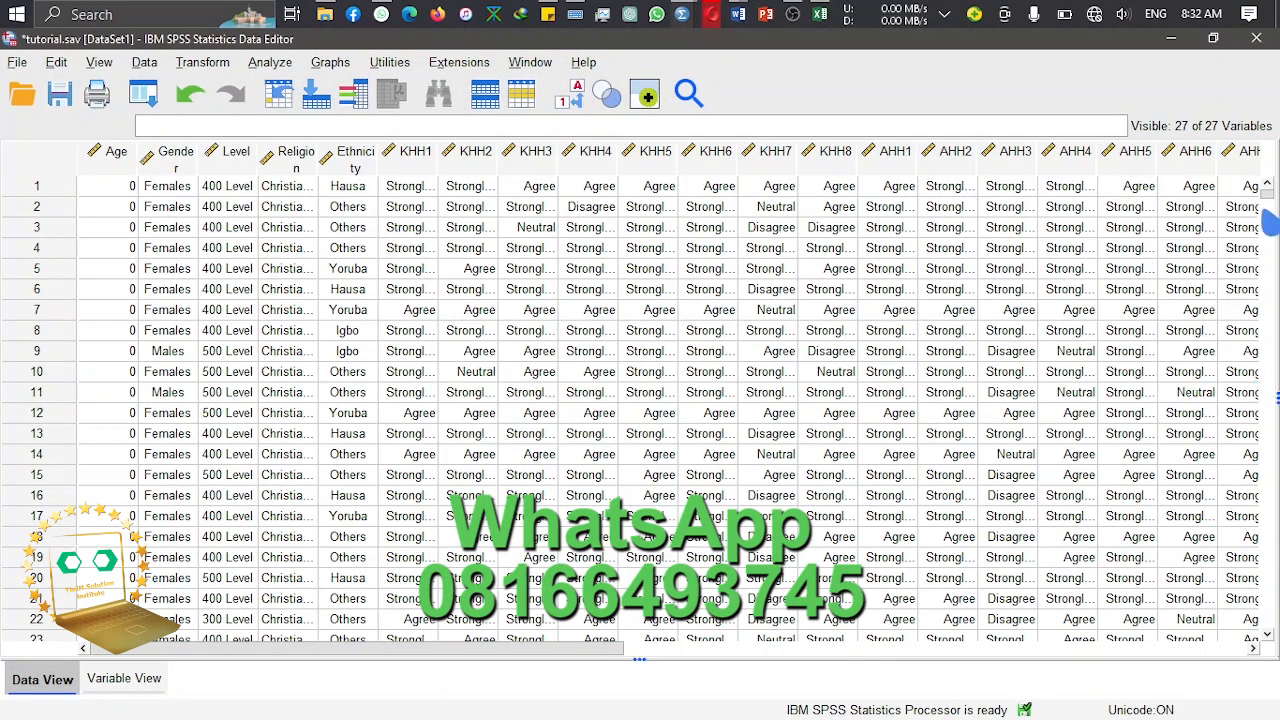
scroll(1270, 224, down, 20)
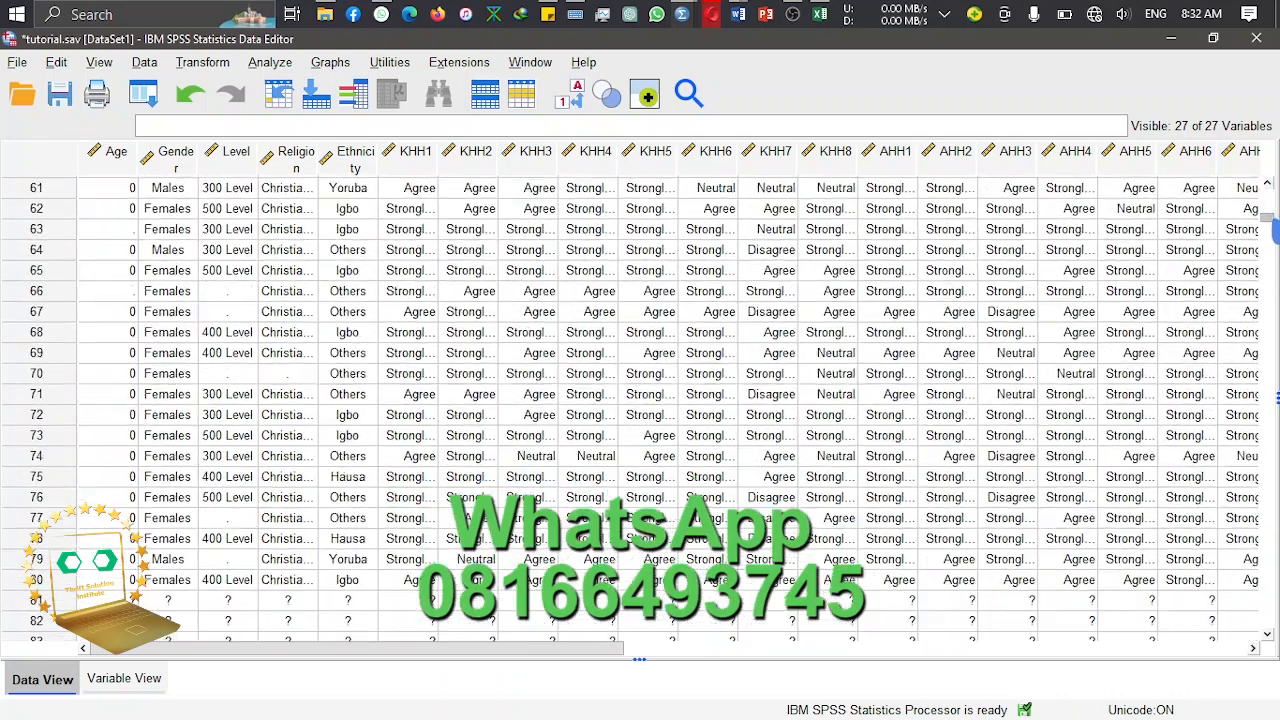
scroll(1274, 229, down, 20)
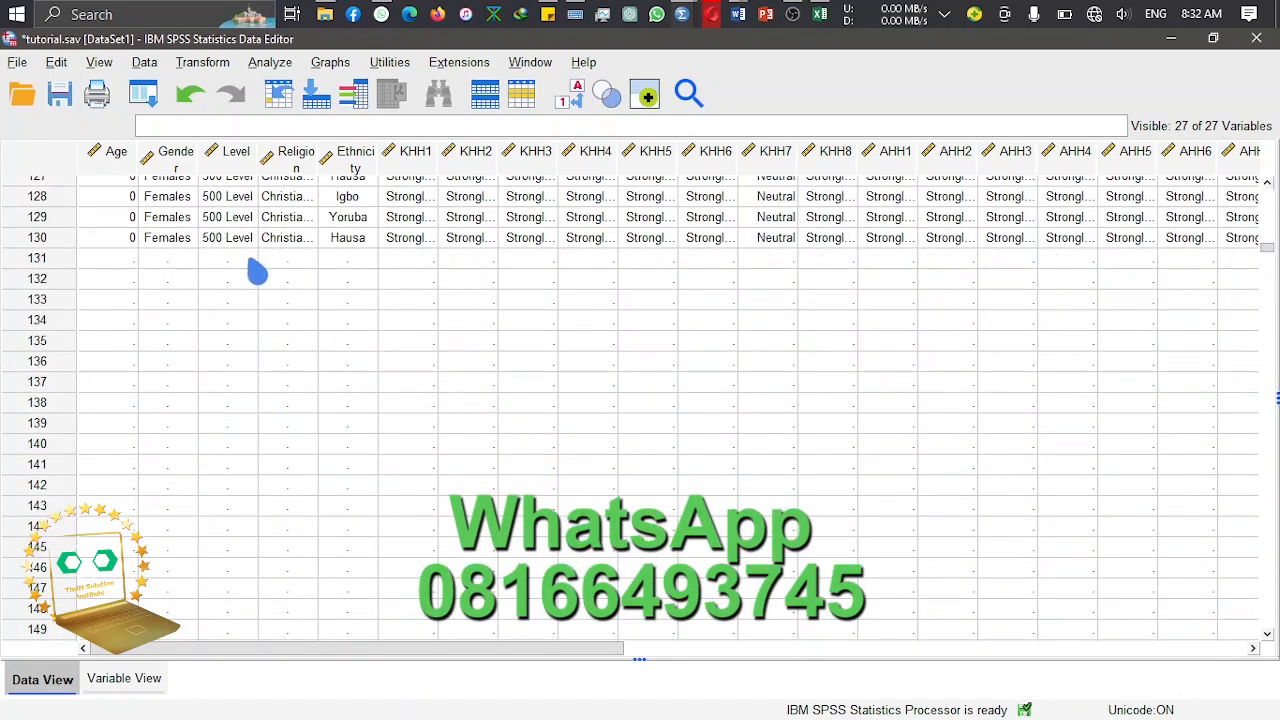
click(60, 258)
click(448, 283)
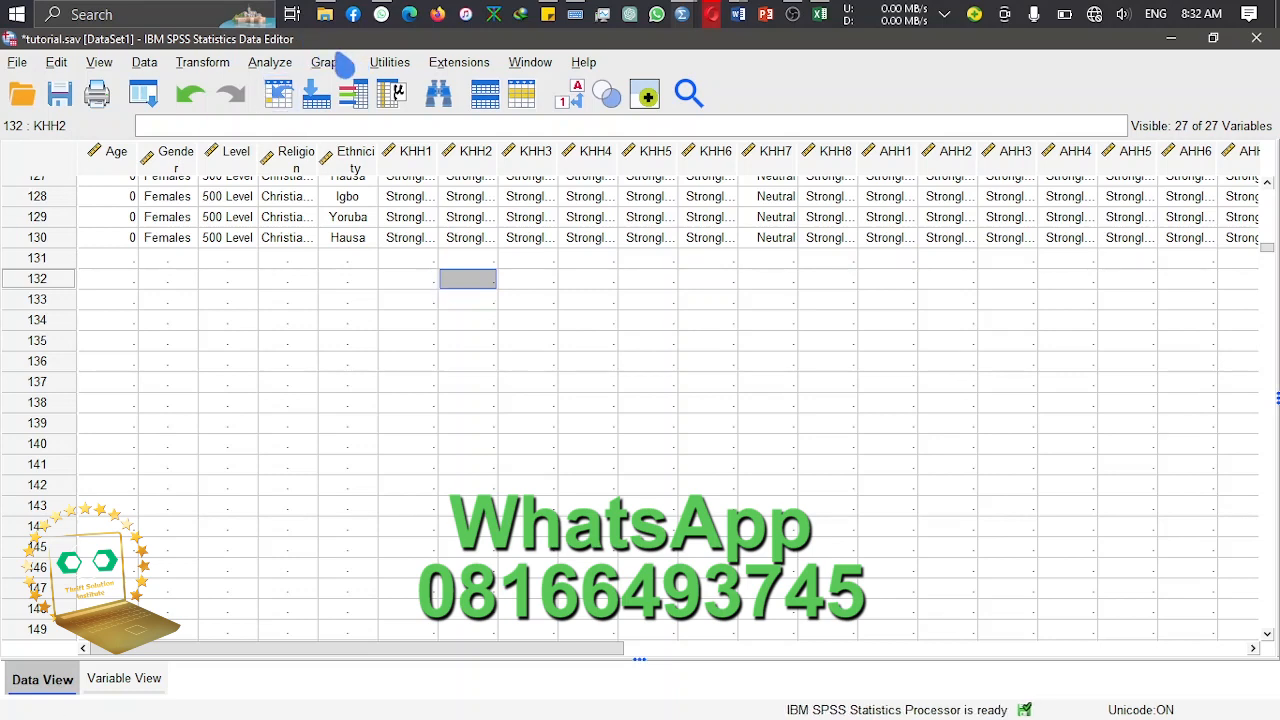
Step: Run a Frequencies analysis on all variables from Age to the last hand hygiene item, creating APA style tables
click(283, 64)
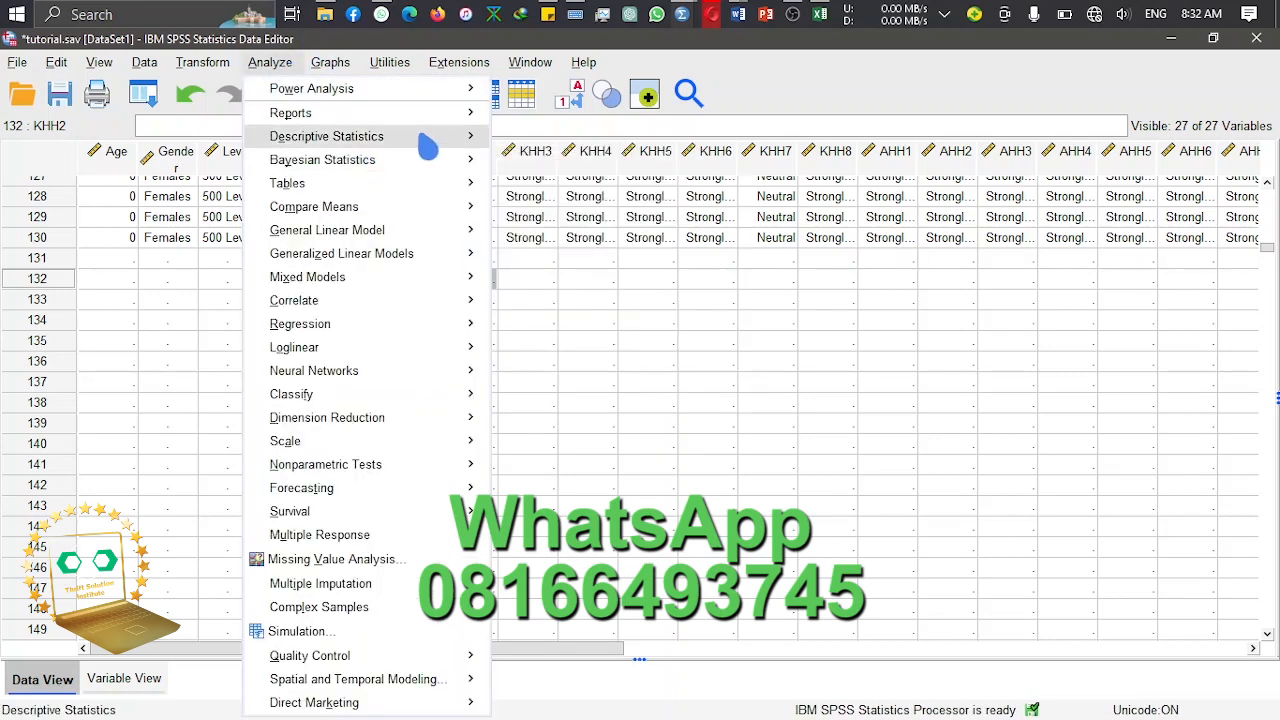
mouse_move(428, 147)
click(548, 140)
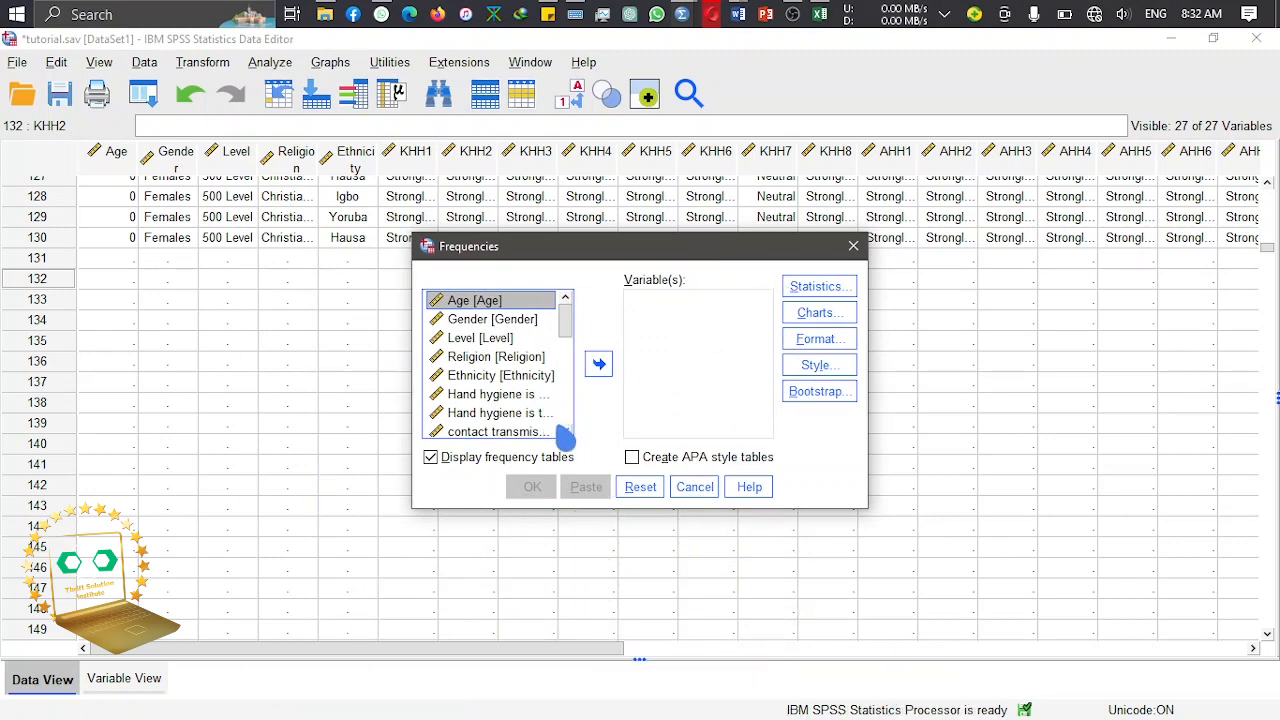
scroll(570, 430, down, 6)
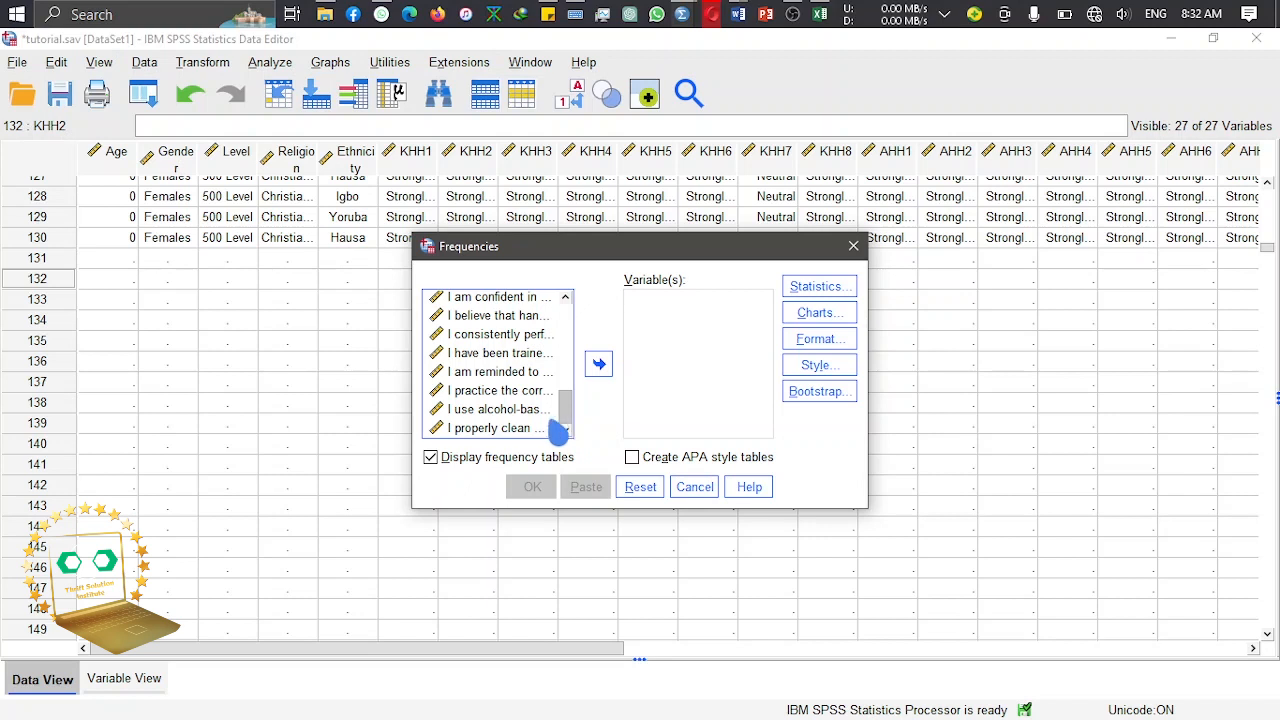
shift+click(508, 430)
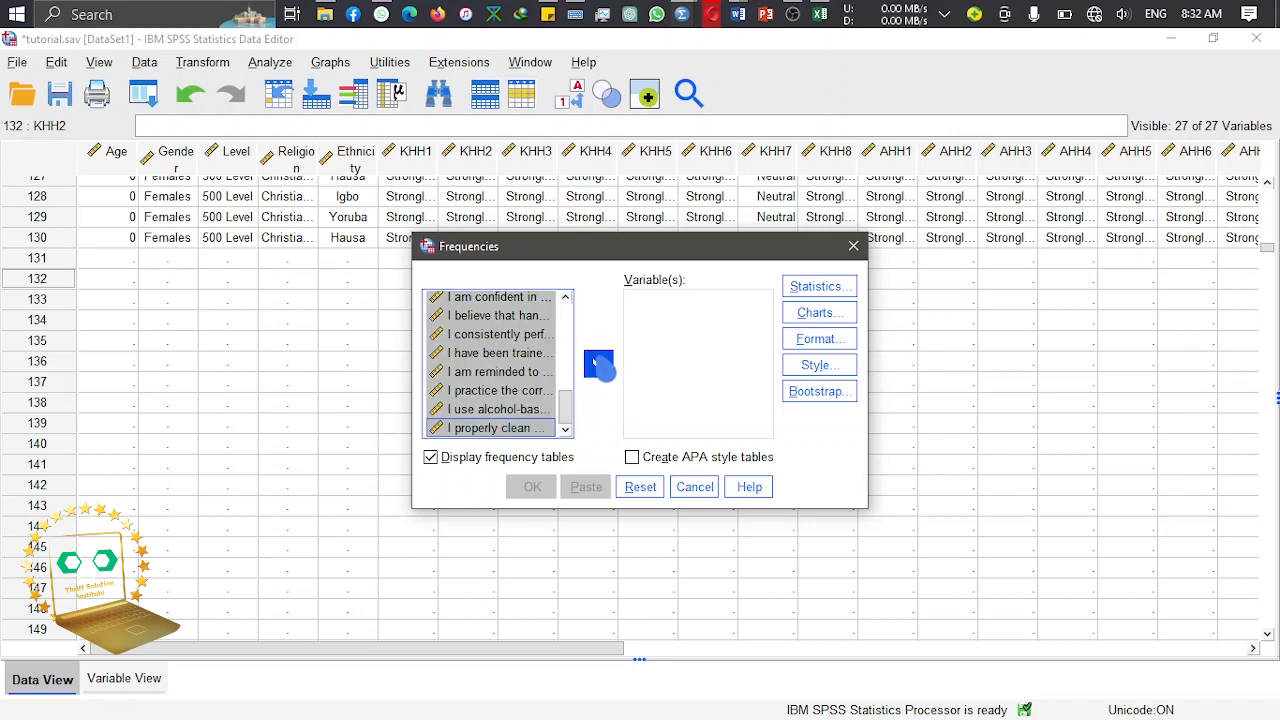
click(599, 364)
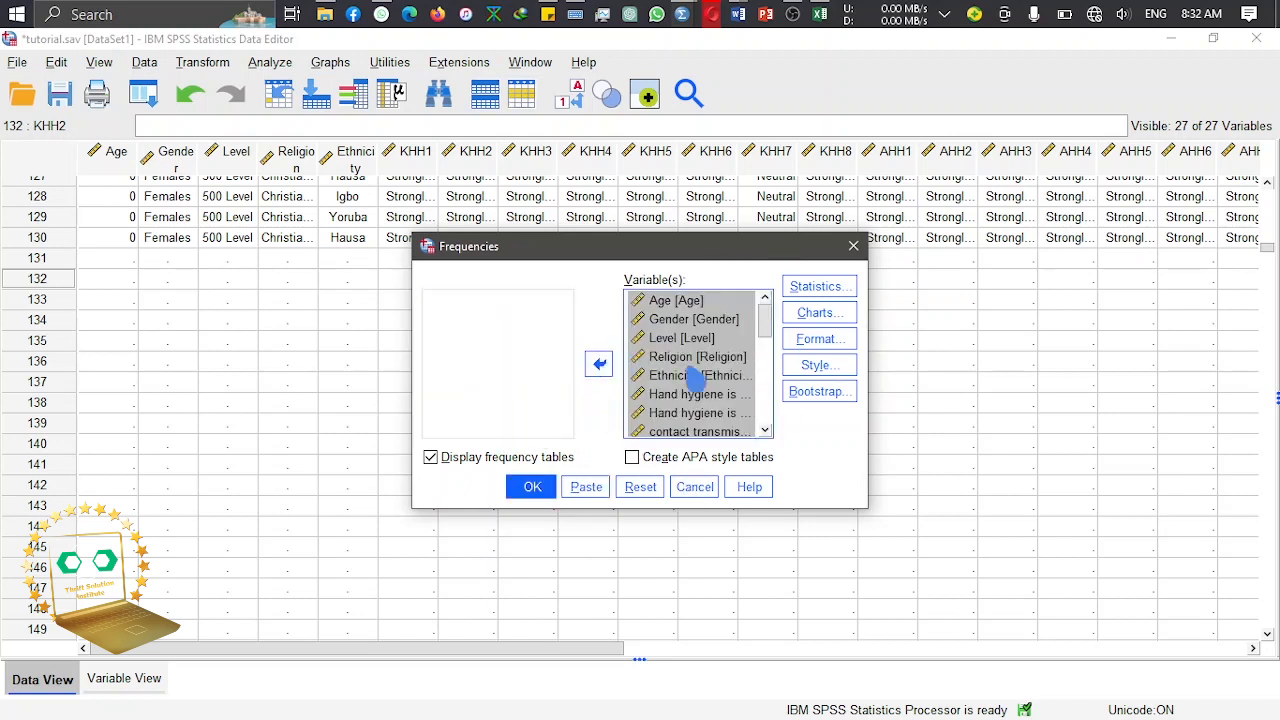
click(650, 458)
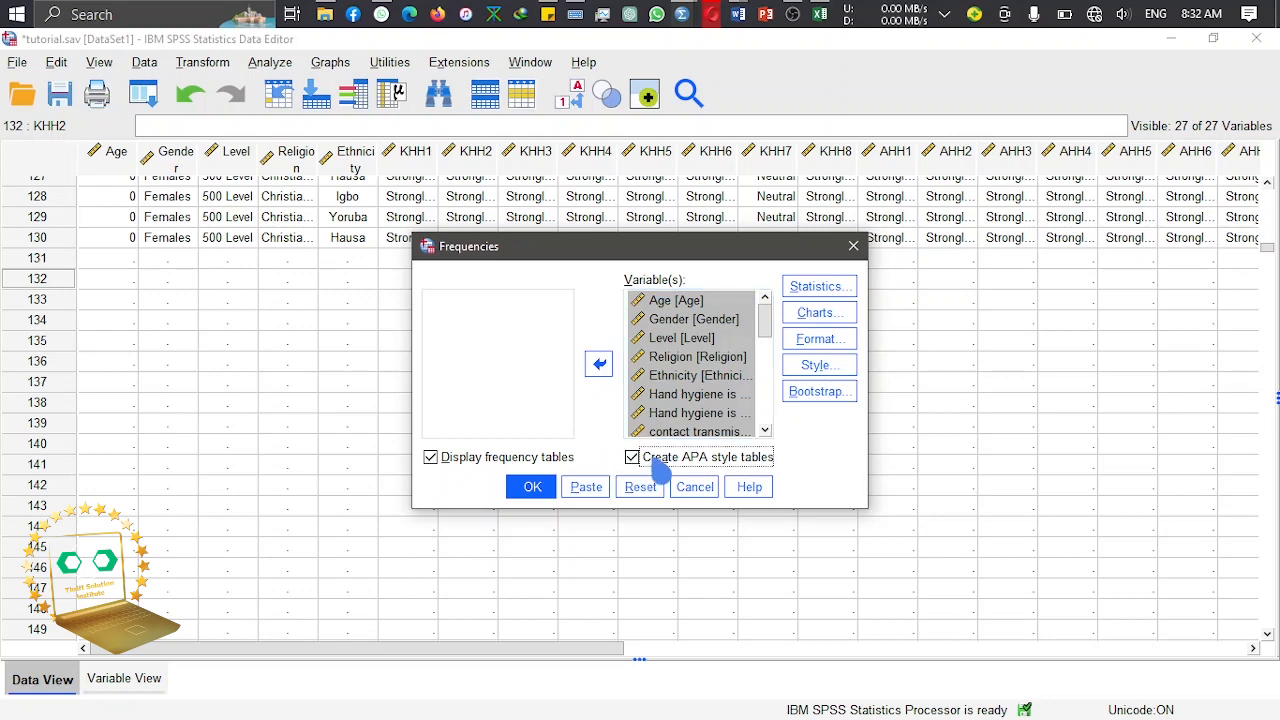
click(532, 487)
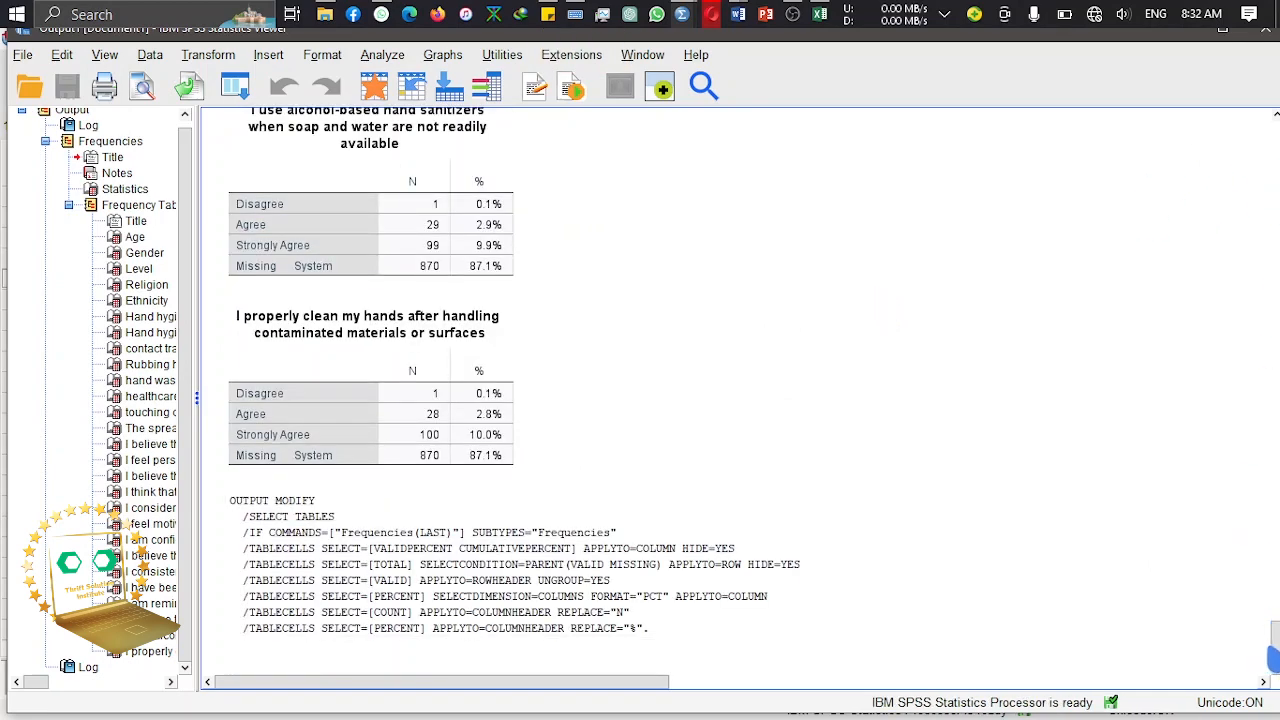
Step: Examine the frequency tables in the output, starting from the Age table
drag(1276, 655, 1276, 452)
click(134, 237)
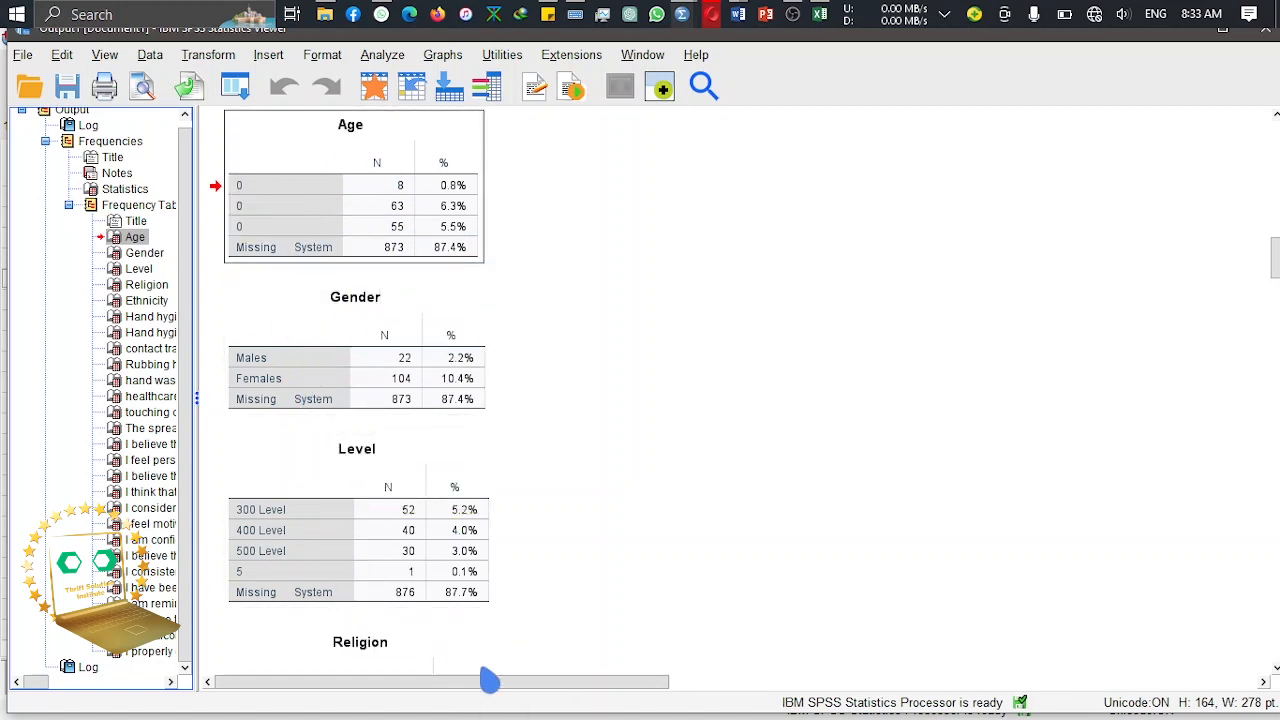
Step: Return to the dataset and clear all empty cases from row 131 to the end, checking that case 130 is the last one
click(432, 240)
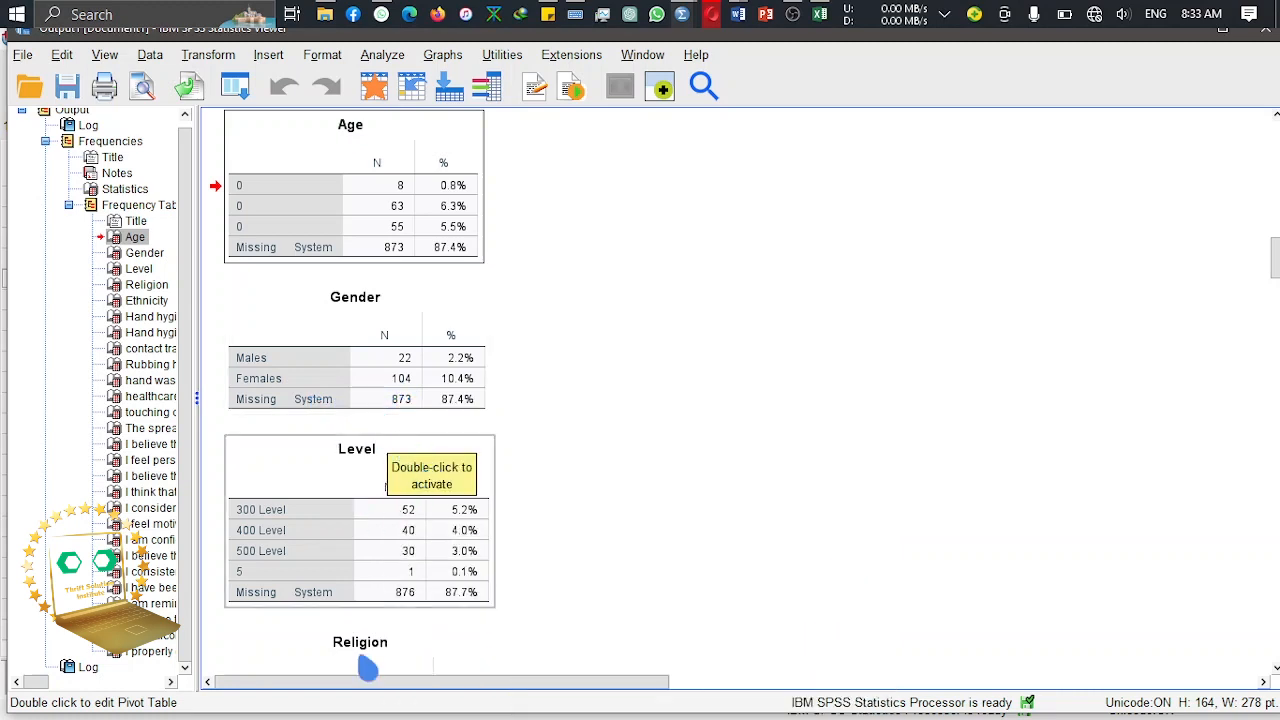
click(1175, 42)
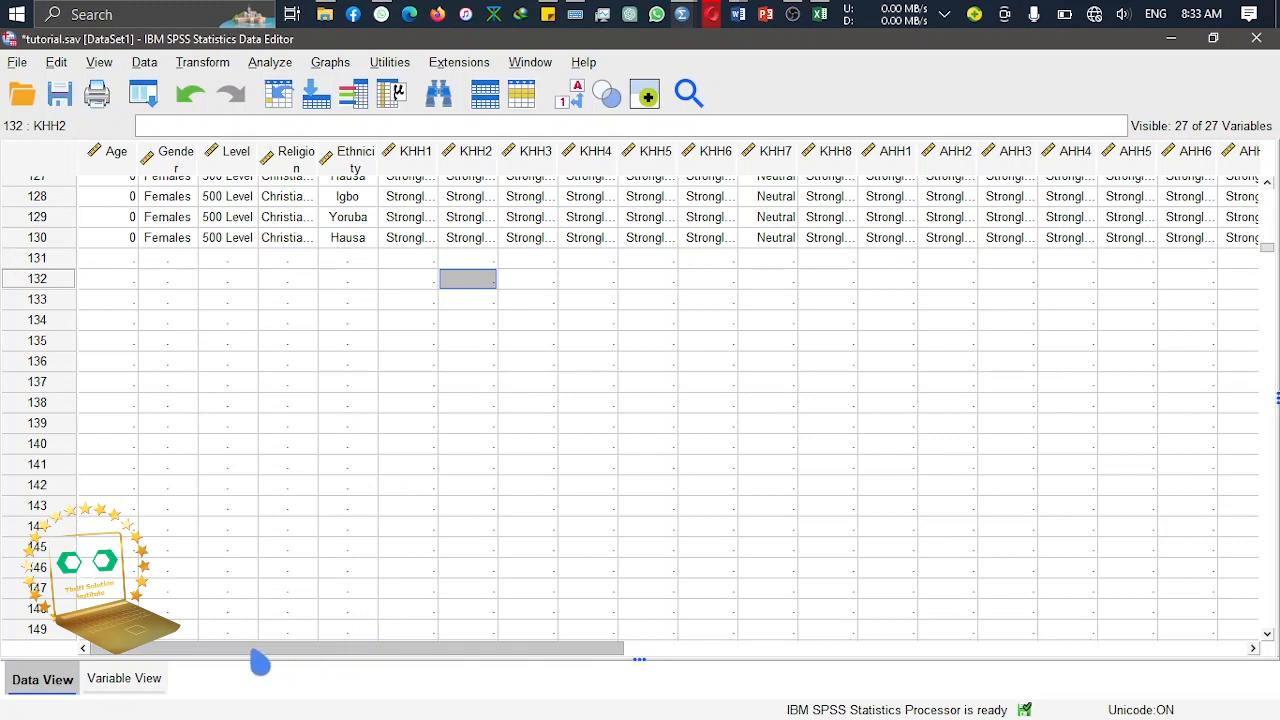
click(37, 246)
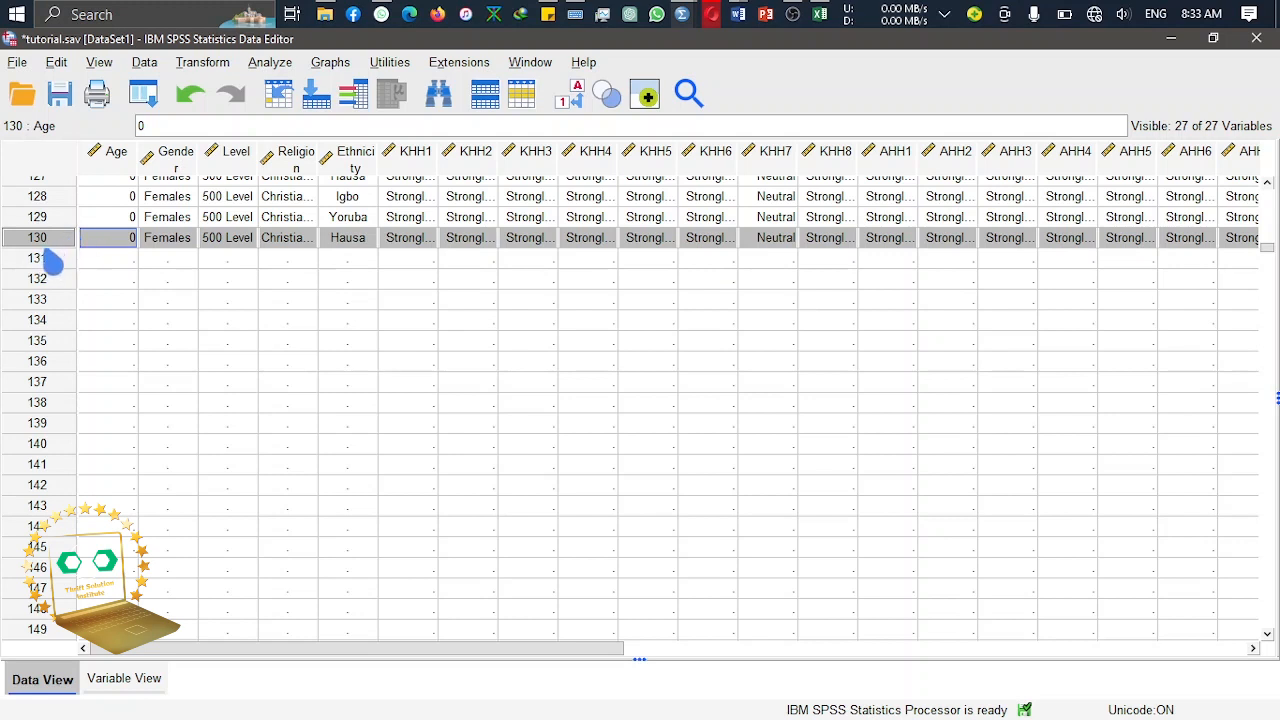
drag(50, 261, 103, 688)
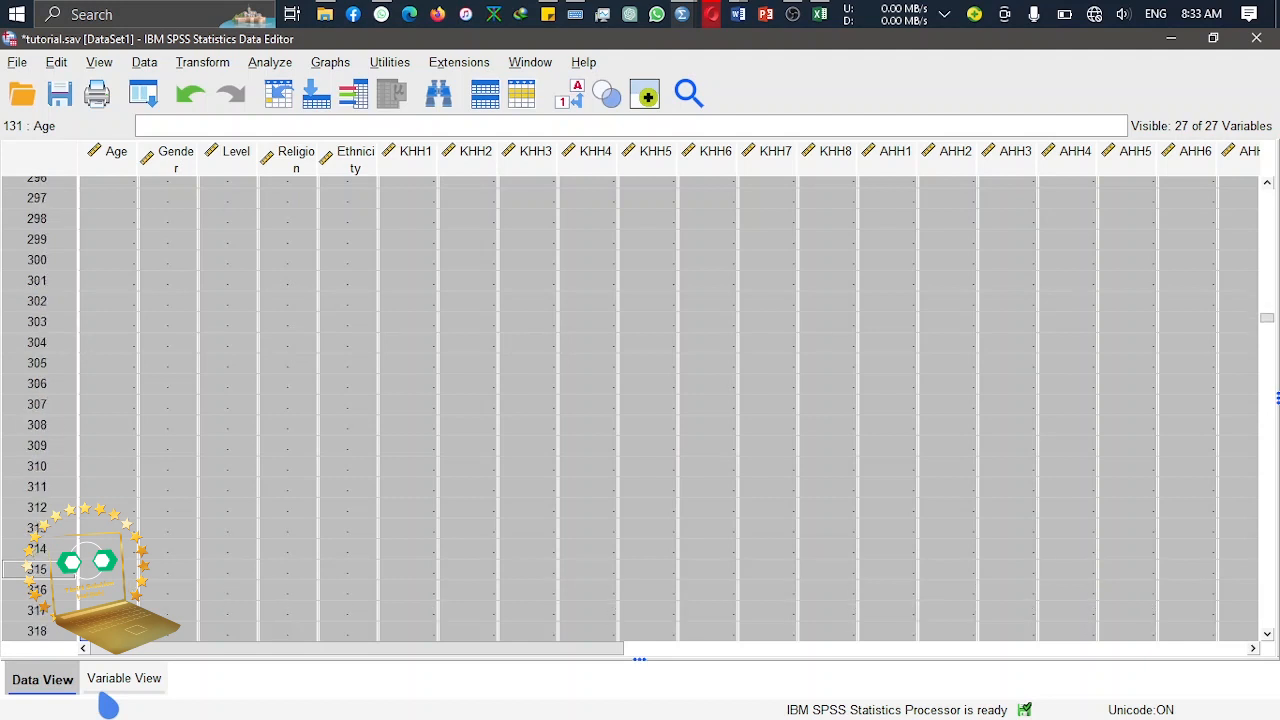
drag(108, 706, 108, 706)
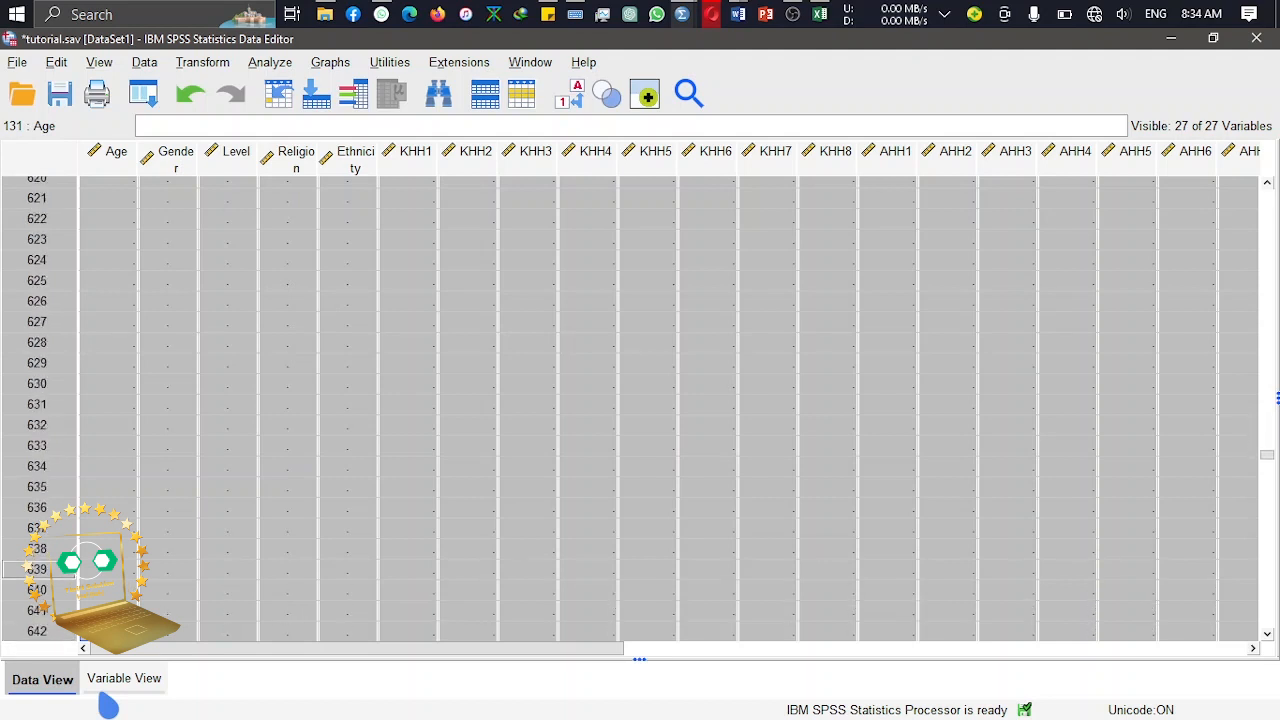
drag(100, 693, 108, 706)
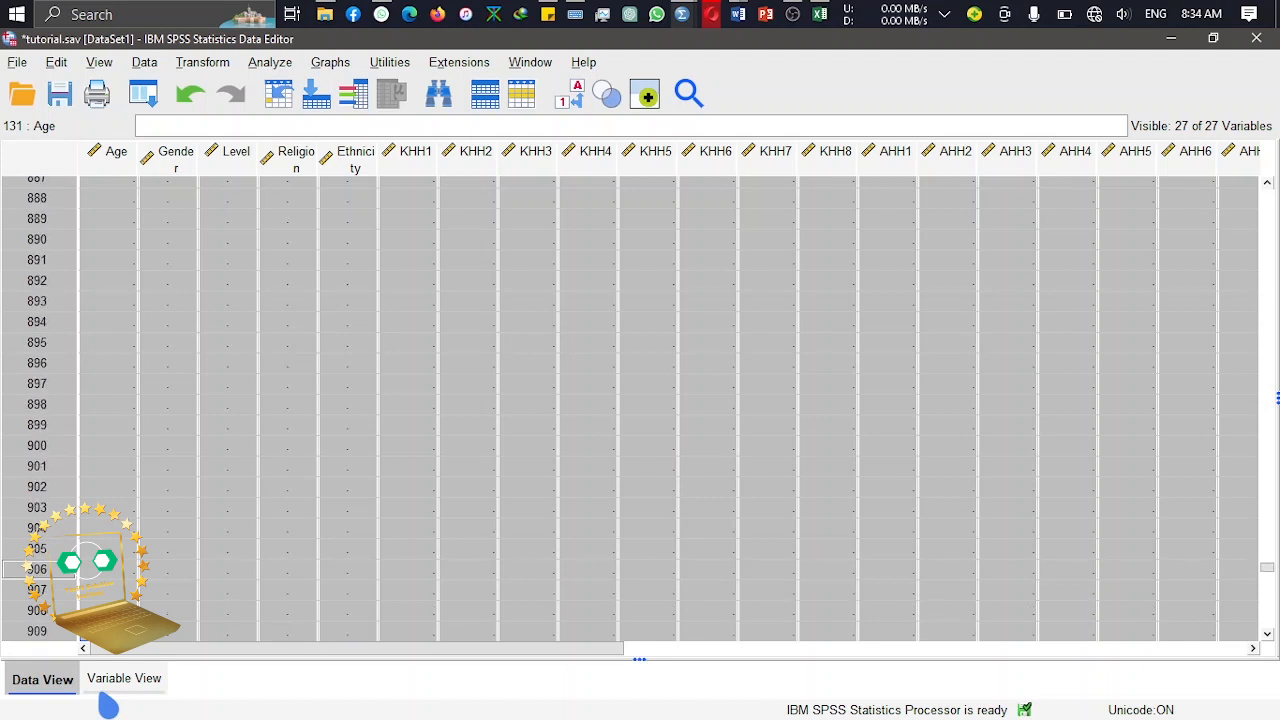
drag(108, 706, 108, 706)
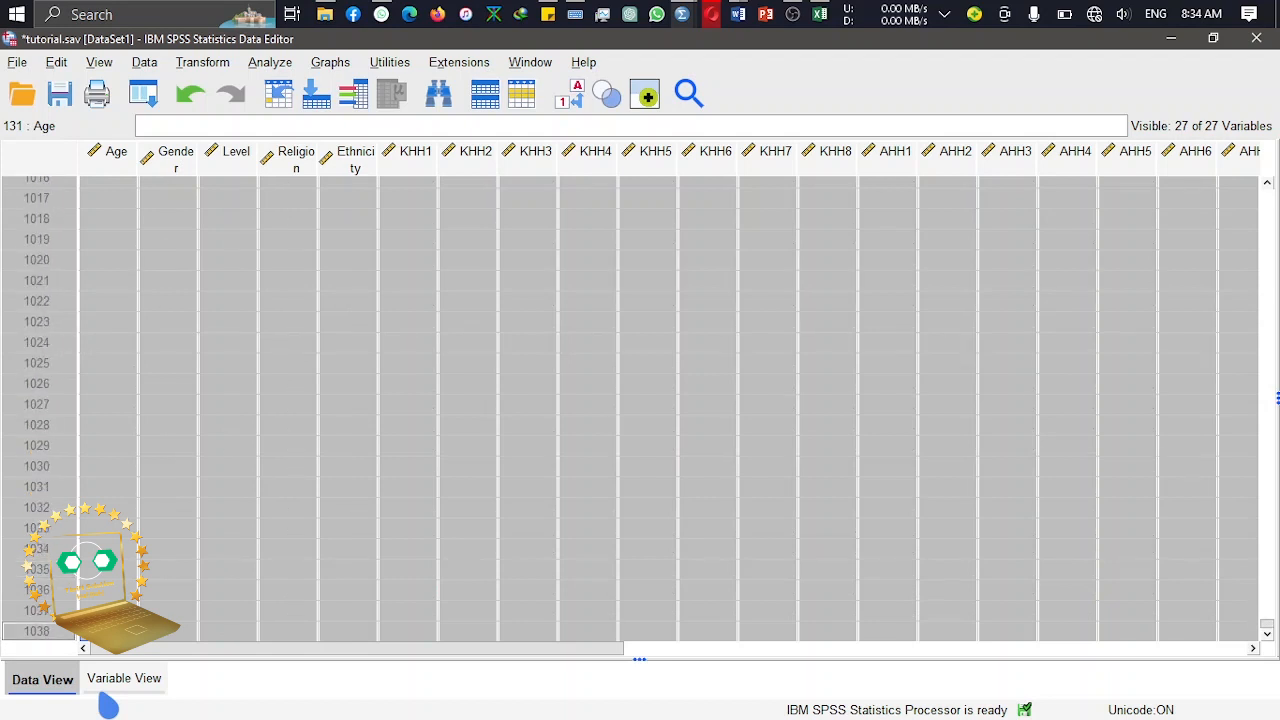
right_click(44, 617)
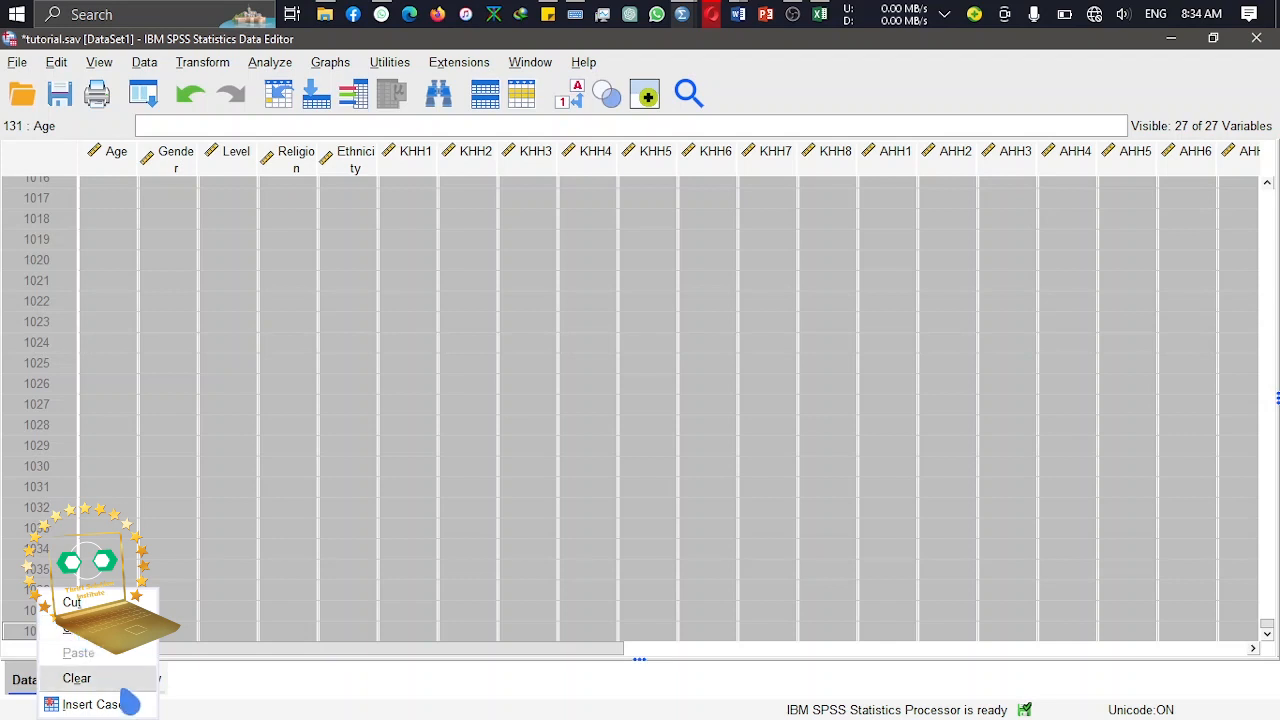
click(88, 680)
click(771, 462)
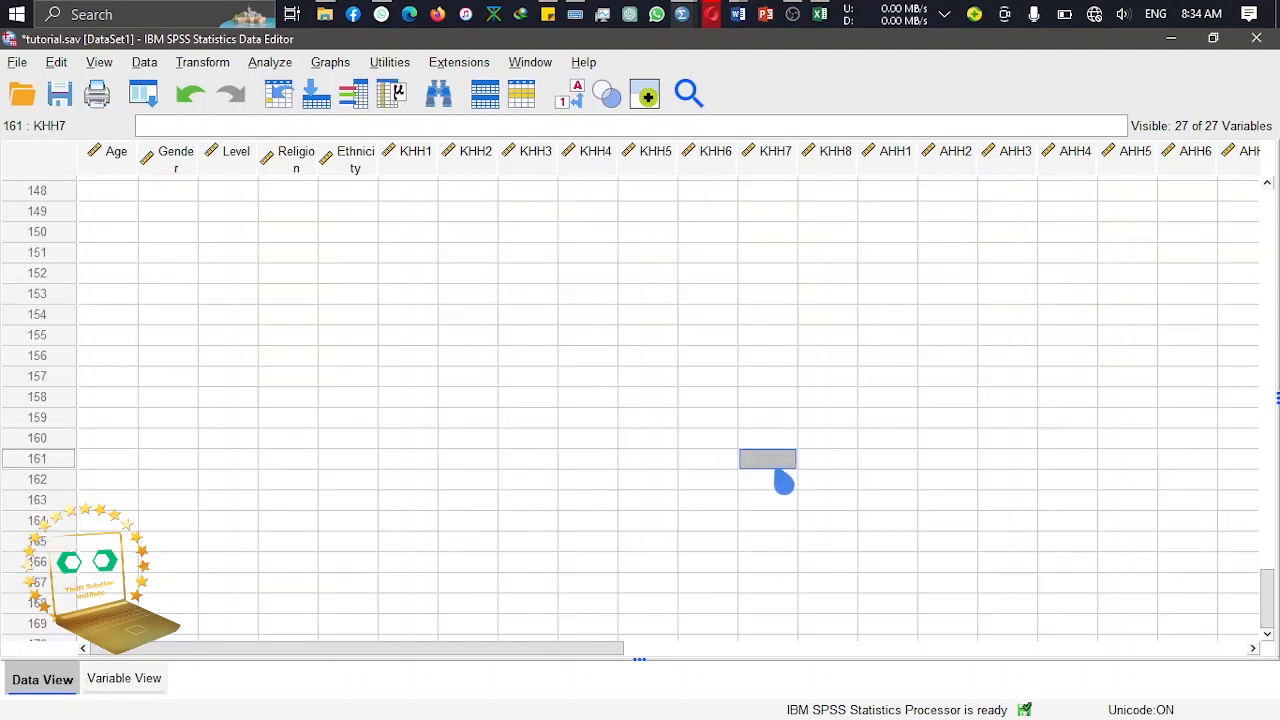
drag(1268, 594, 1270, 509)
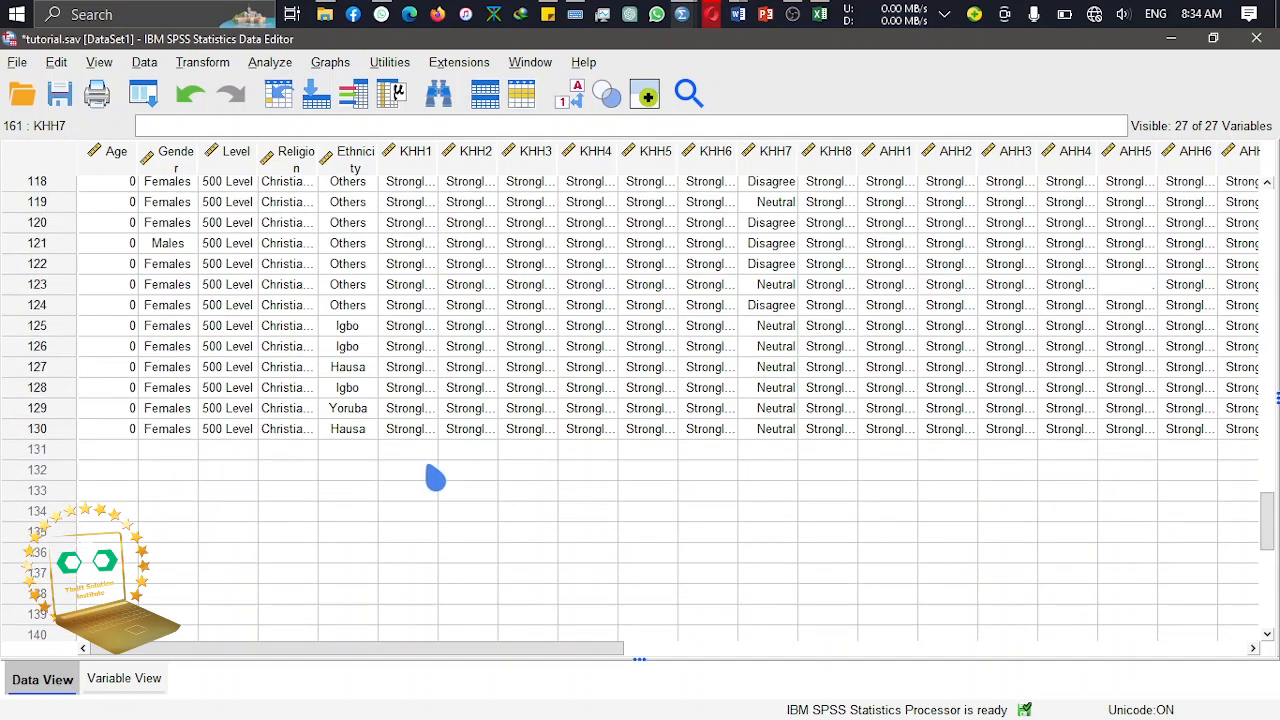
click(58, 436)
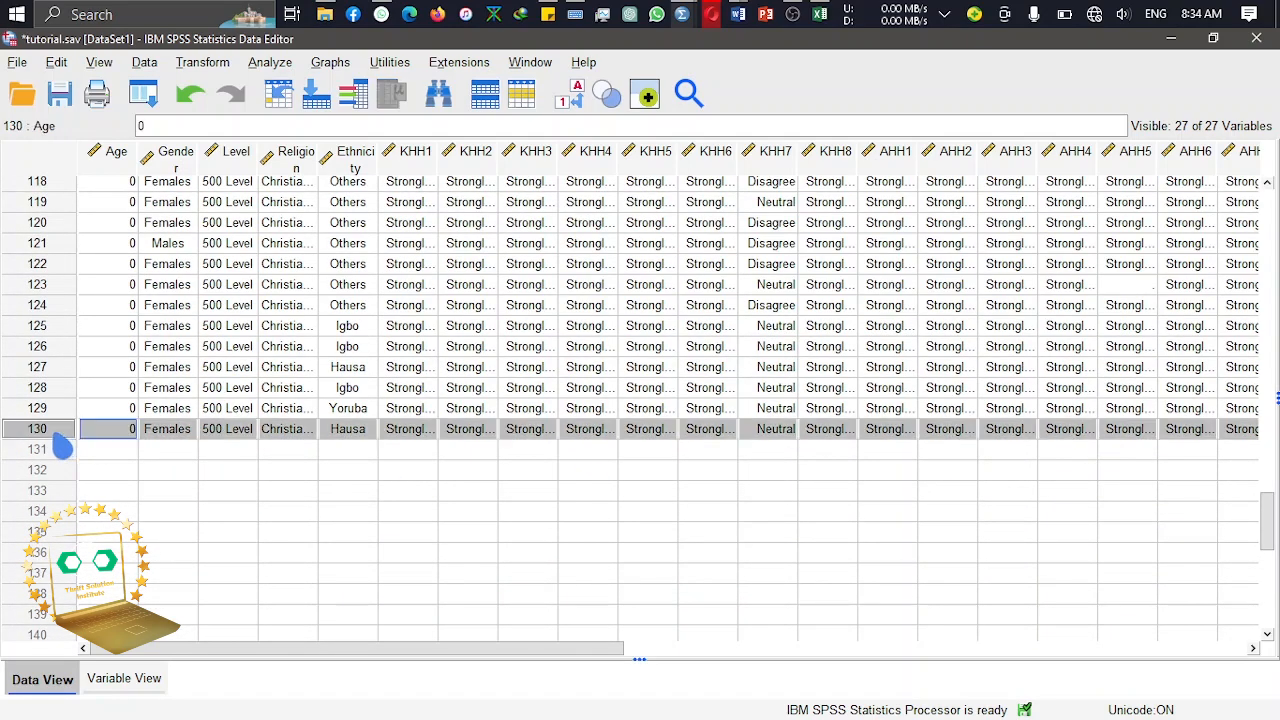
click(60, 456)
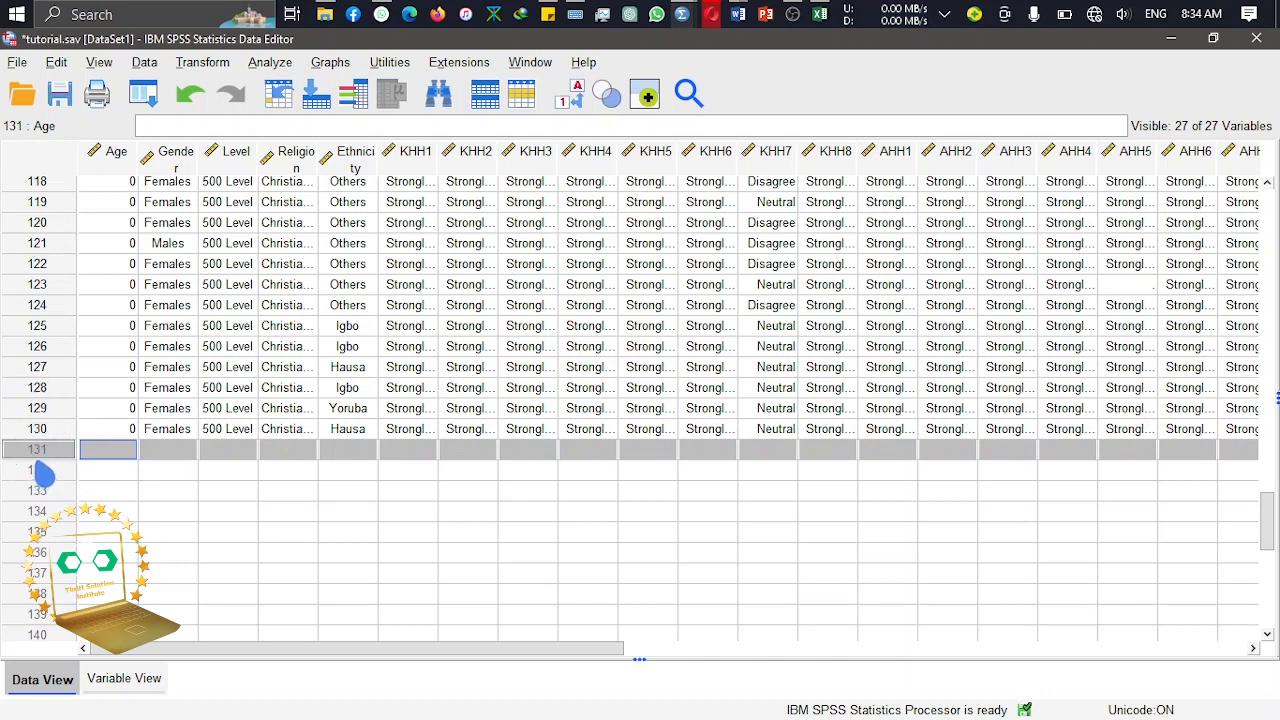
click(100, 430)
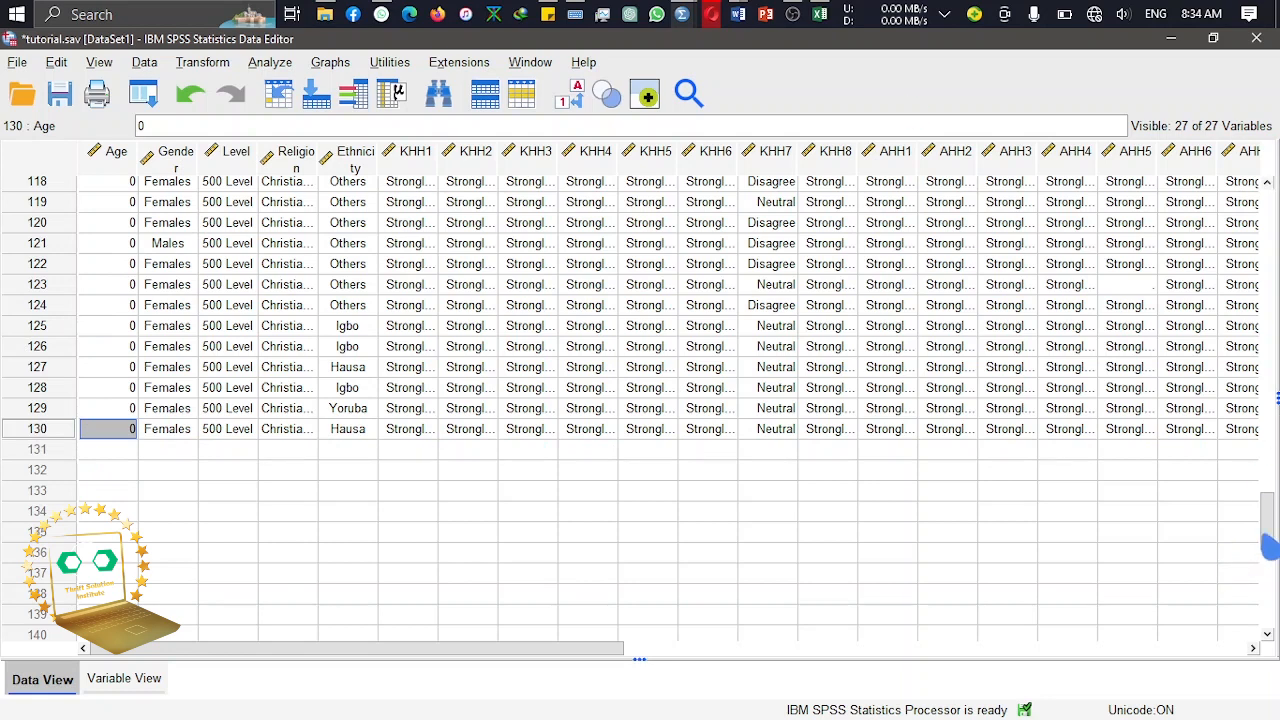
Step: Display numeric codes instead of value labels, and enter 5 for the missing AHH5 in case 123 and KHH2 in case 115
click(1138, 288)
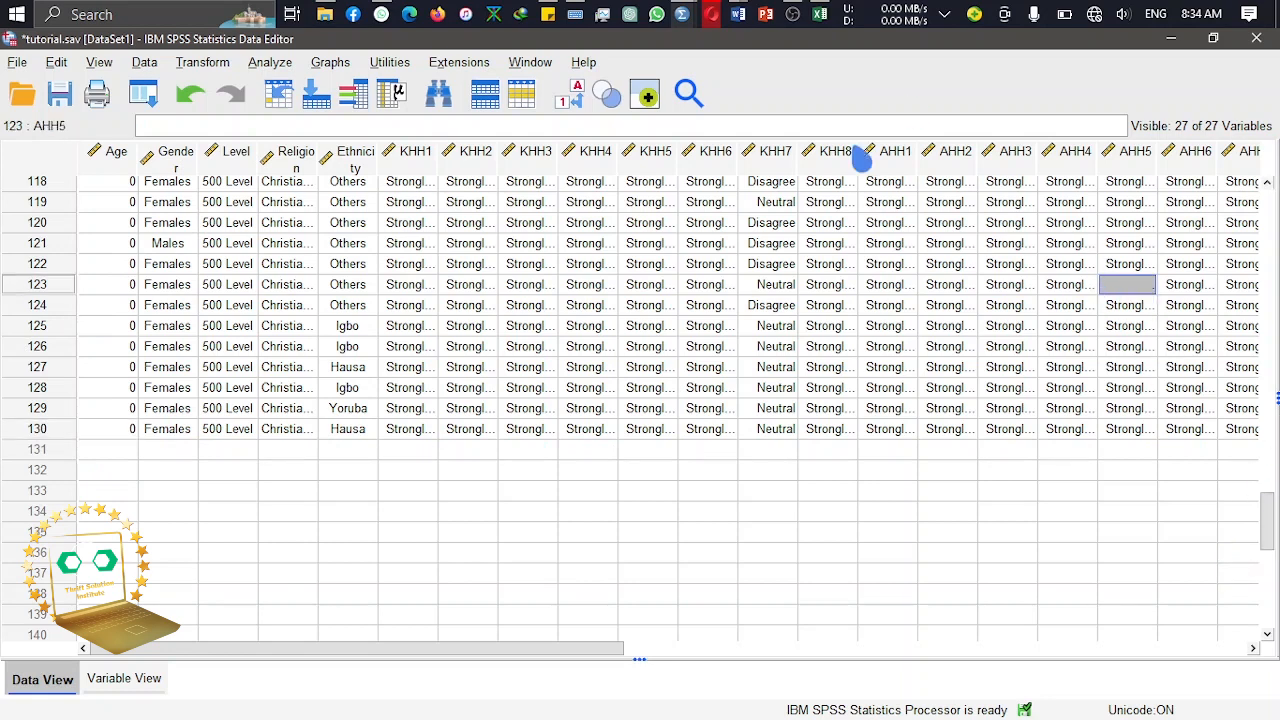
click(566, 106)
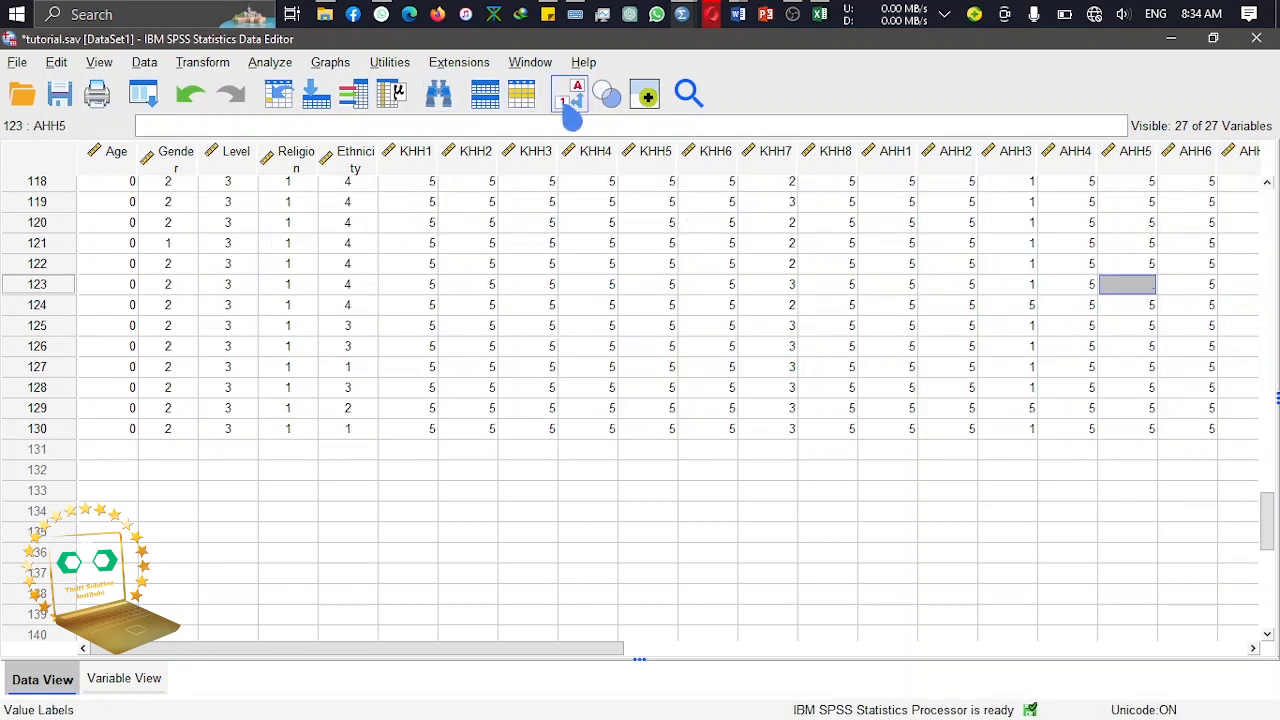
click(1104, 290)
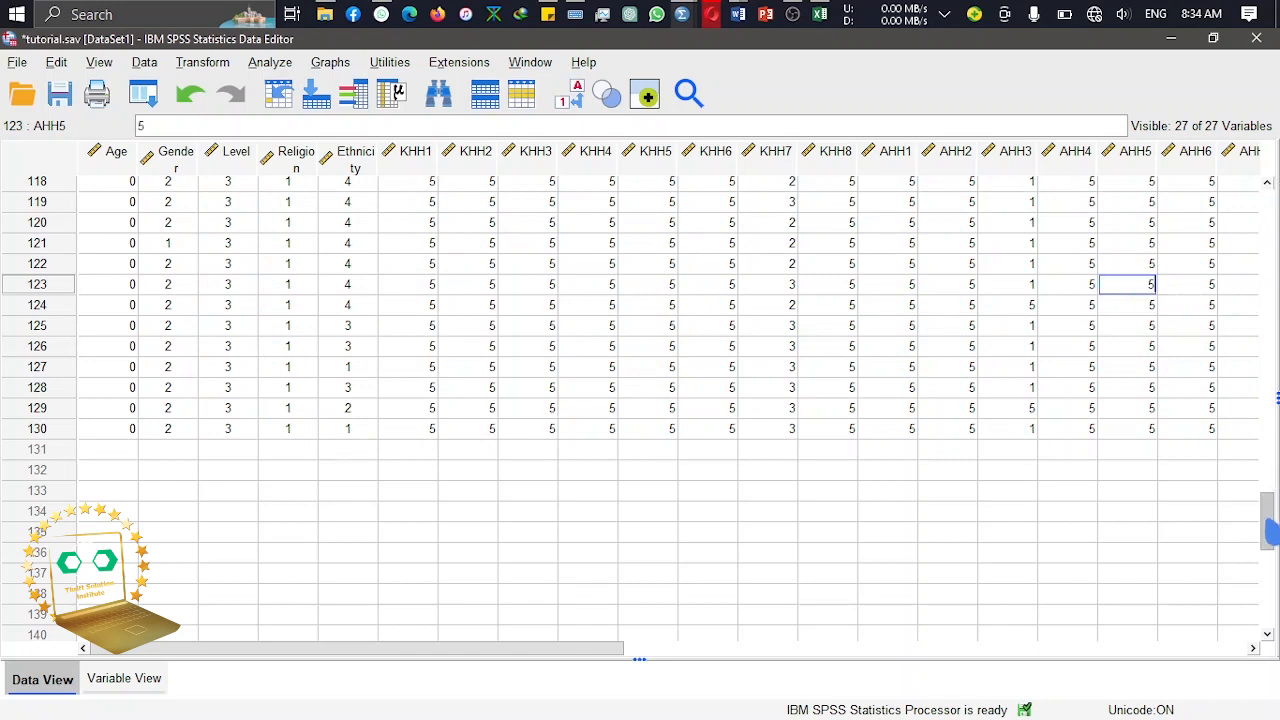
drag(1270, 530, 1270, 497)
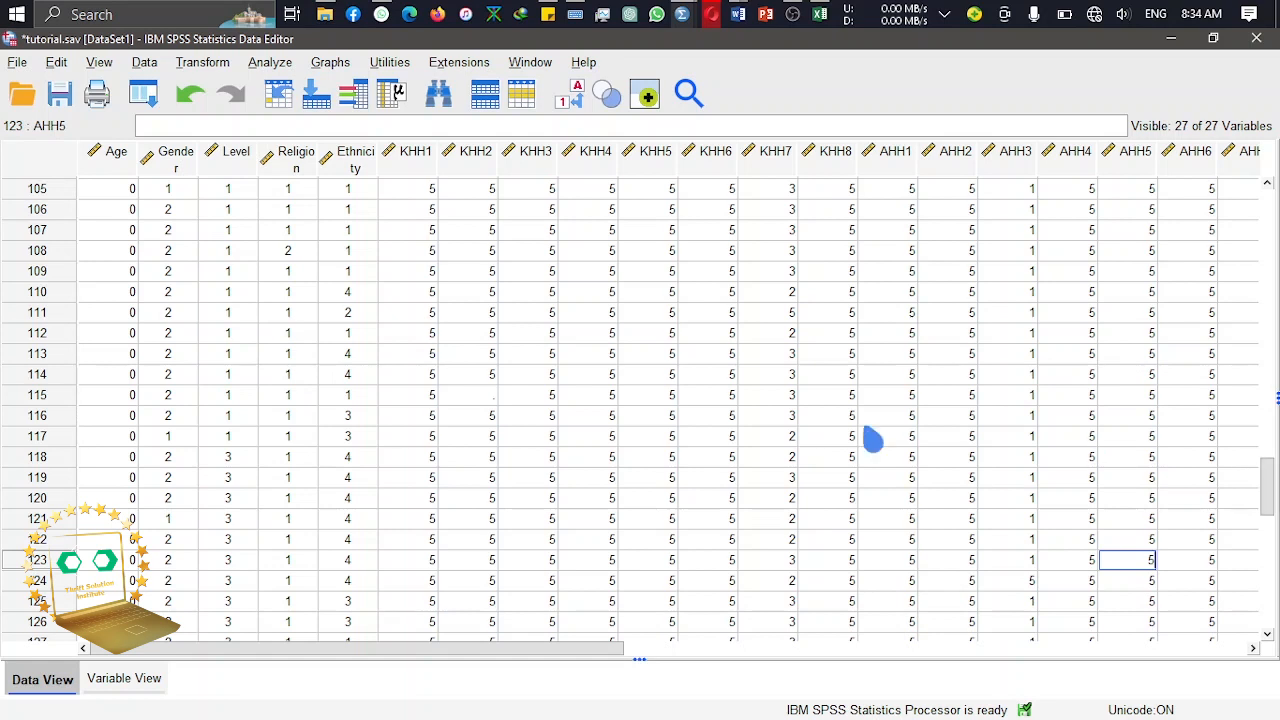
click(490, 400)
text(5)
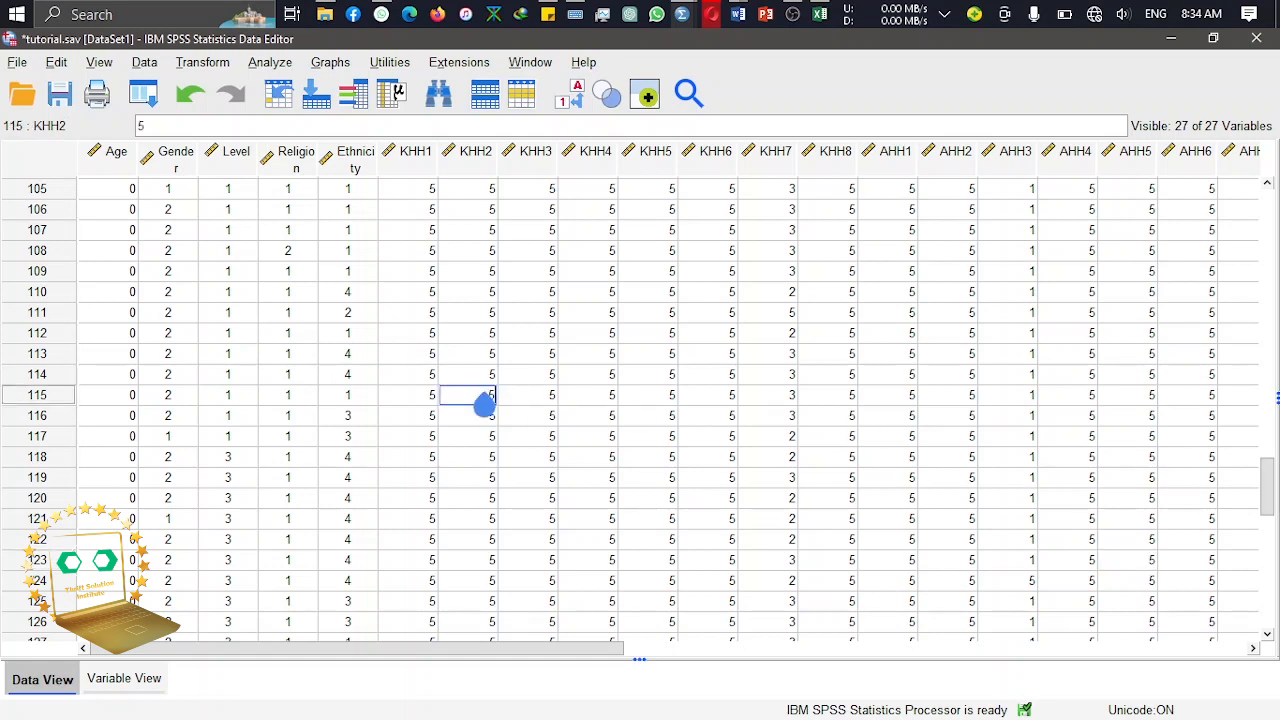
click(468, 603)
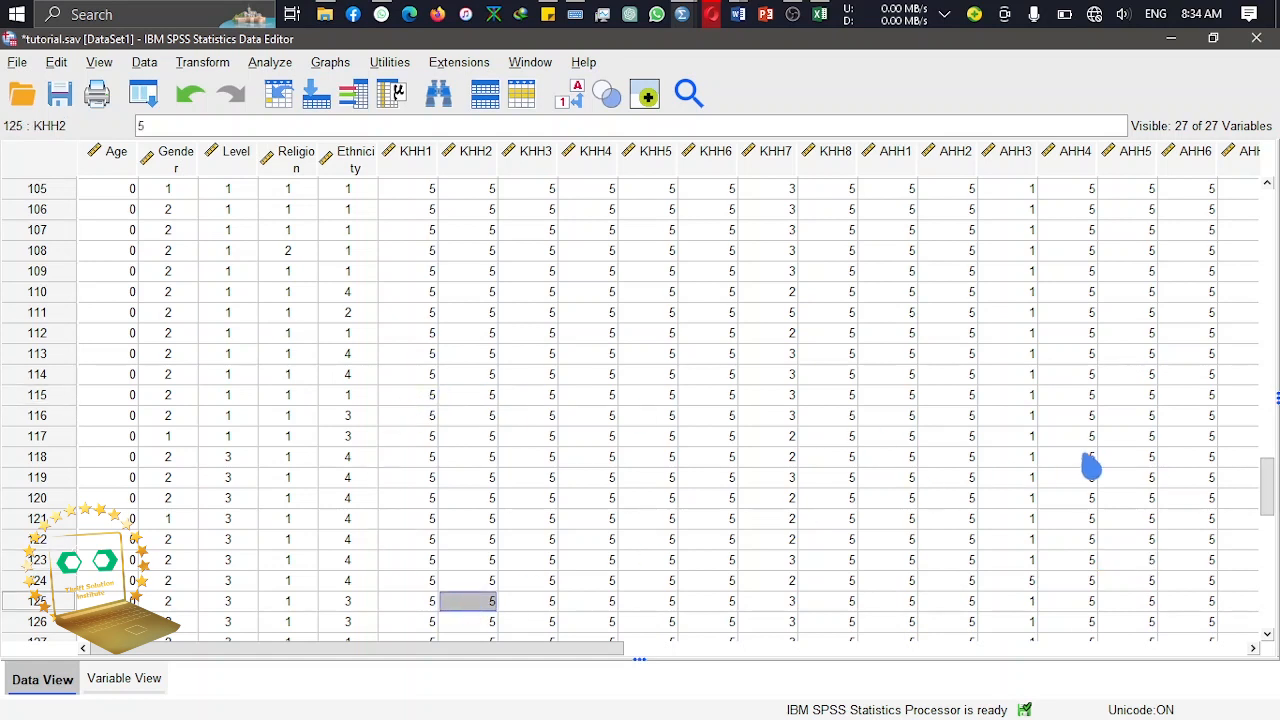
Step: Fill in the missing Level values with 3 for case 77 and 1 for case 79
drag(1268, 490, 1266, 396)
click(240, 340)
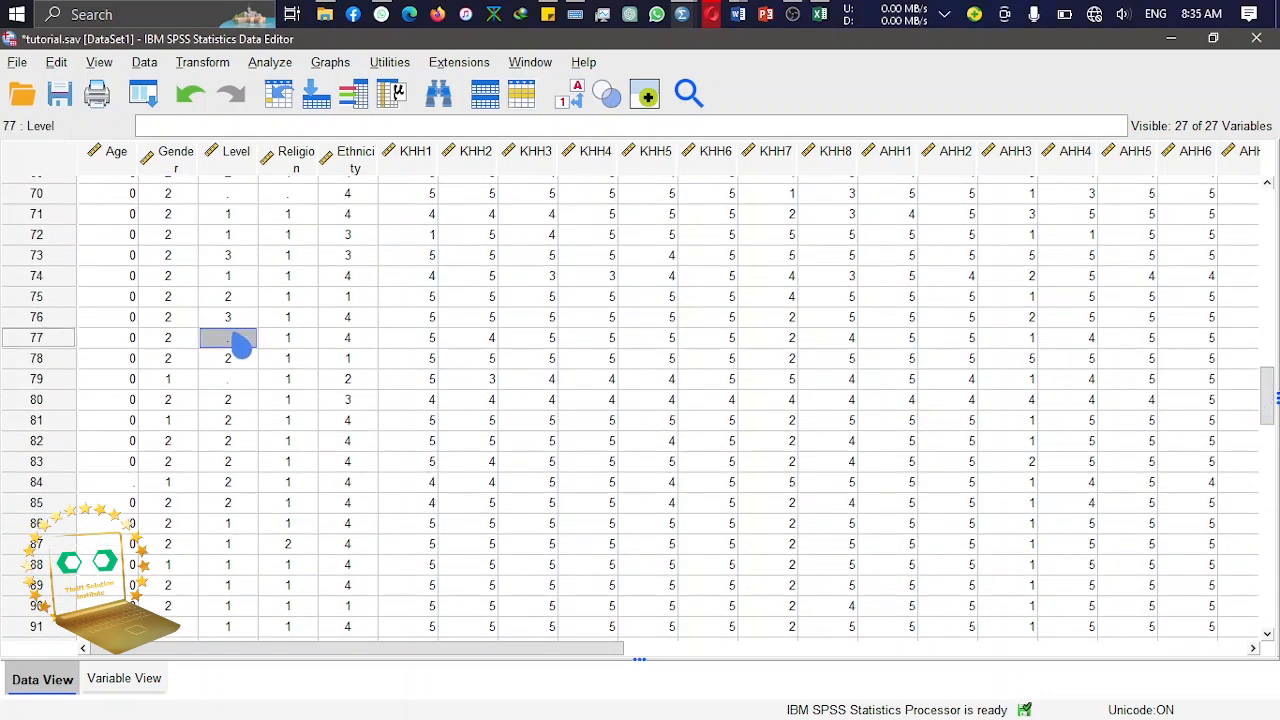
text(3)
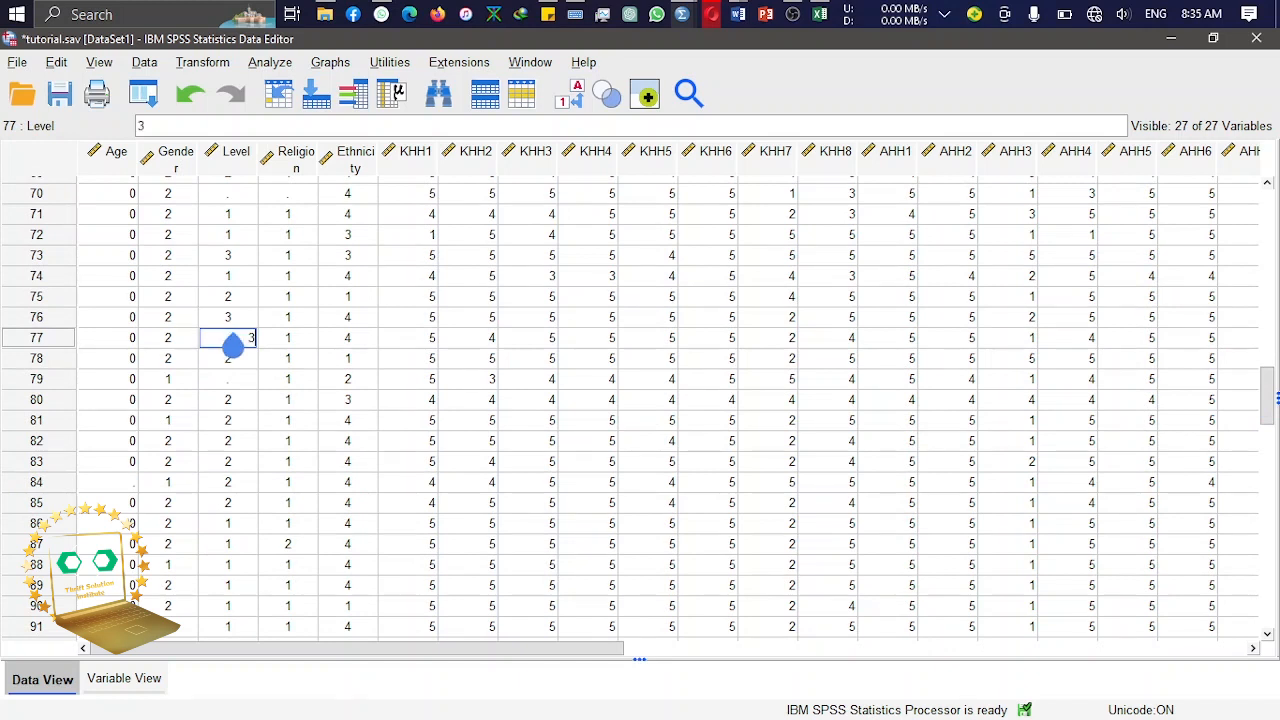
click(240, 386)
text(1)
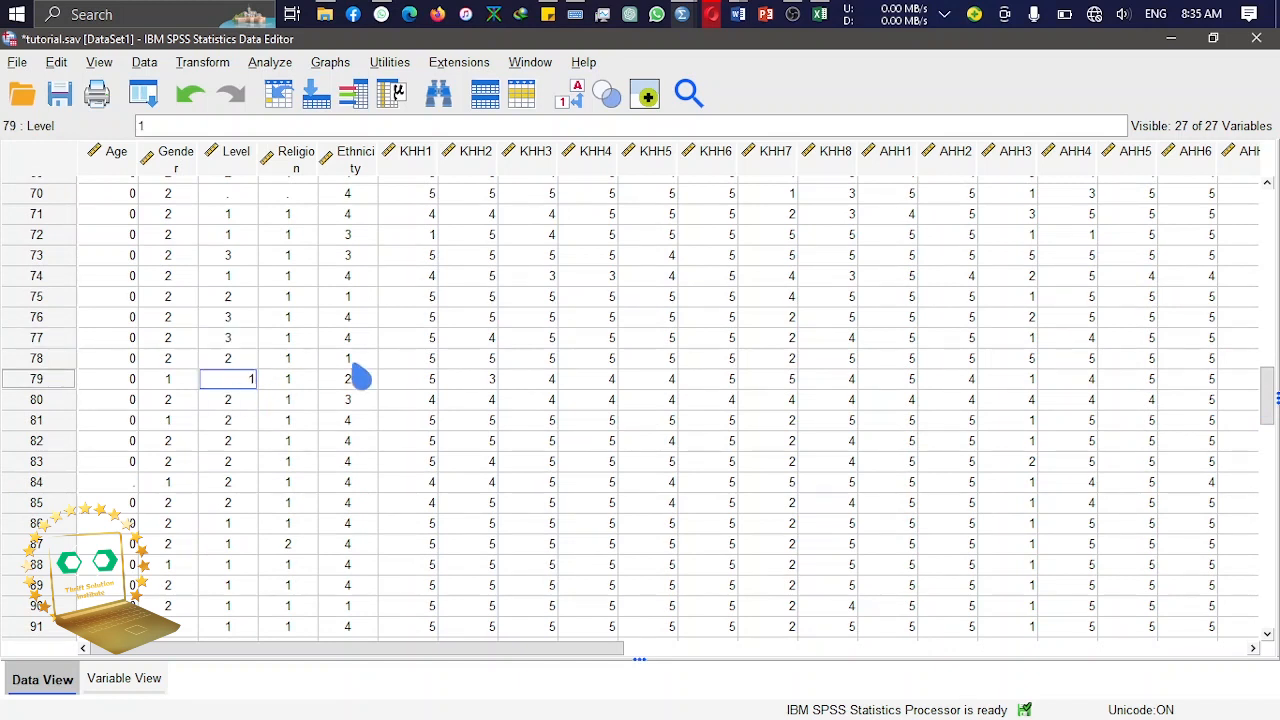
click(1010, 400)
drag(120, 482, 1020, 325)
click(1020, 320)
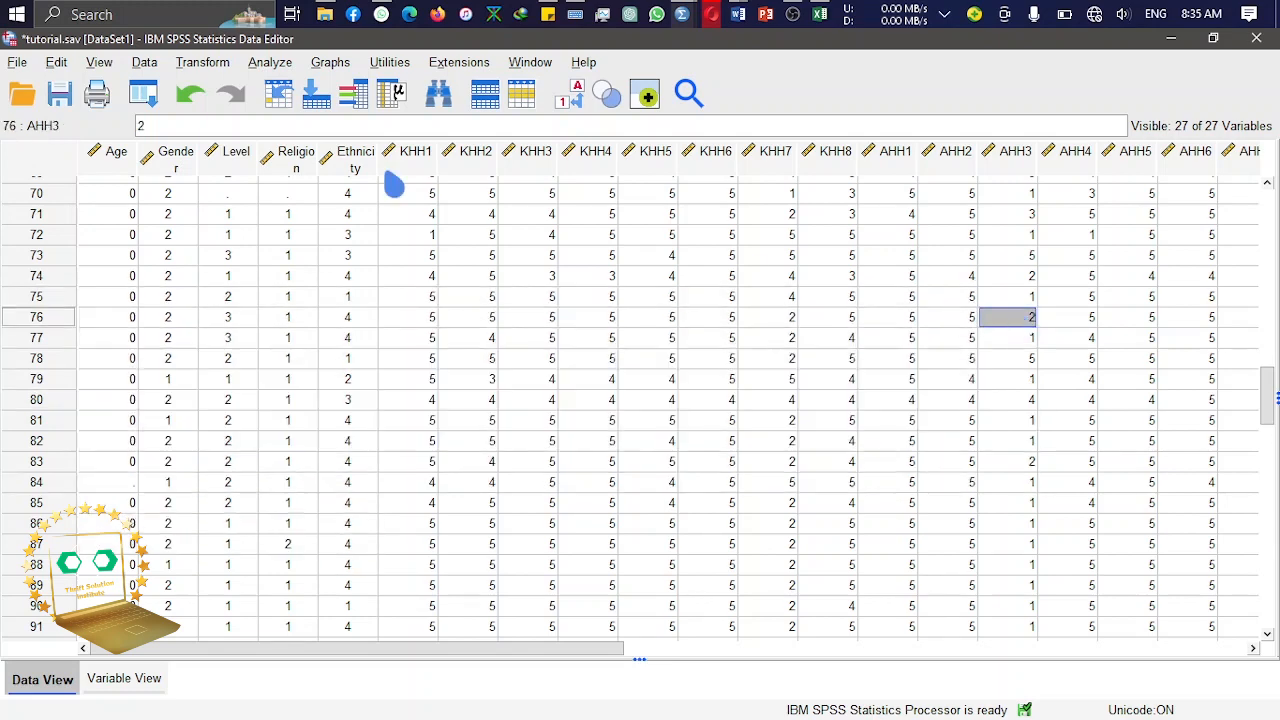
Step: Try deleting the Age variable from the dataset, and undo the deletion
click(118, 151)
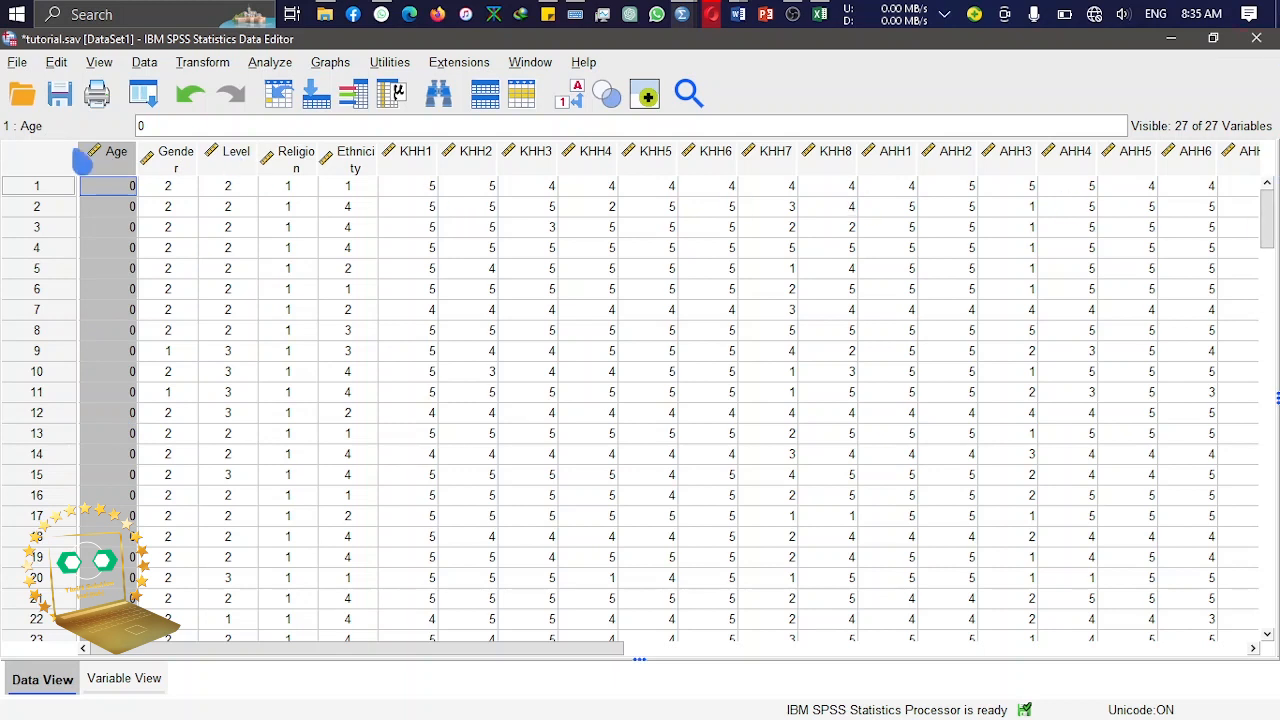
right_click(114, 167)
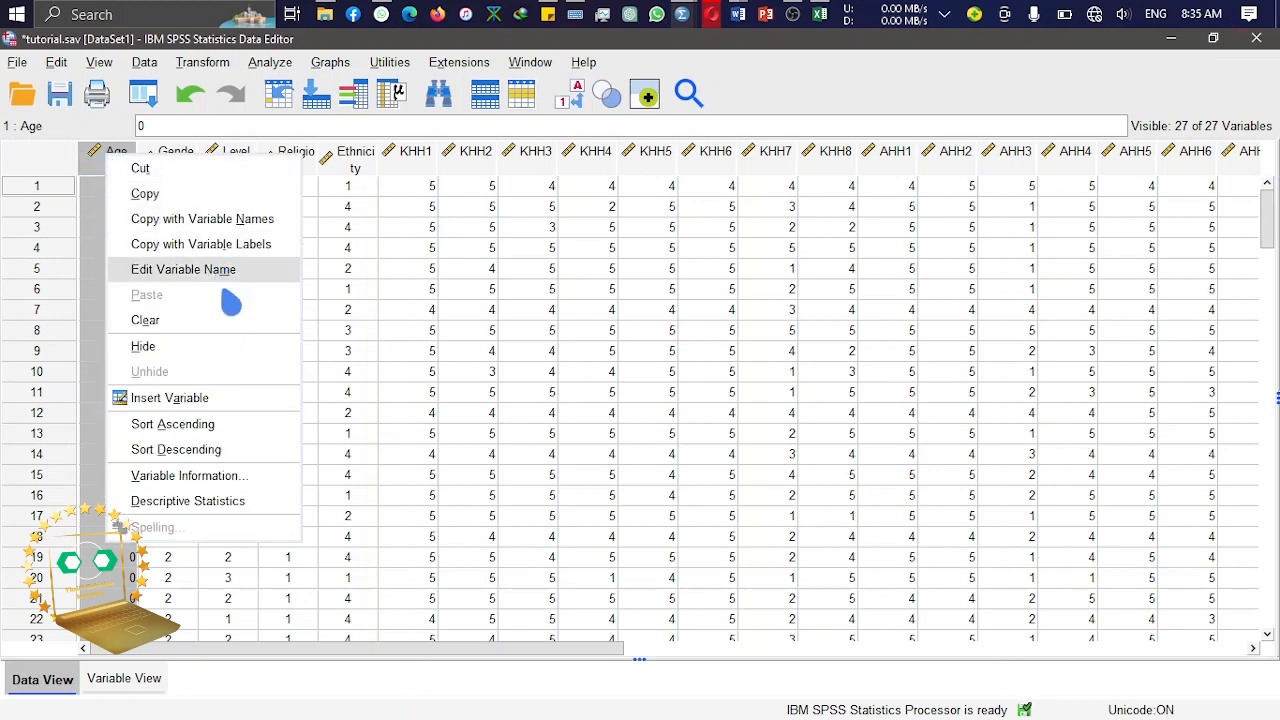
click(183, 326)
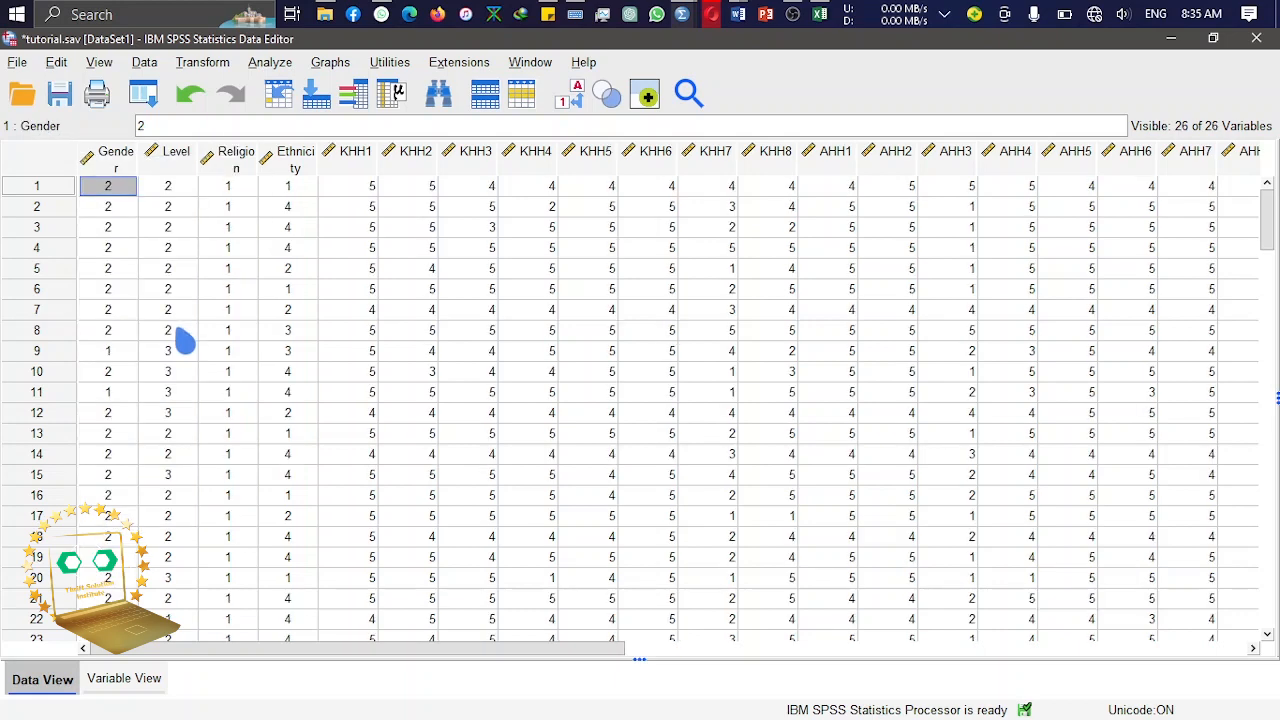
key(ctrl+z)
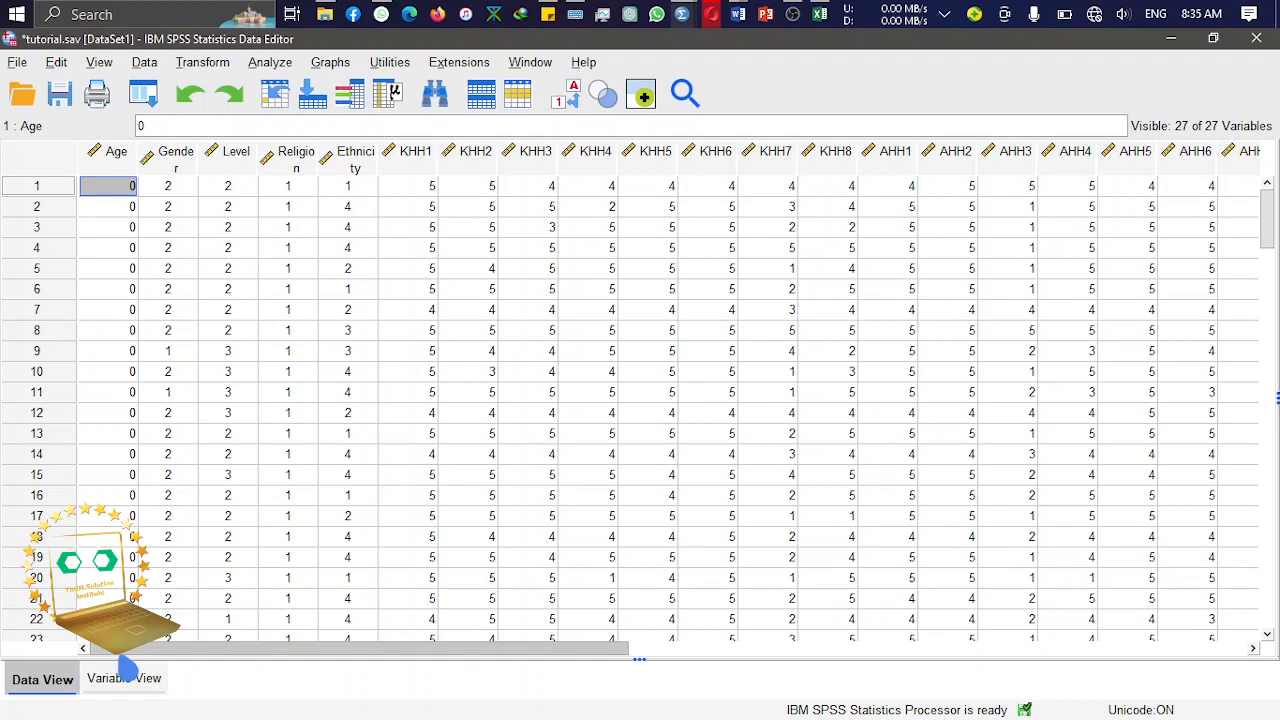
Step: Copy cases 79 to 86 in full and paste them as new cases starting at row 131
drag(1273, 200, 1272, 401)
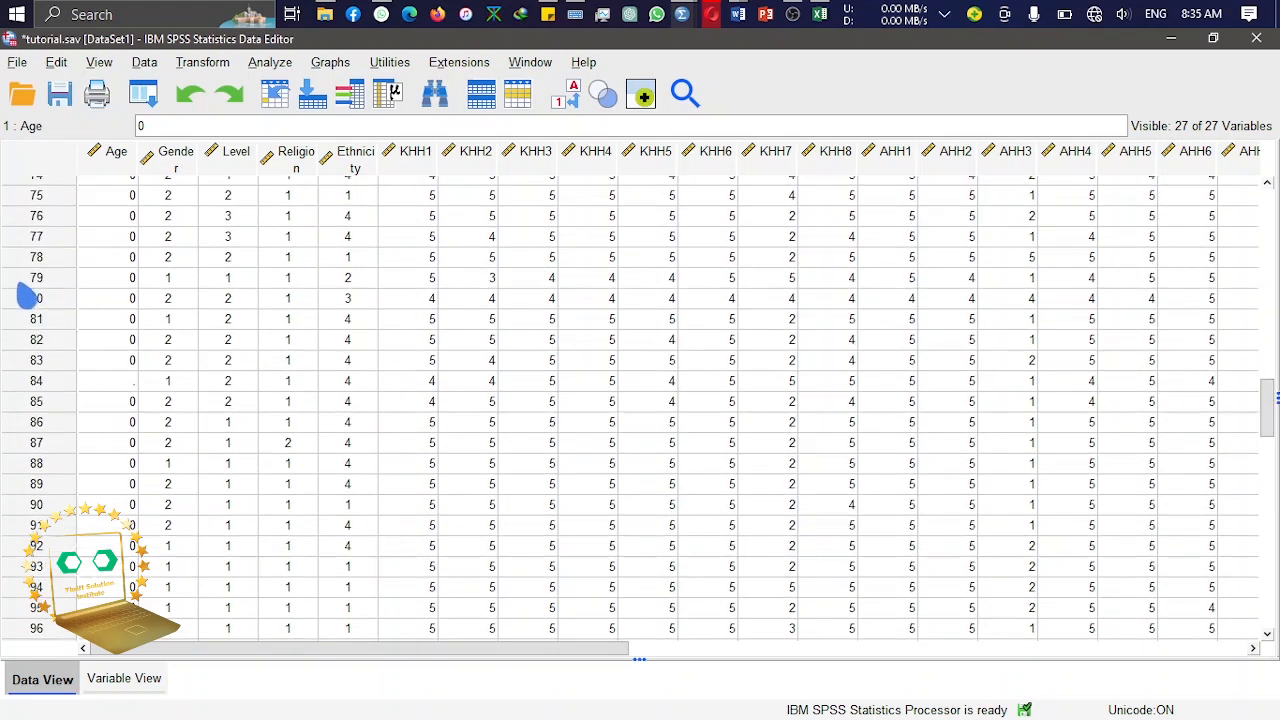
drag(20, 280, 97, 345)
click(289, 380)
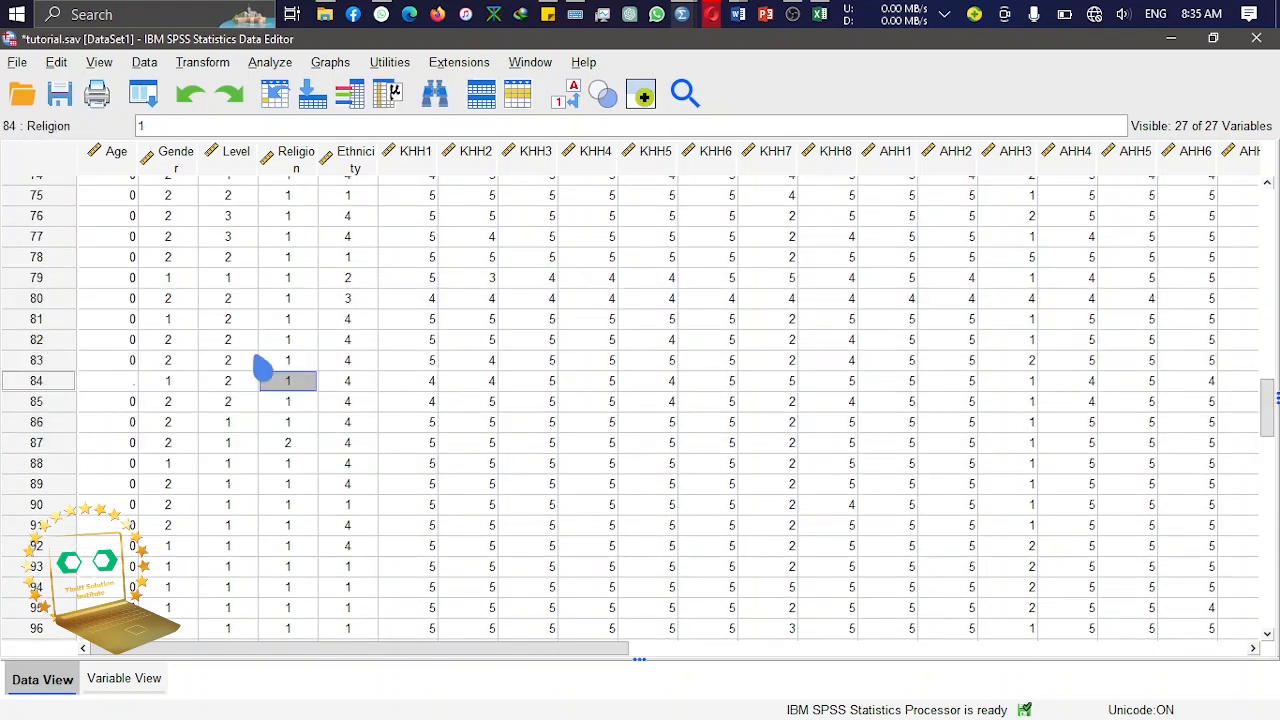
drag(103, 278, 690, 448)
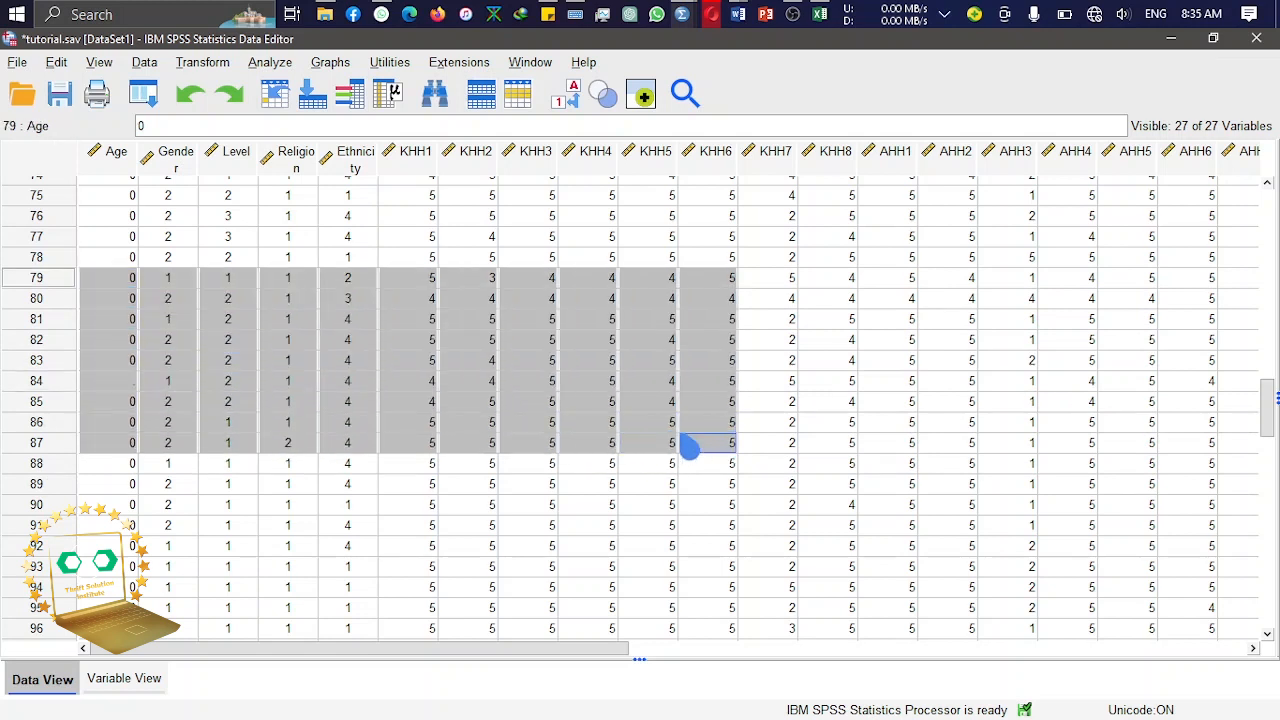
drag(25, 283, 75, 442)
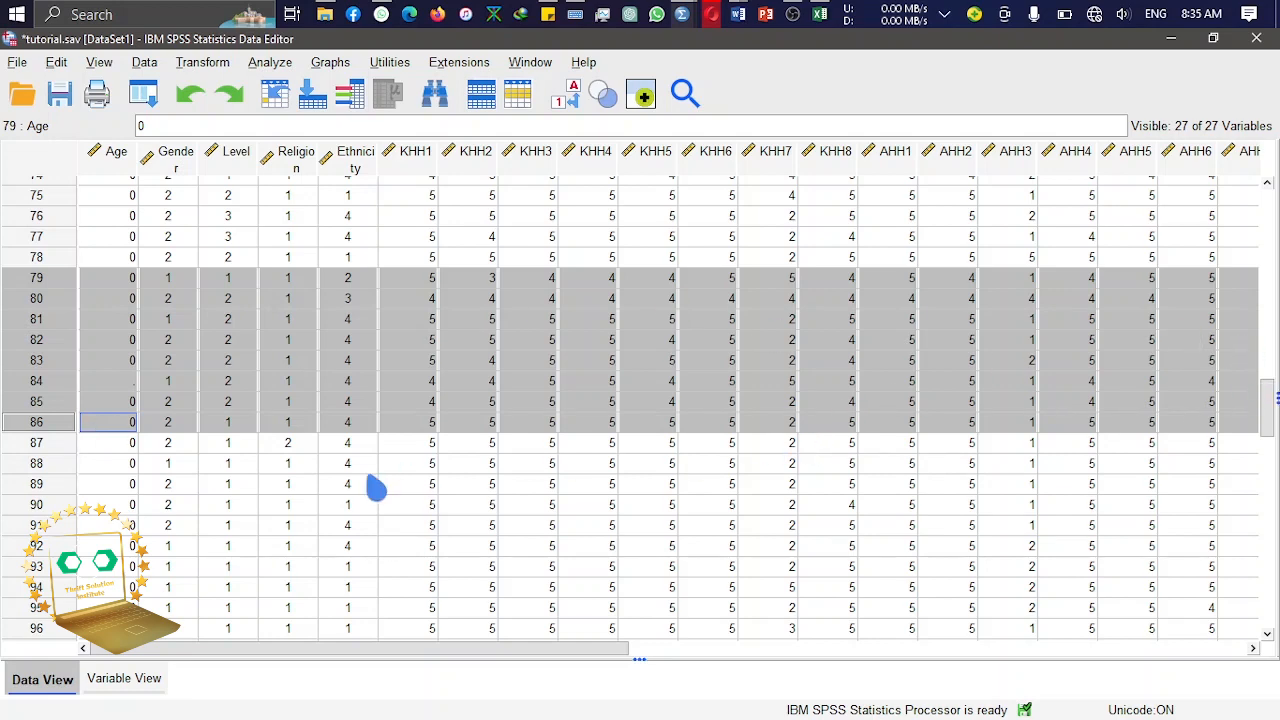
drag(1270, 400, 1260, 520)
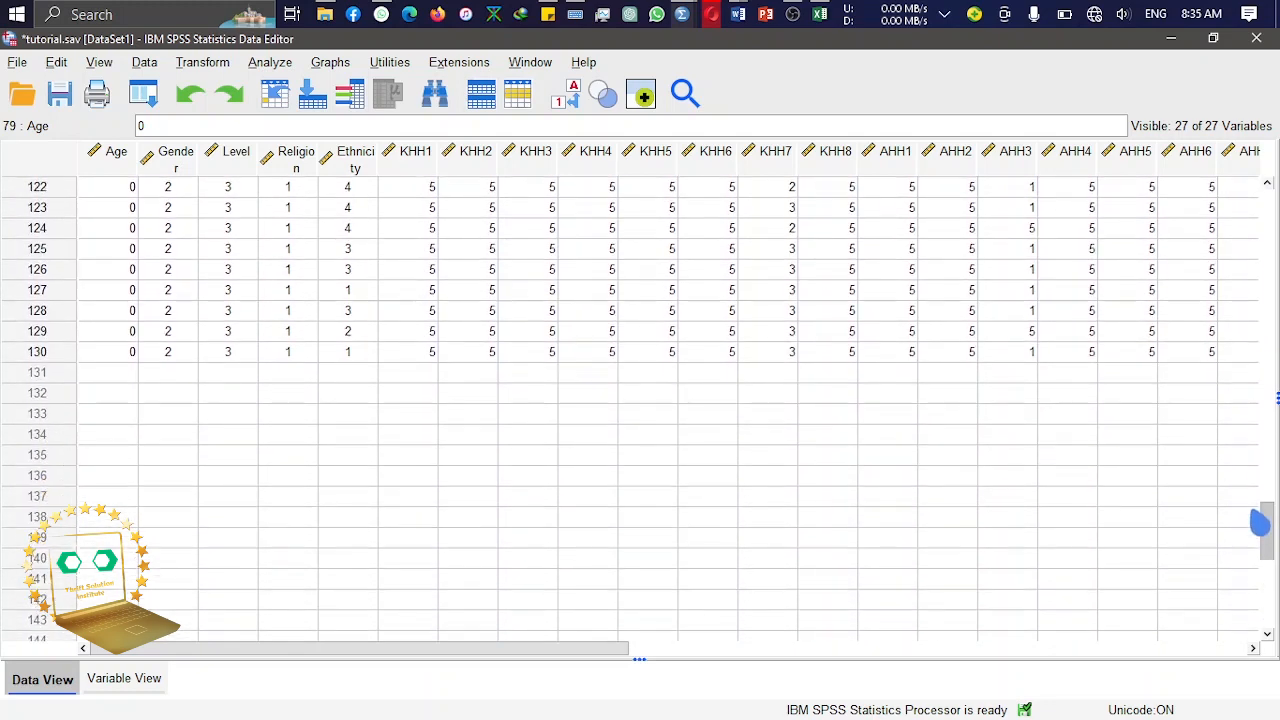
click(40, 373)
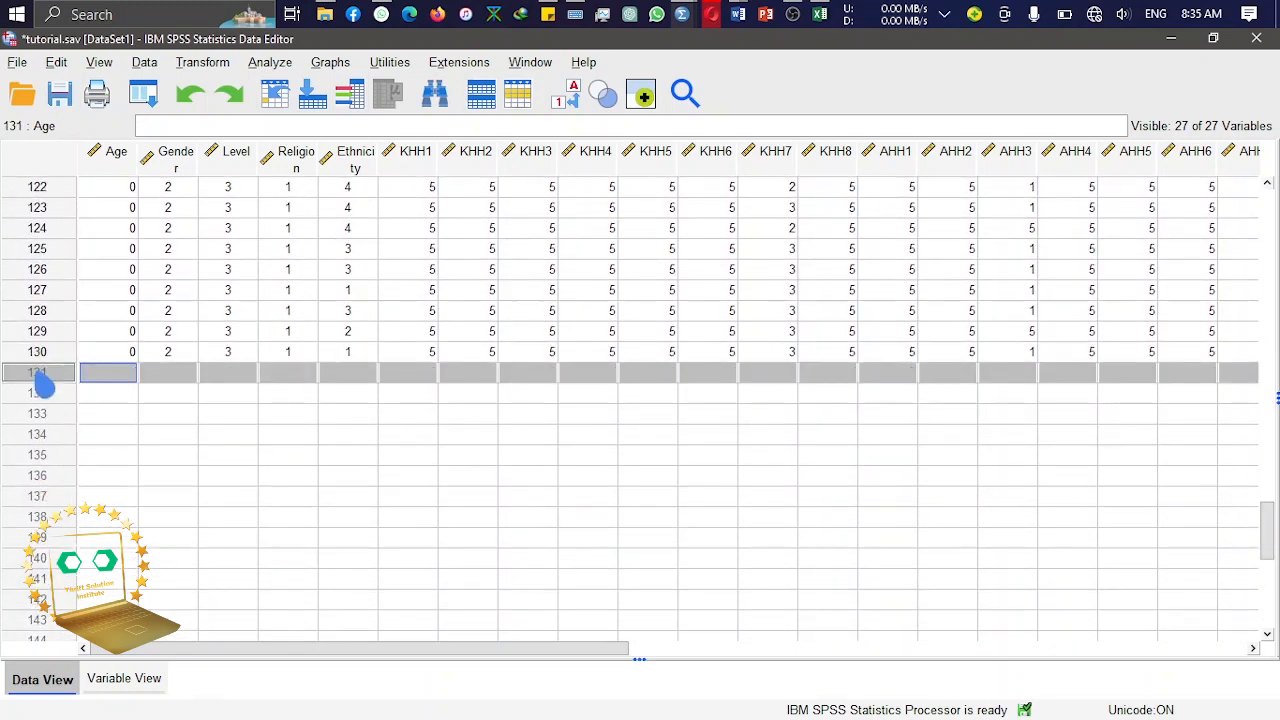
key(ctrl+v)
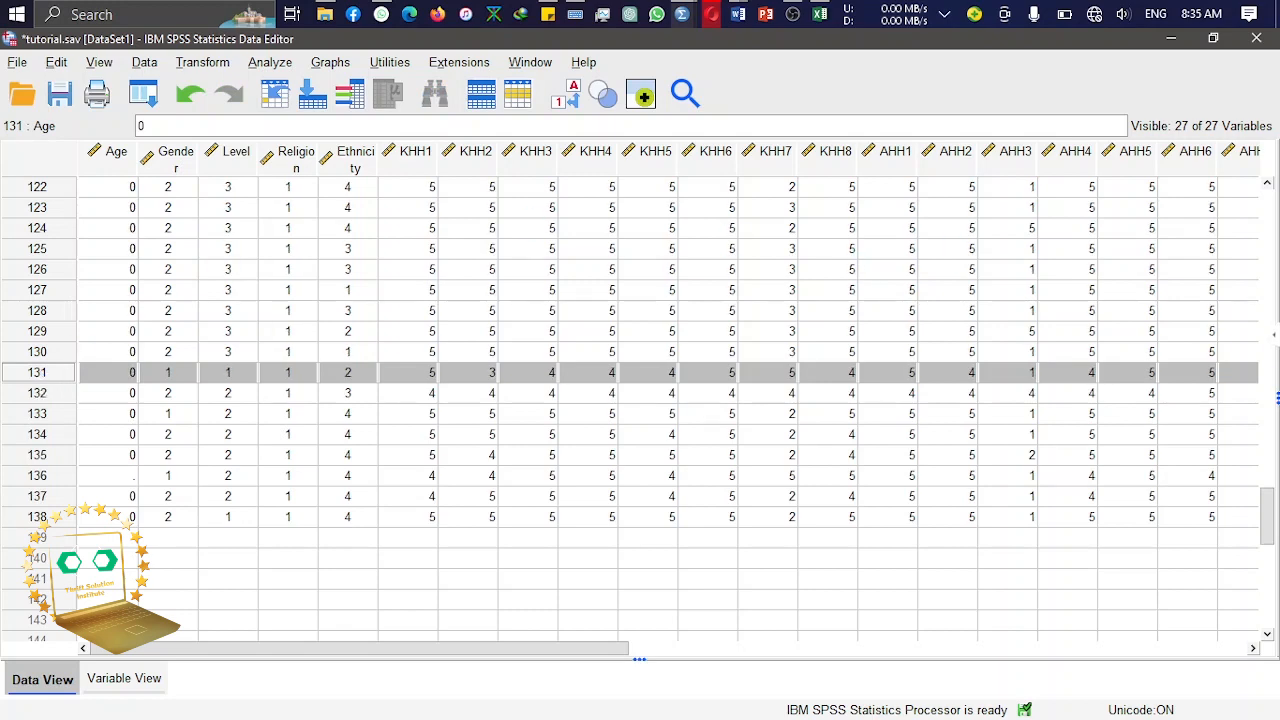
scroll(640, 400, up, 7)
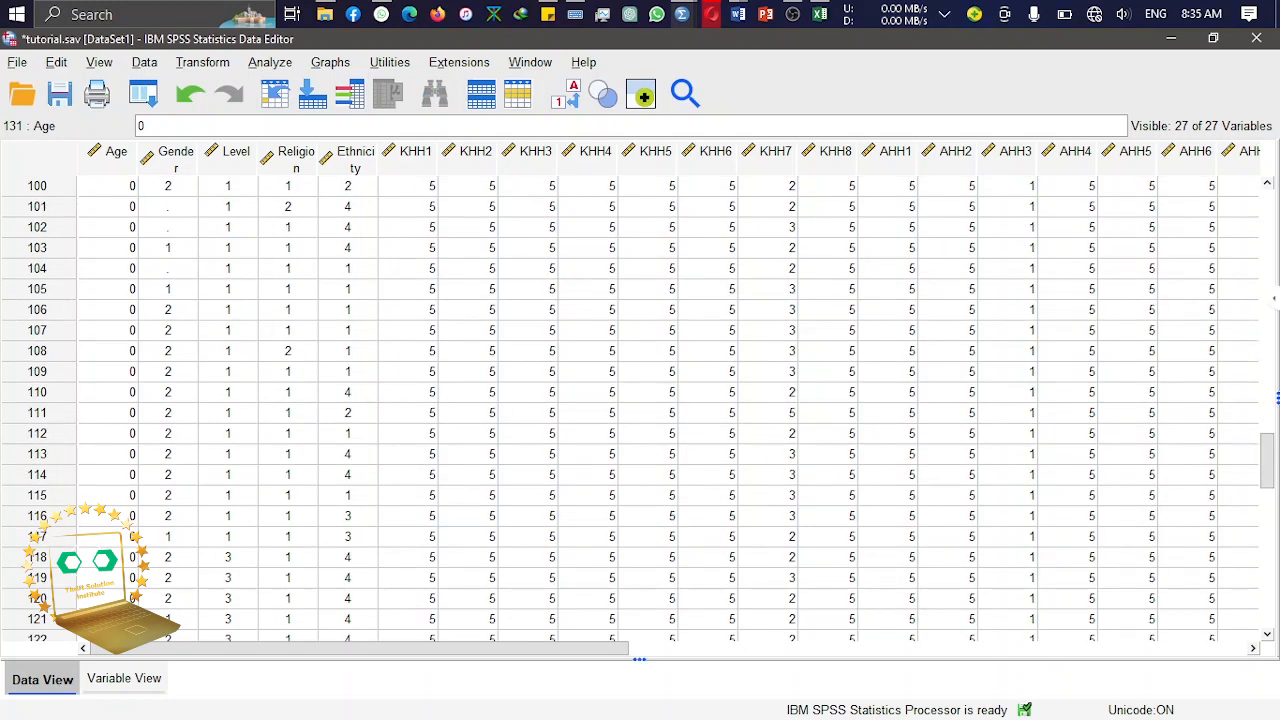
Step: Copy cases 104 to 113 in full and paste them as new cases starting at row 139
drag(36, 270, 60, 460)
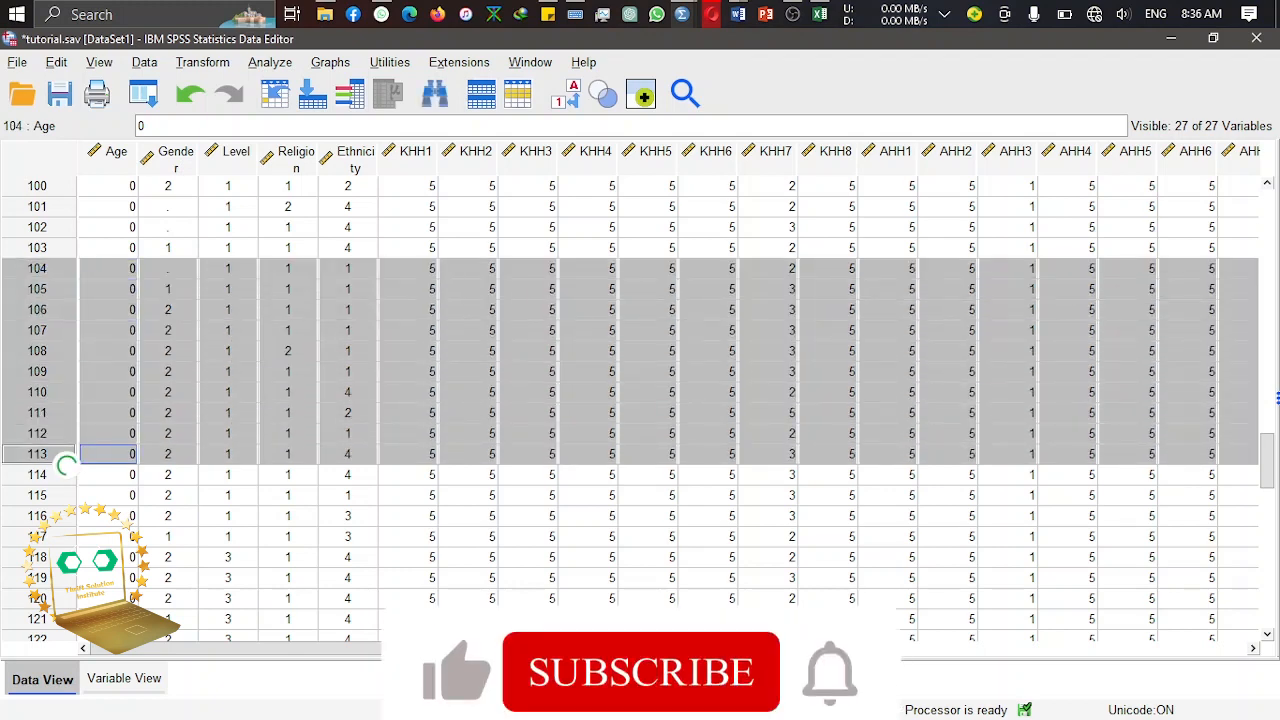
drag(1268, 470, 1240, 560)
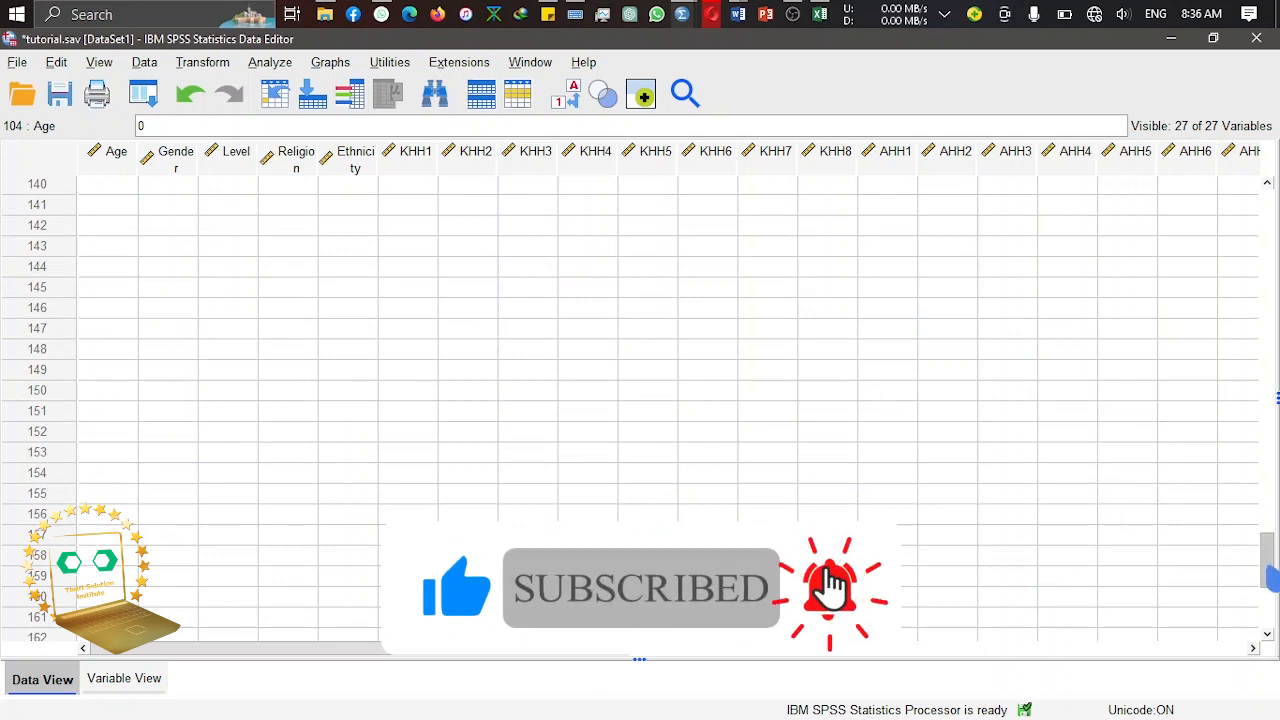
scroll(1258, 562, up, 2)
click(46, 252)
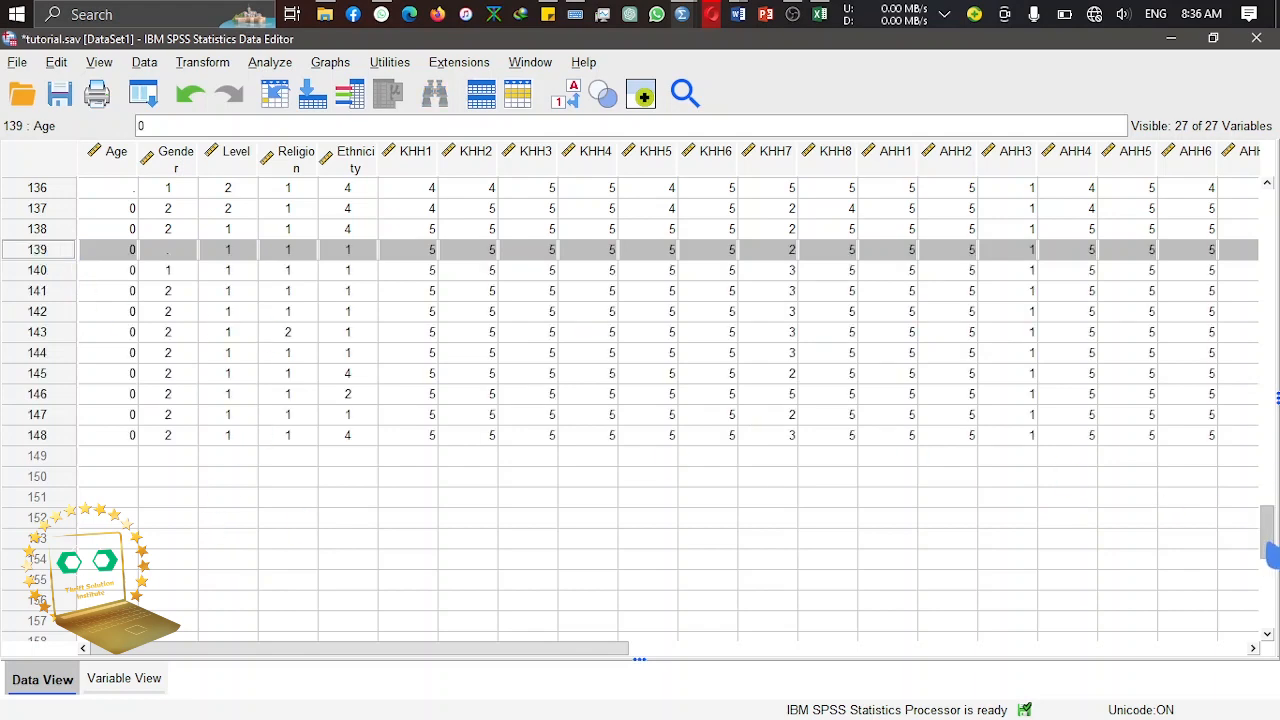
Step: Copy cases 64 to 84 in full and paste them as new cases starting at row 149
drag(1267, 528, 1250, 380)
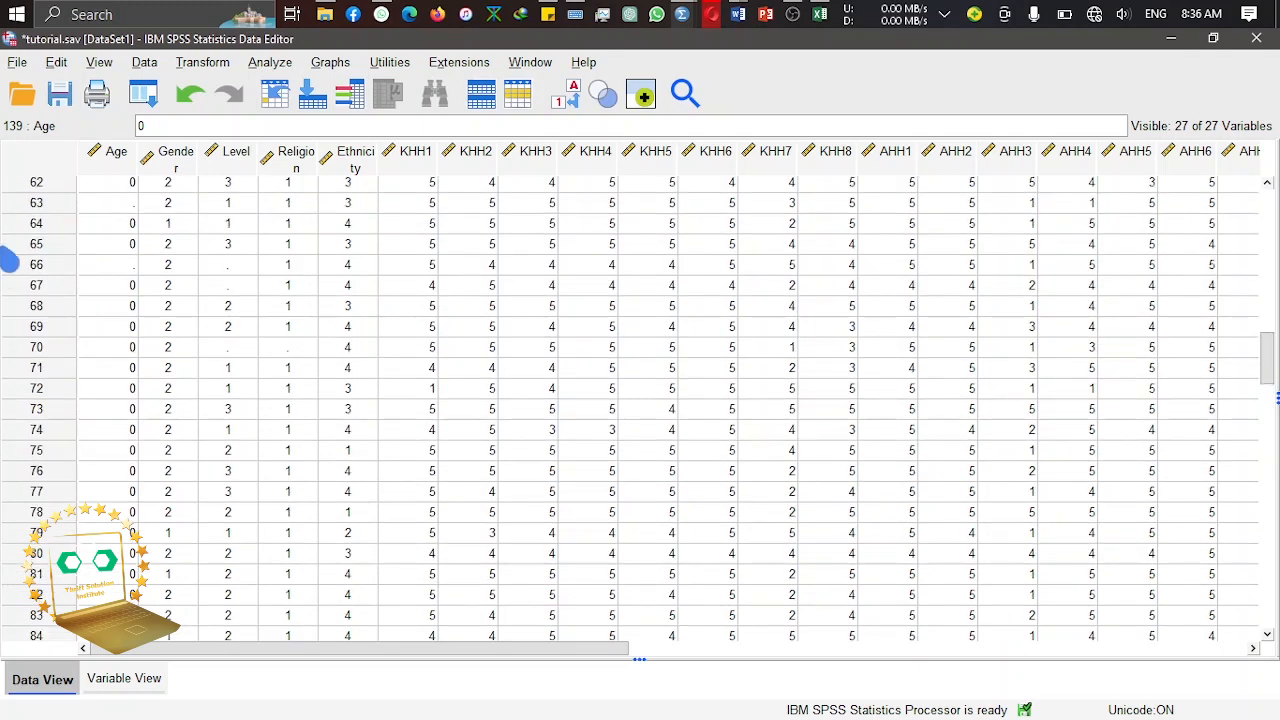
drag(40, 228, 112, 656)
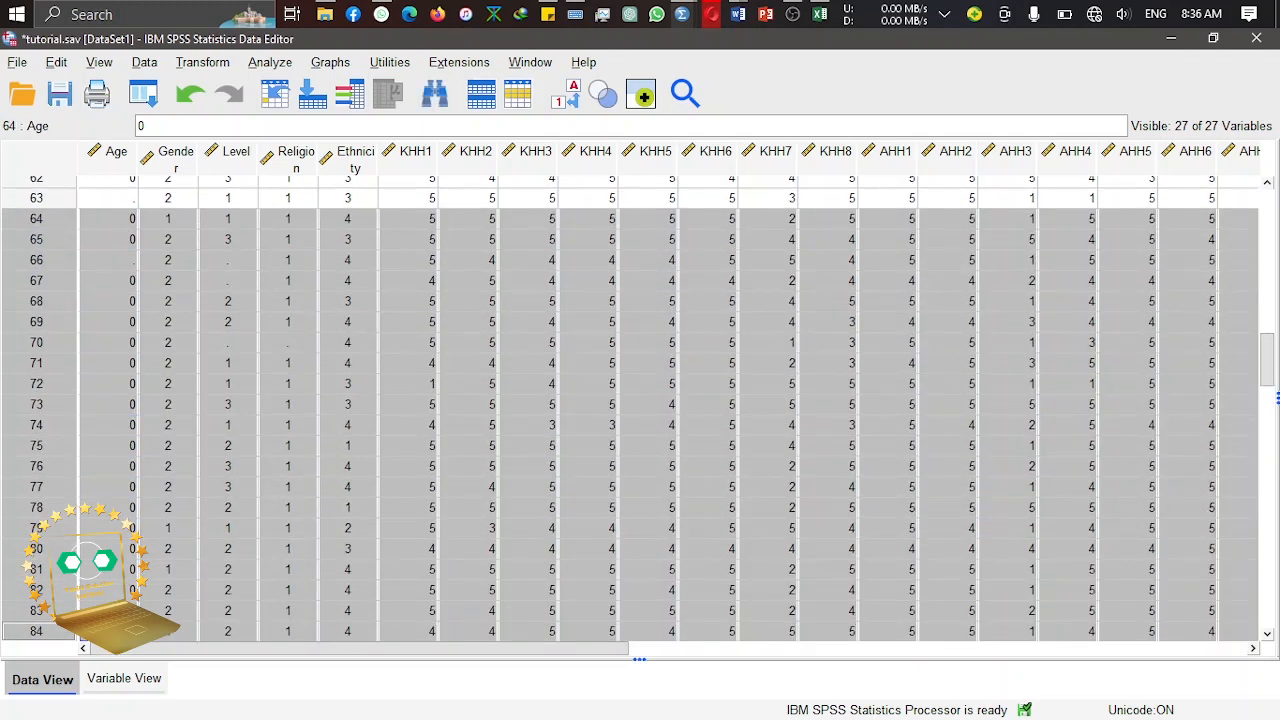
drag(1268, 368, 1246, 580)
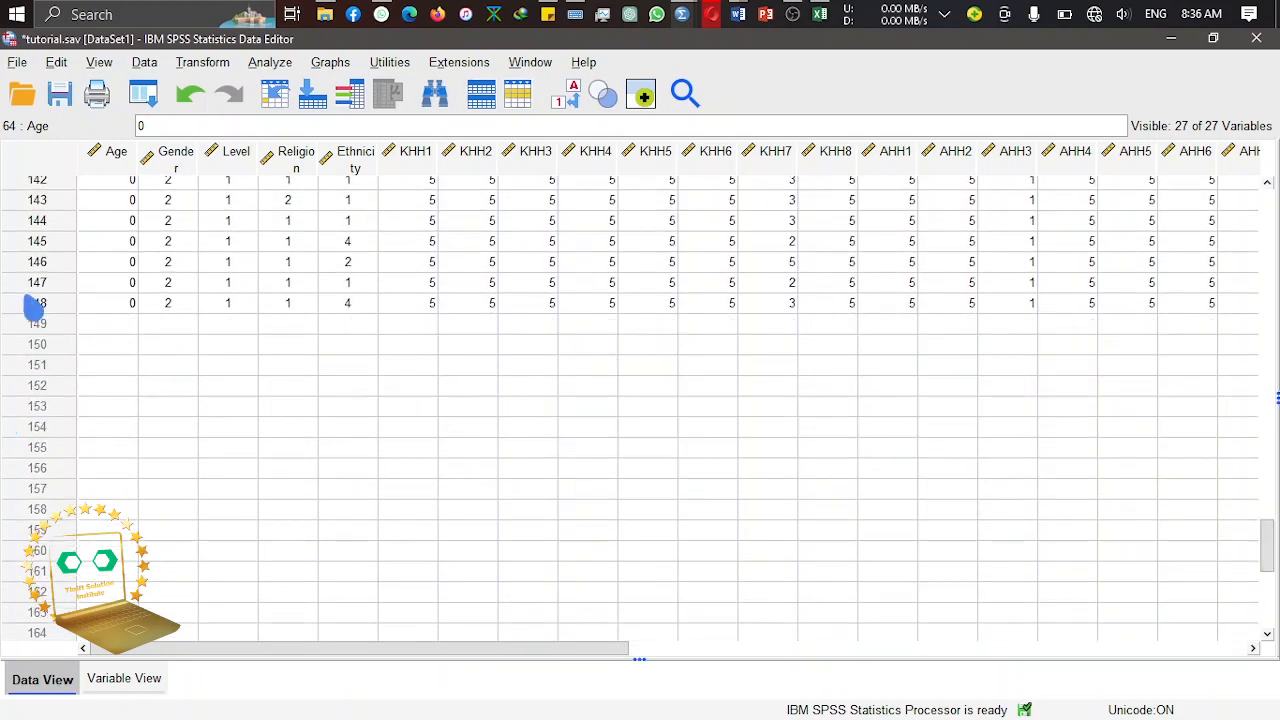
click(36, 328)
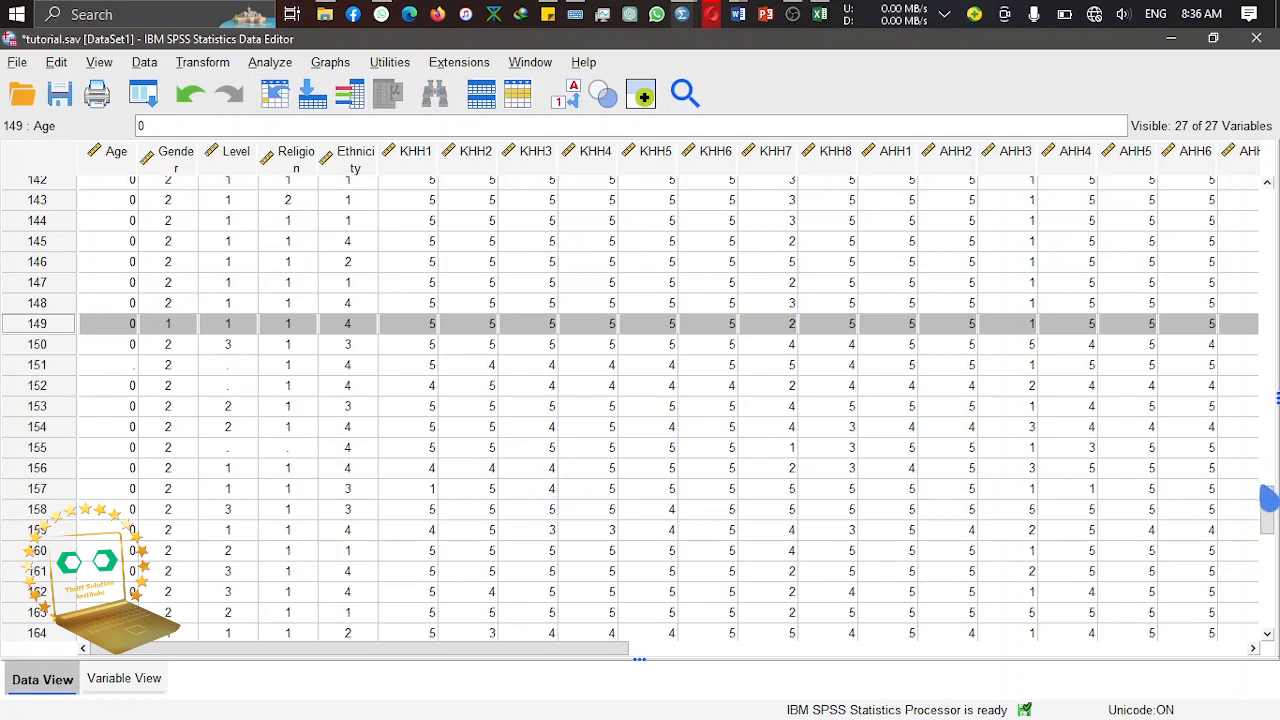
Step: Copy cases 62 to 68 in full and paste them as new cases starting at row 170
drag(1275, 530, 1272, 352)
drag(32, 226, 64, 350)
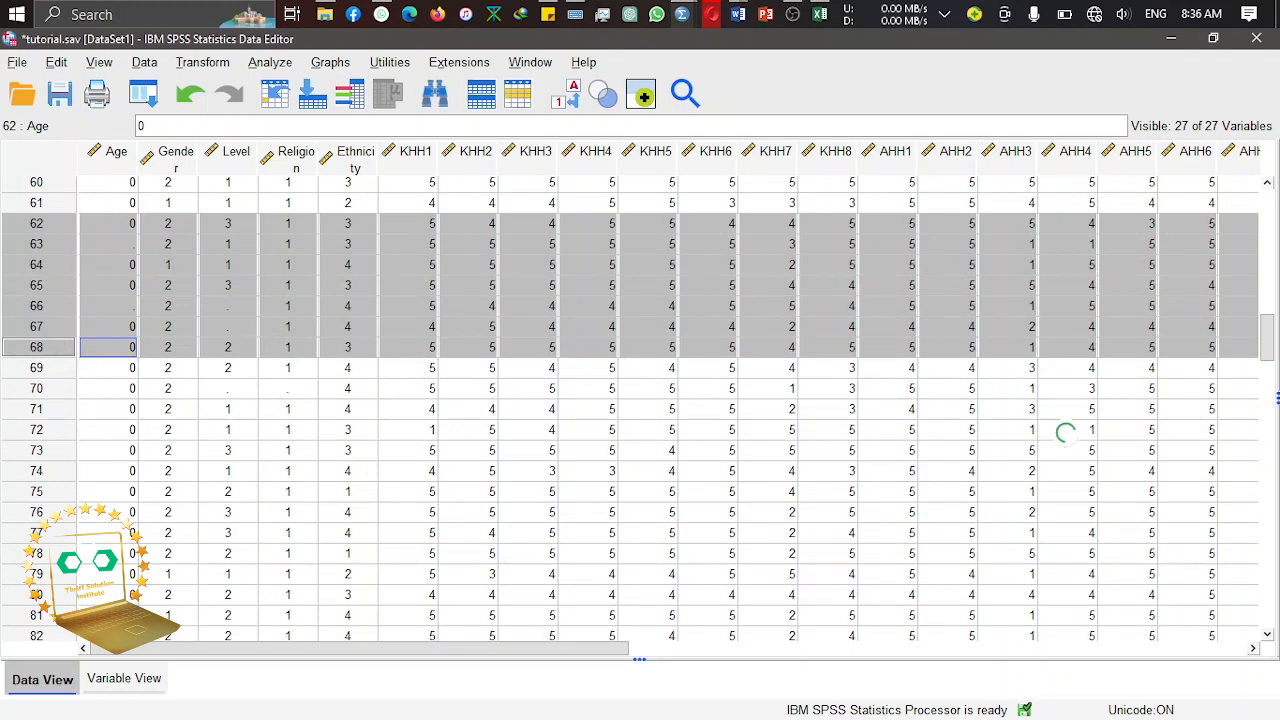
drag(1268, 345, 1270, 555)
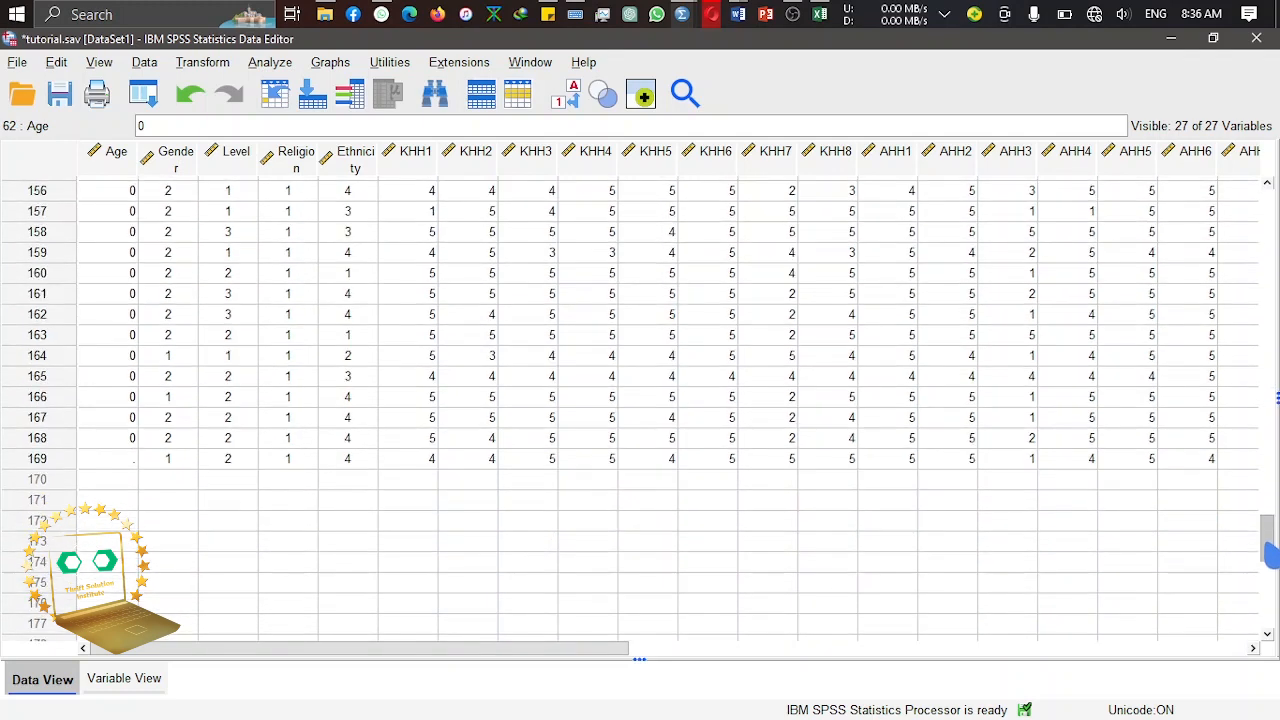
click(37, 482)
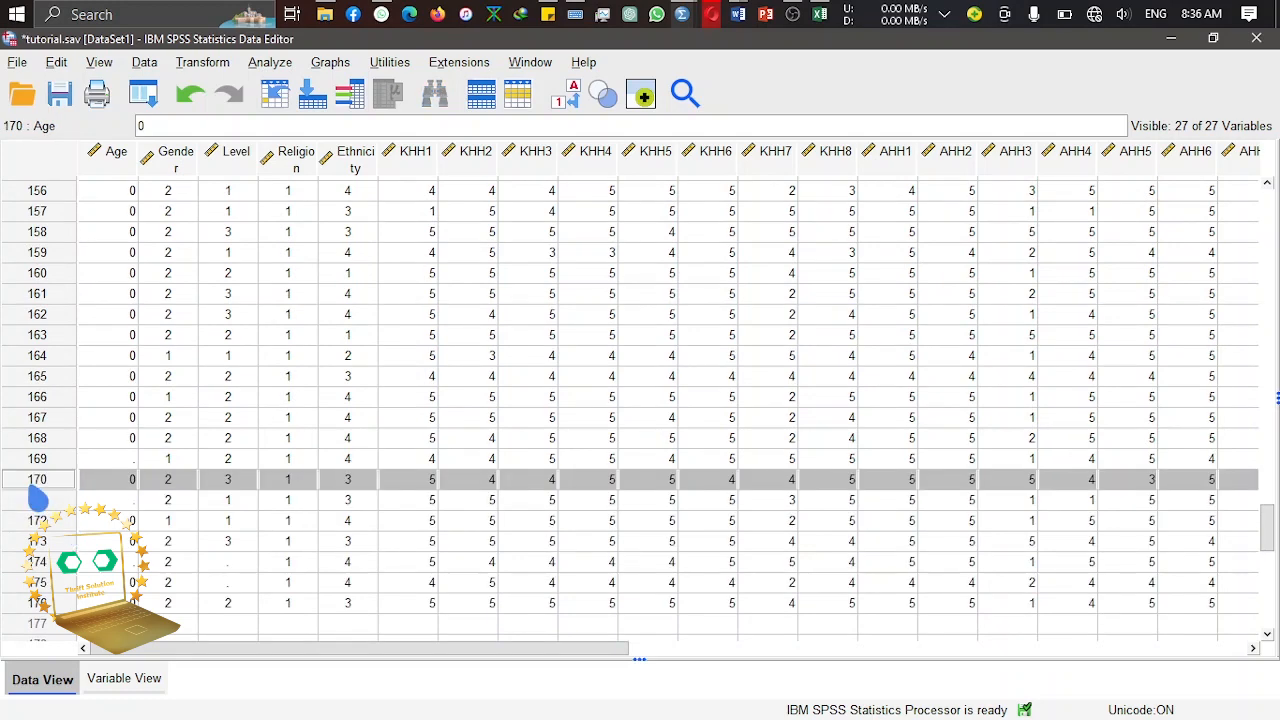
Step: Clear the last two cases, 175 and 176, and save the dataset
drag(20, 582, 20, 603)
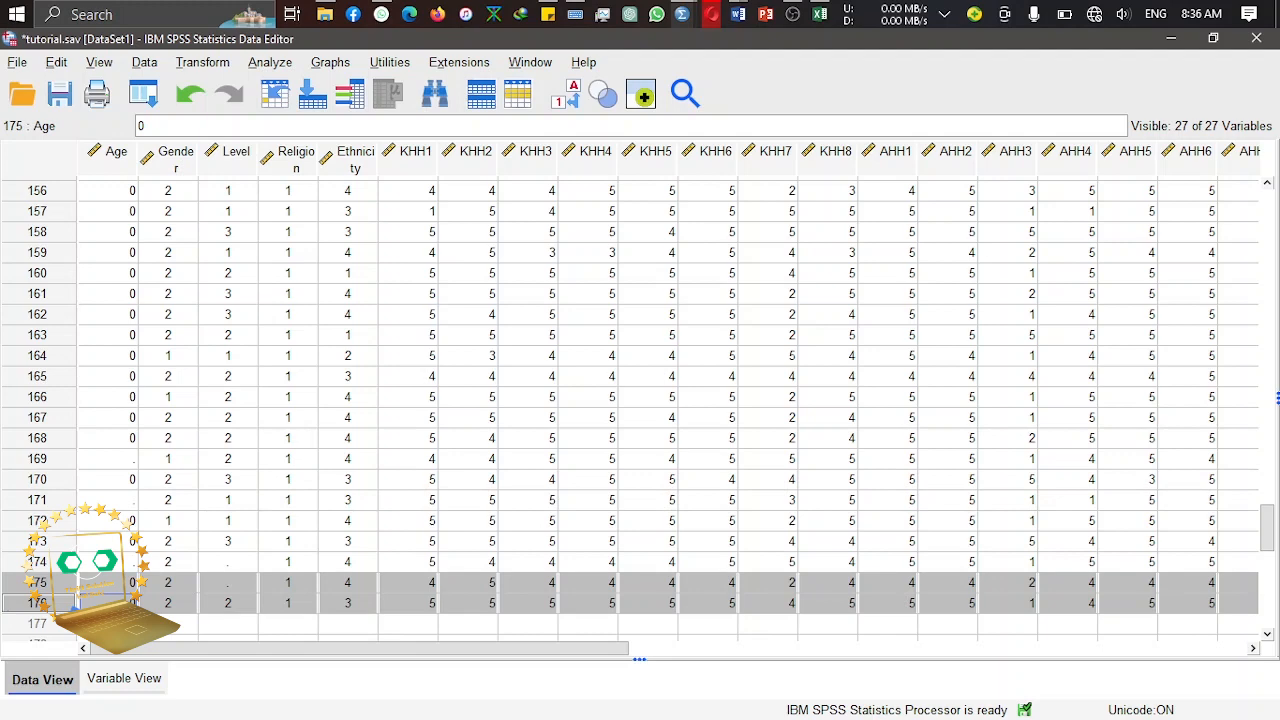
right_click(72, 593)
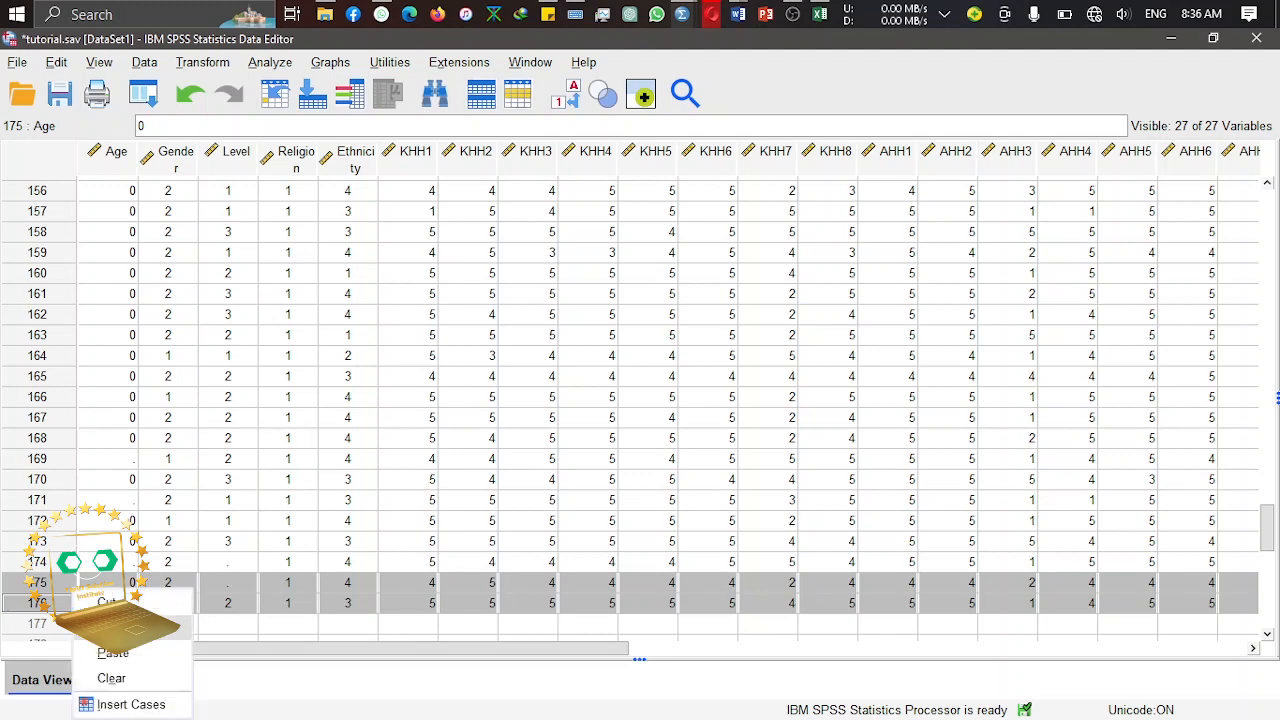
click(148, 679)
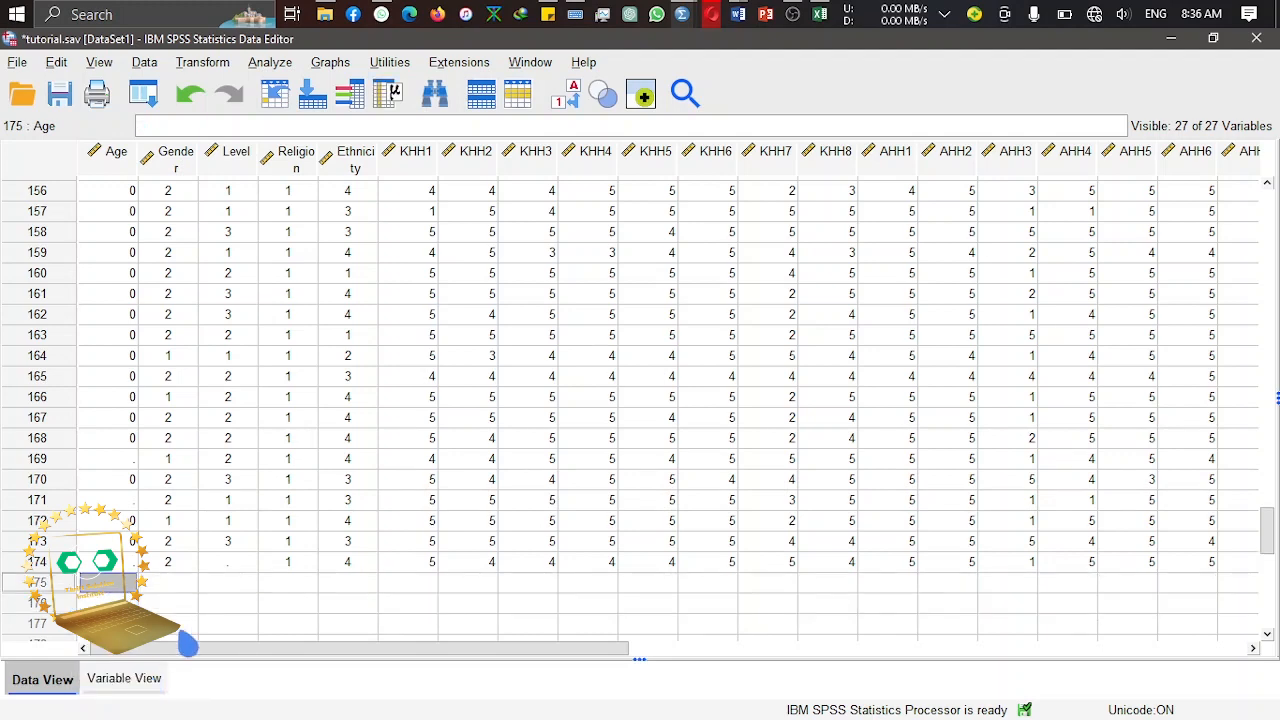
click(226, 603)
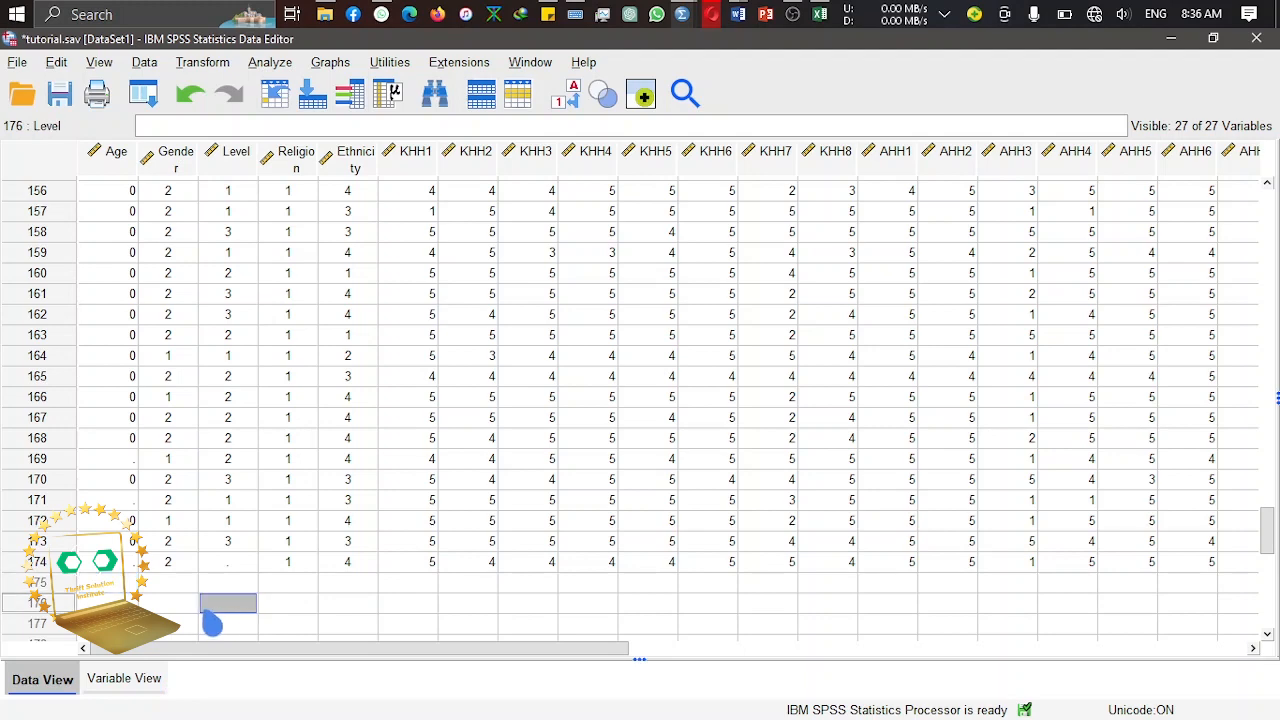
key(ctrl+s)
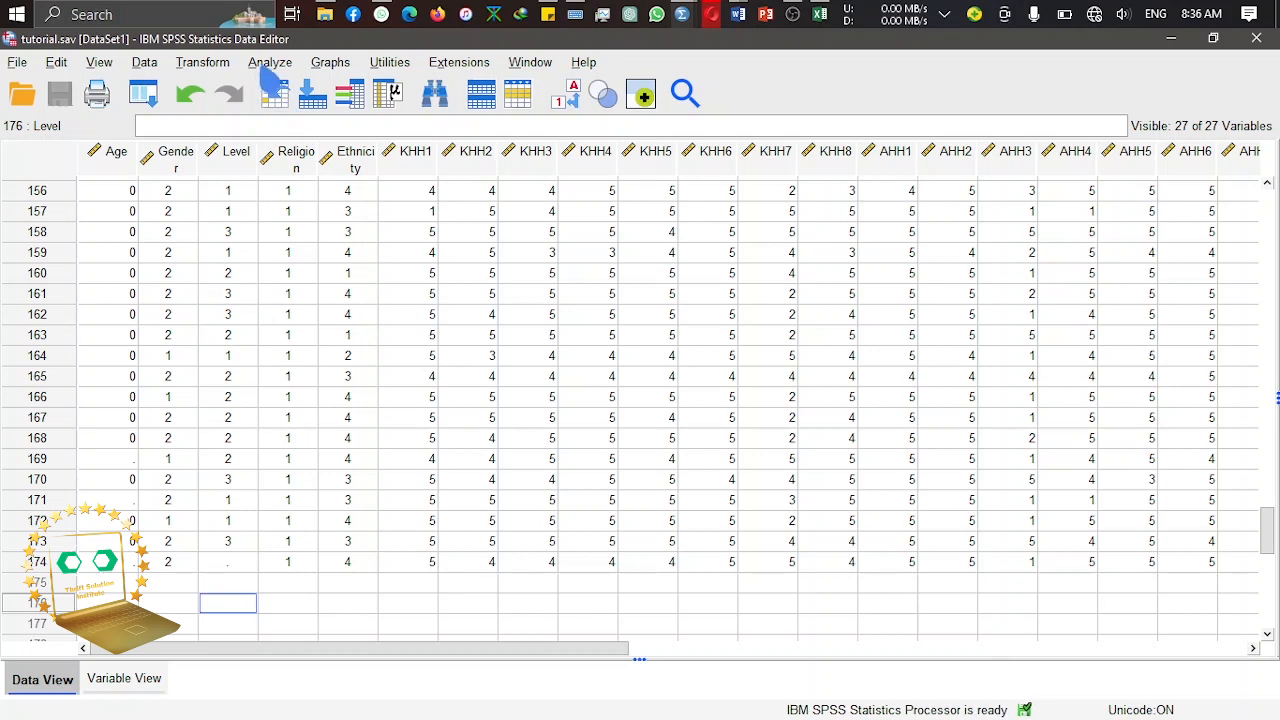
Step: Look through the old frequency tables in Output1 and close that output without saving it
mouse_move(703, 13)
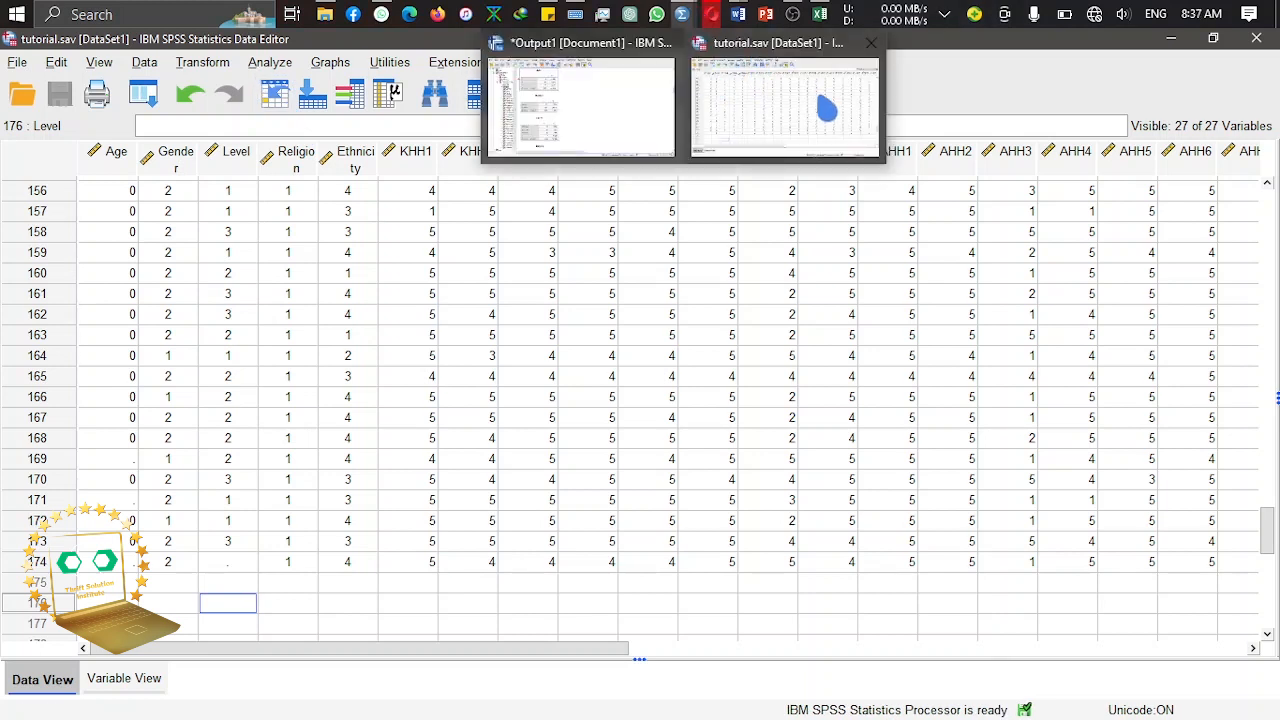
mouse_move(791, 107)
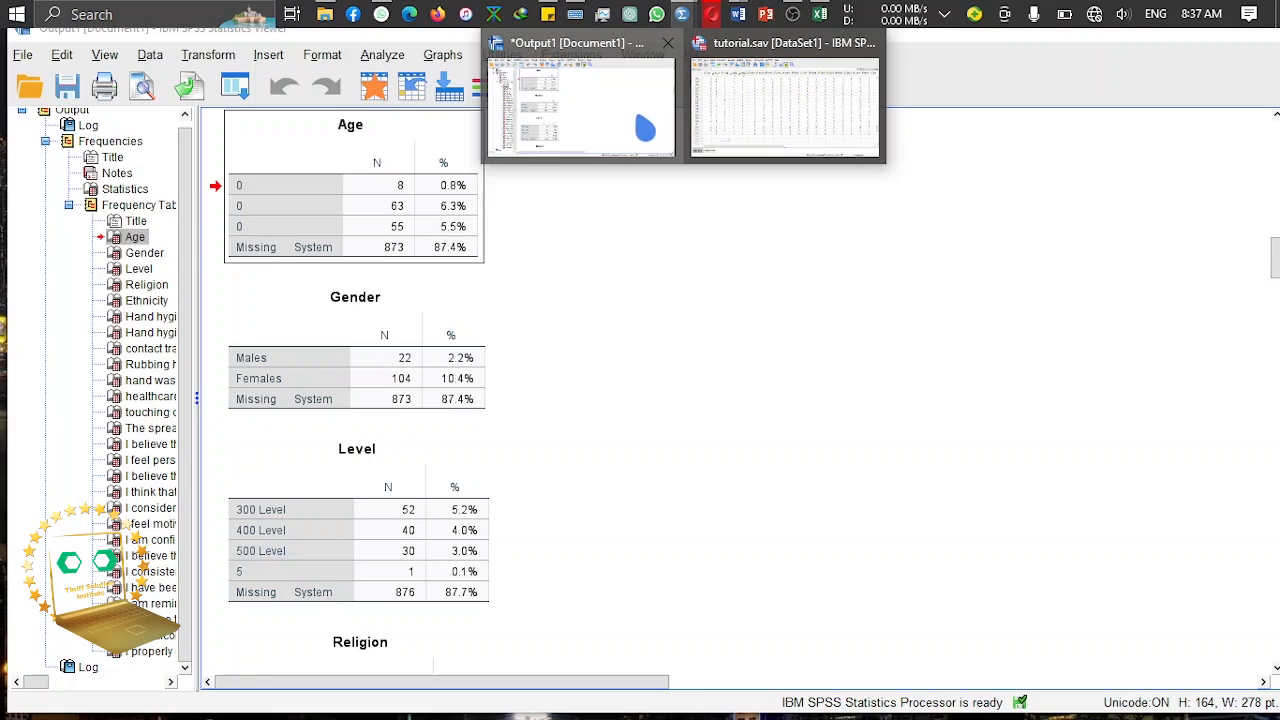
click(645, 127)
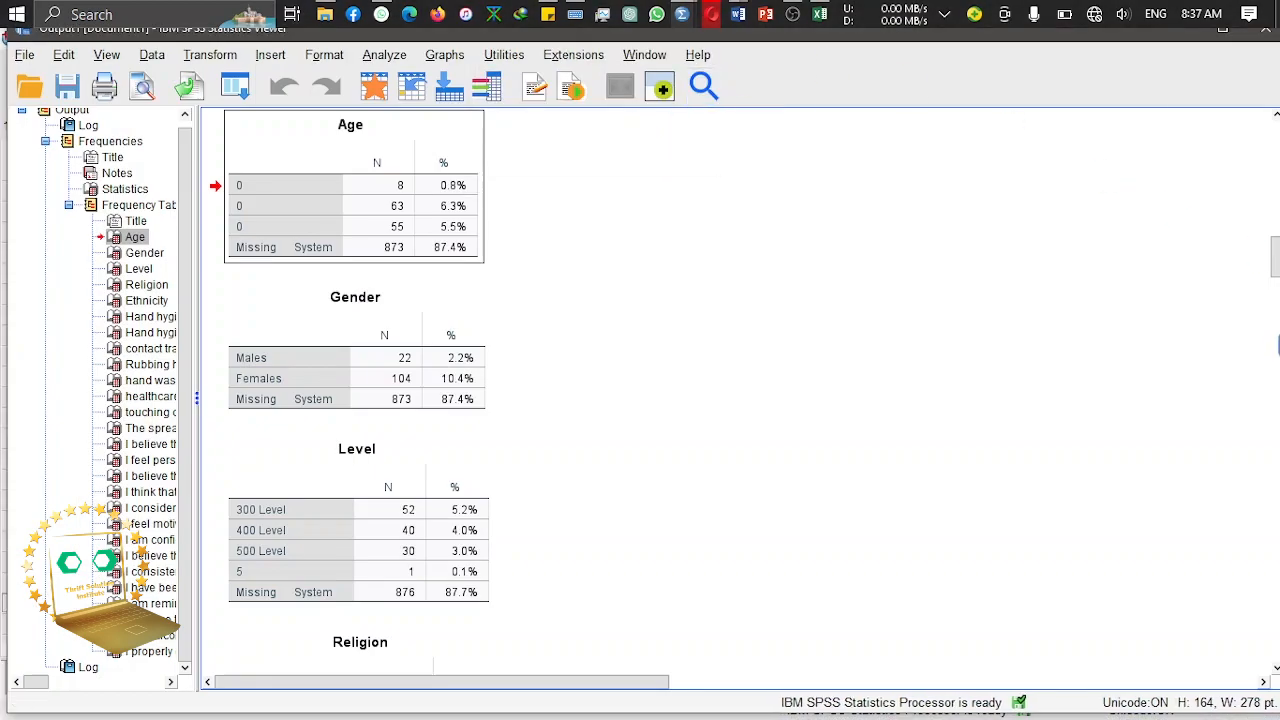
drag(1277, 254, 1250, 469)
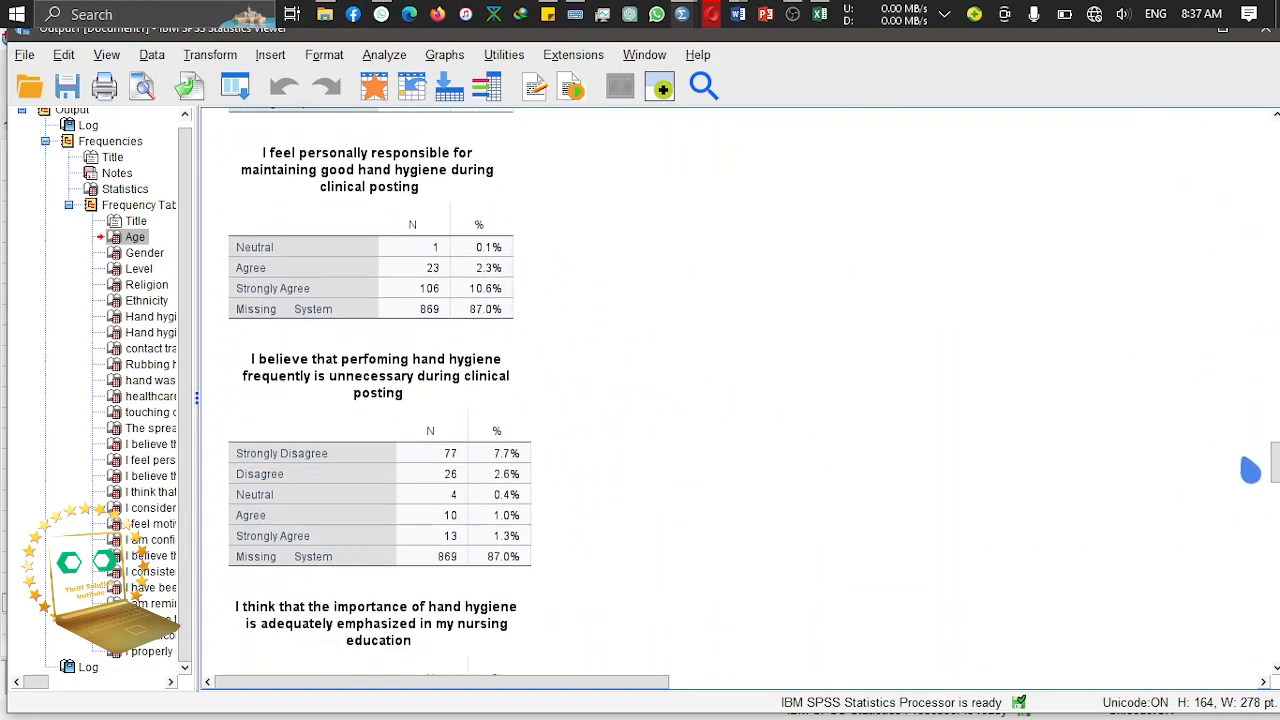
click(1266, 45)
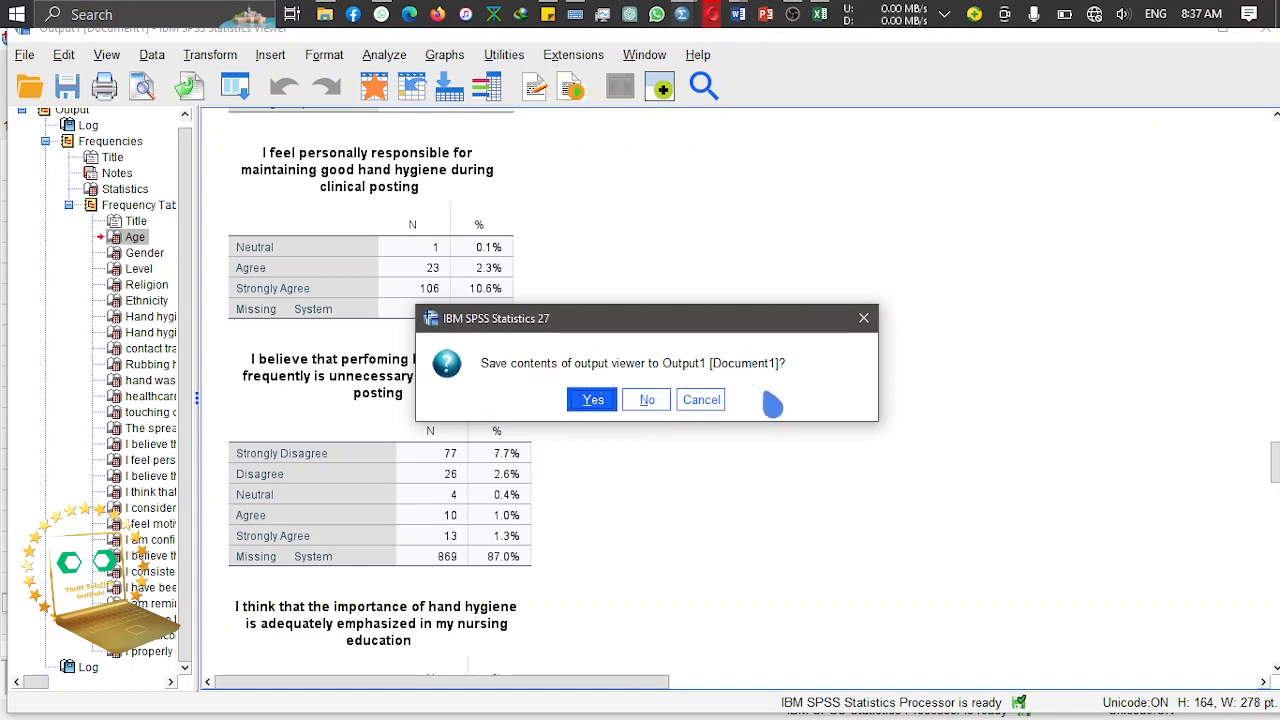
click(647, 400)
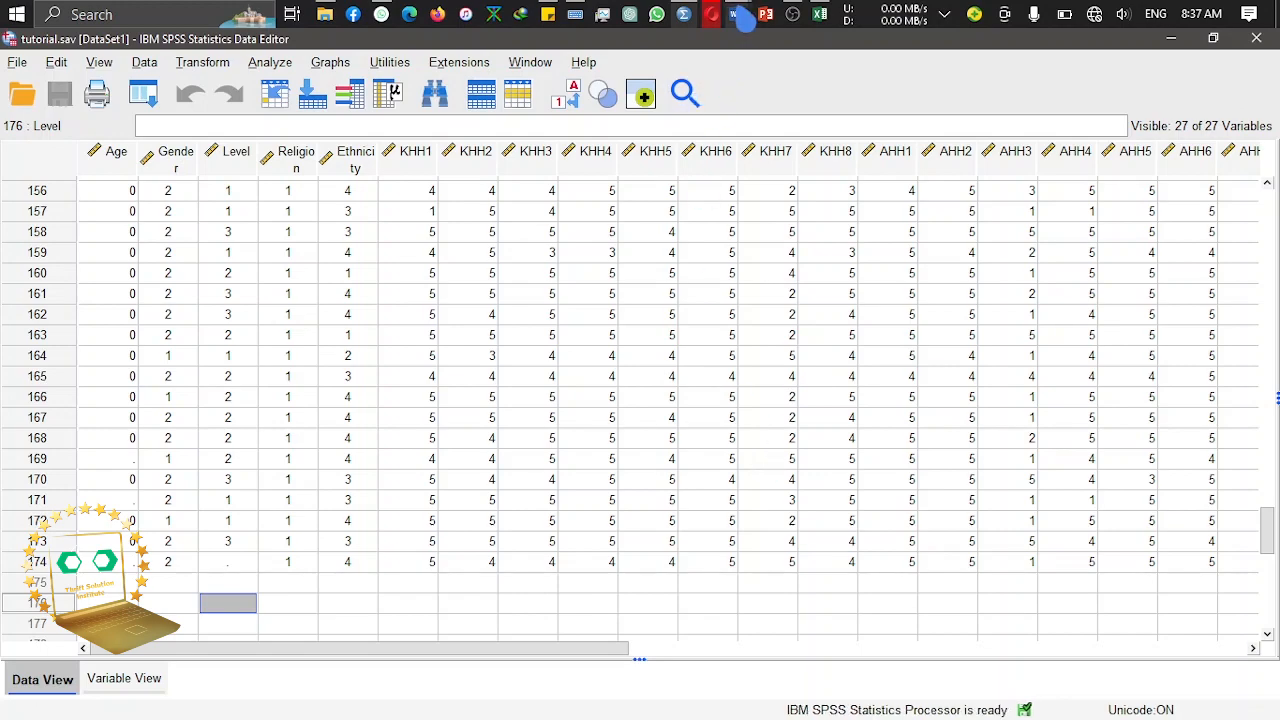
click(691, 8)
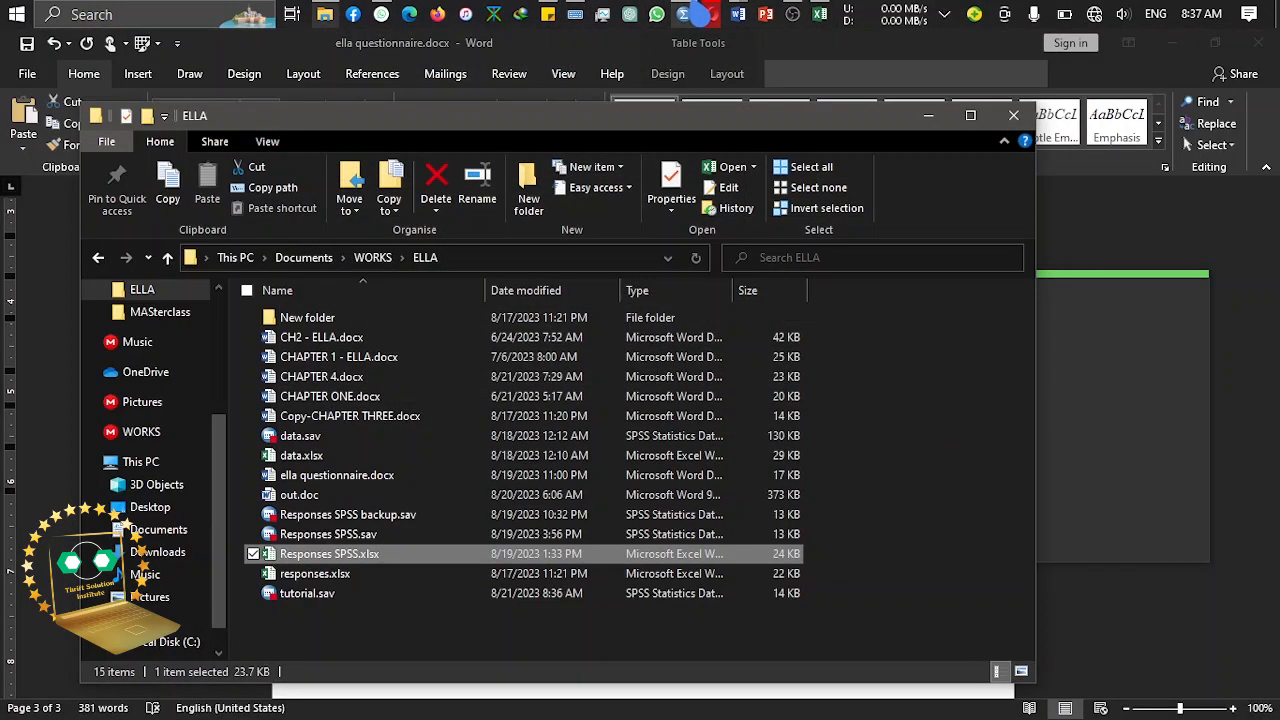
click(691, 8)
click(691, 8)
click(700, 12)
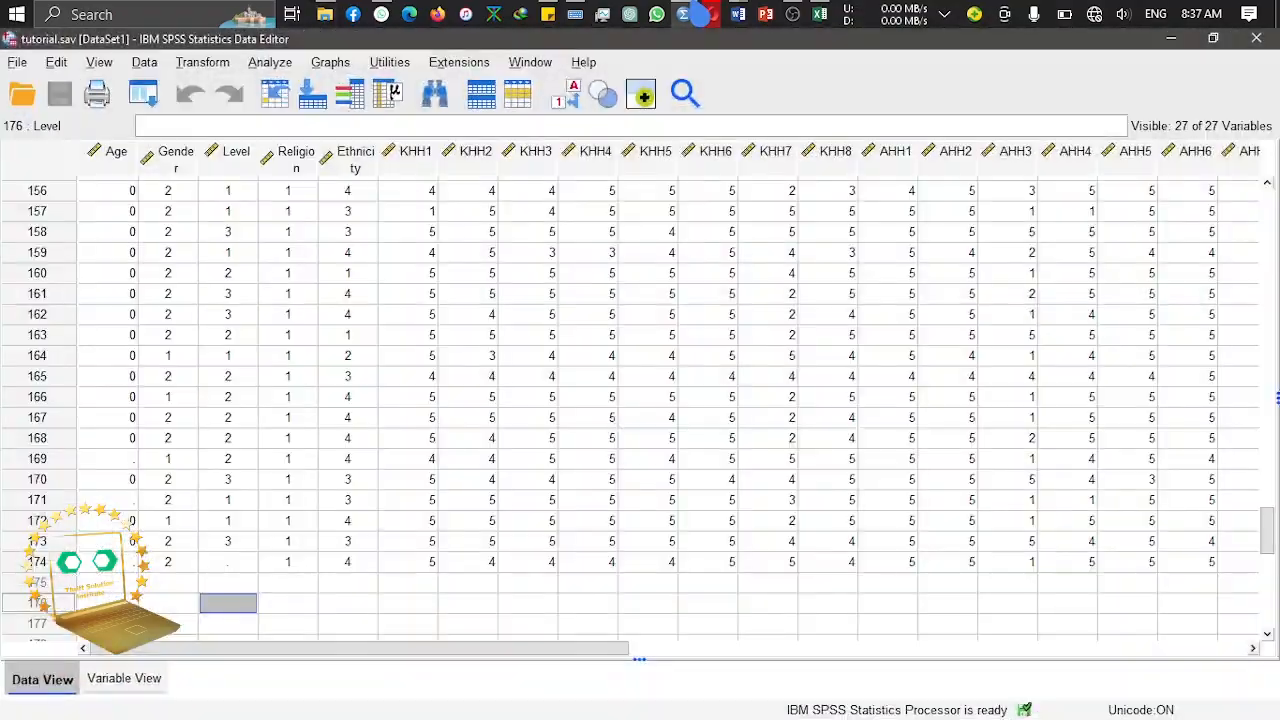
Step: Remove Age from the Frequencies variables and run the analysis on the remaining variables with APA style tables, leaving the statistics options unselected
click(268, 62)
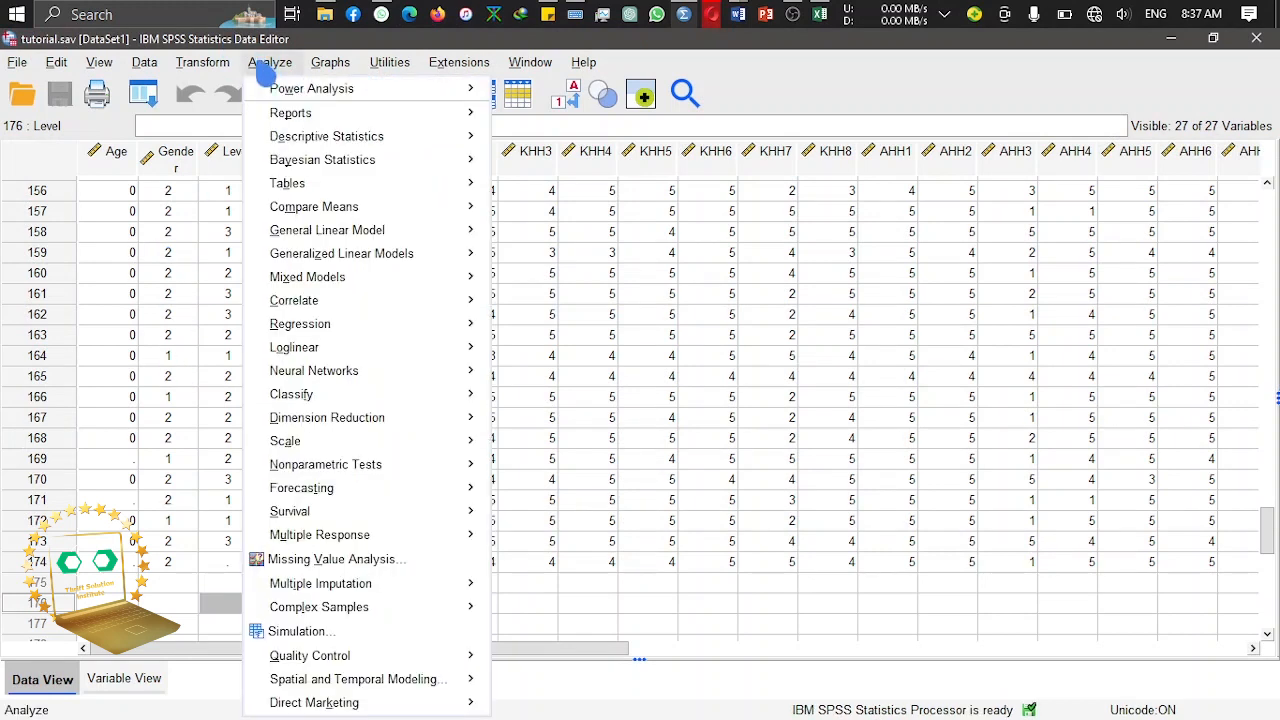
mouse_move(440, 138)
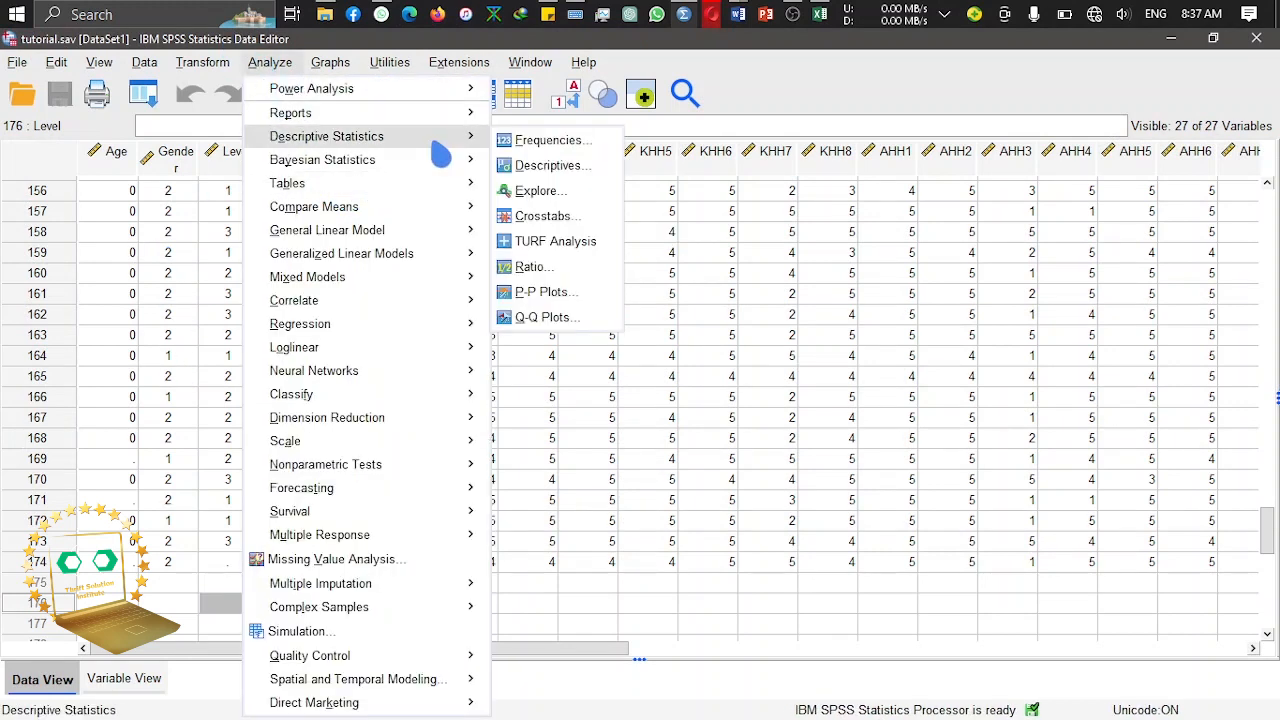
click(545, 141)
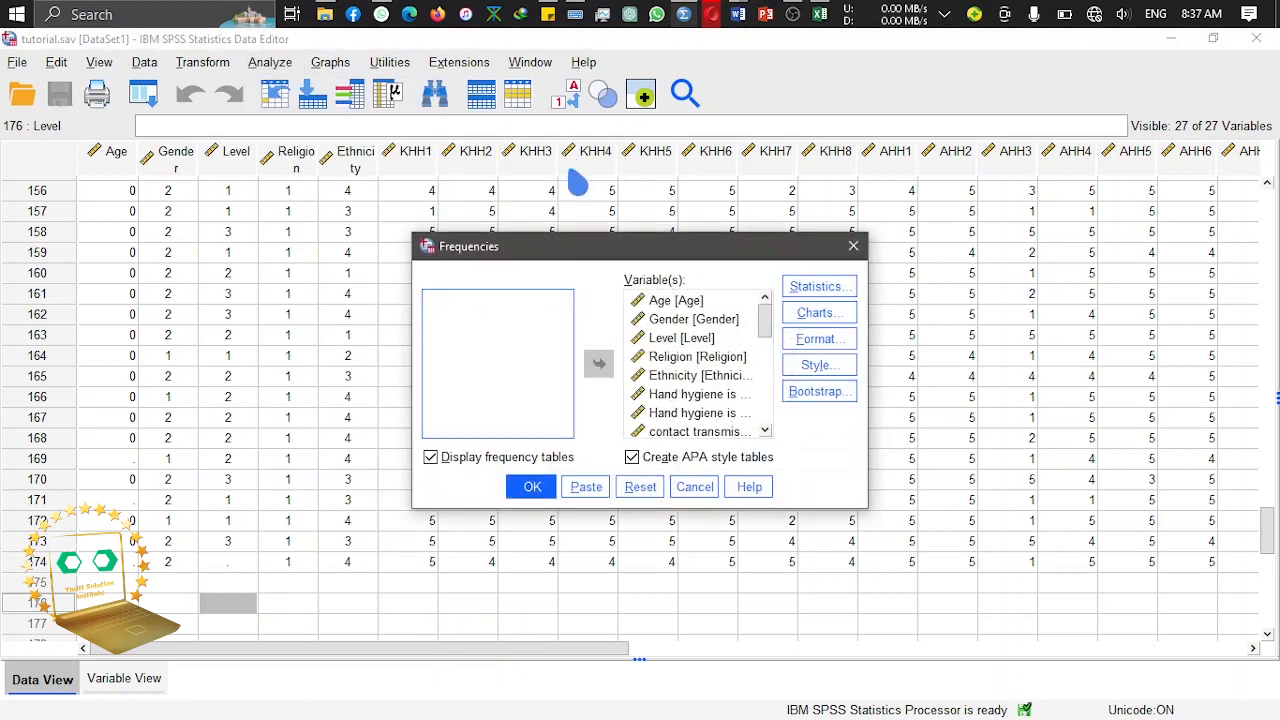
mouse_move(764, 314)
mouse_down()
mouse_move(764, 465)
mouse_move(763, 325)
mouse_move(778, 306)
mouse_up()
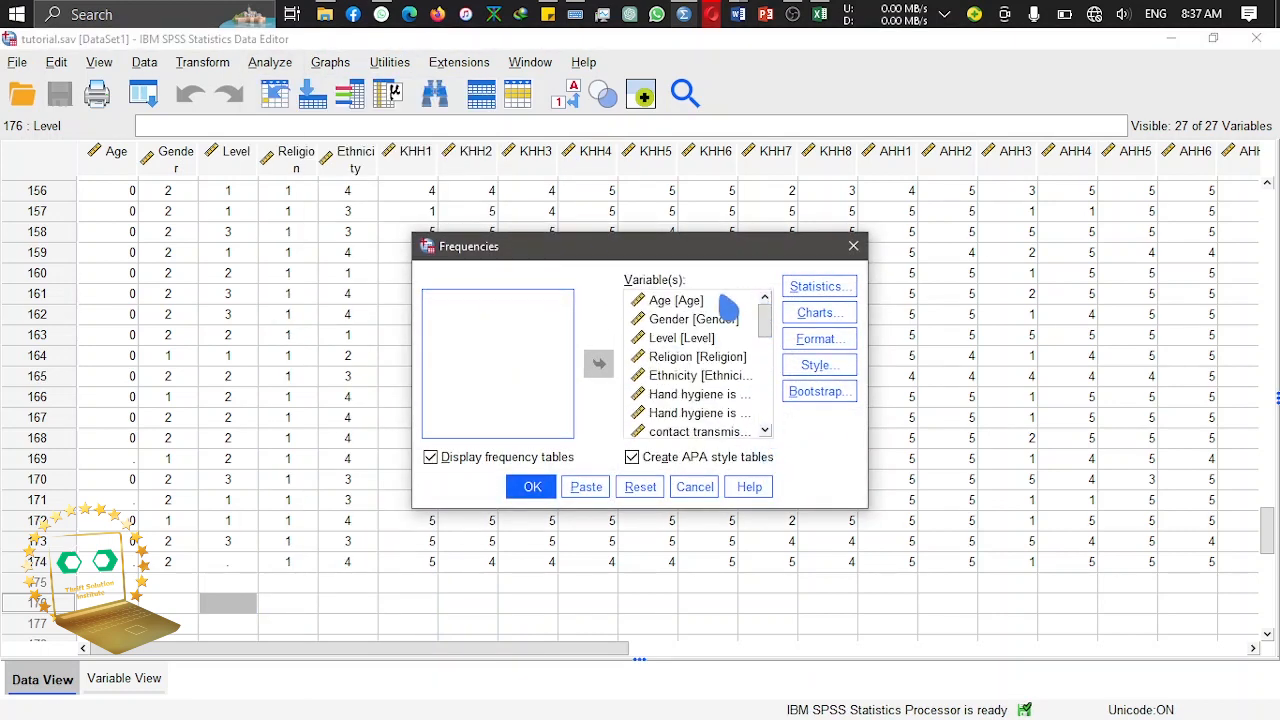
click(728, 305)
click(598, 363)
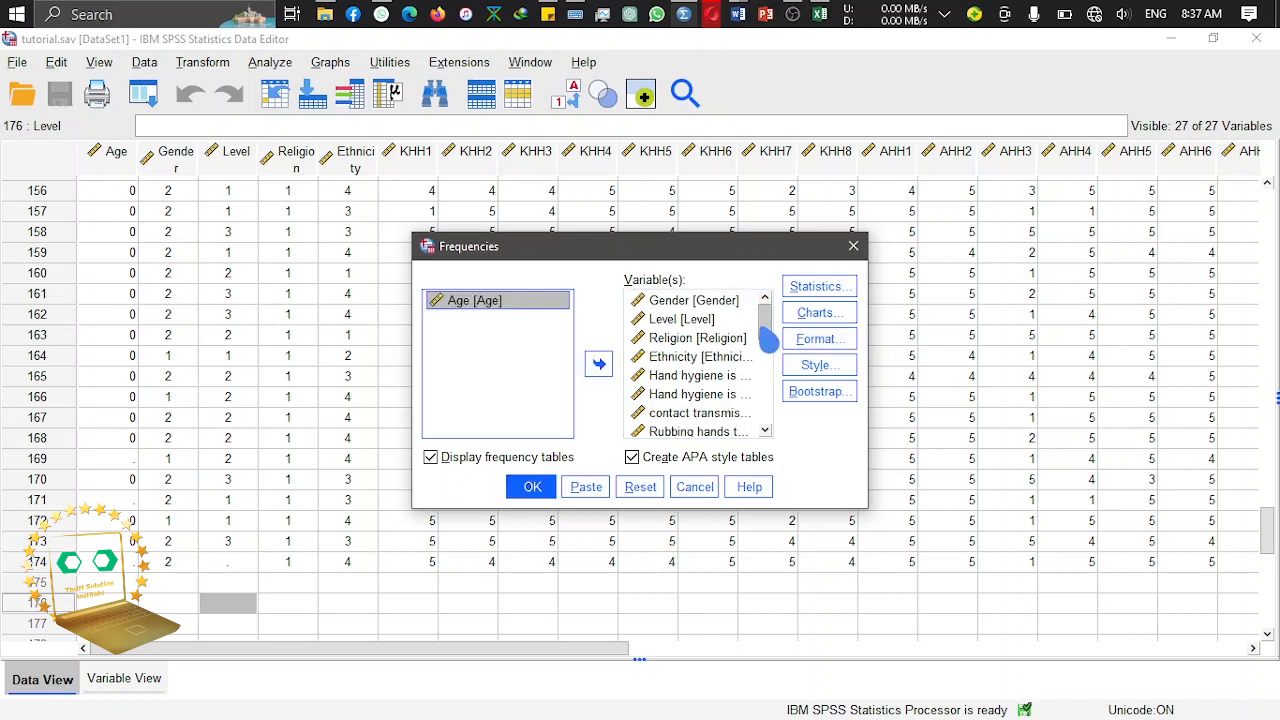
drag(768, 340, 765, 425)
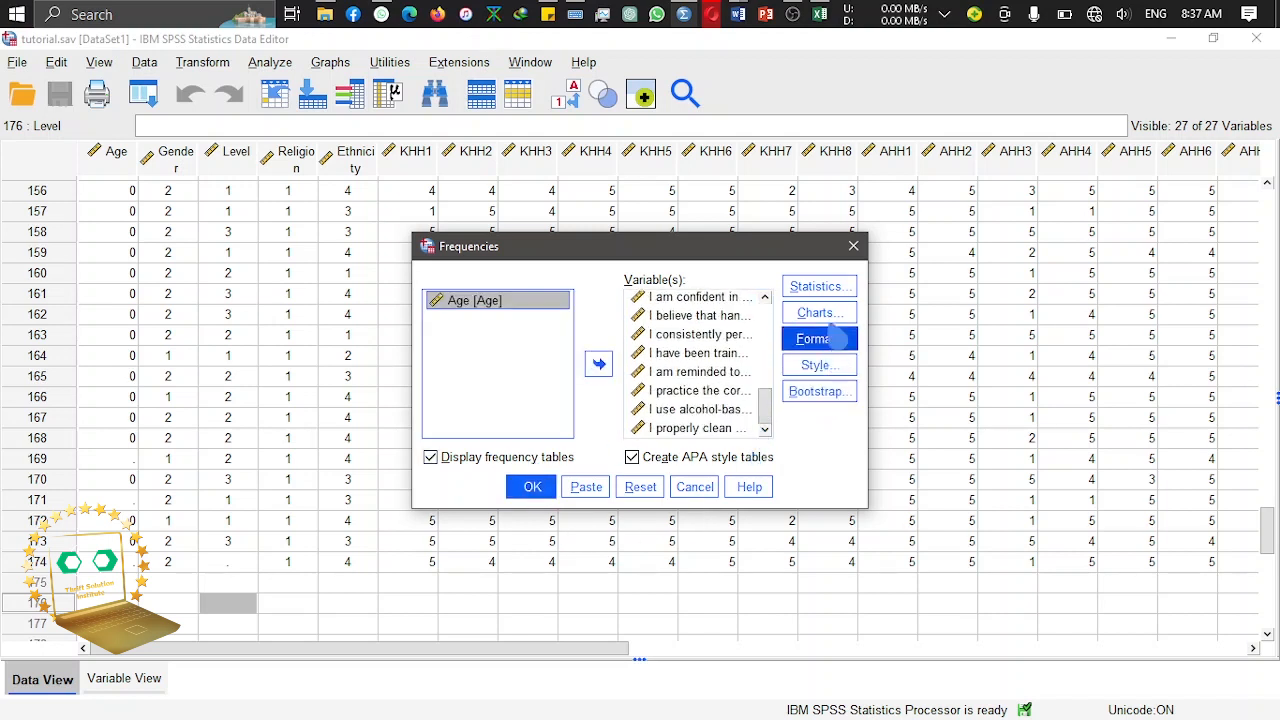
click(826, 287)
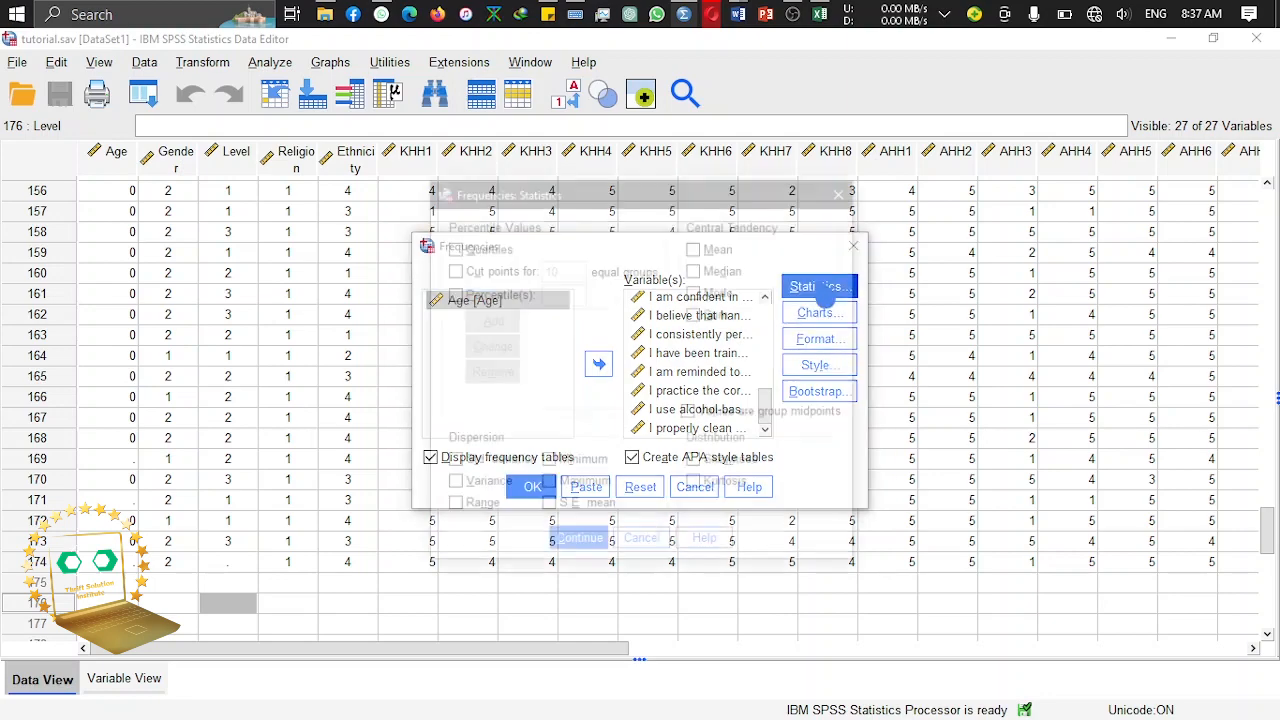
click(580, 540)
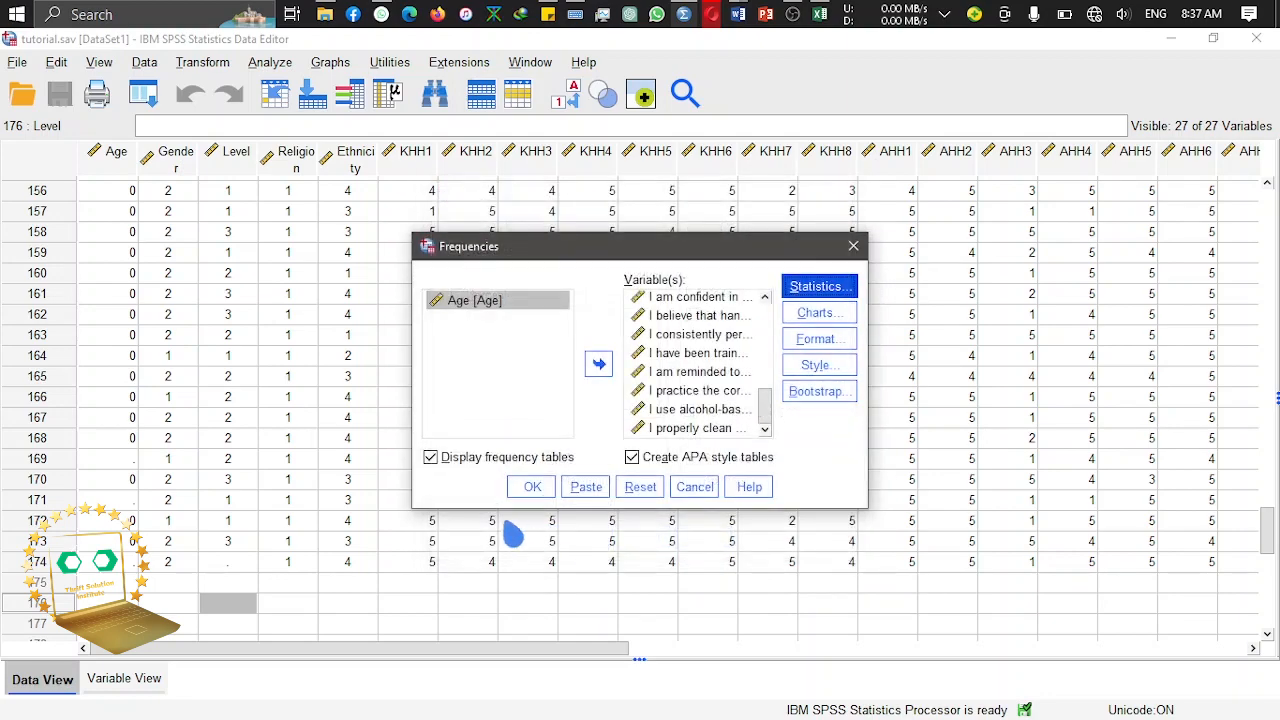
click(532, 486)
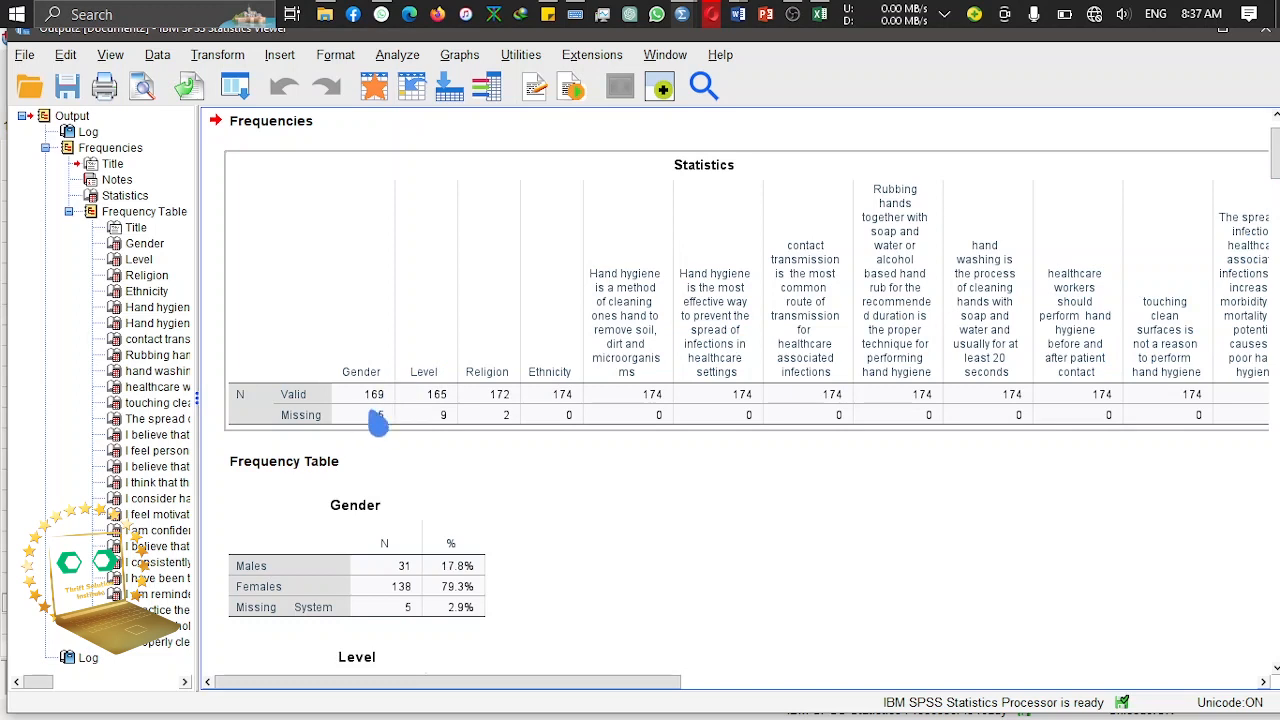
Step: Examine the valid and missing counts in the new Statistics table and select the Gender frequency table
click(450, 362)
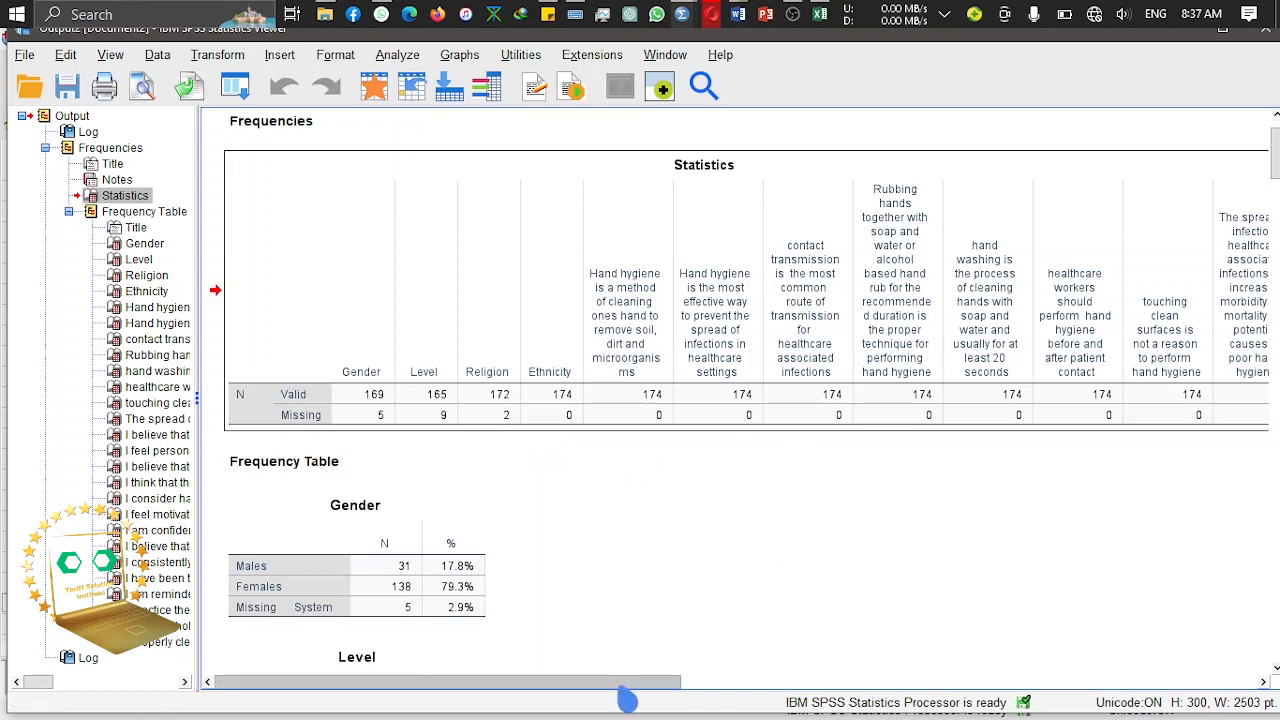
drag(625, 695, 514, 683)
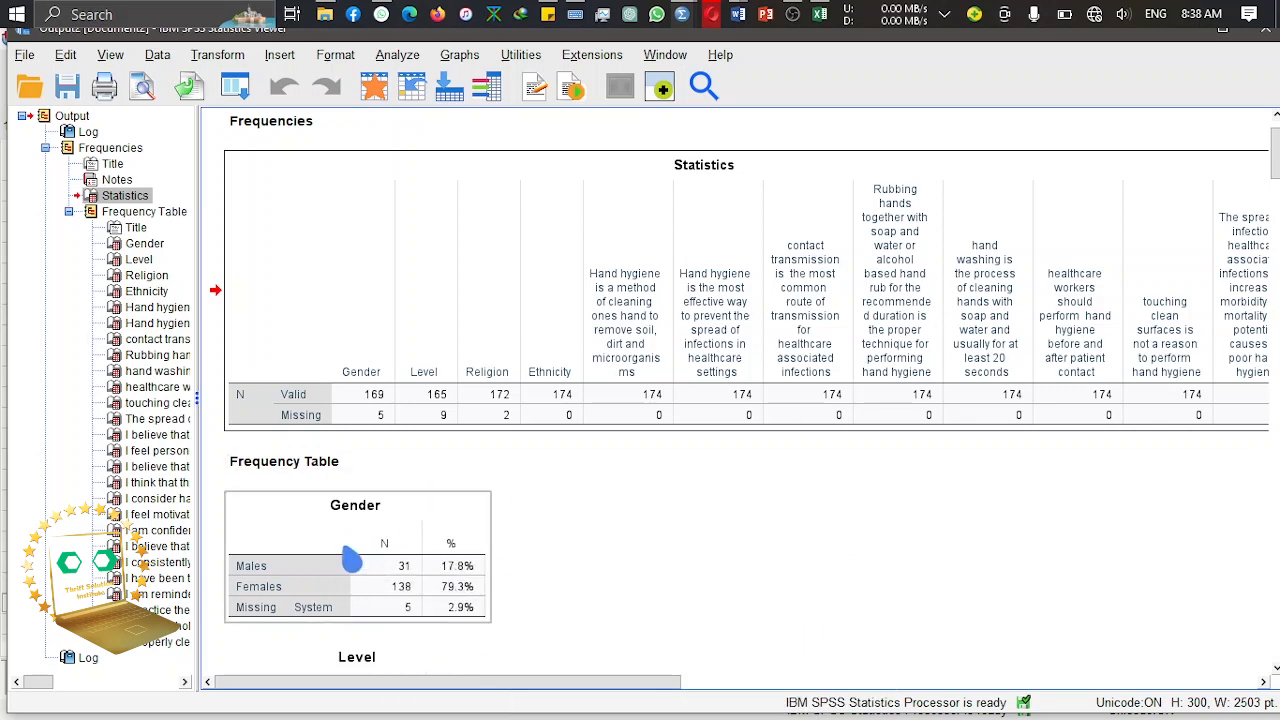
click(375, 520)
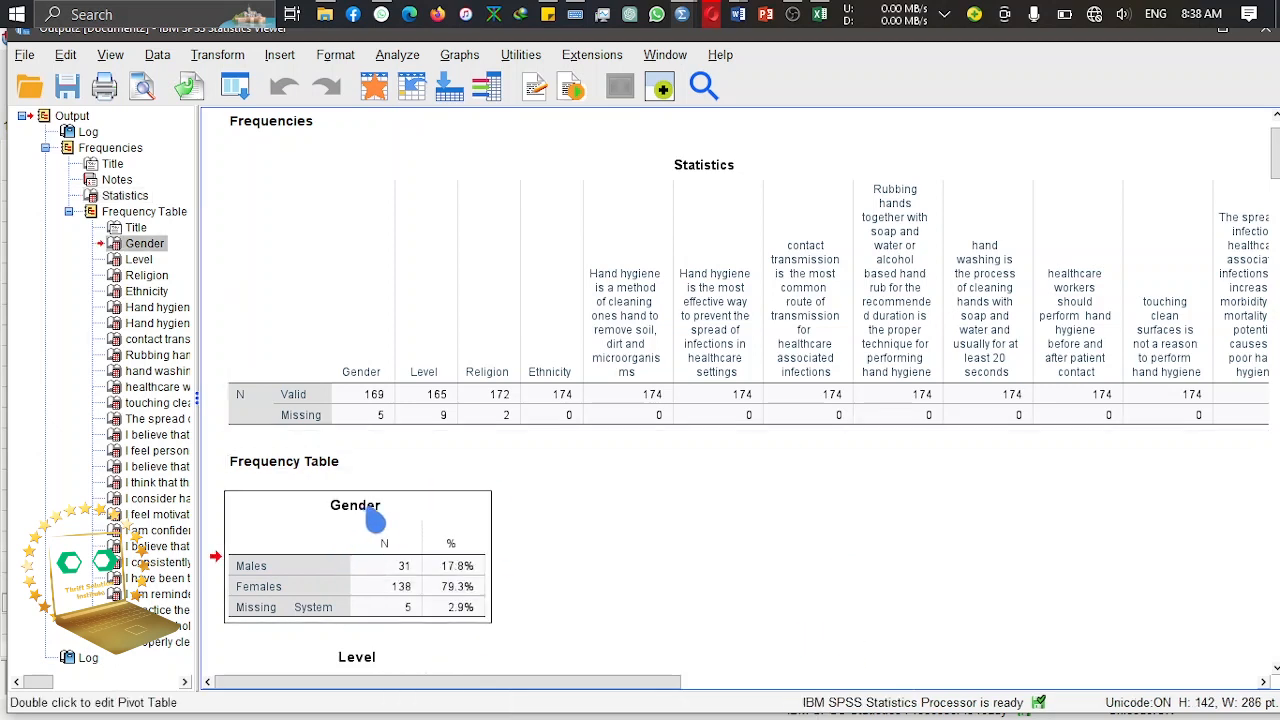
Step: Review the demographic frequency tables and the valid and missing counts across the full width of the Statistics table
click(556, 392)
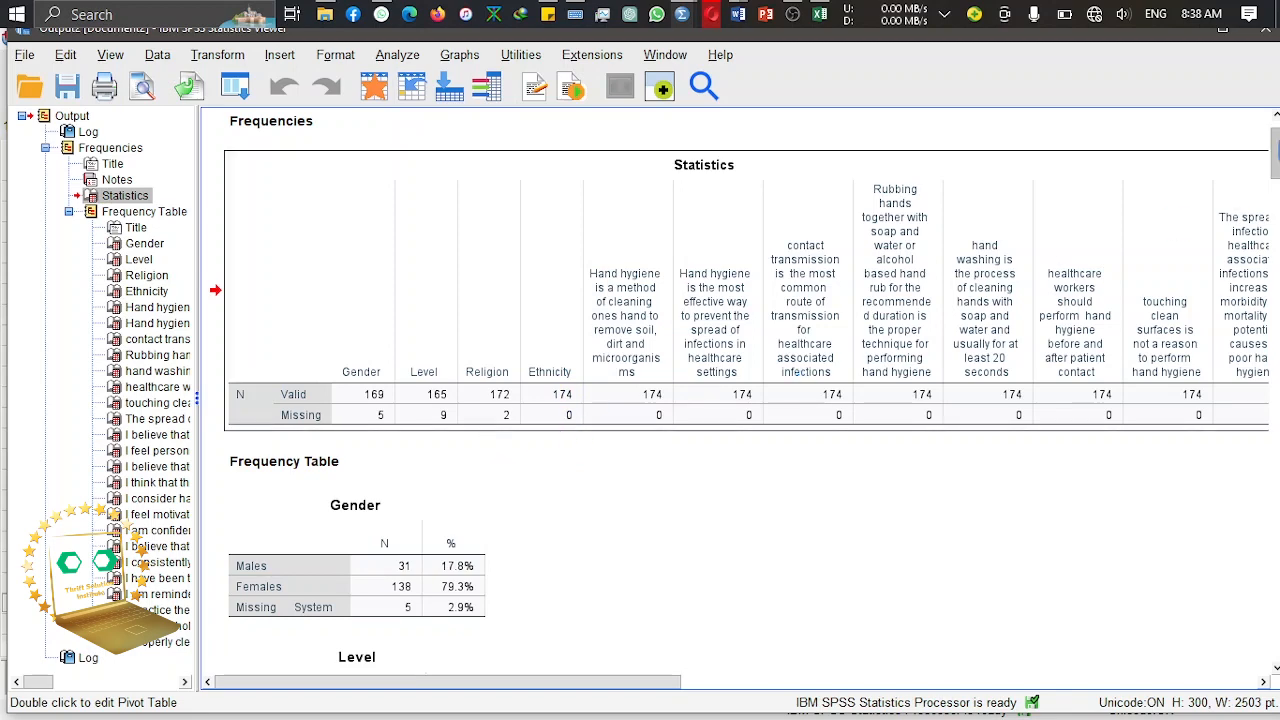
scroll(1123, 252, down, 15)
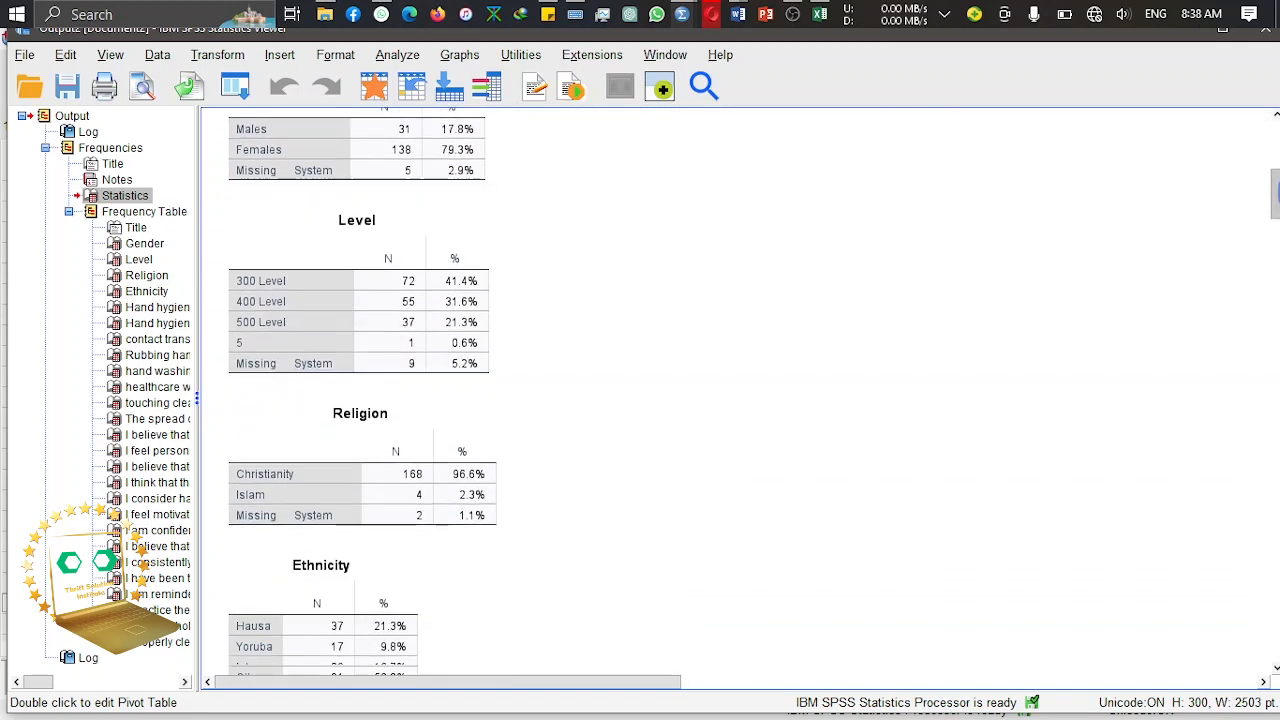
click(426, 306)
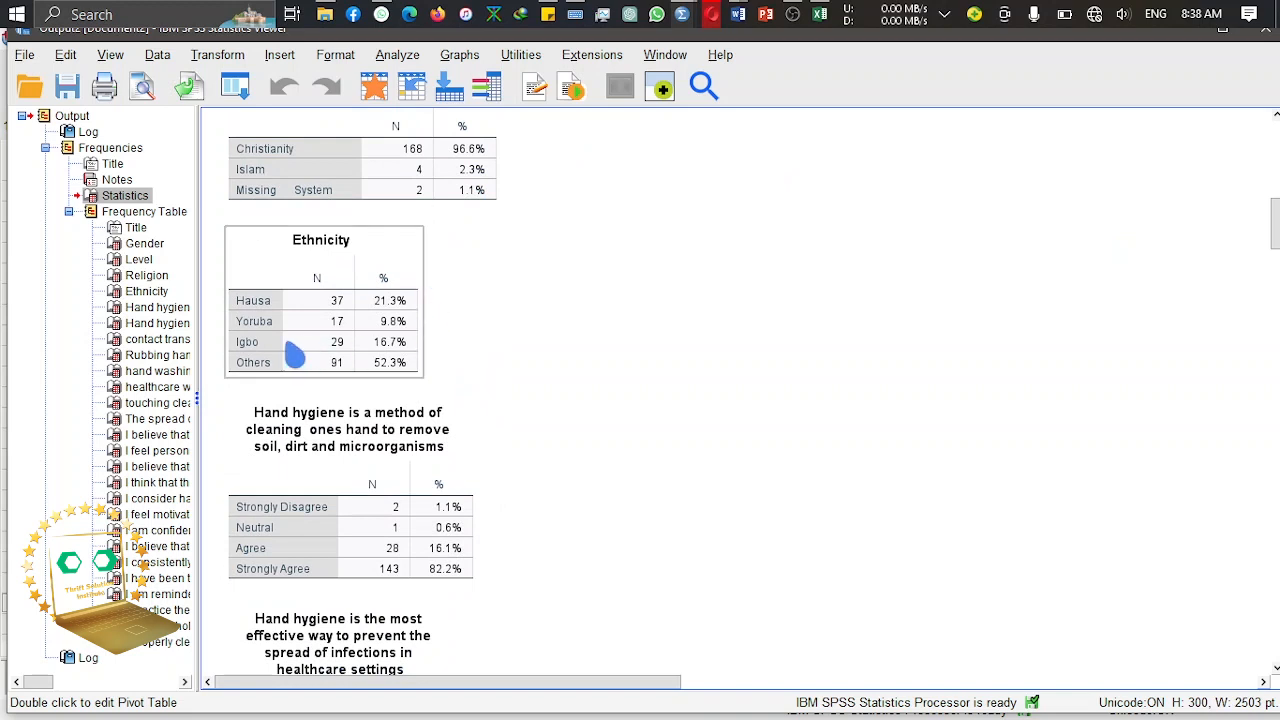
click(315, 318)
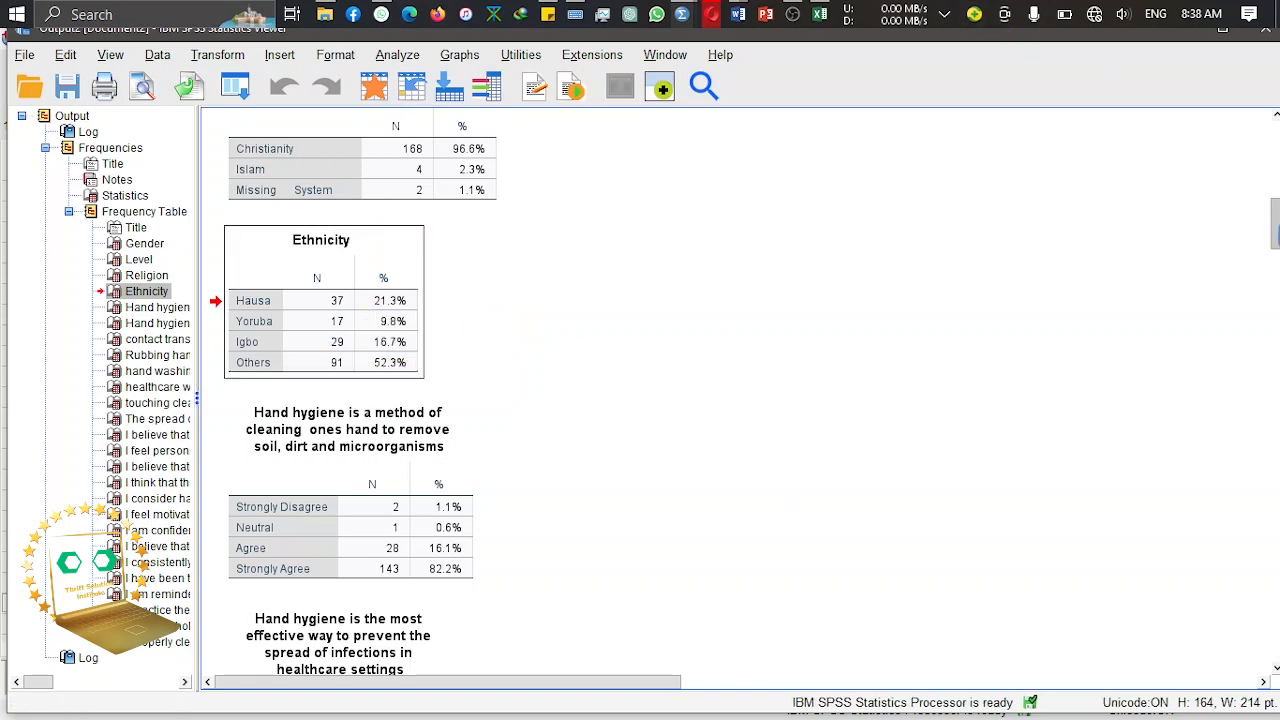
scroll(740, 390, up, 10)
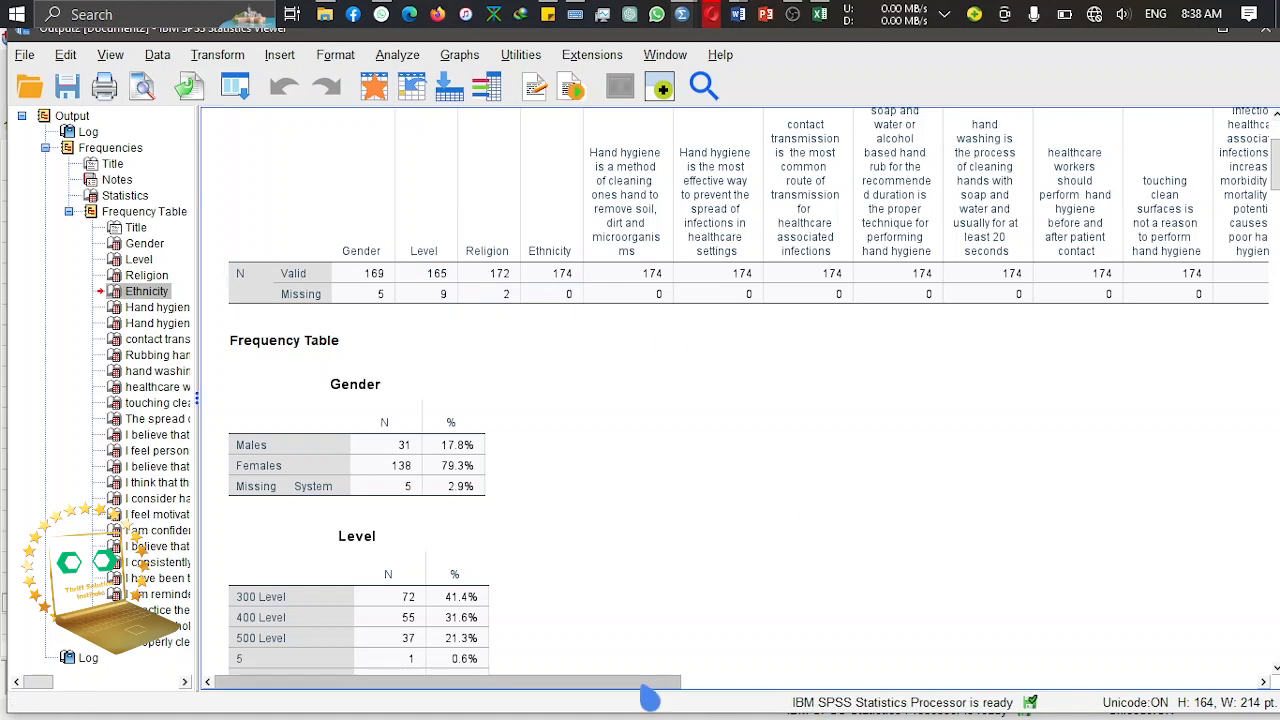
drag(649, 697, 683, 688)
drag(785, 690, 1043, 634)
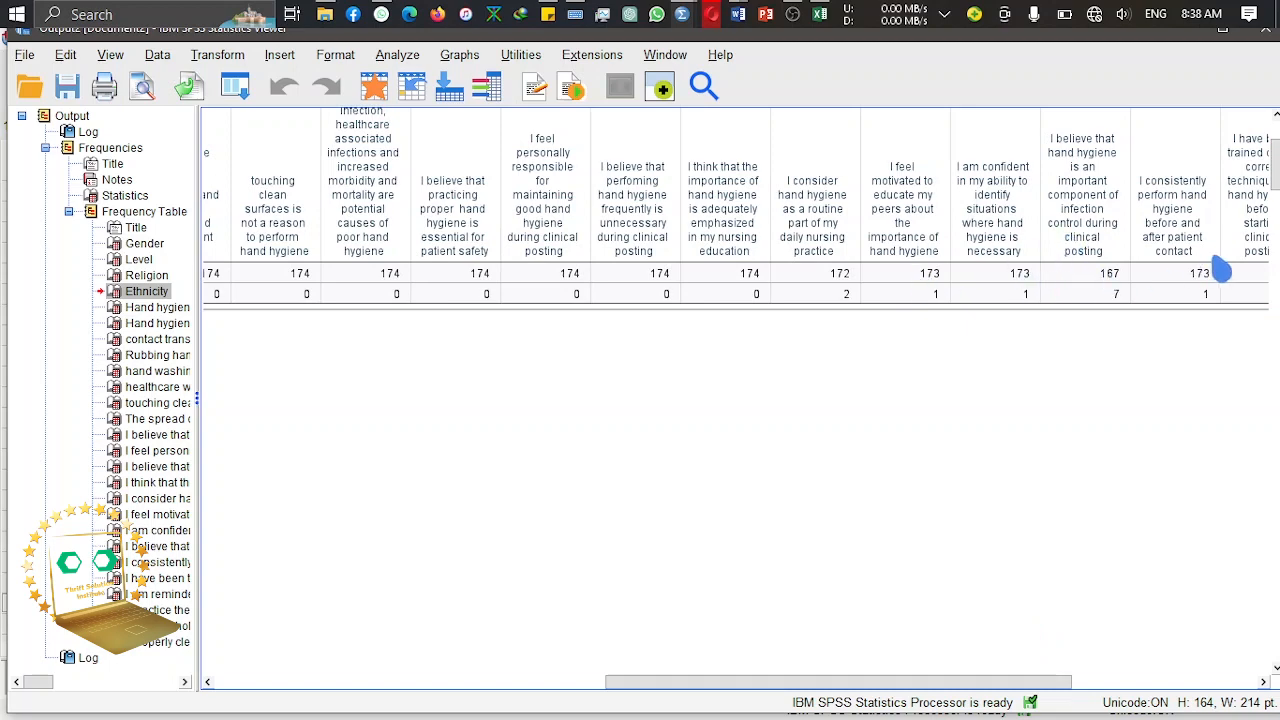
drag(940, 690, 496, 690)
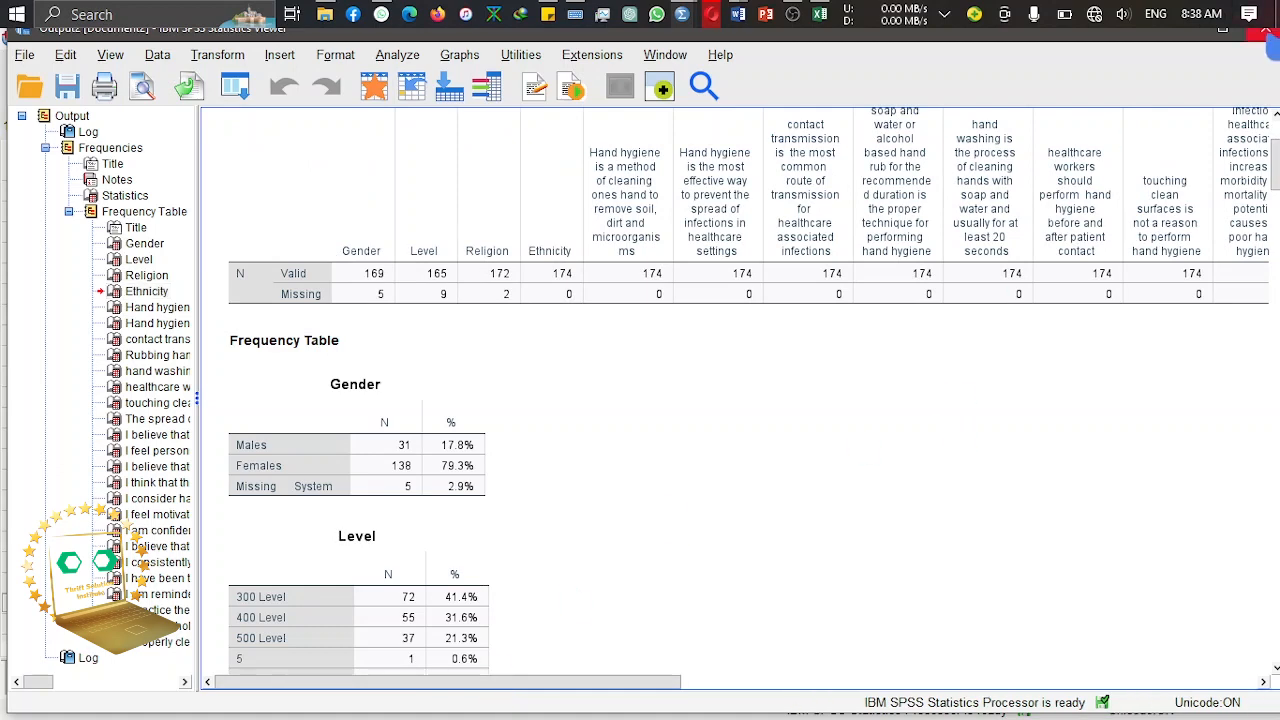
Step: Close the output without saving it and rerun Frequencies on all variables except Age with APA style tables
click(1266, 32)
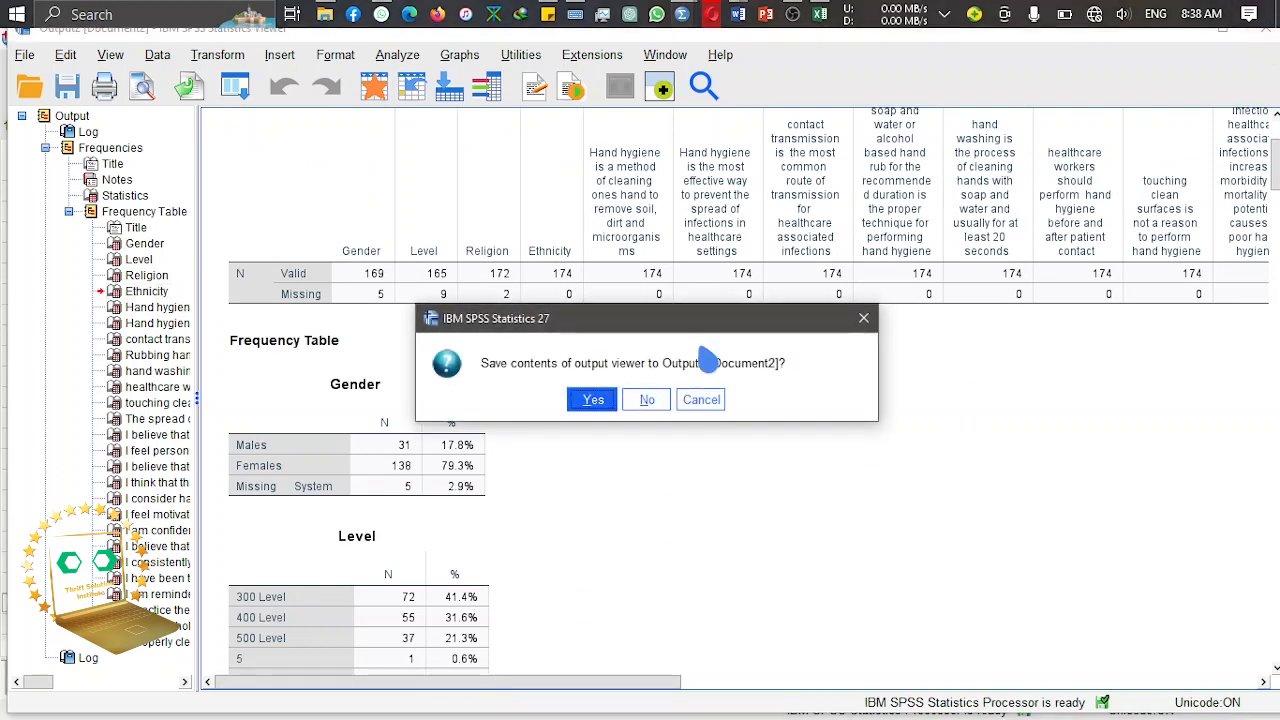
click(647, 401)
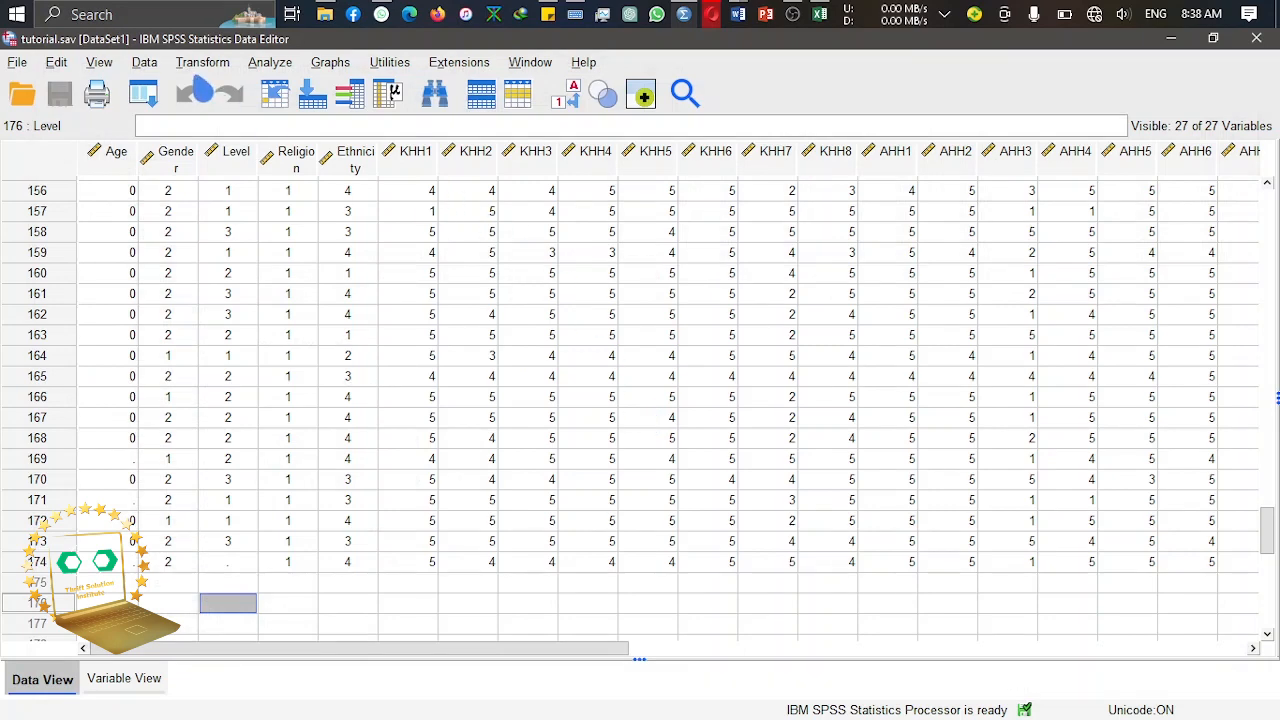
click(270, 62)
mouse_move(392, 141)
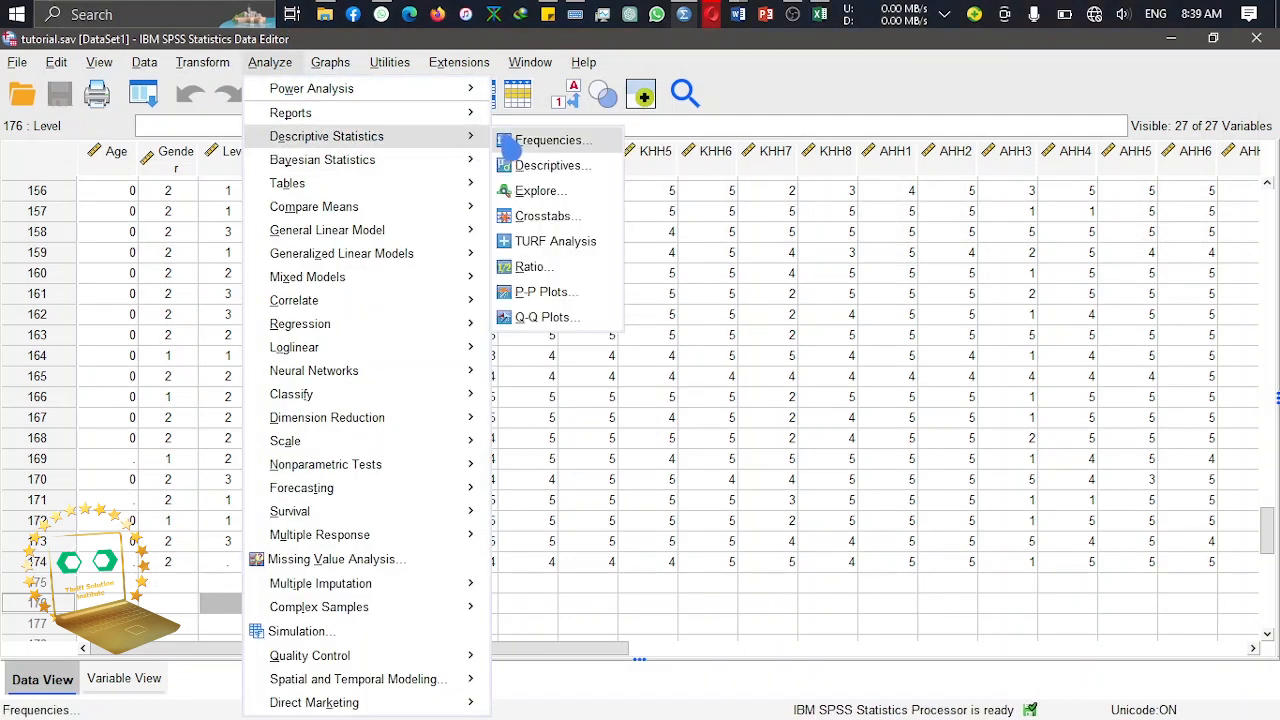
click(545, 140)
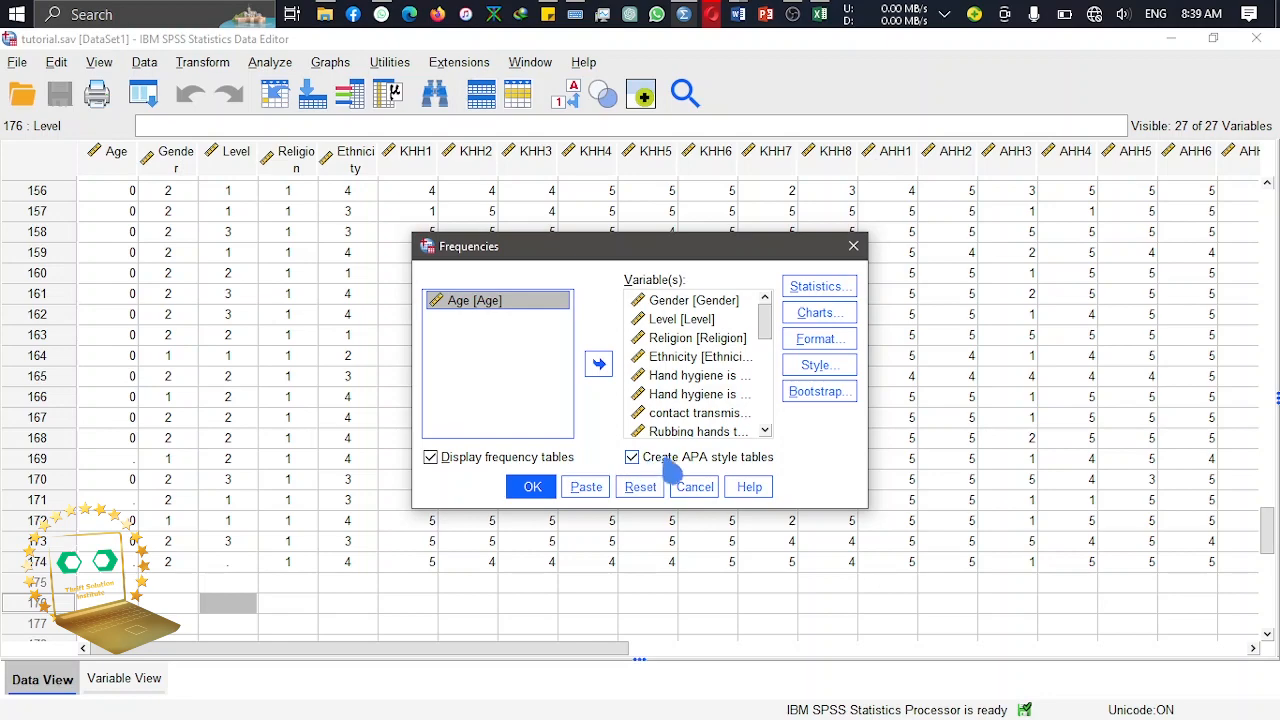
click(527, 486)
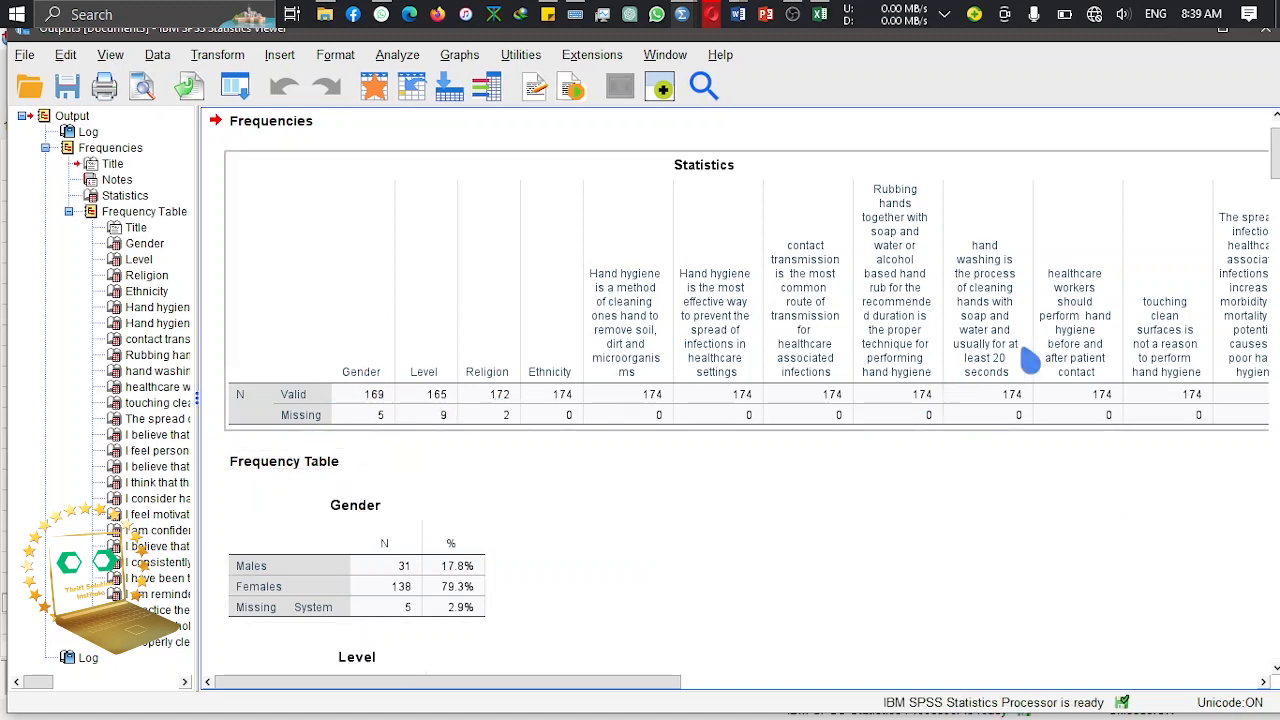
Step: Export all output objects as a Word/RTF document named tutorial.doc in the existing export folder
drag(1276, 155, 1274, 378)
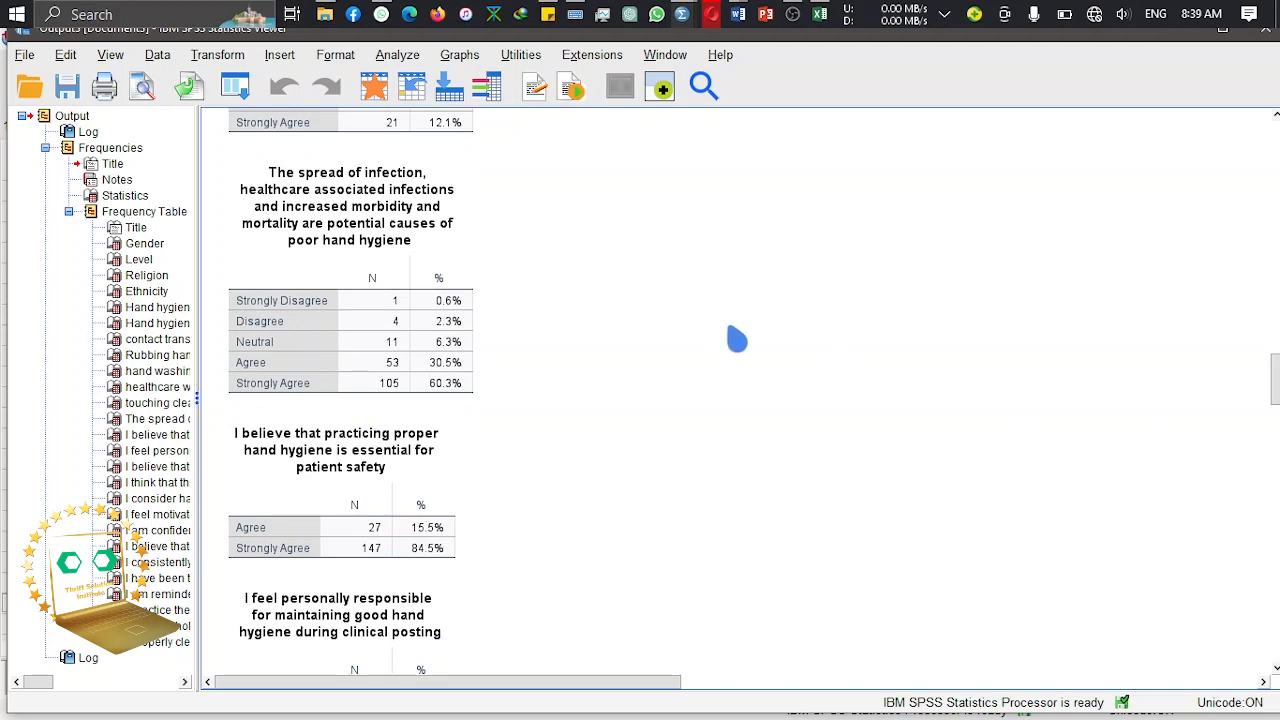
right_click(736, 340)
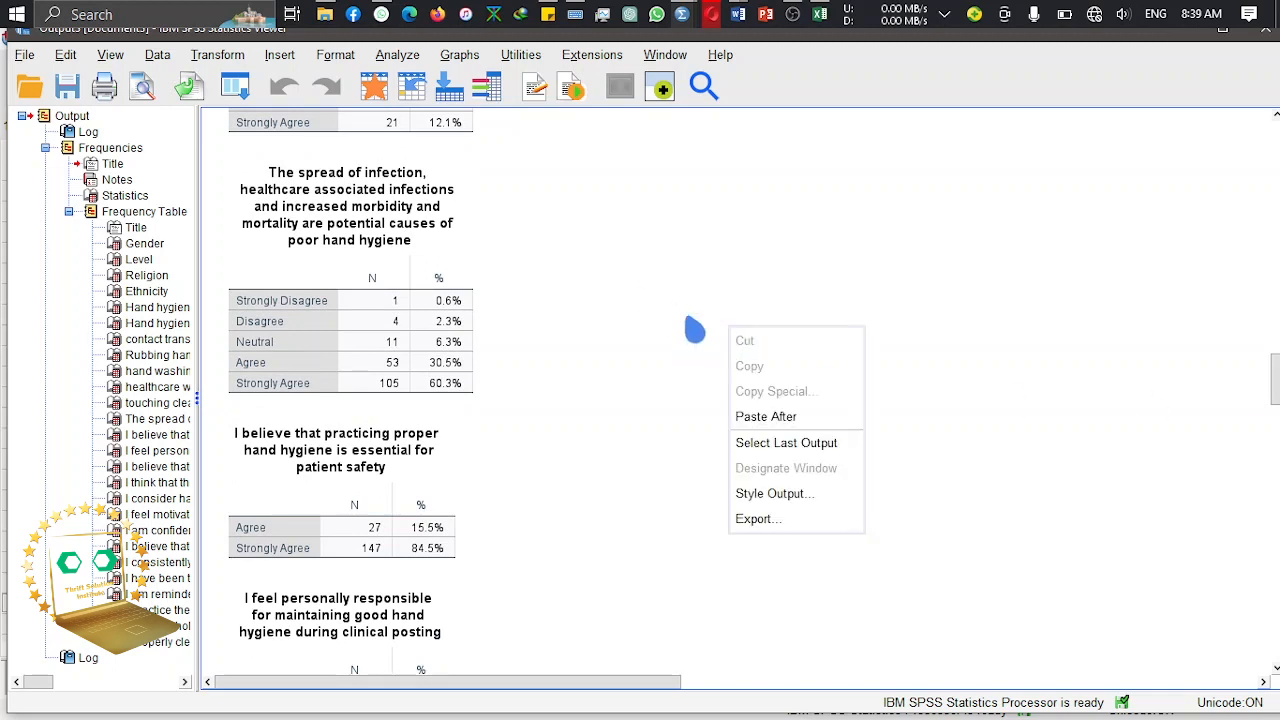
right_click(681, 320)
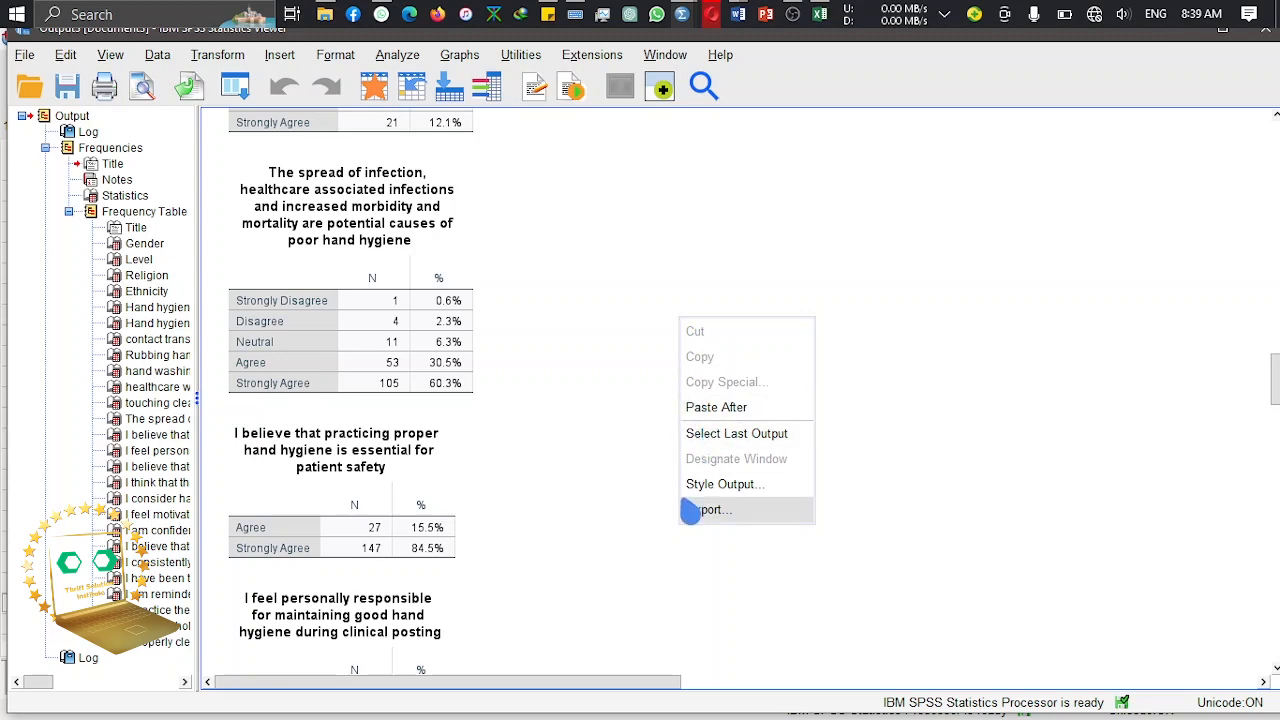
click(713, 512)
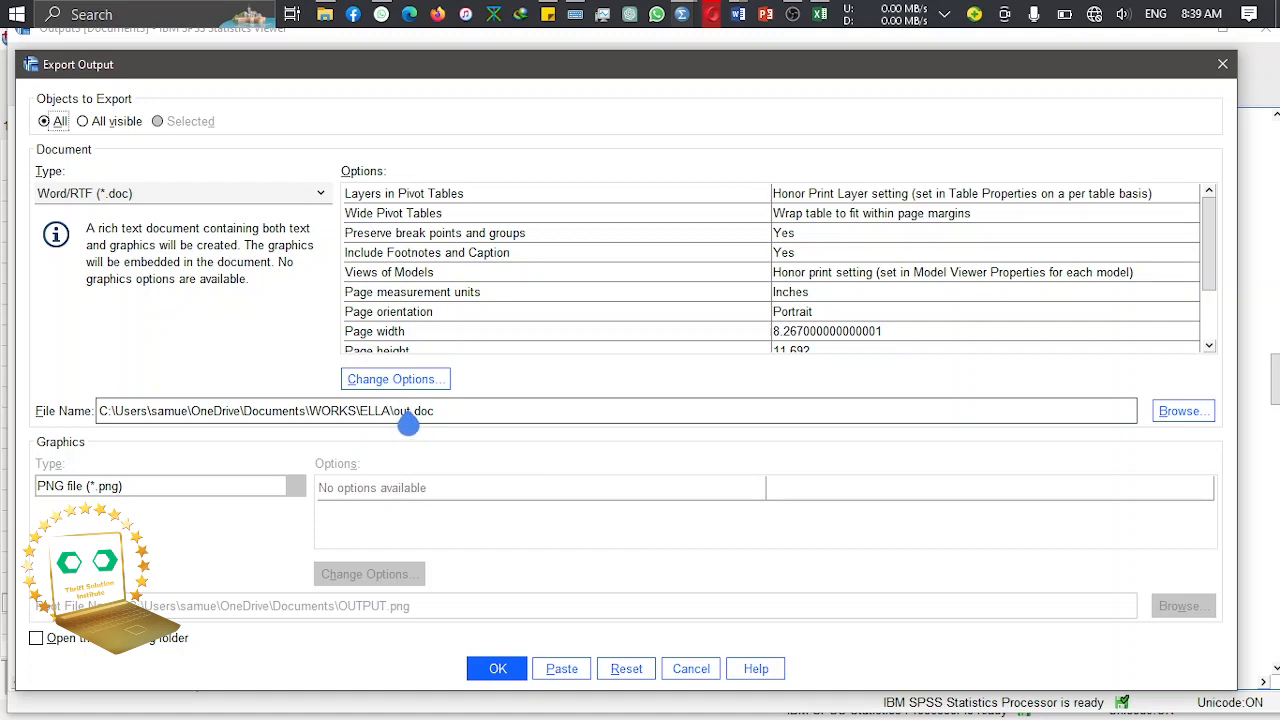
triple_click(408, 423)
click(408, 423)
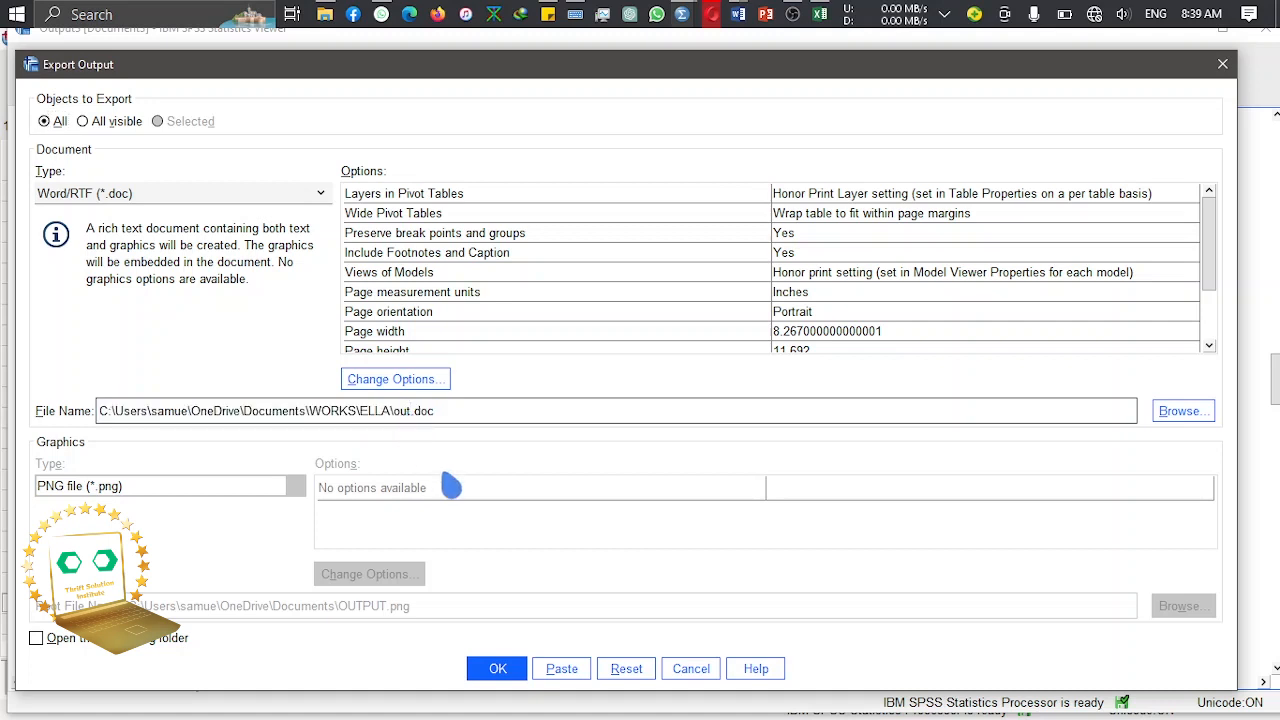
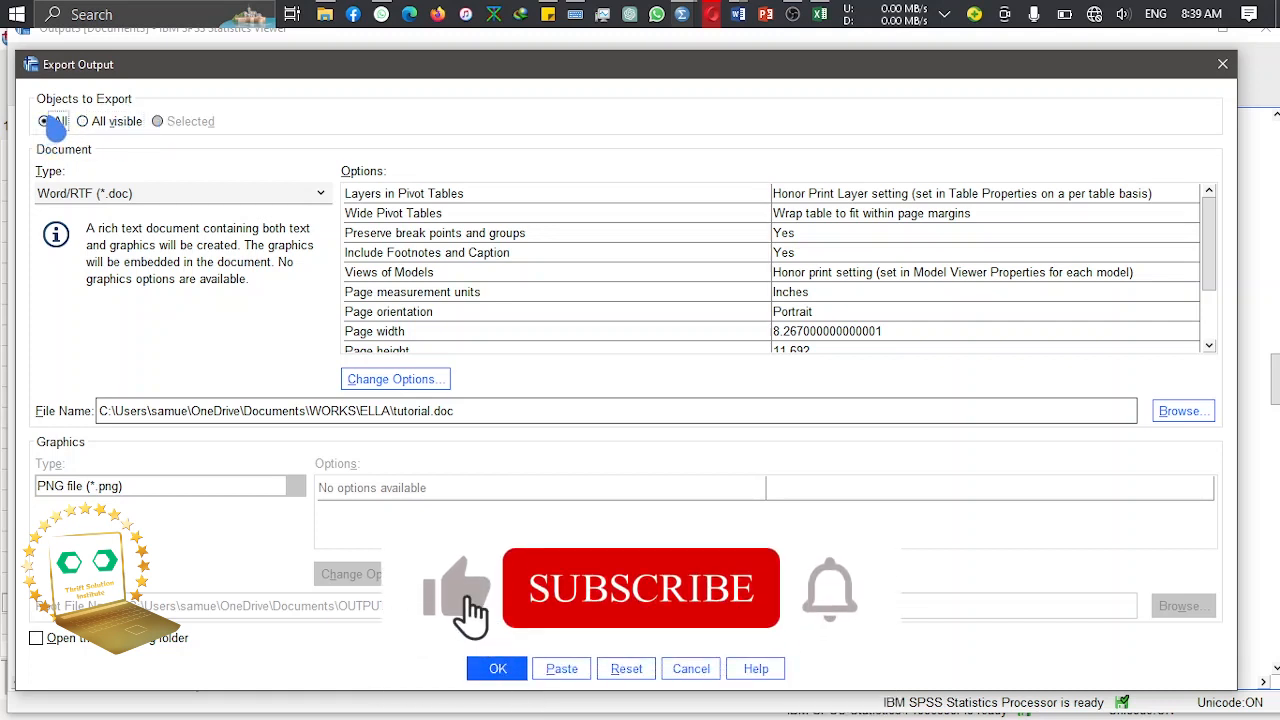
click(44, 121)
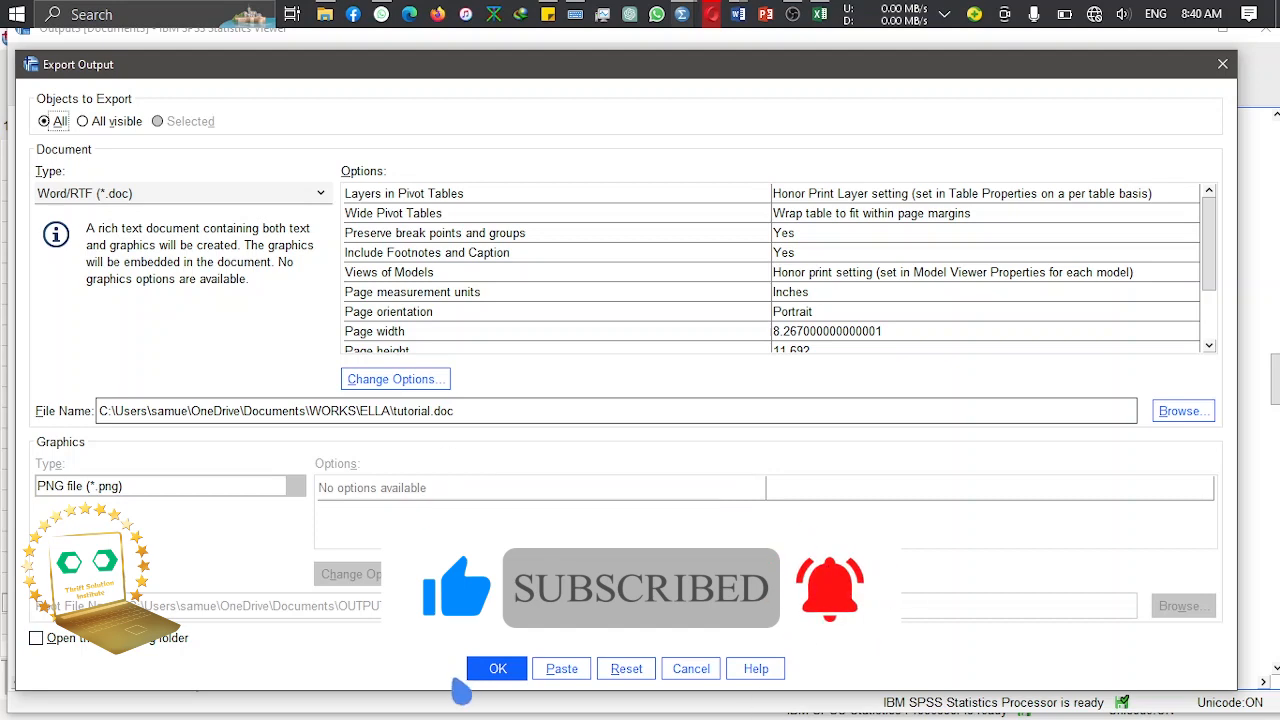
click(493, 670)
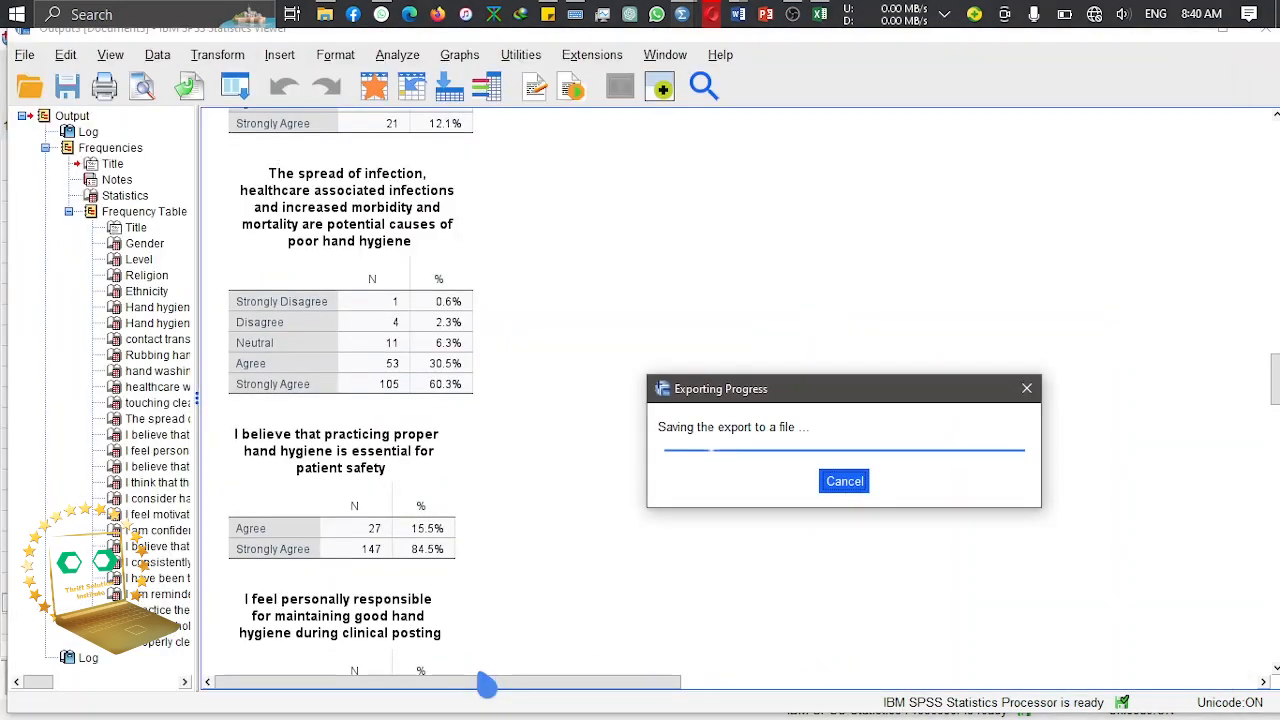
Step: Switch to File Explorer, refresh the project folder and open the exported tutorial.doc in Word
click(344, 136)
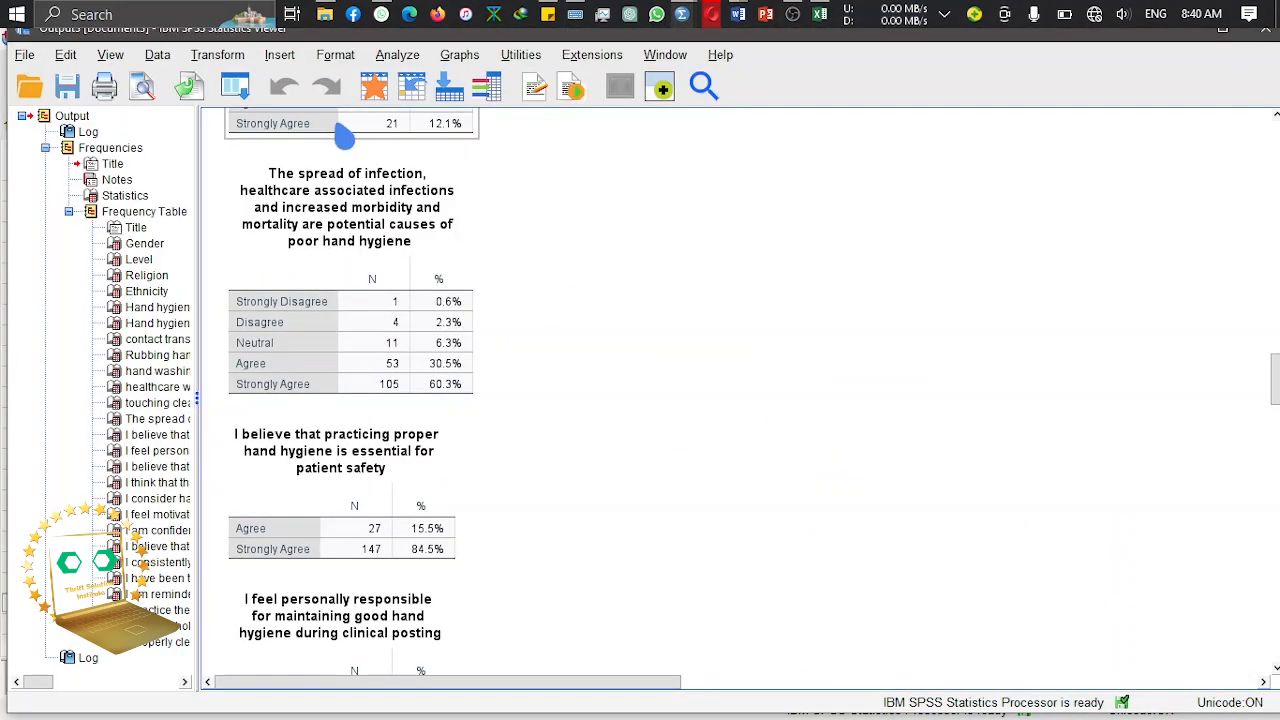
click(327, 14)
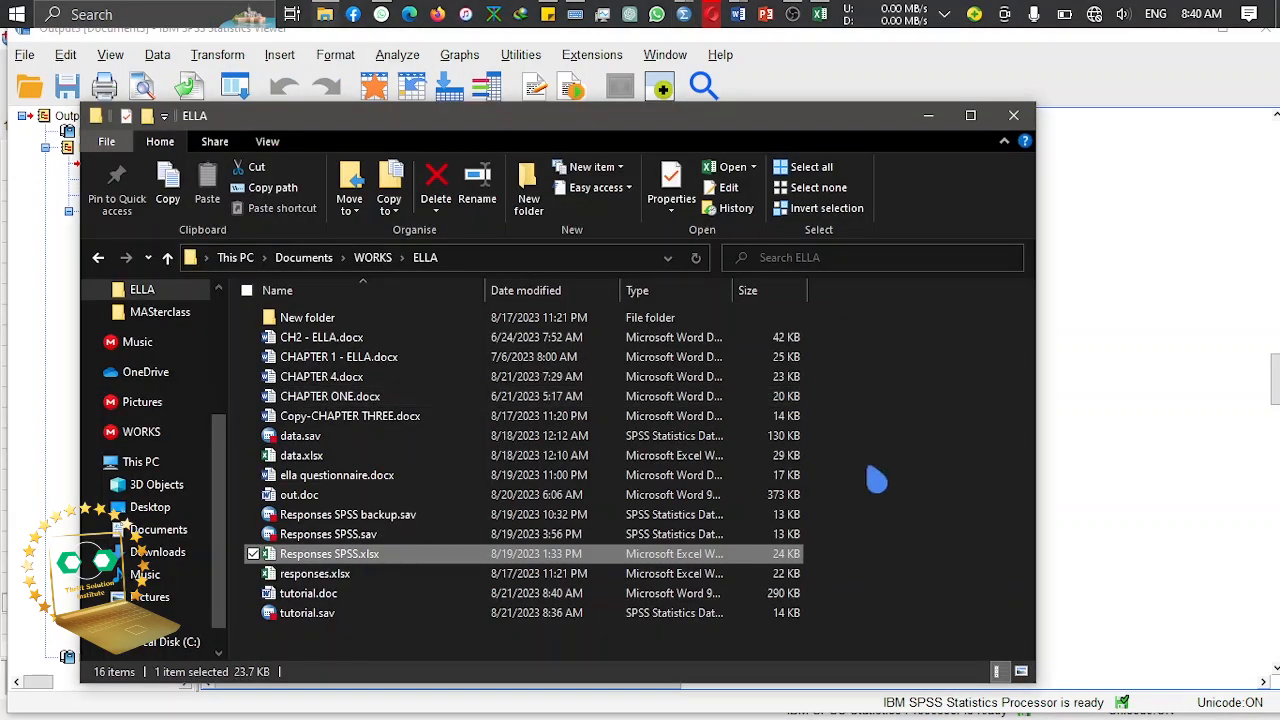
right_click(958, 522)
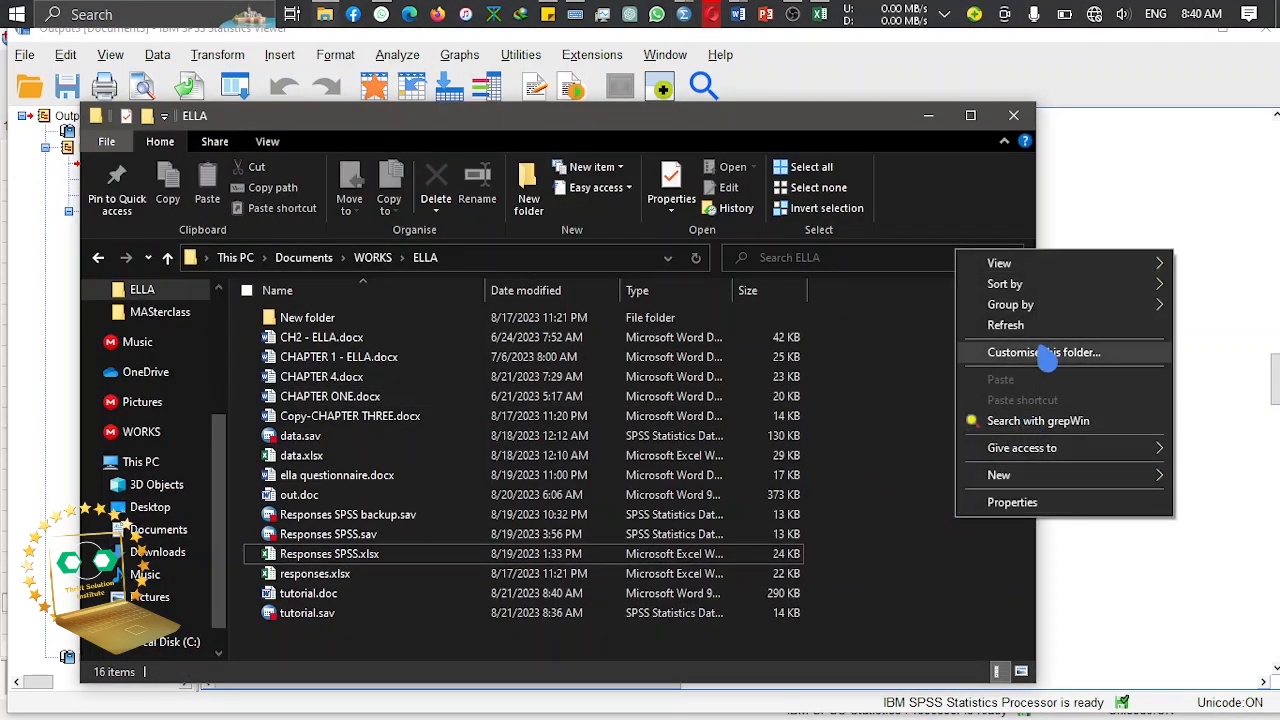
click(1058, 328)
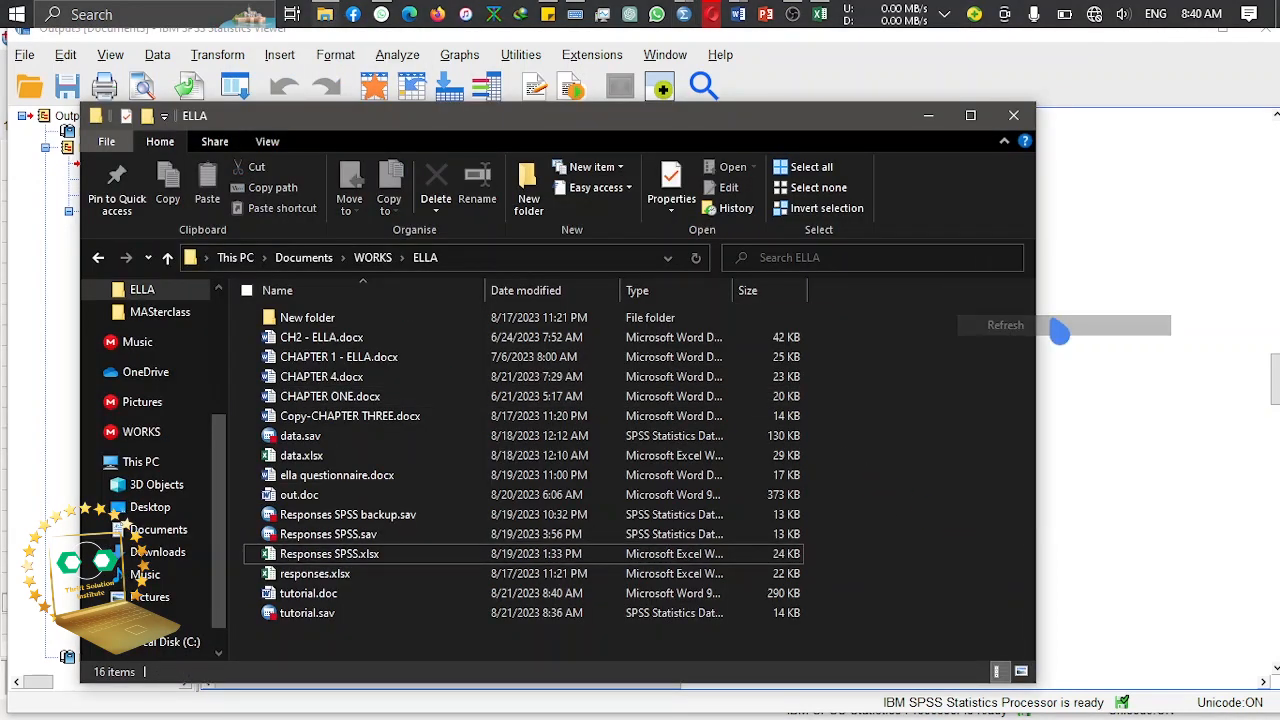
click(376, 594)
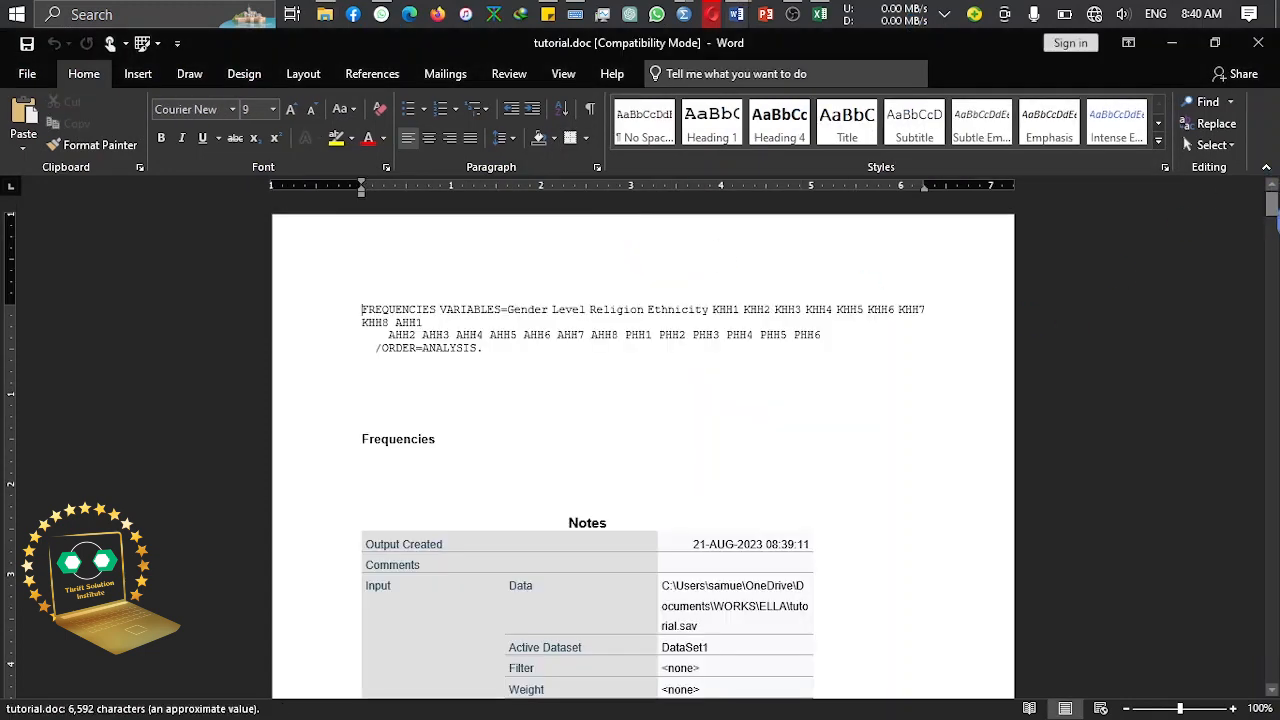
Step: Delete everything before the Frequency Table heading, including the syntax, the Notes table and the Statistics tables
drag(1274, 206, 1272, 321)
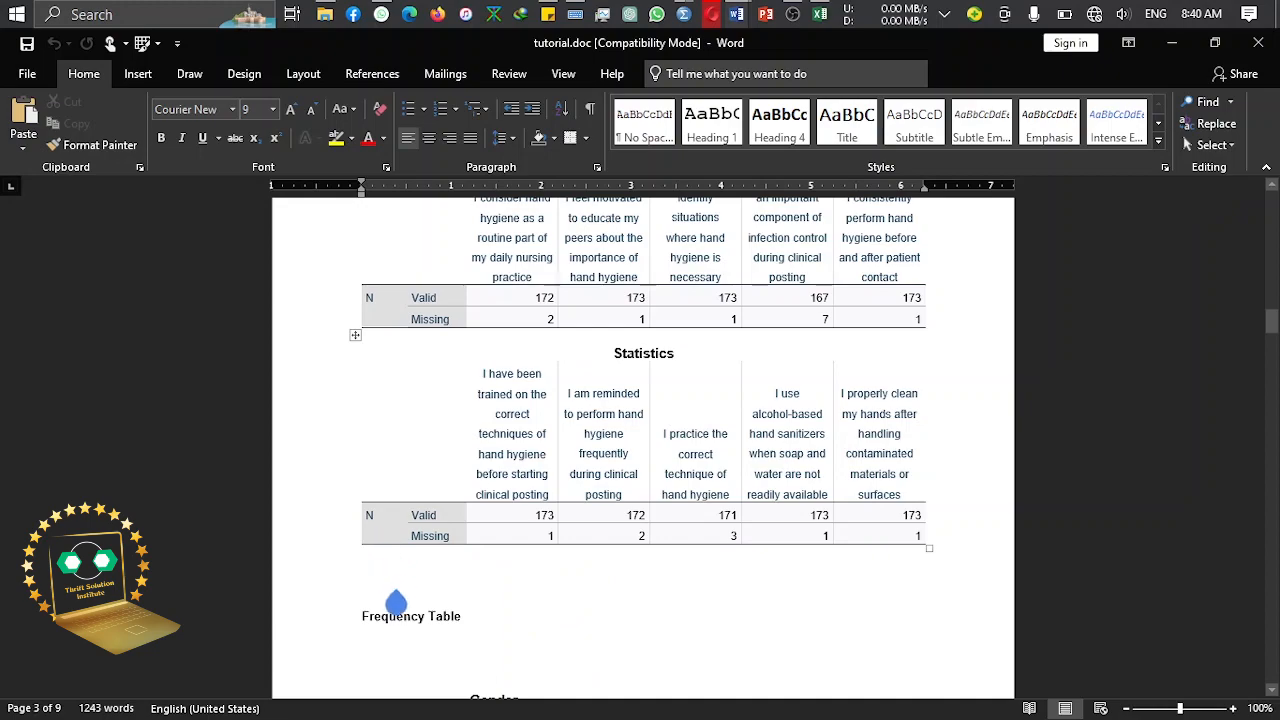
drag(396, 602, 147, 14)
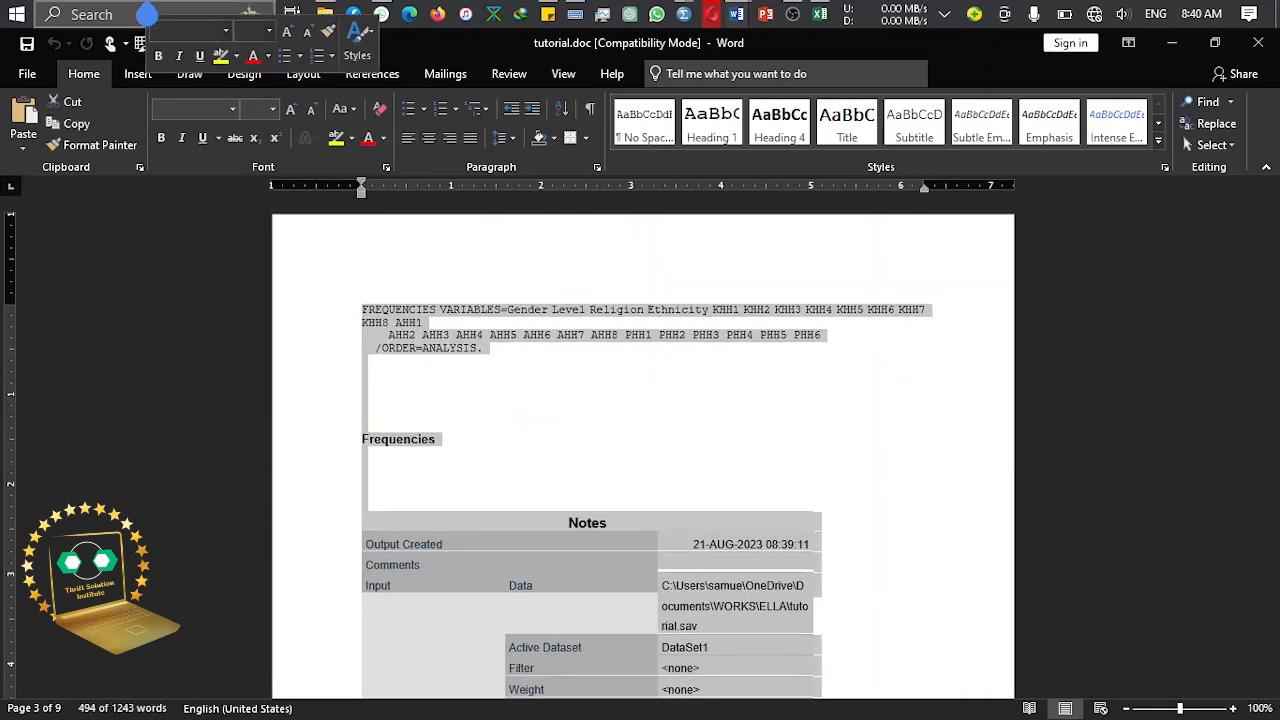
key(Delete)
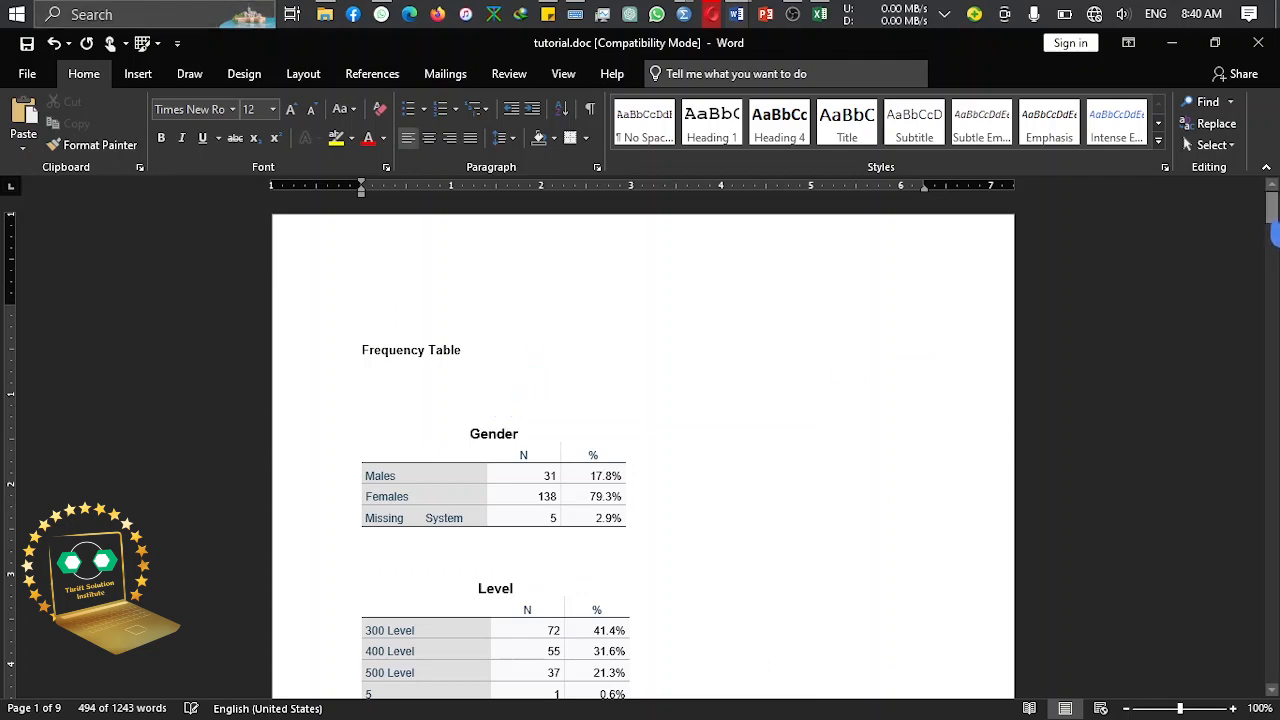
Step: Delete the OUTPUT MODIFY syntax at the end of the document and convert the file out of Compatibility Mode
drag(1271, 207, 1271, 645)
drag(822, 461, 328, 348)
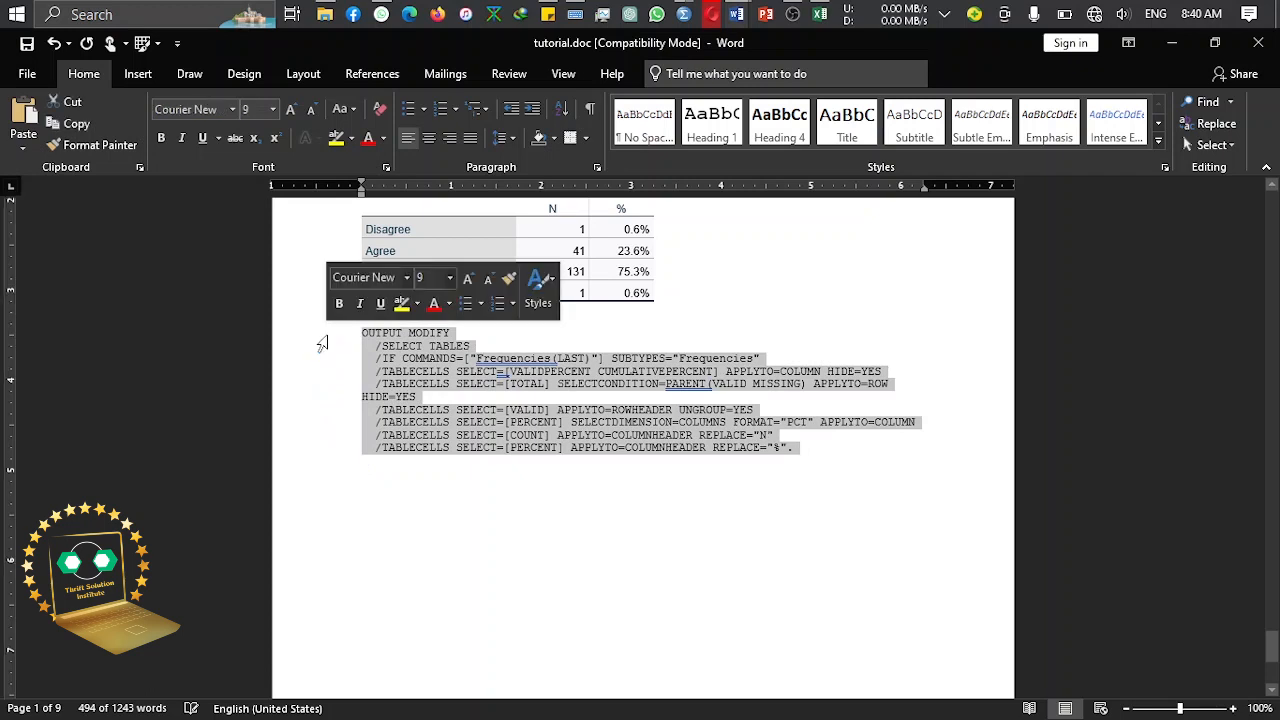
key(Delete)
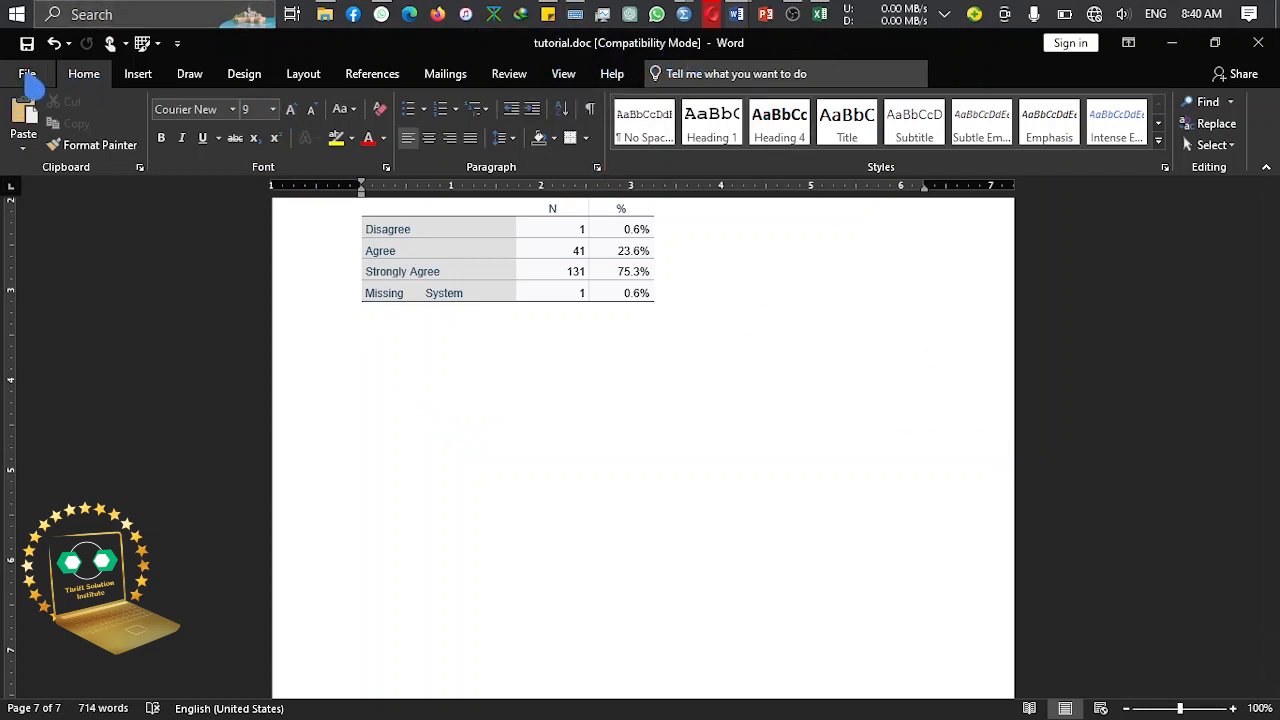
click(27, 73)
click(212, 247)
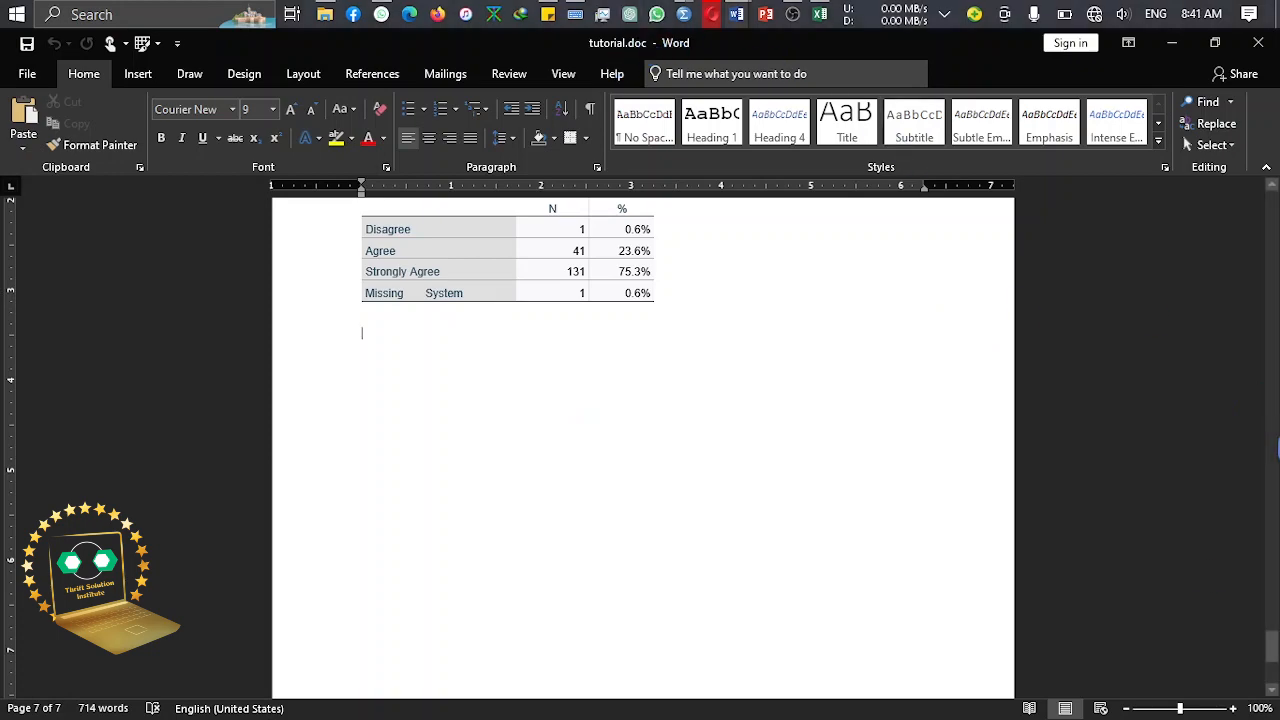
Step: Set the font of the whole document to Times New Roman at size 12
drag(1272, 645, 1272, 204)
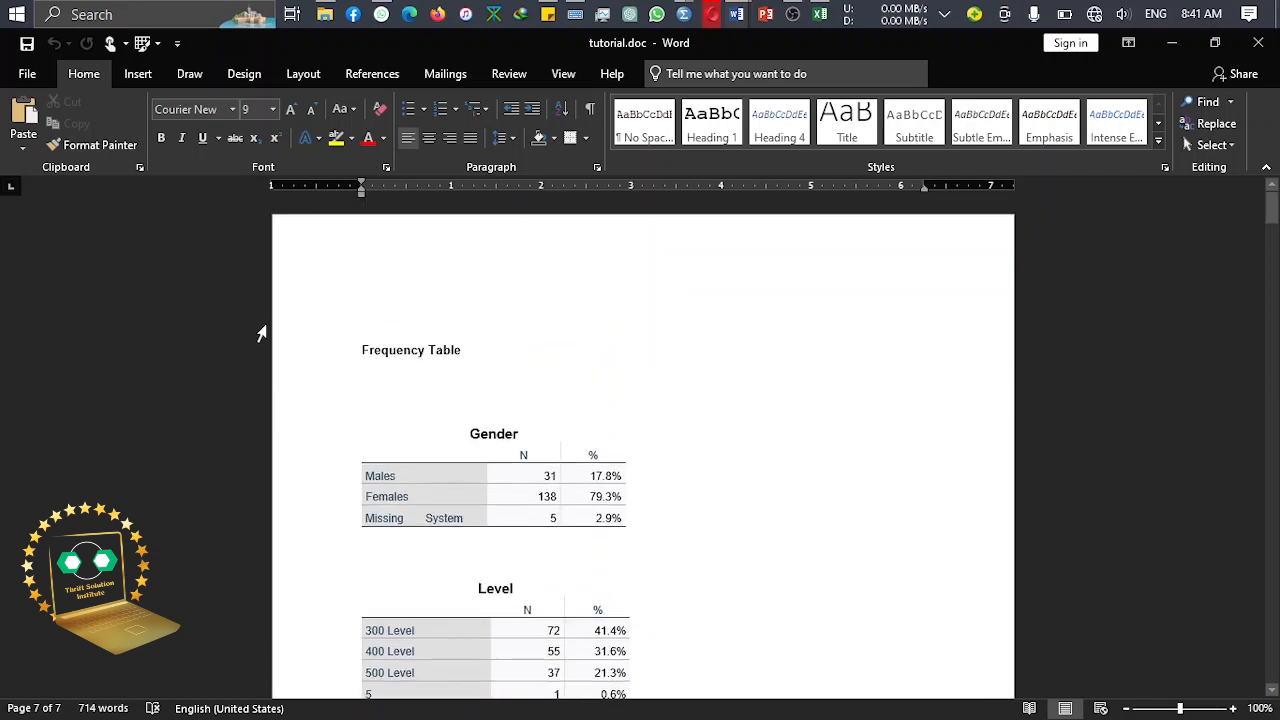
click(455, 266)
key(ctrl+a)
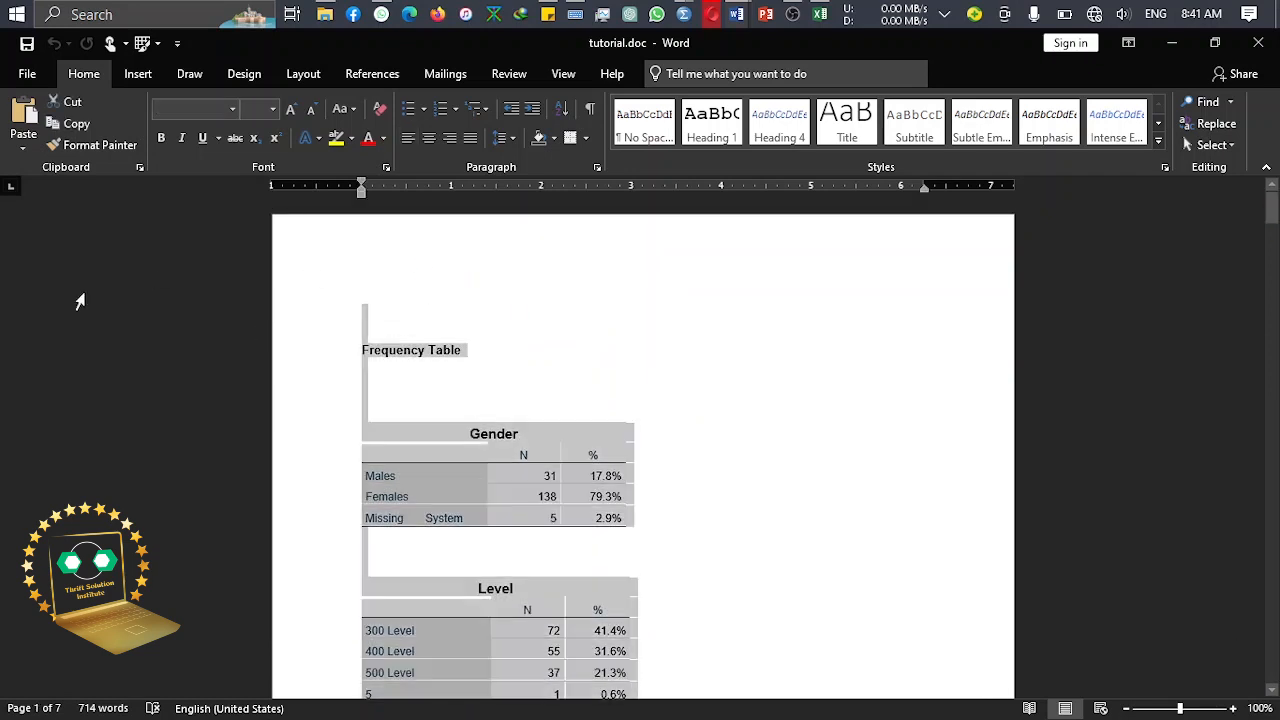
click(200, 118)
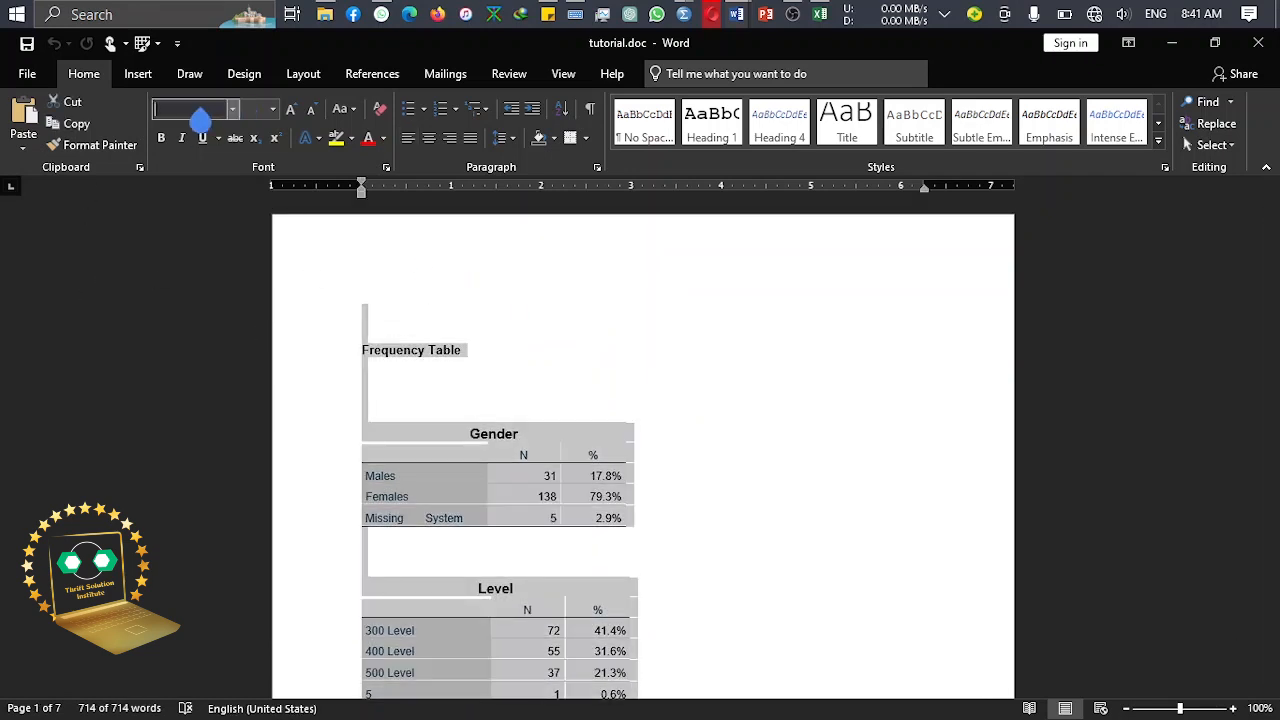
text(Times New Ro)
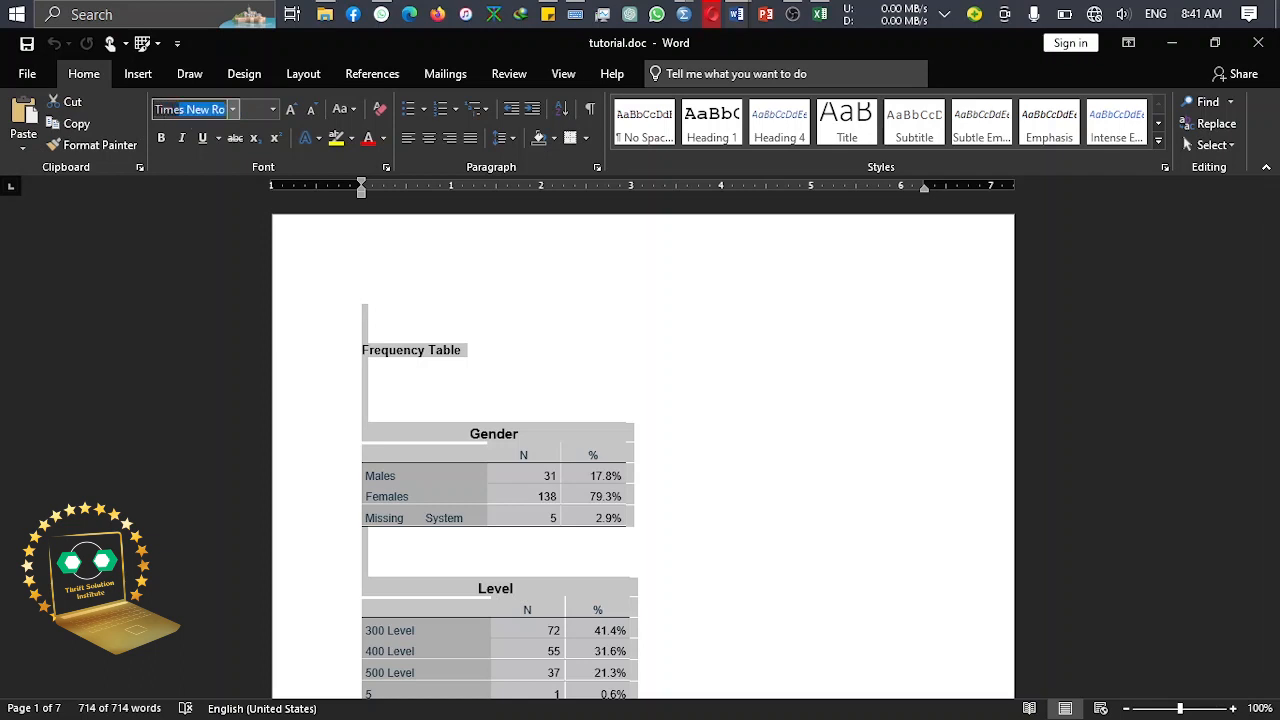
key(Return)
click(252, 109)
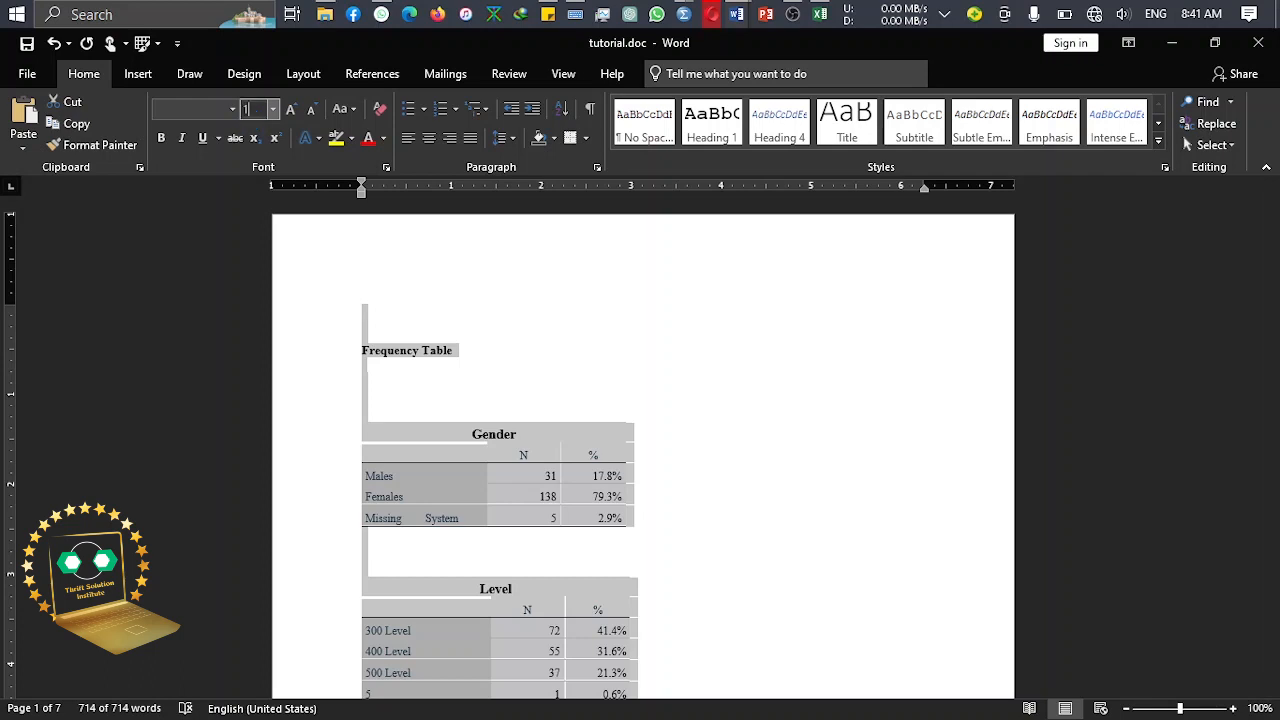
text(12)
key(Return)
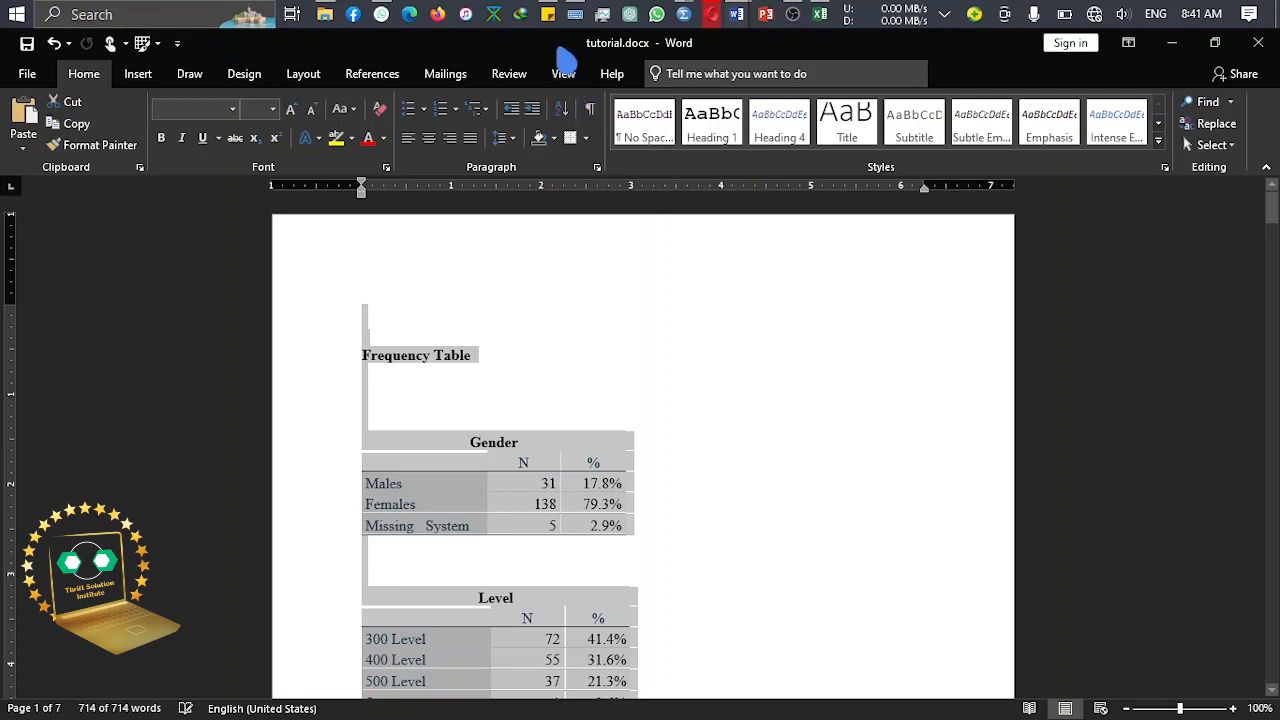
Step: Arrange tutorial.docx and ella questionnaire.docx side by side and show the start of the questionnaire at 90% zoom
mouse_move(565, 60)
mouse_down()
mouse_move(634, 163)
mouse_move(652, 368)
mouse_move(1005, 337)
mouse_move(970, 312)
mouse_move(830, 297)
mouse_move(1105, 272)
mouse_move(1277, 206)
mouse_move(1277, 188)
mouse_move(1276, 214)
mouse_up()
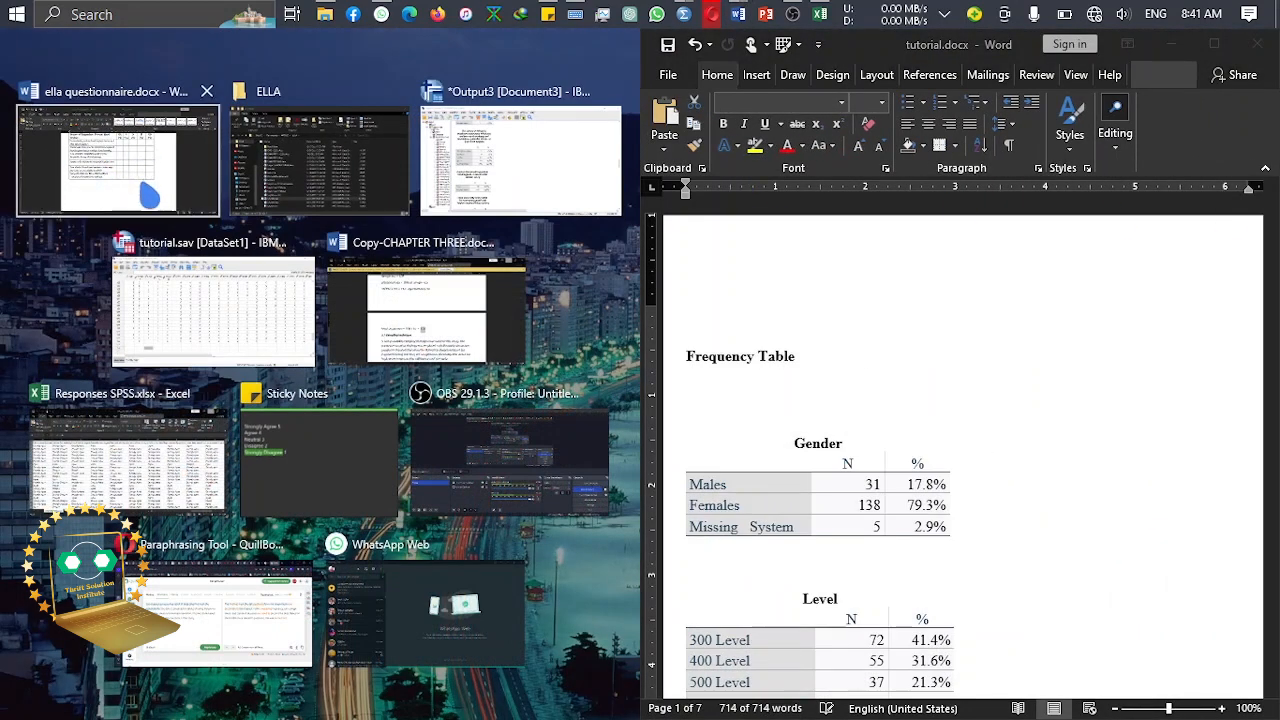
click(88, 150)
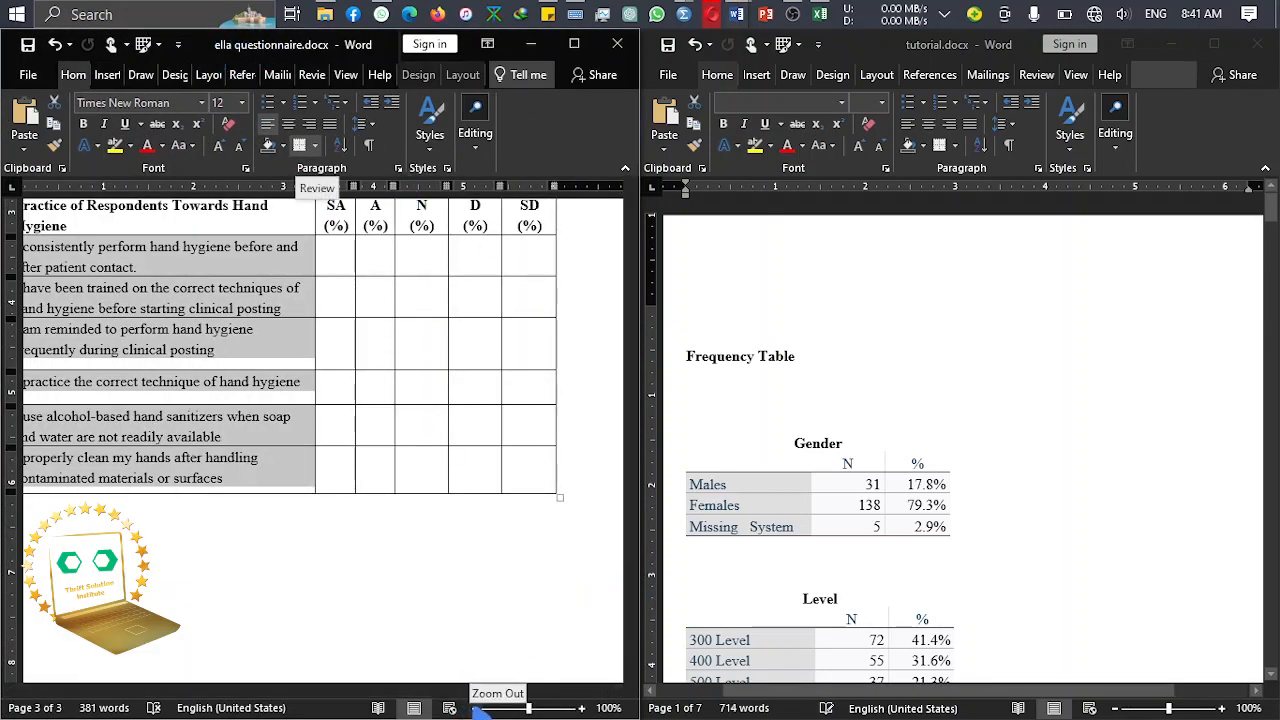
click(476, 708)
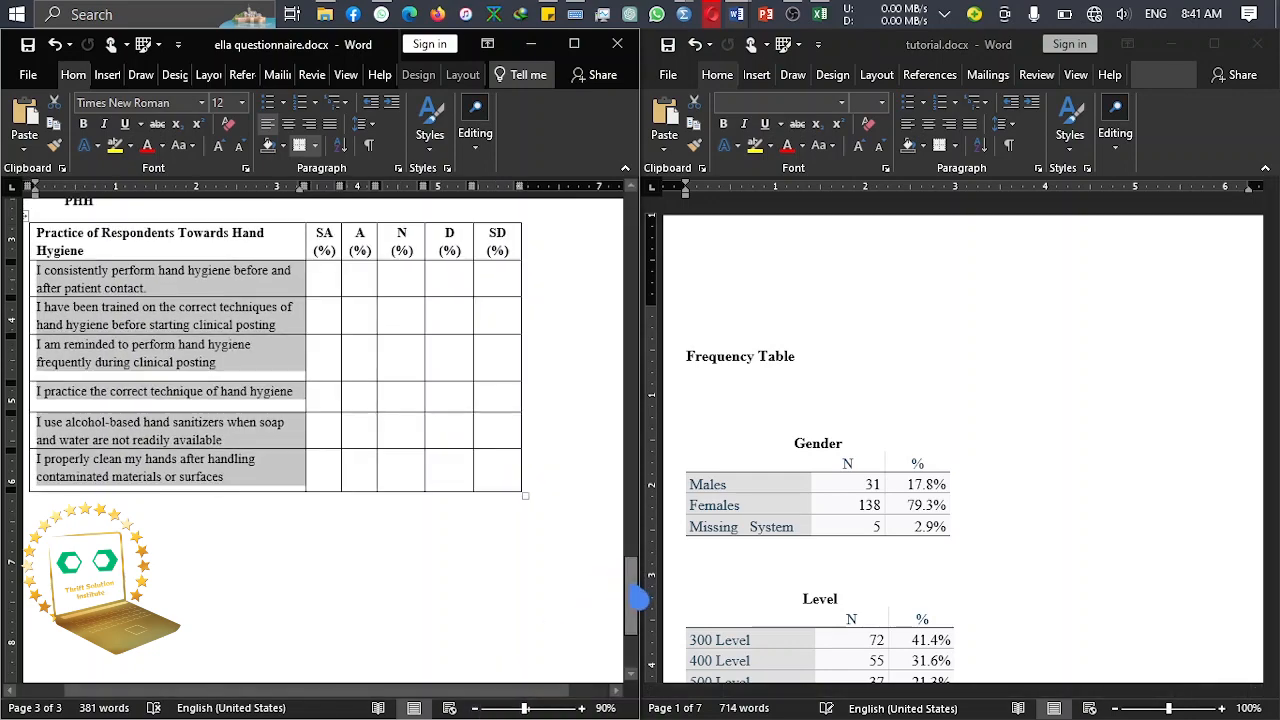
drag(637, 597, 597, 207)
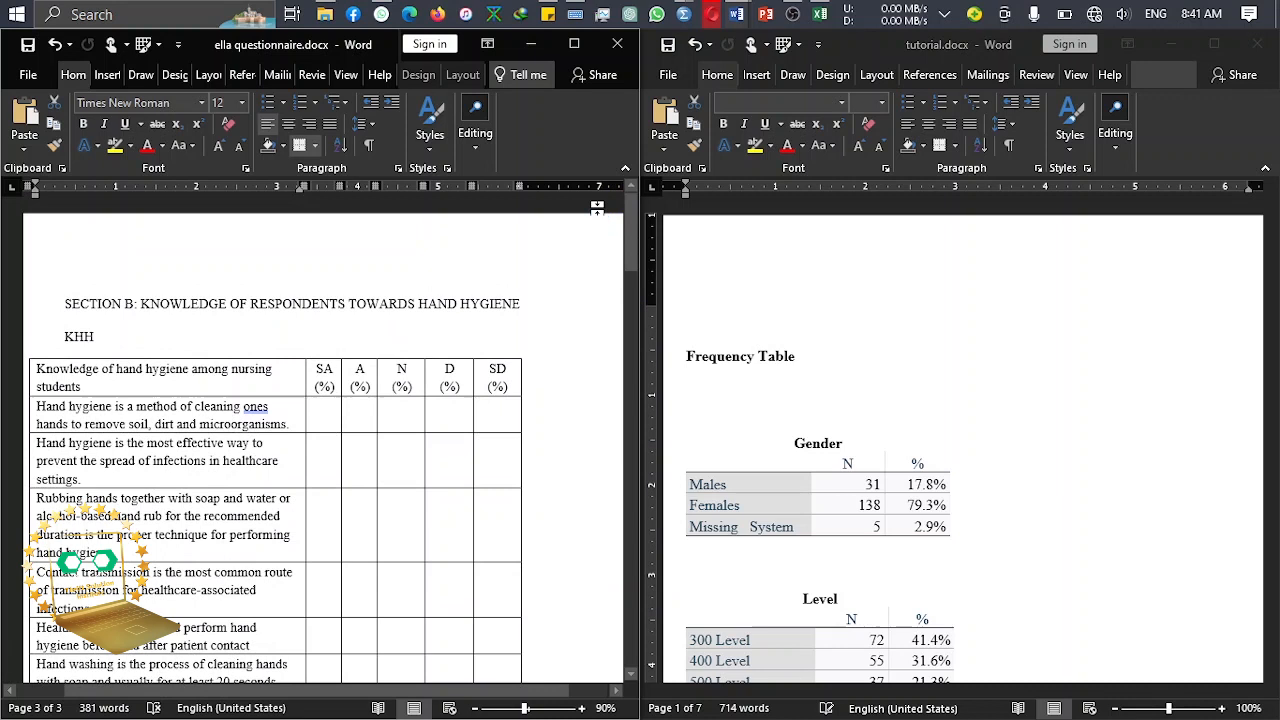
click(514, 519)
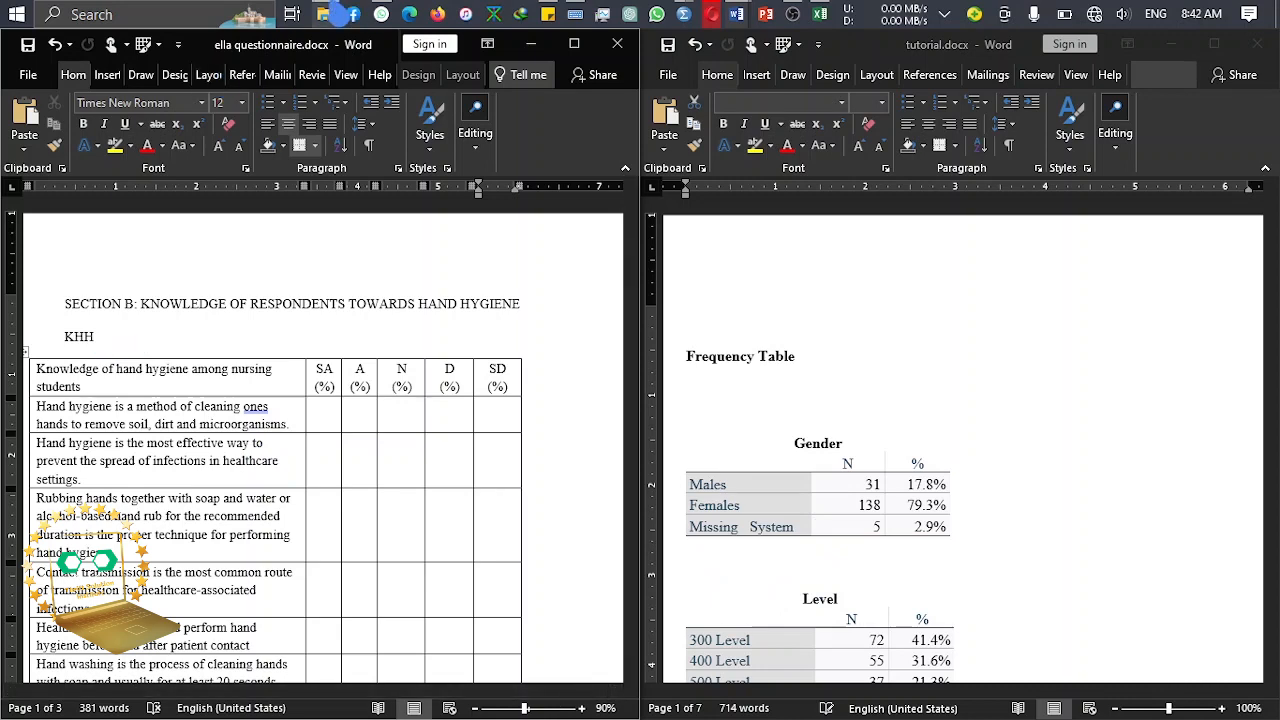
Step: Switch to File Explorer, open CHAPTER 4.docx and go to the Respondent's Demographic Data table
click(325, 14)
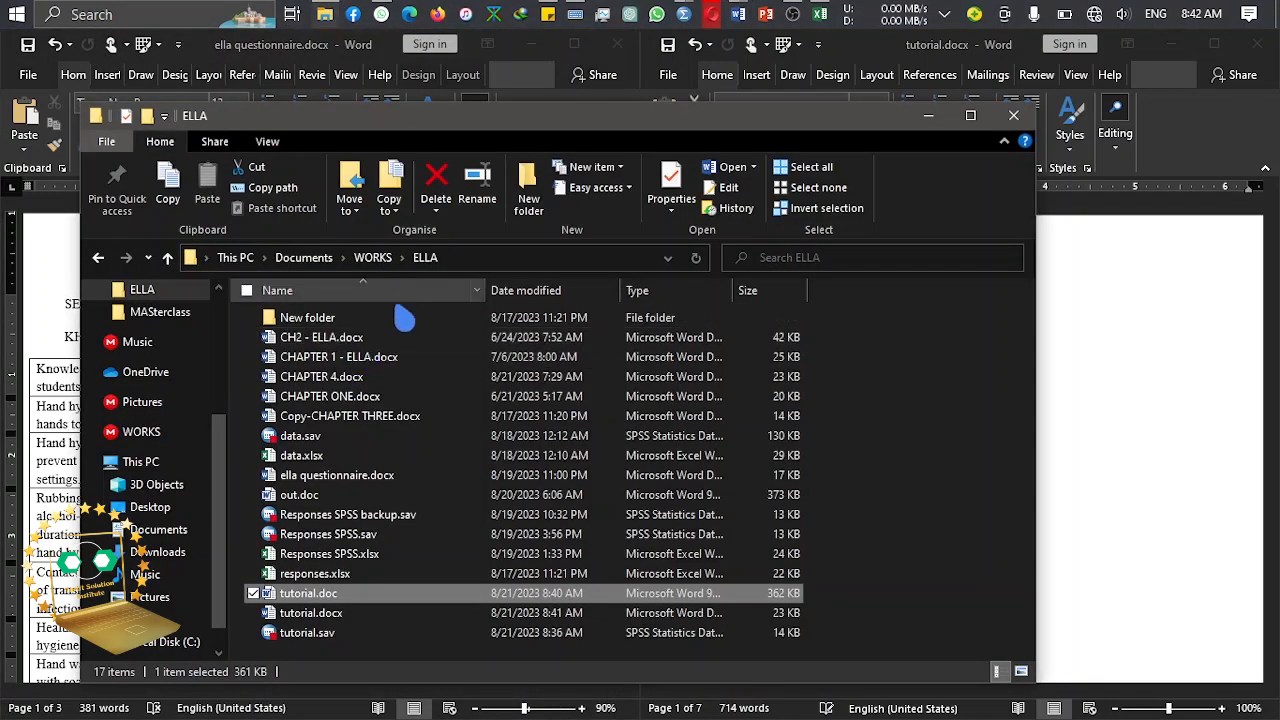
click(390, 384)
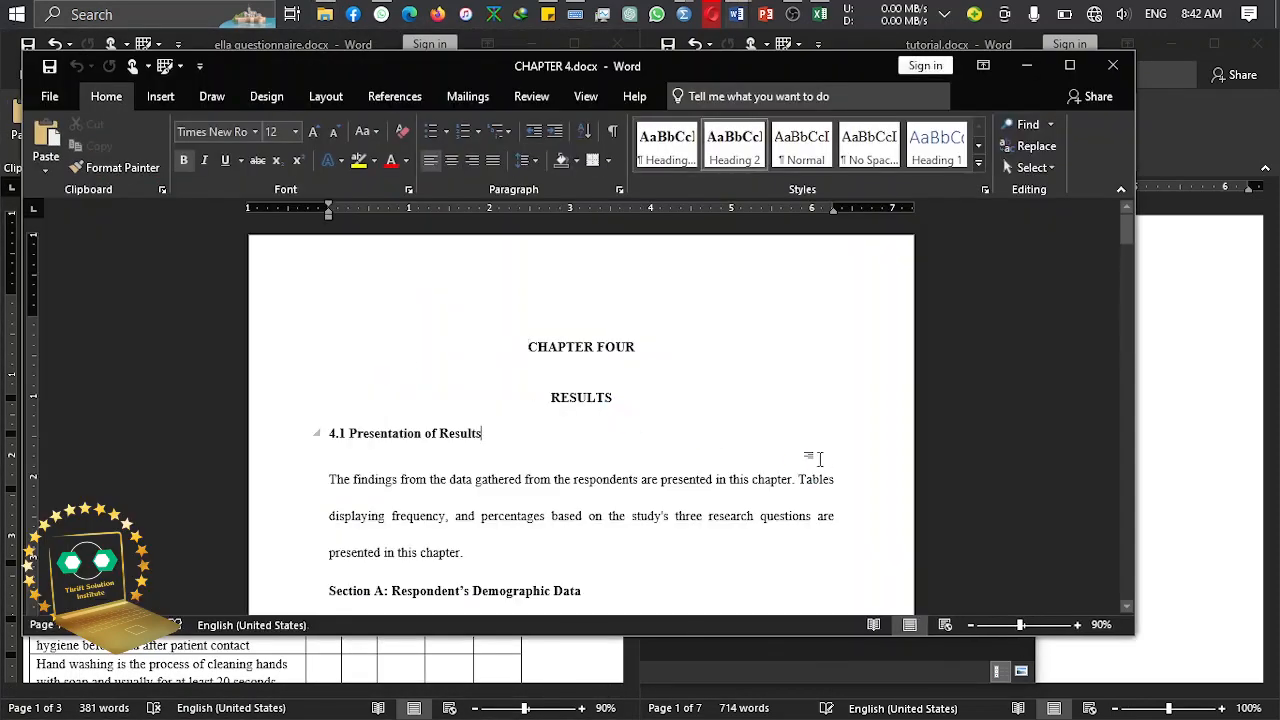
key(Down)
key(Down)
key(Down)
key(Down)
key(Down)
key(Down)
key(Down)
key(Down)
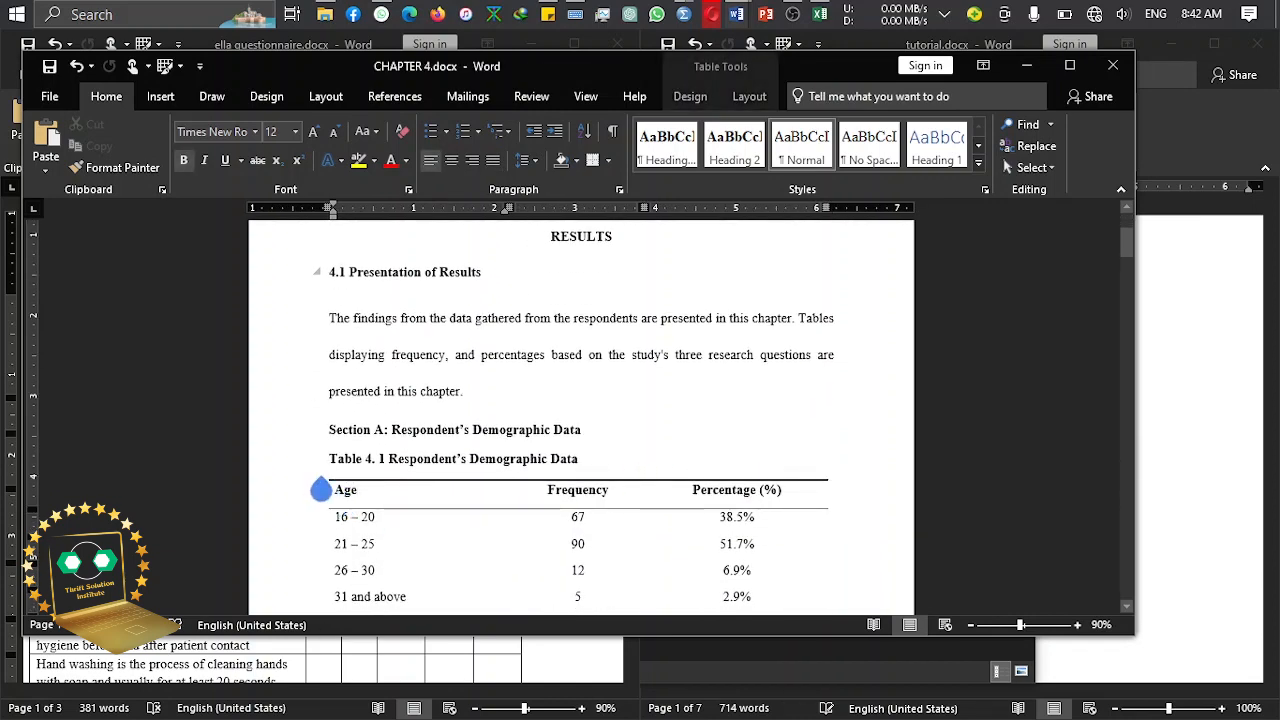
key(Up)
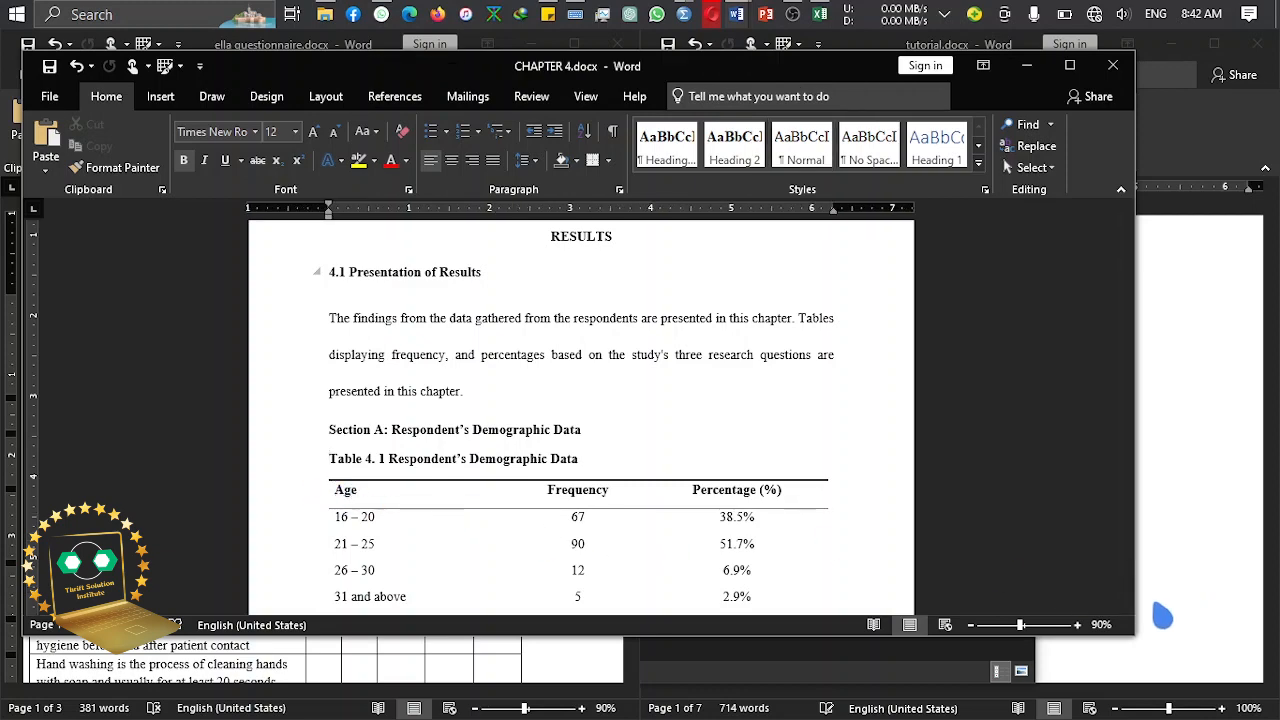
Step: Copy the whole Table 4. 1 demographic table and close CHAPTER 4.docx without saving
scroll(1127, 610, down, 3)
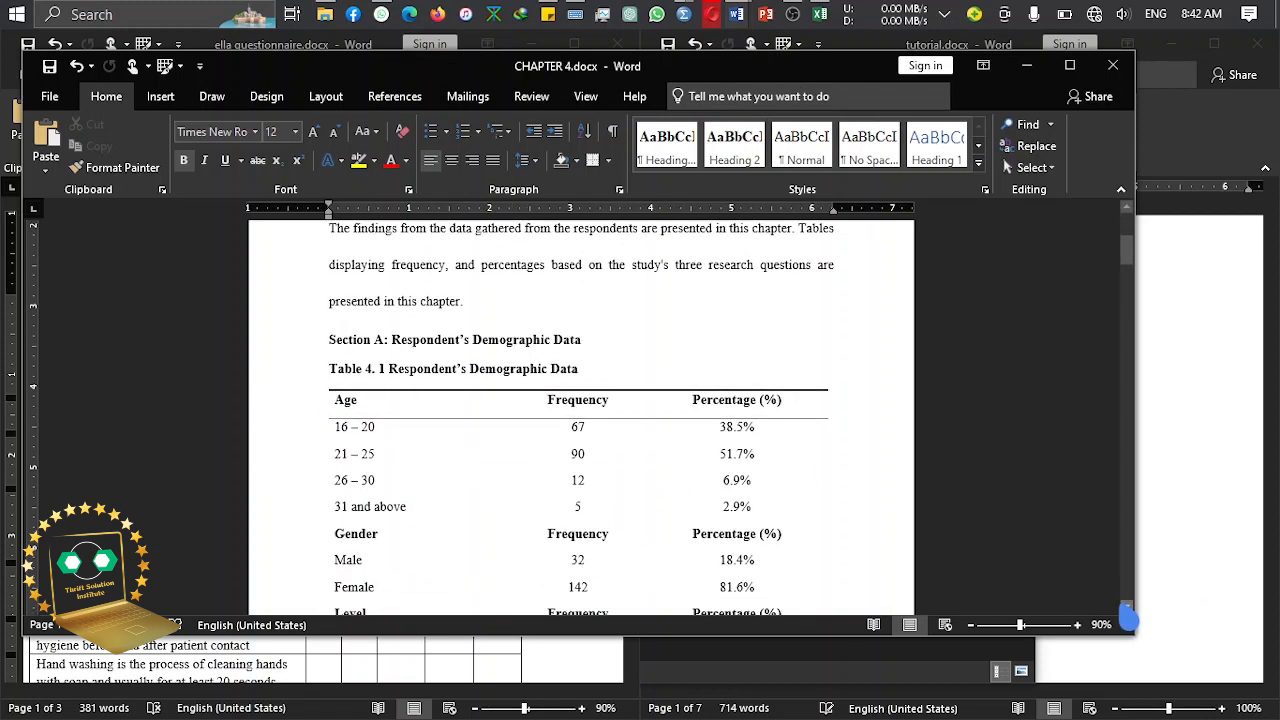
scroll(1127, 610, down, 4)
click(465, 448)
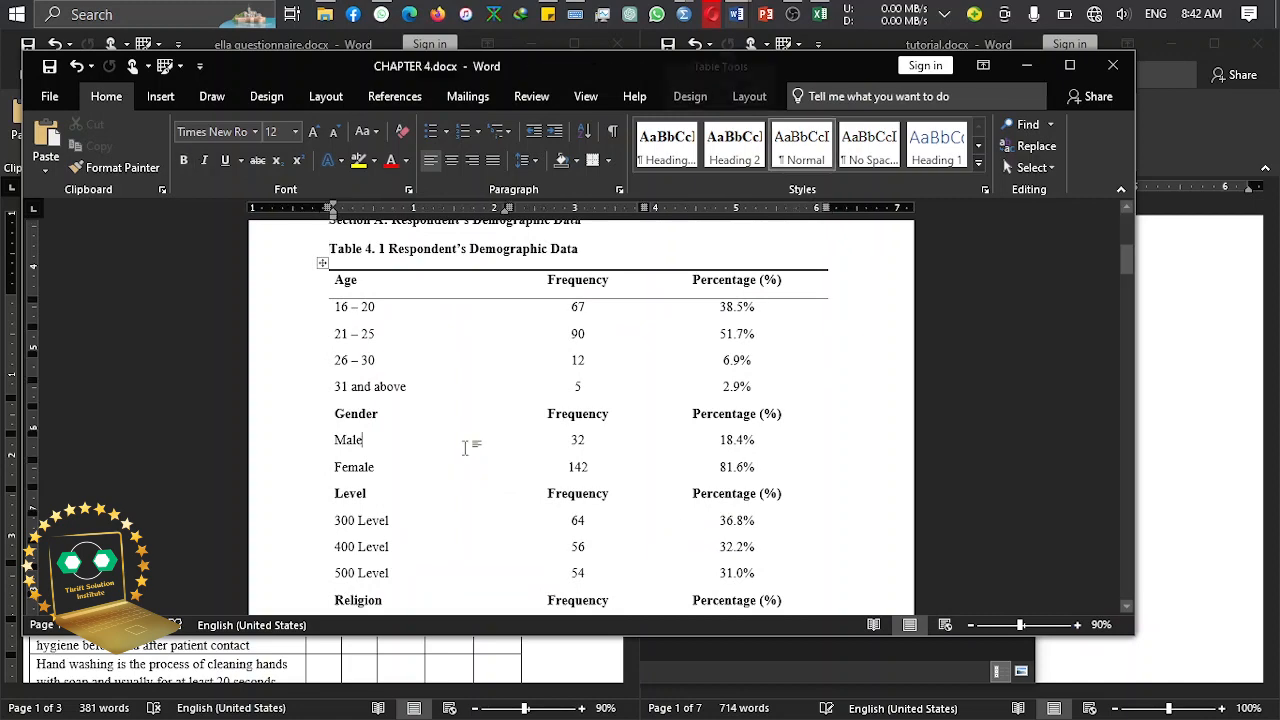
click(318, 265)
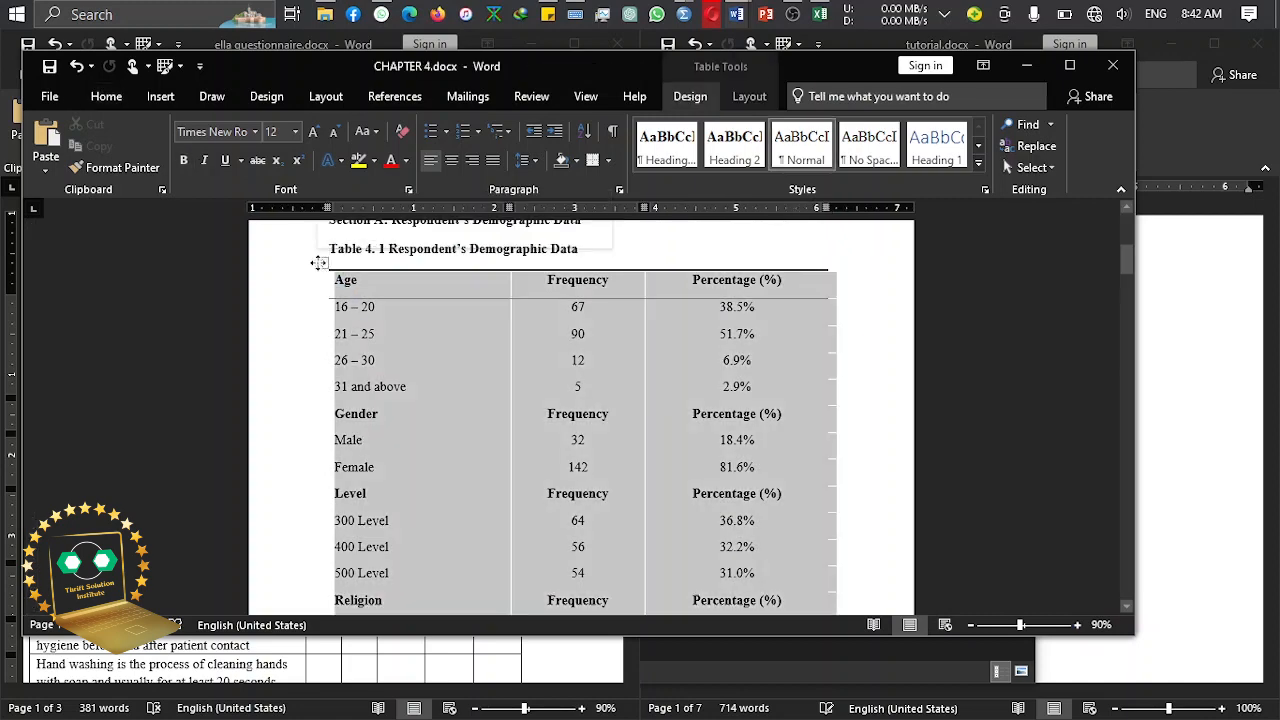
right_click(320, 263)
click(408, 300)
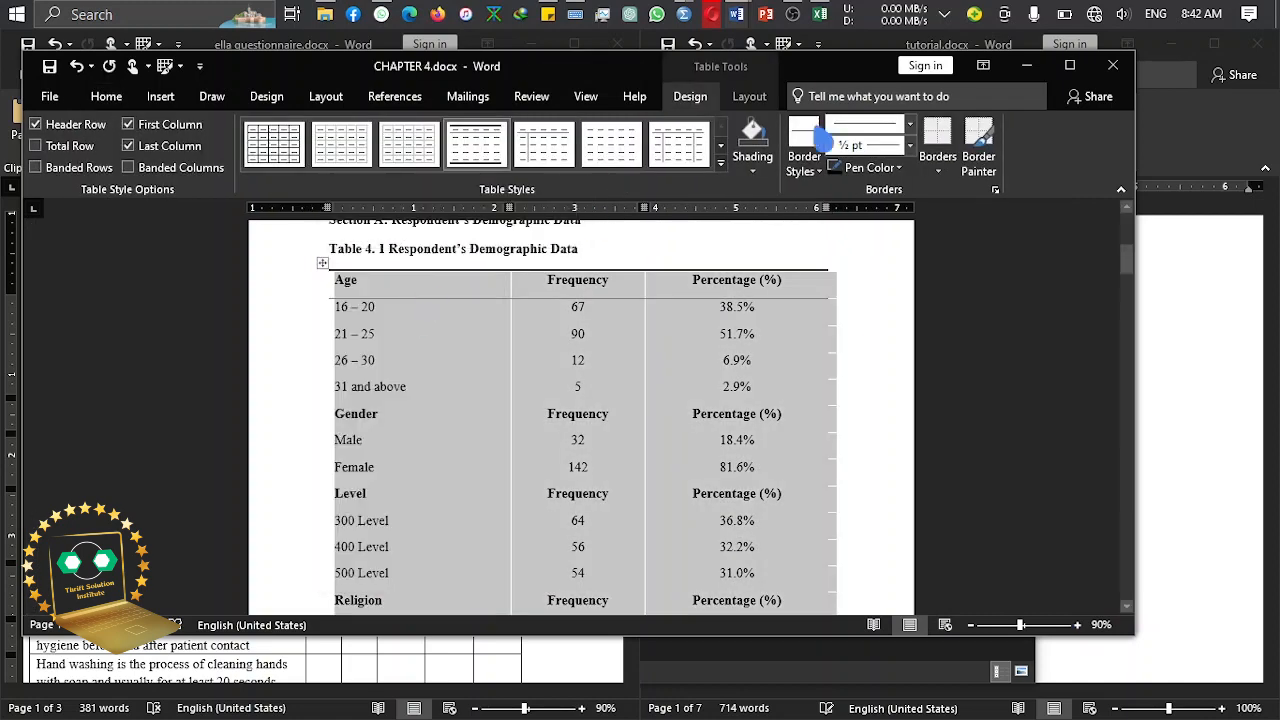
click(1113, 65)
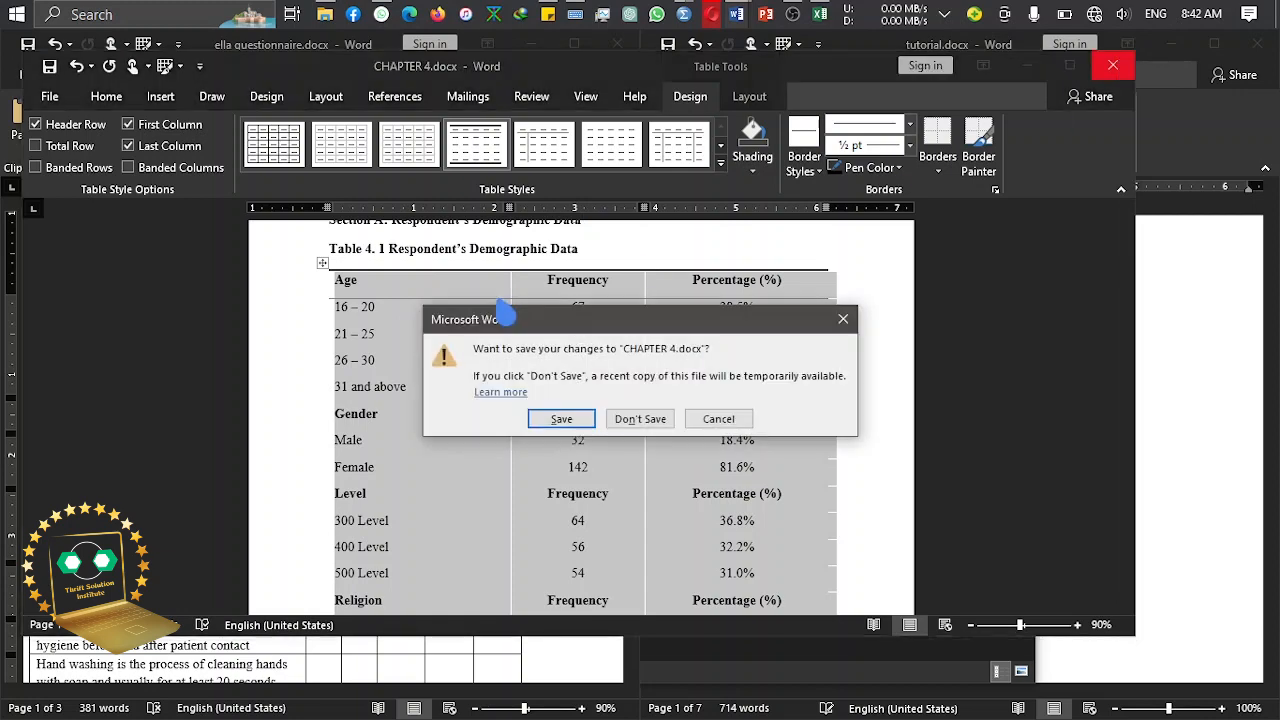
click(640, 420)
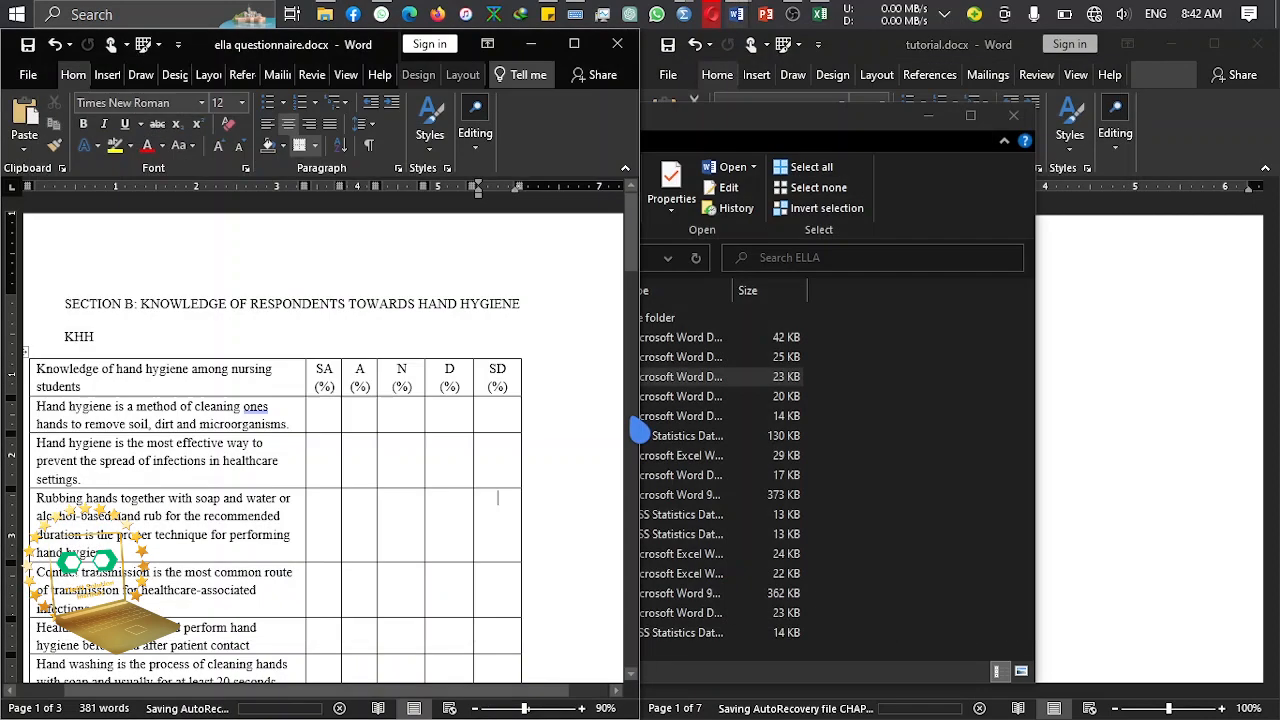
Step: Add blank lines above the SECTION B heading in the questionnaire, paste the demographic table there and minimize File Explorer
click(60, 314)
key(Return)
key(Return)
key(Return)
key(Return)
key(Return)
key(Return)
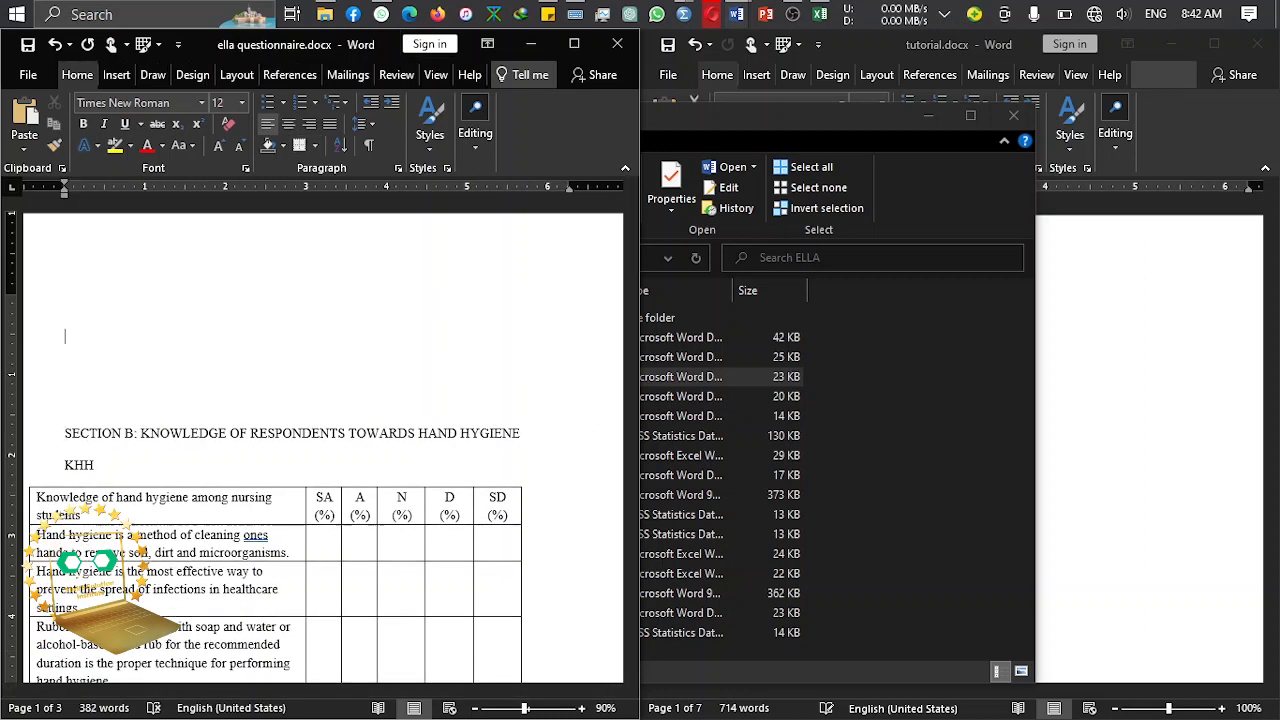
key(ctrl+v)
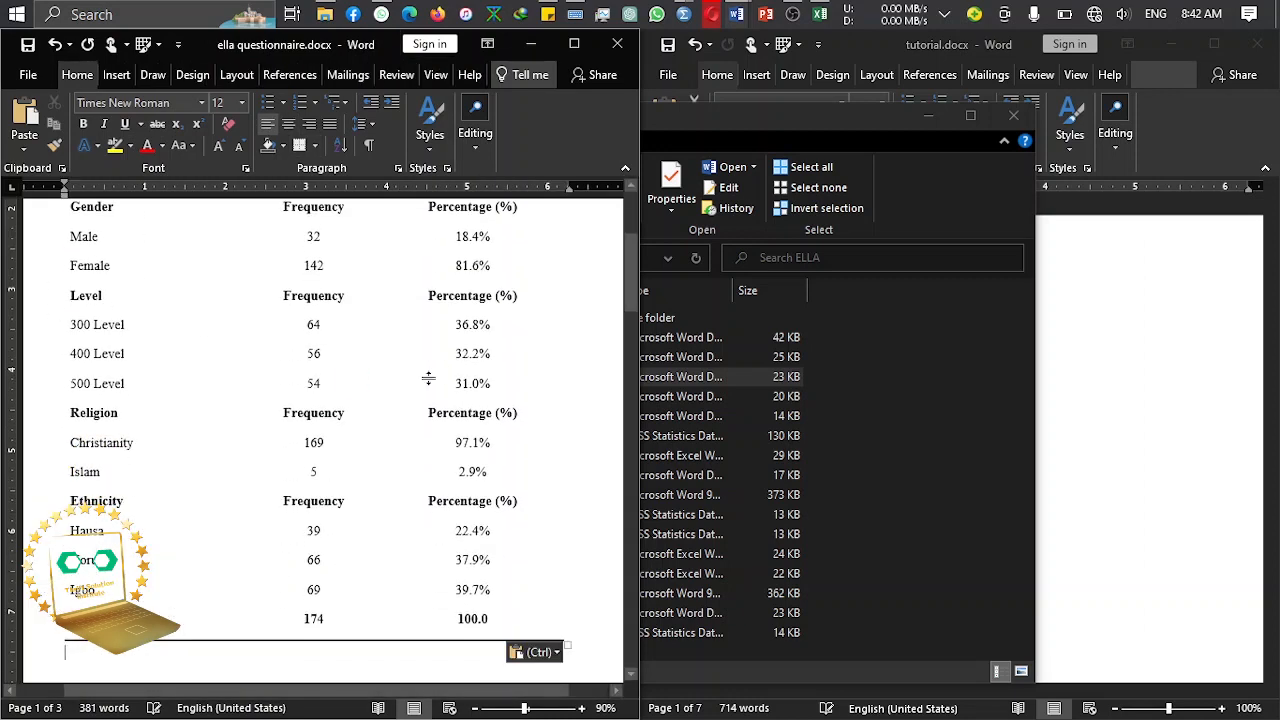
click(930, 117)
click(530, 428)
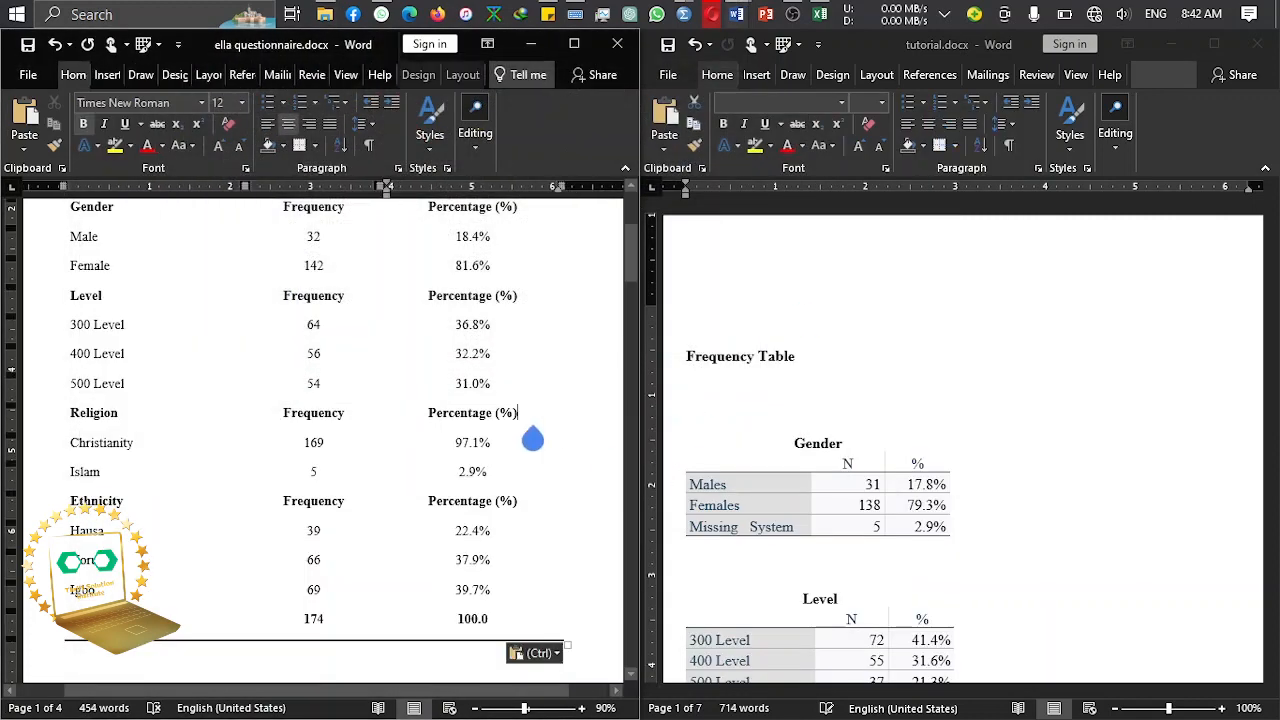
Step: Delete the Age heading row and its four age-group rows from the pasted demographic table
key(Up)
key(Up)
key(Up)
key(Up)
key(Up)
key(Up)
key(Up)
key(Up)
key(Up)
key(Up)
key(Up)
key(Up)
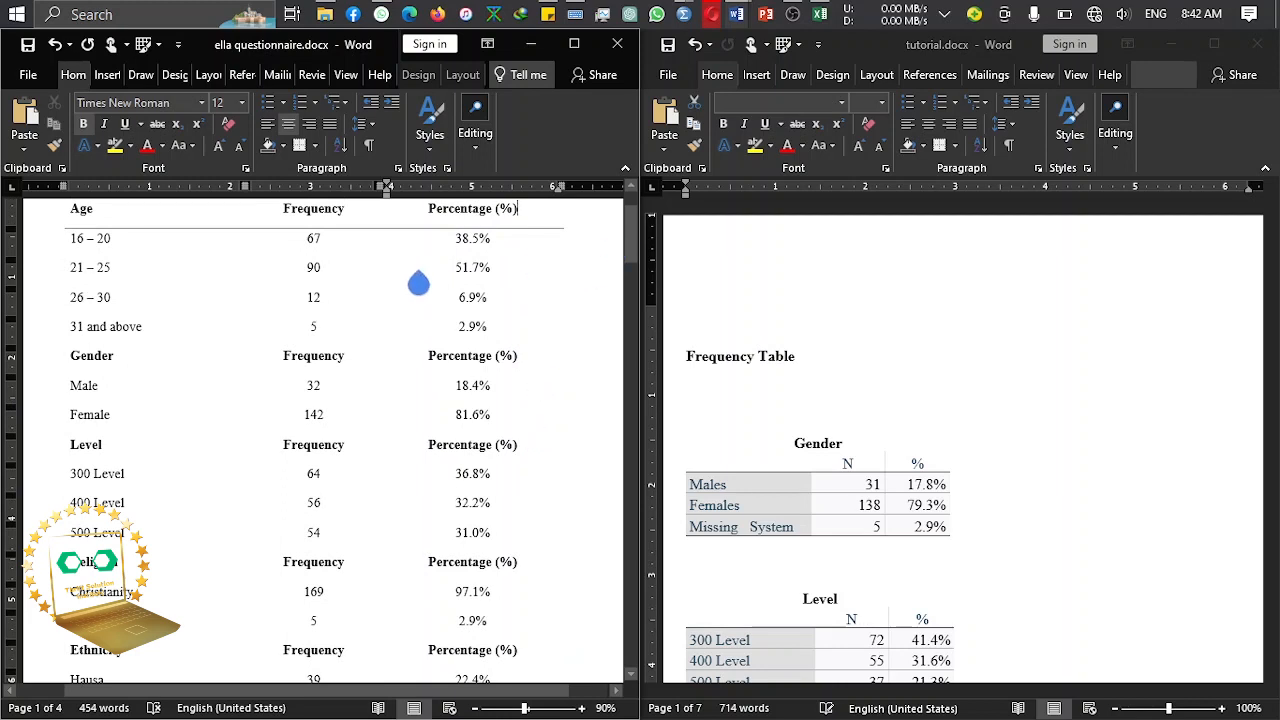
scroll(637, 203, up, 2)
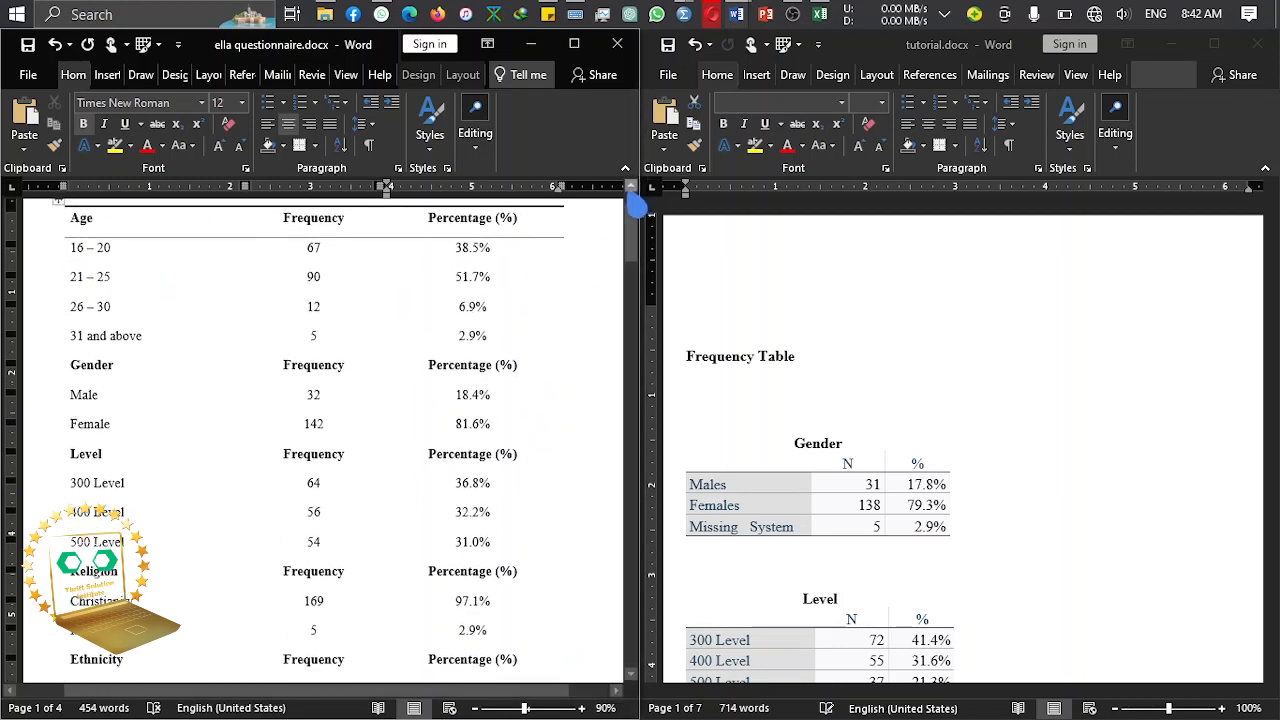
mouse_move(60, 318)
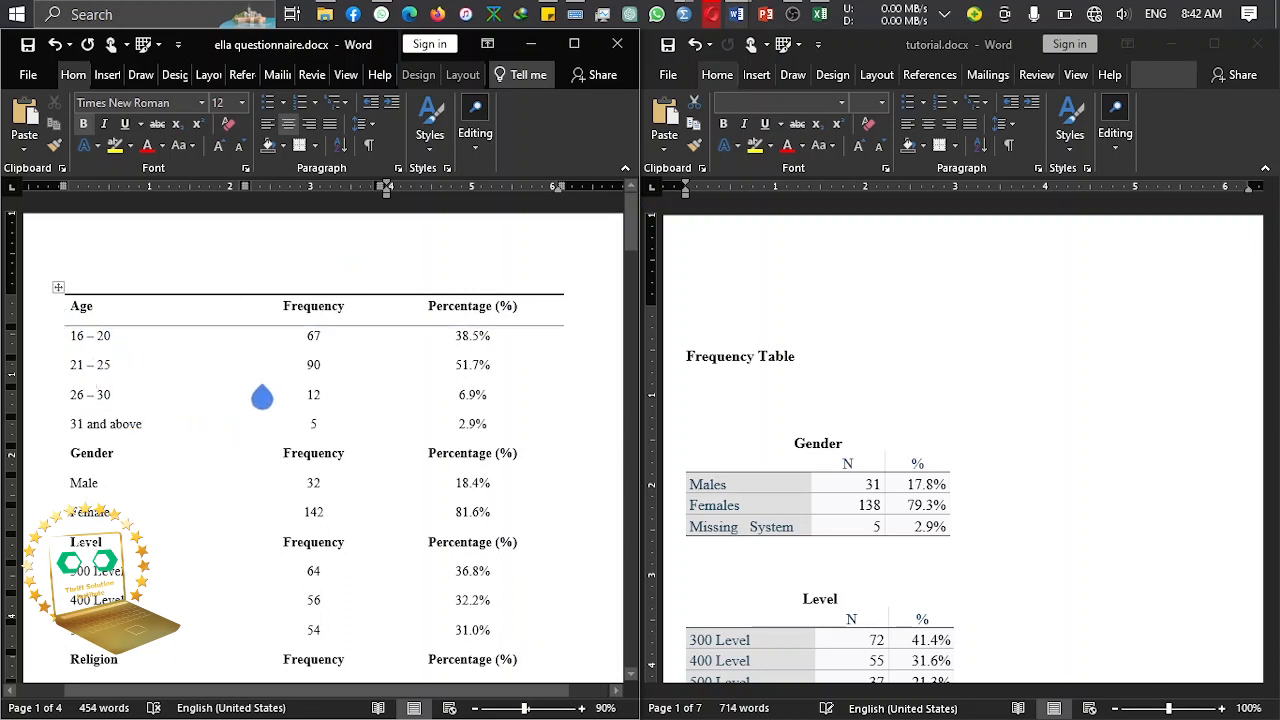
drag(76, 318, 479, 440)
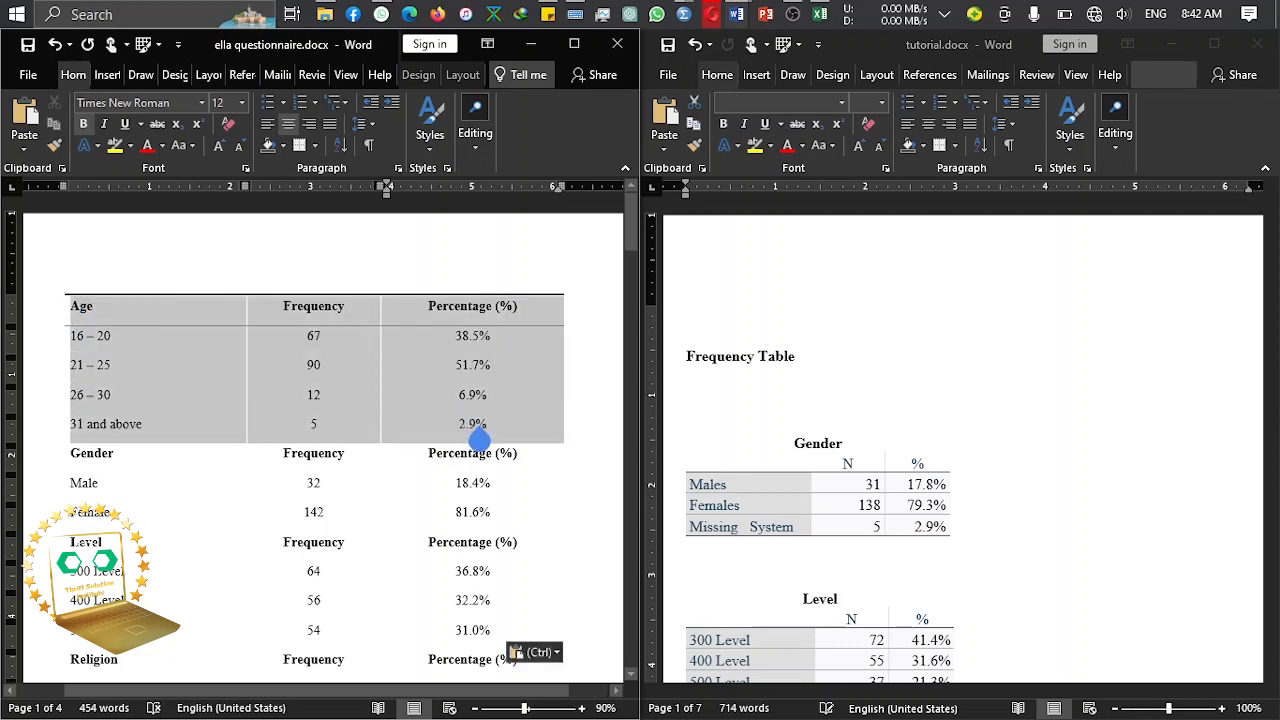
click(479, 437)
key(ctrl+v)
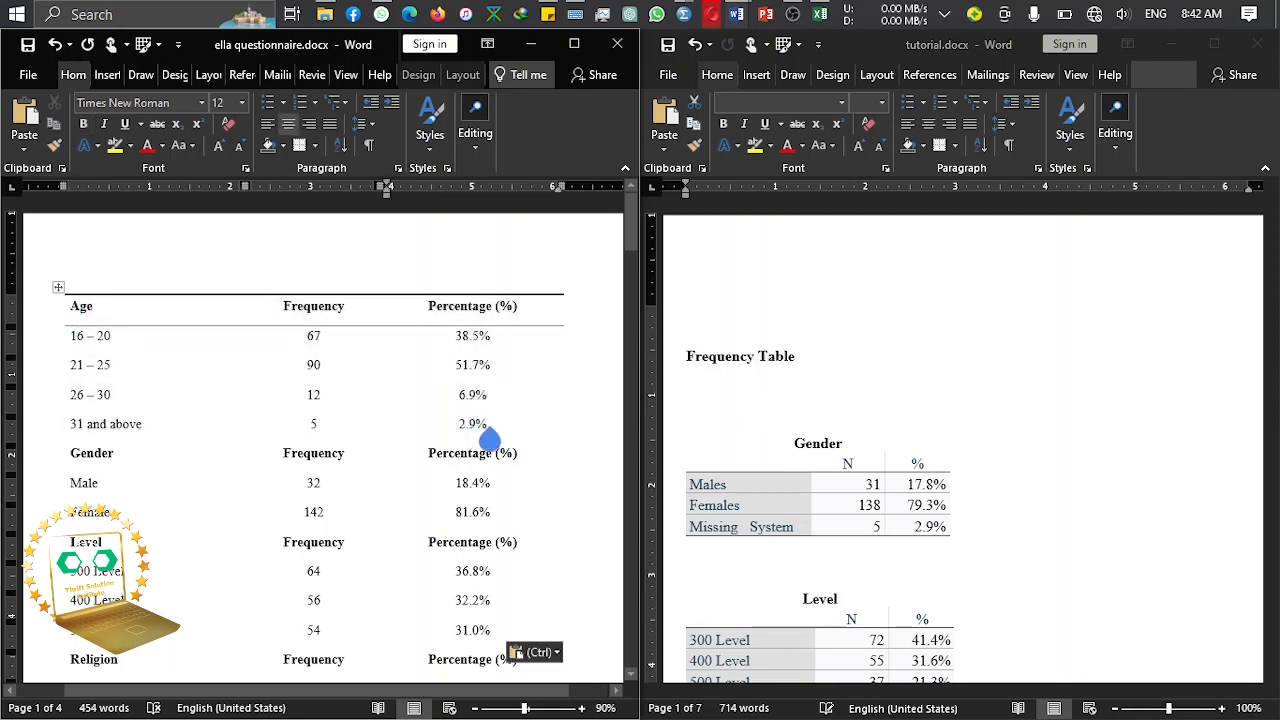
drag(489, 437, 131, 332)
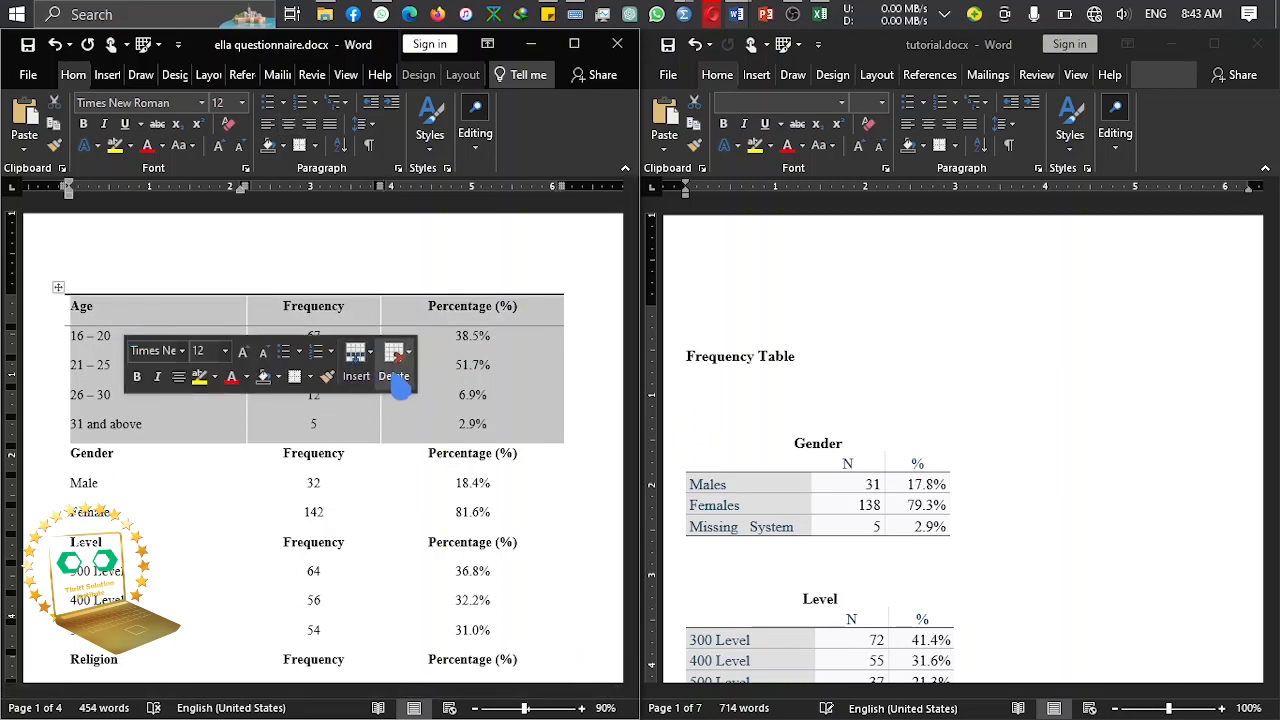
click(395, 362)
click(444, 412)
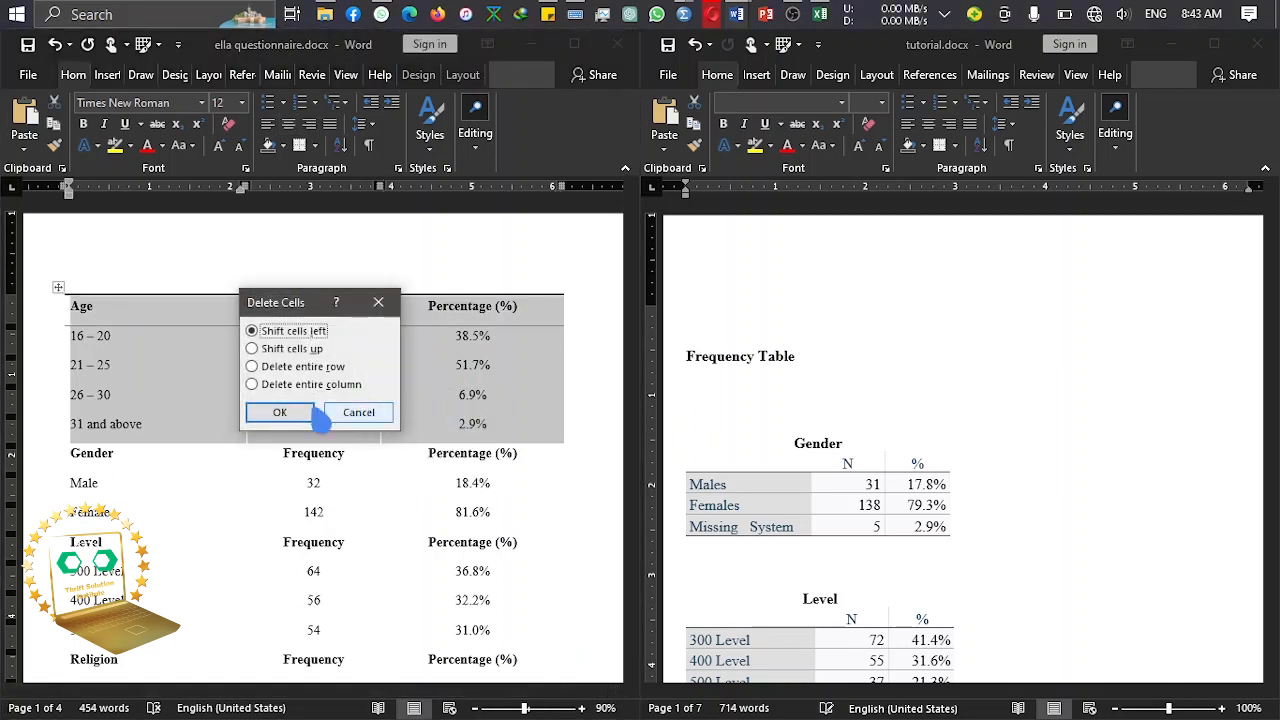
click(301, 420)
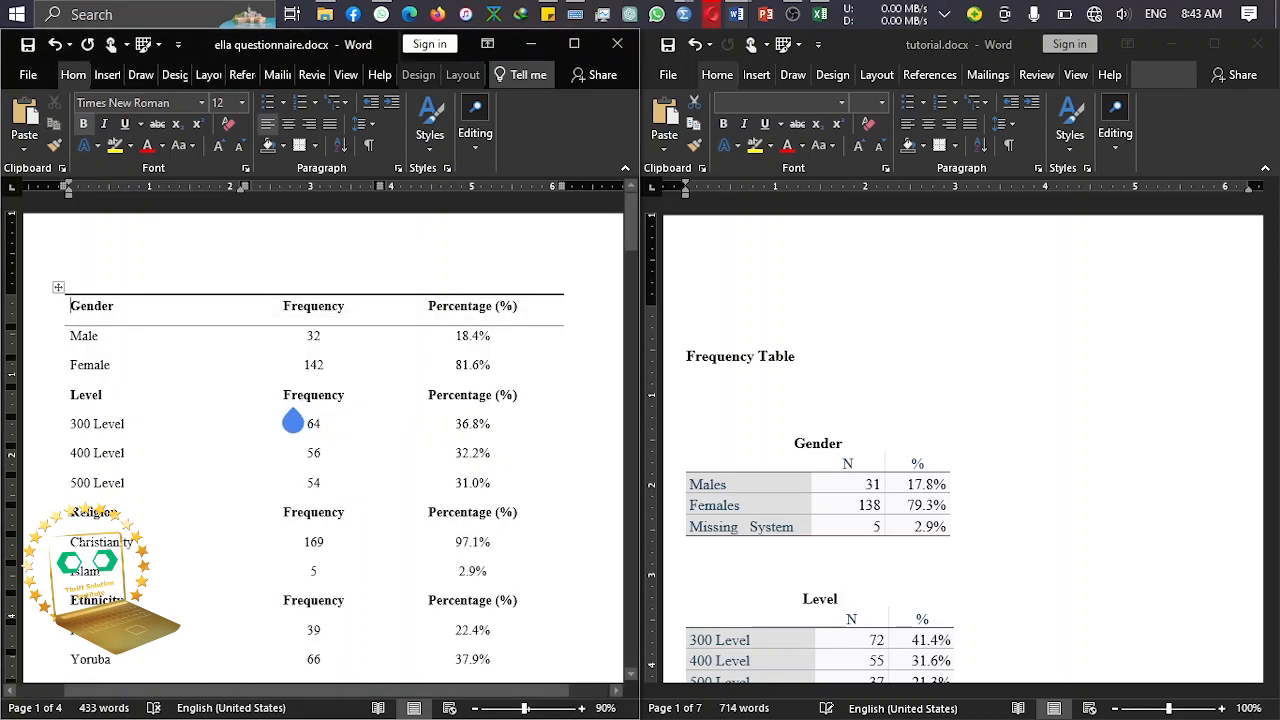
Step: Look through the exported frequency tables in tutorial.docx and return to the start of the document
click(885, 438)
key(ctrl+a)
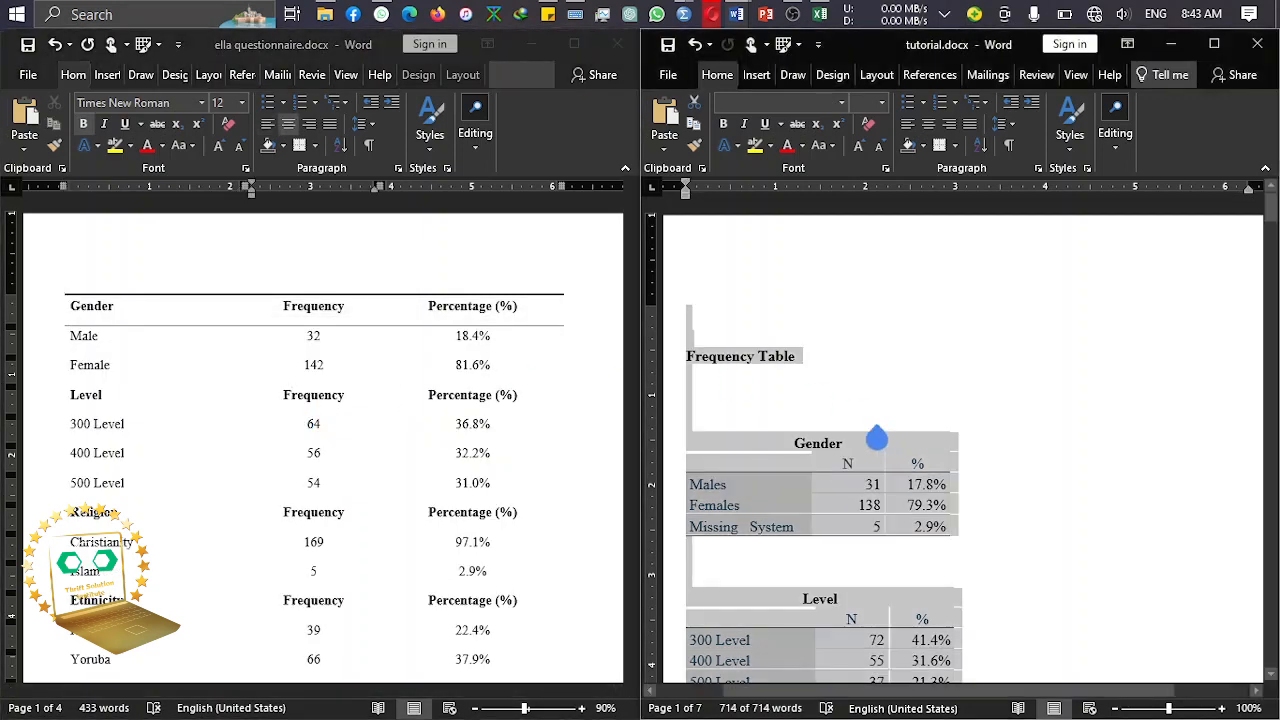
key(Right)
key(Page_Up)
key(Page_Up)
key(Page_Up)
key(Page_Up)
key(Page_Up)
key(Page_Up)
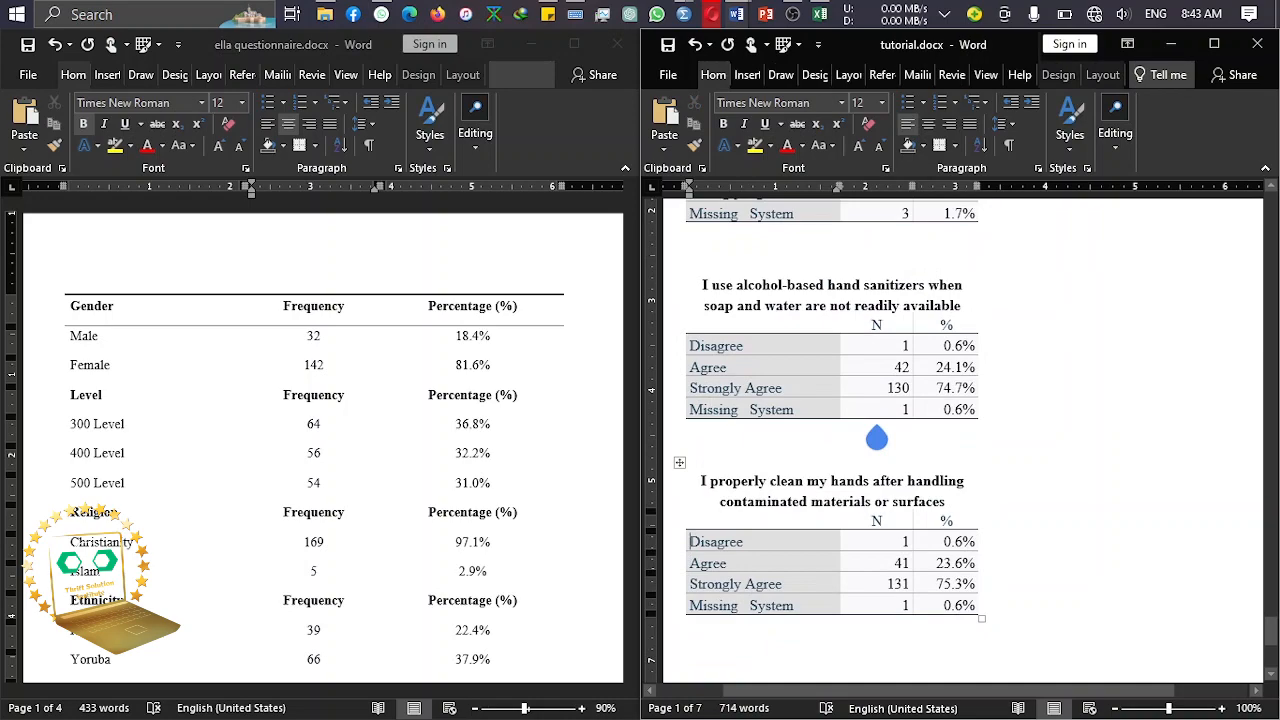
key(Page_Up)
key(Page_Up)
key(Page_Up)
key(Page_Up)
key(Page_Up)
key(Page_Up)
key(Page_Up)
key(Page_Up)
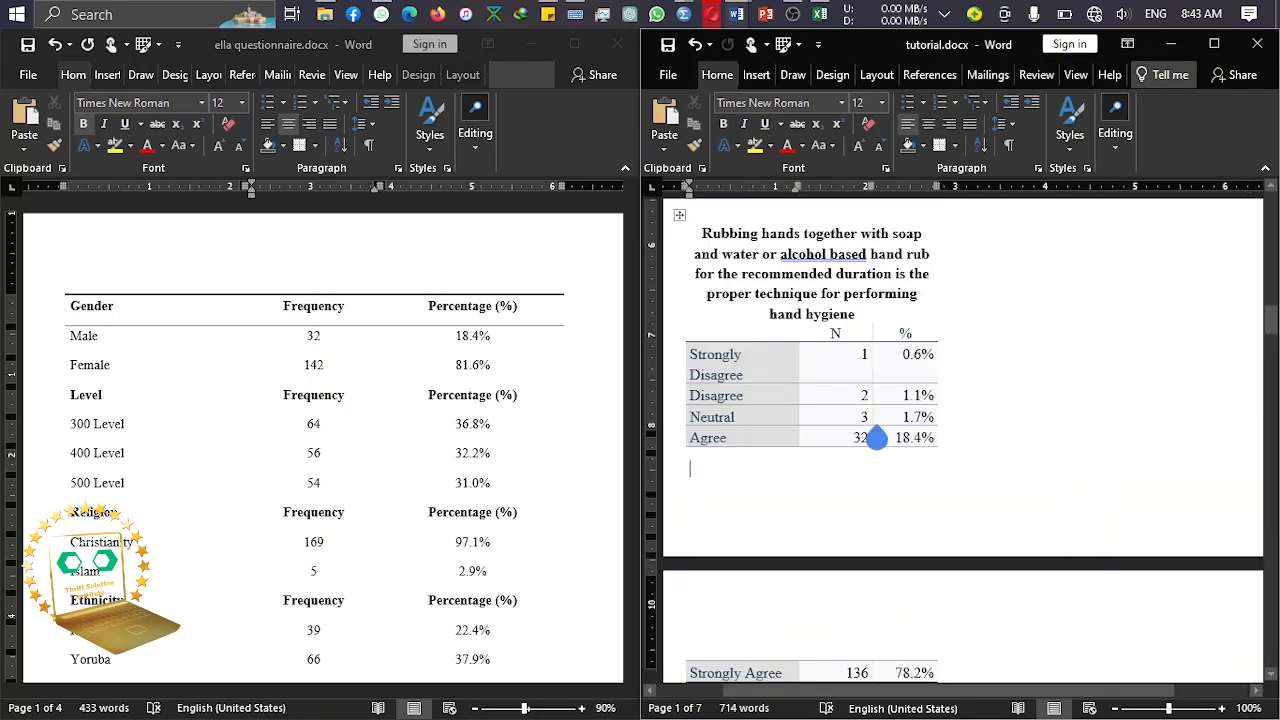
key(Page_Up)
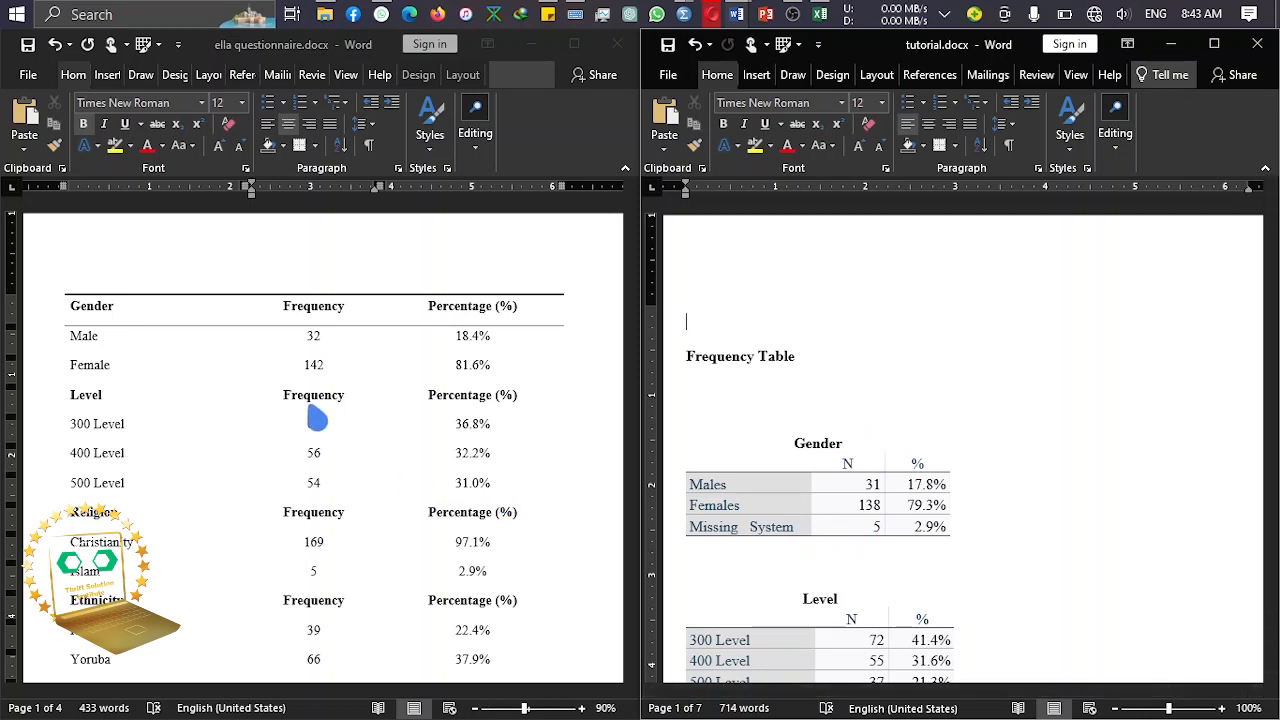
Step: Compare the Gender frequency table in tutorial.docx, including its Missing System count, with the demographic table in the questionnaire
click(872, 484)
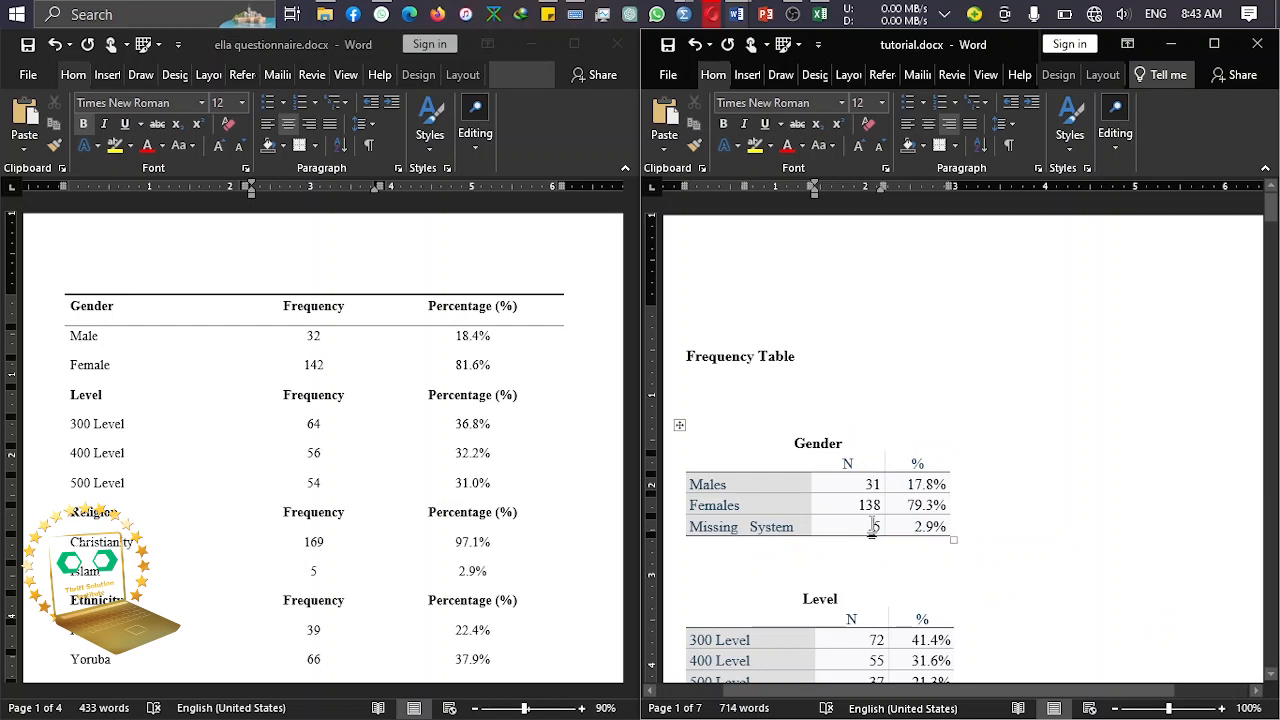
drag(882, 527, 873, 527)
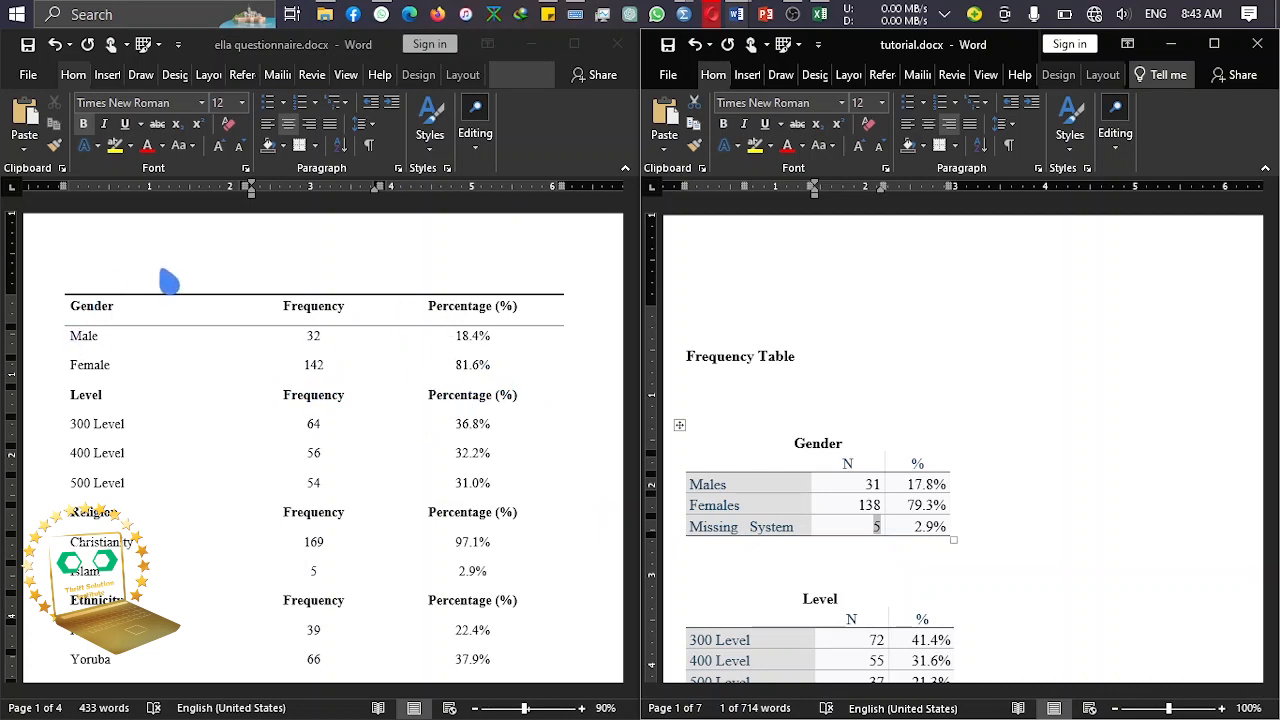
click(154, 321)
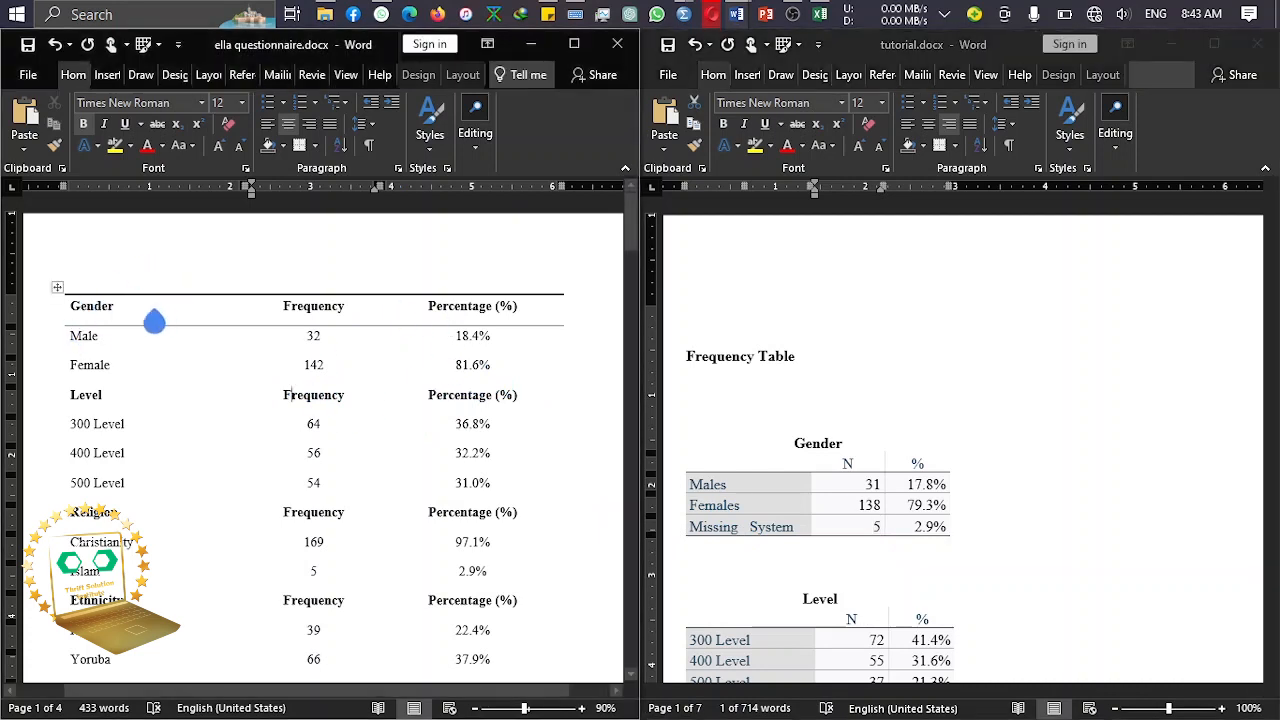
click(57, 290)
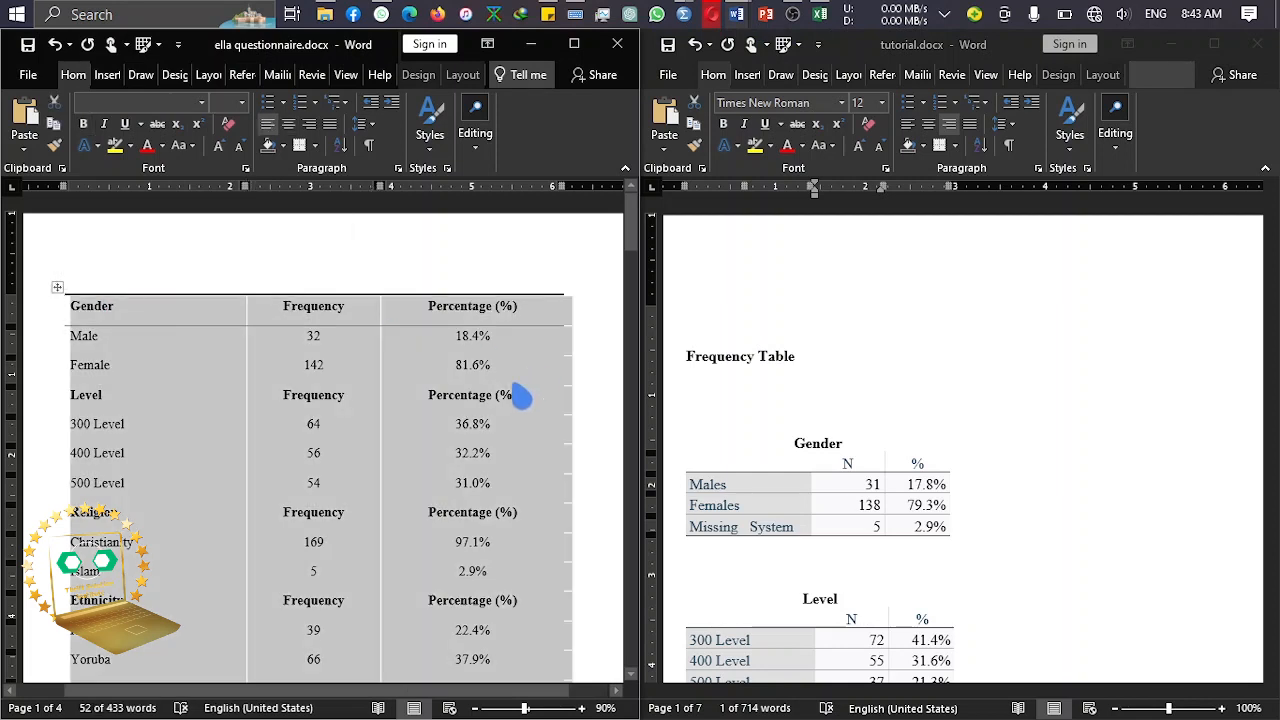
click(922, 465)
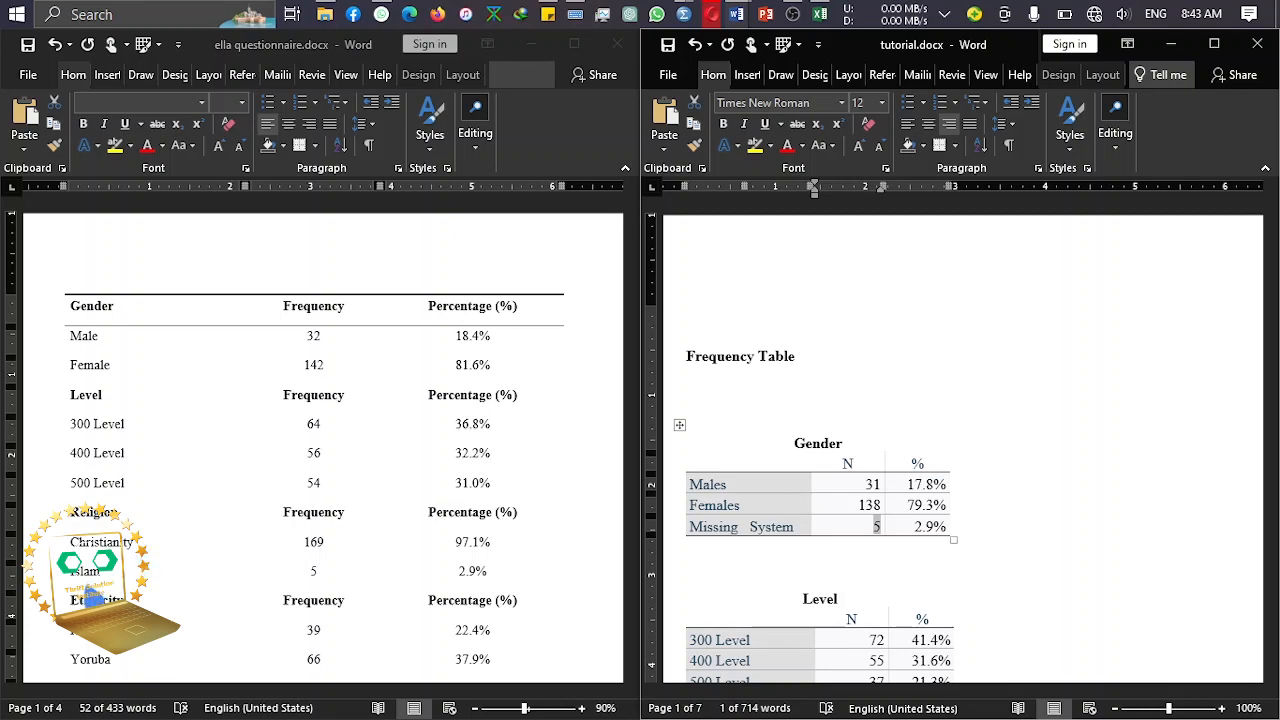
Step: Maximize the questionnaire document and review the rest of the demographic table and the Section B hand hygiene table
click(92, 598)
scroll(100, 610, down, 4)
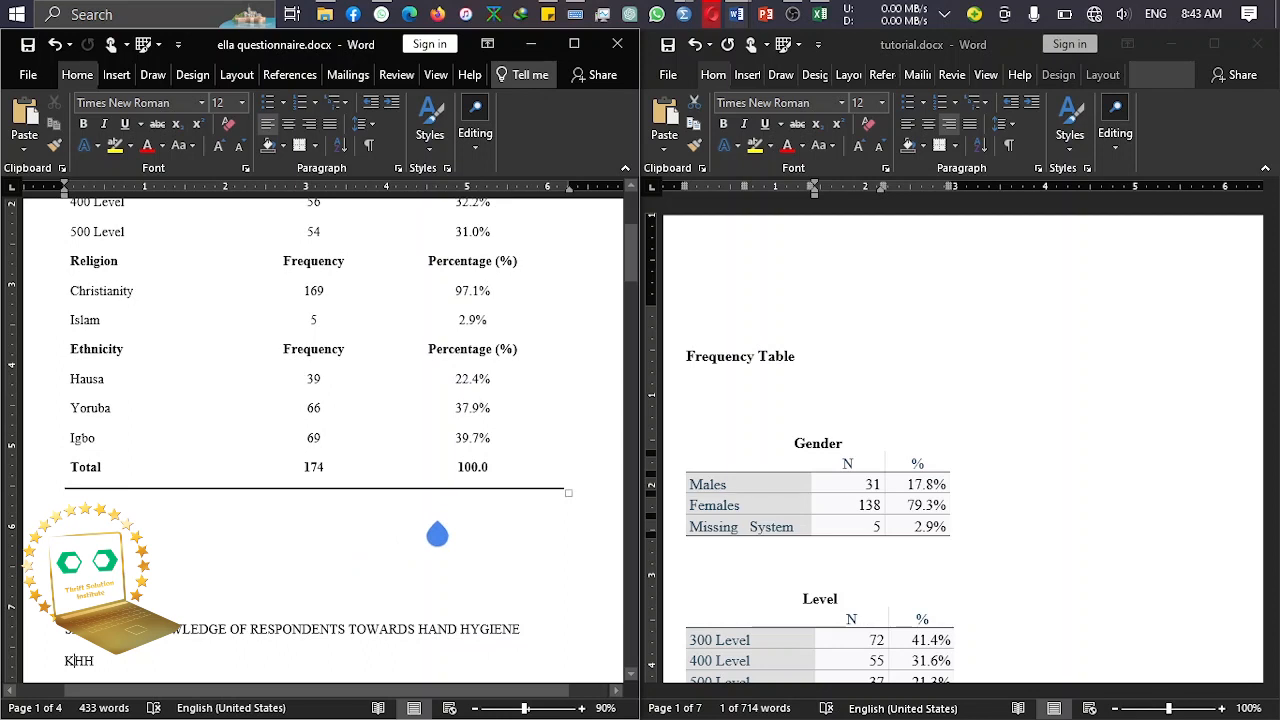
click(66, 661)
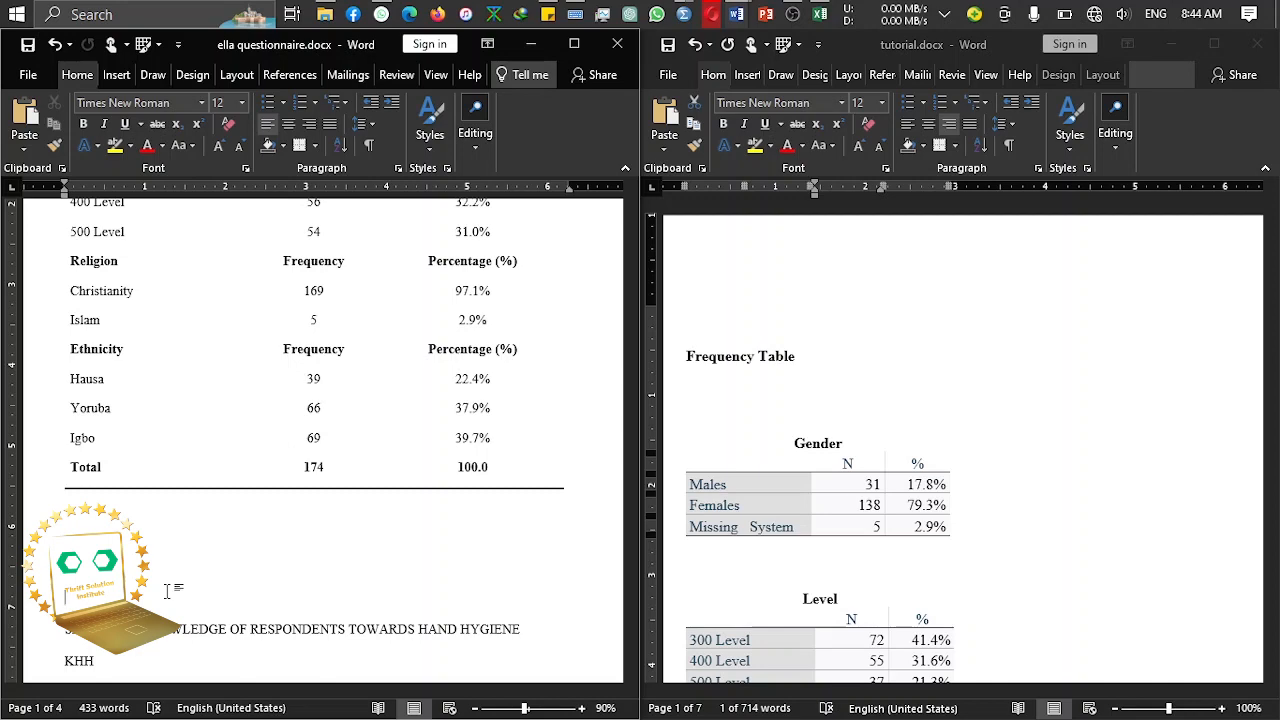
click(574, 44)
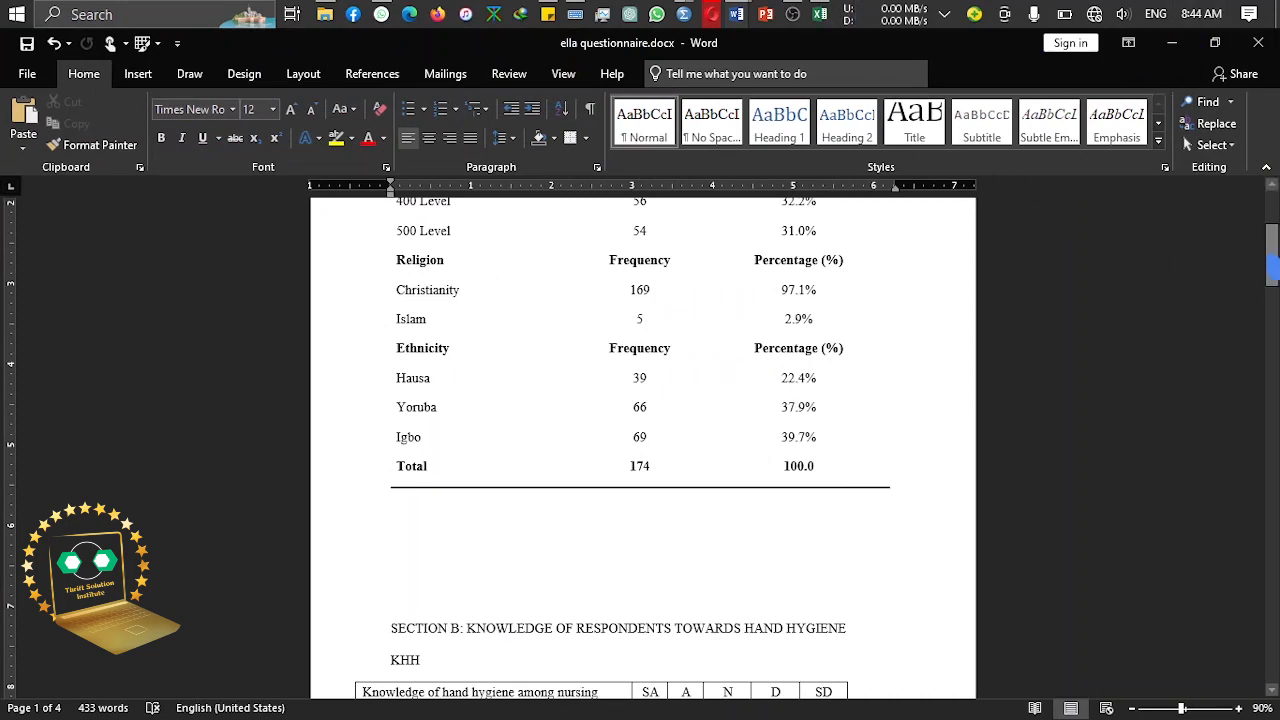
drag(1272, 262, 1272, 300)
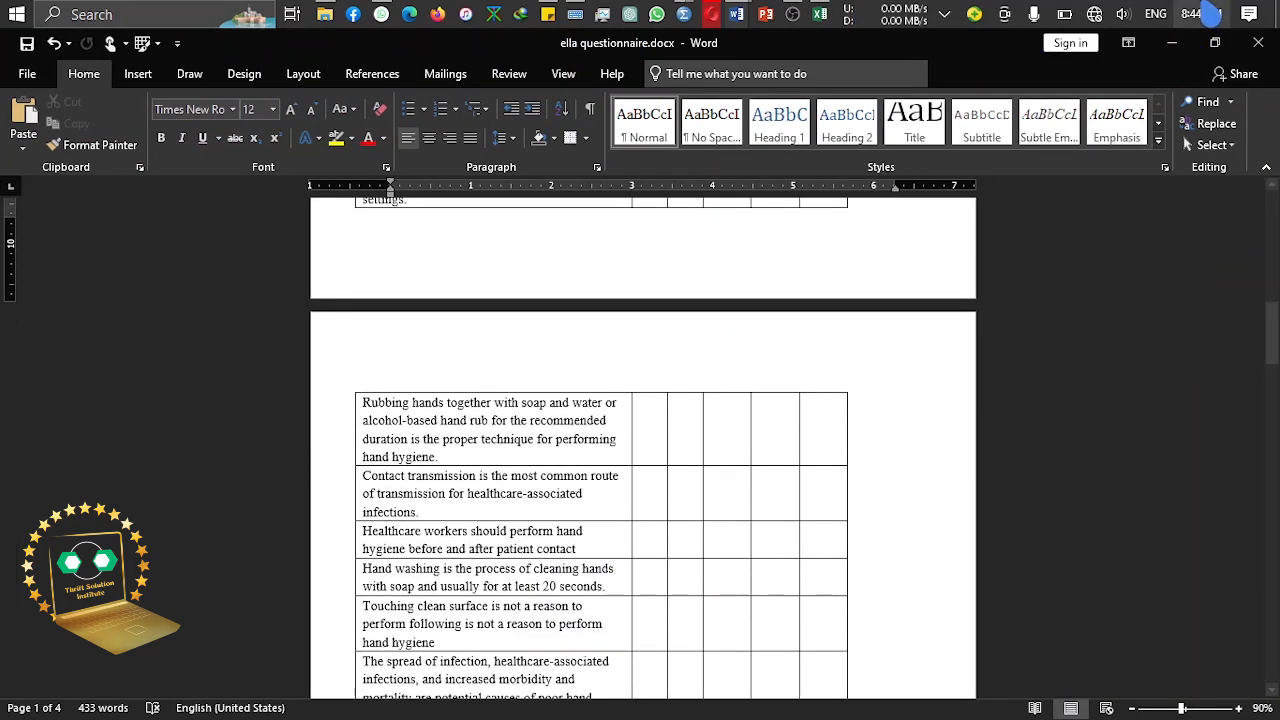
Step: Open CHAPTER 4.docx from File Explorer and review section 4.1 Presentation of Results and the Table 4. 1 demographic data
click(325, 14)
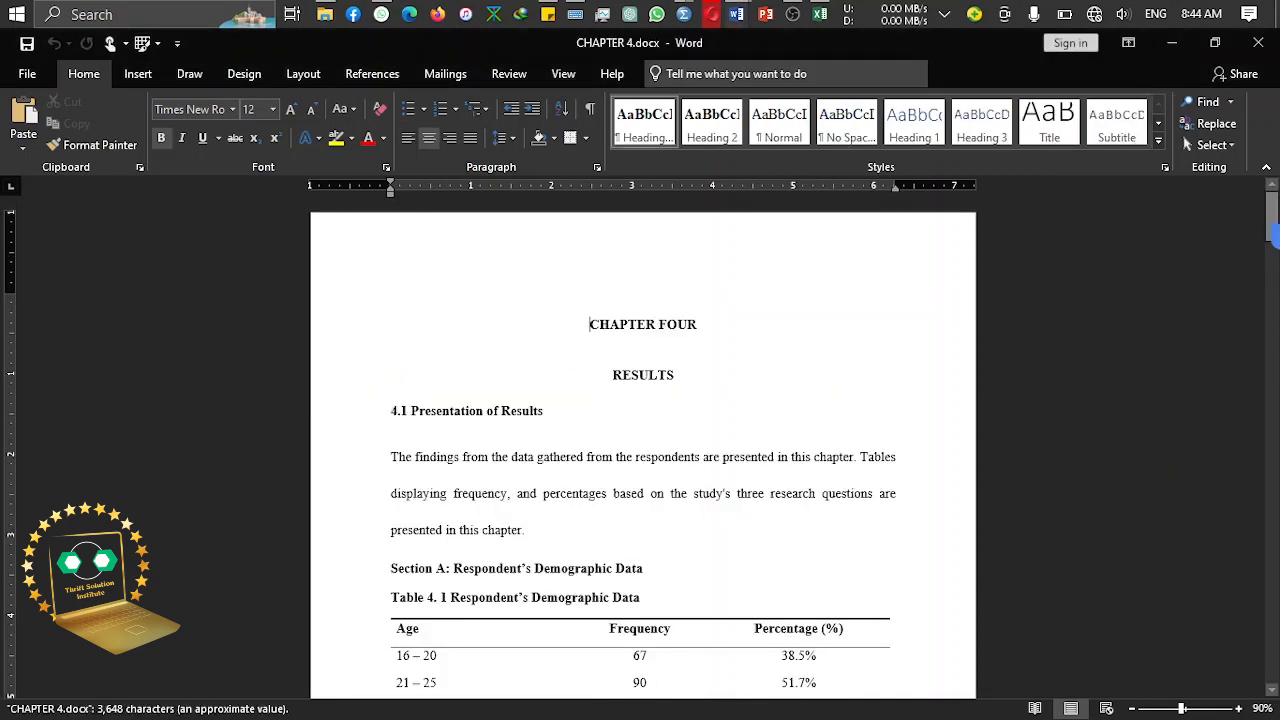
mouse_move(1273, 235)
mouse_down()
mouse_move(1273, 278)
mouse_move(1273, 216)
mouse_up()
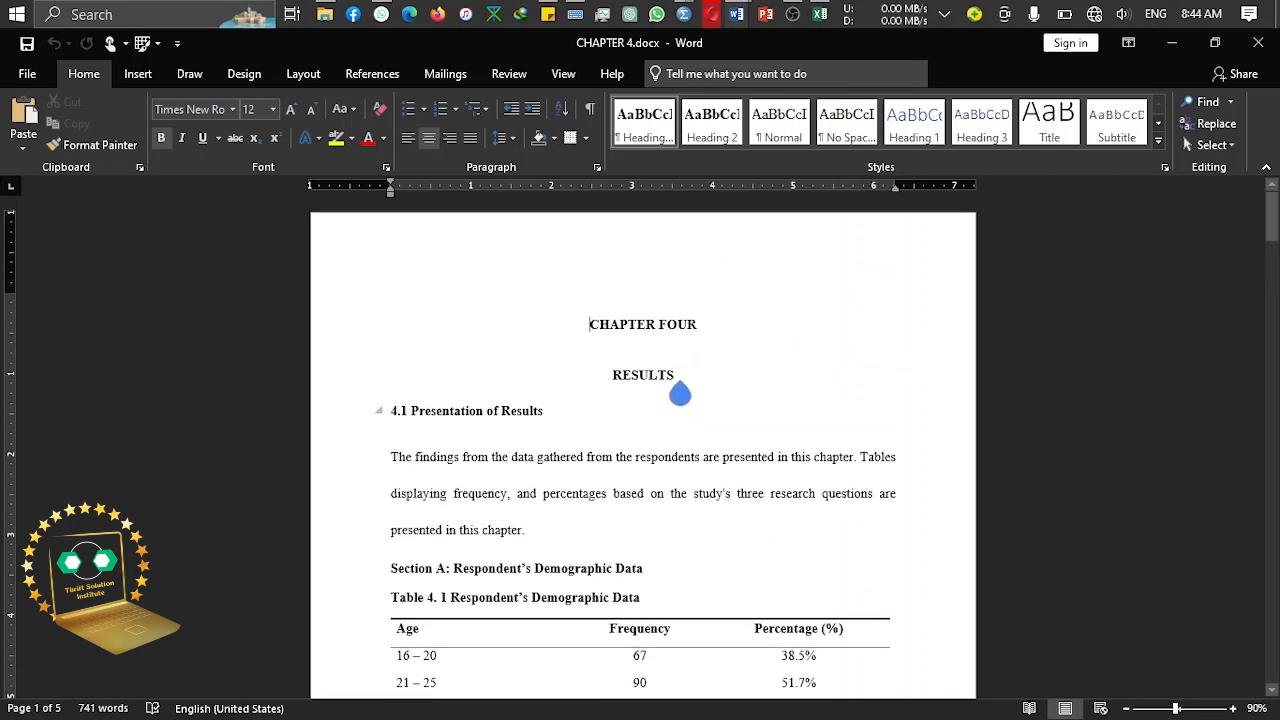
drag(710, 385, 414, 294)
drag(562, 437, 391, 437)
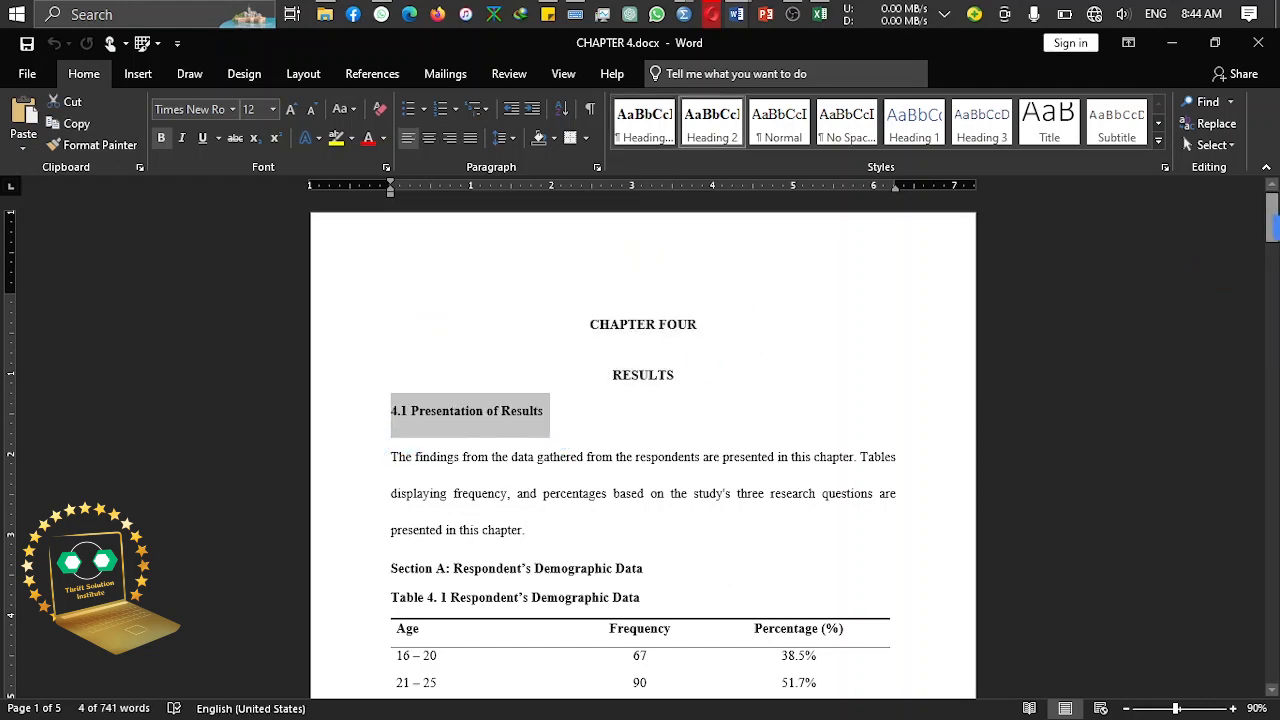
drag(1273, 216, 1273, 290)
click(793, 465)
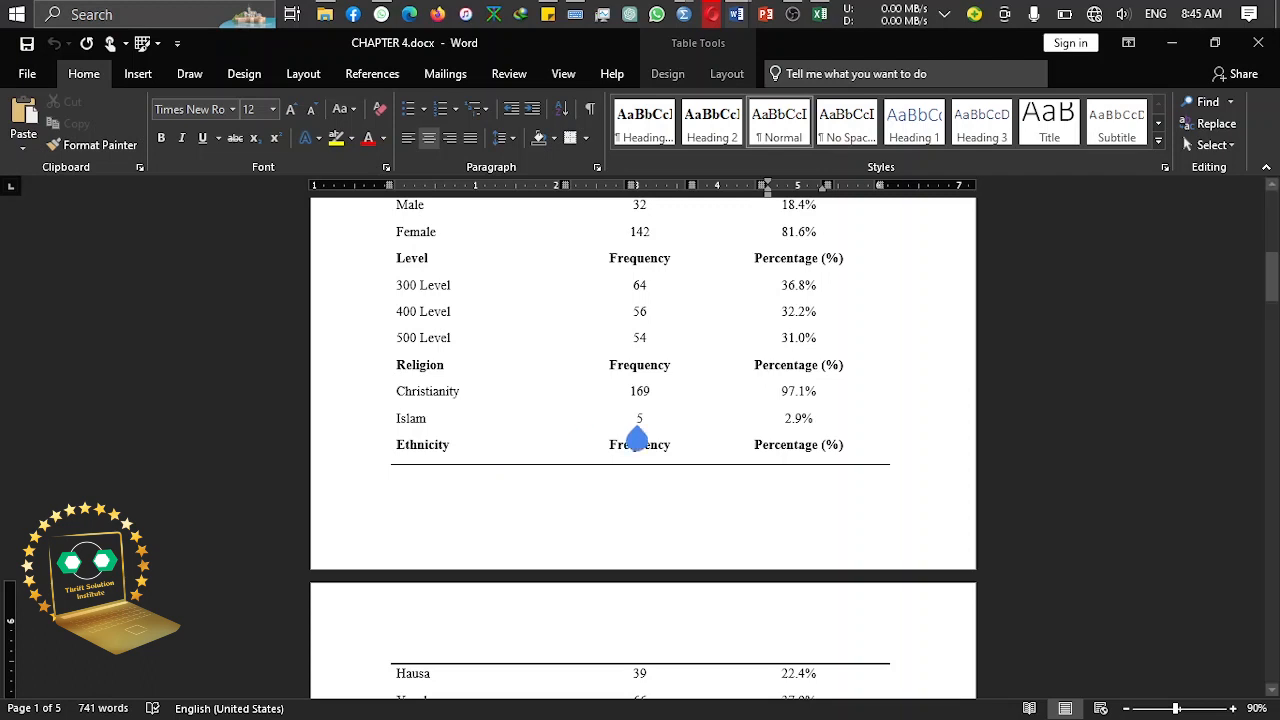
drag(1259, 285, 1278, 234)
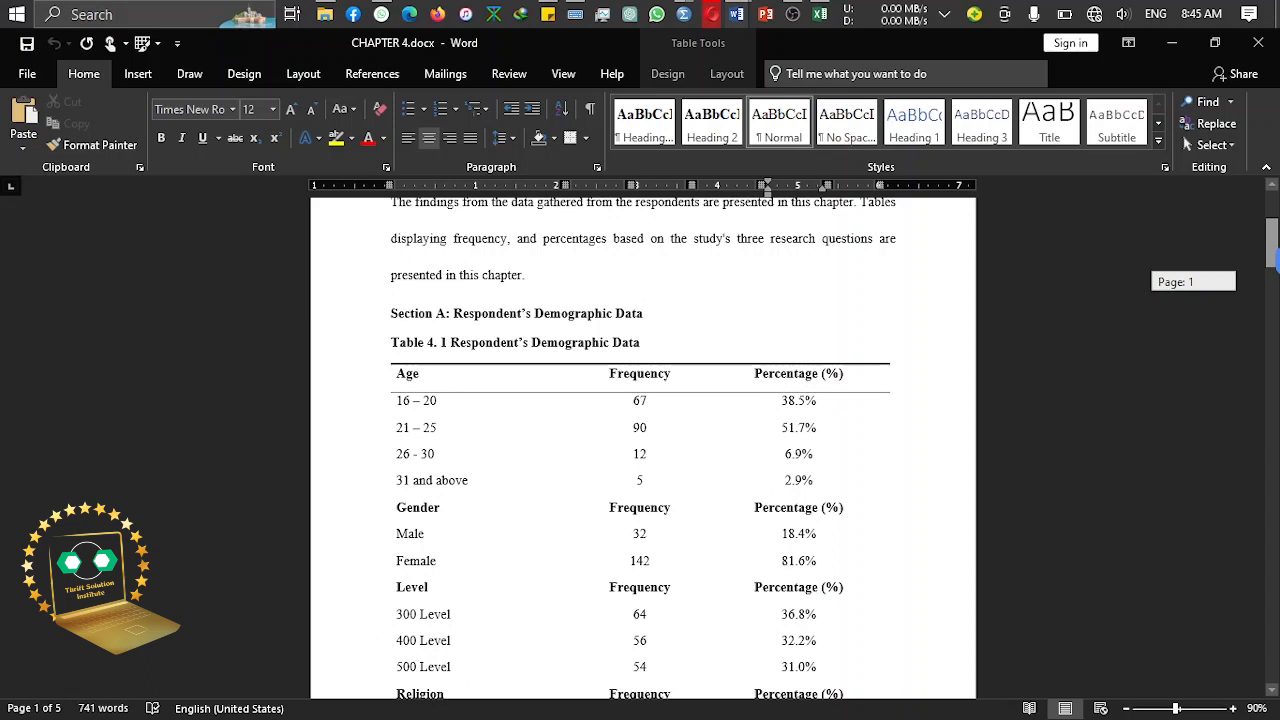
scroll(640, 450, down, 1)
Step: Switch to Copy-CHAPTER THREE.docx, examine the 3.9 method of data analysis section and minimize the document
mouse_move(737, 28)
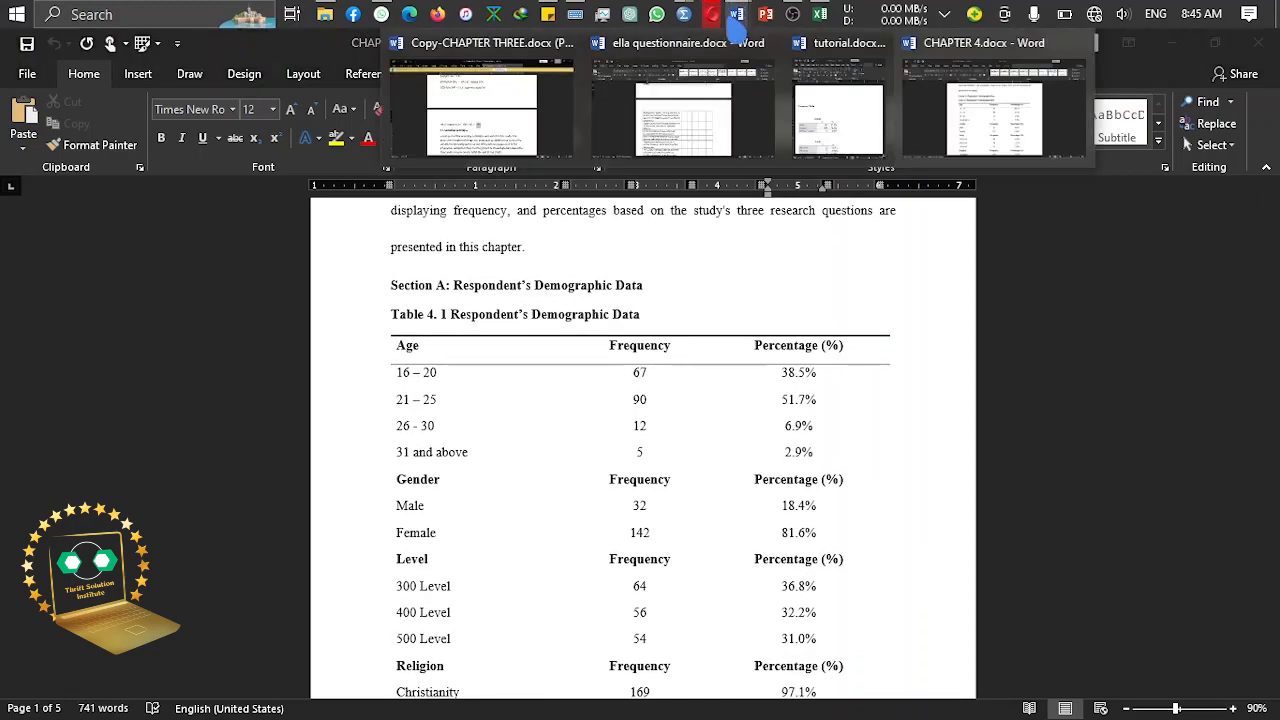
click(430, 118)
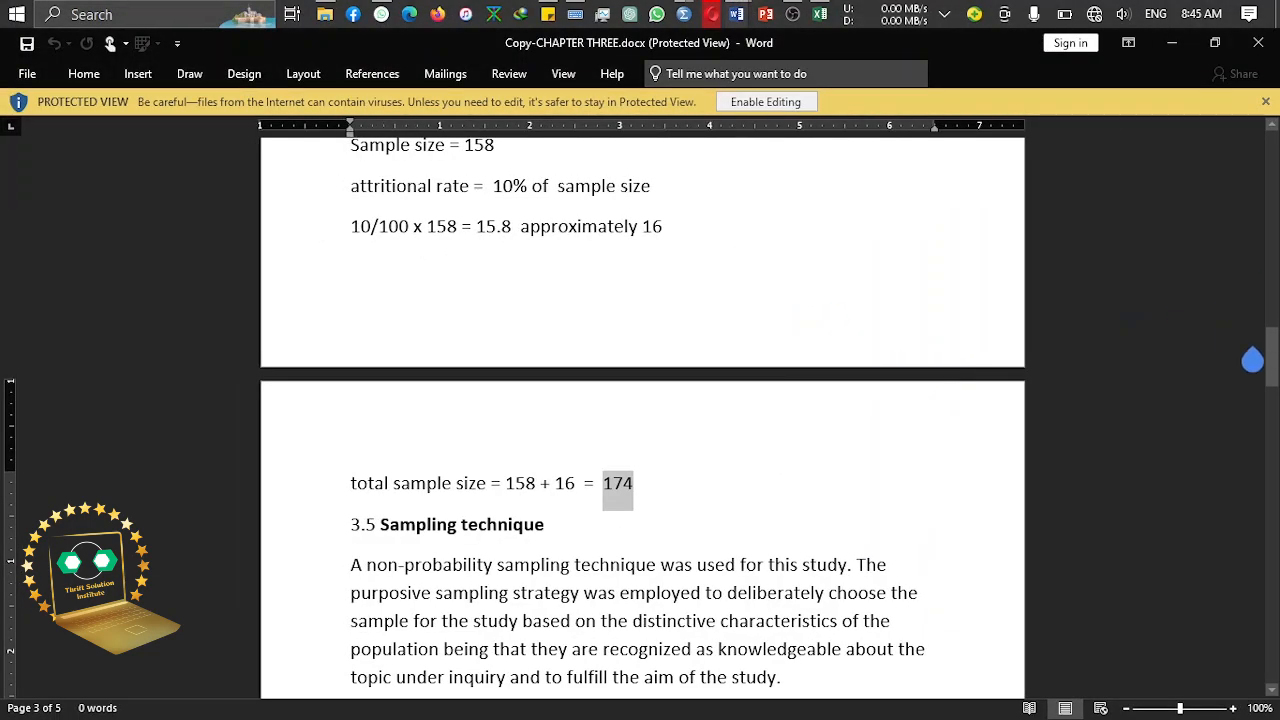
drag(1270, 360, 1270, 555)
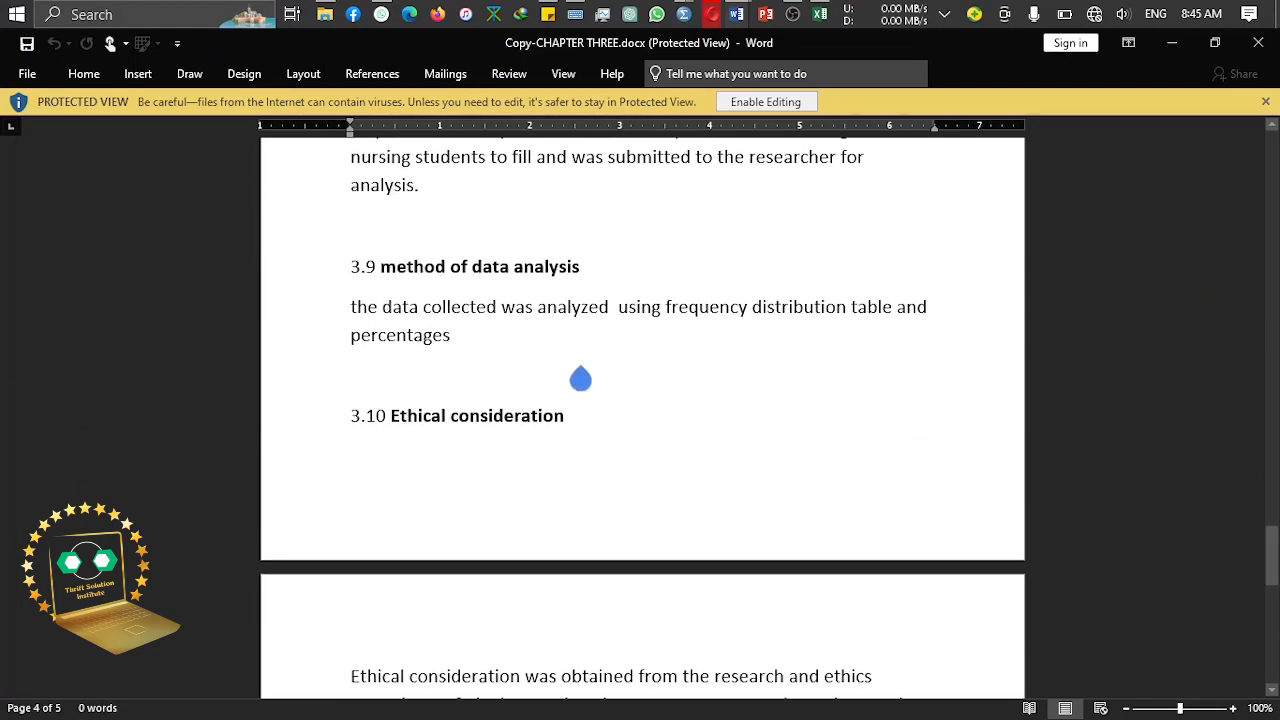
drag(666, 314, 893, 322)
drag(456, 357, 361, 354)
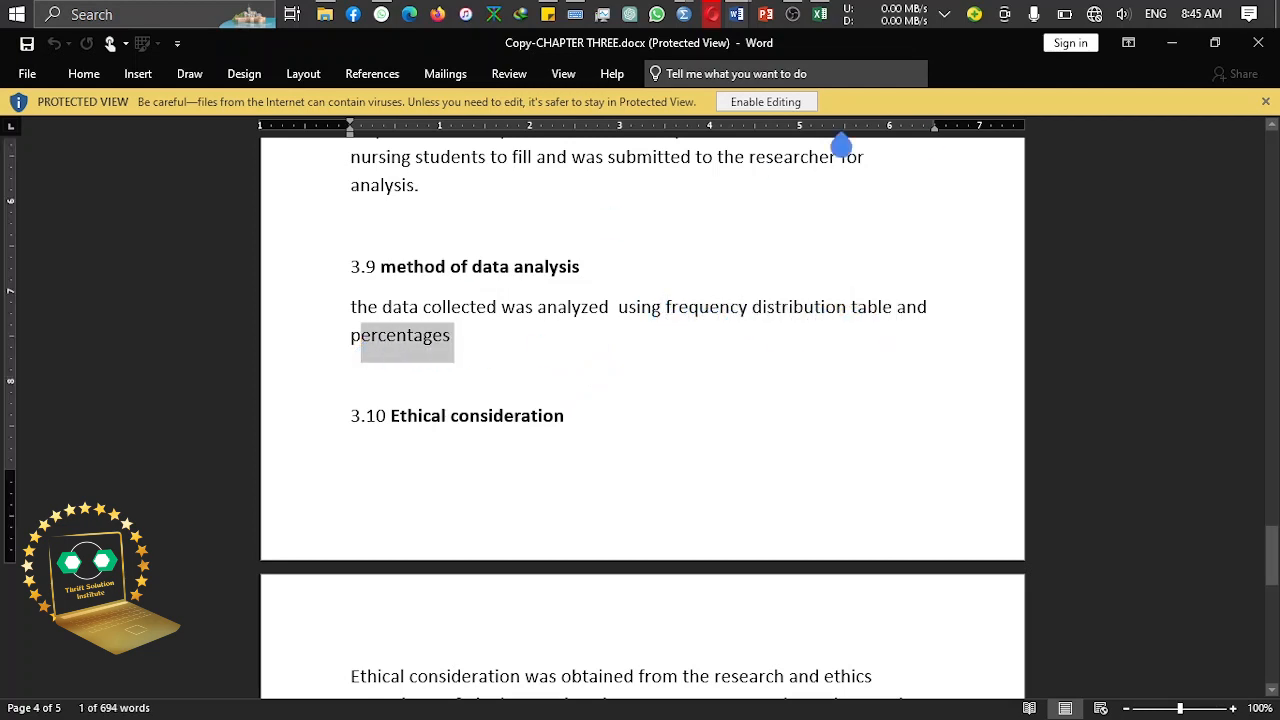
click(1172, 43)
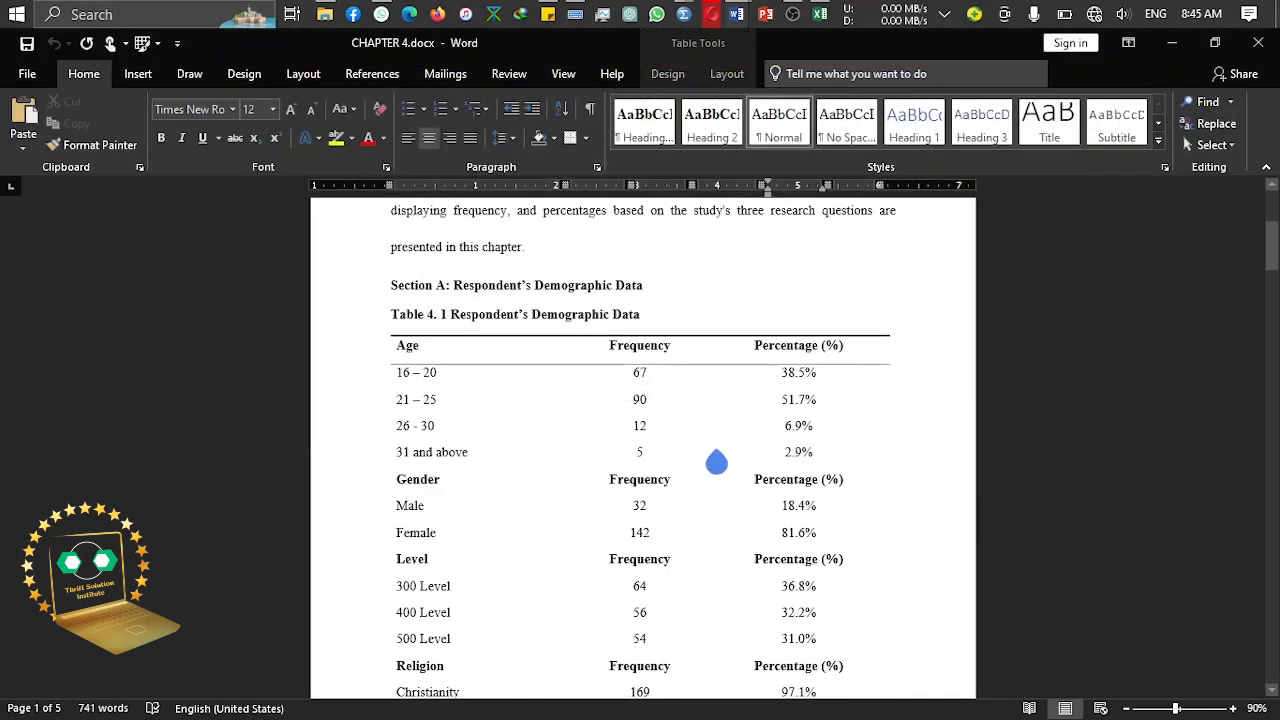
Step: In the text below the demographic table, delete the stray 444 after "The table shows that" and the extra 1 after "Table 4.1"
drag(1271, 242, 1277, 331)
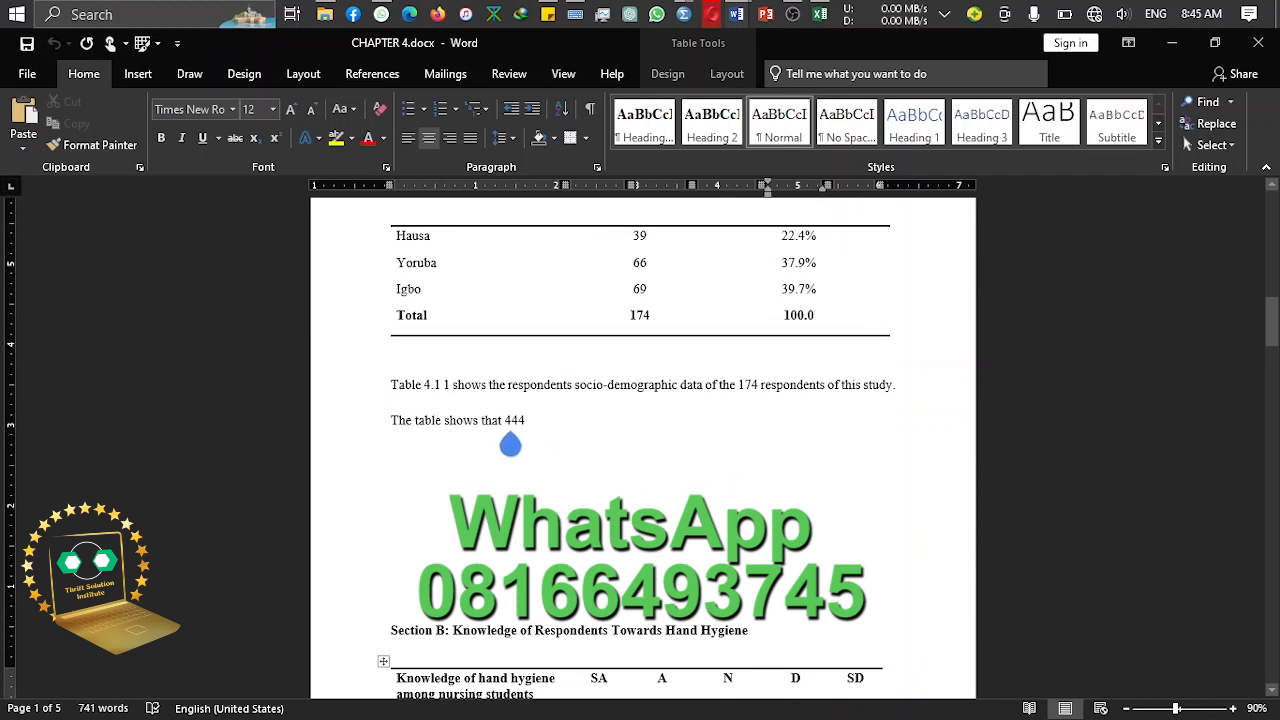
mouse_move(510, 444)
mouse_down()
mouse_move(560, 429)
mouse_move(500, 434)
mouse_up()
click(542, 433)
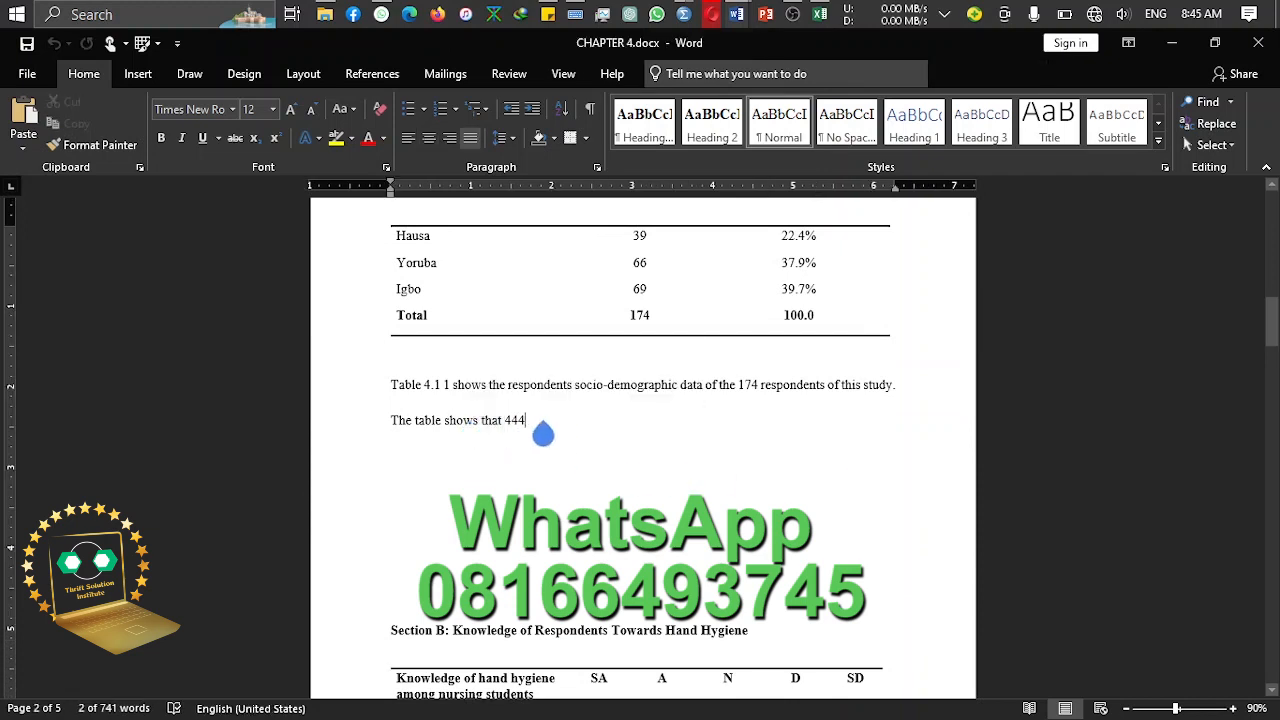
key(BackSpace)
key(BackSpace)
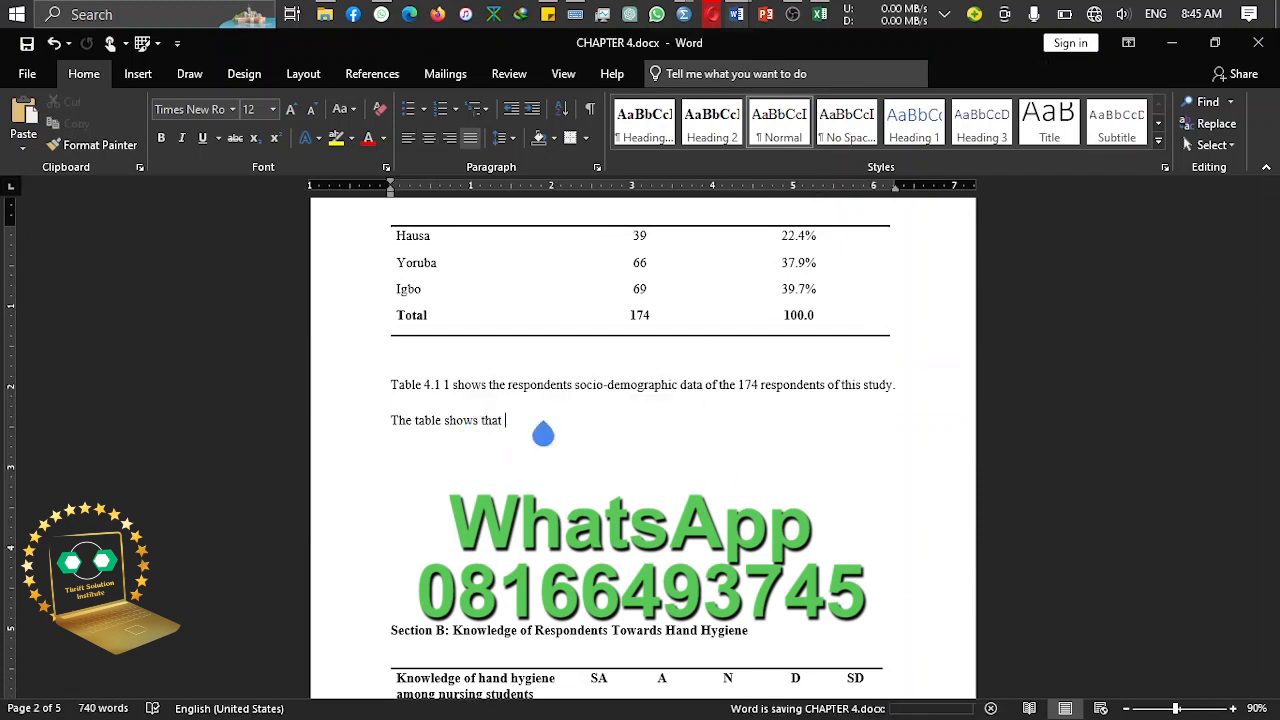
drag(1278, 333, 1278, 325)
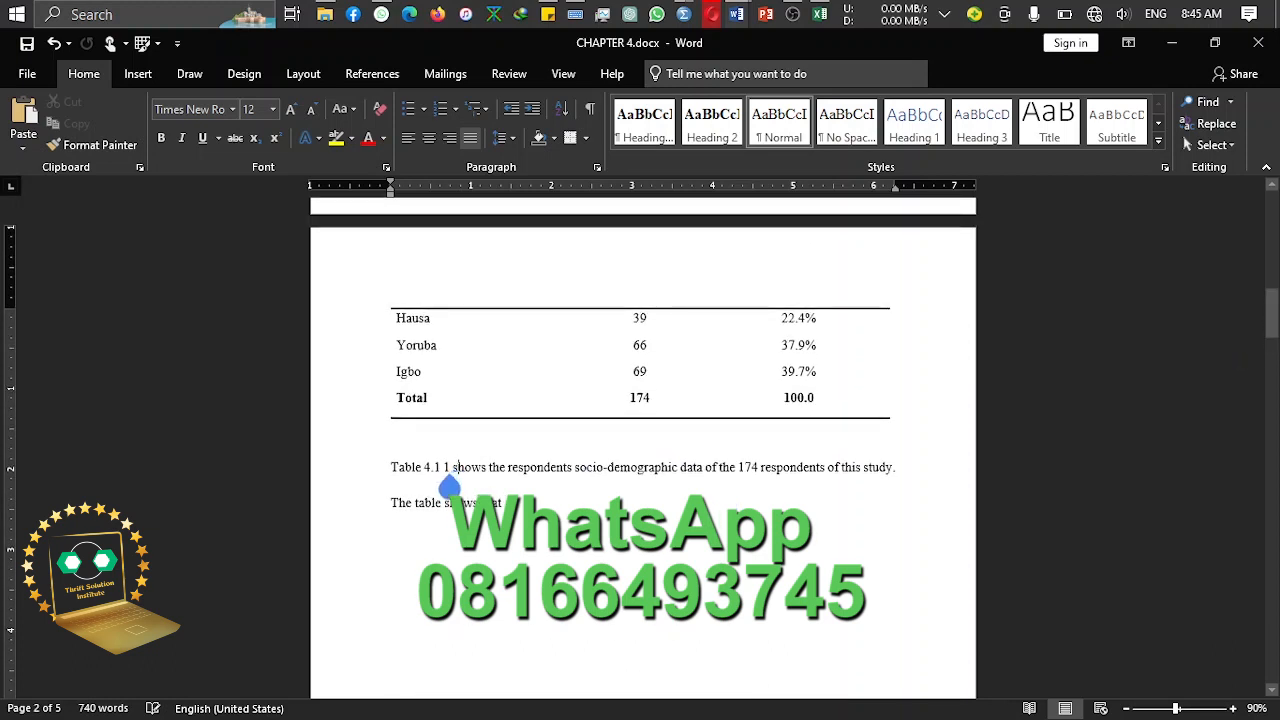
key(BackSpace)
key(BackSpace)
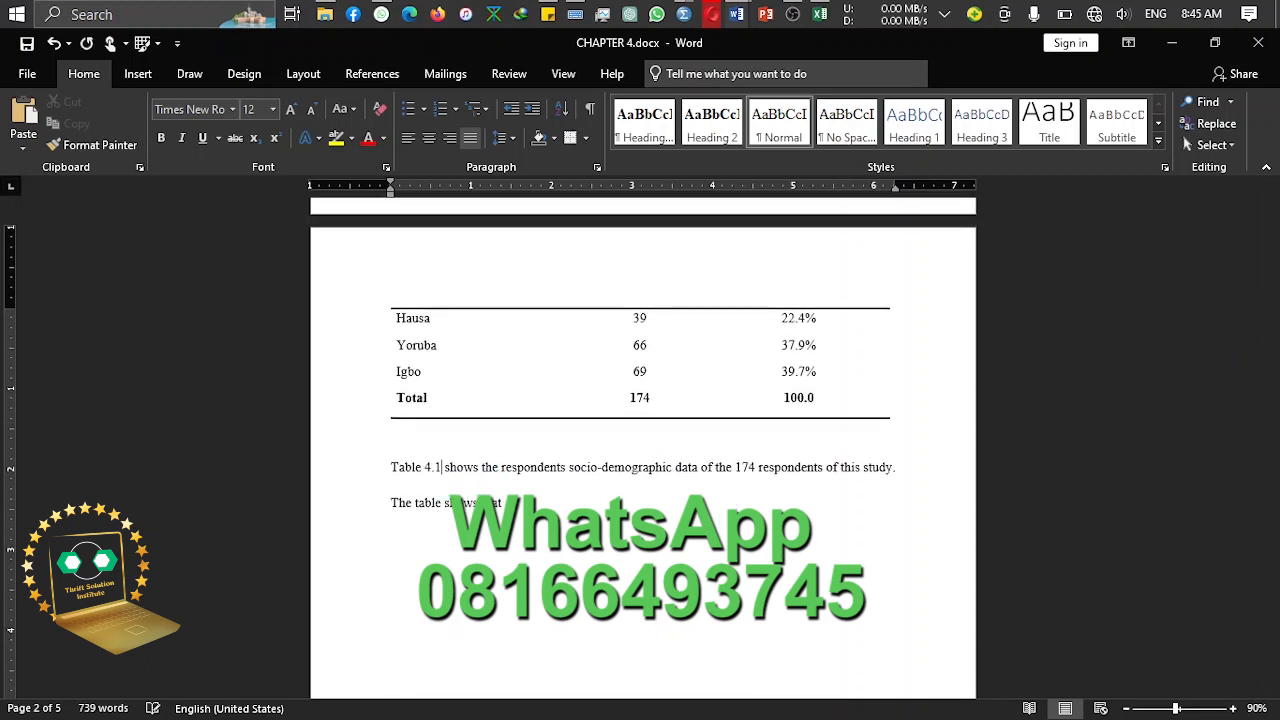
Step: Check the Table 4. 1 caption against the table reference in the descriptive paragraph below the demographic table
drag(1272, 312, 1272, 238)
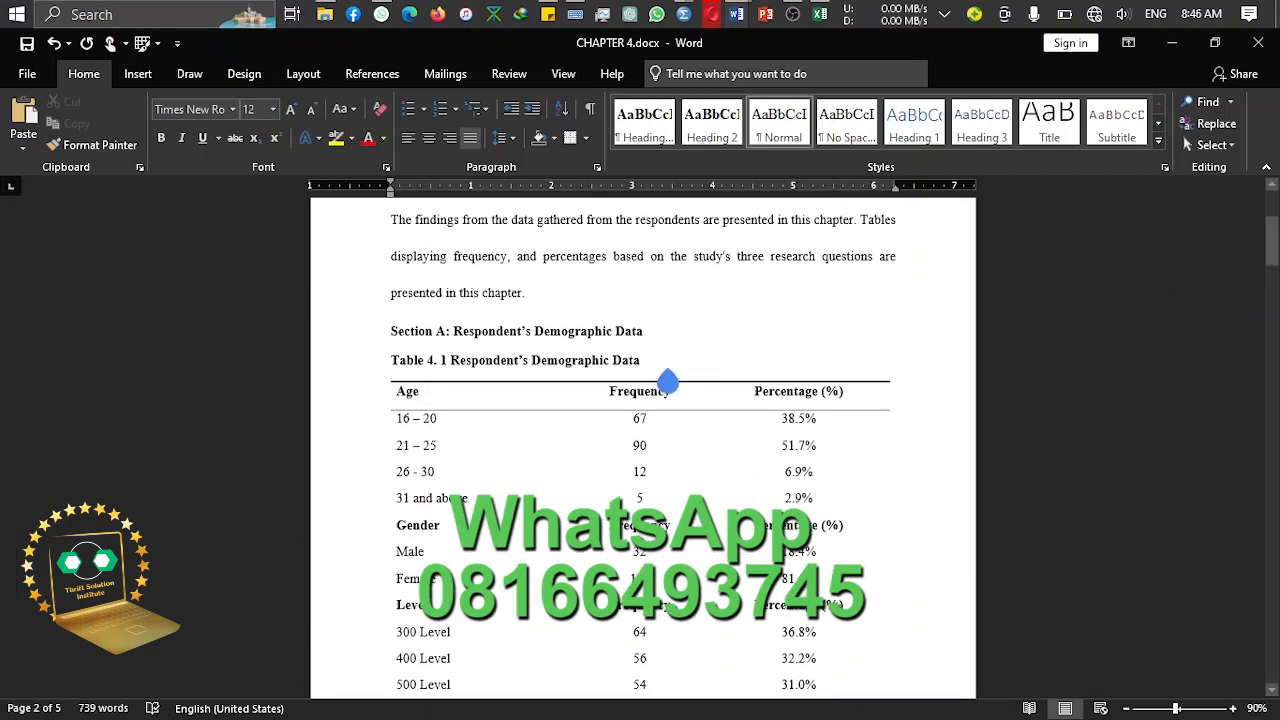
drag(666, 378, 370, 383)
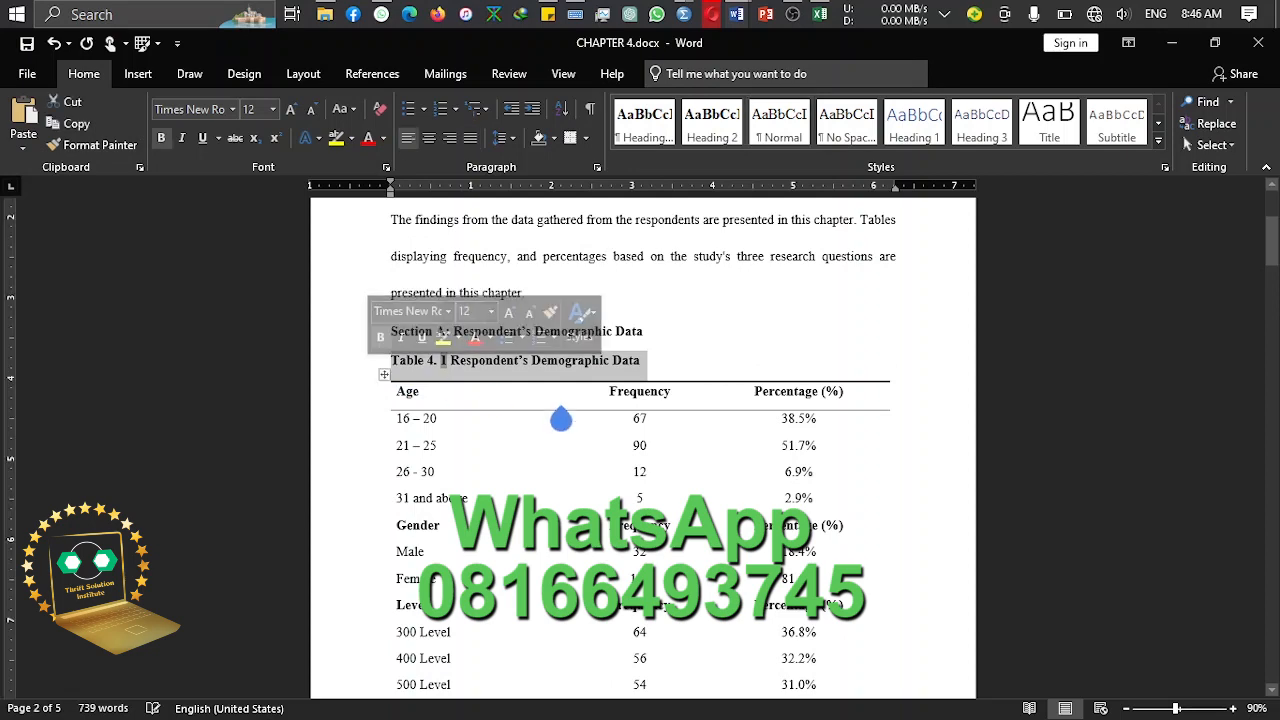
click(572, 444)
drag(1274, 246, 1273, 324)
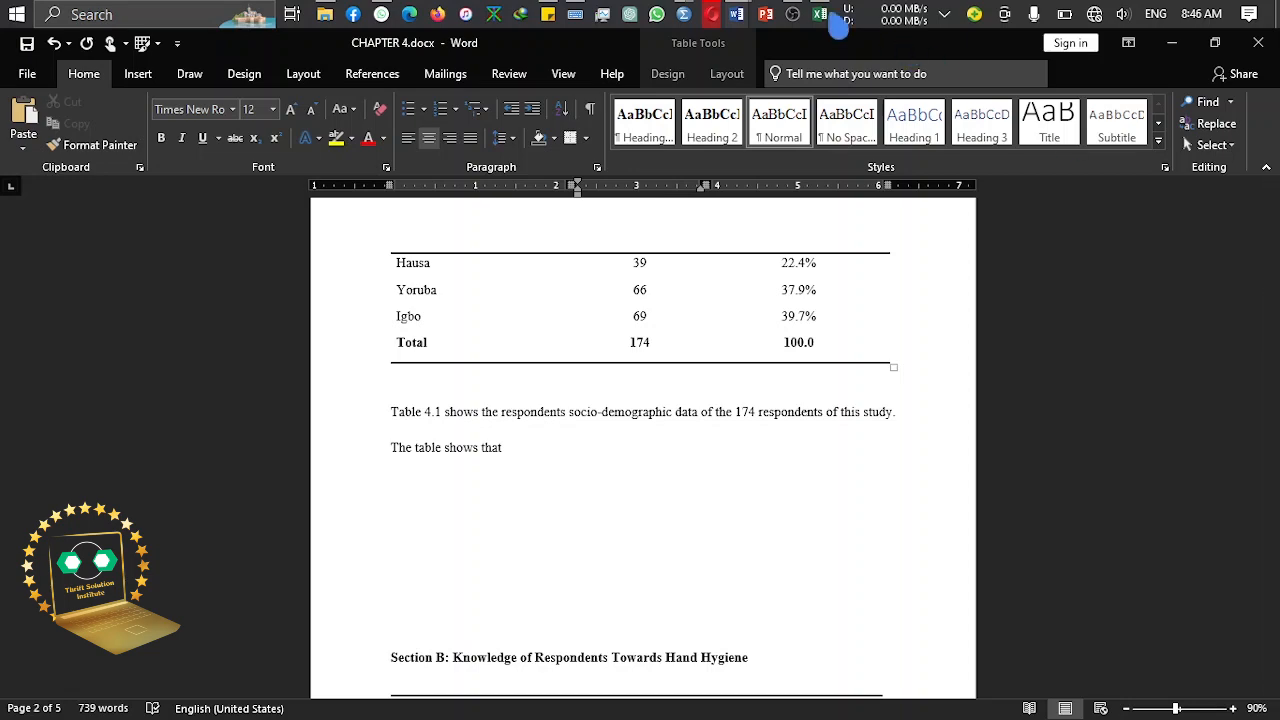
Step: Switch to tutorial.docx, maximize it and go to the last frequency tables on page 7
mouse_move(736, 14)
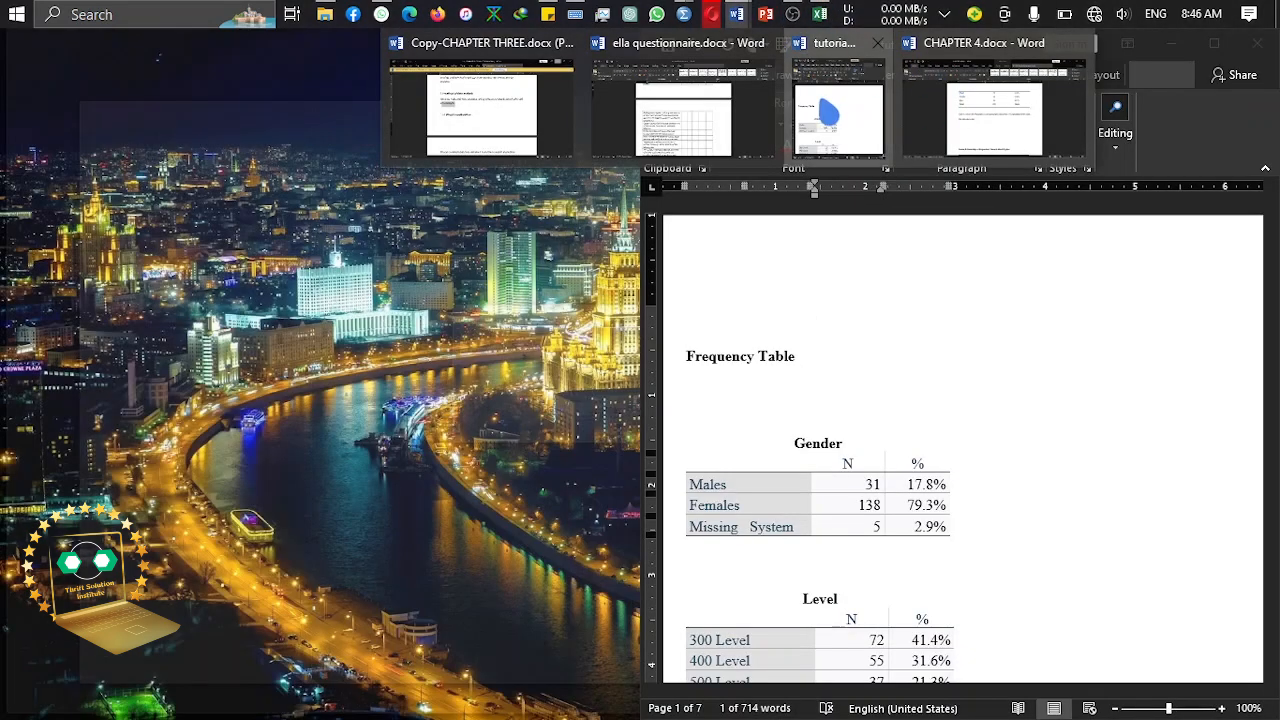
click(820, 112)
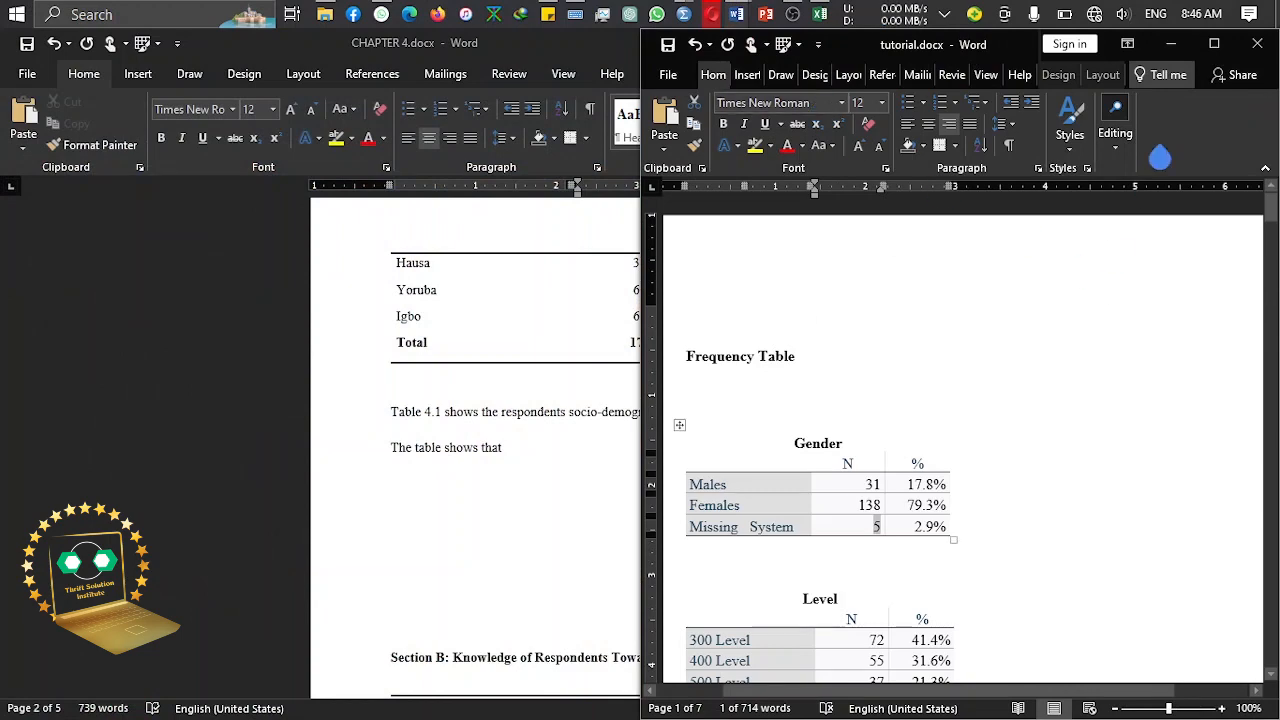
click(1214, 44)
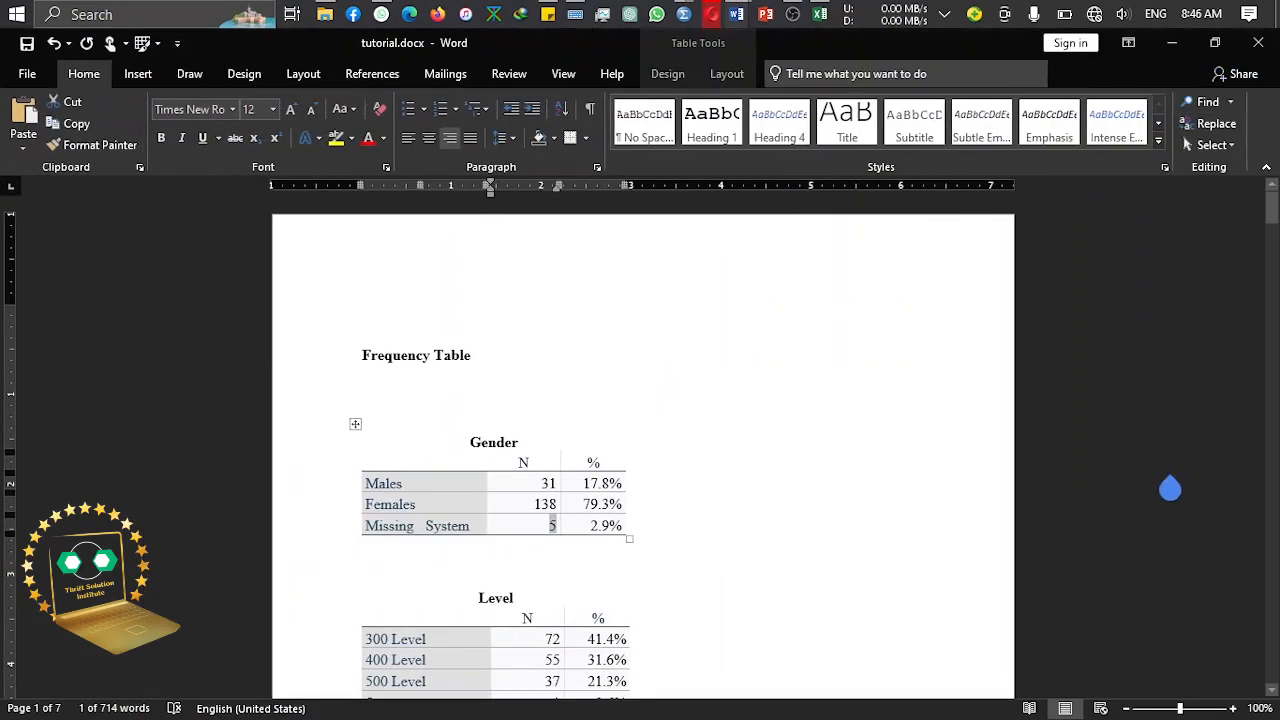
drag(1271, 205, 1271, 648)
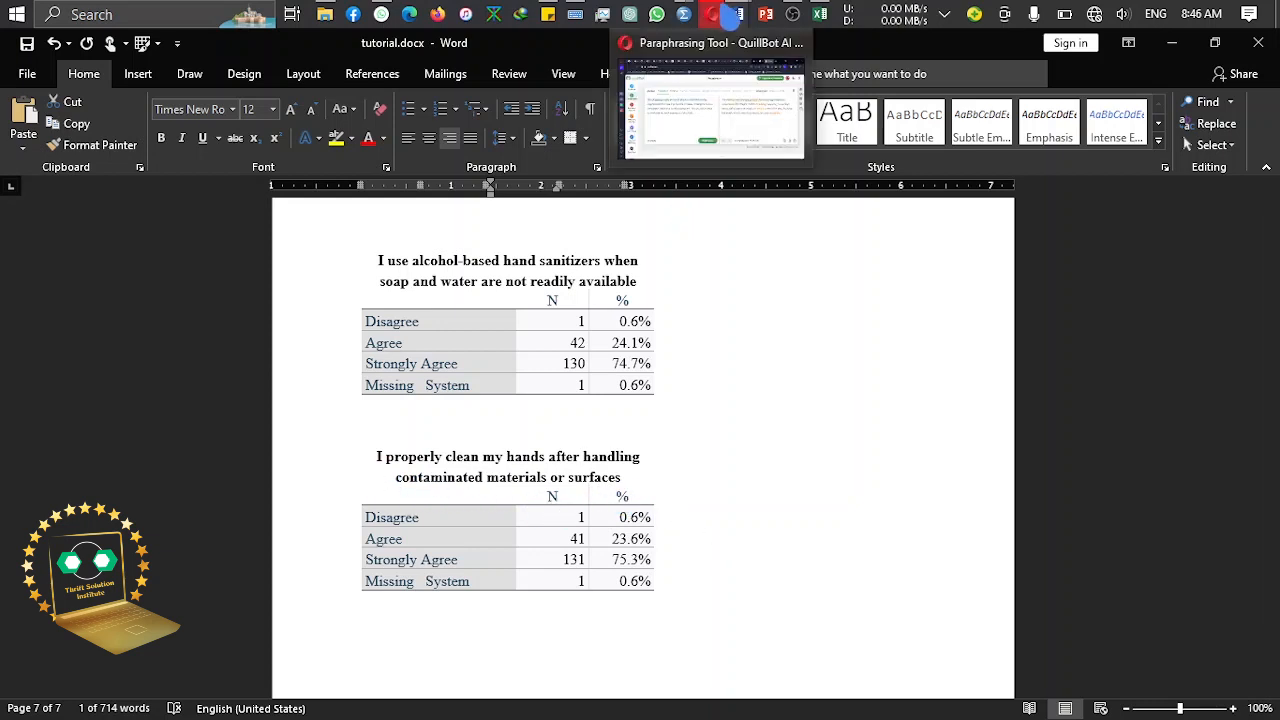
Step: Switch to CHAPTER 4.docx, review its tables through to the end of the last one on page 5, and minimize the document
mouse_move(741, 16)
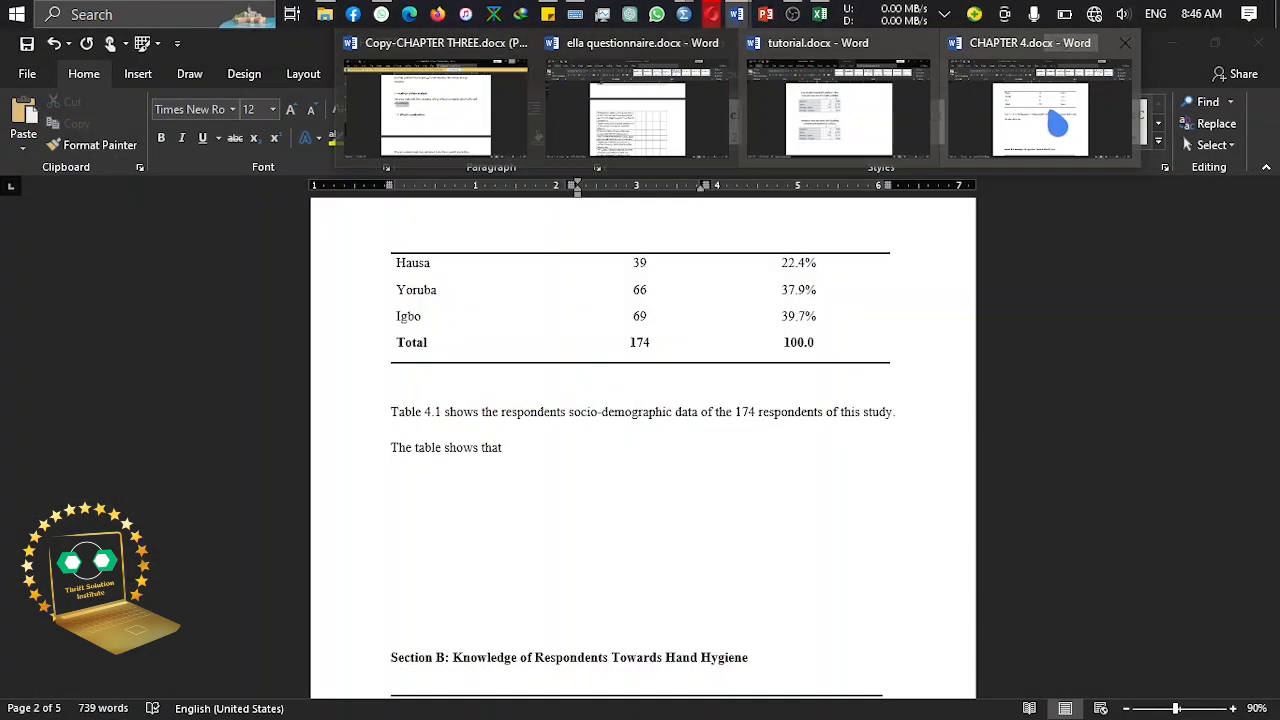
click(1057, 123)
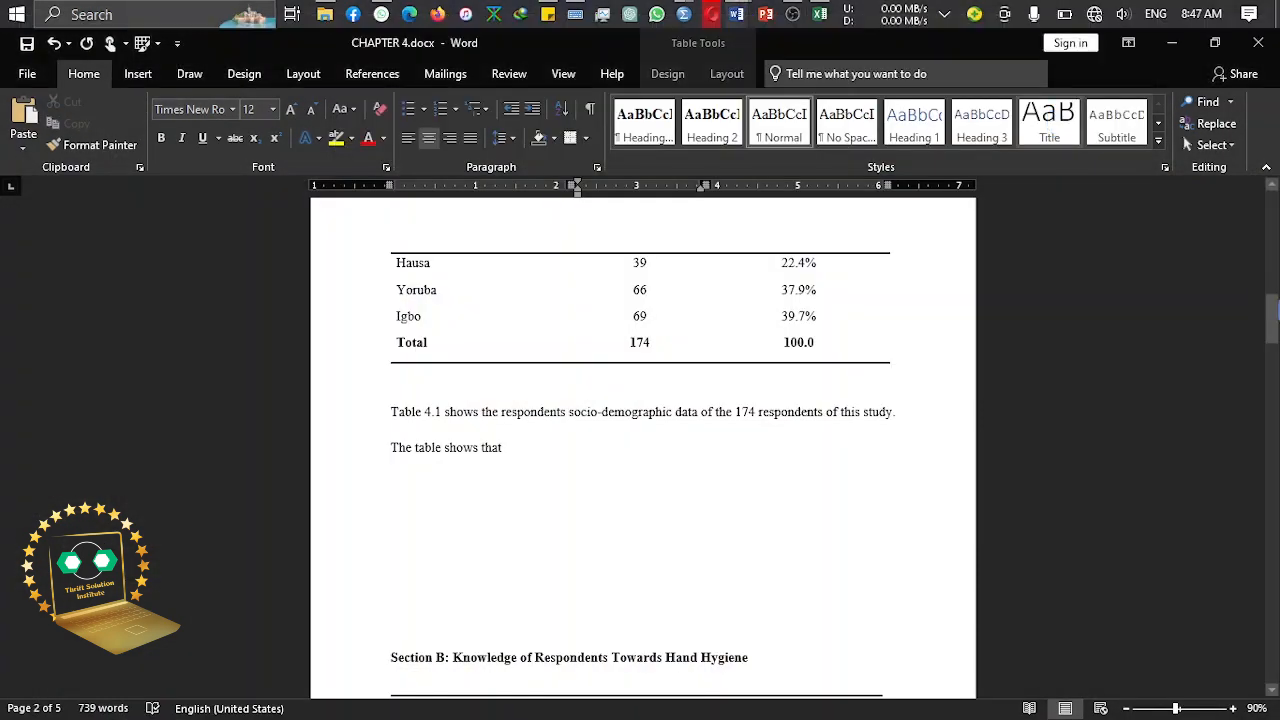
scroll(1272, 333, up, 5)
drag(1272, 268, 1272, 612)
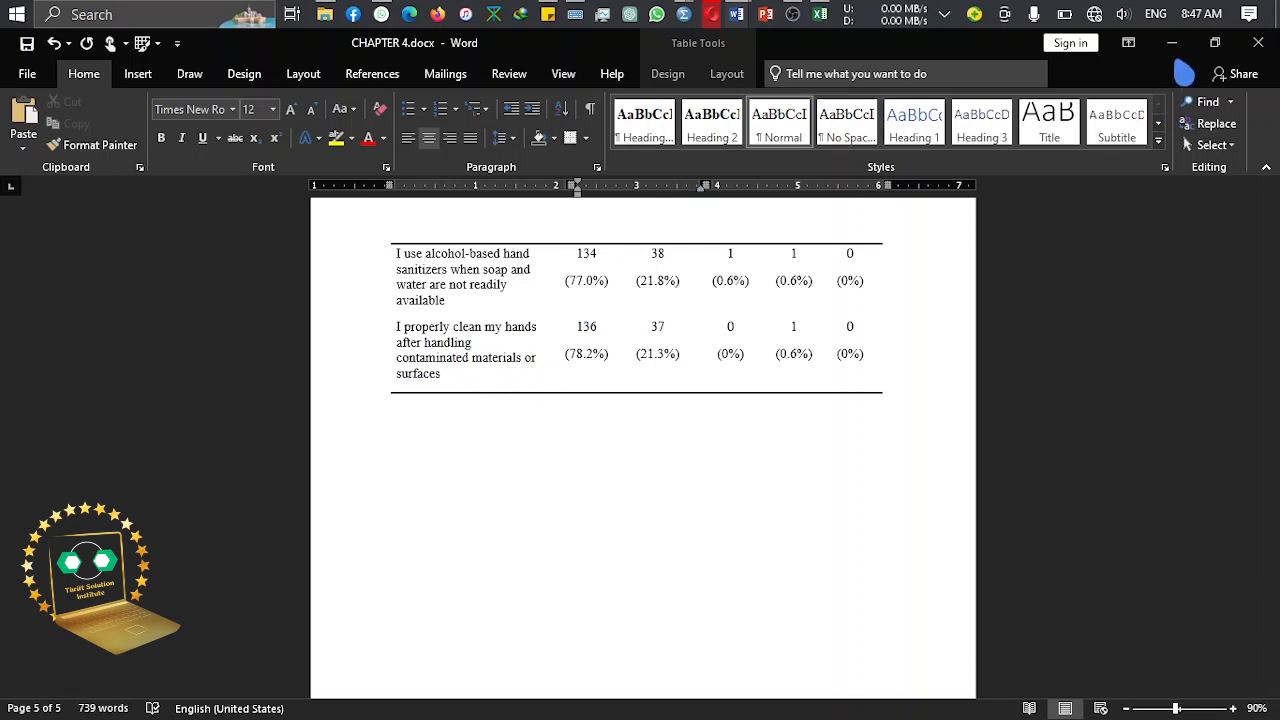
click(1174, 48)
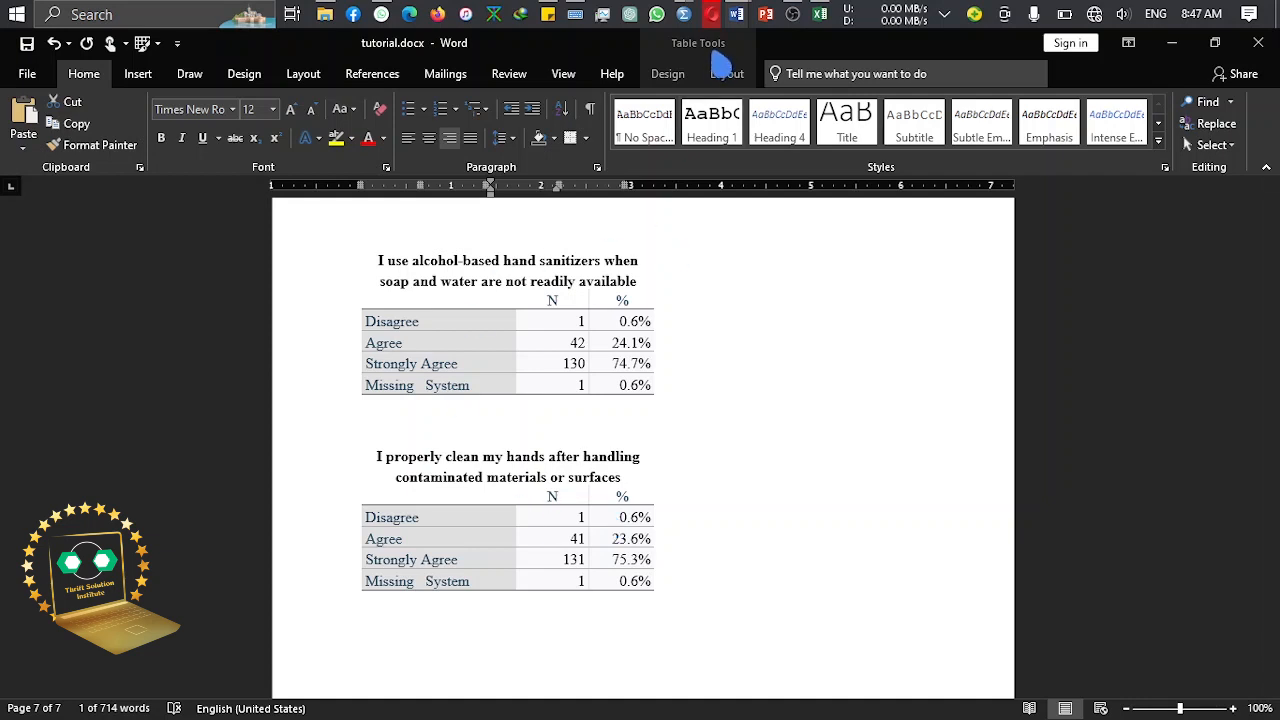
Step: Return to CHAPTER 4.docx and place the cursor on the empty line below the last hand hygiene table on page 5
mouse_move(740, 13)
mouse_move(792, 14)
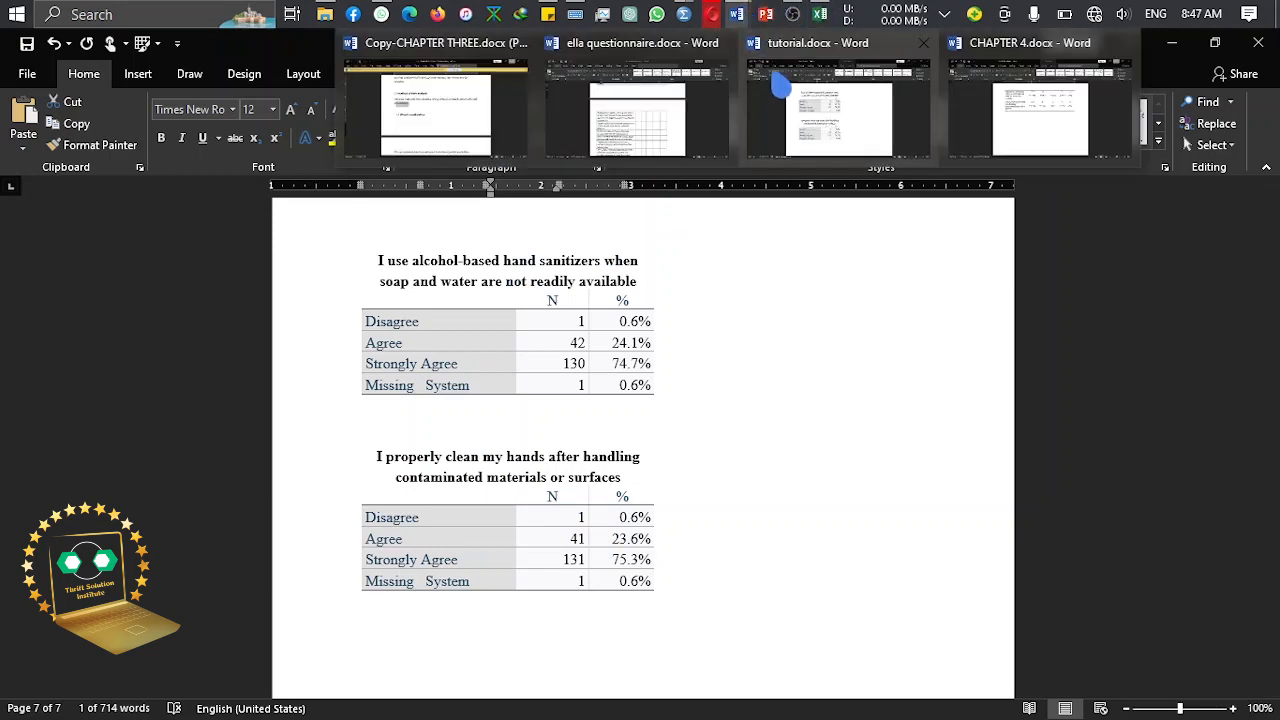
click(1018, 78)
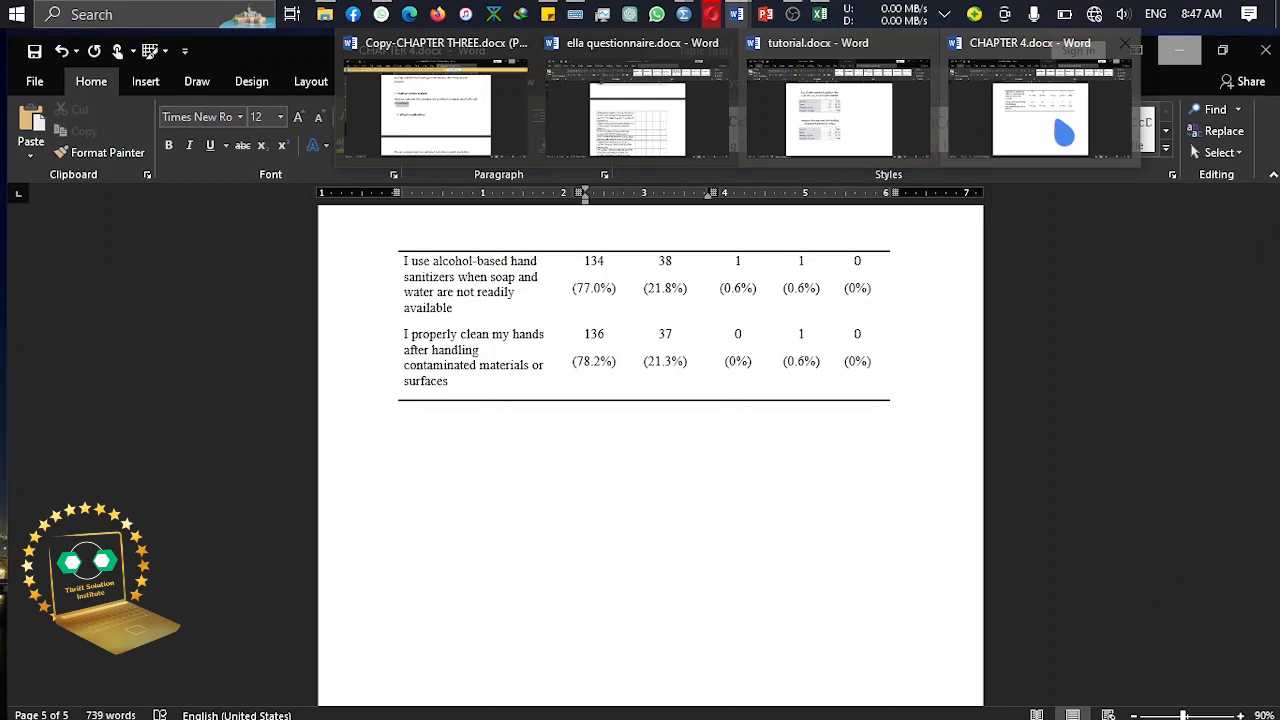
click(1057, 120)
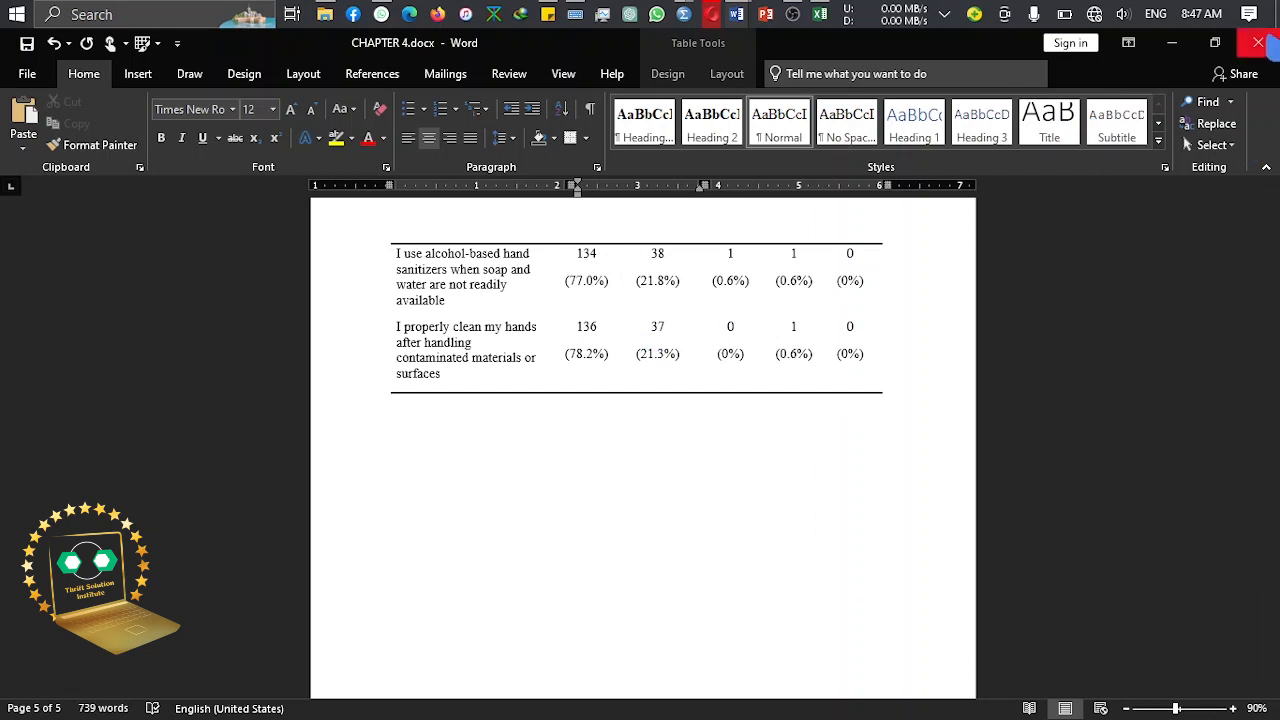
click(579, 401)
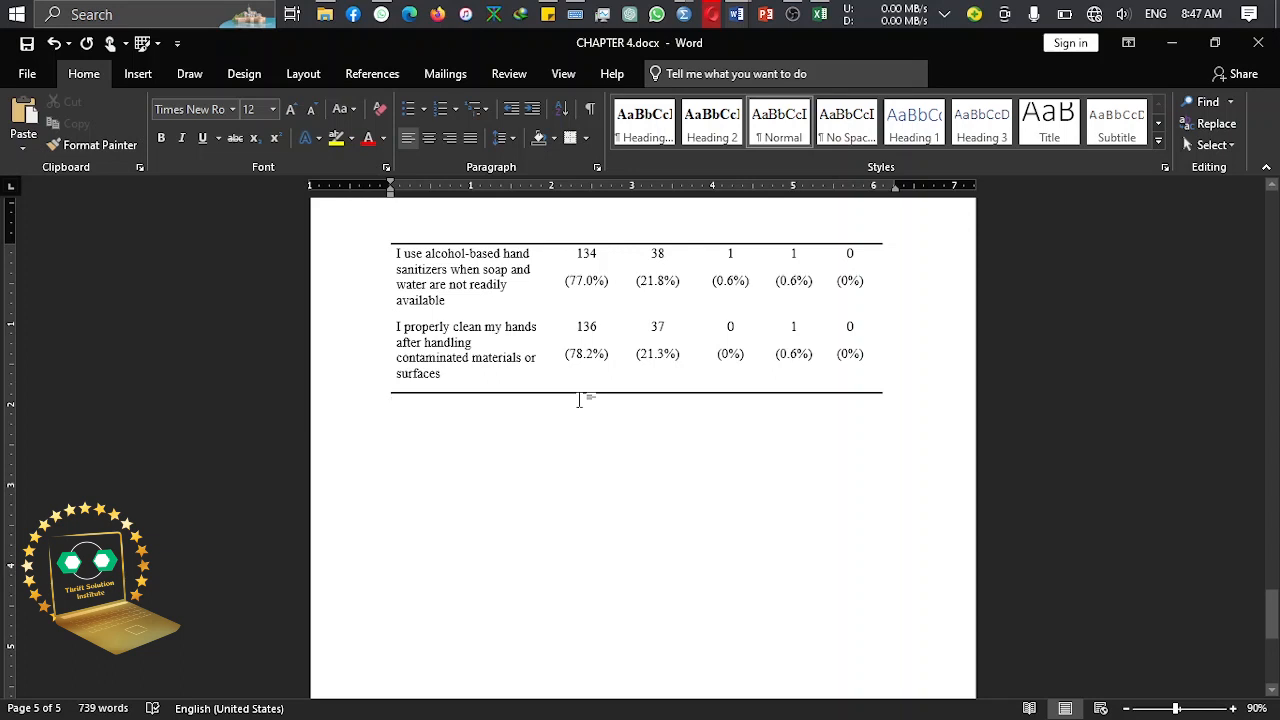
mouse_move(718, 14)
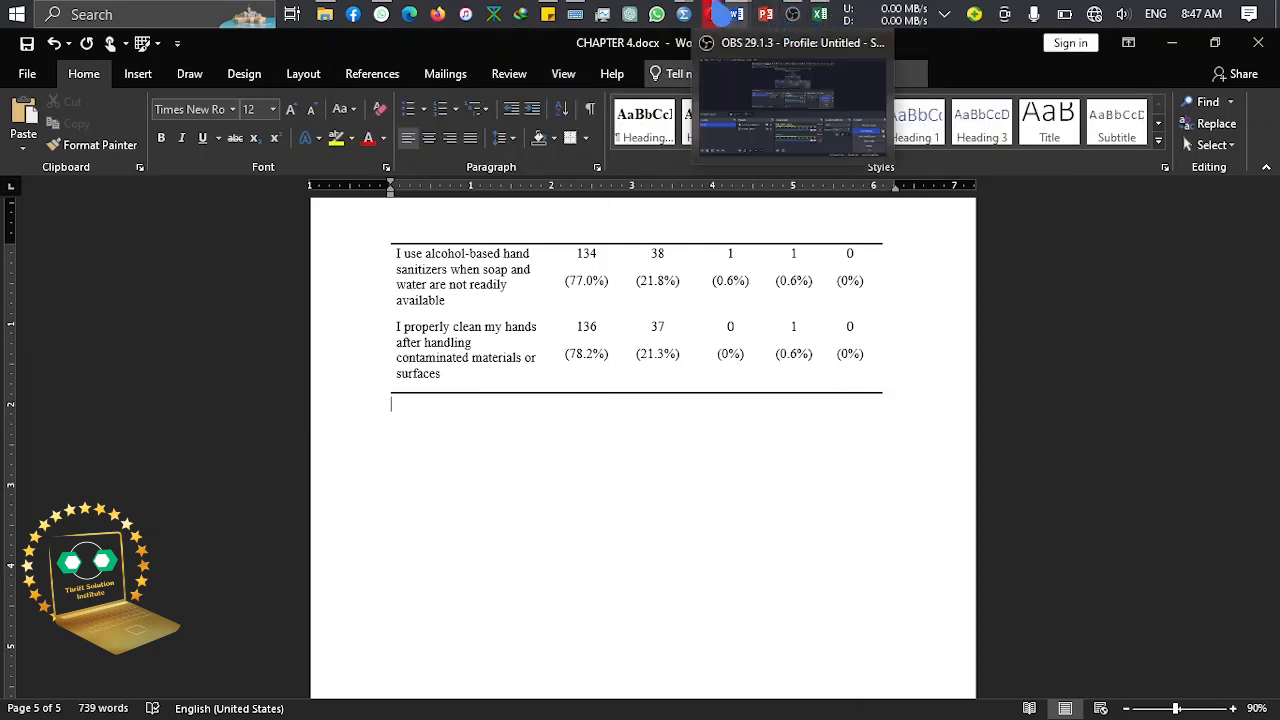
click(800, 16)
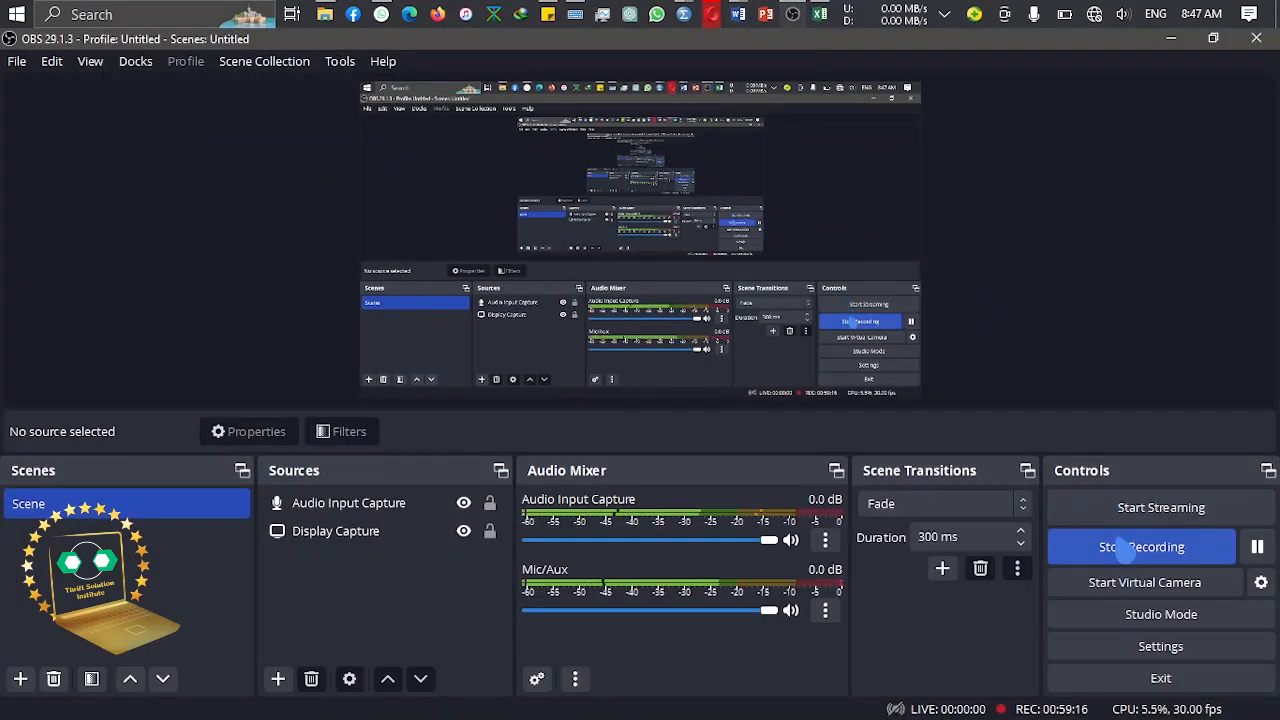